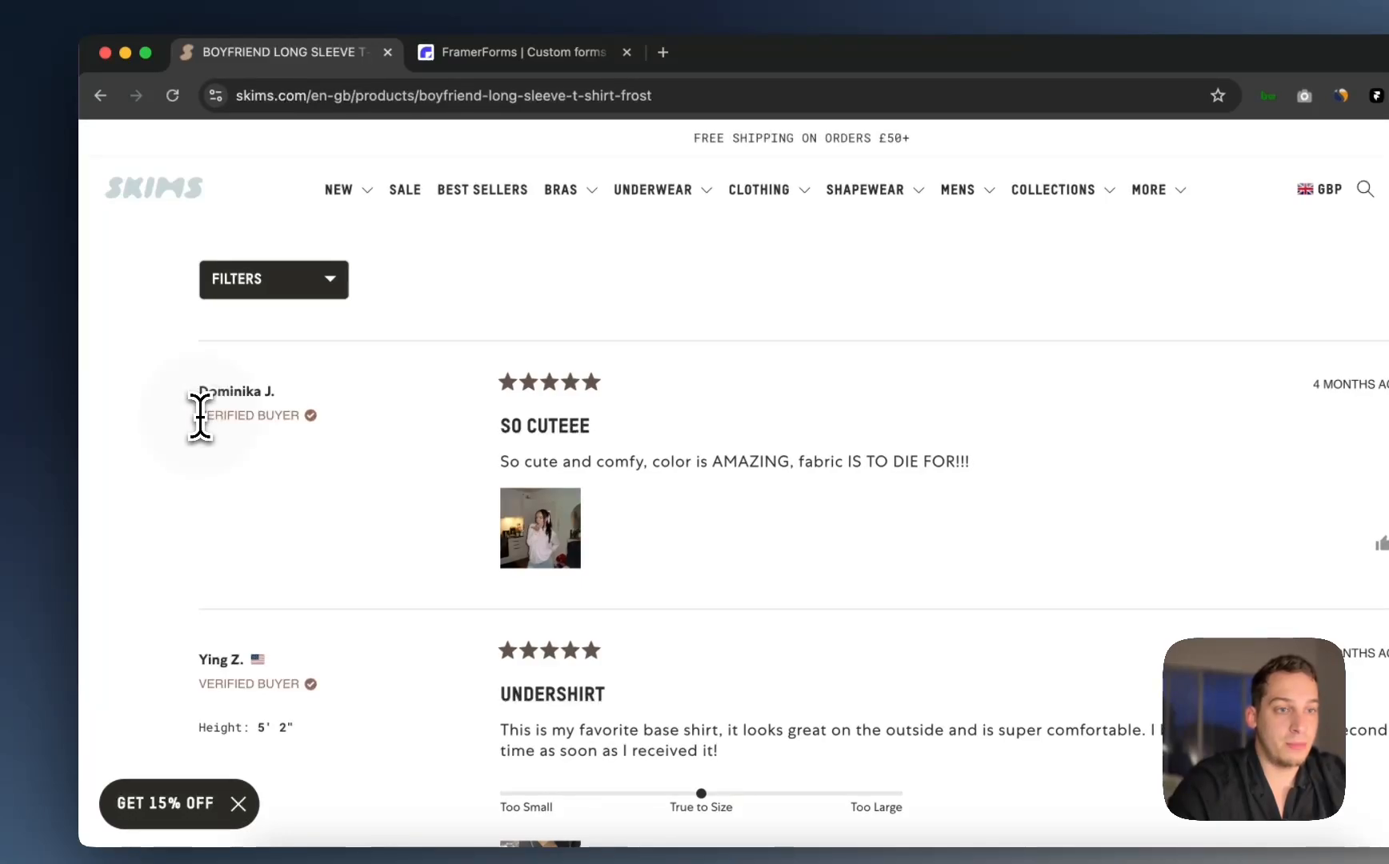
Step: Highlight the first Skims review's VERIFIED BUYER label, 'SO CUTEEE' title and comment
{"action": "left_click_drag", "start_coordinate": [199, 415], "coordinate": [329, 421]}
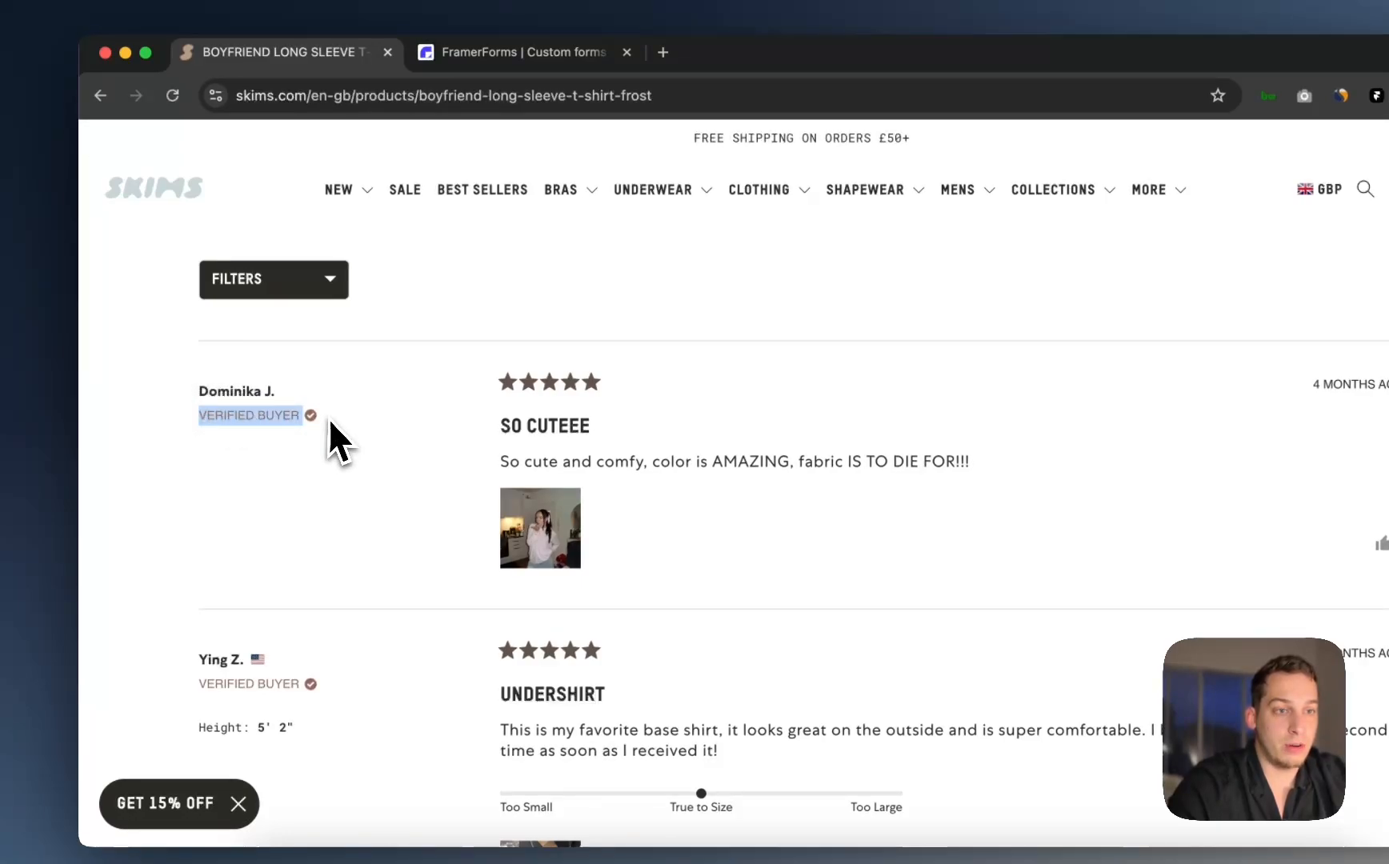
{"action": "left_click", "coordinate": [499, 376]}
{"action": "left_click_drag", "start_coordinate": [496, 443], "coordinate": [597, 436]}
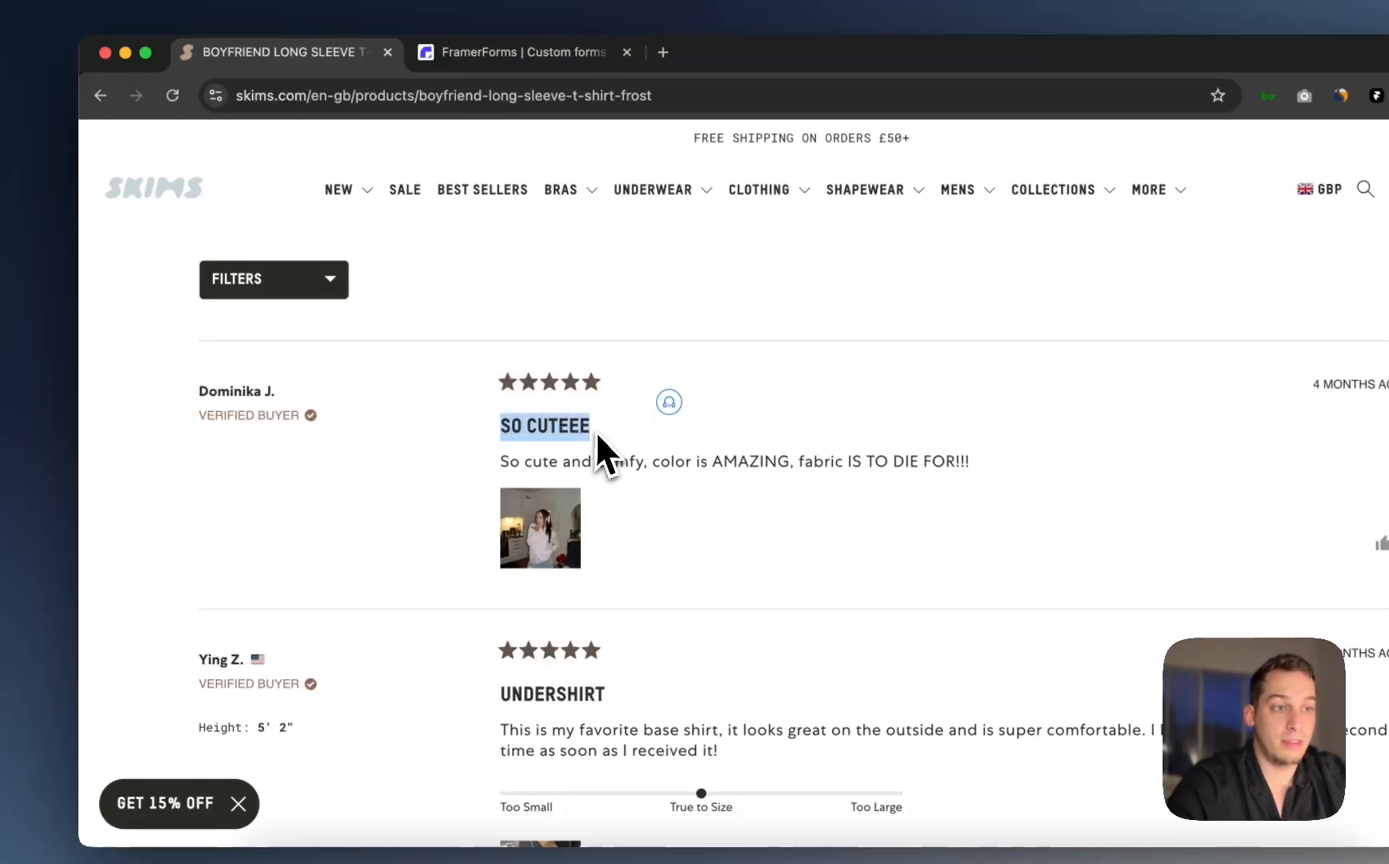
{"action": "left_click_drag", "start_coordinate": [501, 463], "coordinate": [990, 472]}
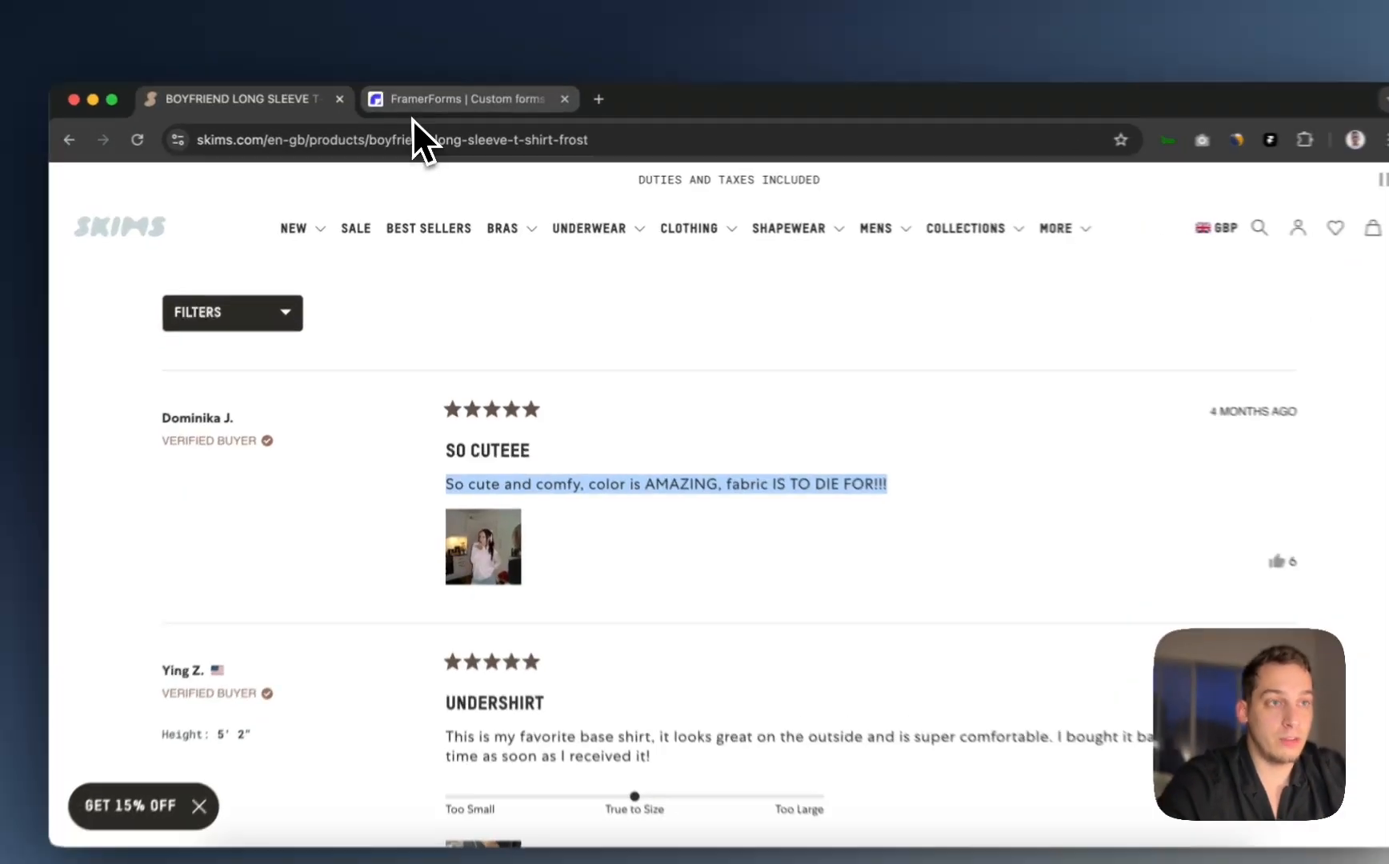
Step: Look over the FramerForms website and highlight its $99 Pro plan price
{"action": "left_click", "coordinate": [425, 109]}
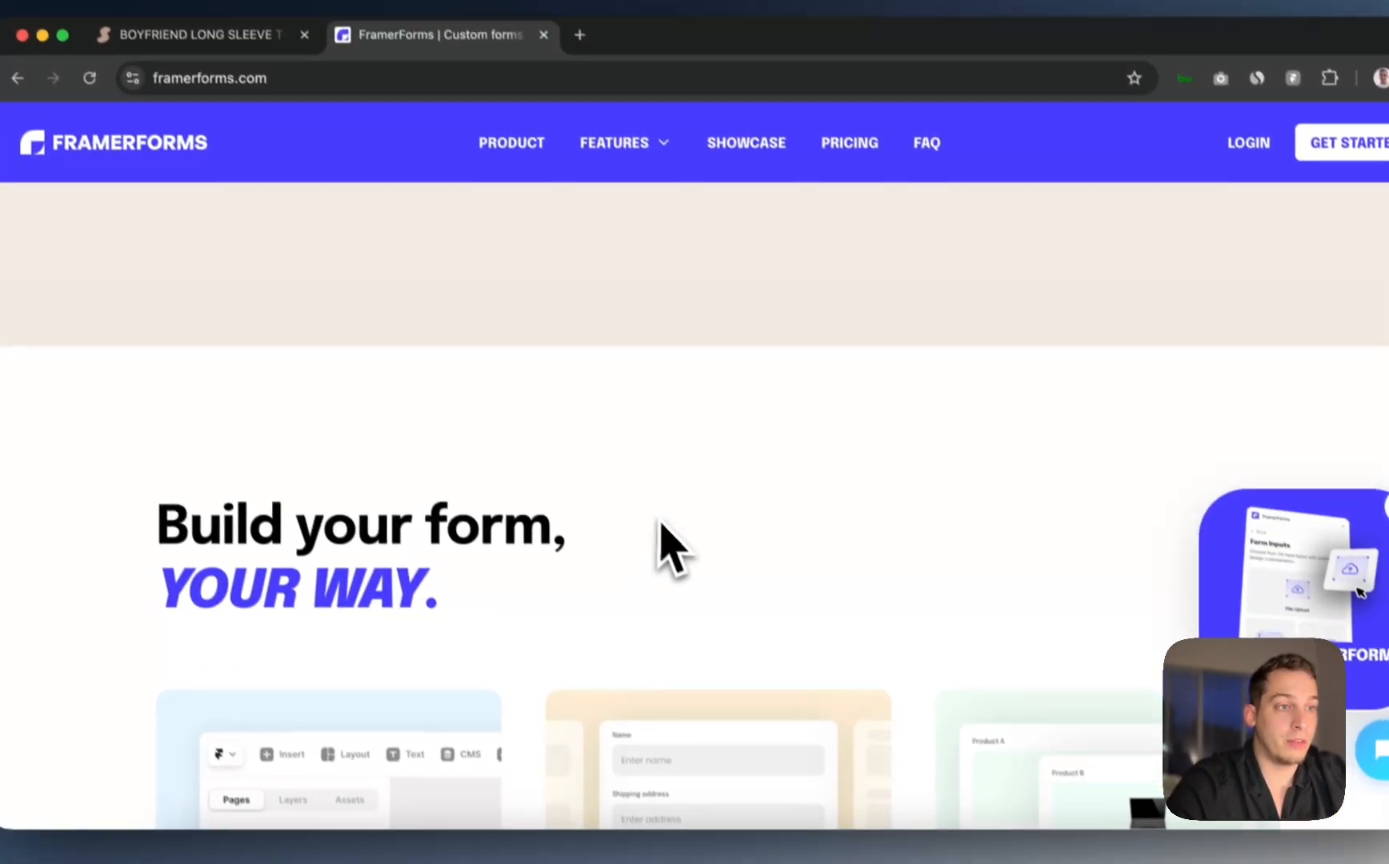
{"action": "scroll", "coordinate": [661, 528], "scroll_direction": "up", "scroll_amount": 20}
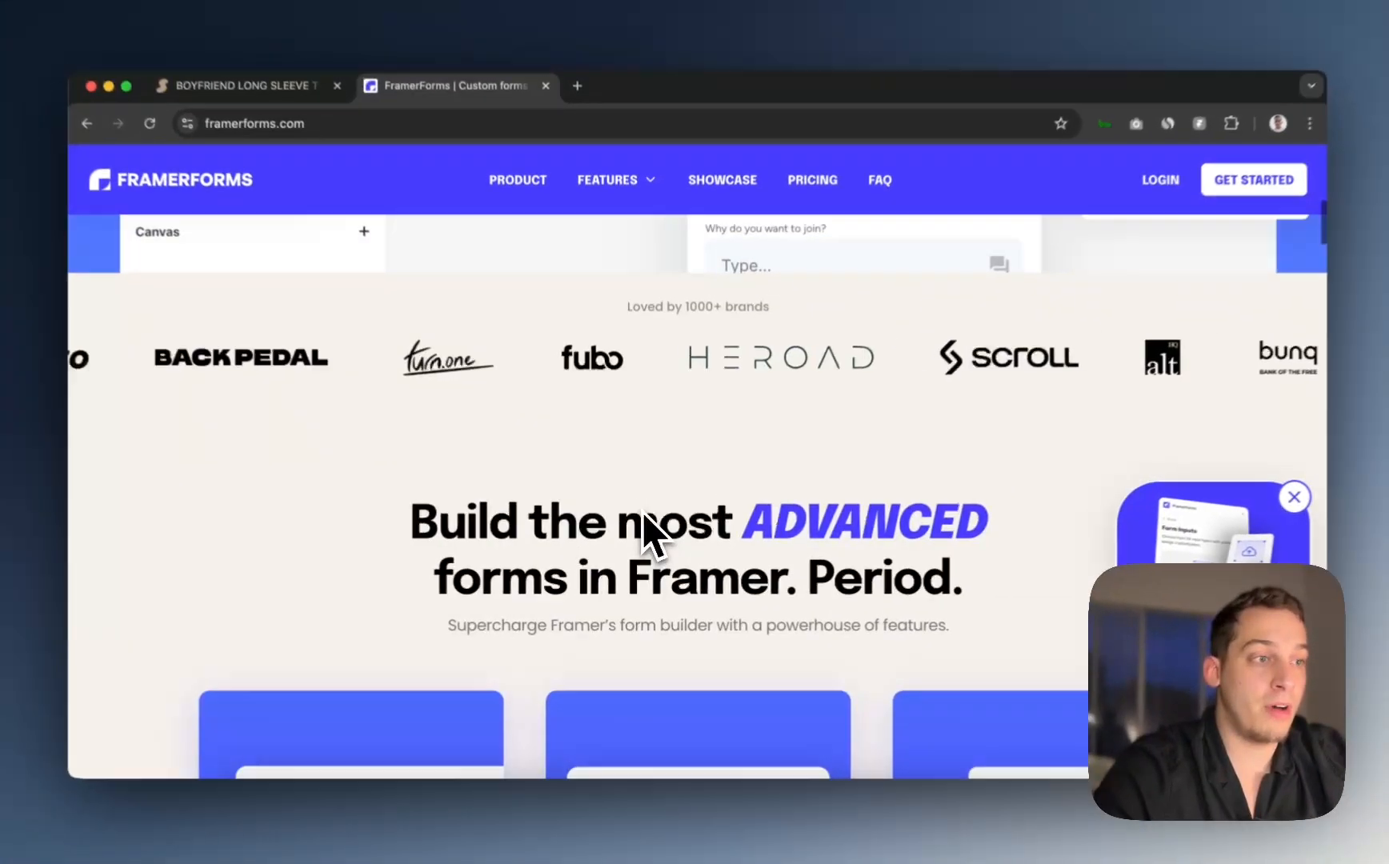
{"action": "scroll", "coordinate": [645, 517], "scroll_direction": "up", "scroll_amount": 10}
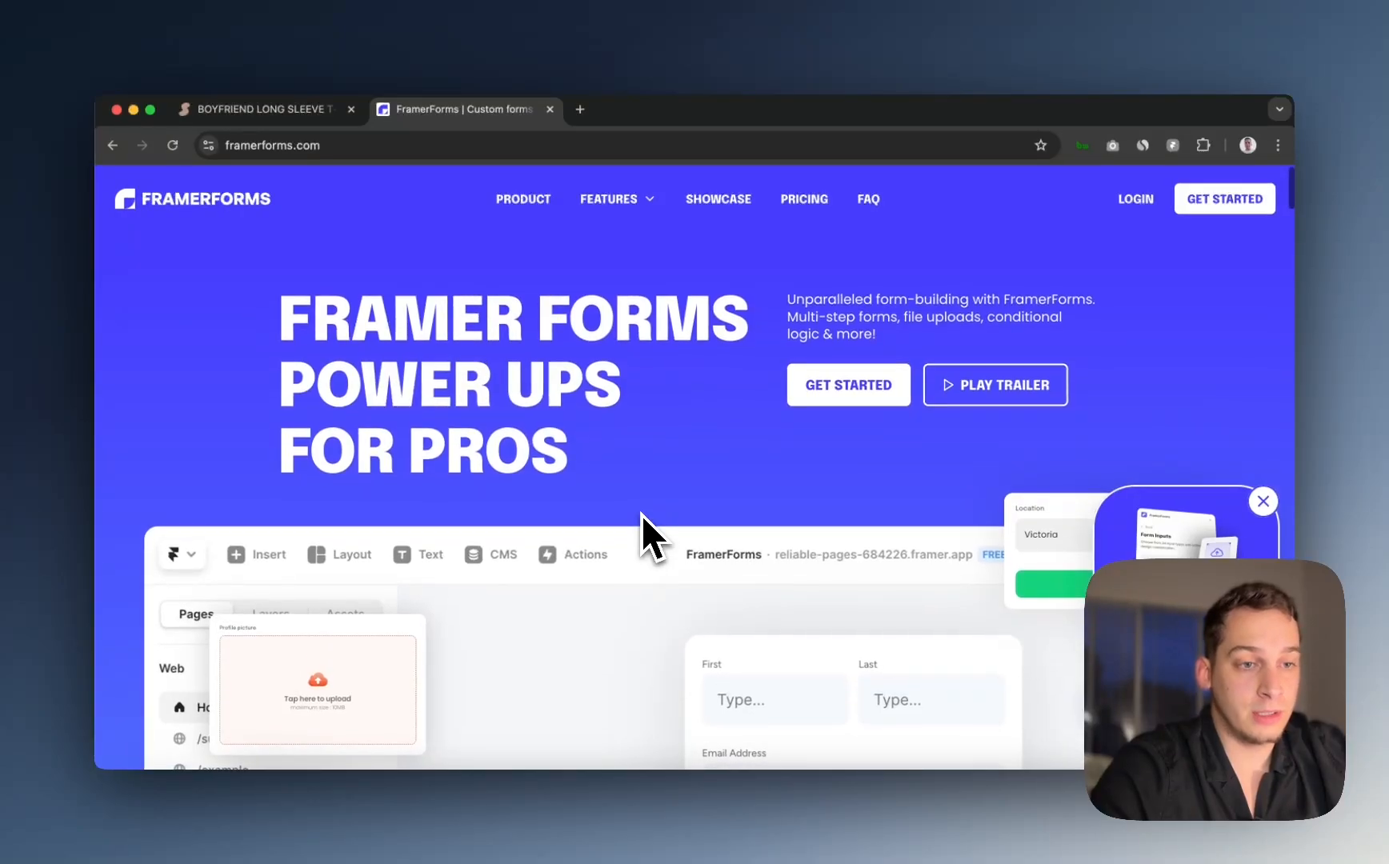
{"action": "scroll", "coordinate": [641, 514], "scroll_direction": "down", "scroll_amount": 20}
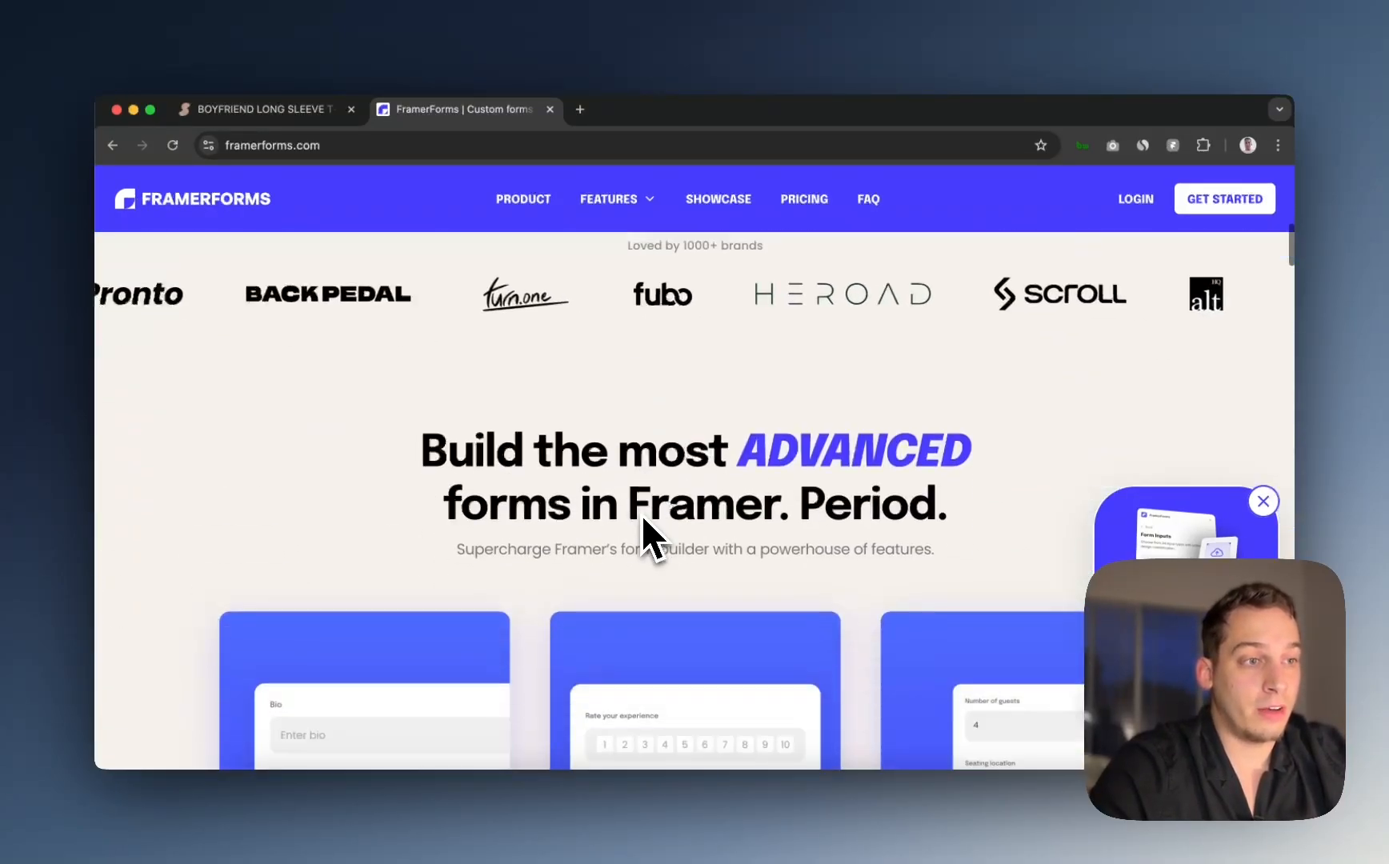
{"action": "scroll", "coordinate": [642, 514], "scroll_direction": "down", "scroll_amount": 20}
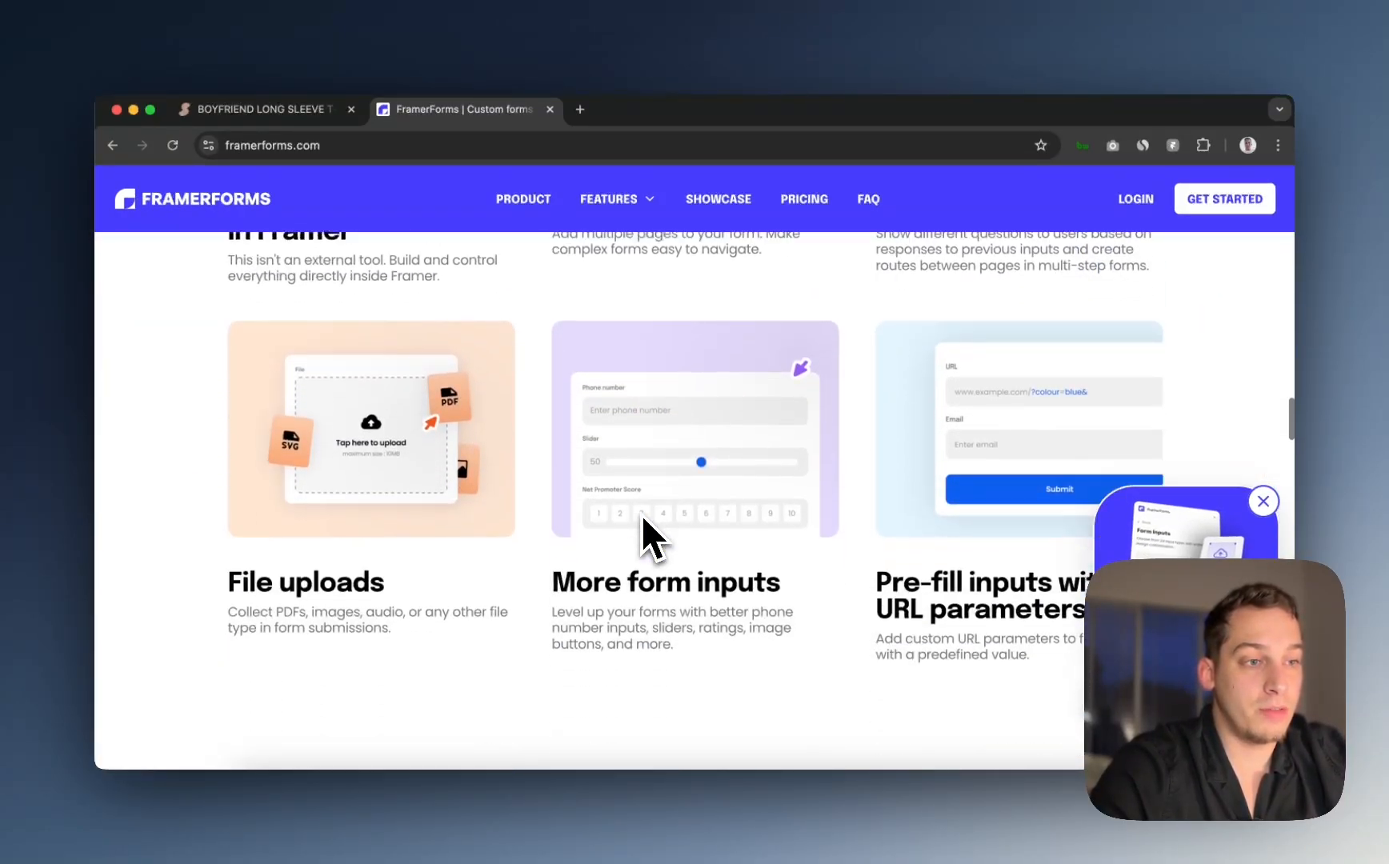
{"action": "scroll", "coordinate": [642, 514], "scroll_direction": "down", "scroll_amount": 20}
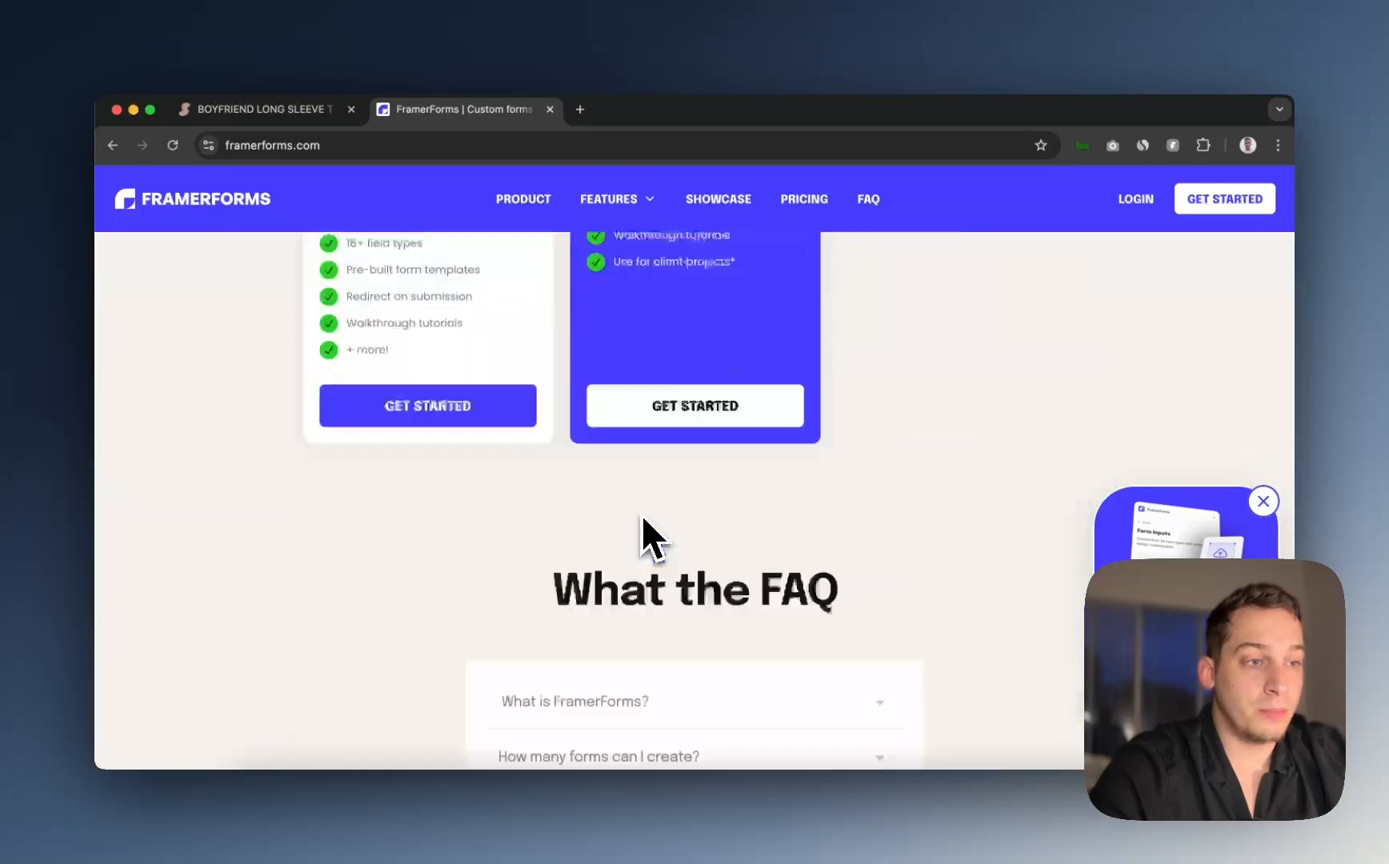
{"action": "scroll", "coordinate": [642, 515], "scroll_direction": "up", "scroll_amount": 8}
{"action": "scroll", "coordinate": [642, 515], "scroll_direction": "up", "scroll_amount": 4}
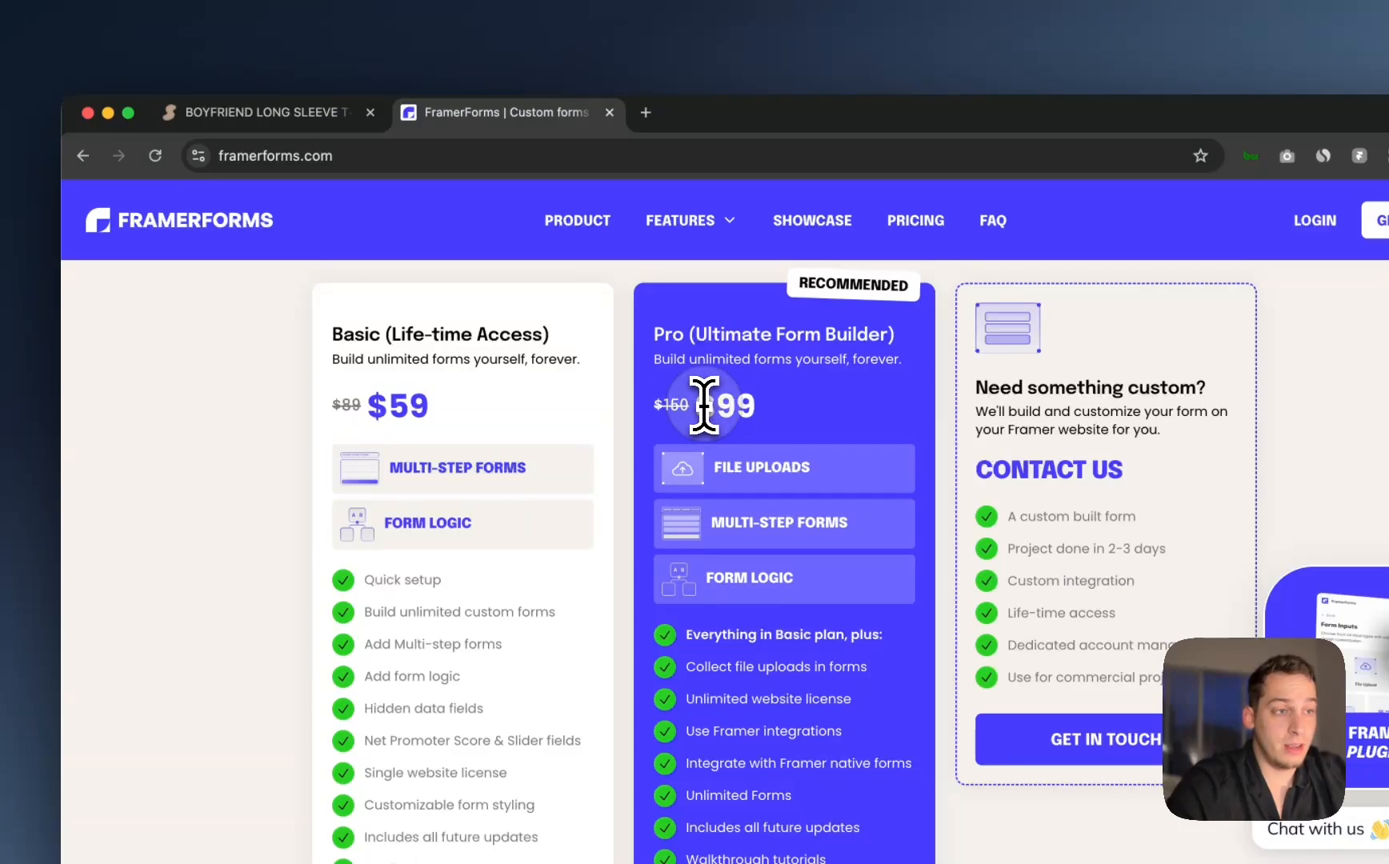
{"action": "left_click_drag", "start_coordinate": [699, 403], "coordinate": [791, 428]}
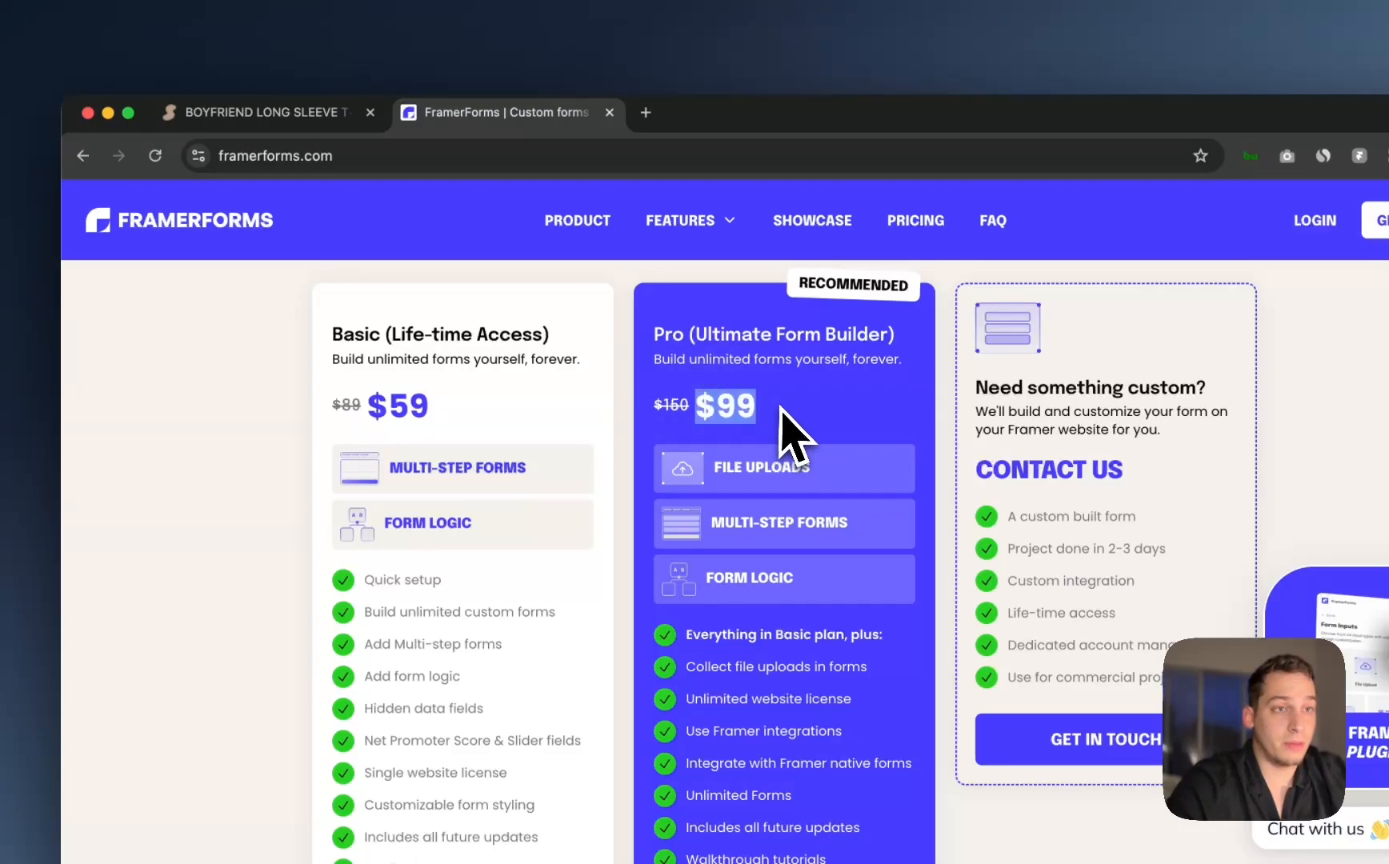
Step: Back on the Skims reviews, highlight the first review's comment and post date, then bring Framer forward
{"action": "left_click", "coordinate": [263, 113]}
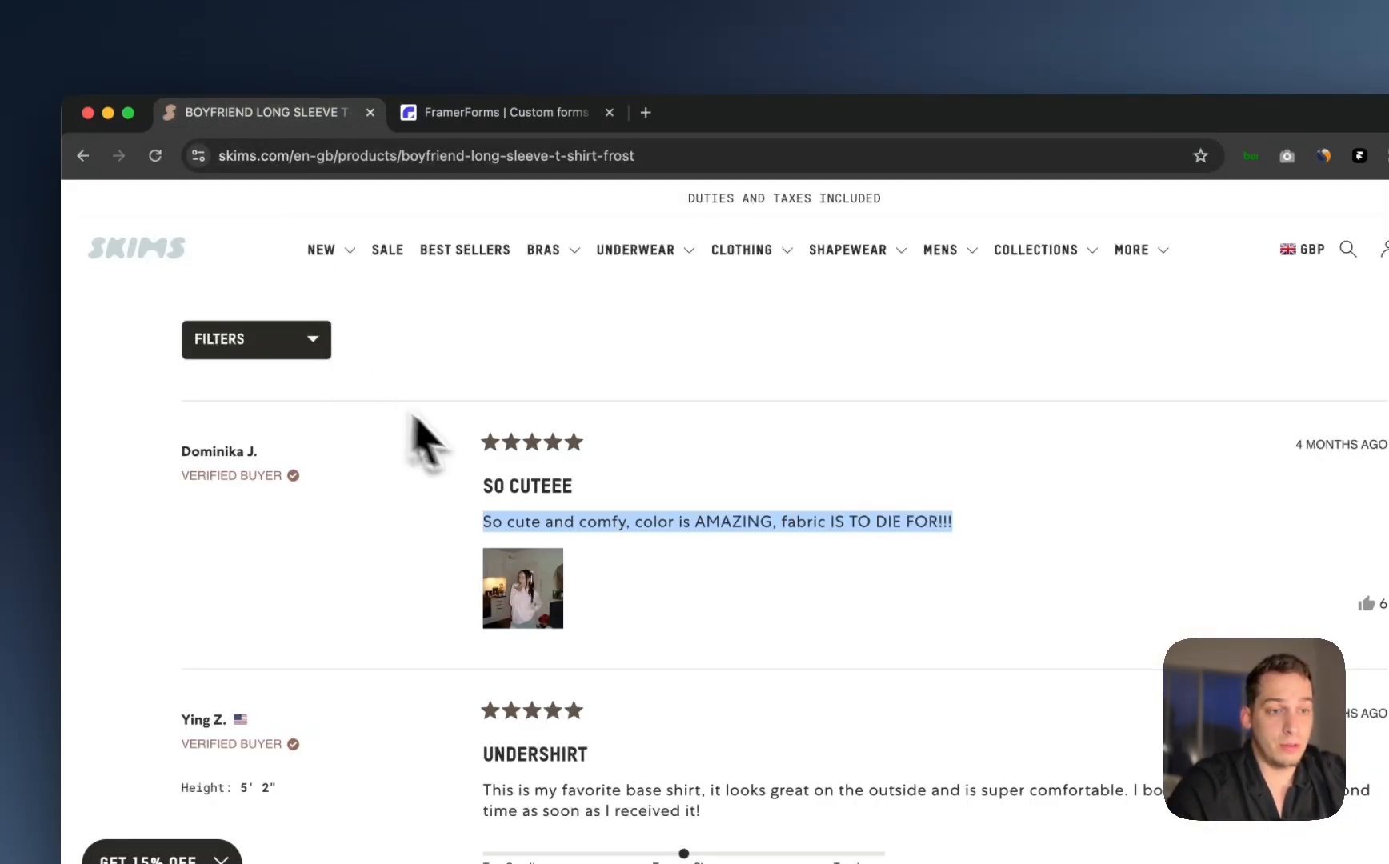
{"action": "left_click", "coordinate": [429, 466]}
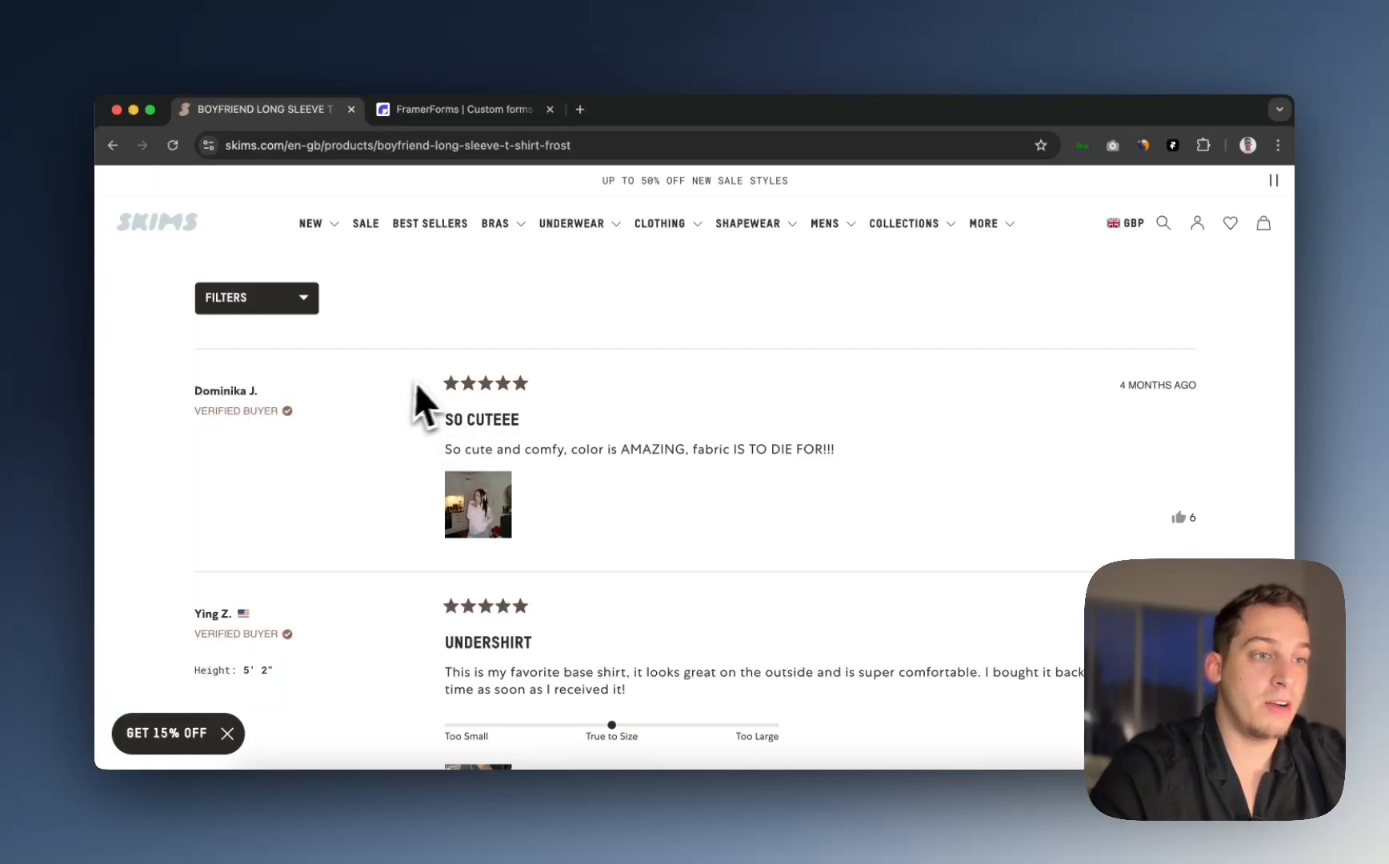
{"action": "left_click_drag", "start_coordinate": [445, 418], "coordinate": [827, 458]}
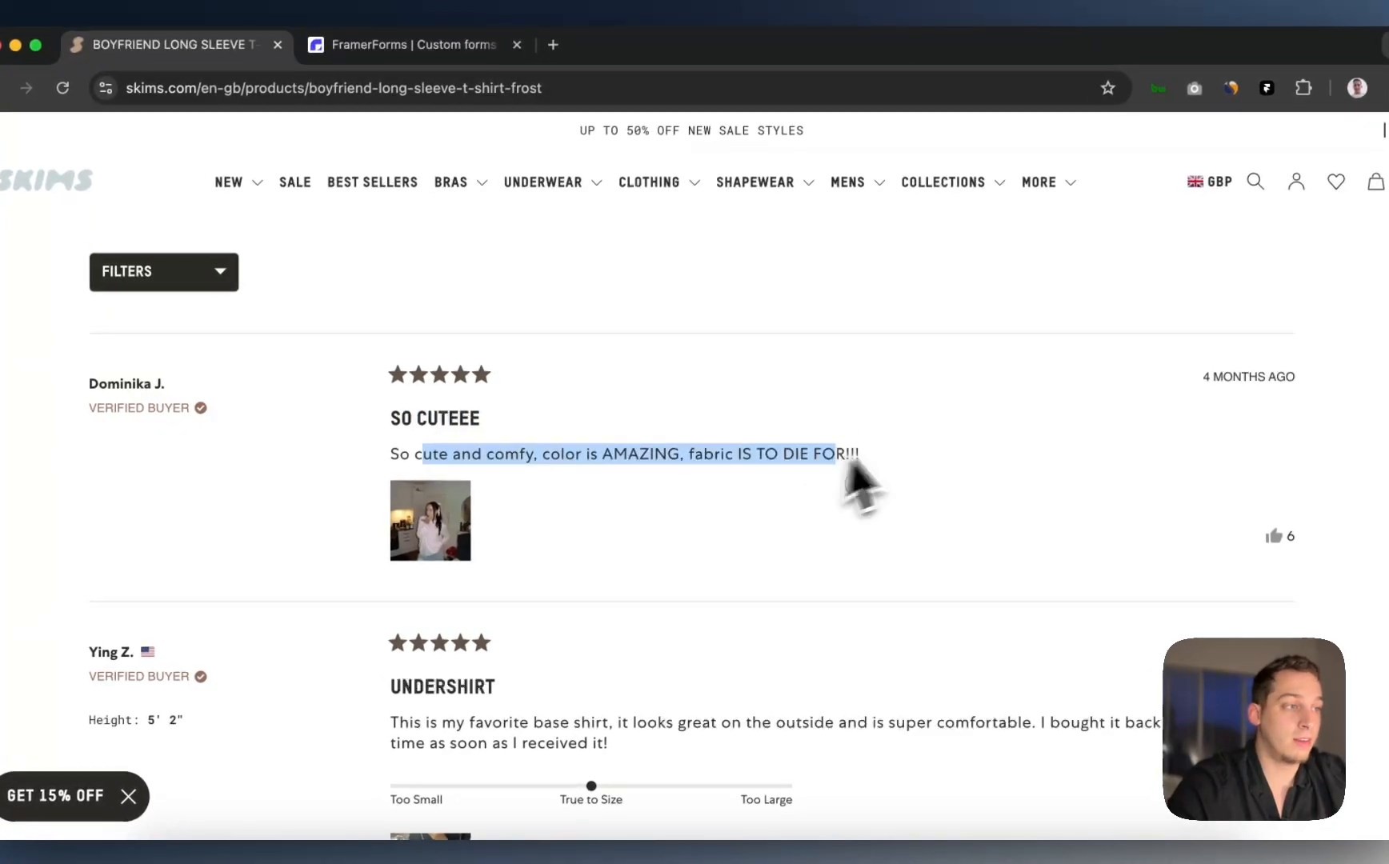
{"action": "left_click_drag", "start_coordinate": [1212, 377], "coordinate": [1309, 407]}
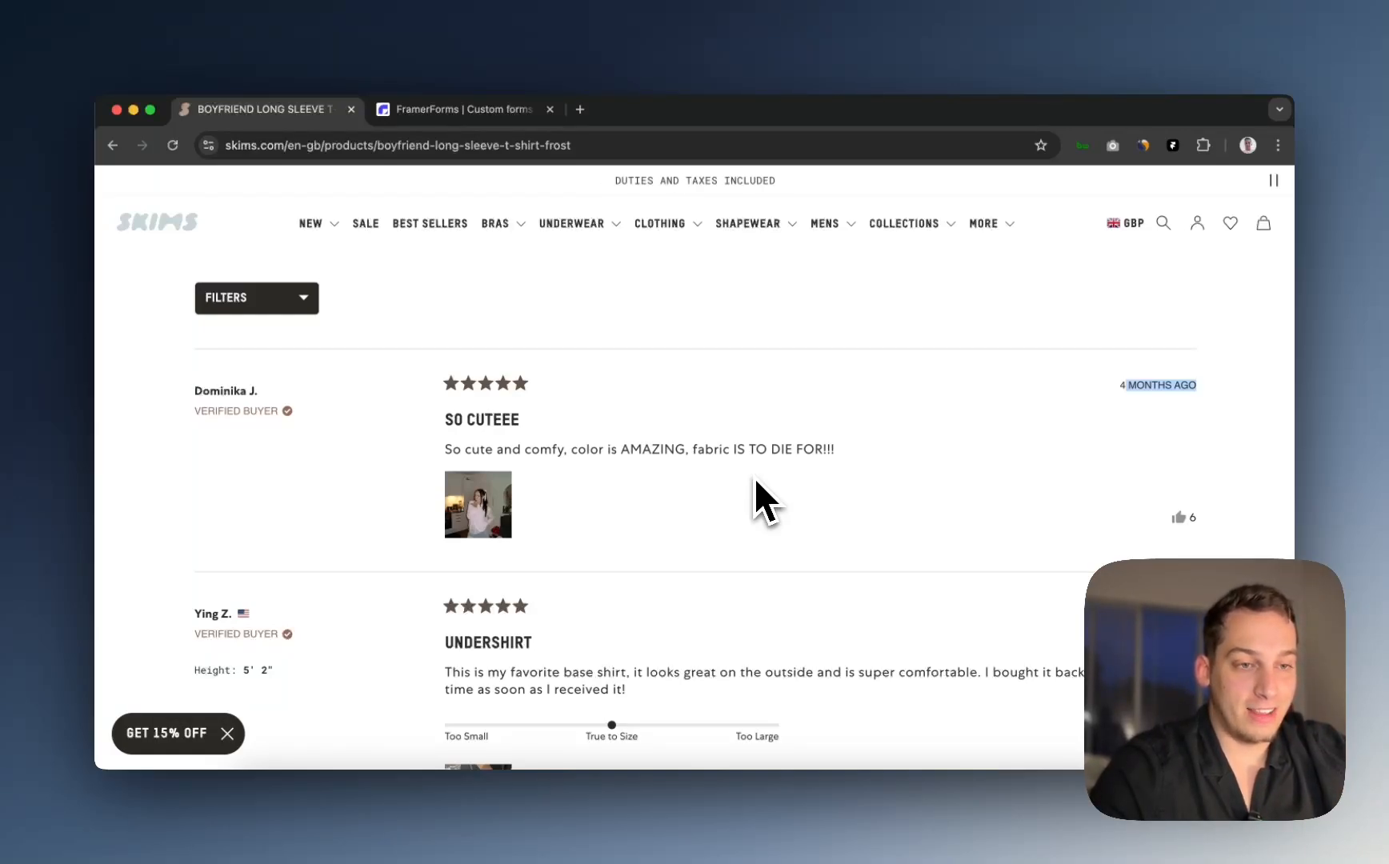
{"action": "key", "text": "super+Tab"}
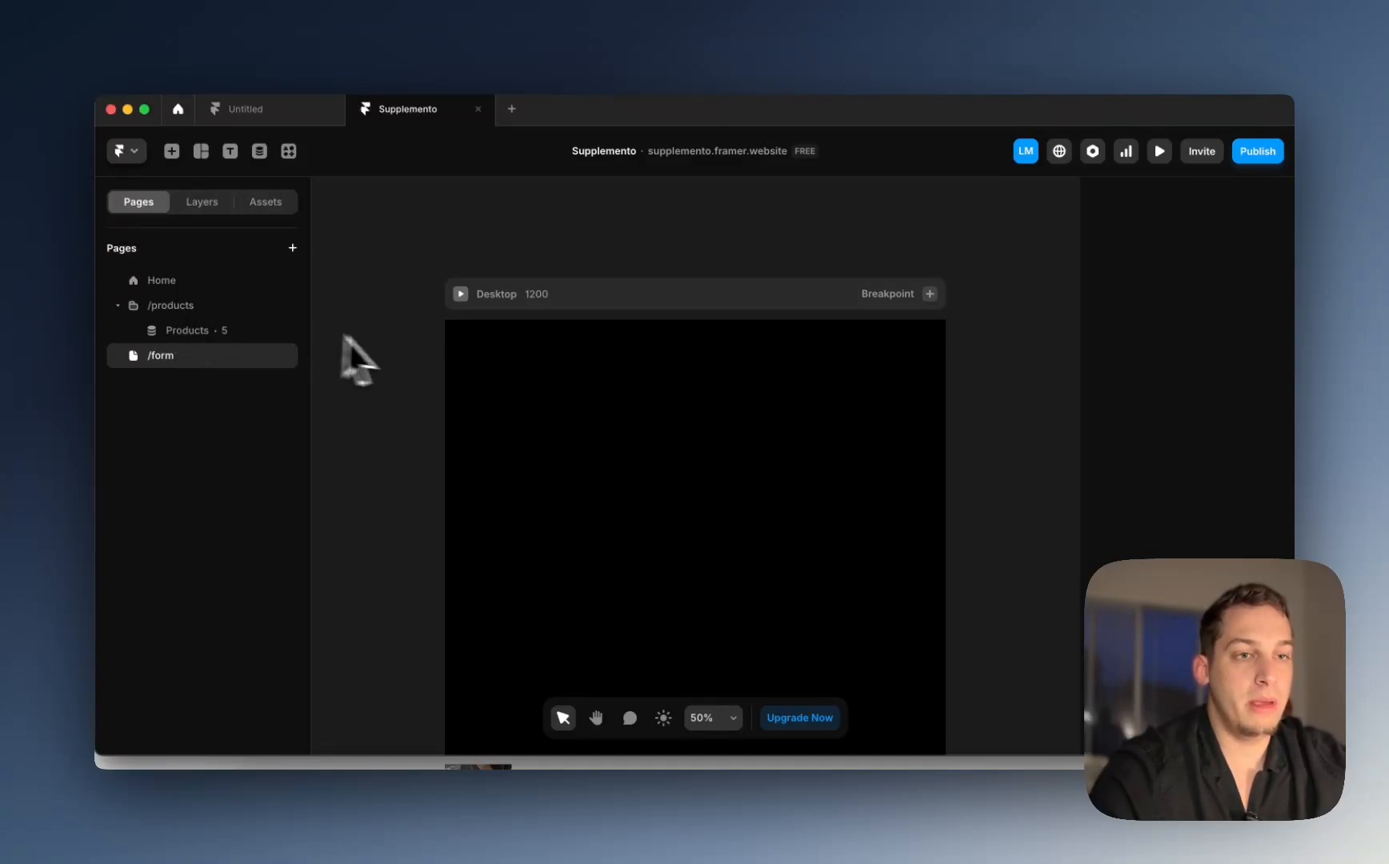
Step: Open the Products item page, browse the Categories and Products CMS collections, then return to the canvas
{"action": "left_click", "coordinate": [236, 337]}
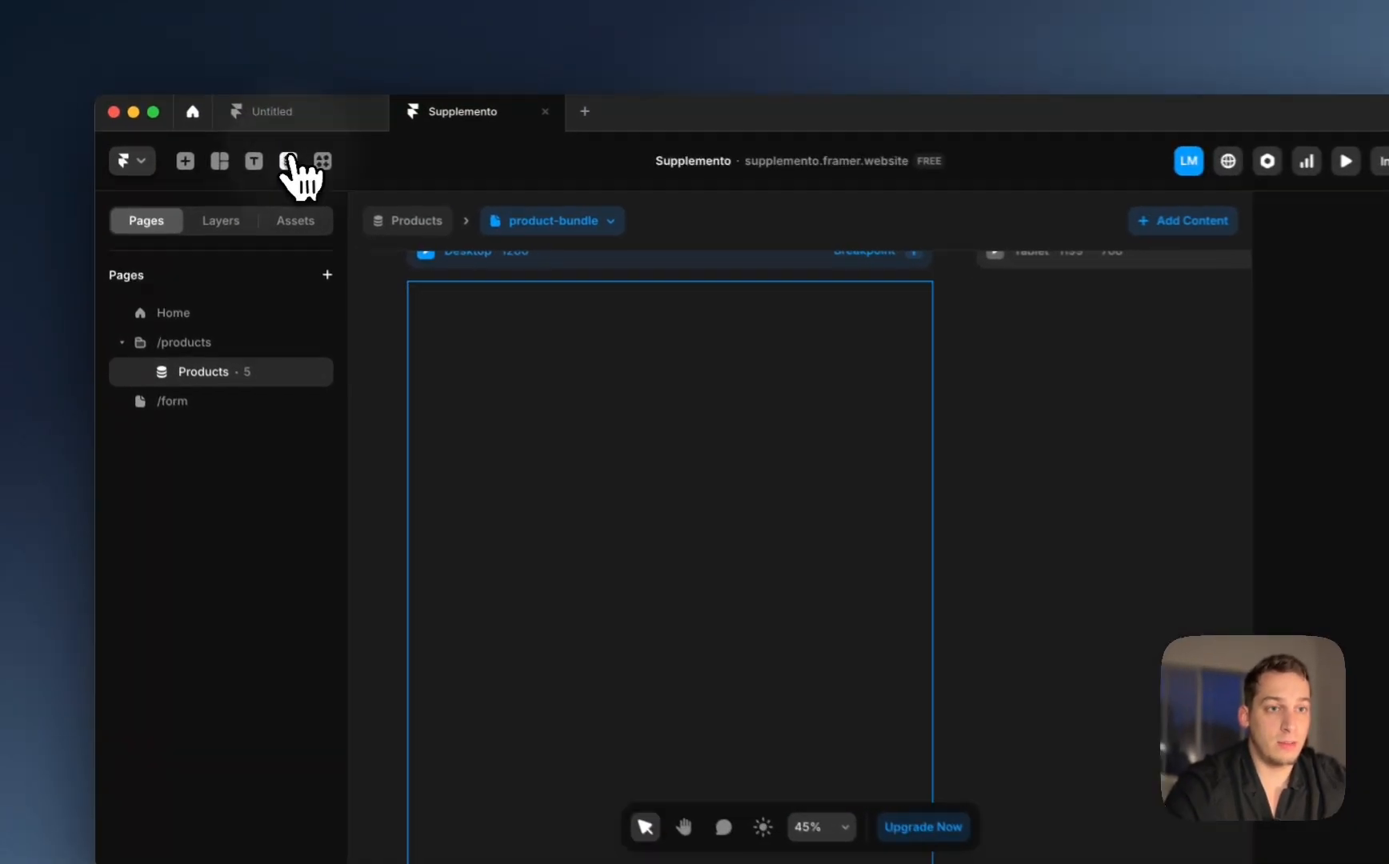
{"action": "left_click", "coordinate": [288, 159]}
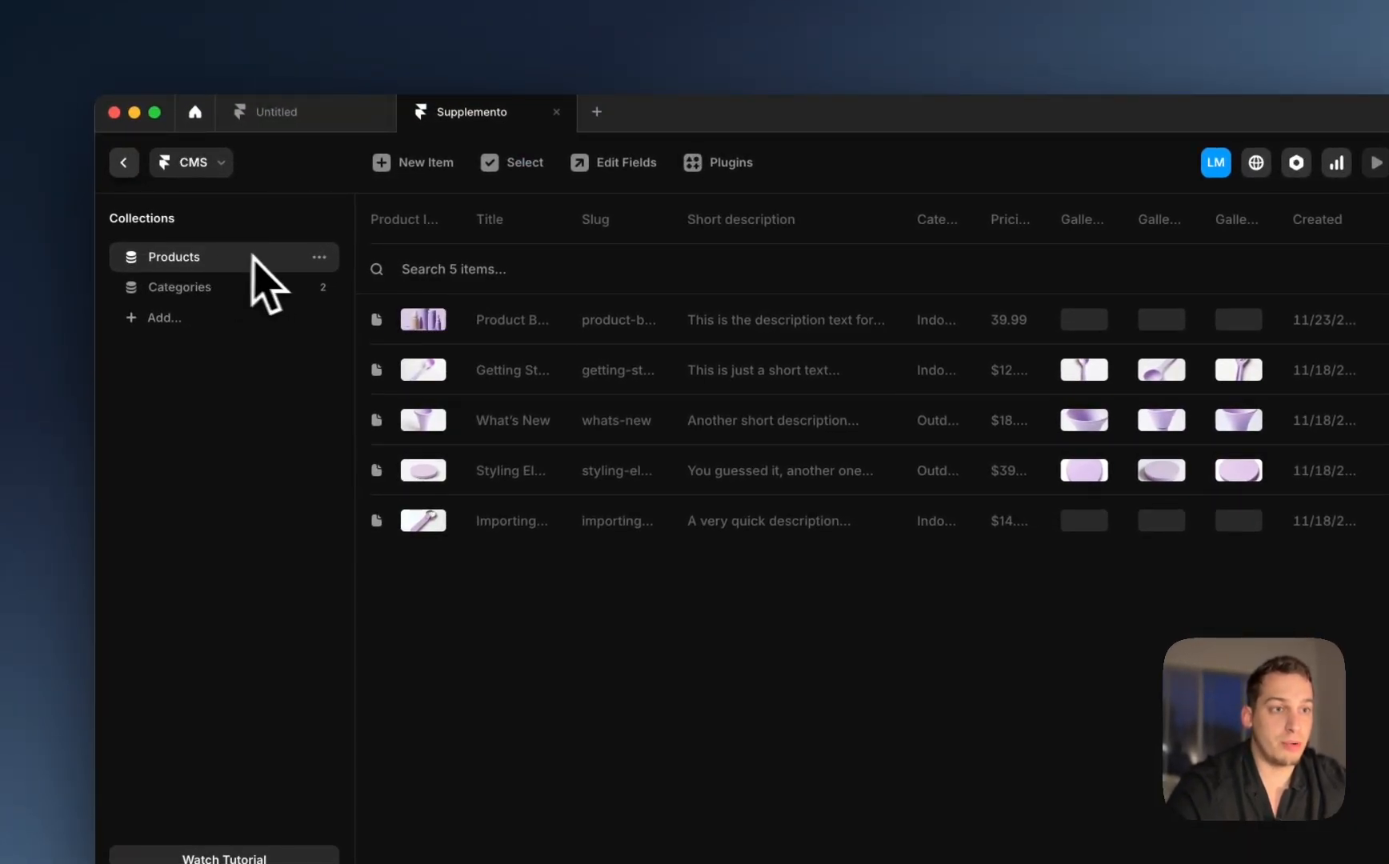
{"action": "left_click", "coordinate": [212, 287]}
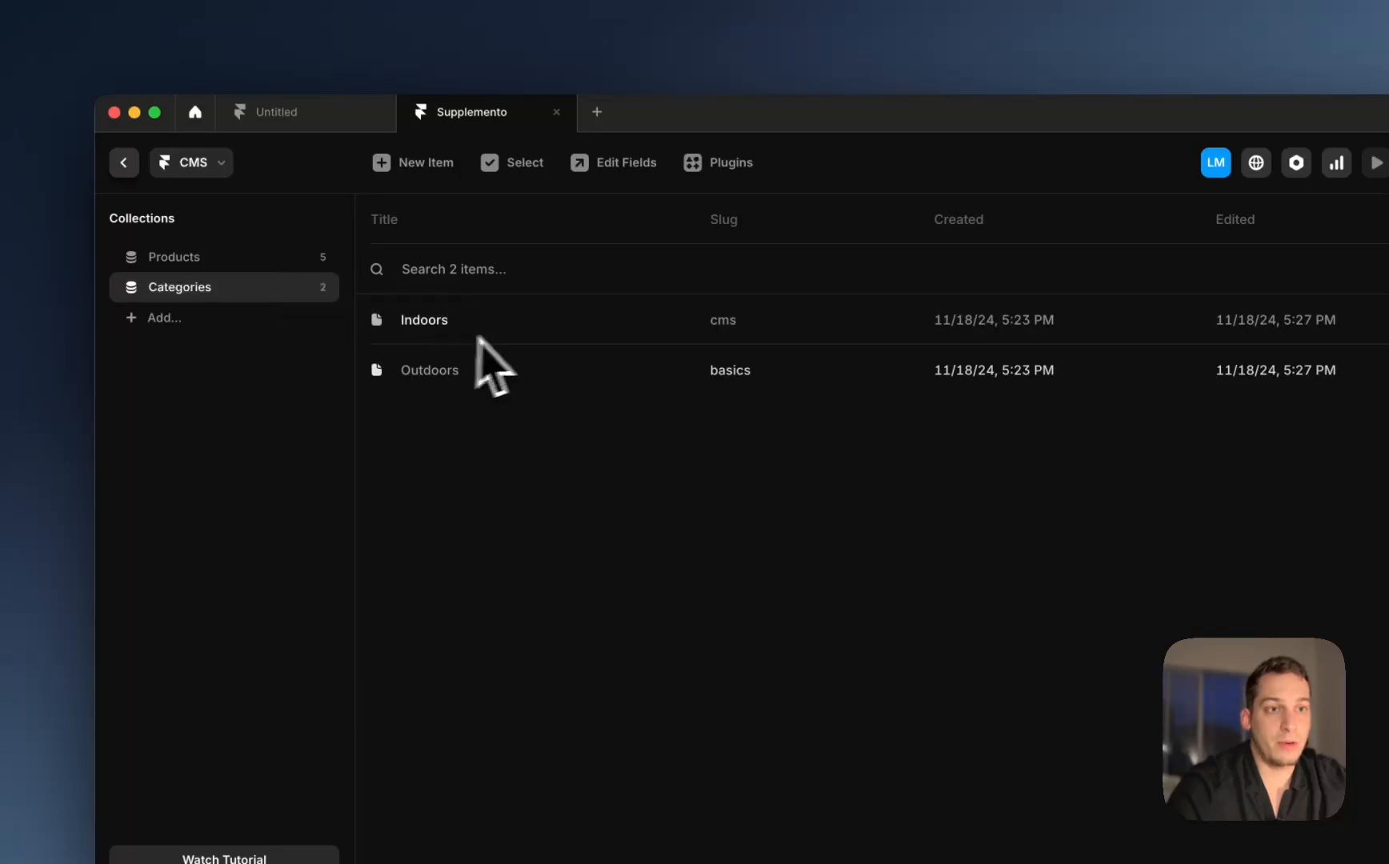
{"action": "left_click", "coordinate": [224, 257]}
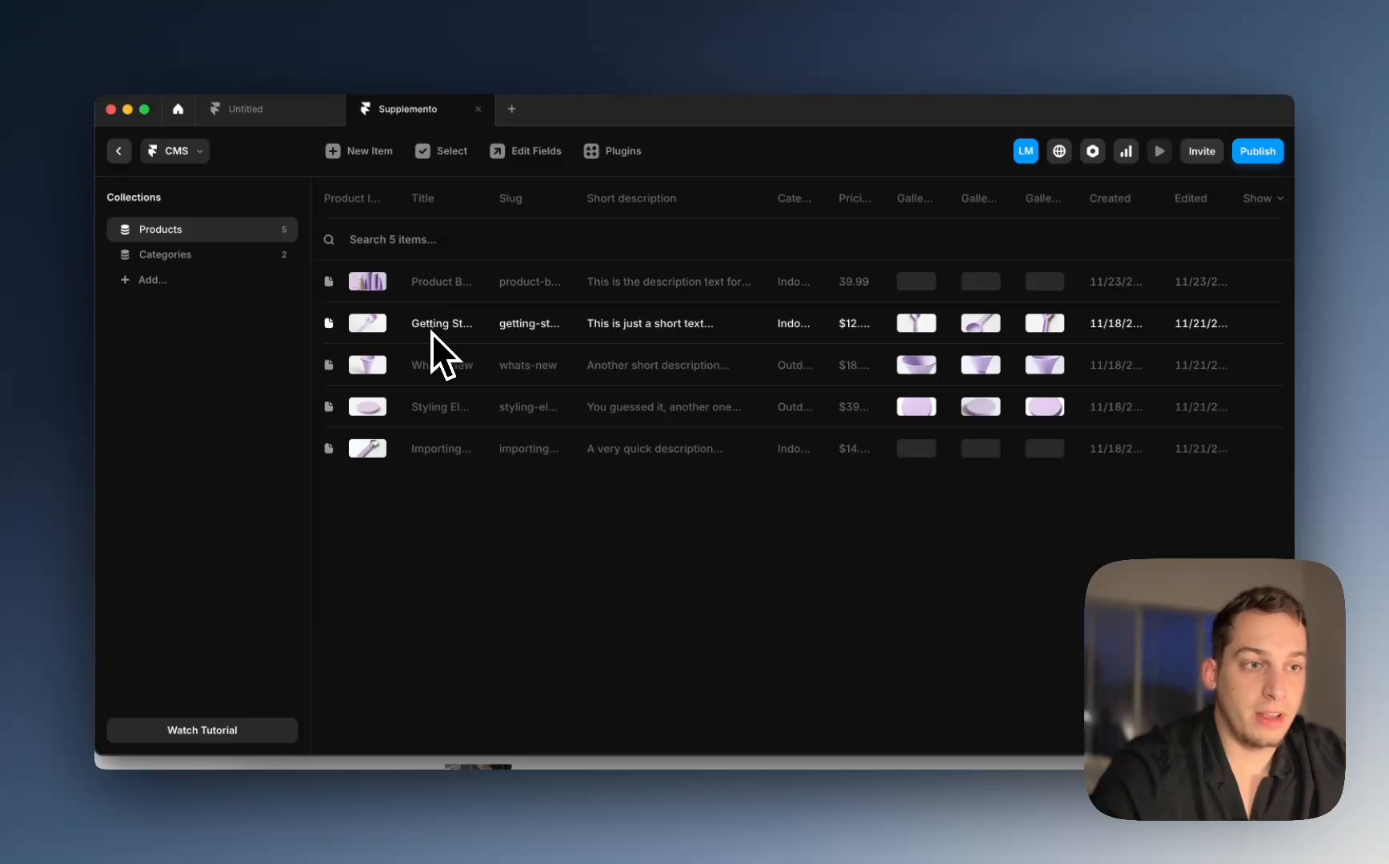
{"action": "left_click", "coordinate": [212, 256]}
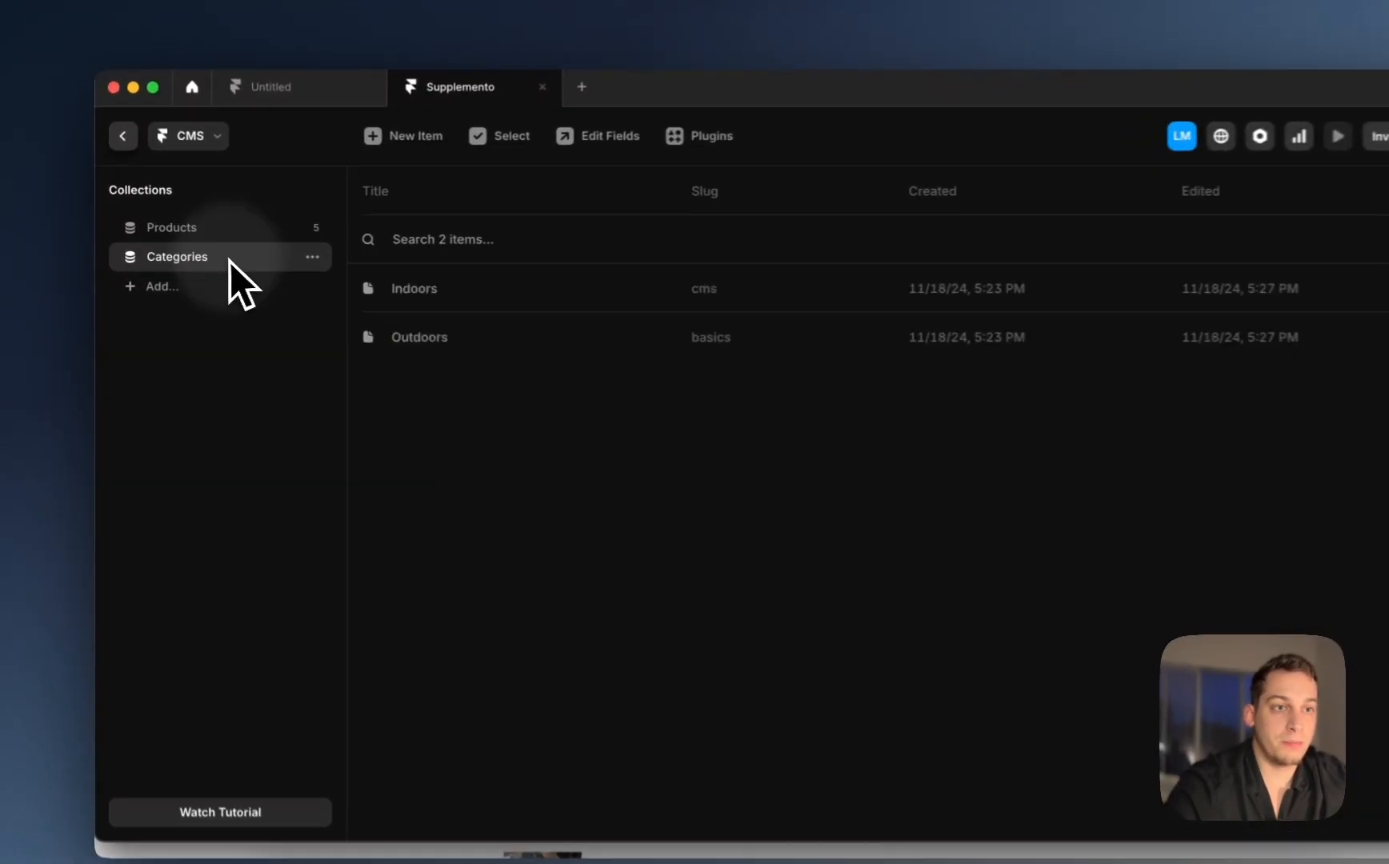
{"action": "left_click", "coordinate": [118, 151]}
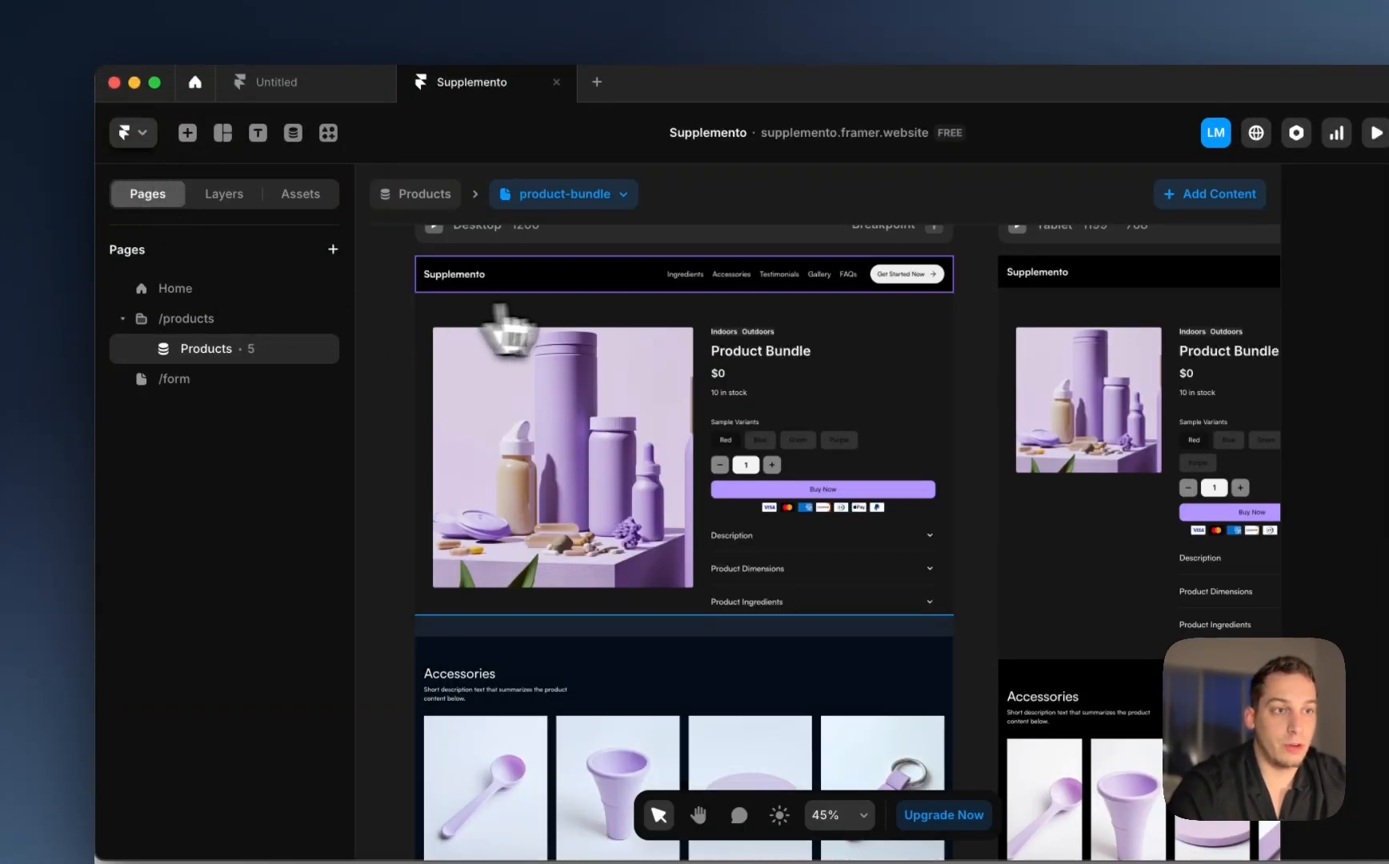
Step: Preview the getting-started, whats-new, styling-elements and importing-content product items on the canvas
{"action": "left_click", "coordinate": [596, 196]}
{"action": "left_click", "coordinate": [596, 263]}
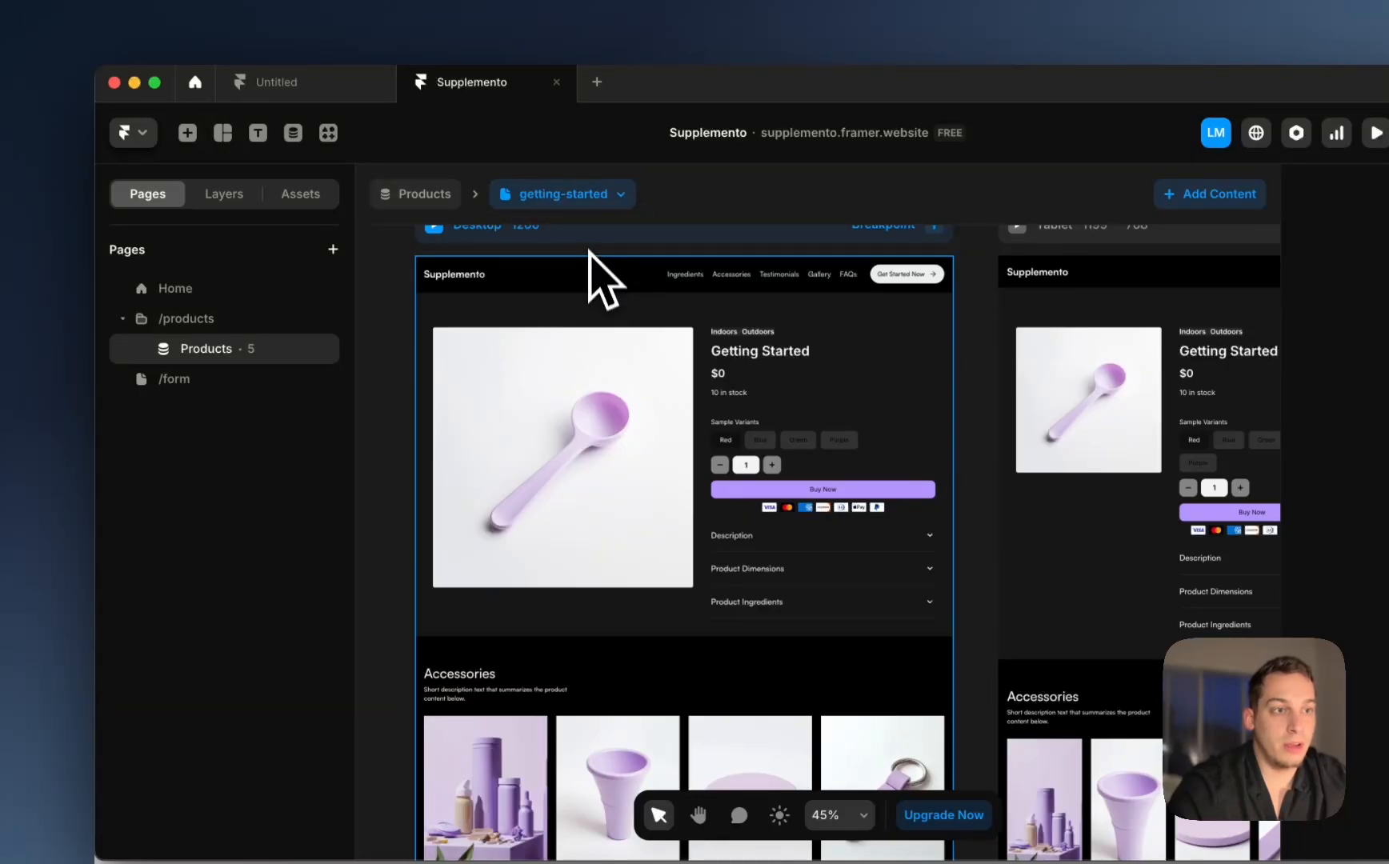
{"action": "left_click", "coordinate": [588, 196]}
{"action": "left_click", "coordinate": [583, 296]}
{"action": "left_click", "coordinate": [574, 206]}
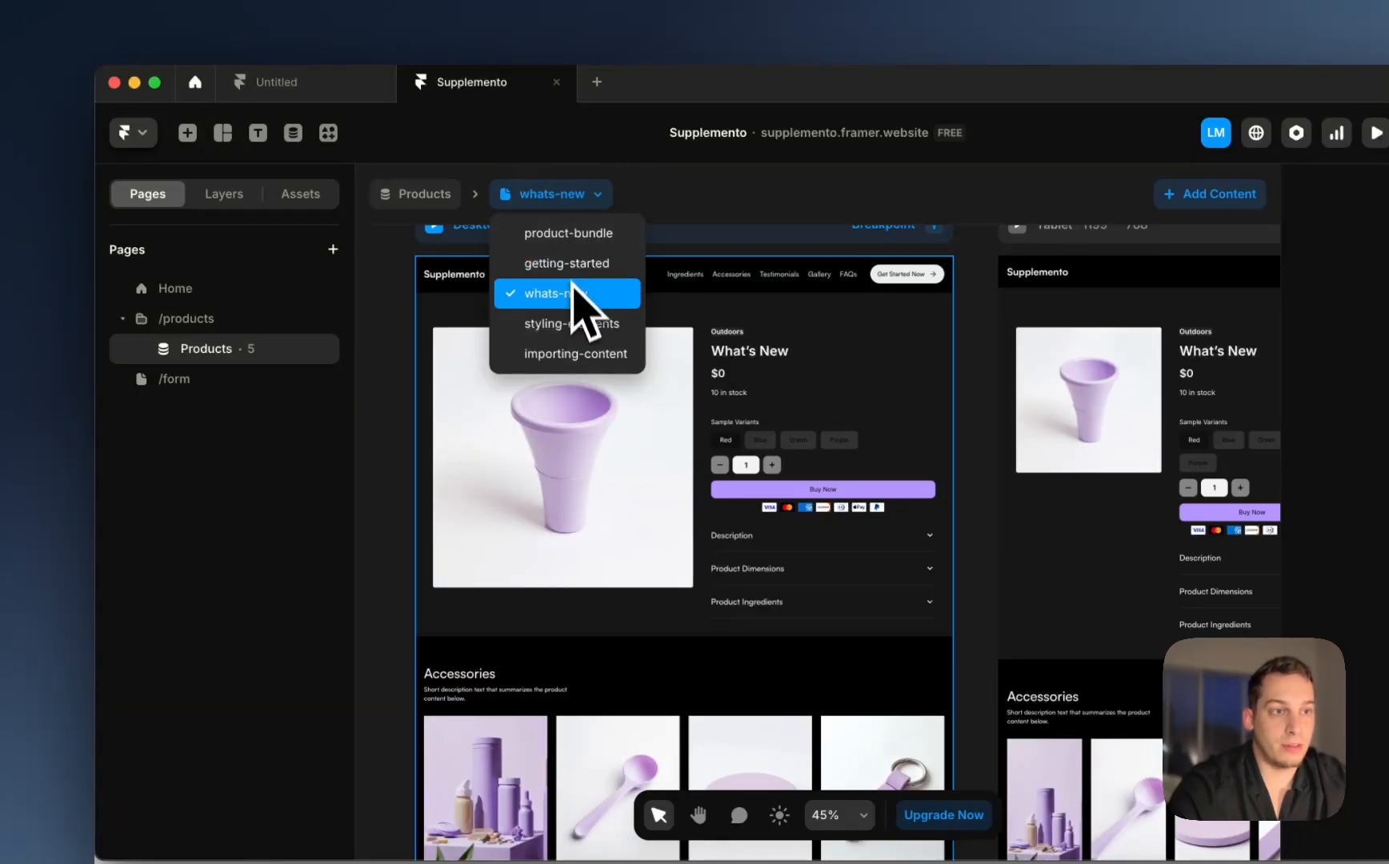
{"action": "left_click", "coordinate": [577, 322]}
{"action": "left_click", "coordinate": [574, 210]}
{"action": "left_click", "coordinate": [573, 354]}
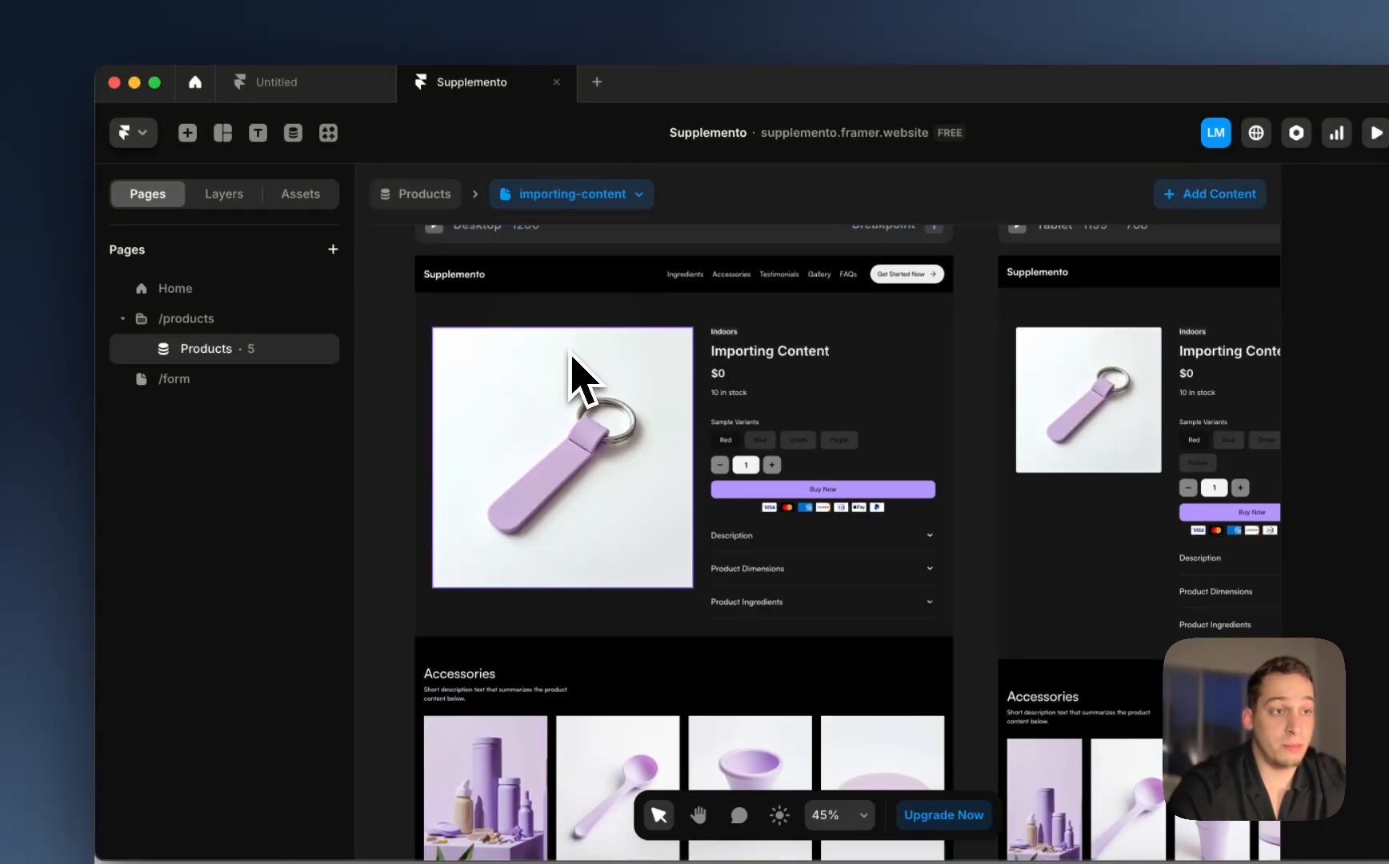
{"action": "left_click", "coordinate": [573, 200]}
{"action": "left_click", "coordinate": [549, 294]}
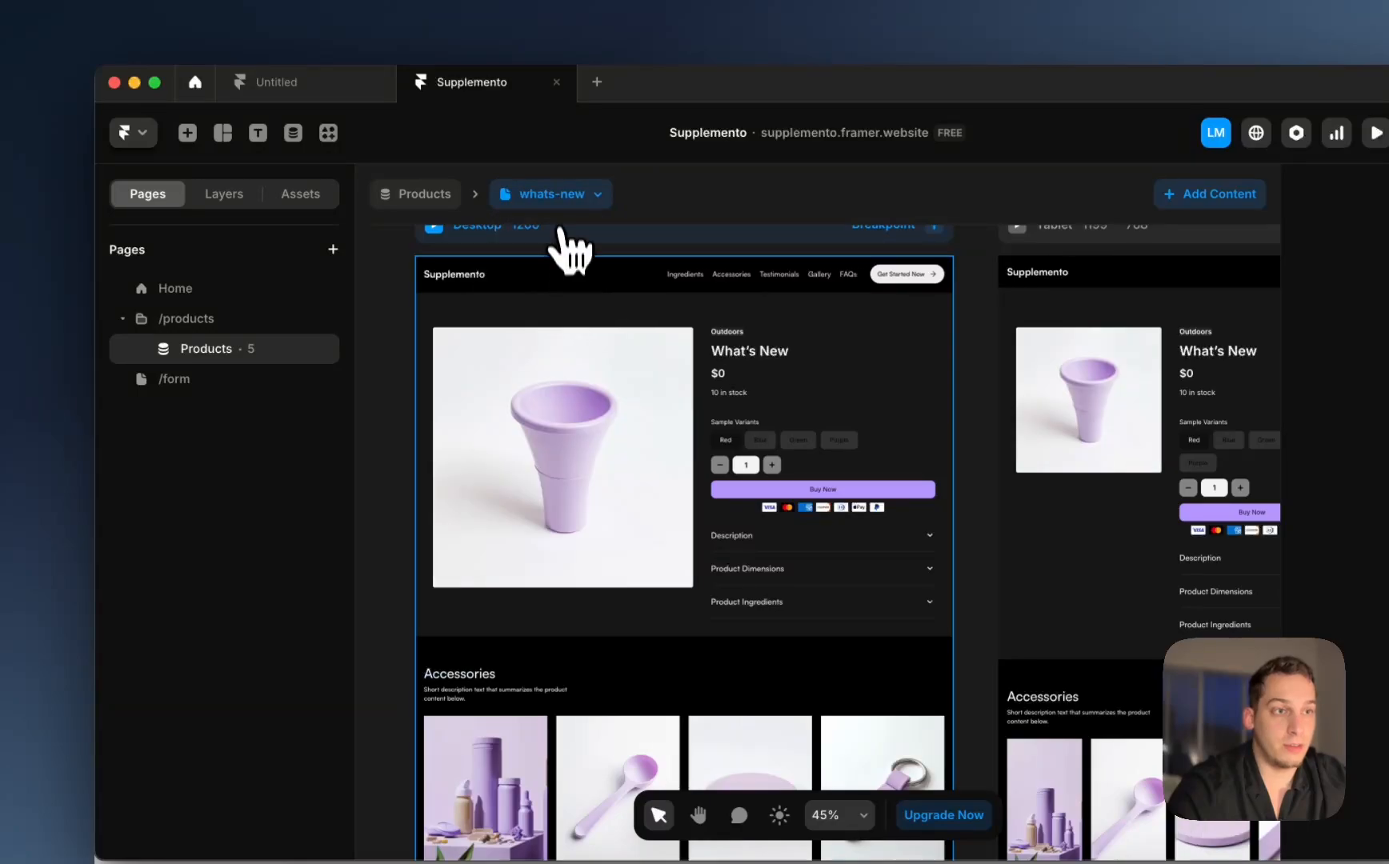
{"action": "left_click", "coordinate": [563, 198]}
{"action": "left_click", "coordinate": [564, 269]}
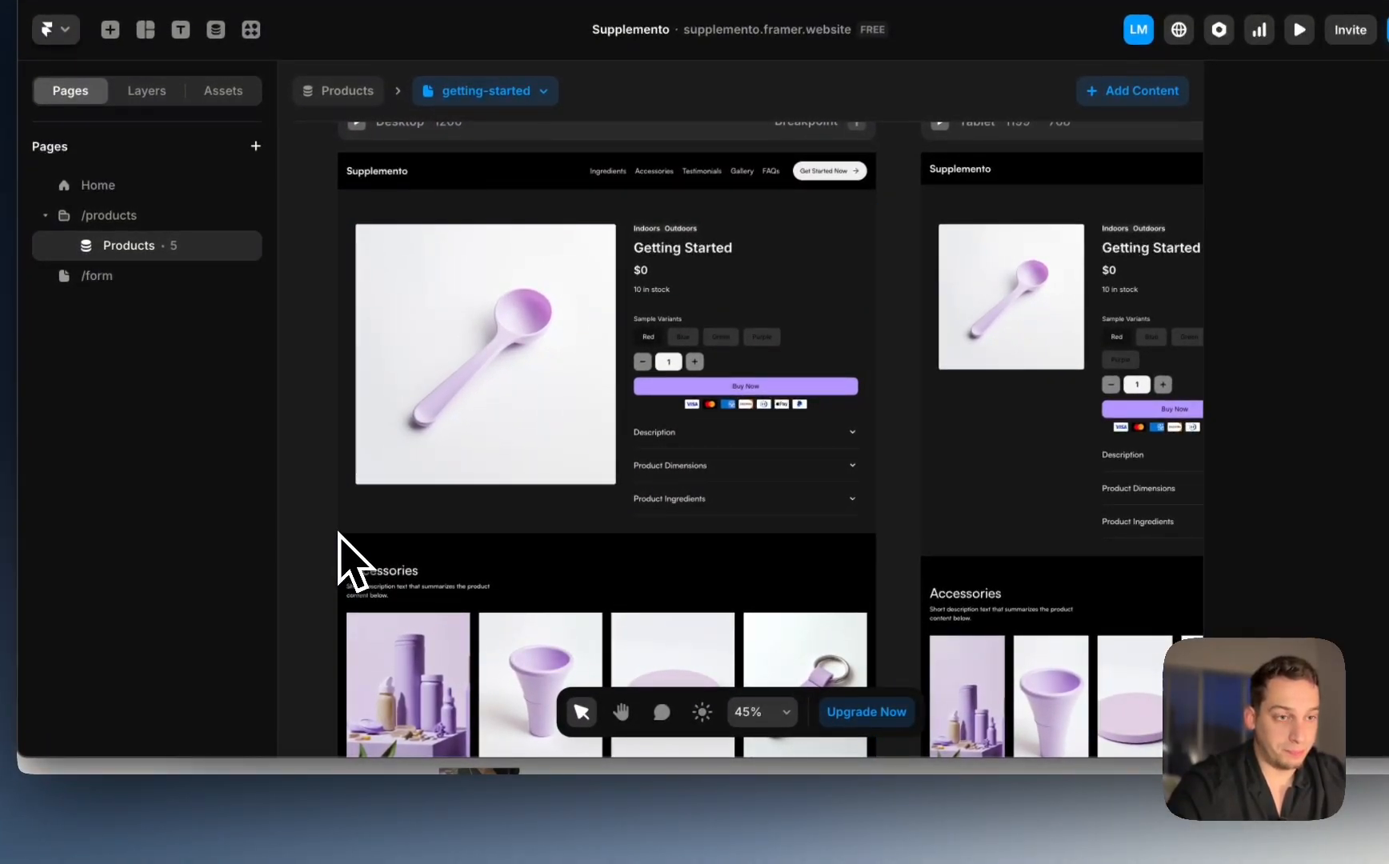
Step: Inspect the Accessories and product details sections, then open the empty /form page
{"action": "left_click", "coordinate": [351, 552]}
{"action": "left_click", "coordinate": [362, 528]}
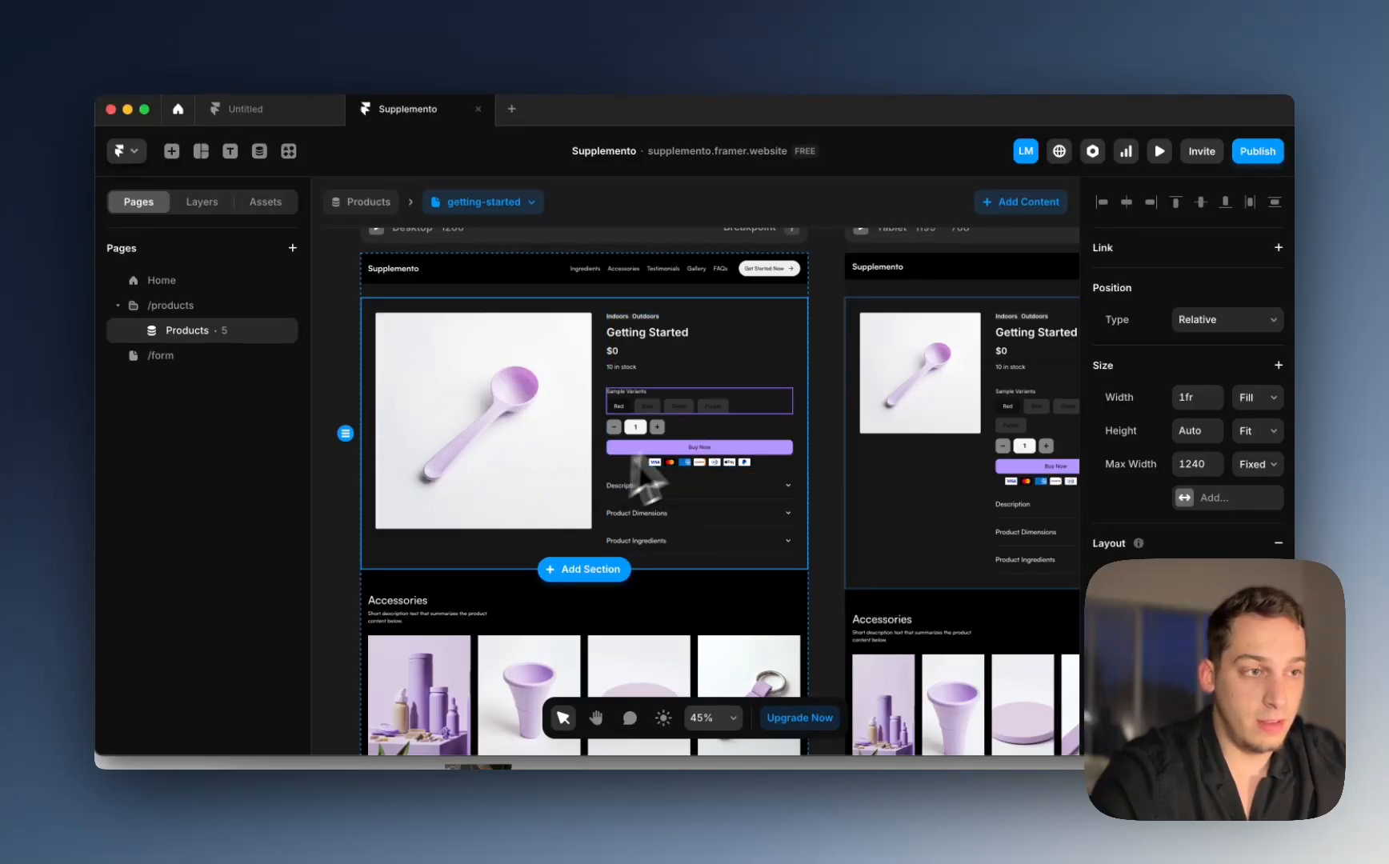
{"action": "left_click", "coordinate": [339, 578]}
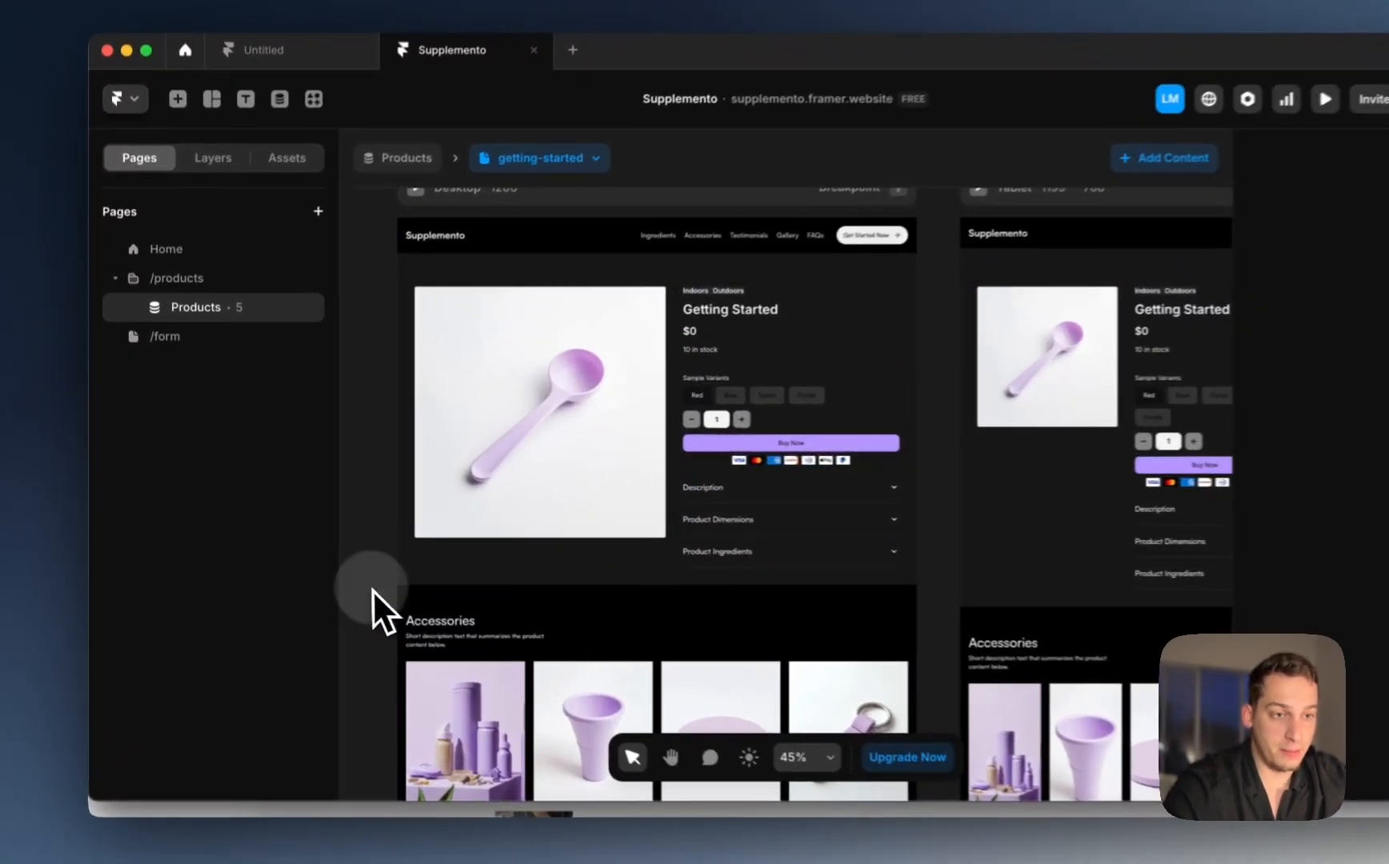
{"action": "scroll", "coordinate": [368, 578], "scroll_direction": "left", "scroll_amount": 1}
{"action": "scroll", "coordinate": [368, 578], "scroll_direction": "down", "scroll_amount": 1}
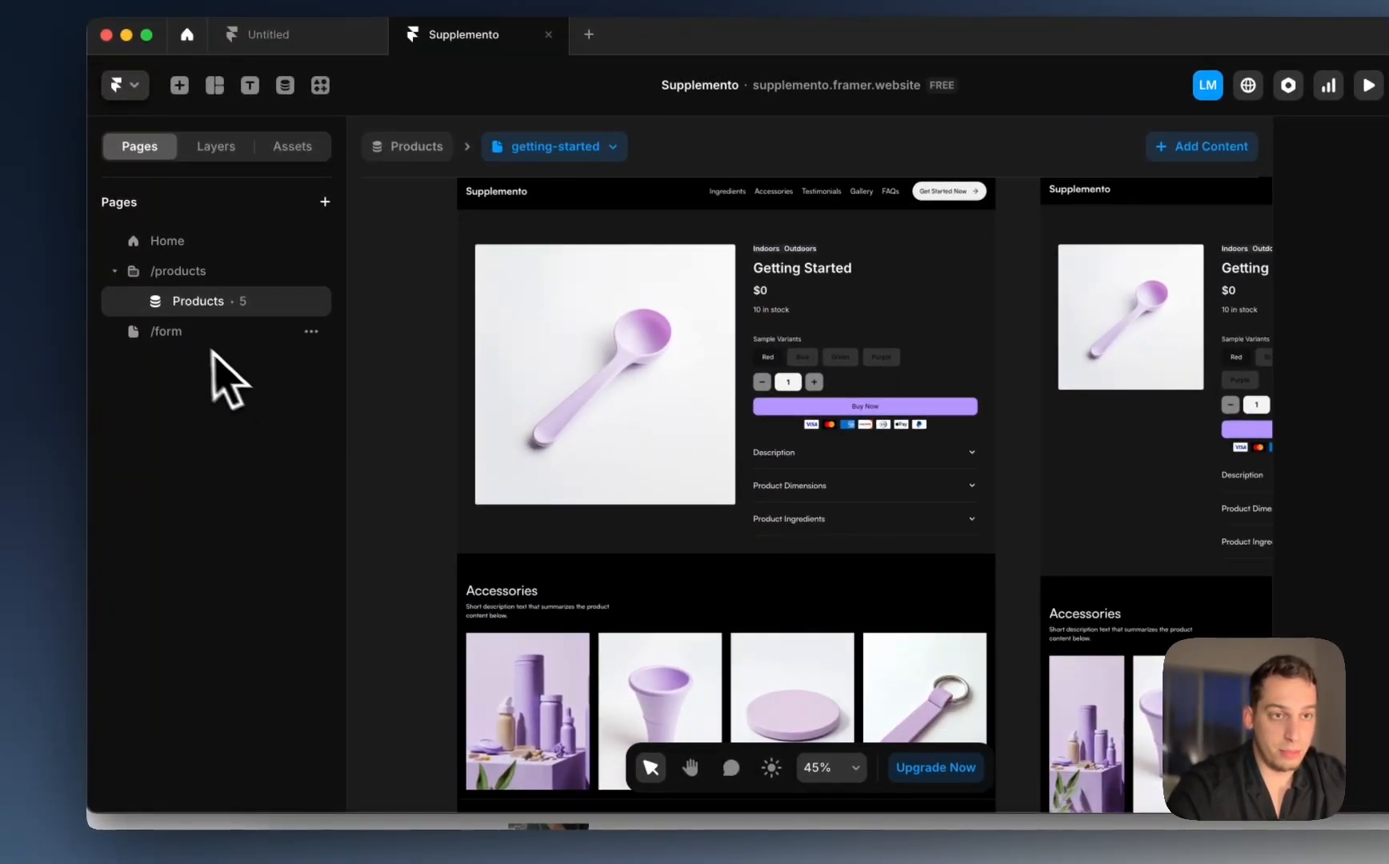
{"action": "left_click", "coordinate": [189, 334]}
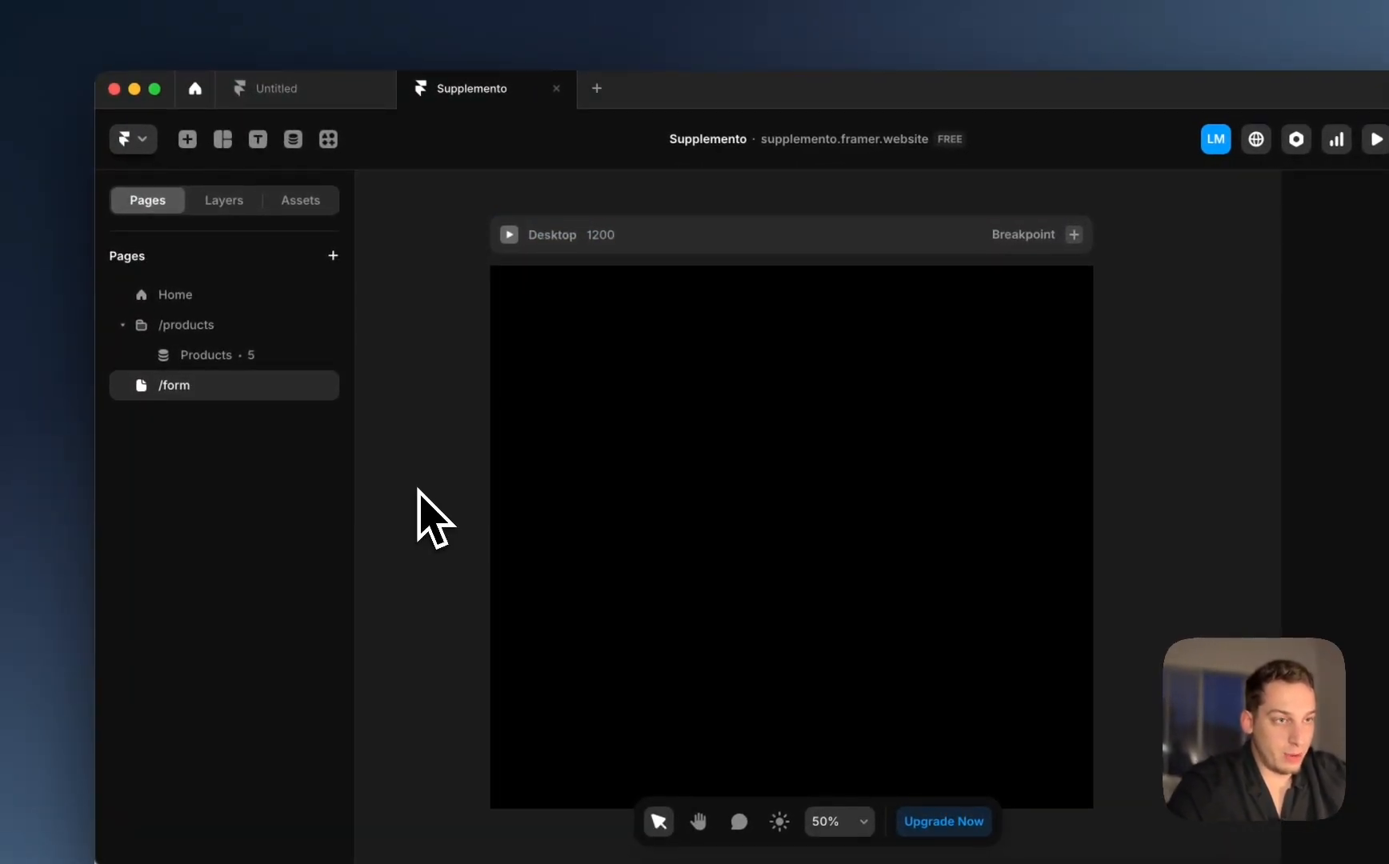
Step: Insert a Form Builder form onto the Desktop frame
{"action": "left_click", "coordinate": [186, 147]}
{"action": "type", "text": "form"}
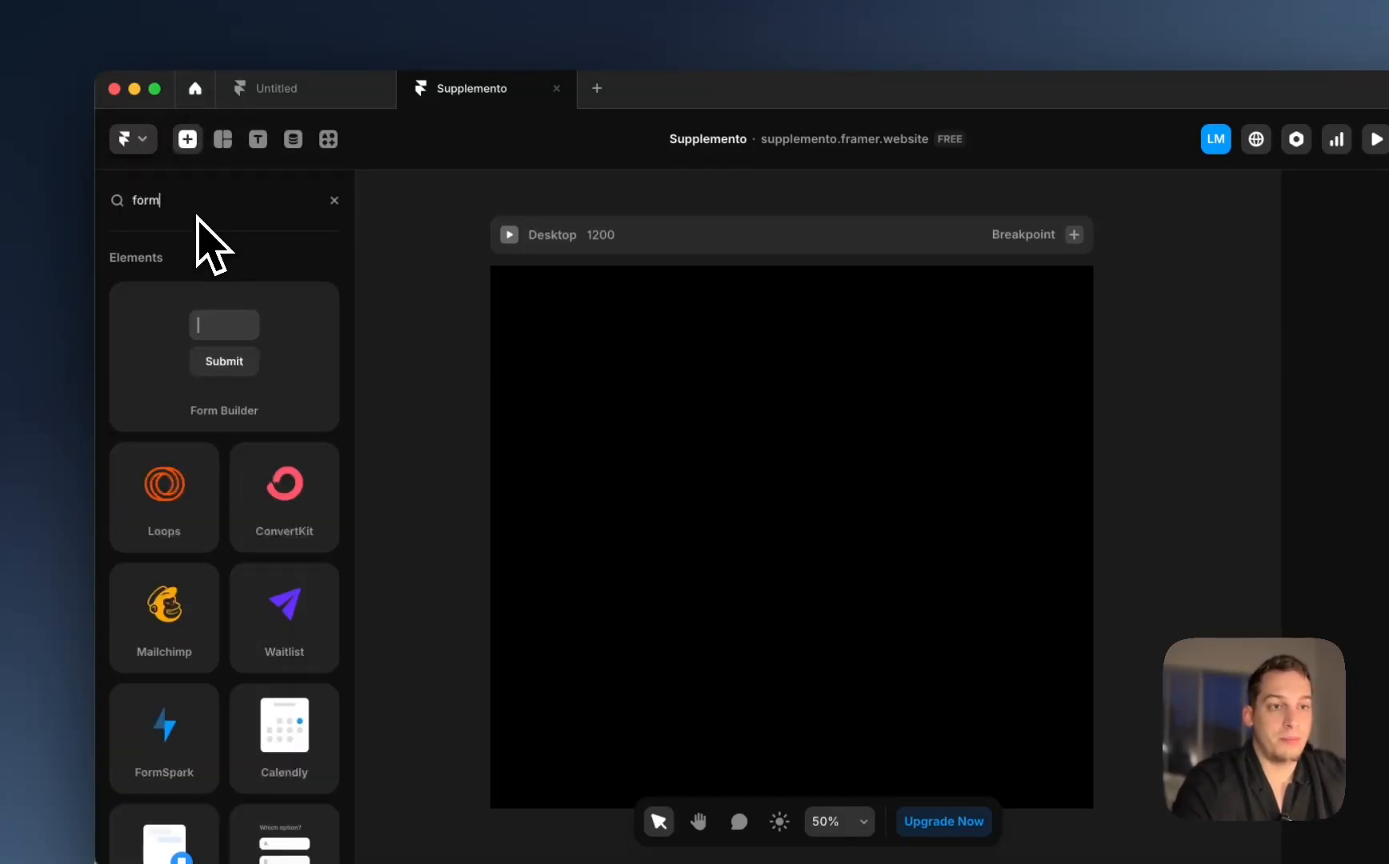
{"action": "left_click_drag", "start_coordinate": [221, 404], "coordinate": [804, 535]}
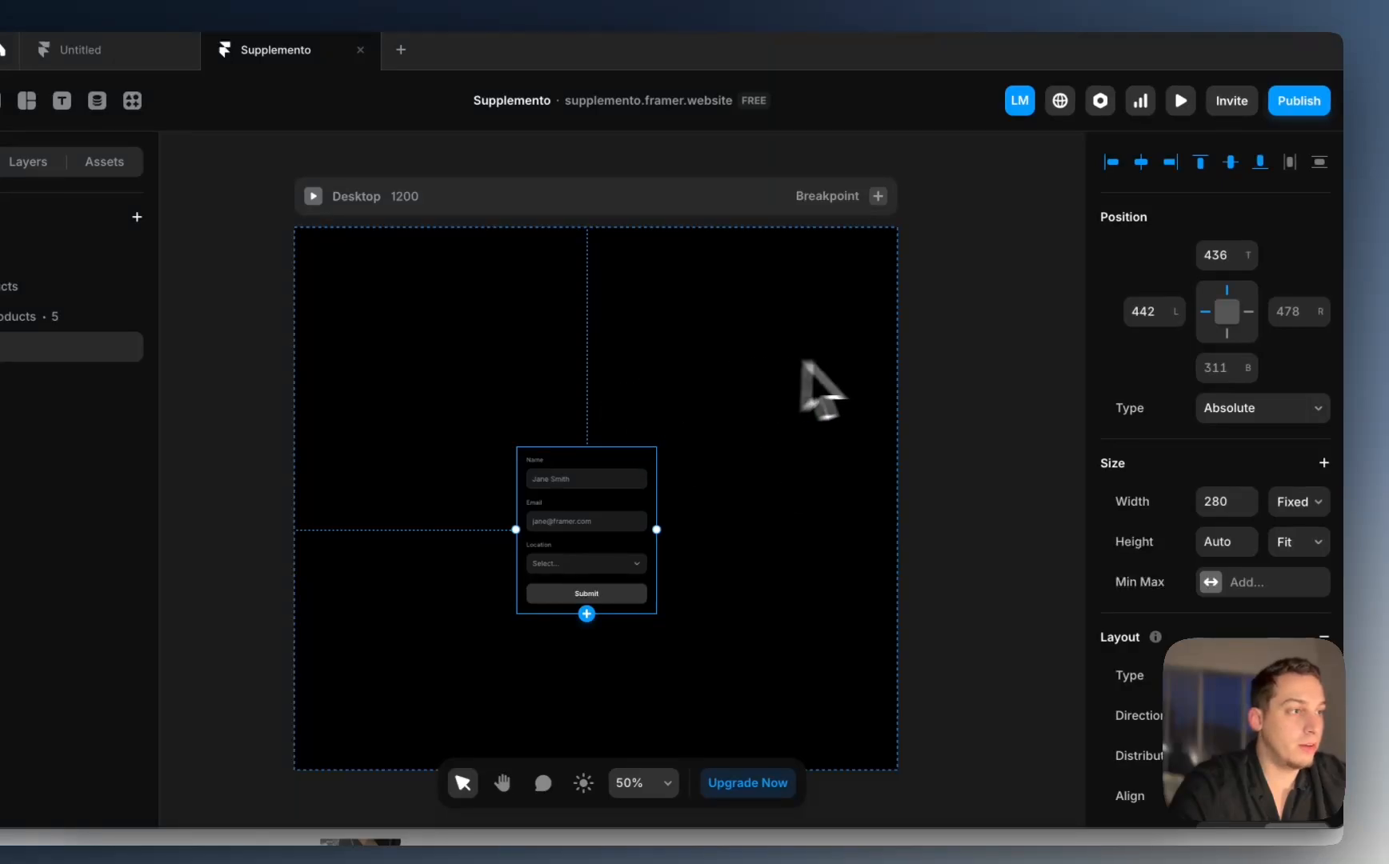
Step: Set the Desktop frame's height to Fit Content
{"action": "left_click", "coordinate": [645, 200]}
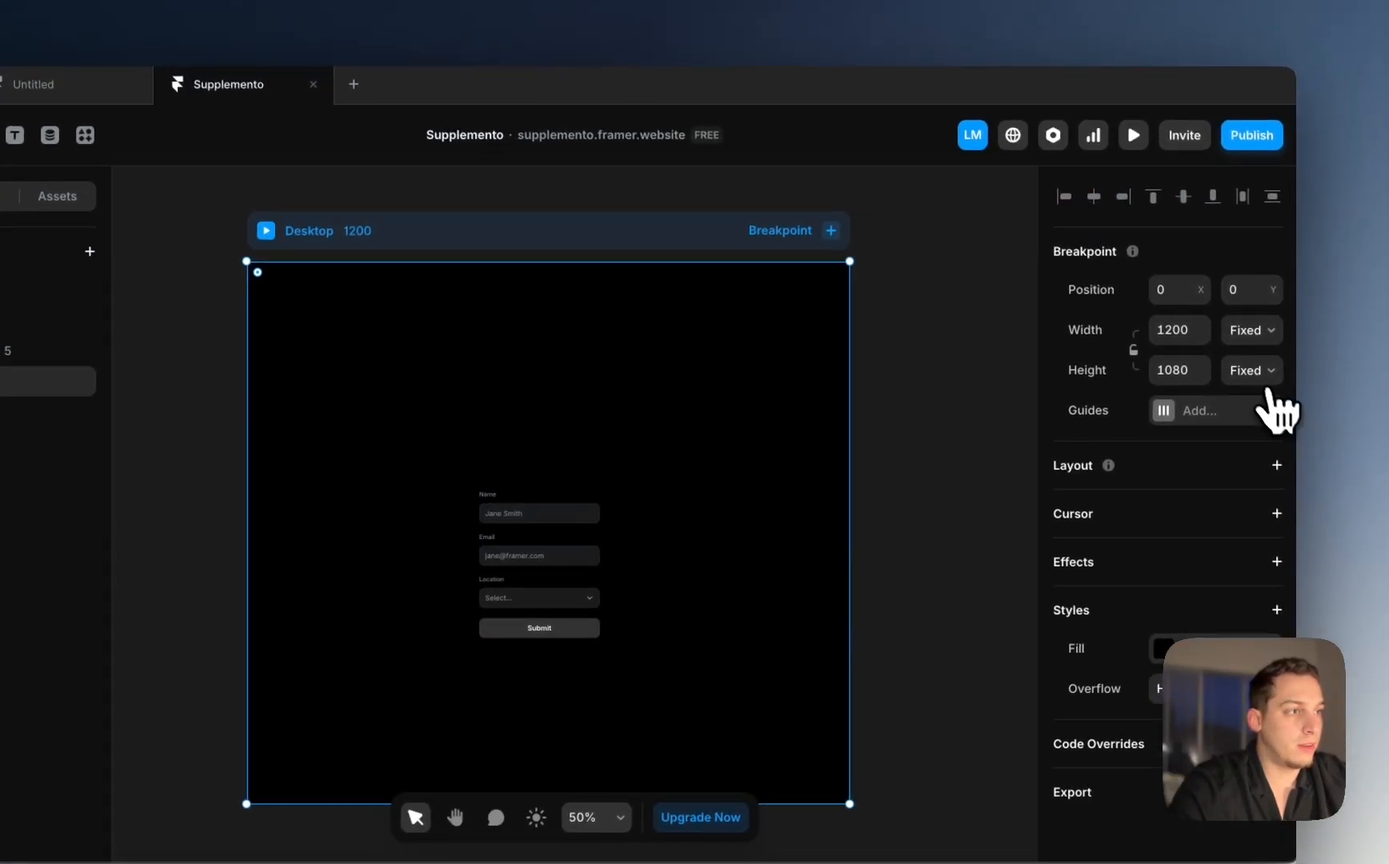
{"action": "left_click", "coordinate": [1267, 360]}
{"action": "left_click", "coordinate": [1256, 425]}
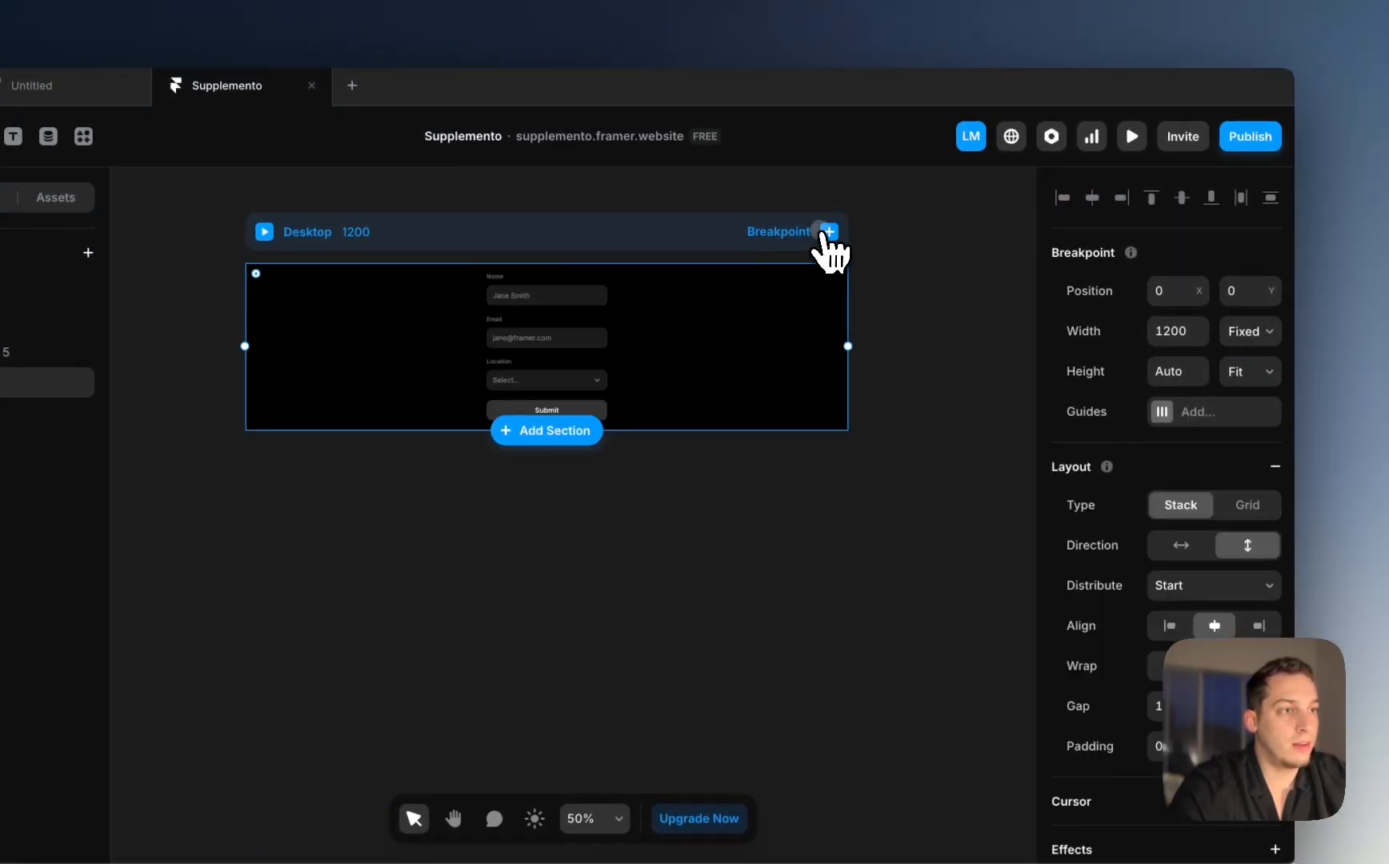
Step: Add Tablet and Phone breakpoints
{"action": "left_click", "coordinate": [829, 231]}
{"action": "left_click", "coordinate": [825, 303]}
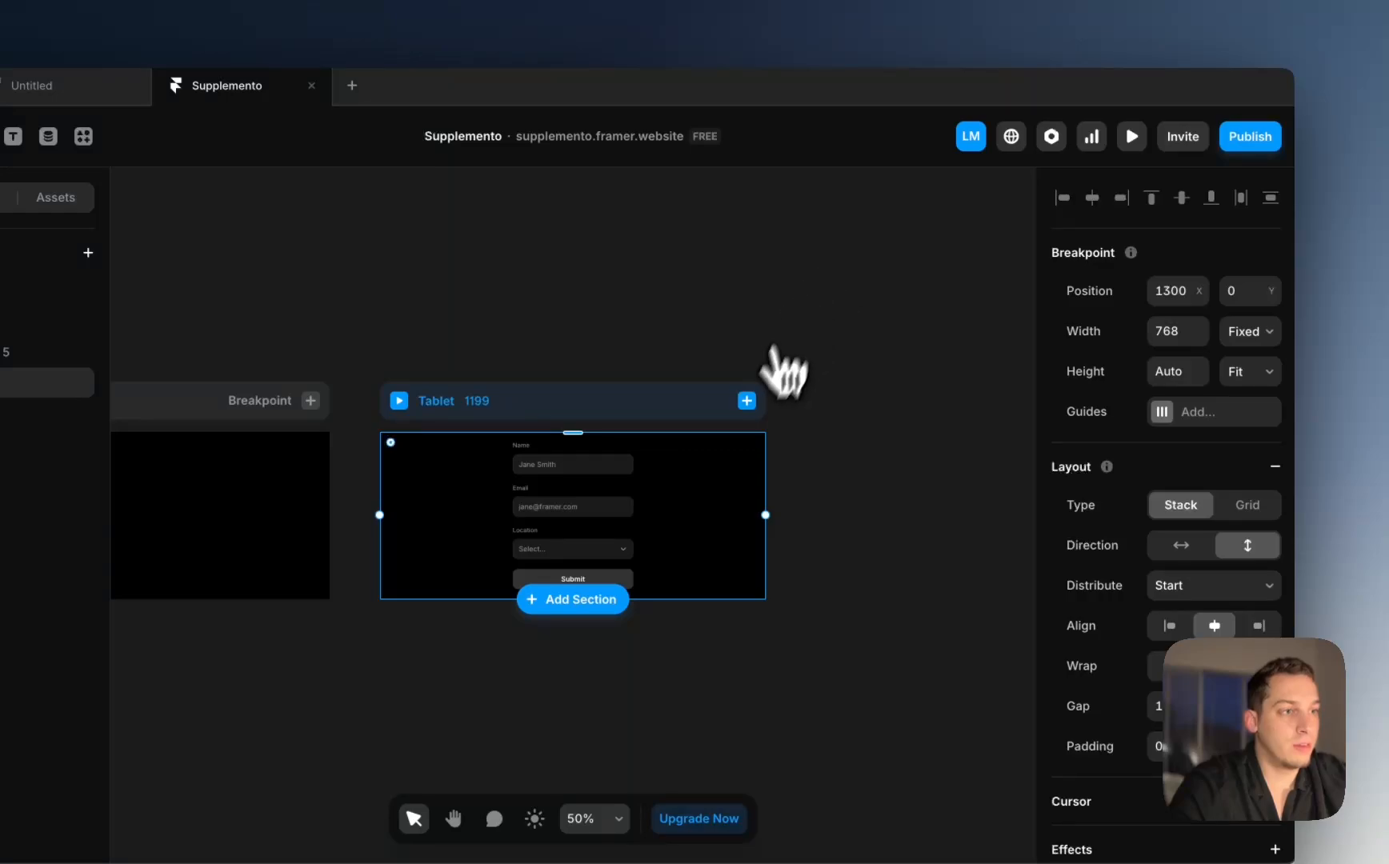
{"action": "left_click", "coordinate": [746, 400]}
{"action": "left_click", "coordinate": [767, 474]}
Step: Select the whole Form layer in the layer tree
{"action": "scroll", "coordinate": [647, 439], "scroll_direction": "left", "scroll_amount": 10}
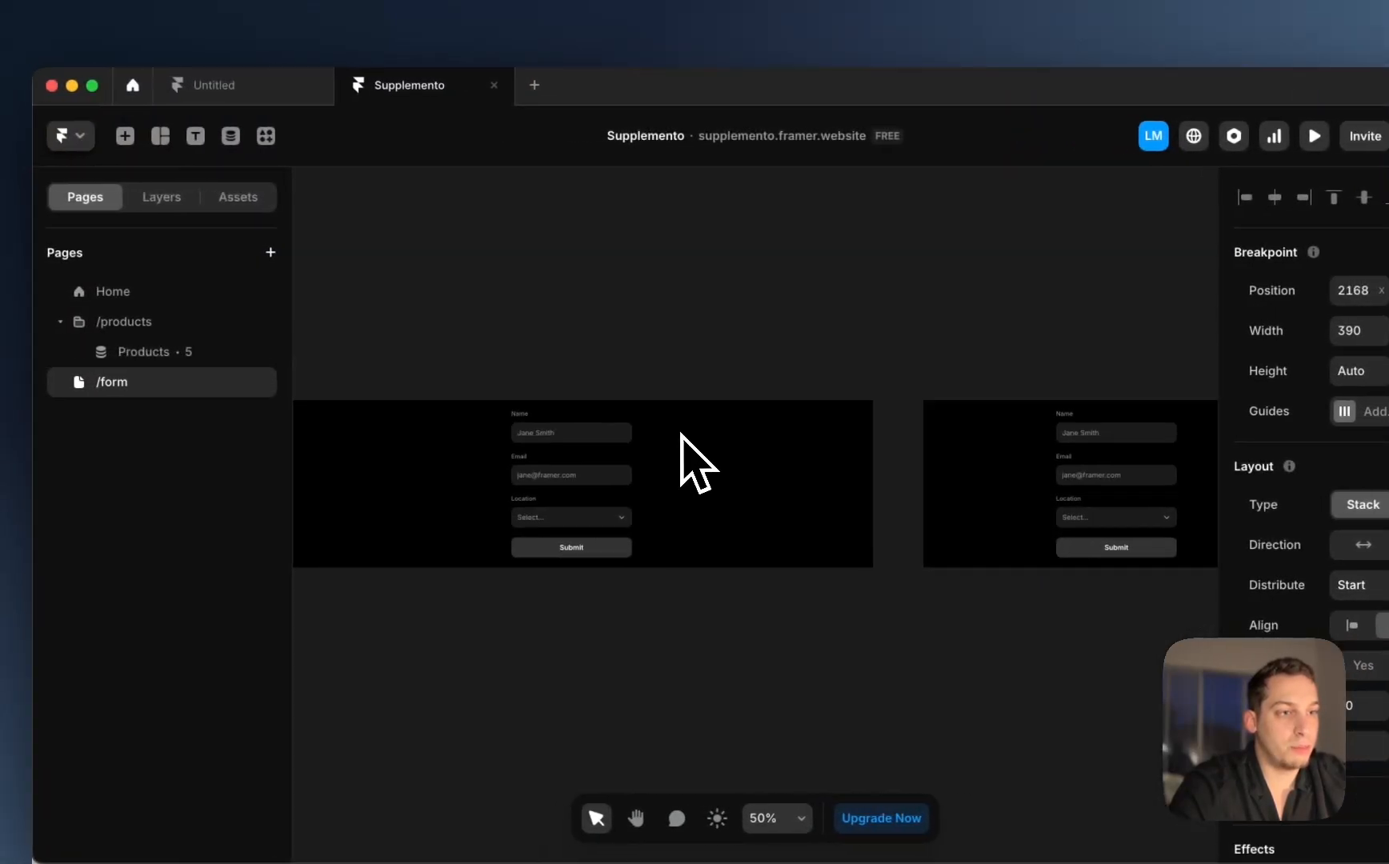
{"action": "left_click", "coordinate": [626, 465]}
{"action": "left_click", "coordinate": [102, 196]}
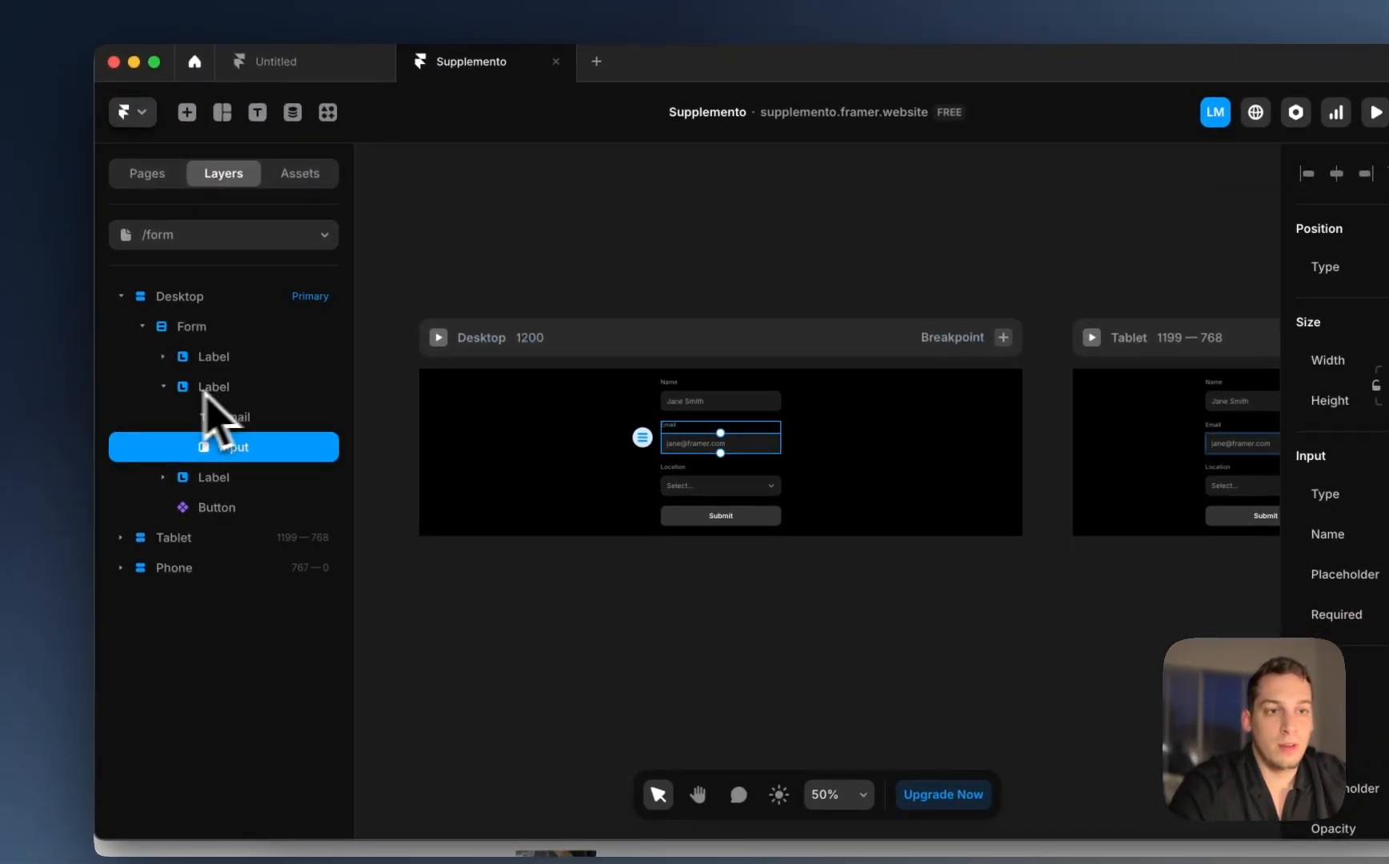
{"action": "left_click", "coordinate": [137, 329]}
{"action": "left_click", "coordinate": [226, 334]}
{"action": "left_click", "coordinate": [229, 337]}
Step: Wrap the Form layer in a new stack with Fill width
{"action": "right_click", "coordinate": [234, 340]}
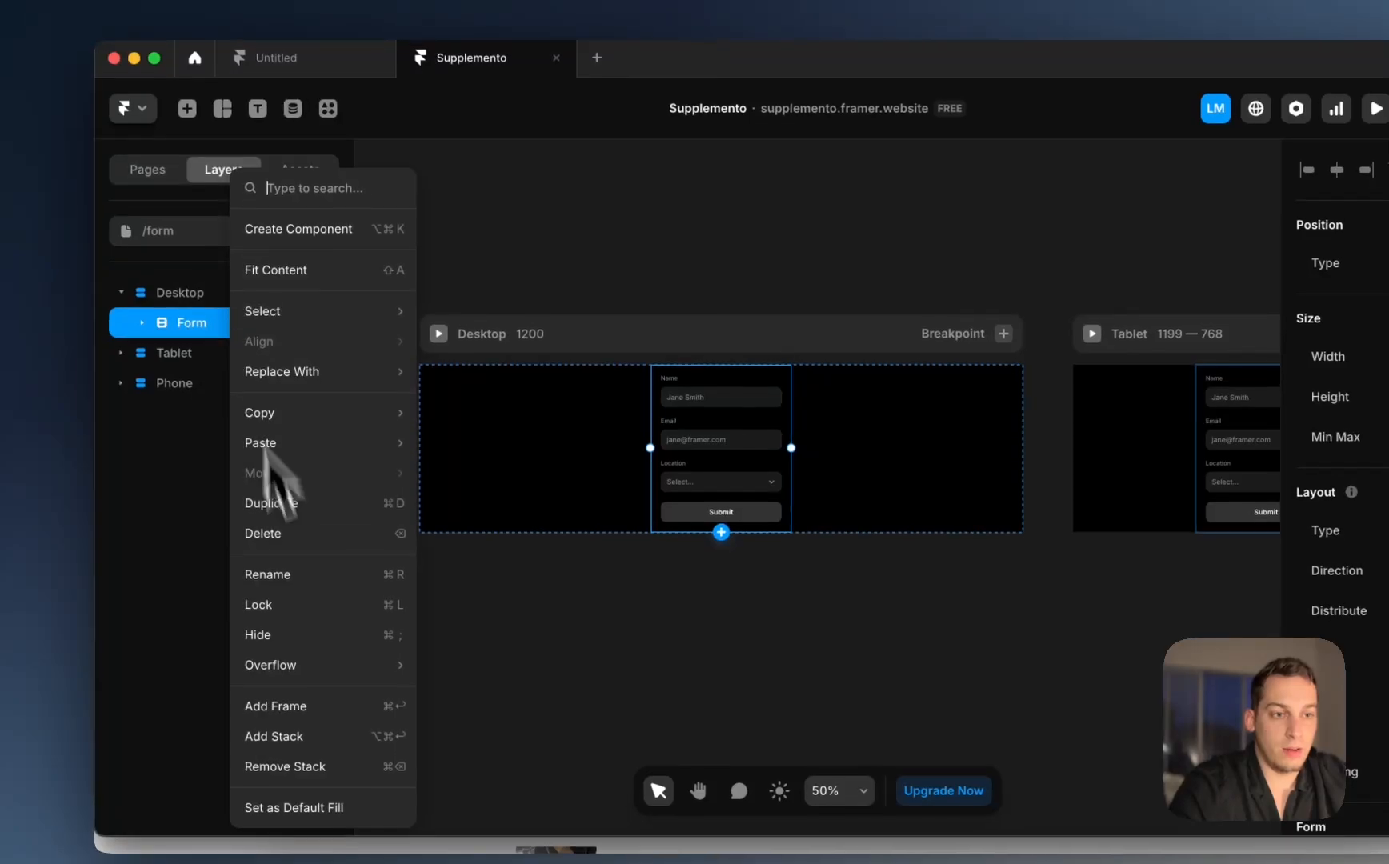
{"action": "left_click", "coordinate": [400, 742]}
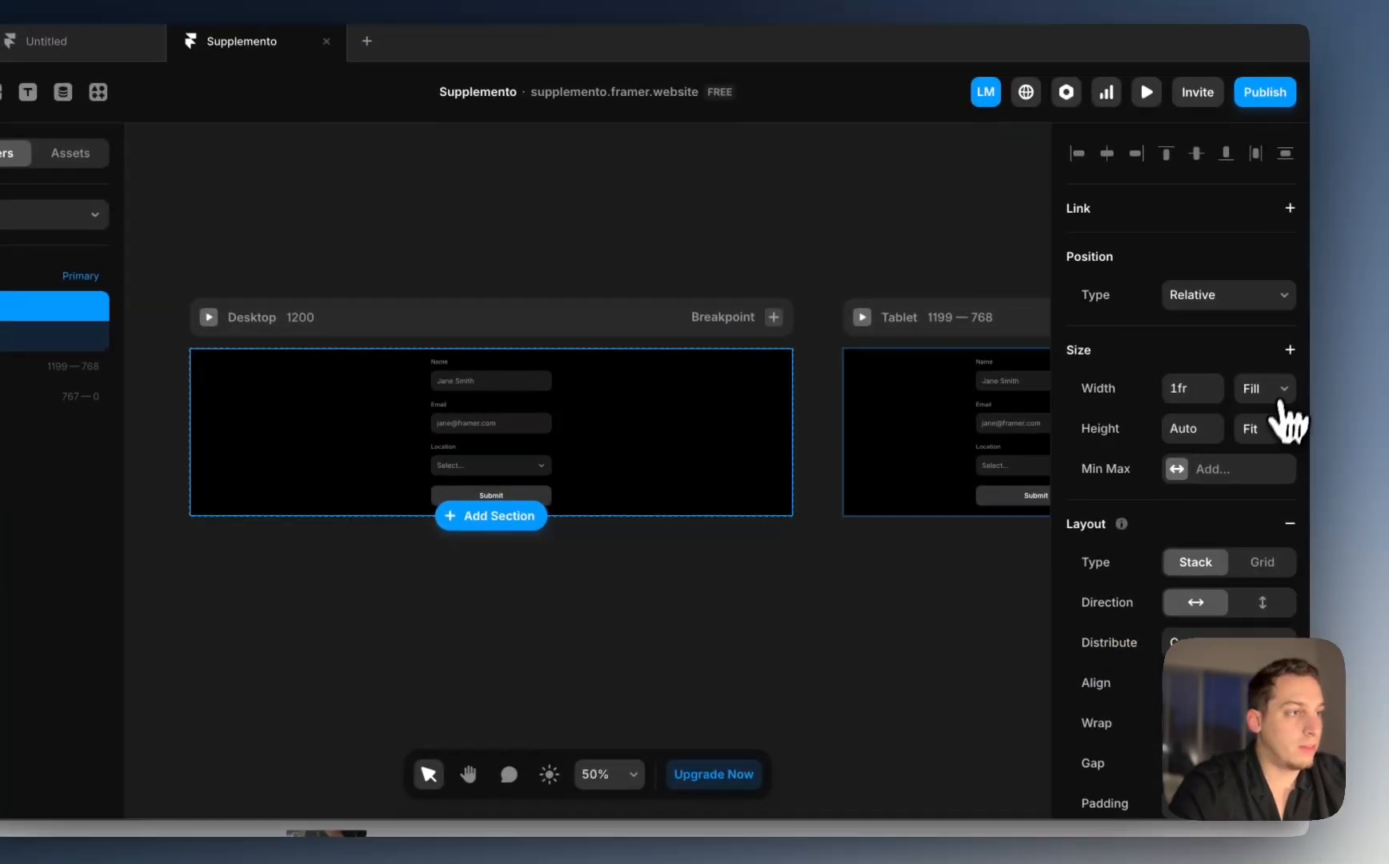
{"action": "left_click", "coordinate": [1260, 382]}
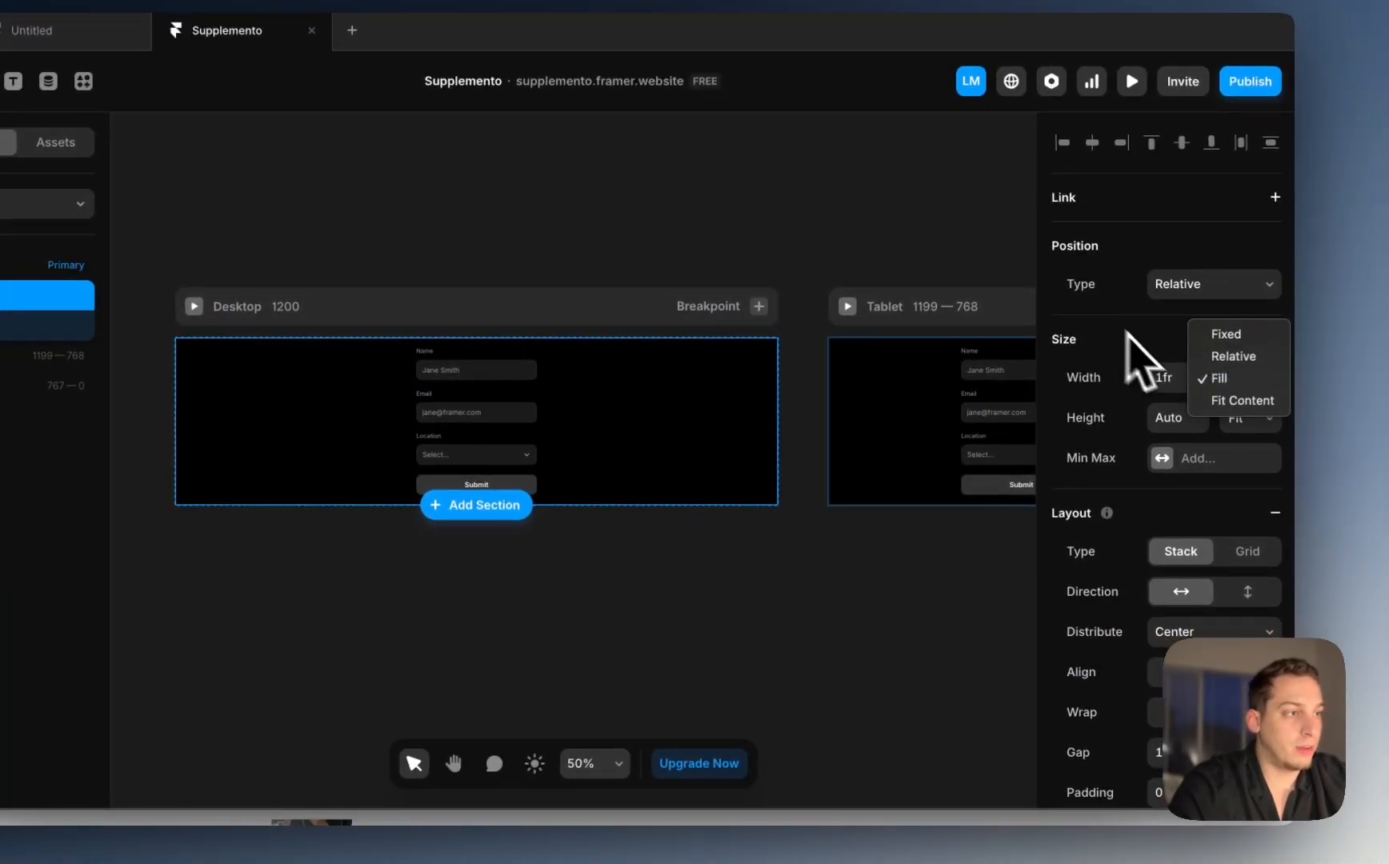
Step: Give the stack 120 top and bottom padding and 60 right padding
{"action": "scroll", "coordinate": [1150, 744], "scroll_direction": "down", "scroll_amount": 3}
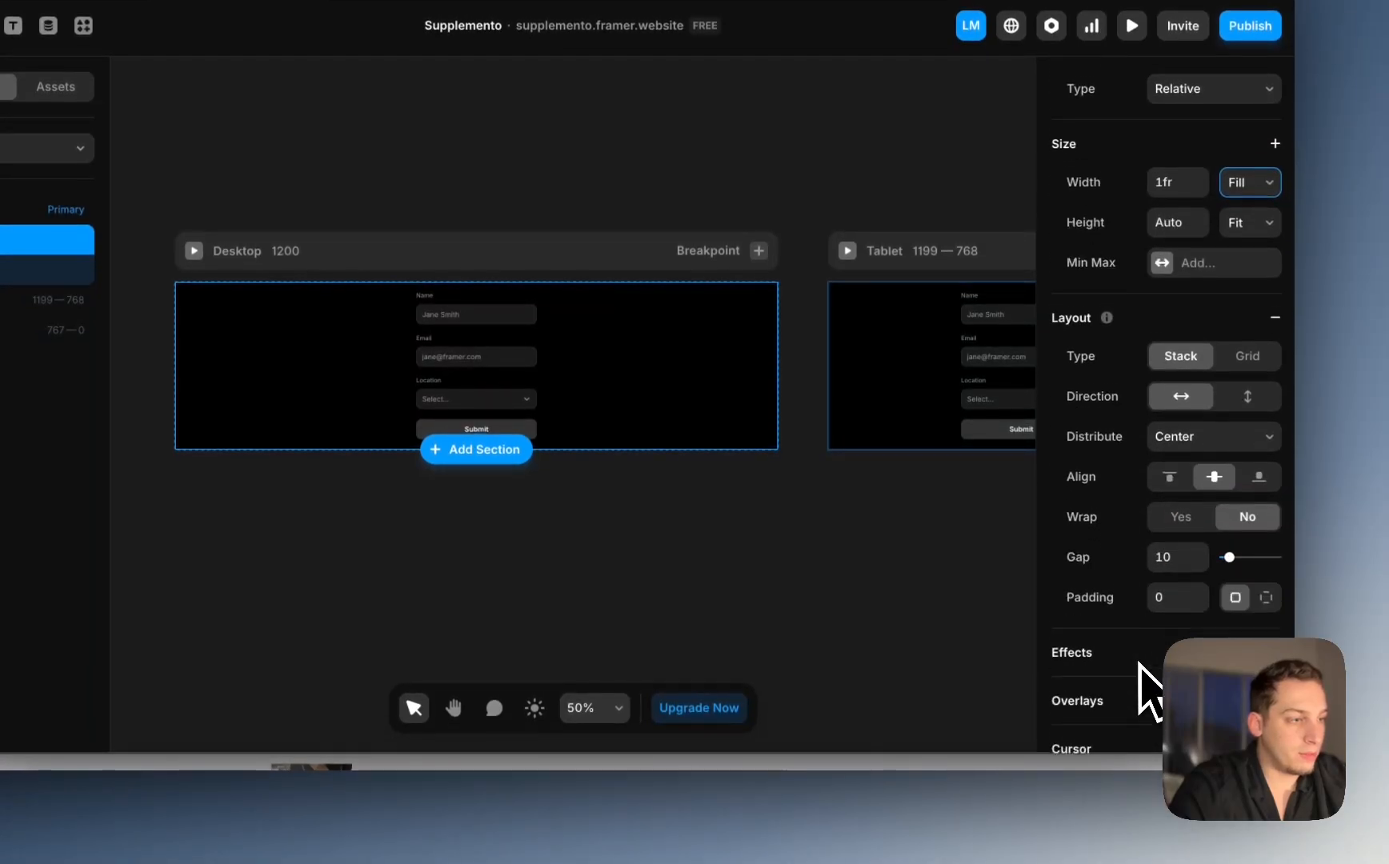
{"action": "scroll", "coordinate": [1150, 692], "scroll_direction": "down", "scroll_amount": 1}
{"action": "left_click", "coordinate": [1256, 592]}
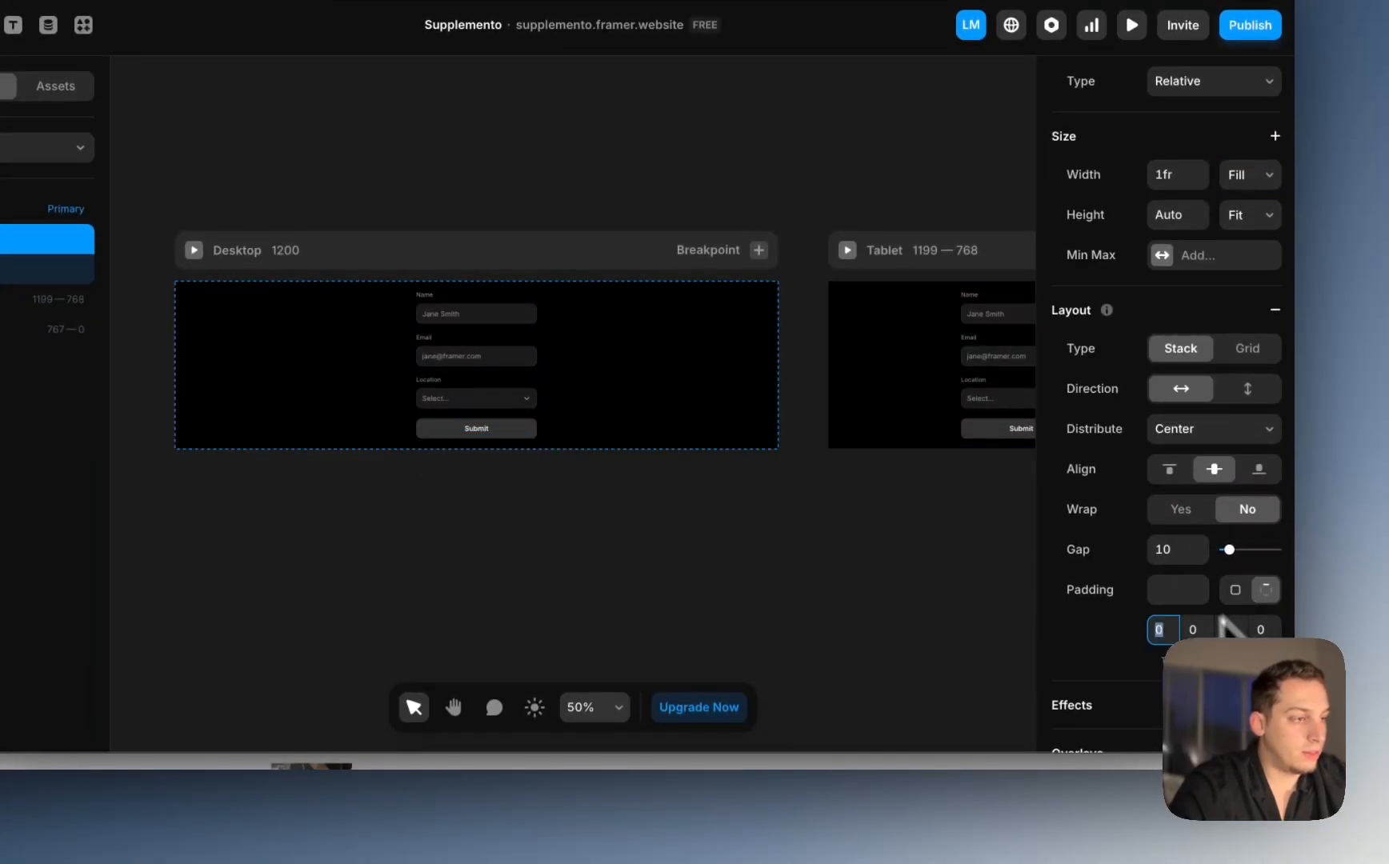
{"action": "type", "text": "120"}
{"action": "left_click", "coordinate": [1224, 630]}
{"action": "type", "text": "2"}
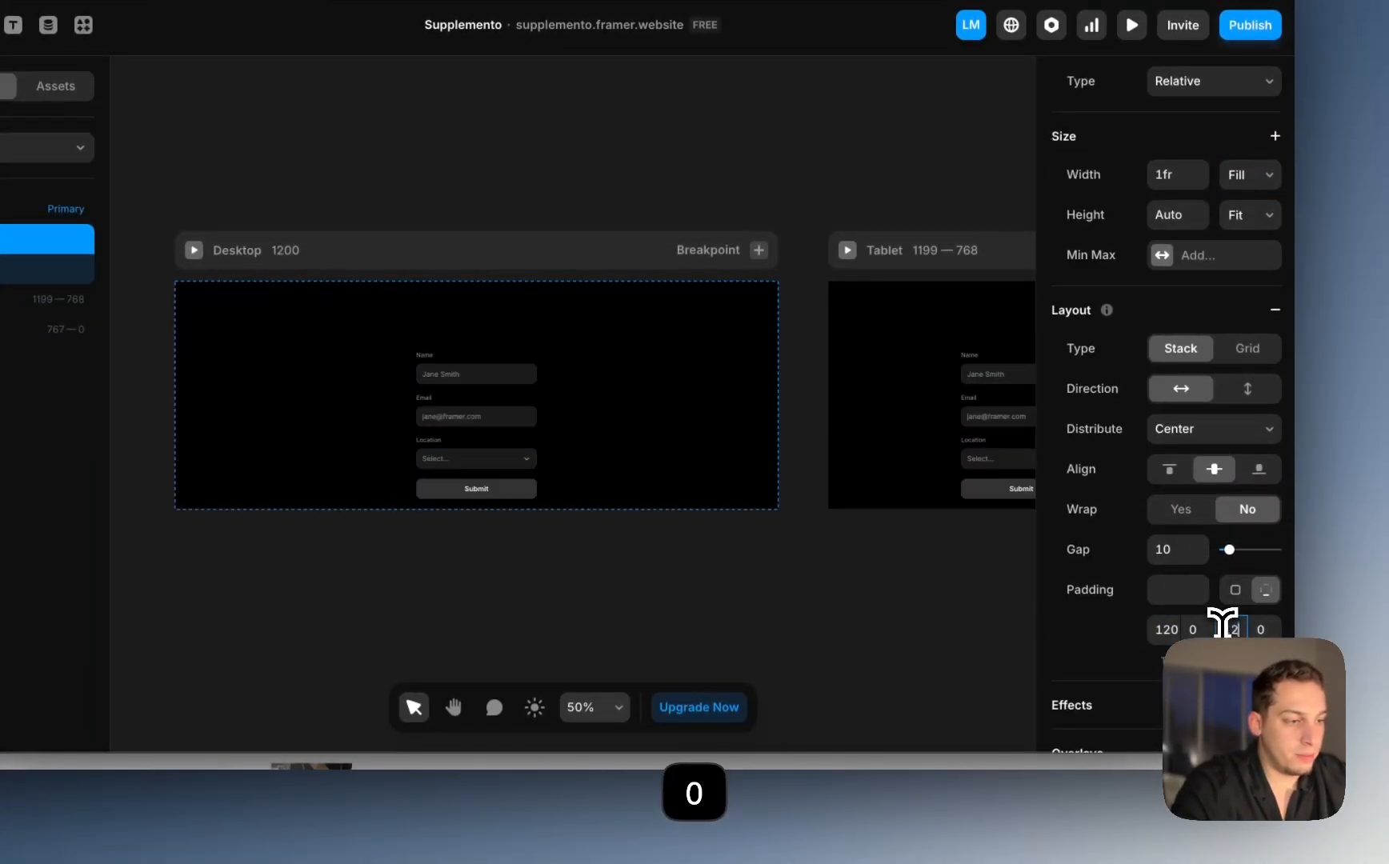
{"action": "left_click", "coordinate": [1190, 627]}
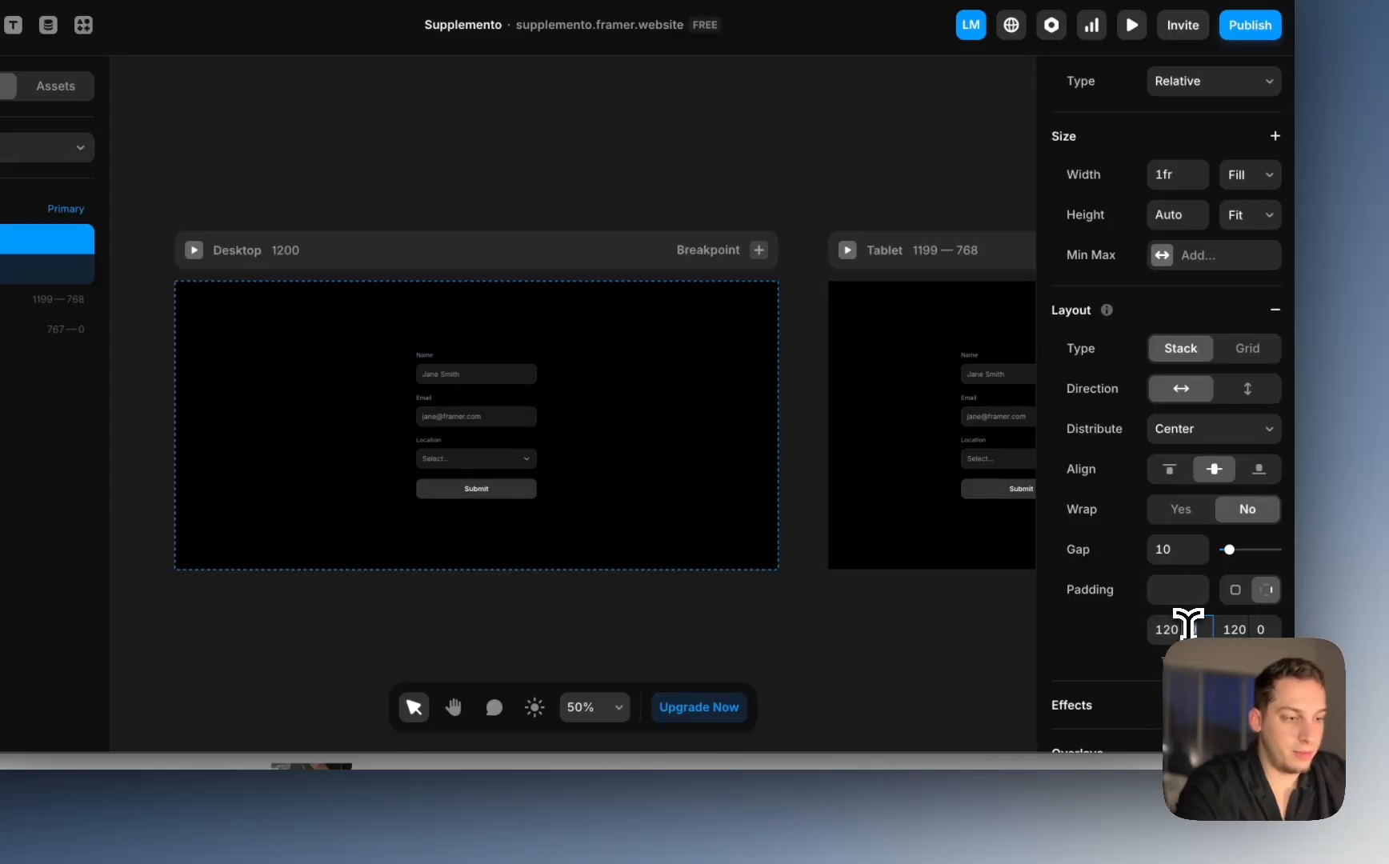
{"action": "type", "text": "60"}
{"action": "key", "text": "Return"}
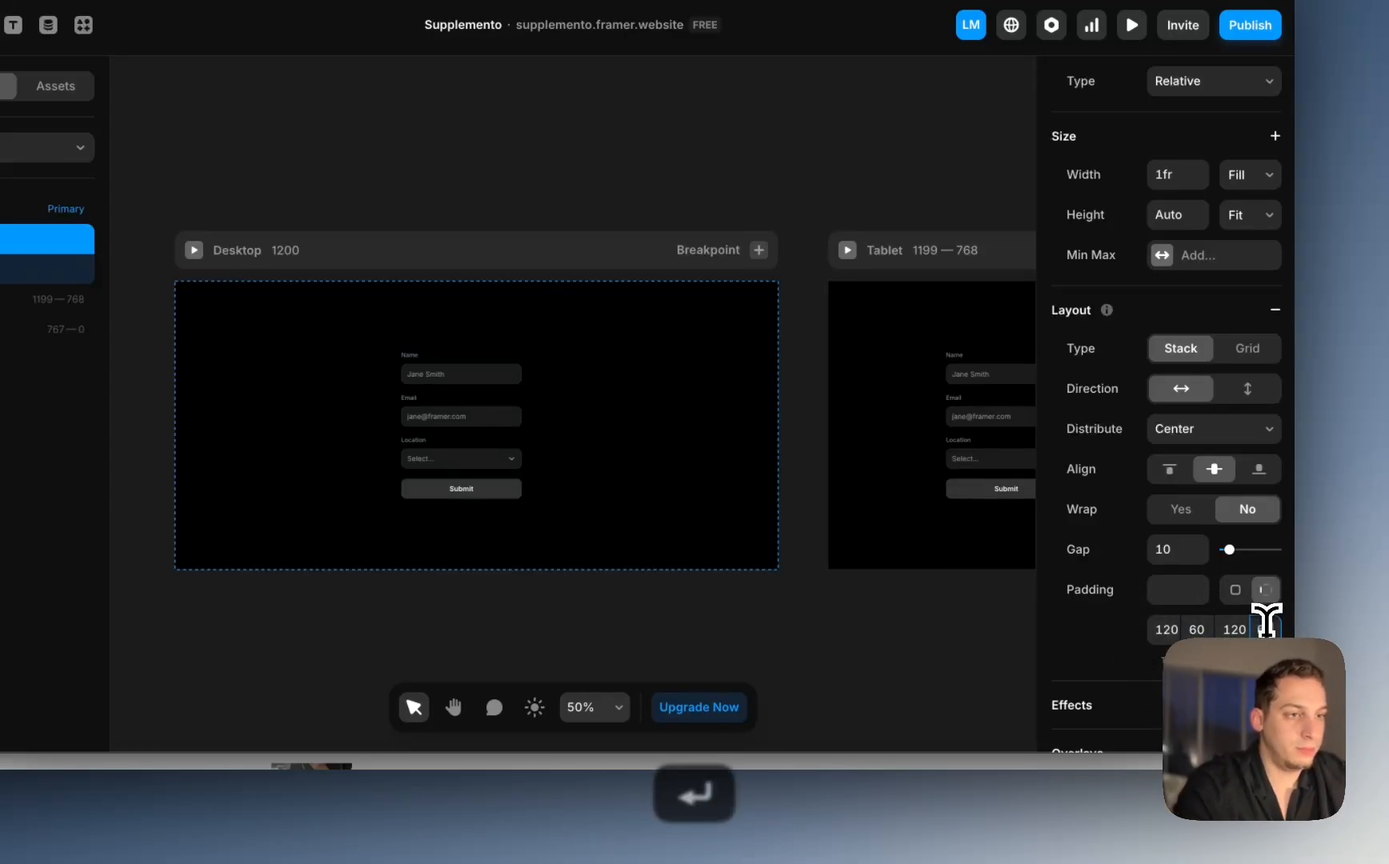
{"action": "left_click", "coordinate": [976, 658]}
{"action": "scroll", "coordinate": [976, 659], "scroll_direction": "down", "scroll_amount": 2}
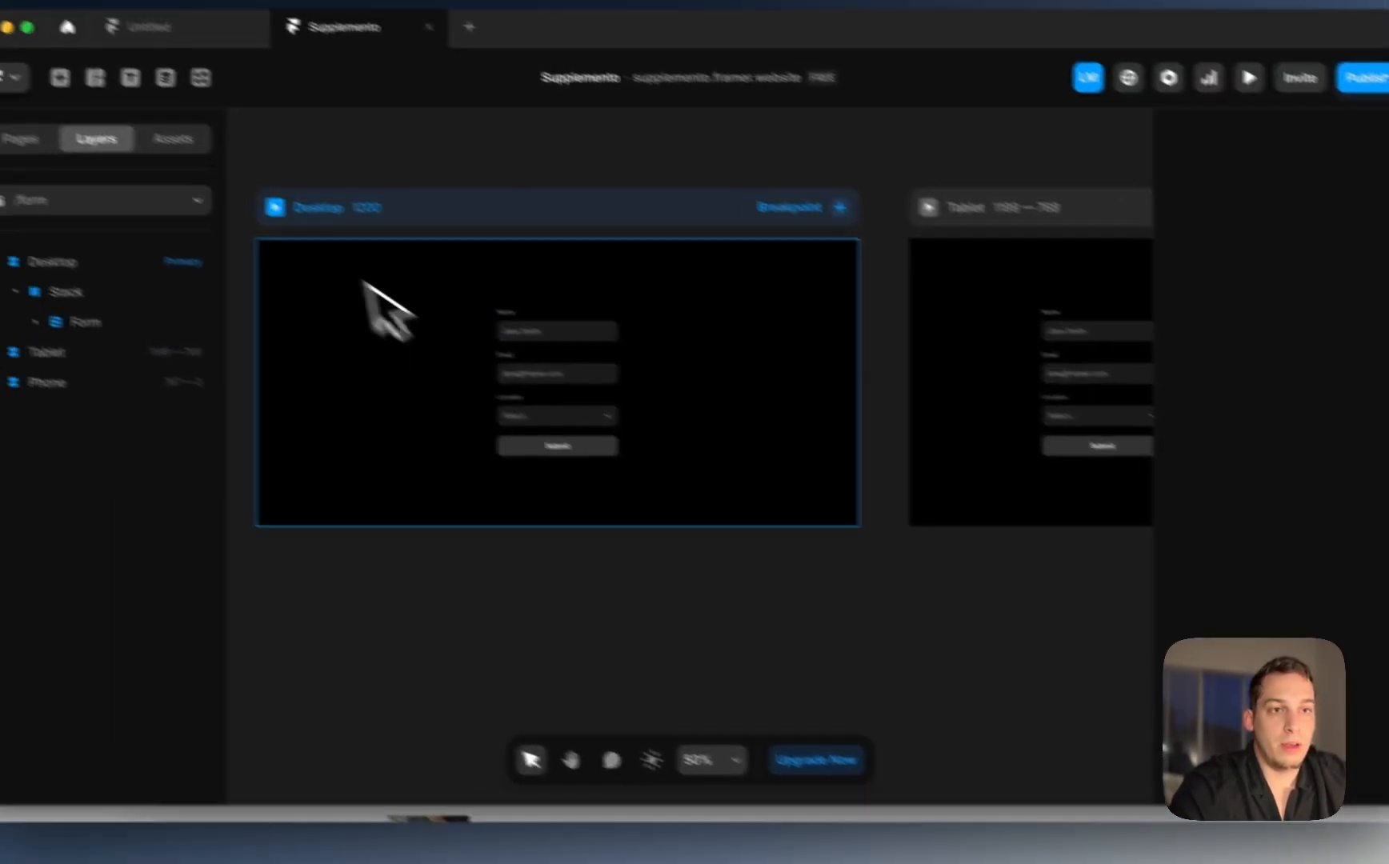
Step: On the Home page, select the 'Tested. Validated. Perfected.' heading and description block
{"action": "left_click", "coordinate": [147, 205]}
{"action": "left_click", "coordinate": [184, 308]}
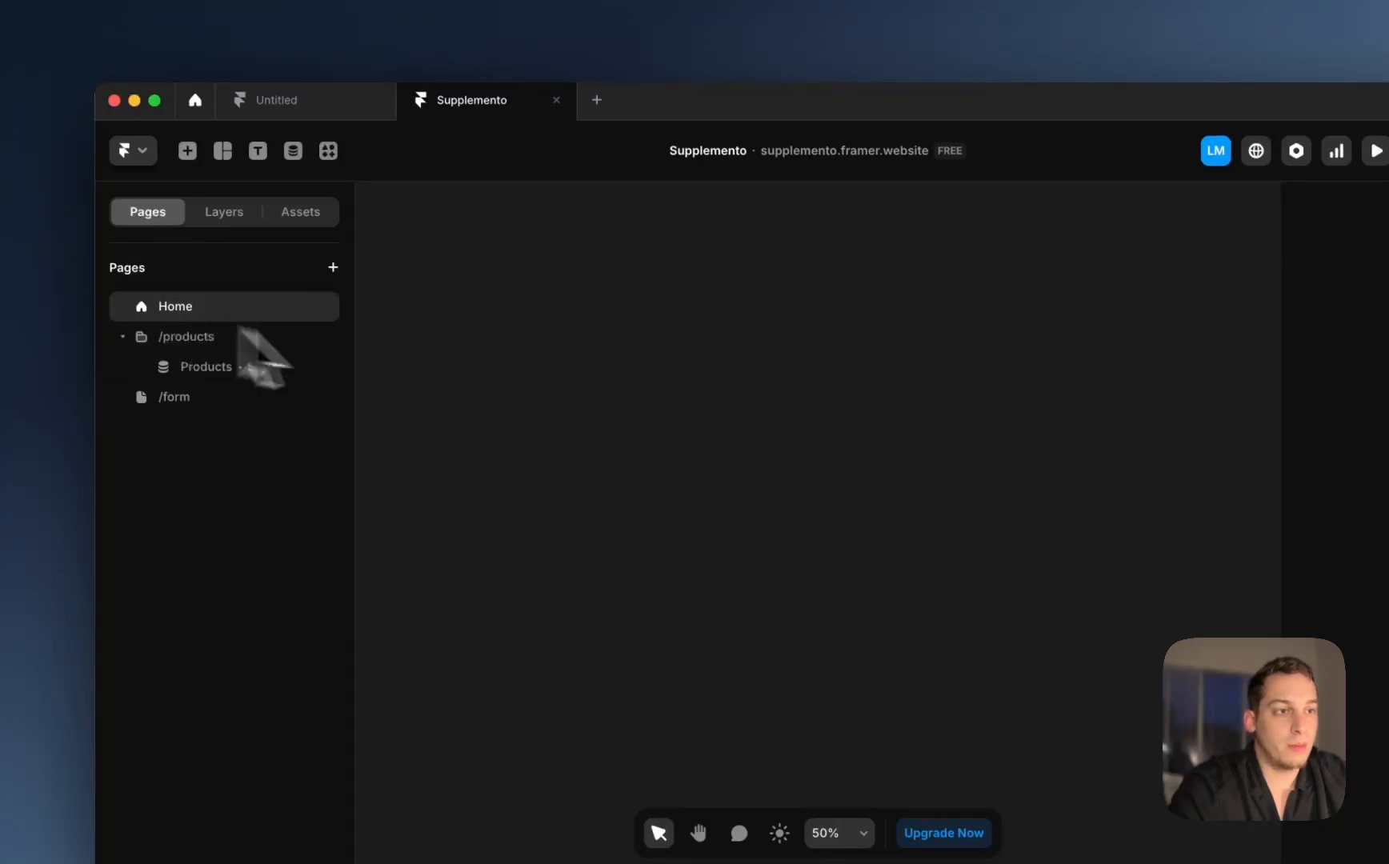
{"action": "scroll", "coordinate": [576, 404], "scroll_direction": "up", "scroll_amount": 1}
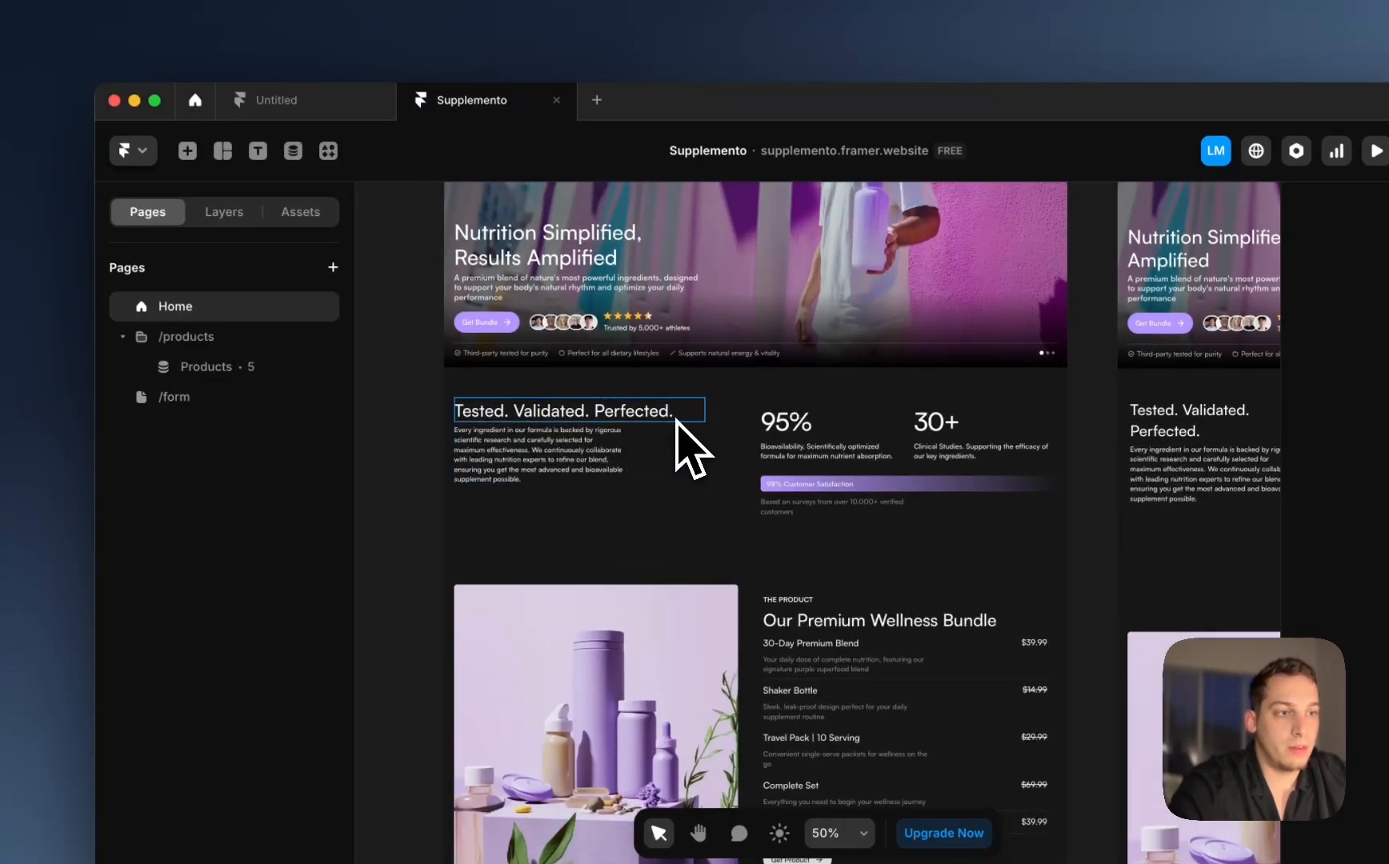
{"action": "left_click", "coordinate": [741, 448]}
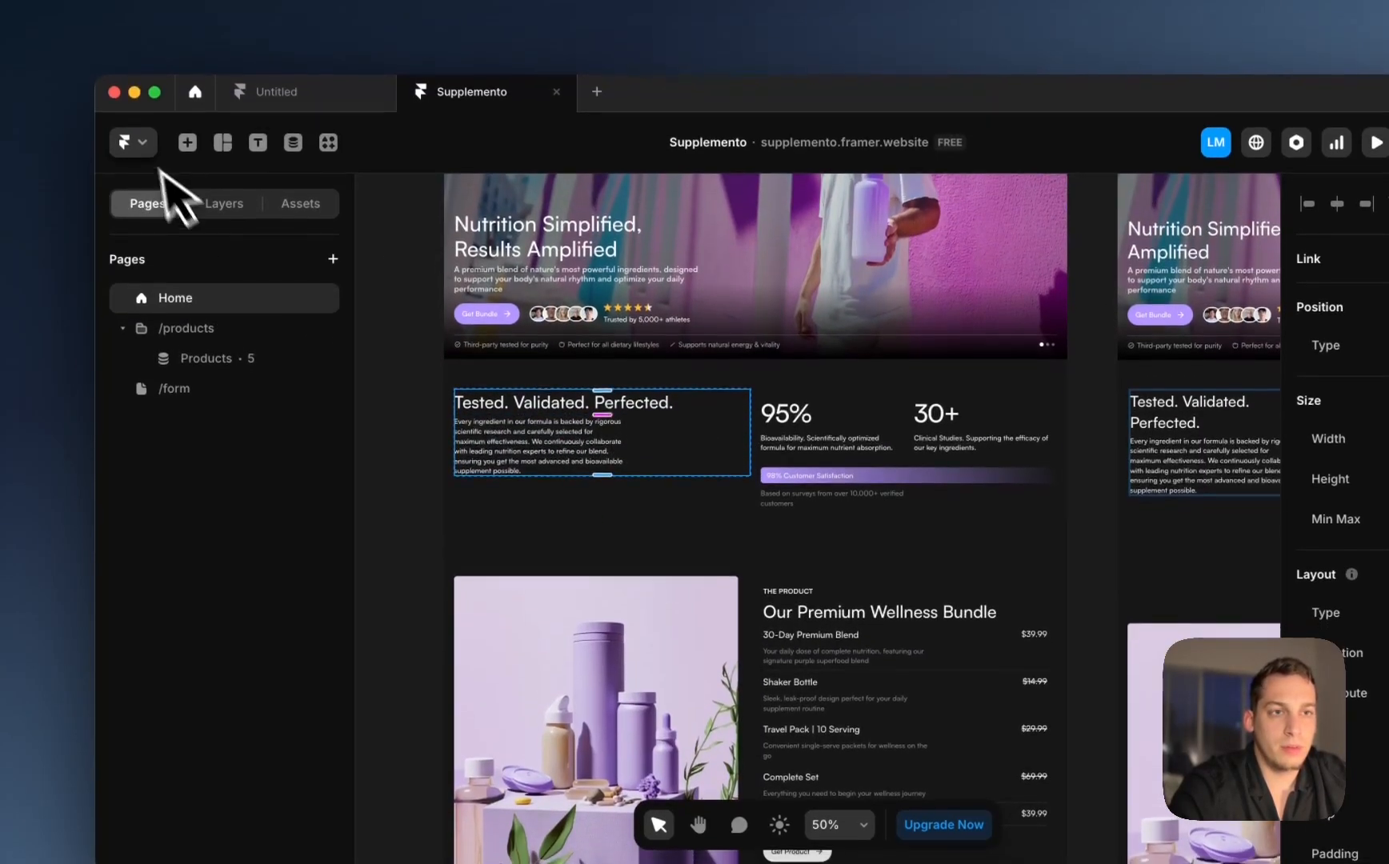
{"action": "left_click", "coordinate": [228, 211]}
{"action": "left_click", "coordinate": [247, 561]}
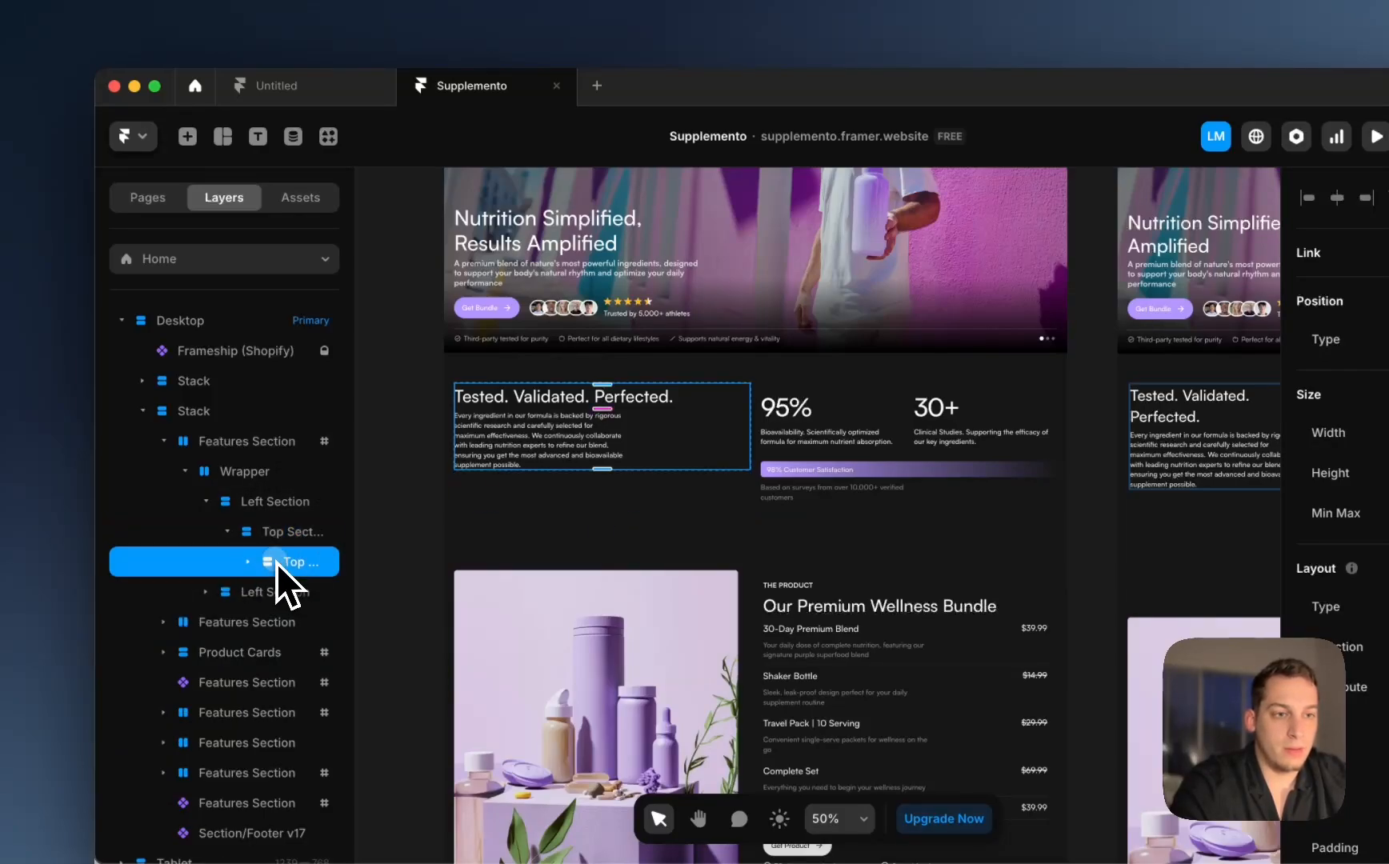
Step: Return to the /form page and show its layer tree
{"action": "left_click", "coordinate": [147, 197]}
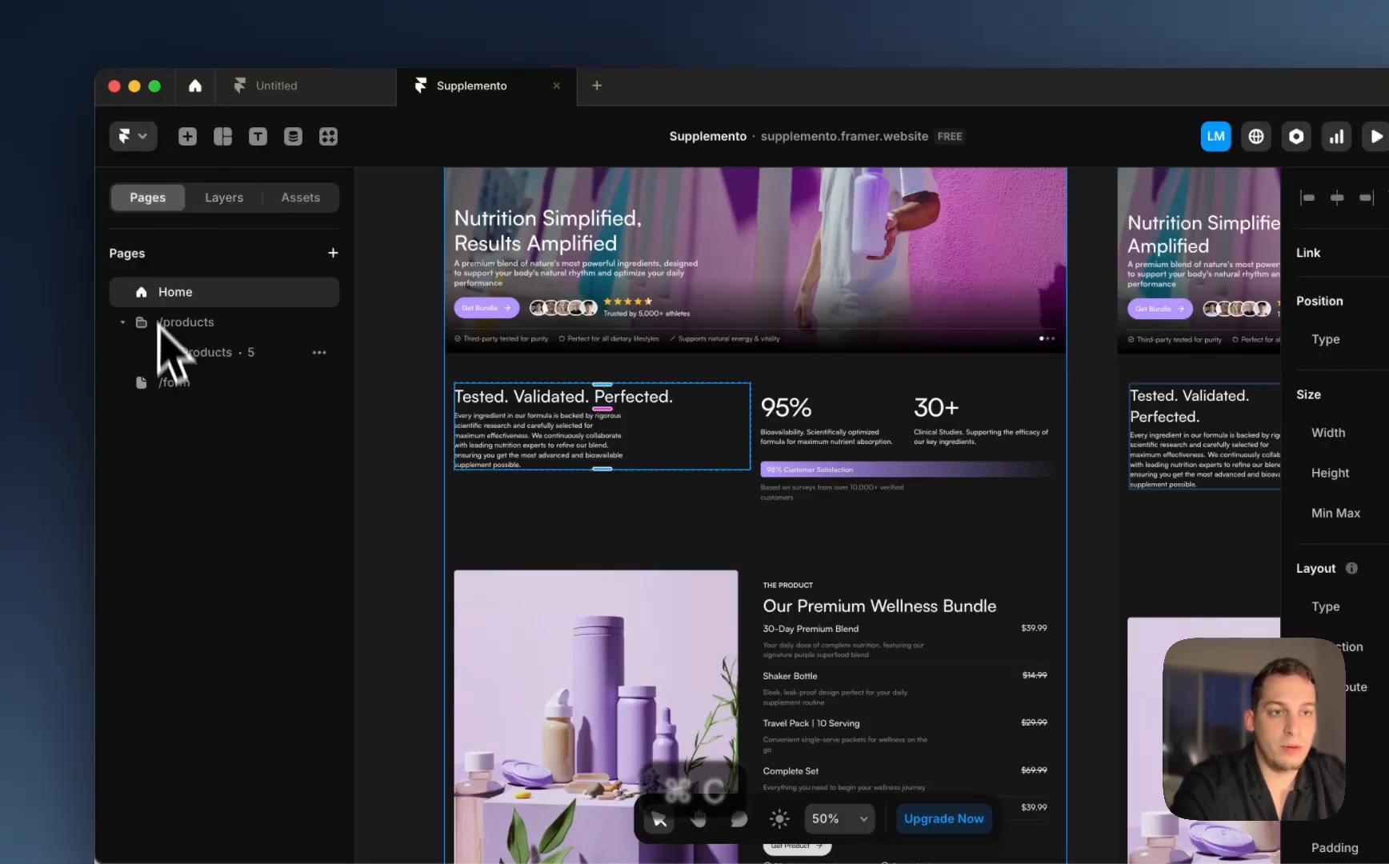
{"action": "left_click", "coordinate": [183, 378]}
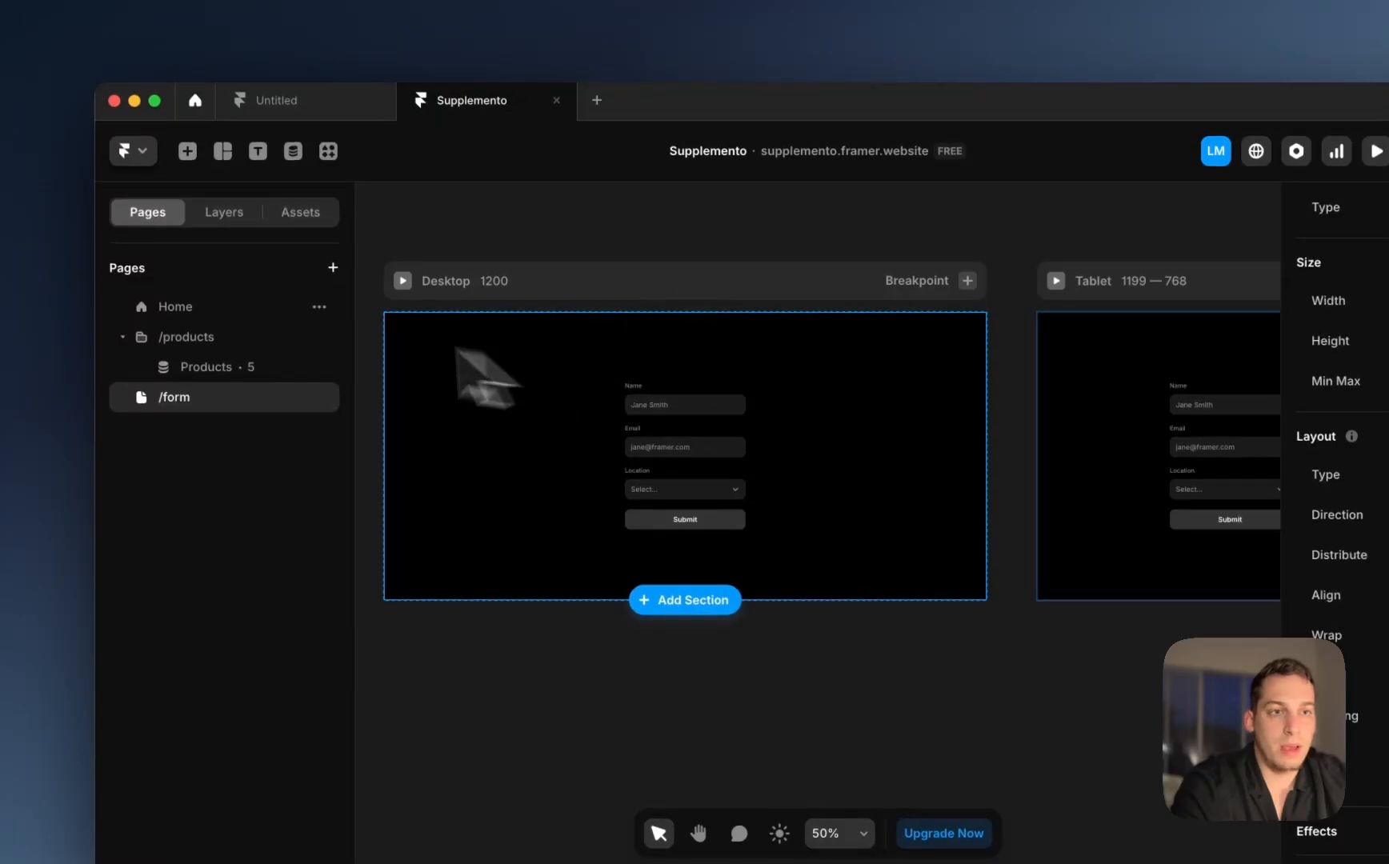
{"action": "left_click", "coordinate": [218, 224]}
{"action": "key", "text": "super+v"}
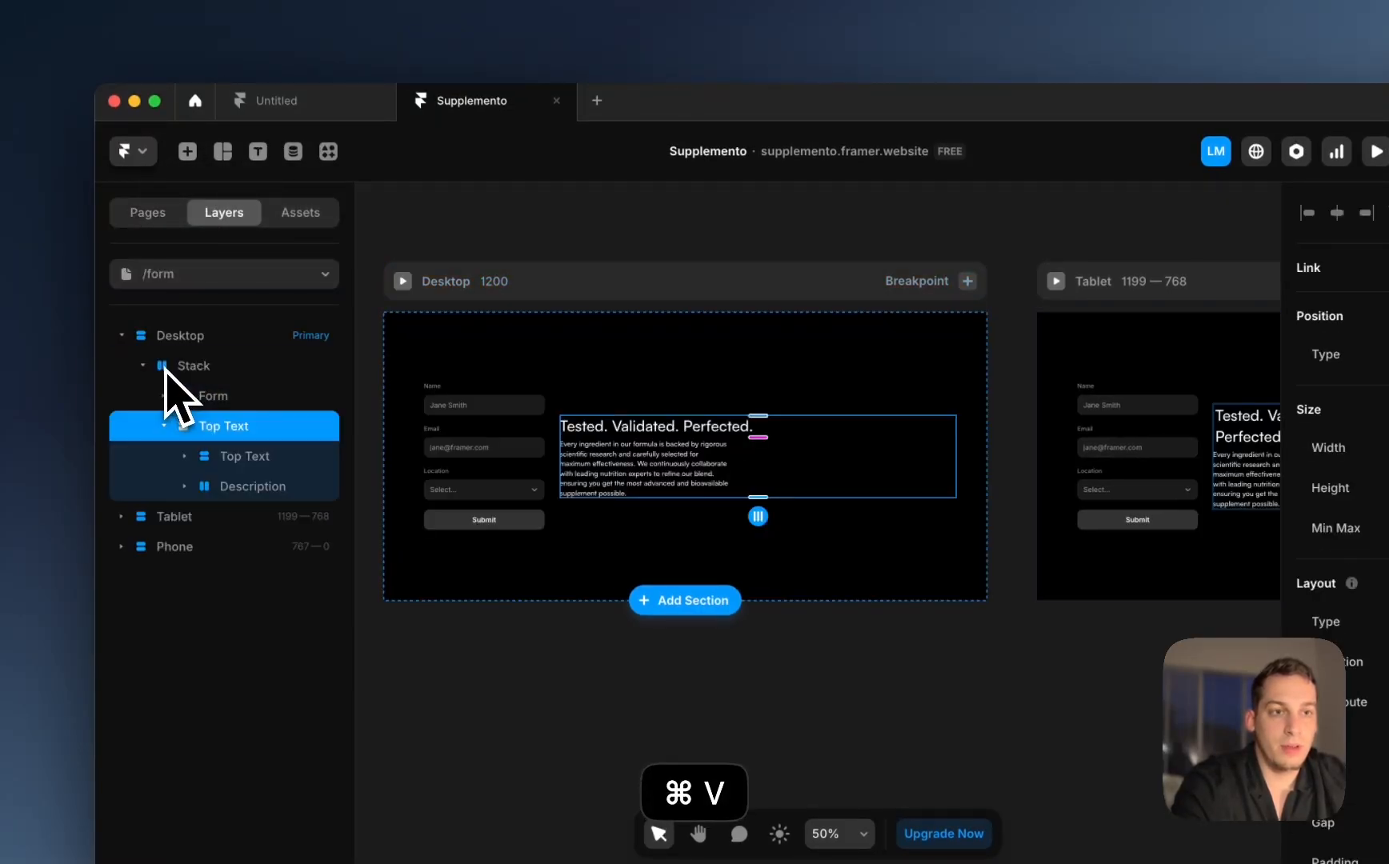
{"action": "left_click_drag", "start_coordinate": [204, 381], "coordinate": [194, 382]}
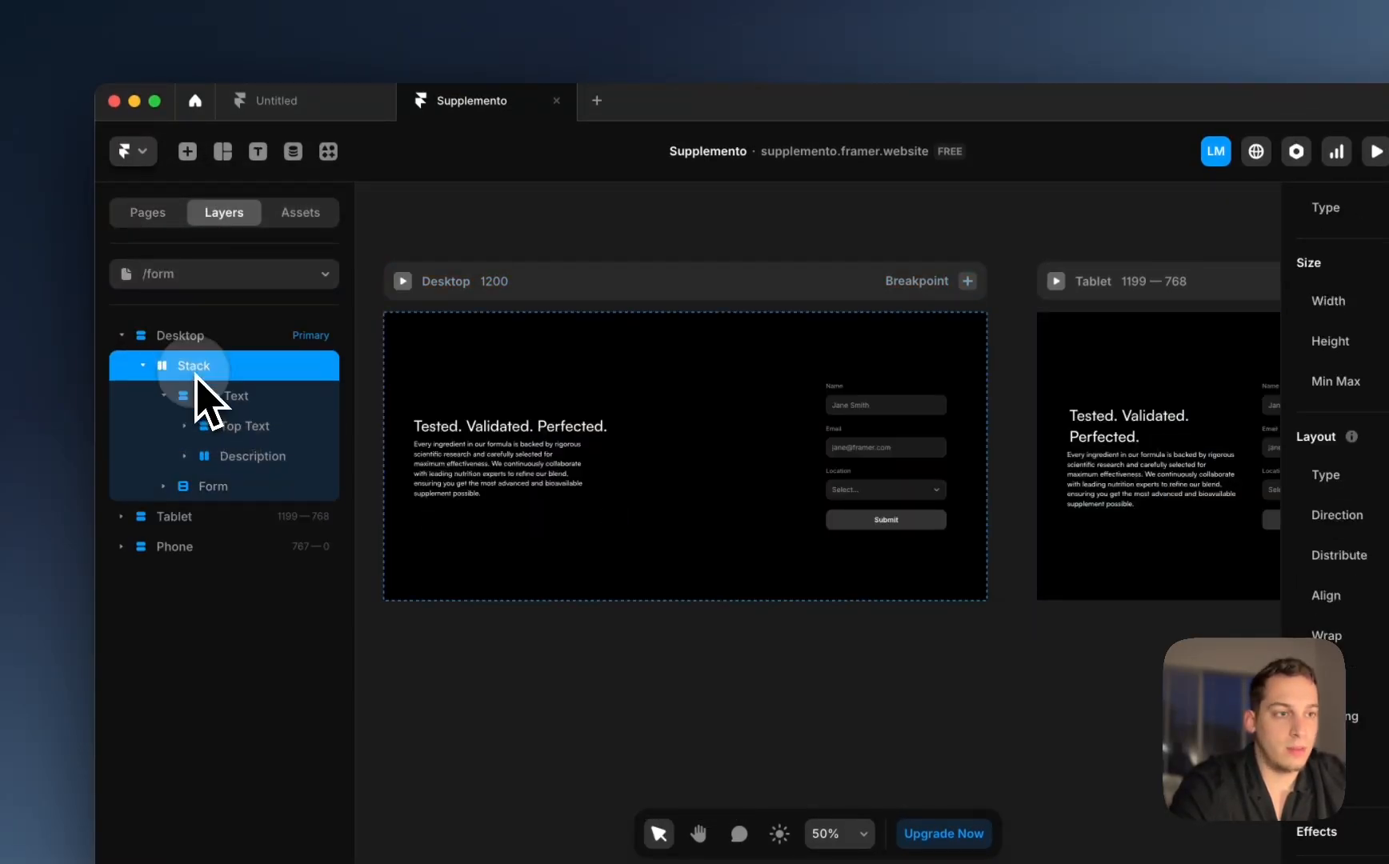
{"action": "scroll", "coordinate": [658, 418], "scroll_direction": "right", "scroll_amount": 3}
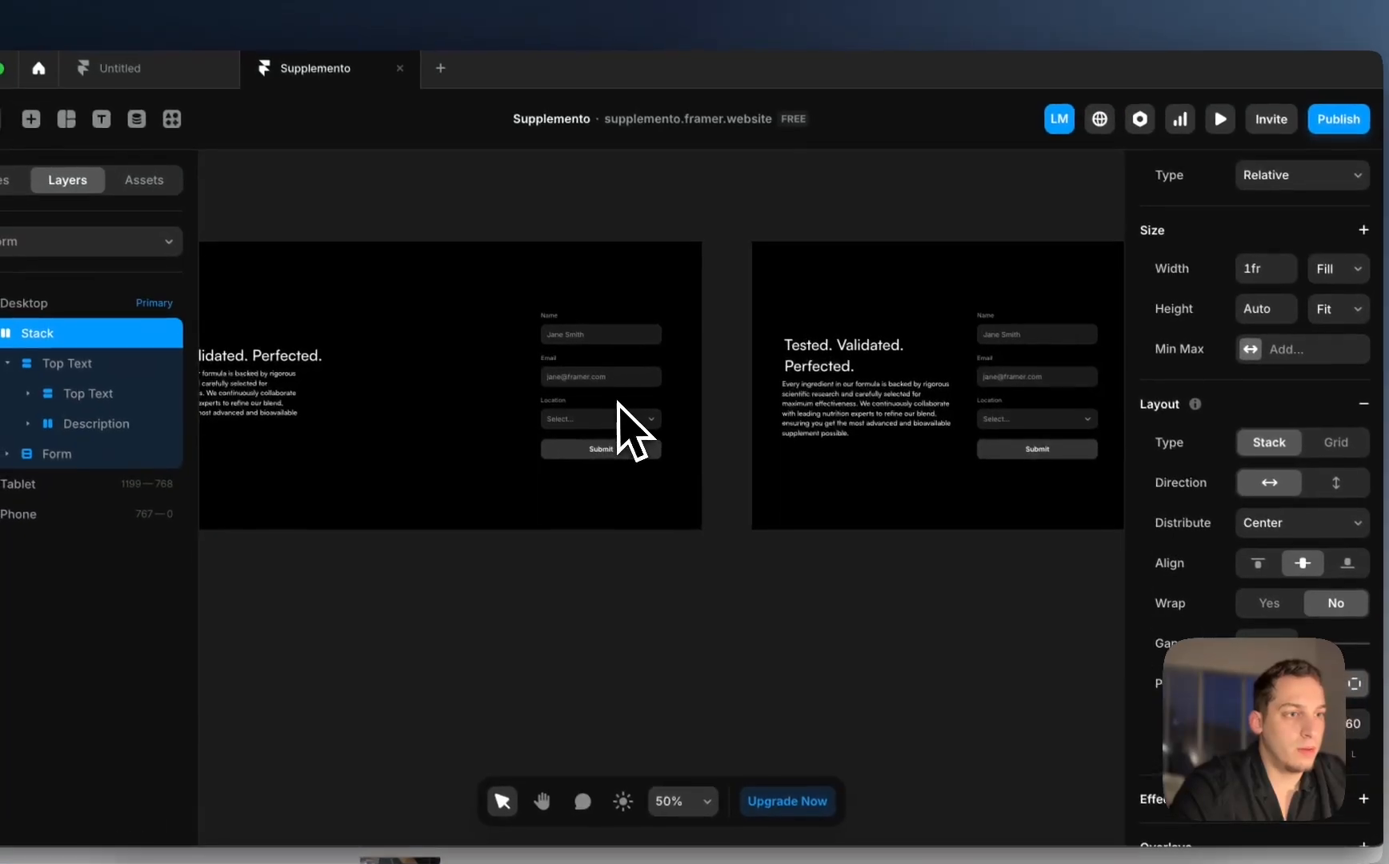
{"action": "scroll", "coordinate": [496, 397], "scroll_direction": "right", "scroll_amount": 5}
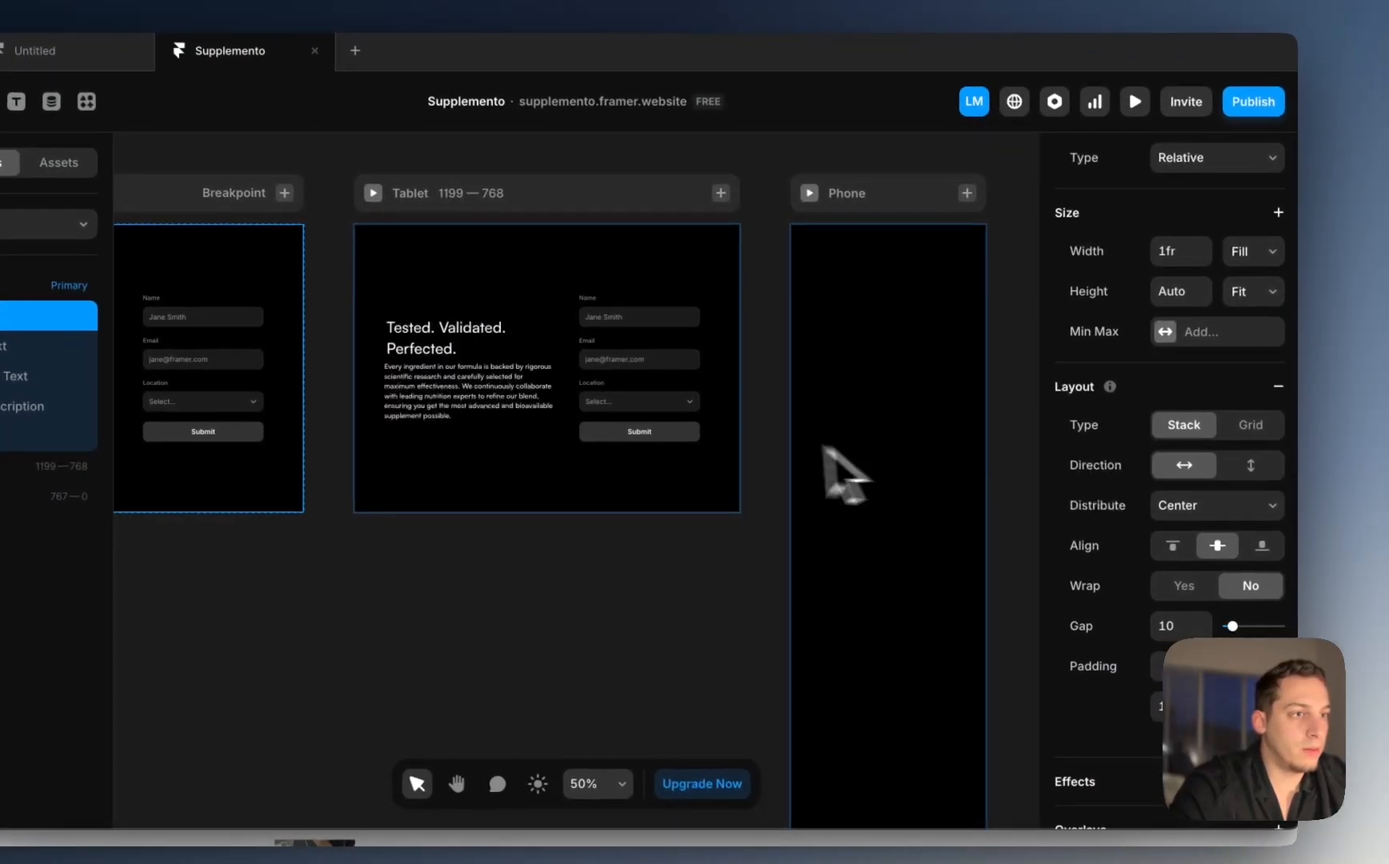
{"action": "left_click", "coordinate": [1277, 471]}
{"action": "scroll", "coordinate": [615, 394], "scroll_direction": "left", "scroll_amount": 5}
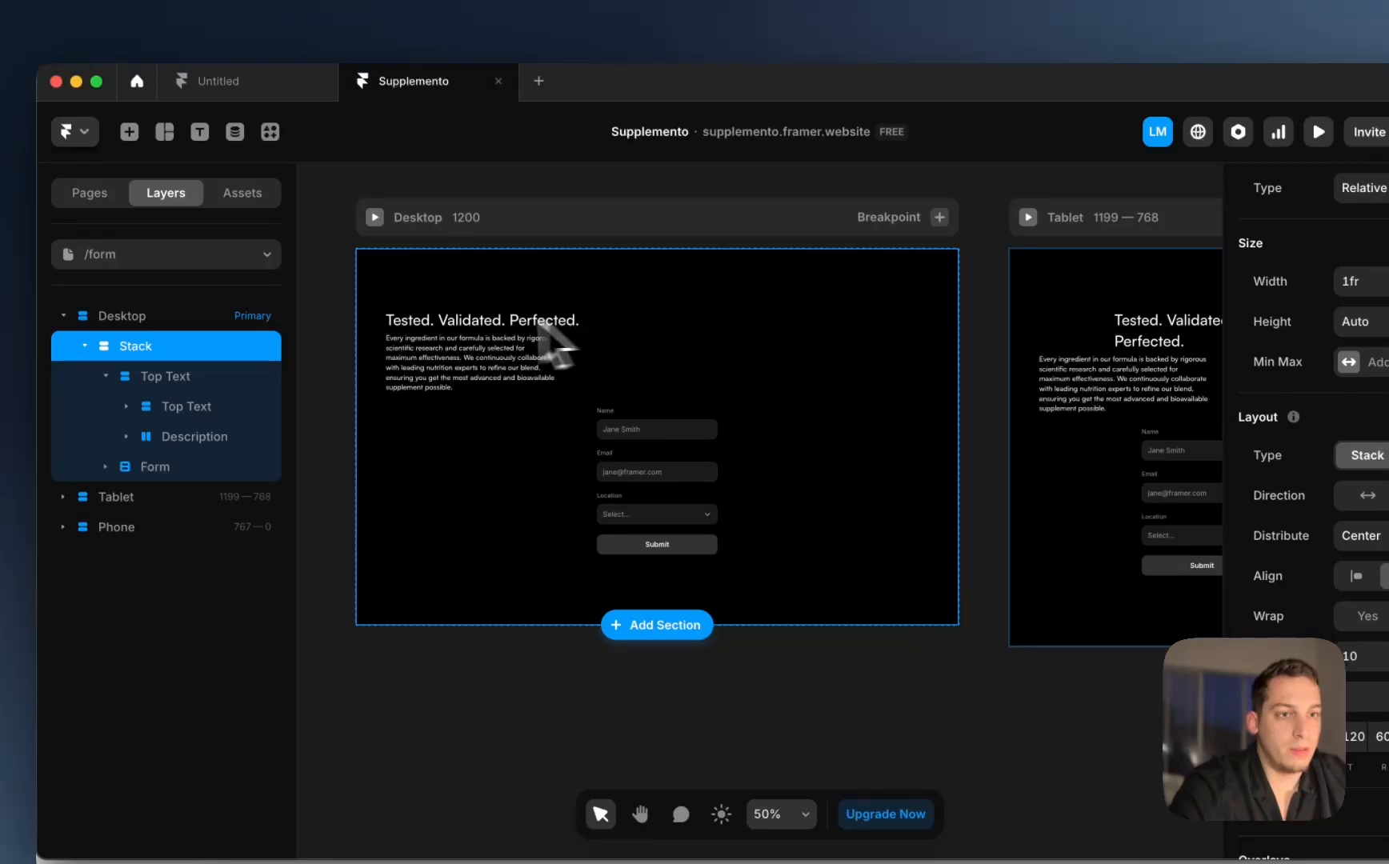
{"action": "left_click", "coordinate": [166, 376]}
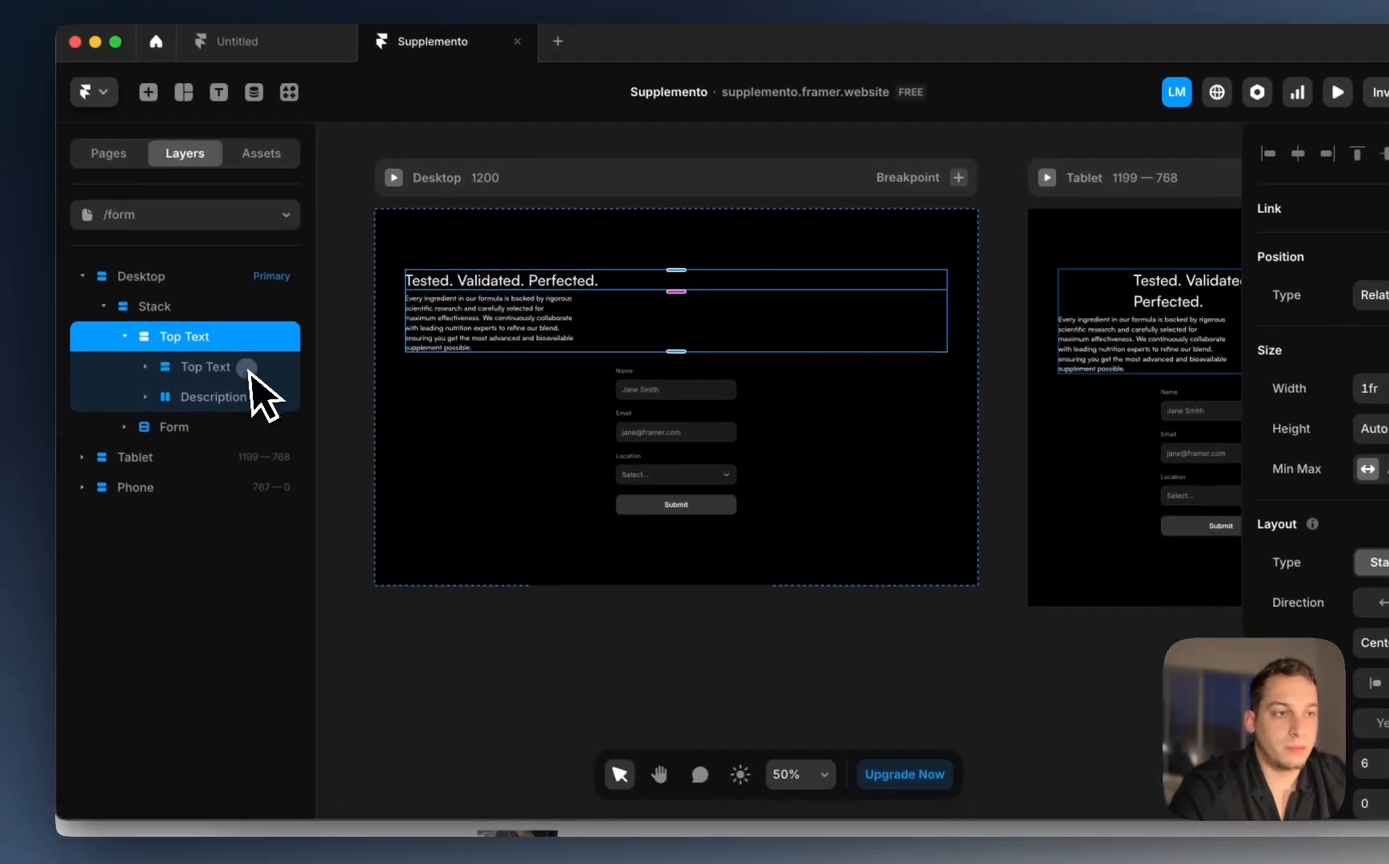
Step: Center-align the heading within the Top Text block
{"action": "left_click", "coordinate": [248, 370]}
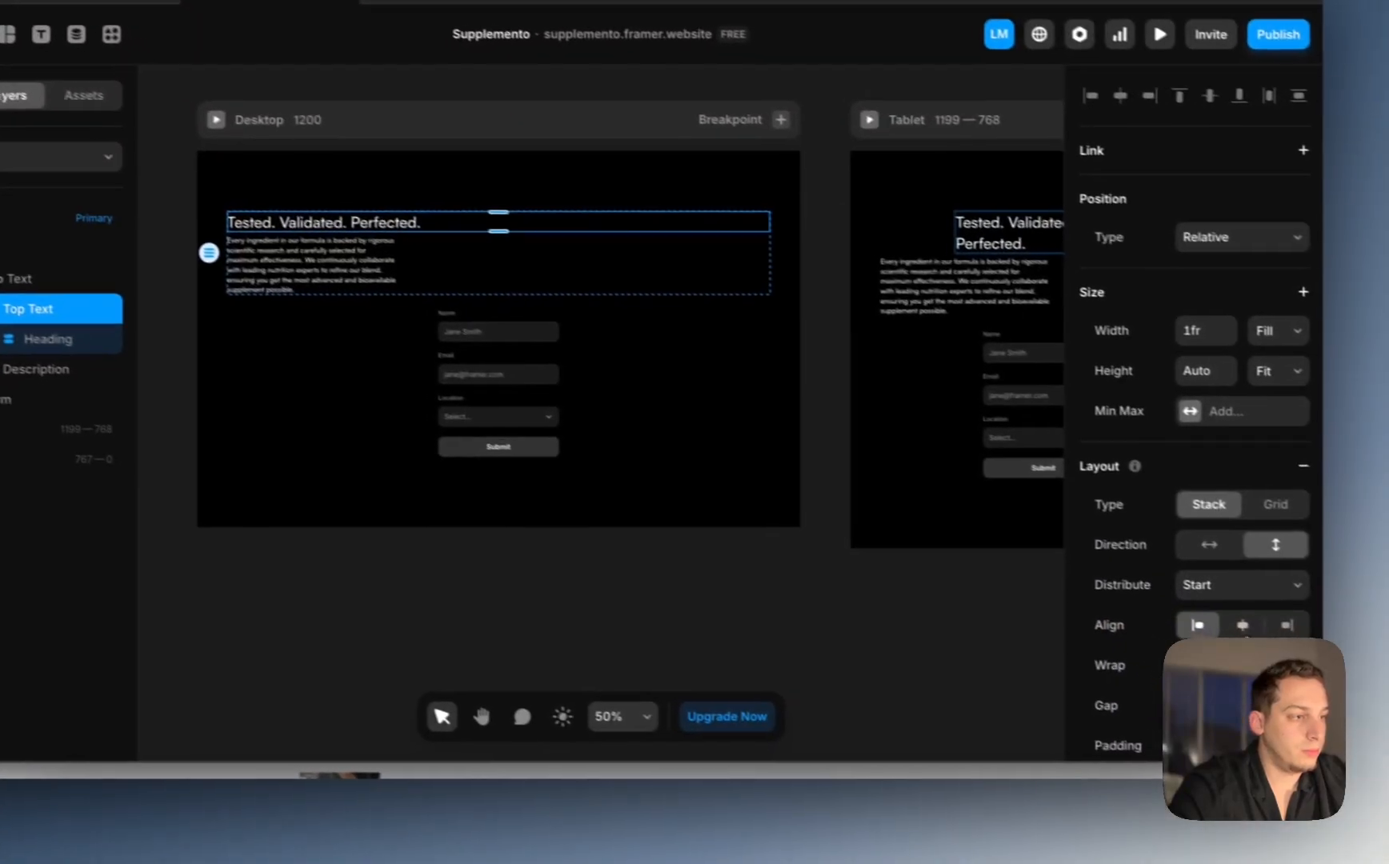
{"action": "left_click", "coordinate": [1243, 626]}
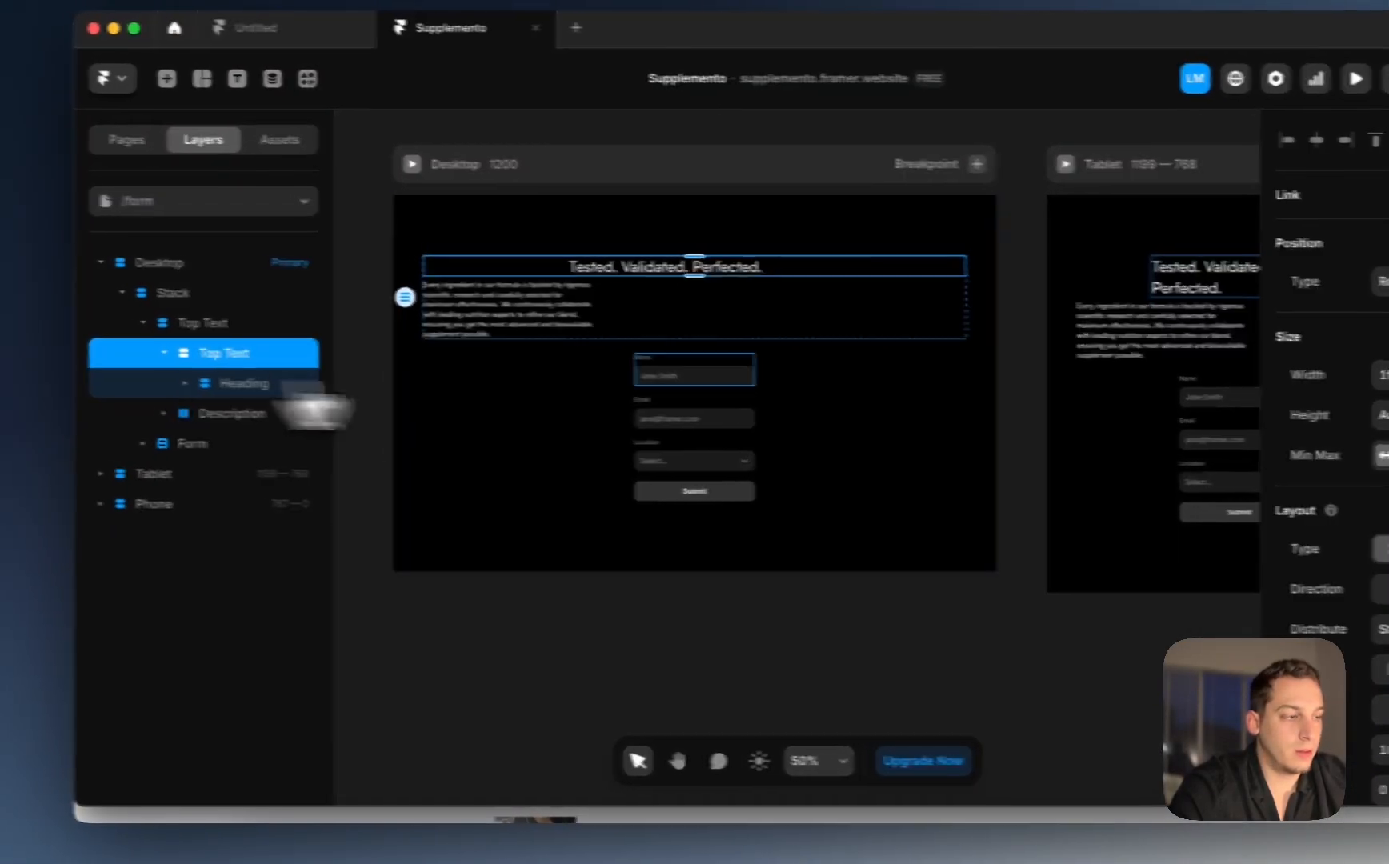
{"action": "scroll", "coordinate": [1385, 583], "scroll_direction": "down", "scroll_amount": 10}
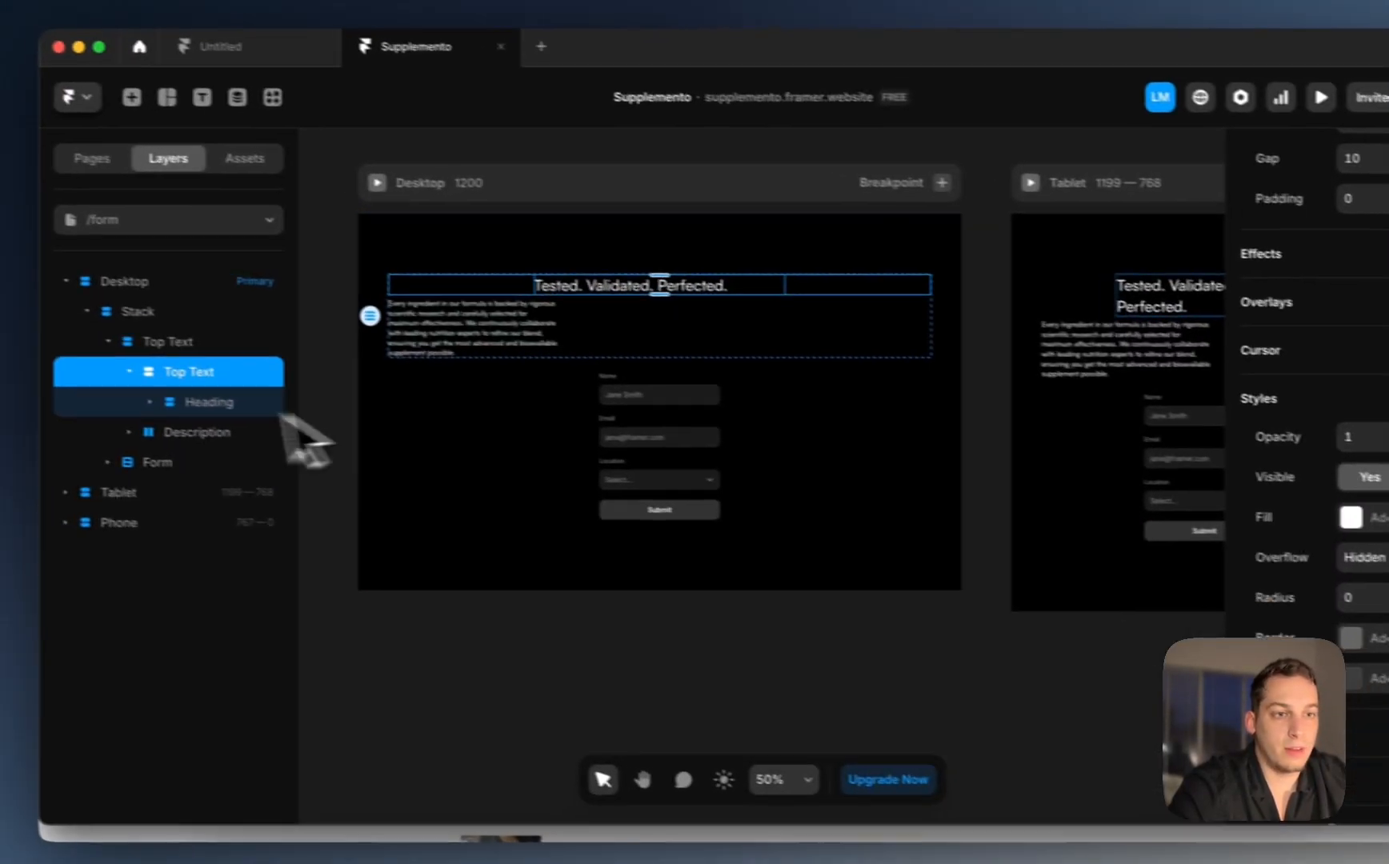
{"action": "left_click", "coordinate": [209, 402]}
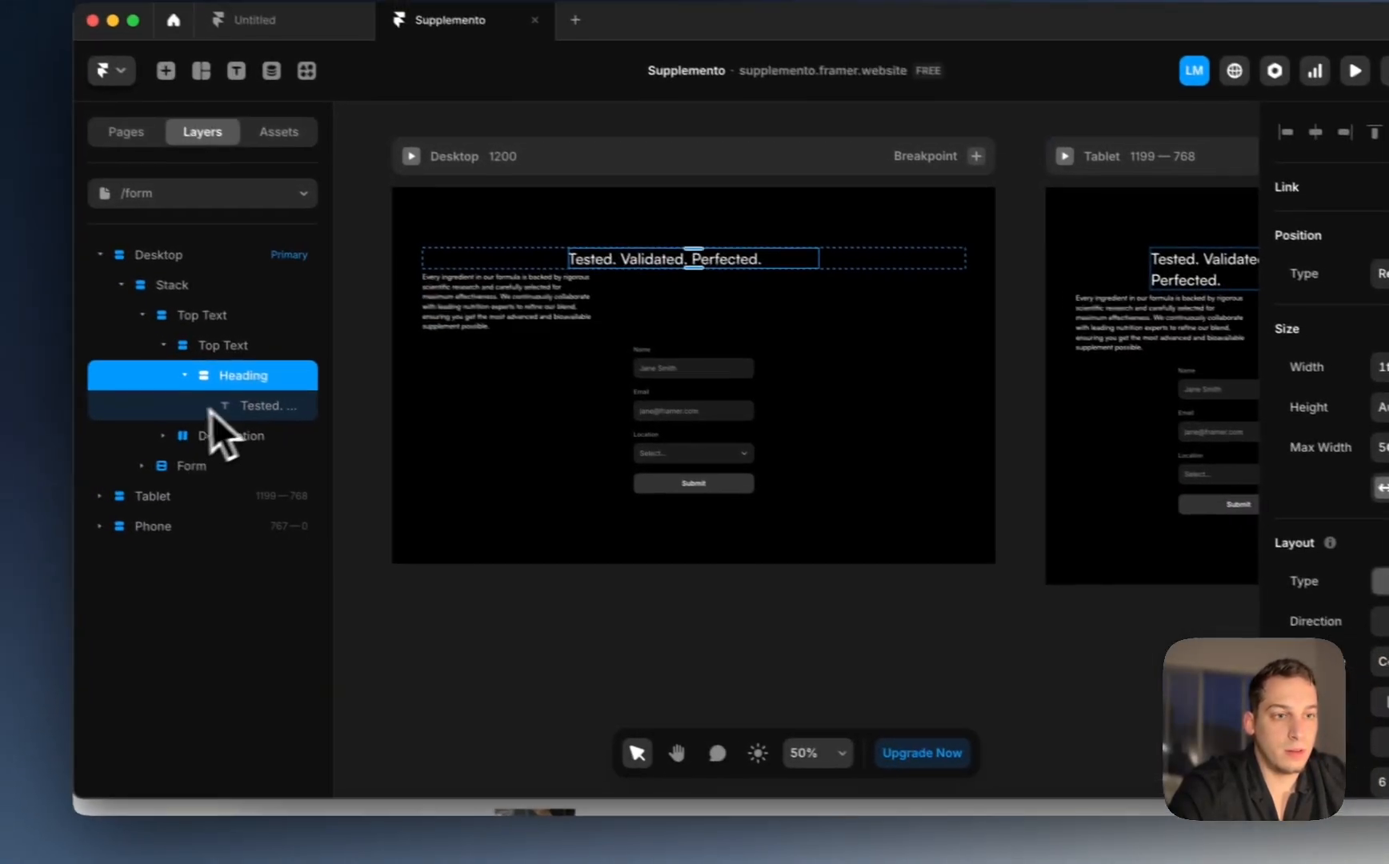
{"action": "left_click", "coordinate": [40, 360]}
{"action": "scroll", "coordinate": [1191, 516], "scroll_direction": "down", "scroll_amount": 5}
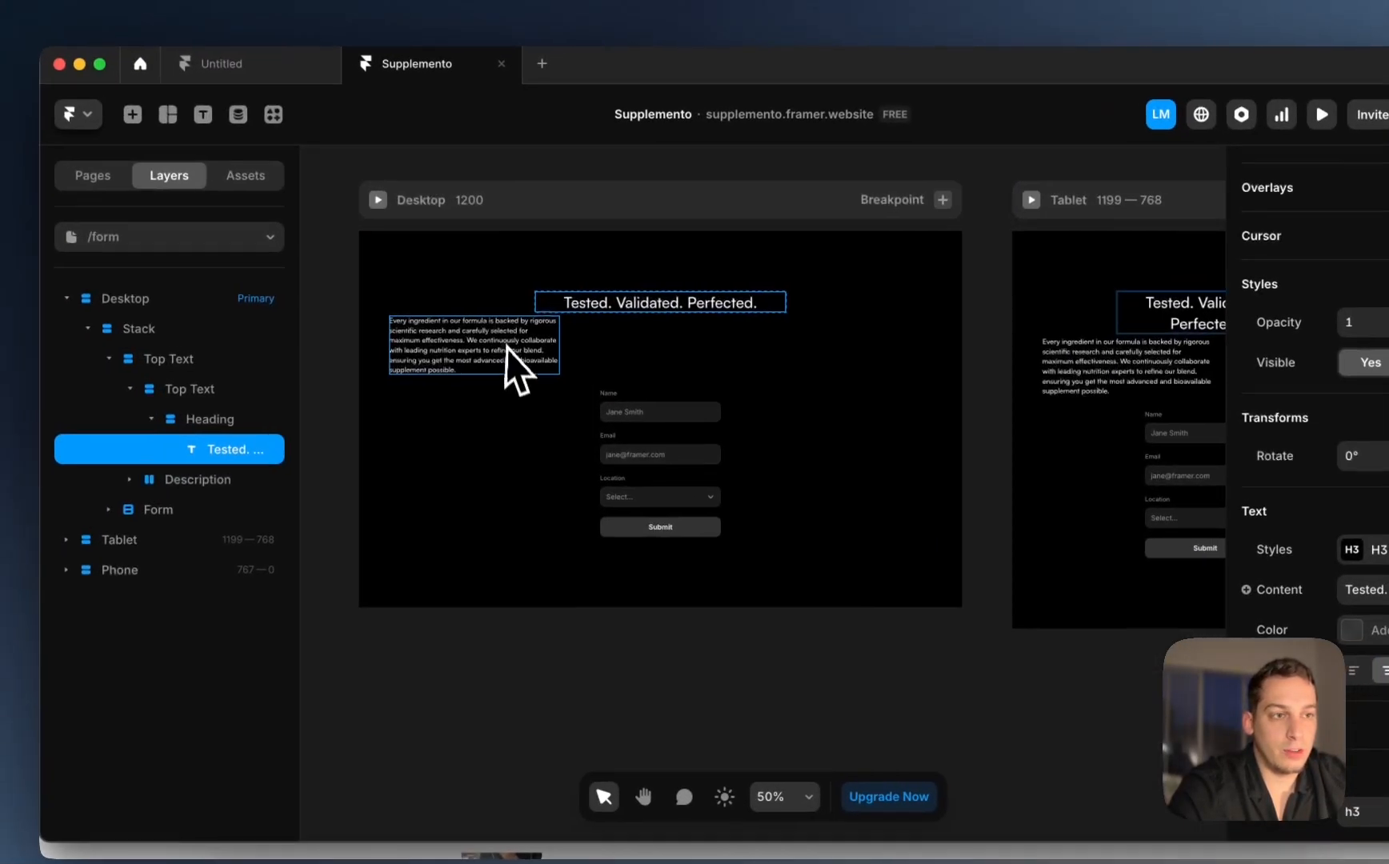
Step: Set the Description stack's distribution to Center, then begin editing the heading text
{"action": "left_click", "coordinate": [320, 286]}
{"action": "left_click", "coordinate": [389, 285]}
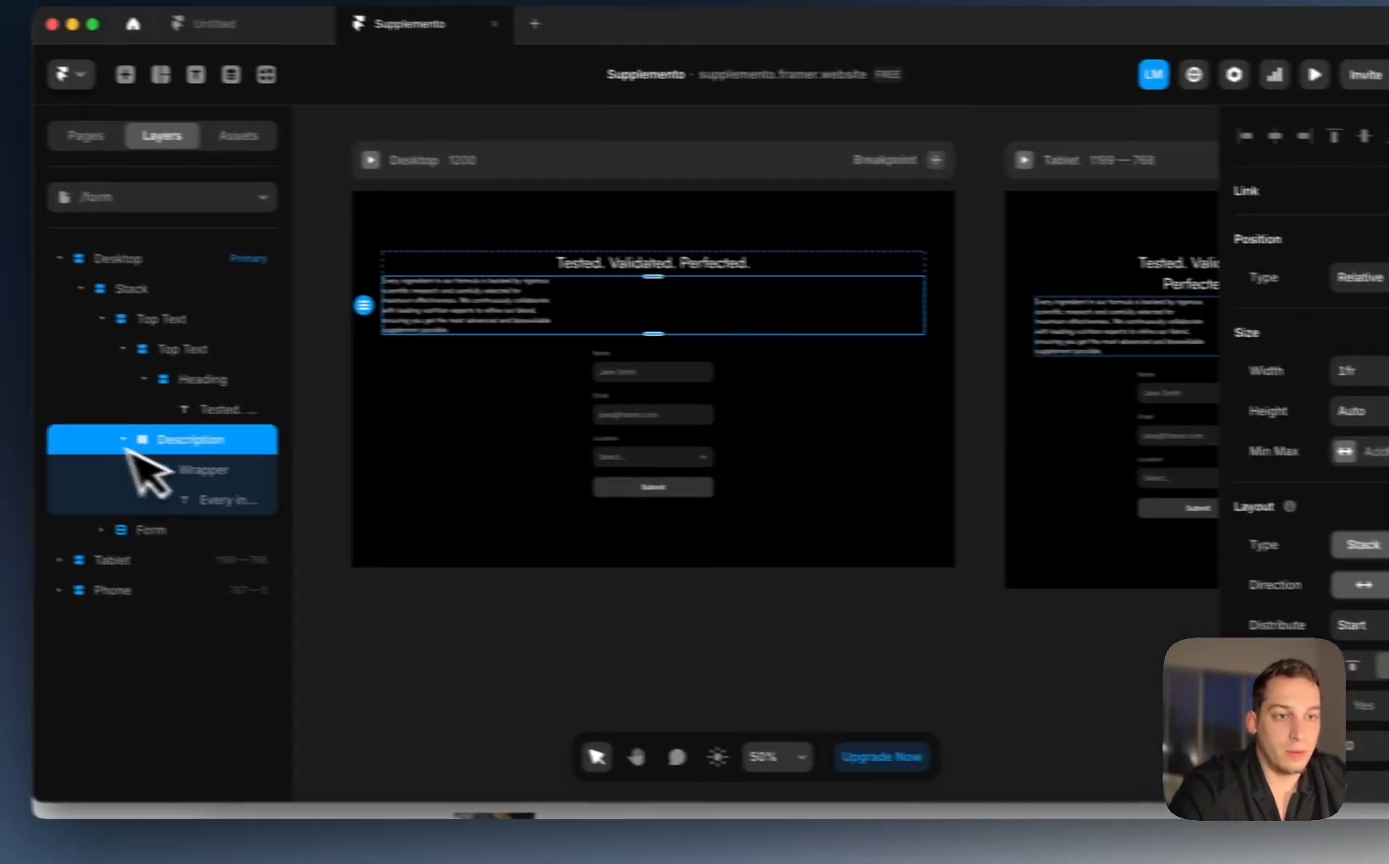
{"action": "left_click", "coordinate": [177, 506]}
{"action": "left_click", "coordinate": [320, 445]}
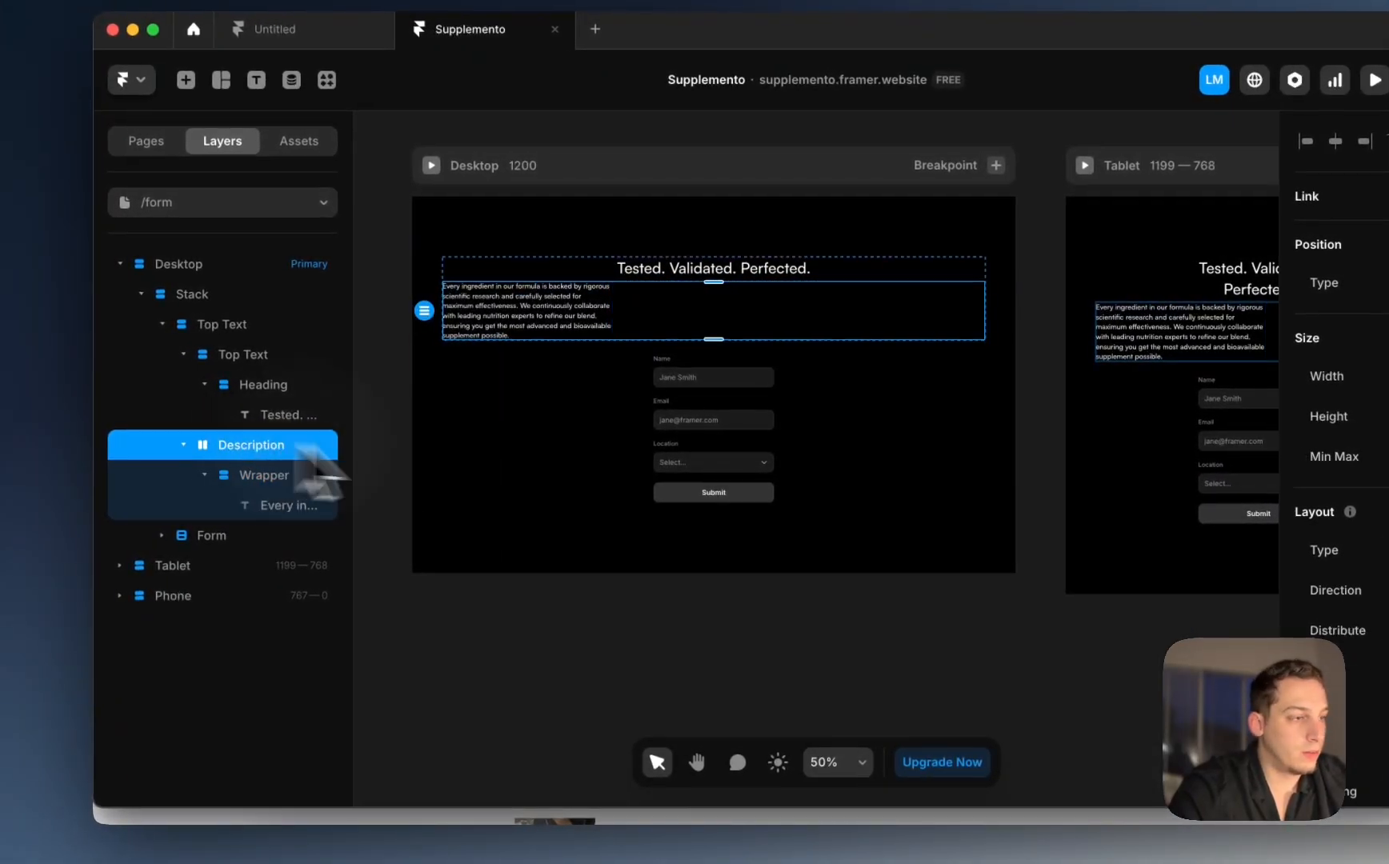
{"action": "left_click", "coordinate": [1214, 579]}
{"action": "left_click", "coordinate": [1182, 612]}
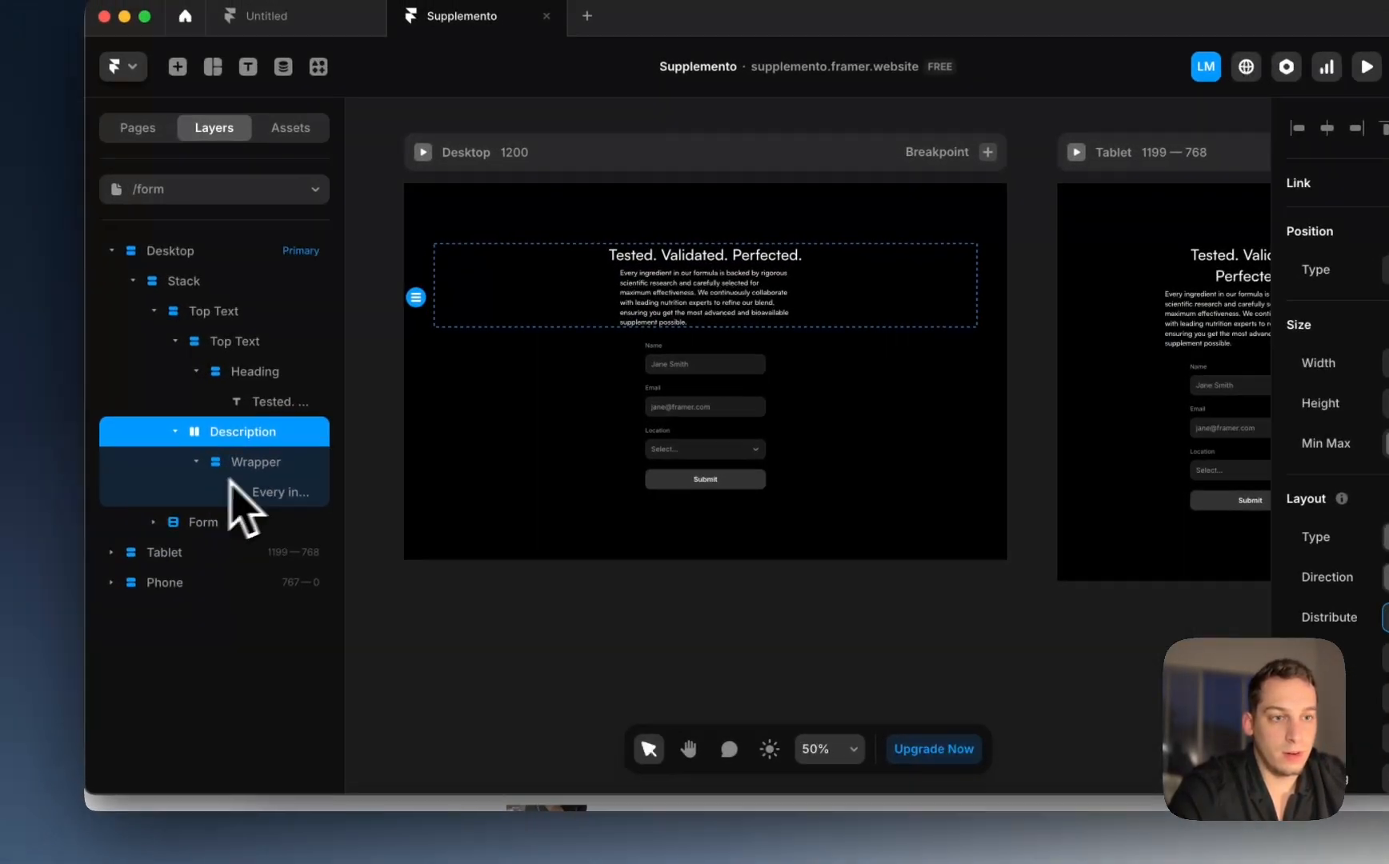
{"action": "left_click", "coordinate": [46, 453]}
{"action": "scroll", "coordinate": [1283, 610], "scroll_direction": "down", "scroll_amount": 5}
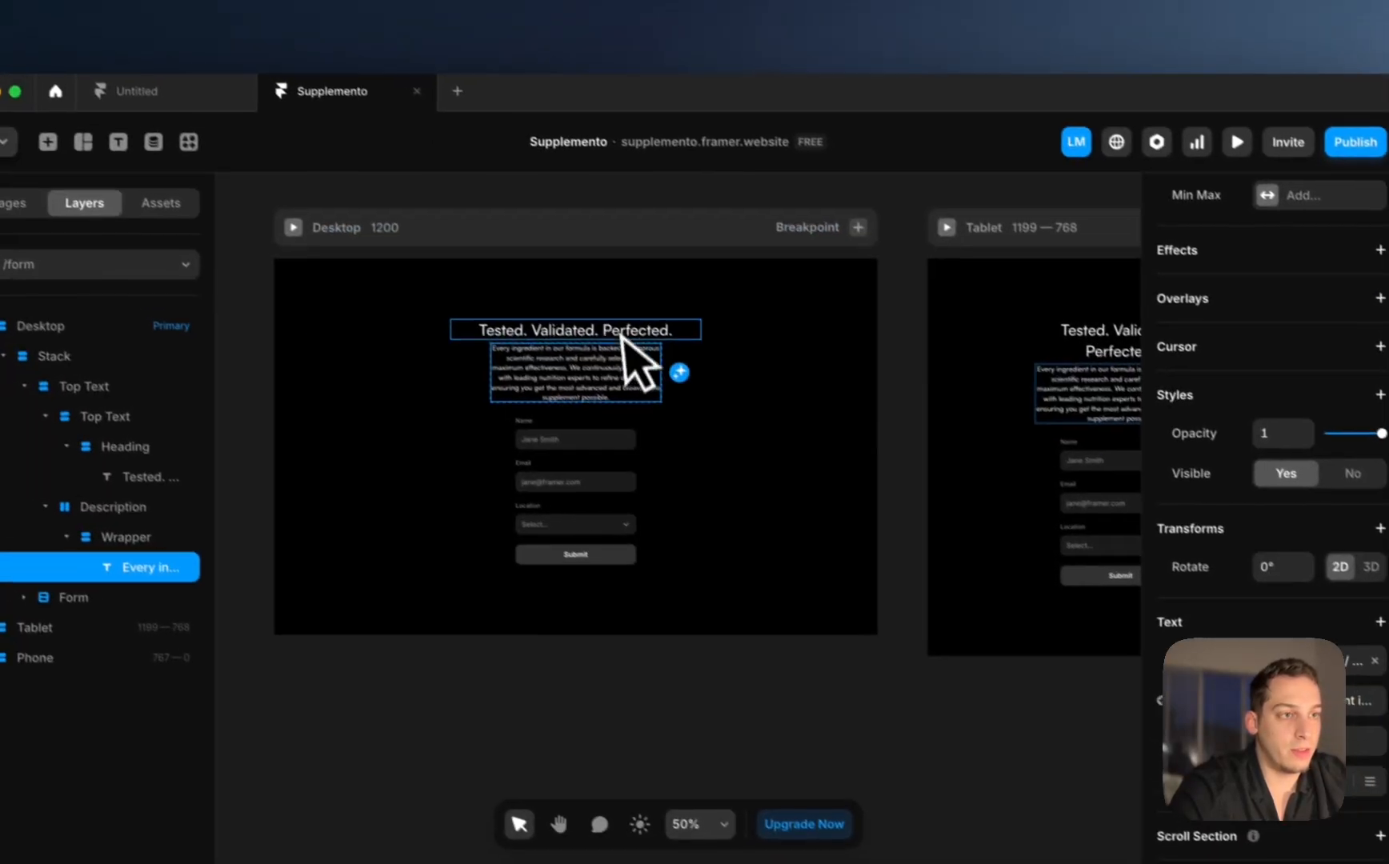
{"action": "left_click", "coordinate": [493, 244]}
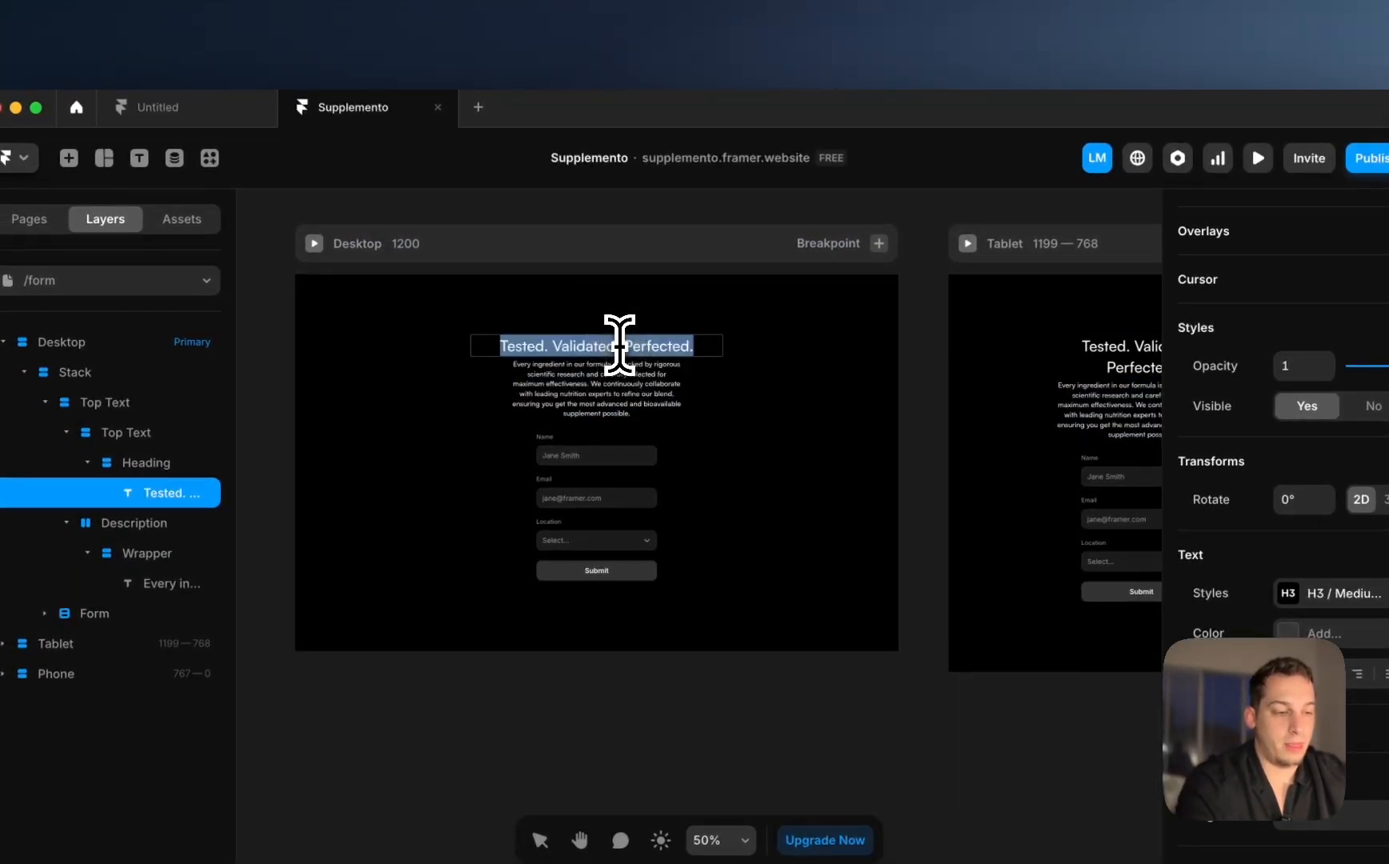
Step: Retype the heading as 'Thanks for your purchase!' and delete the description's last two sentences
{"action": "type", "text": "Thanks for y"}
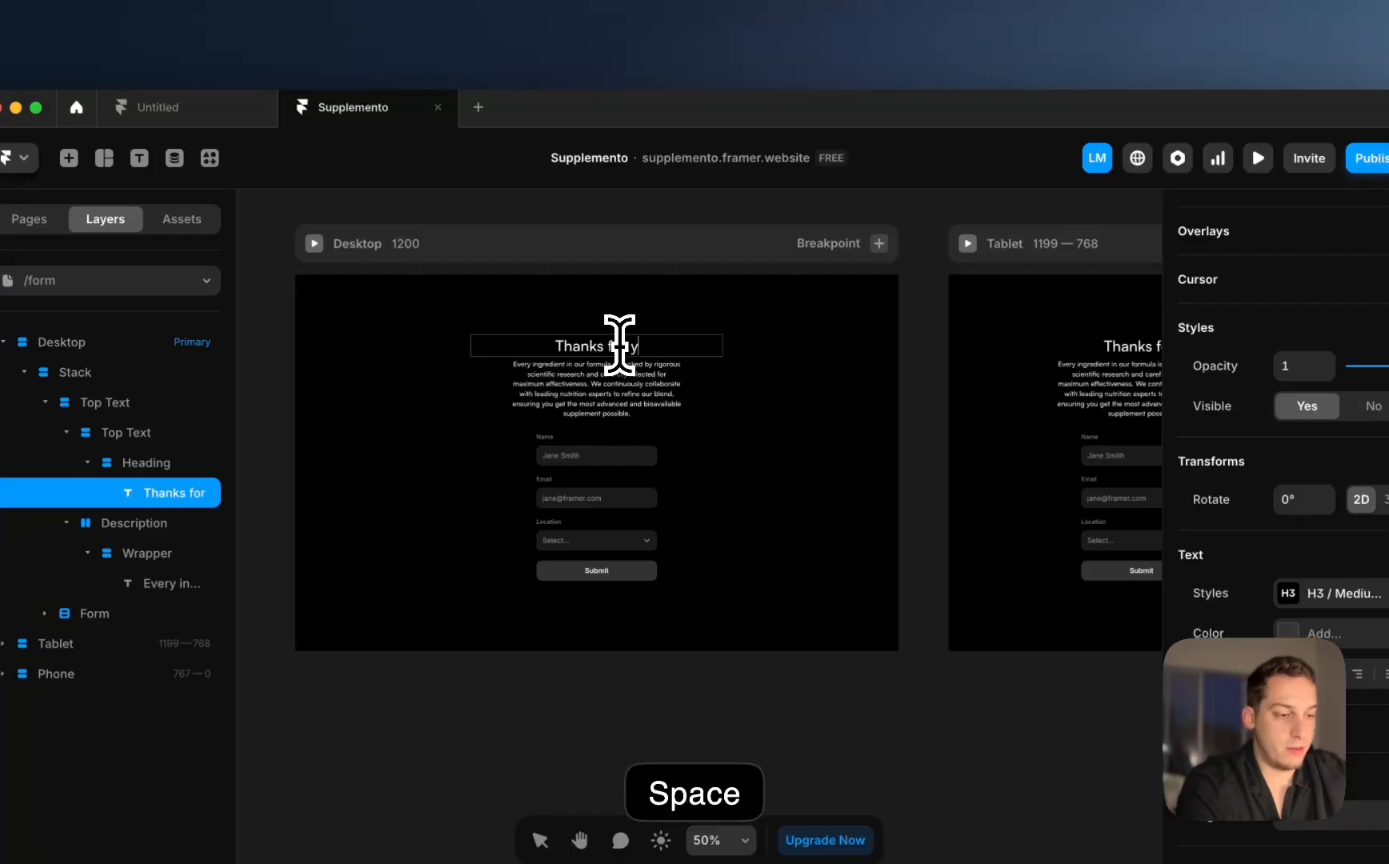
{"action": "type", "text": "our purchase!"}
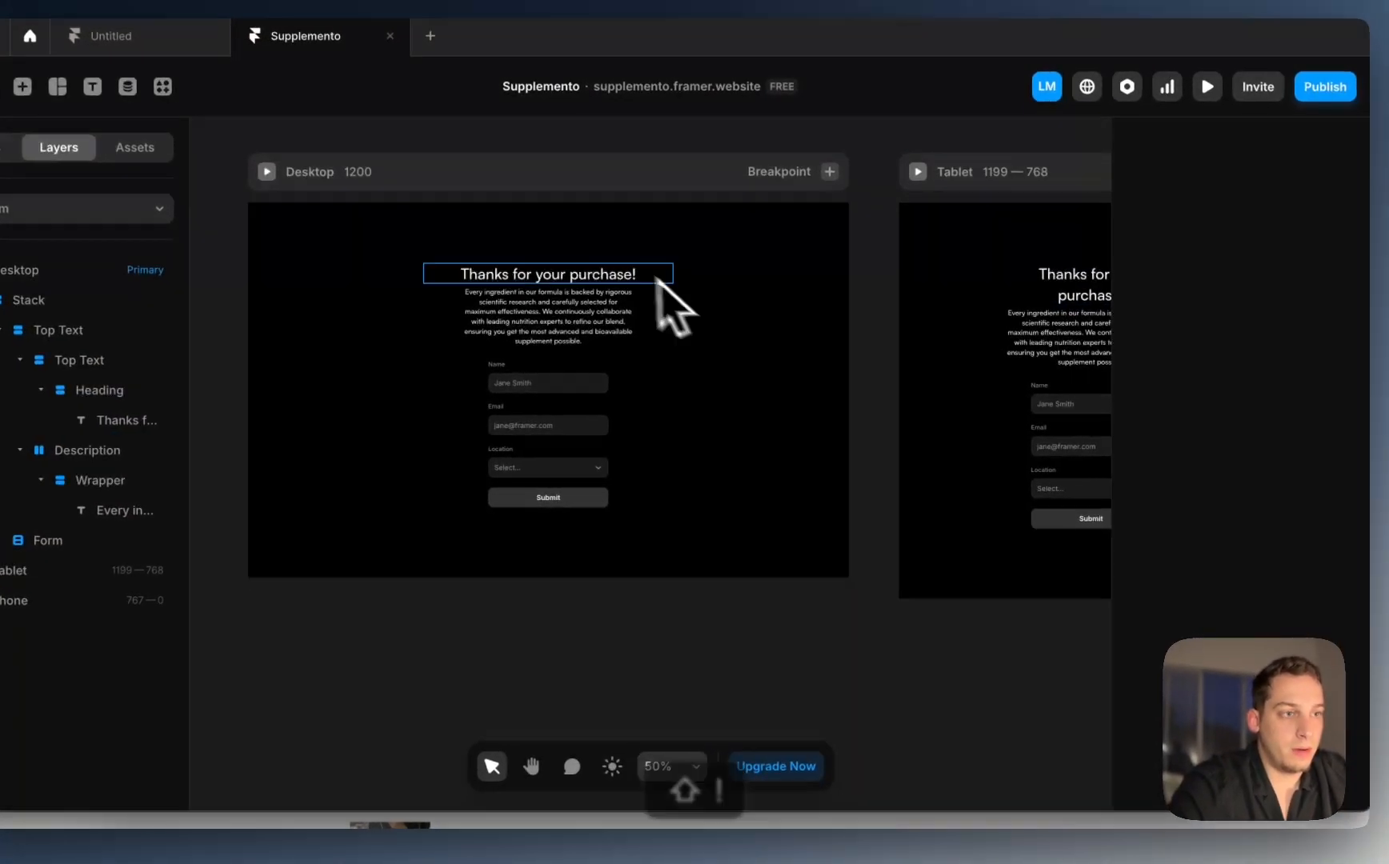
{"action": "left_click", "coordinate": [677, 346]}
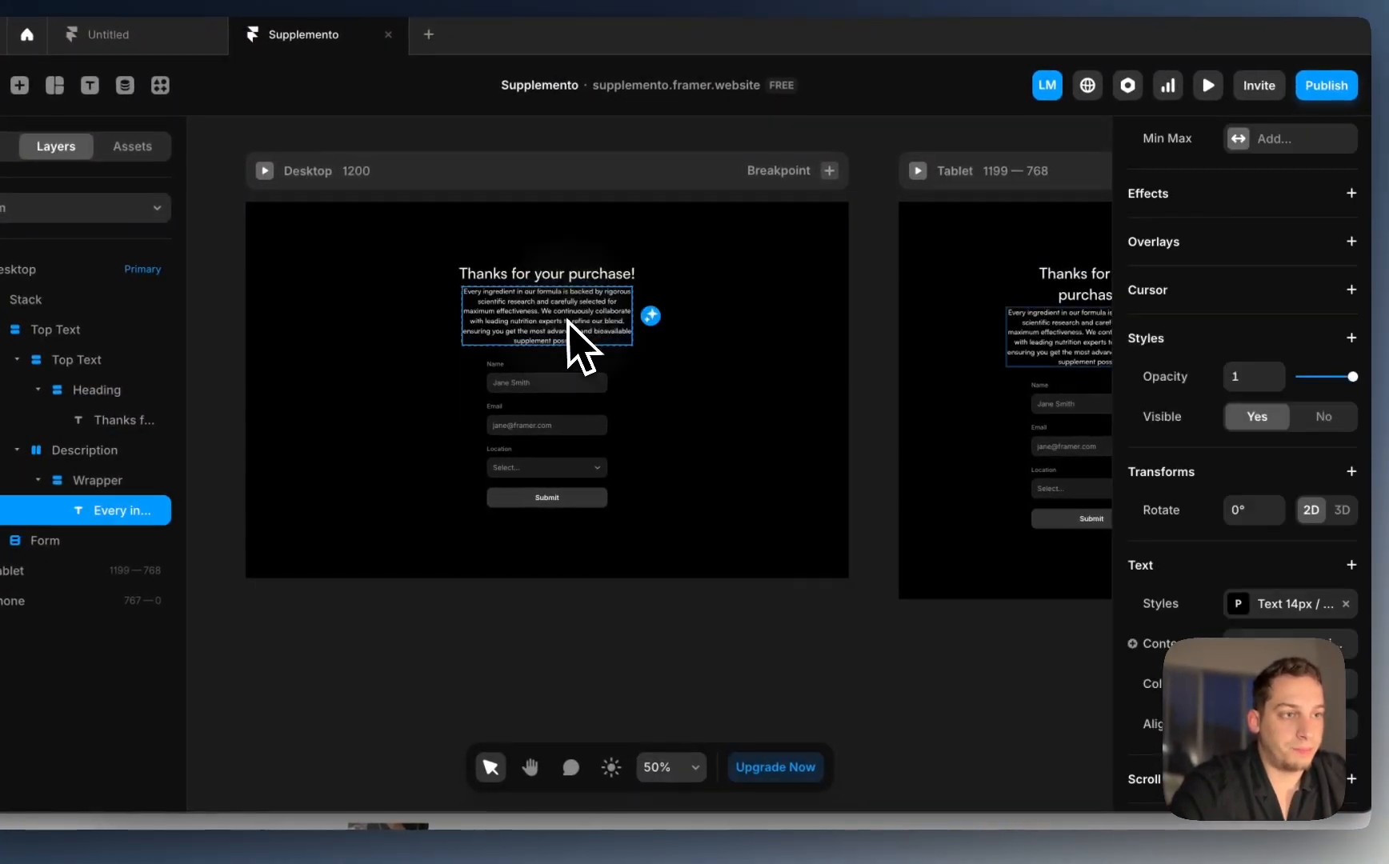
{"action": "scroll", "coordinate": [625, 343], "scroll_direction": "up", "scroll_amount": 5}
{"action": "left_click_drag", "start_coordinate": [529, 311], "coordinate": [688, 403]}
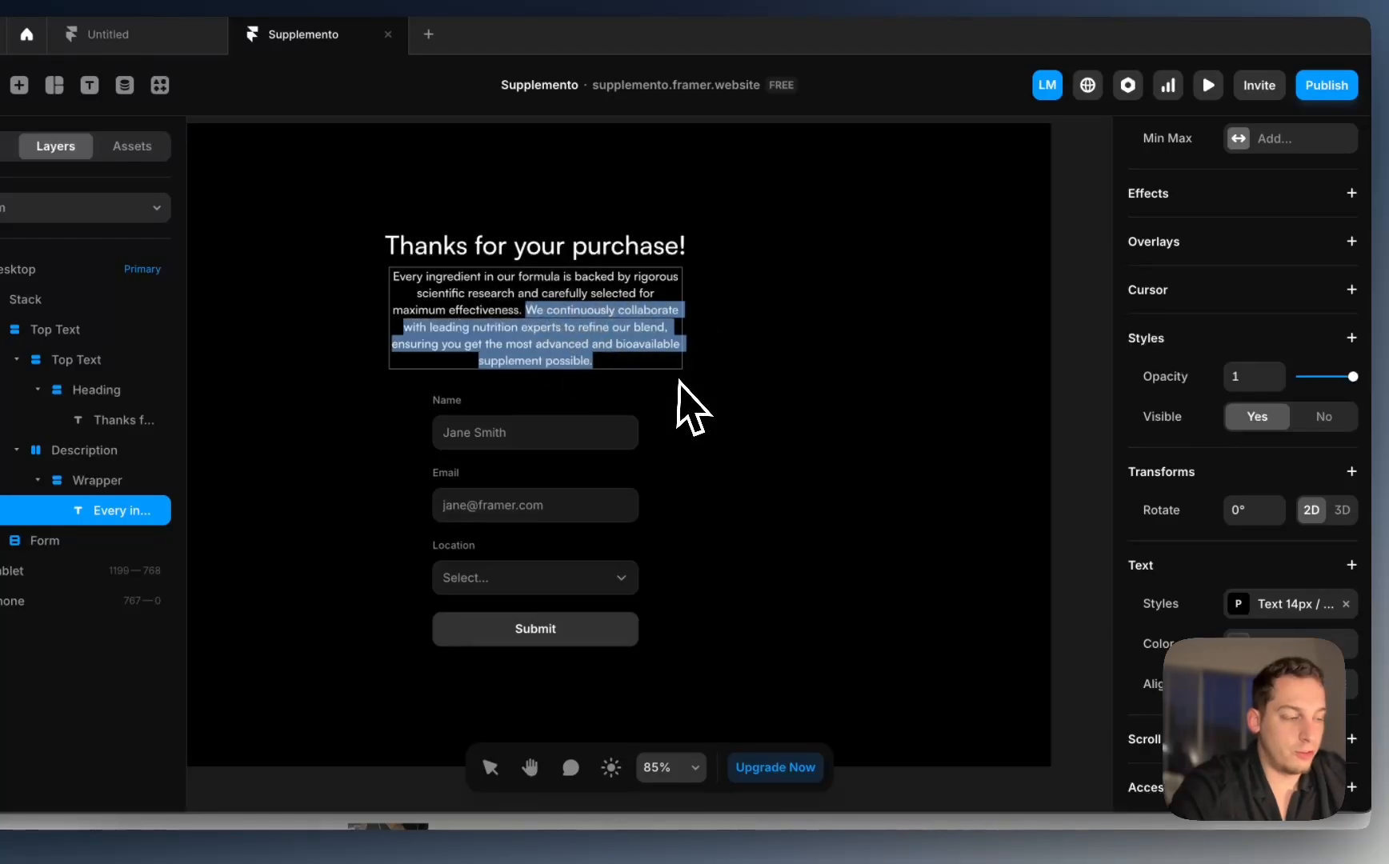
{"action": "key", "text": "BackSpace"}
{"action": "scroll", "coordinate": [708, 360], "scroll_direction": "left", "scroll_amount": 2}
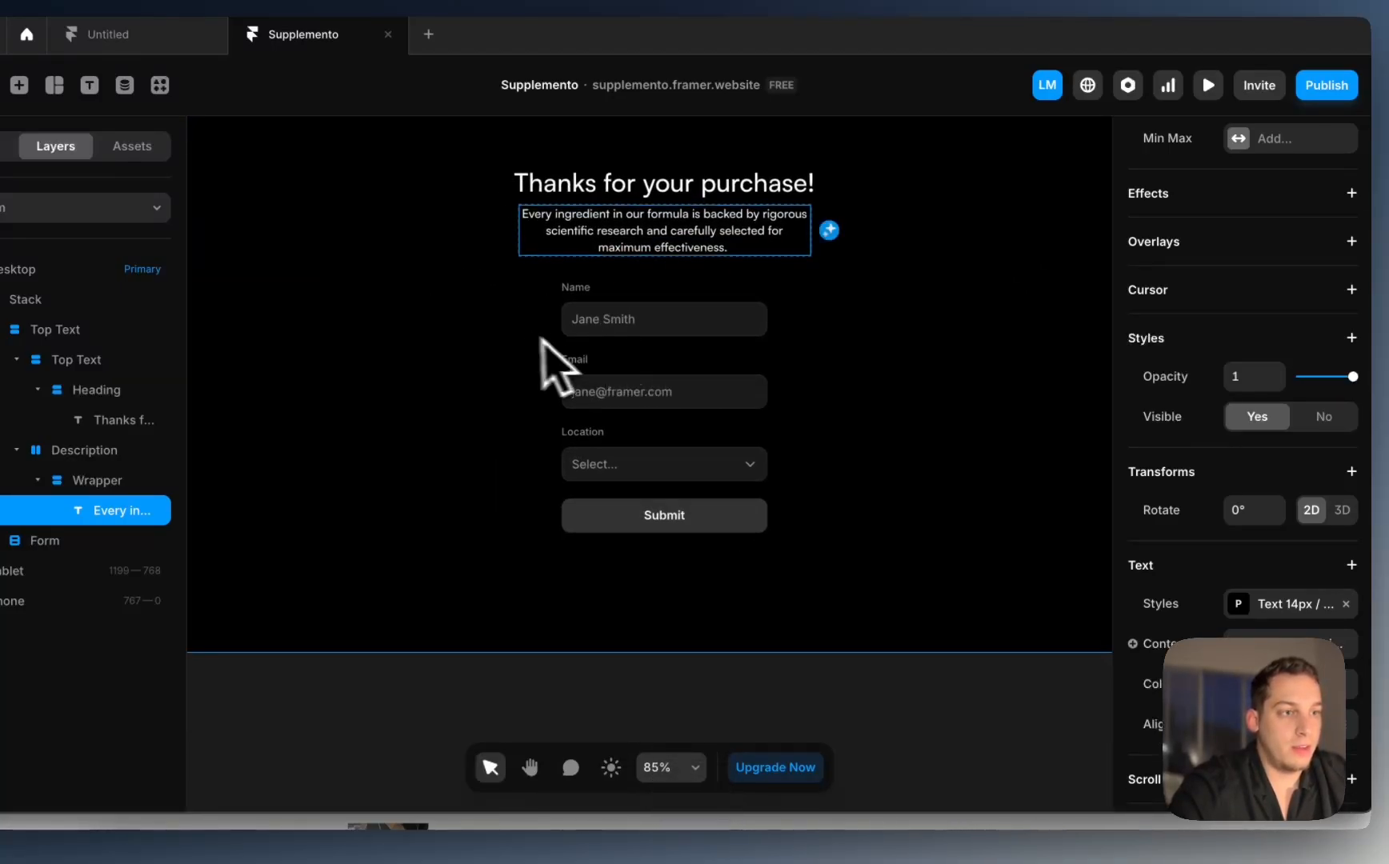
{"action": "left_click", "coordinate": [534, 332]}
Step: Add a 1px solid #222222 border to the form
{"action": "left_click", "coordinate": [624, 296]}
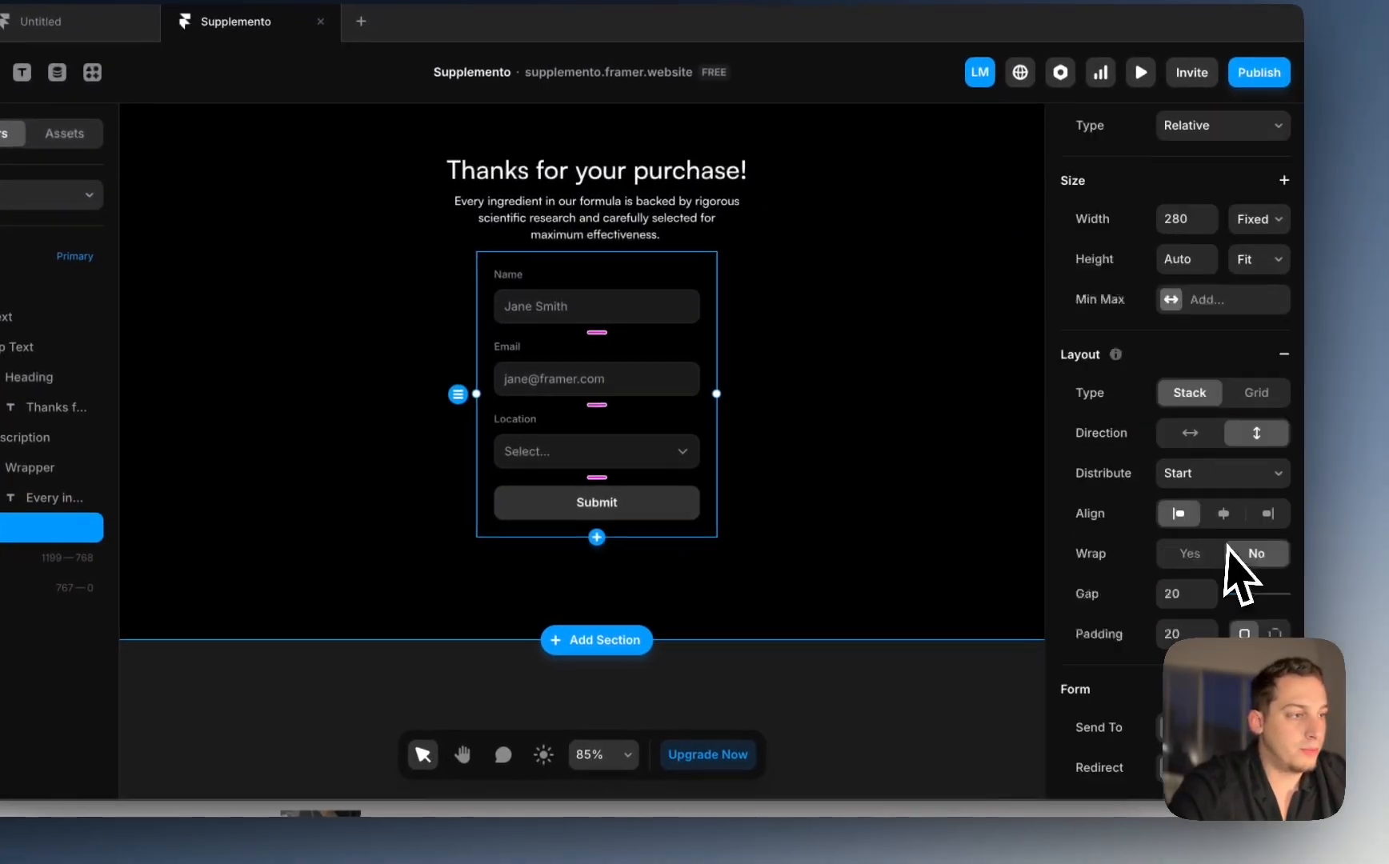
{"action": "scroll", "coordinate": [1257, 572], "scroll_direction": "down", "scroll_amount": 5}
{"action": "left_click", "coordinate": [1173, 520]}
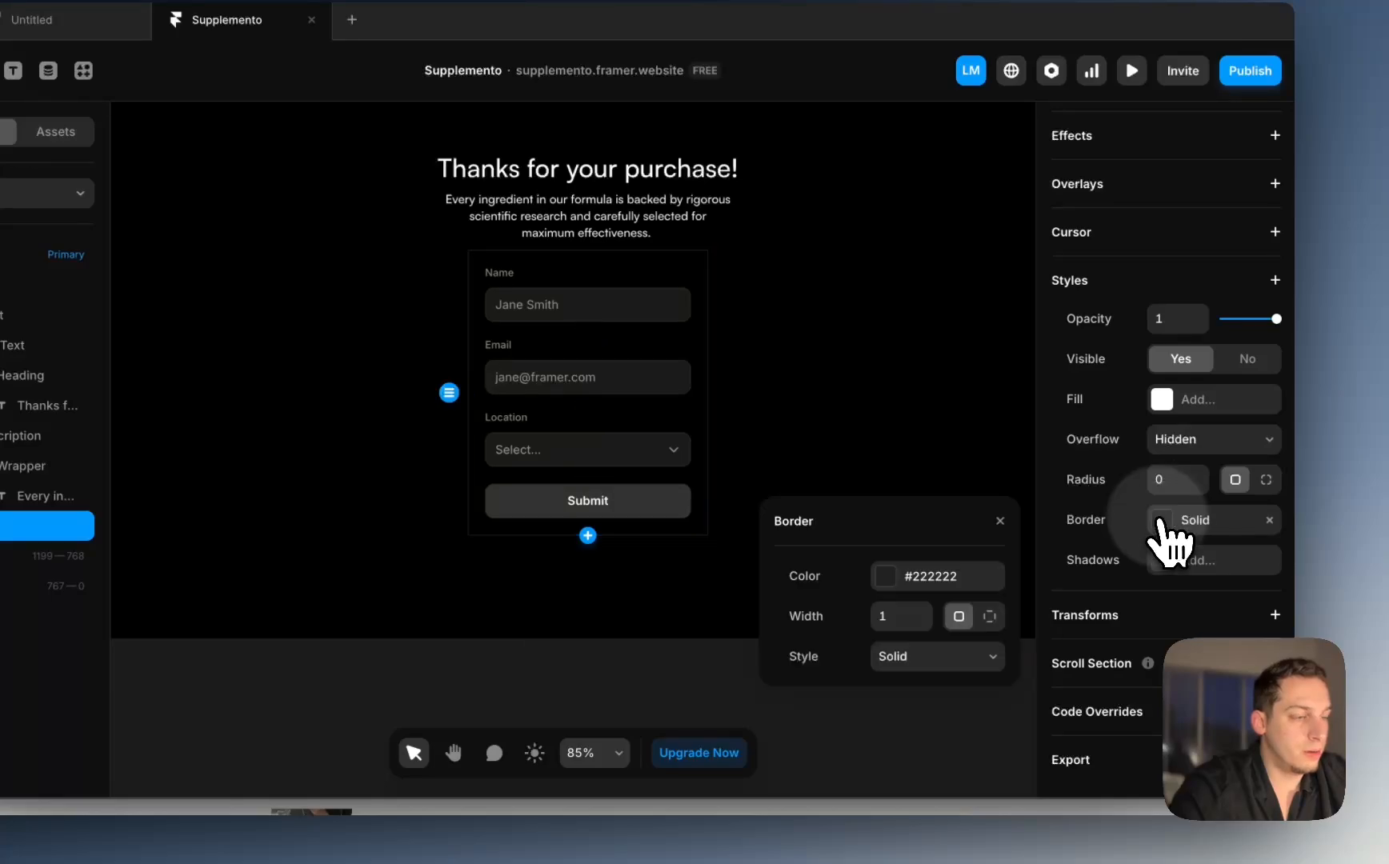
{"action": "left_click", "coordinate": [698, 665]}
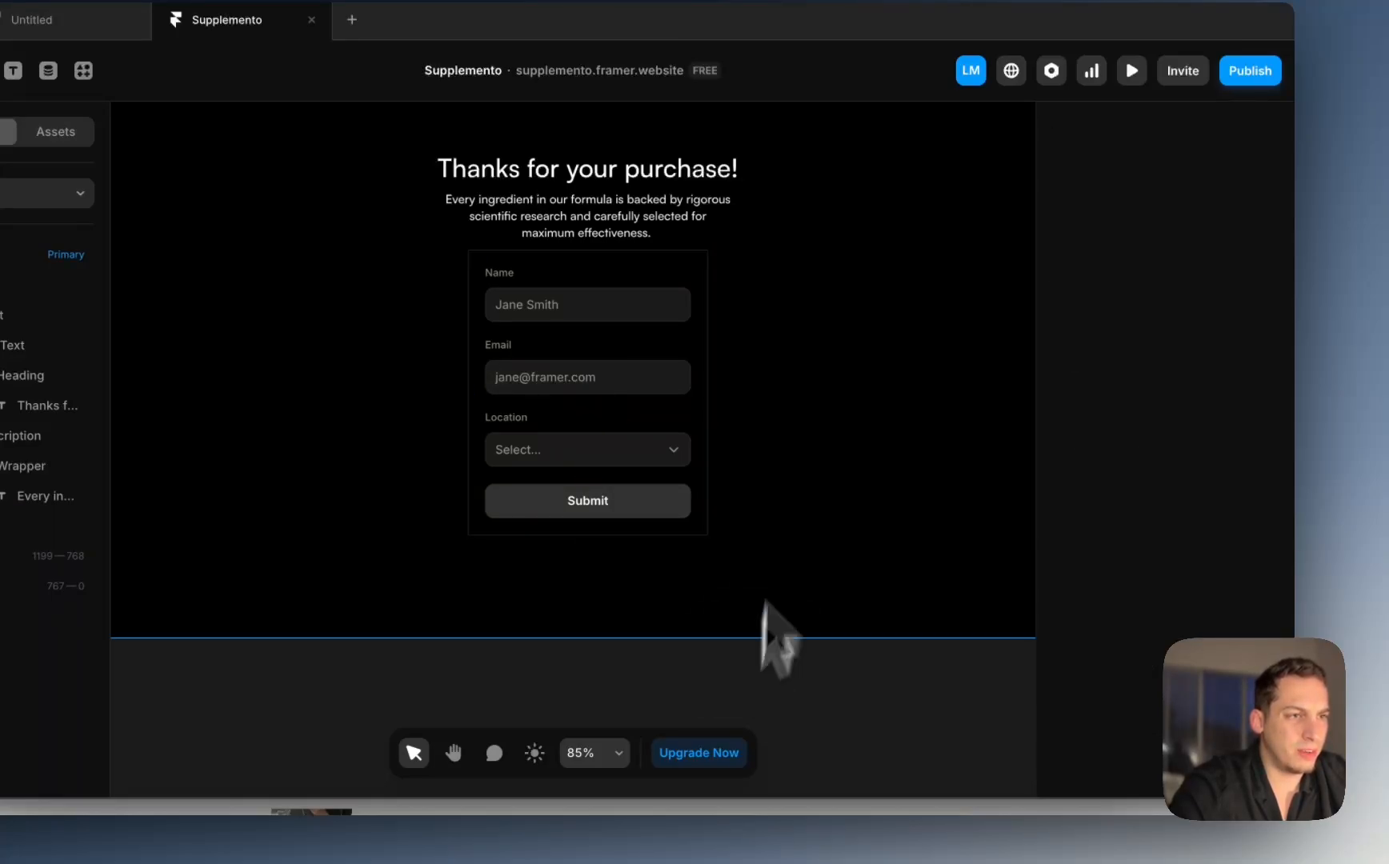
Step: Increase the stack's gap between the intro text and form to 40
{"action": "left_click", "coordinate": [830, 308]}
{"action": "left_click", "coordinate": [6, 315]}
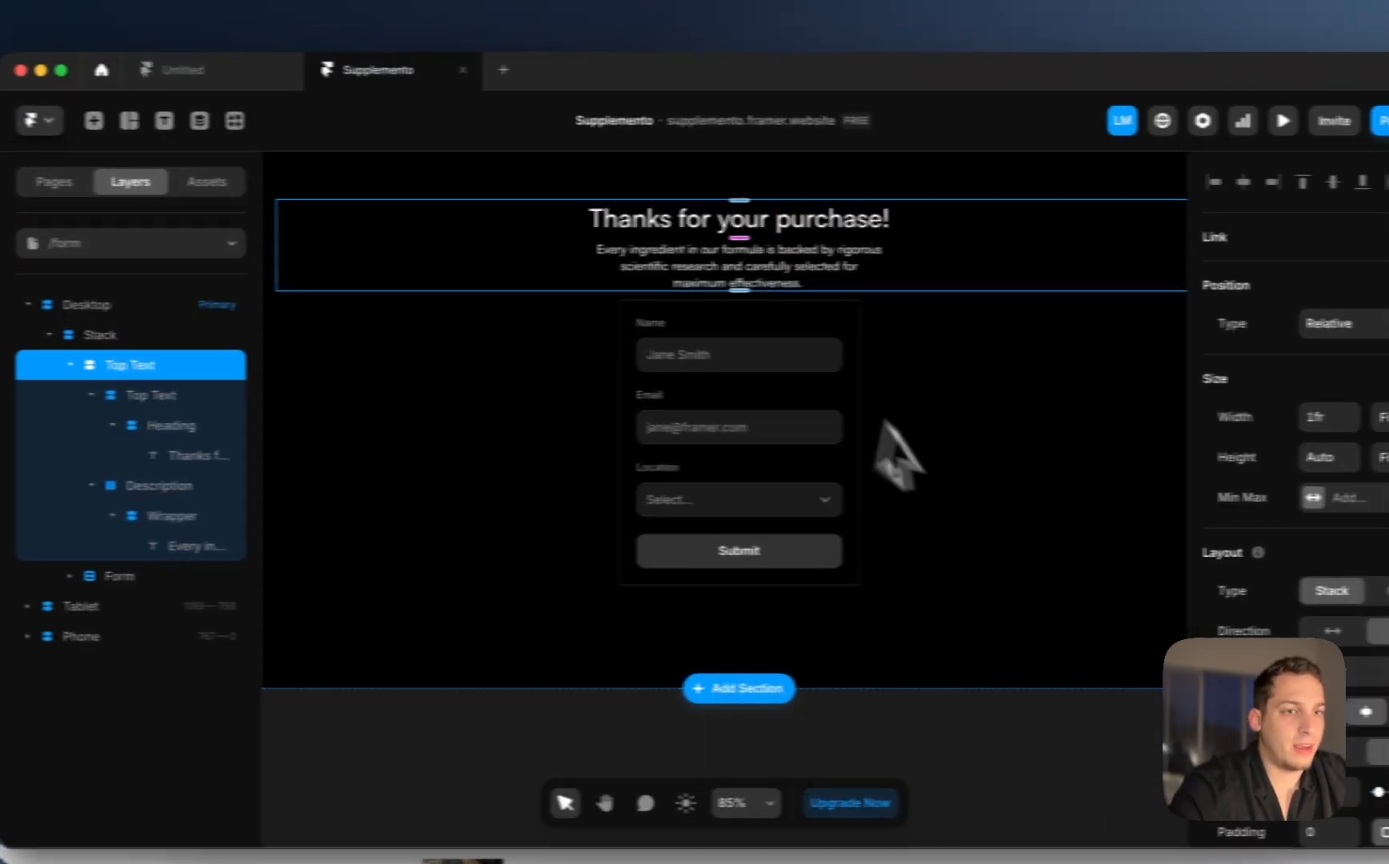
{"action": "left_click", "coordinate": [246, 333]}
{"action": "left_click", "coordinate": [1206, 563]}
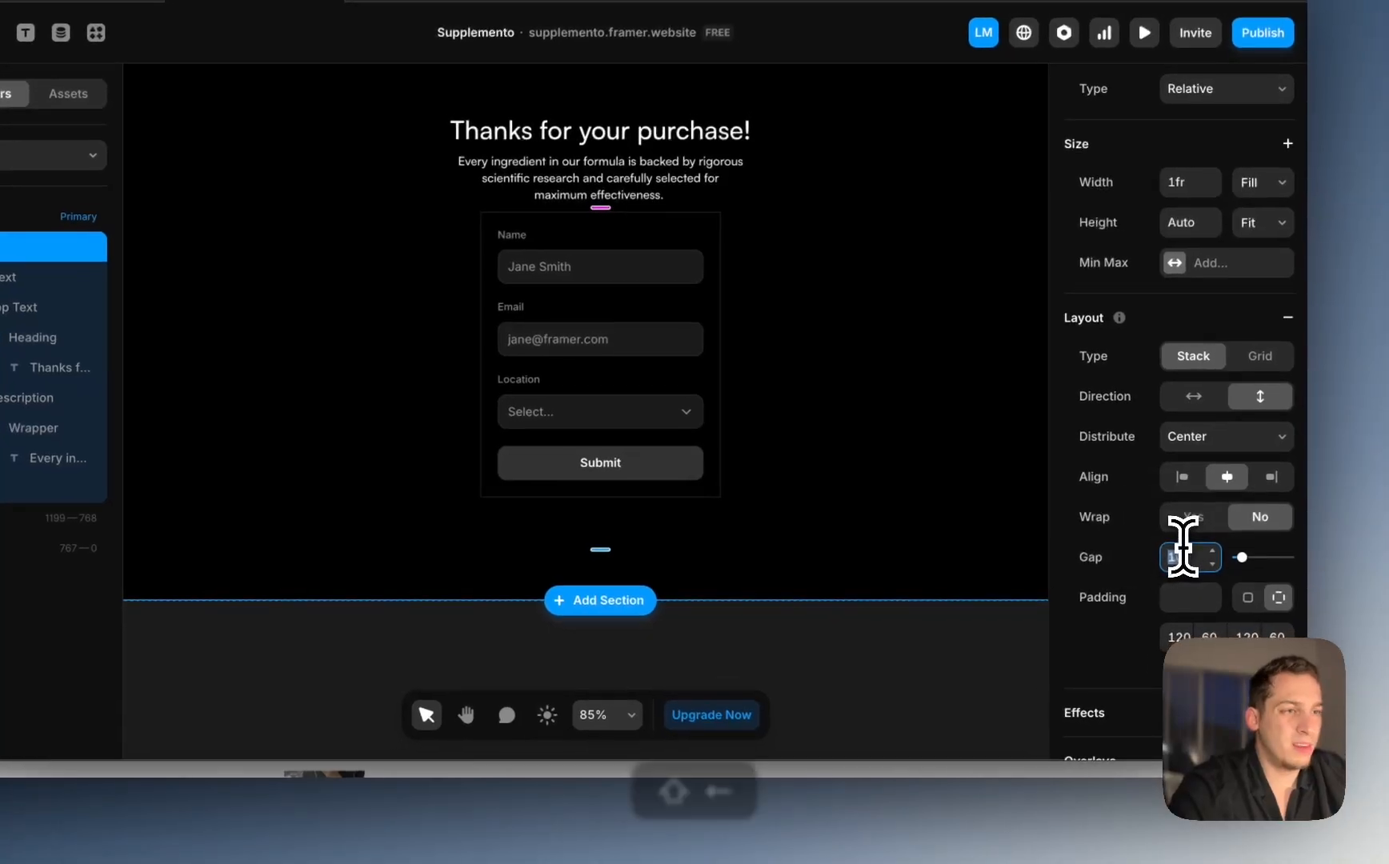
{"action": "key", "text": "shift+Up"}
{"action": "key", "text": "shift+Up"}
{"action": "key", "text": "shift+Up"}
{"action": "key", "text": "shift+Down"}
{"action": "key", "text": "shift+Up"}
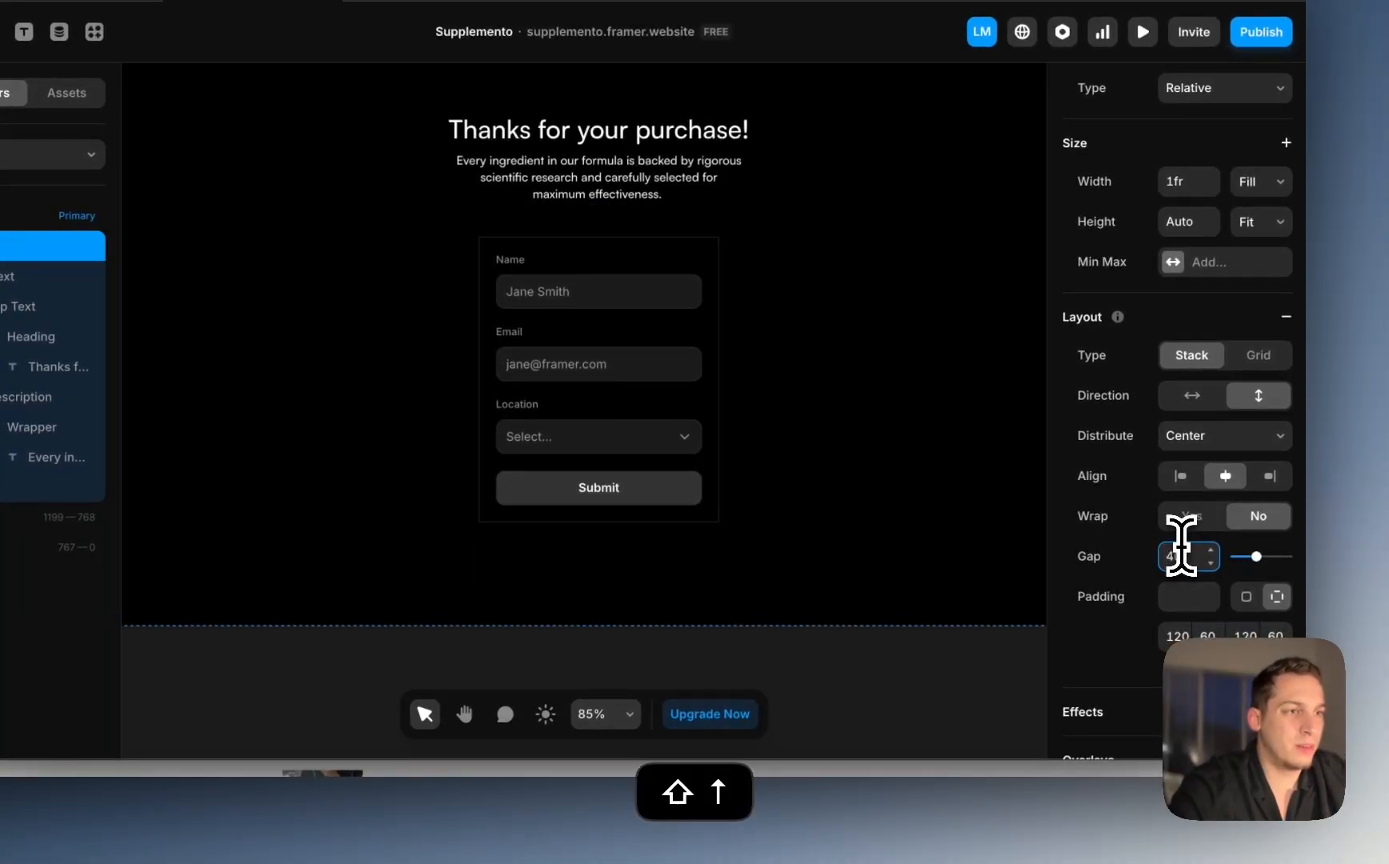
{"action": "scroll", "coordinate": [636, 652], "scroll_direction": "down", "scroll_amount": 5}
{"action": "scroll", "coordinate": [813, 682], "scroll_direction": "down", "scroll_amount": 2}
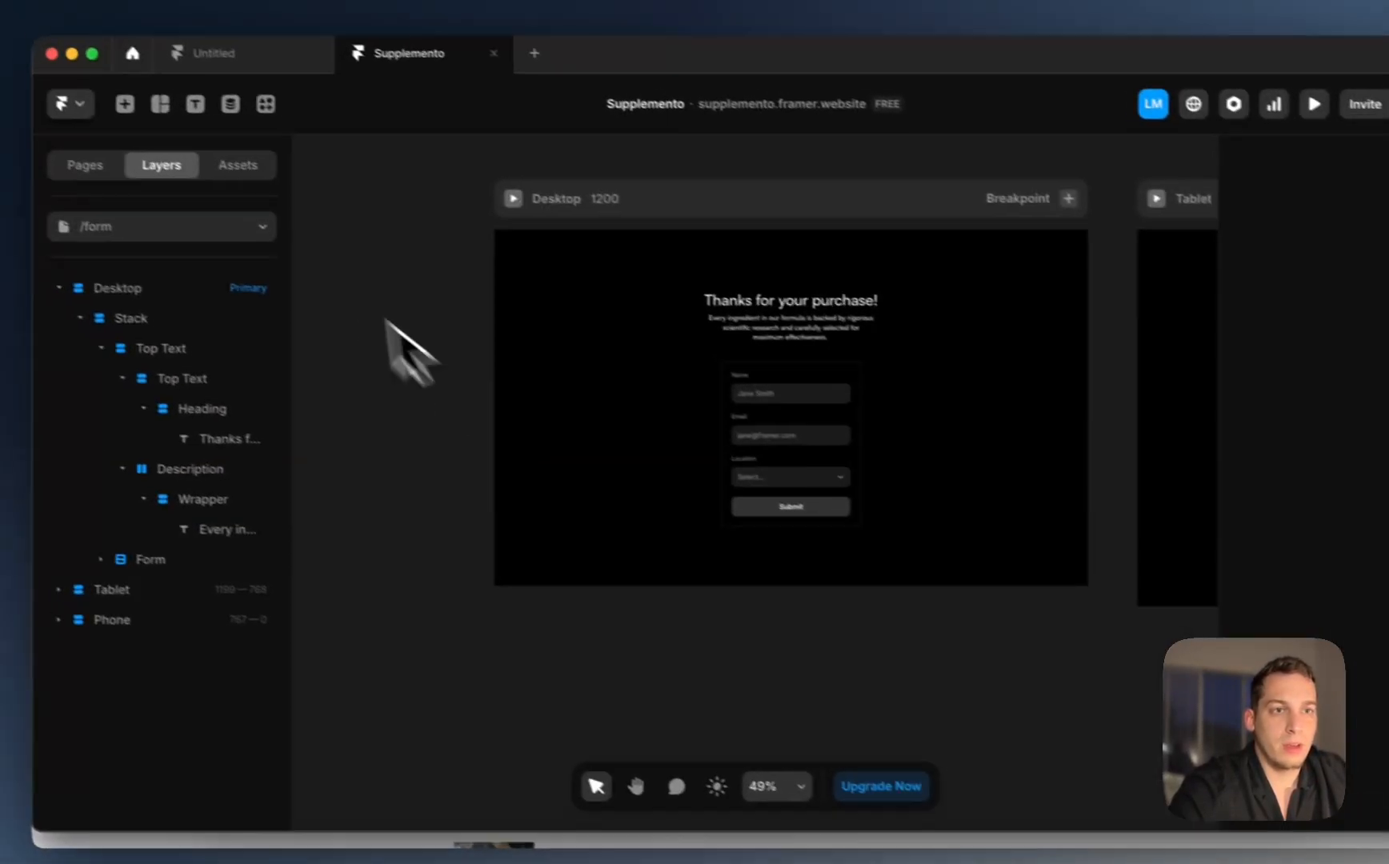
{"action": "left_click", "coordinate": [112, 165]}
Step: Open the Home page and inspect its Topbar and Hero sections in the layer tree
{"action": "left_click", "coordinate": [132, 260]}
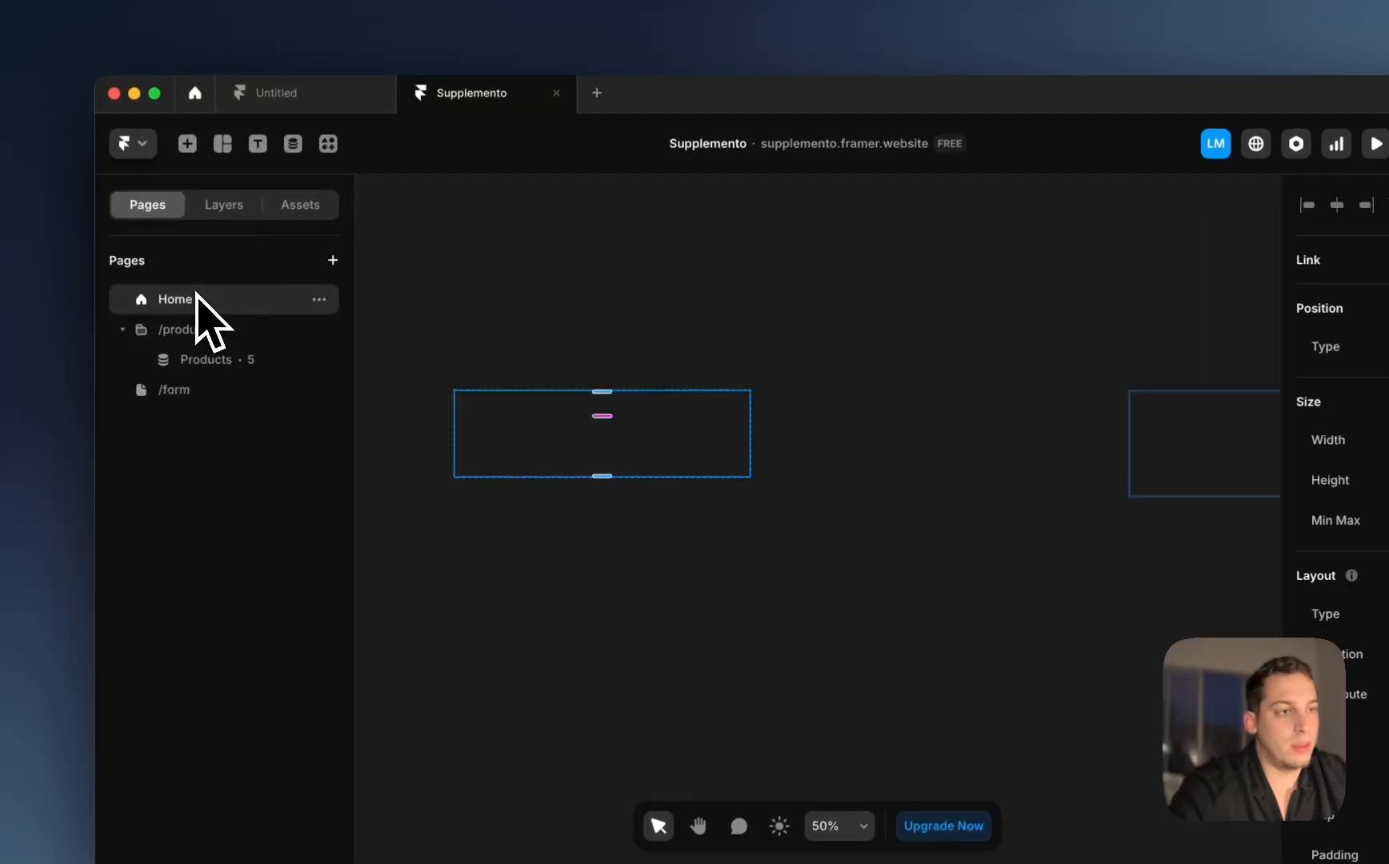
{"action": "scroll", "coordinate": [670, 376], "scroll_direction": "up", "scroll_amount": 5}
{"action": "left_click", "coordinate": [610, 454]}
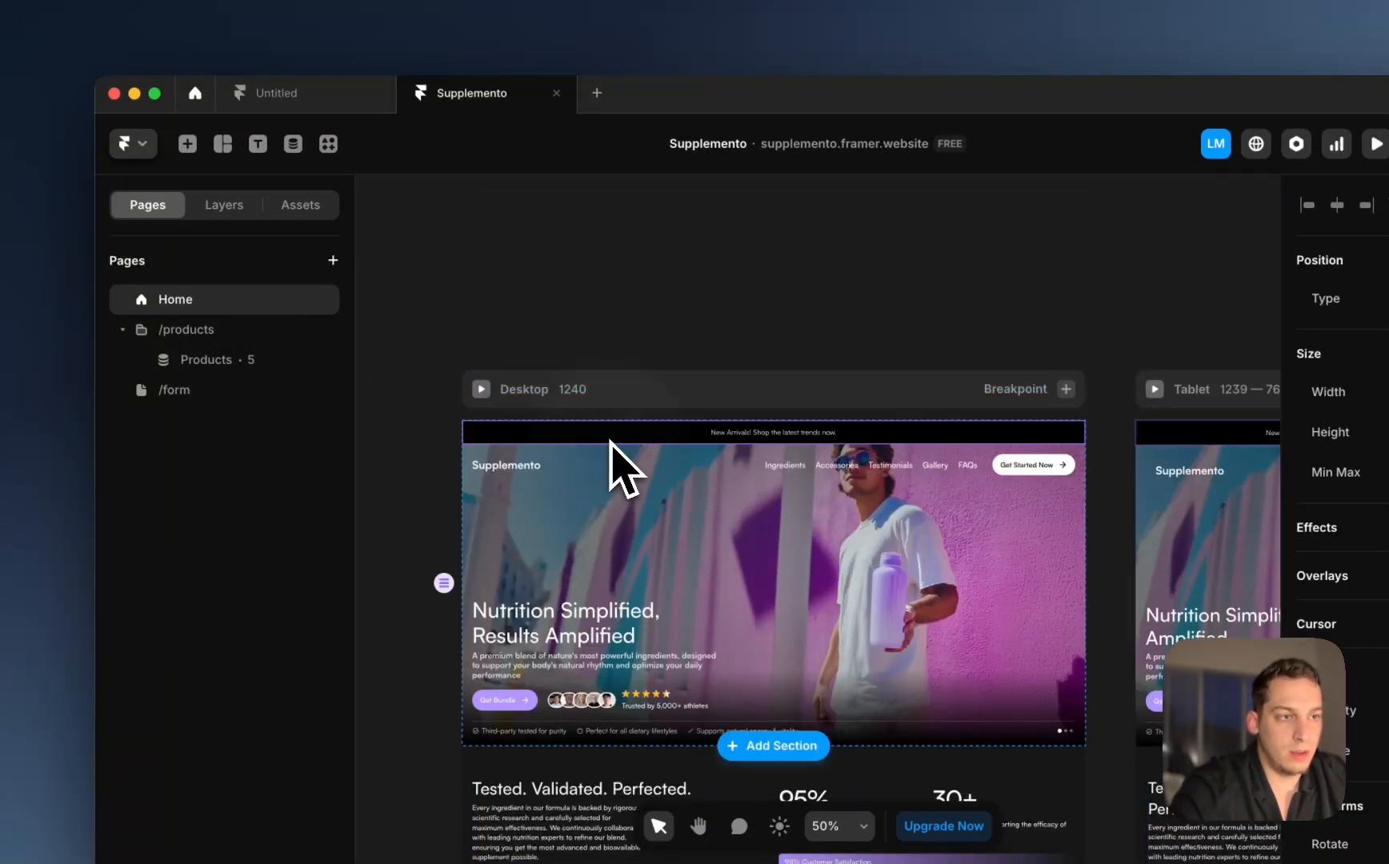
{"action": "left_click", "coordinate": [224, 206]}
{"action": "left_click", "coordinate": [143, 479]}
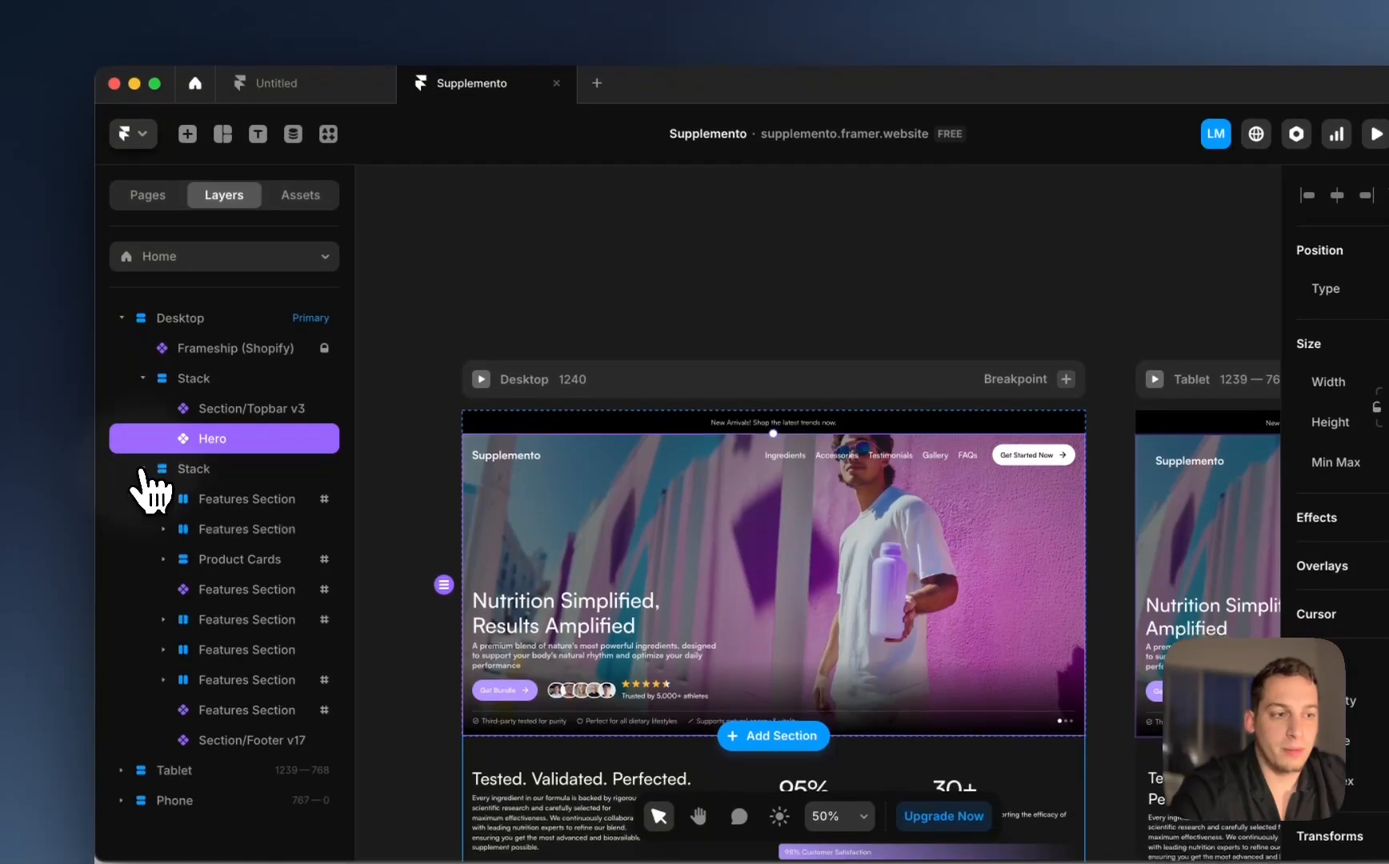
{"action": "left_click", "coordinate": [243, 400]}
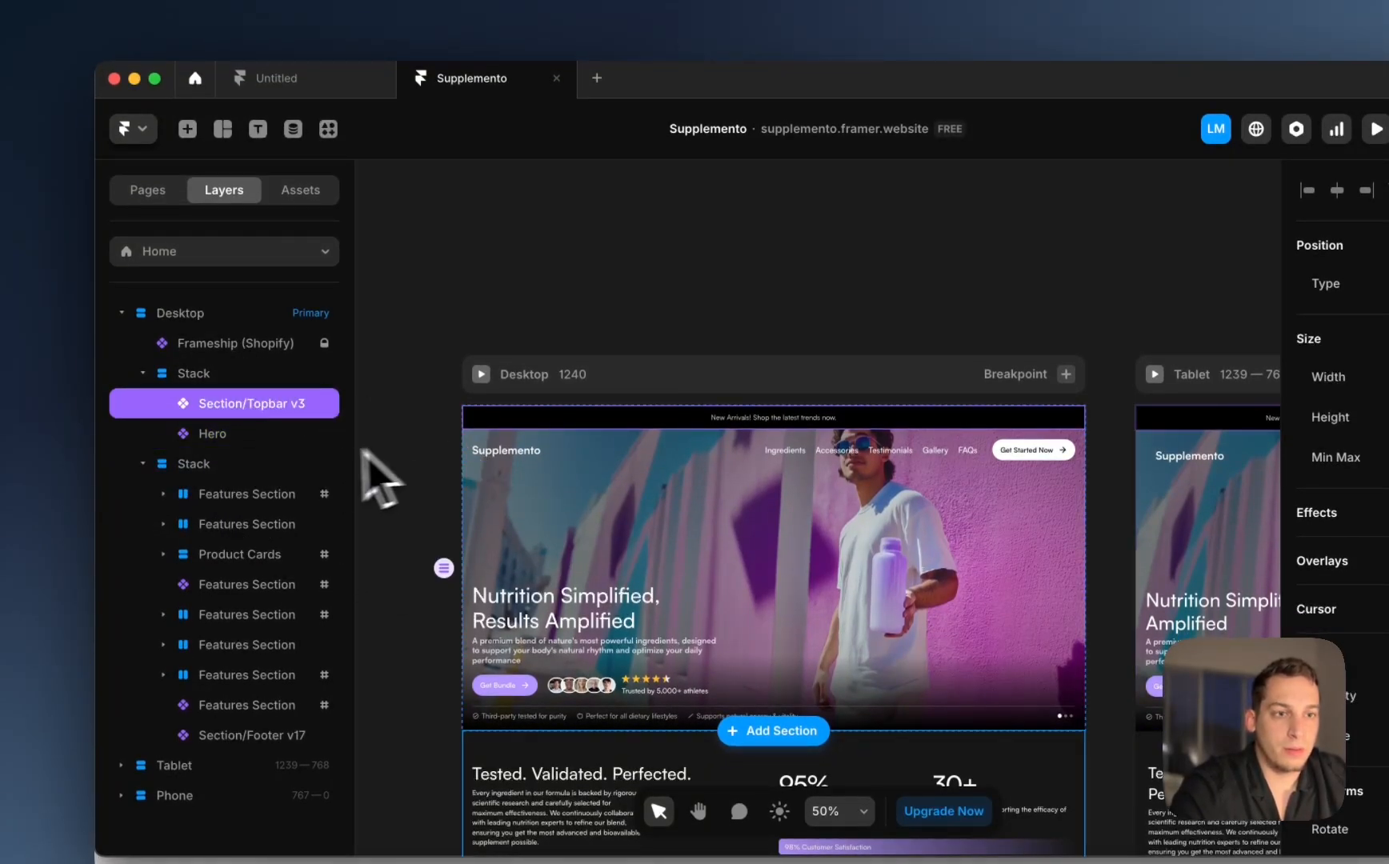
{"action": "left_click", "coordinate": [255, 434]}
{"action": "scroll", "coordinate": [456, 425], "scroll_direction": "down", "scroll_amount": 5}
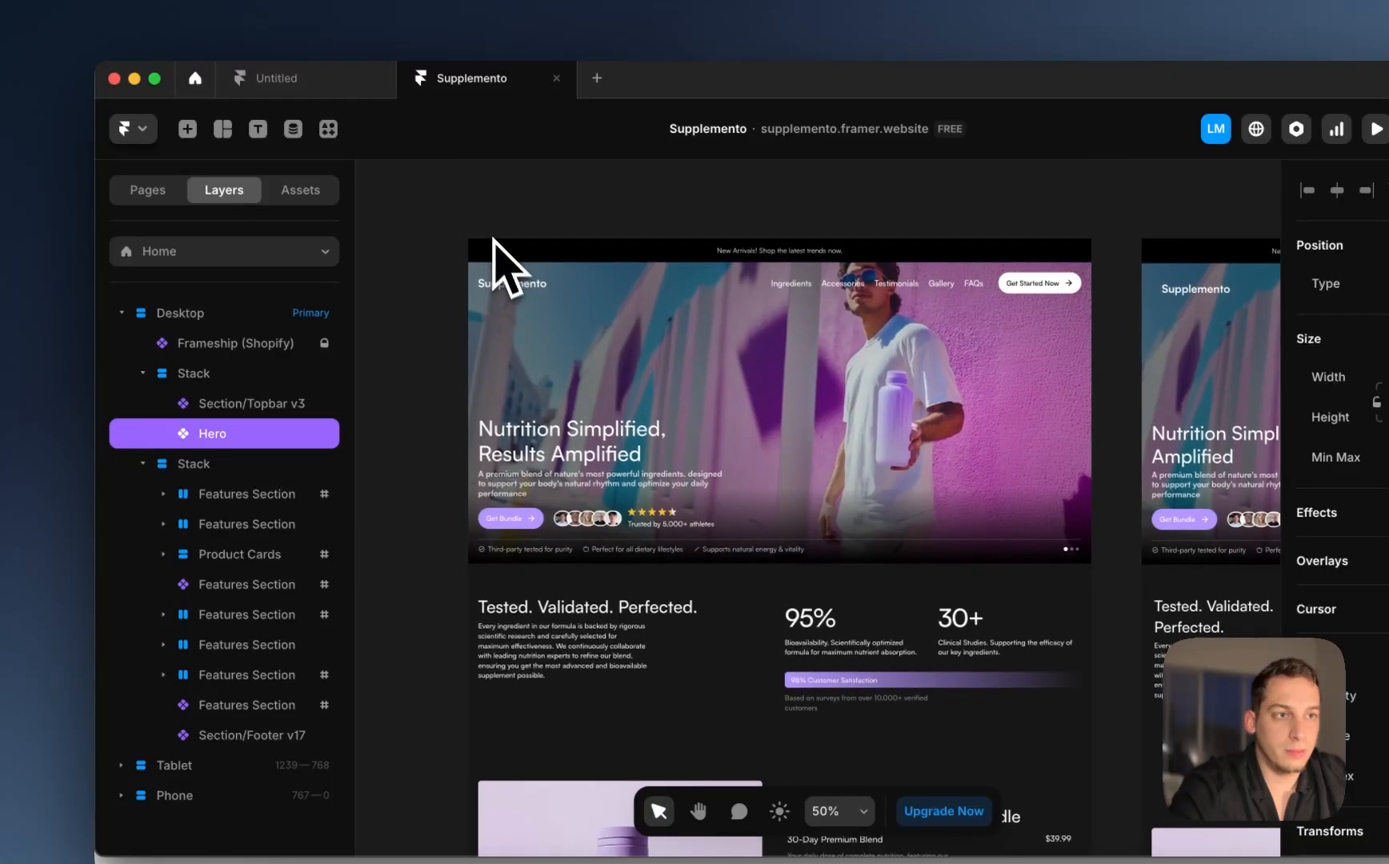
Step: Preview the Home page live, then close the preview and open the /form page
{"action": "left_click", "coordinate": [486, 226]}
{"action": "scroll", "coordinate": [567, 412], "scroll_direction": "down", "scroll_amount": 10}
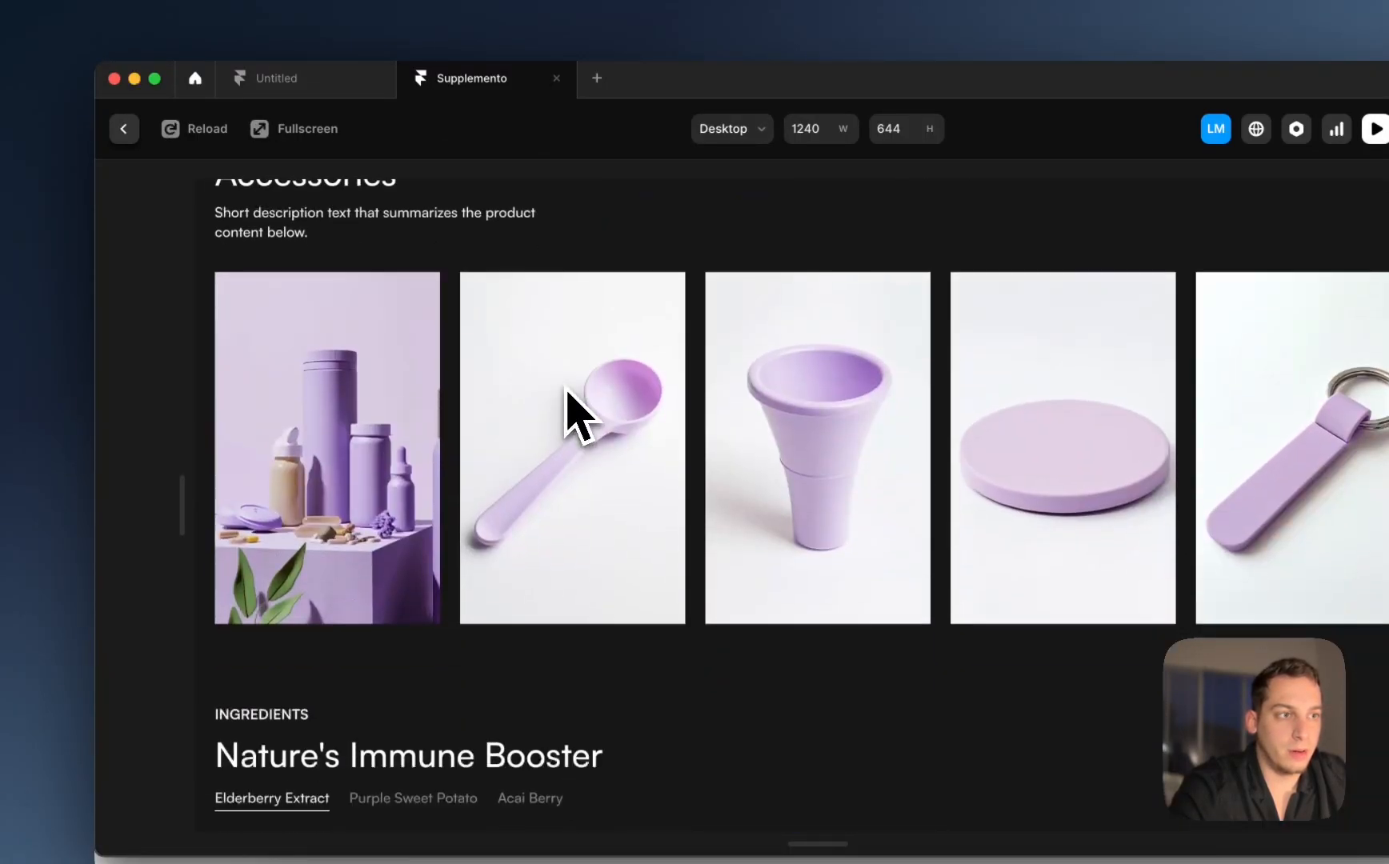
{"action": "scroll", "coordinate": [567, 412], "scroll_direction": "up", "scroll_amount": 10}
{"action": "left_click", "coordinate": [124, 128]}
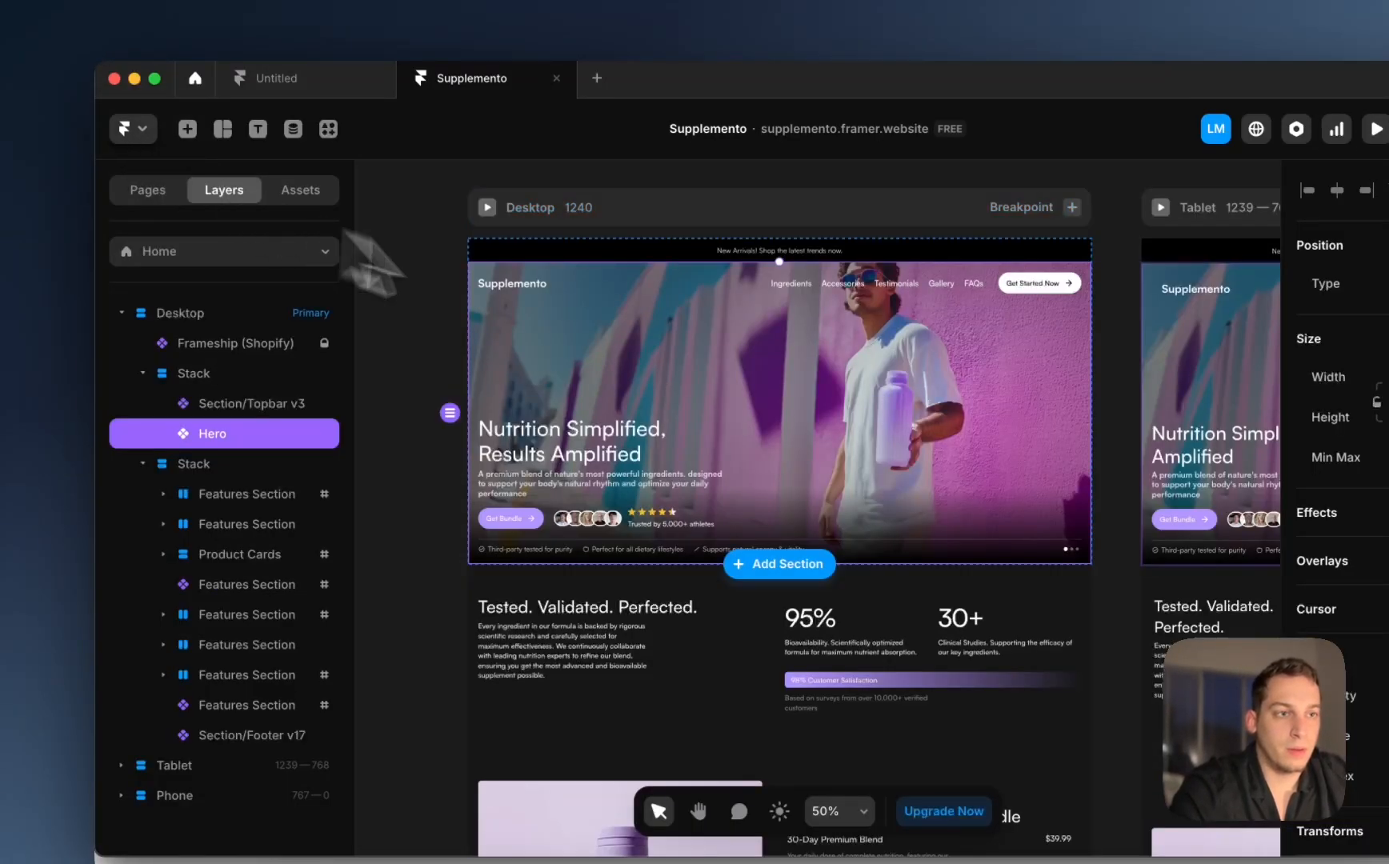
{"action": "left_click", "coordinate": [166, 200]}
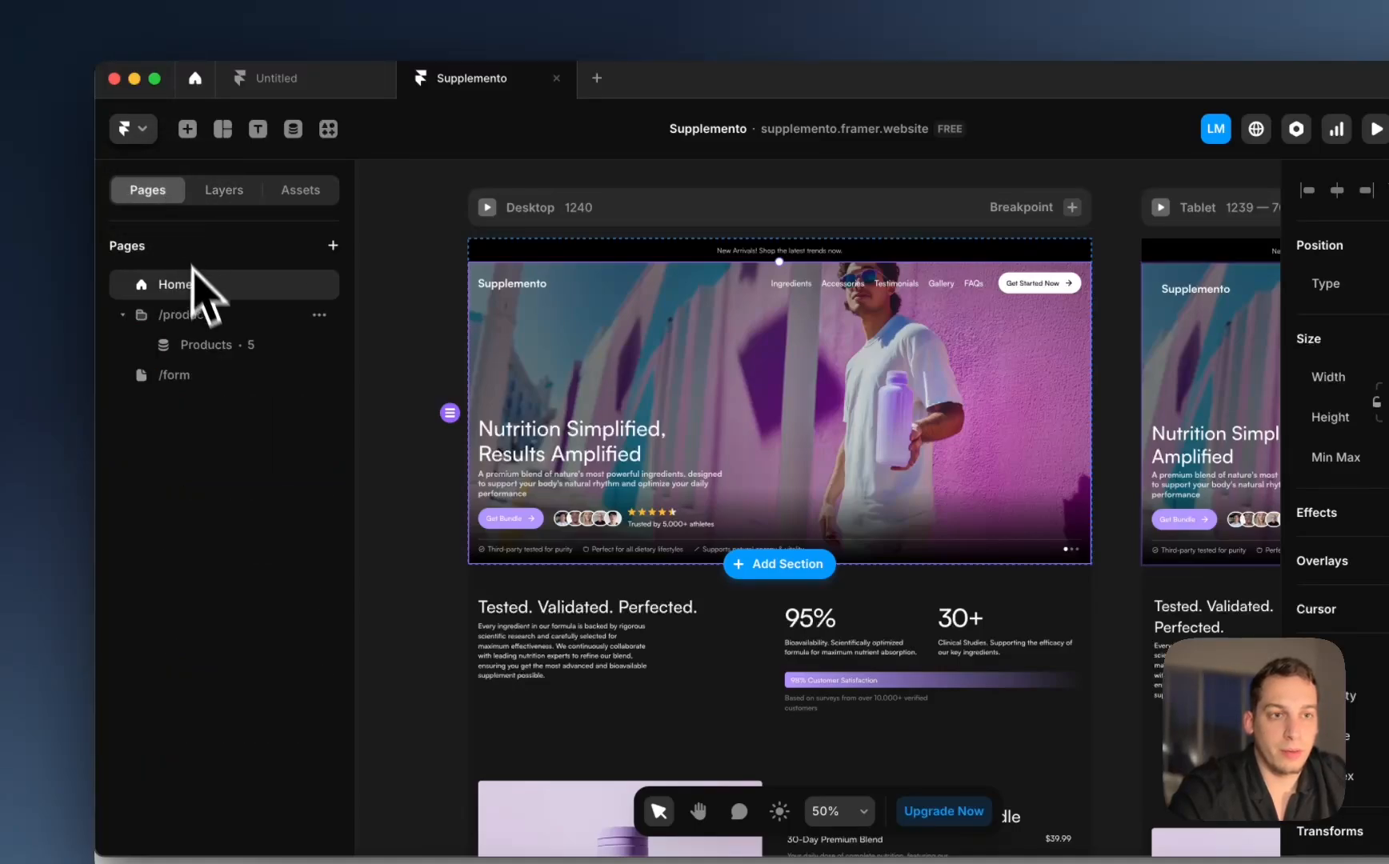
{"action": "left_click", "coordinate": [176, 375]}
Step: Start renaming the form's Email field label
{"action": "scroll", "coordinate": [478, 441], "scroll_direction": "right", "scroll_amount": 5}
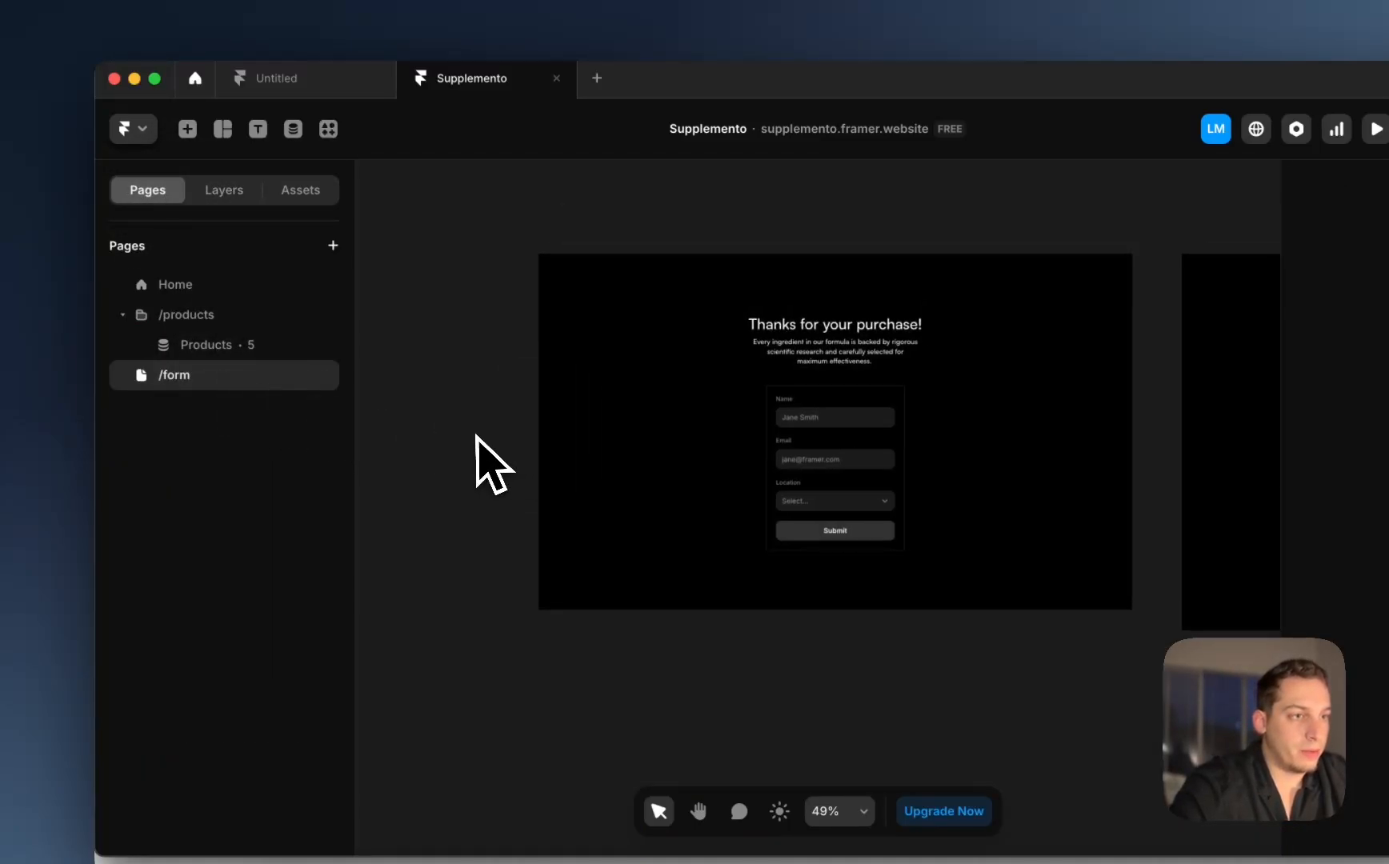
{"action": "scroll", "coordinate": [564, 416], "scroll_direction": "up", "scroll_amount": 5}
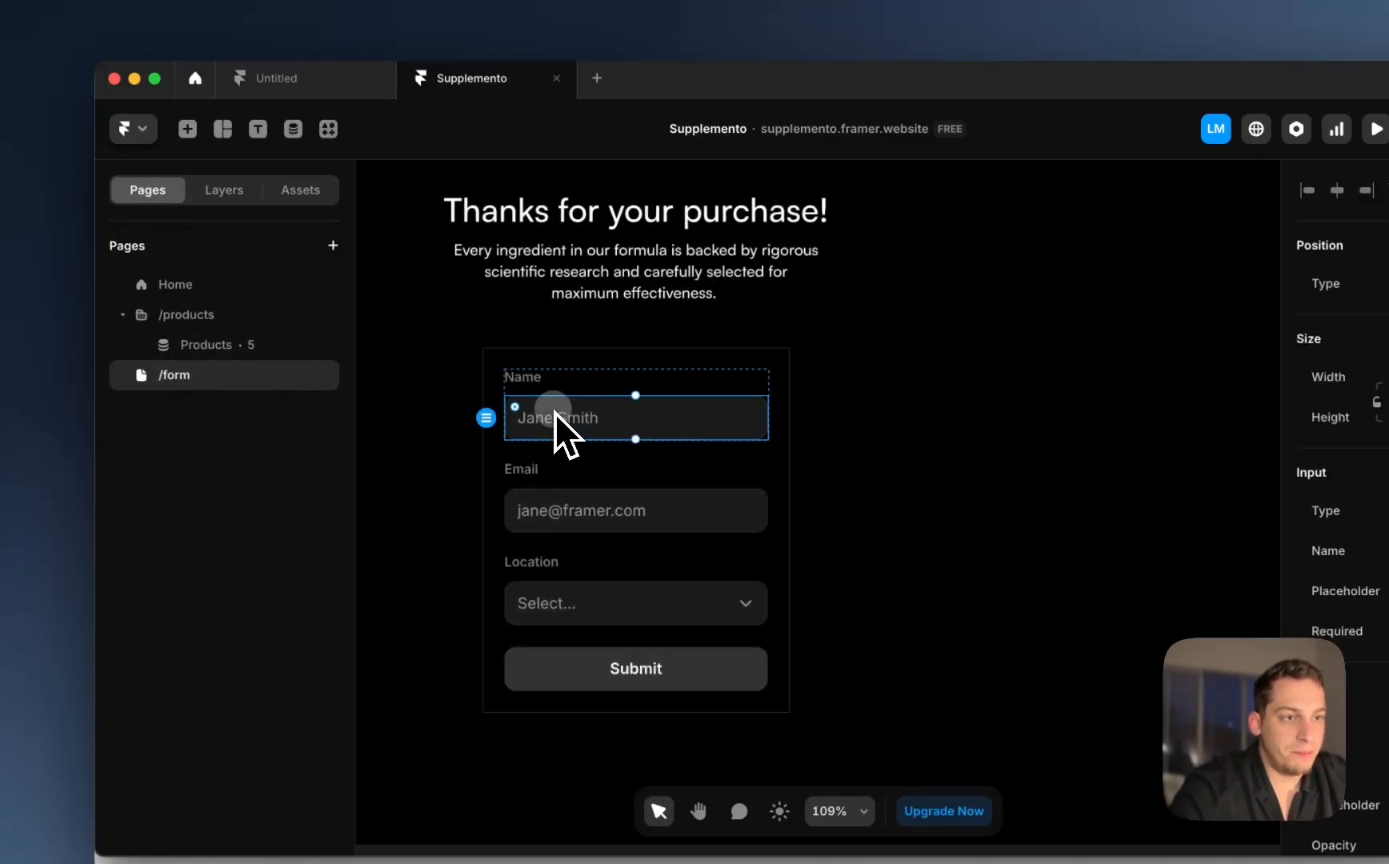
{"action": "left_click", "coordinate": [223, 190]}
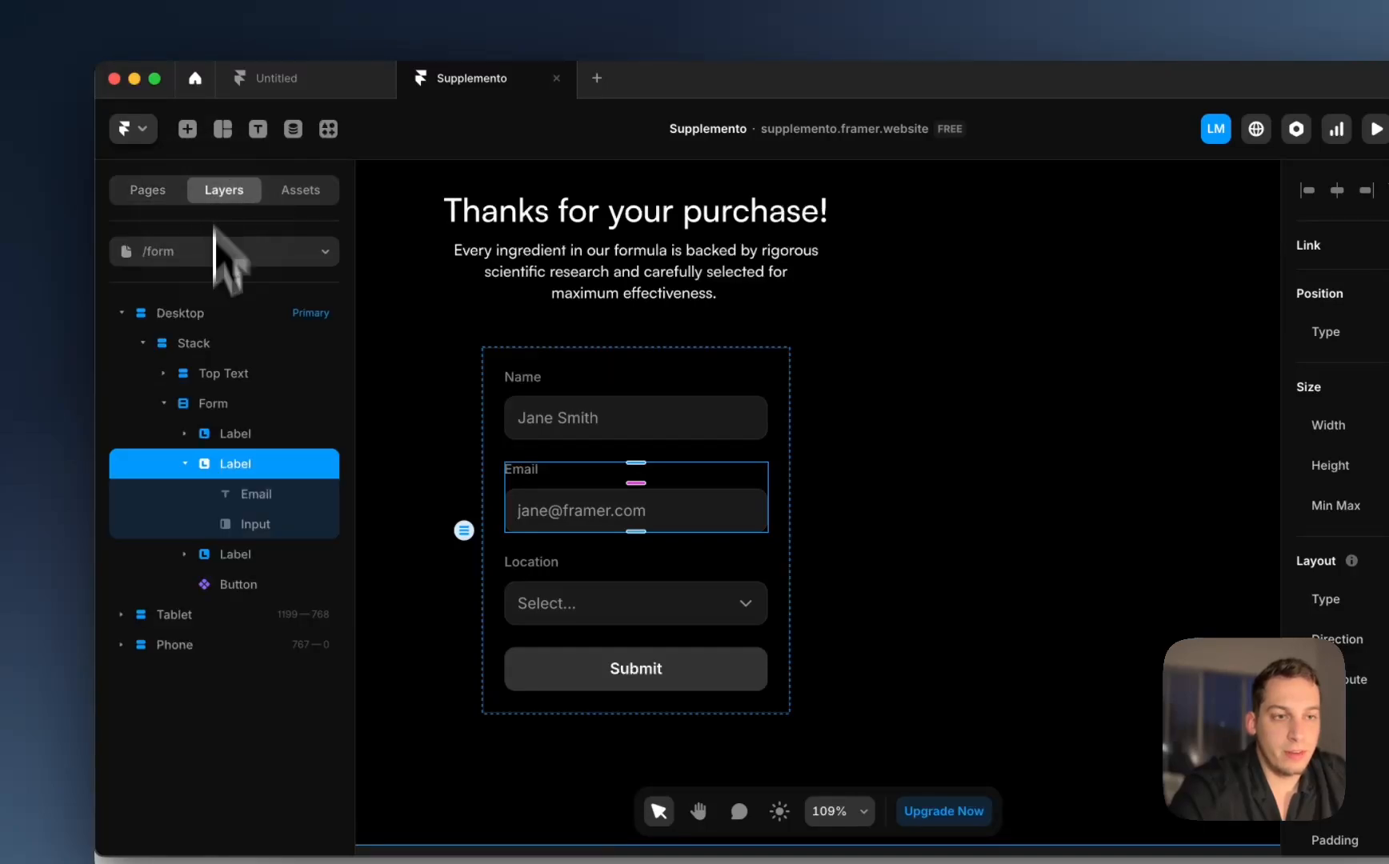
{"action": "left_click", "coordinate": [185, 464]}
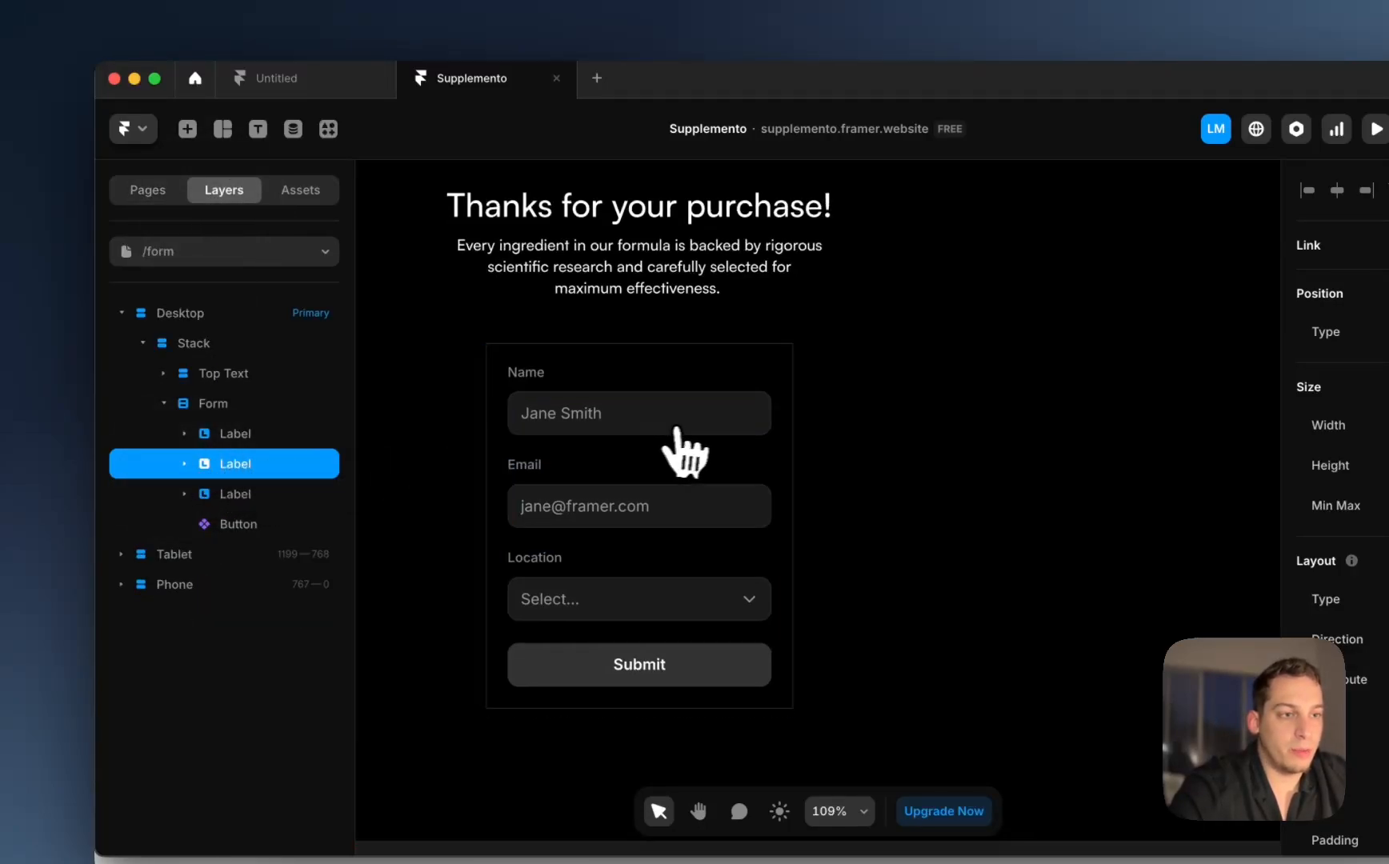
{"action": "scroll", "coordinate": [676, 443], "scroll_direction": "down", "scroll_amount": 3}
{"action": "scroll", "coordinate": [676, 443], "scroll_direction": "left", "scroll_amount": 3}
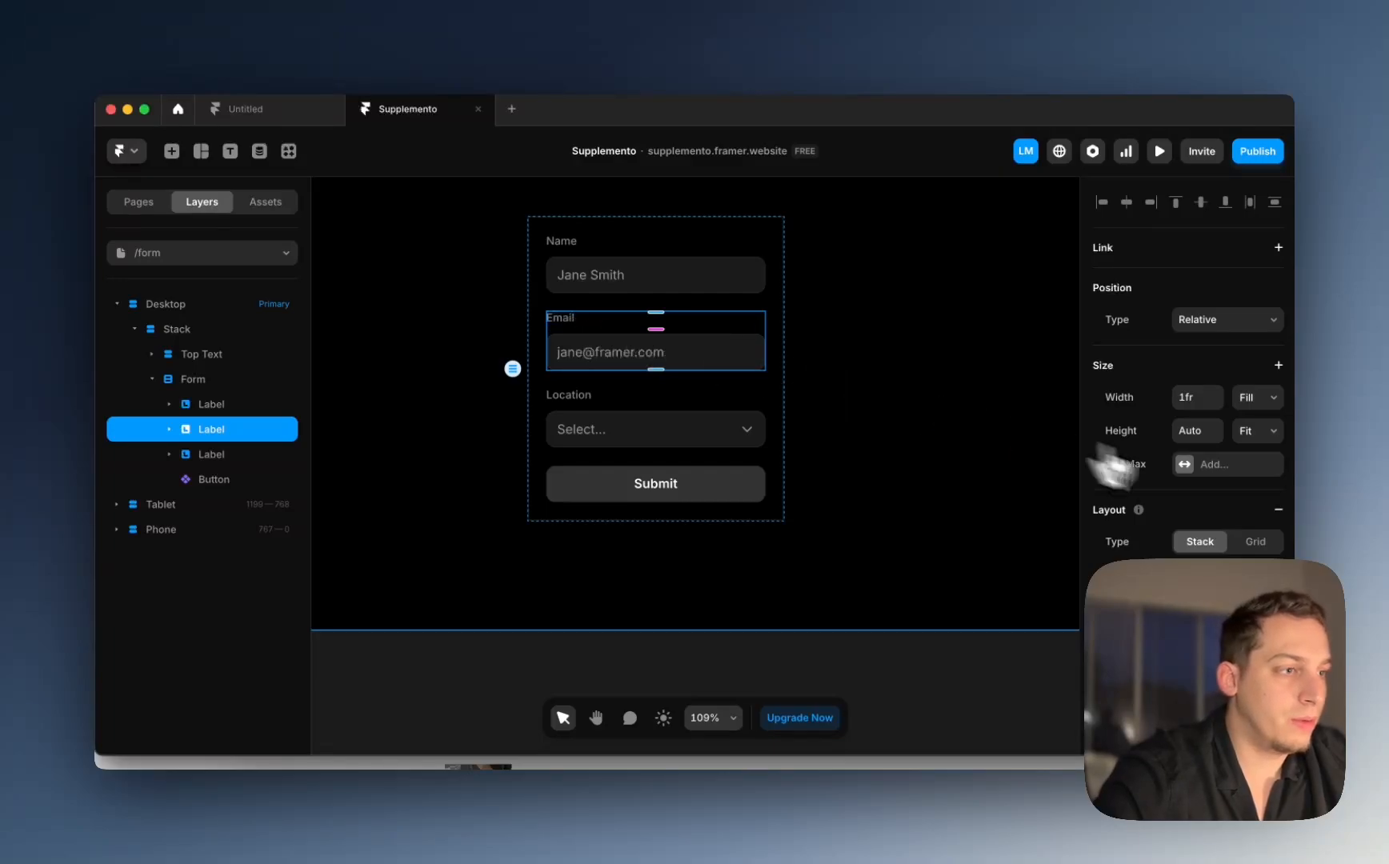
{"action": "double_click", "coordinate": [567, 318]}
{"action": "double_click", "coordinate": [567, 318]}
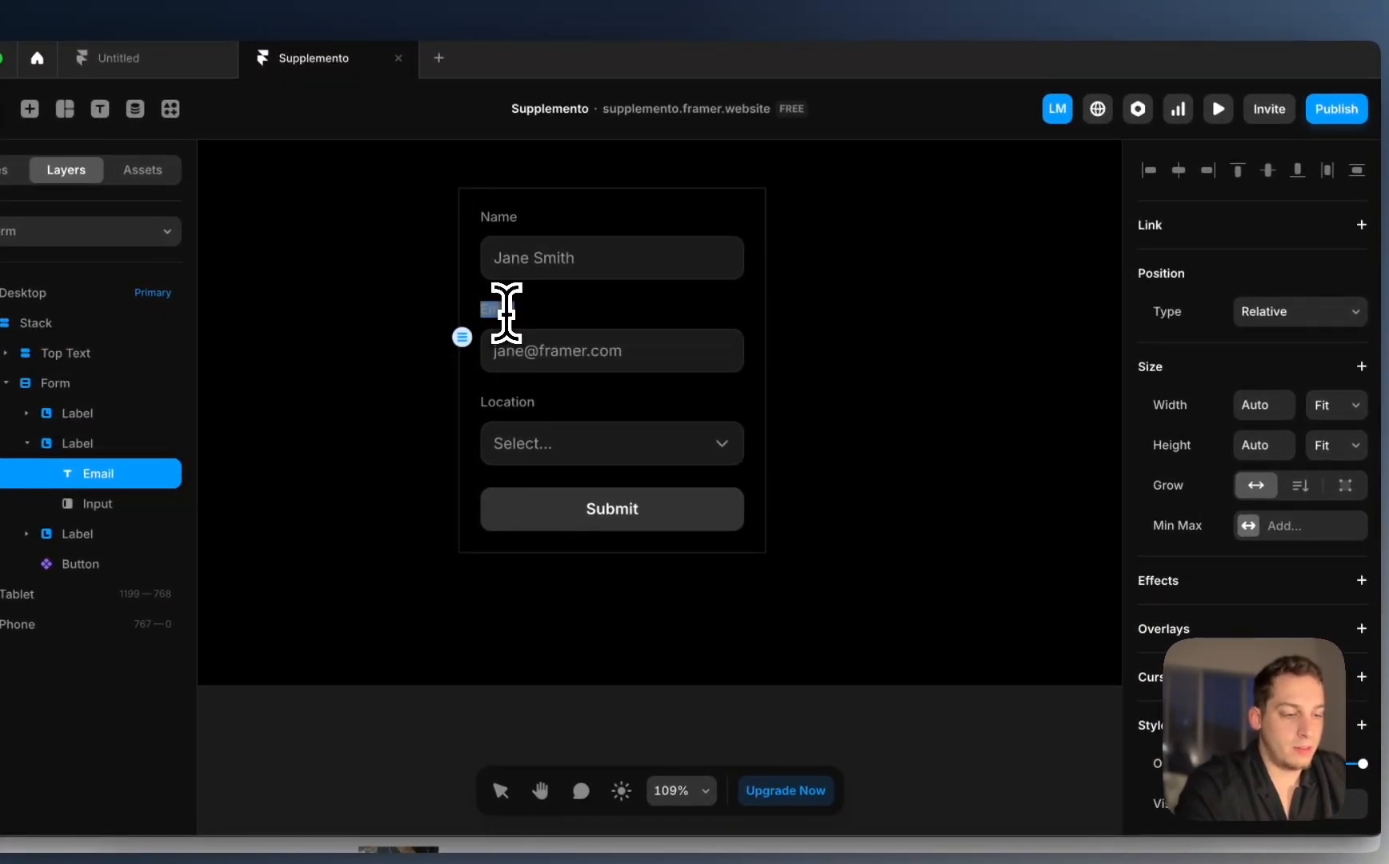
{"action": "type", "text": "Subject"}
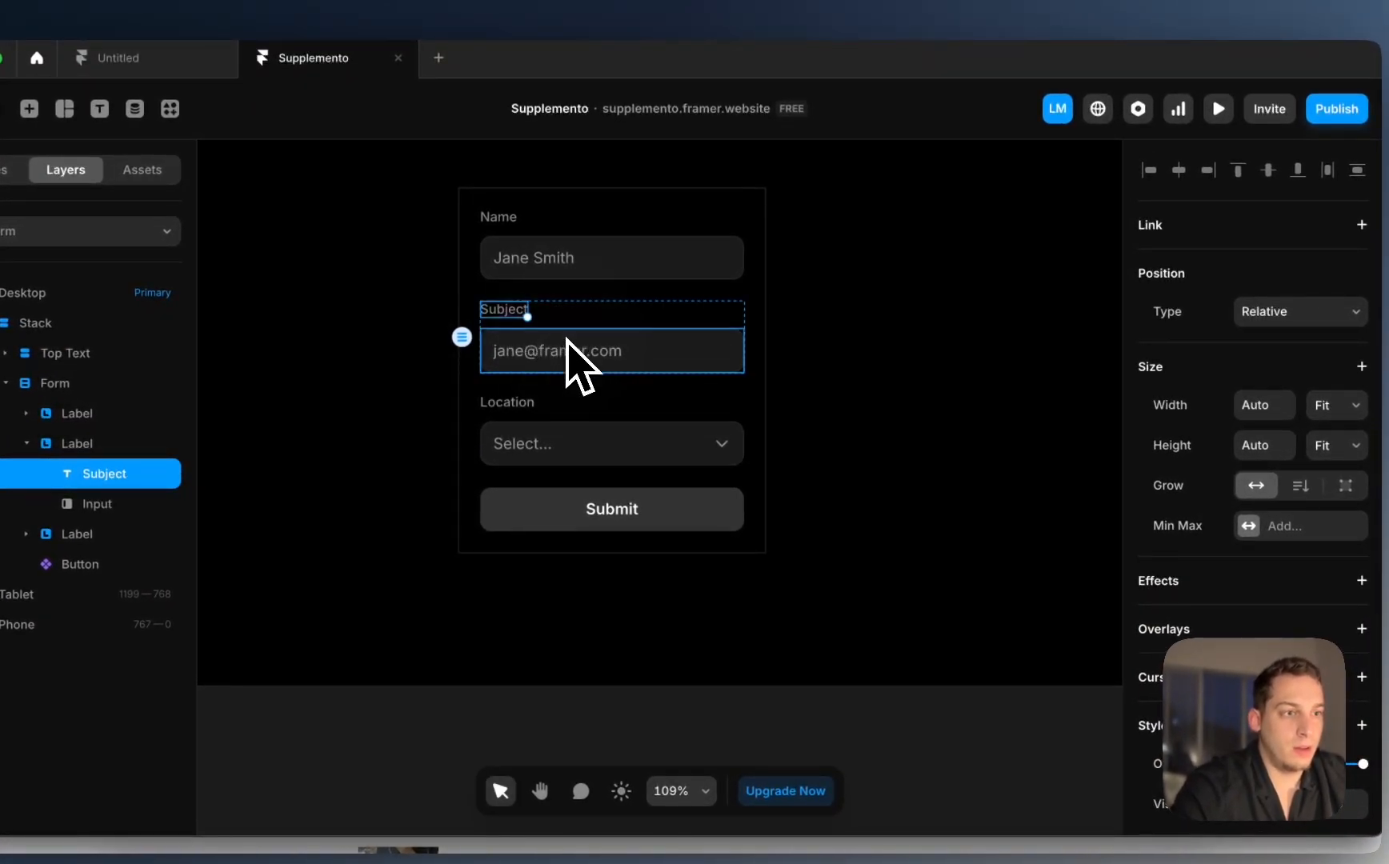
Step: Make the input a plain Text field with placeholder Review Title, labelled Title
{"action": "left_click", "coordinate": [582, 362]}
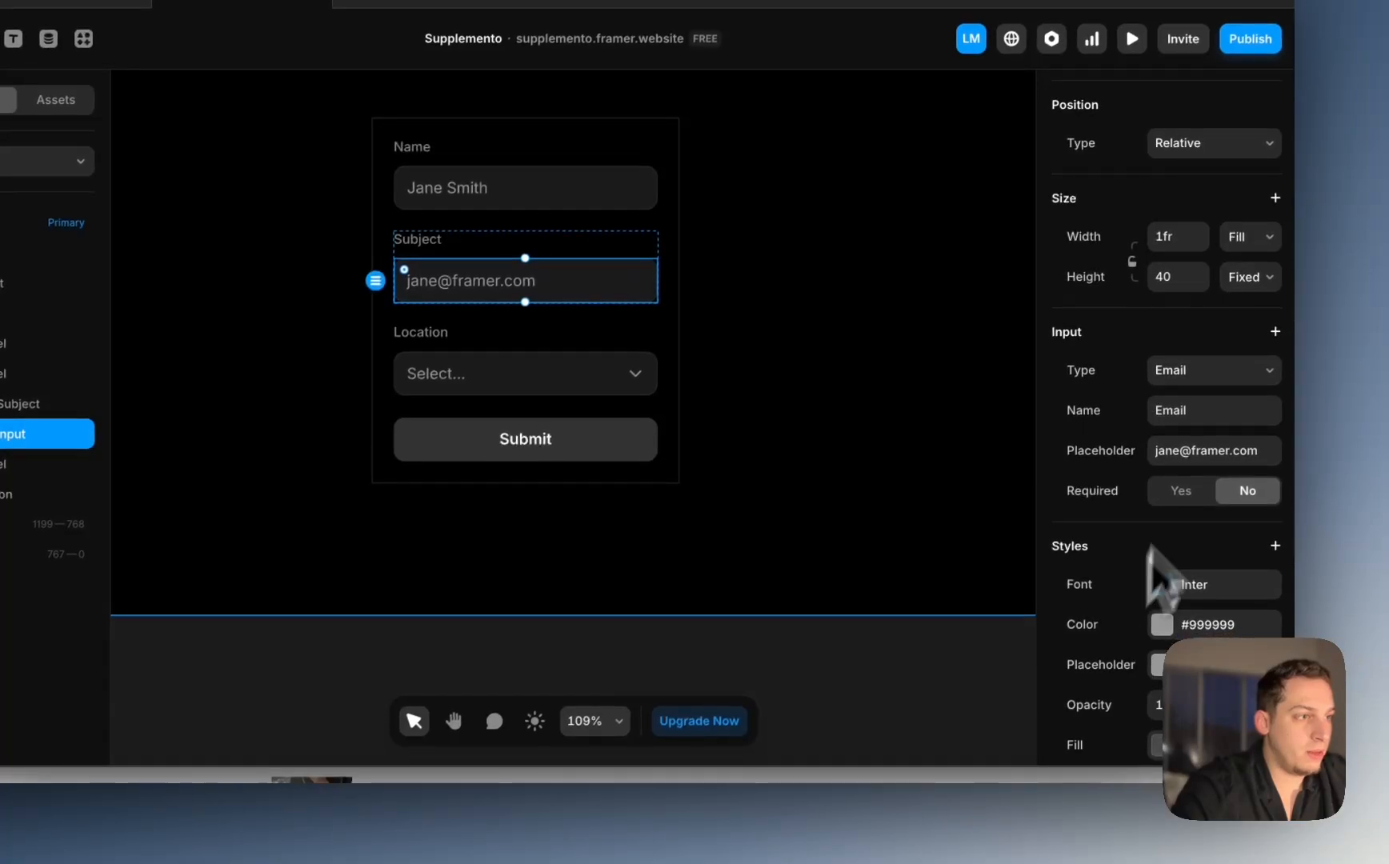
{"action": "left_click", "coordinate": [1186, 370]}
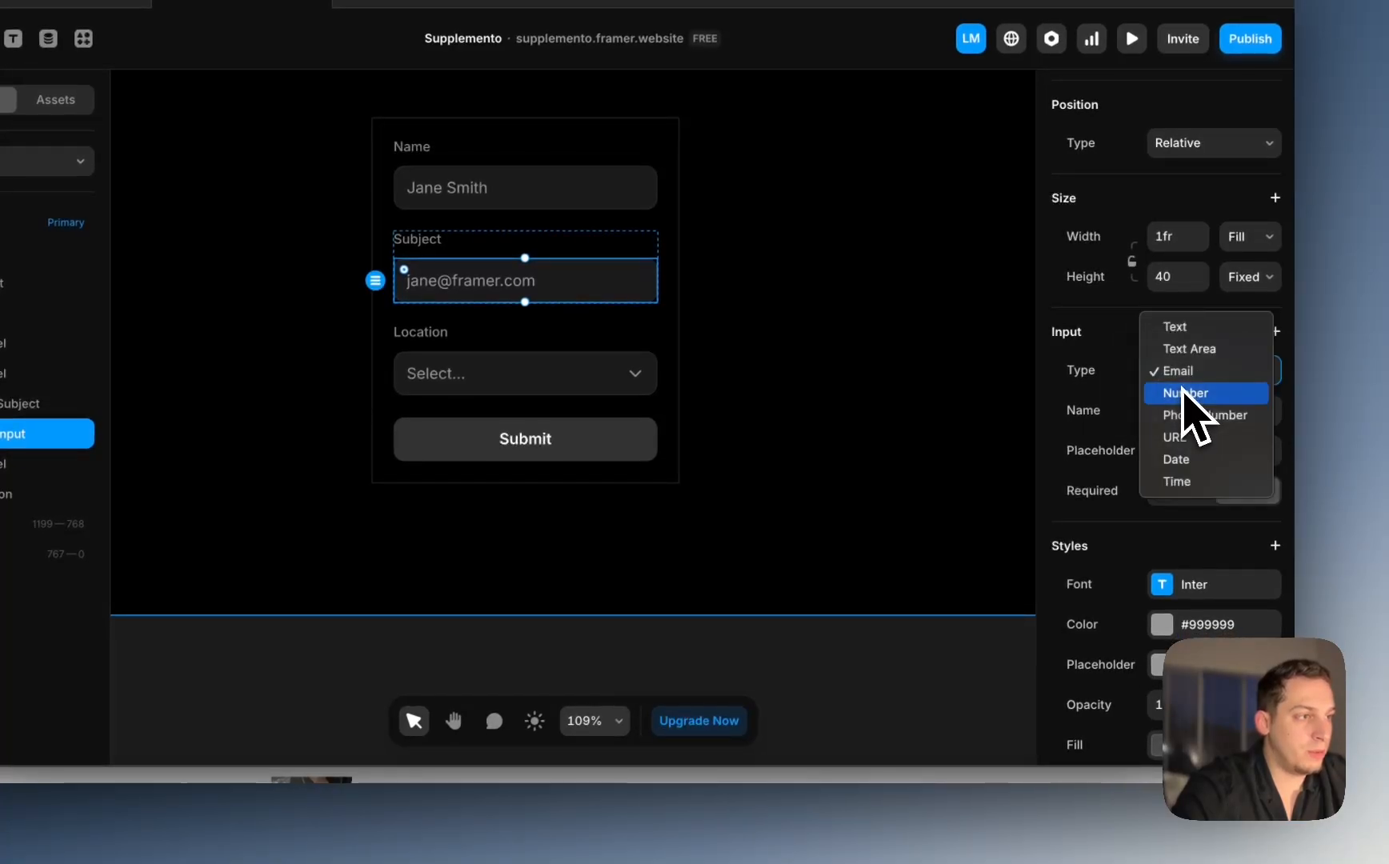
{"action": "left_click", "coordinate": [1178, 331]}
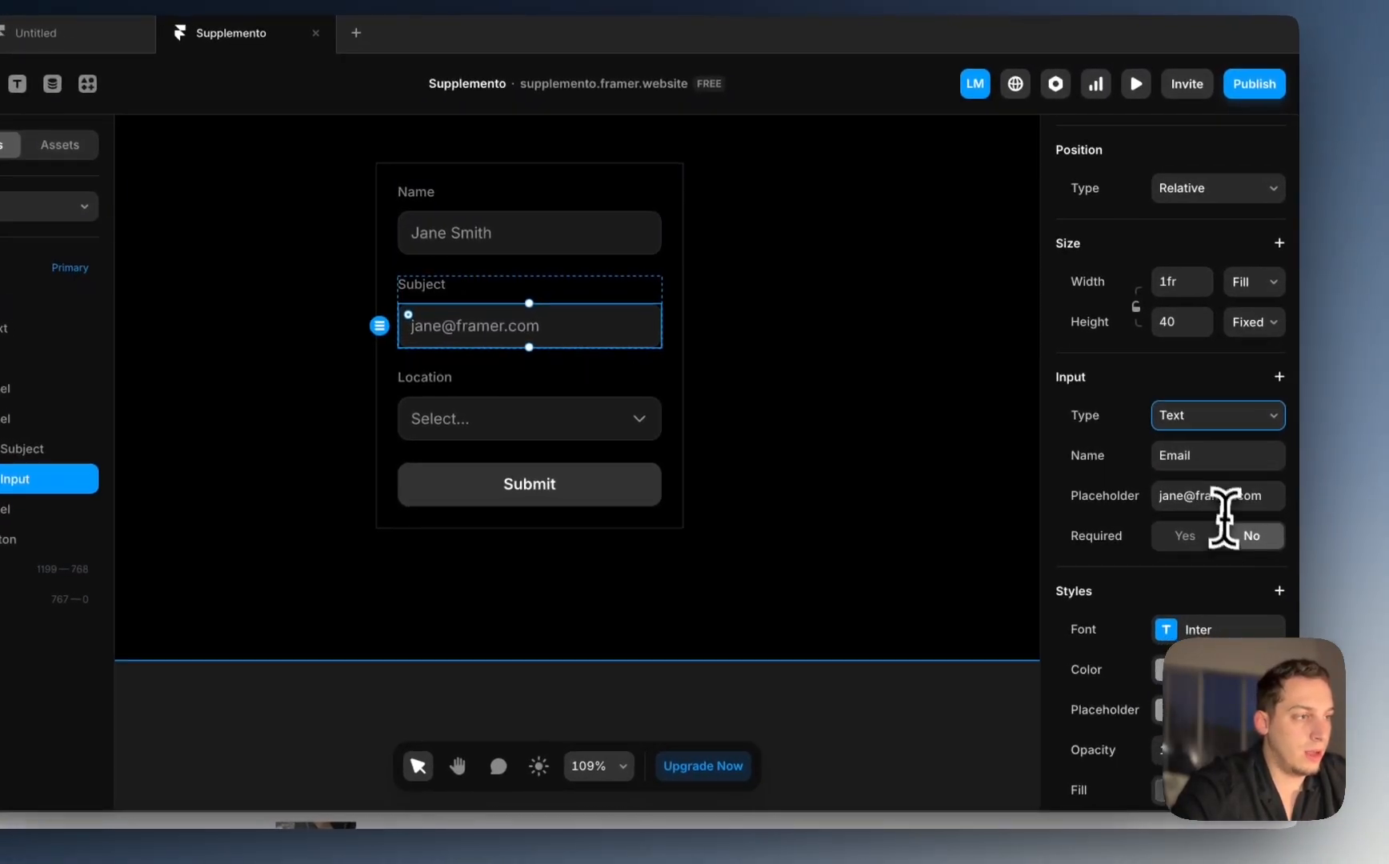
{"action": "left_click", "coordinate": [1210, 458]}
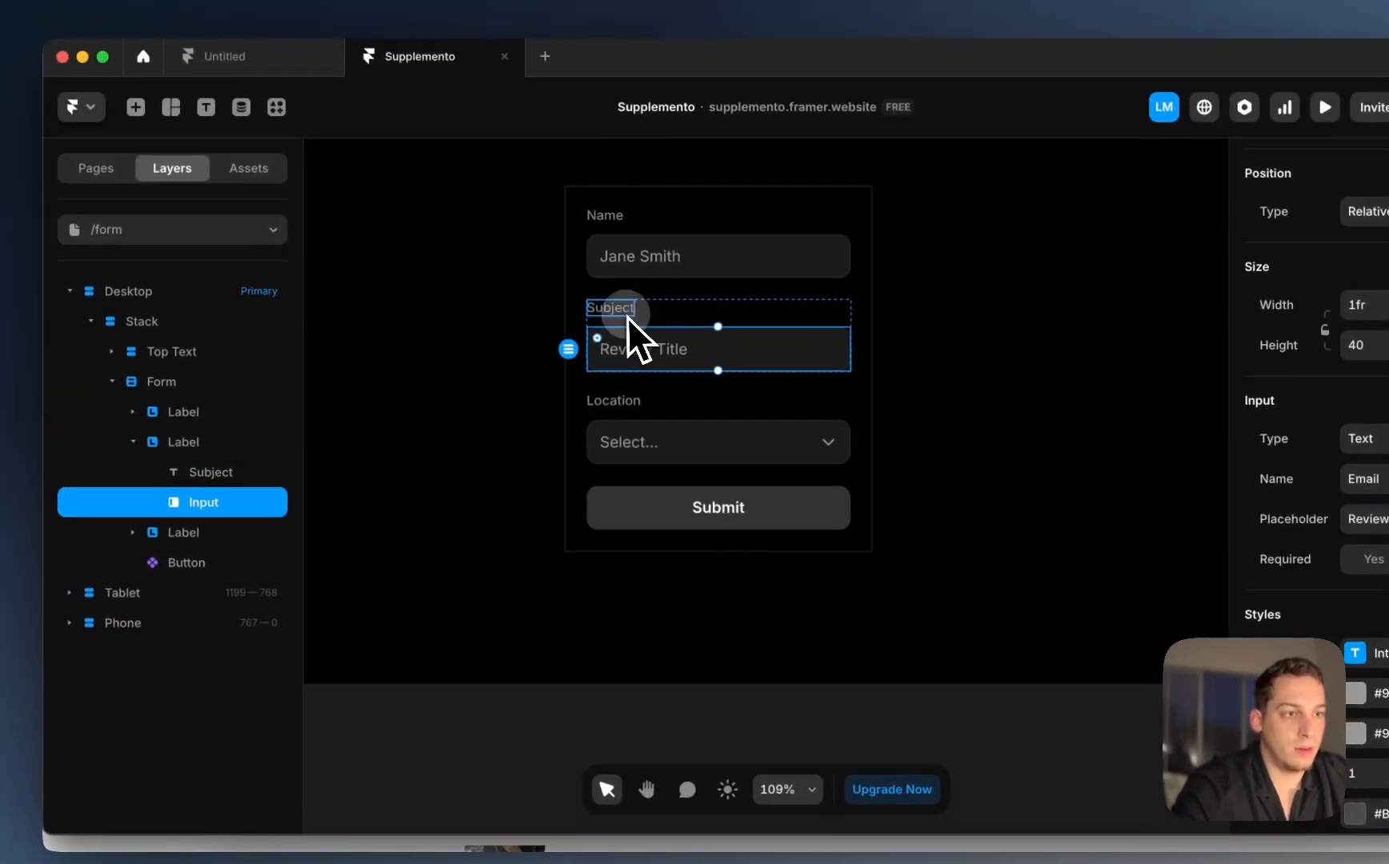
{"action": "double_click", "coordinate": [429, 287]}
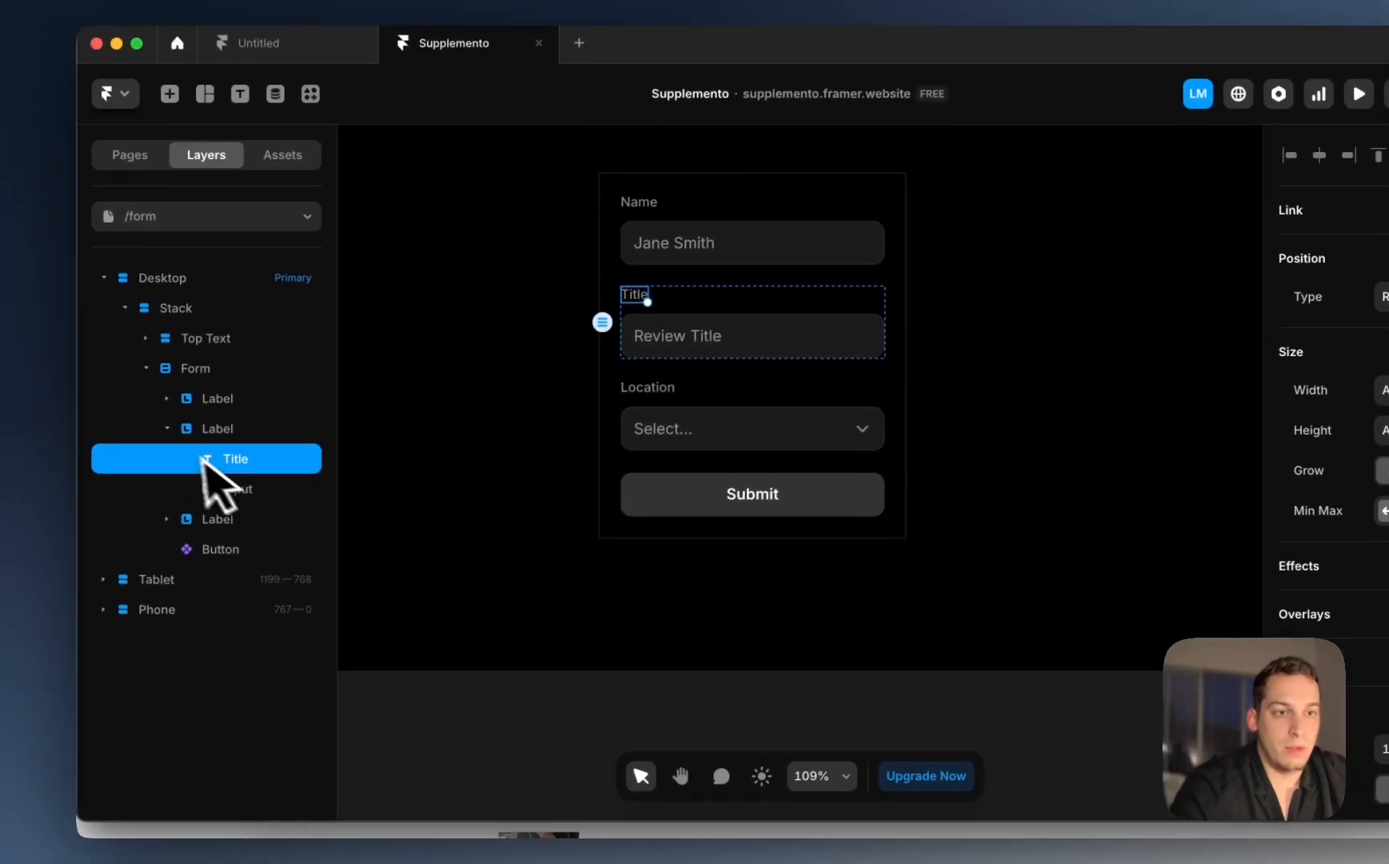
{"action": "left_click", "coordinate": [140, 442]}
Step: Duplicate the Title field and make the copy's input a Text Area
{"action": "left_click", "coordinate": [190, 442]}
{"action": "key", "text": "super+d"}
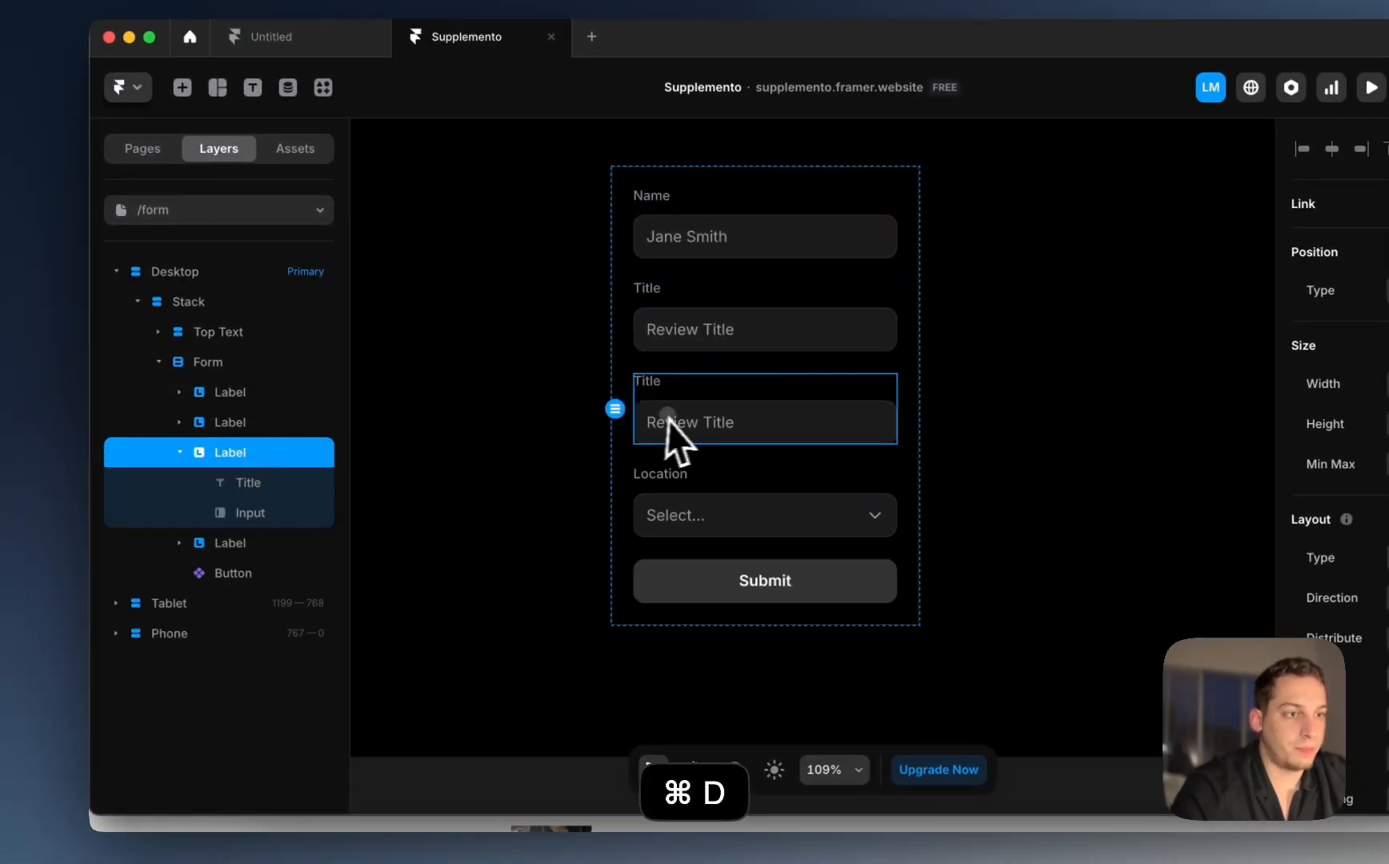
{"action": "left_click", "coordinate": [745, 424]}
{"action": "left_click", "coordinate": [1232, 462]}
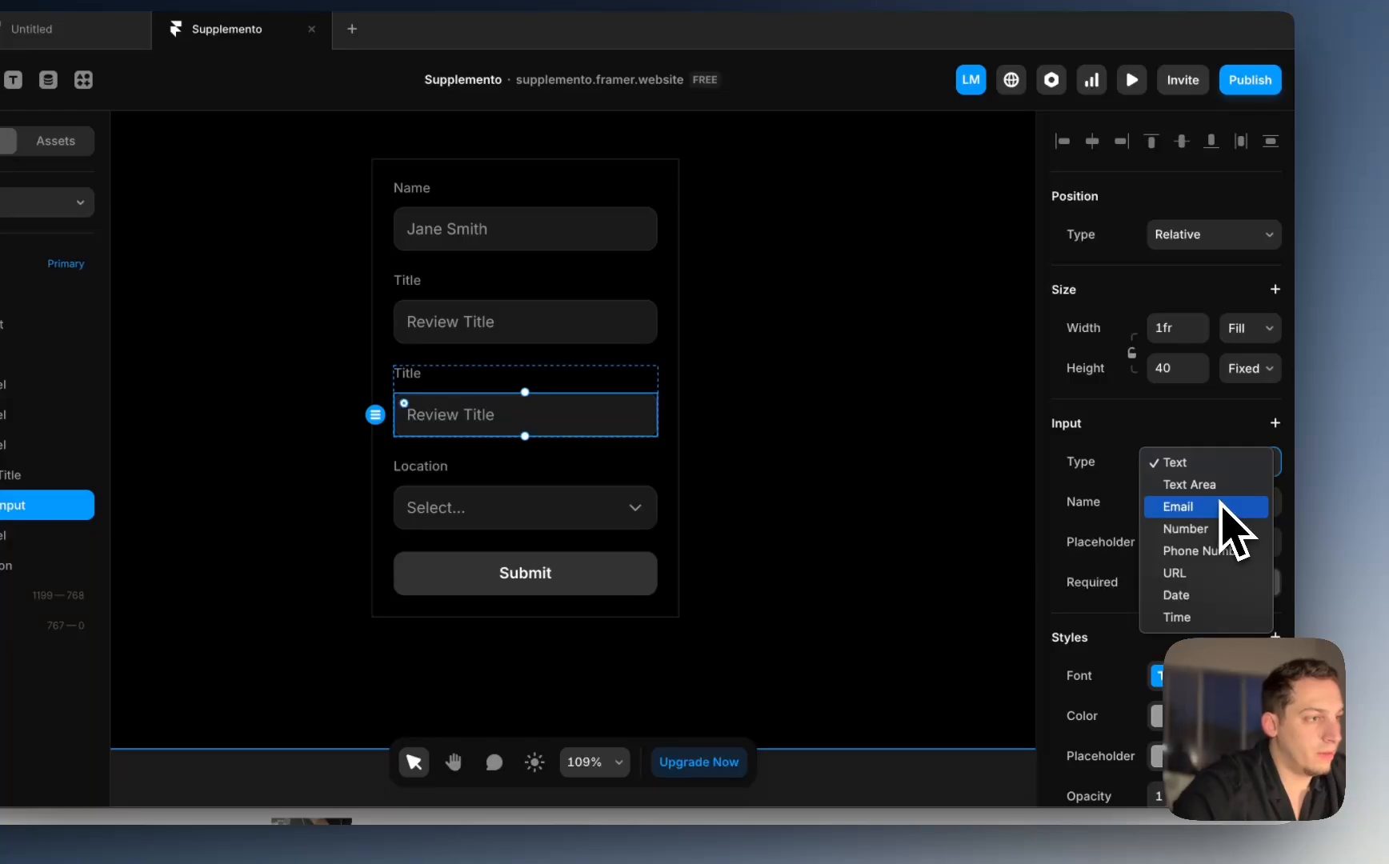
{"action": "left_click", "coordinate": [1219, 485]}
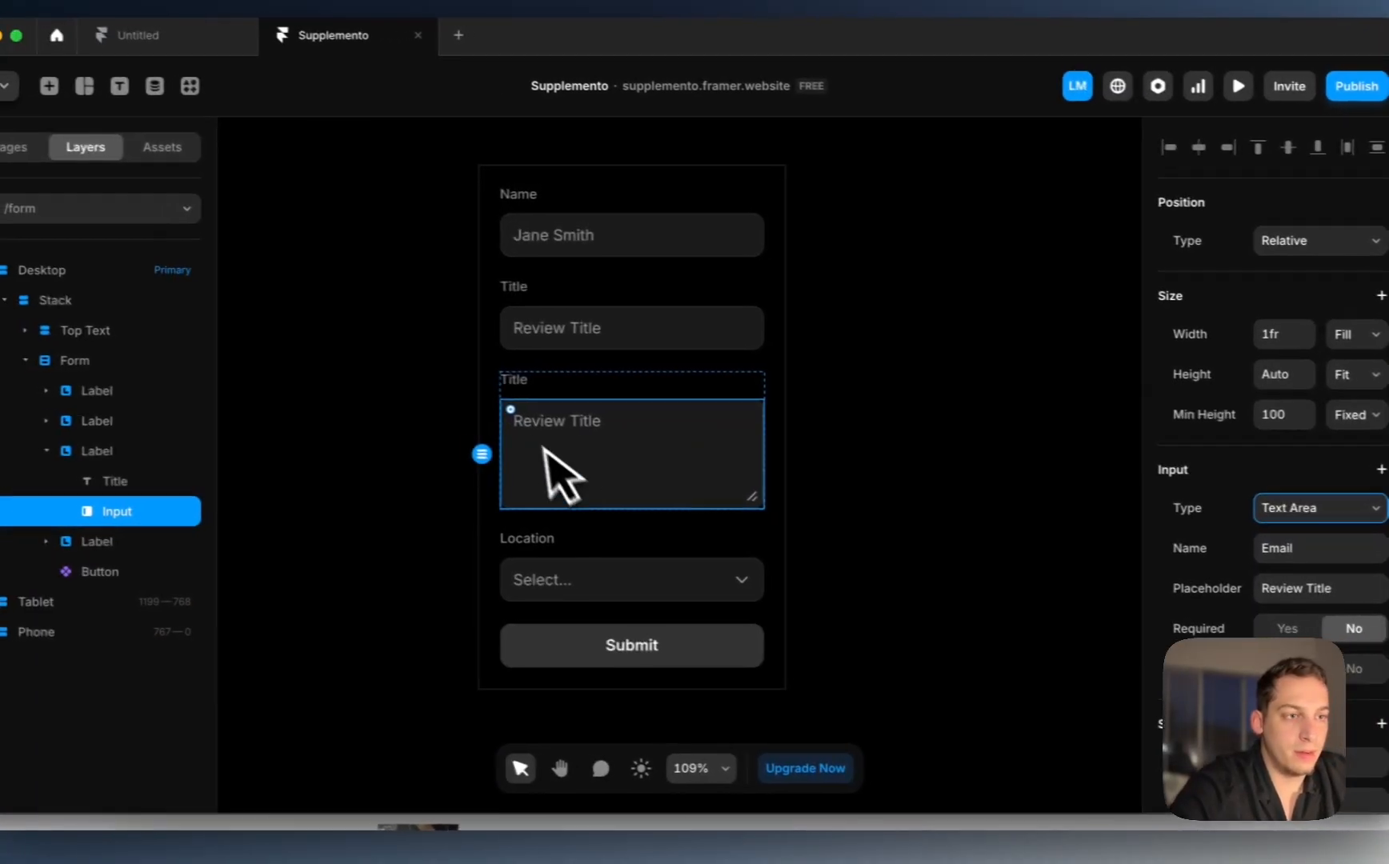
Step: Label the copied field Description with the placeholder Review Description
{"action": "left_click", "coordinate": [411, 374]}
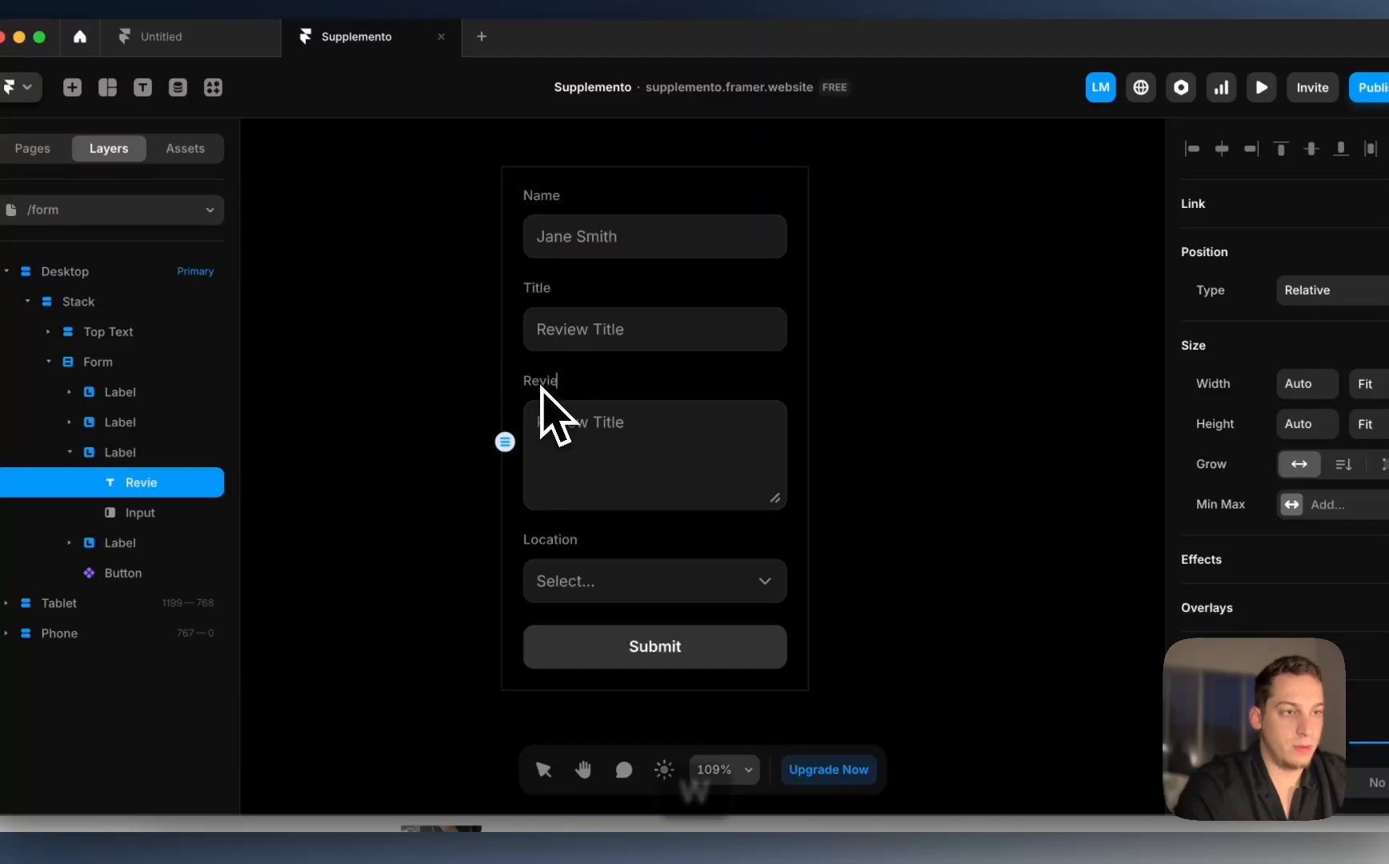
{"action": "key", "text": "BackSpace"}
{"action": "key", "text": "BackSpace"}
{"action": "key", "text": "BackSpace"}
{"action": "key", "text": "BackSpace"}
{"action": "key", "text": "BackSpace"}
{"action": "key", "text": "BackSpace"}
{"action": "type", "text": "D"}
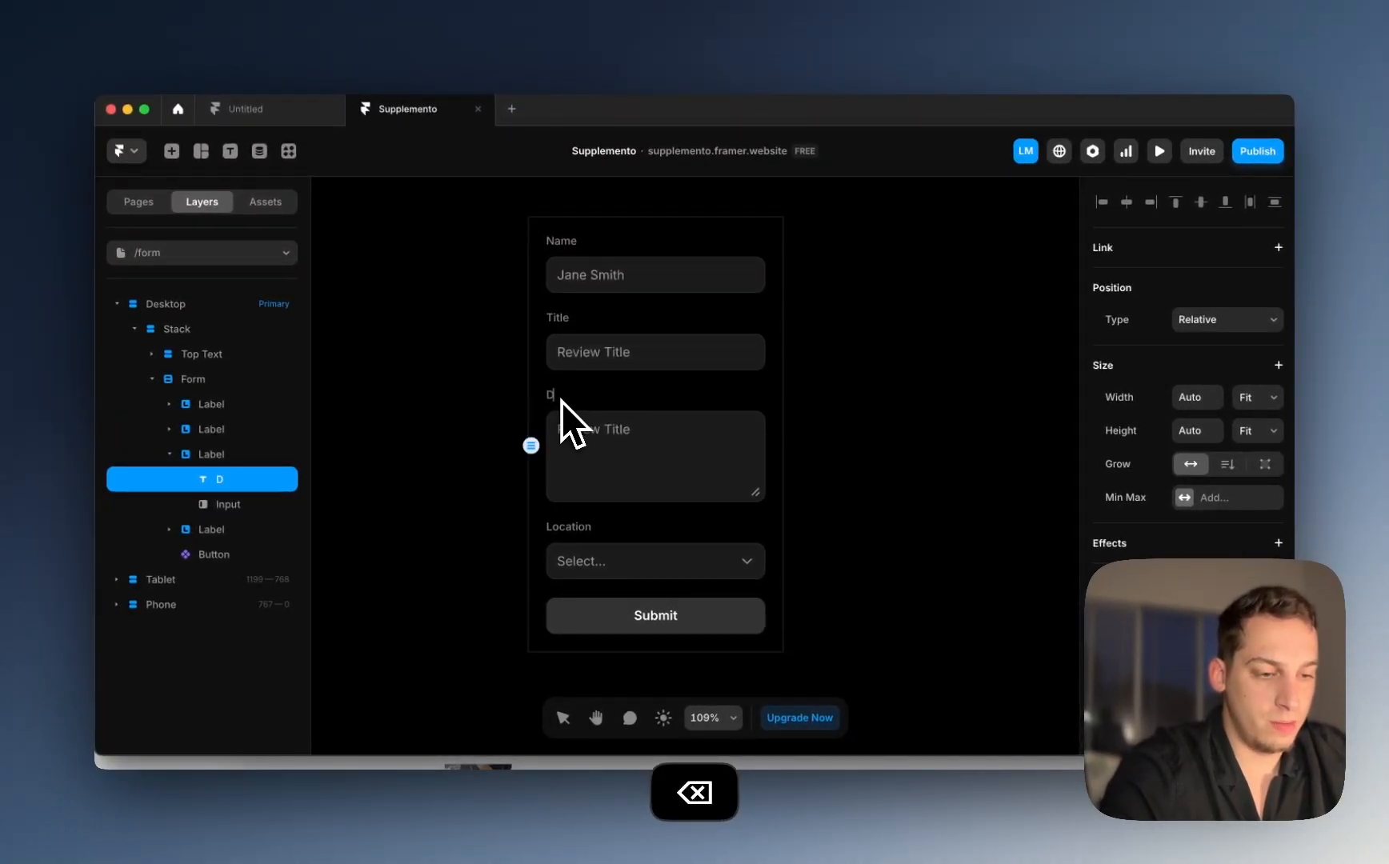
{"action": "type", "text": "escription"}
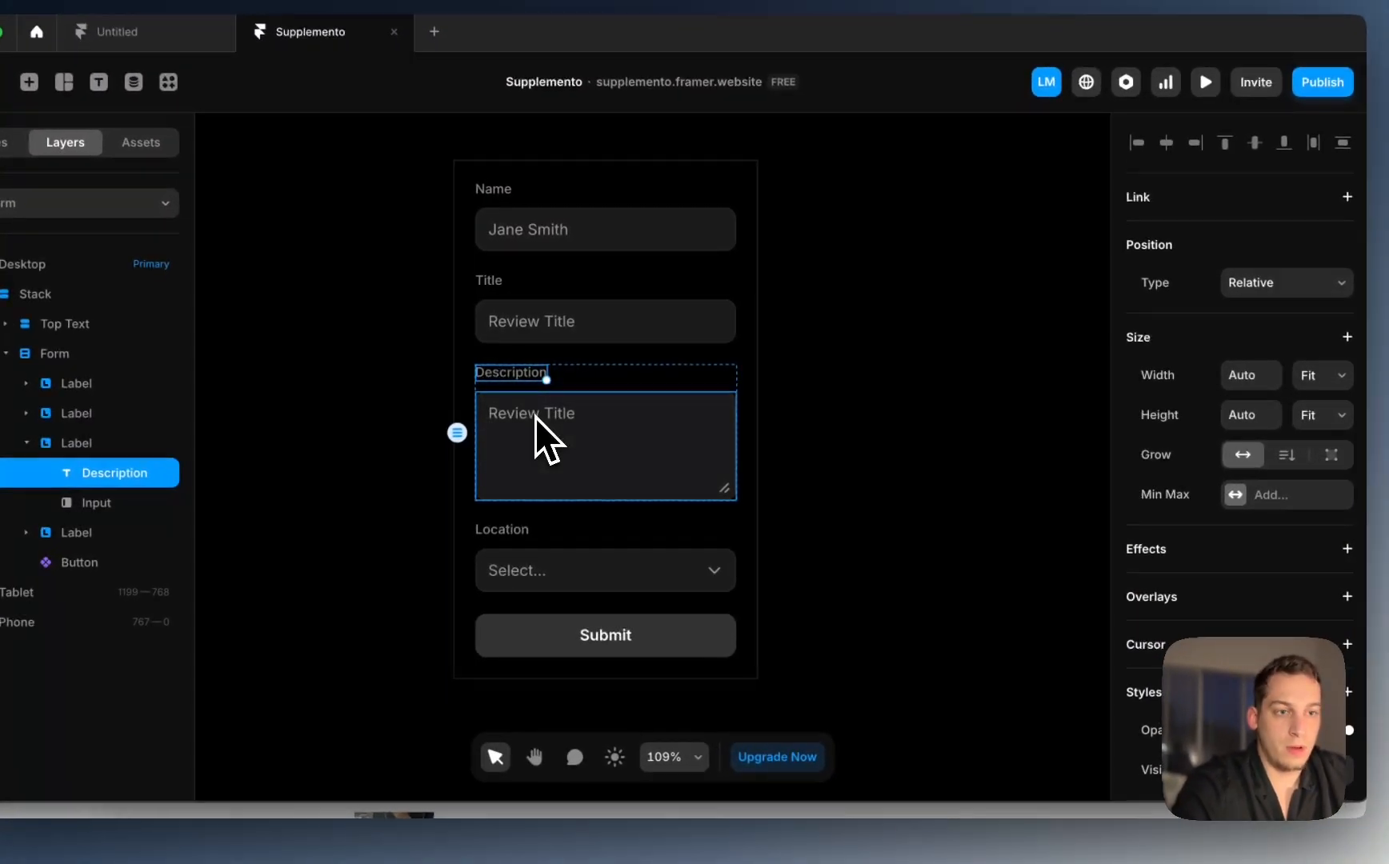
{"action": "left_click", "coordinate": [598, 448]}
{"action": "left_click", "coordinate": [1283, 576]}
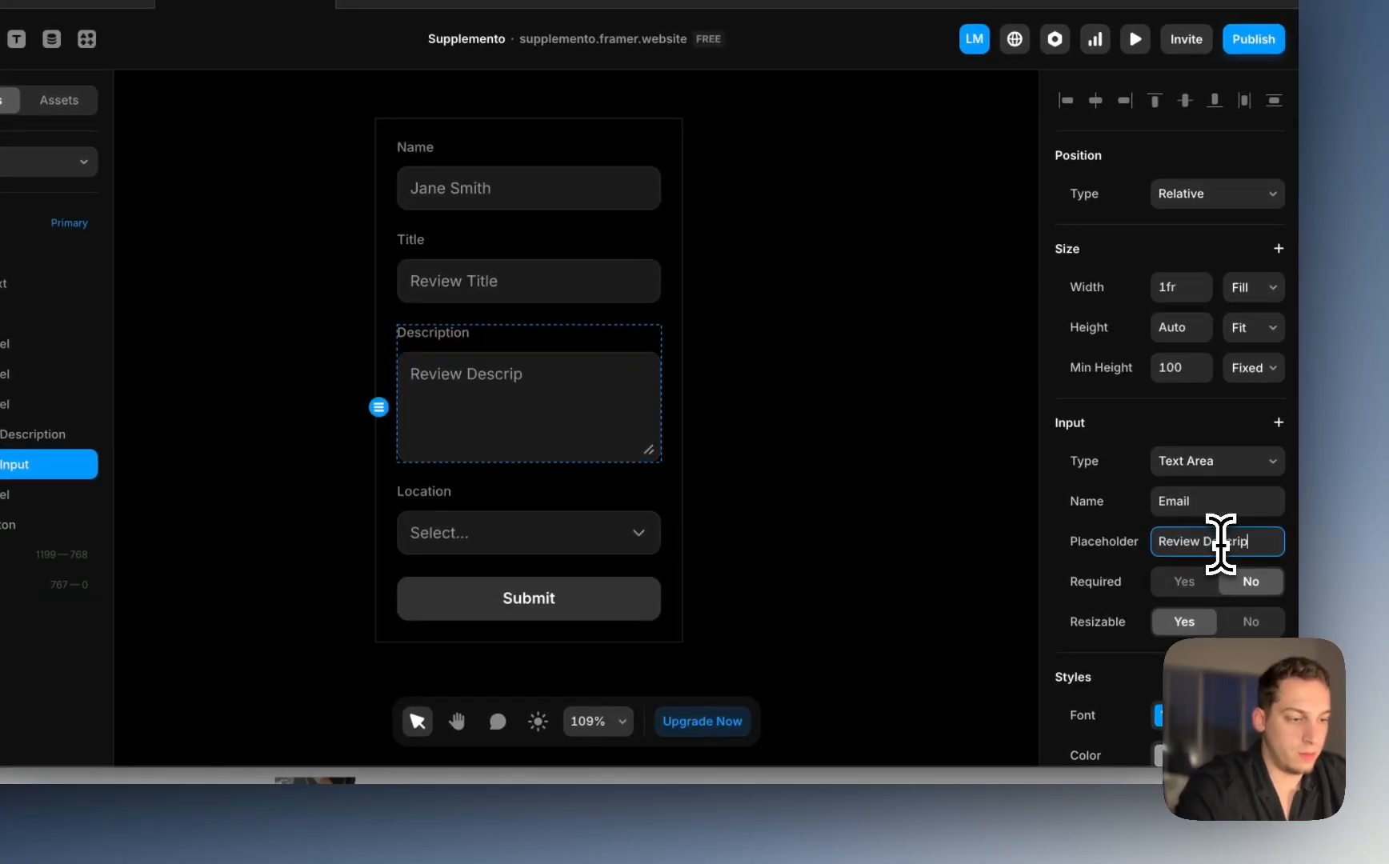
{"action": "left_click", "coordinate": [866, 534]}
Step: Relabel the Location dropdown field as Rating
{"action": "scroll", "coordinate": [864, 533], "scroll_direction": "down", "scroll_amount": 2}
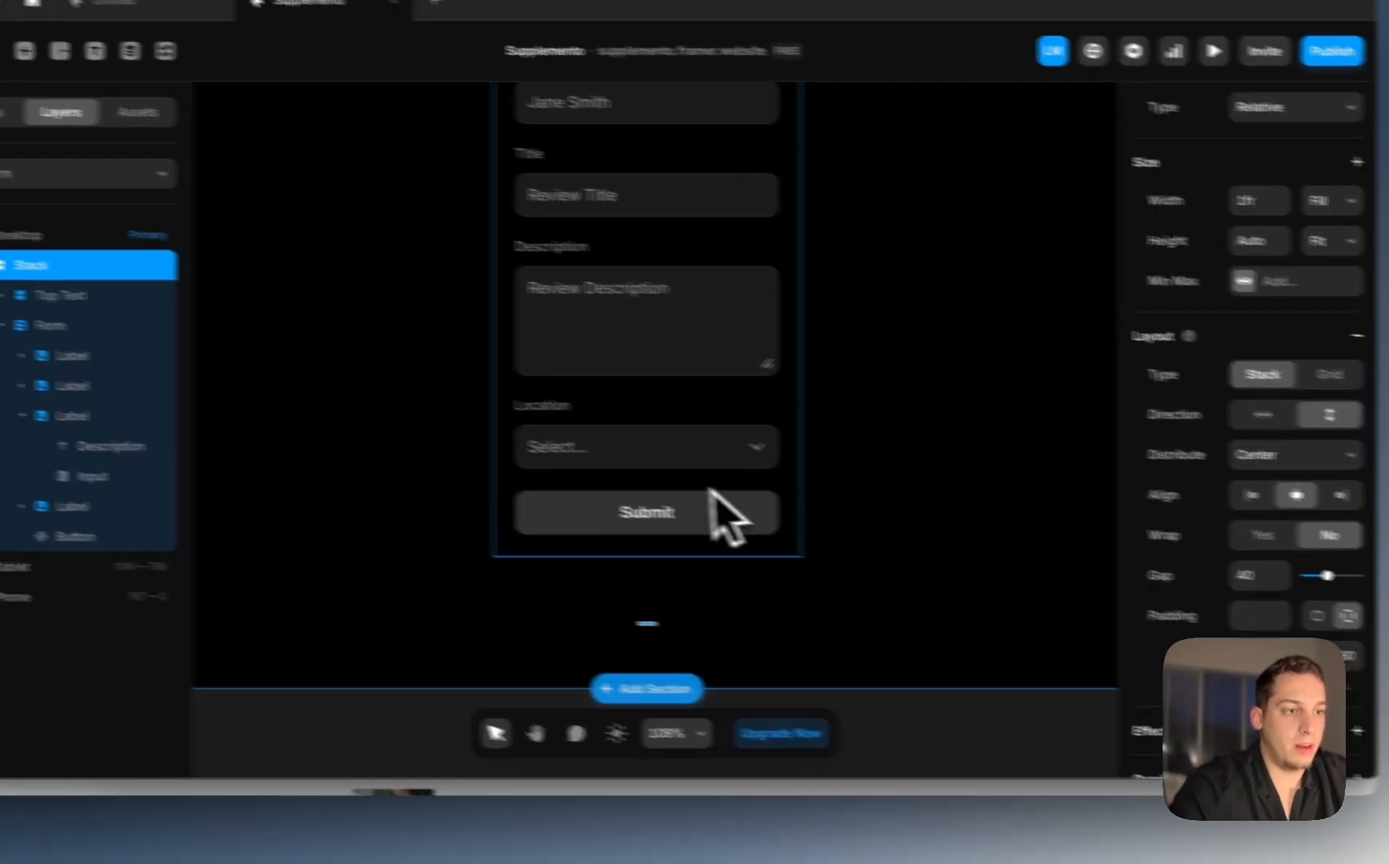
{"action": "left_click", "coordinate": [579, 448]}
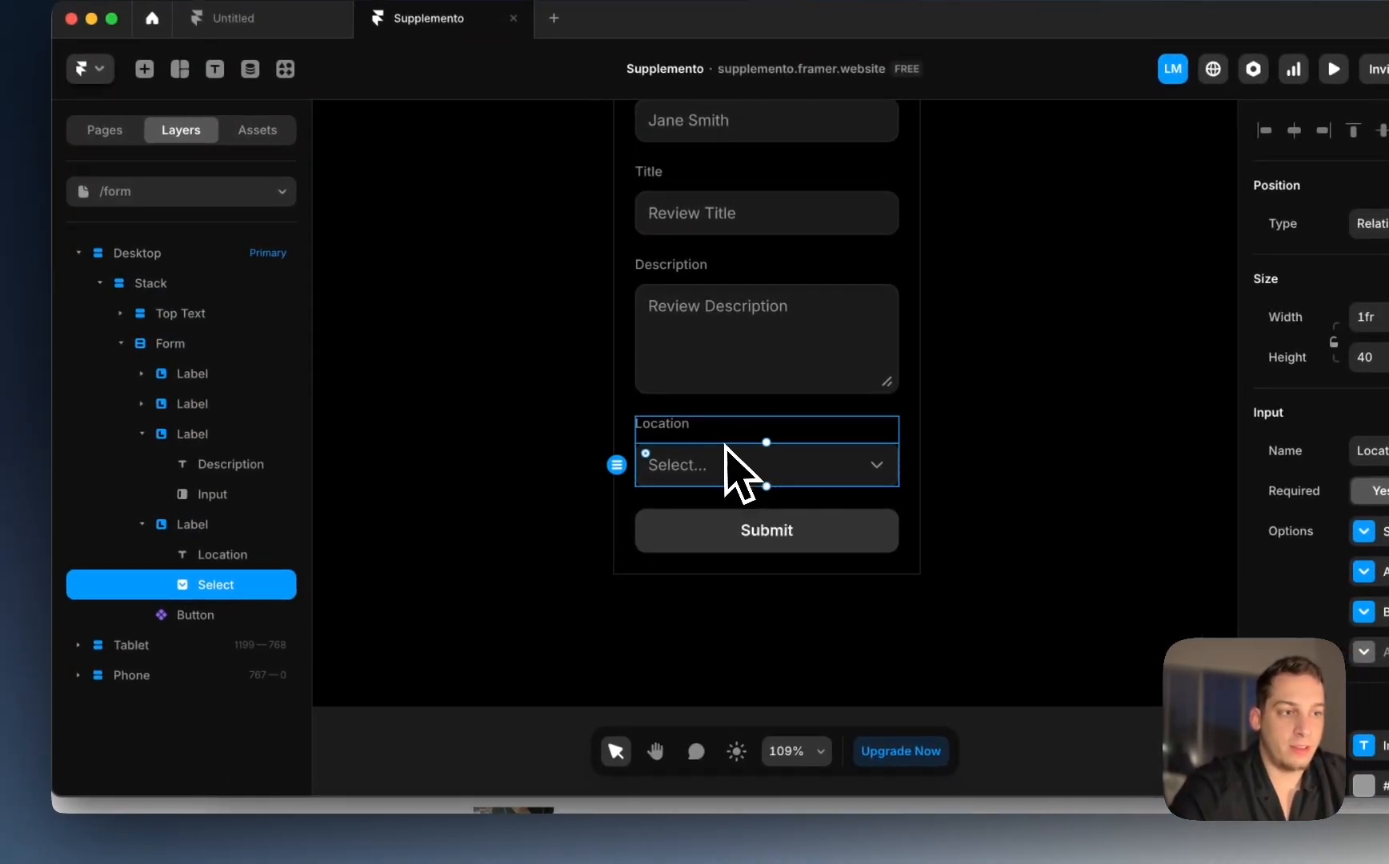
{"action": "key", "text": "Escape"}
{"action": "left_click", "coordinate": [678, 428]}
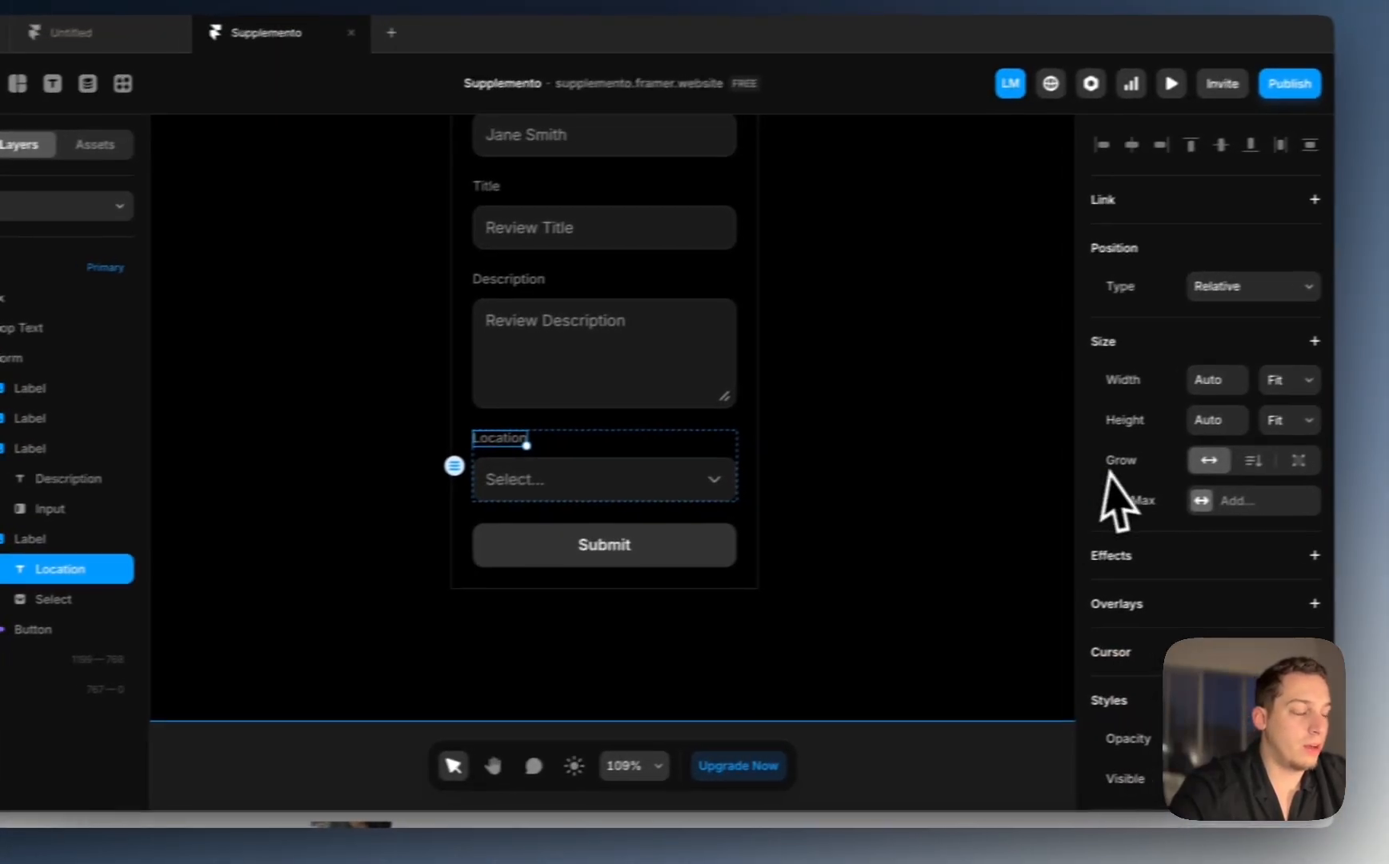
{"action": "scroll", "coordinate": [1106, 504], "scroll_direction": "down", "scroll_amount": 8}
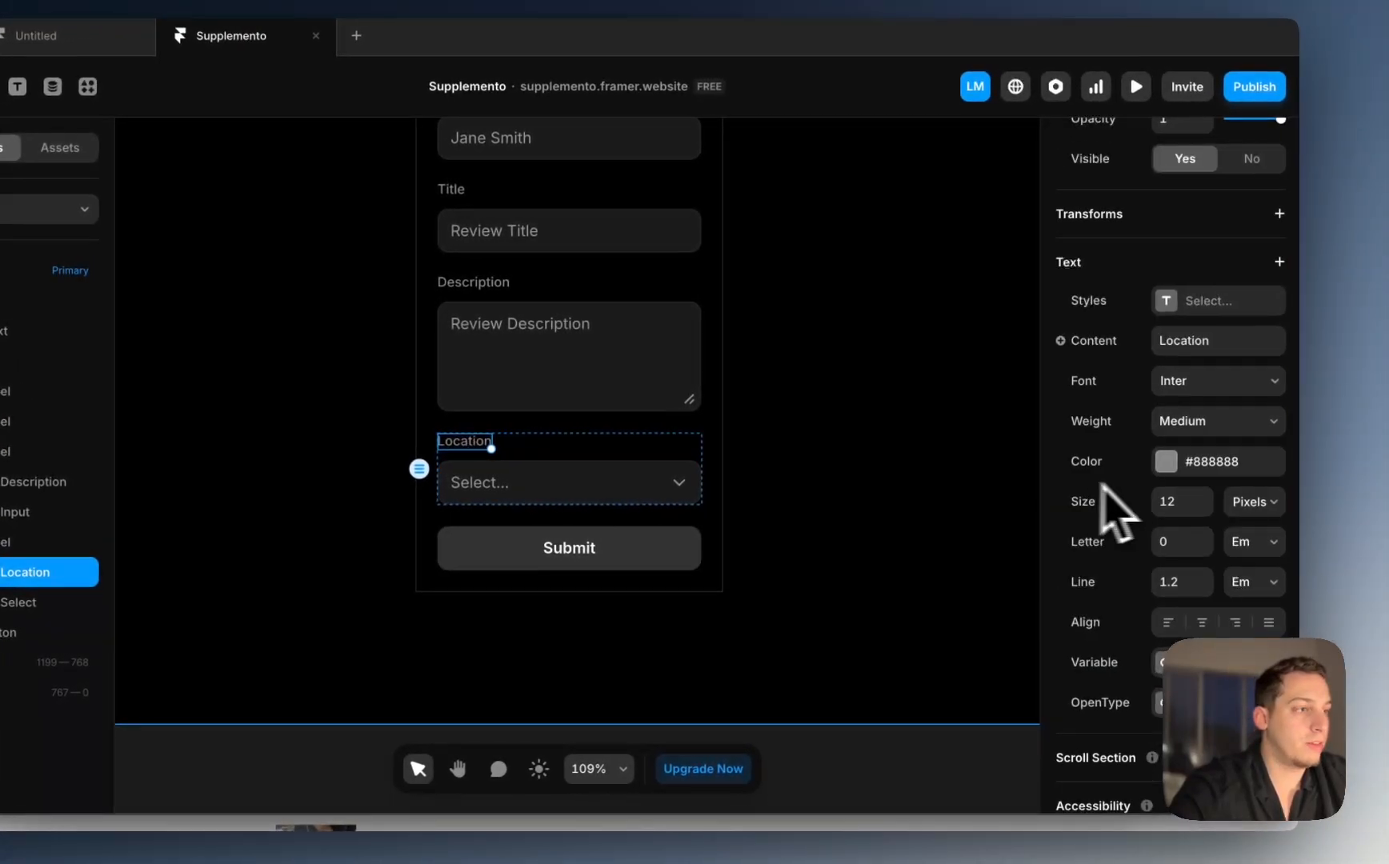
{"action": "left_click", "coordinate": [1162, 348]}
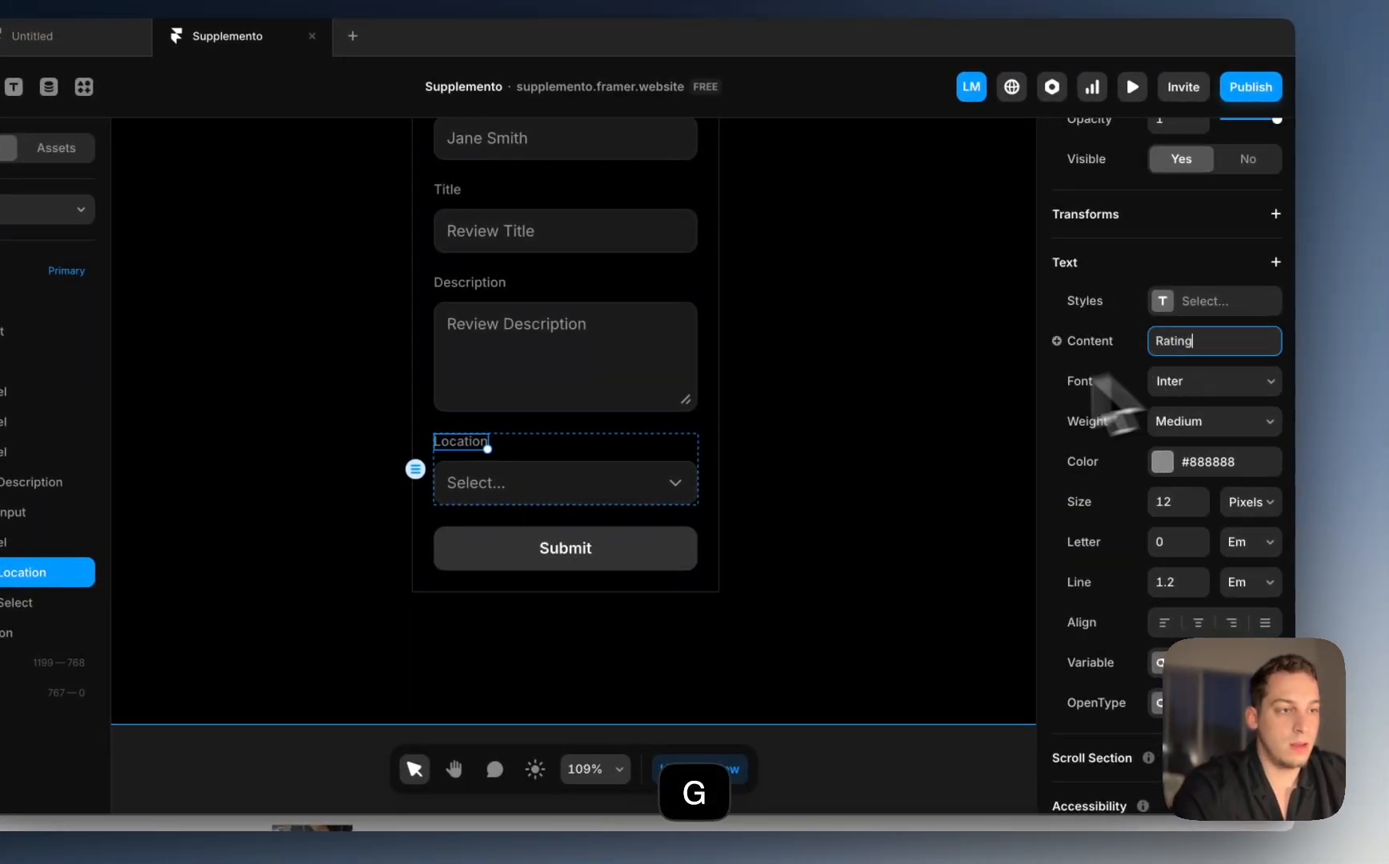
{"action": "left_click", "coordinate": [656, 479]}
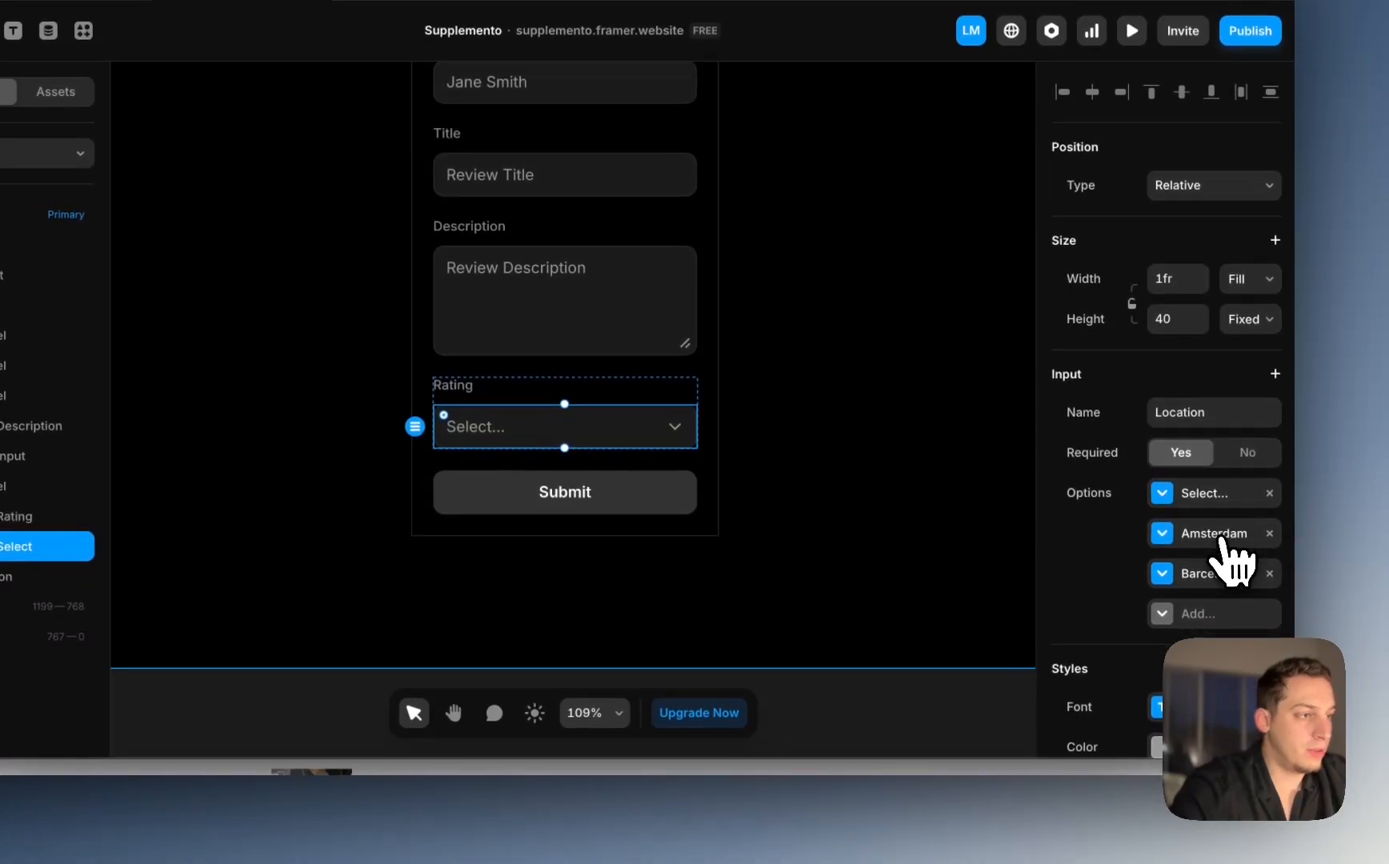
Step: Set the Rating dropdown's options to 1, 2, 3 and onward, then switch to Chrome
{"action": "left_click", "coordinate": [1221, 535]}
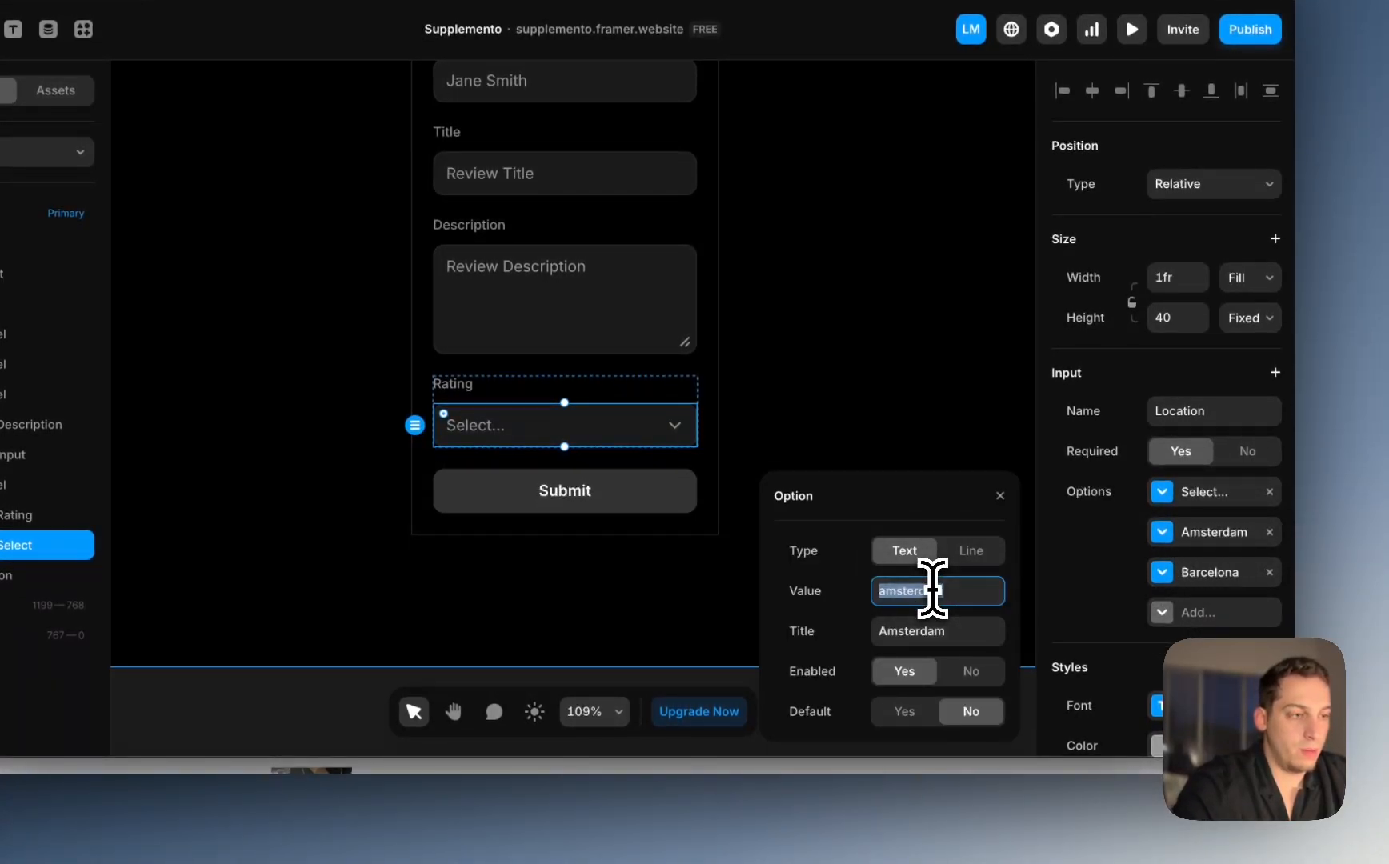
{"action": "type", "text": "1"}
{"action": "left_click", "coordinate": [914, 631]}
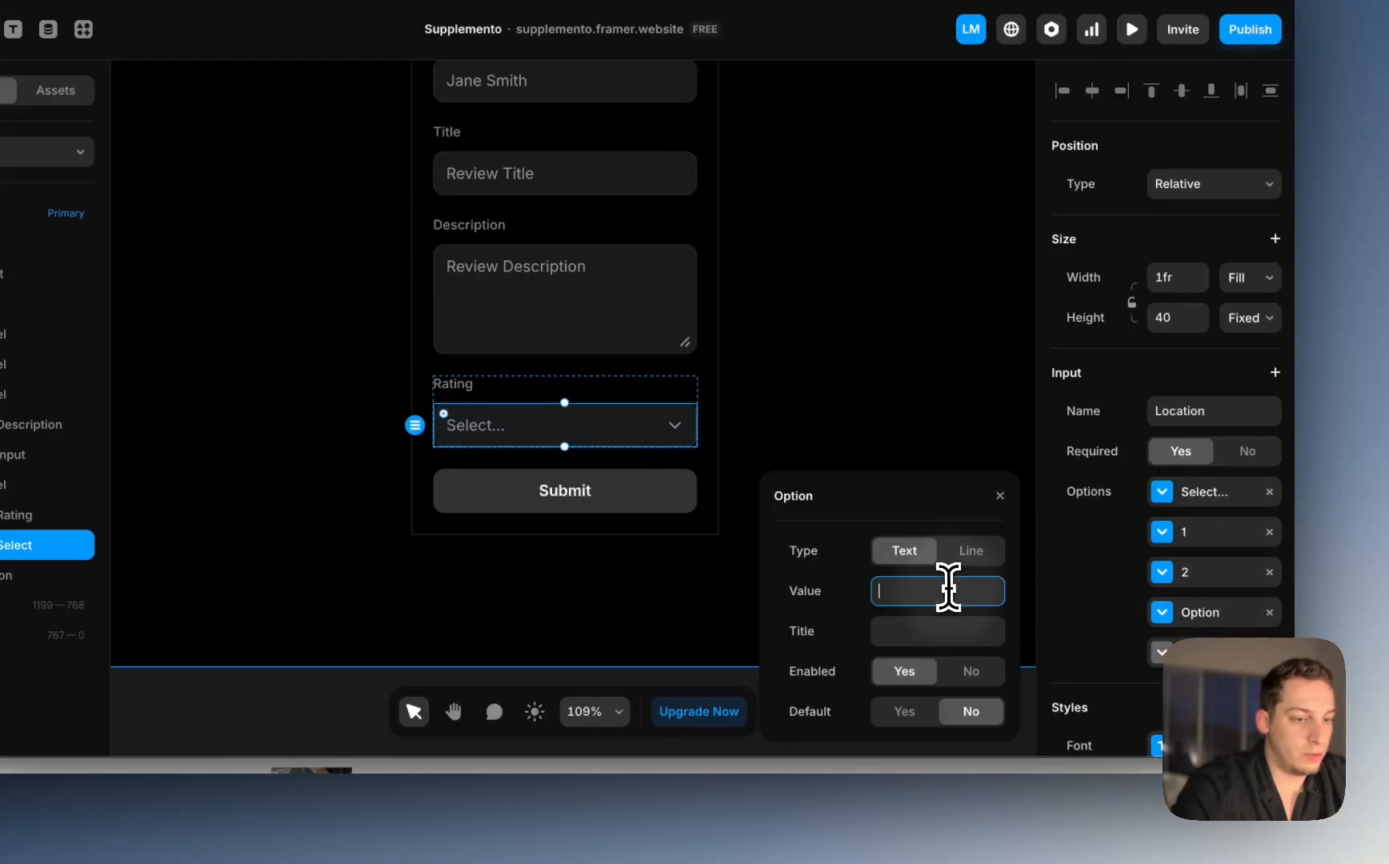
{"action": "type", "text": "3"}
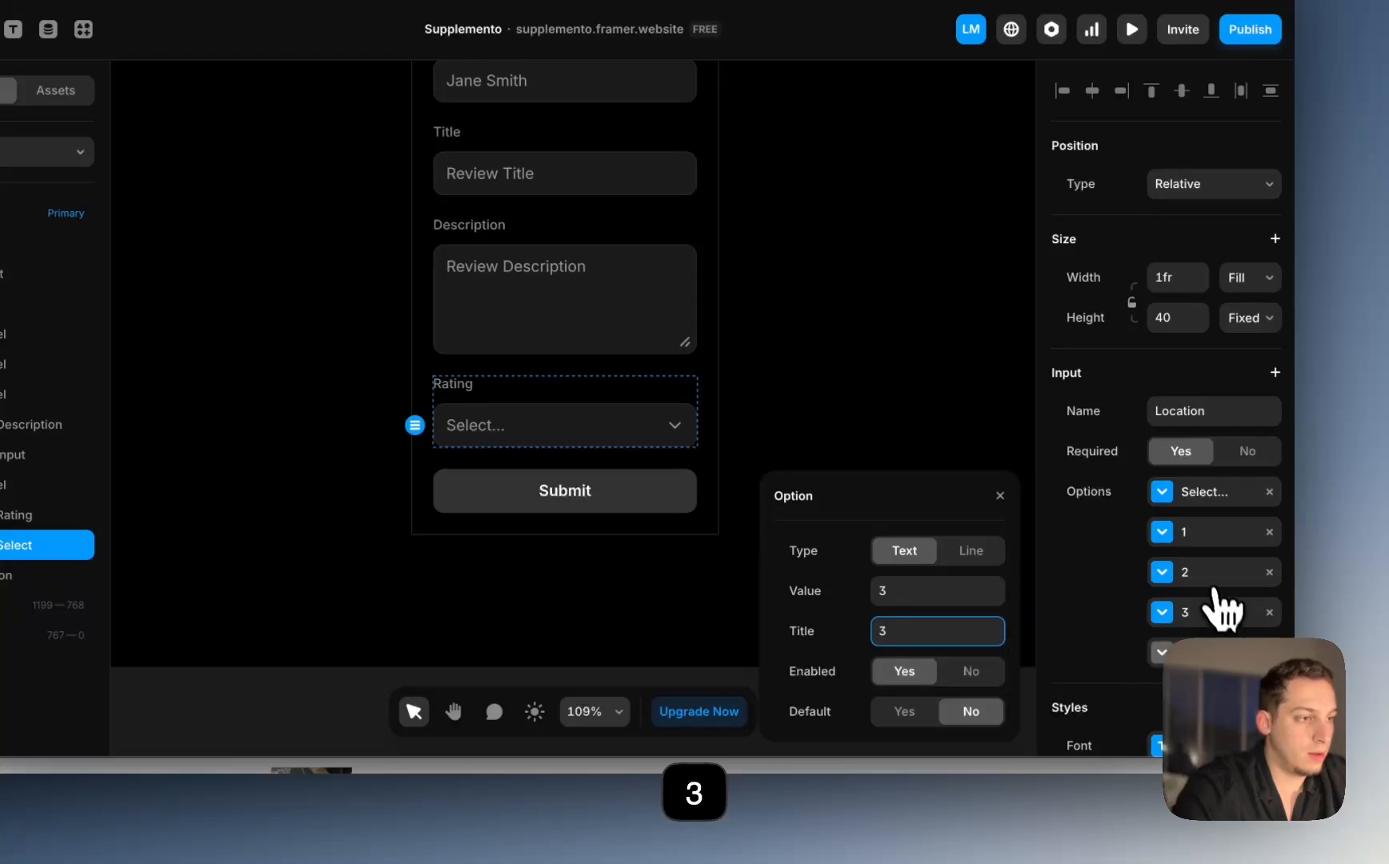
{"action": "left_click", "coordinate": [1206, 565]}
{"action": "left_click", "coordinate": [1206, 536]}
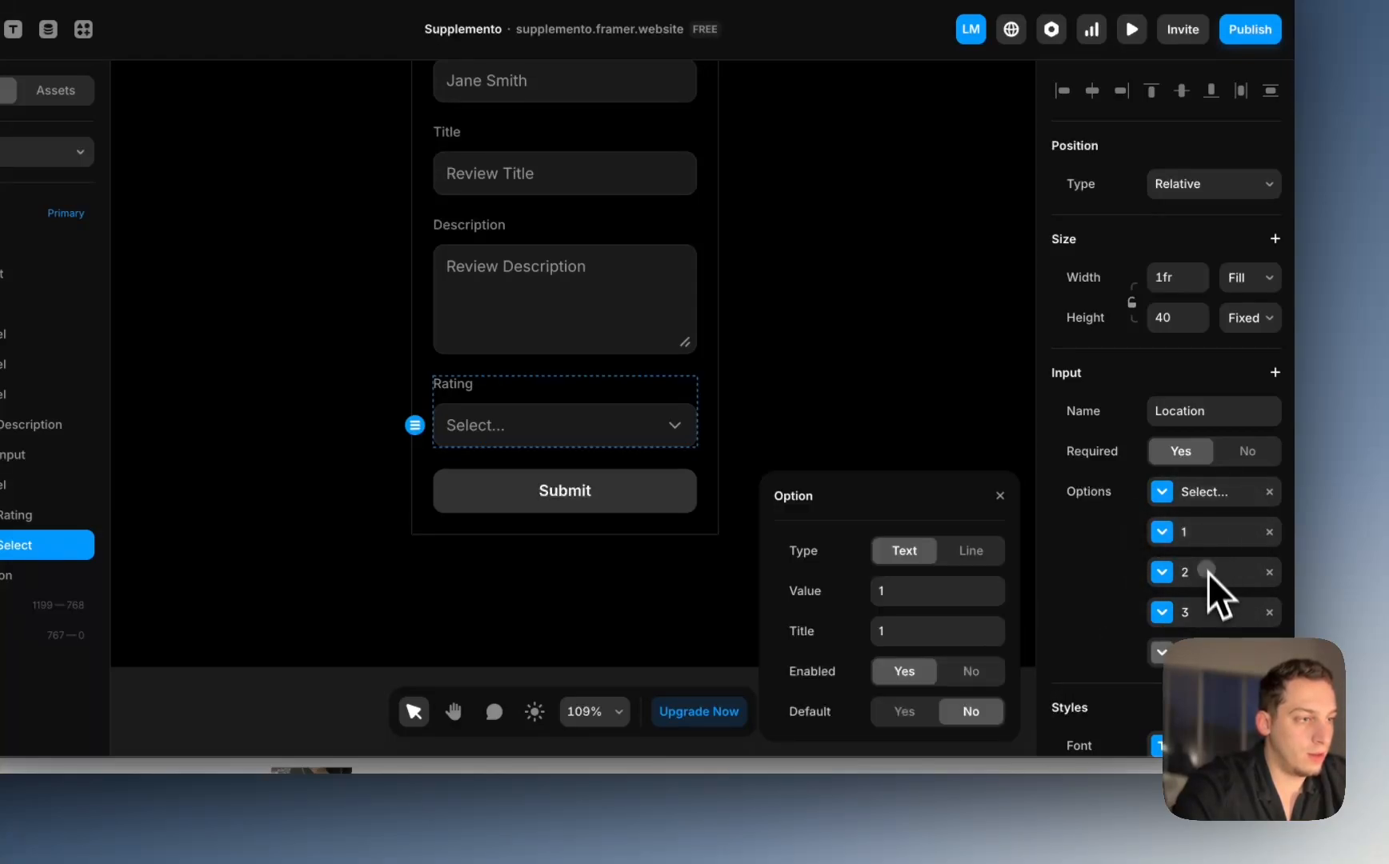
{"action": "left_click", "coordinate": [1211, 578]}
{"action": "left_click", "coordinate": [1214, 580]}
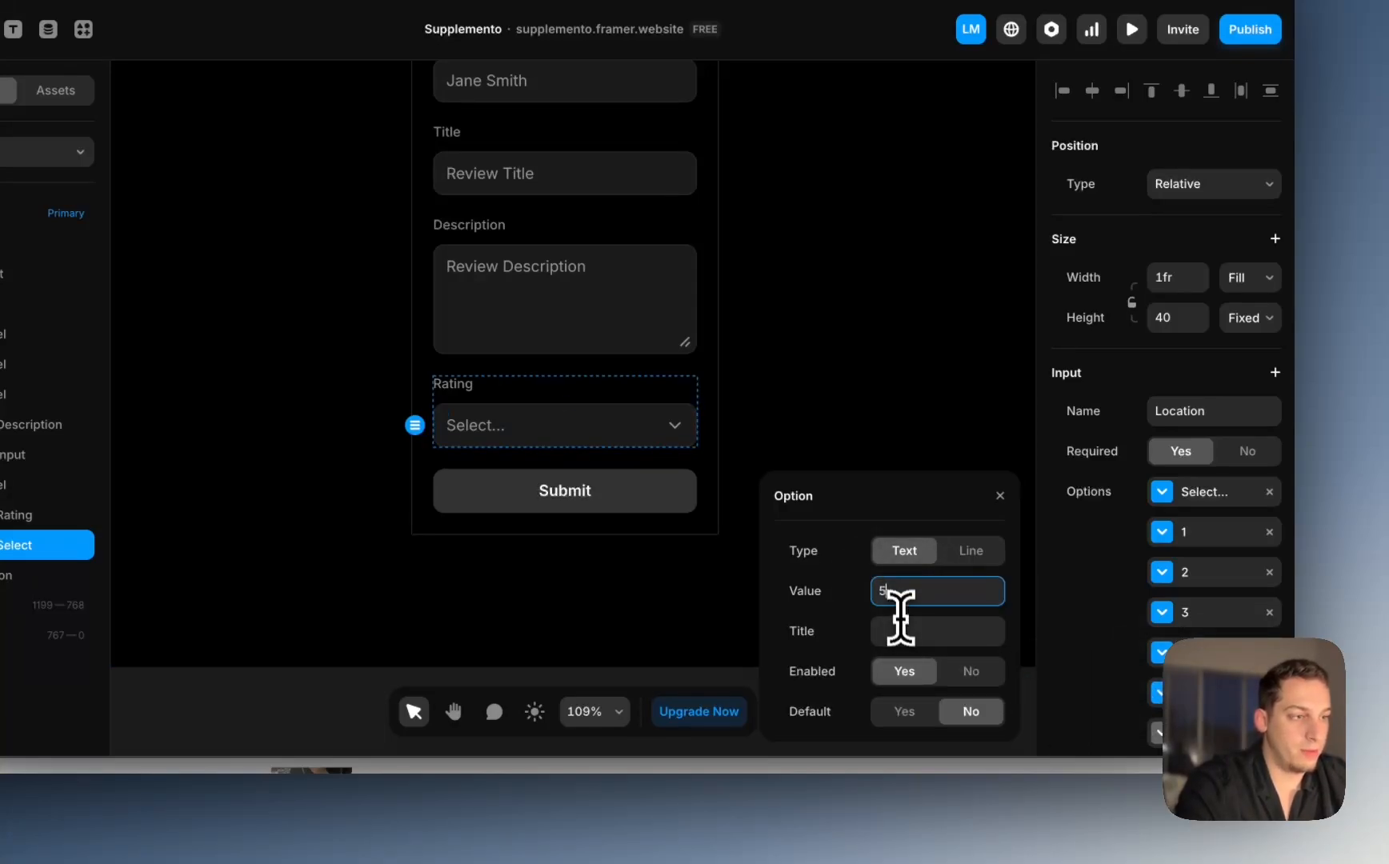
{"action": "left_click", "coordinate": [776, 458]}
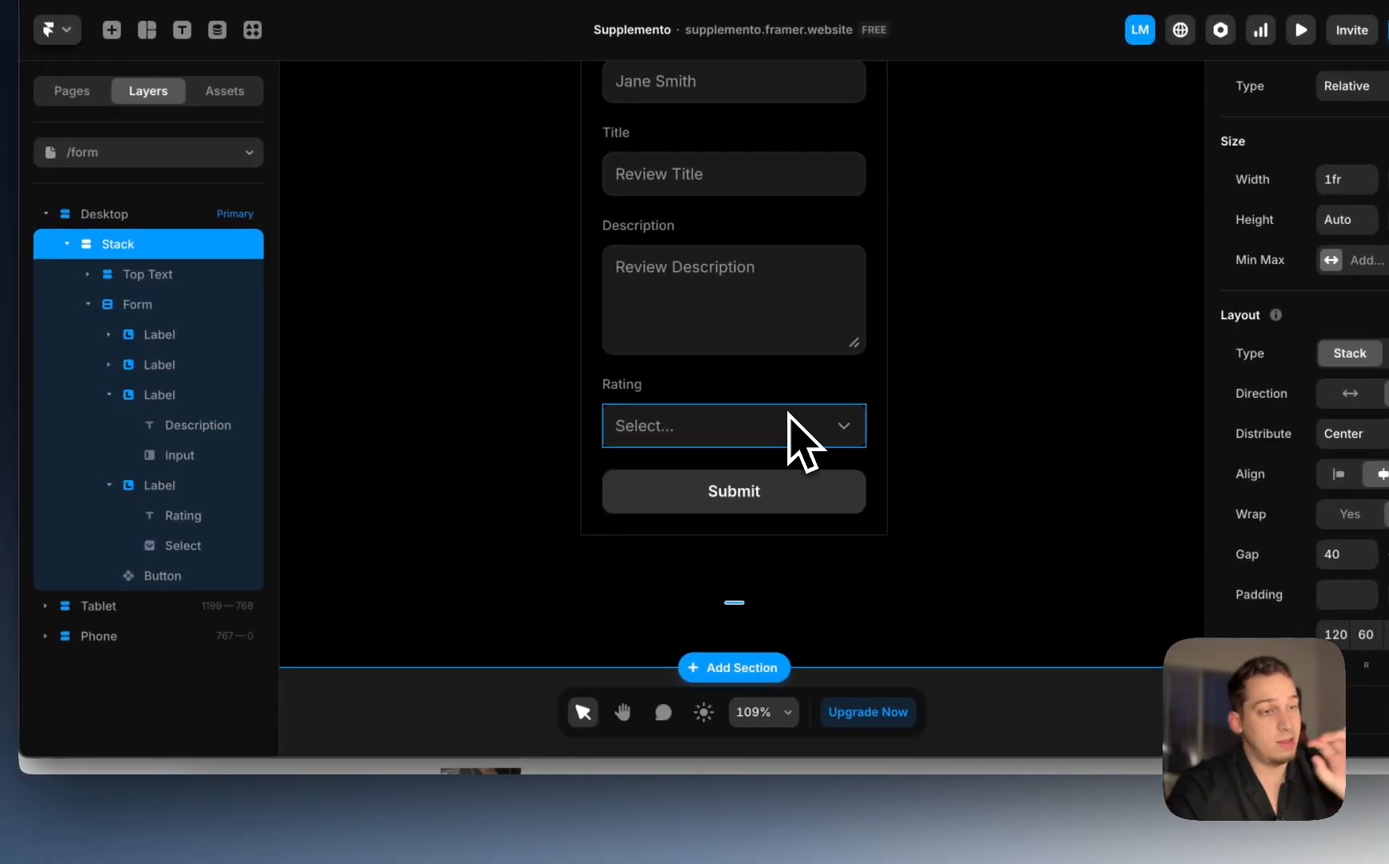
{"action": "left_click", "coordinate": [364, 828]}
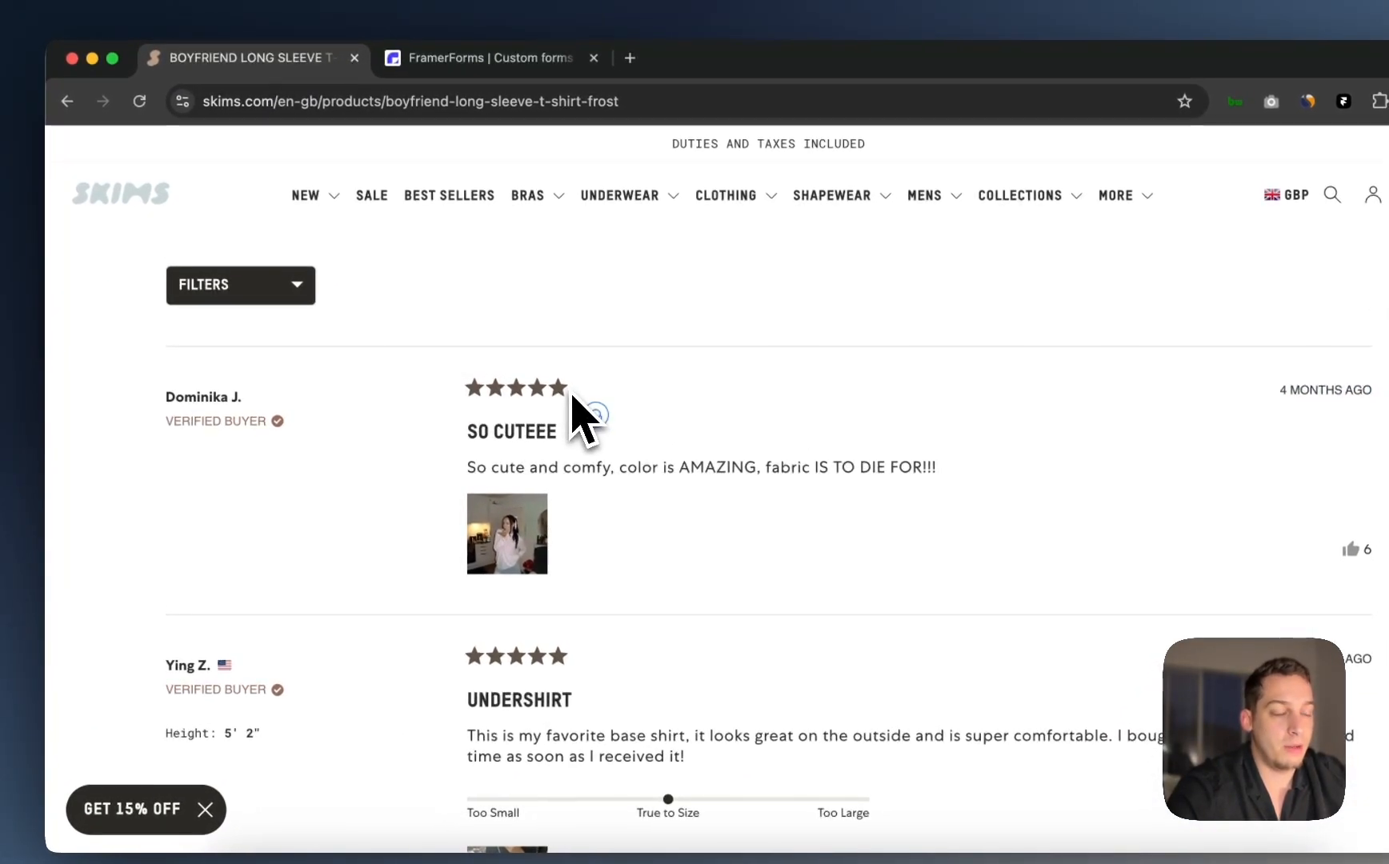
{"action": "scroll", "coordinate": [581, 381], "scroll_direction": "down", "scroll_amount": 10}
{"action": "scroll", "coordinate": [573, 404], "scroll_direction": "down", "scroll_amount": 10}
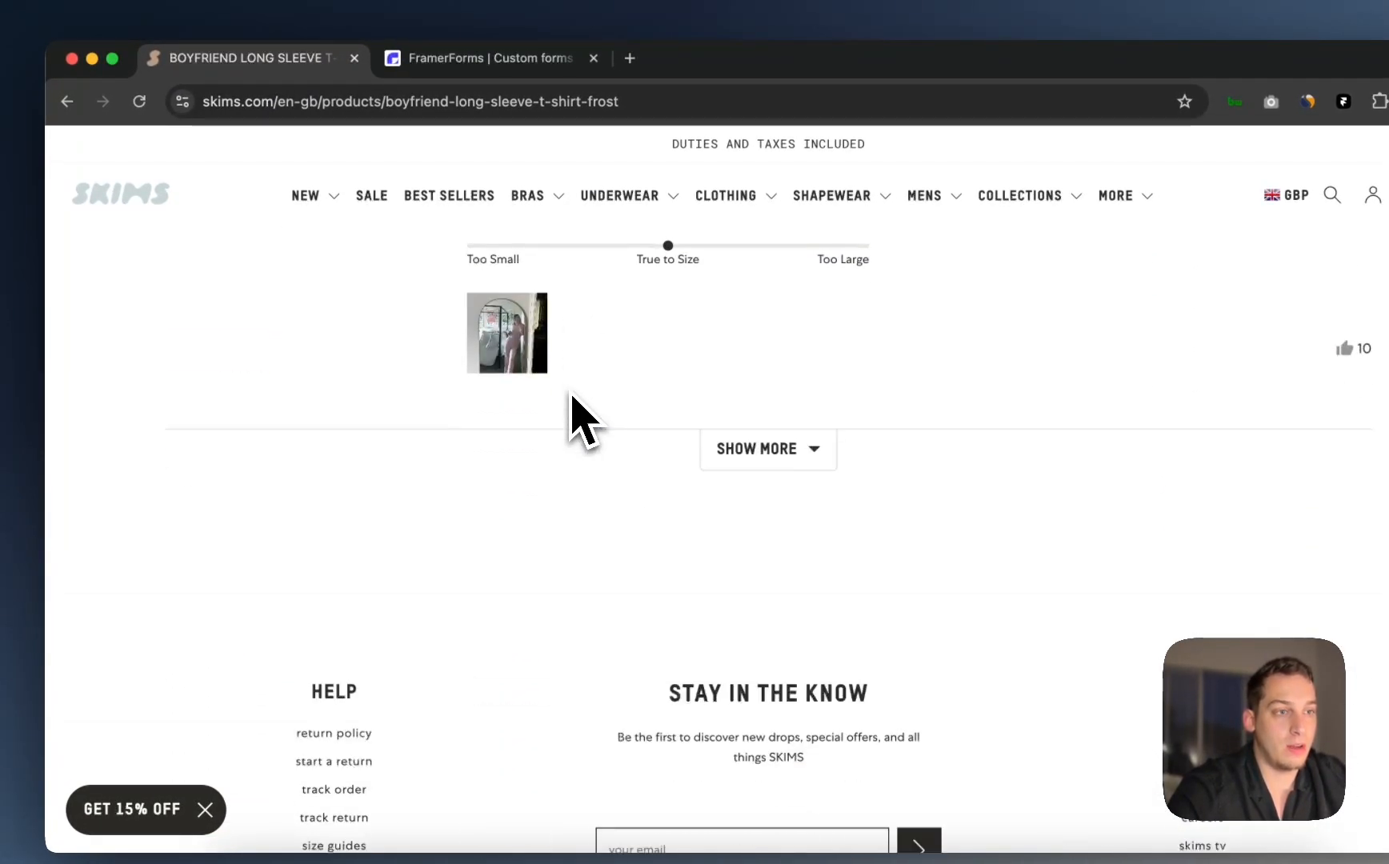
{"action": "scroll", "coordinate": [571, 400], "scroll_direction": "up", "scroll_amount": 15}
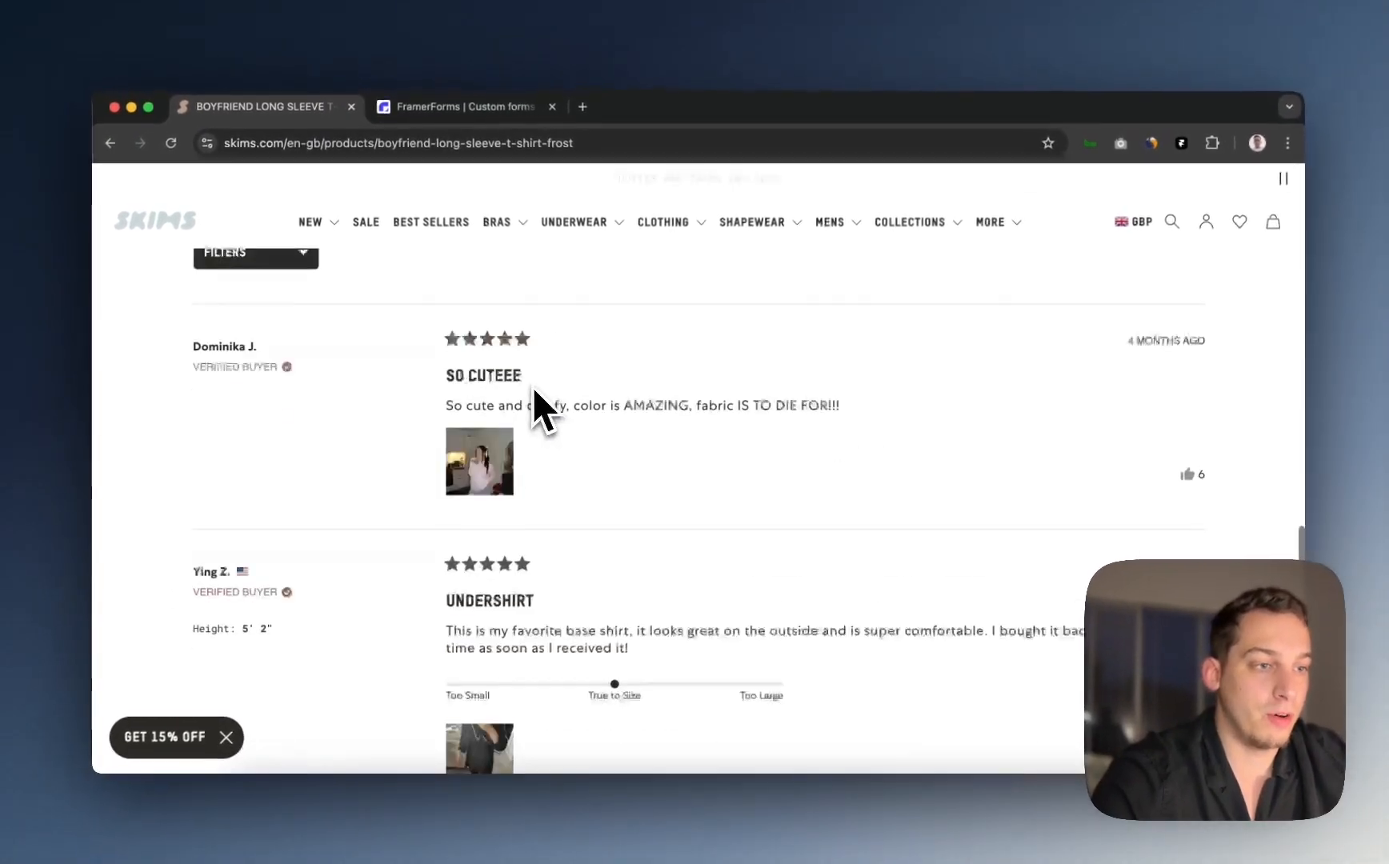
{"action": "scroll", "coordinate": [532, 386], "scroll_direction": "up", "scroll_amount": 1}
{"action": "scroll", "coordinate": [530, 387], "scroll_direction": "down", "scroll_amount": 1}
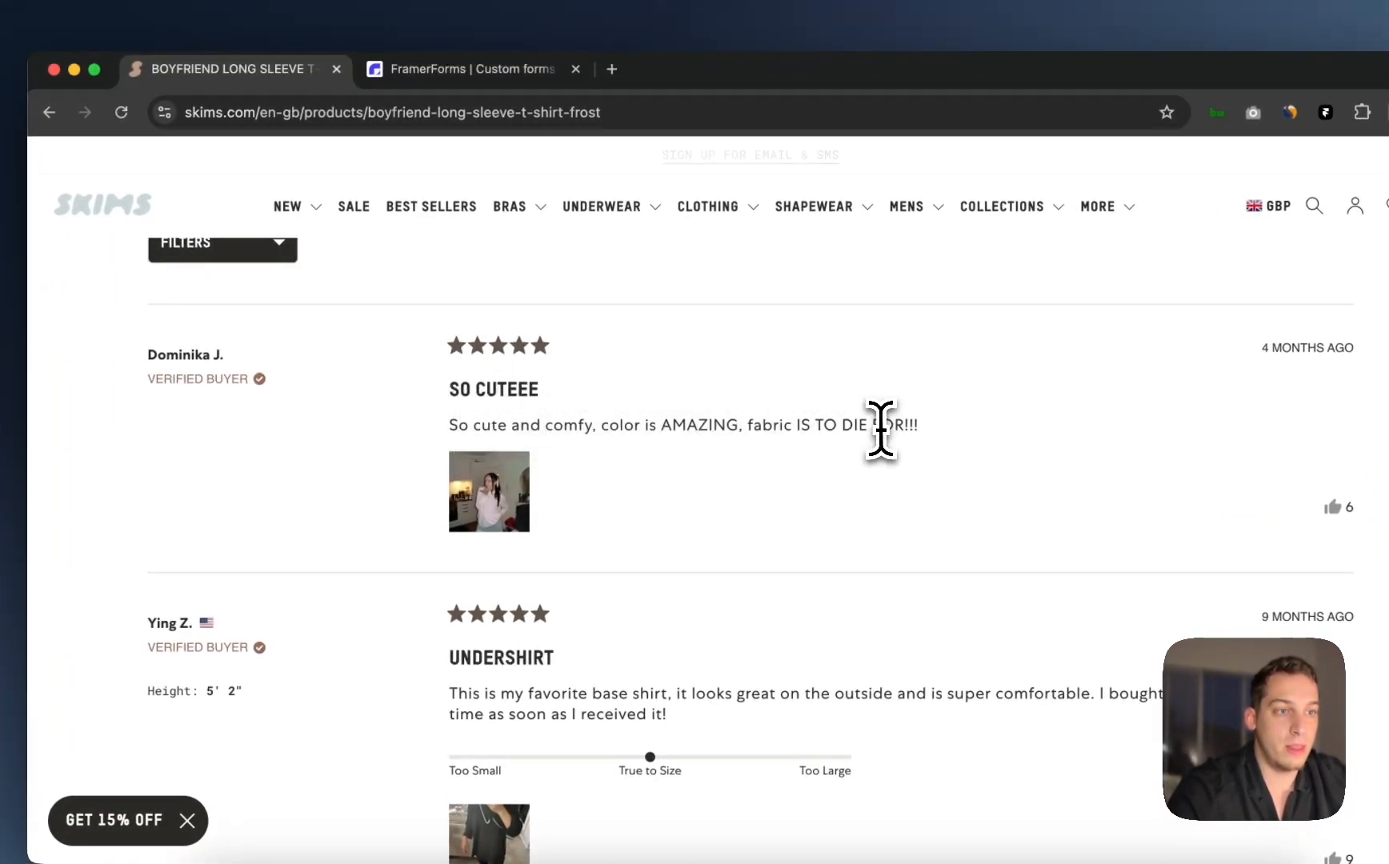
{"action": "double_click", "coordinate": [170, 354]}
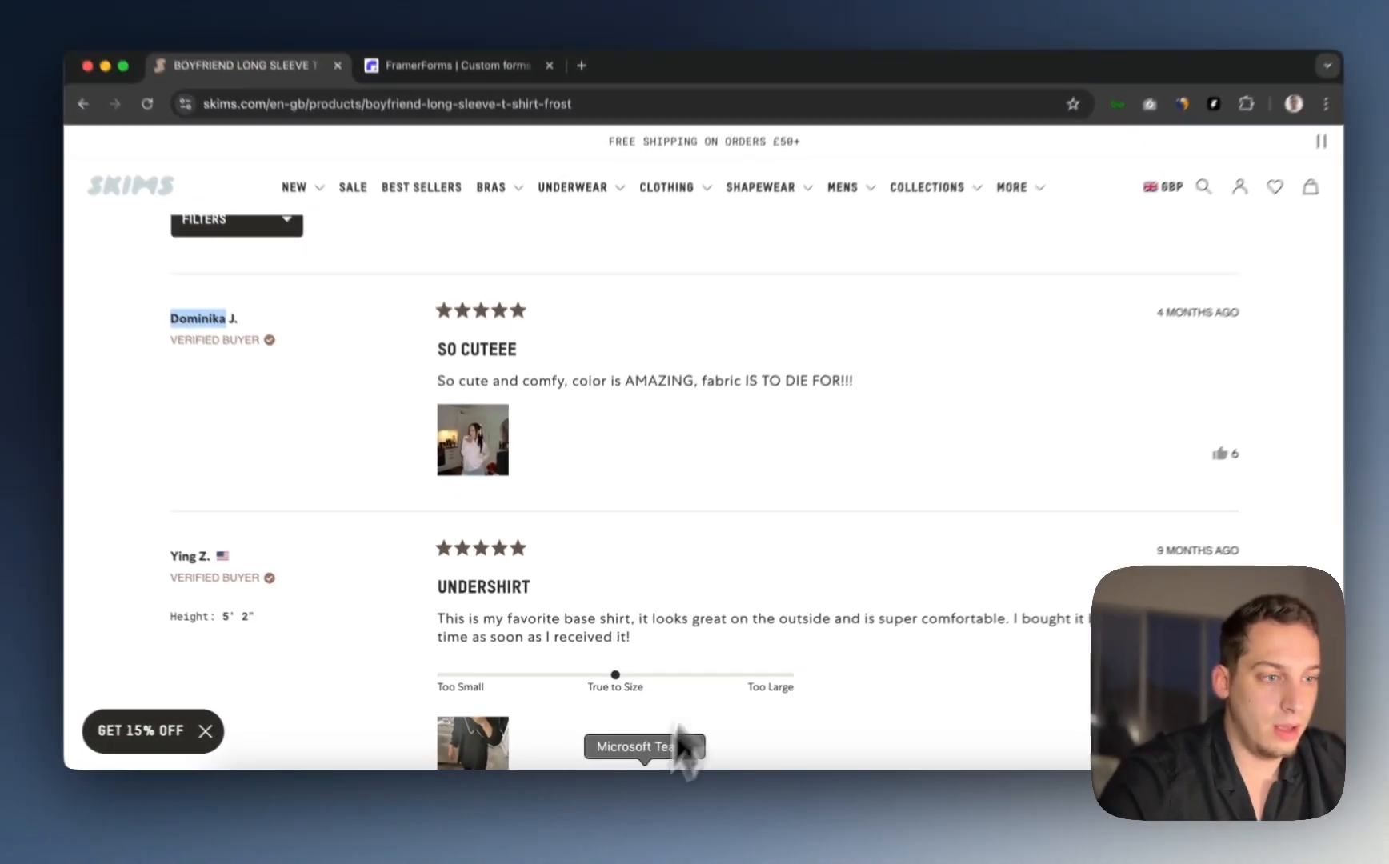
{"action": "scroll", "coordinate": [642, 436], "scroll_direction": "down", "scroll_amount": 5}
{"action": "scroll", "coordinate": [642, 433], "scroll_direction": "down", "scroll_amount": 1}
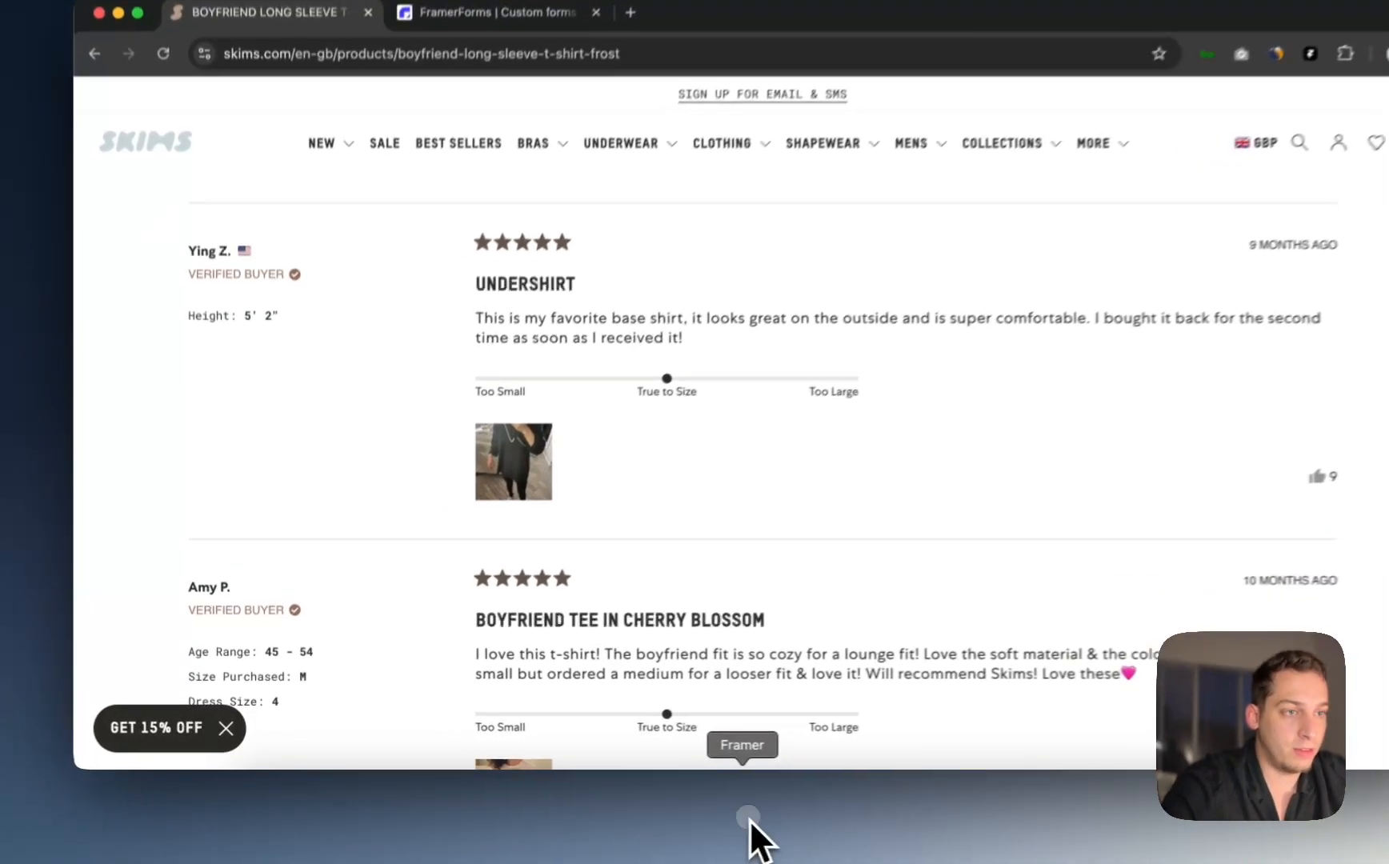
Step: Back in Framer, set the Rating dropdown's field name to rating
{"action": "left_click", "coordinate": [684, 815]}
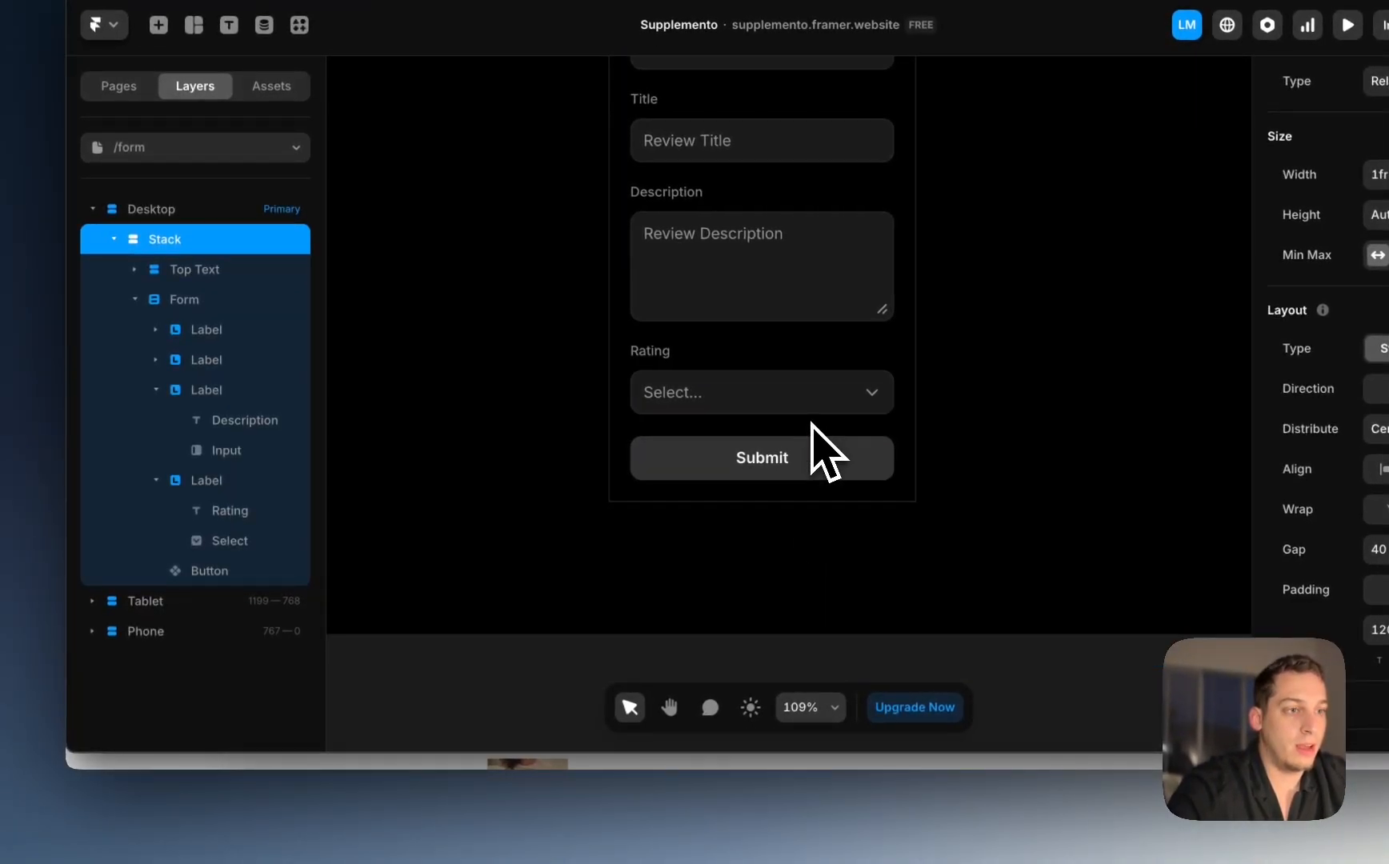
{"action": "left_click", "coordinate": [811, 426]}
{"action": "left_click", "coordinate": [156, 480]}
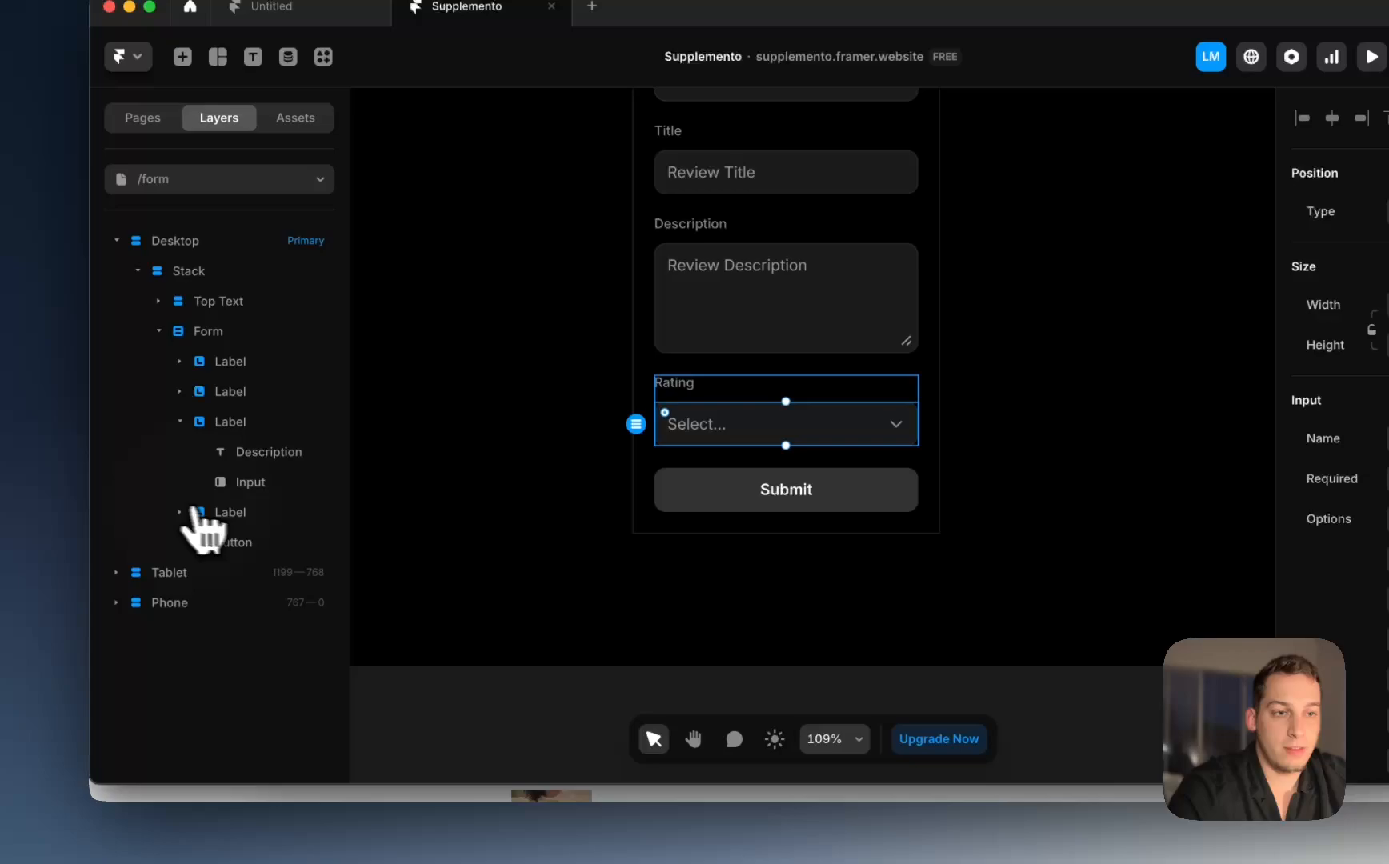
{"action": "left_click", "coordinate": [236, 513]}
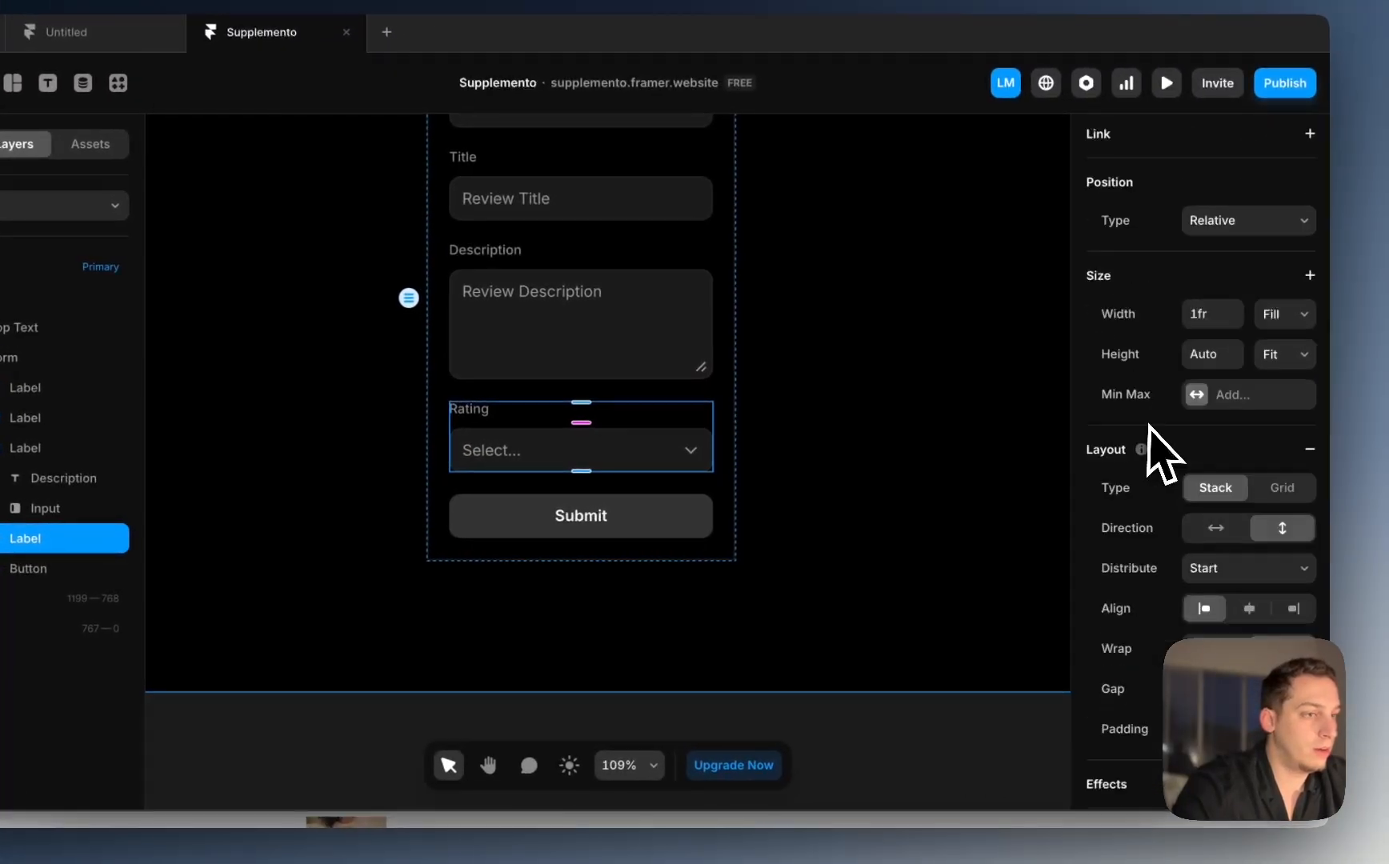
{"action": "scroll", "coordinate": [1369, 438], "scroll_direction": "down", "scroll_amount": 5}
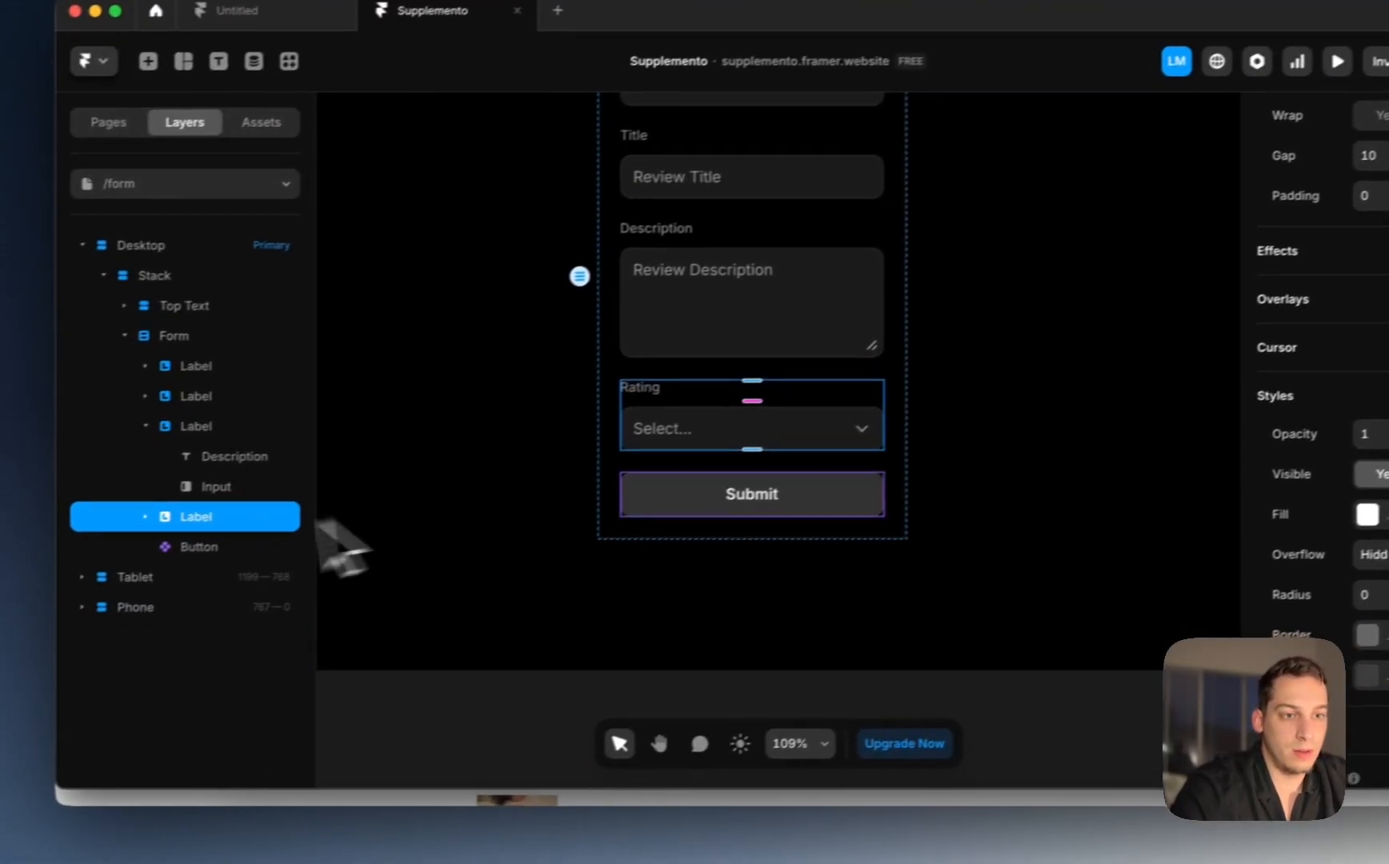
{"action": "left_click", "coordinate": [180, 500]}
{"action": "left_click", "coordinate": [264, 589]}
{"action": "left_click", "coordinate": [269, 562]}
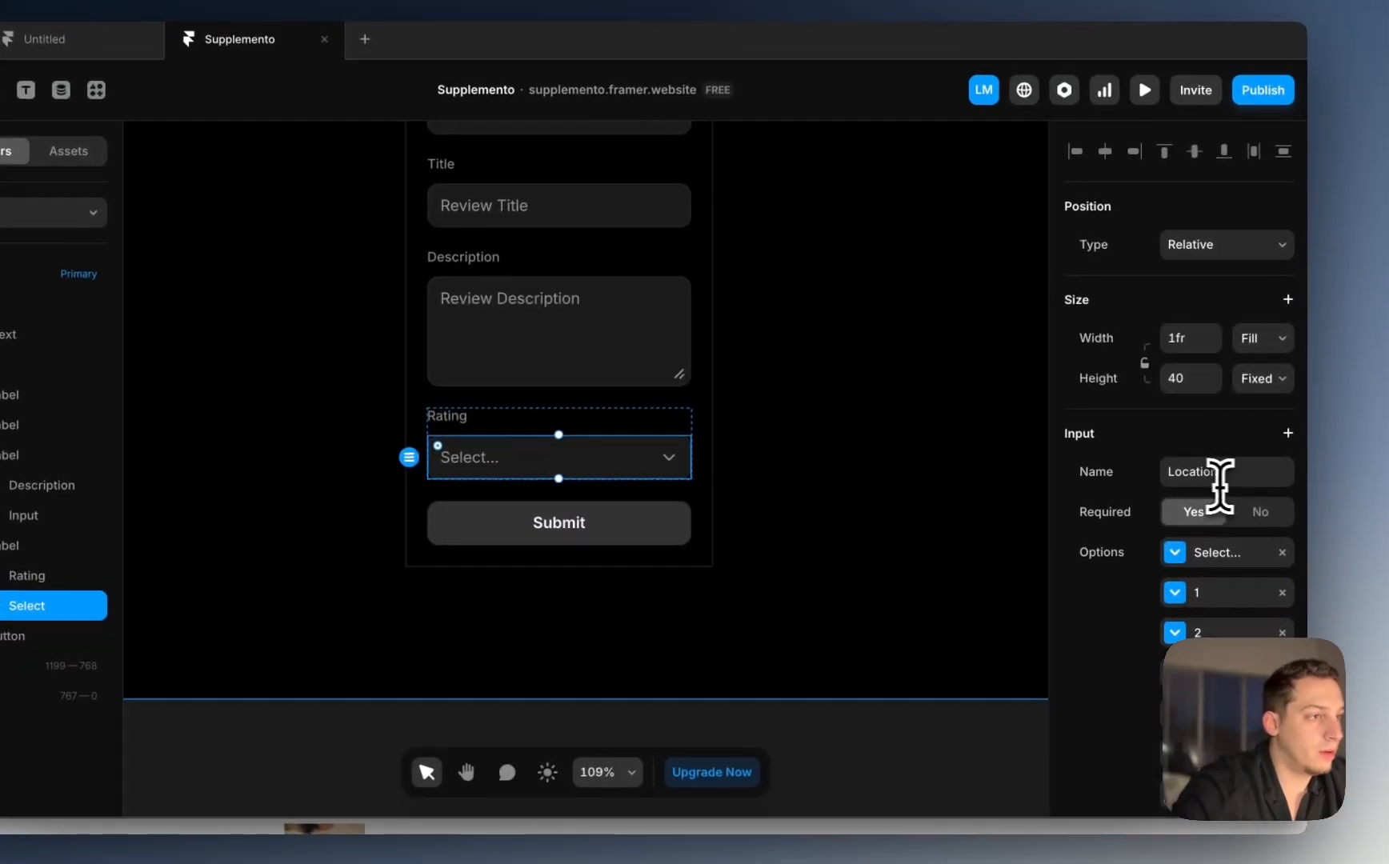
{"action": "left_click", "coordinate": [1323, 446]}
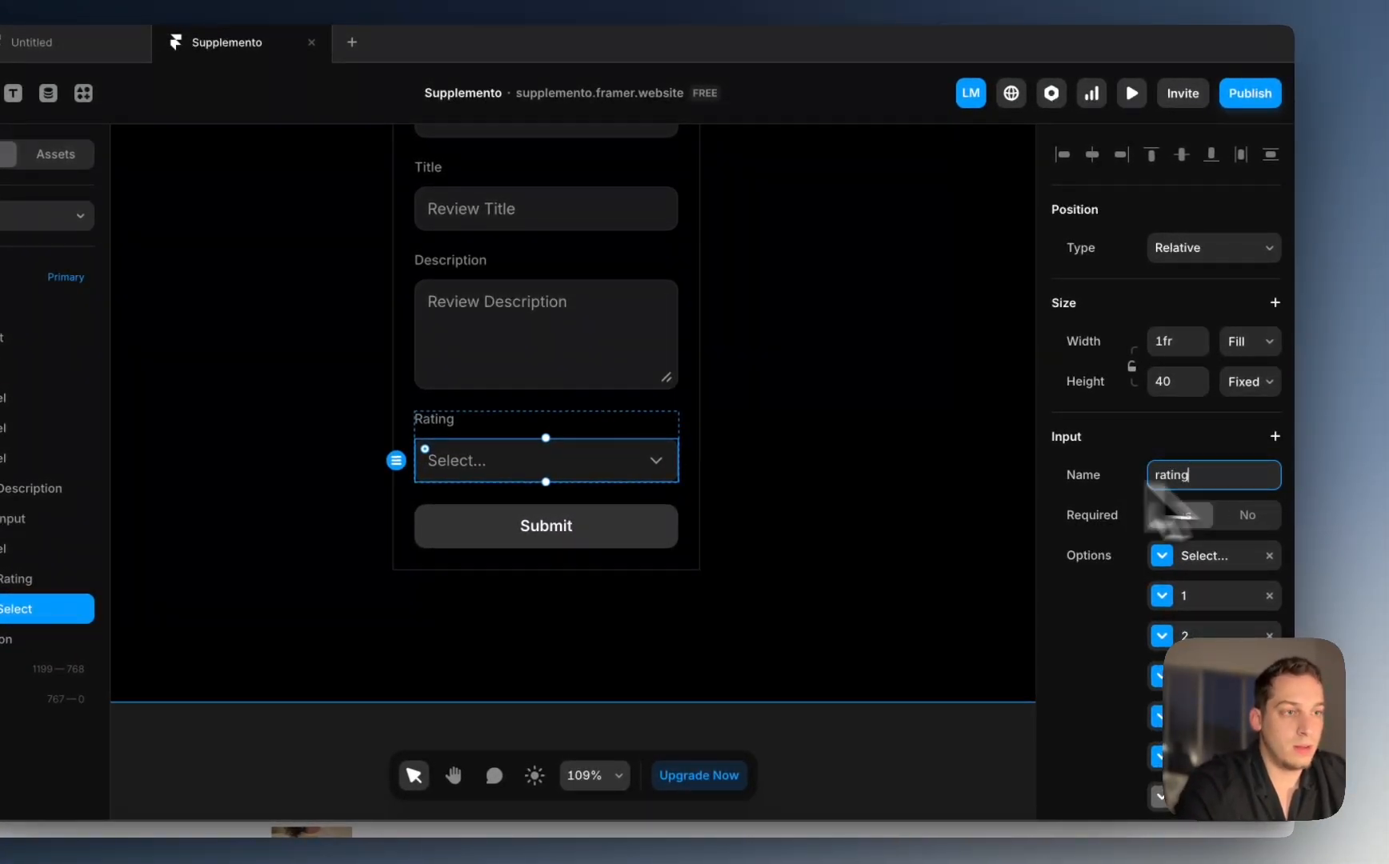
Step: Name the Description text area description and the Title input title
{"action": "left_click", "coordinate": [656, 372]}
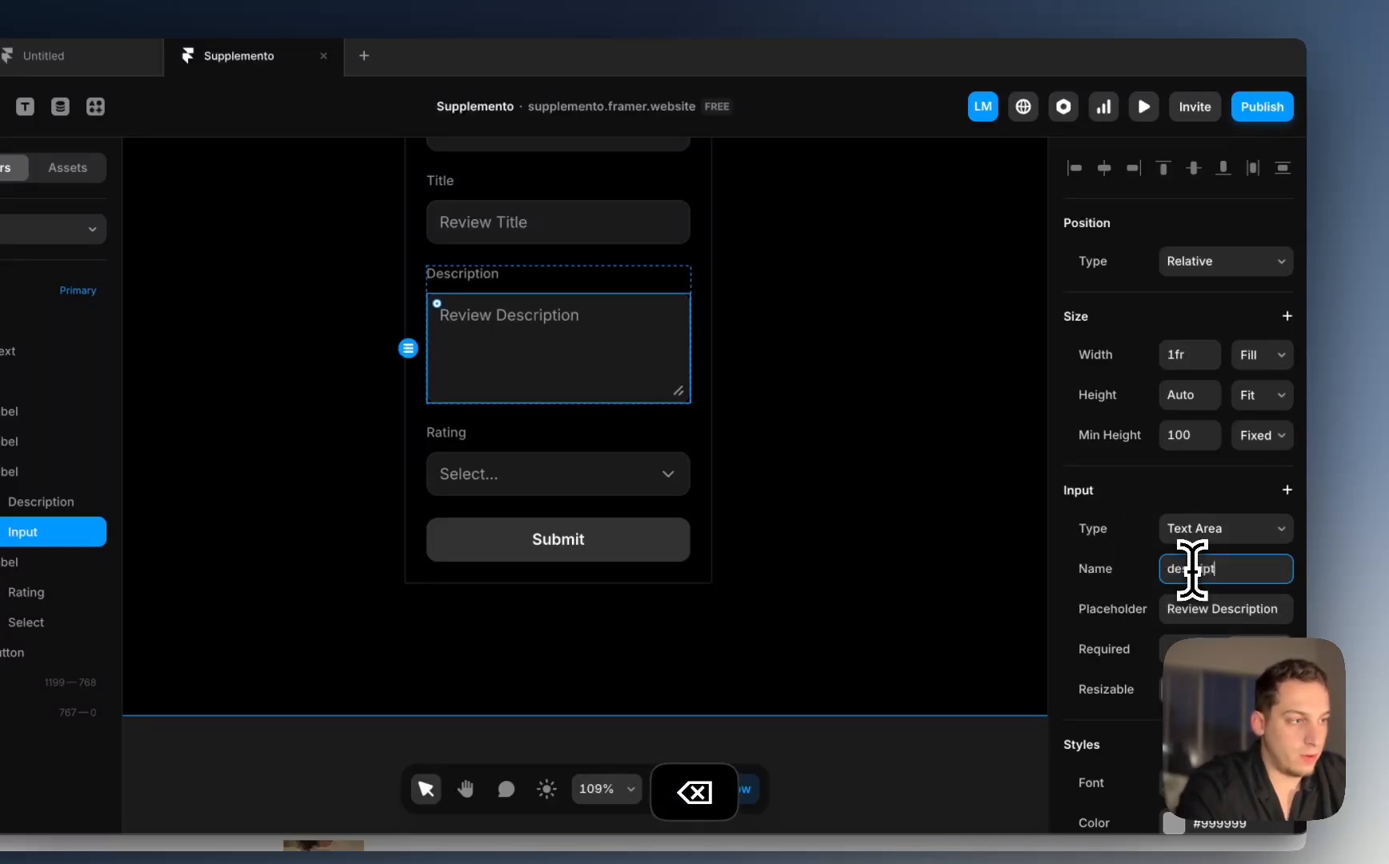
{"action": "left_click", "coordinate": [1193, 570]}
{"action": "type", "text": "description"}
{"action": "left_click", "coordinate": [580, 234]}
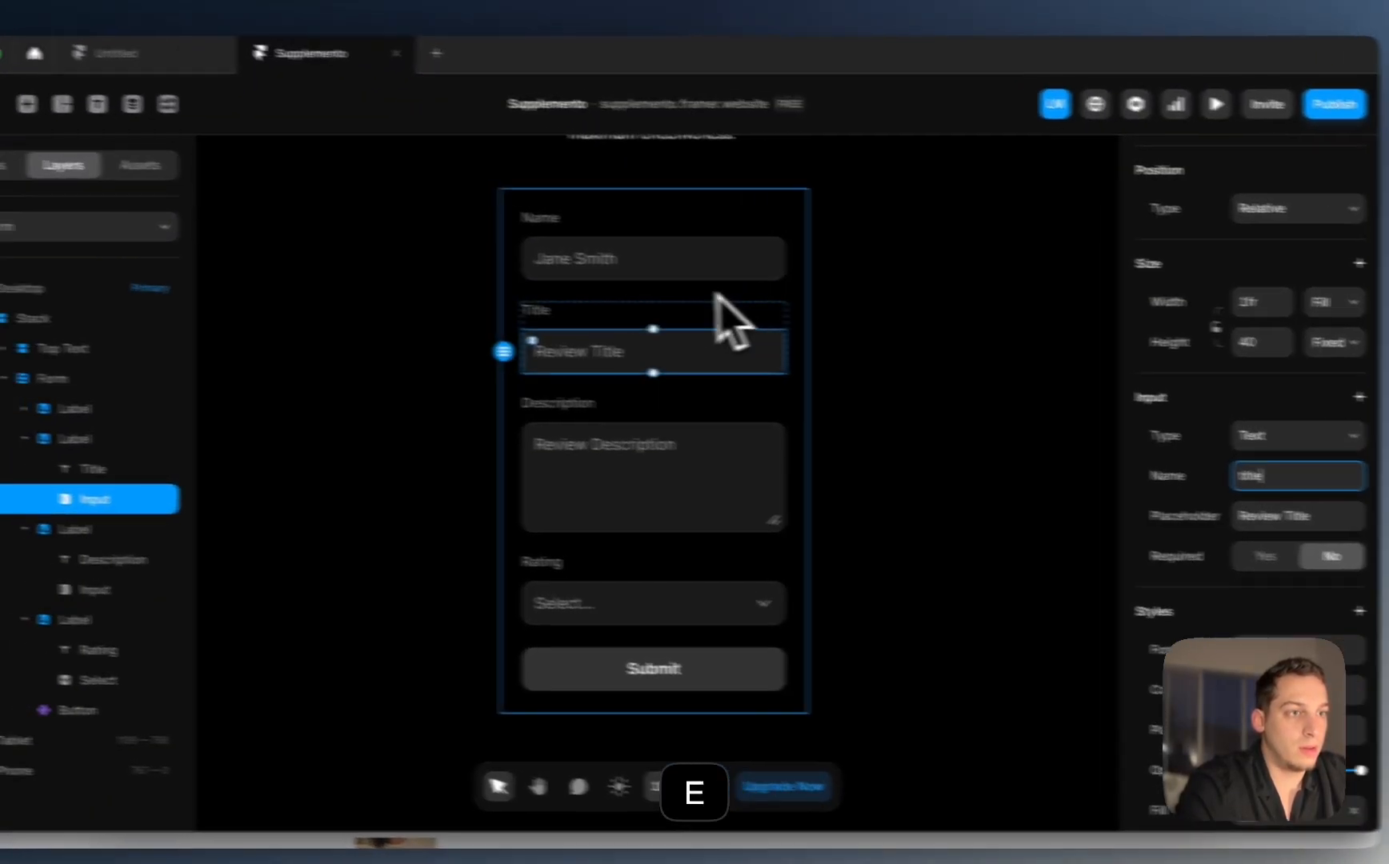
{"action": "left_click", "coordinate": [602, 132]}
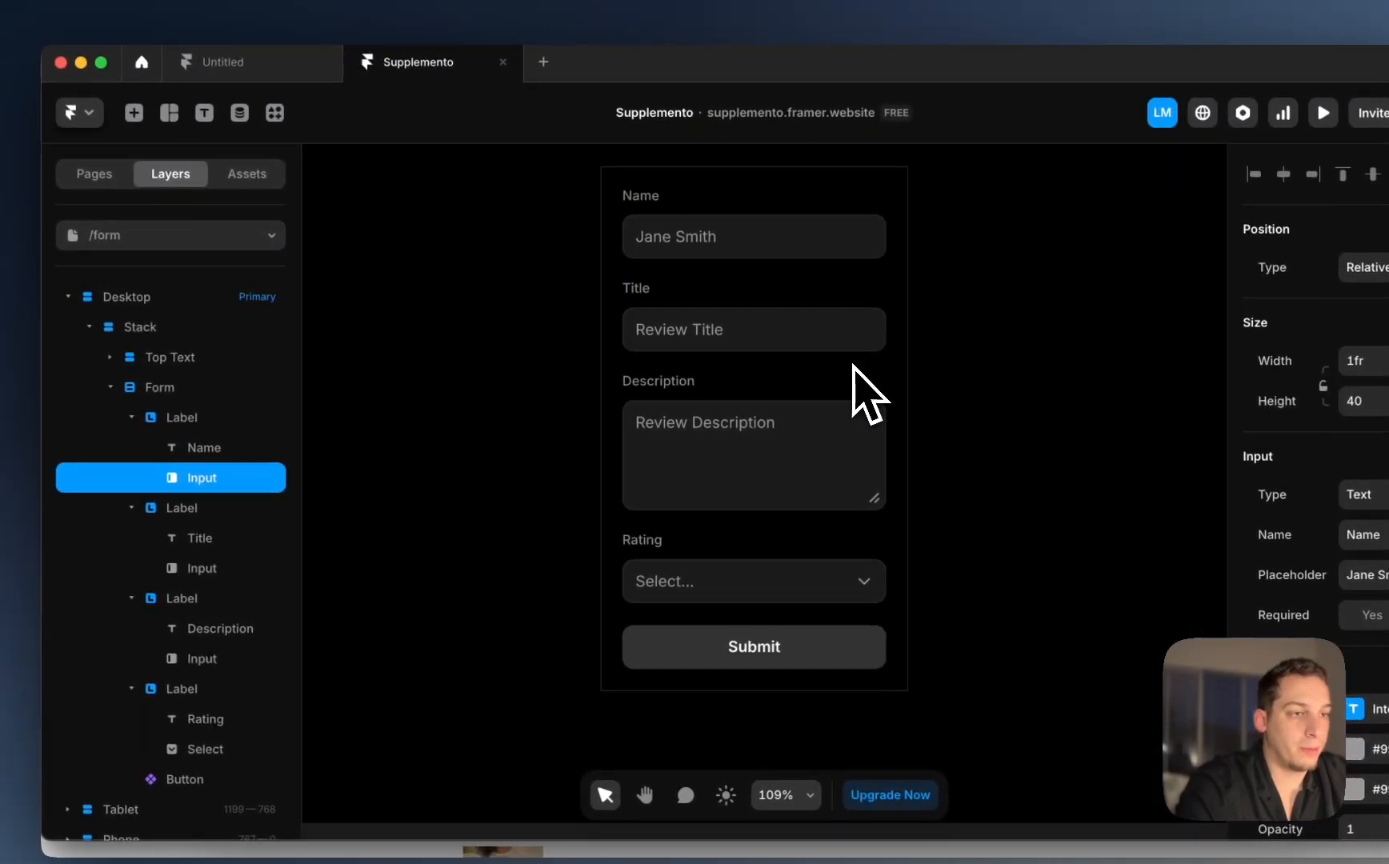
{"action": "scroll", "coordinate": [849, 400], "scroll_direction": "down", "scroll_amount": 3}
Step: Duplicate the Rating field as a Fit dropdown with field name fit
{"action": "left_click", "coordinate": [772, 405]}
{"action": "left_click", "coordinate": [195, 689]}
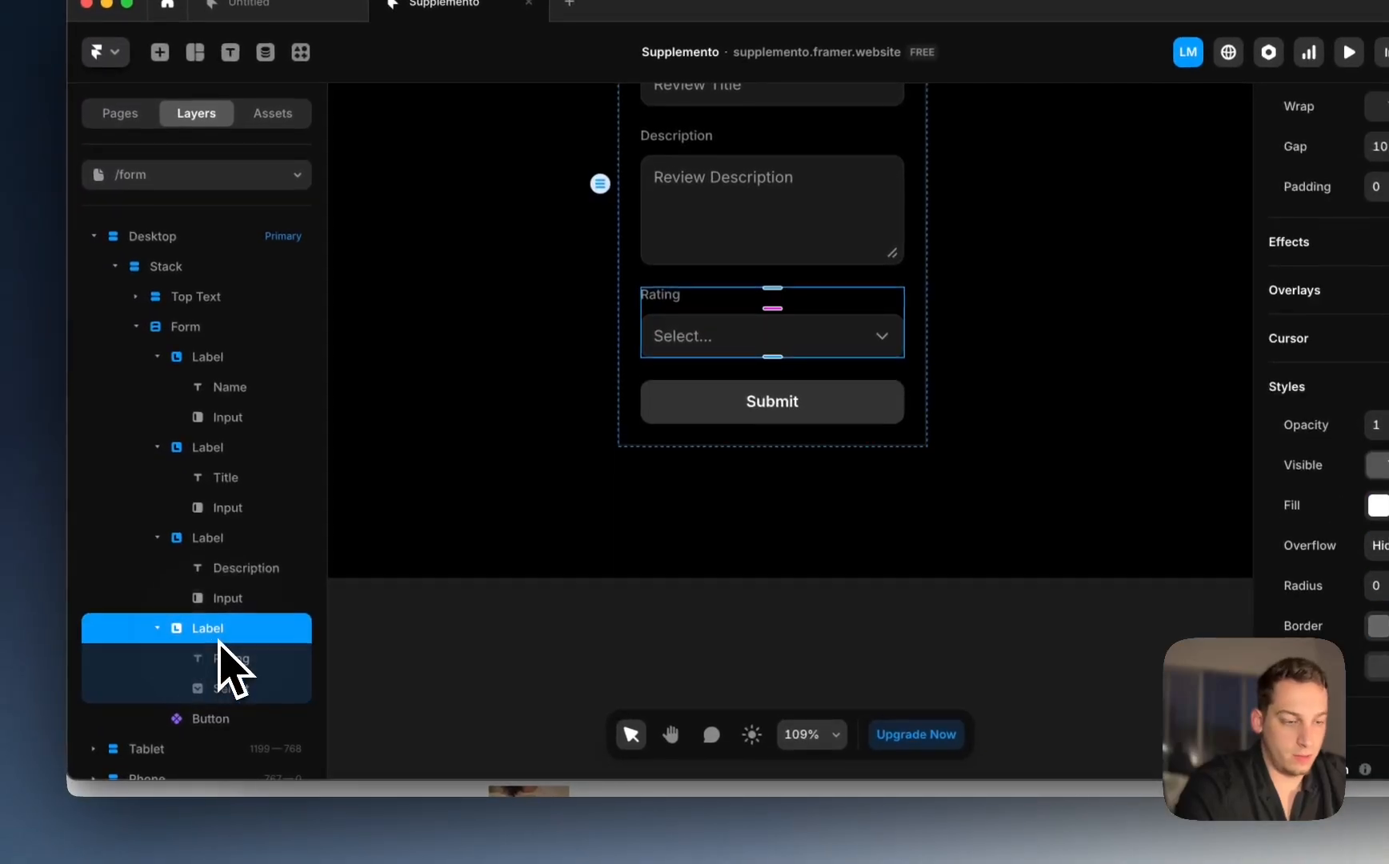
{"action": "key", "text": "super+d"}
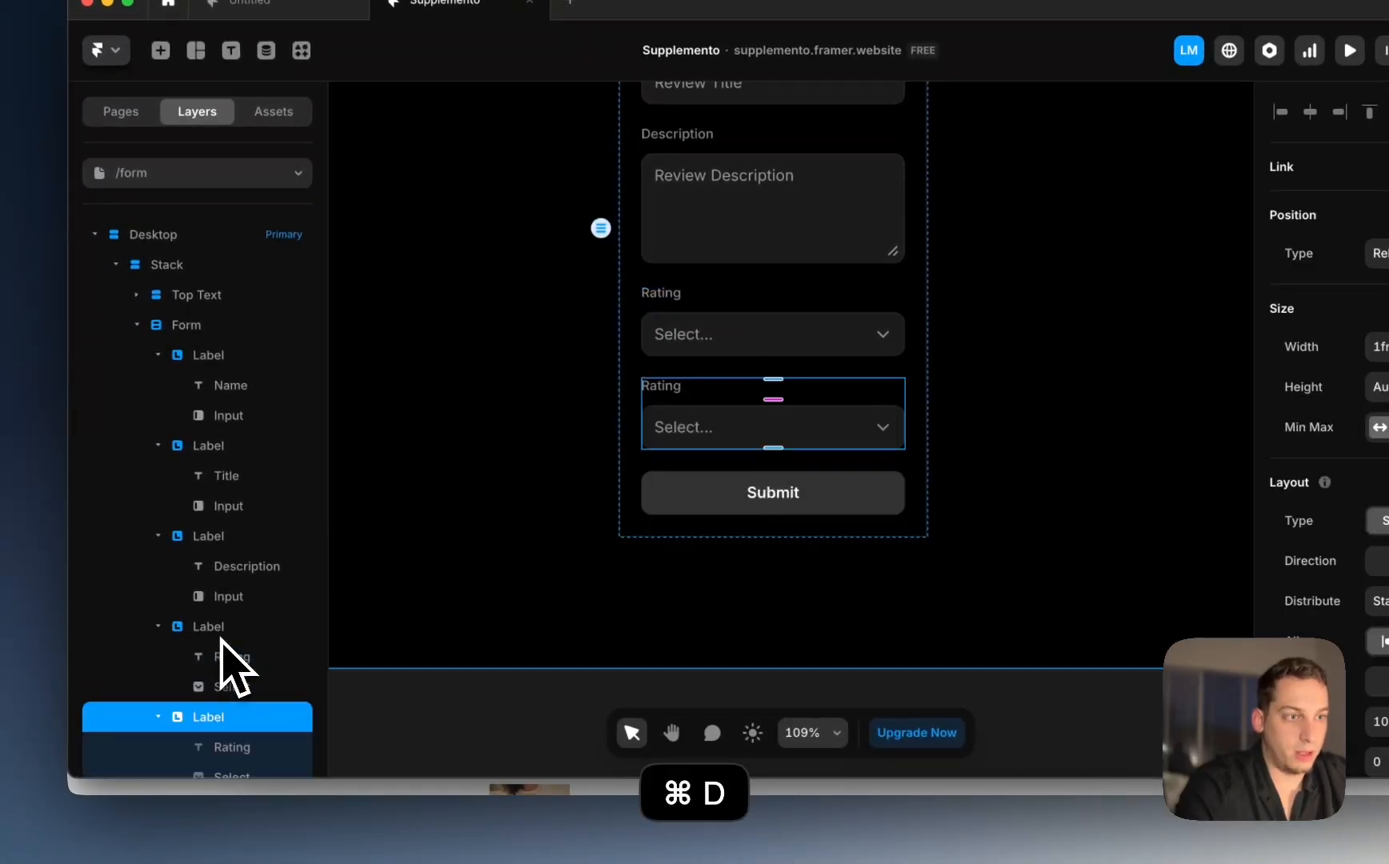
{"action": "left_click", "coordinate": [595, 401]}
{"action": "left_click", "coordinate": [680, 389], "text": "super"}
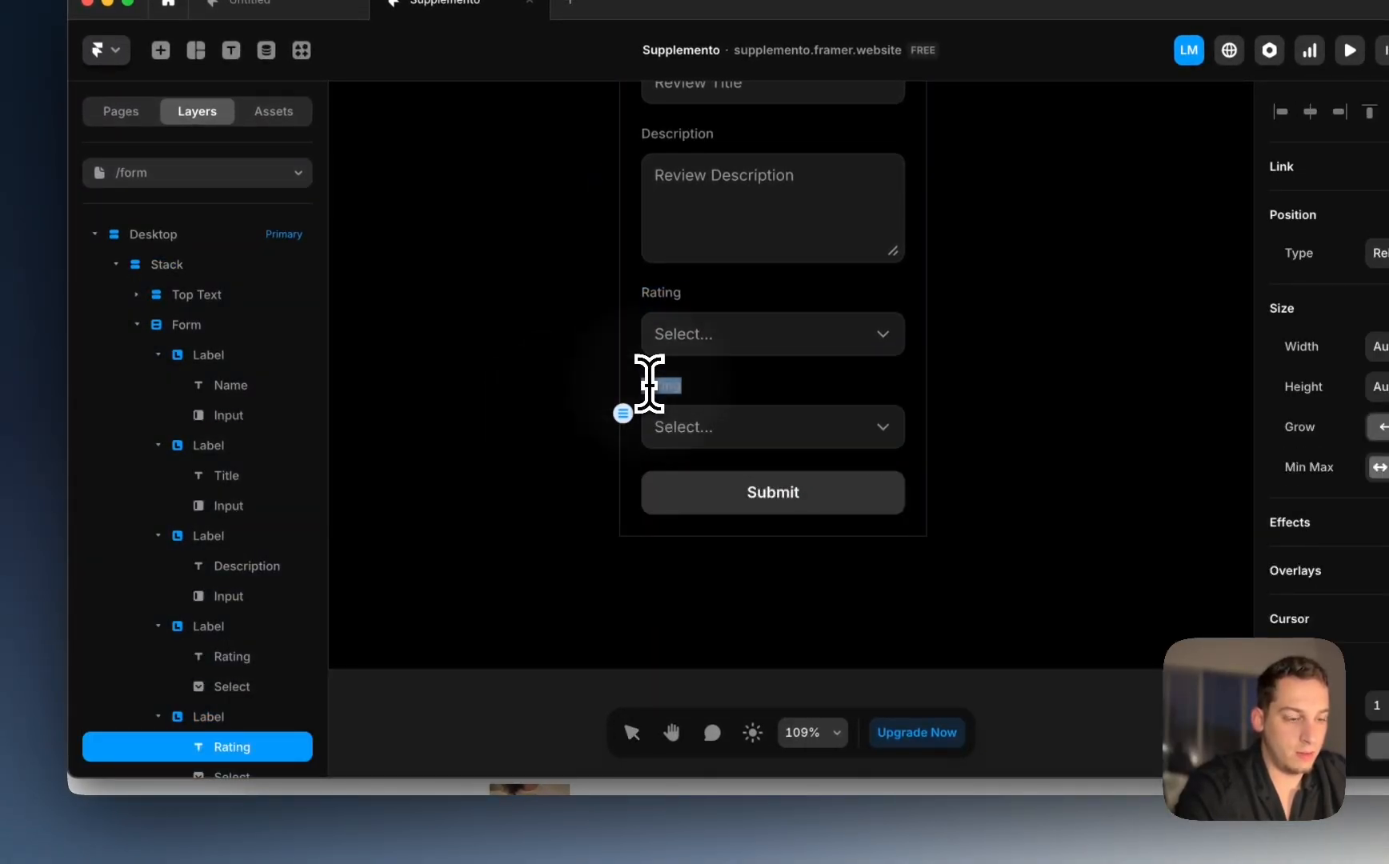
{"action": "left_click", "coordinate": [688, 429]}
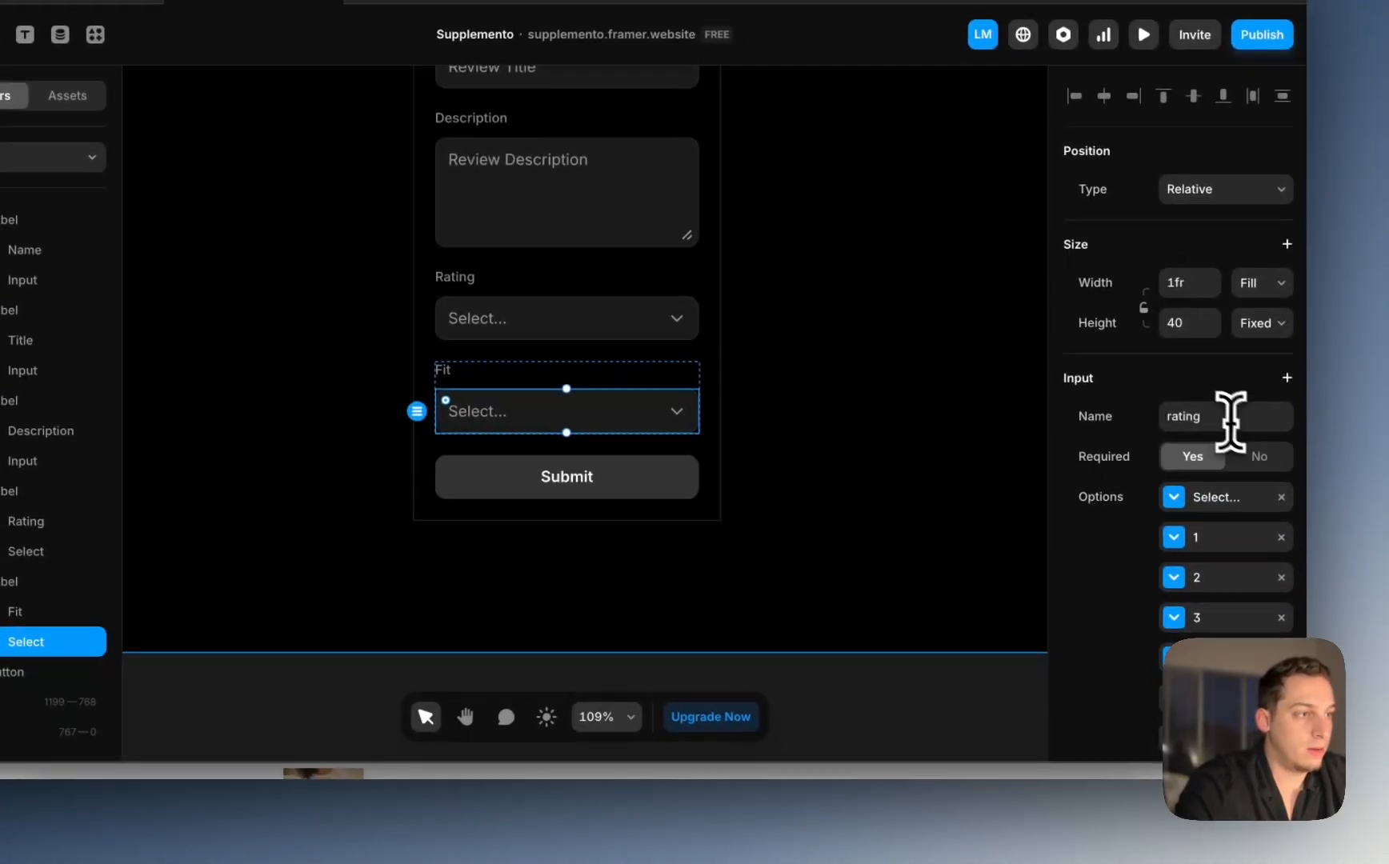
{"action": "left_click", "coordinate": [1388, 432]}
{"action": "type", "text": "fit"}
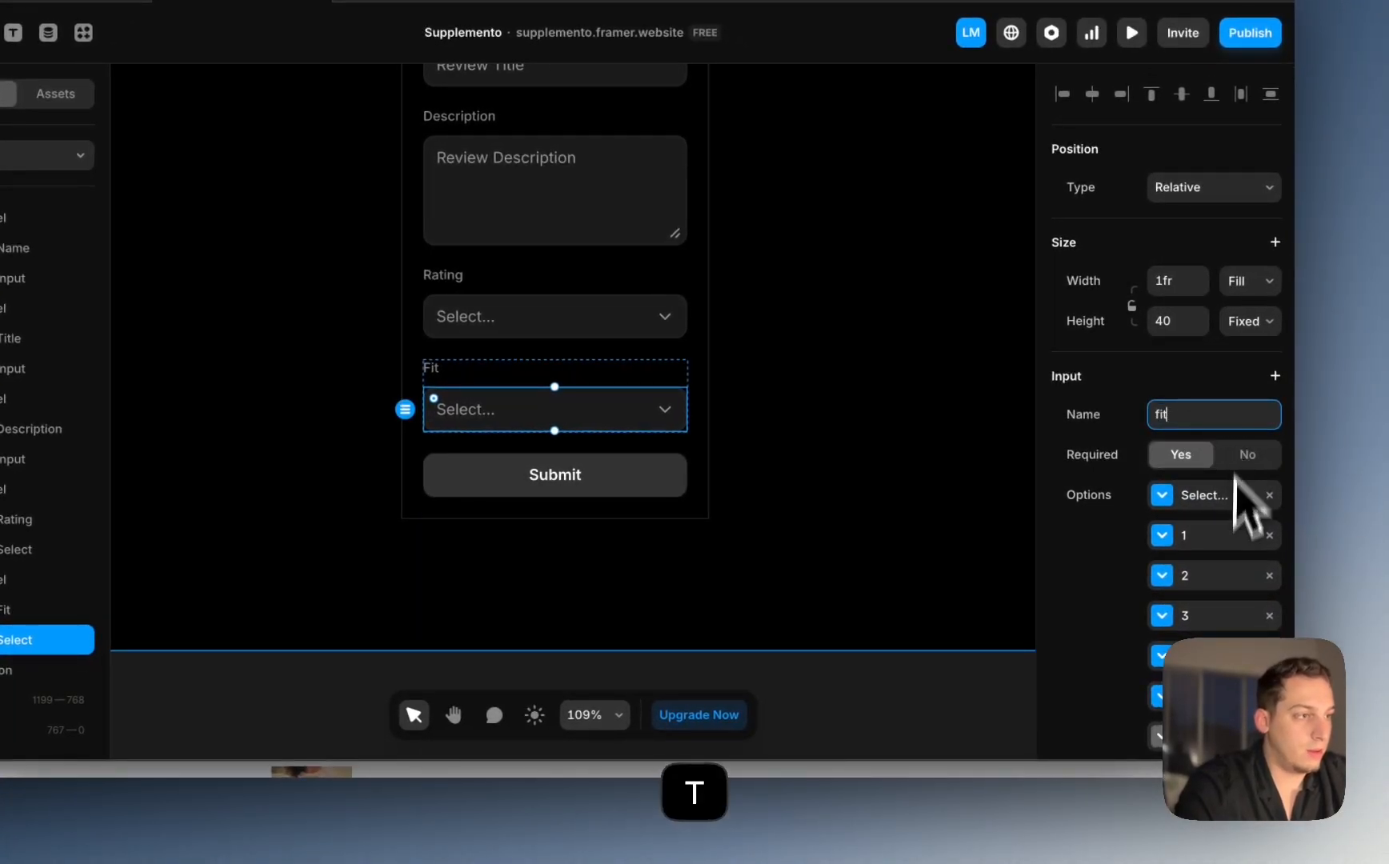
Step: Set the Fit dropdown's first option to value too-small, title Too Small
{"action": "left_click", "coordinate": [1227, 532]}
{"action": "left_click", "coordinate": [954, 594]}
{"action": "type", "text": "t"}
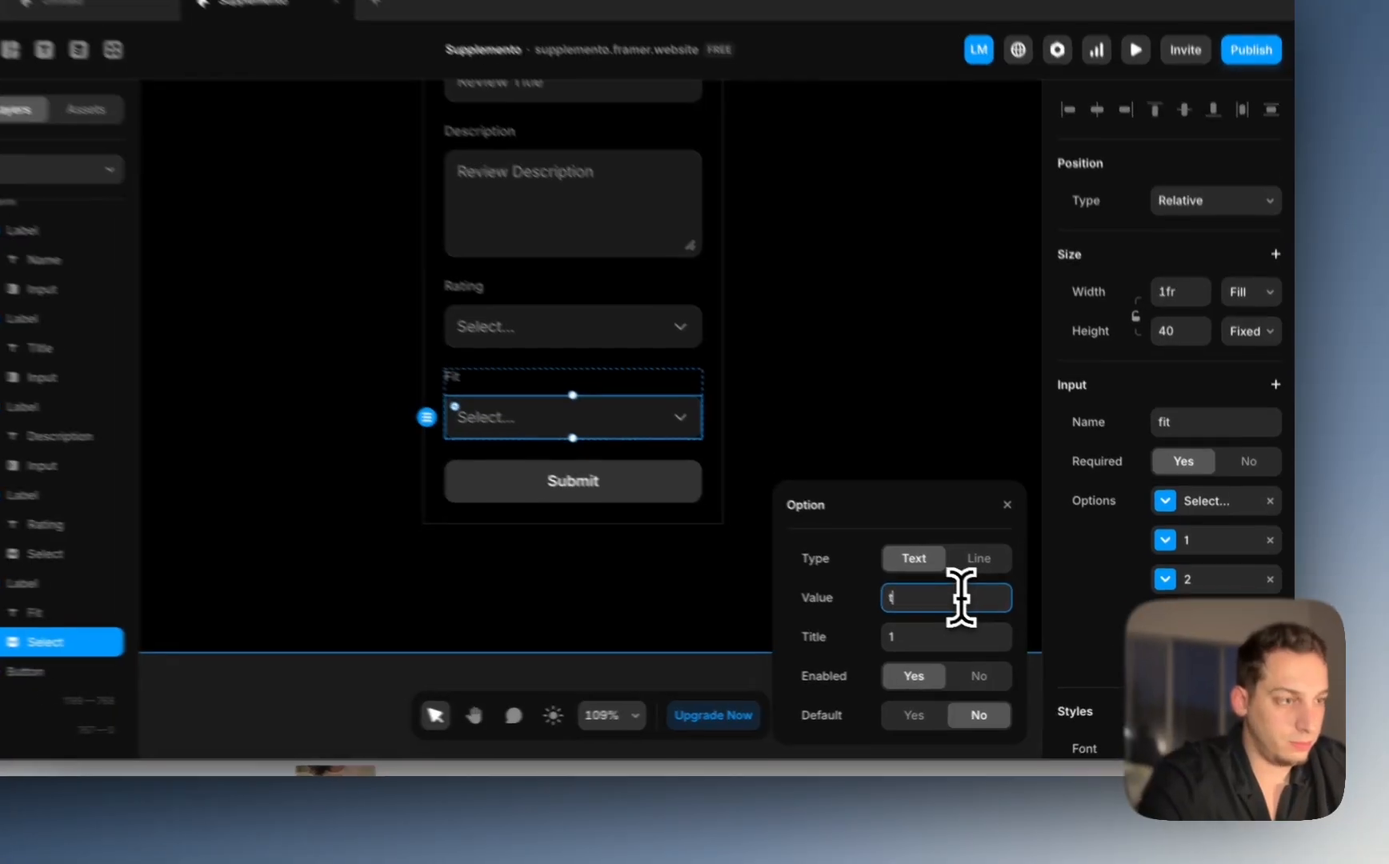
{"action": "type", "text": "oo-"}
{"action": "type", "text": "smal"}
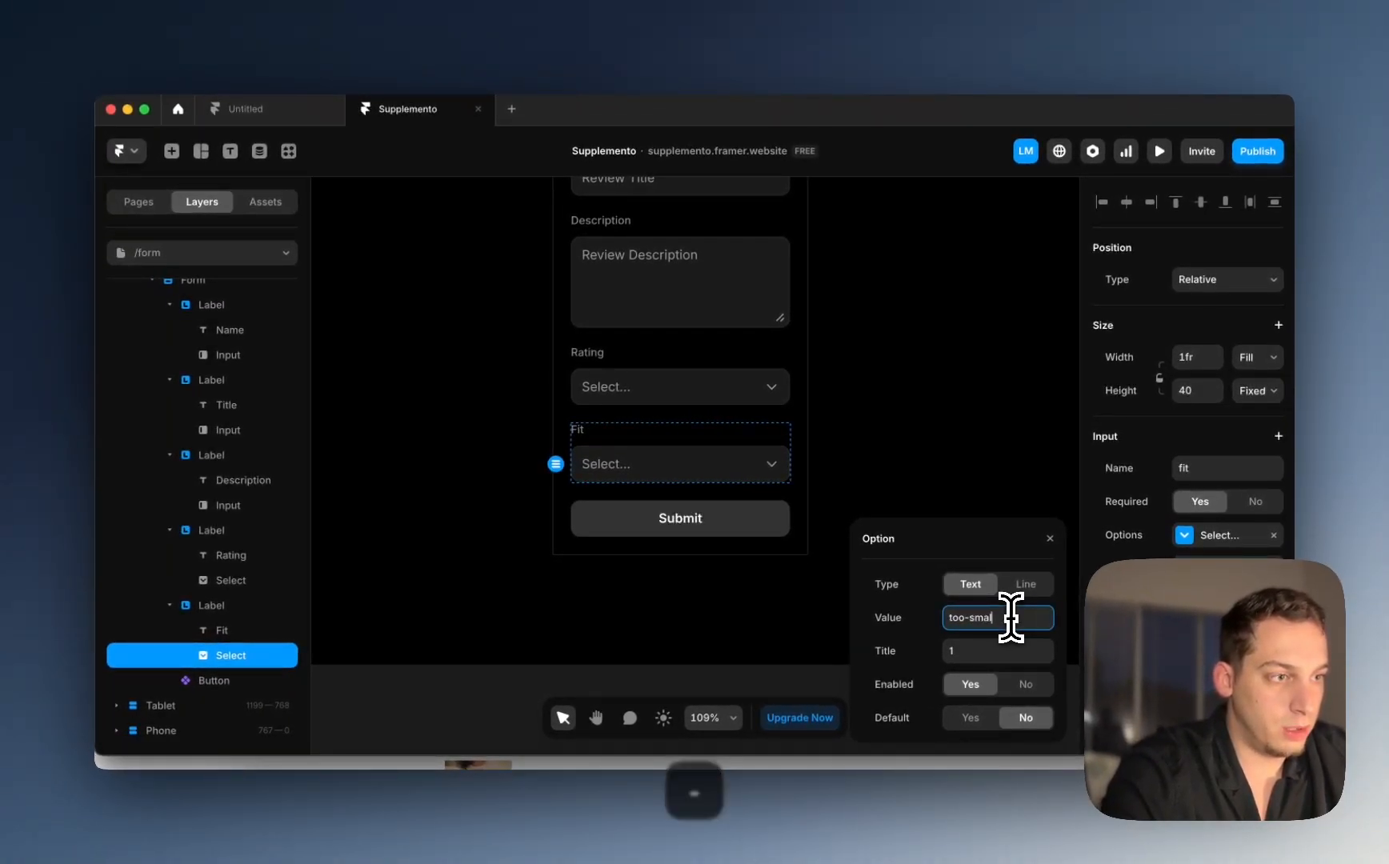
{"action": "type", "text": "l"}
{"action": "left_click", "coordinate": [1013, 650]}
{"action": "type", "text": "Too"}
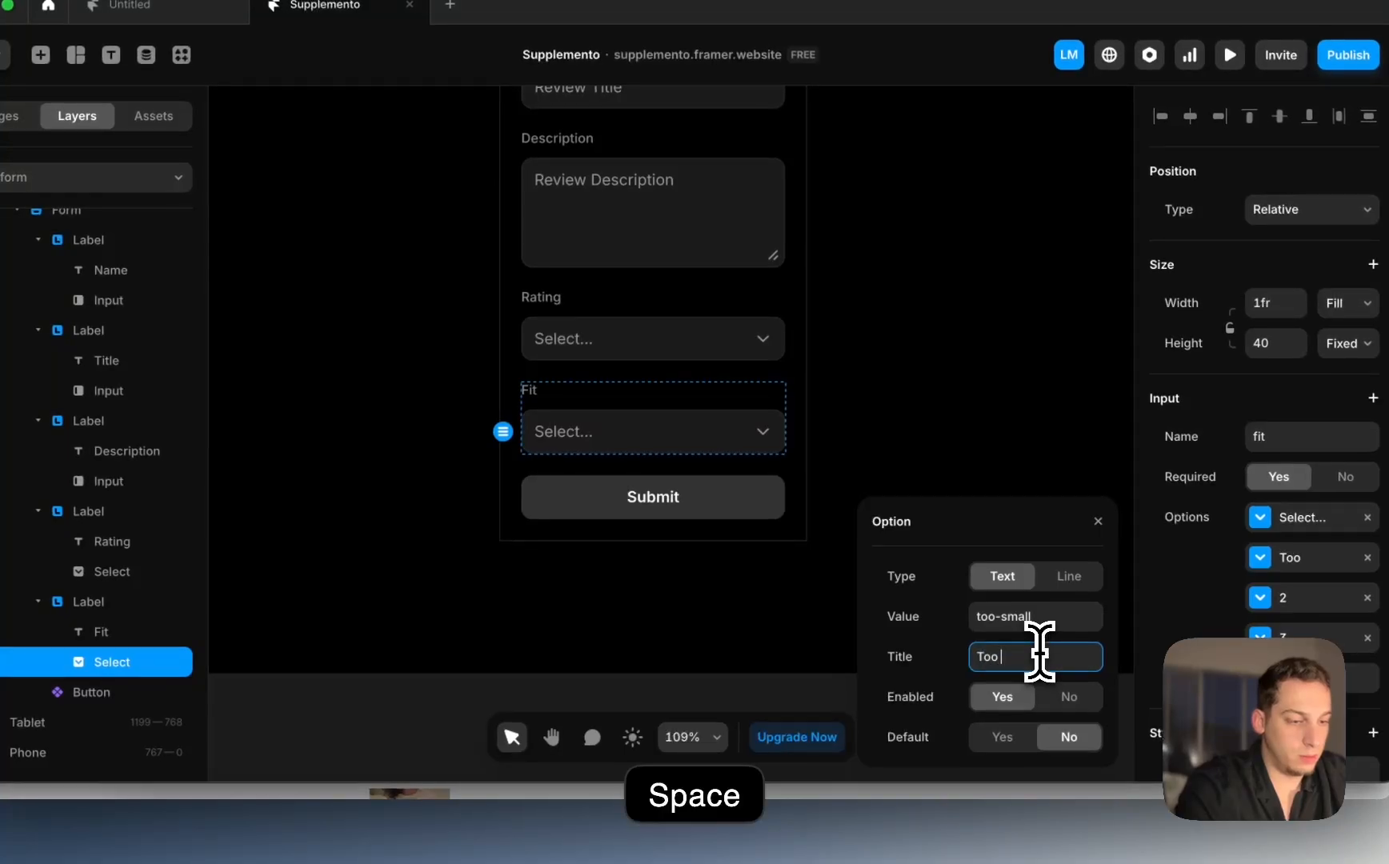
{"action": "left_click", "coordinate": [495, 370]}
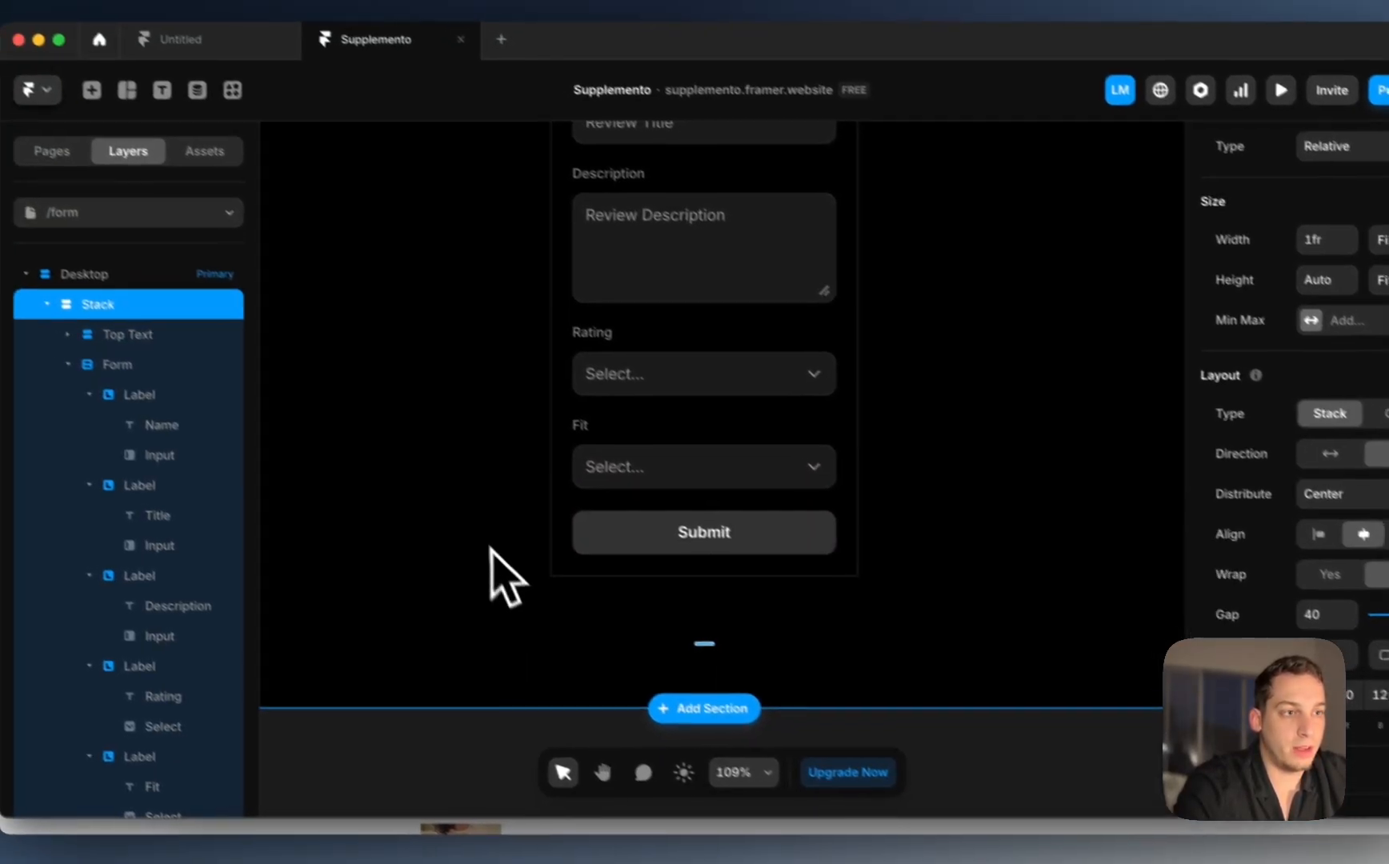
Step: Preview the form page and check the Fit dropdown's options
{"action": "left_click", "coordinate": [340, 432]}
{"action": "scroll", "coordinate": [424, 490], "scroll_direction": "down", "scroll_amount": 6}
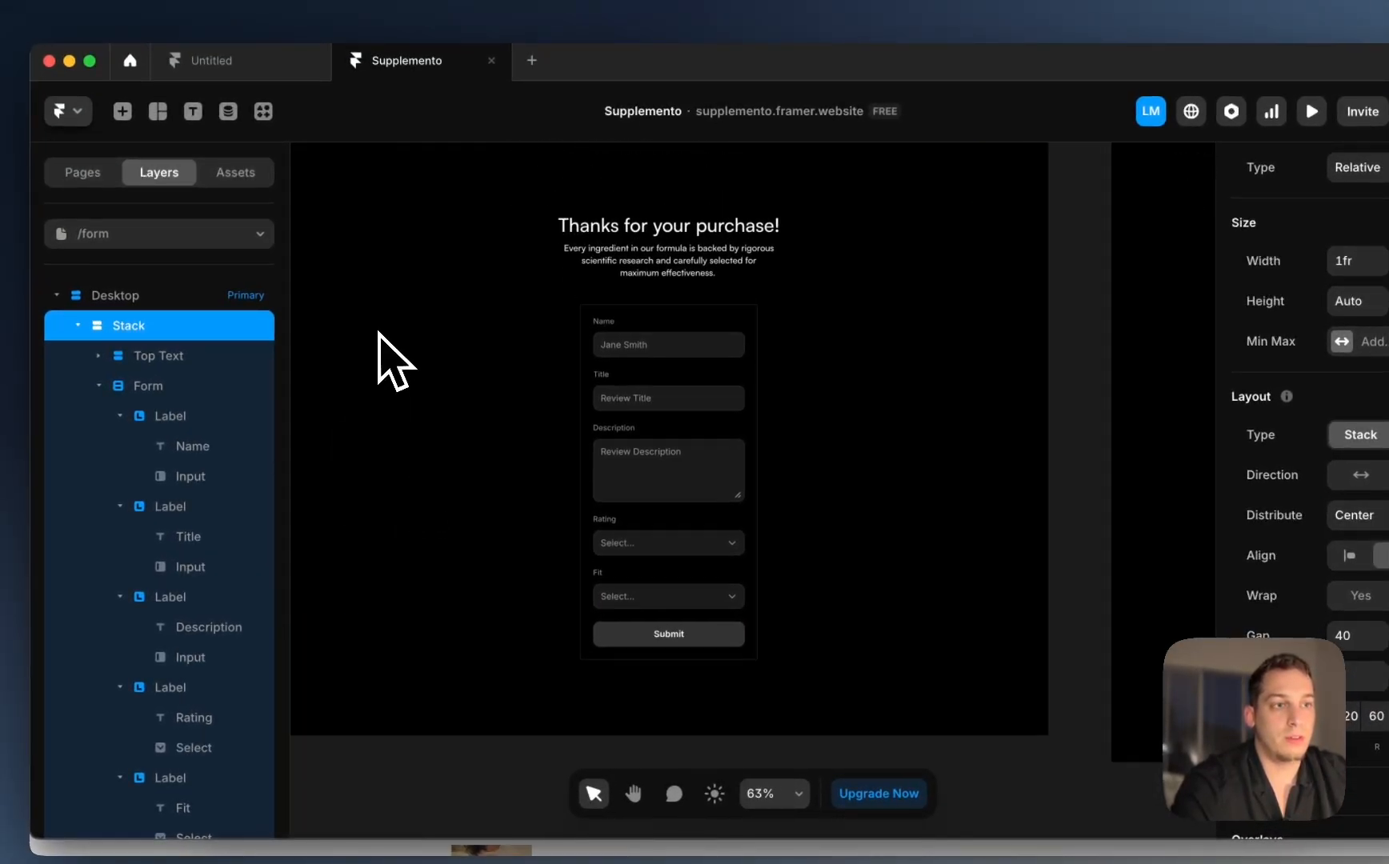
{"action": "left_click", "coordinate": [346, 183]}
{"action": "key", "text": "super+p"}
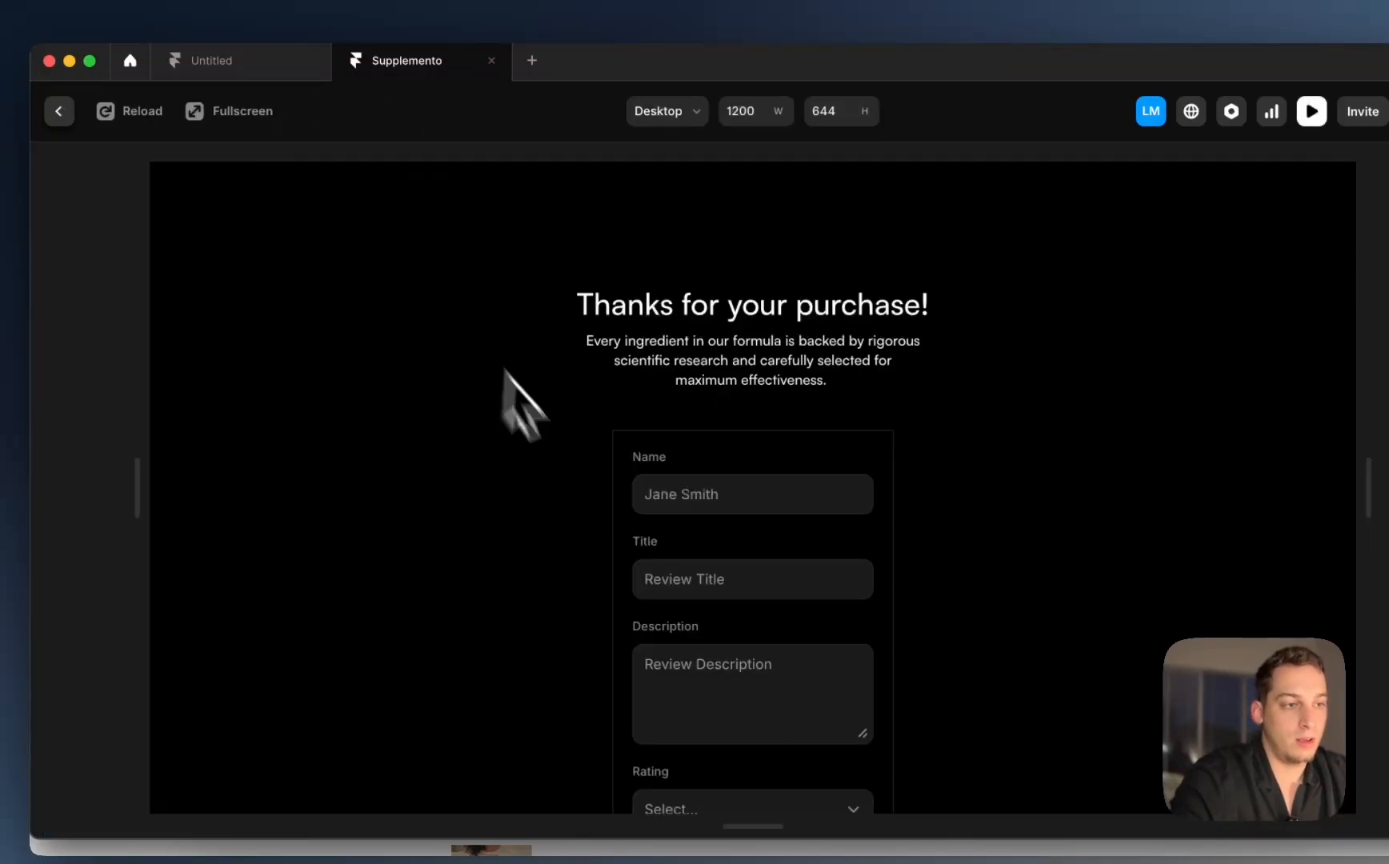
{"action": "scroll", "coordinate": [645, 536], "scroll_direction": "down", "scroll_amount": 4}
{"action": "left_click", "coordinate": [831, 587]}
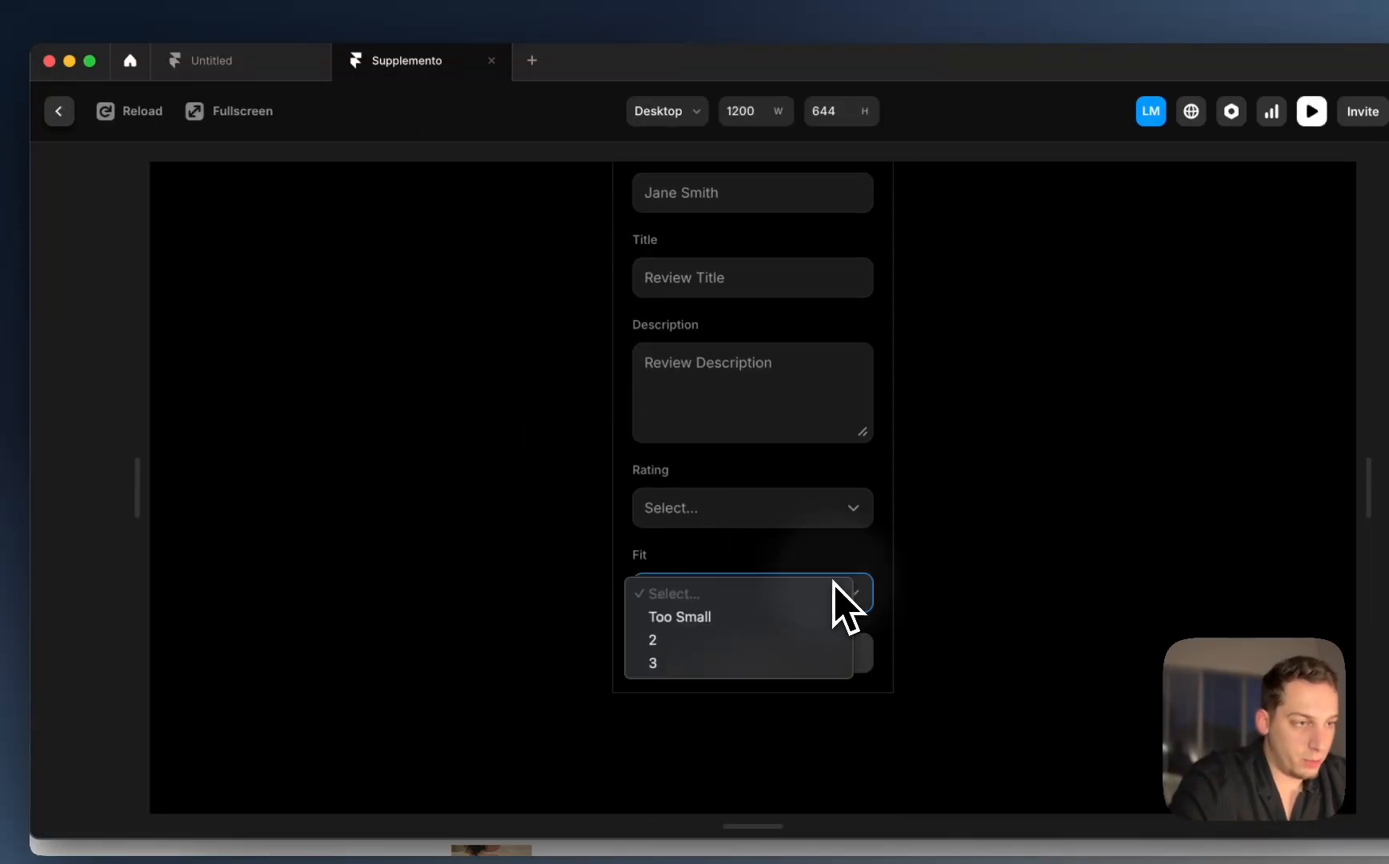
{"action": "left_click", "coordinate": [640, 504]}
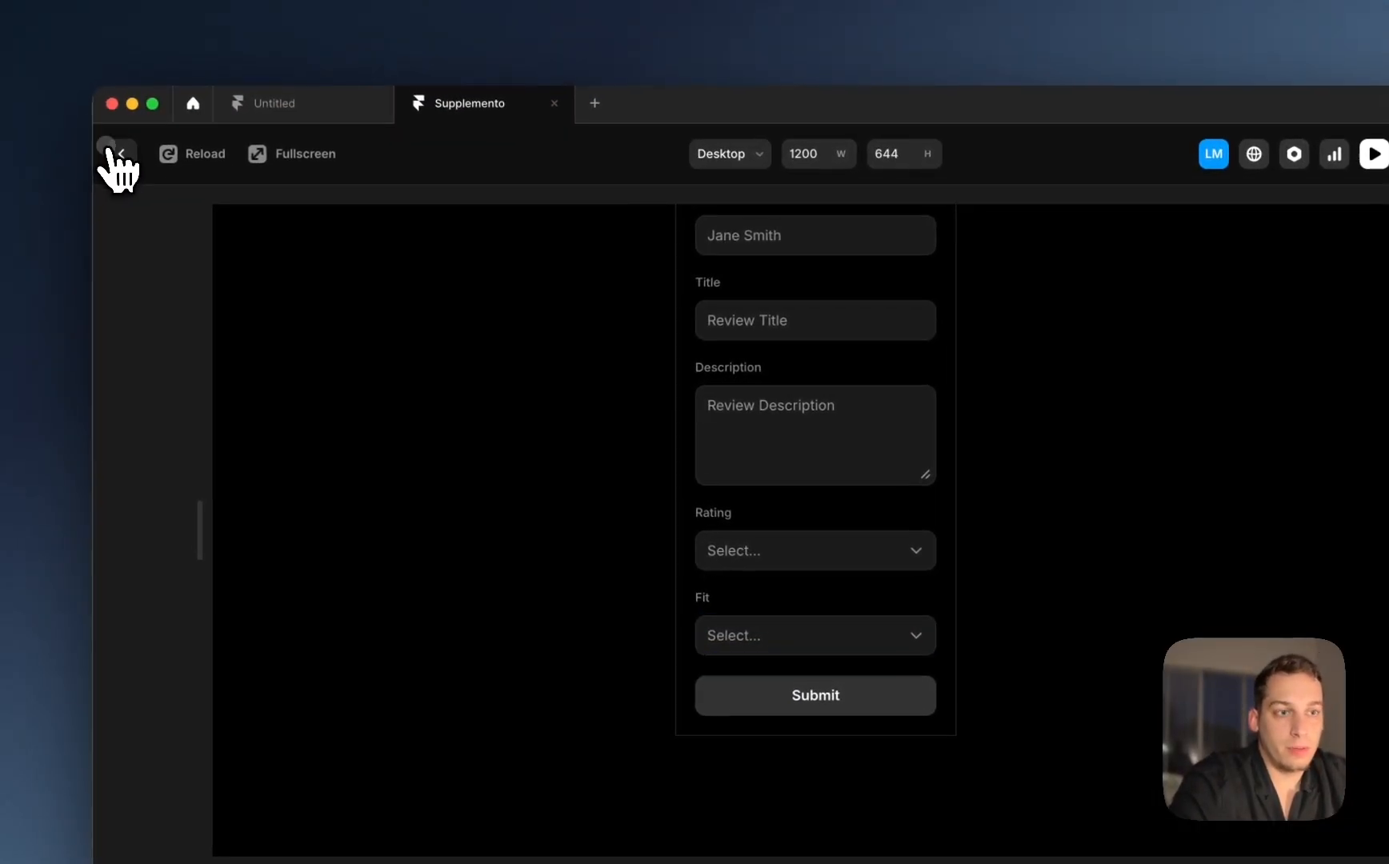
{"action": "left_click", "coordinate": [88, 94]}
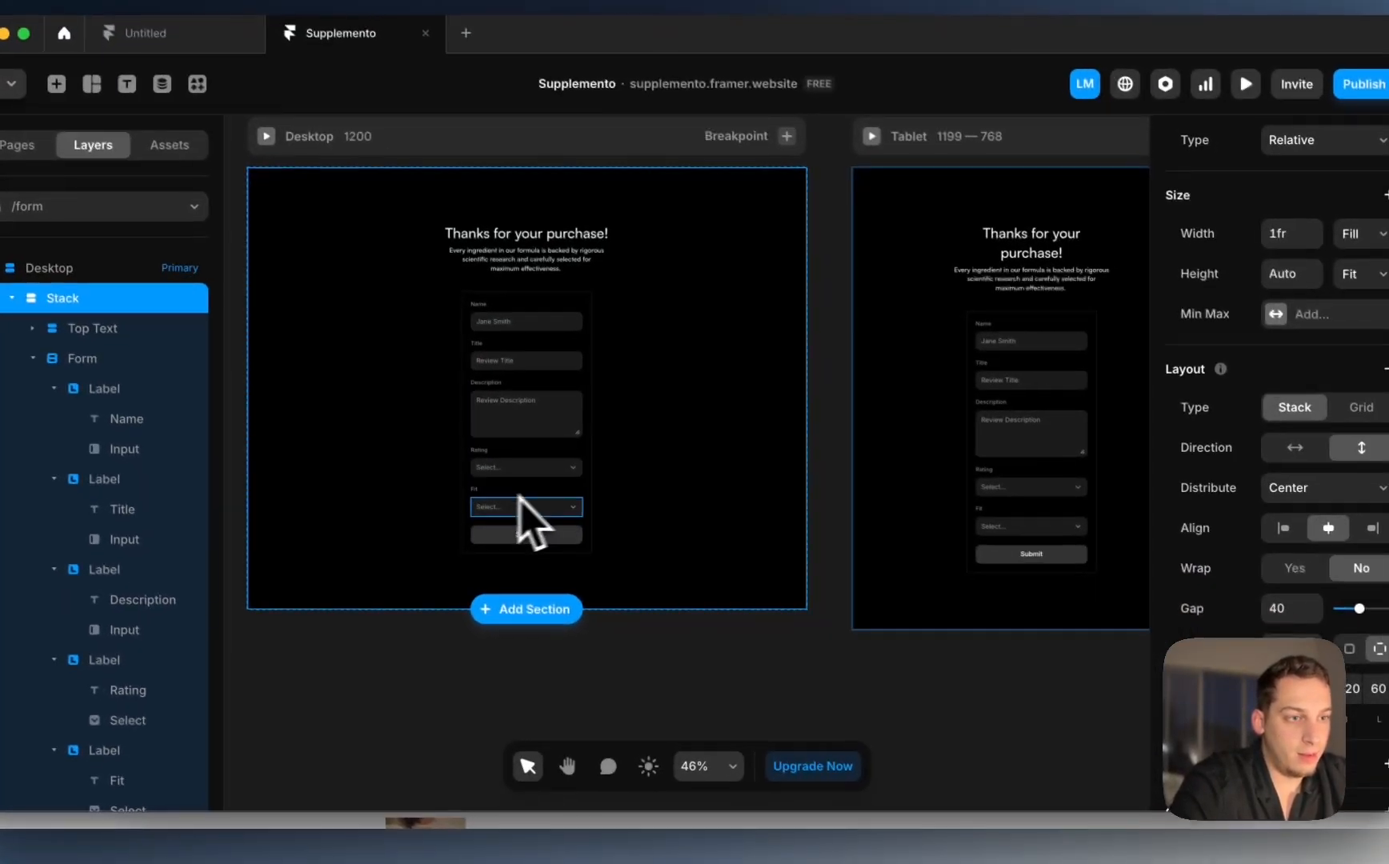
Step: Set Fit options 2 and 3 to perfect/Perfect and too-large/Too Large
{"action": "left_click", "coordinate": [519, 500]}
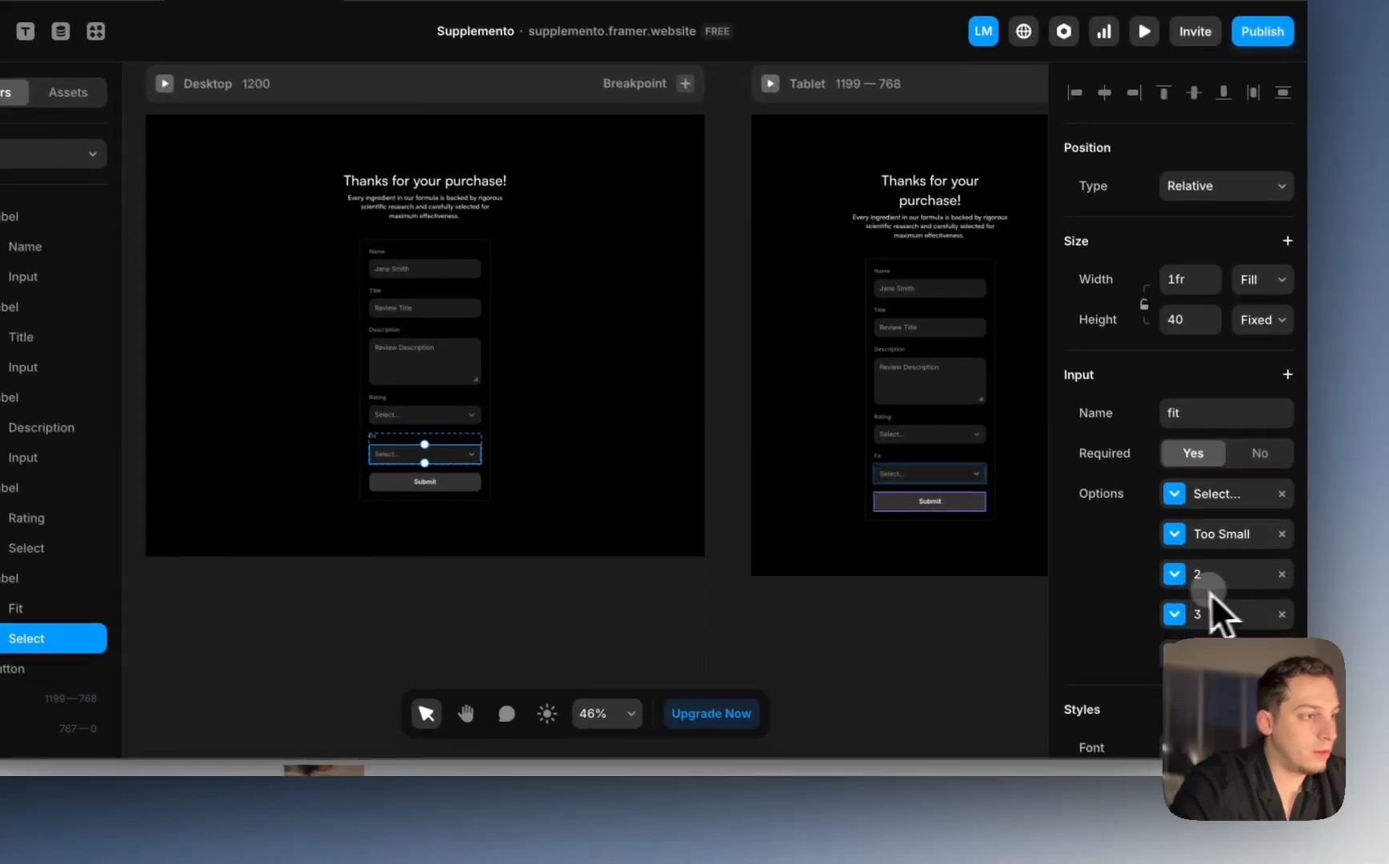
{"action": "left_click", "coordinate": [1201, 599]}
{"action": "left_click", "coordinate": [949, 591]}
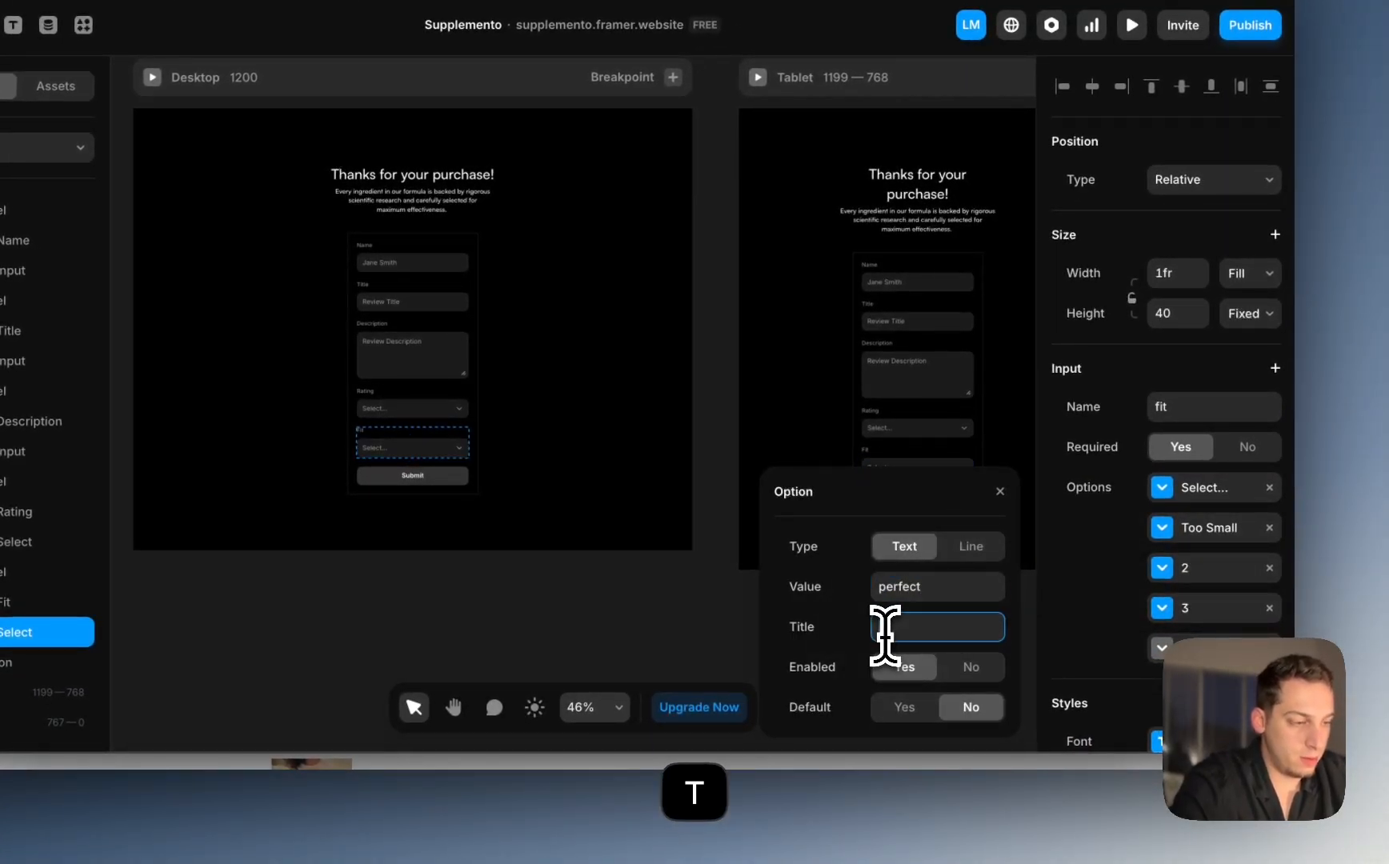
{"action": "left_click", "coordinate": [636, 622]}
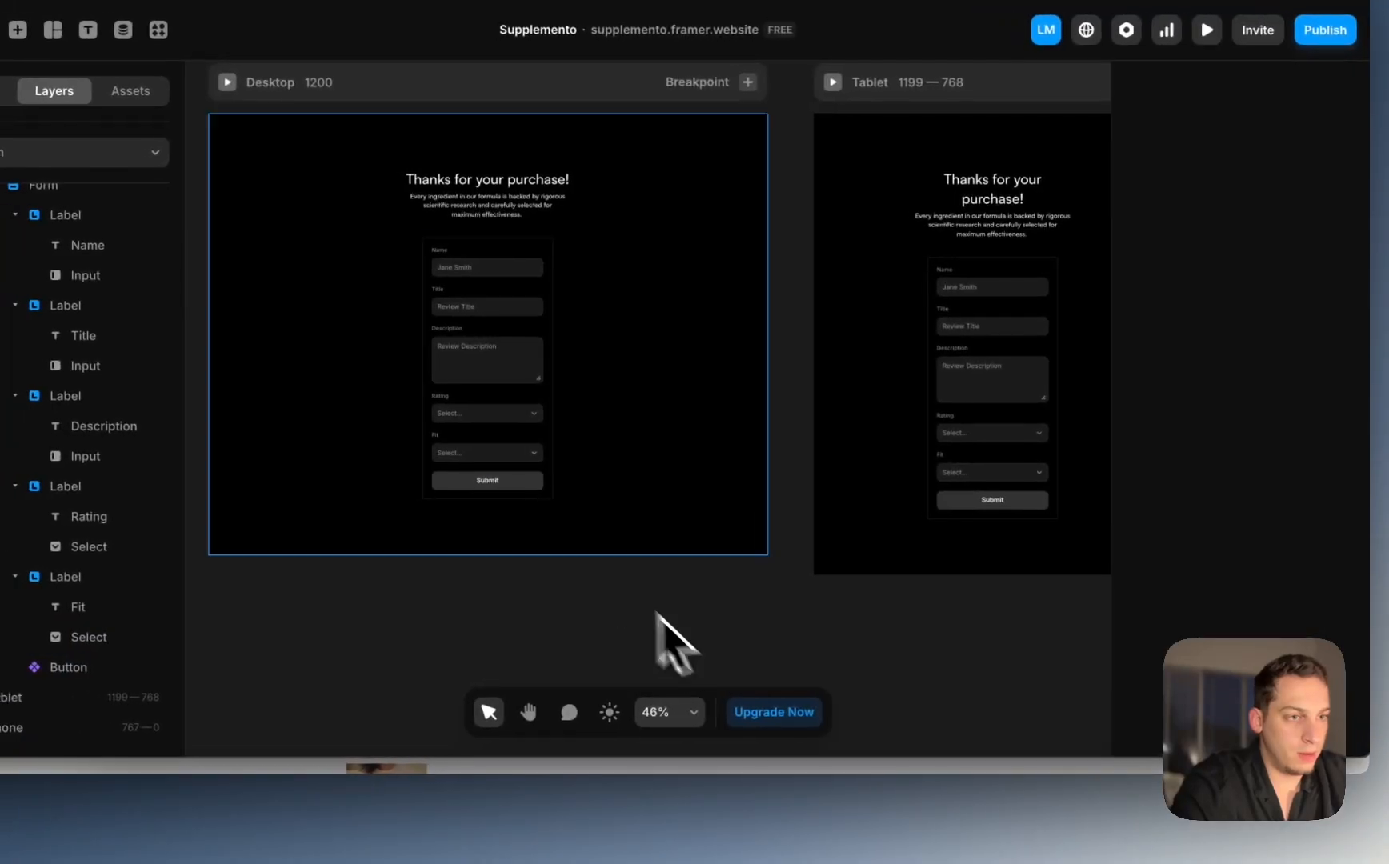
{"action": "left_click", "coordinate": [411, 447]}
{"action": "left_click", "coordinate": [1236, 611]}
{"action": "left_click", "coordinate": [985, 590]}
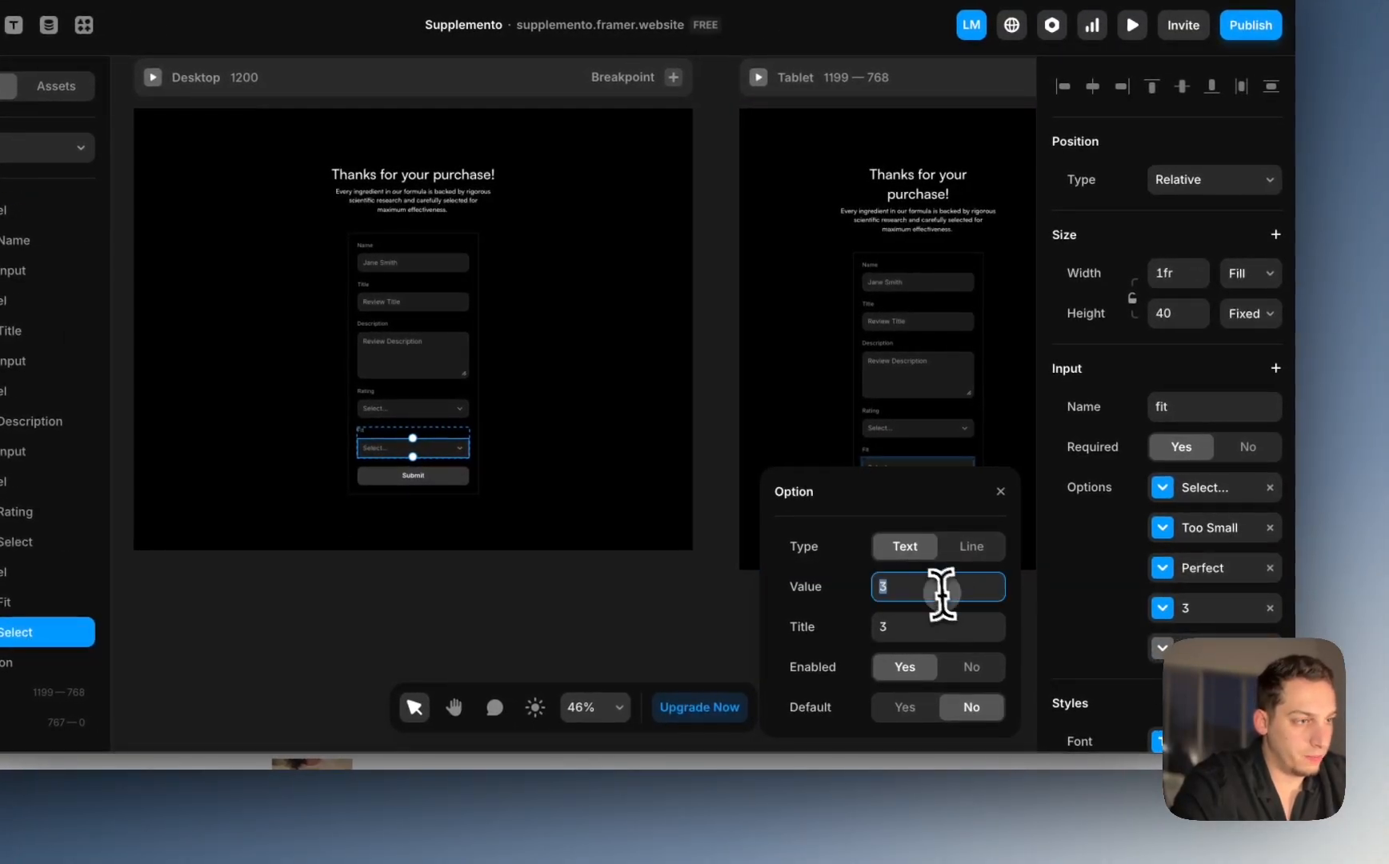
{"action": "type", "text": "too-larg"}
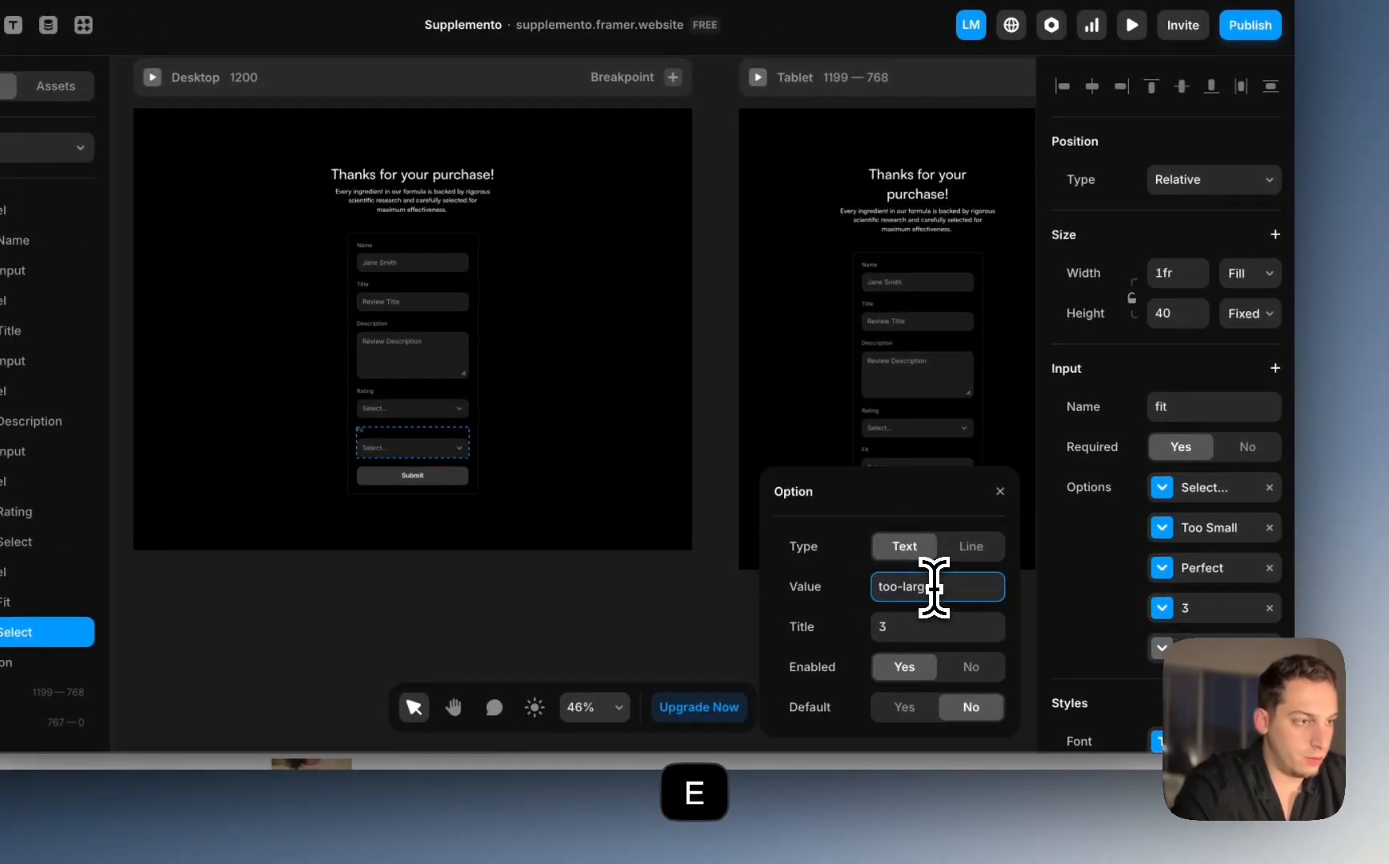
{"action": "type", "text": "Too Large"}
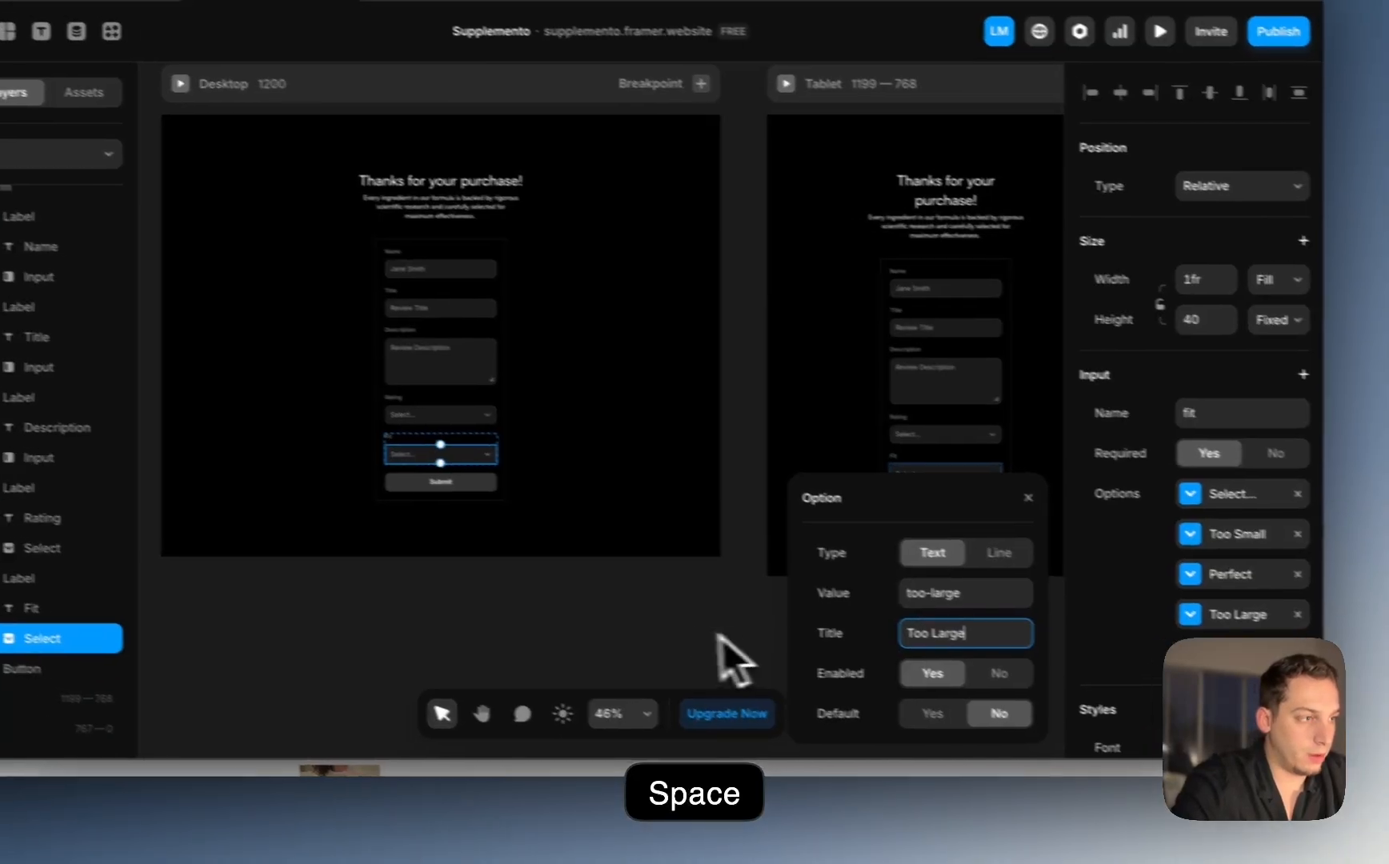
{"action": "left_click", "coordinate": [577, 616]}
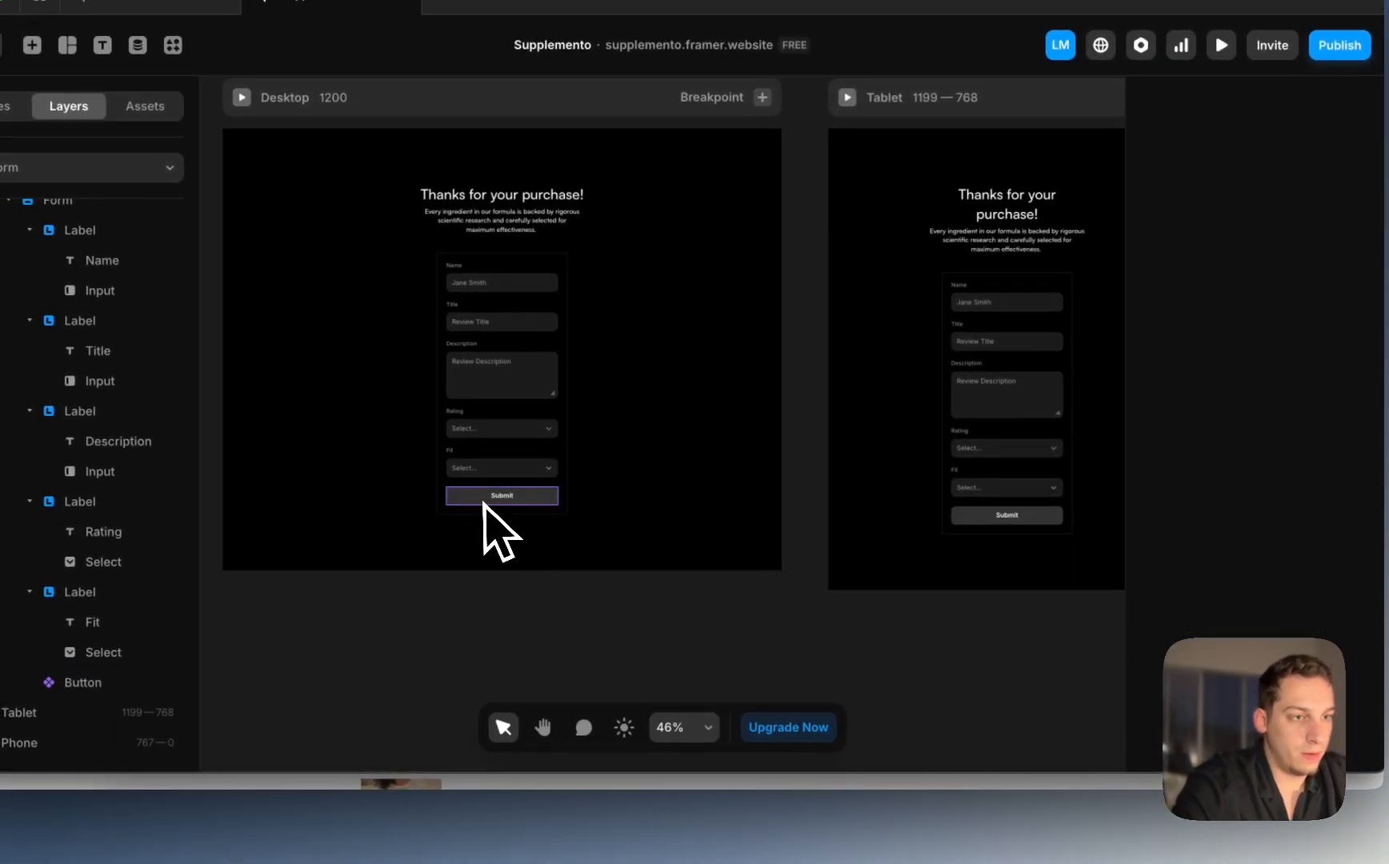
{"action": "left_click", "coordinate": [392, 454]}
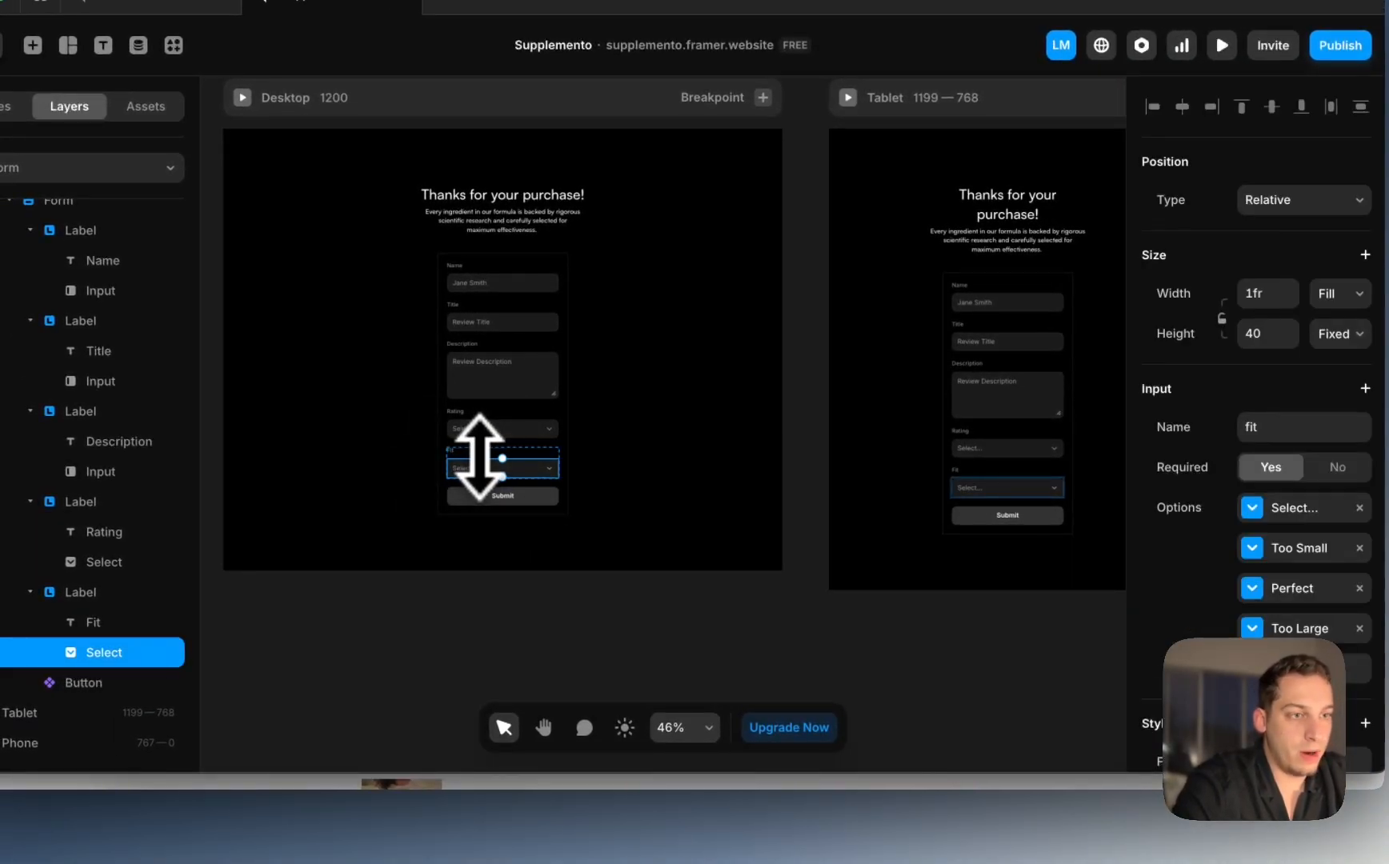
Step: Add Google Sheets as the whole Form's submission destination and enter the fallback e-mail
{"action": "left_click", "coordinate": [502, 496]}
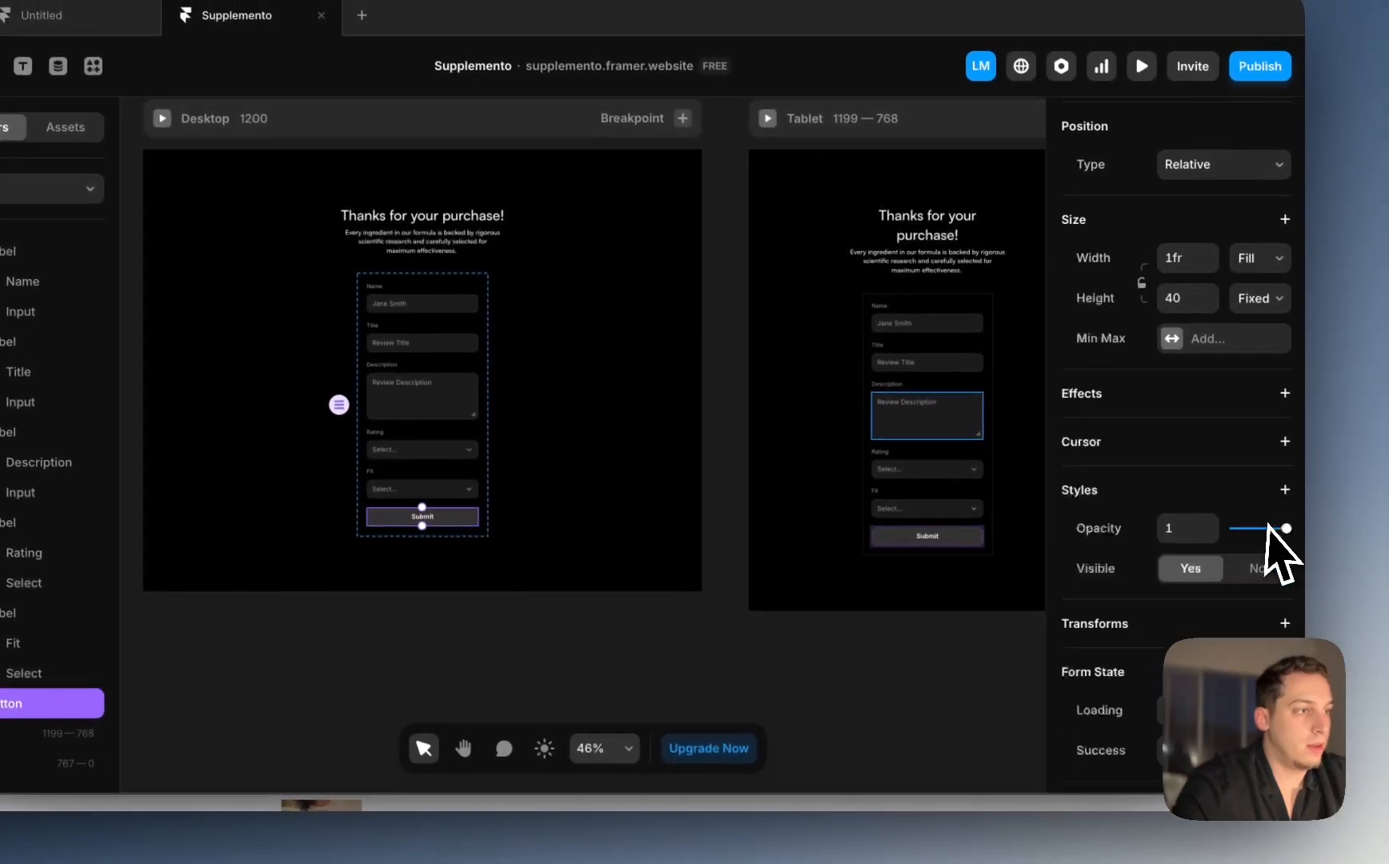
{"action": "scroll", "coordinate": [1361, 533], "scroll_direction": "down", "scroll_amount": 3}
{"action": "scroll", "coordinate": [225, 516], "scroll_direction": "up", "scroll_amount": 3}
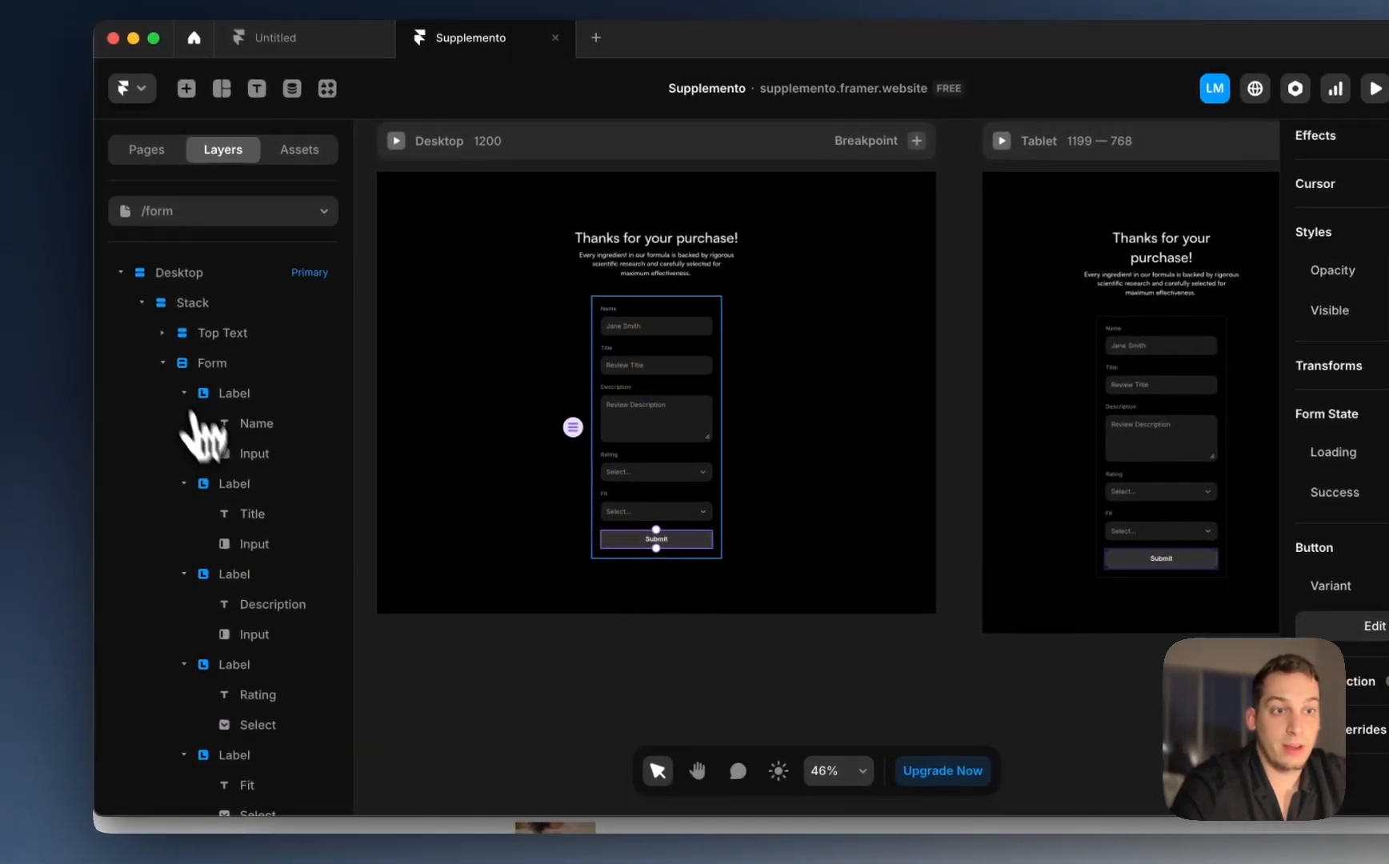
{"action": "left_click", "coordinate": [163, 363]}
{"action": "left_click", "coordinate": [206, 362]}
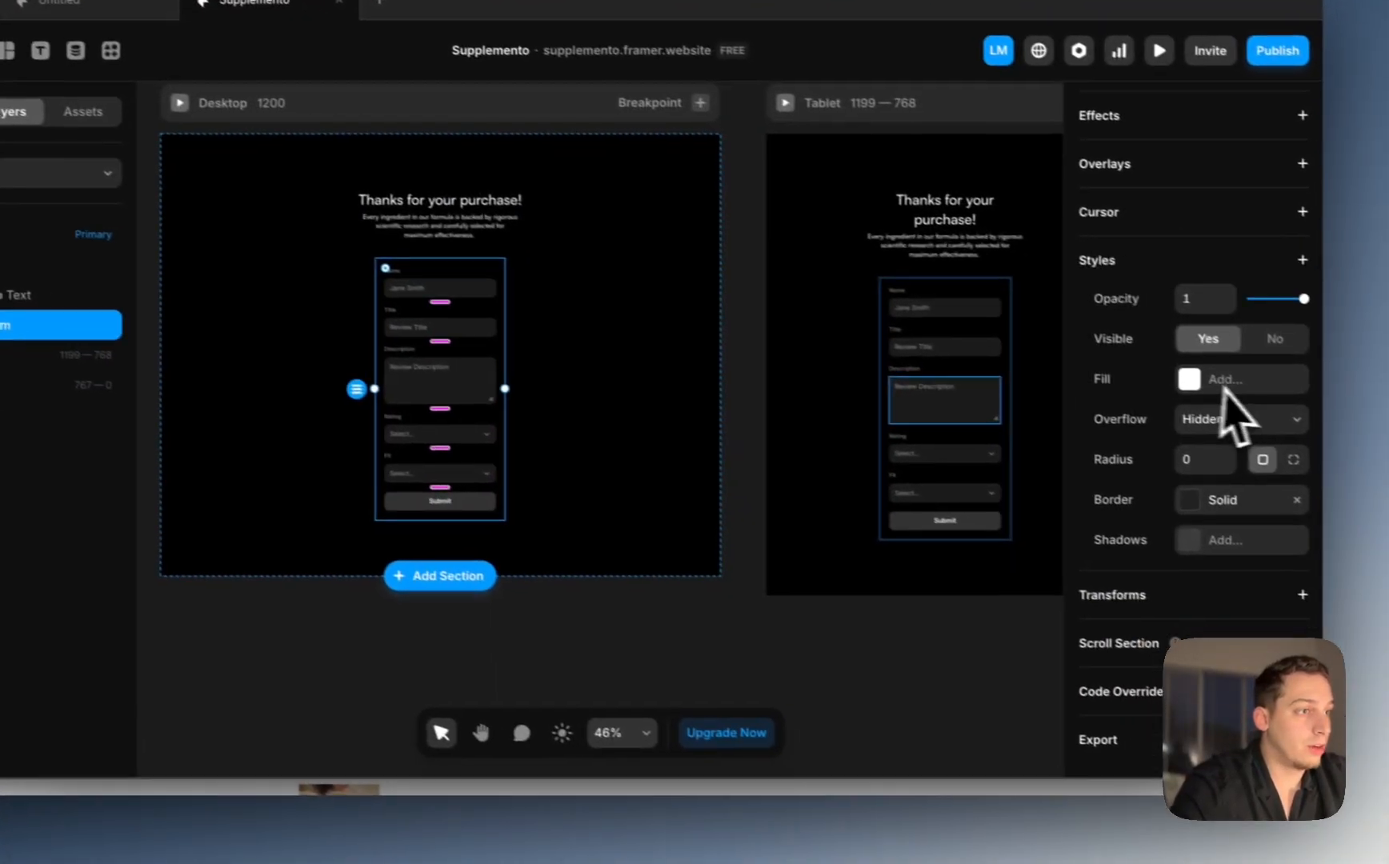
{"action": "scroll", "coordinate": [1172, 450], "scroll_direction": "up", "scroll_amount": 7}
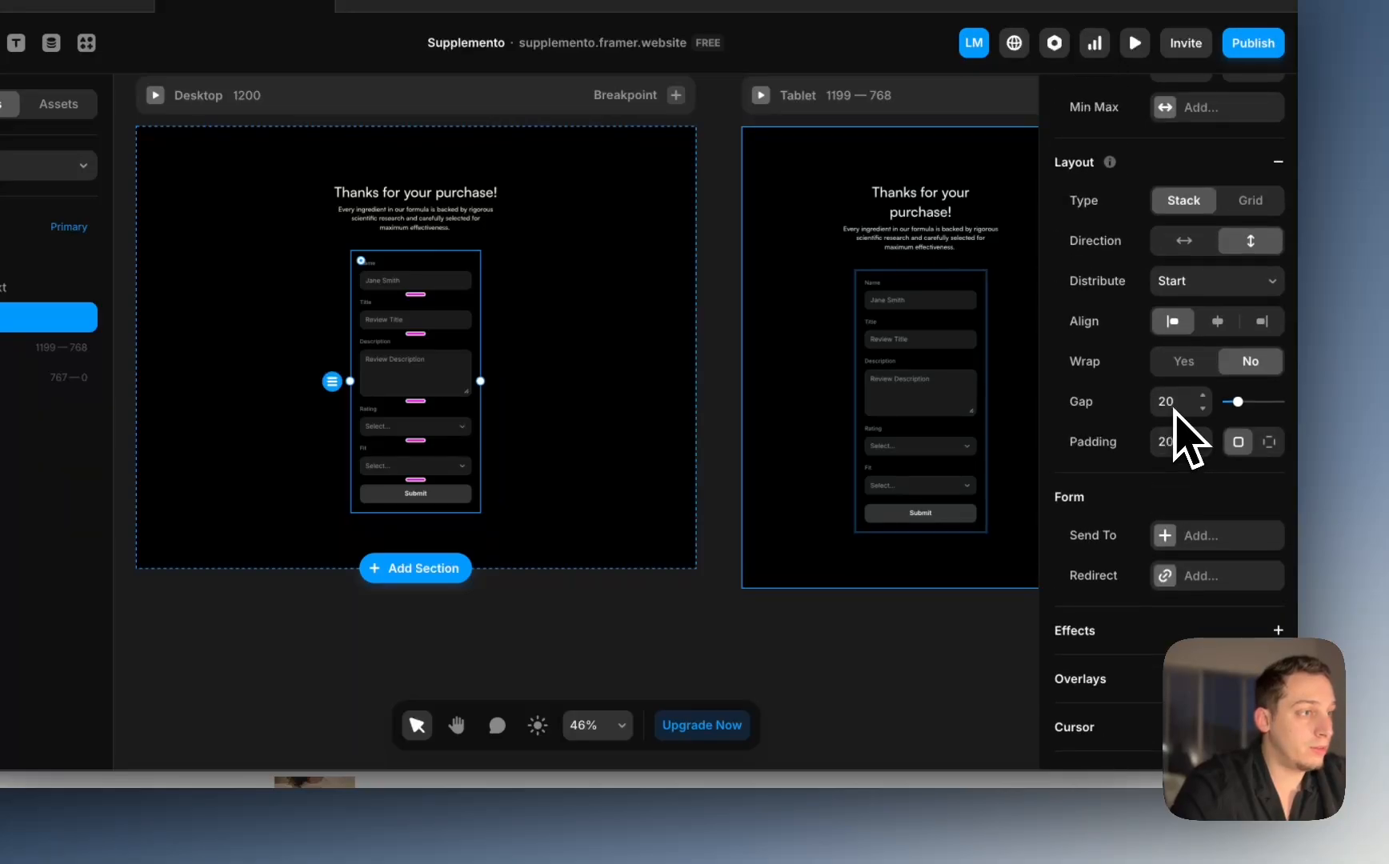
{"action": "left_click", "coordinate": [1165, 613]}
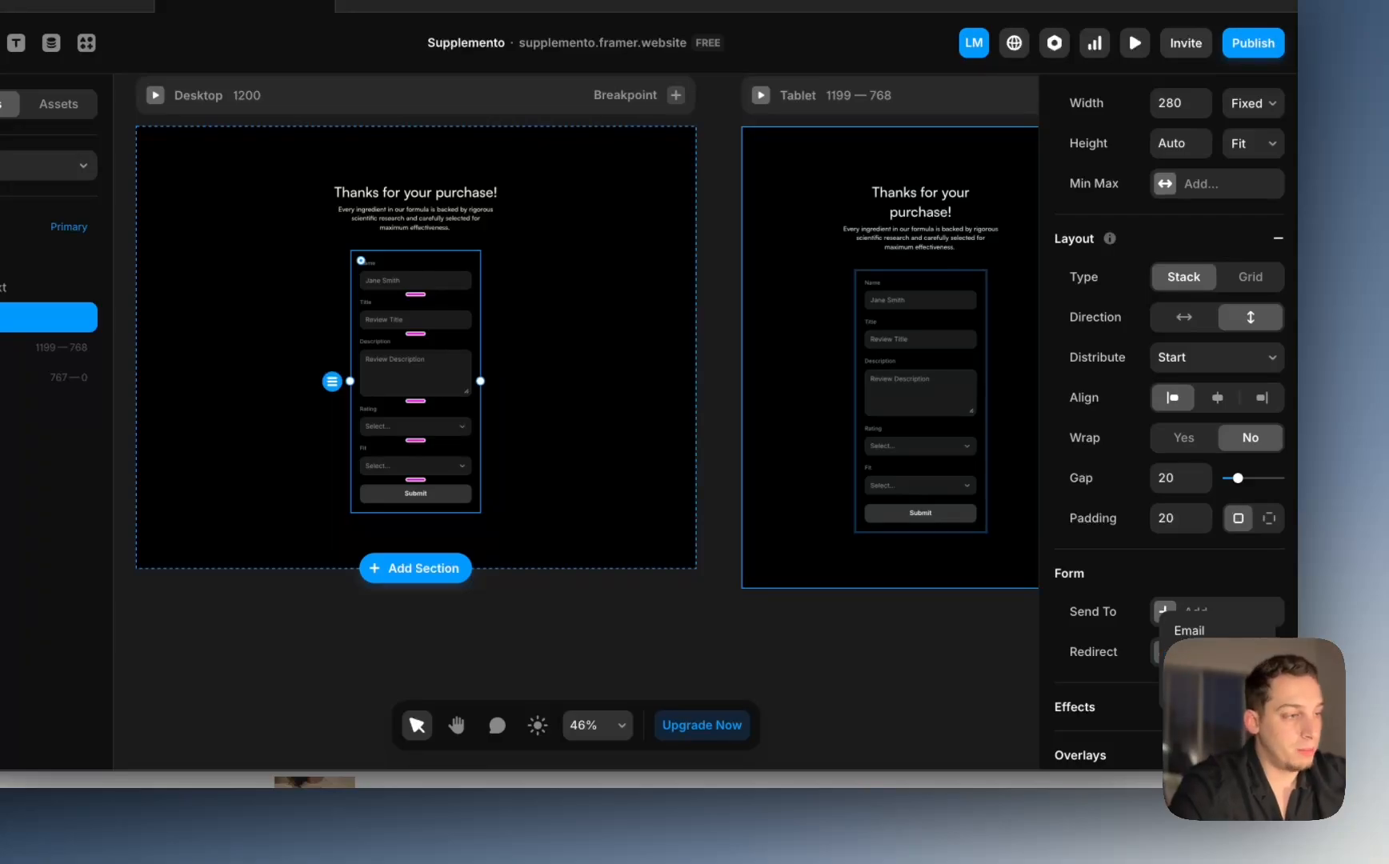
{"action": "left_click", "coordinate": [1204, 673]}
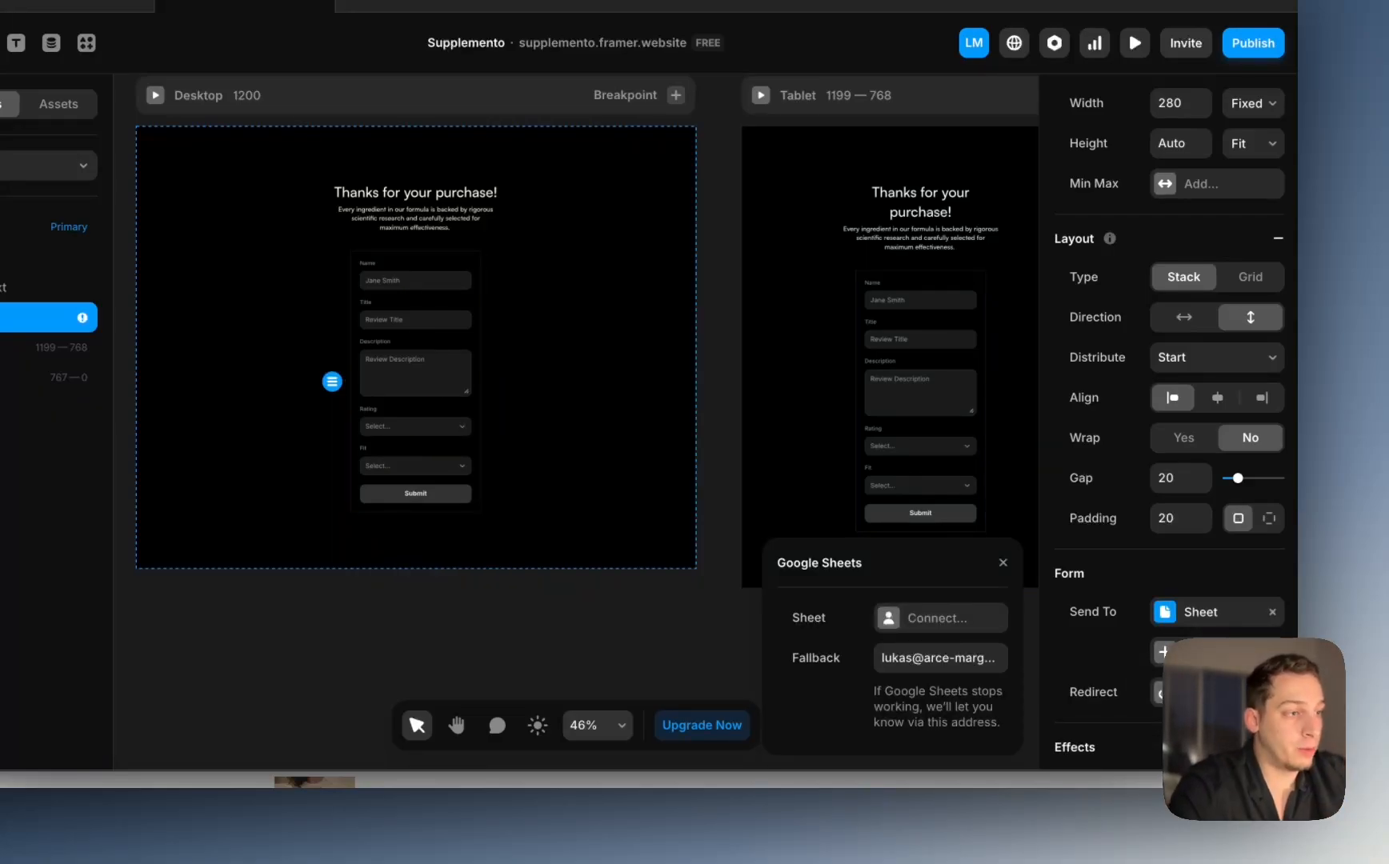
{"action": "left_click", "coordinate": [925, 658]}
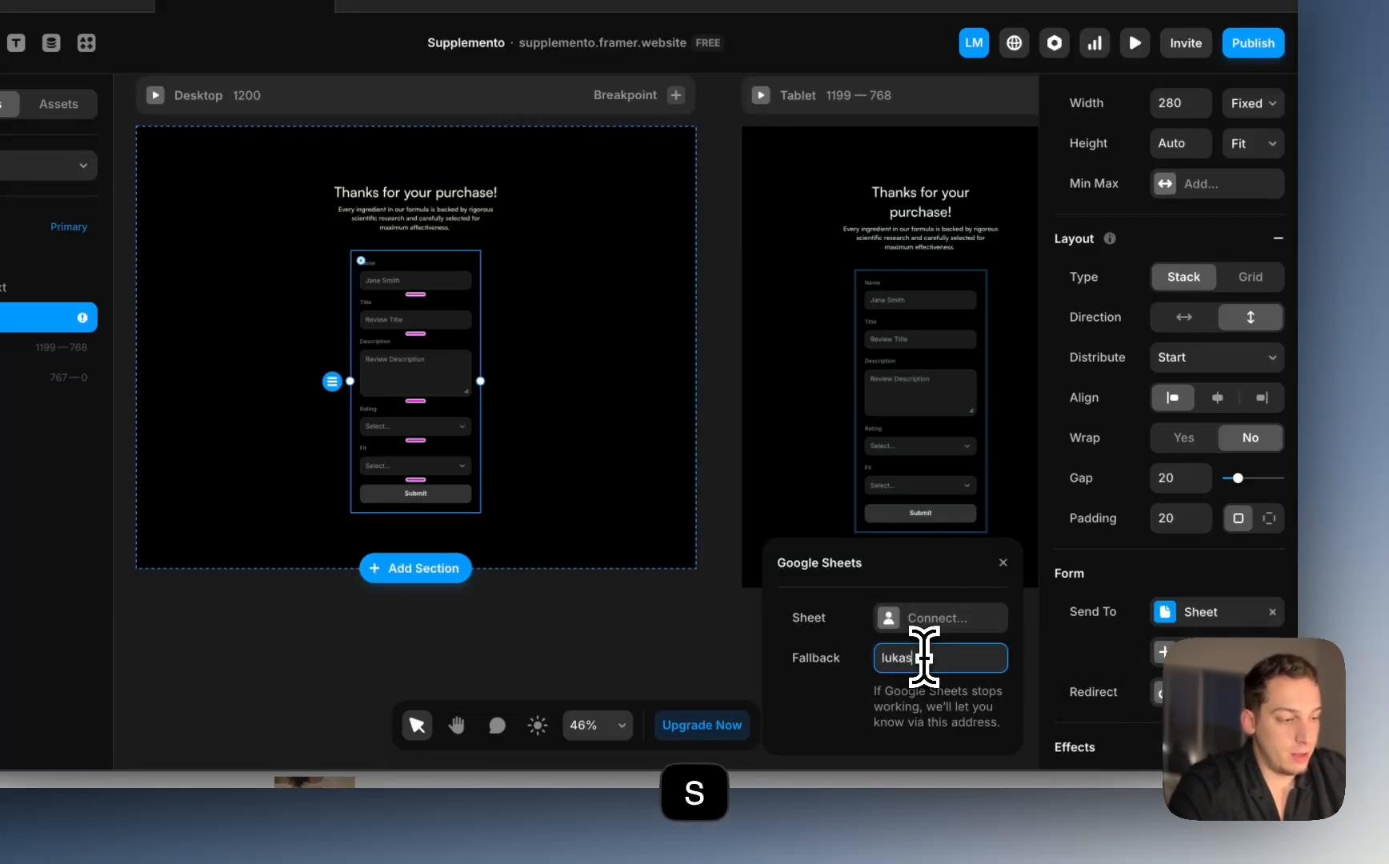
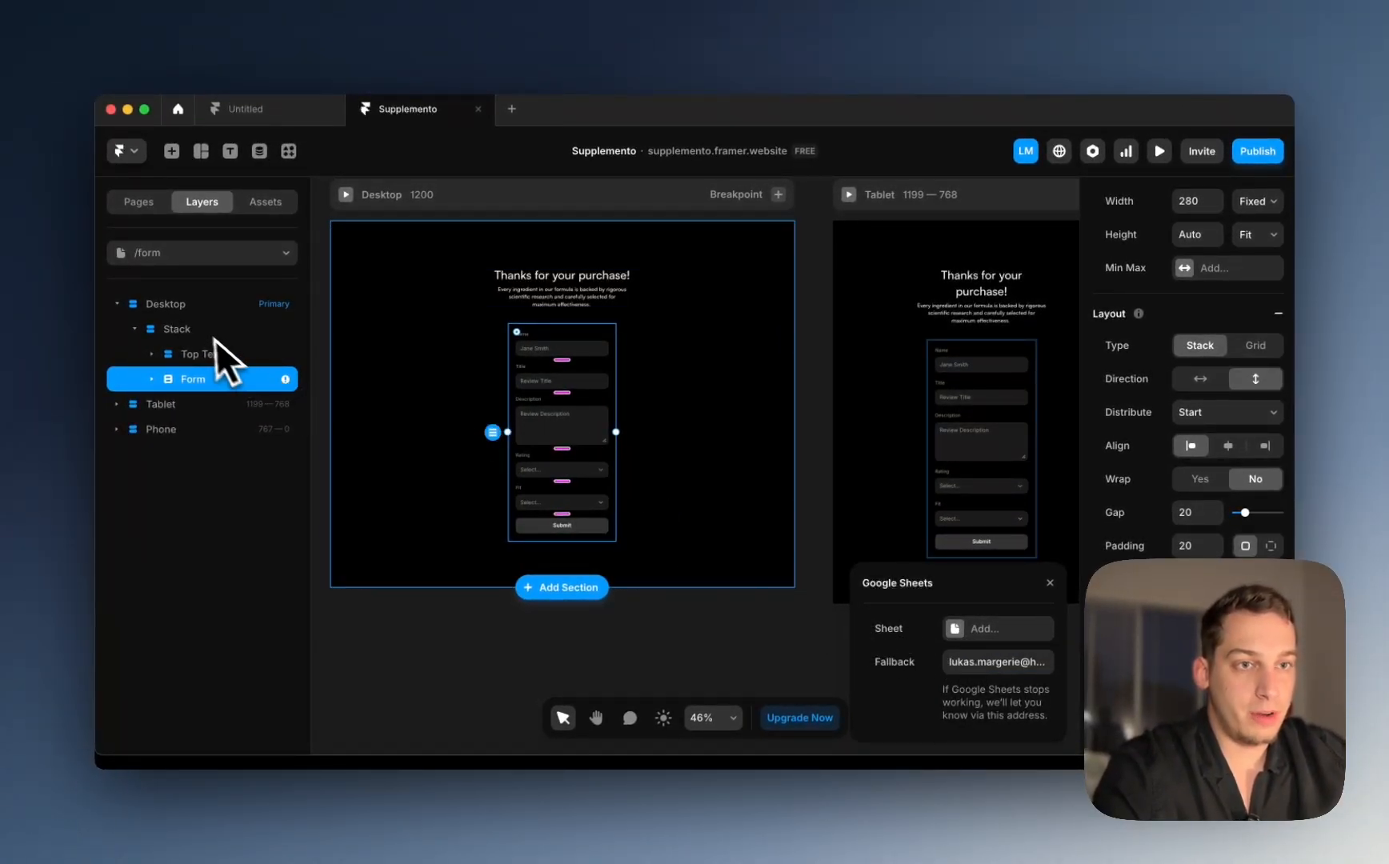
Step: Set the form's width to Fill
{"action": "scroll", "coordinate": [1215, 308], "scroll_direction": "up", "scroll_amount": 1}
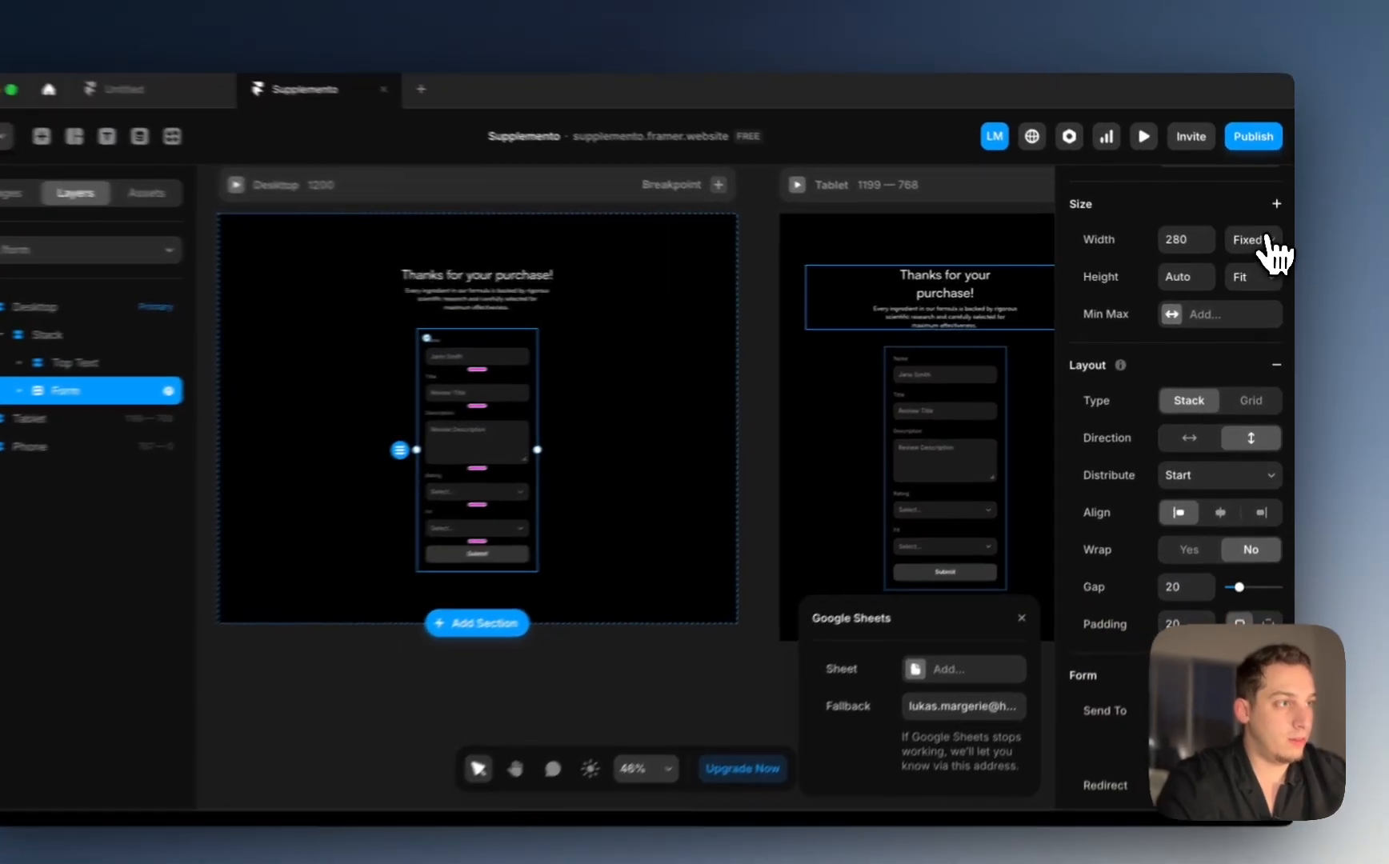
{"action": "left_click", "coordinate": [1269, 240]}
{"action": "left_click", "coordinate": [1241, 283]}
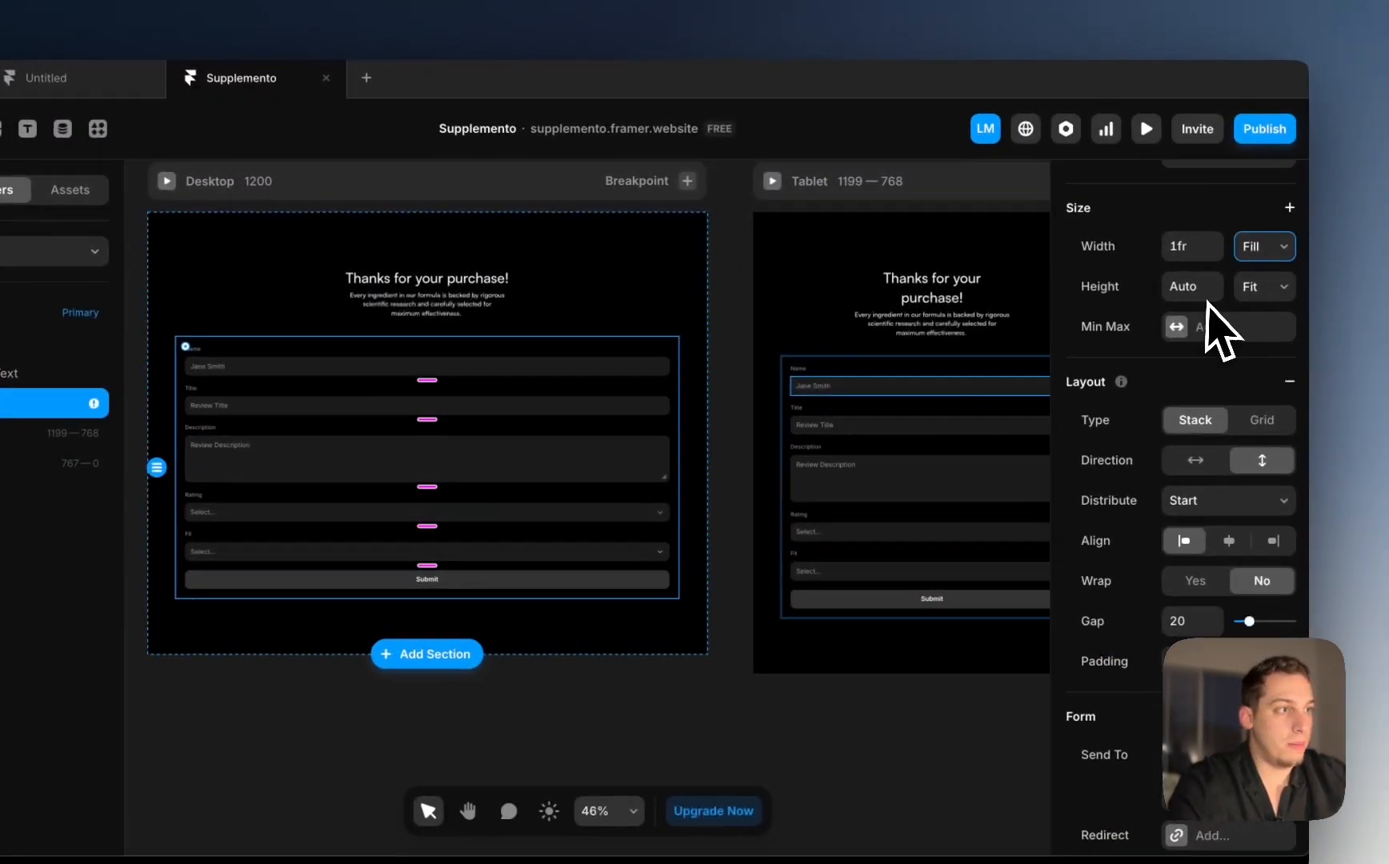
{"action": "scroll", "coordinate": [1213, 306], "scroll_direction": "up", "scroll_amount": 3}
Step: Add a fixed Max Width of 600 to the form
{"action": "left_click", "coordinate": [1274, 320]}
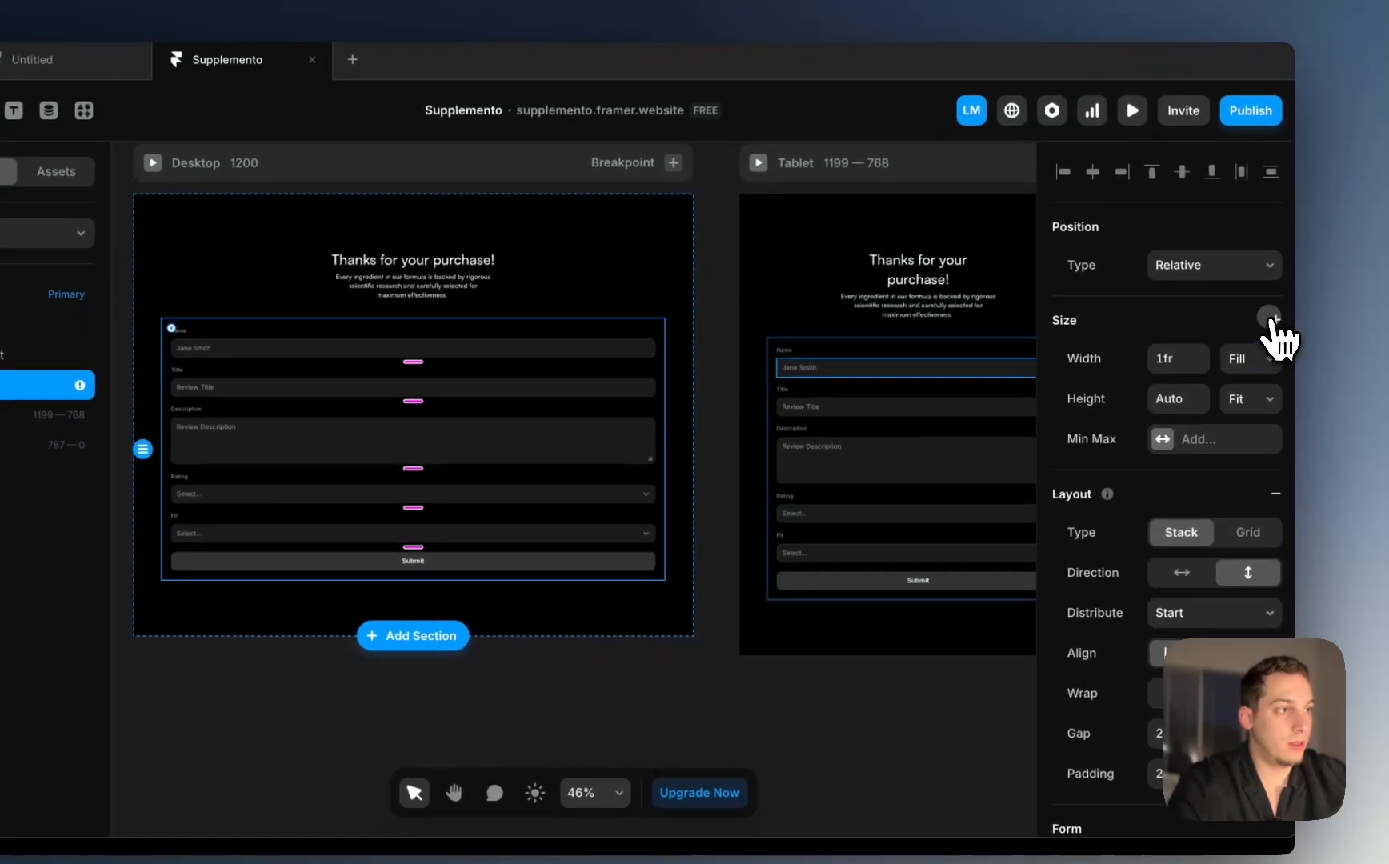
{"action": "left_click", "coordinate": [1236, 338]}
{"action": "scroll", "coordinate": [1185, 408], "scroll_direction": "up", "scroll_amount": 5}
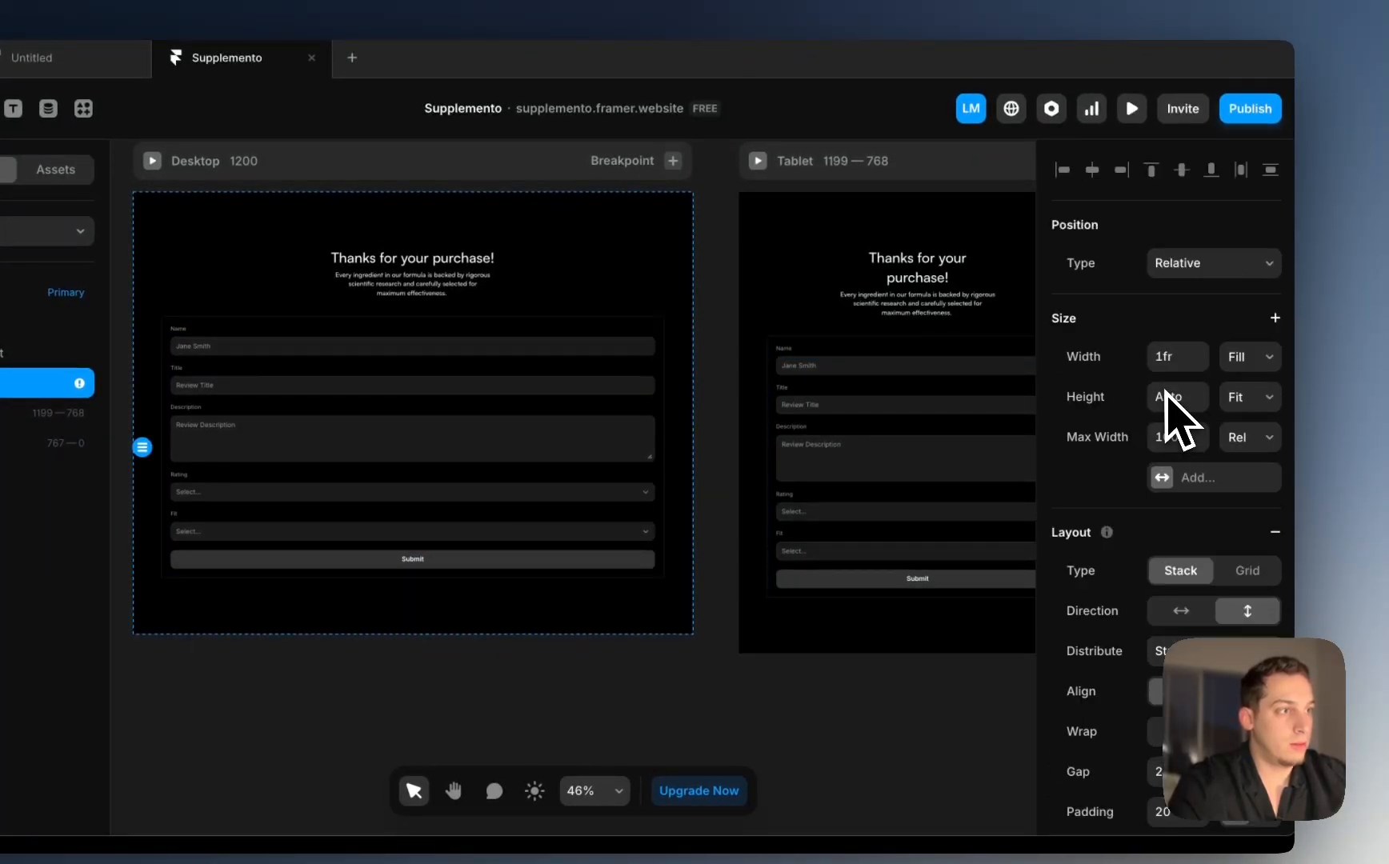
{"action": "left_click", "coordinate": [1246, 459]}
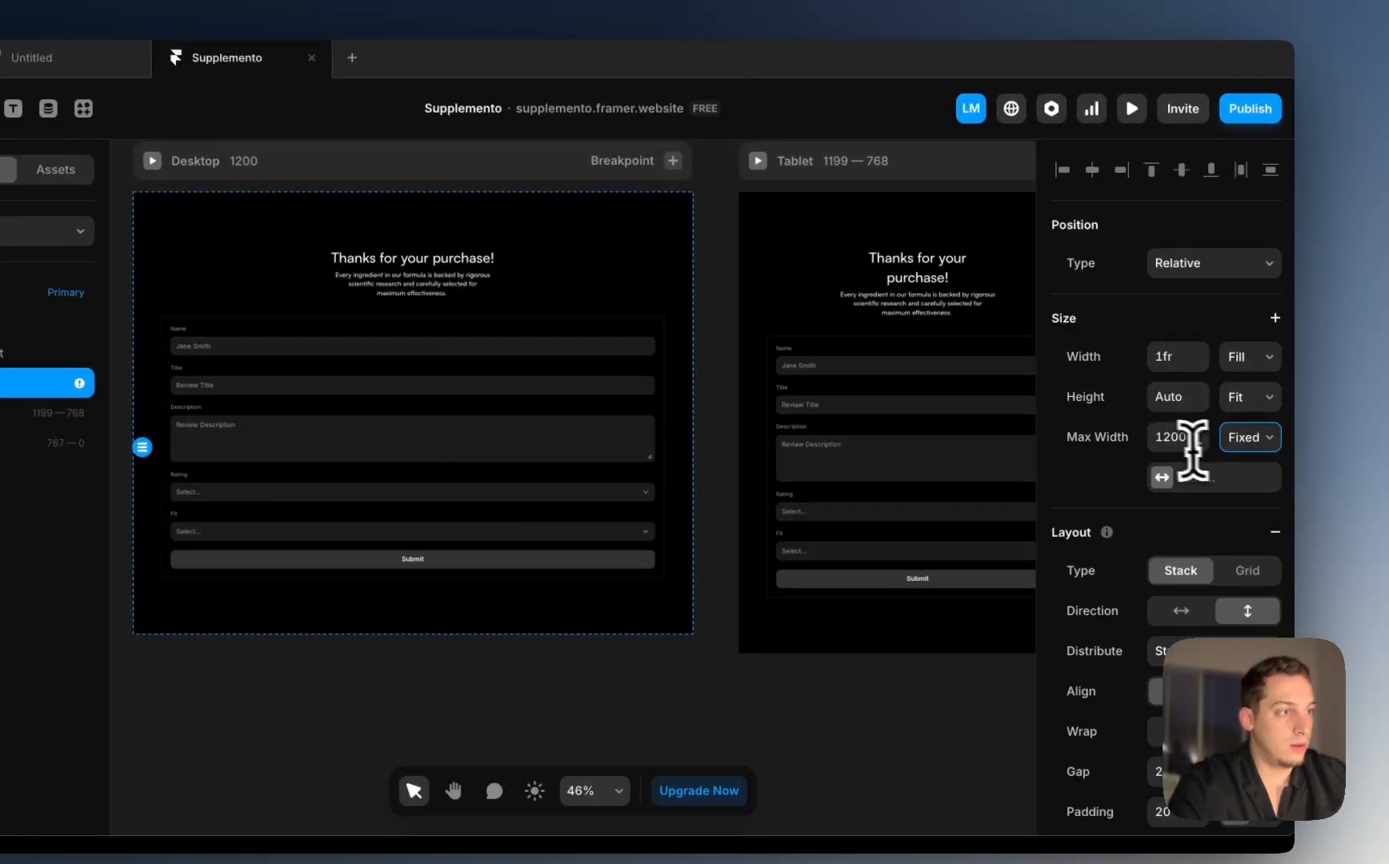
{"action": "left_click", "coordinate": [1175, 440]}
{"action": "type", "text": "600"}
{"action": "key", "text": "Return"}
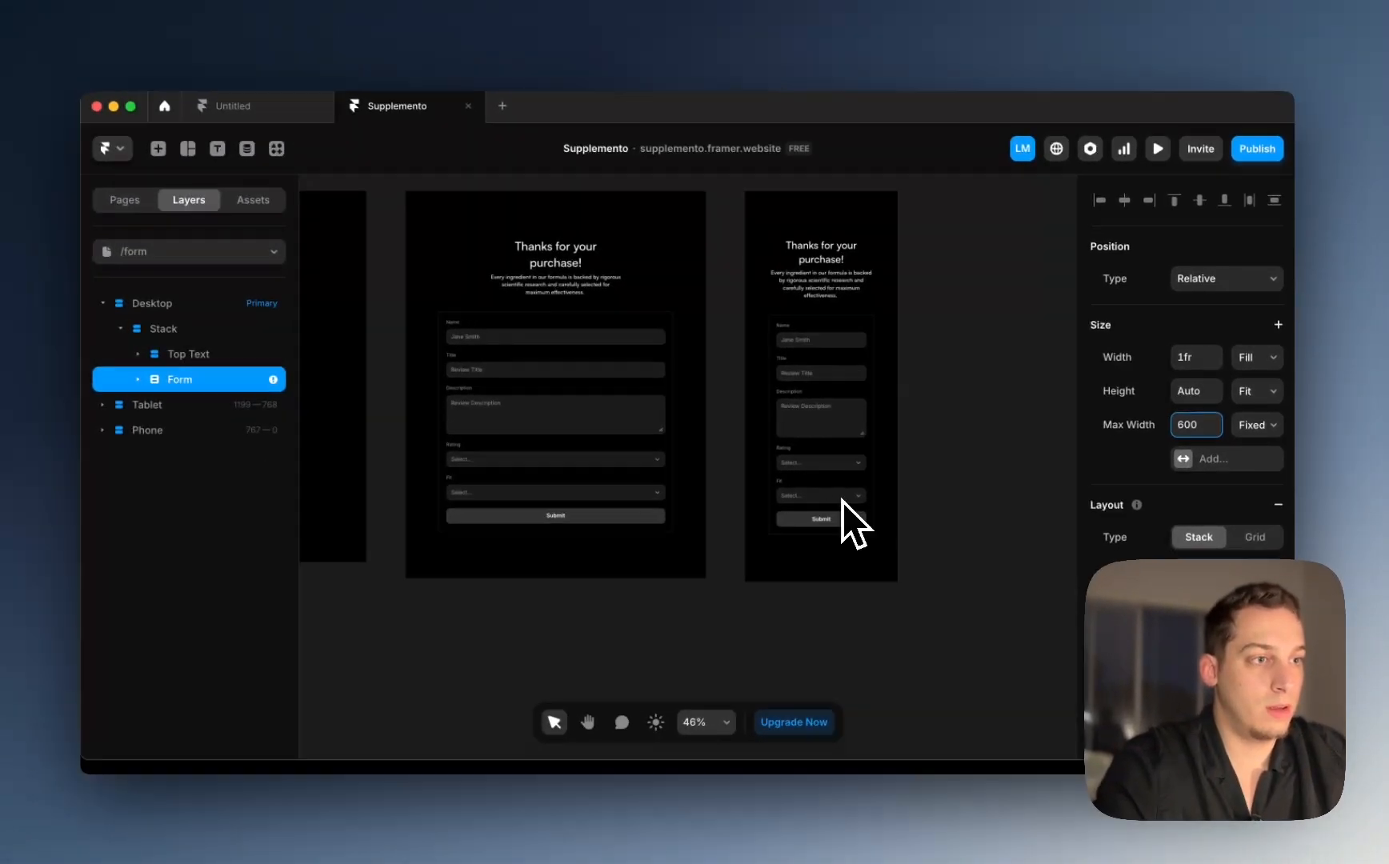
{"action": "scroll", "coordinate": [846, 500], "scroll_direction": "down", "scroll_amount": 4}
{"action": "scroll", "coordinate": [847, 499], "scroll_direction": "left", "scroll_amount": 3}
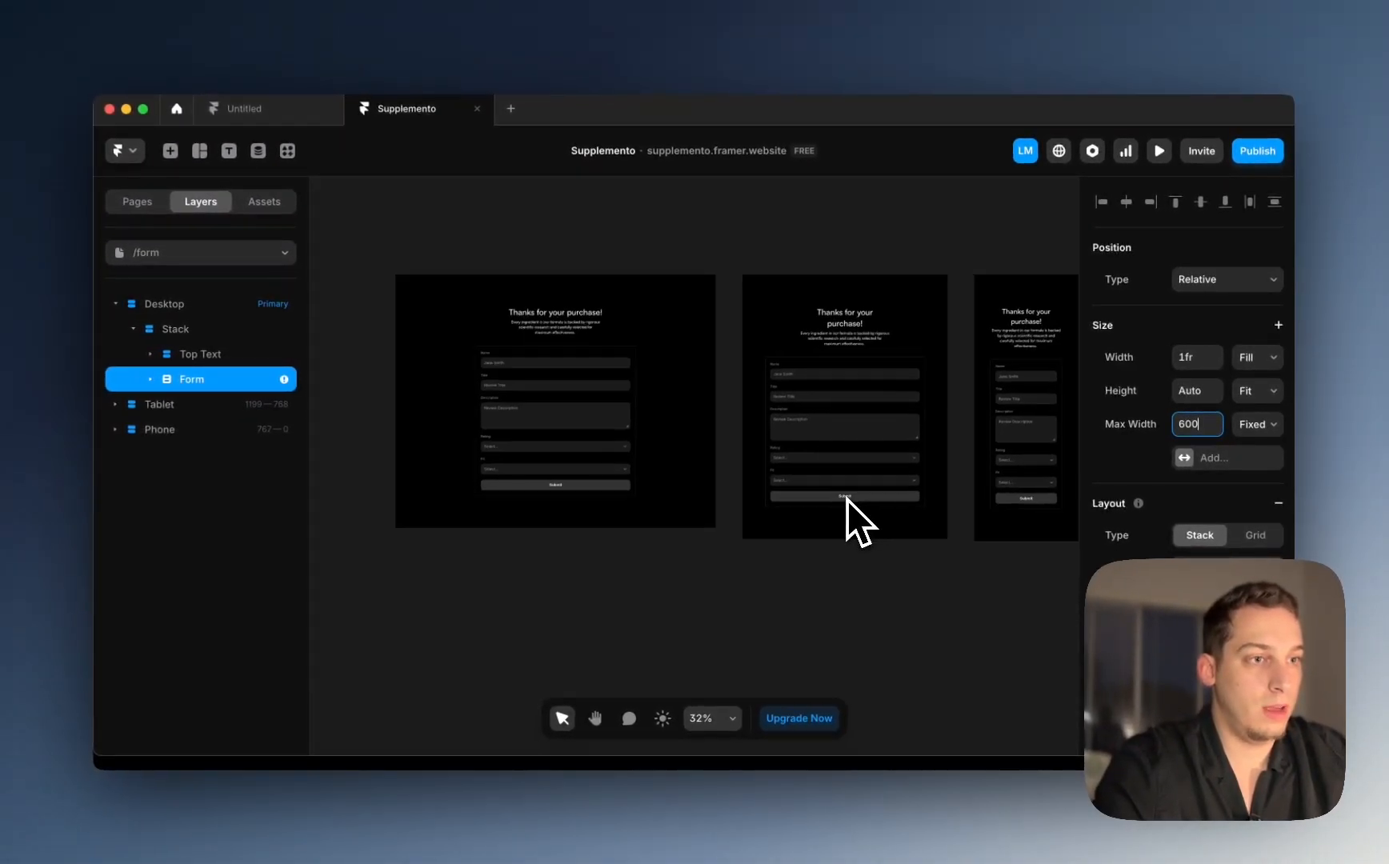
{"action": "scroll", "coordinate": [846, 504], "scroll_direction": "left", "scroll_amount": 2}
{"action": "scroll", "coordinate": [476, 313], "scroll_direction": "up", "scroll_amount": 3}
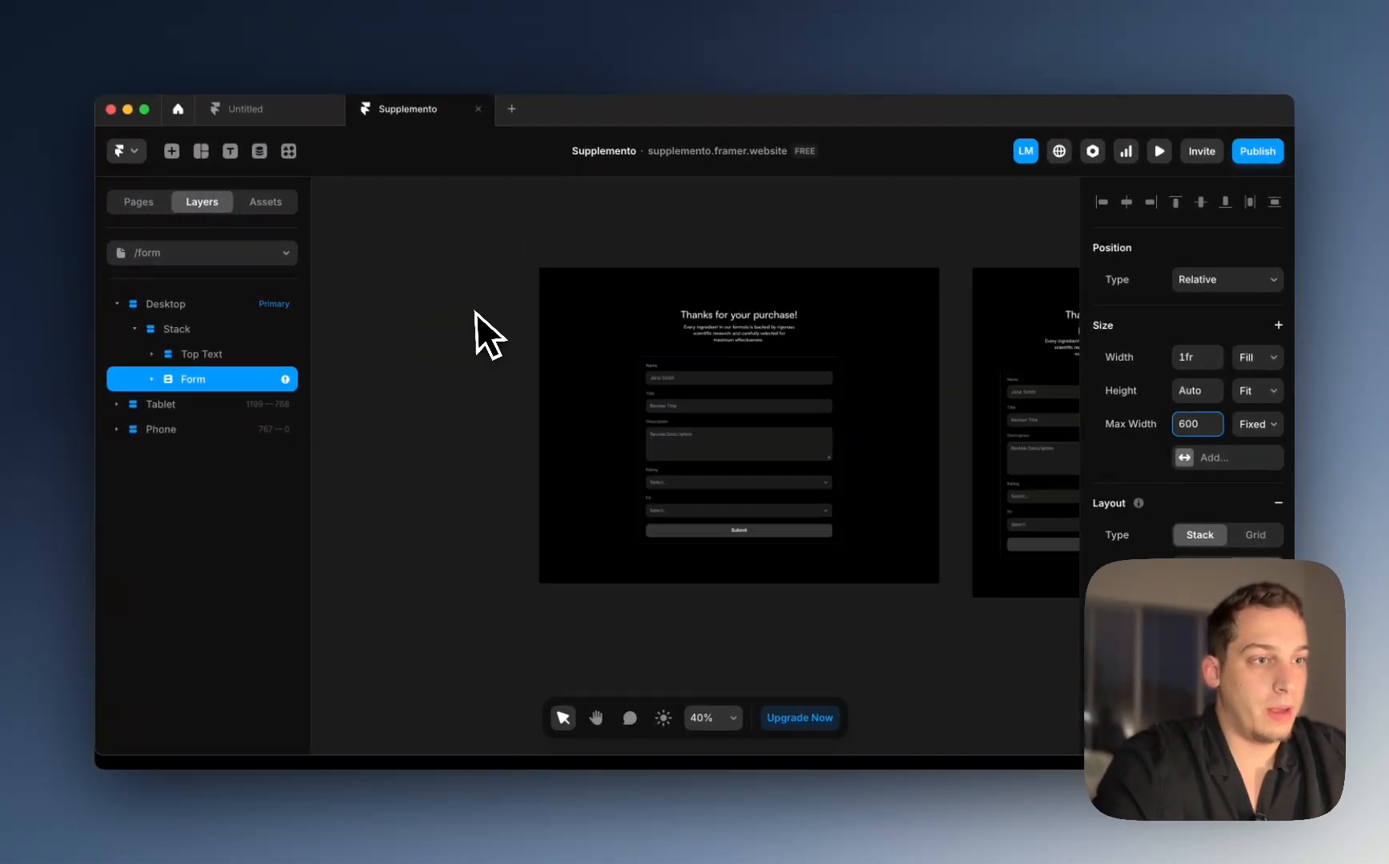
{"action": "scroll", "coordinate": [477, 313], "scroll_direction": "up", "scroll_amount": 3}
{"action": "left_click", "coordinate": [469, 344]}
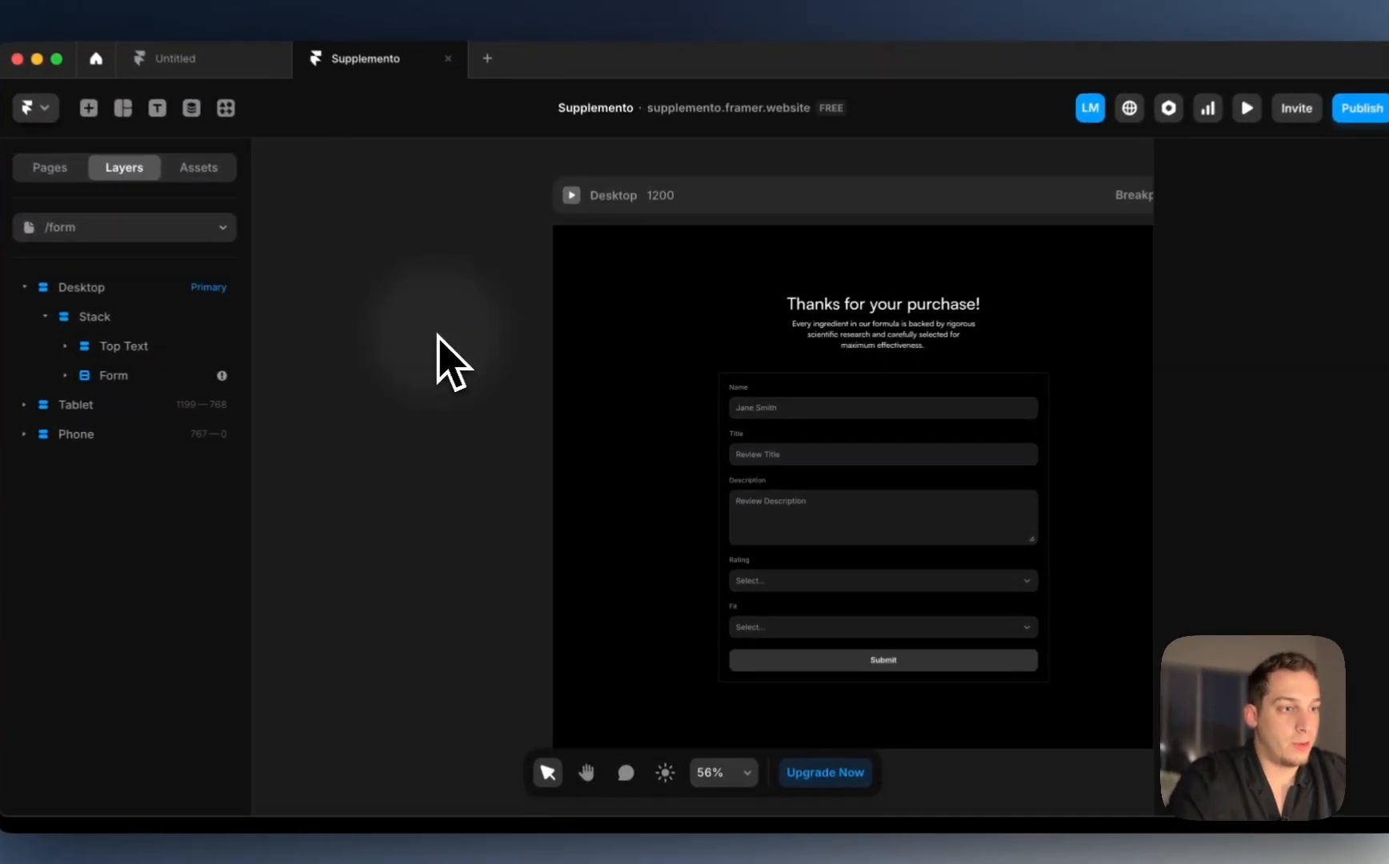
{"action": "scroll", "coordinate": [840, 501], "scroll_direction": "right", "scroll_amount": 1}
{"action": "scroll", "coordinate": [840, 500], "scroll_direction": "down", "scroll_amount": 1}
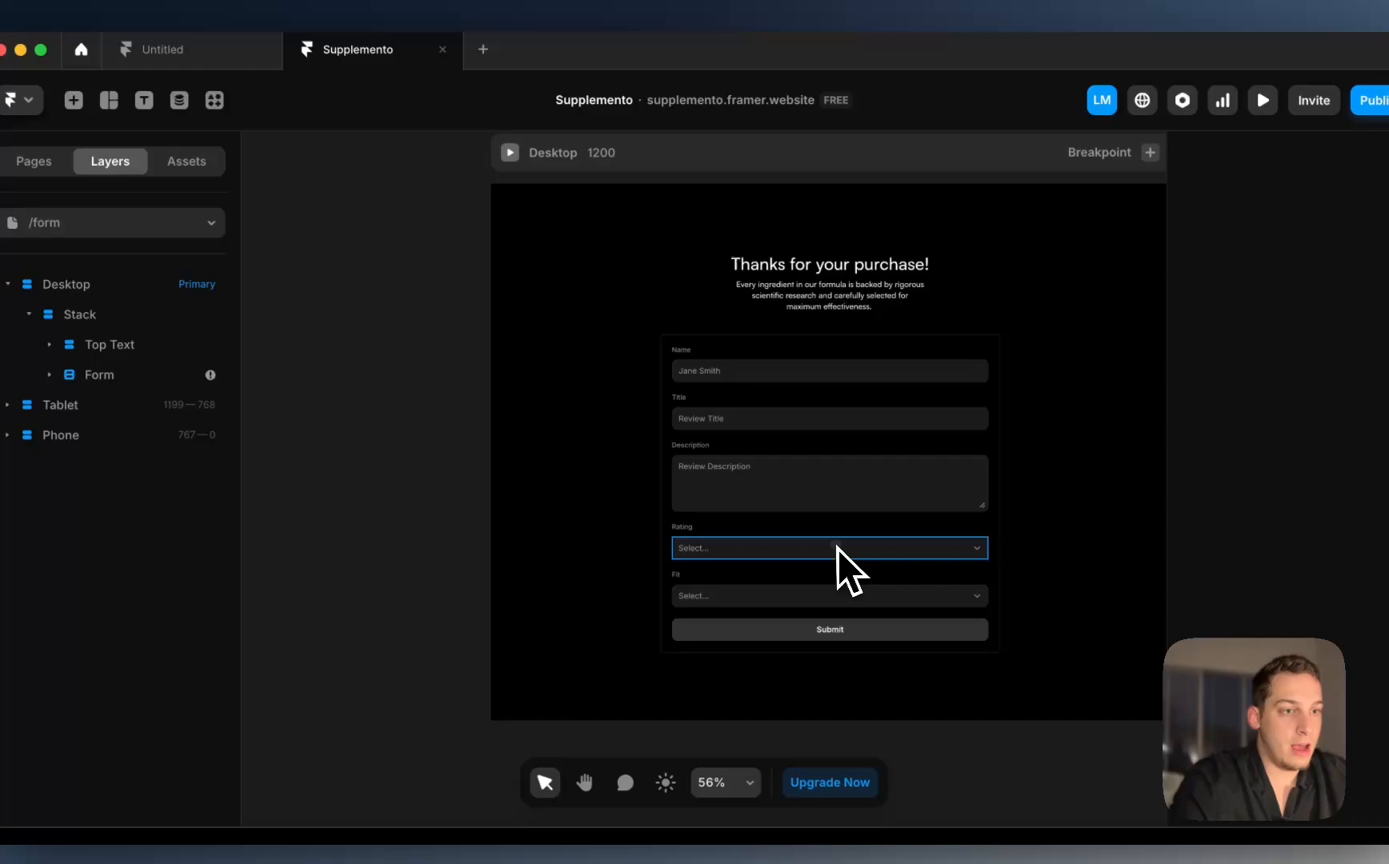
Step: Create and connect a new 'Review Submissions' Google Sheet, then open it in the browser
{"action": "left_click", "coordinate": [838, 549]}
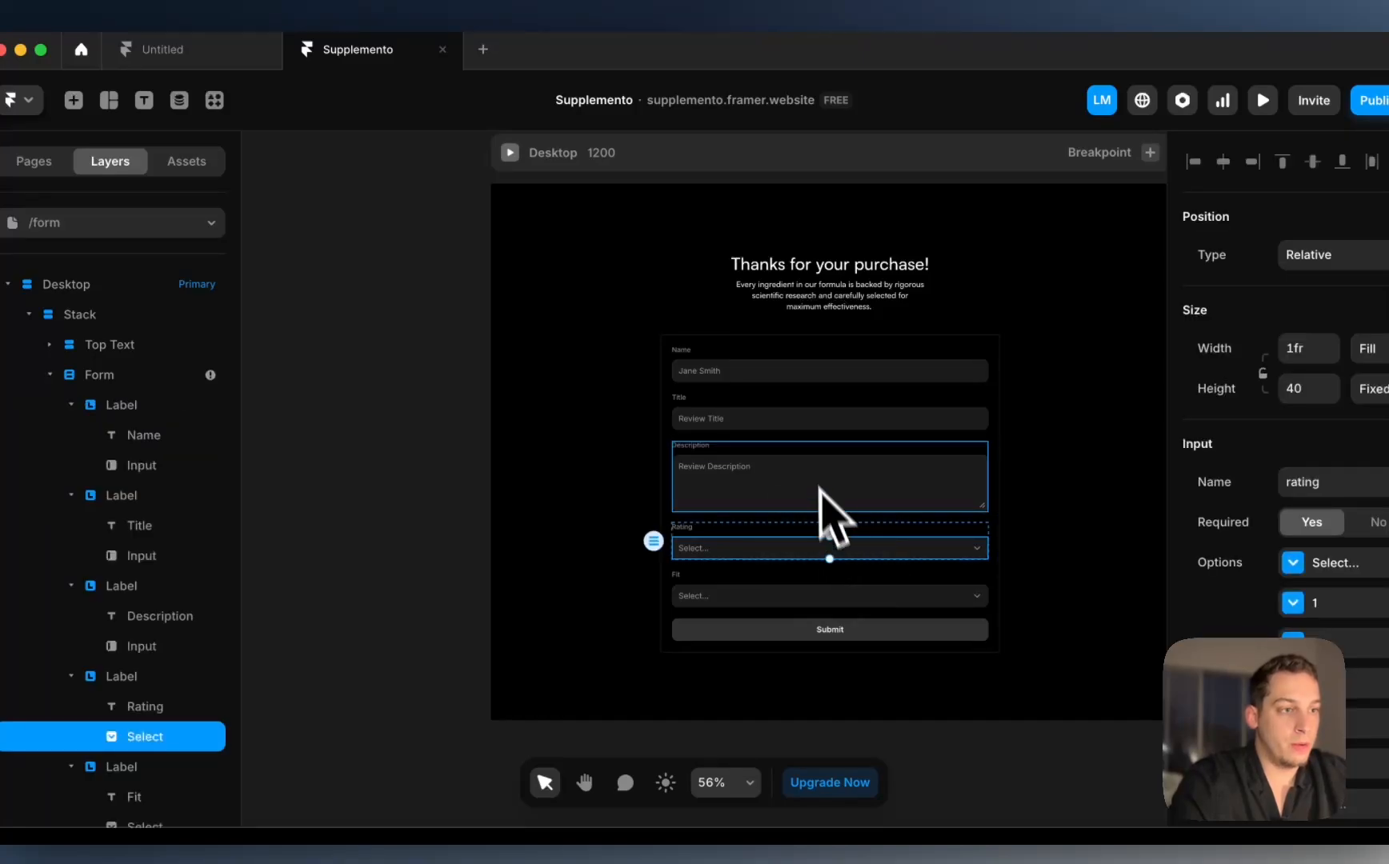
{"action": "left_click", "coordinate": [817, 503]}
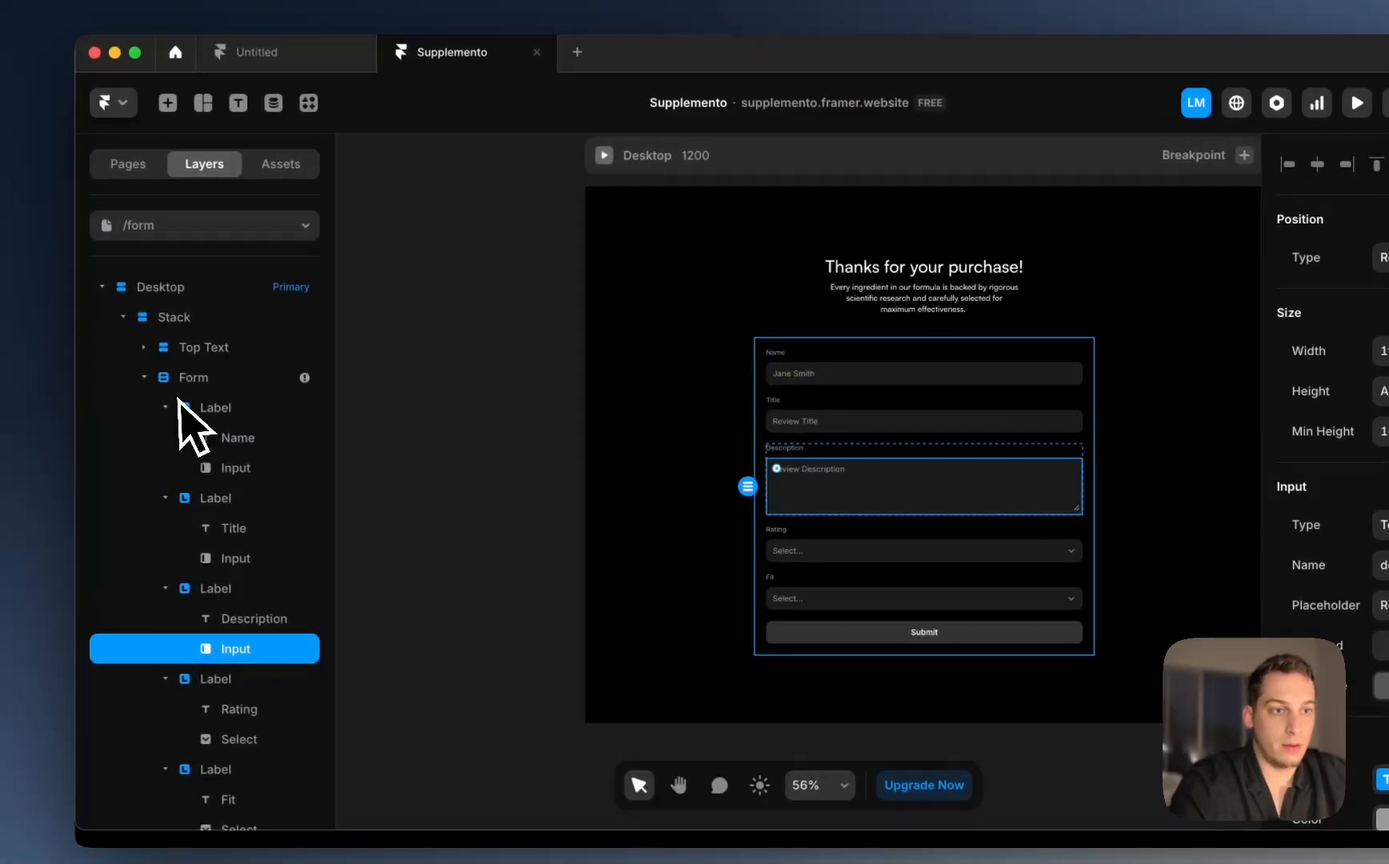
{"action": "left_click", "coordinate": [190, 377]}
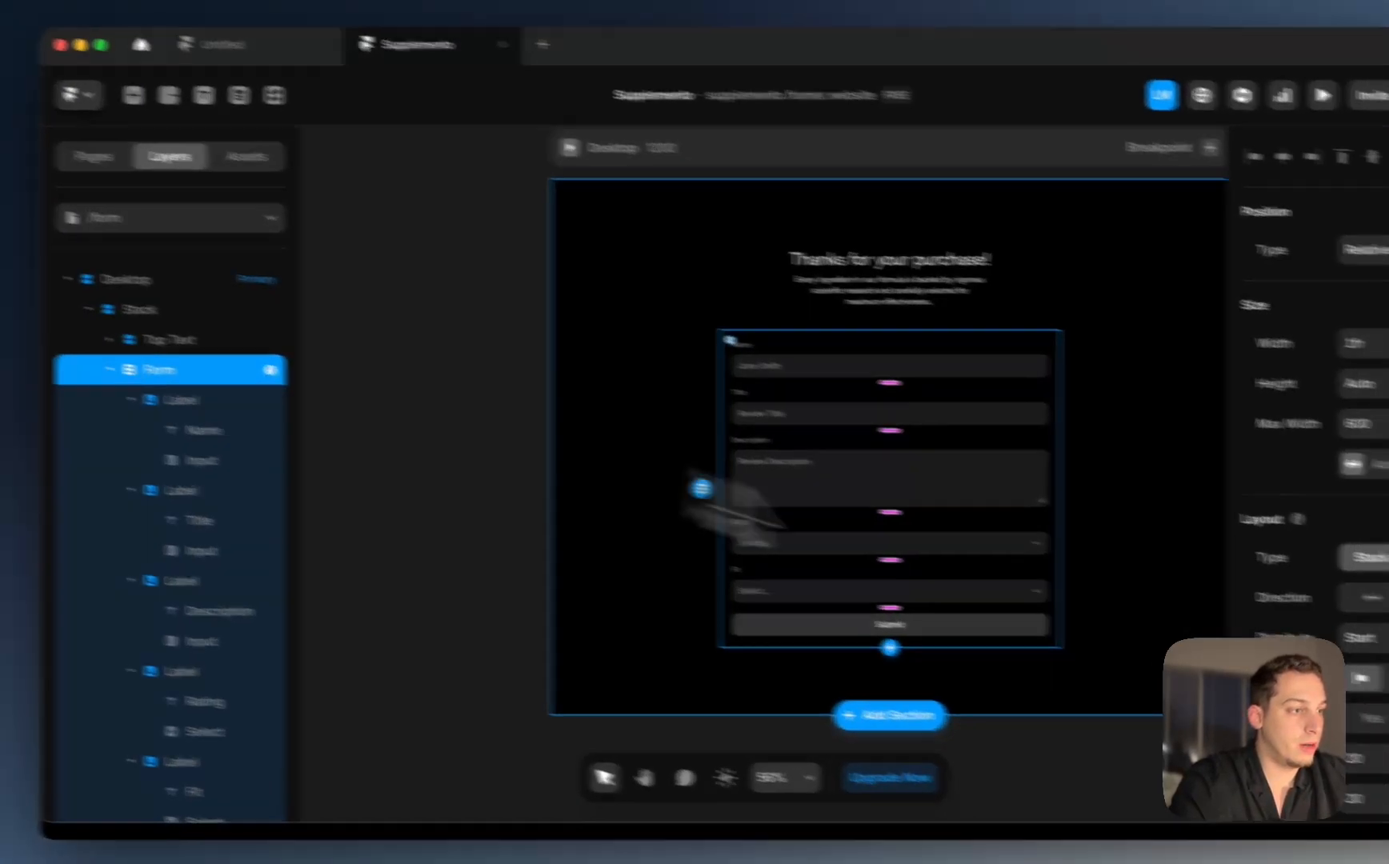
{"action": "scroll", "coordinate": [1365, 680], "scroll_direction": "down", "scroll_amount": 7}
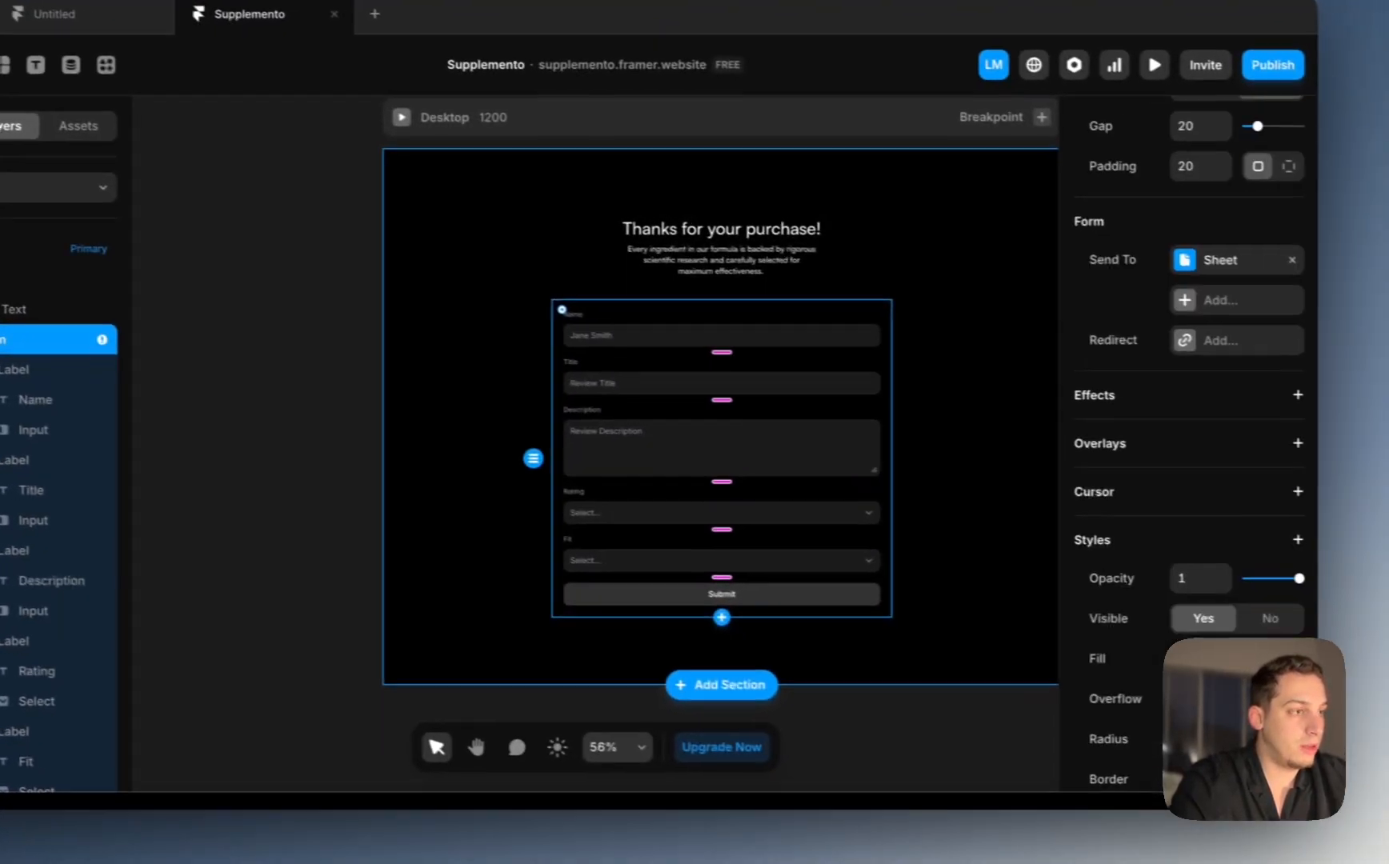
{"action": "scroll", "coordinate": [1364, 681], "scroll_direction": "up", "scroll_amount": 2}
{"action": "left_click", "coordinate": [1173, 381]}
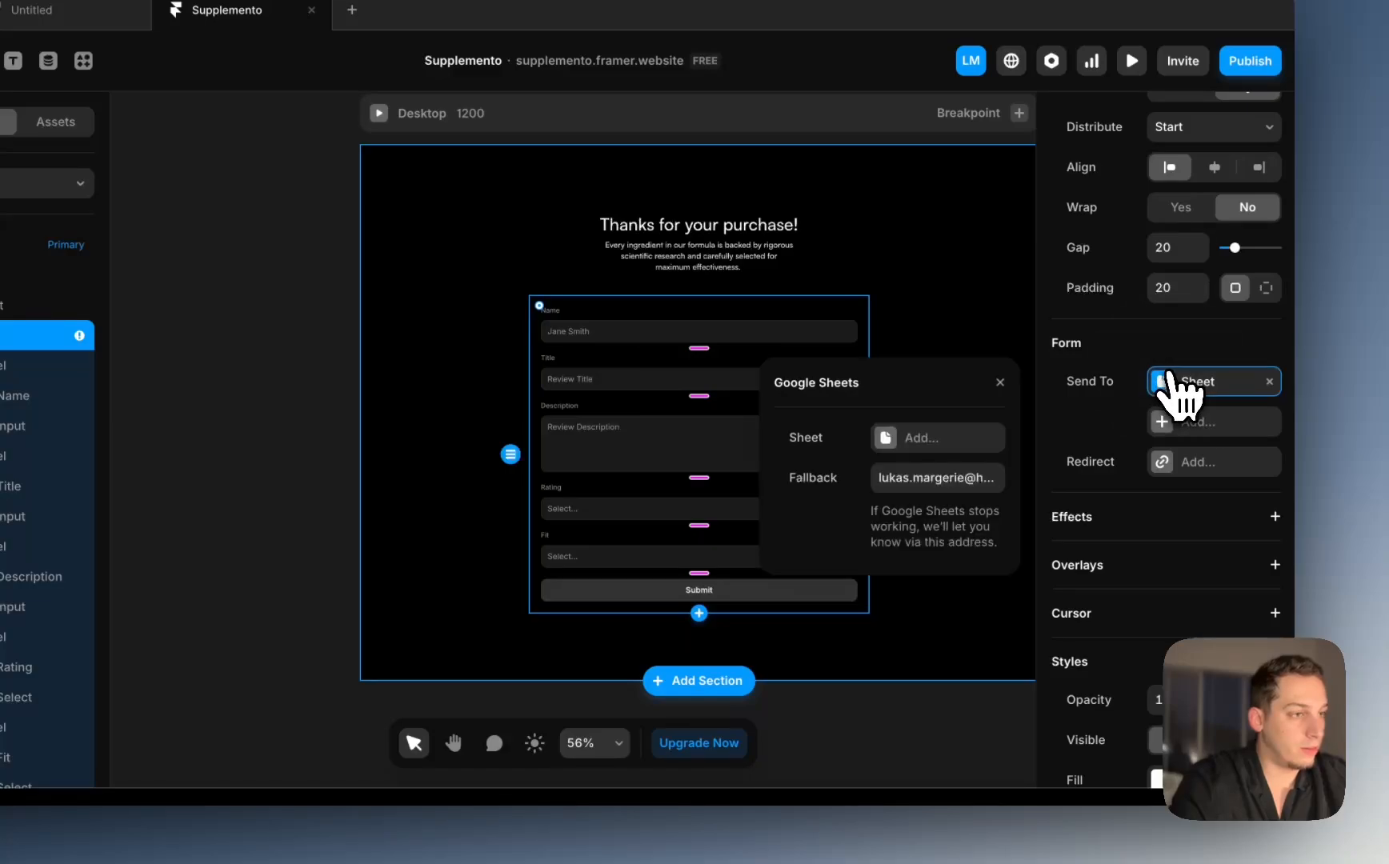
{"action": "left_click", "coordinate": [937, 438]}
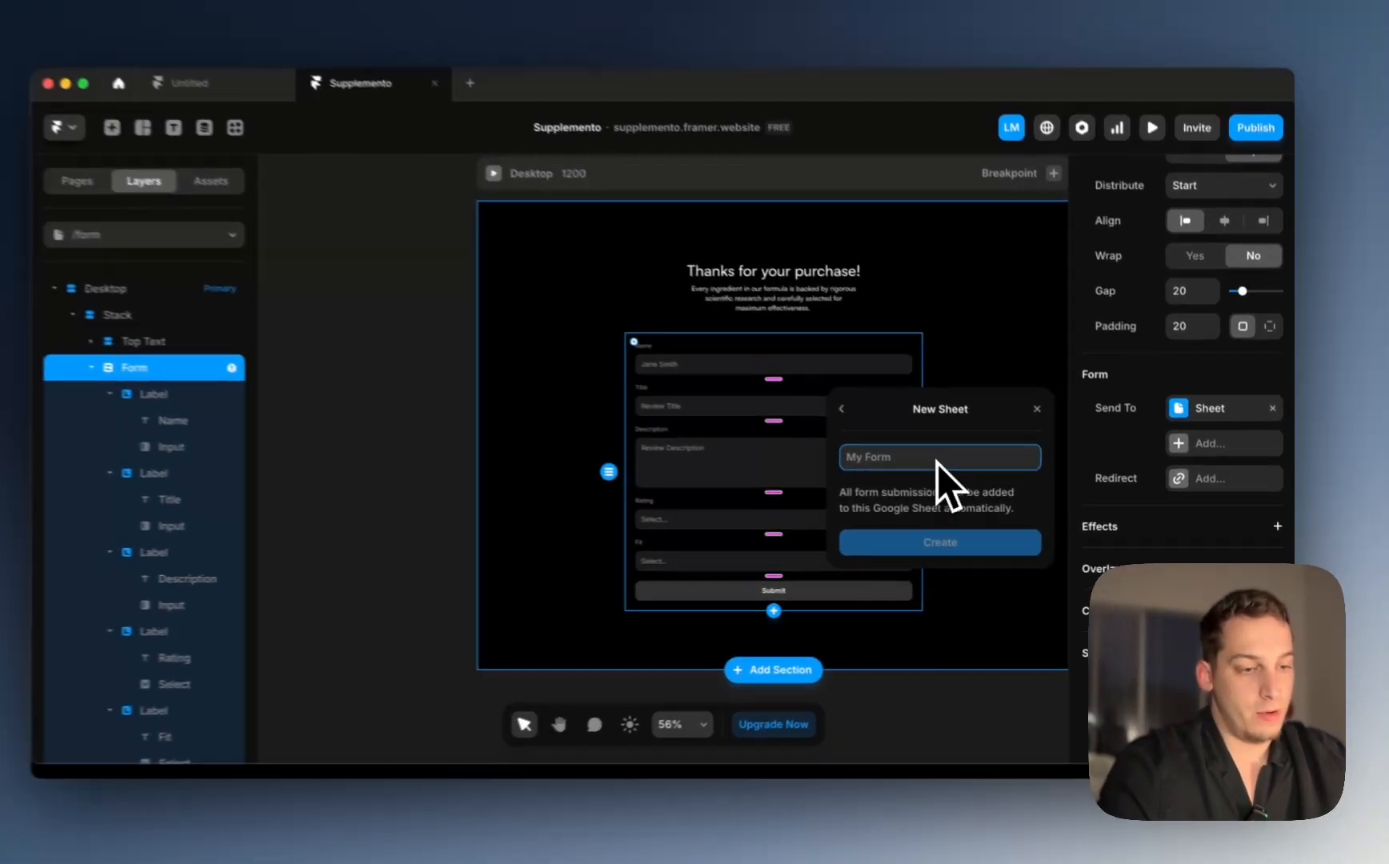
{"action": "type", "text": "Review S"}
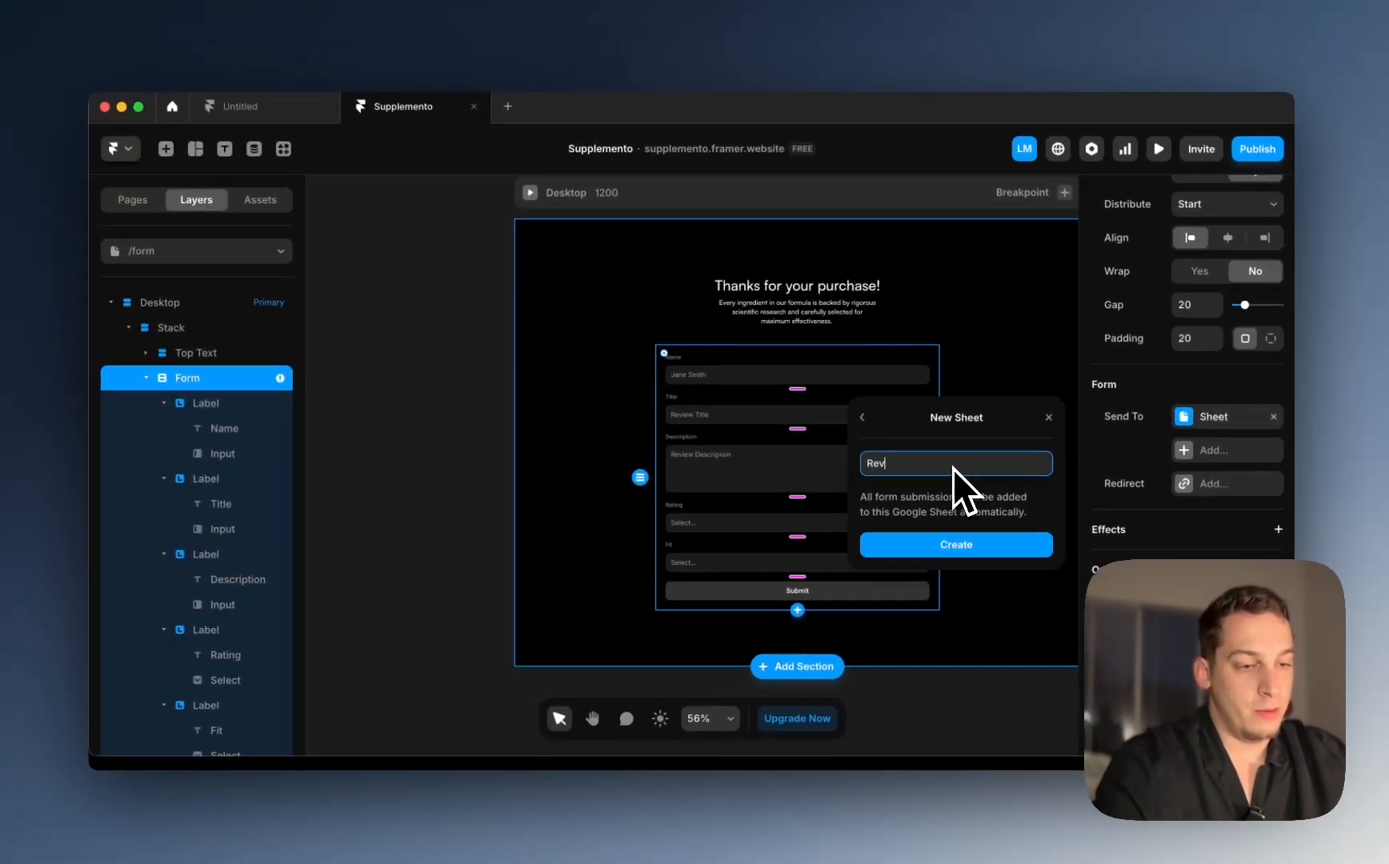
{"action": "type", "text": "ubmissions"}
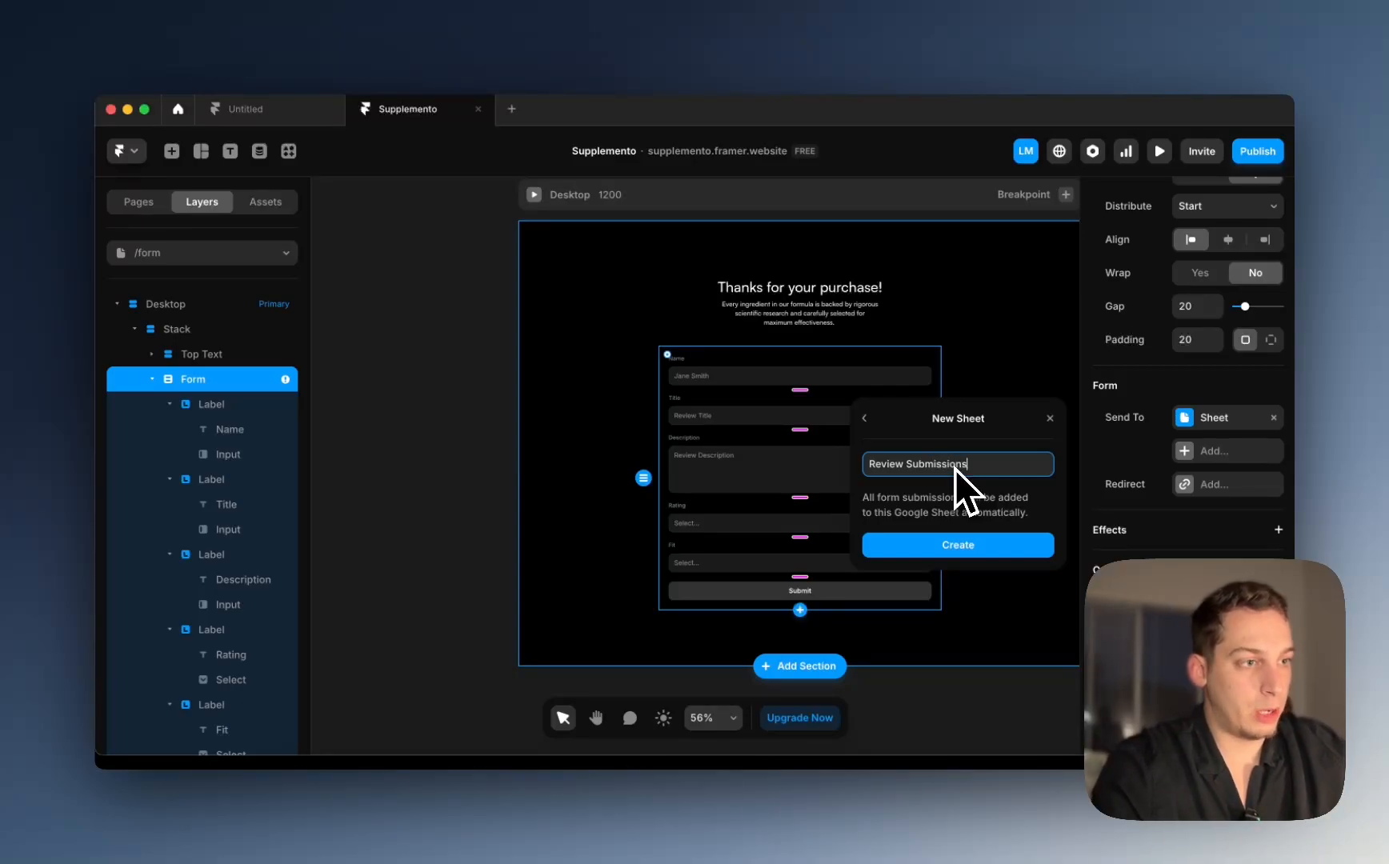
{"action": "key", "text": "Return"}
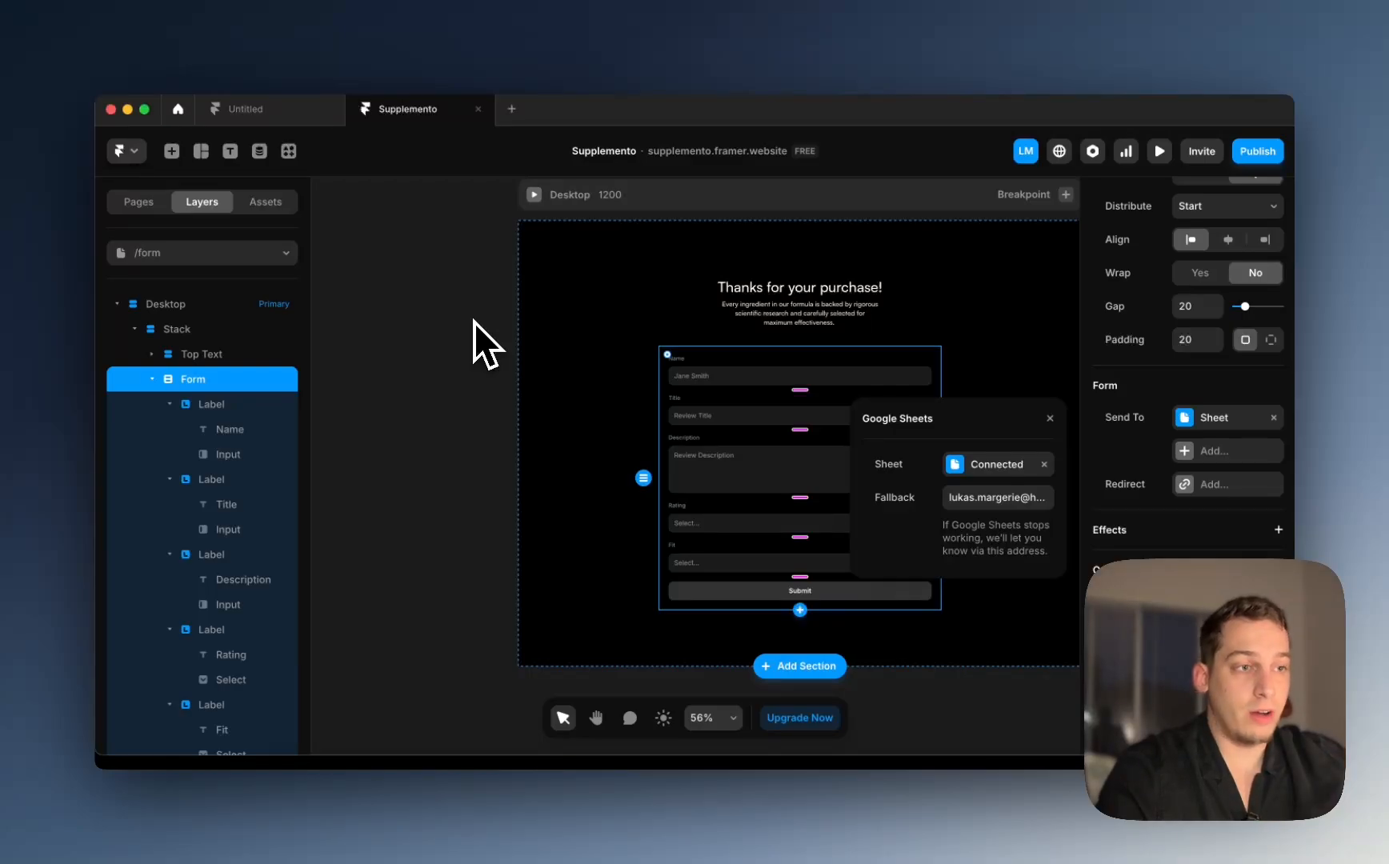
{"action": "left_click", "coordinate": [996, 466]}
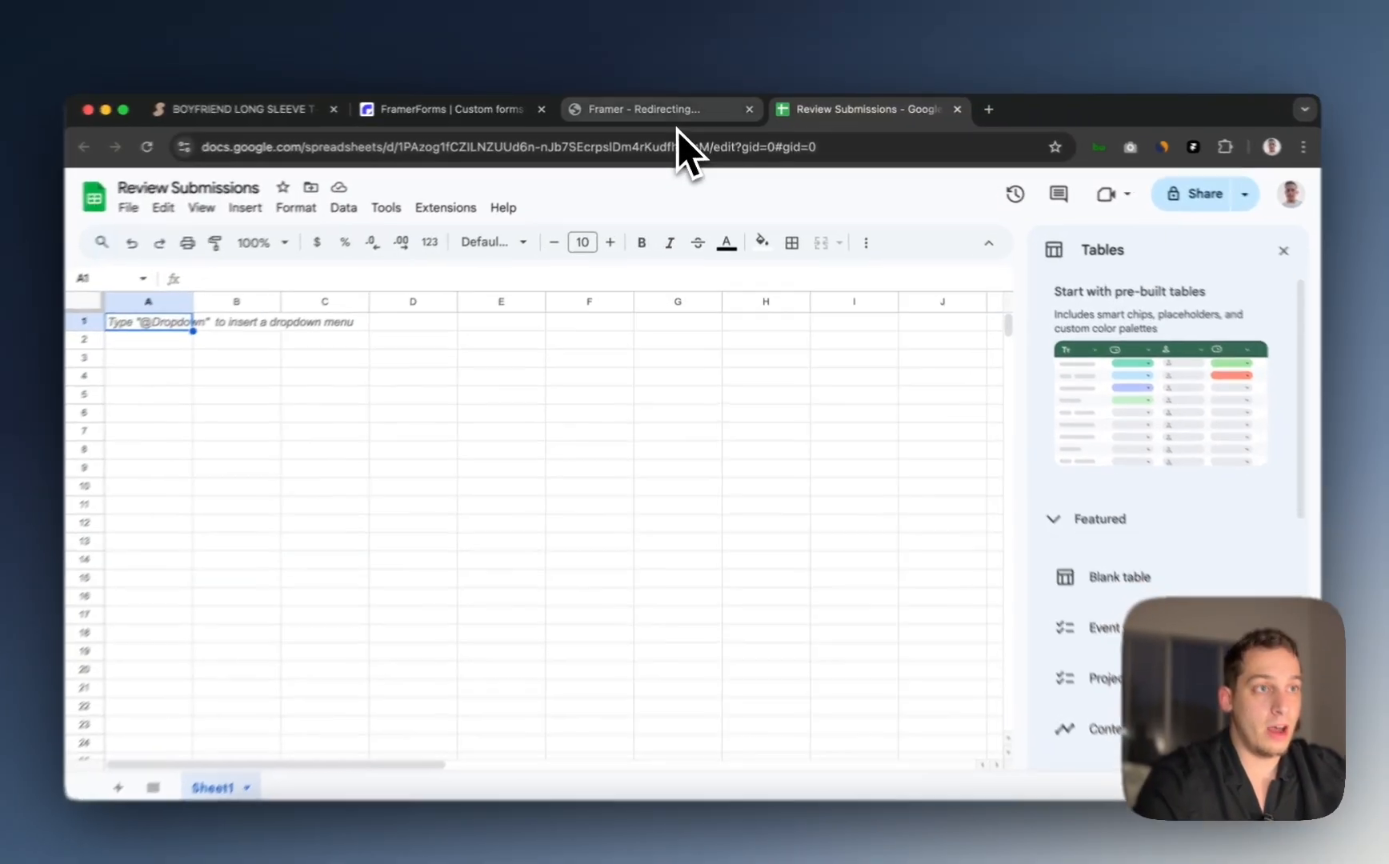
Step: Close the 'Framer – Redirecting…' tab in Chrome and go back to Framer
{"action": "left_click", "coordinate": [664, 110]}
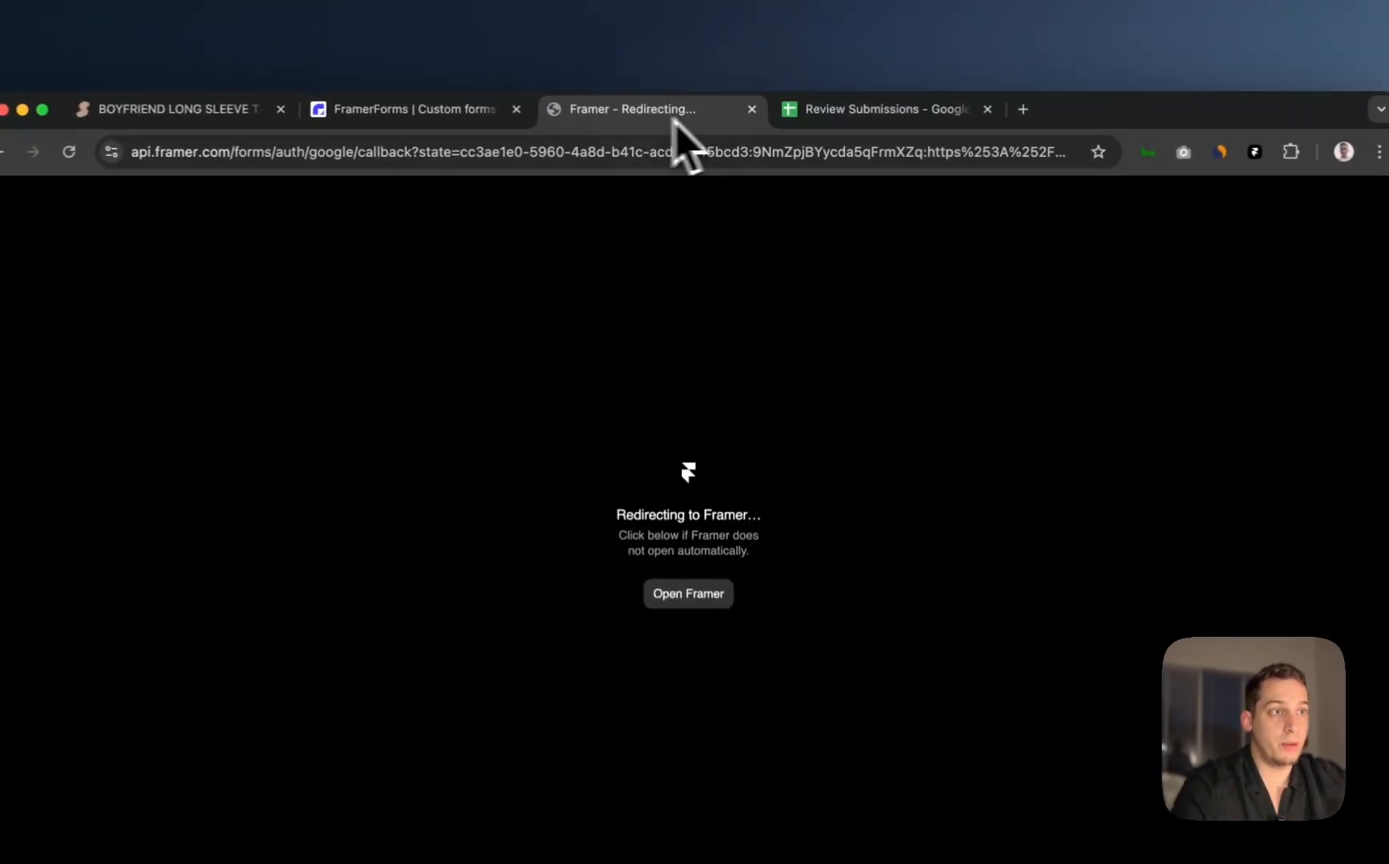
{"action": "left_click", "coordinate": [752, 109]}
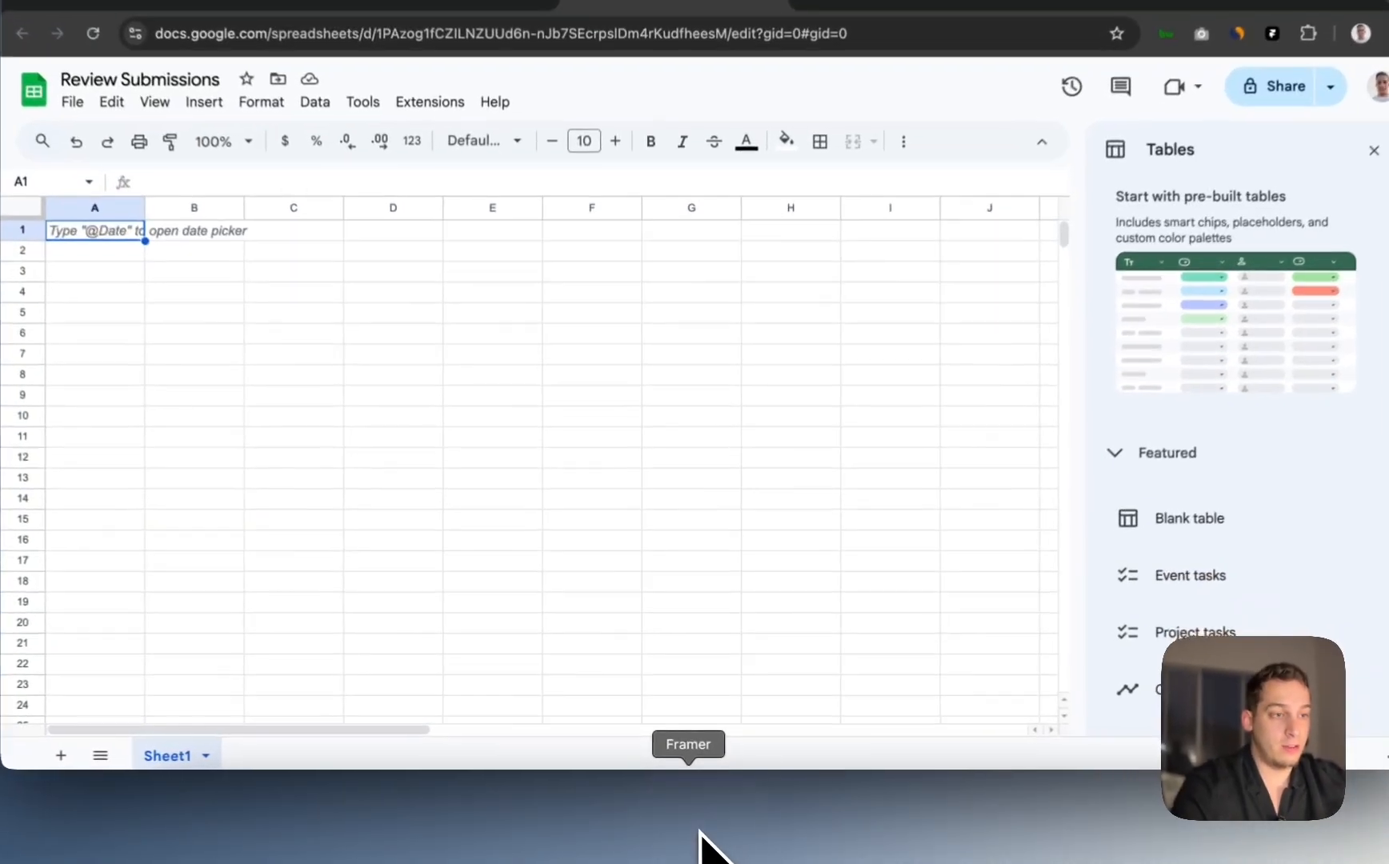
{"action": "left_click", "coordinate": [703, 841]}
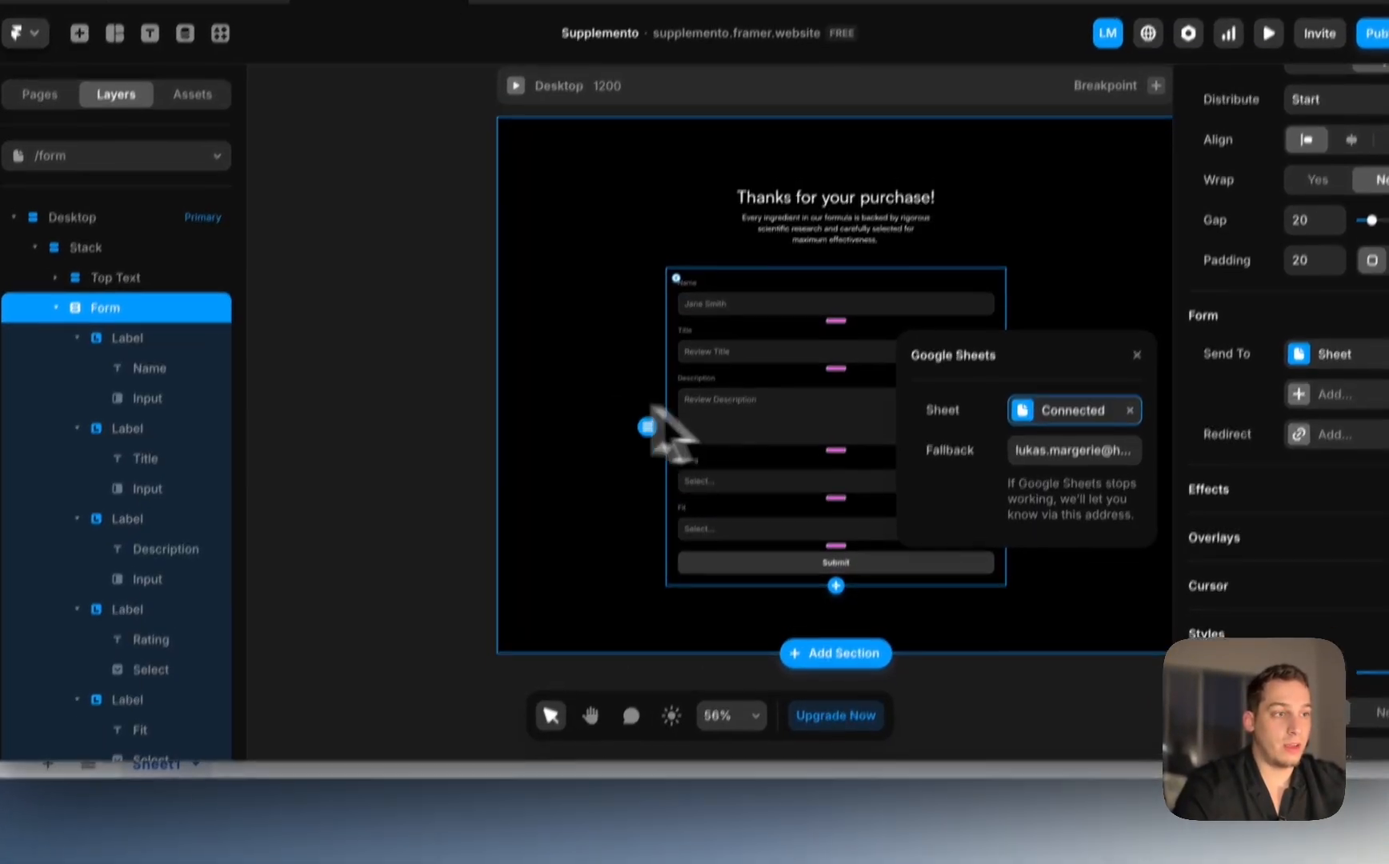
Step: Republish the Supplemento site with the latest changes and preview the review form page
{"action": "left_click", "coordinate": [656, 416]}
{"action": "left_click", "coordinate": [1372, 33]}
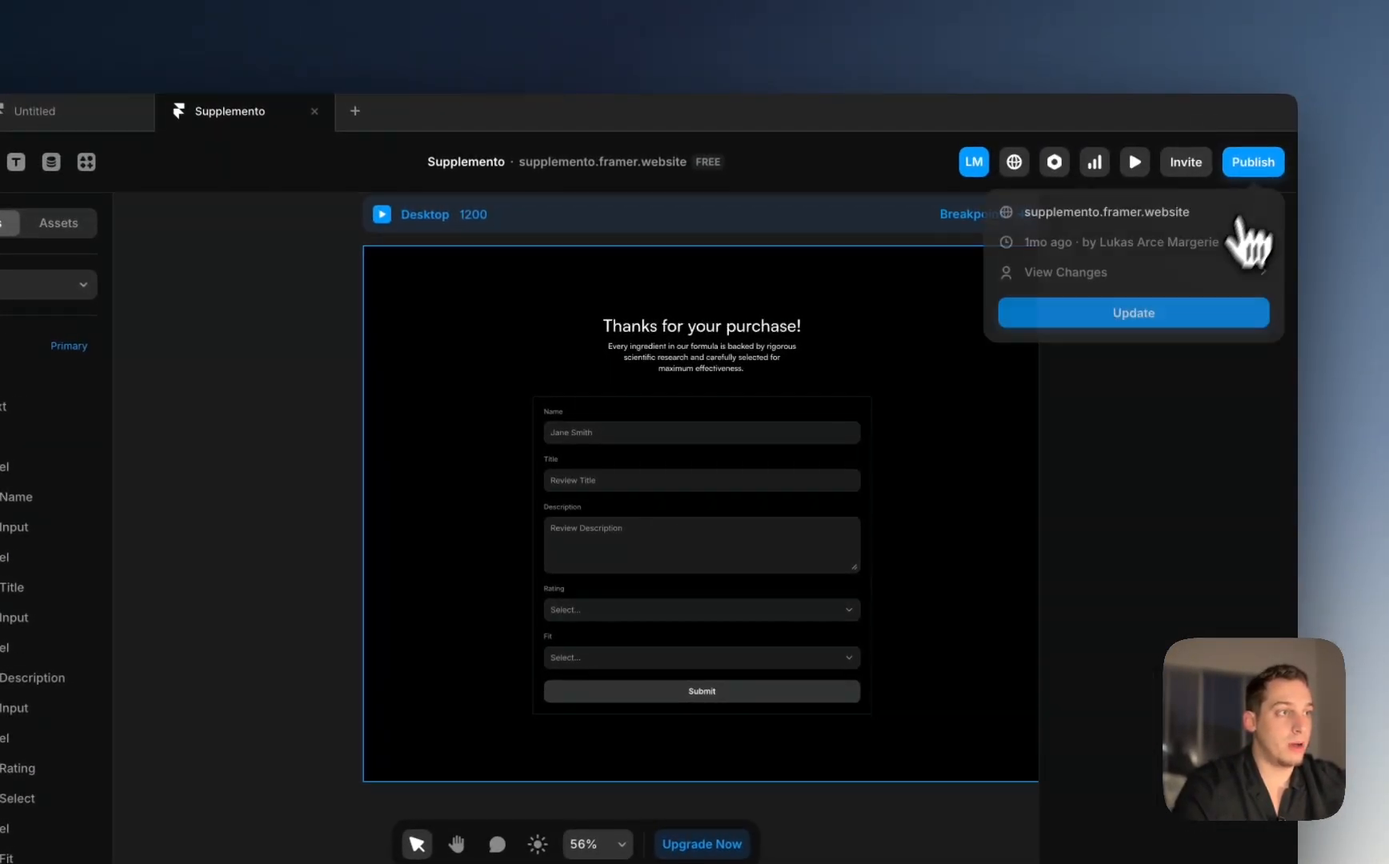
{"action": "left_click", "coordinate": [1137, 314]}
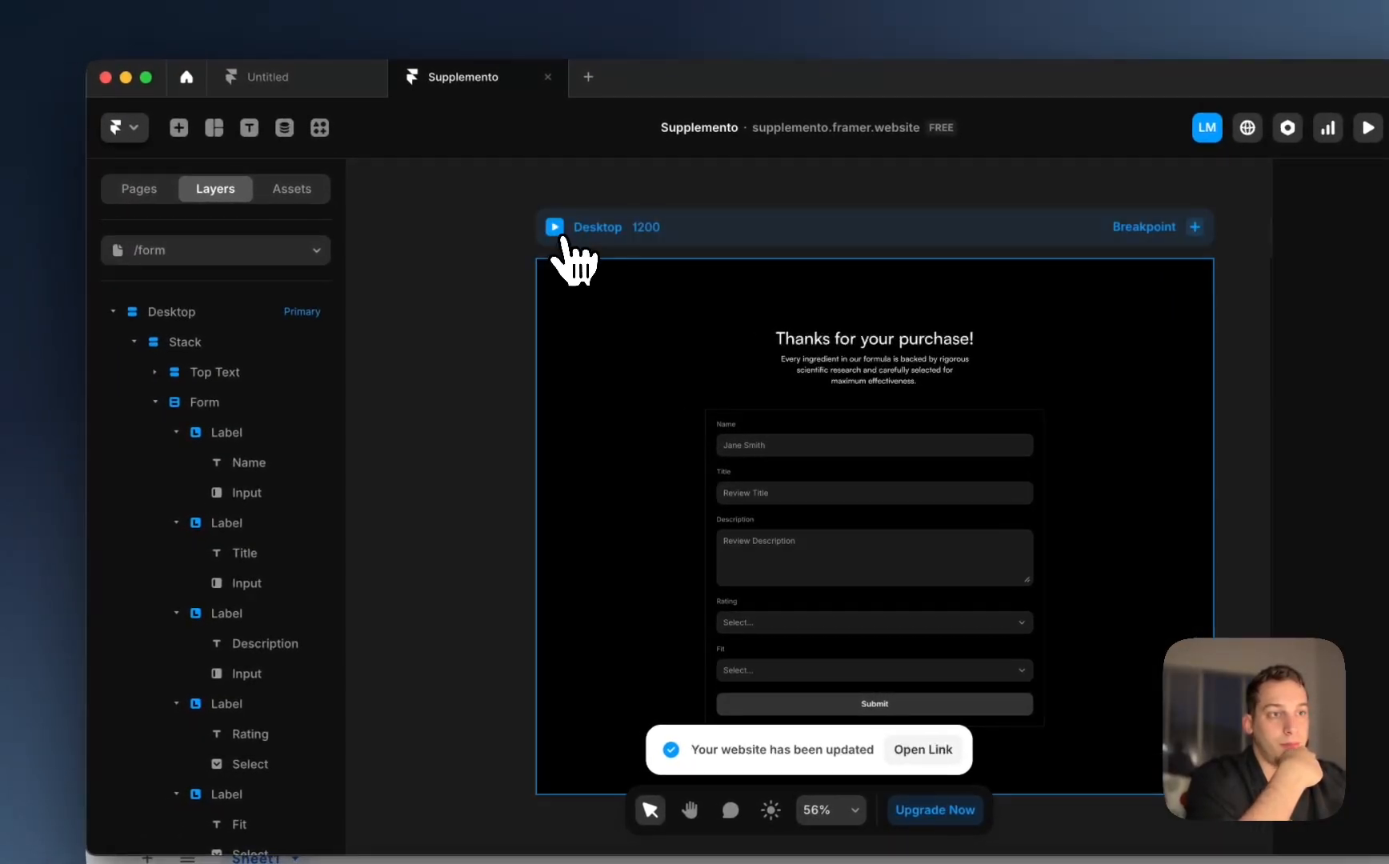
{"action": "left_click", "coordinate": [470, 214]}
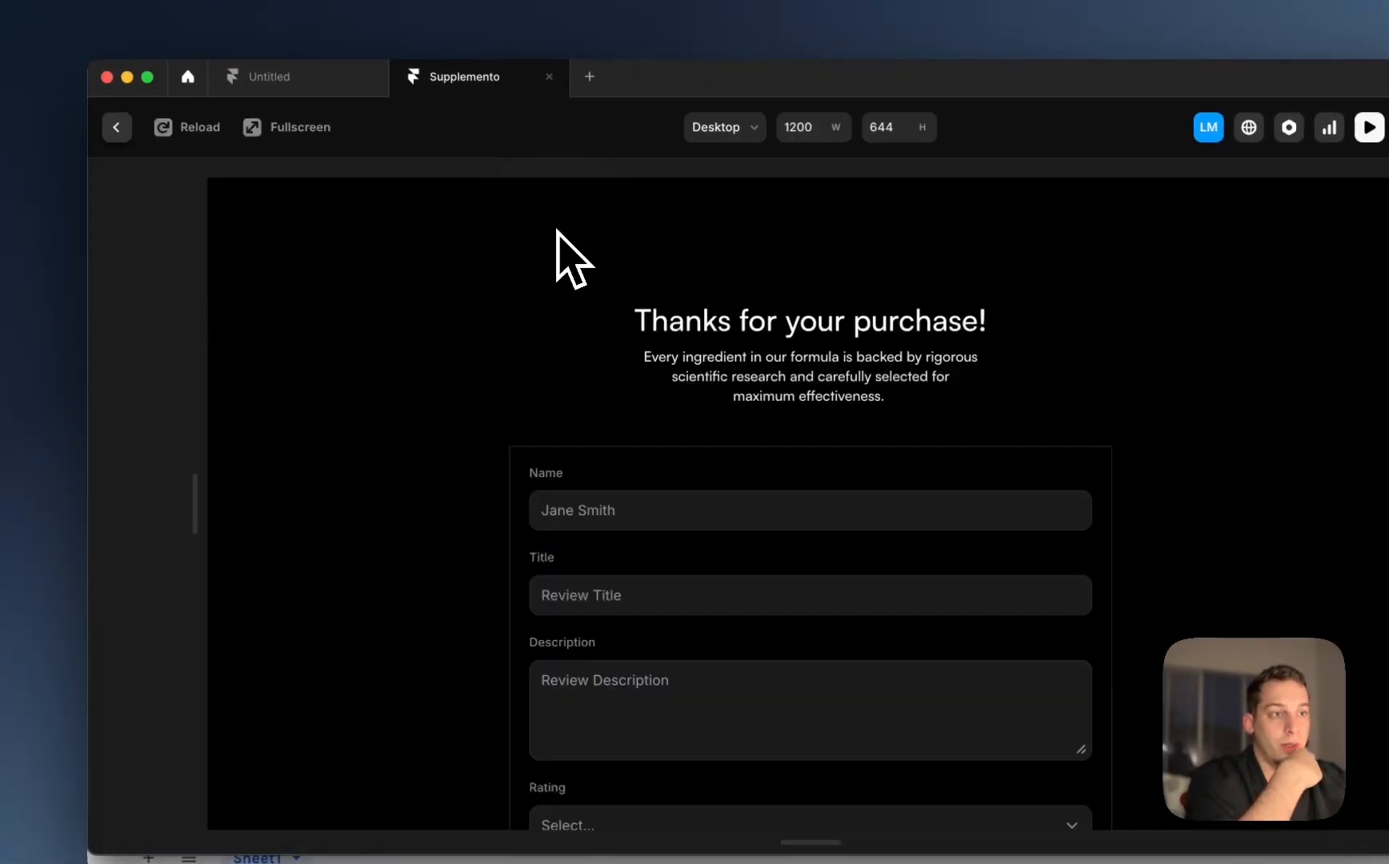
{"action": "scroll", "coordinate": [631, 464], "scroll_direction": "down", "scroll_amount": 2}
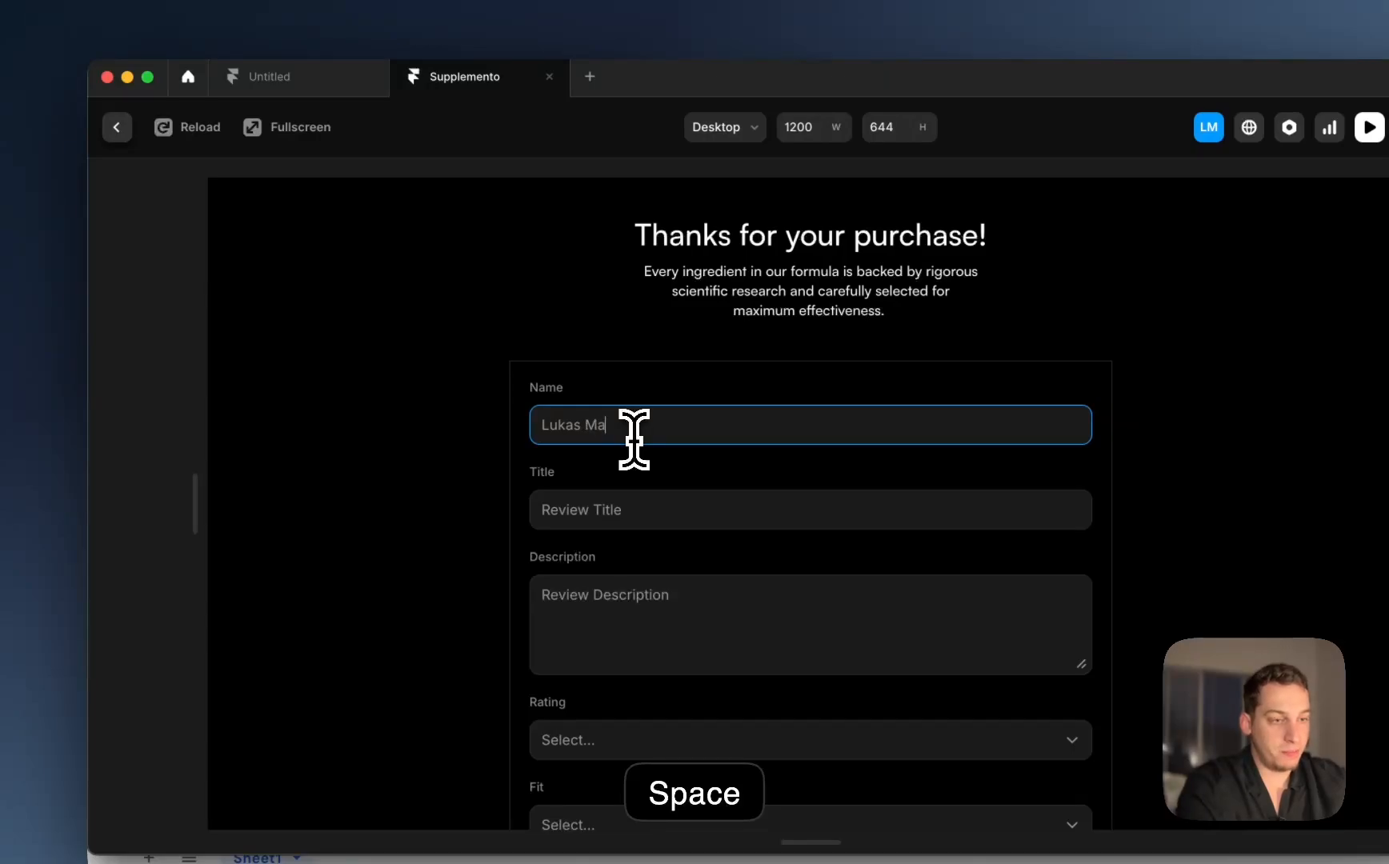
Step: Enter title 'Fantastic Quality Stuff' and a description, then select the misspelled 'mroning' to fix it
{"action": "left_click", "coordinate": [616, 504]}
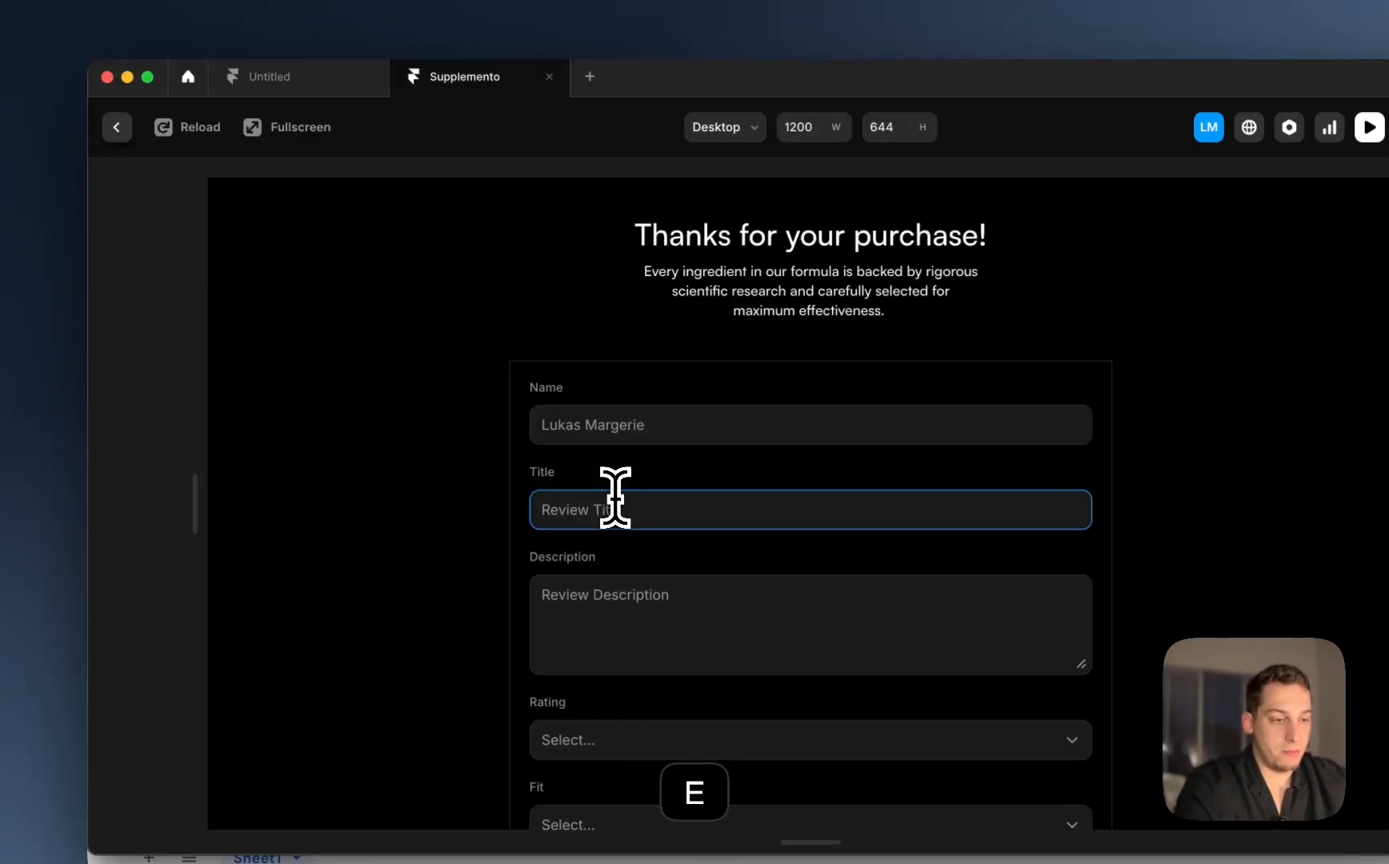
{"action": "type", "text": "Fantastic Quality"}
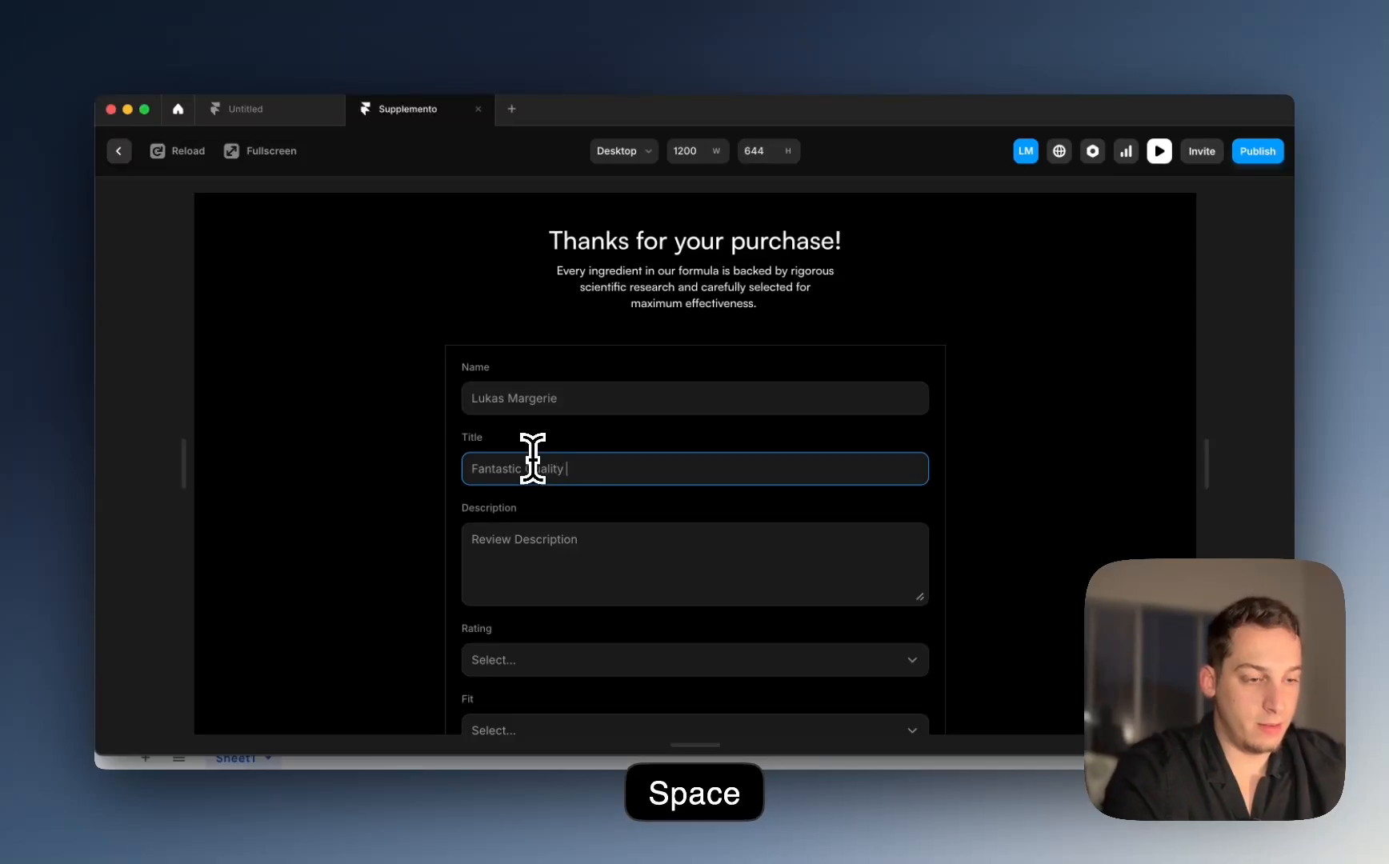
{"action": "type", "text": " Stuff"}
{"action": "left_click", "coordinate": [535, 533]}
{"action": "type", "text": "This"}
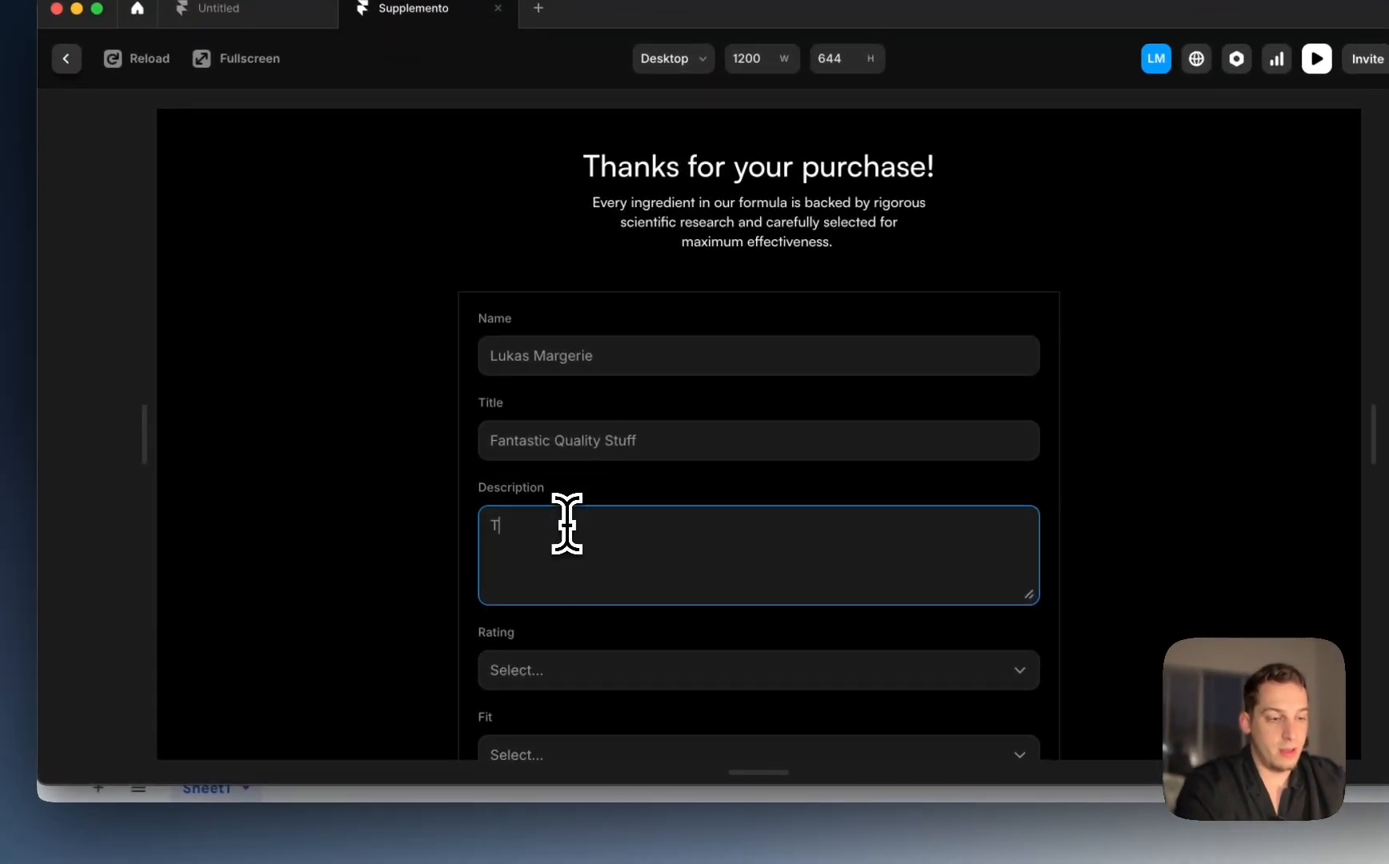
{"action": "type", "text": " stuff is so good. "}
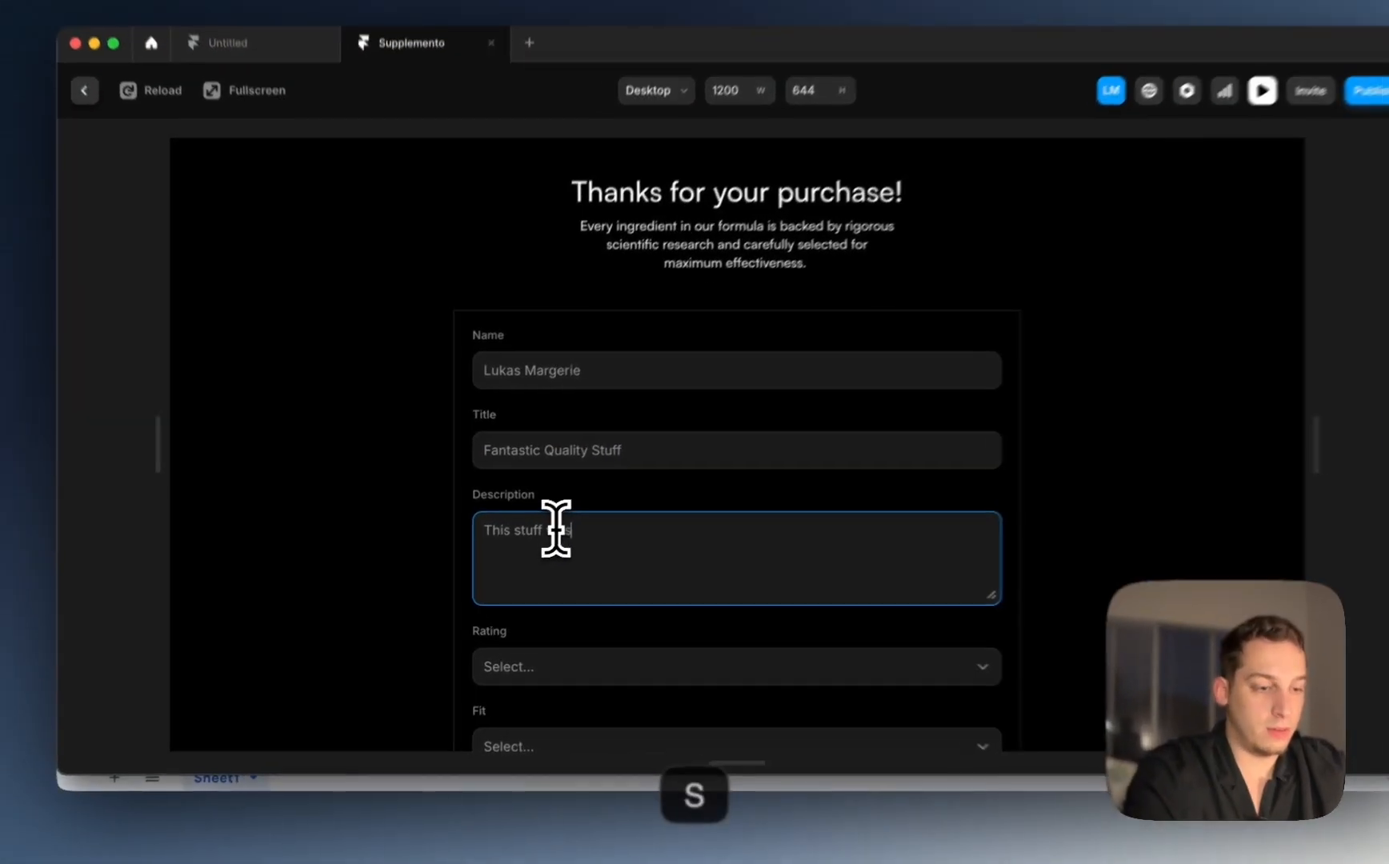
{"action": "type", "text": "It g"}
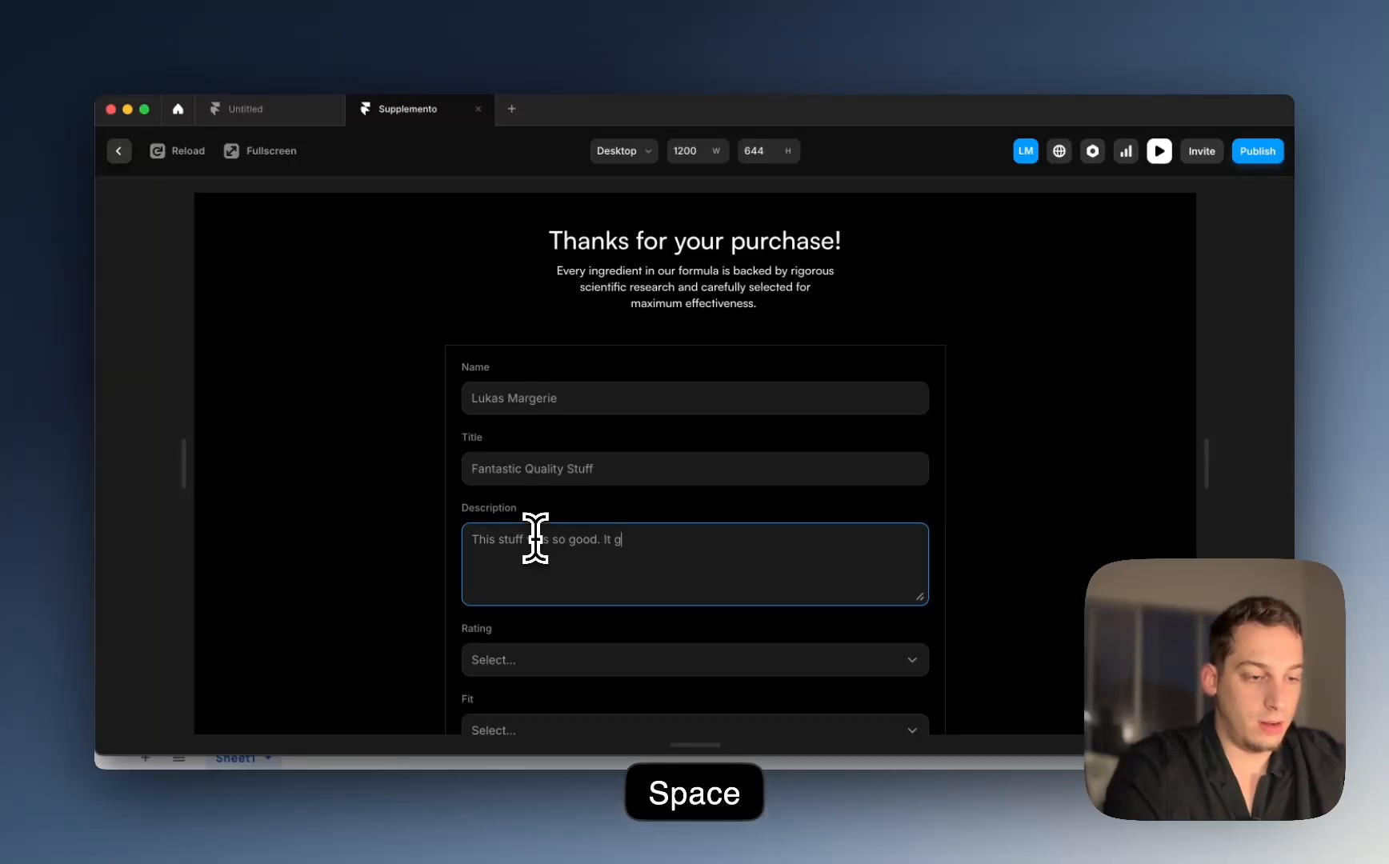
{"action": "type", "text": "ot me going in"}
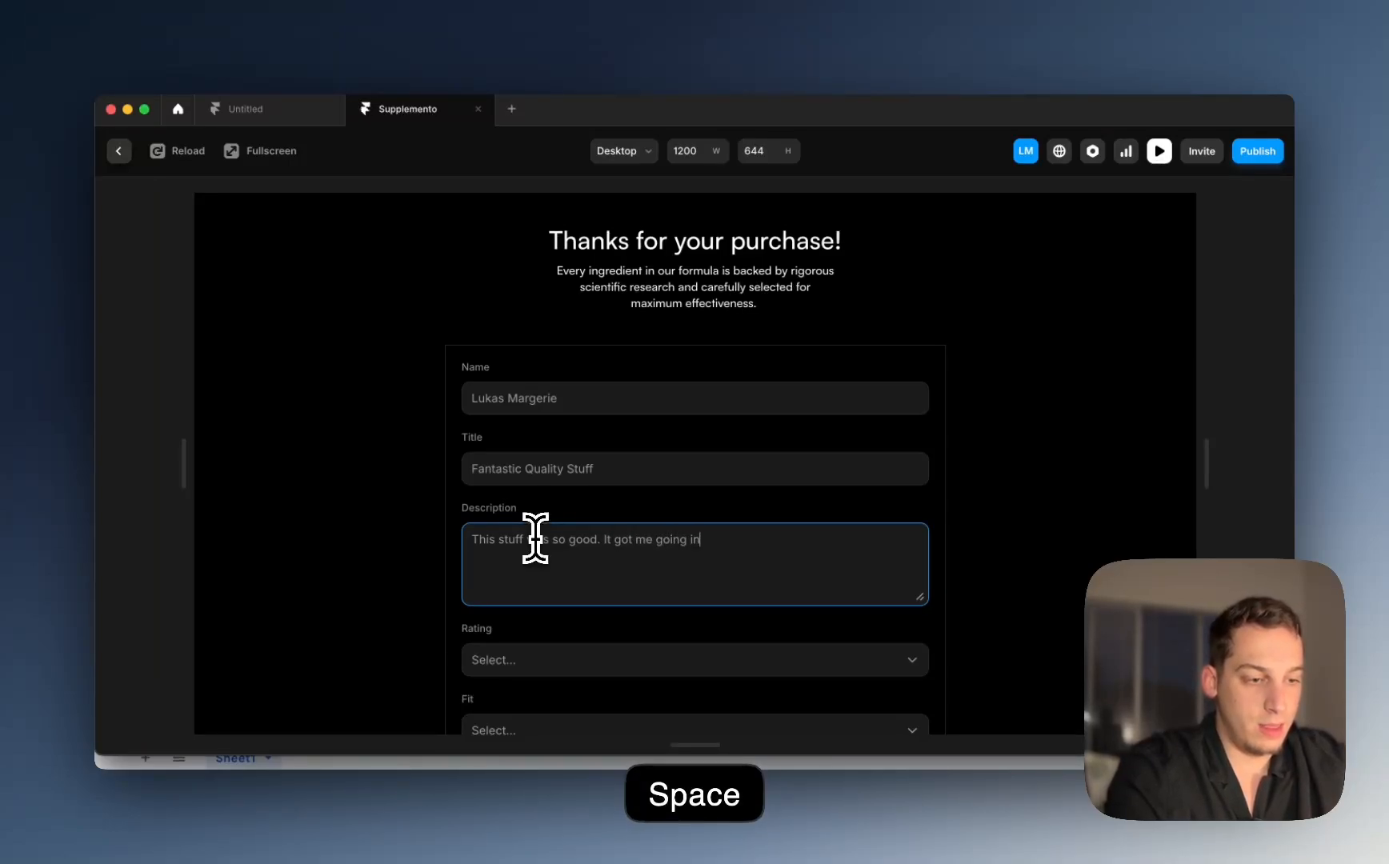
{"action": "type", "text": " the mroning and i couldn't stop!"}
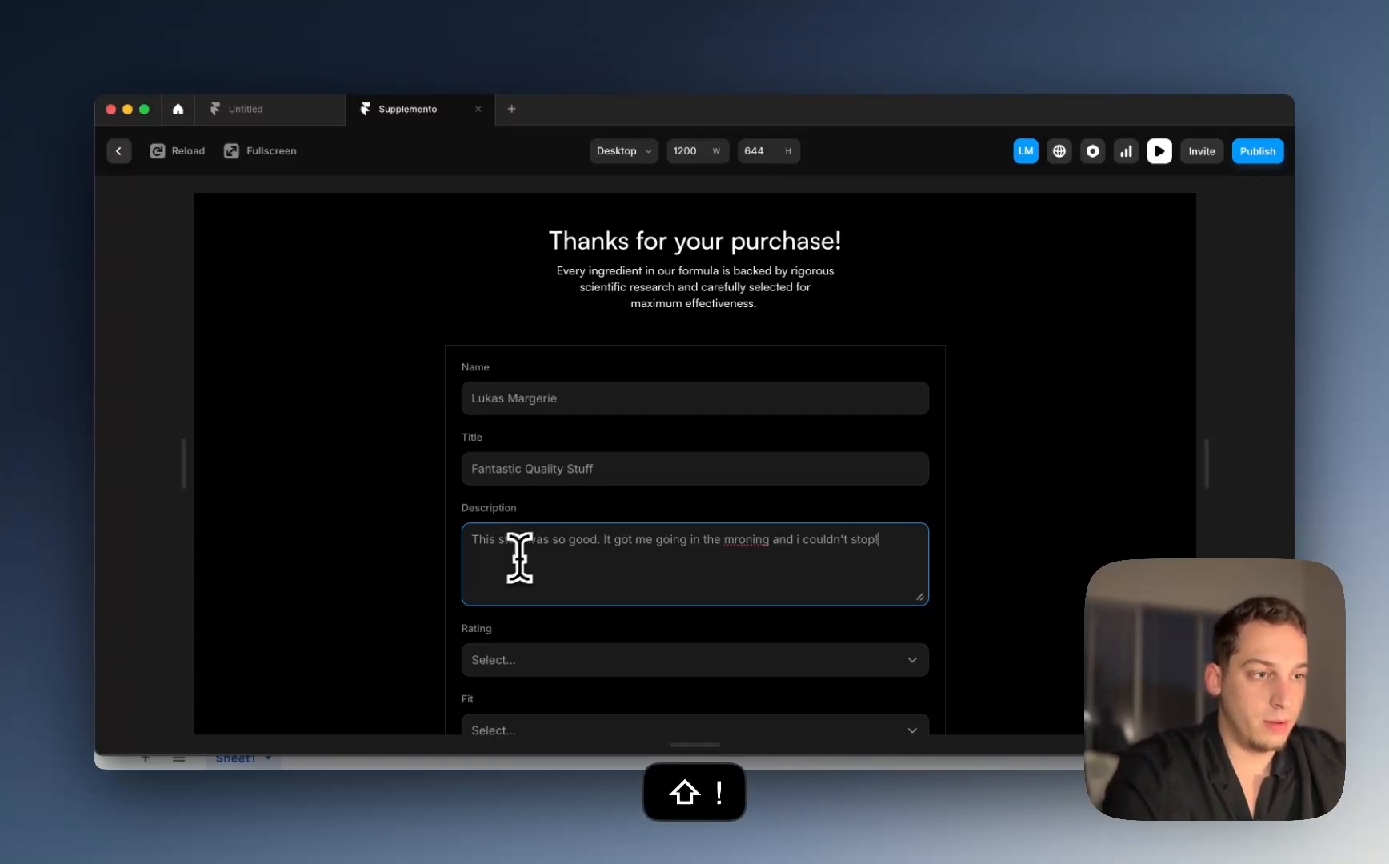
{"action": "scroll", "coordinate": [520, 558], "scroll_direction": "down", "scroll_amount": 3}
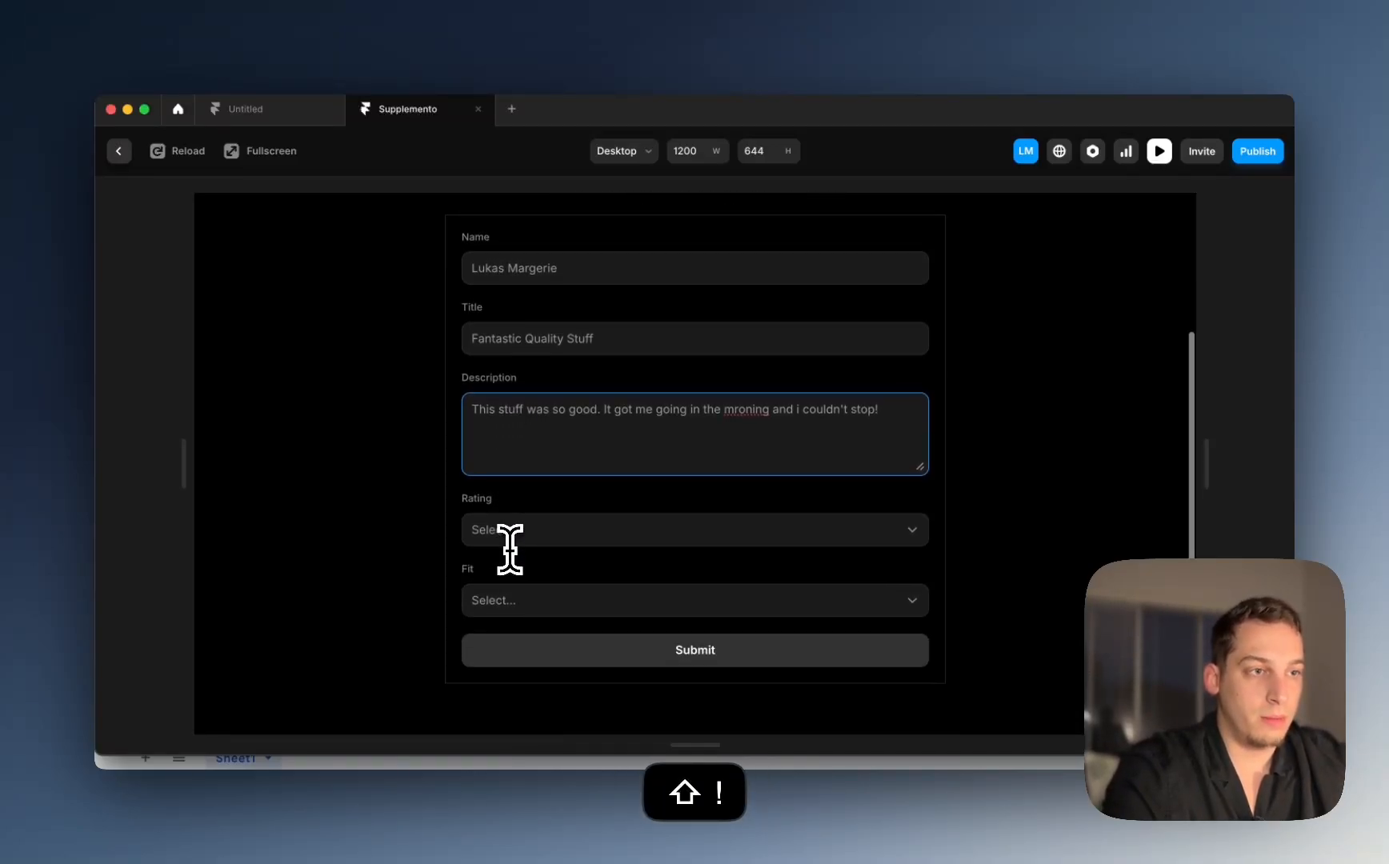
{"action": "double_click", "coordinate": [744, 408]}
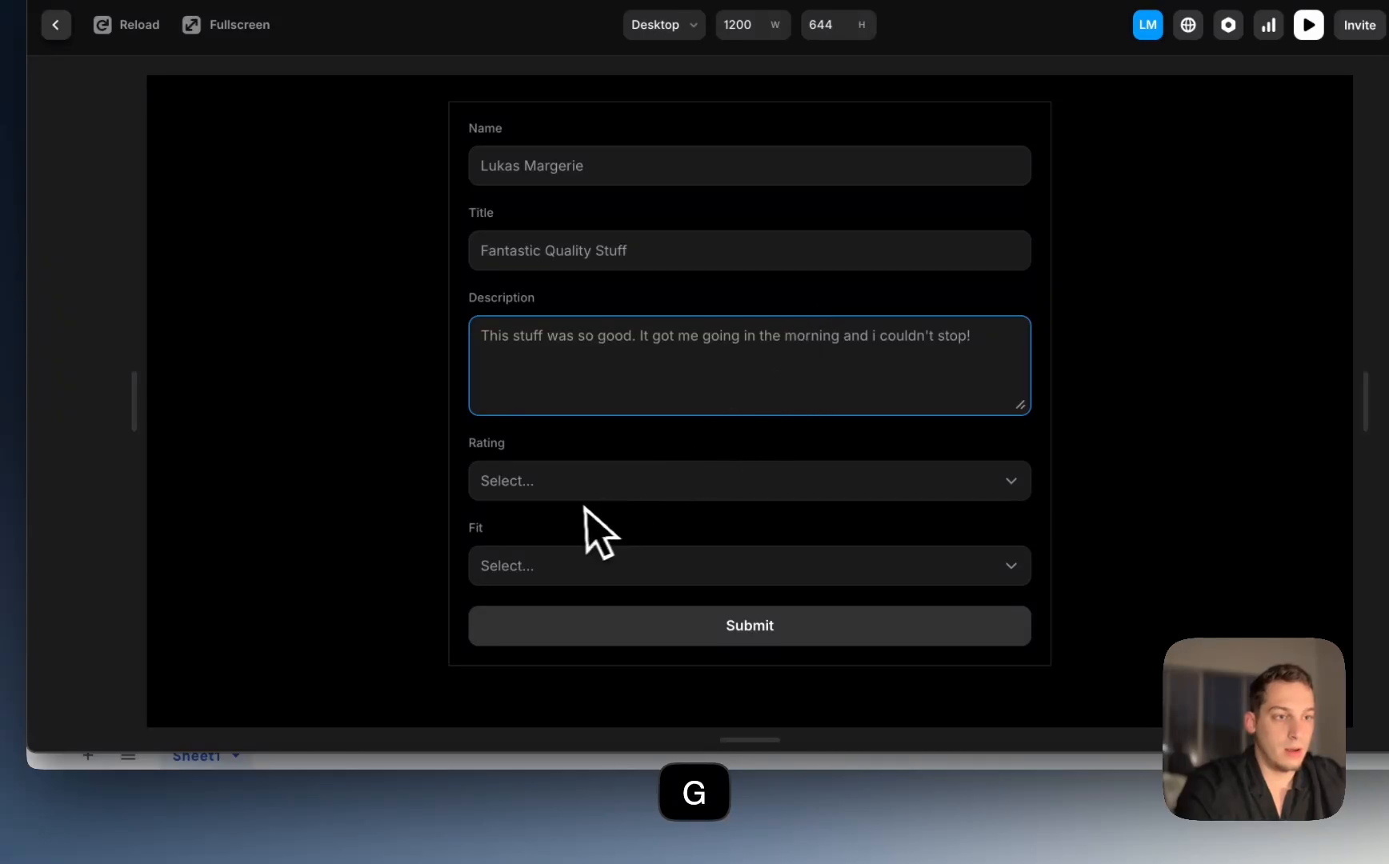
Step: Choose rating 5 and fit Perfect, submit the test review, and switch to the sheet
{"action": "left_click", "coordinate": [570, 490]}
{"action": "left_click", "coordinate": [537, 595]}
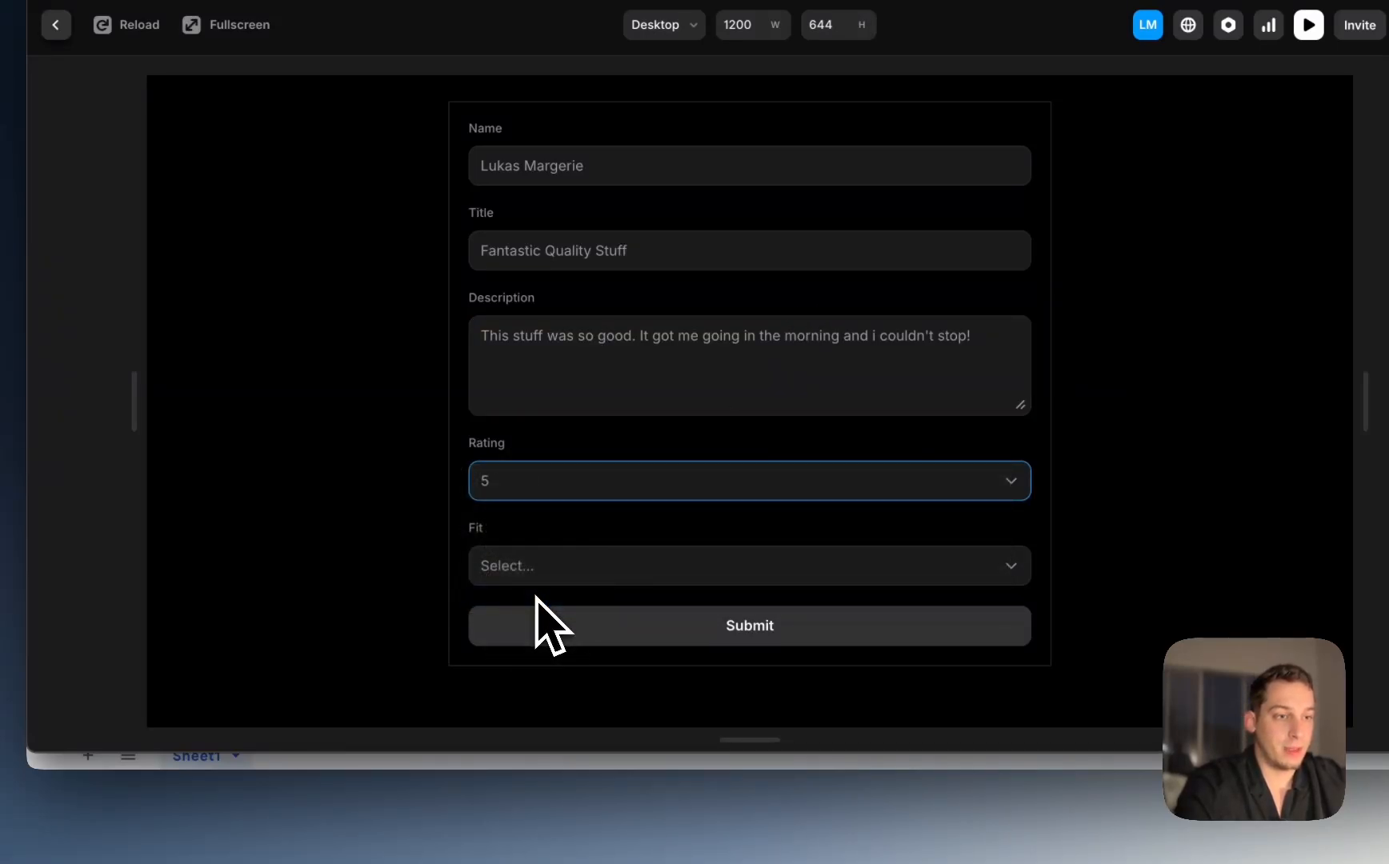
{"action": "left_click", "coordinate": [522, 573]}
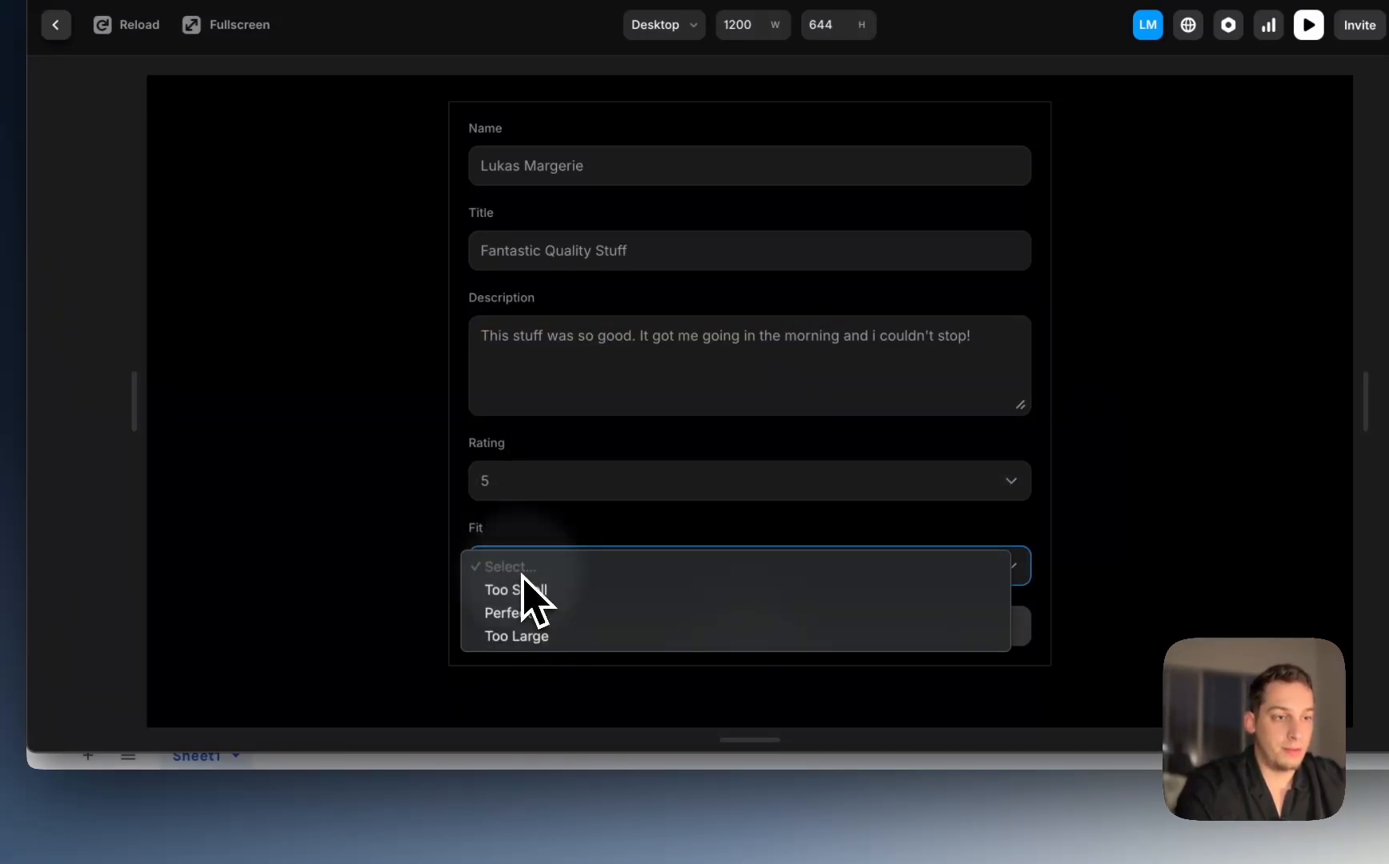
{"action": "left_click", "coordinate": [581, 615]}
{"action": "left_click", "coordinate": [690, 578]}
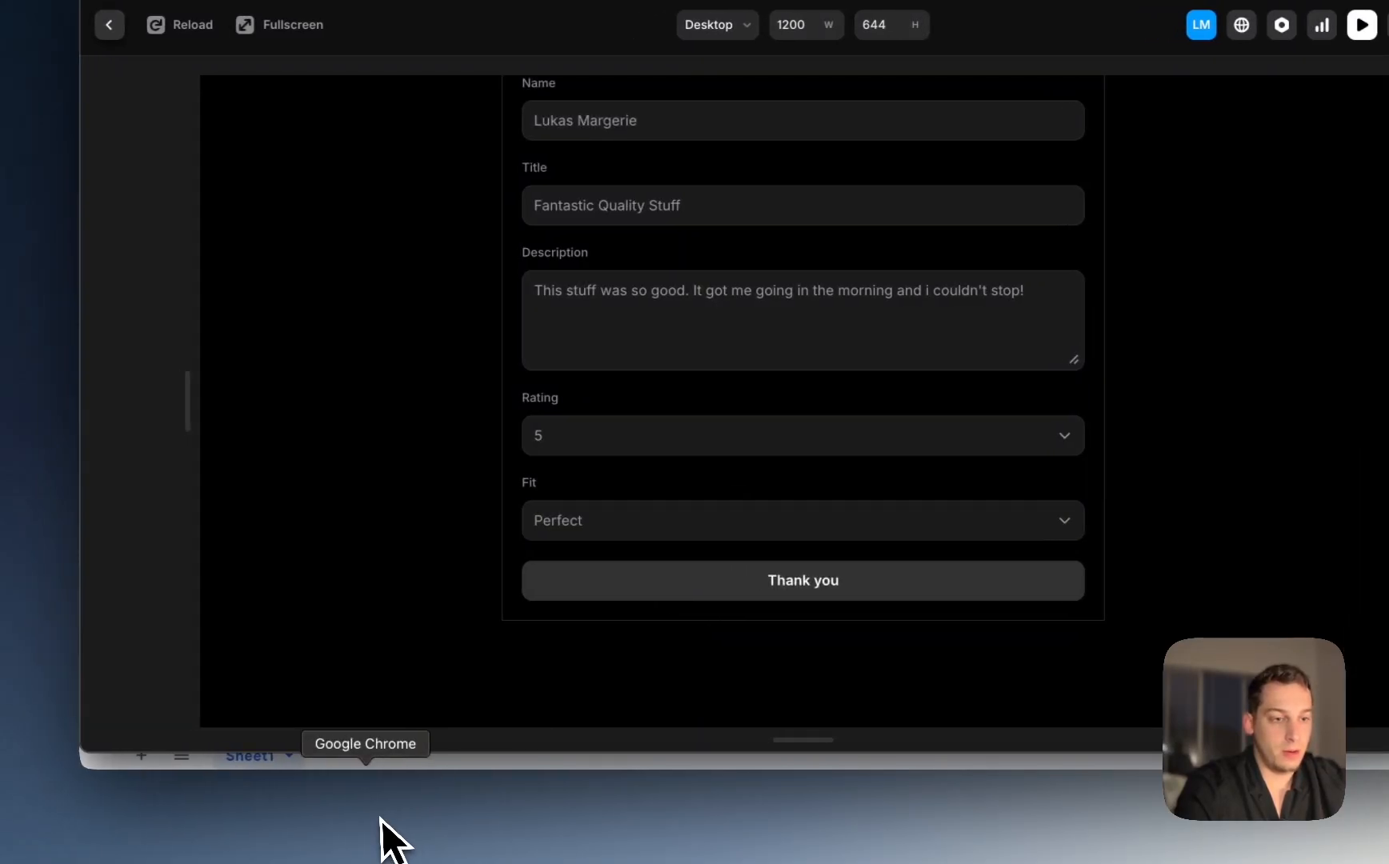
{"action": "left_click", "coordinate": [333, 839]}
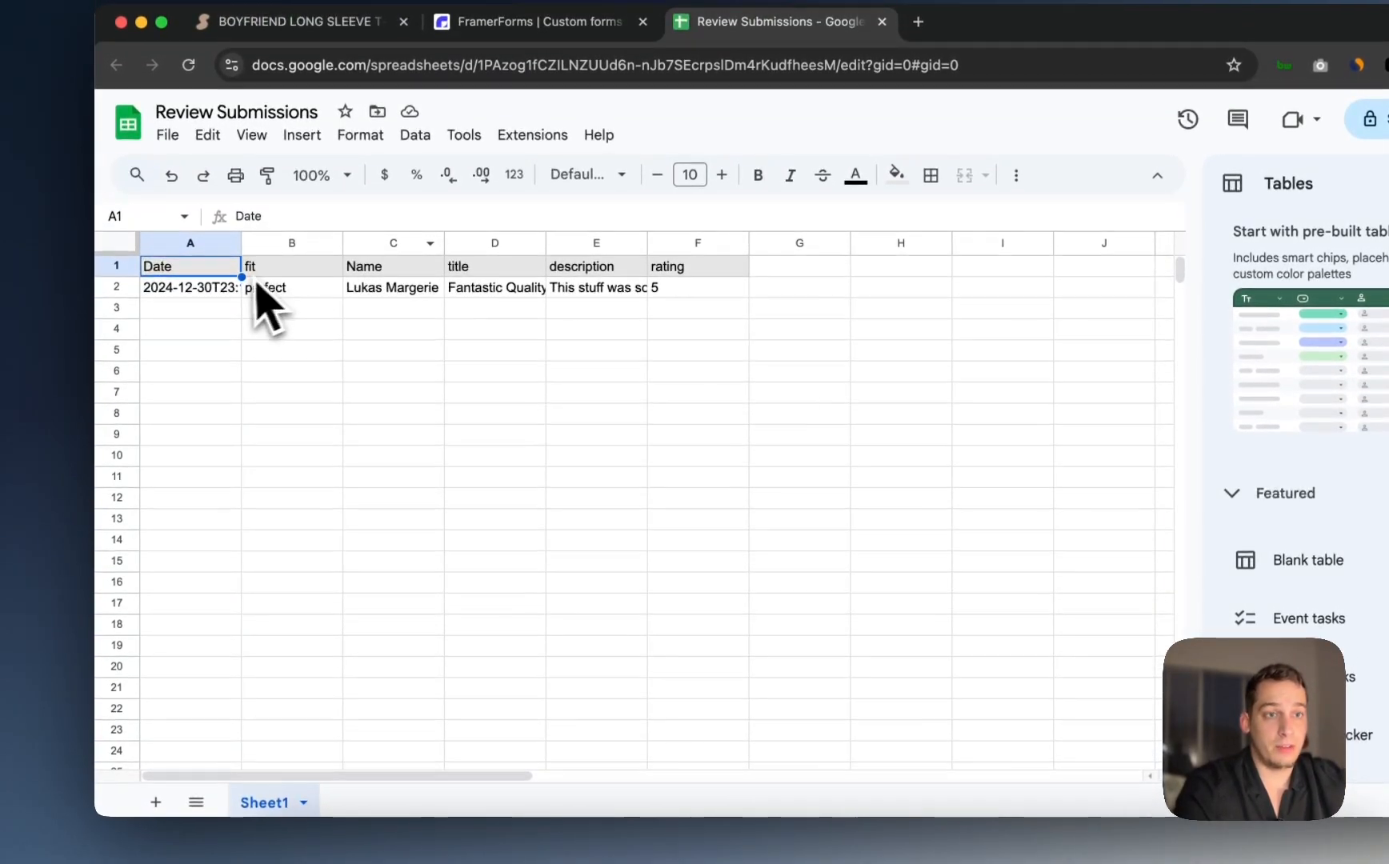
Step: Inspect row 2's date, fit, name, title, description and rating cells, then return to Framer
{"action": "left_click", "coordinate": [216, 272]}
{"action": "left_click", "coordinate": [288, 292]}
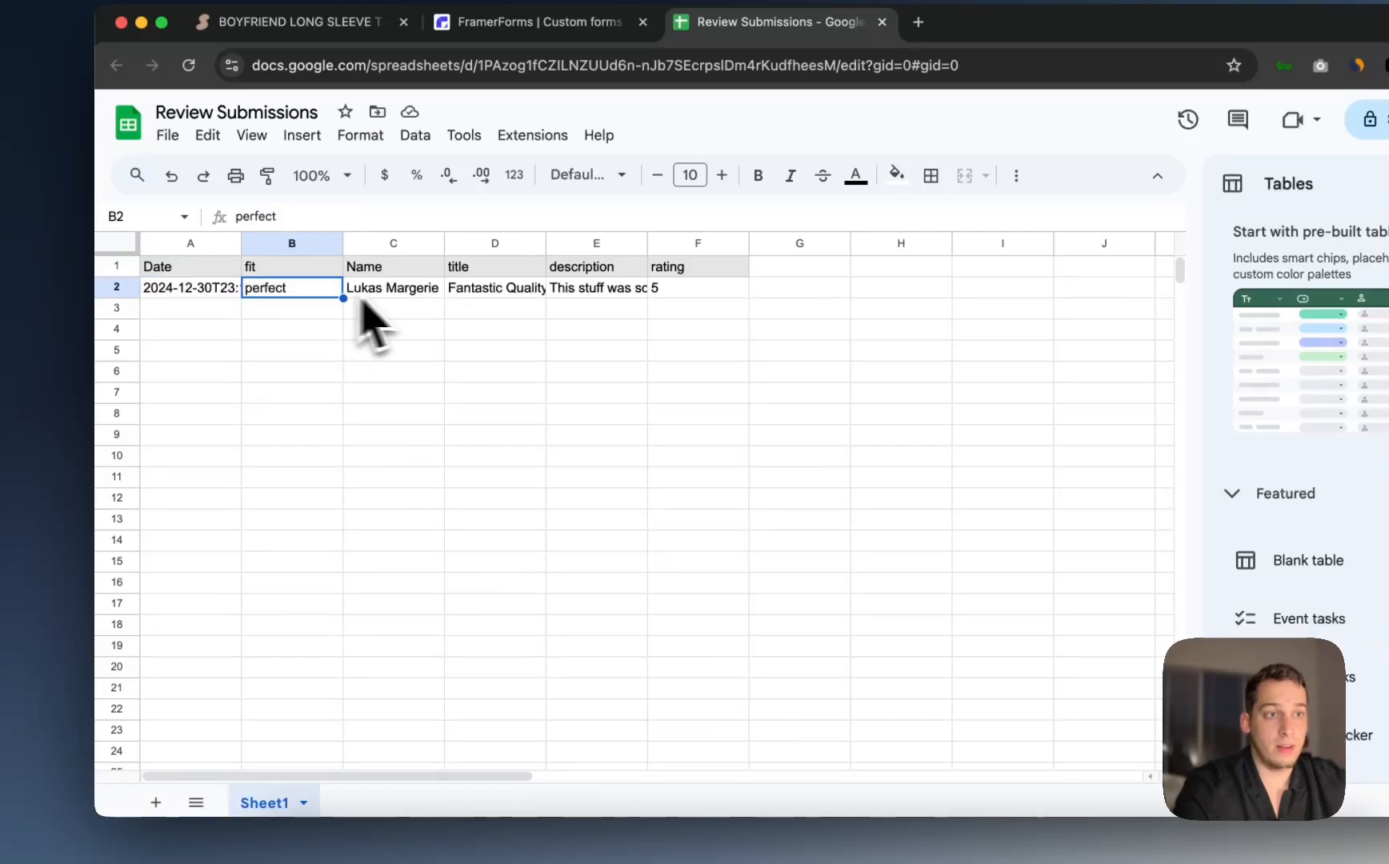
{"action": "left_click", "coordinate": [396, 290]}
{"action": "left_click", "coordinate": [484, 291]}
{"action": "left_click", "coordinate": [619, 293]}
{"action": "left_click", "coordinate": [680, 293]}
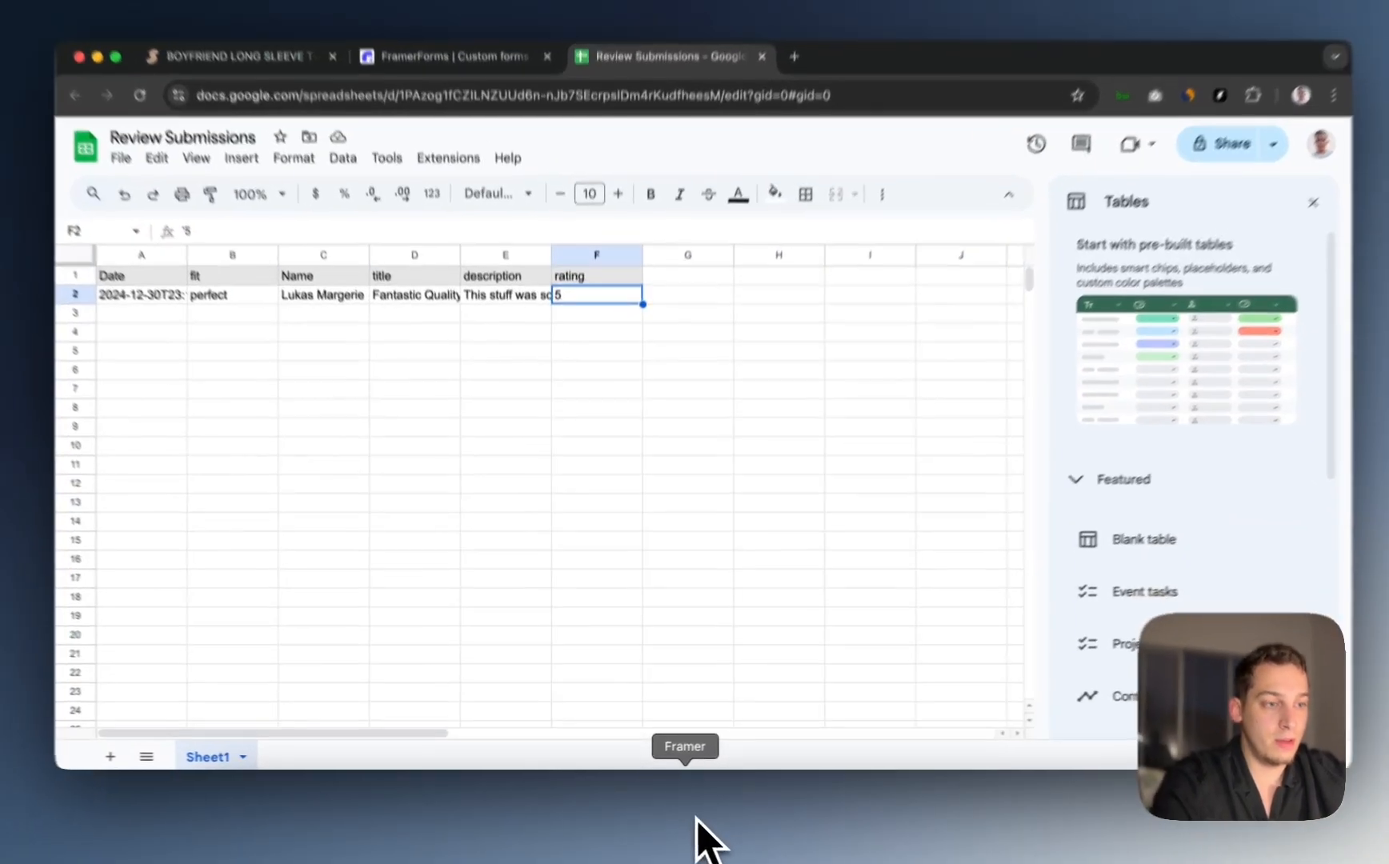
{"action": "left_click", "coordinate": [698, 838]}
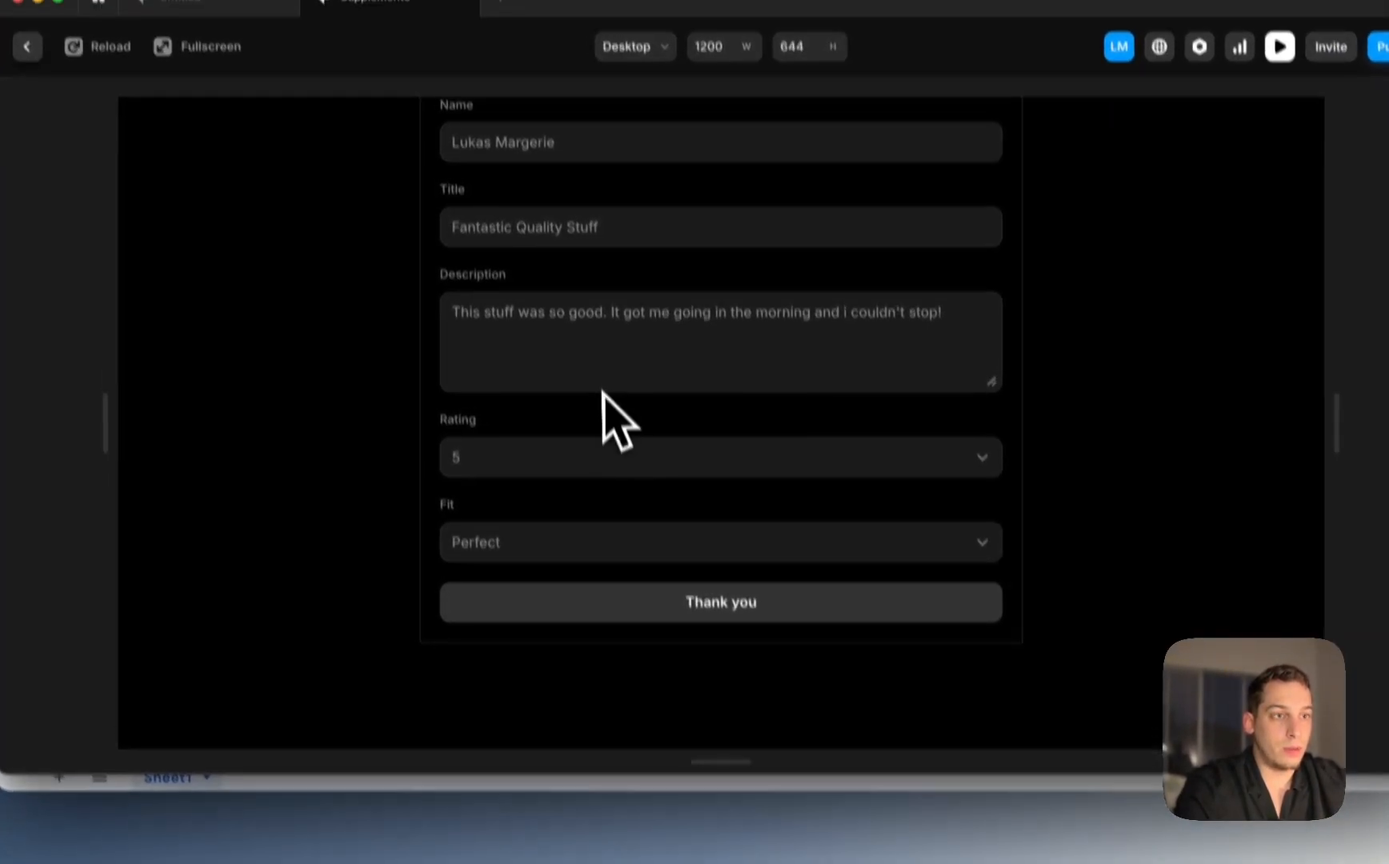
Step: Exit the form preview back to the editor and open the CMS collections
{"action": "scroll", "coordinate": [612, 427], "scroll_direction": "up", "scroll_amount": 3}
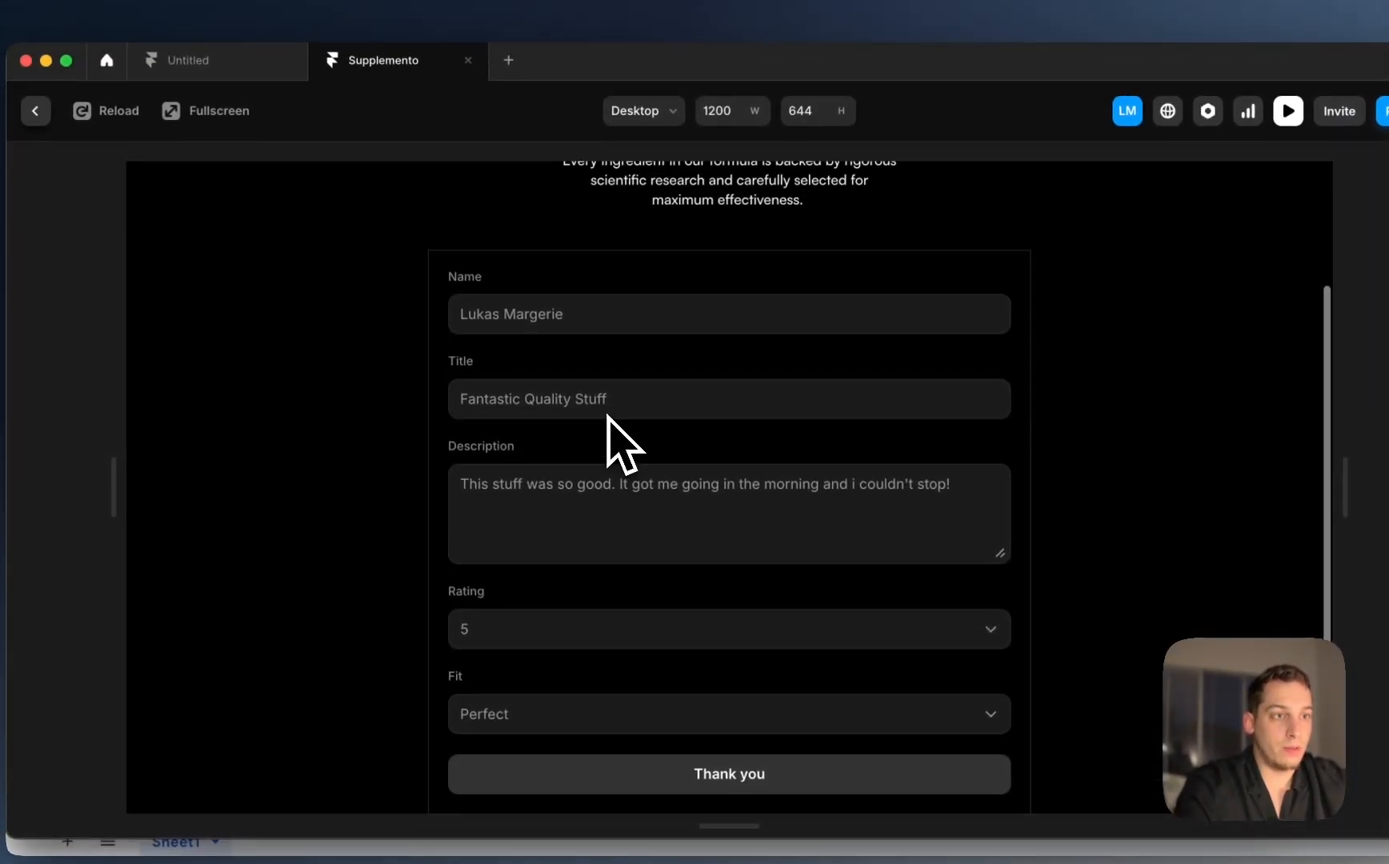
{"action": "scroll", "coordinate": [632, 392], "scroll_direction": "down", "scroll_amount": 3}
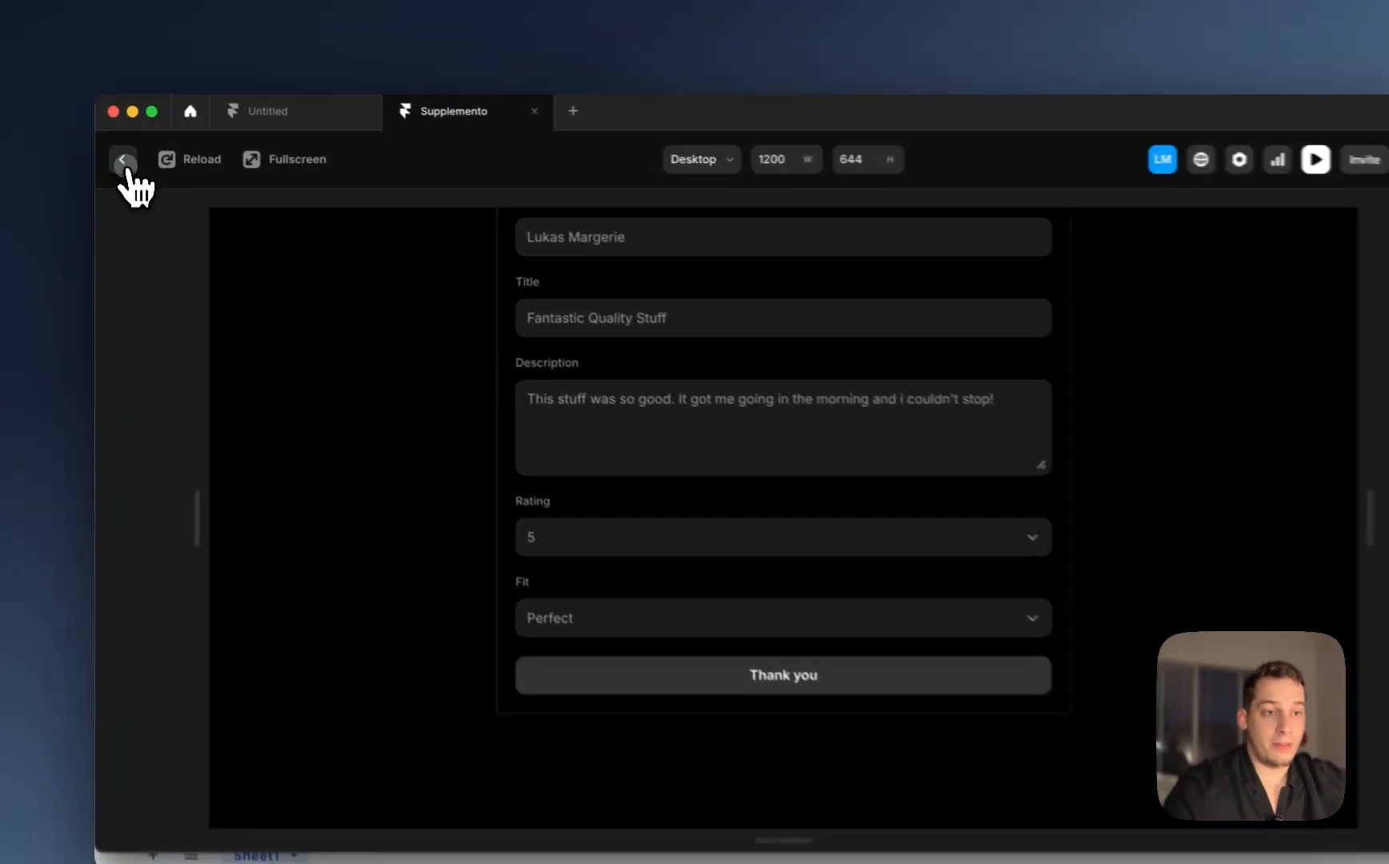
{"action": "left_click", "coordinate": [120, 152]}
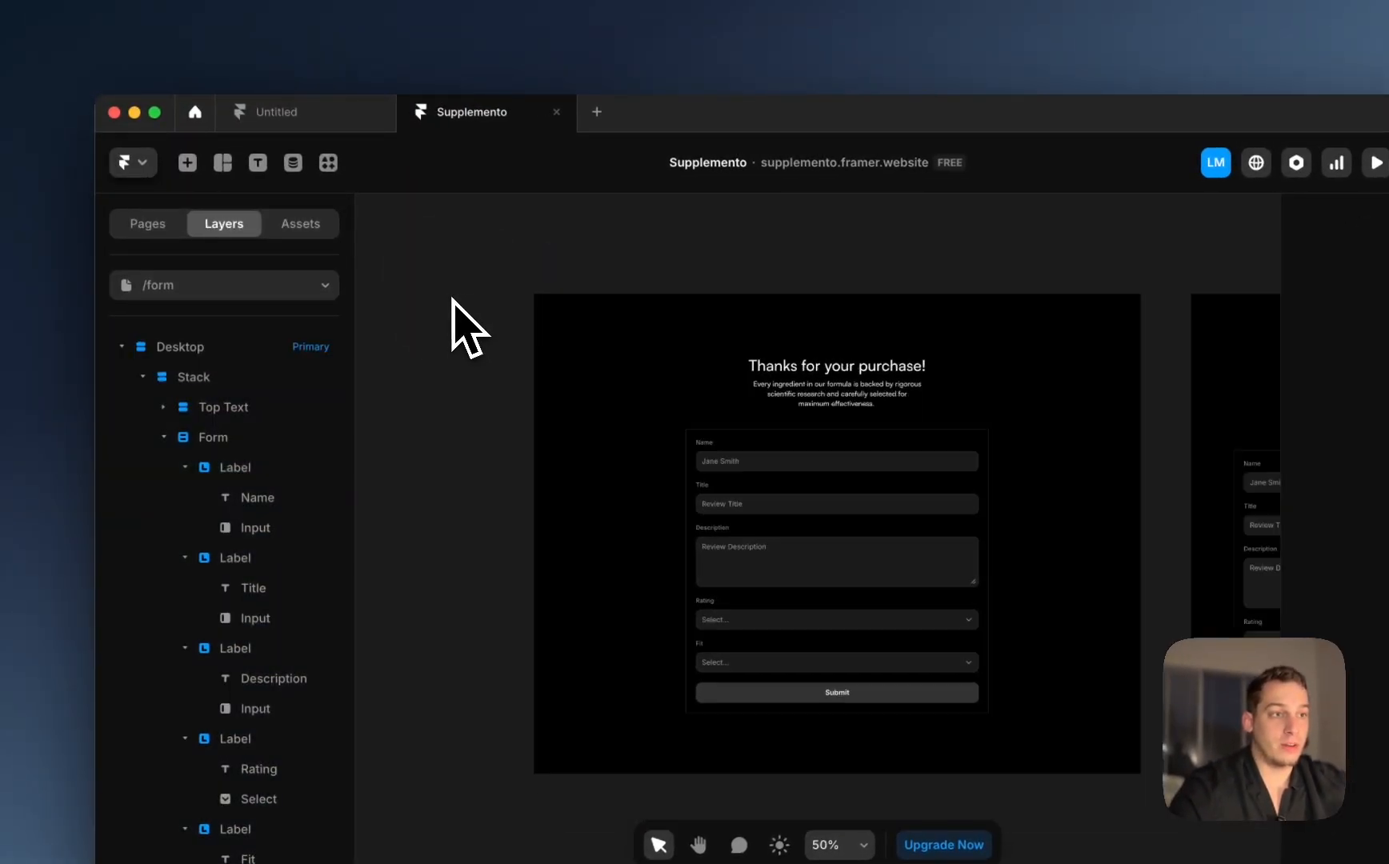
{"action": "scroll", "coordinate": [452, 298], "scroll_direction": "down", "scroll_amount": 3}
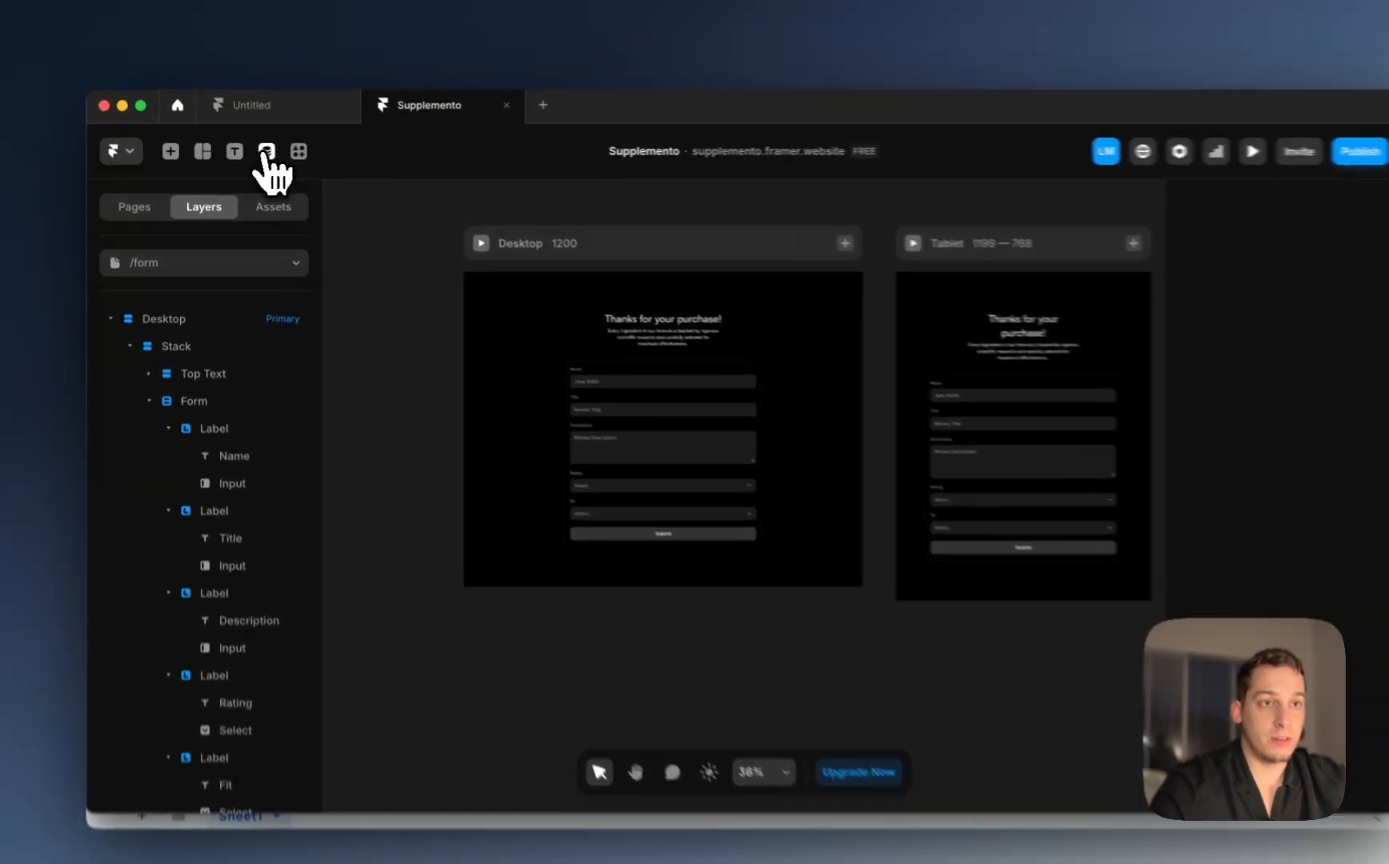
{"action": "left_click", "coordinate": [265, 152]}
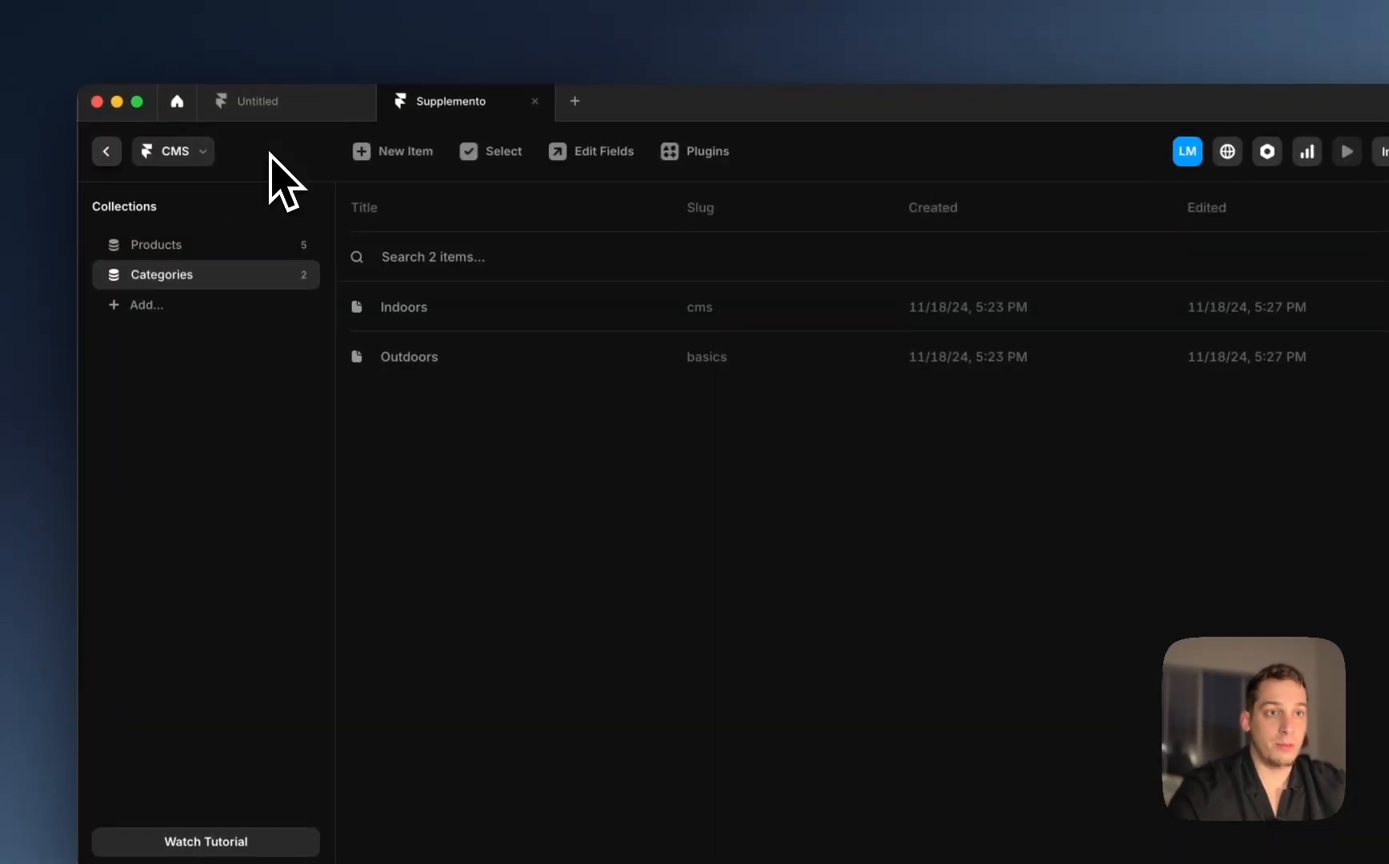
Step: Import a new Google Sheets-synced collection named 'Review Submissions'
{"action": "right_click", "coordinate": [195, 381]}
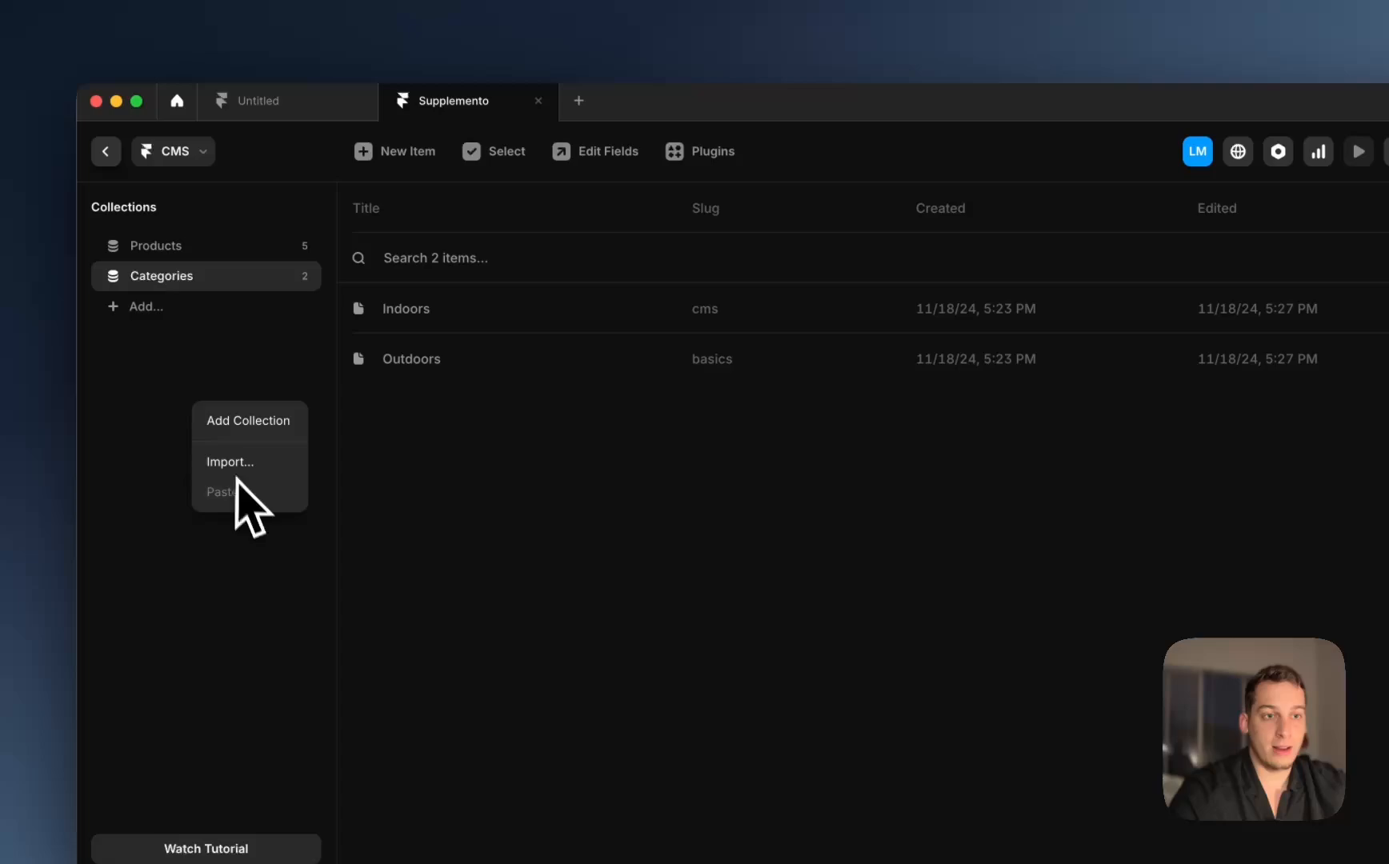
{"action": "left_click", "coordinate": [240, 471]}
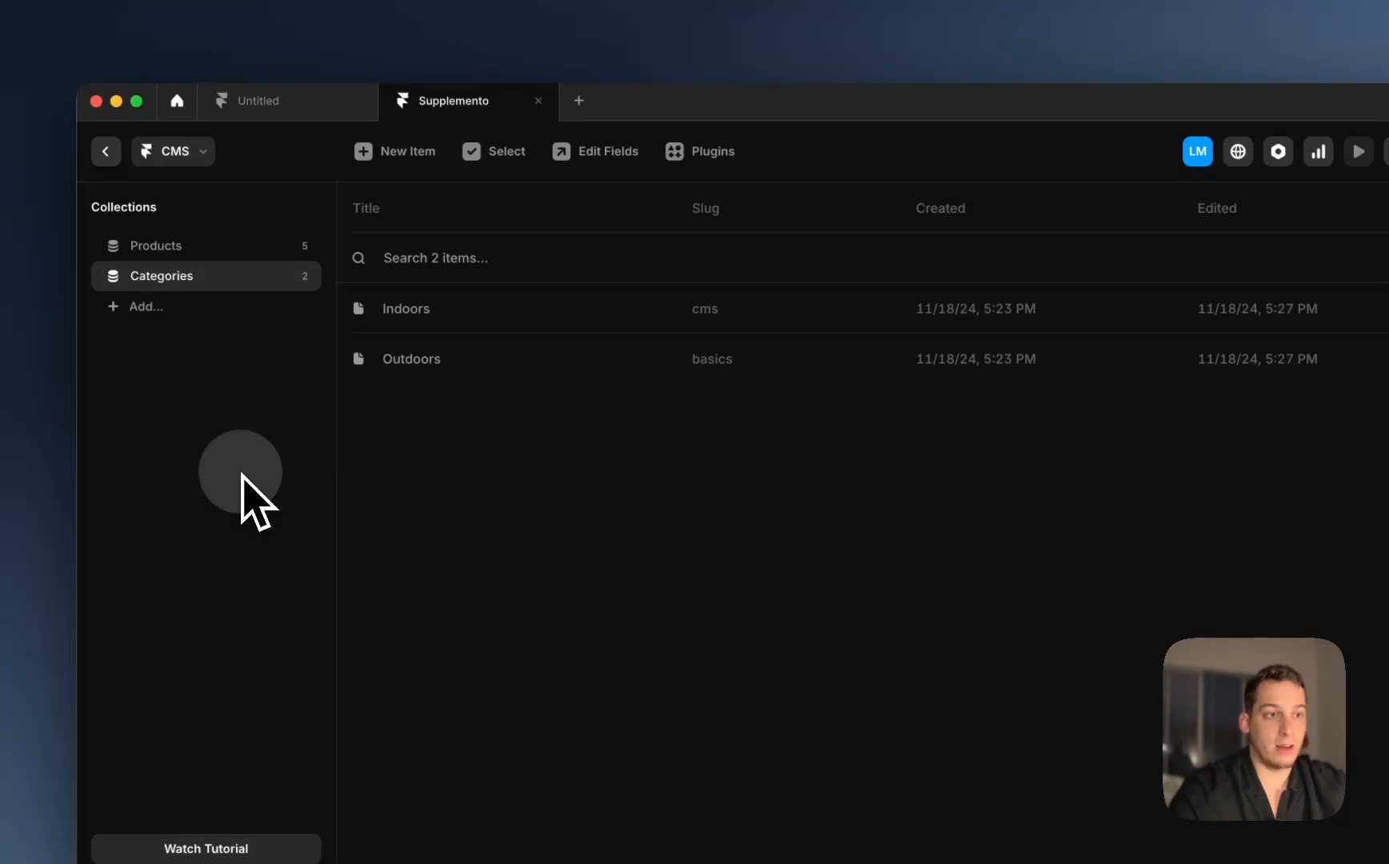
{"action": "type", "text": "googl"}
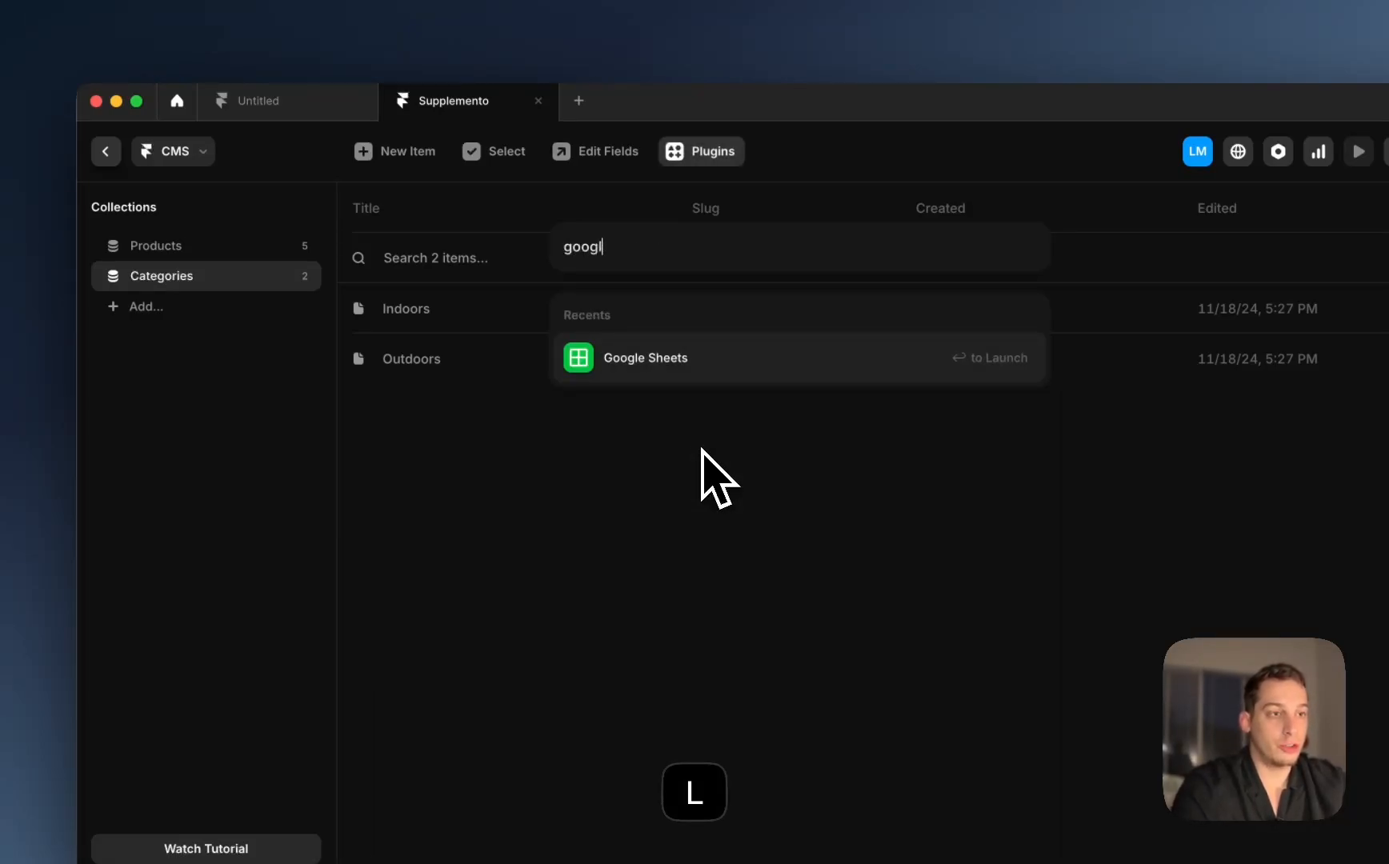
{"action": "left_click", "coordinate": [780, 364]}
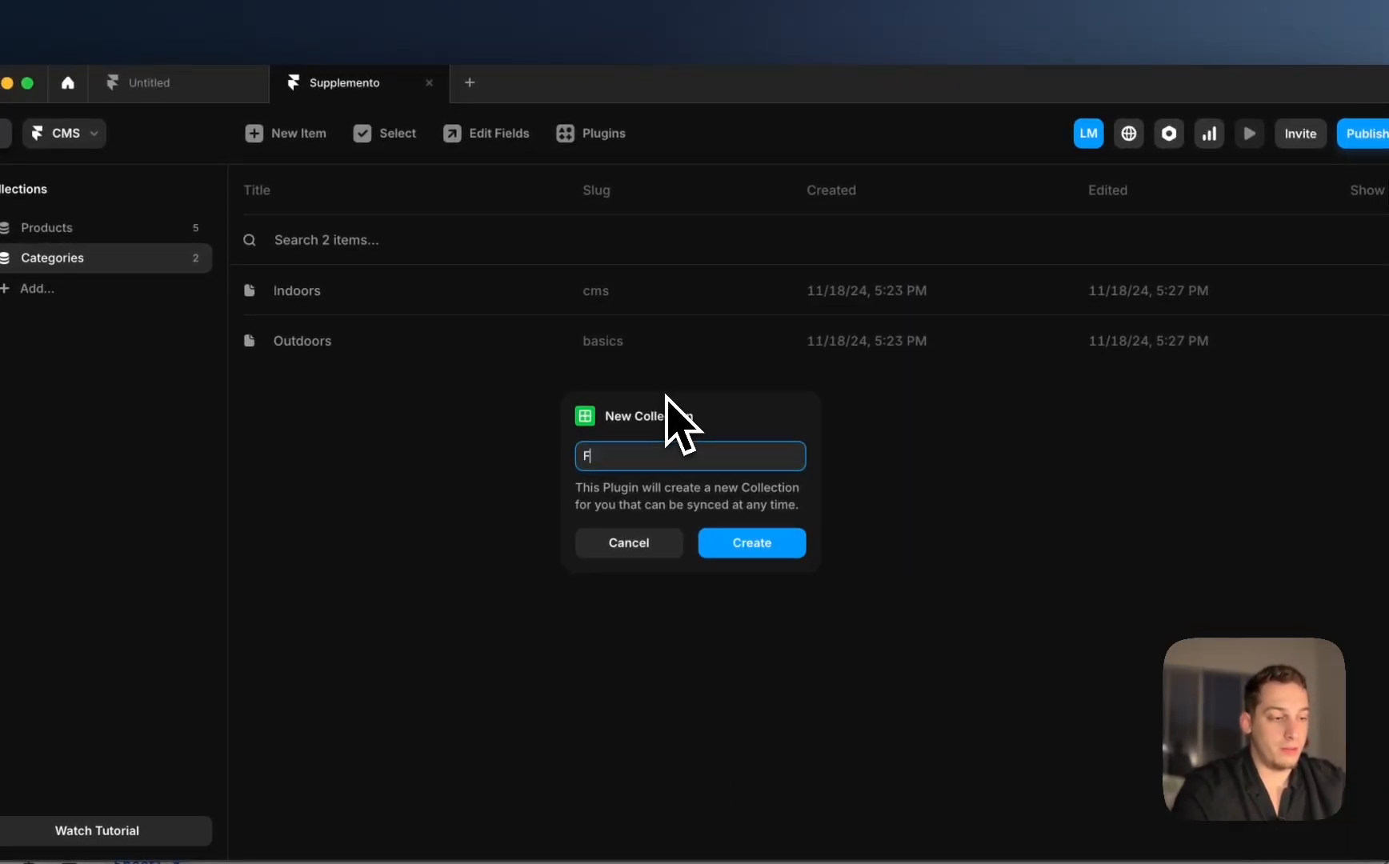
{"action": "key", "text": "BackSpace"}
{"action": "type", "text": "Review "}
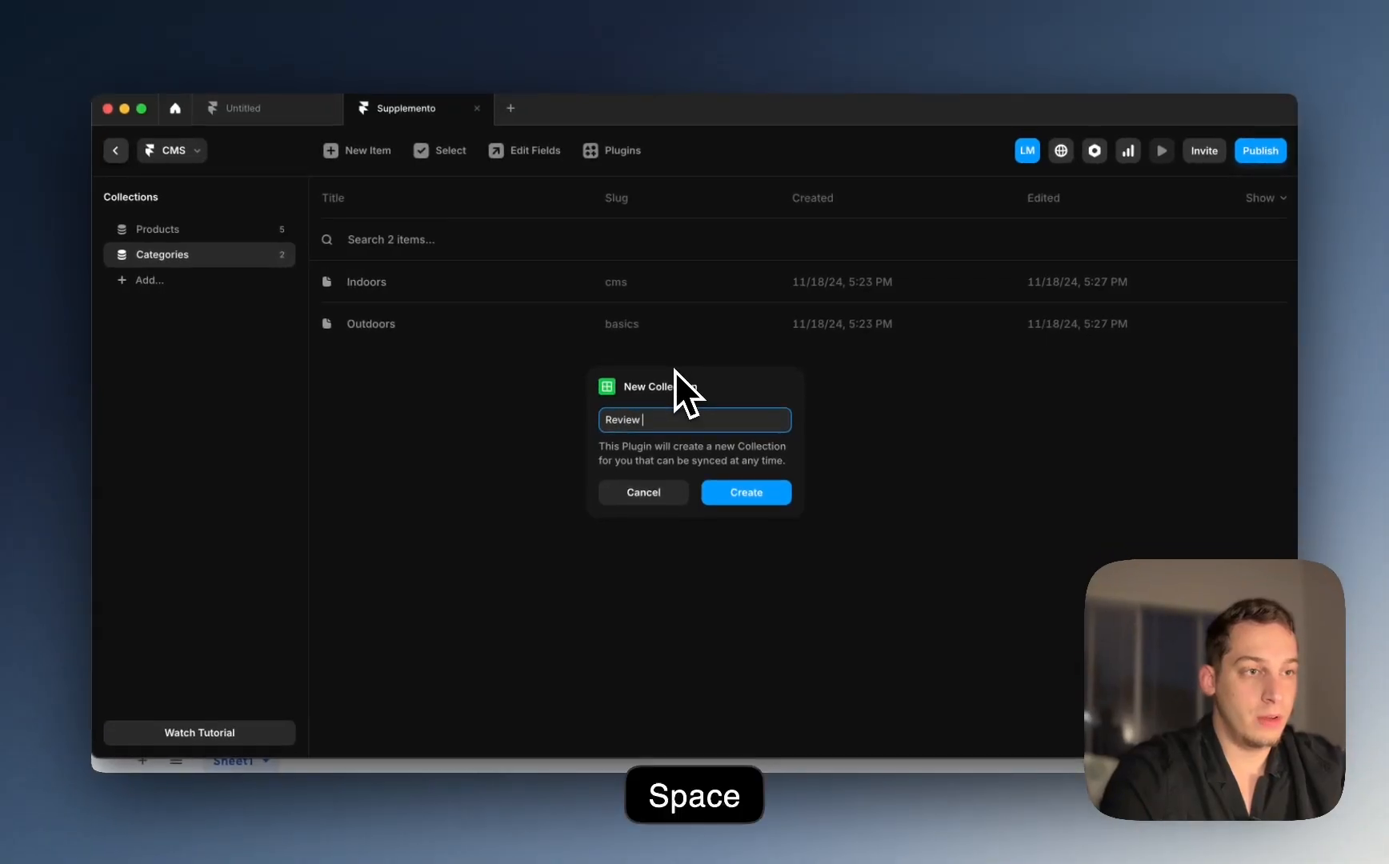
{"action": "type", "text": "Submissions"}
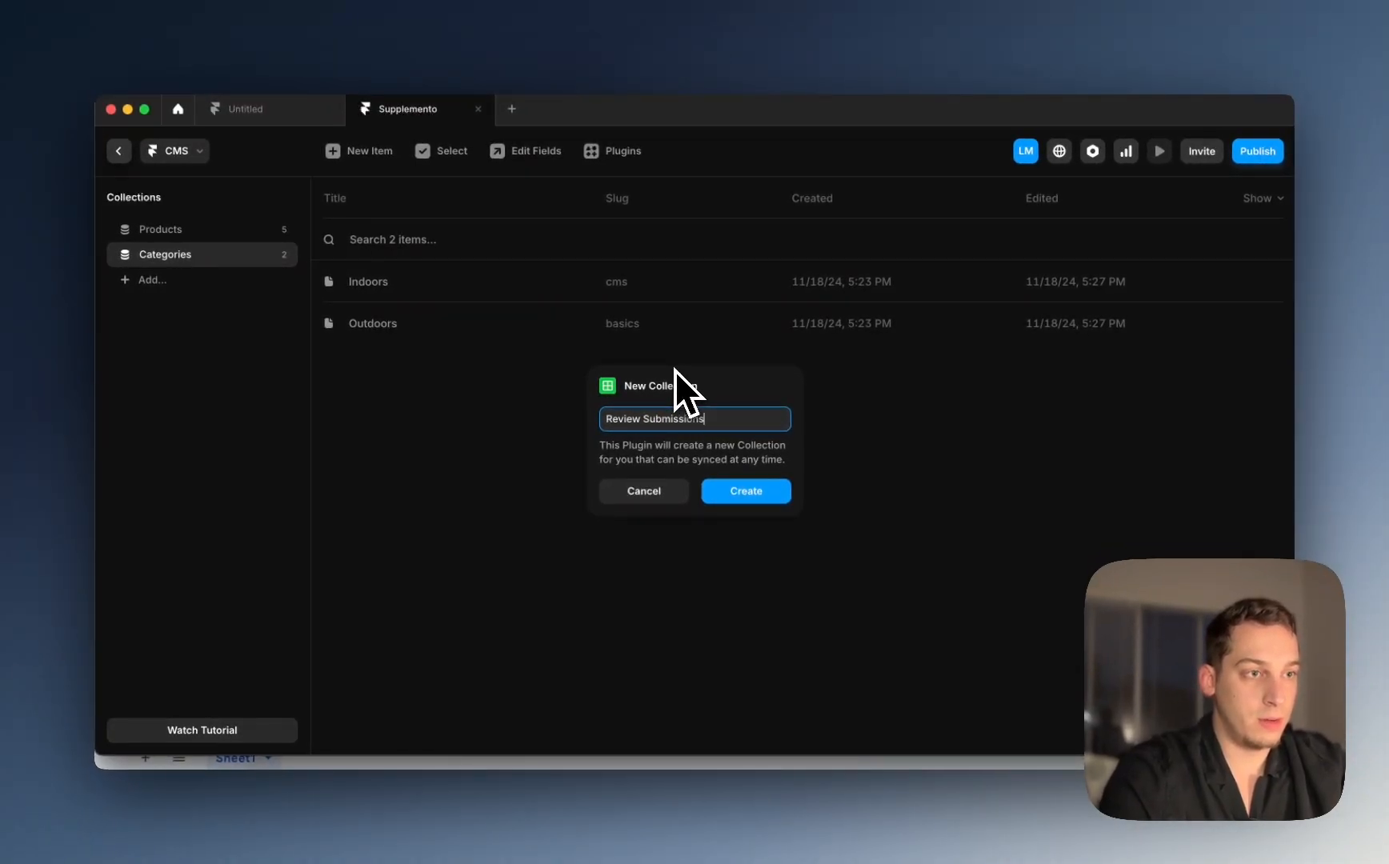
{"action": "left_click", "coordinate": [772, 492]}
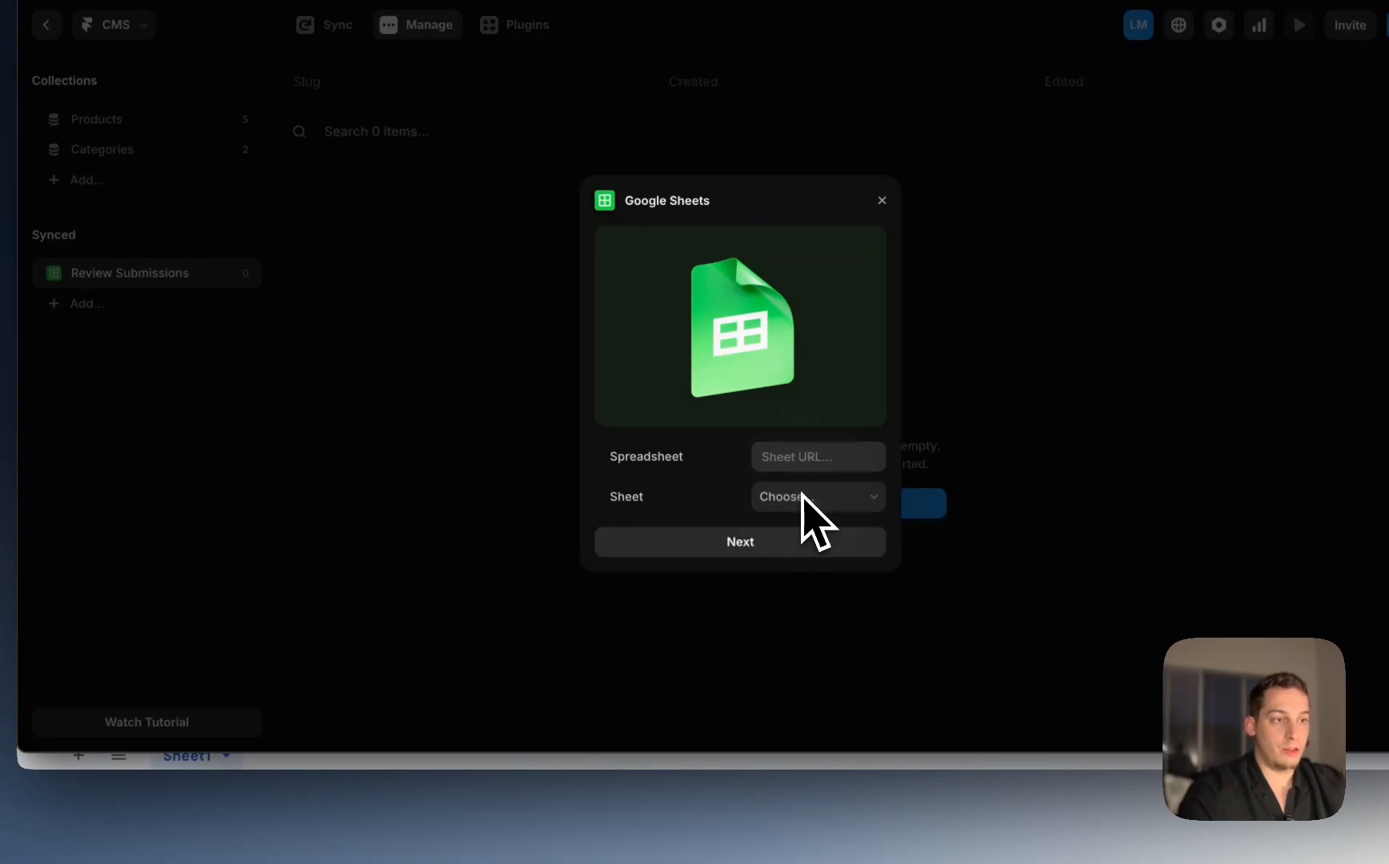
{"action": "left_click", "coordinate": [800, 462]}
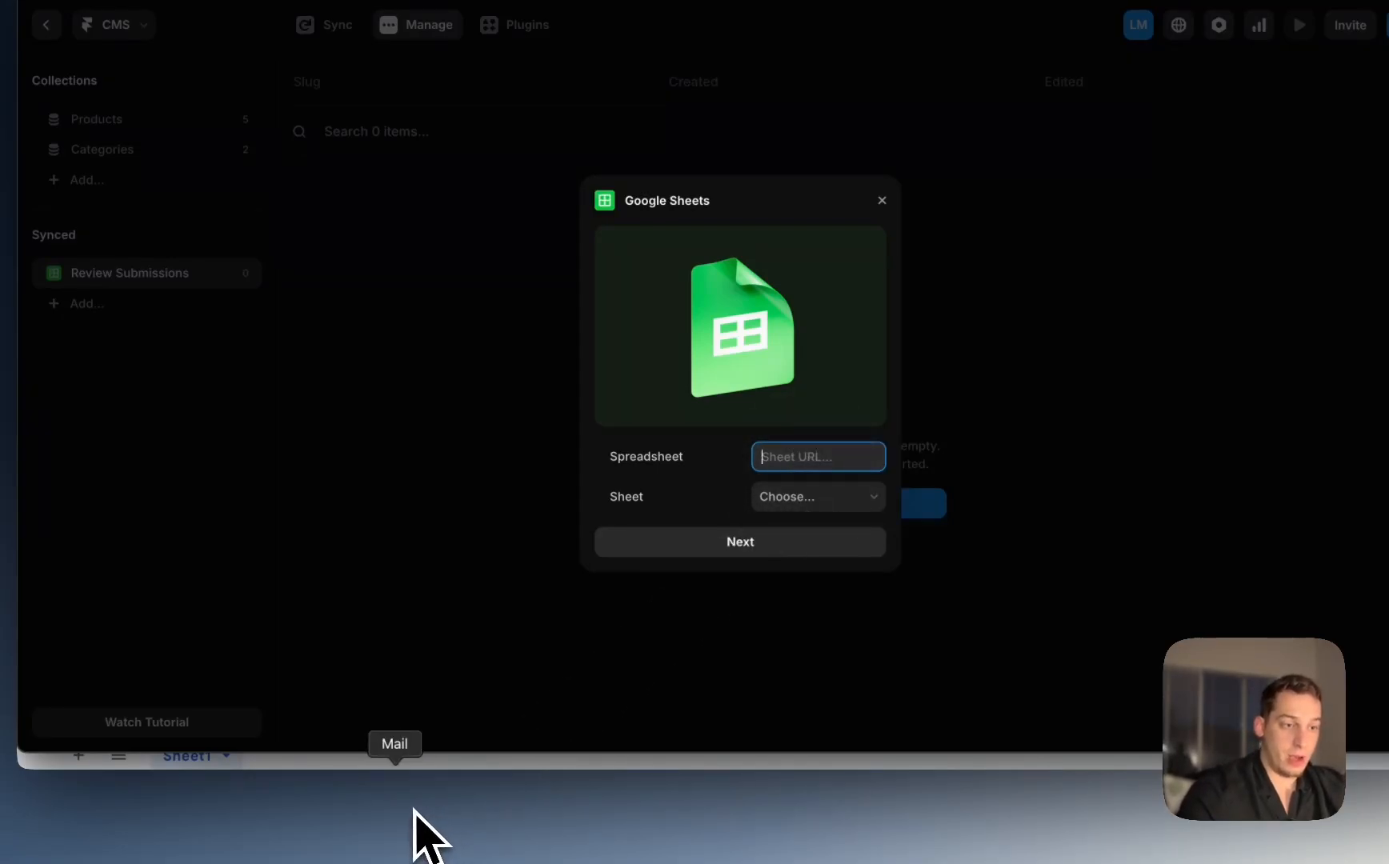
Step: Set the Review Submissions sheet's general access to anyone with the link and copy it
{"action": "left_click", "coordinate": [320, 816]}
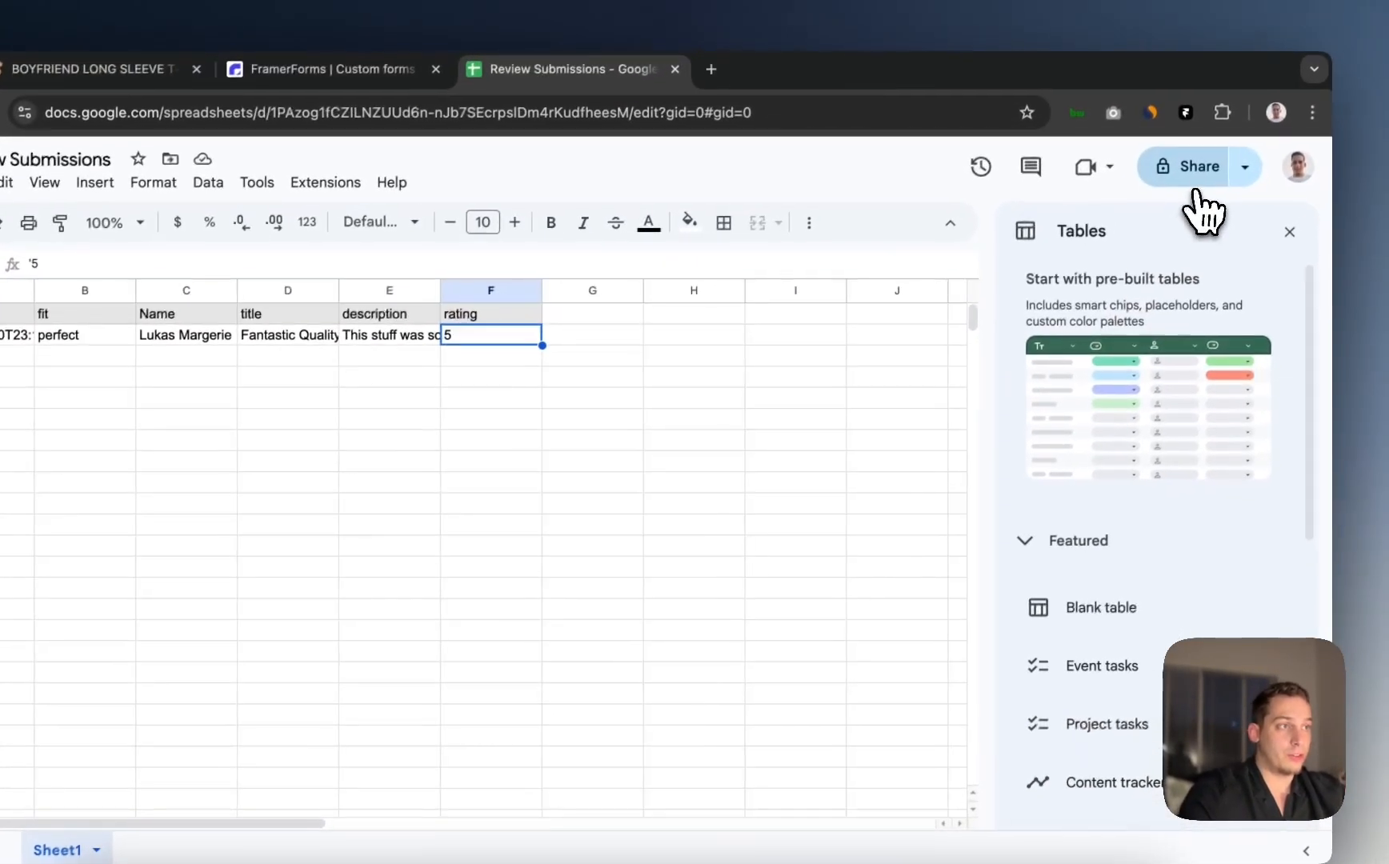
{"action": "left_click", "coordinate": [1315, 78]}
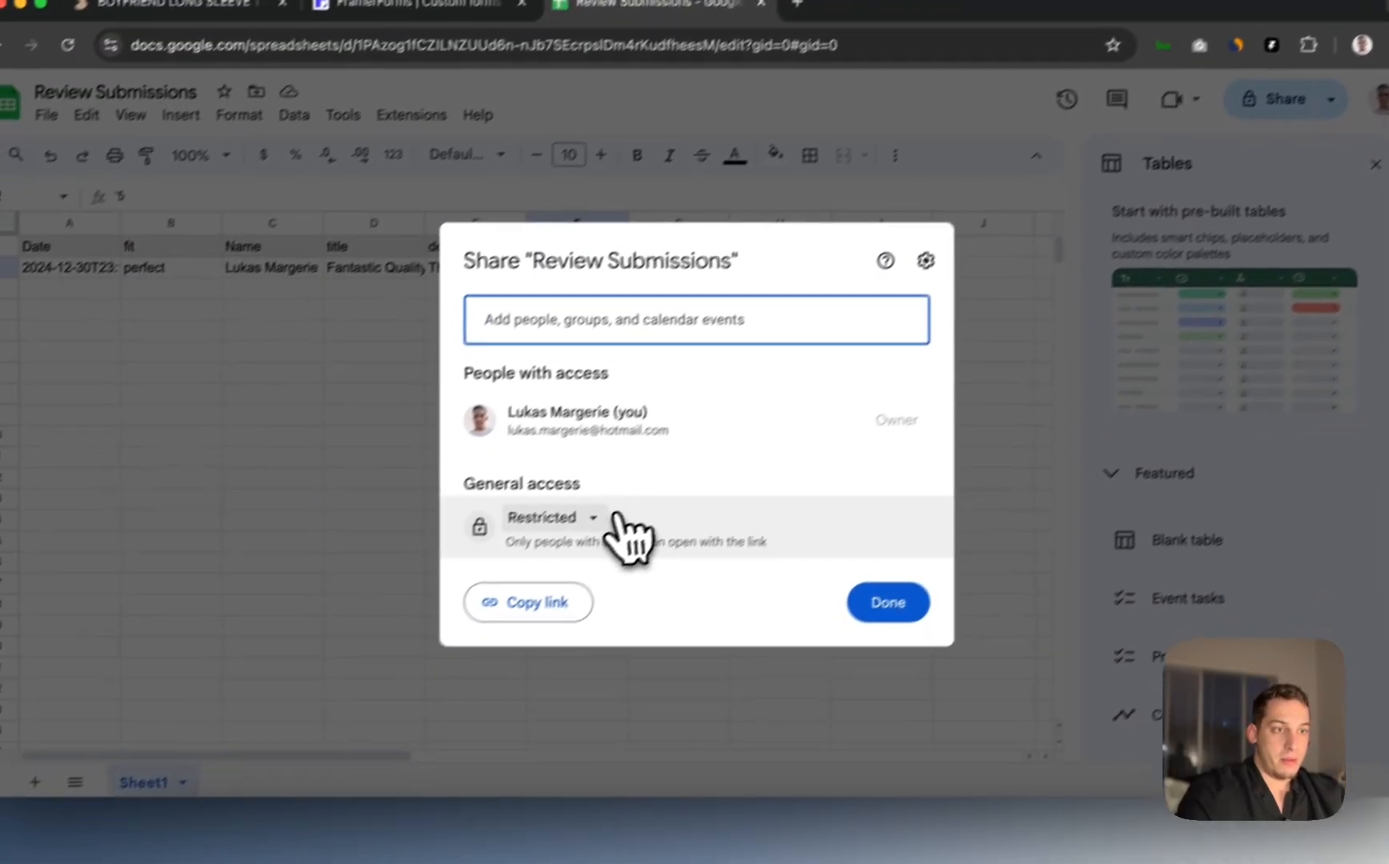
{"action": "left_click", "coordinate": [480, 592]}
{"action": "left_click", "coordinate": [647, 587]}
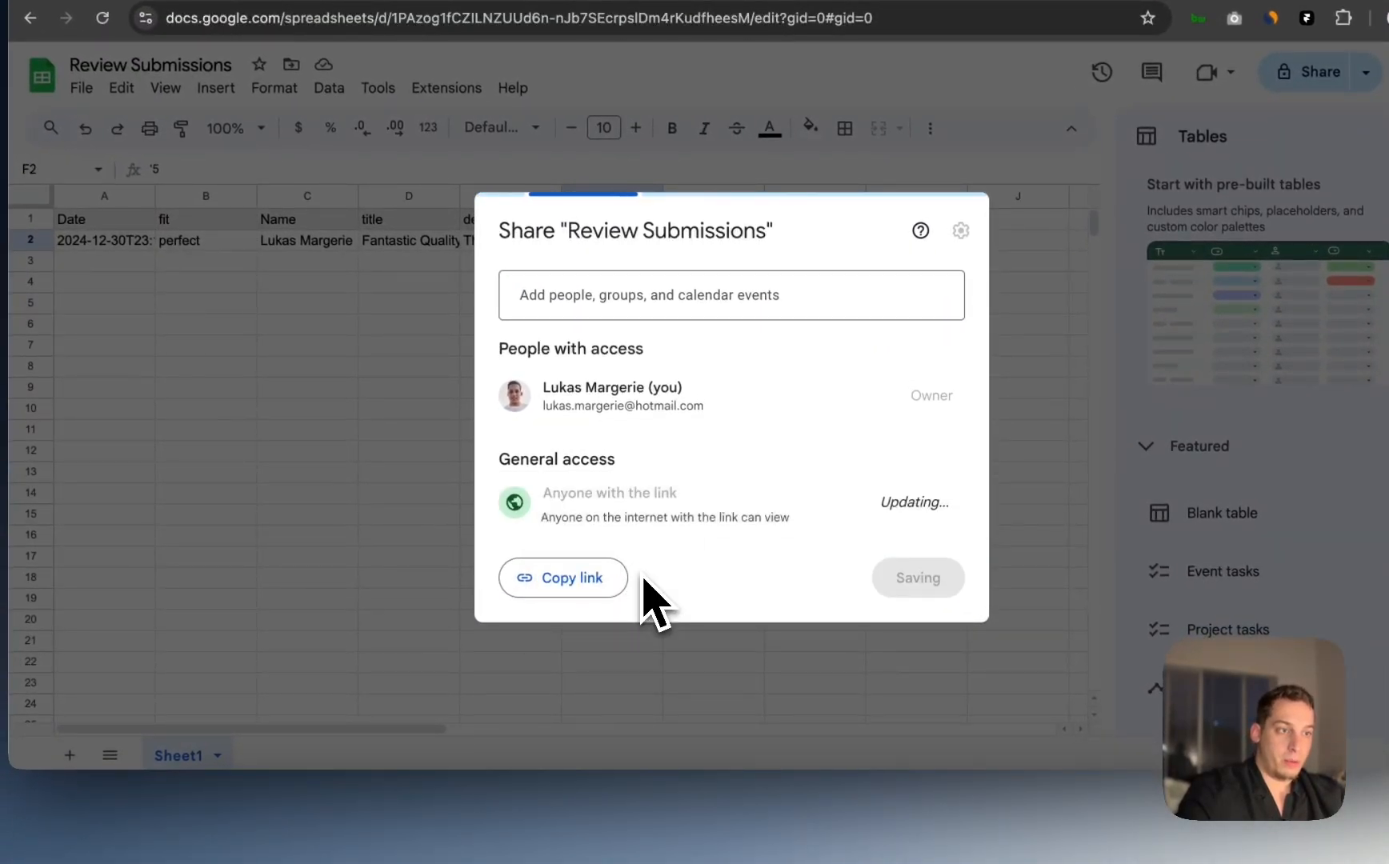
{"action": "left_click", "coordinate": [551, 584]}
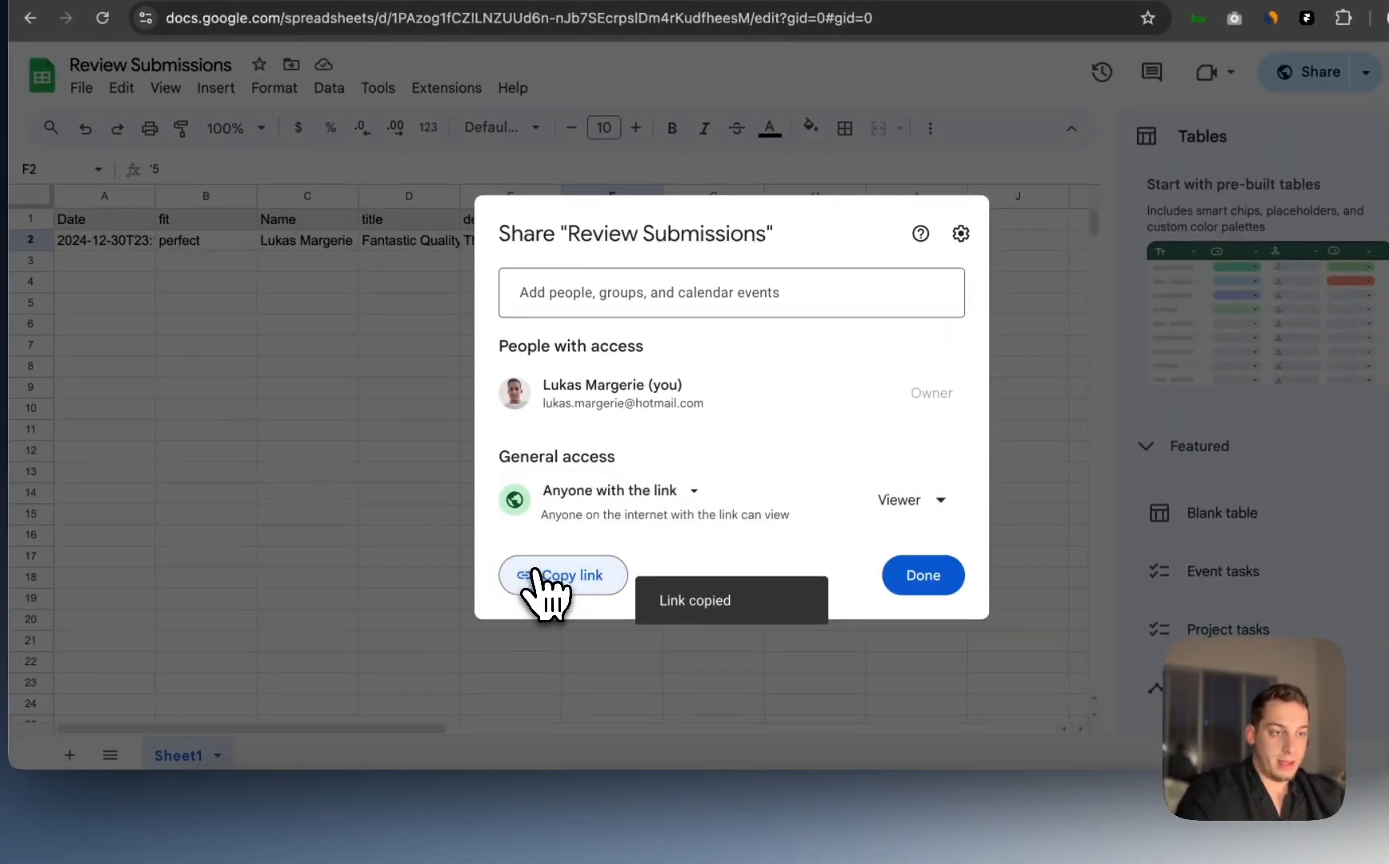
{"action": "left_click", "coordinate": [712, 783]}
Step: Paste the spreadsheet link, keep Sheet1 as the source, and continue to column mapping
{"action": "key", "text": "super+v"}
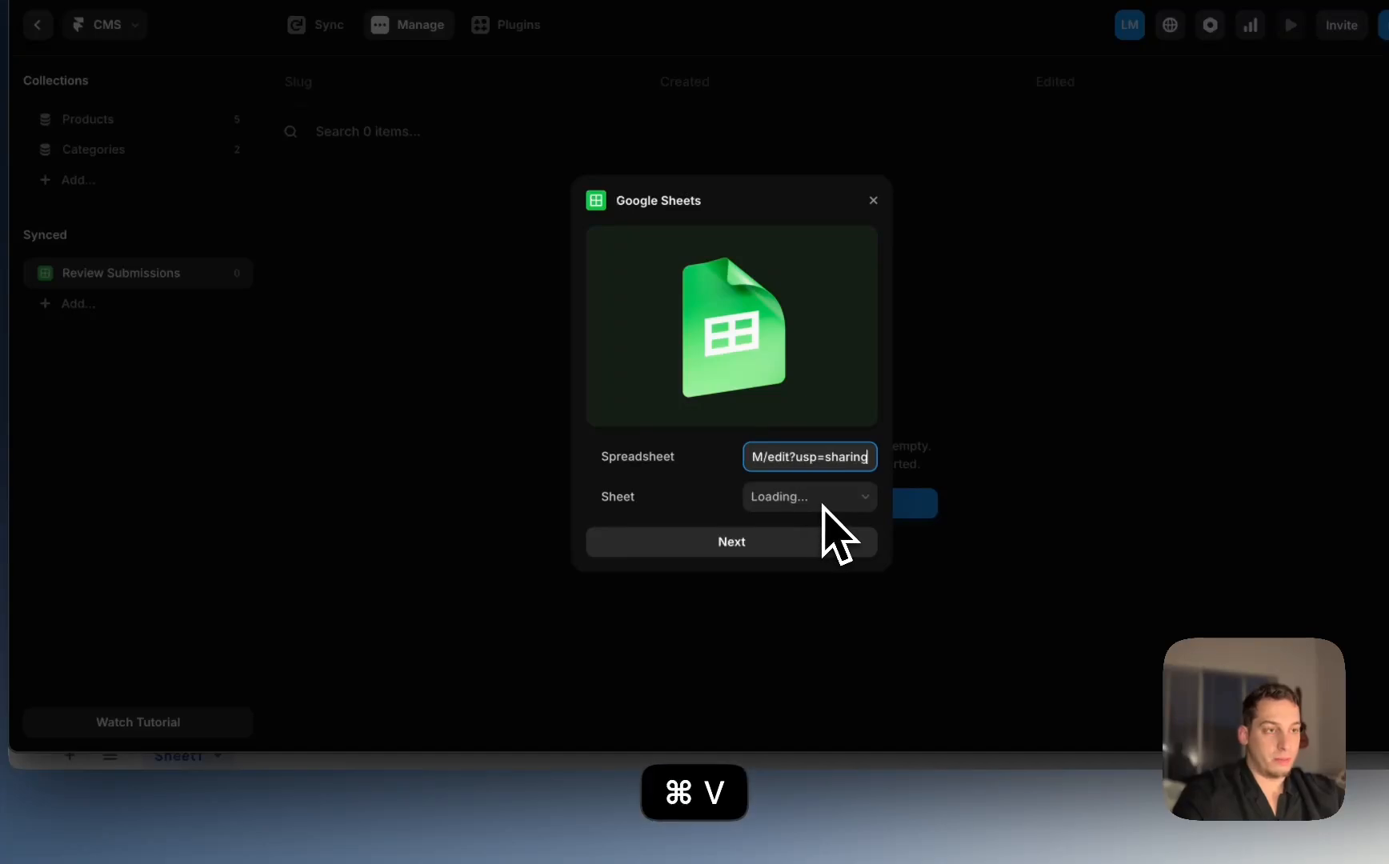
{"action": "left_click", "coordinate": [805, 500]}
{"action": "left_click", "coordinate": [690, 504]}
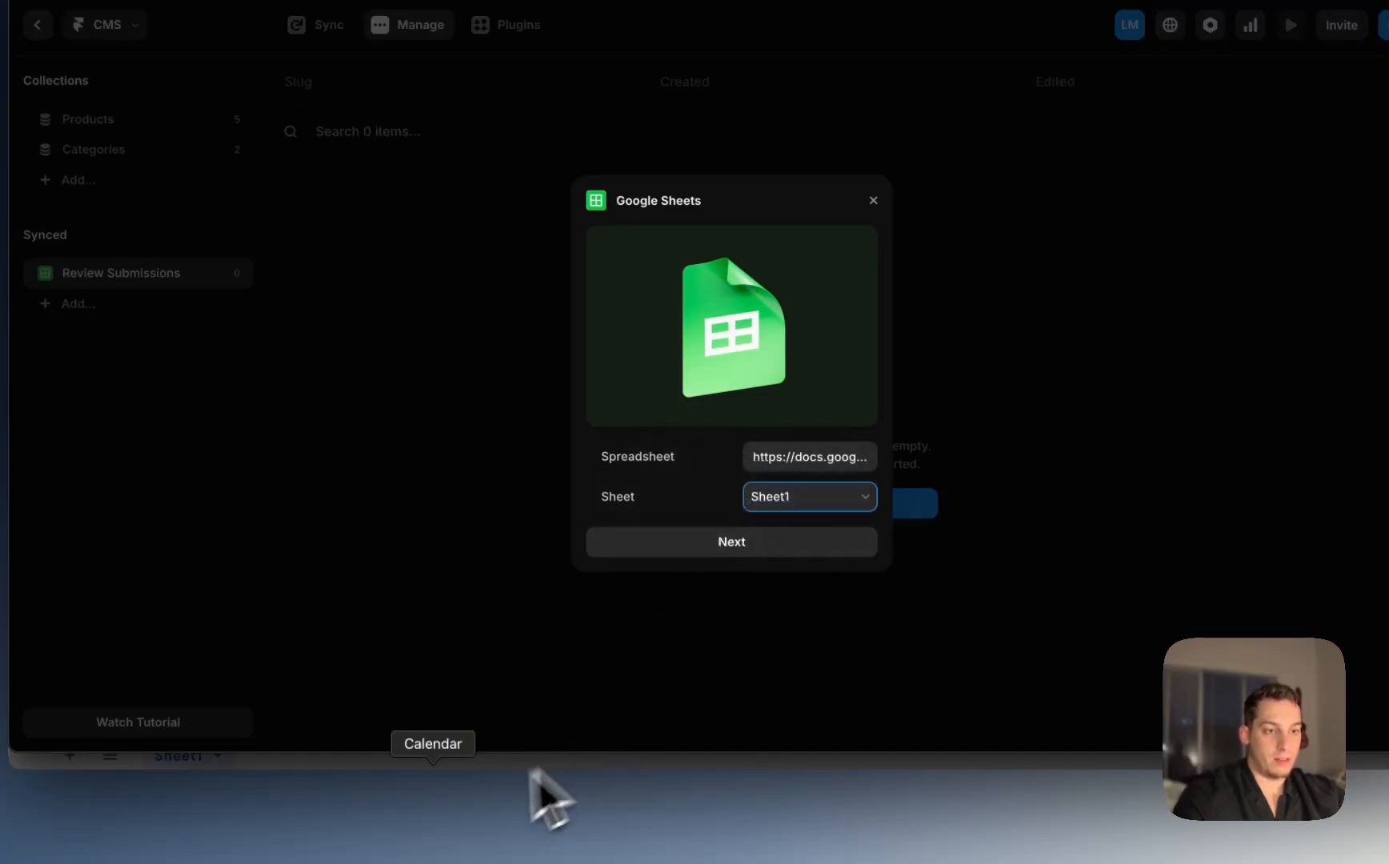
{"action": "left_click", "coordinate": [346, 829]}
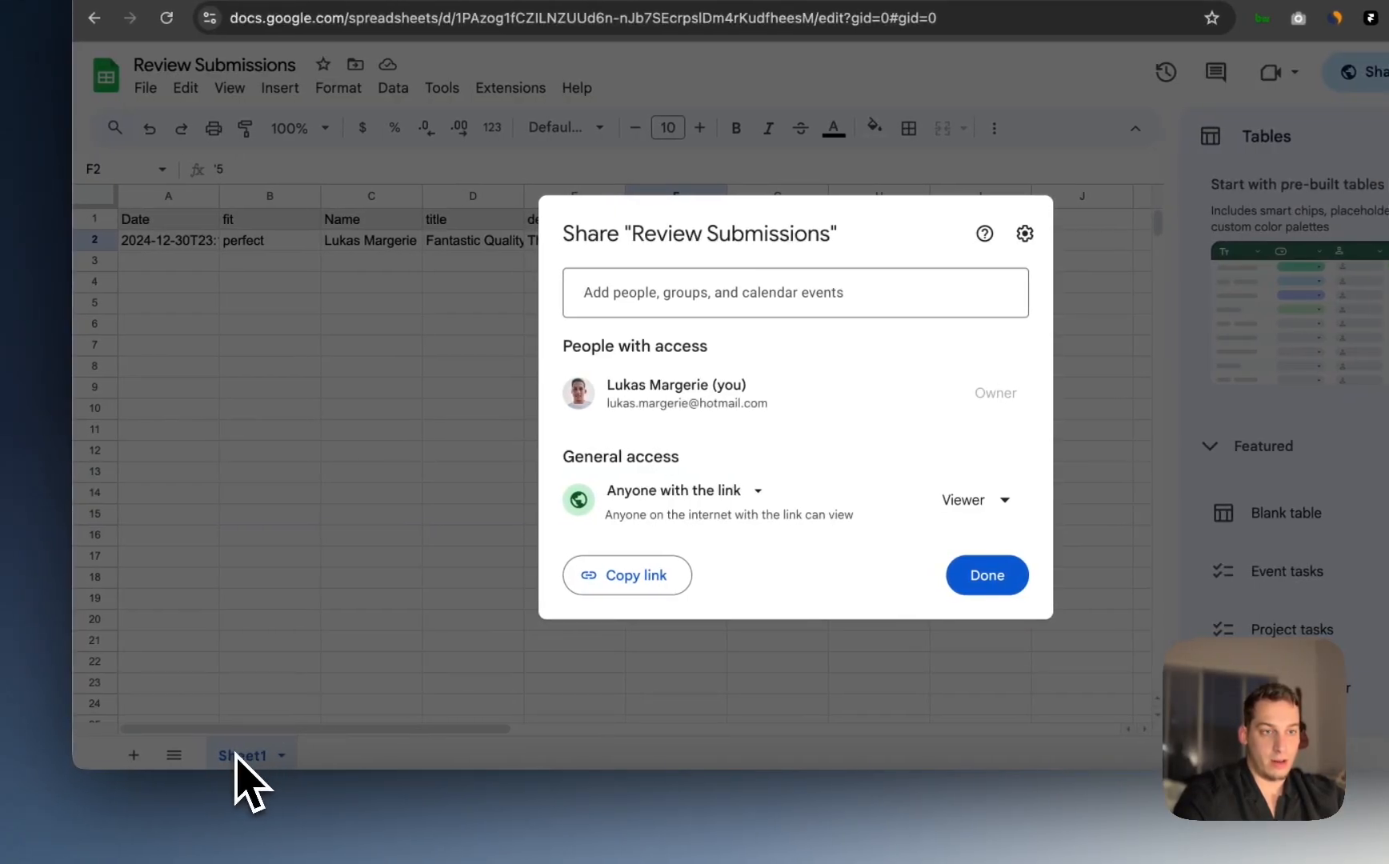
{"action": "left_click", "coordinate": [764, 811]}
{"action": "left_click", "coordinate": [794, 544]}
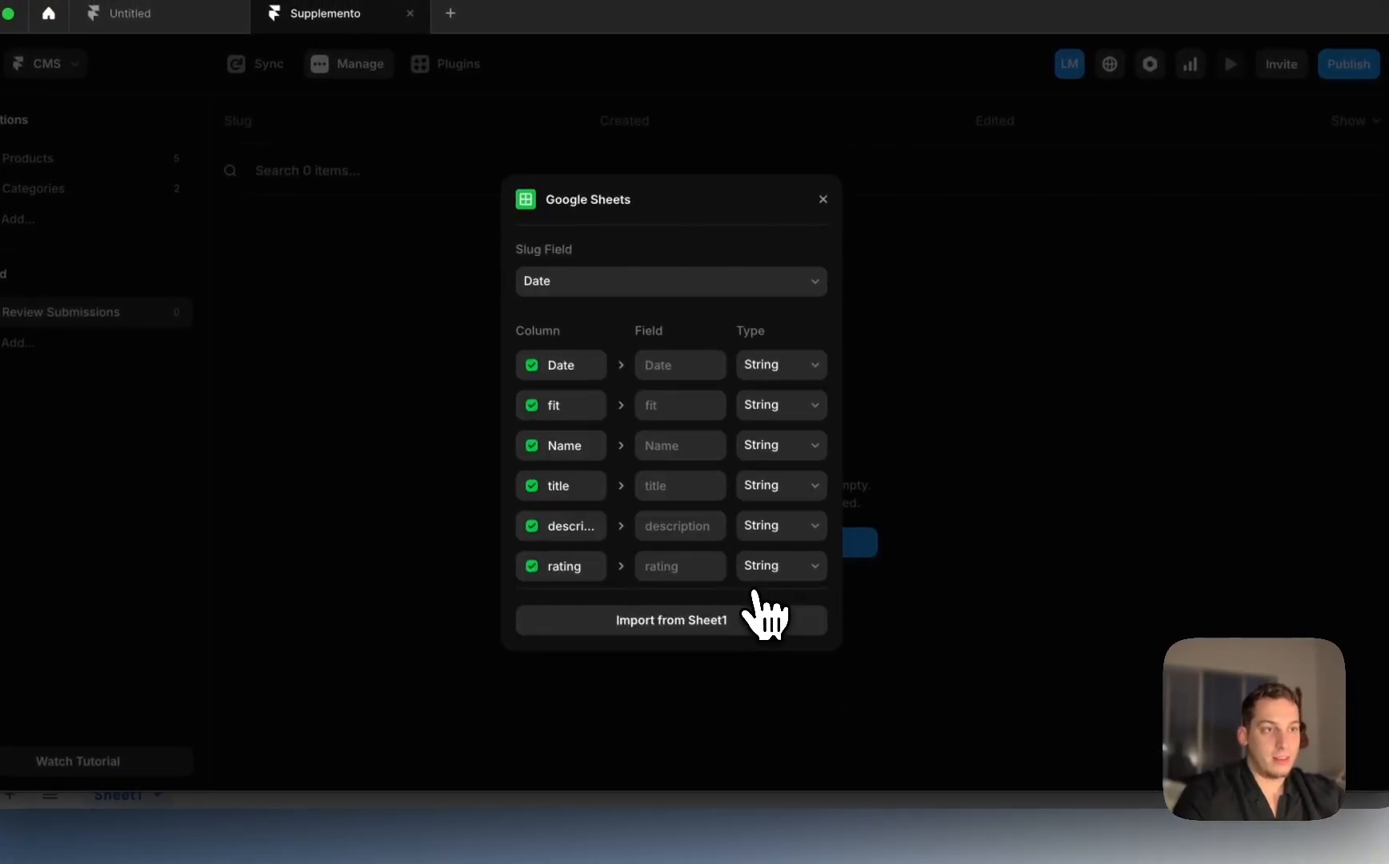
Step: Map Date as date, fit as plain text, title and description as formatted text, rating as number, then import
{"action": "scroll", "coordinate": [662, 504], "scroll_direction": "down", "scroll_amount": 1}
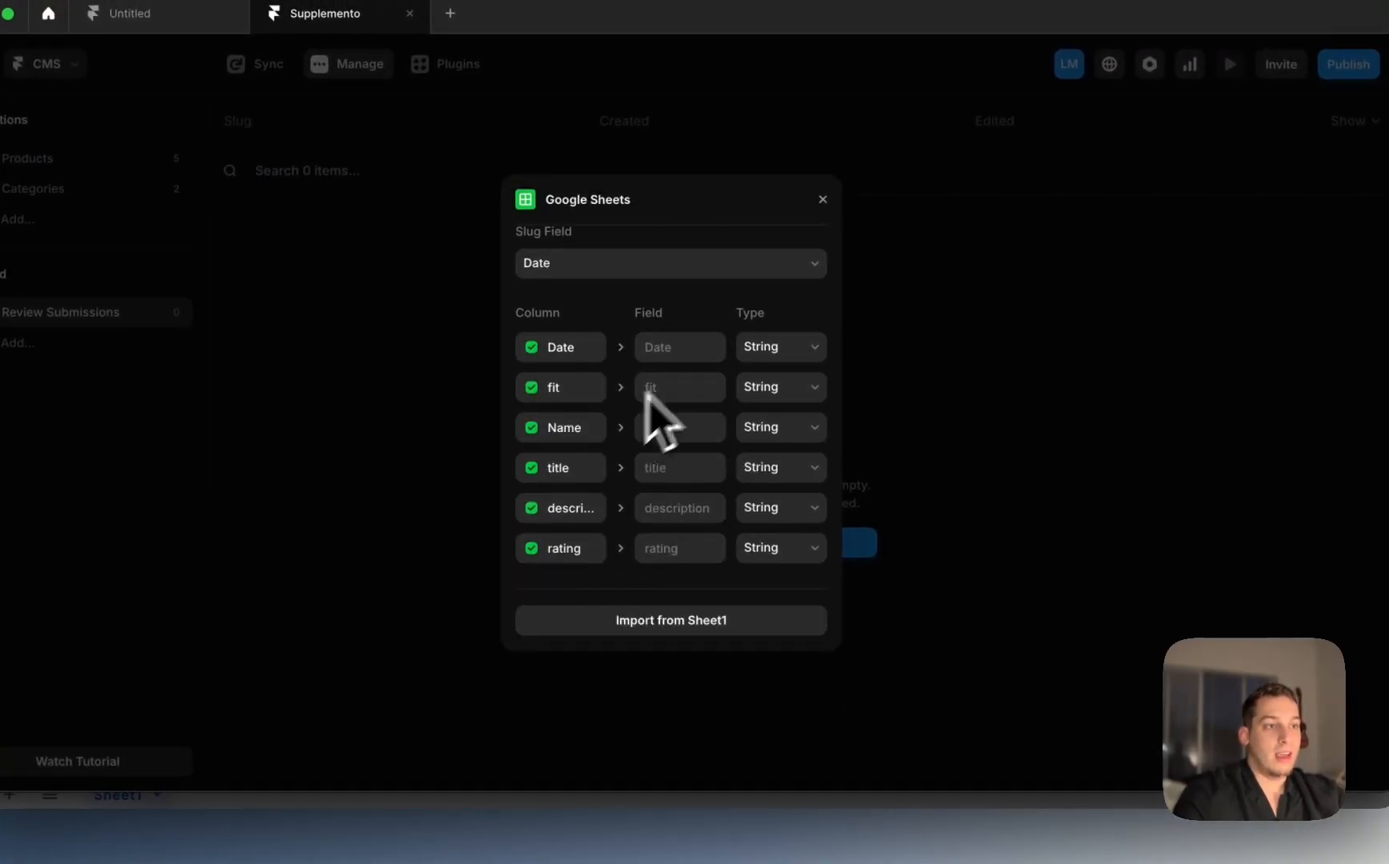
{"action": "left_click", "coordinate": [770, 343]}
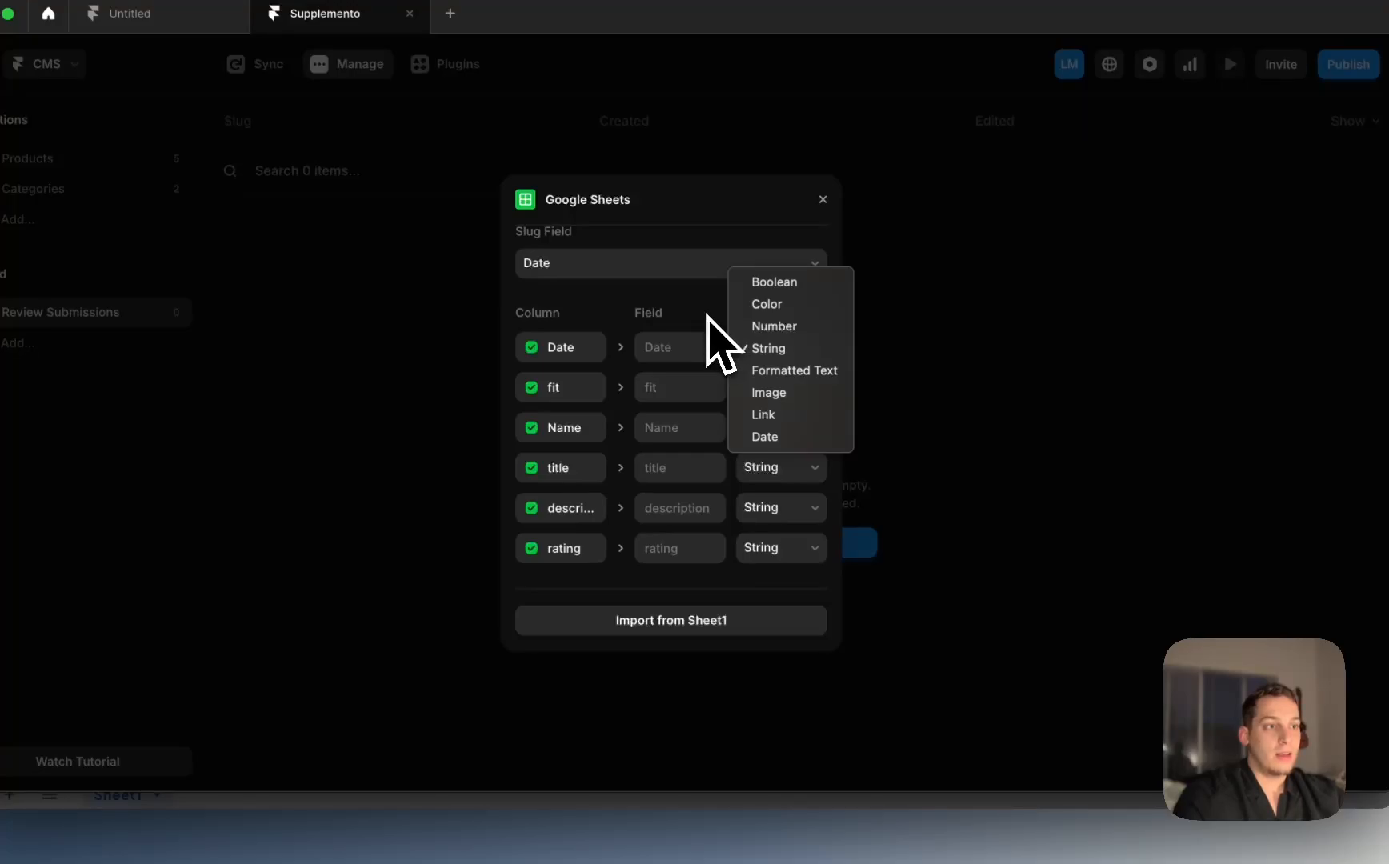
{"action": "left_click", "coordinate": [760, 437]}
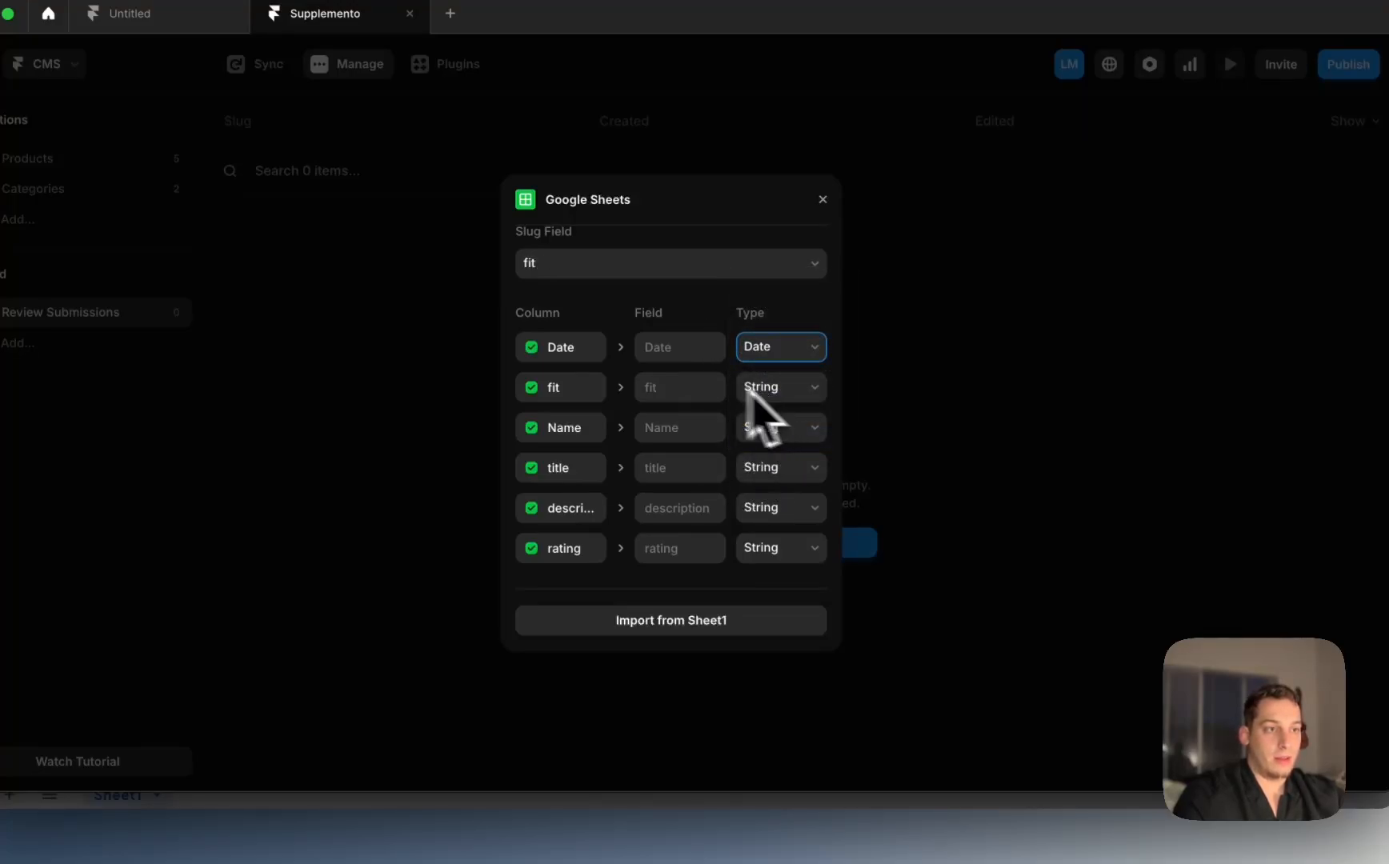
{"action": "left_click", "coordinate": [792, 393]}
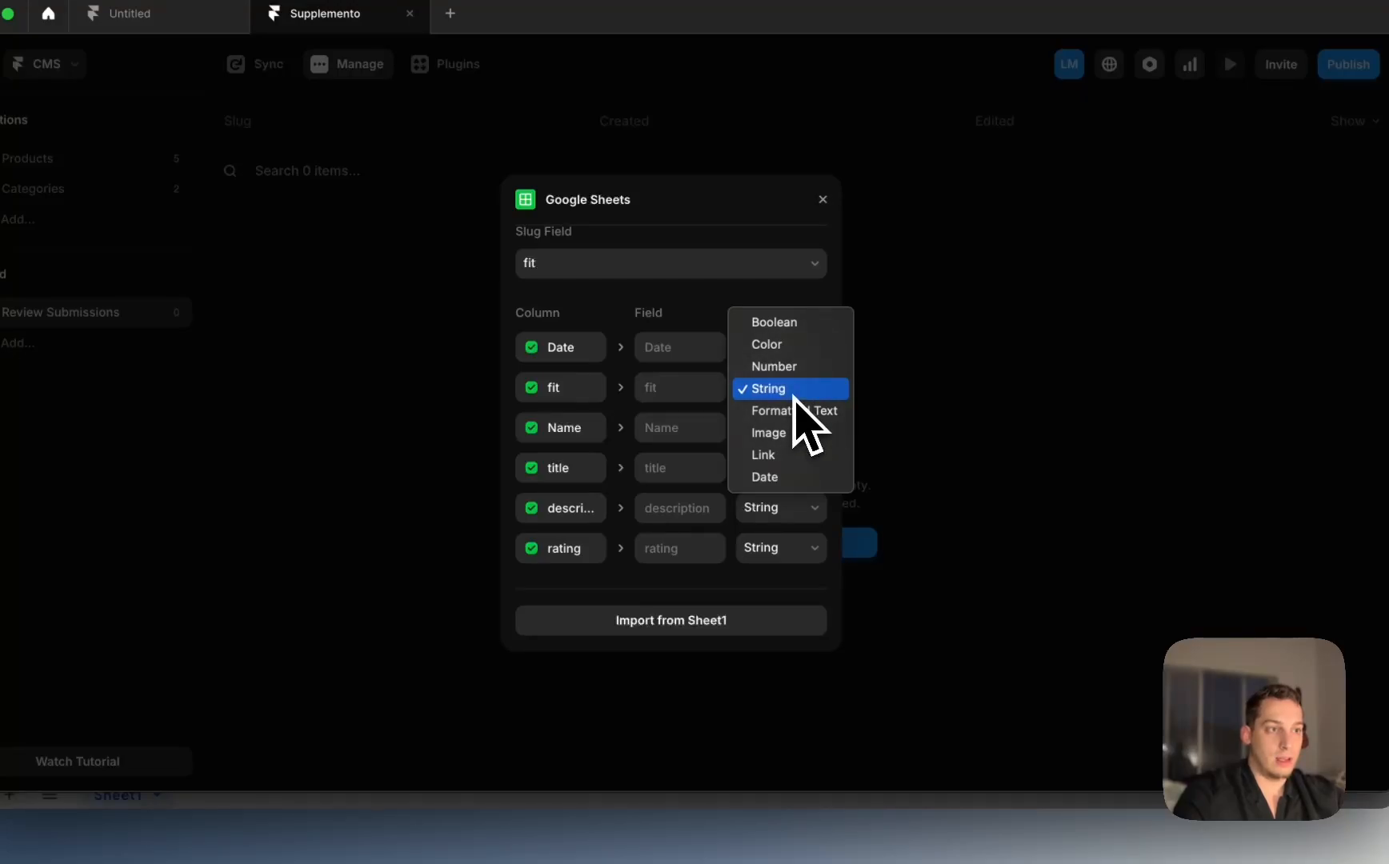
{"action": "left_click", "coordinate": [794, 397]}
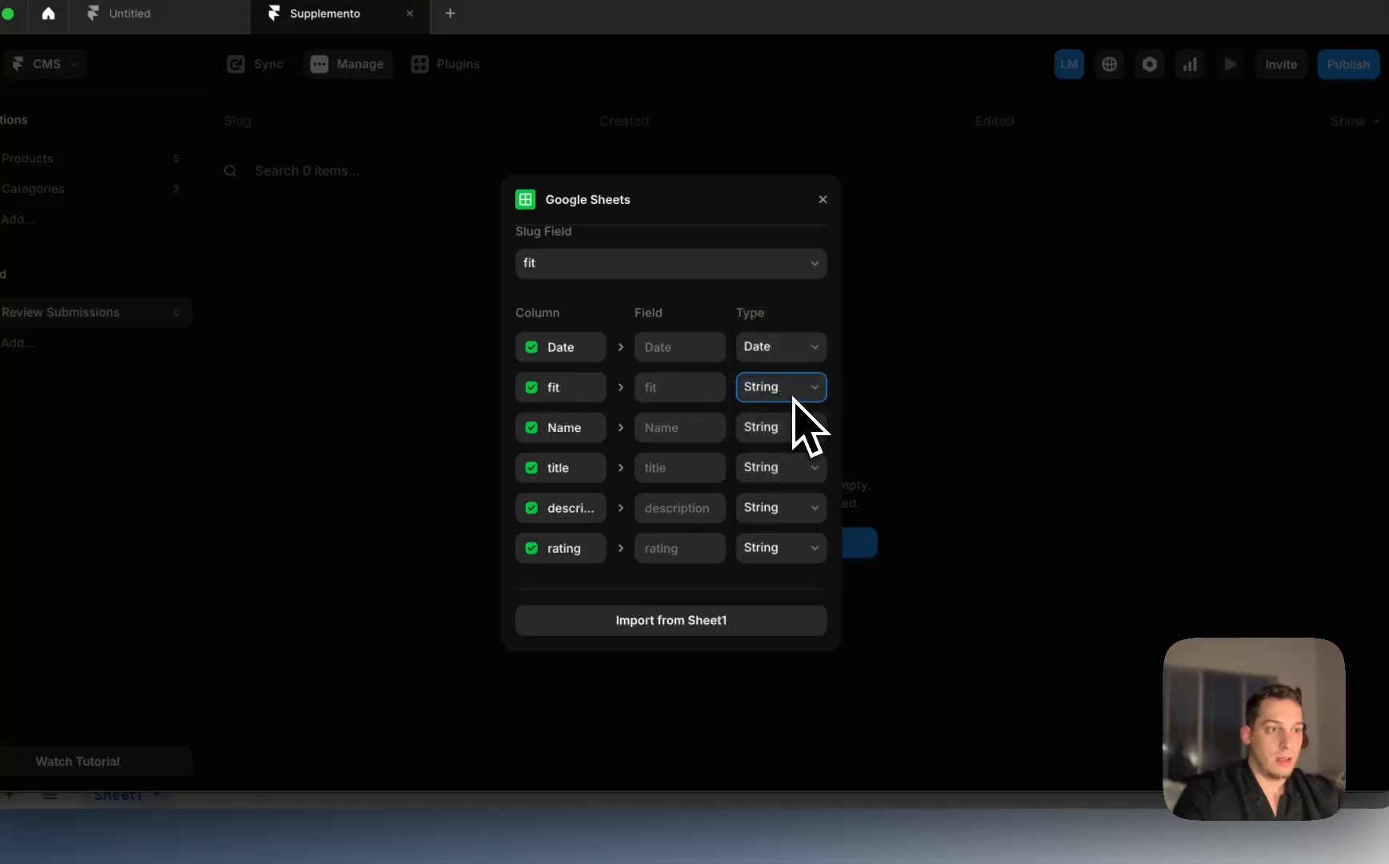
{"action": "left_click", "coordinate": [775, 468]}
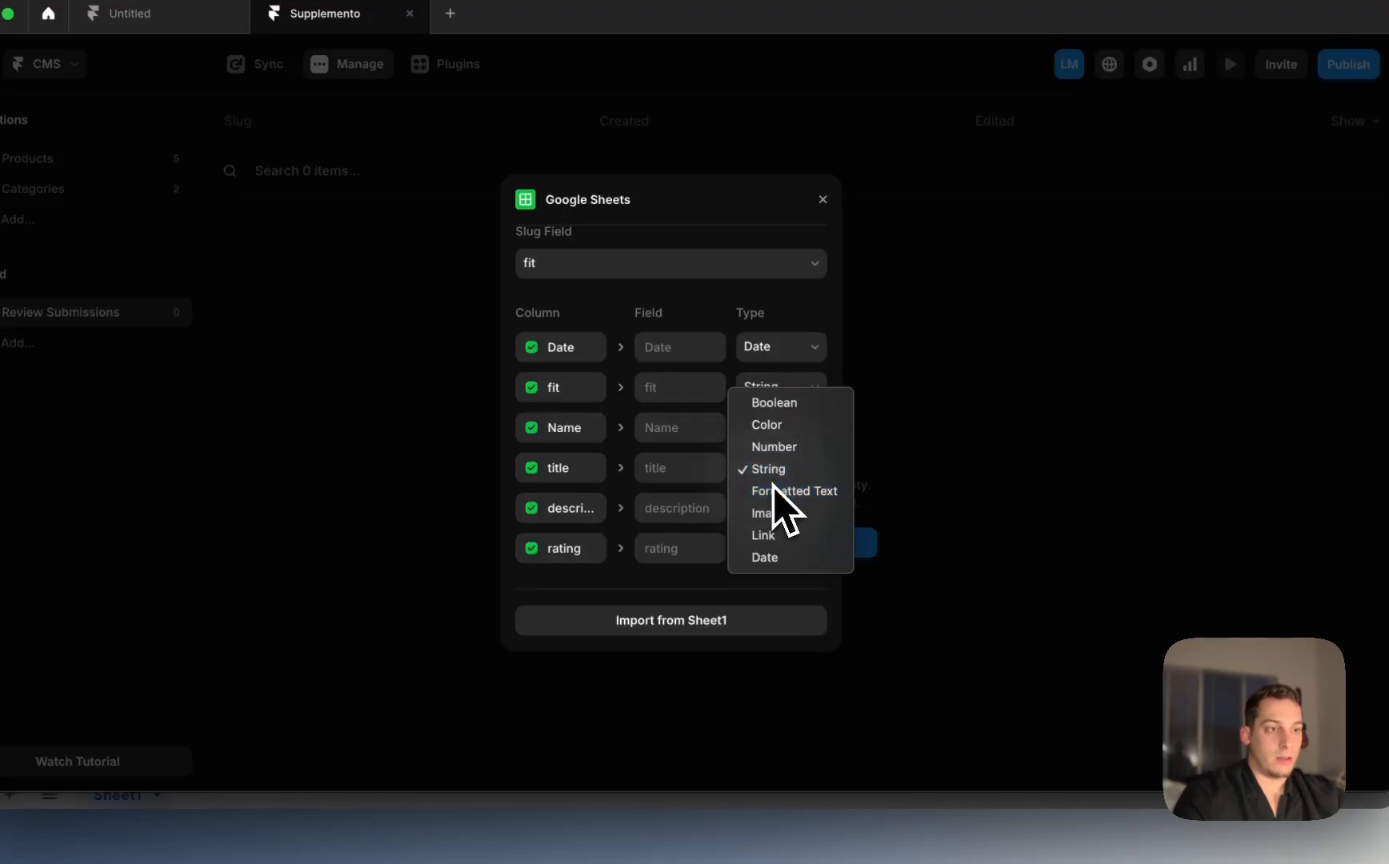
{"action": "left_click", "coordinate": [775, 491]}
{"action": "left_click", "coordinate": [789, 508]}
{"action": "left_click", "coordinate": [789, 516]}
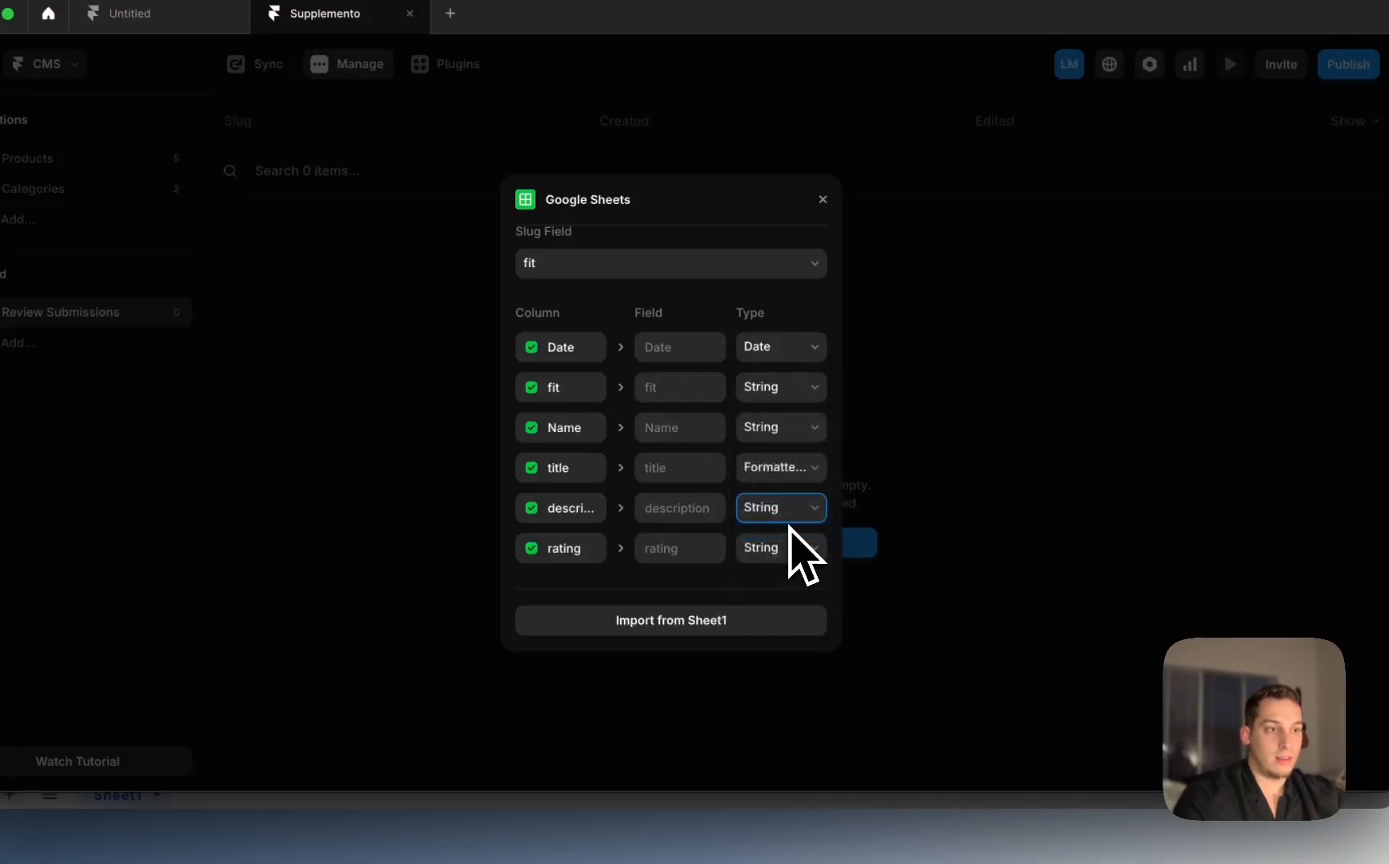
{"action": "left_click", "coordinate": [788, 552]}
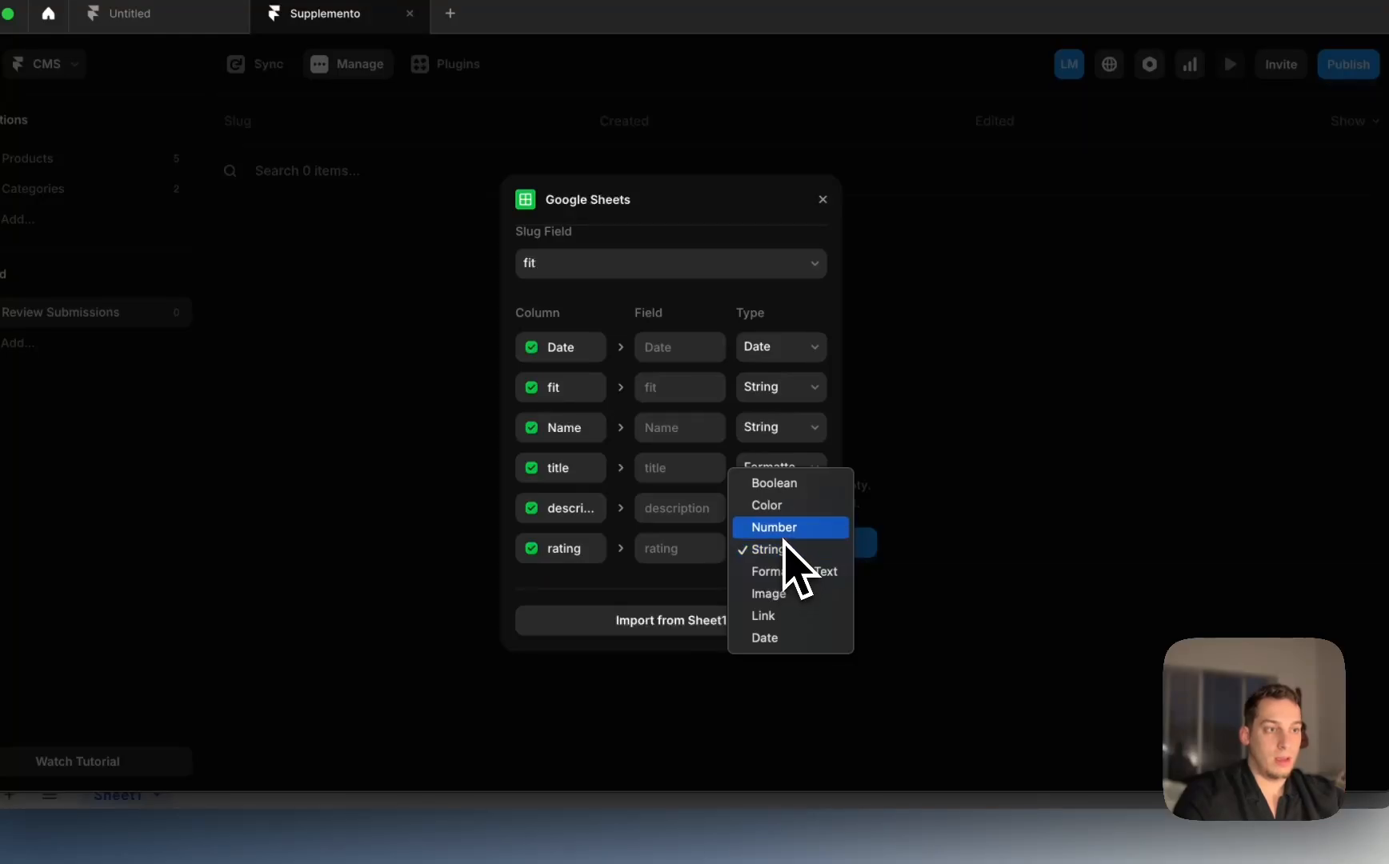
{"action": "left_click", "coordinate": [784, 528]}
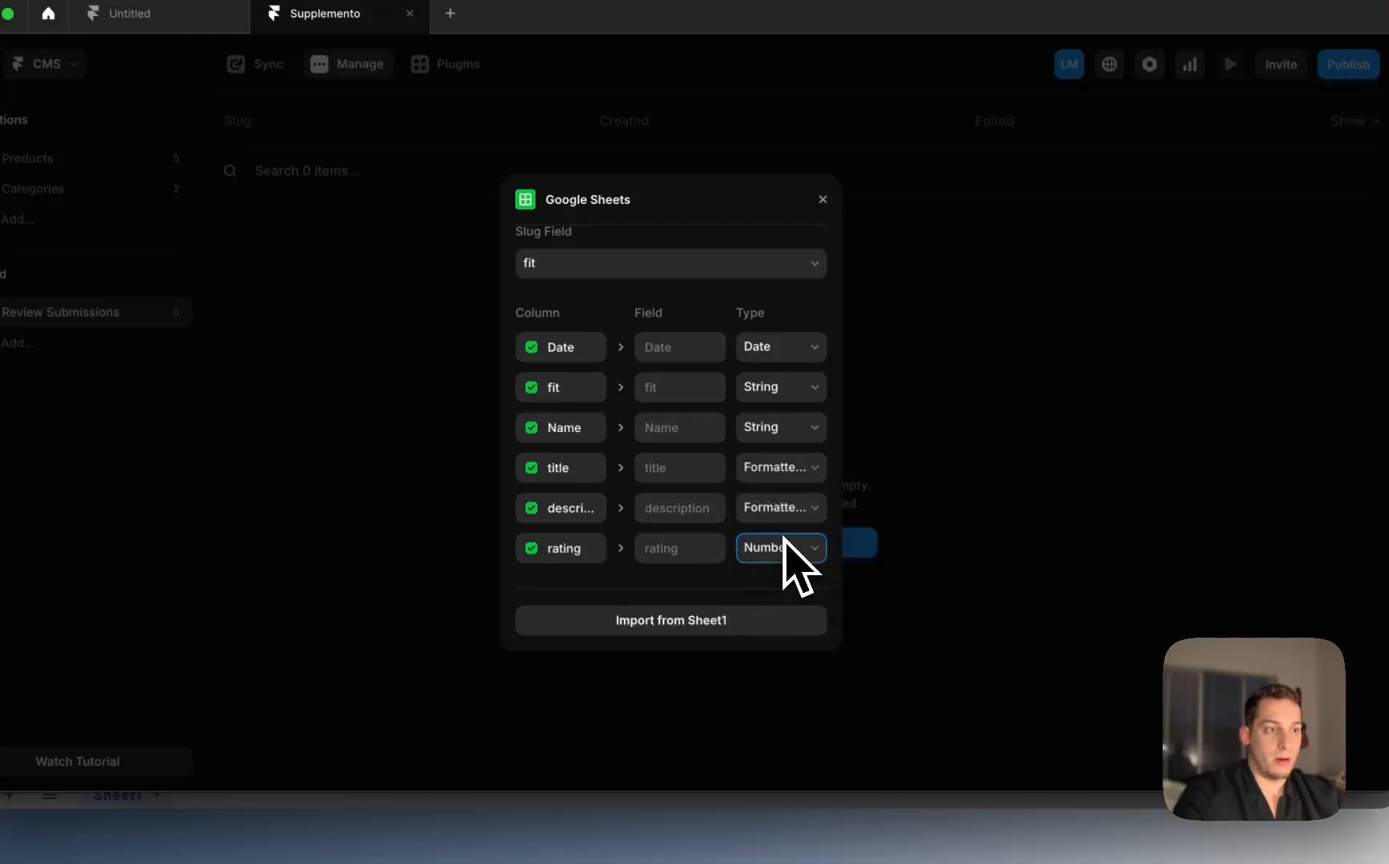
{"action": "left_click", "coordinate": [692, 623]}
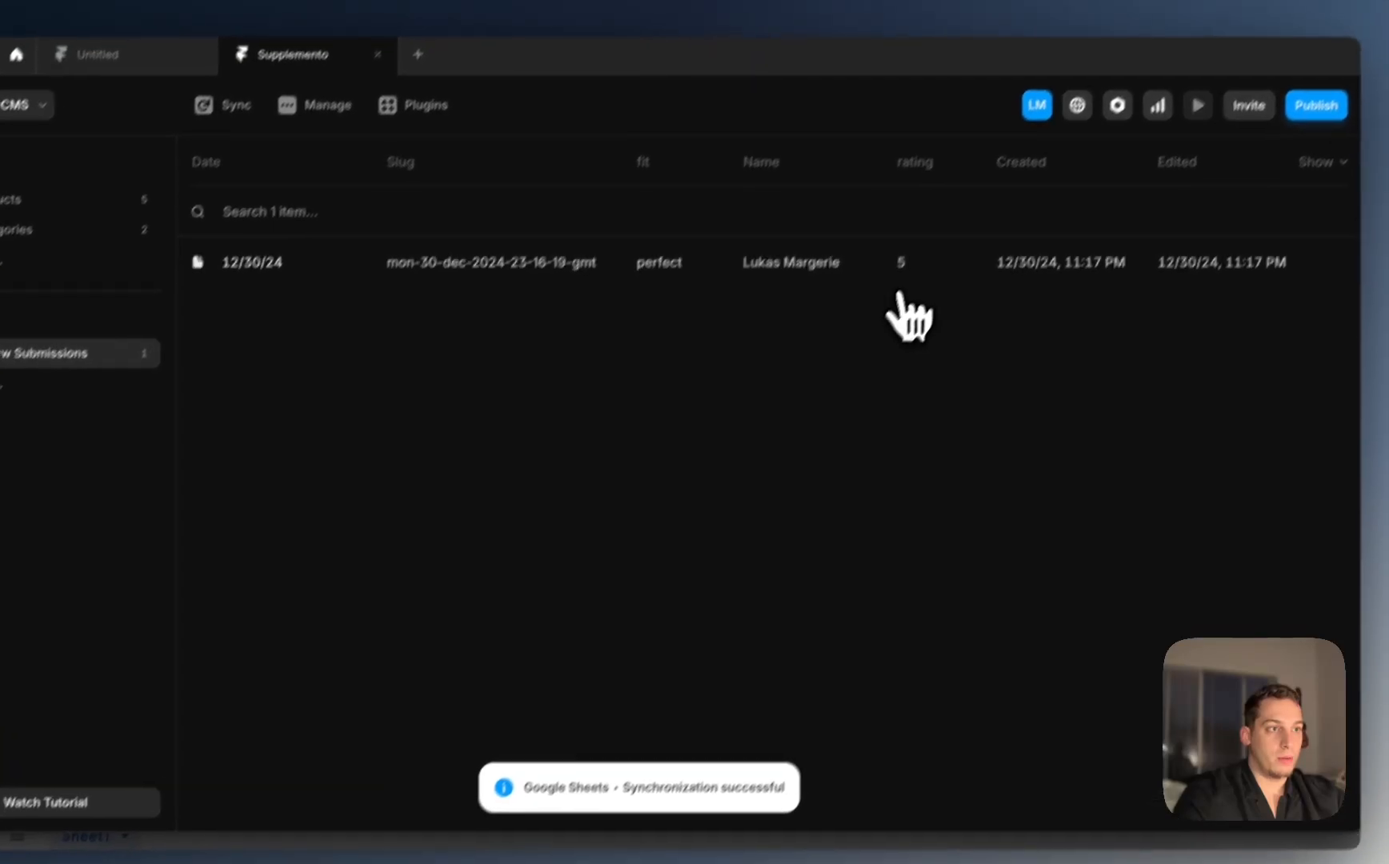
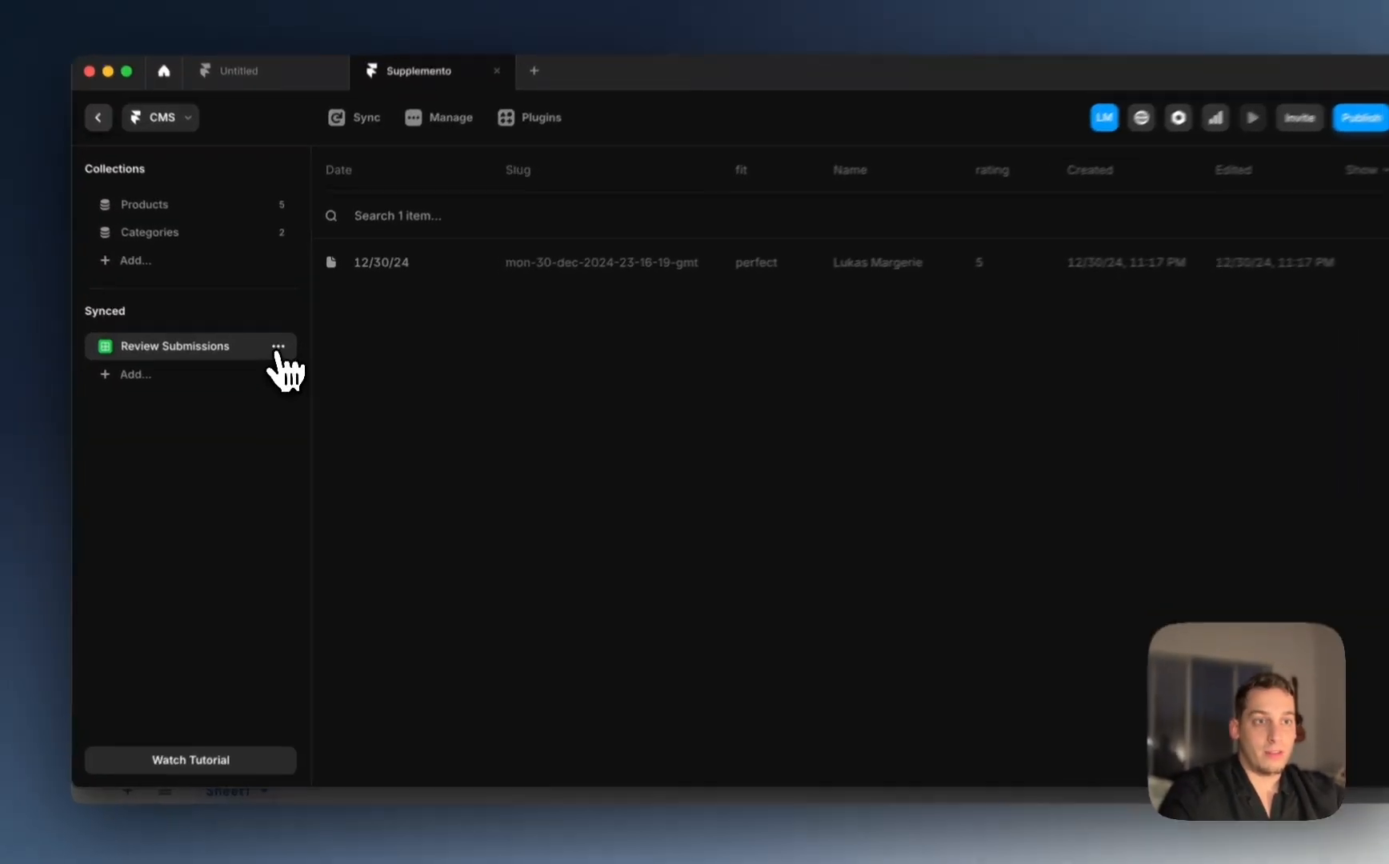
Step: Delete the old Review Submissions collection
{"action": "left_click", "coordinate": [282, 357]}
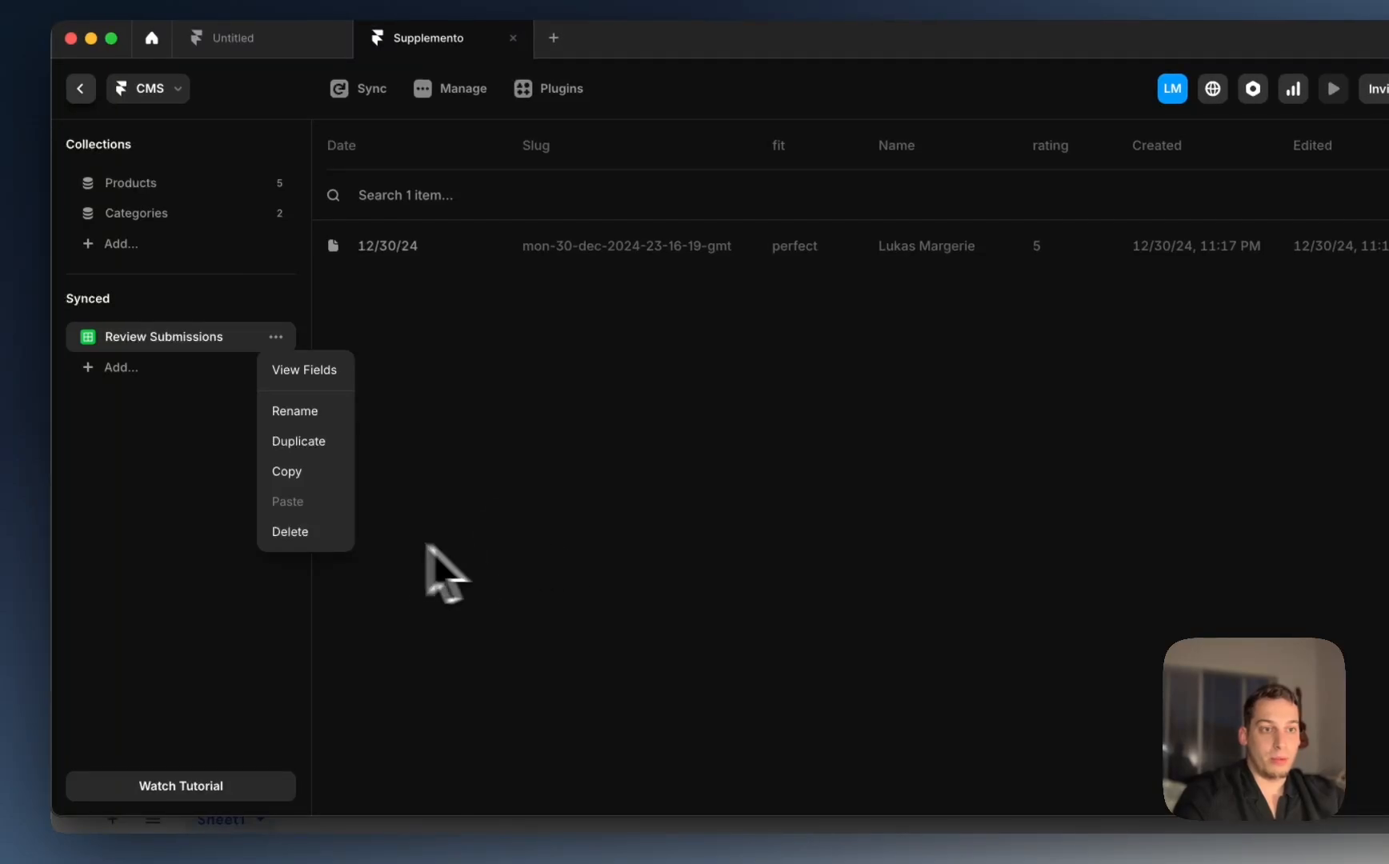
{"action": "left_click", "coordinate": [289, 531]}
{"action": "left_click", "coordinate": [819, 481]}
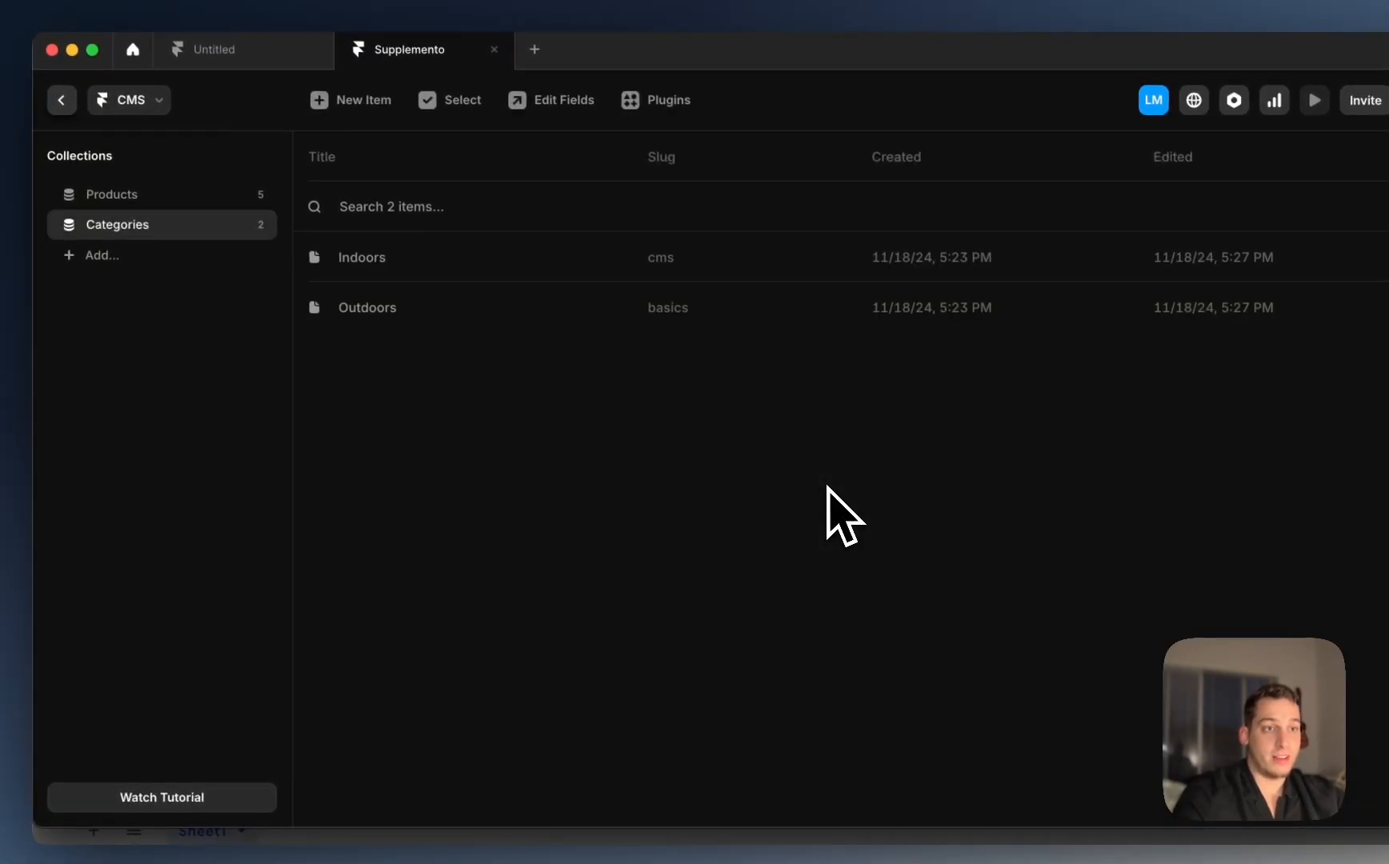
Step: Create a new Google Sheets collection named 'Review Submissions'
{"action": "right_click", "coordinate": [179, 371]}
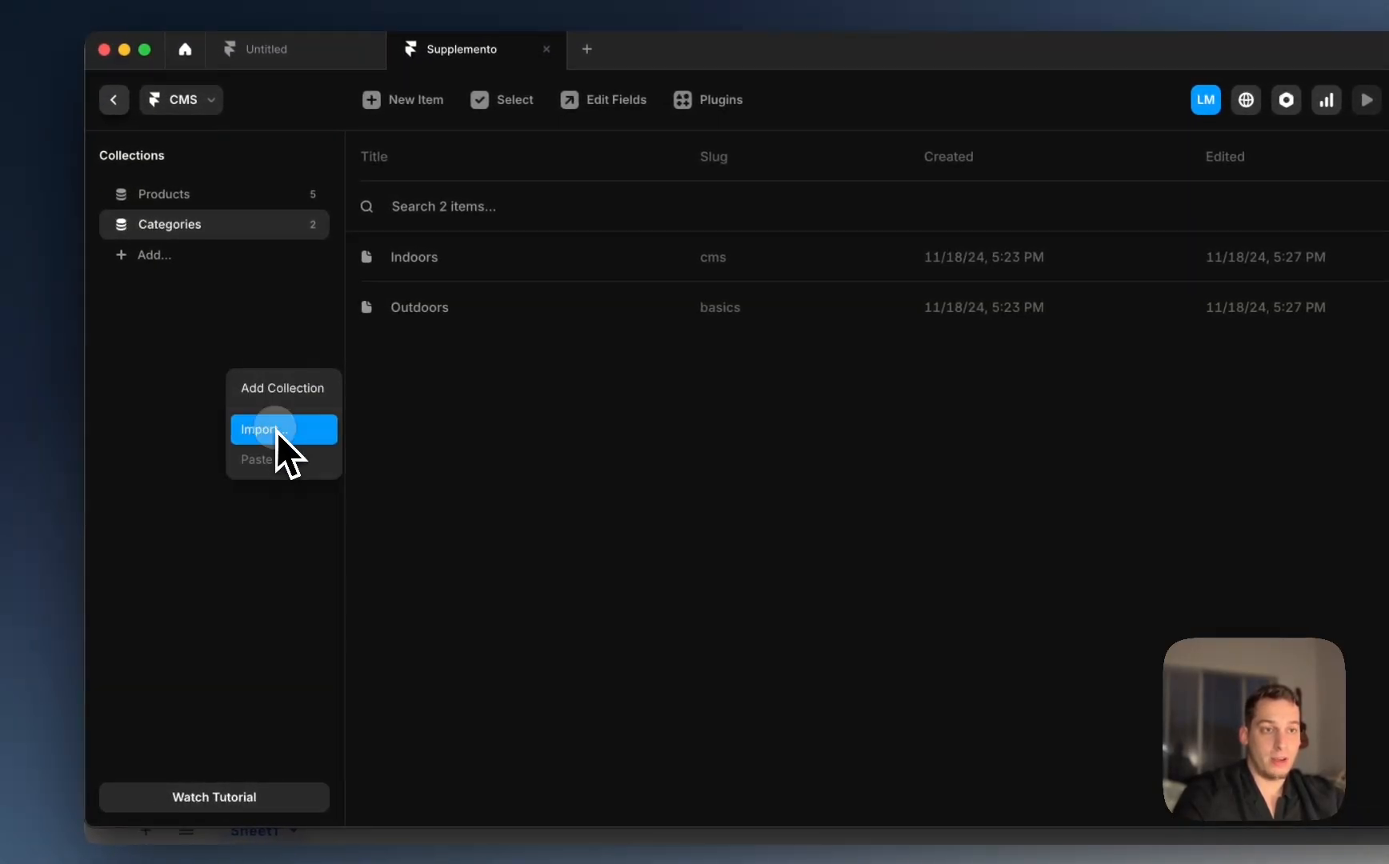
{"action": "left_click", "coordinate": [276, 431]}
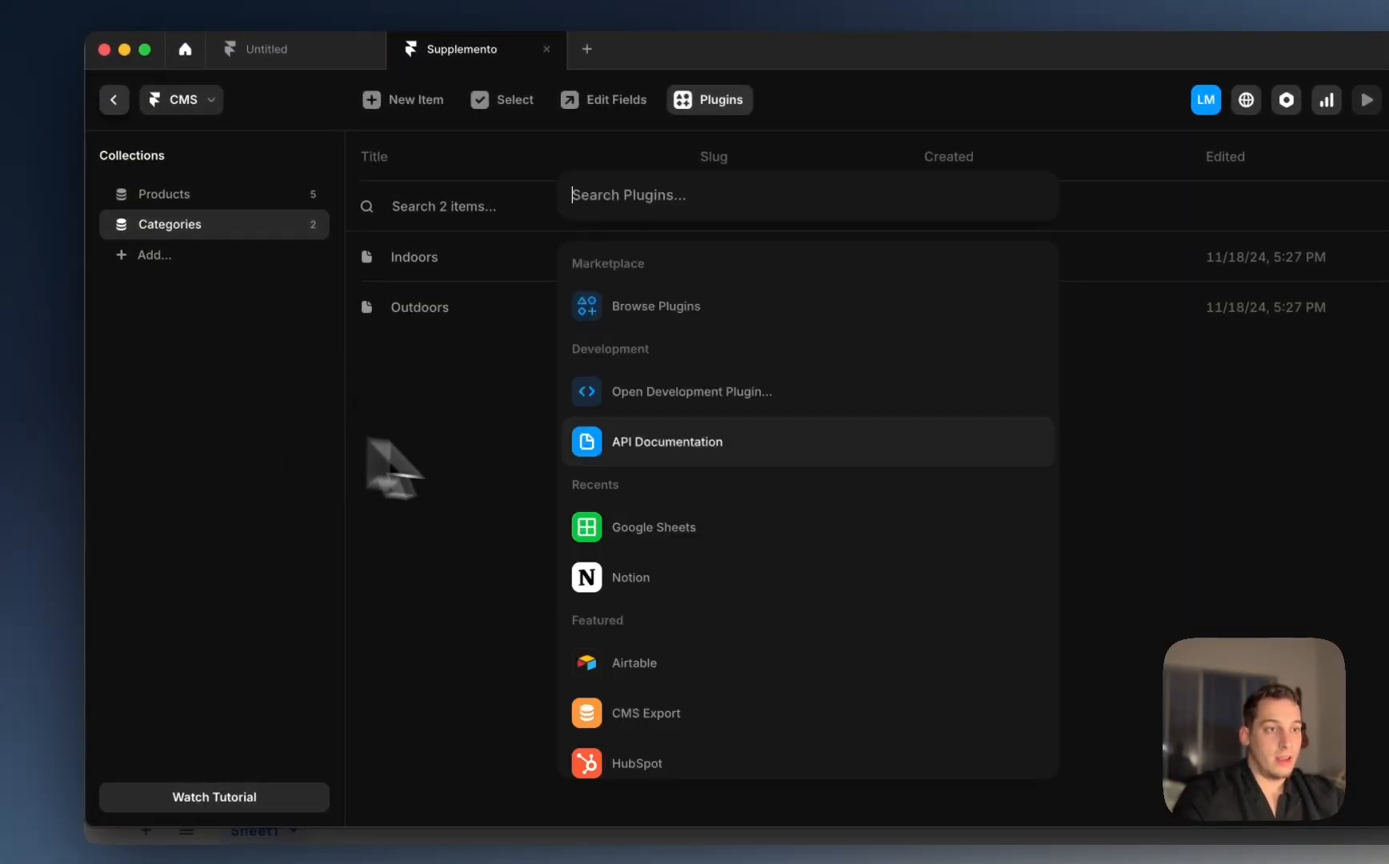
{"action": "left_click", "coordinate": [564, 527]}
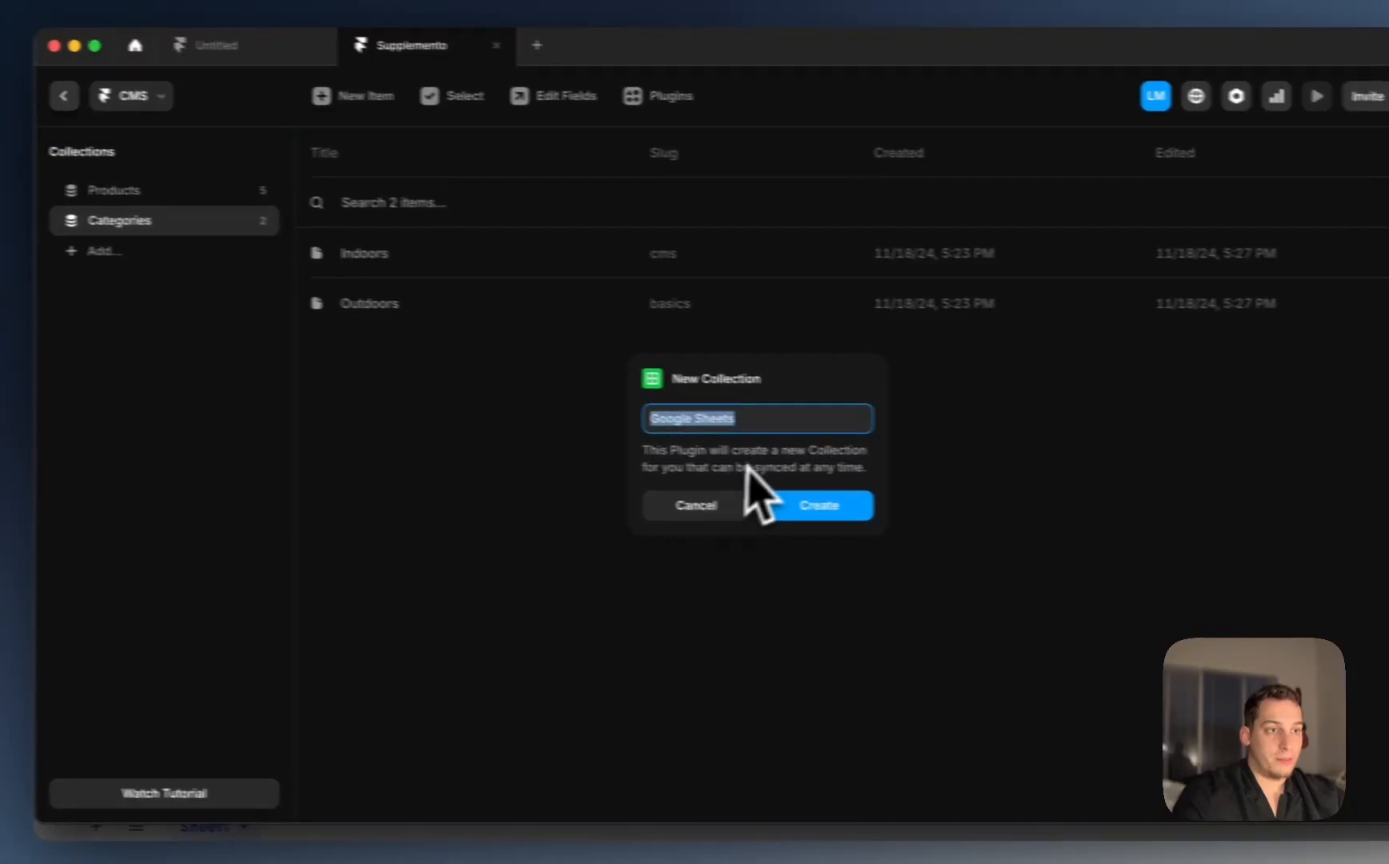
{"action": "type", "text": "Review Sub"}
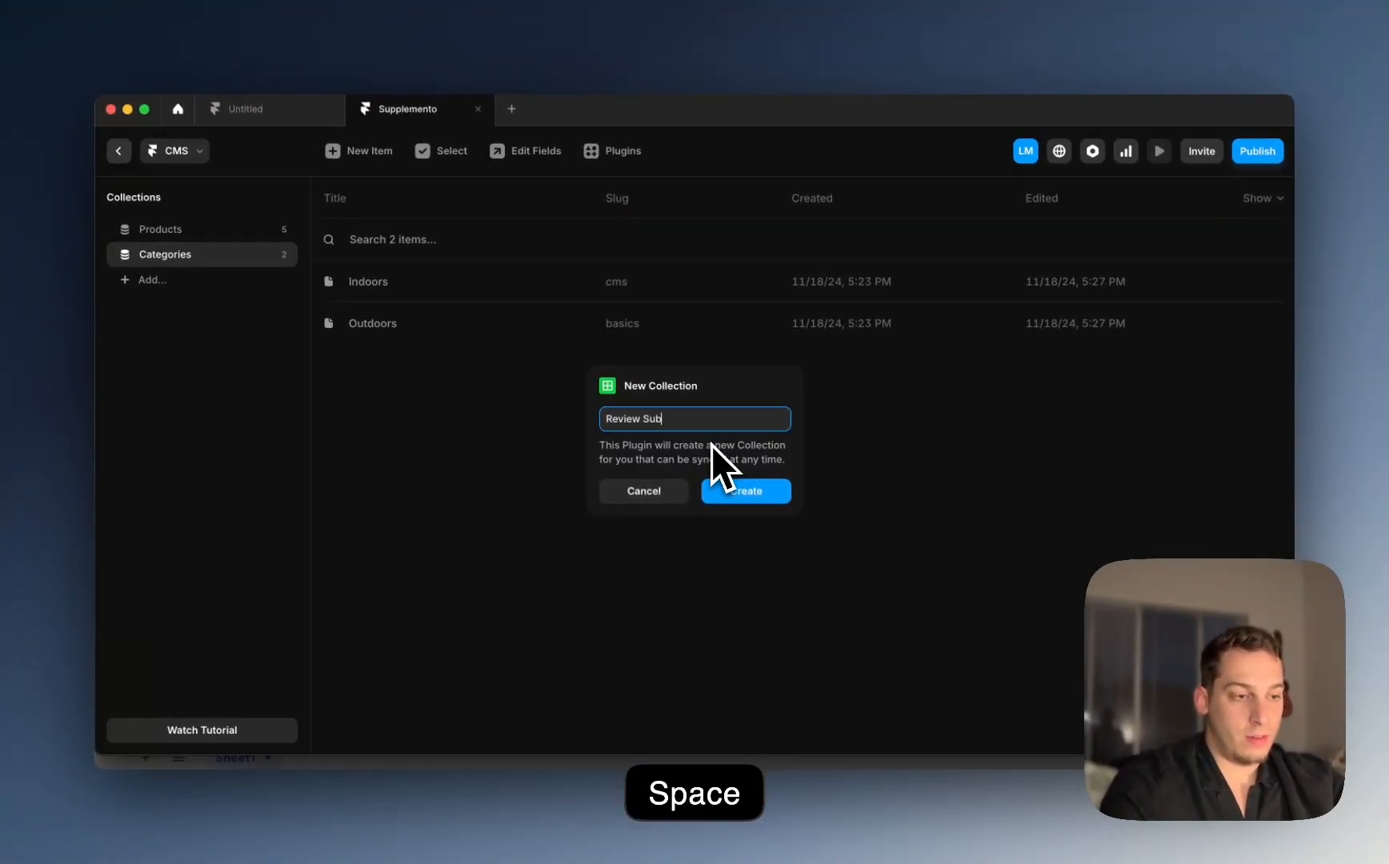
{"action": "type", "text": "missions"}
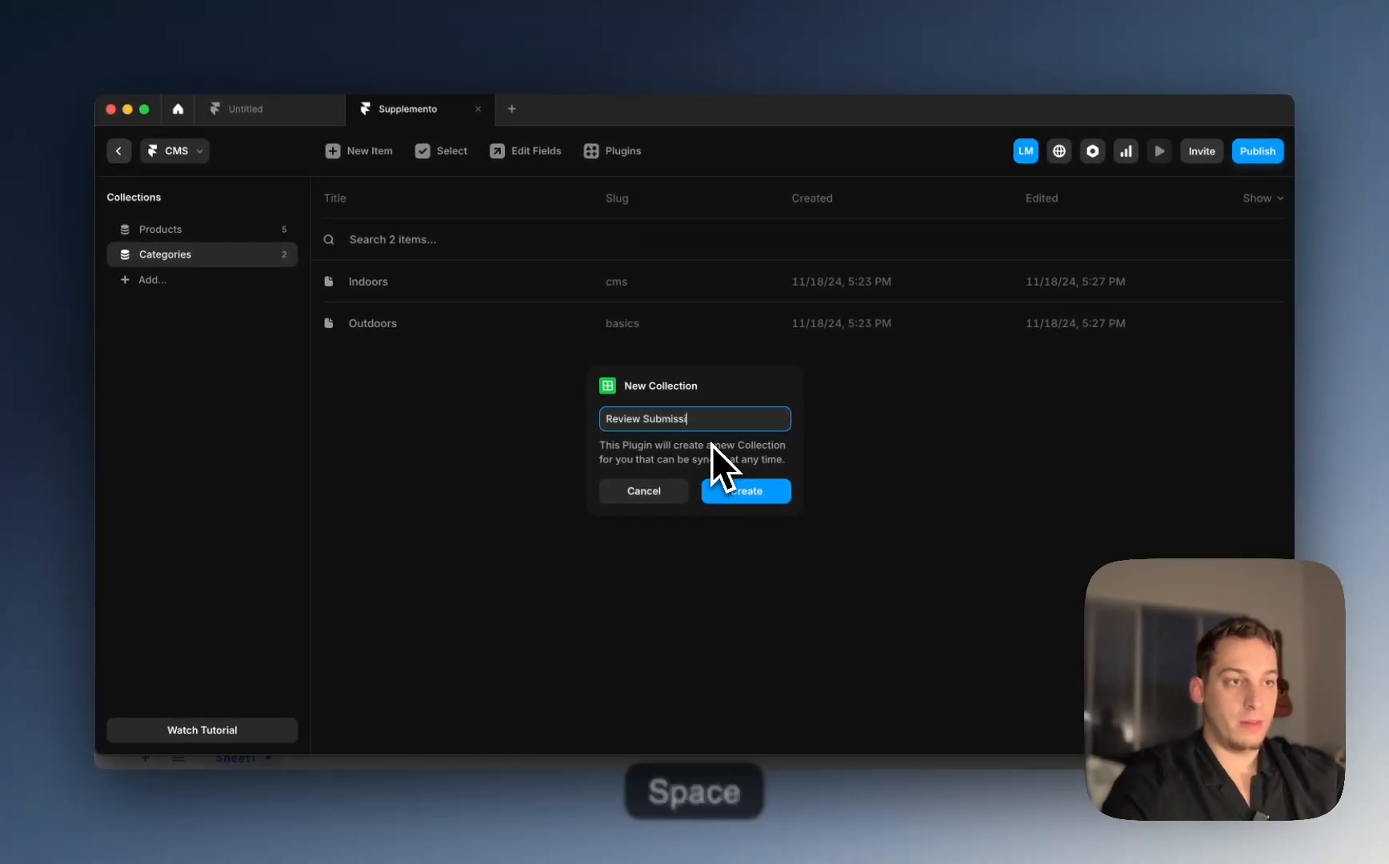
{"action": "left_click", "coordinate": [732, 498]}
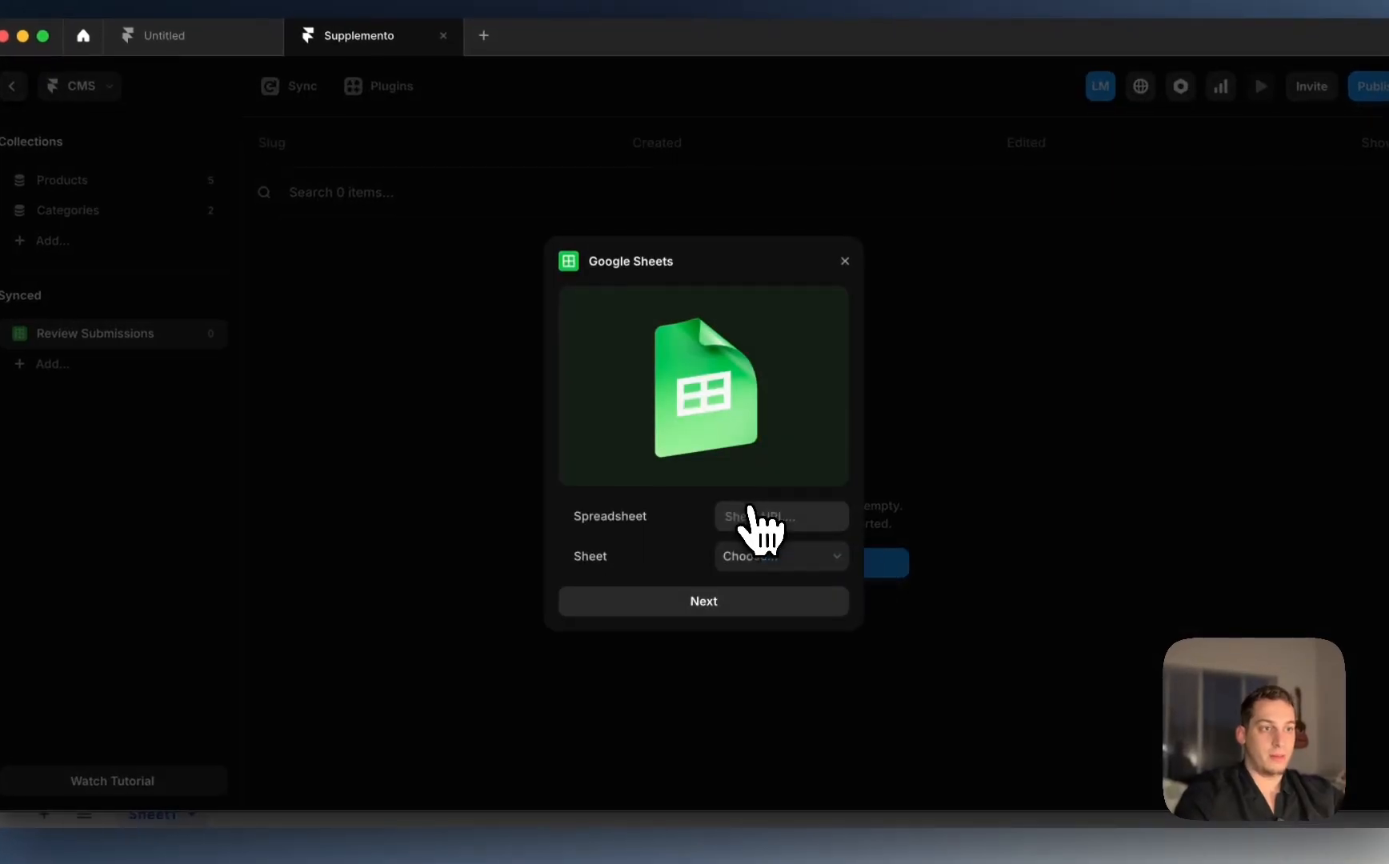
Step: Paste the spreadsheet link, choose Sheet1 and continue to column mapping
{"action": "left_click", "coordinate": [742, 509]}
{"action": "key", "text": "super+v"}
{"action": "left_click", "coordinate": [770, 554]}
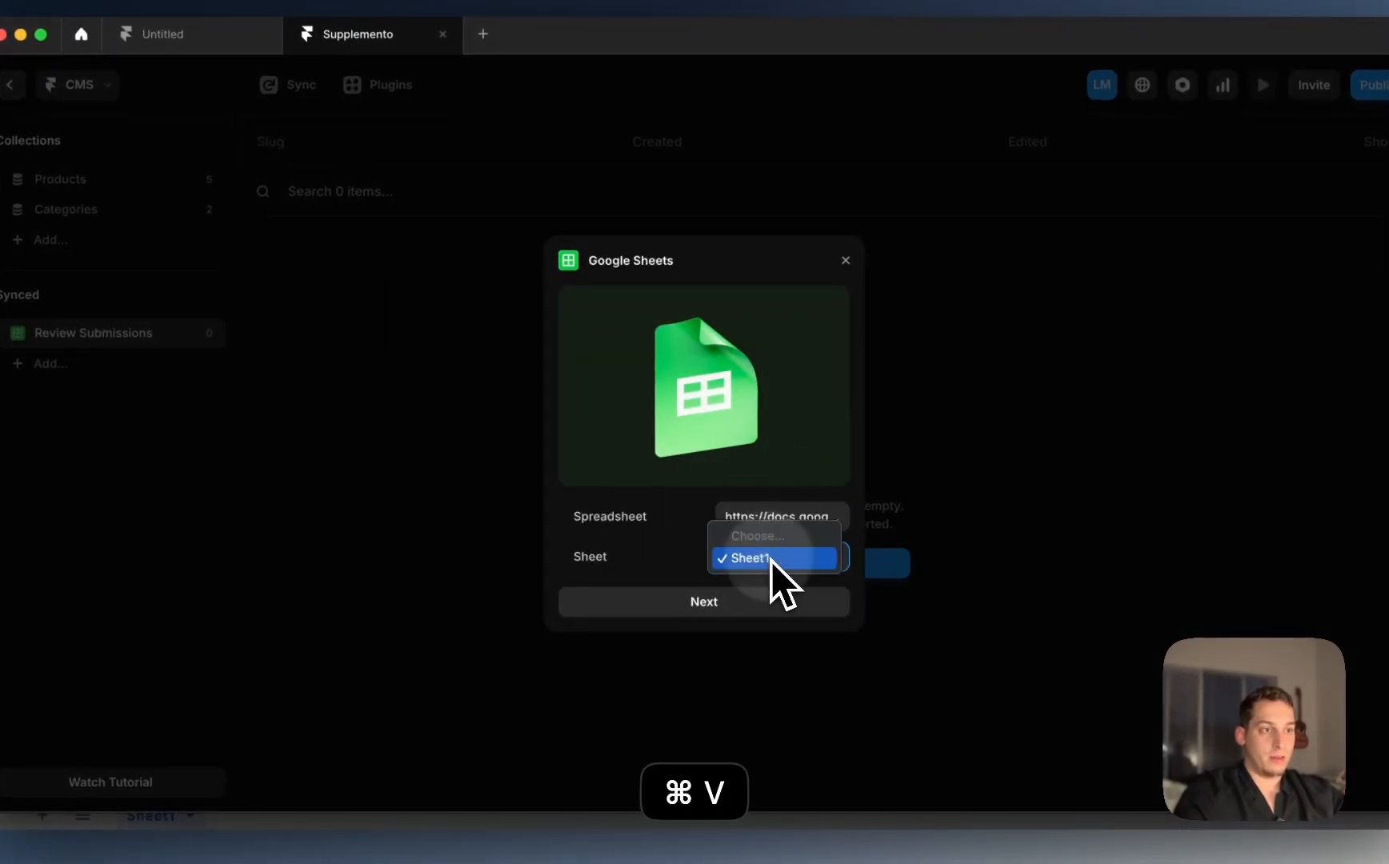
{"action": "left_click", "coordinate": [723, 609]}
{"action": "left_click", "coordinate": [710, 611]}
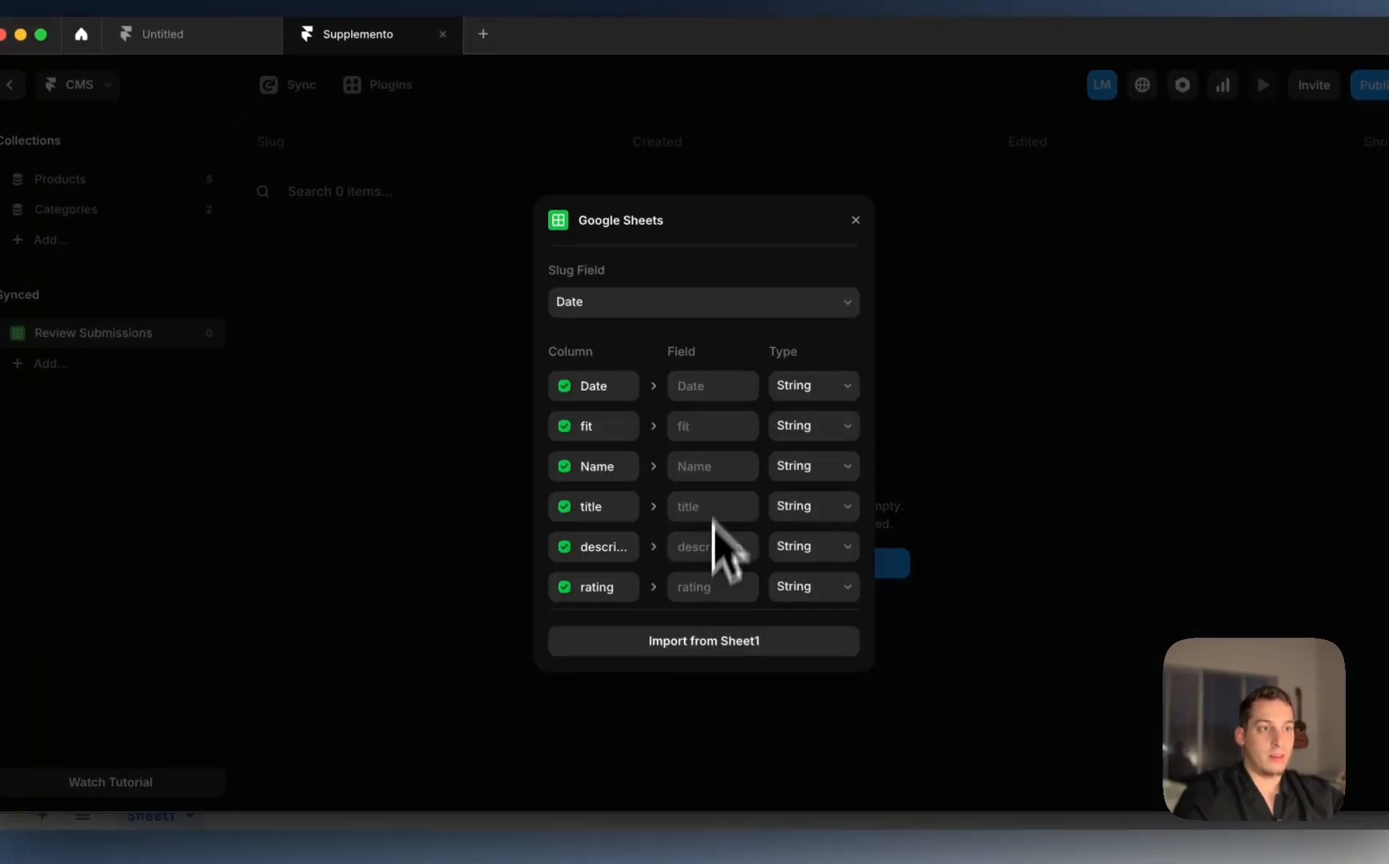
Step: Make Name the slug field, set Date to Date and Name to Formatted Text
{"action": "left_click", "coordinate": [626, 314]}
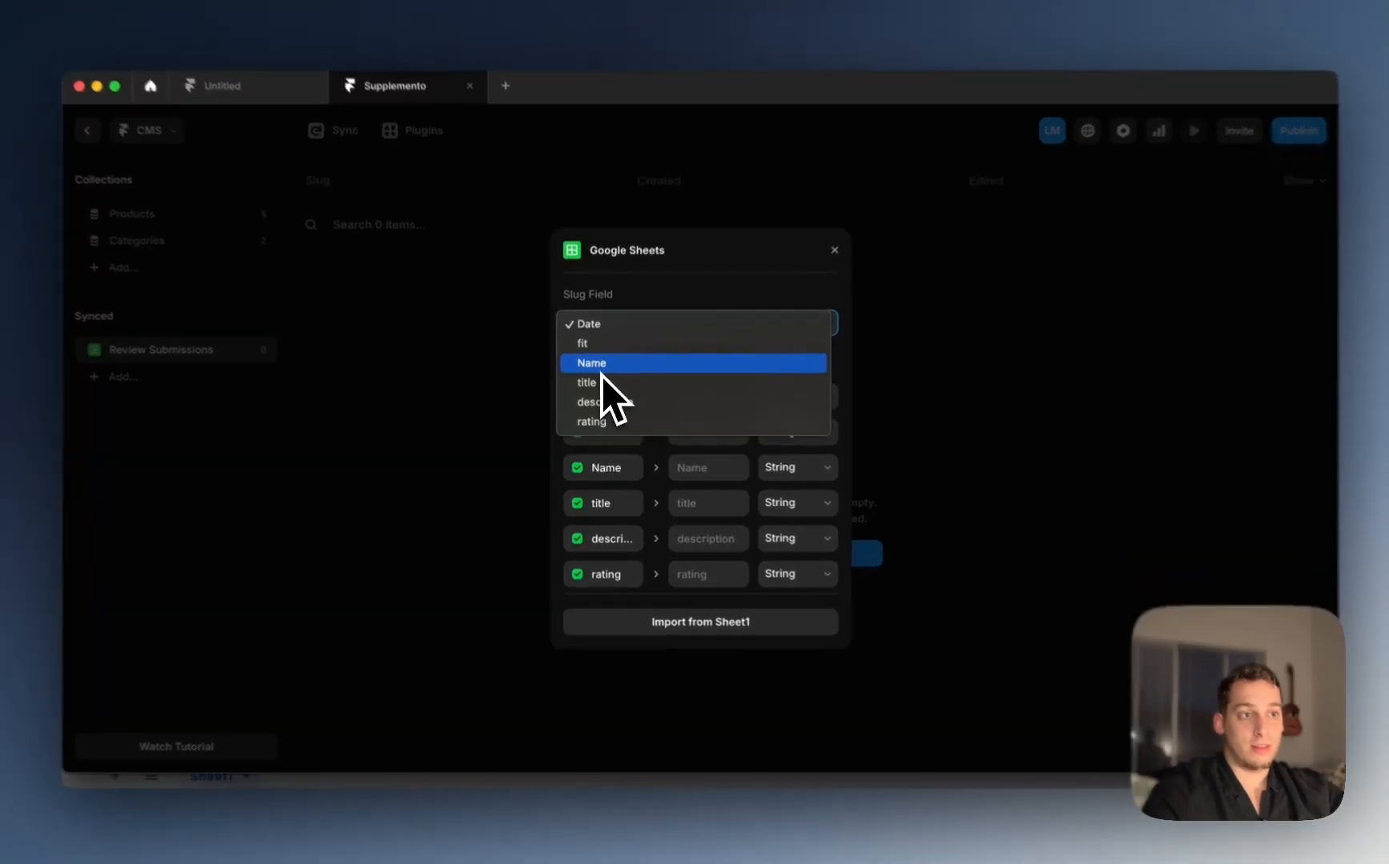
{"action": "left_click", "coordinate": [601, 370]}
{"action": "left_click", "coordinate": [797, 397]}
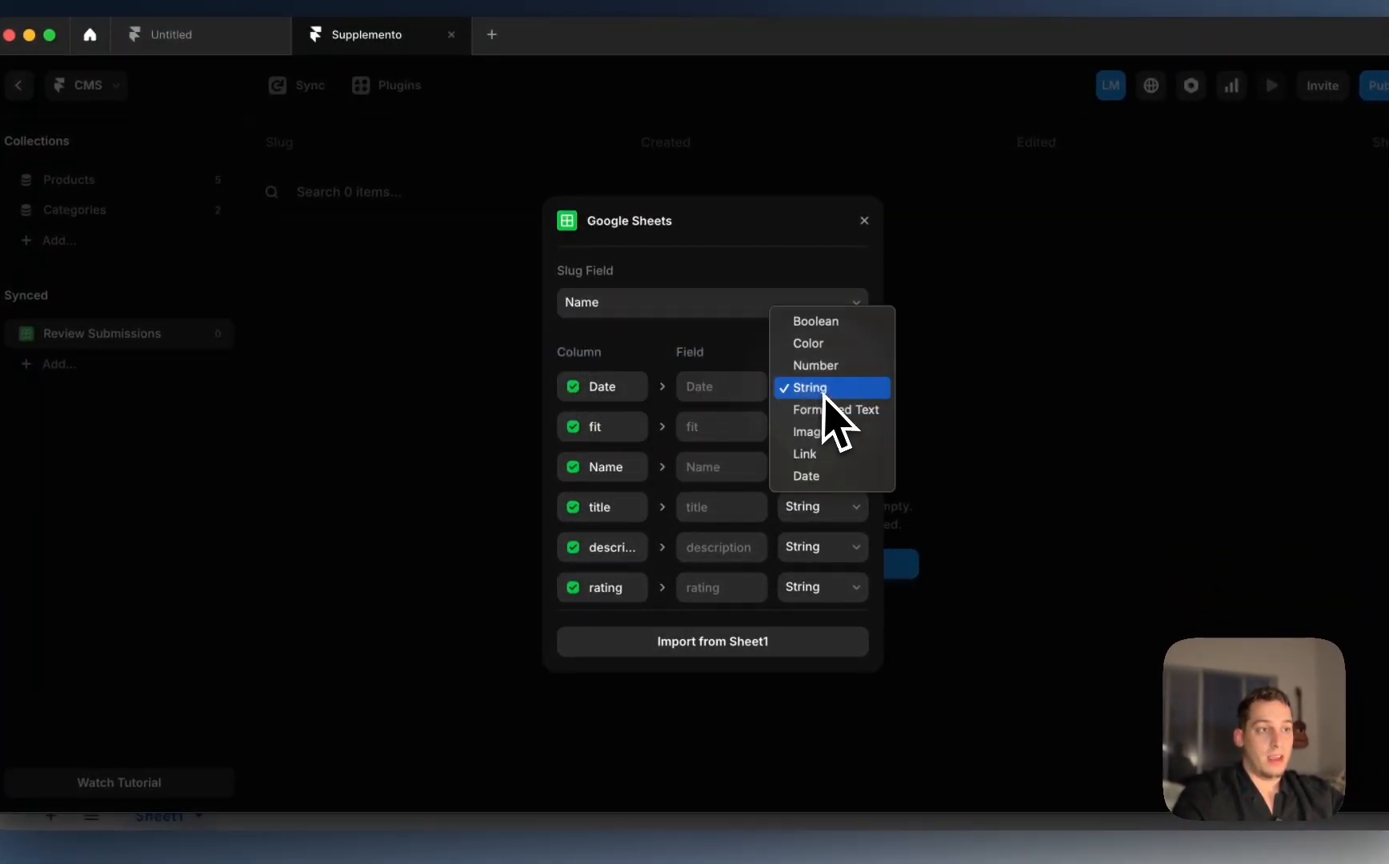
{"action": "left_click", "coordinate": [825, 477]}
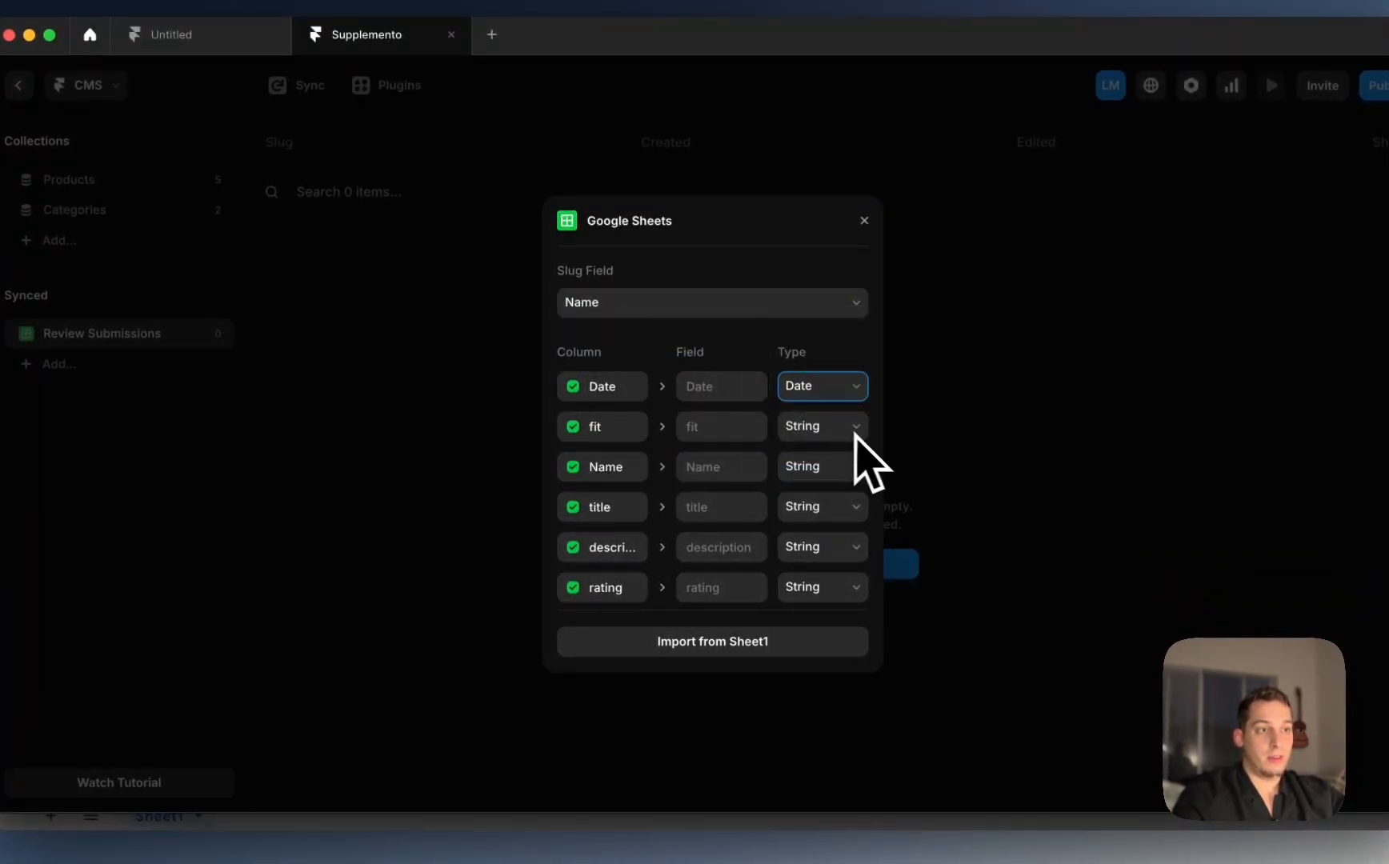
{"action": "left_click", "coordinate": [855, 467]}
{"action": "left_click", "coordinate": [848, 500]}
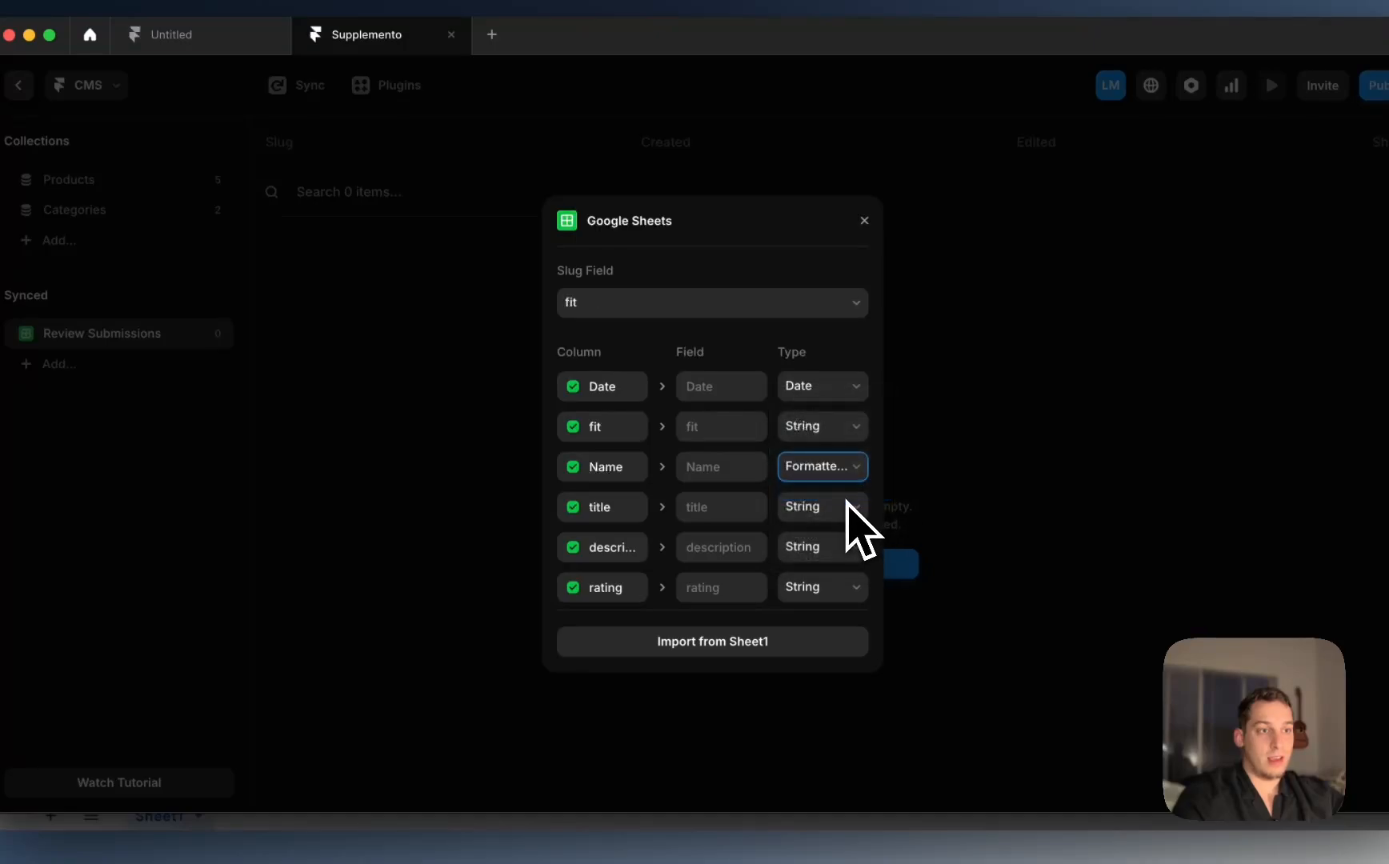
Step: Set title and description to Formatted Text and rating to Number, then import Sheet1
{"action": "left_click", "coordinate": [838, 509]}
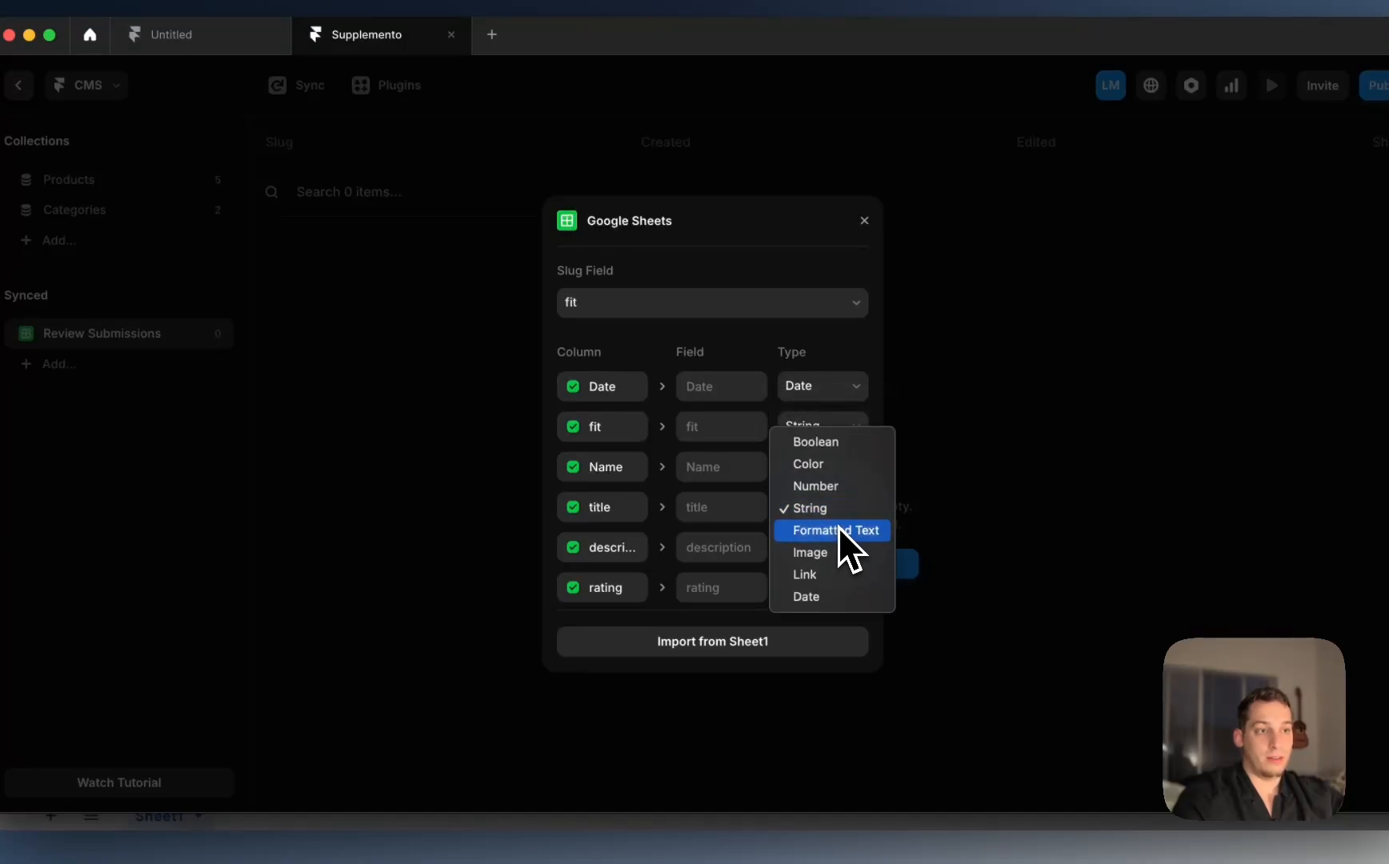
{"action": "left_click", "coordinate": [838, 529]}
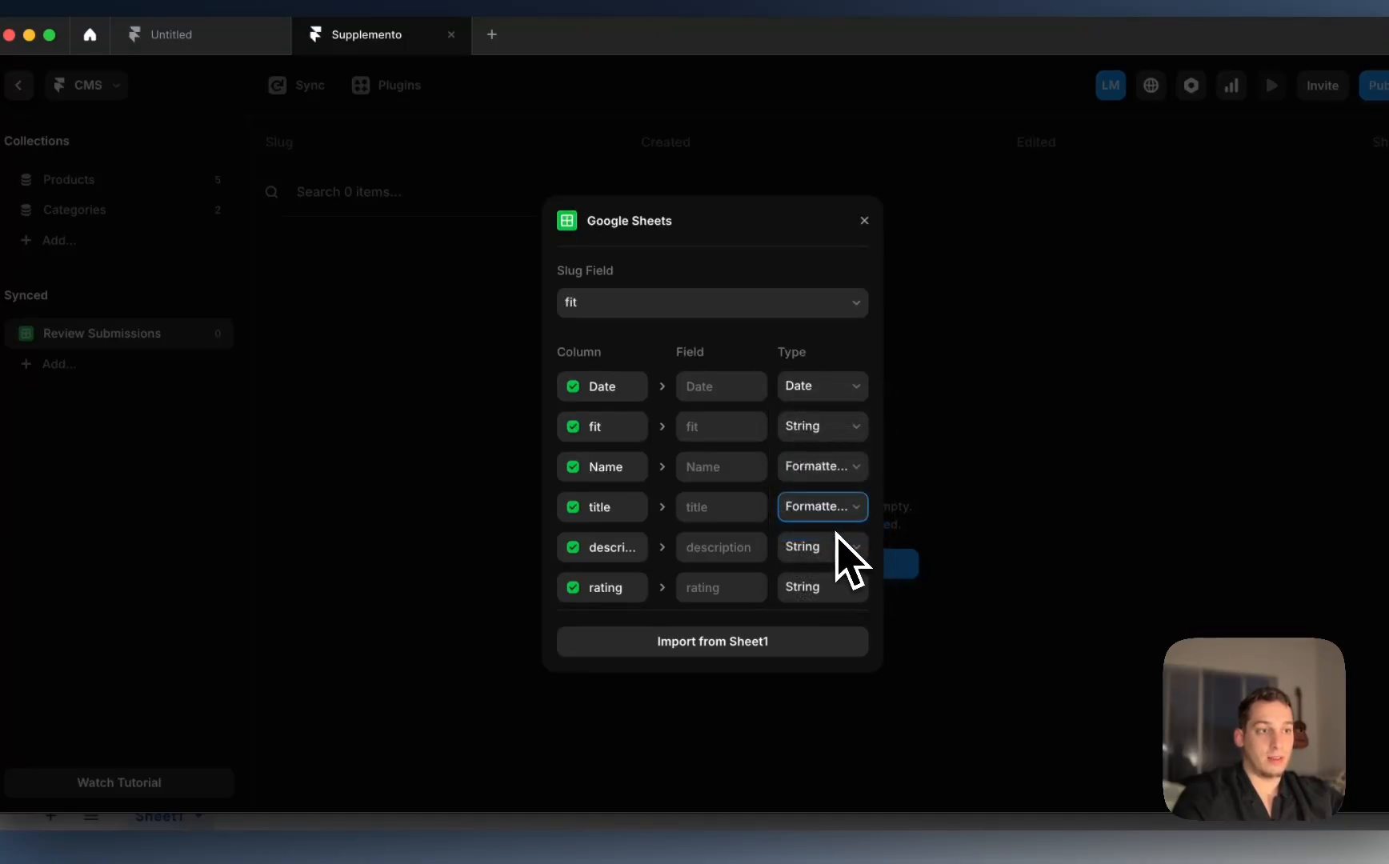
{"action": "left_click", "coordinate": [842, 547]}
{"action": "left_click", "coordinate": [833, 570]}
{"action": "scroll", "coordinate": [832, 600], "scroll_direction": "down", "scroll_amount": 1}
{"action": "left_click", "coordinate": [829, 575]}
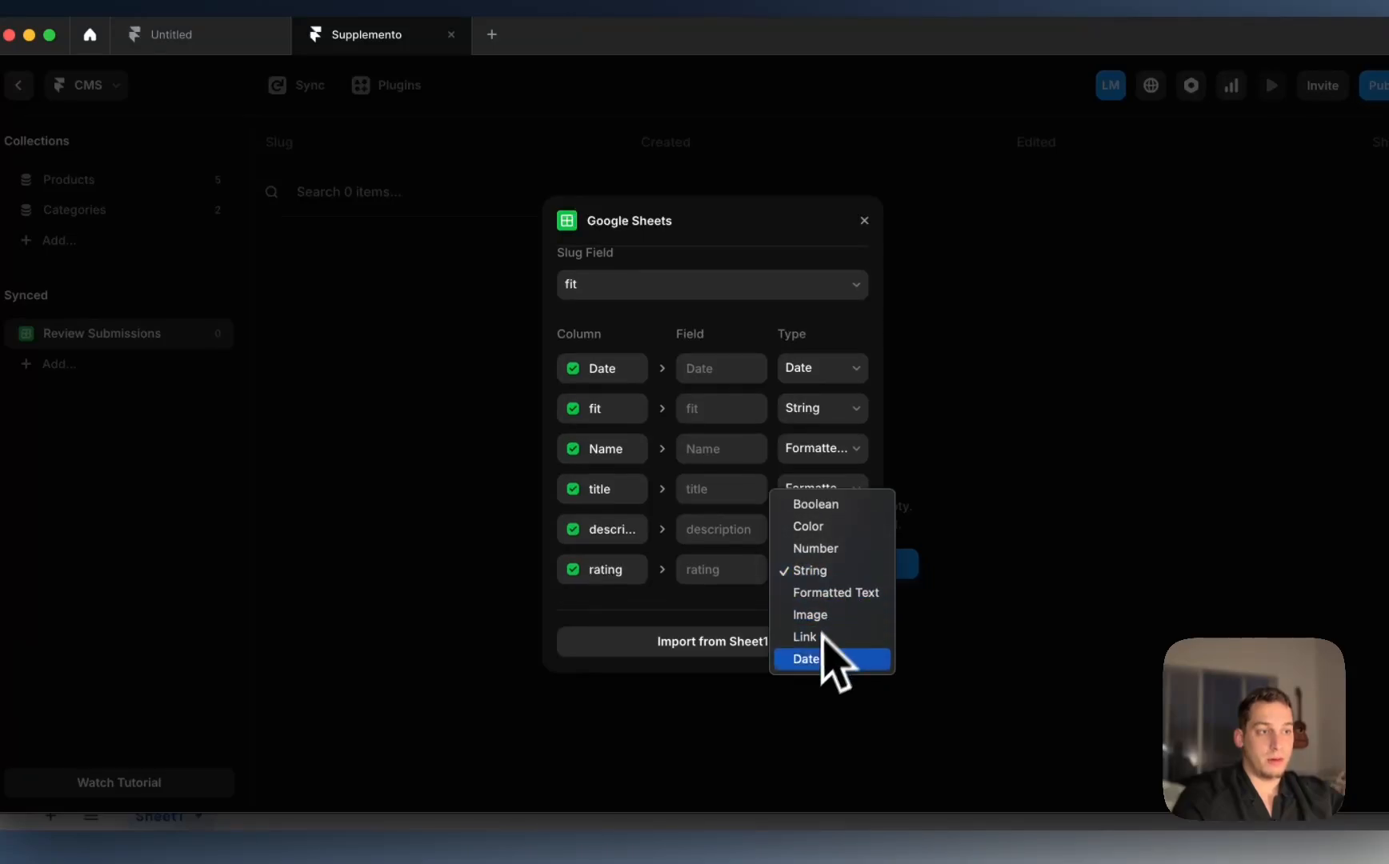
{"action": "left_click", "coordinate": [837, 566]}
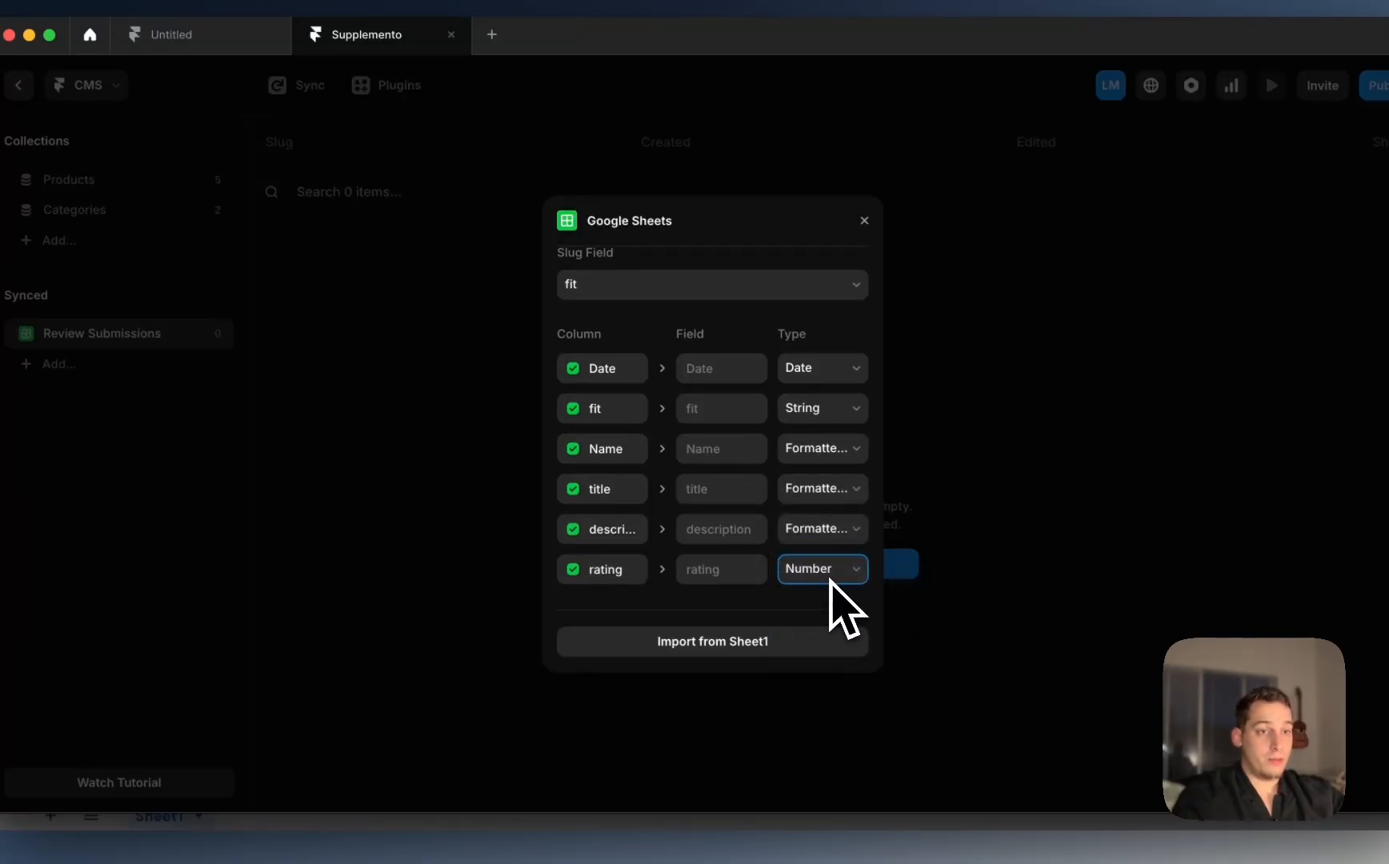
{"action": "left_click", "coordinate": [831, 581]}
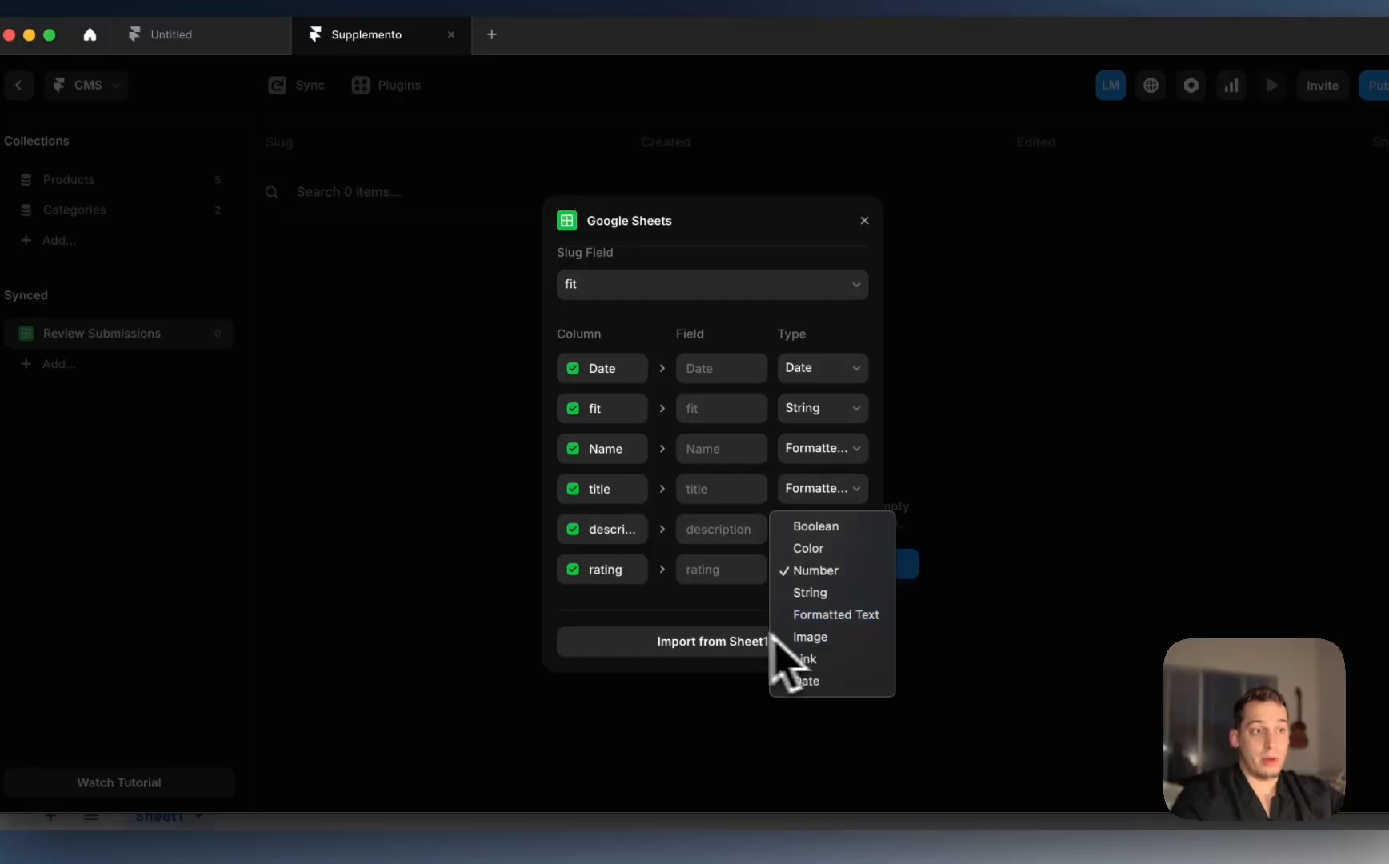
{"action": "left_click", "coordinate": [716, 611]}
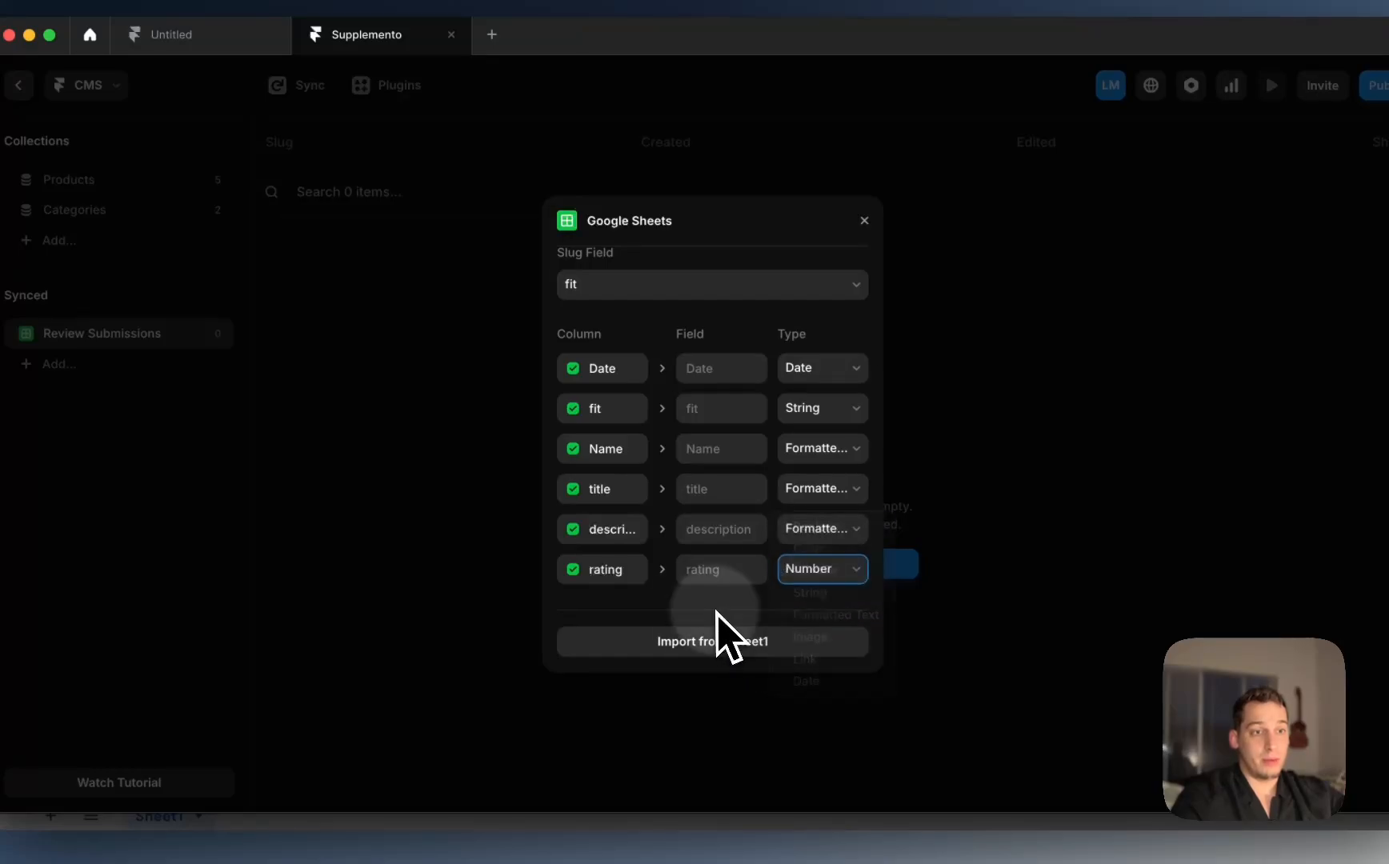
{"action": "left_click", "coordinate": [737, 656]}
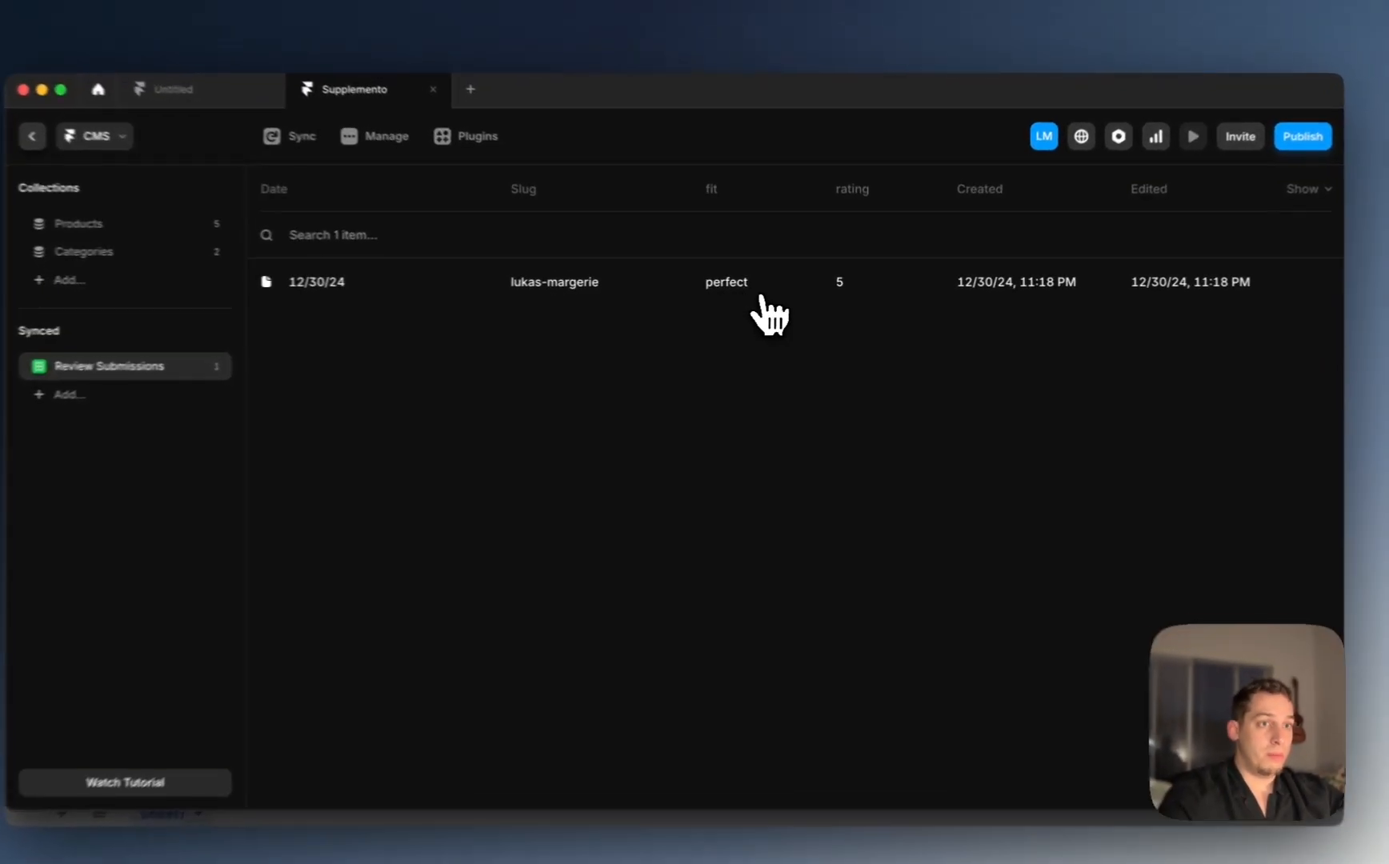
Step: Inspect the synced review entry's fields, close it, and return to the canvas editor
{"action": "left_click", "coordinate": [756, 286]}
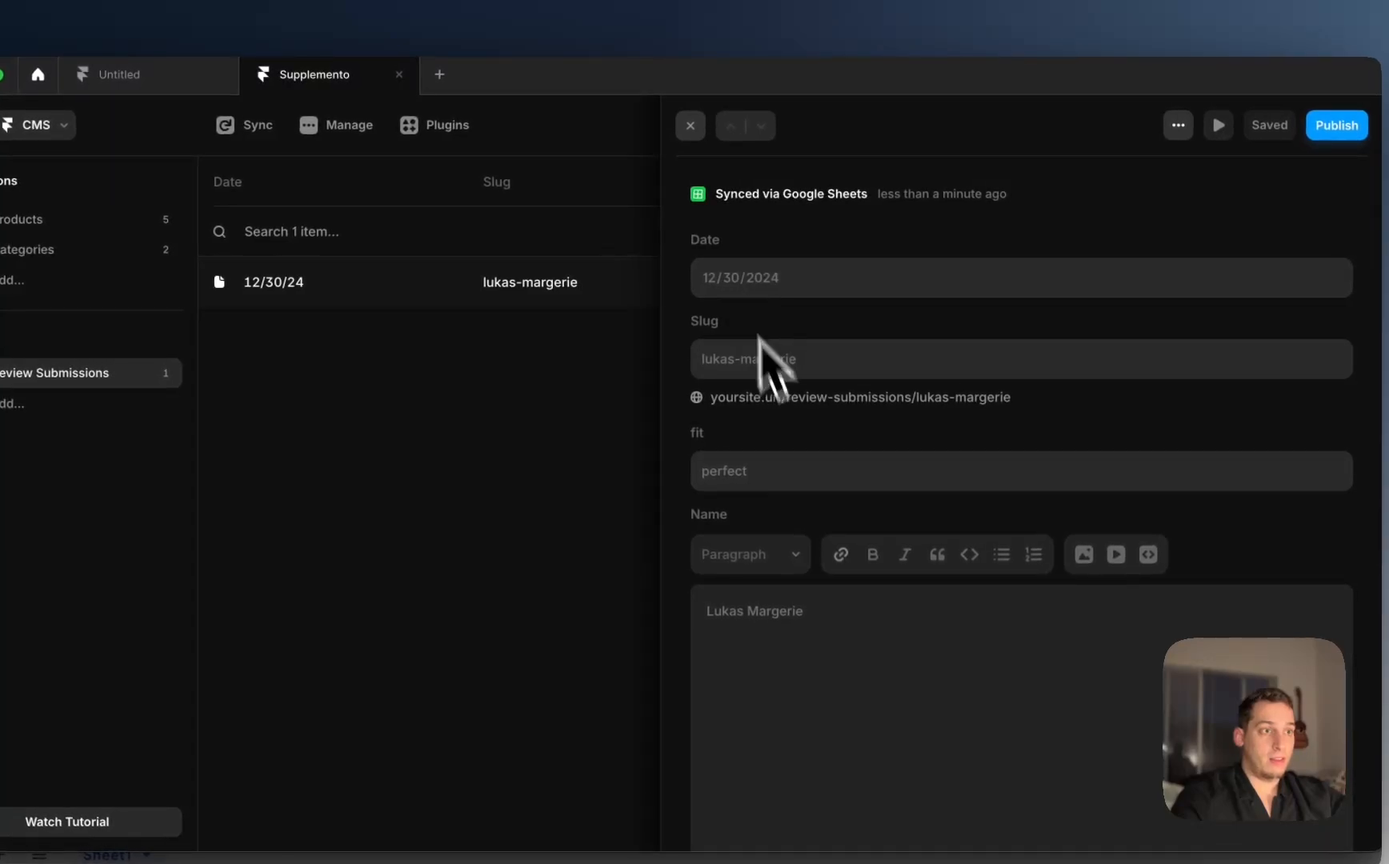
{"action": "scroll", "coordinate": [773, 380], "scroll_direction": "down", "scroll_amount": 5}
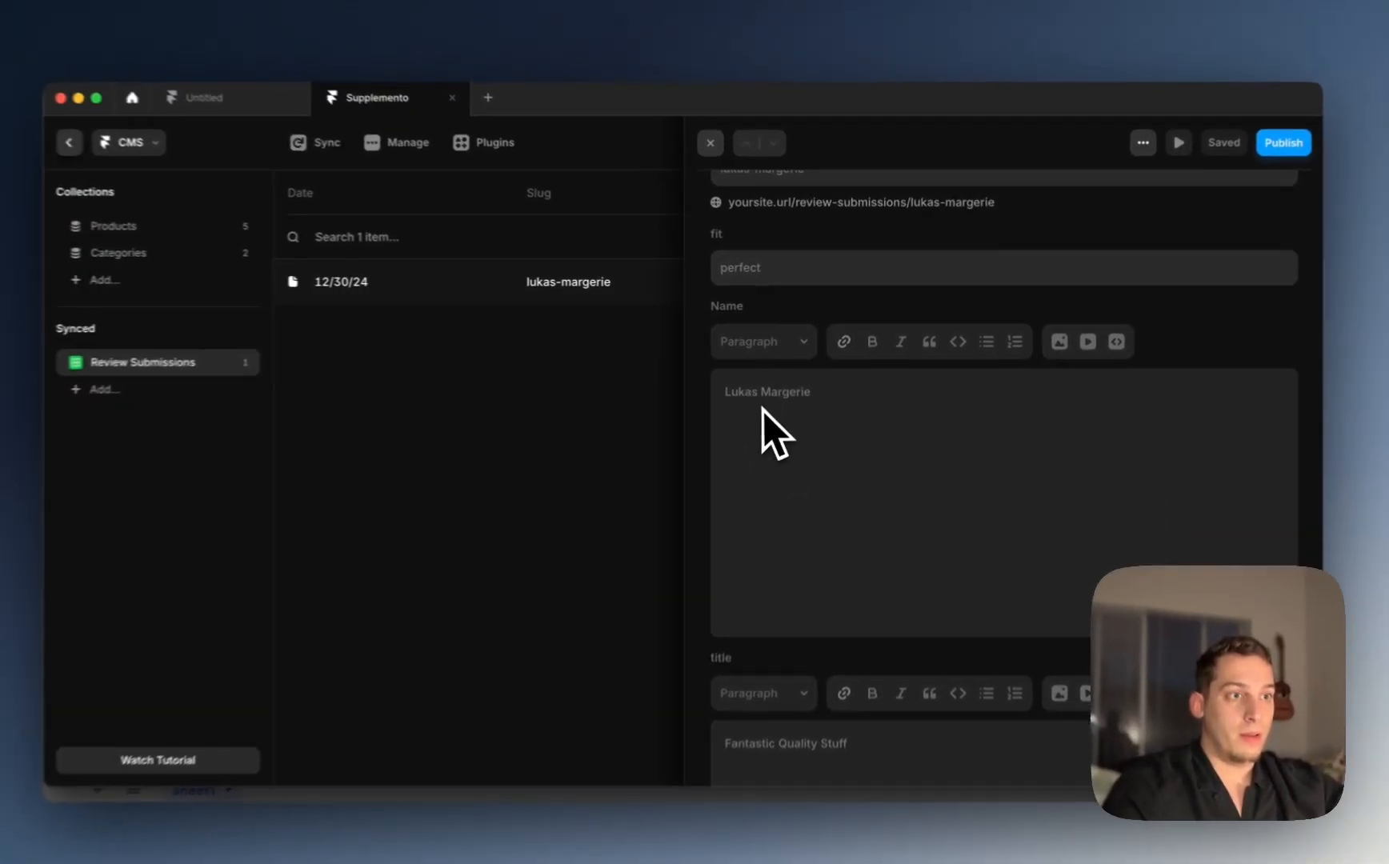
{"action": "scroll", "coordinate": [768, 448], "scroll_direction": "down", "scroll_amount": 3}
{"action": "scroll", "coordinate": [734, 533], "scroll_direction": "down", "scroll_amount": 5}
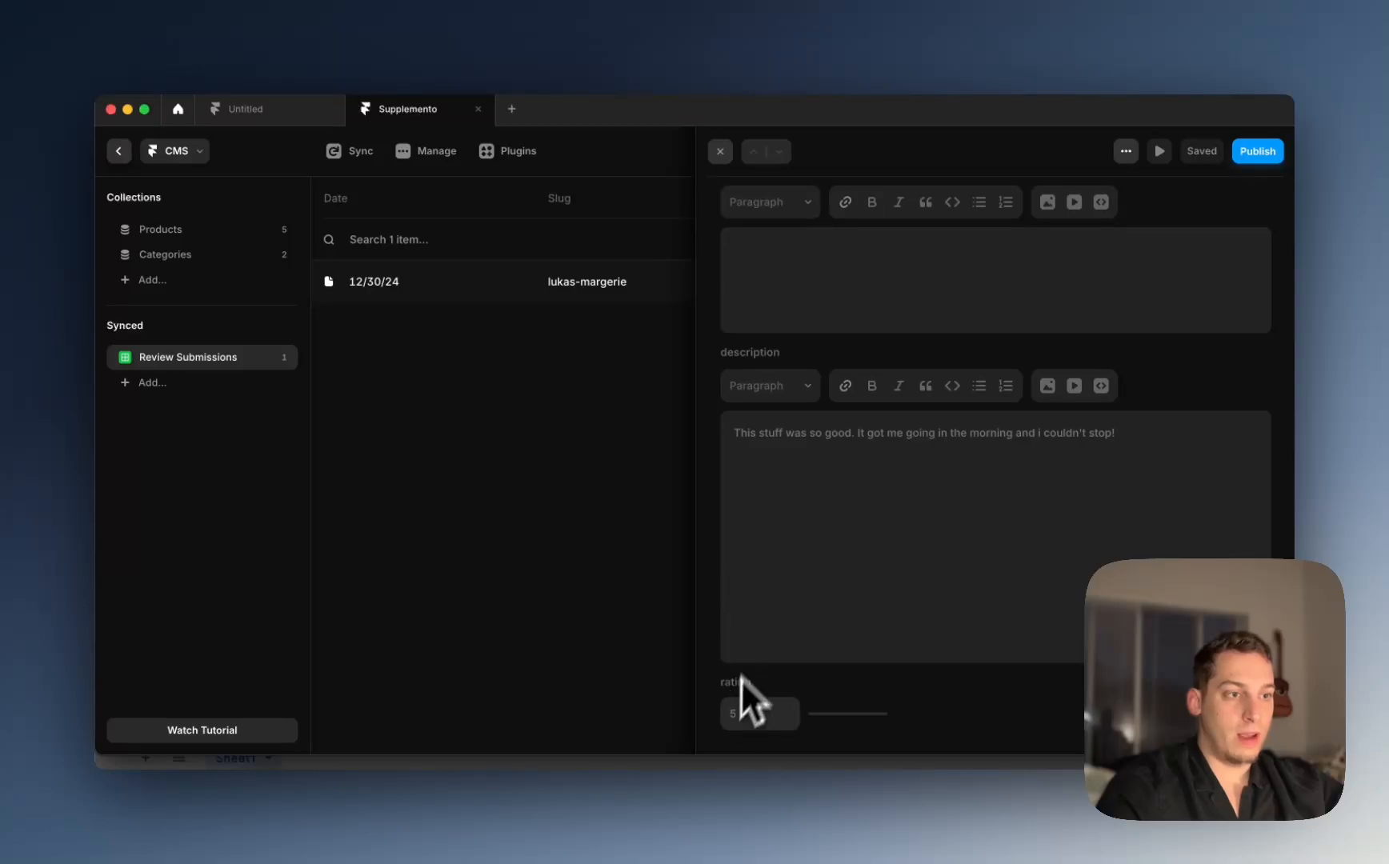
{"action": "scroll", "coordinate": [744, 697], "scroll_direction": "up", "scroll_amount": 10}
{"action": "left_click", "coordinate": [761, 156]}
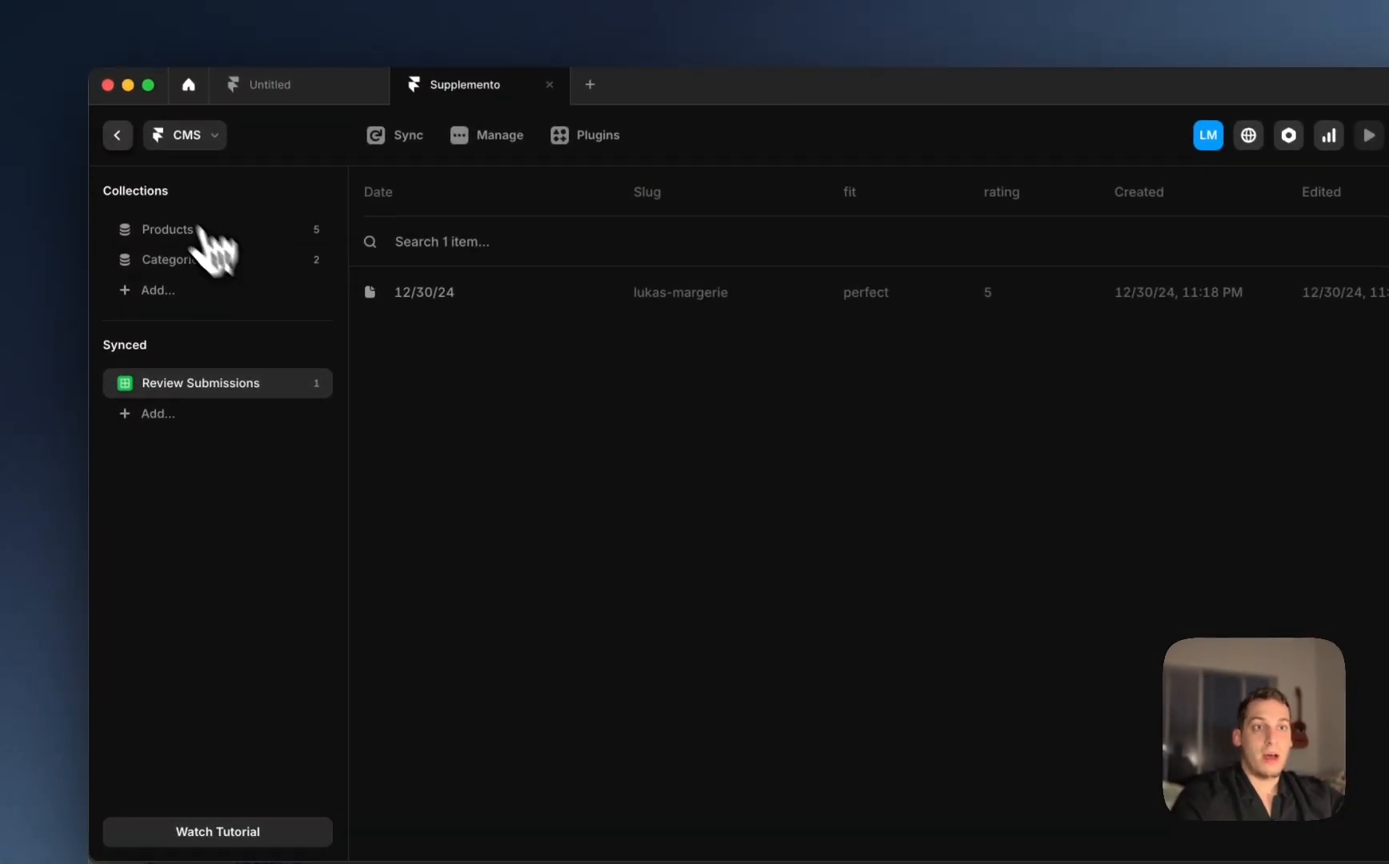
{"action": "left_click", "coordinate": [122, 128]}
Step: Switch the canvas to the Products page
{"action": "left_click", "coordinate": [242, 249]}
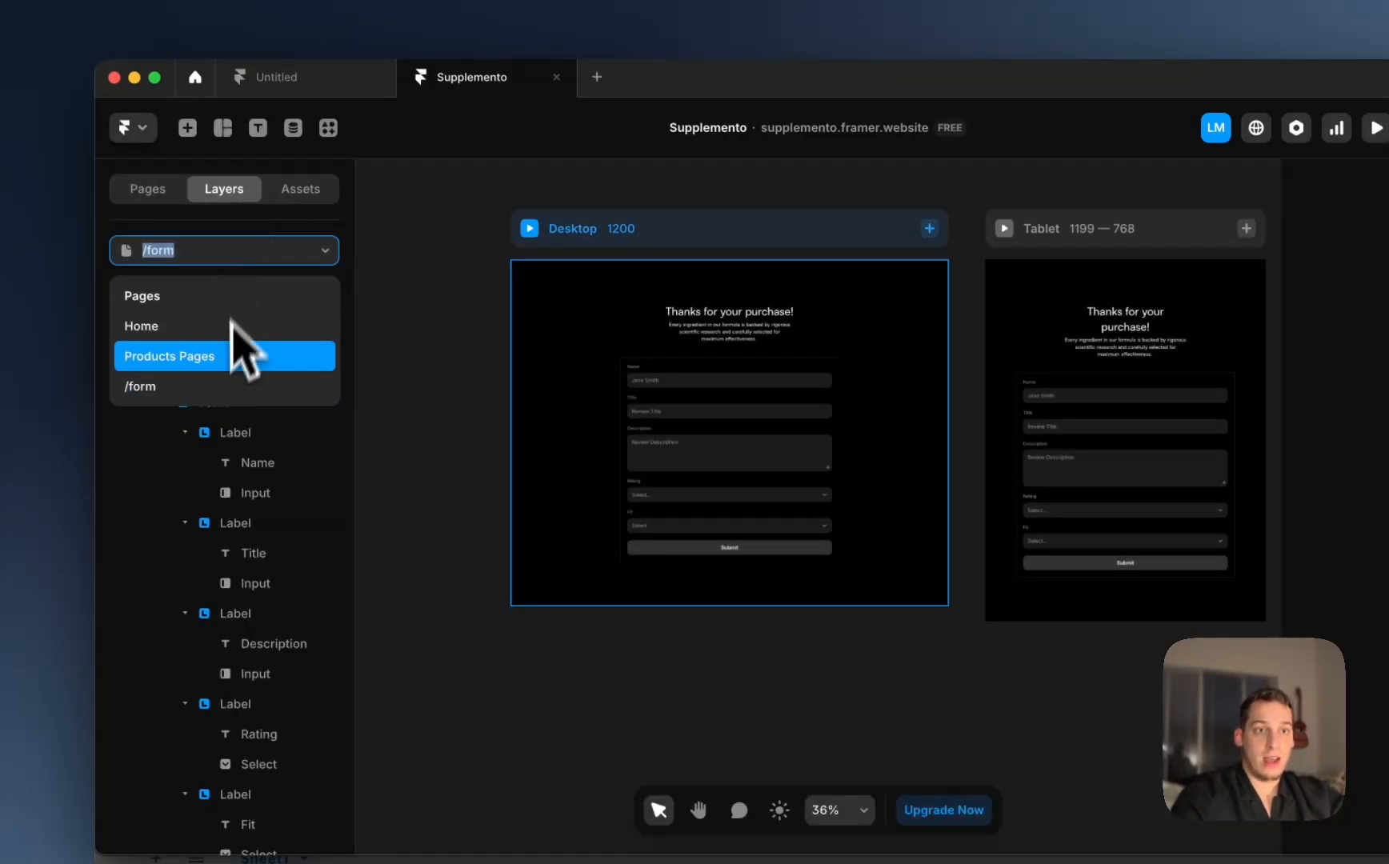
{"action": "left_click", "coordinate": [237, 357]}
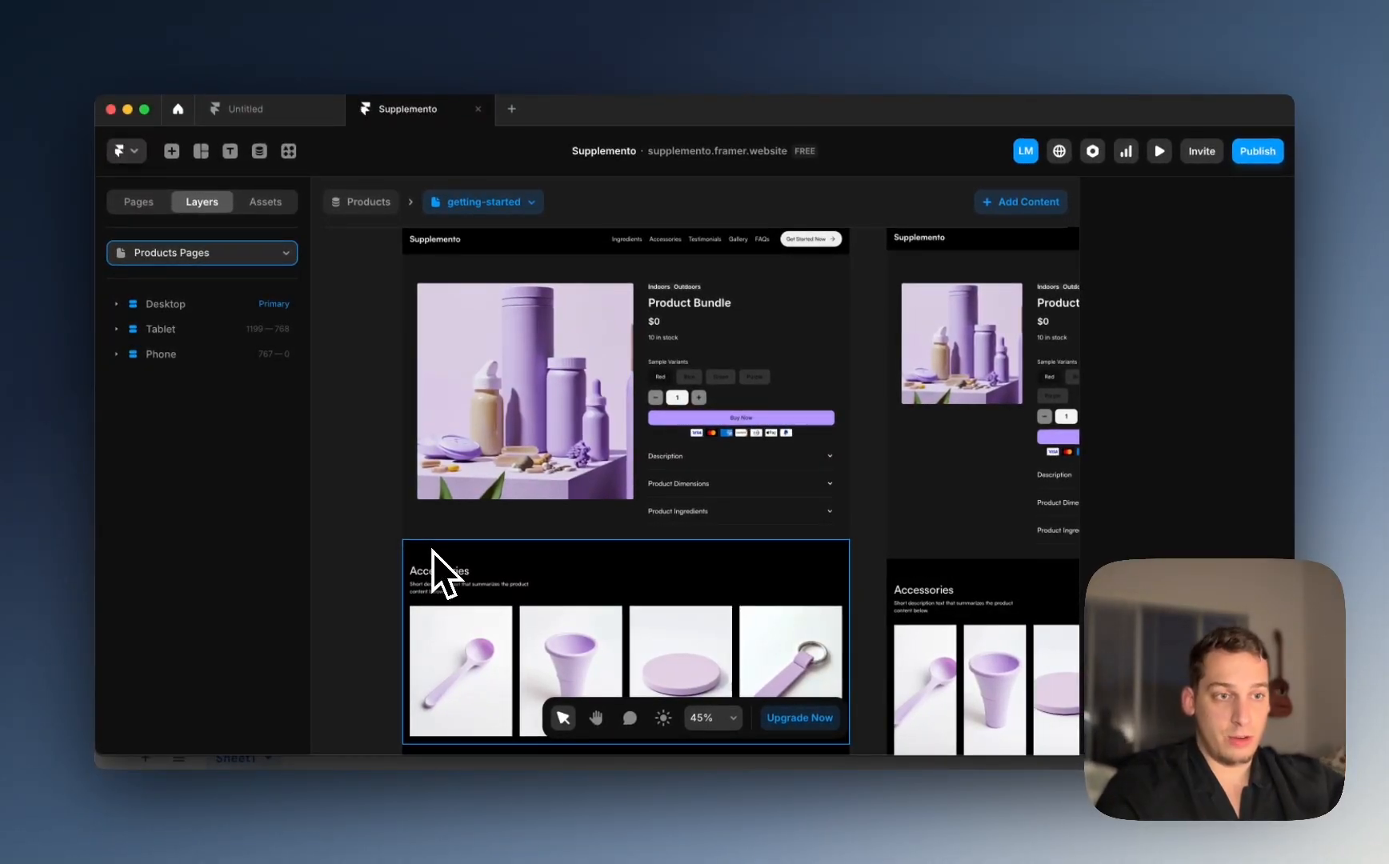
{"action": "scroll", "coordinate": [432, 551], "scroll_direction": "left", "scroll_amount": 5}
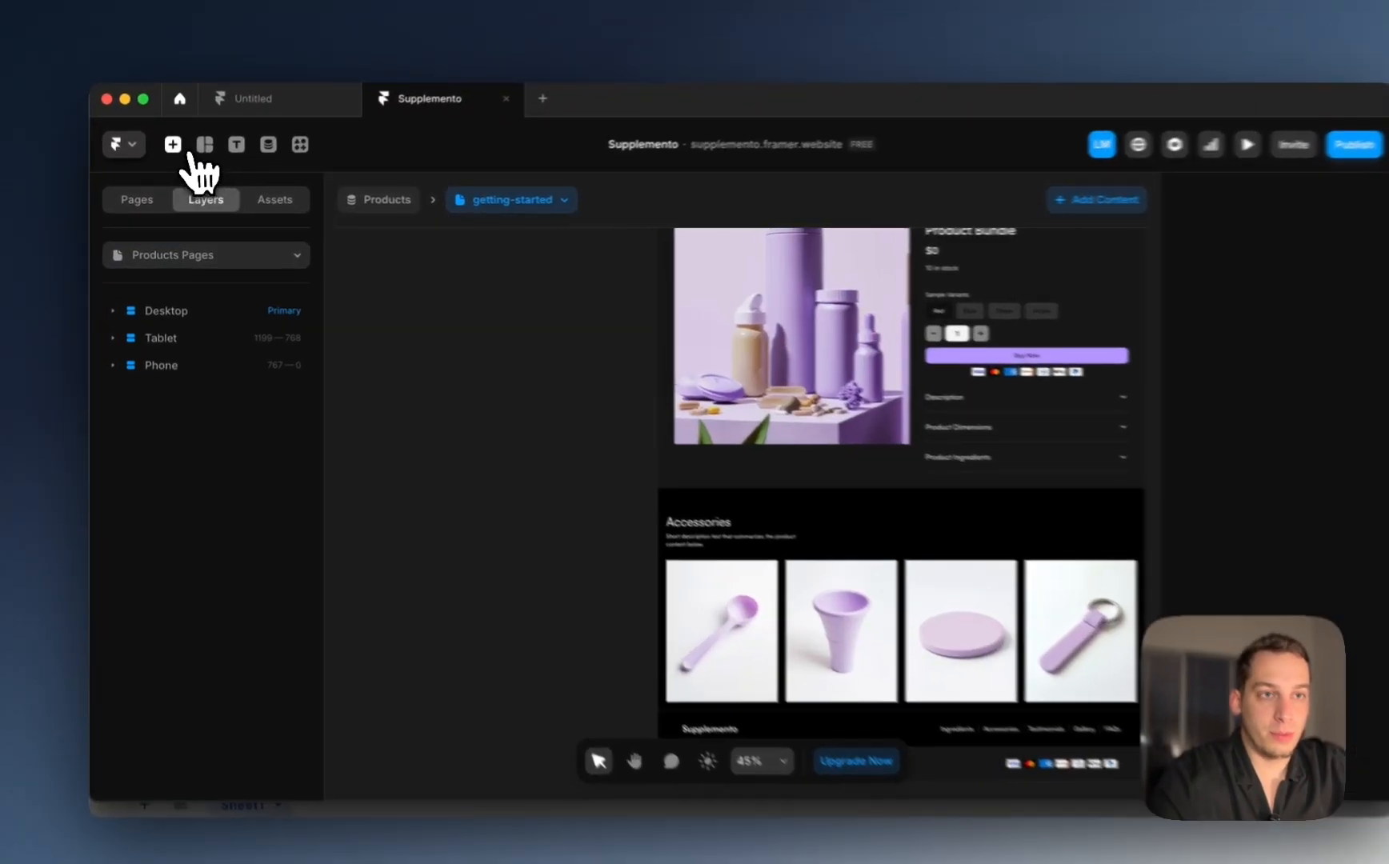
Step: Insert a Review Submissions CMS list between the product details and Accessories sections
{"action": "left_click", "coordinate": [189, 152]}
{"action": "left_click", "coordinate": [240, 444]}
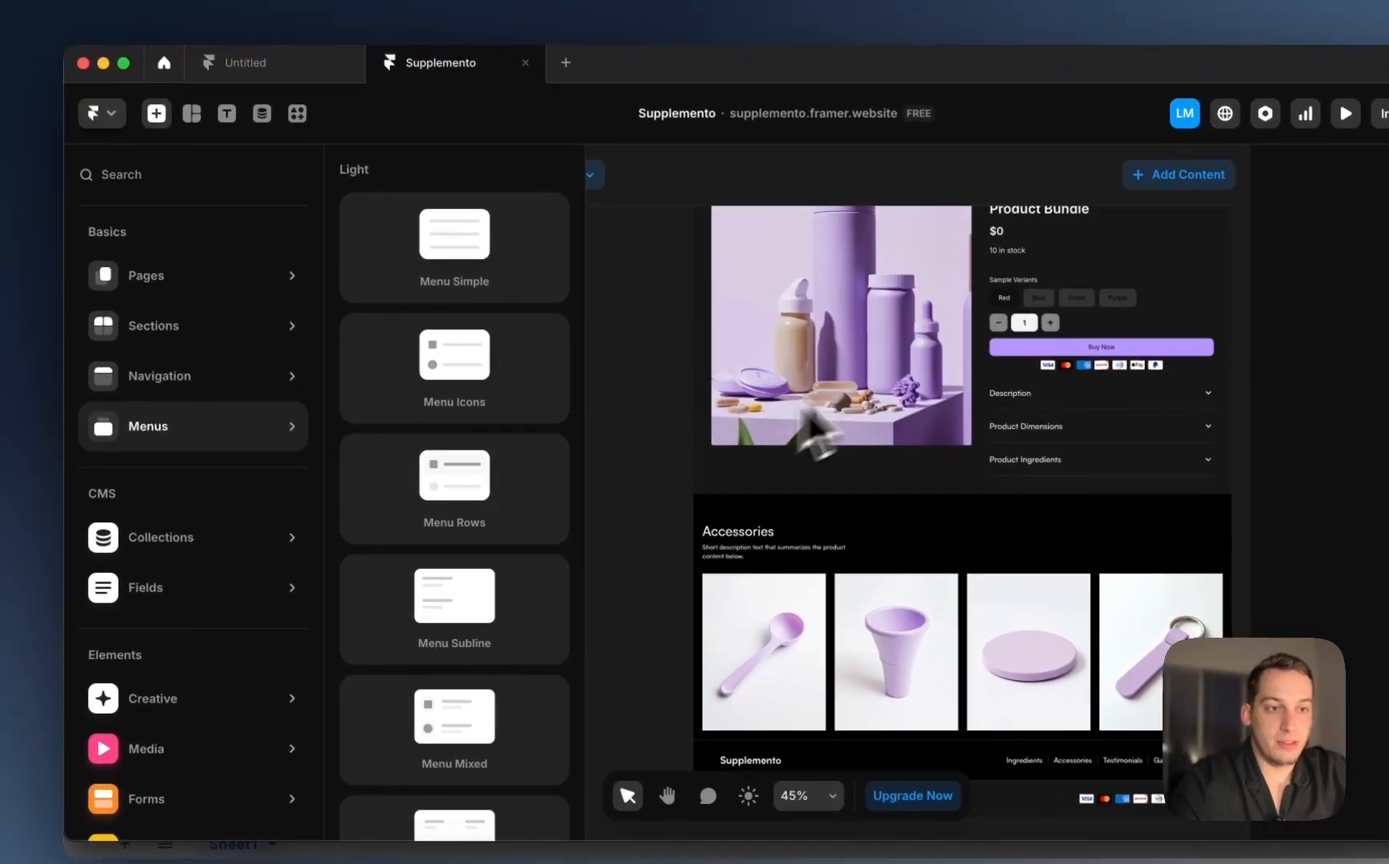
{"action": "left_click", "coordinate": [264, 537]}
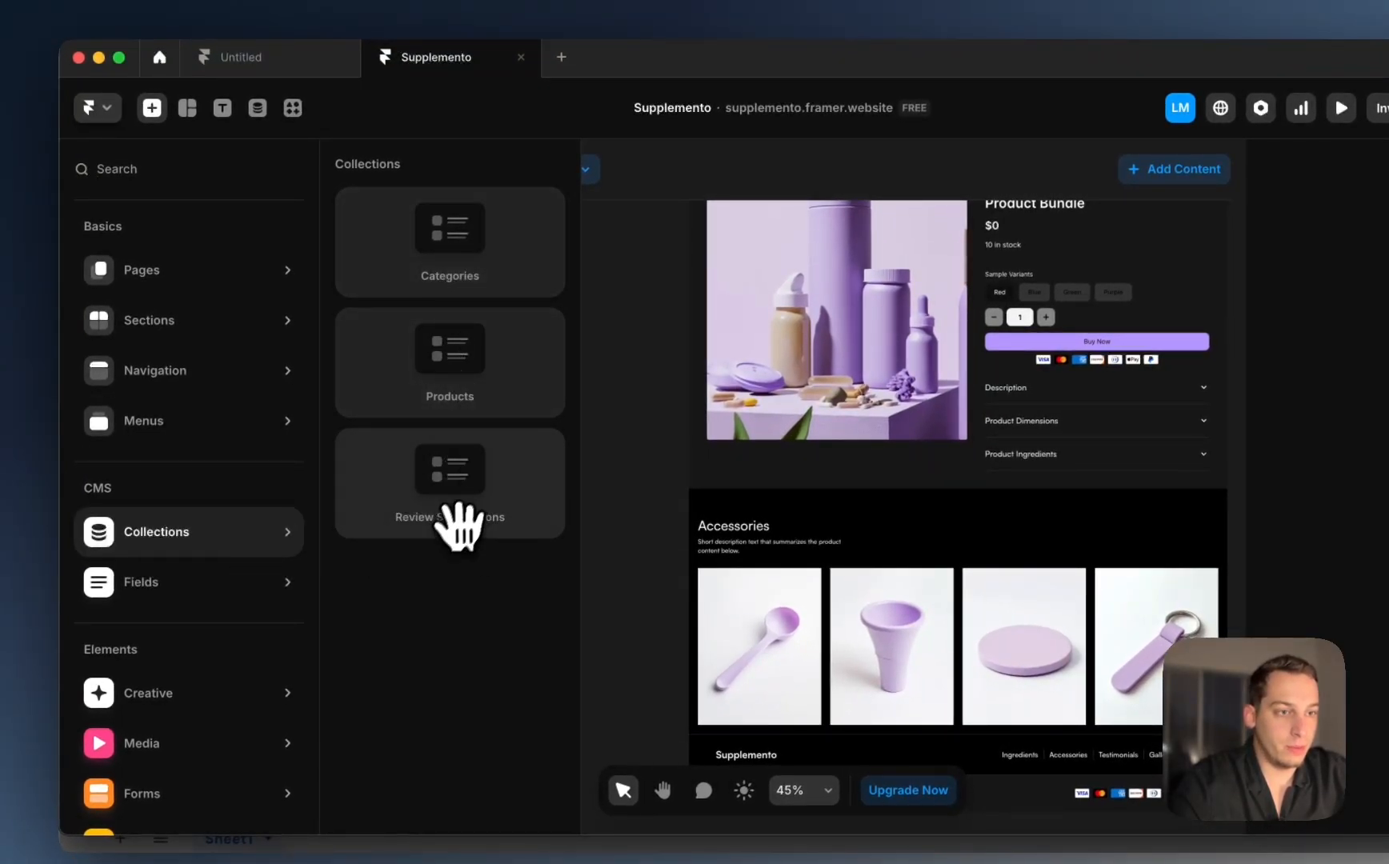
{"action": "left_click_drag", "start_coordinate": [437, 522], "coordinate": [560, 518]}
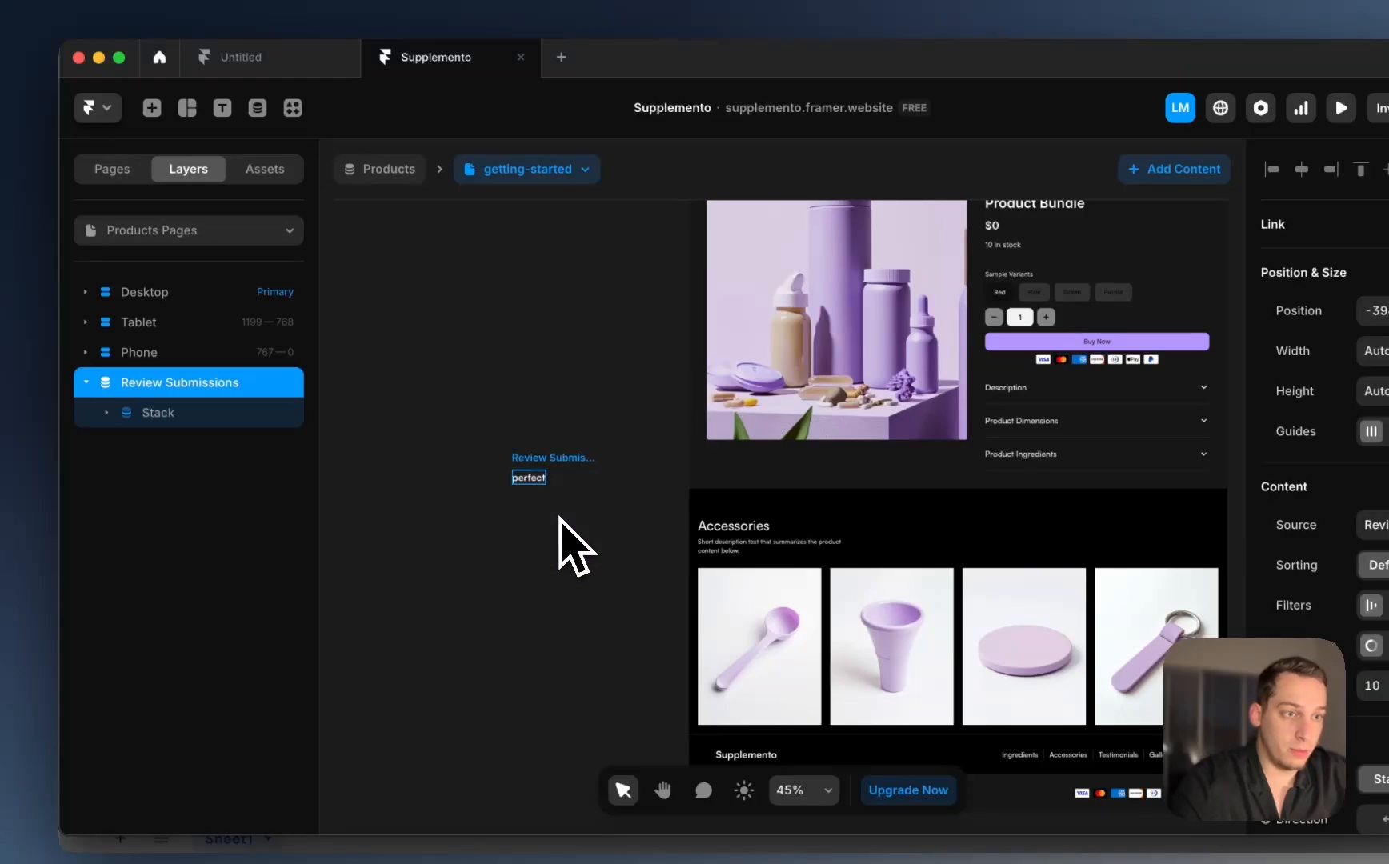
{"action": "left_click_drag", "start_coordinate": [540, 456], "coordinate": [716, 488]}
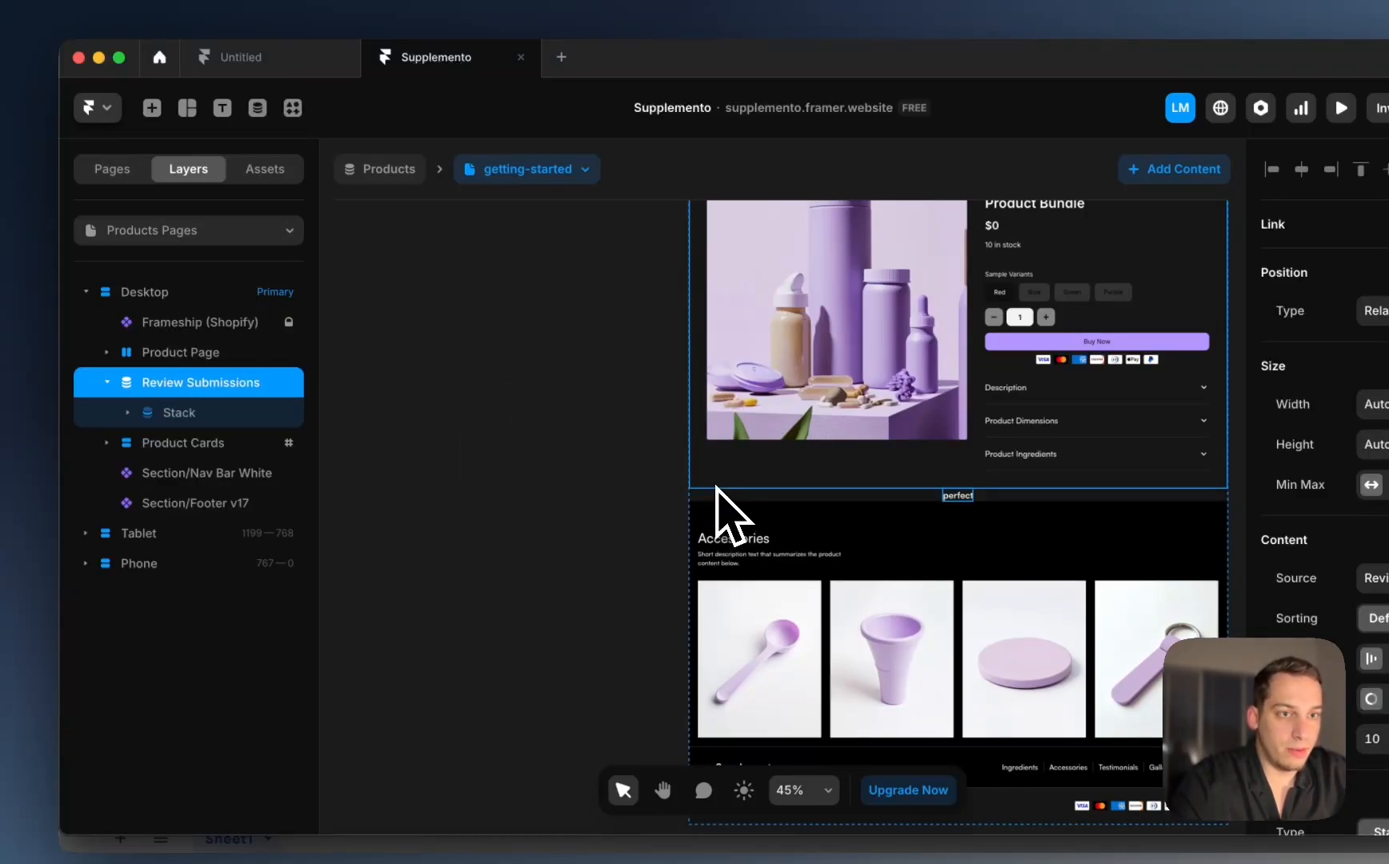
{"action": "scroll", "coordinate": [558, 543], "scroll_direction": "right", "scroll_amount": 5}
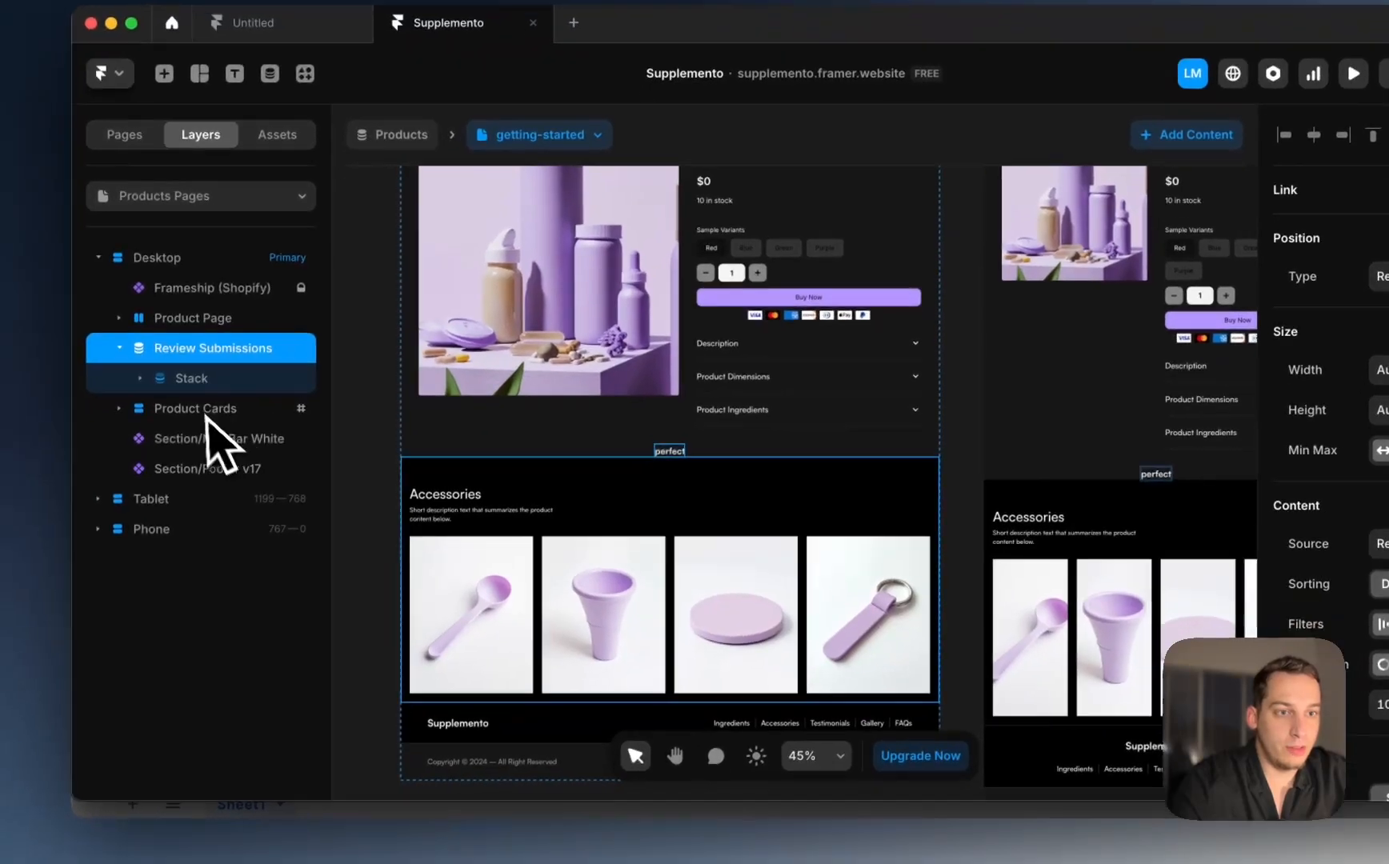
Step: Wrap the Review Submissions list in a new stack and select it
{"action": "right_click", "coordinate": [209, 349]}
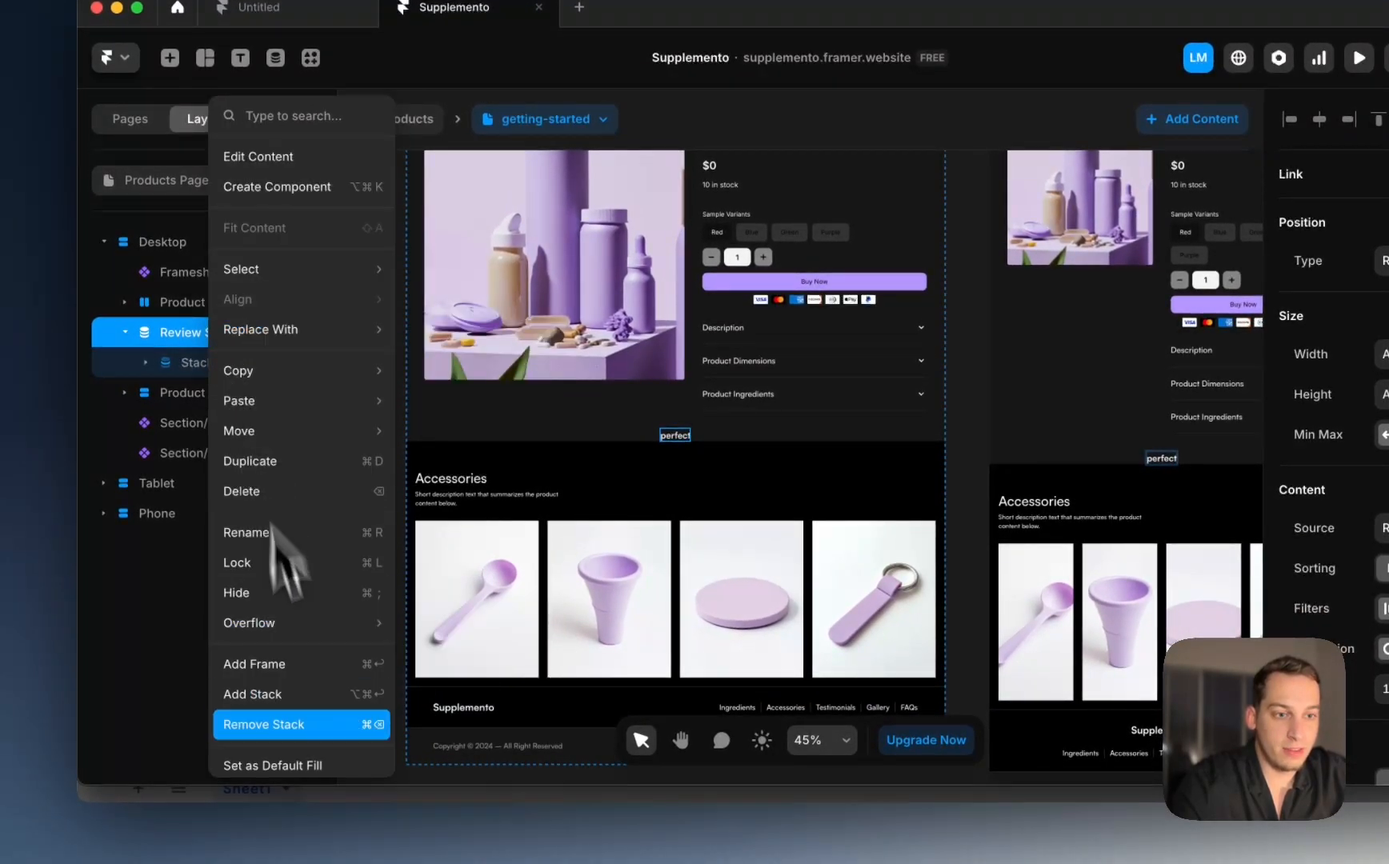
{"action": "left_click", "coordinate": [292, 703]}
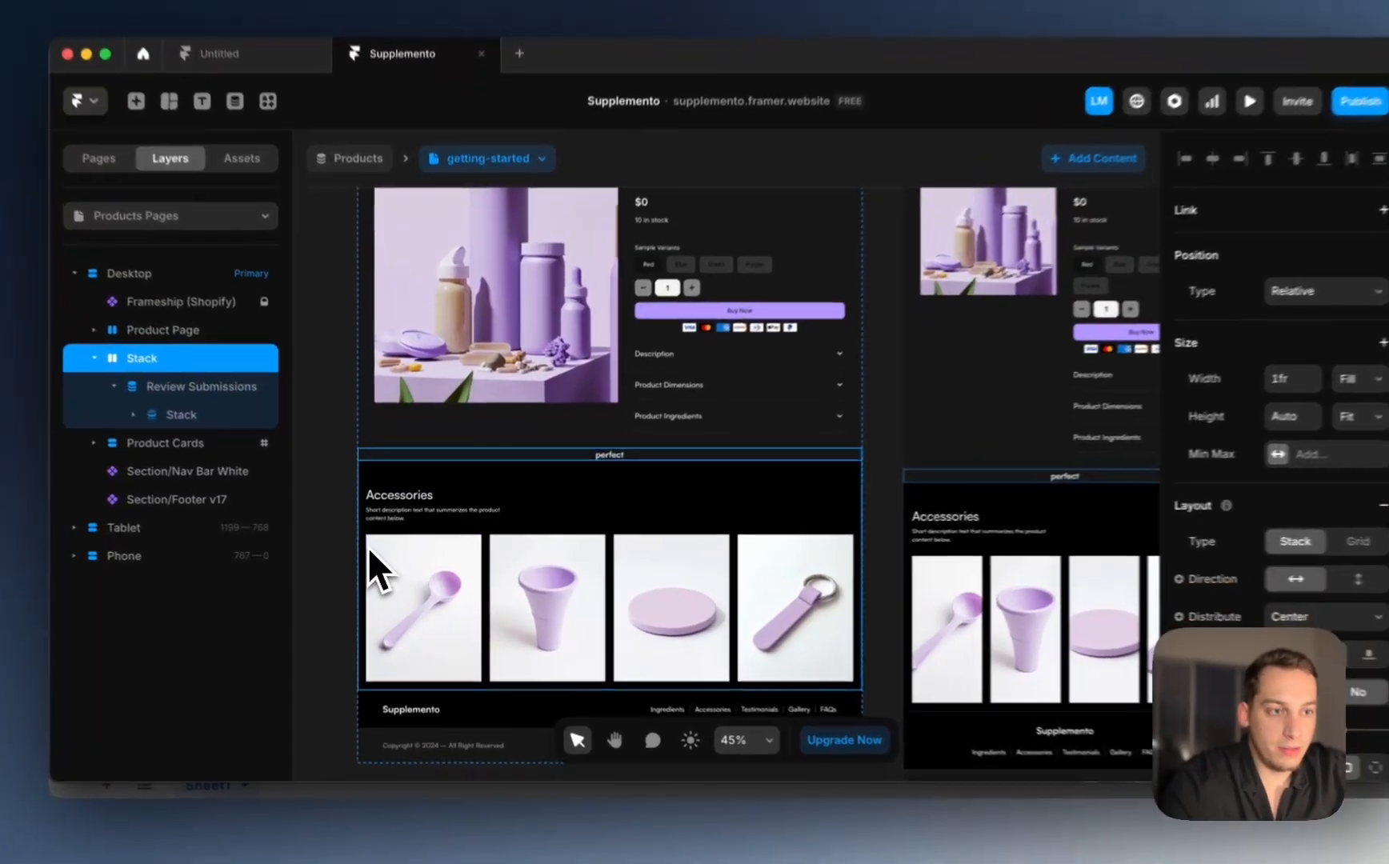
{"action": "left_click", "coordinate": [378, 549]}
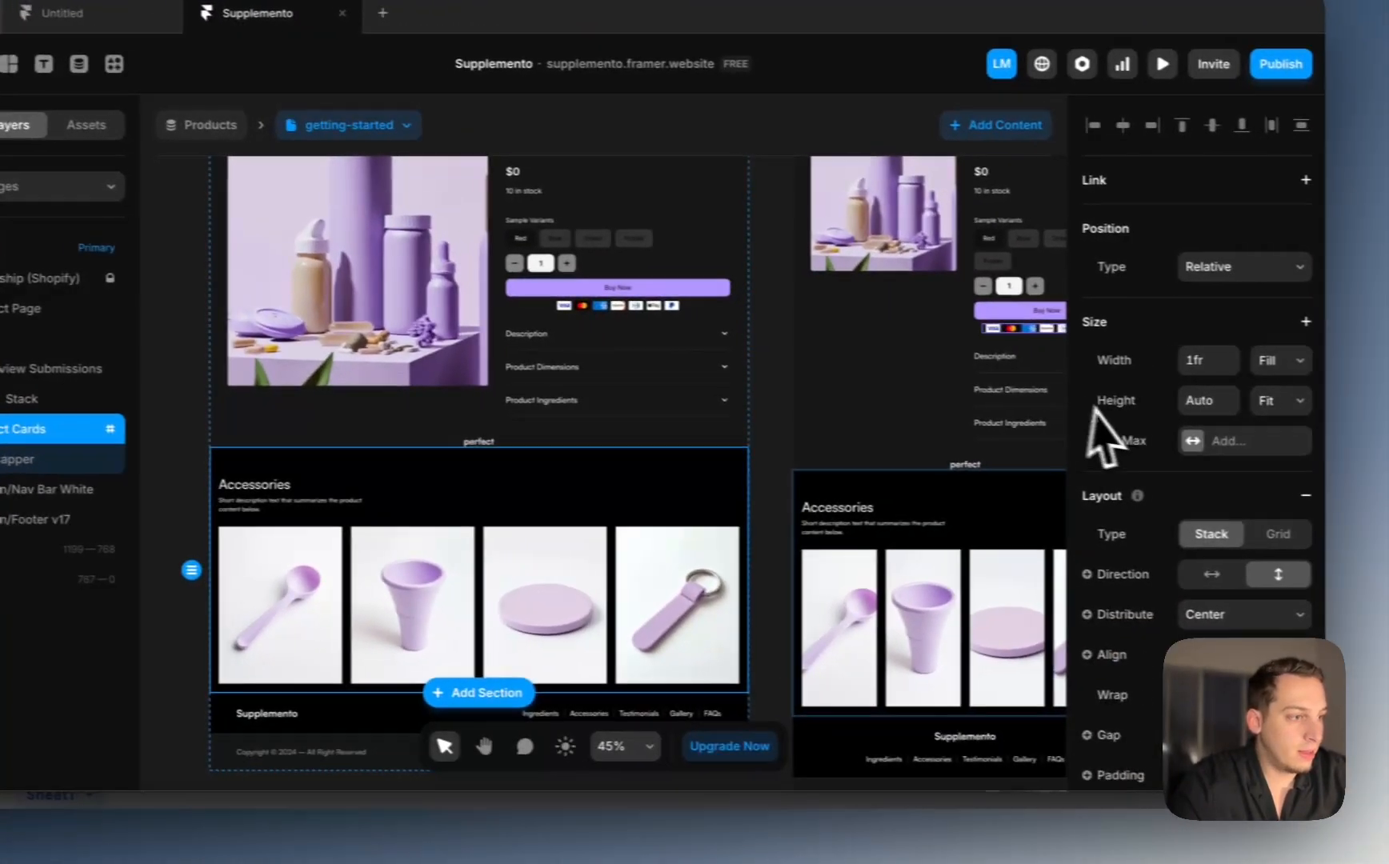
{"action": "scroll", "coordinate": [1281, 424], "scroll_direction": "down", "scroll_amount": 3}
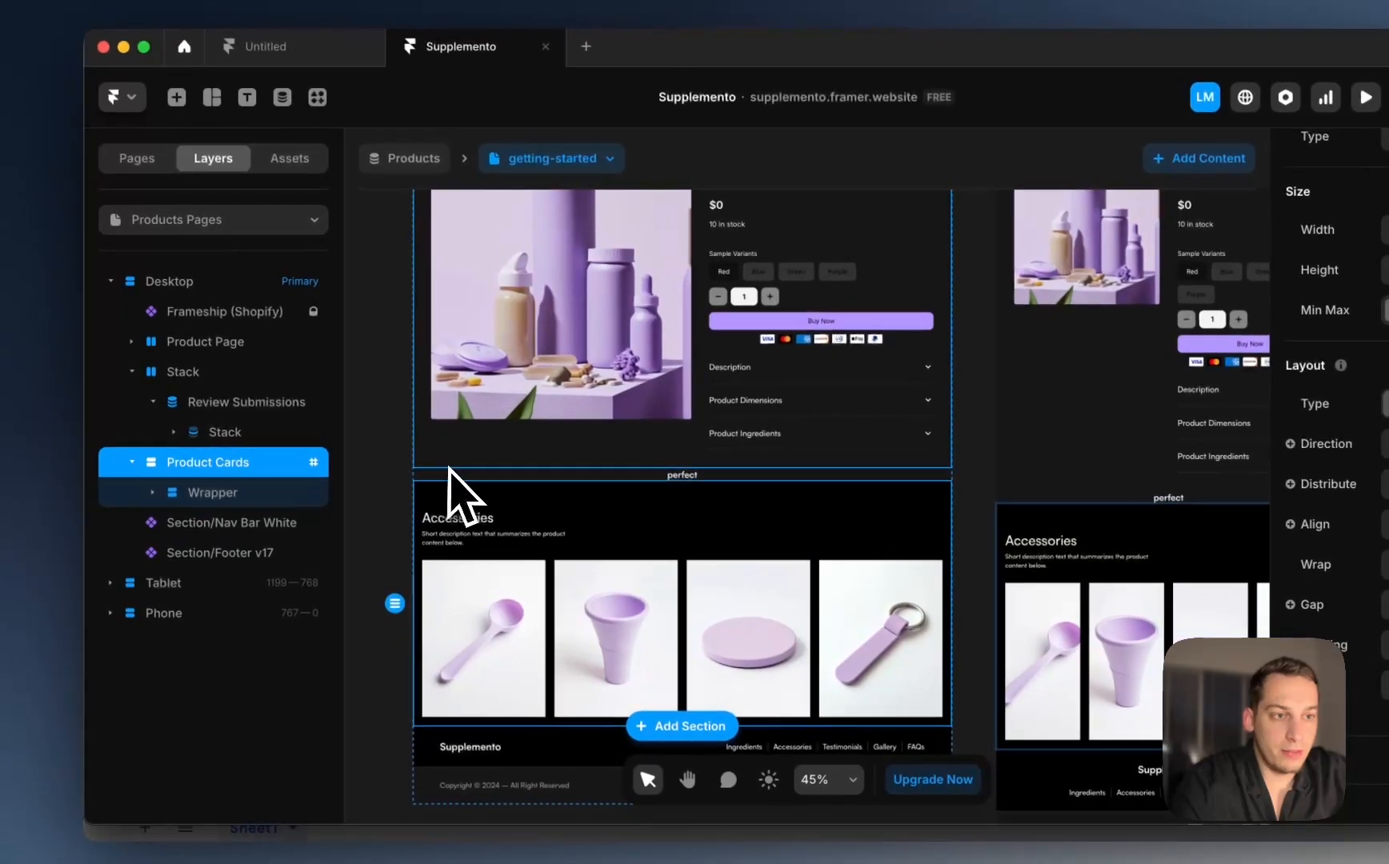
{"action": "left_click", "coordinate": [209, 439]}
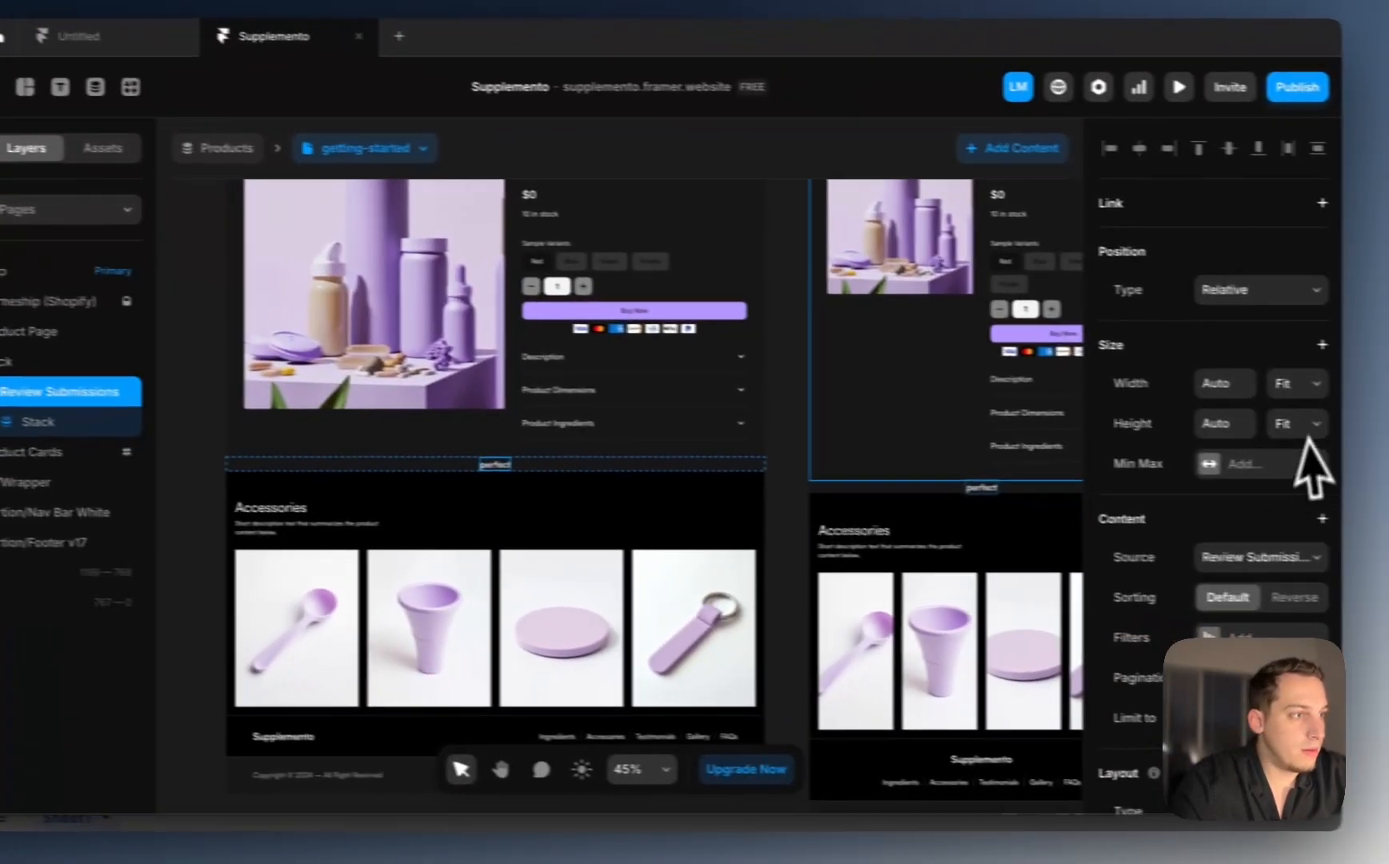
Step: Set the stack width to Fill with 60 px top and bottom padding
{"action": "left_click", "coordinate": [1278, 386]}
{"action": "left_click", "coordinate": [1265, 360]}
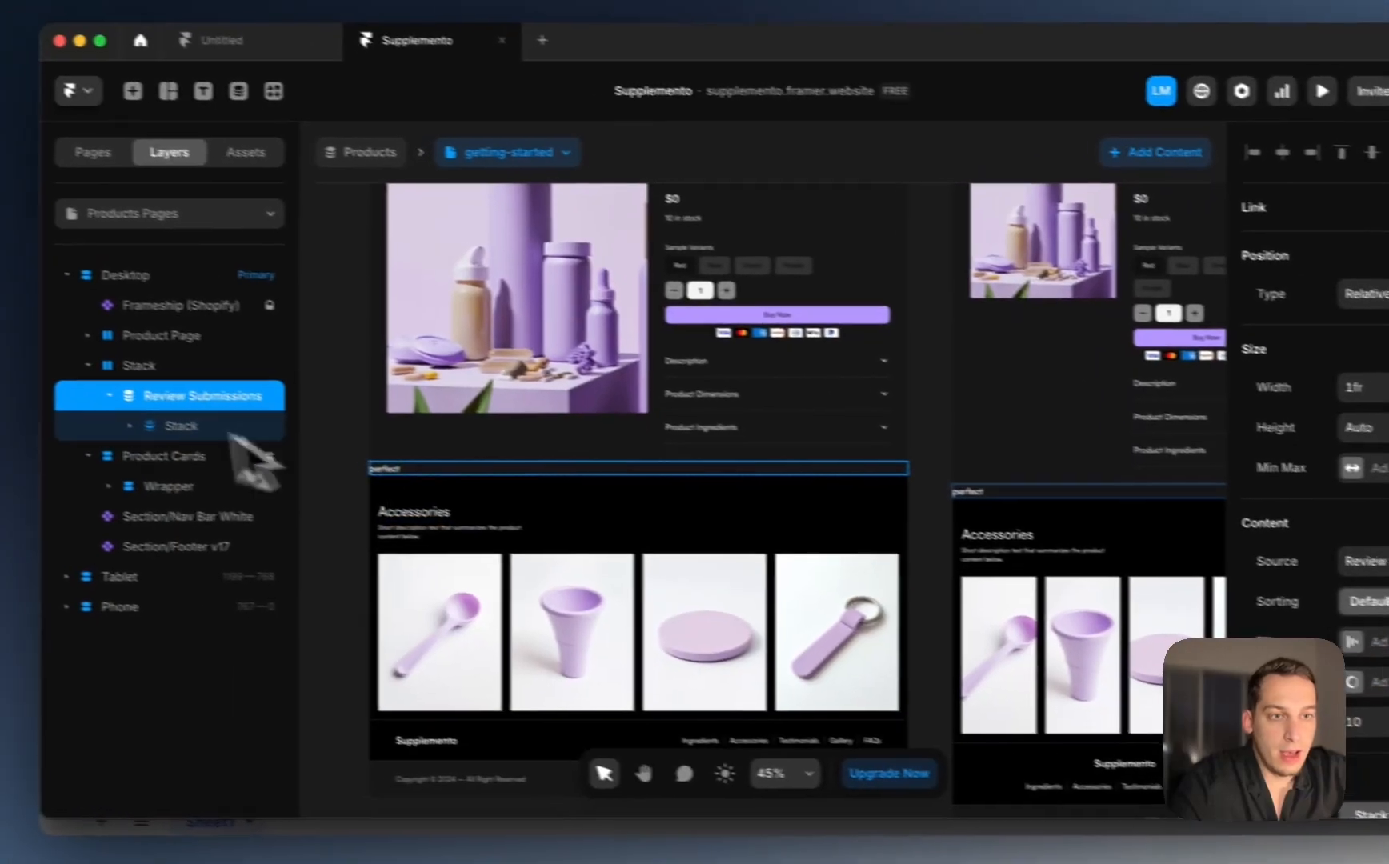
{"action": "left_click", "coordinate": [16, 357]}
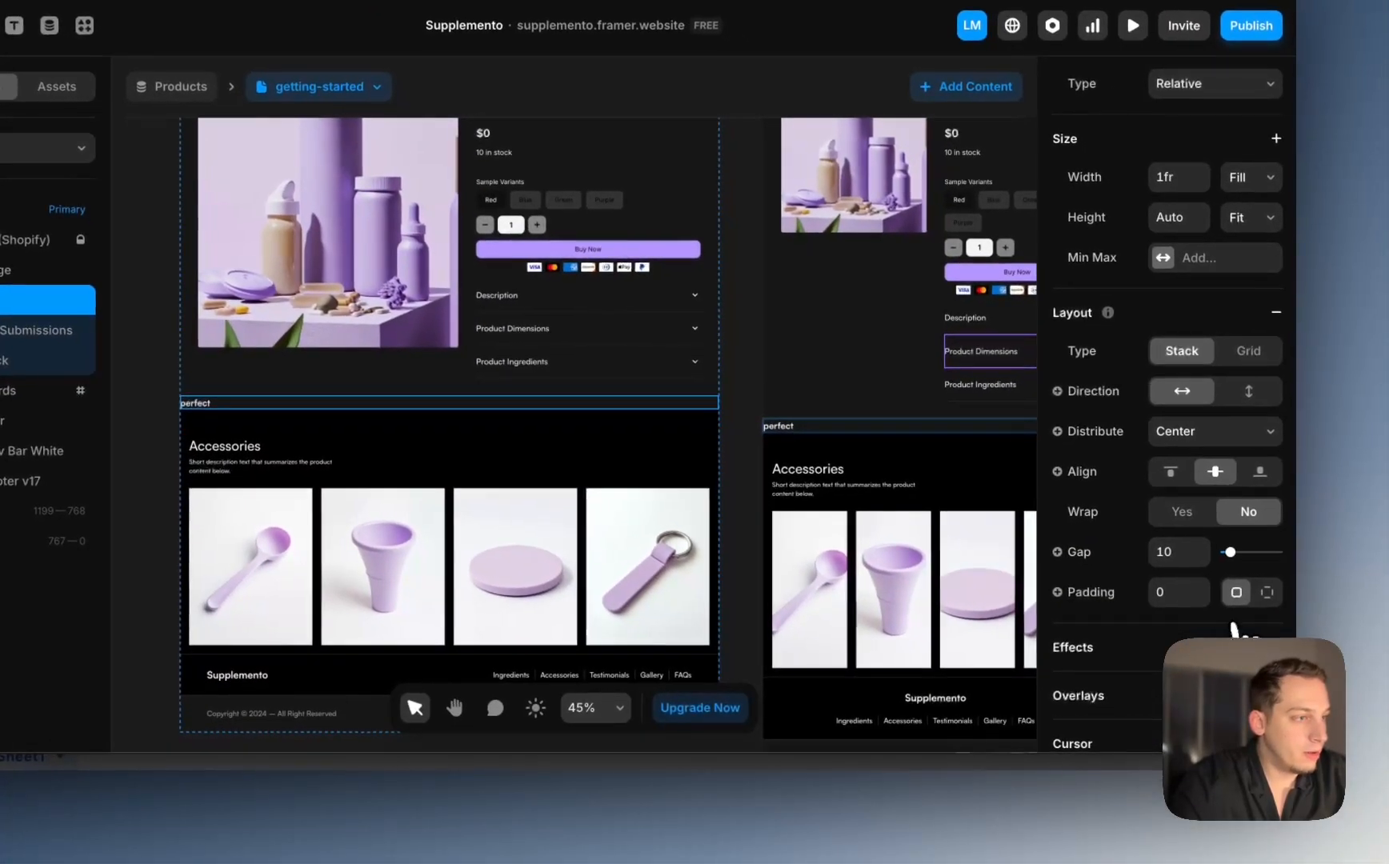
{"action": "left_click", "coordinate": [1277, 599]}
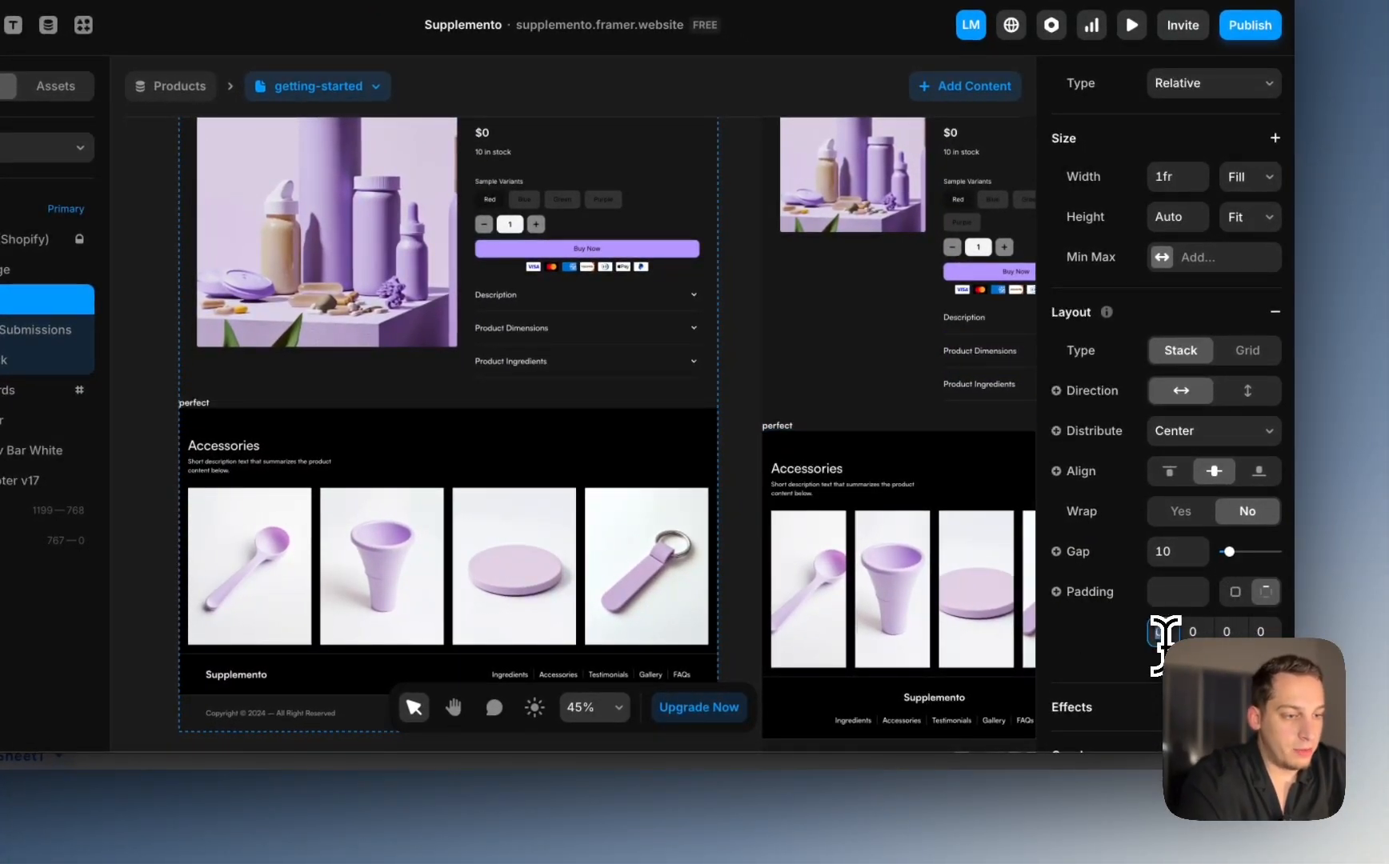
{"action": "key", "text": "Return"}
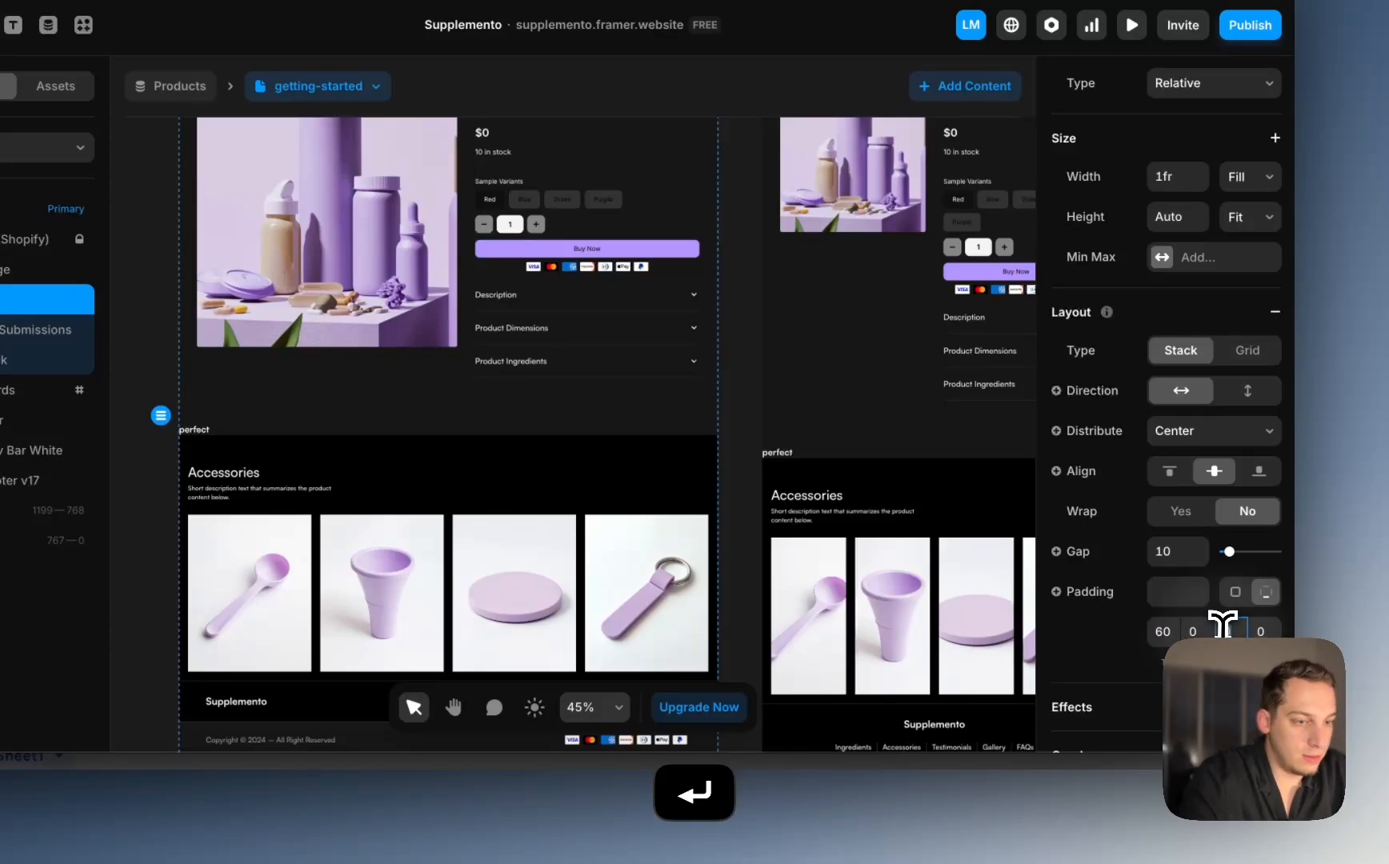
{"action": "left_click", "coordinate": [1198, 631]}
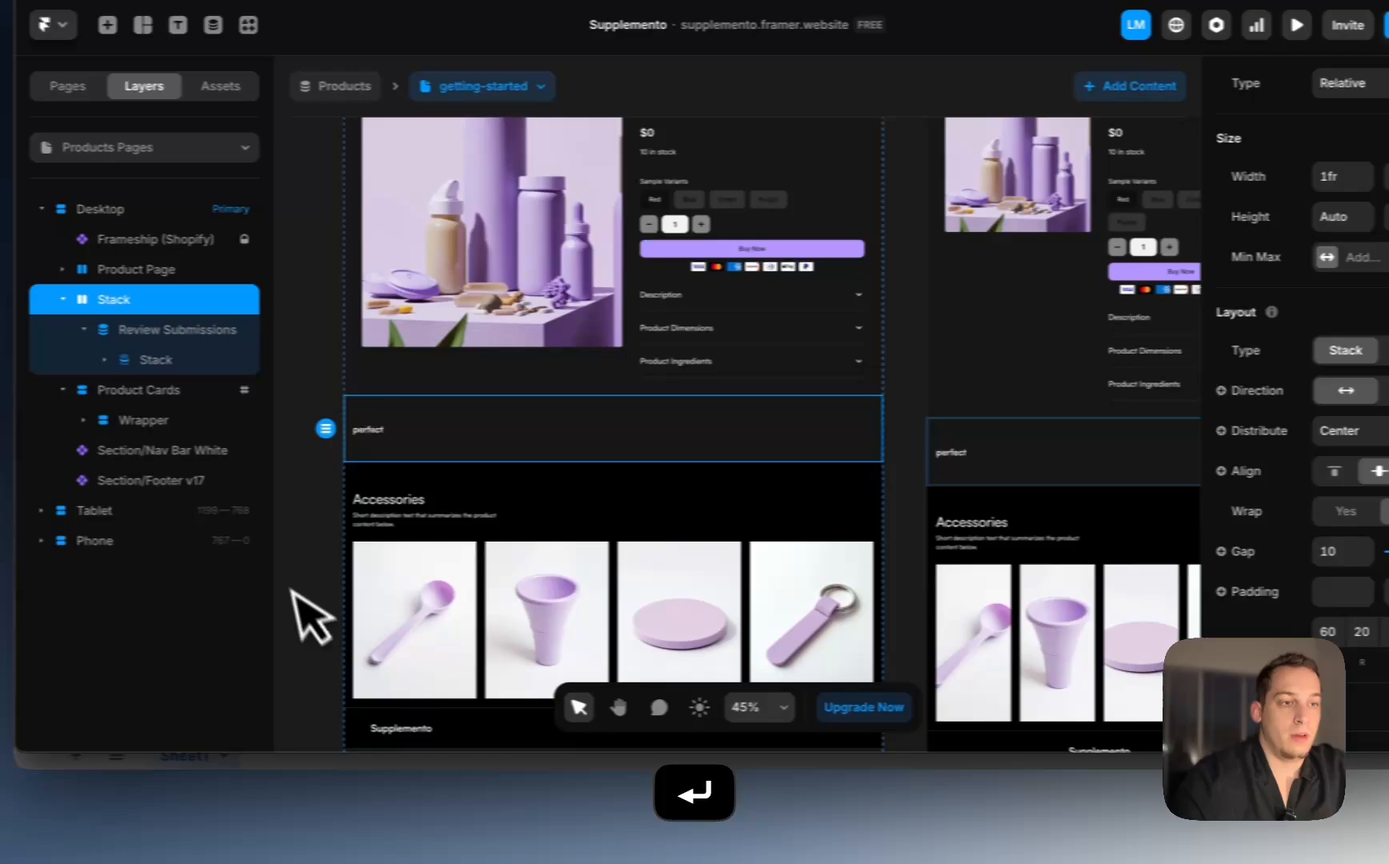
Step: Select the fit text layer in the review list item, then go to the browser
{"action": "left_click", "coordinate": [130, 589]}
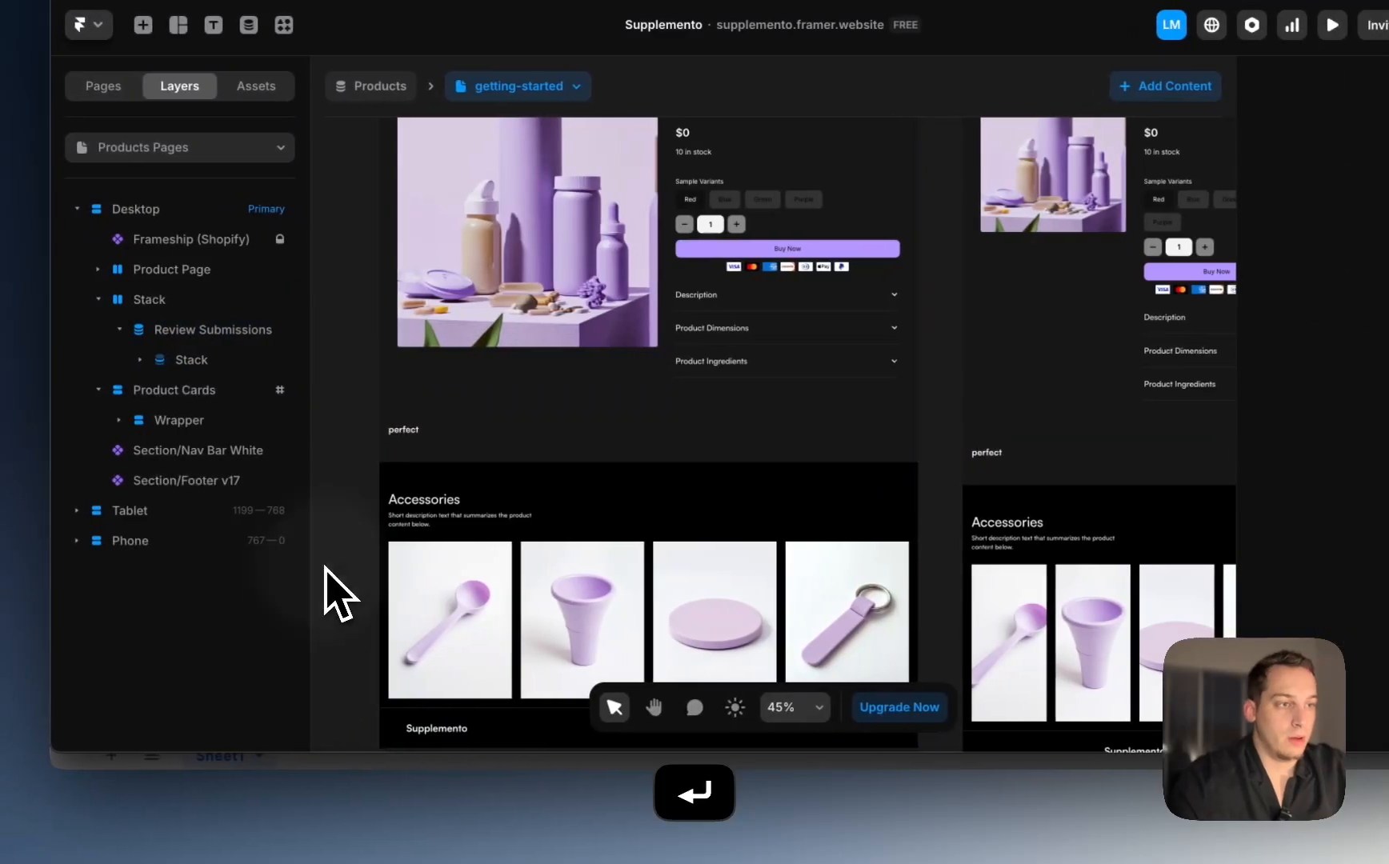
{"action": "left_click", "coordinate": [228, 360]}
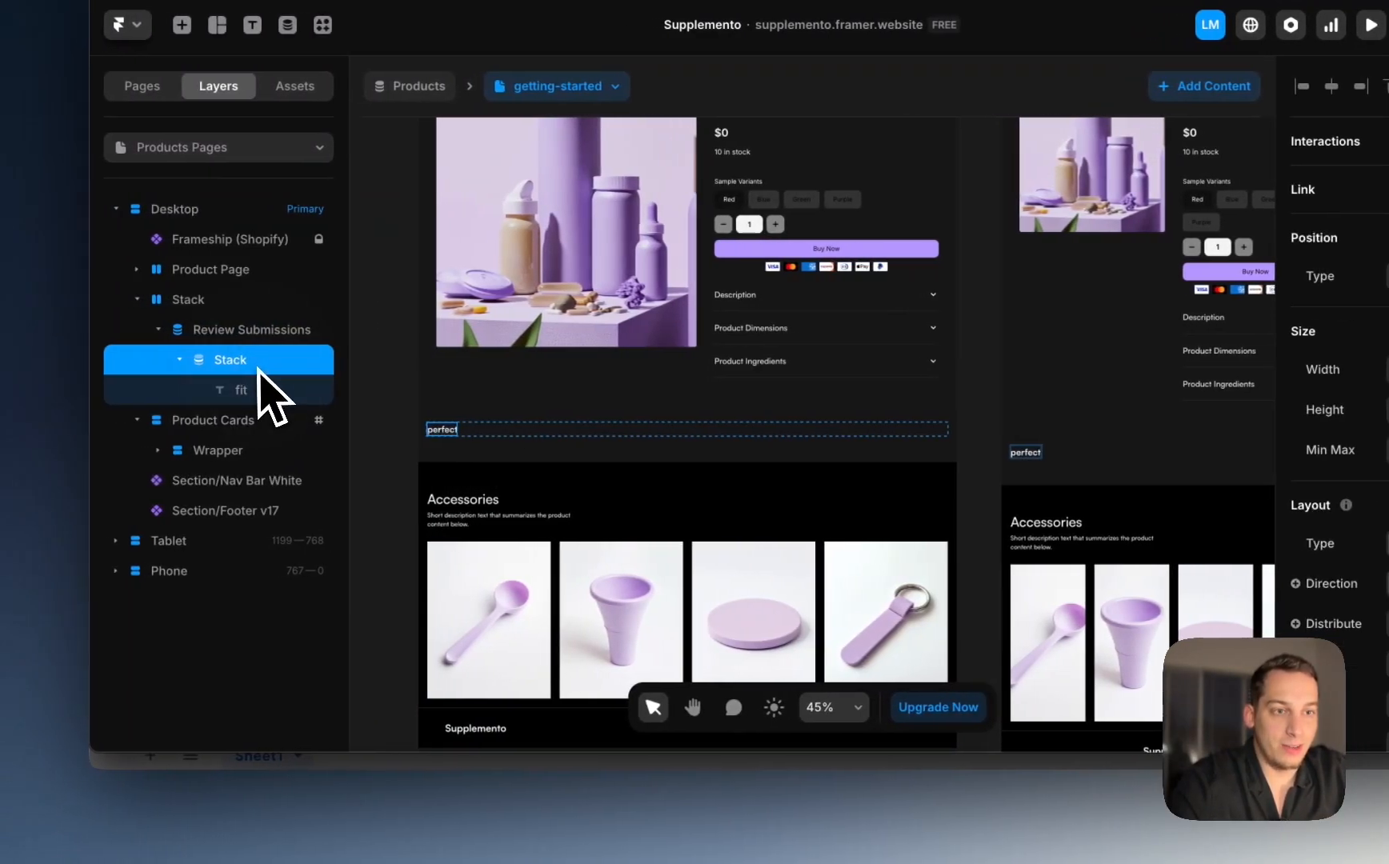
{"action": "left_click", "coordinate": [210, 391]}
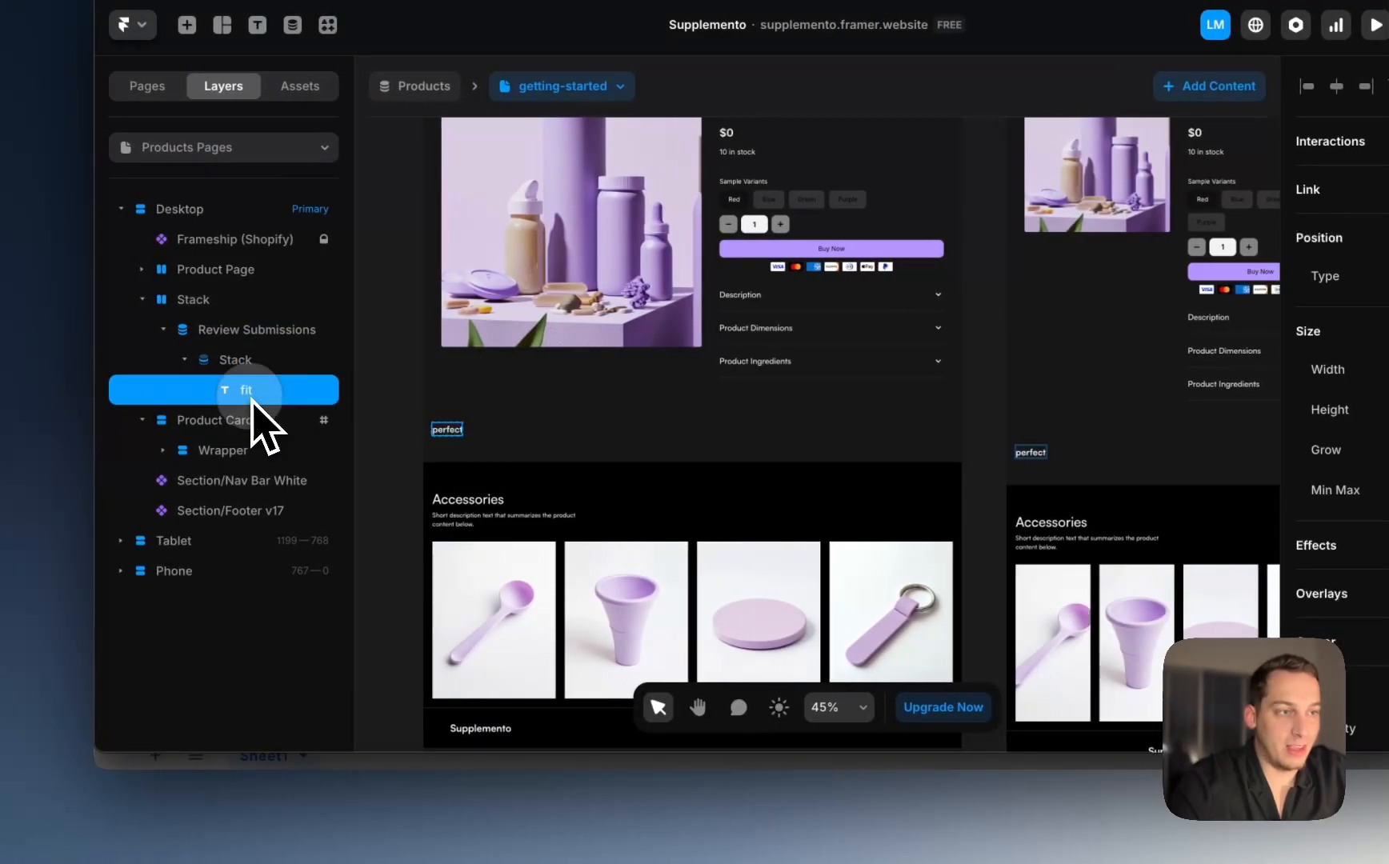
{"action": "left_click", "coordinate": [396, 828]}
Step: Screenshot a Skims customer review block, including its fit scale, as a reference
{"action": "left_click", "coordinate": [276, 104]}
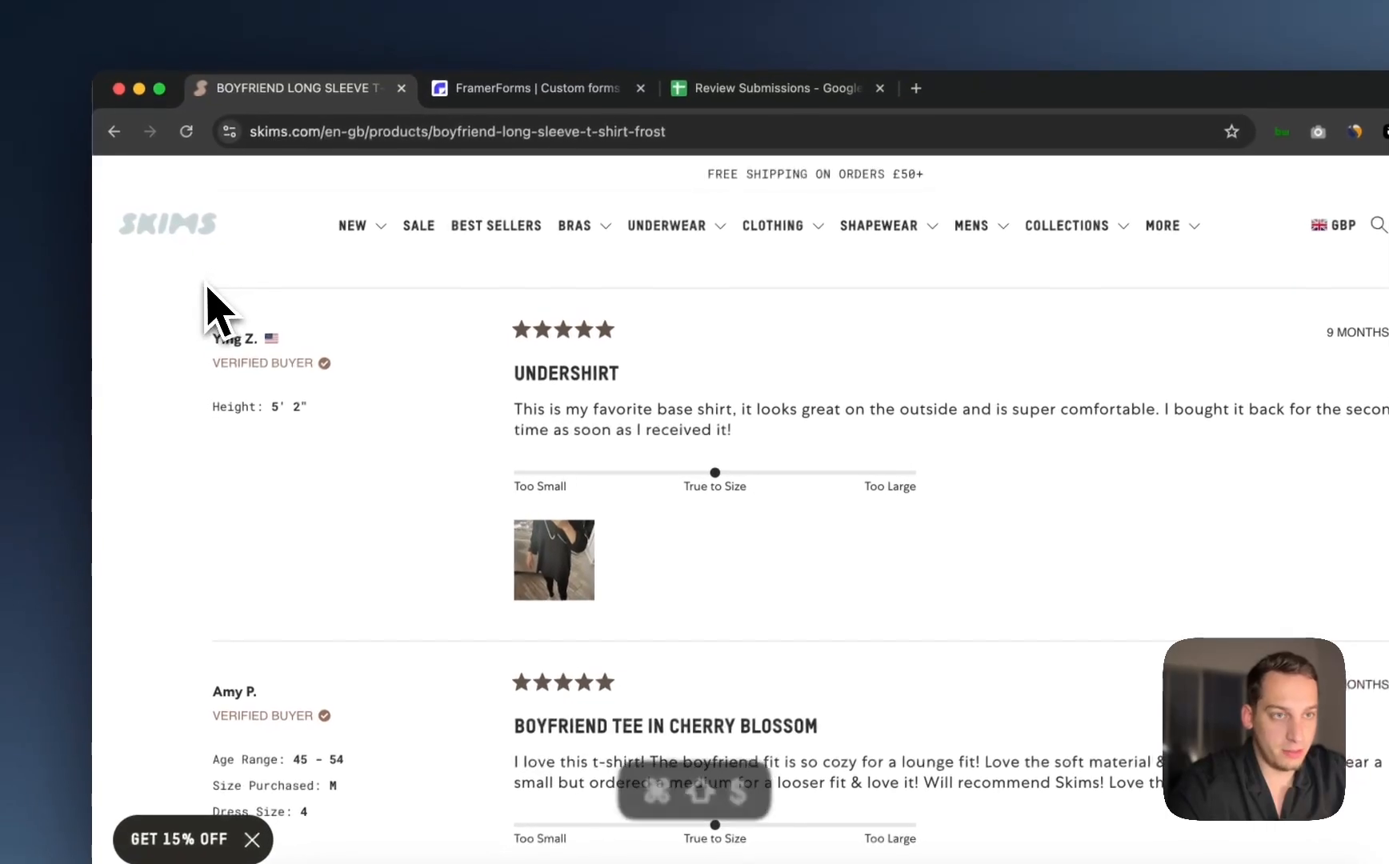
{"action": "left_click_drag", "start_coordinate": [0, 182], "coordinate": [1068, 520]}
{"action": "left_click_drag", "start_coordinate": [1136, 572], "coordinate": [1284, 603]}
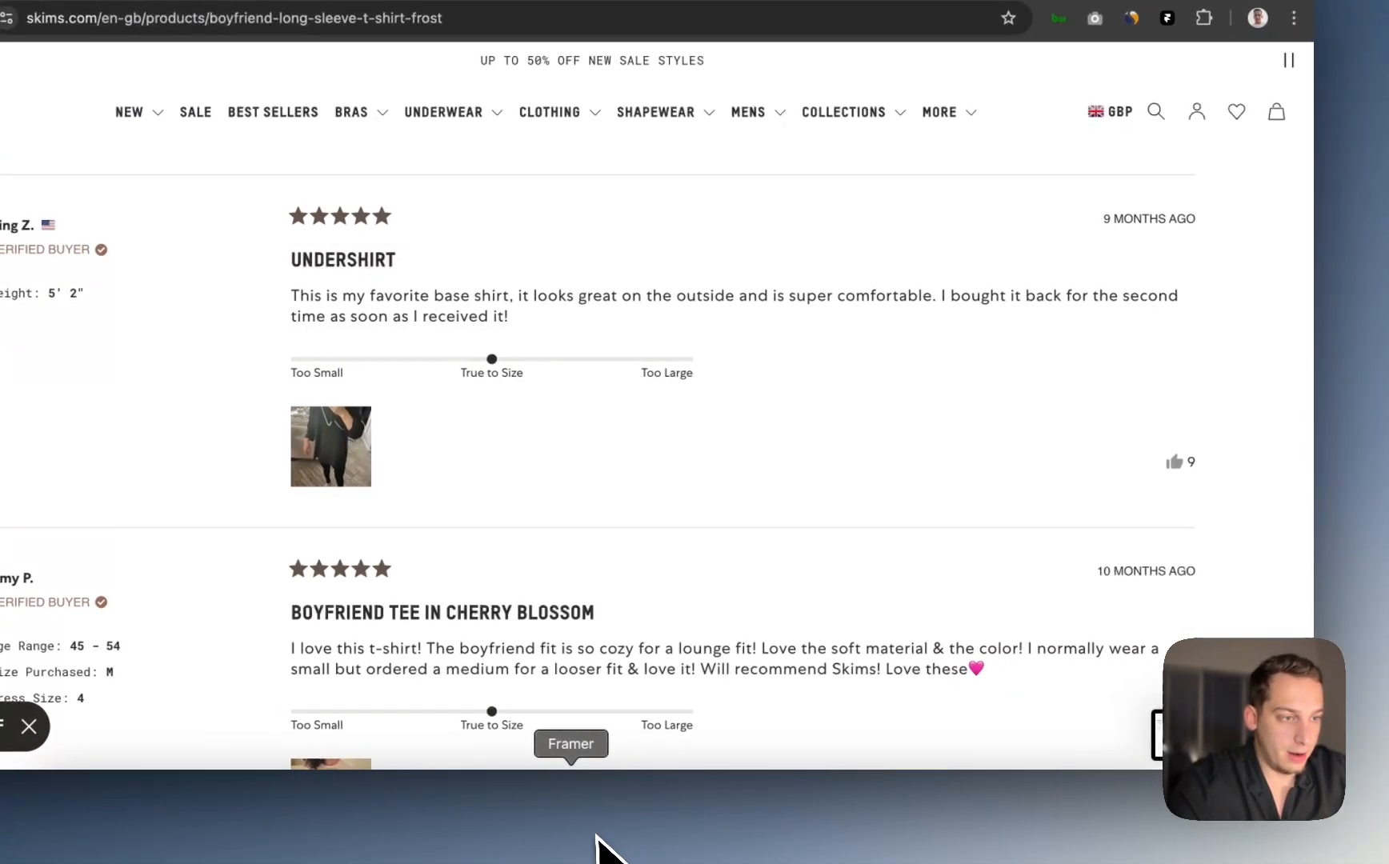
{"action": "left_click", "coordinate": [599, 848]}
Step: Add the review screenshot to the project and place it left of the Desktop page
{"action": "left_click_drag", "start_coordinate": [1200, 732], "coordinate": [324, 494]}
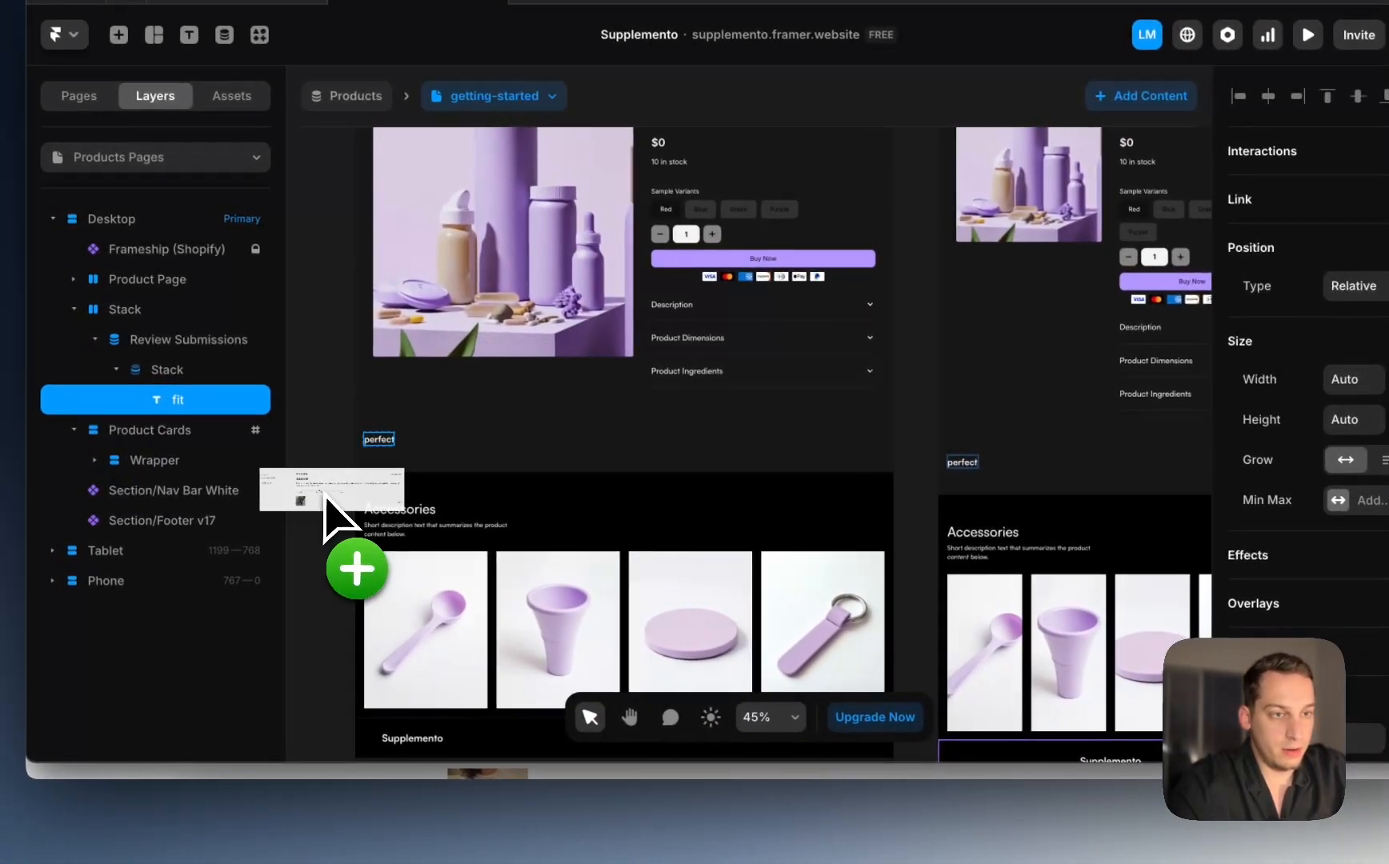
{"action": "scroll", "coordinate": [324, 495], "scroll_direction": "left", "scroll_amount": 3}
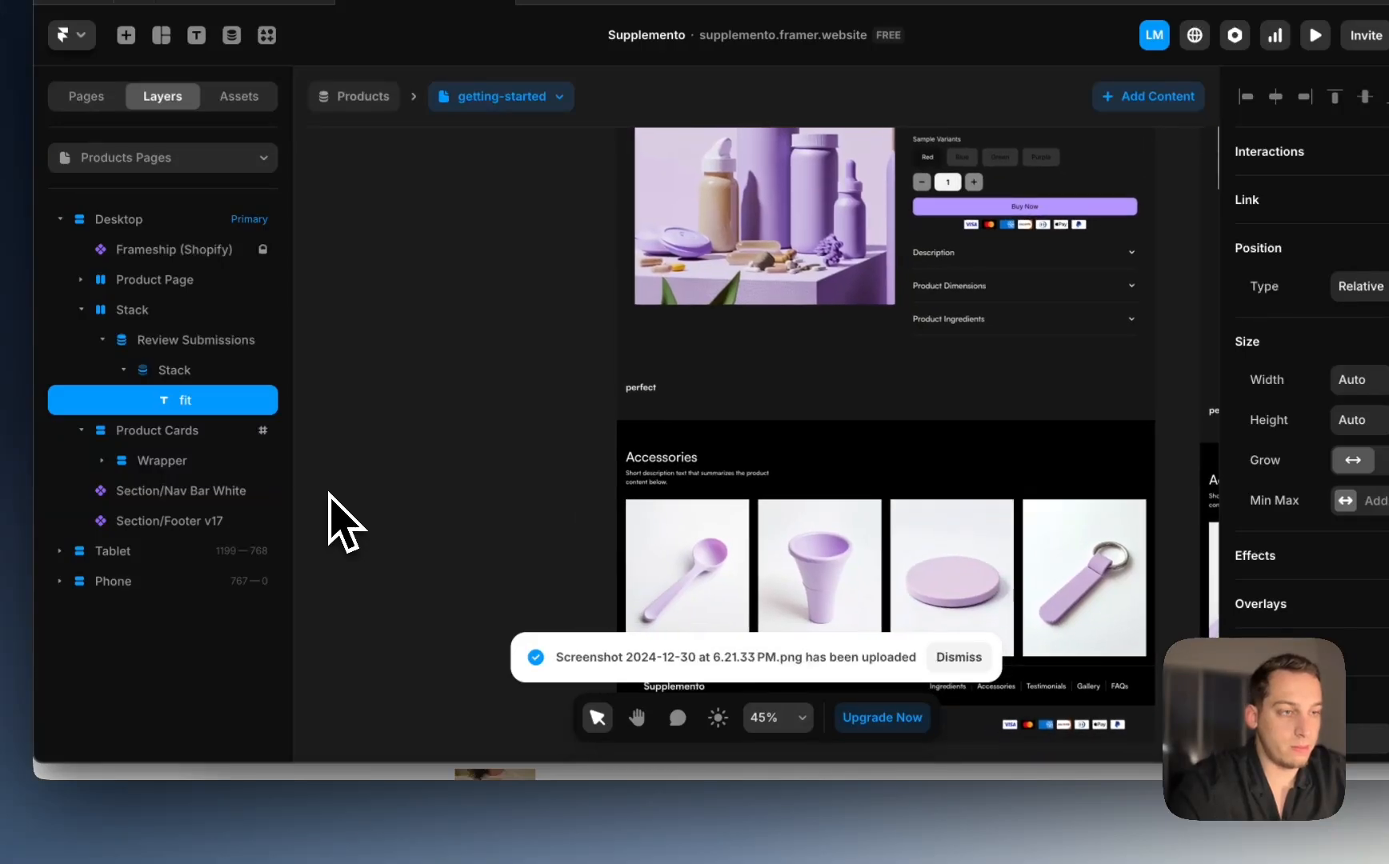
{"action": "scroll", "coordinate": [324, 494], "scroll_direction": "down", "scroll_amount": 3}
{"action": "scroll", "coordinate": [330, 494], "scroll_direction": "left", "scroll_amount": 2}
{"action": "left_click_drag", "start_coordinate": [637, 485], "coordinate": [448, 477]}
{"action": "scroll", "coordinate": [450, 480], "scroll_direction": "up", "scroll_amount": 3}
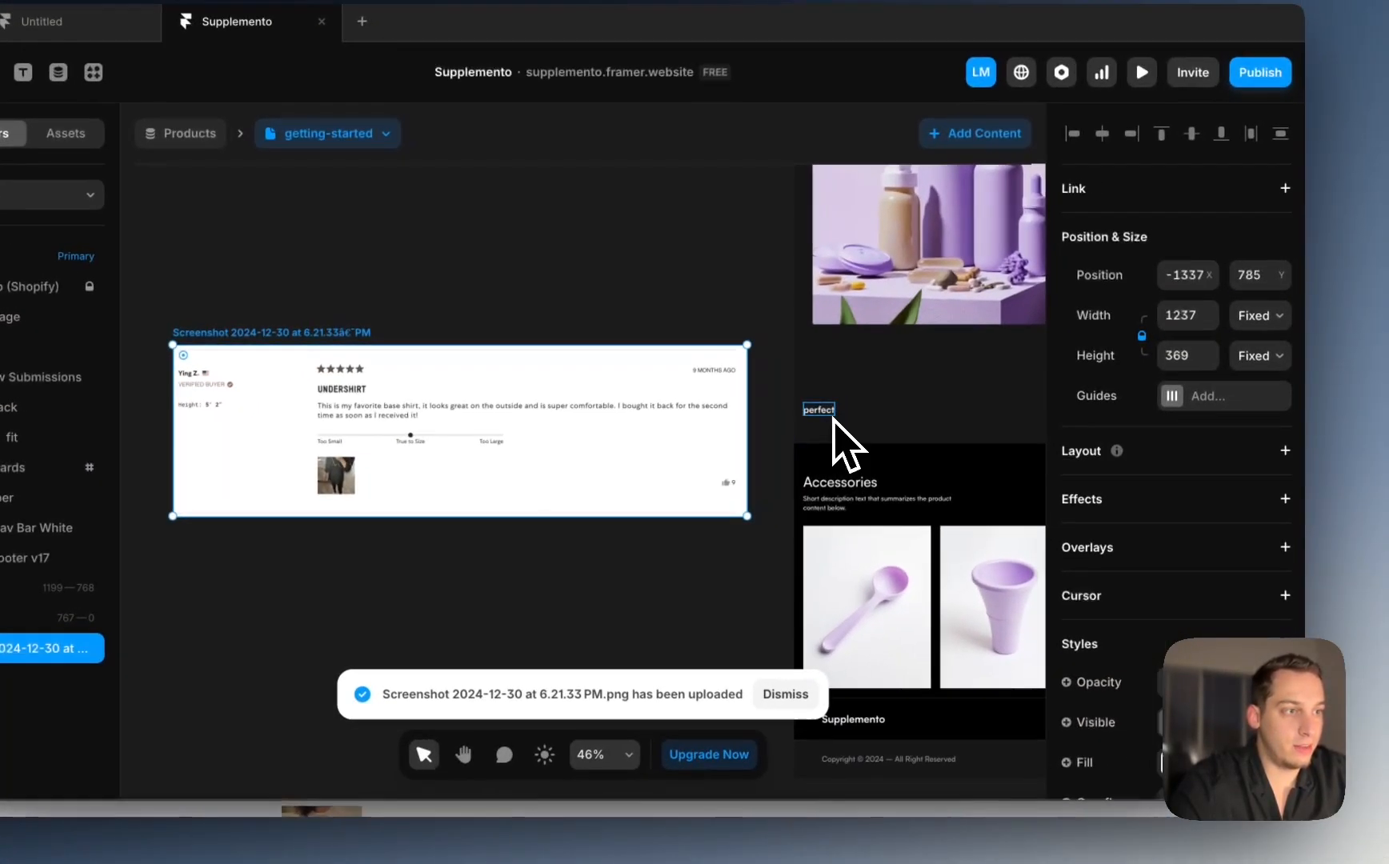
Step: Bind the 'perfect' text layer's content to each review's Name field
{"action": "left_click", "coordinate": [916, 395]}
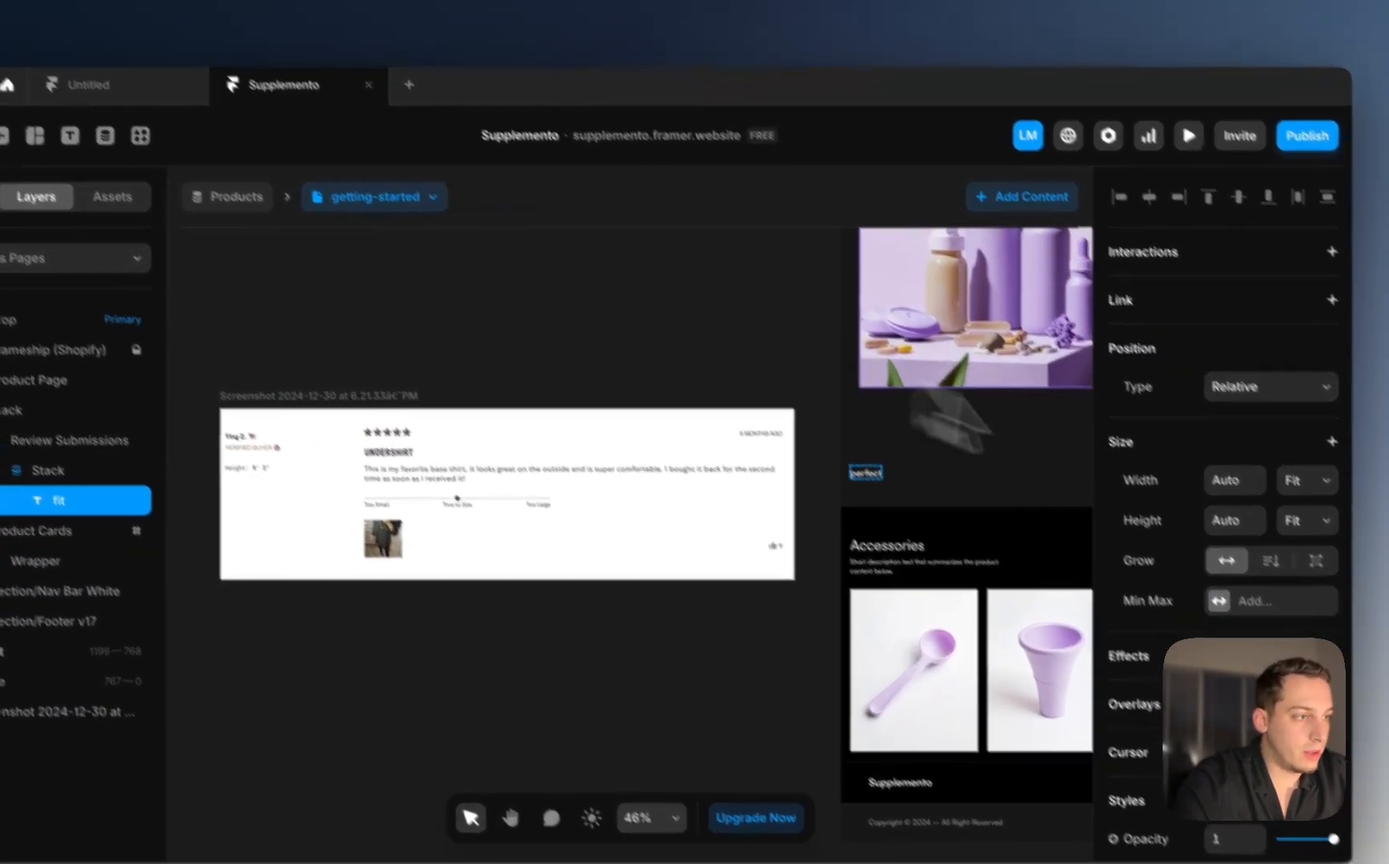
{"action": "scroll", "coordinate": [1274, 591], "scroll_direction": "down", "scroll_amount": 4}
{"action": "scroll", "coordinate": [1271, 580], "scroll_direction": "down", "scroll_amount": 1}
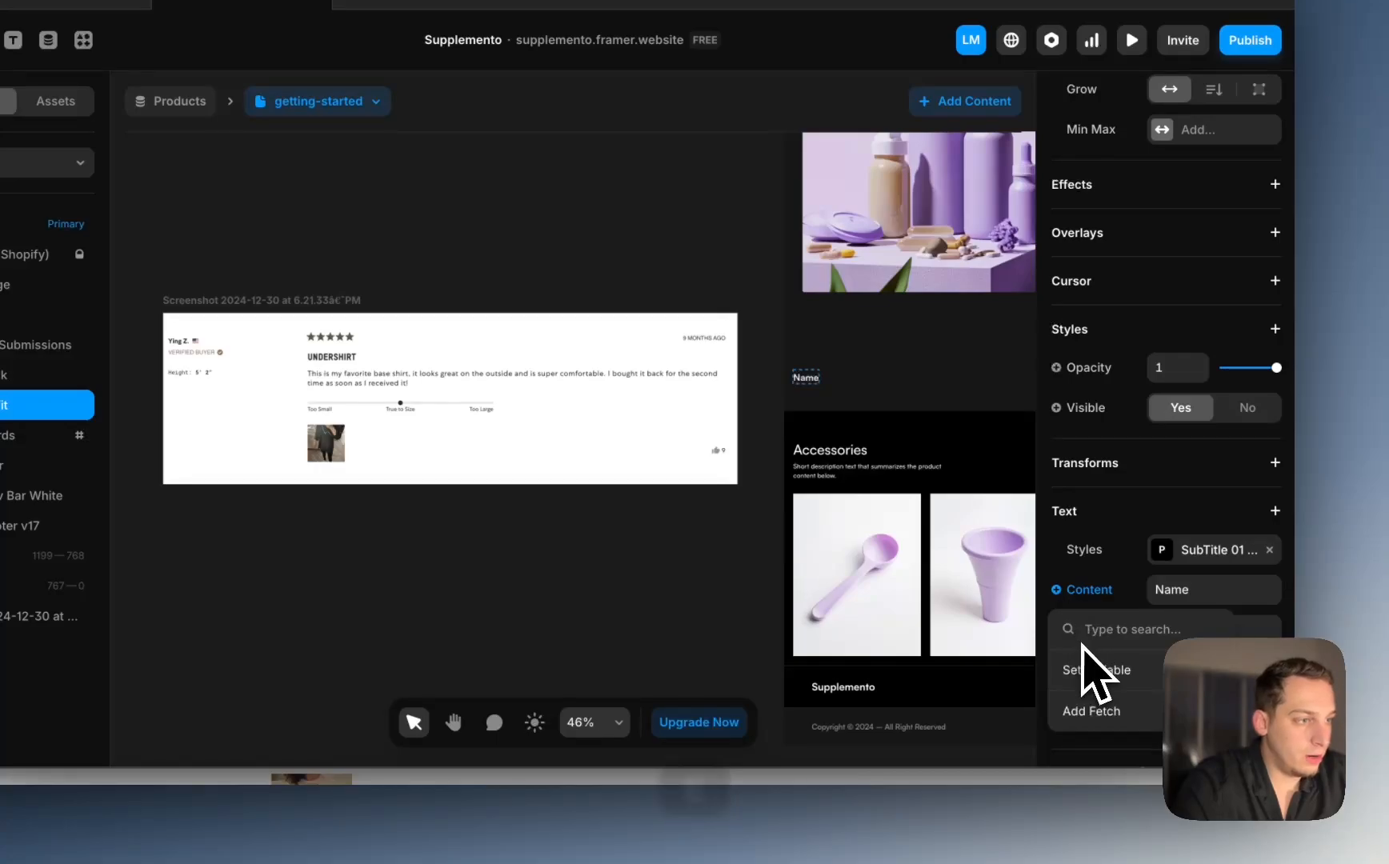
{"action": "mouse_move", "coordinate": [1082, 679]}
{"action": "left_click", "coordinate": [970, 537]}
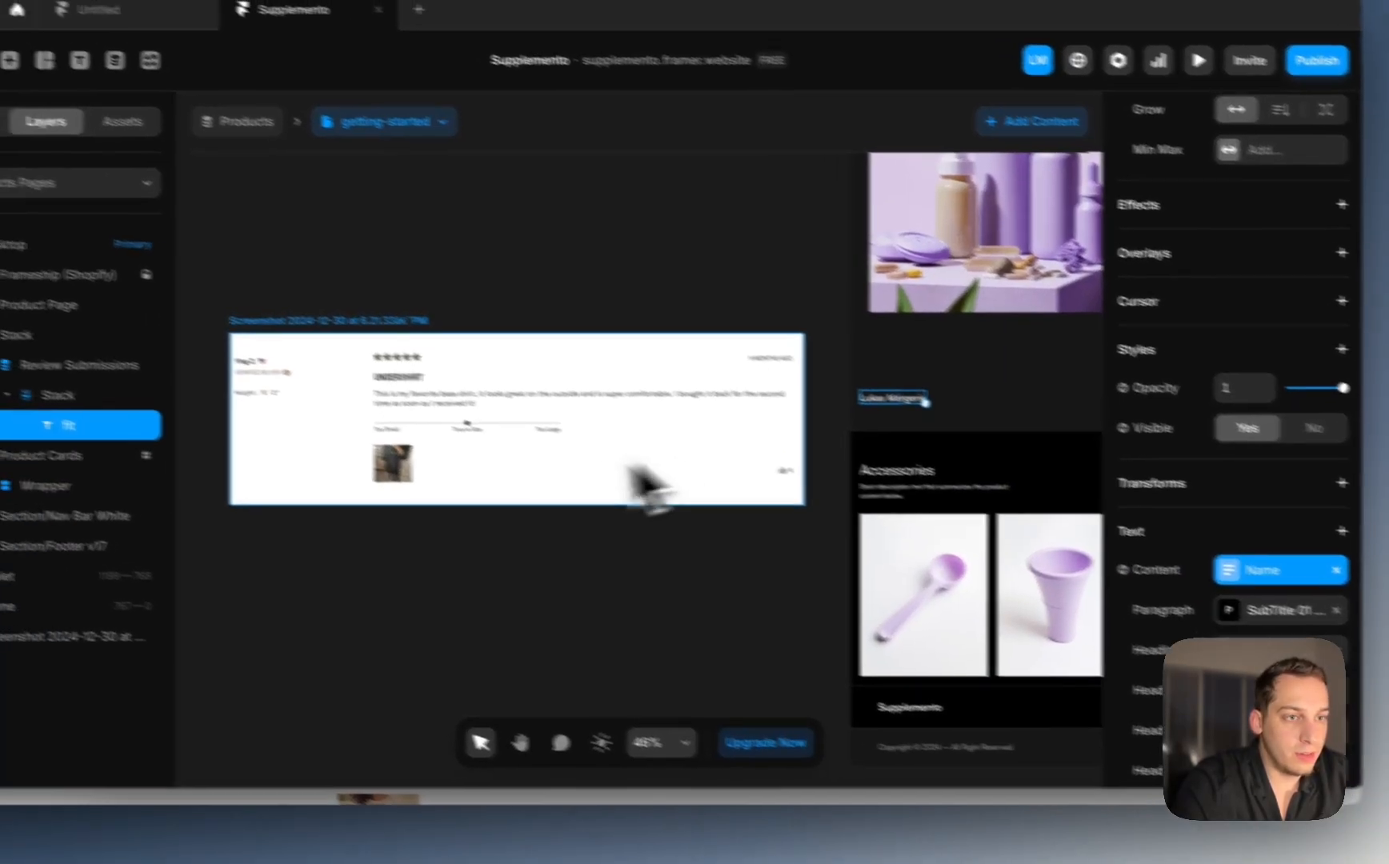
{"action": "scroll", "coordinate": [891, 448], "scroll_direction": "up", "scroll_amount": 5}
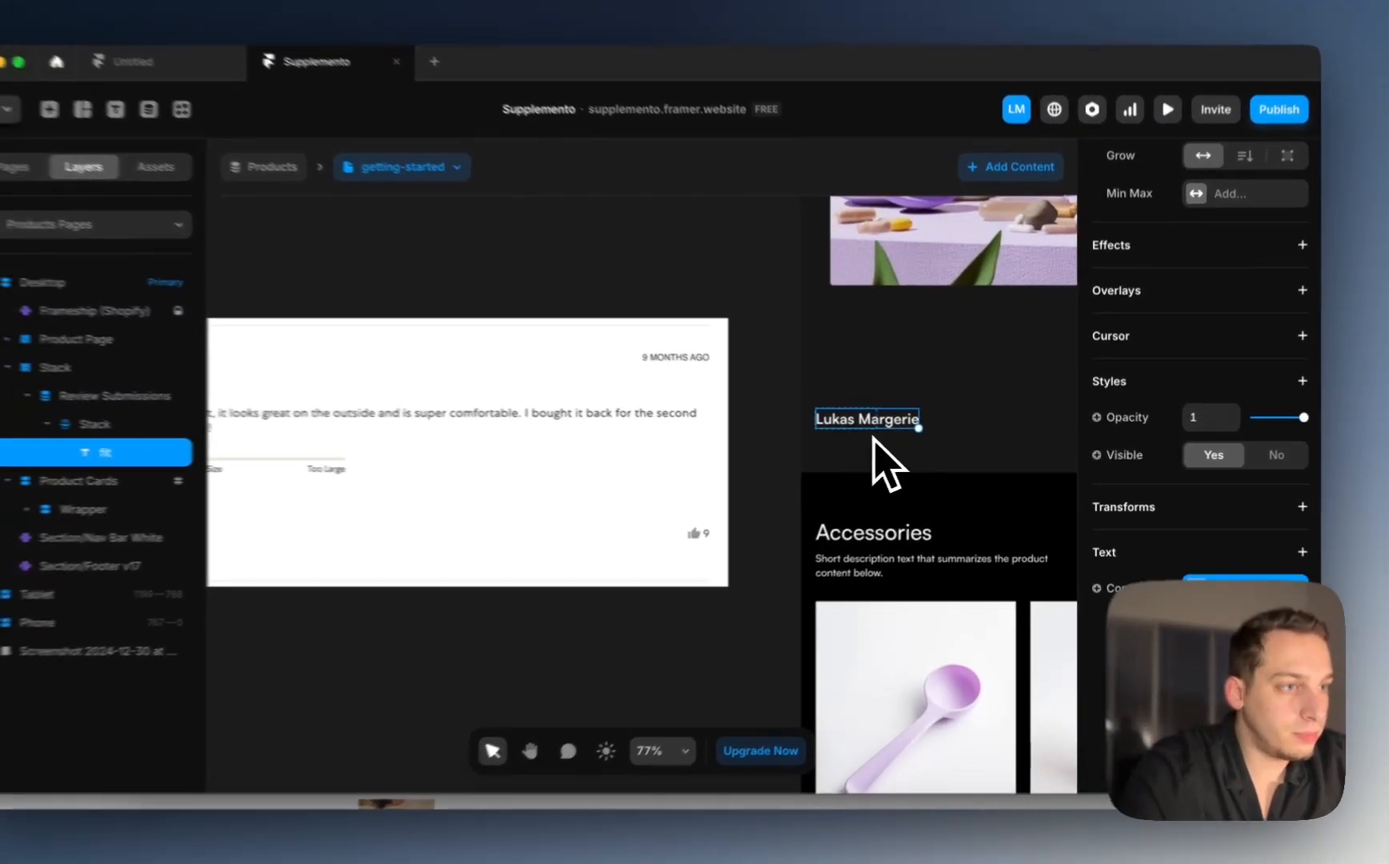
{"action": "scroll", "coordinate": [884, 436], "scroll_direction": "up", "scroll_amount": 3}
{"action": "scroll", "coordinate": [1232, 441], "scroll_direction": "up", "scroll_amount": 3}
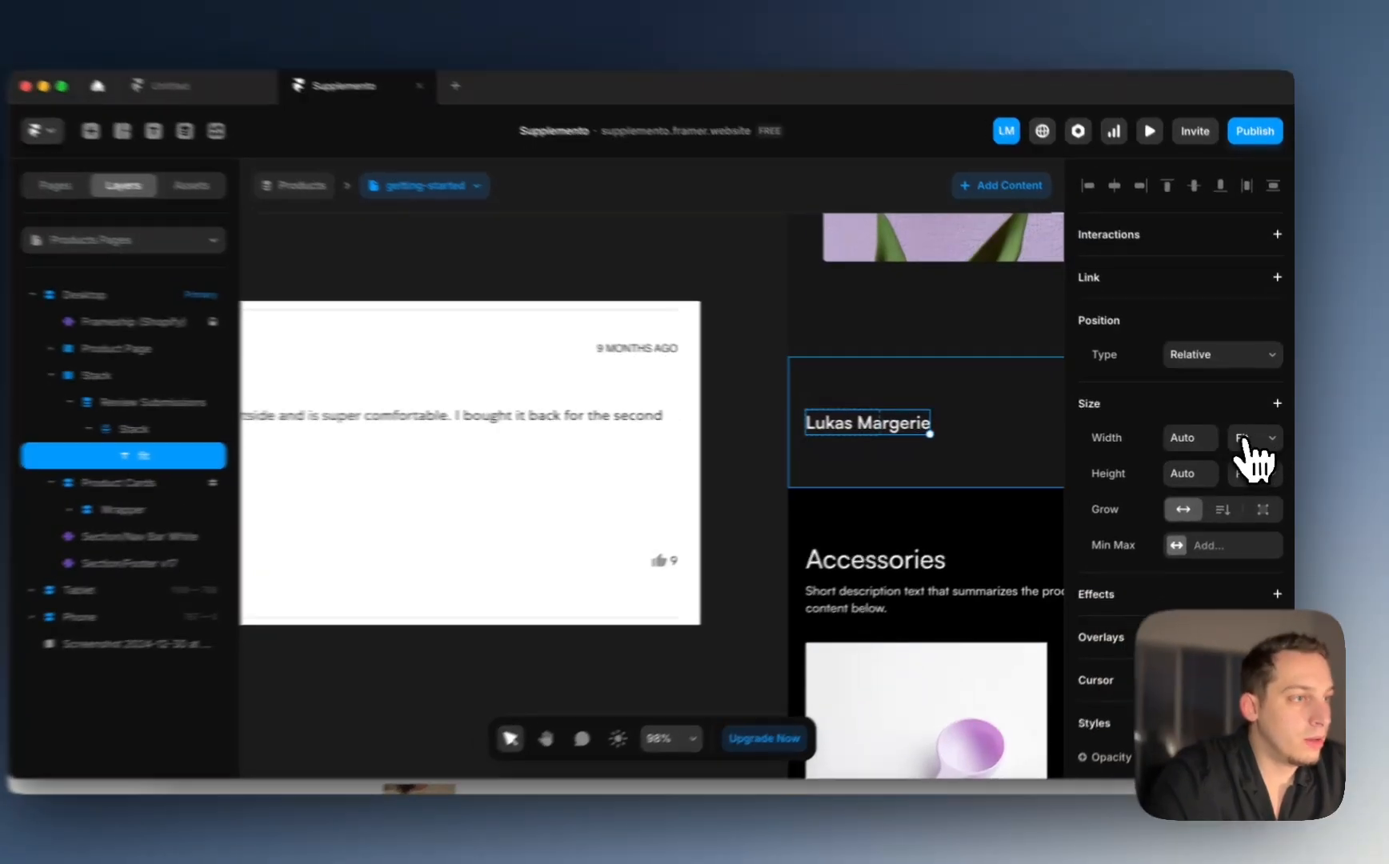
Step: Set the name text and its containing stack to Fill width
{"action": "left_click", "coordinate": [1258, 437]}
{"action": "left_click", "coordinate": [1242, 419]}
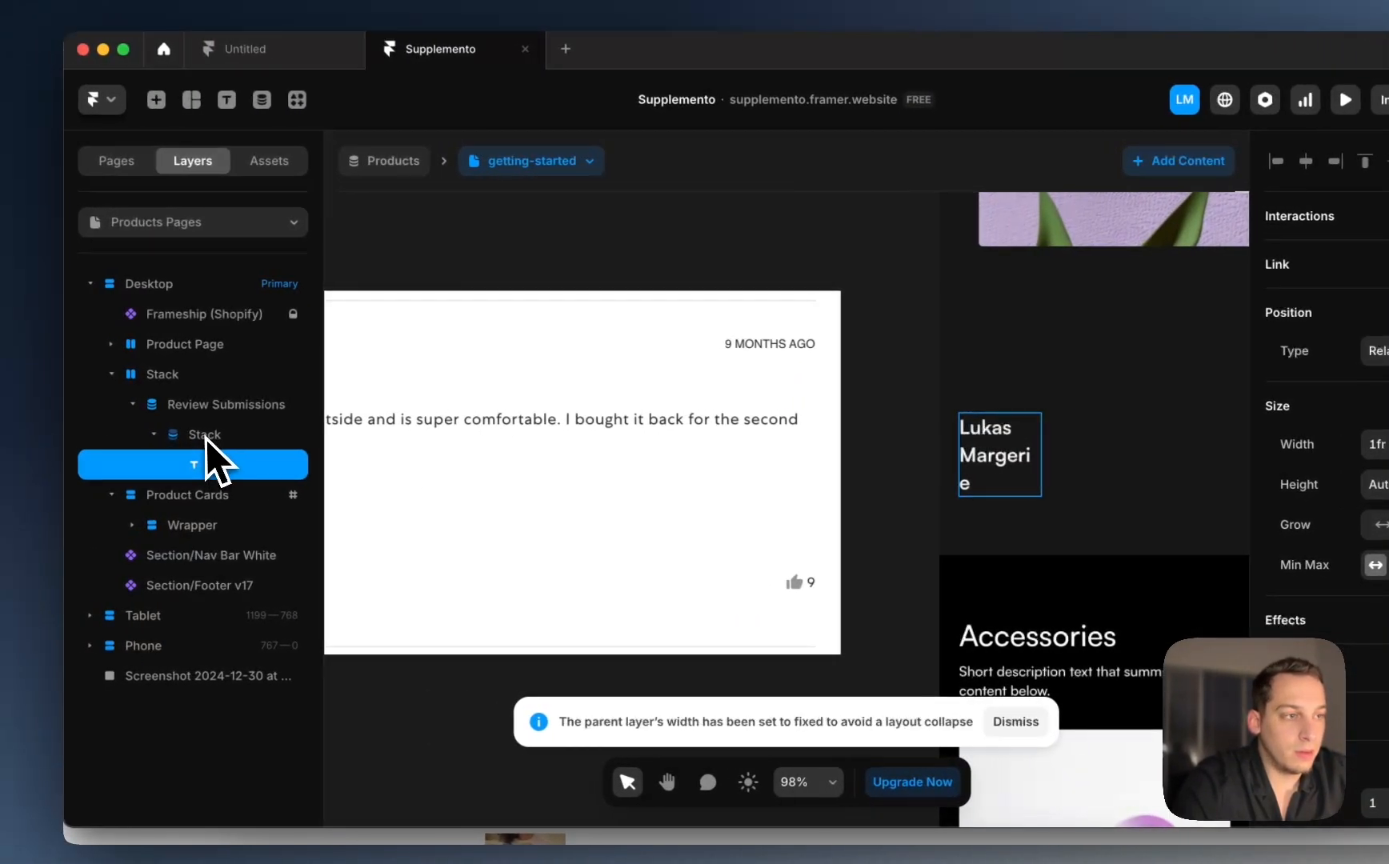
{"action": "left_click", "coordinate": [32, 428]}
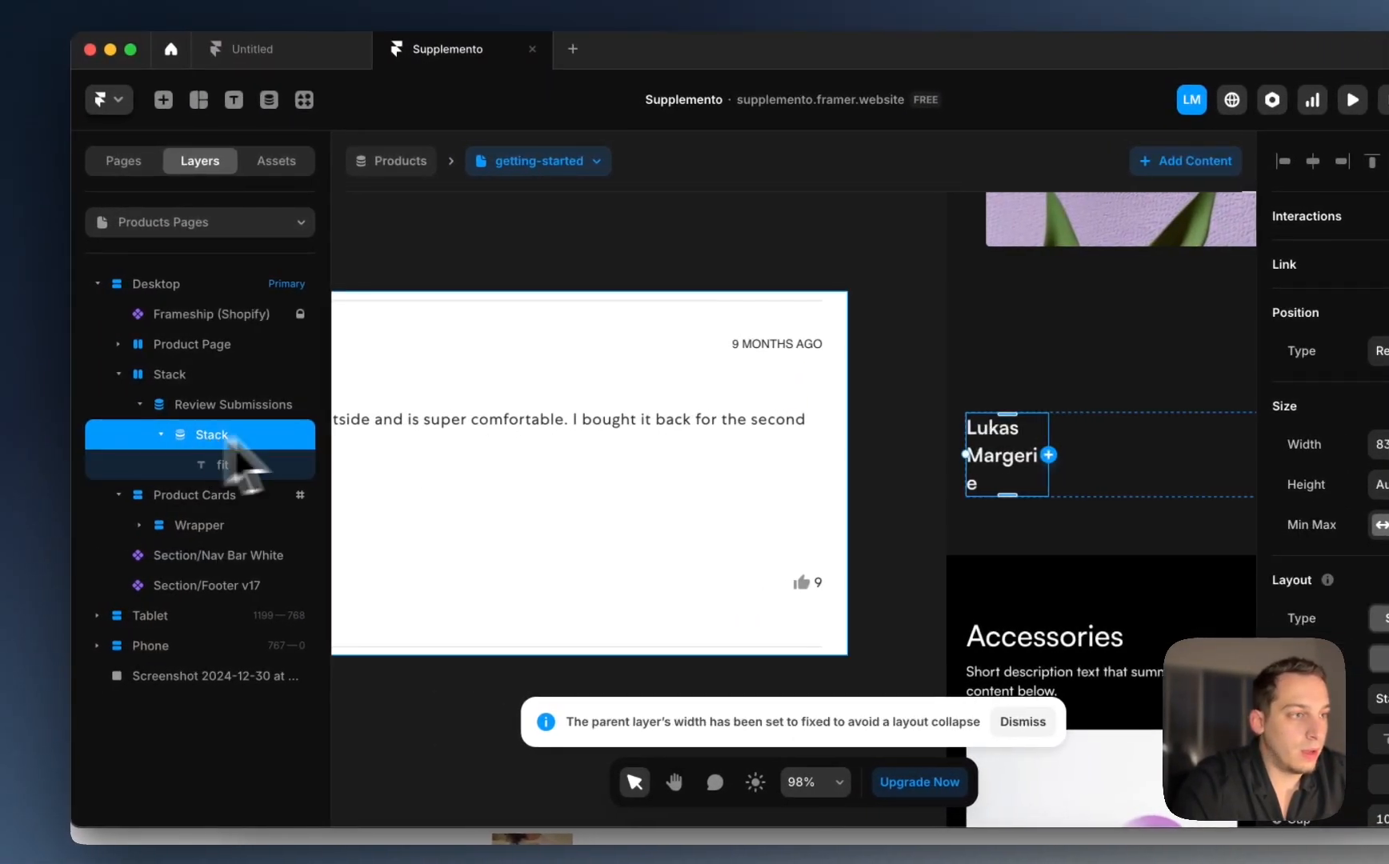
{"action": "left_click", "coordinate": [1316, 442]}
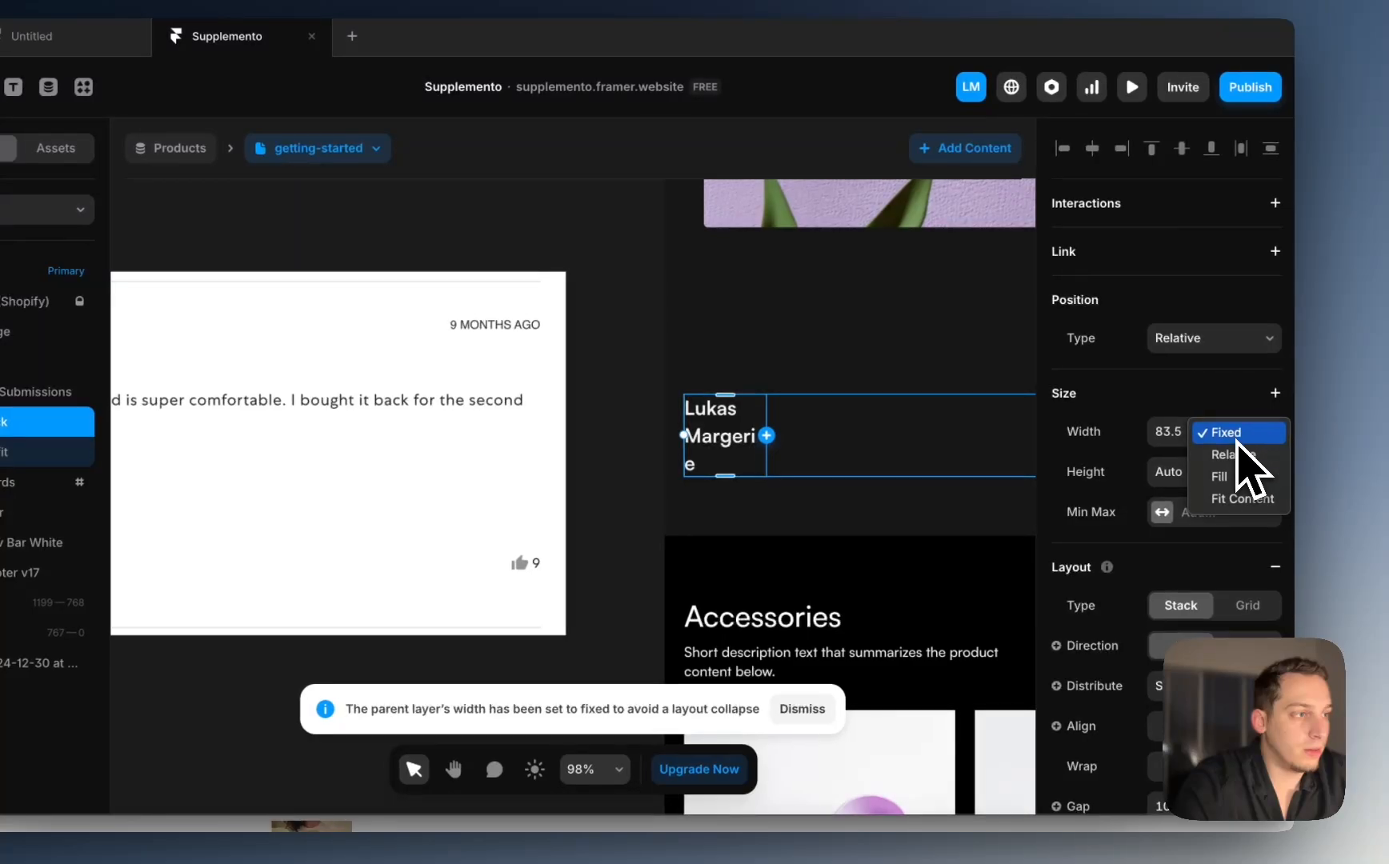
{"action": "left_click", "coordinate": [1230, 481]}
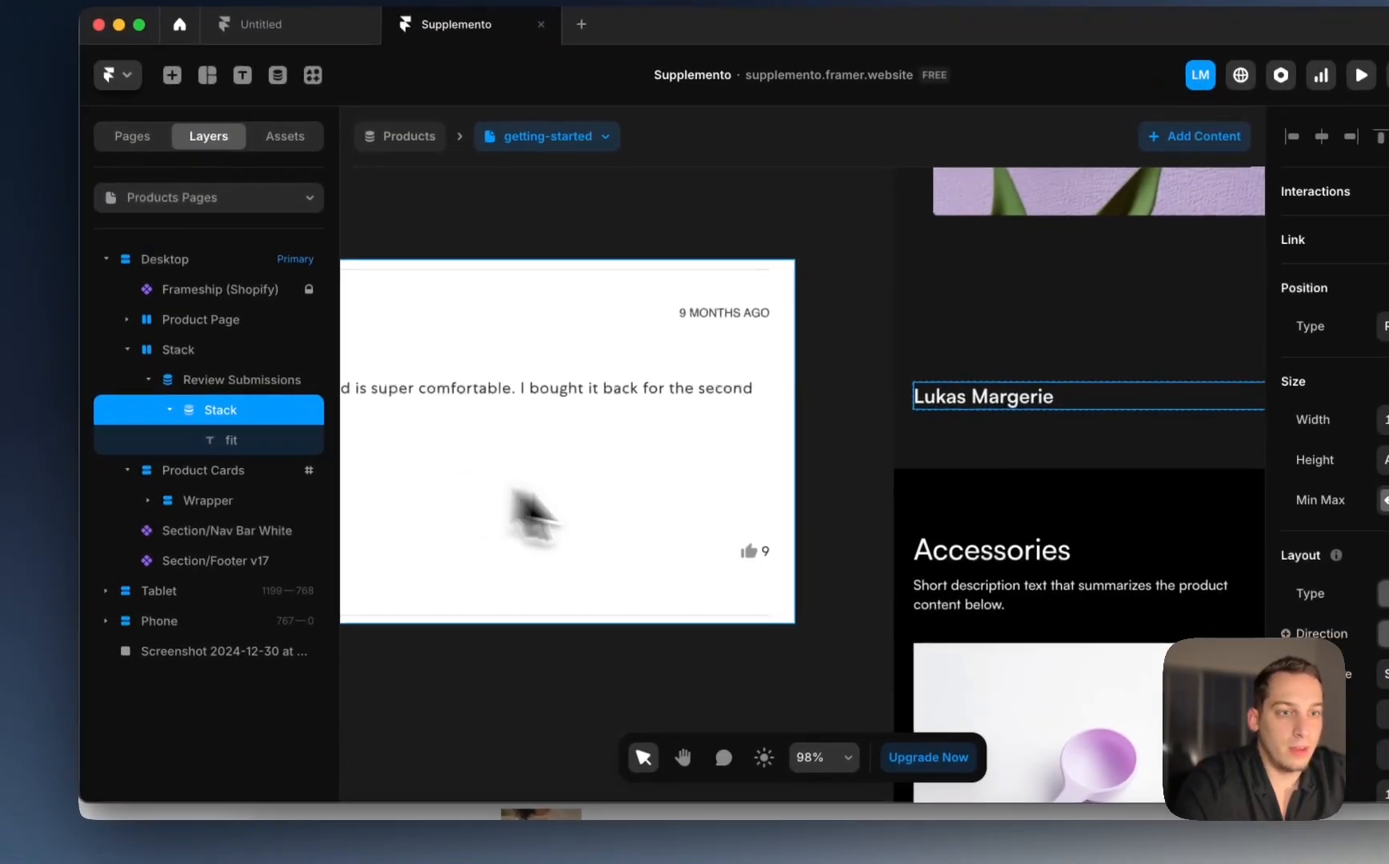
{"action": "scroll", "coordinate": [444, 535], "scroll_direction": "down", "scroll_amount": 4}
{"action": "scroll", "coordinate": [444, 535], "scroll_direction": "right", "scroll_amount": 4}
{"action": "scroll", "coordinate": [682, 520], "scroll_direction": "down", "scroll_amount": 3}
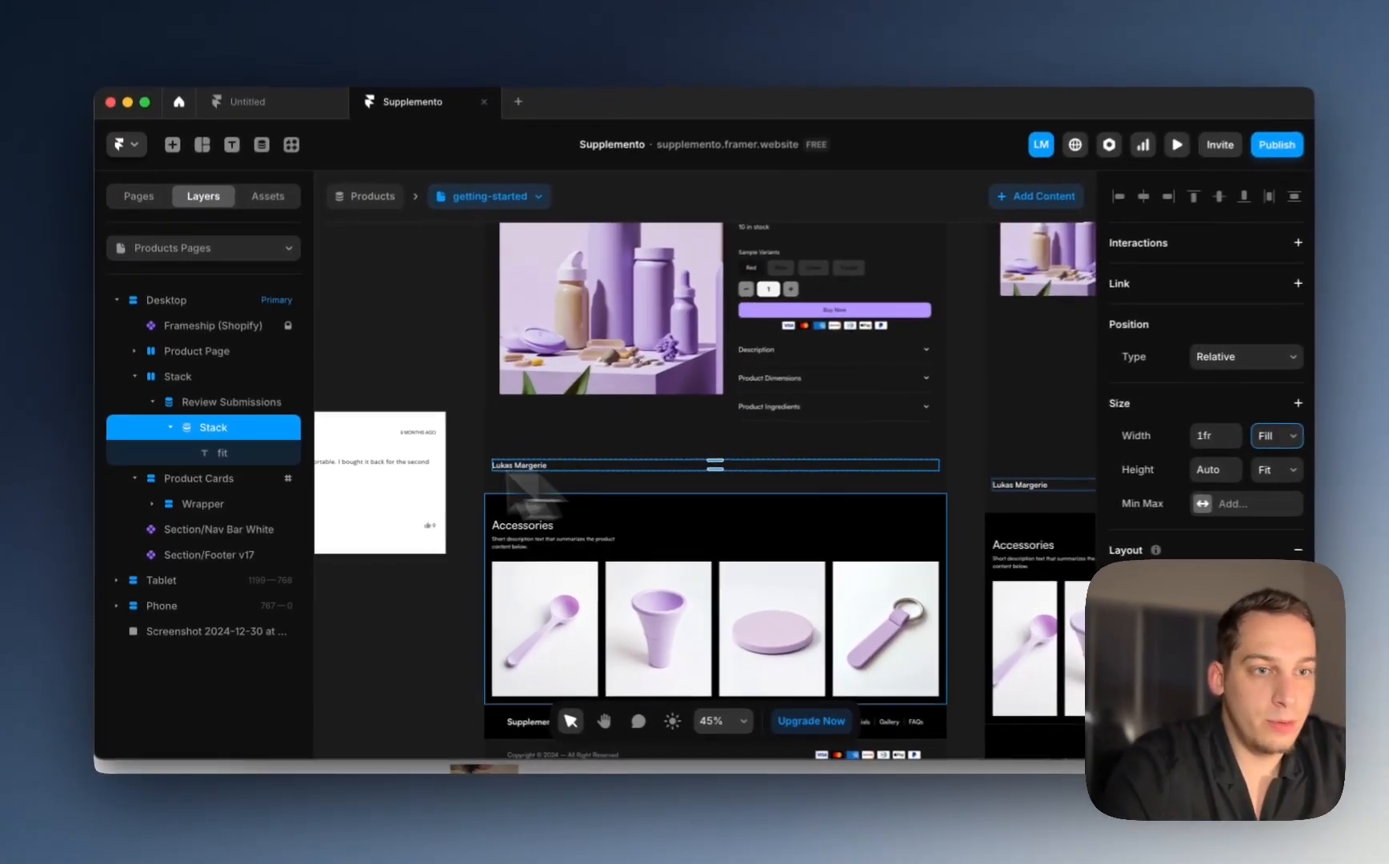
Step: Duplicate the review stack, then delete and undo so the name fits one line
{"action": "key", "text": "super+d"}
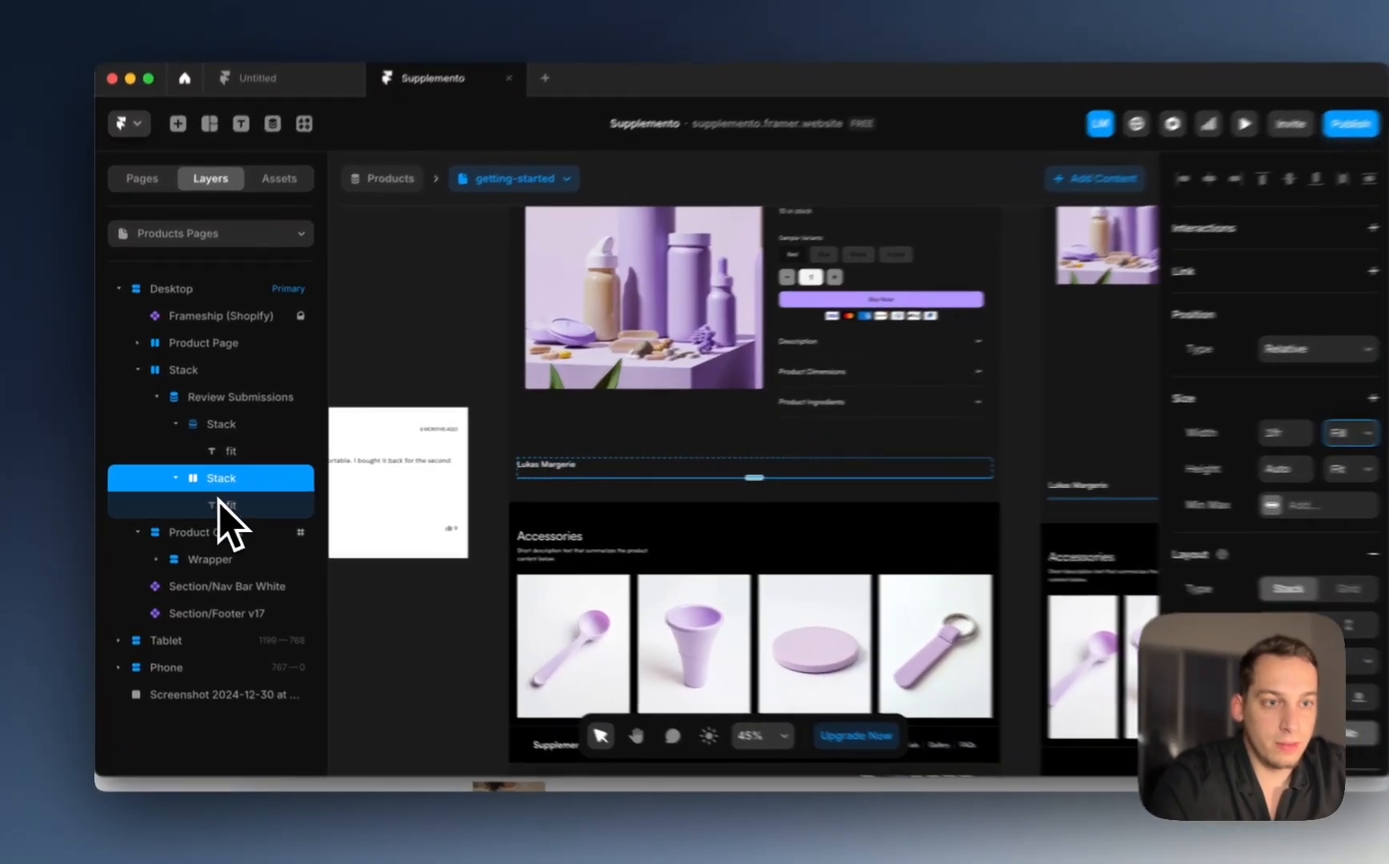
{"action": "left_click", "coordinate": [217, 503]}
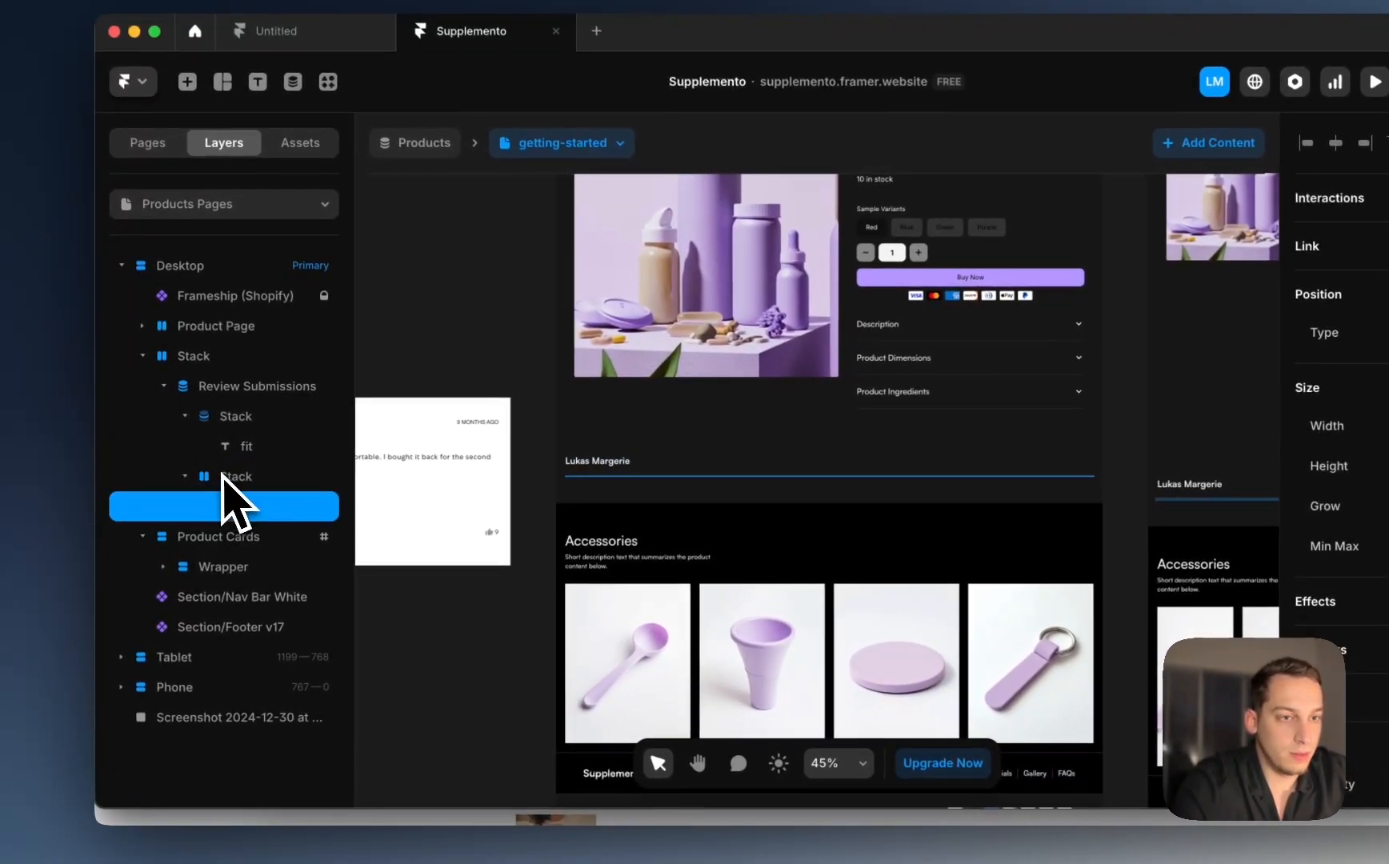
{"action": "key", "text": "BackSpace"}
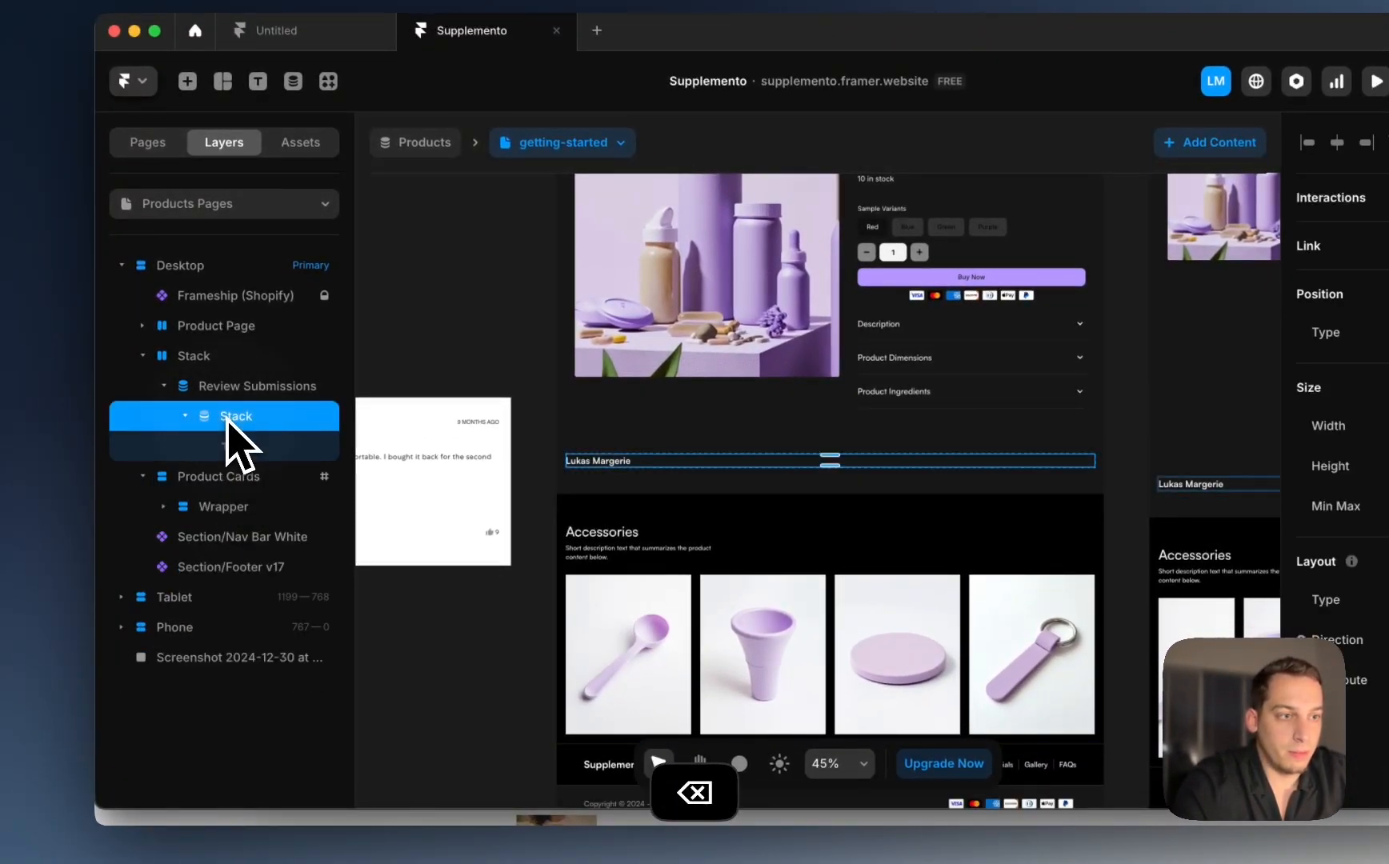
{"action": "key", "text": "super+z"}
{"action": "key", "text": "super+z"}
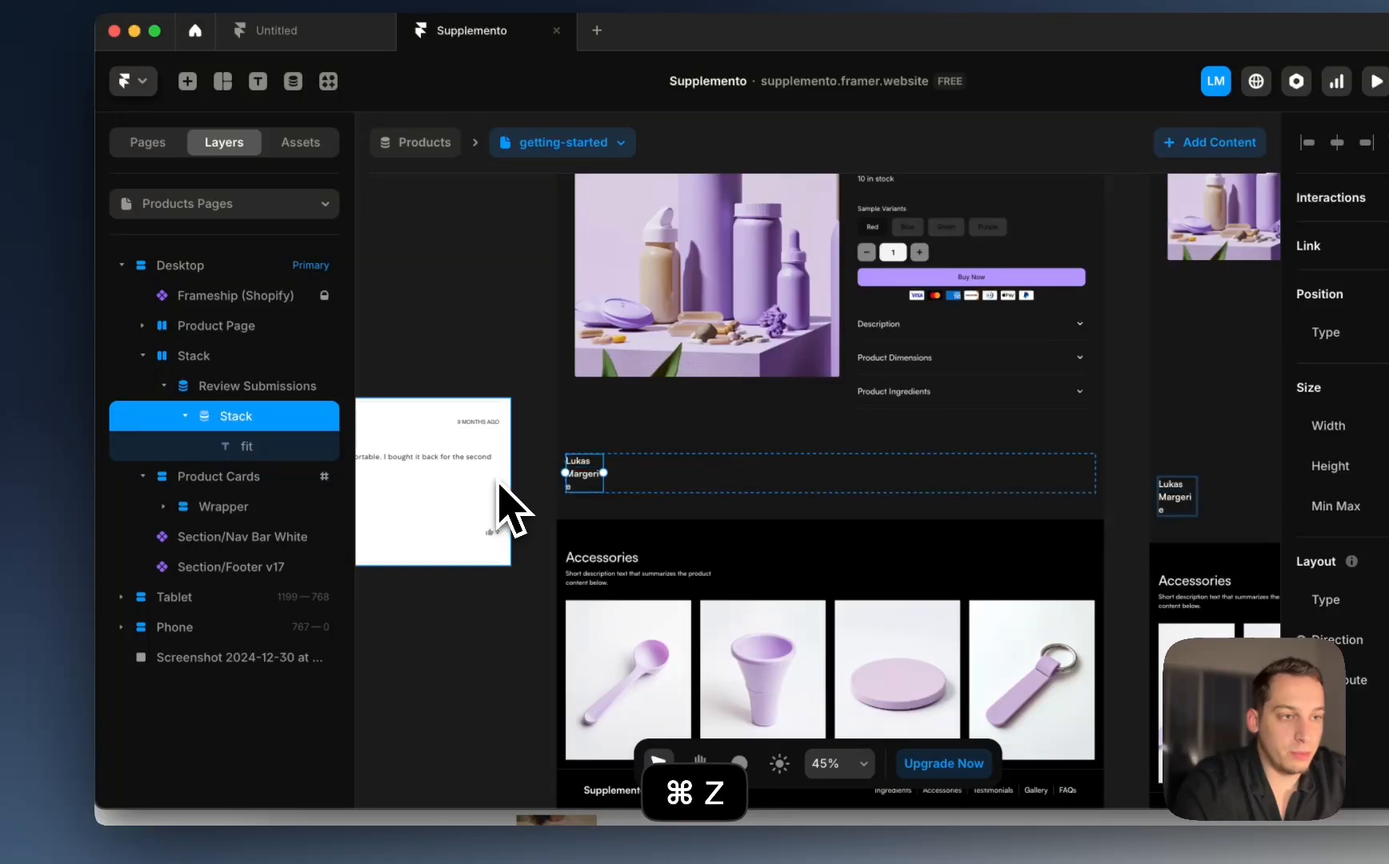
{"action": "key", "text": "super+z"}
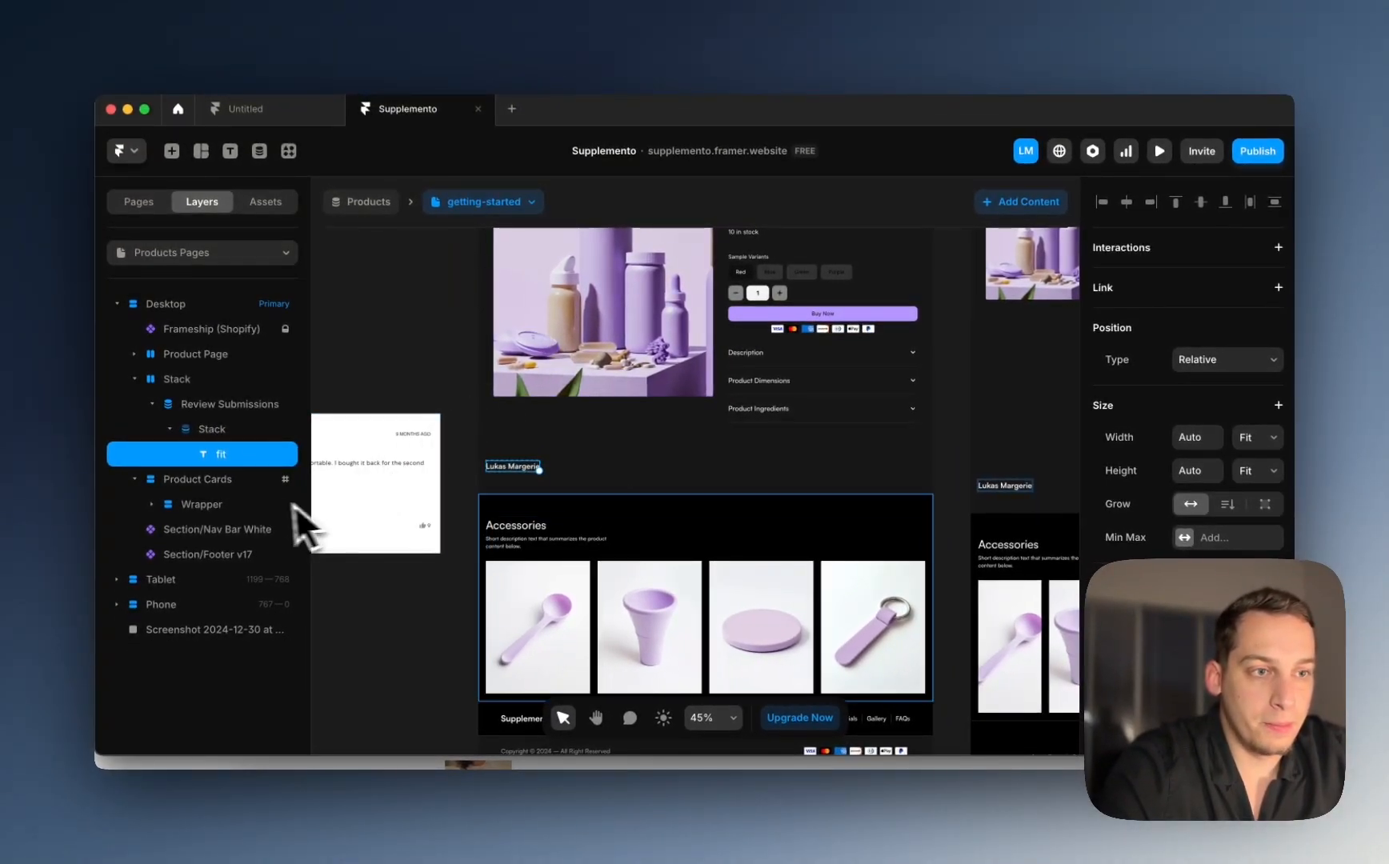
{"action": "scroll", "coordinate": [588, 442], "scroll_direction": "up", "scroll_amount": 5}
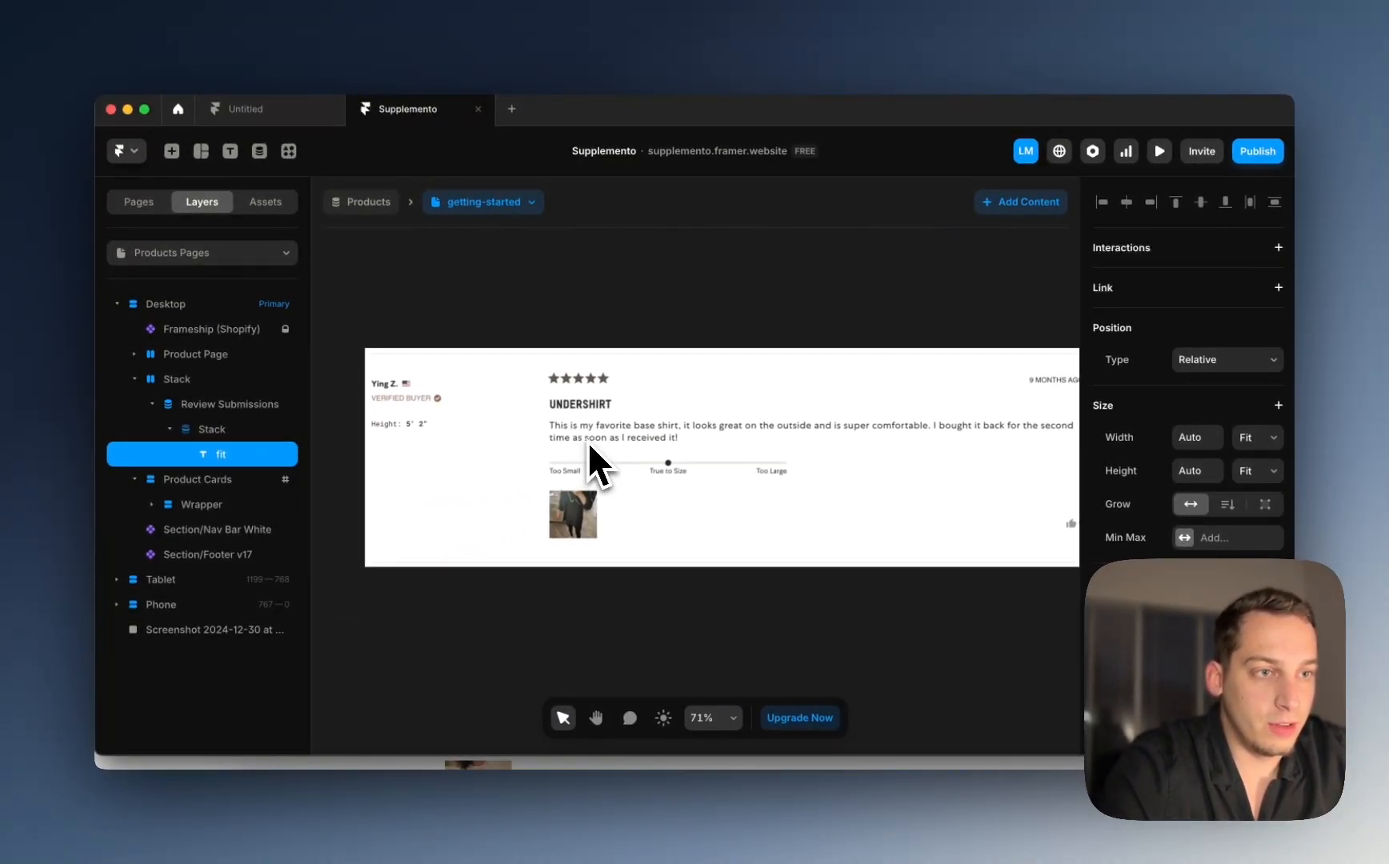
{"action": "scroll", "coordinate": [587, 442], "scroll_direction": "right", "scroll_amount": 5}
Step: Duplicate the reviewer name text and stack the two copies vertically
{"action": "key", "text": "super+d"}
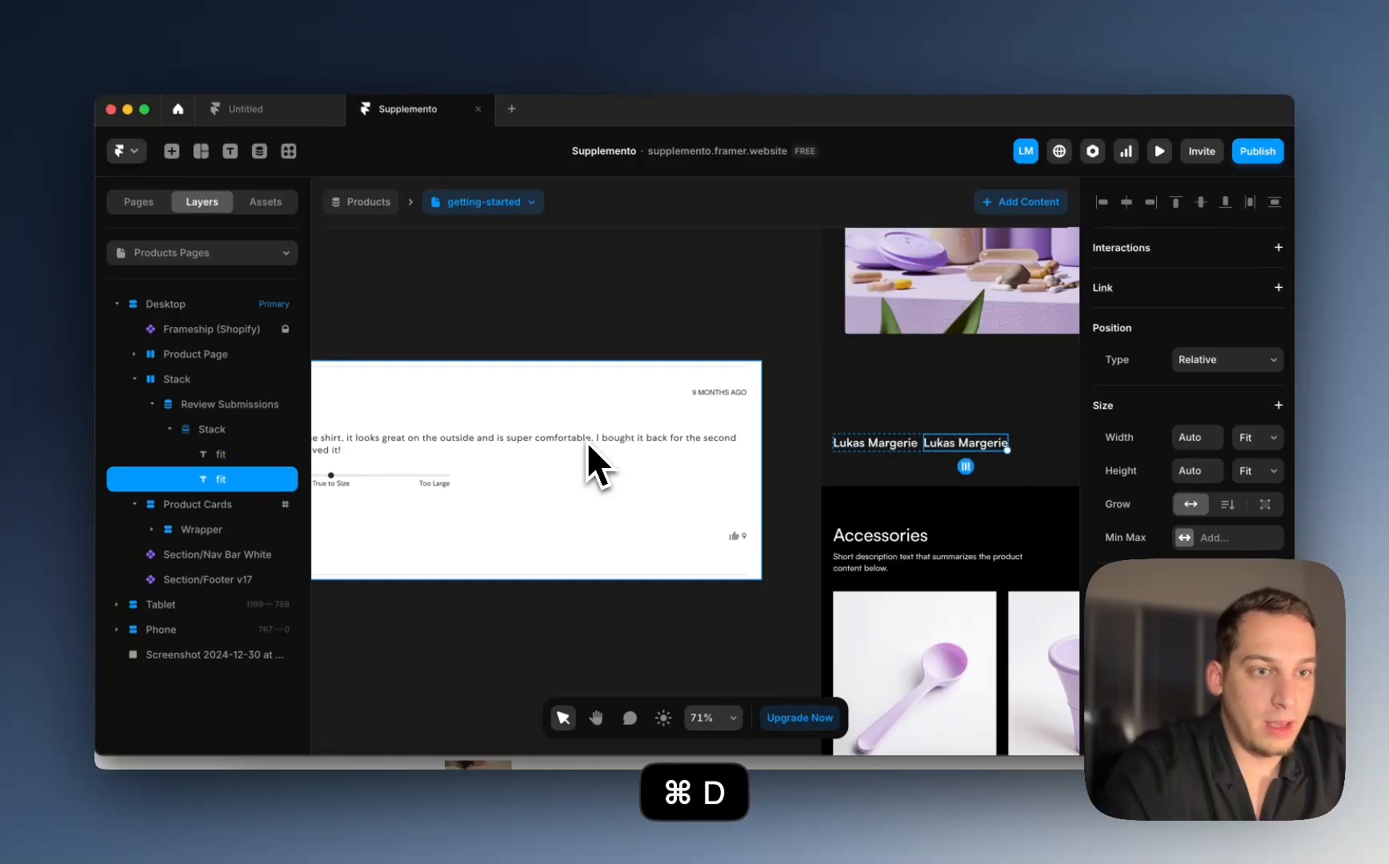
{"action": "left_click", "coordinate": [236, 430]}
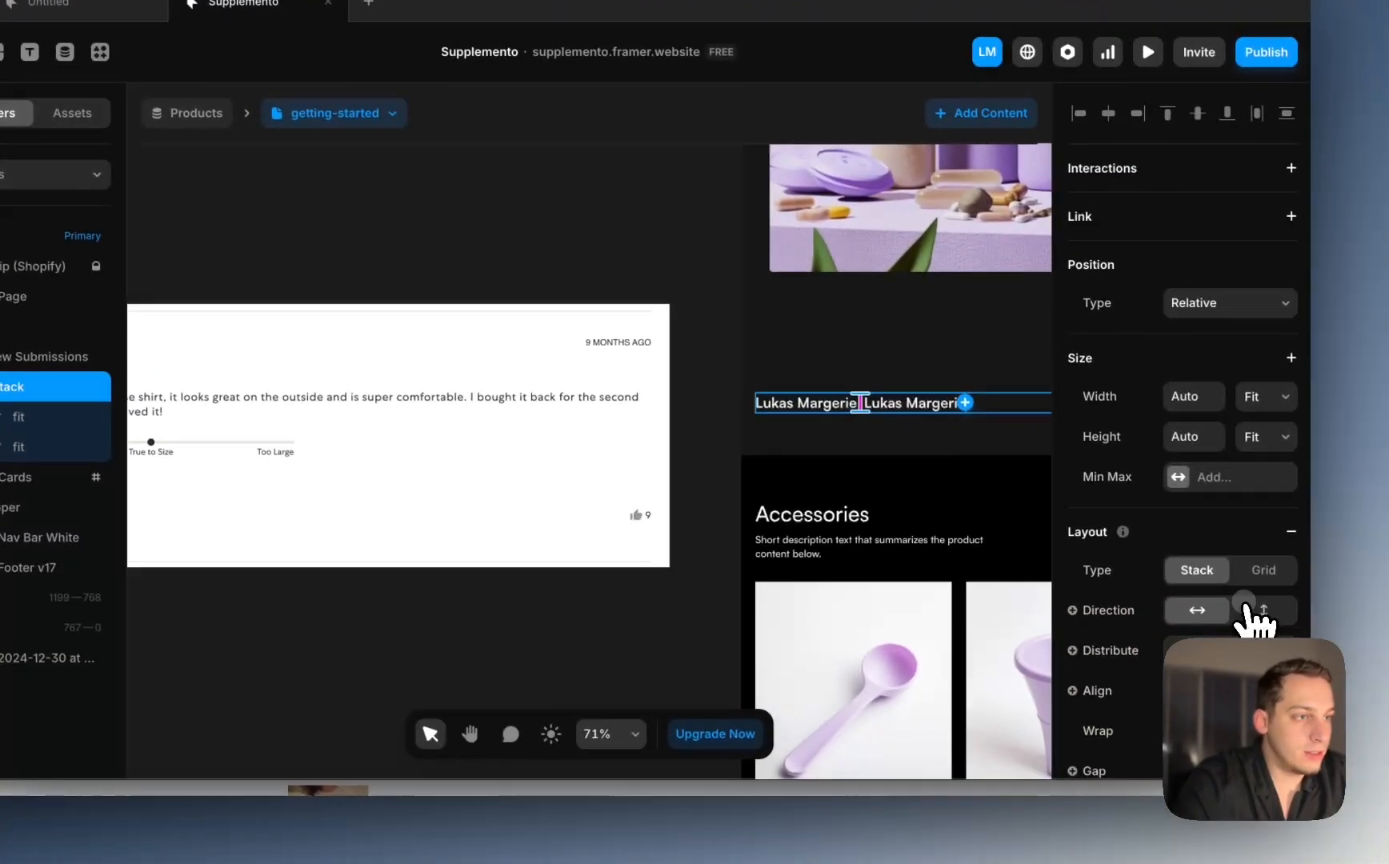
{"action": "left_click", "coordinate": [1256, 613]}
{"action": "scroll", "coordinate": [757, 444], "scroll_direction": "left", "scroll_amount": 4}
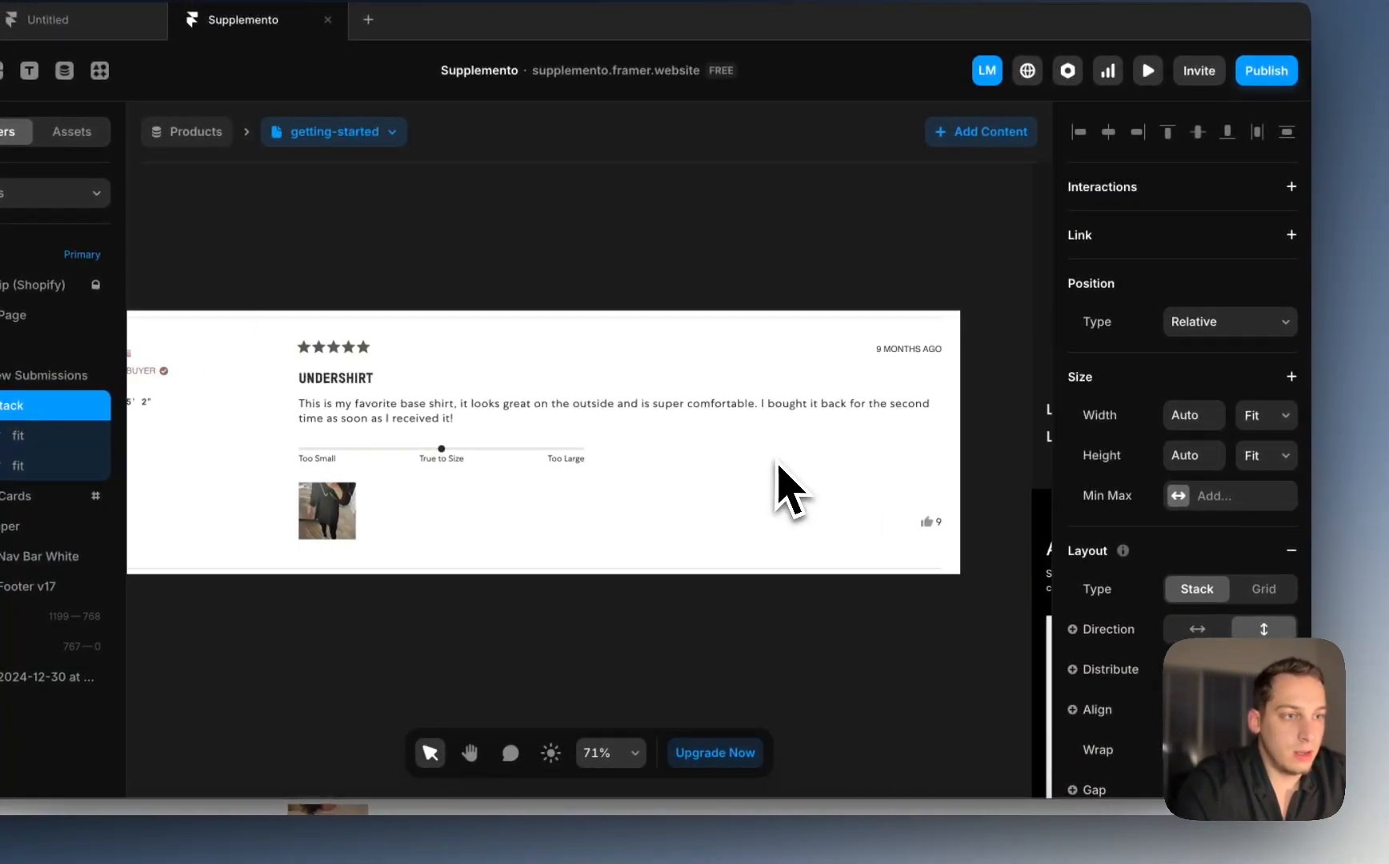
{"action": "scroll", "coordinate": [767, 442], "scroll_direction": "right", "scroll_amount": 5}
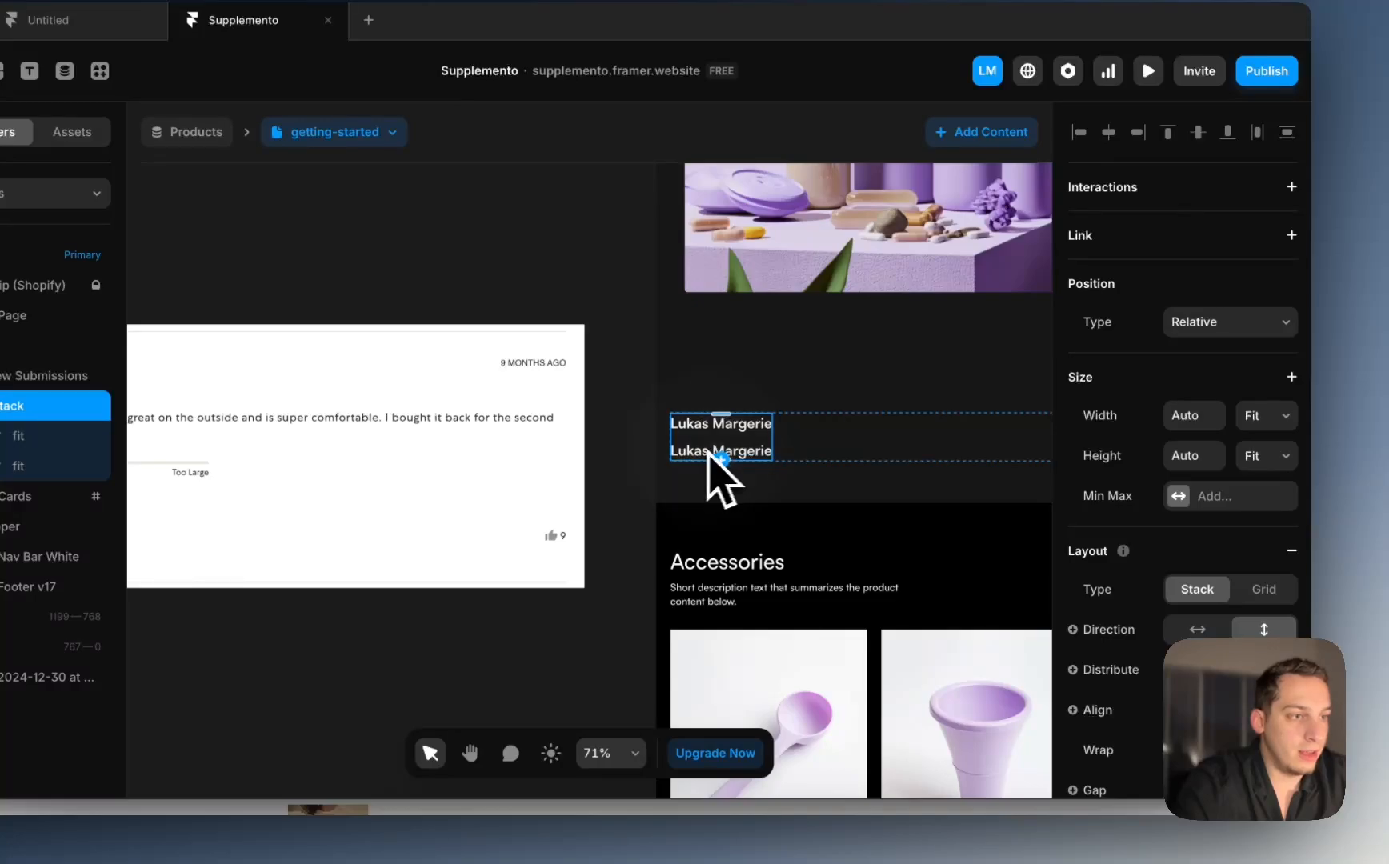
Step: Remove the second text's Name binding and make it read 'Verified Buyer'
{"action": "left_click", "coordinate": [722, 452]}
{"action": "scroll", "coordinate": [1243, 573], "scroll_direction": "down", "scroll_amount": 10}
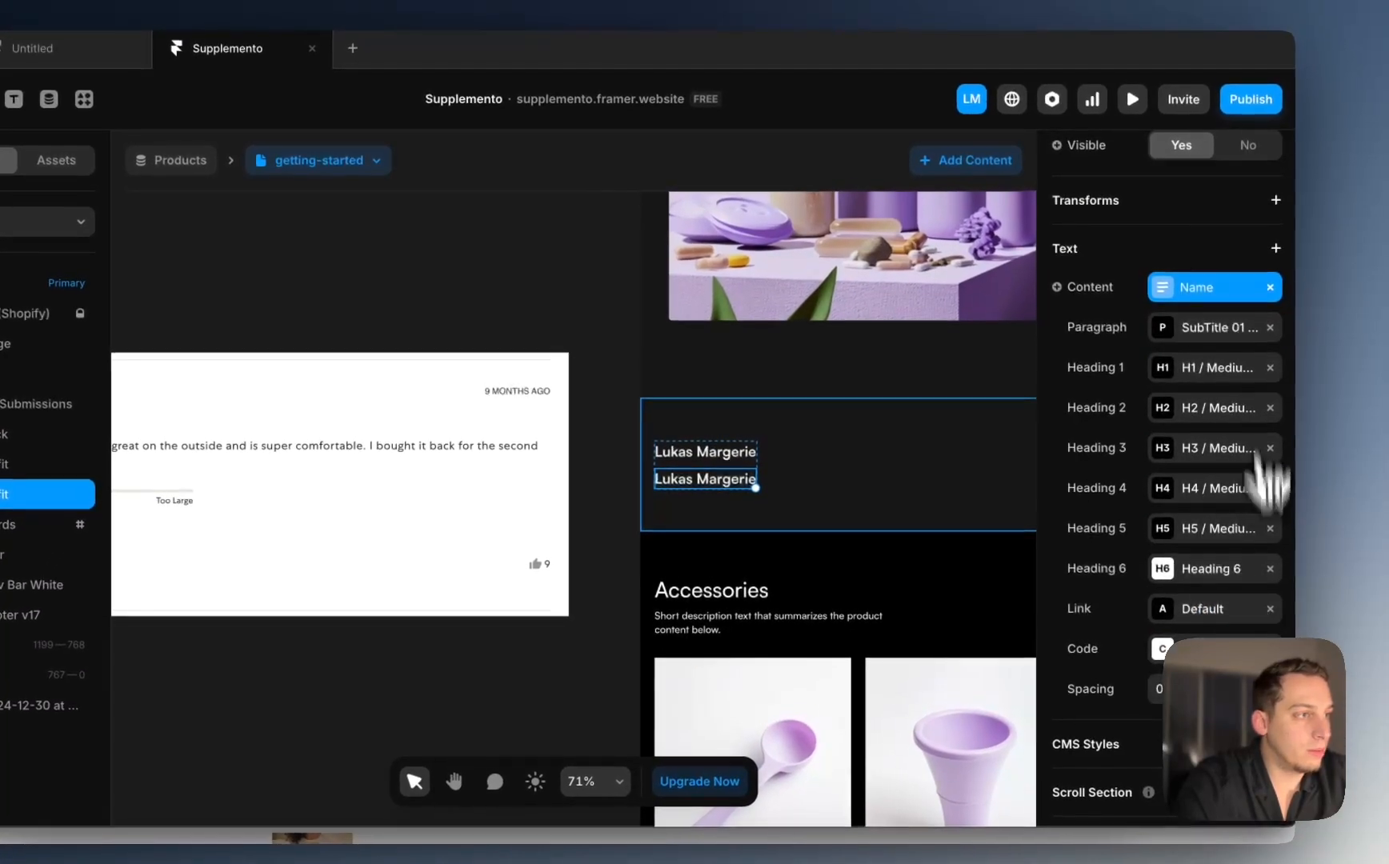
{"action": "left_click", "coordinate": [1270, 288]}
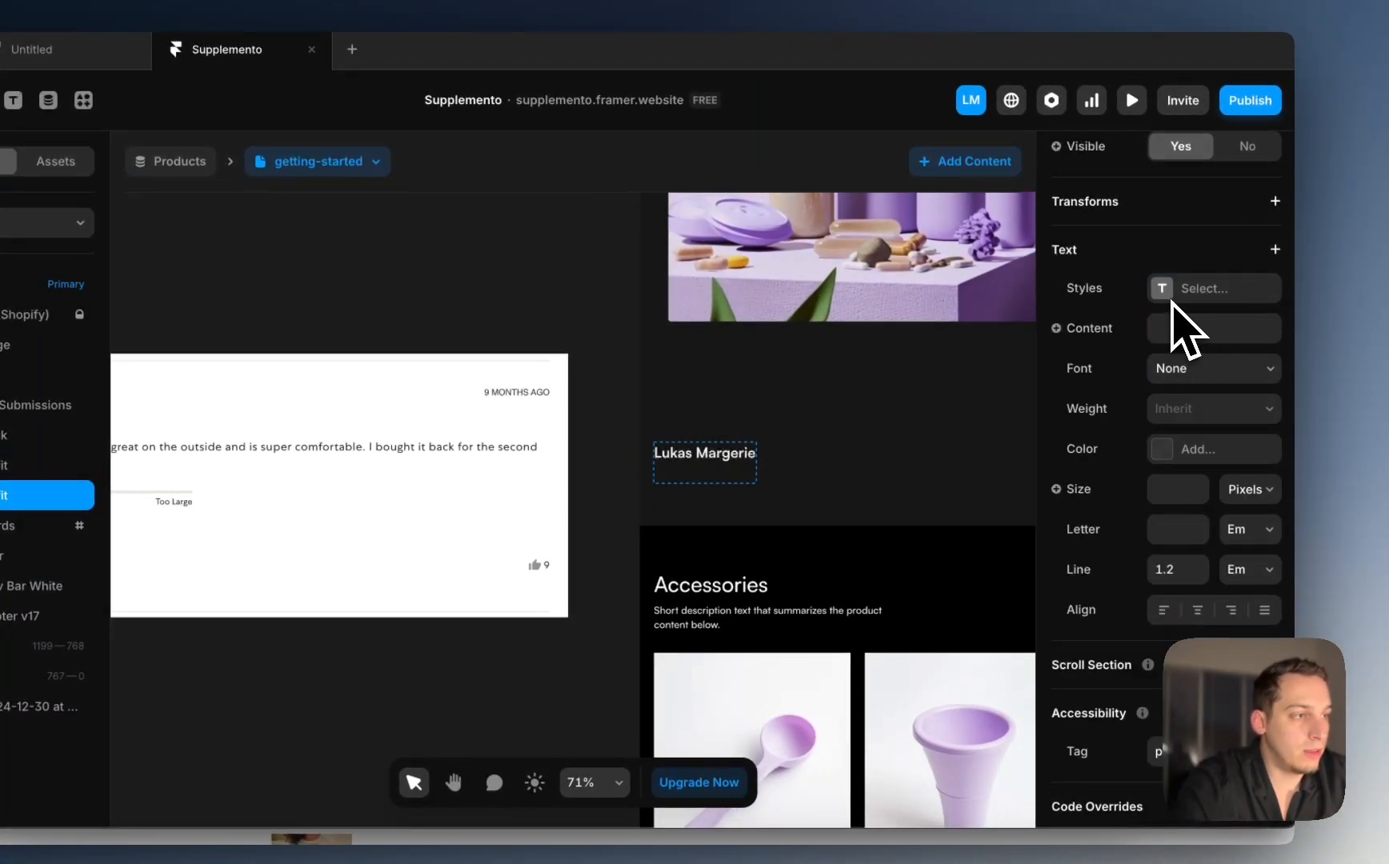
{"action": "scroll", "coordinate": [1169, 318], "scroll_direction": "up", "scroll_amount": 2}
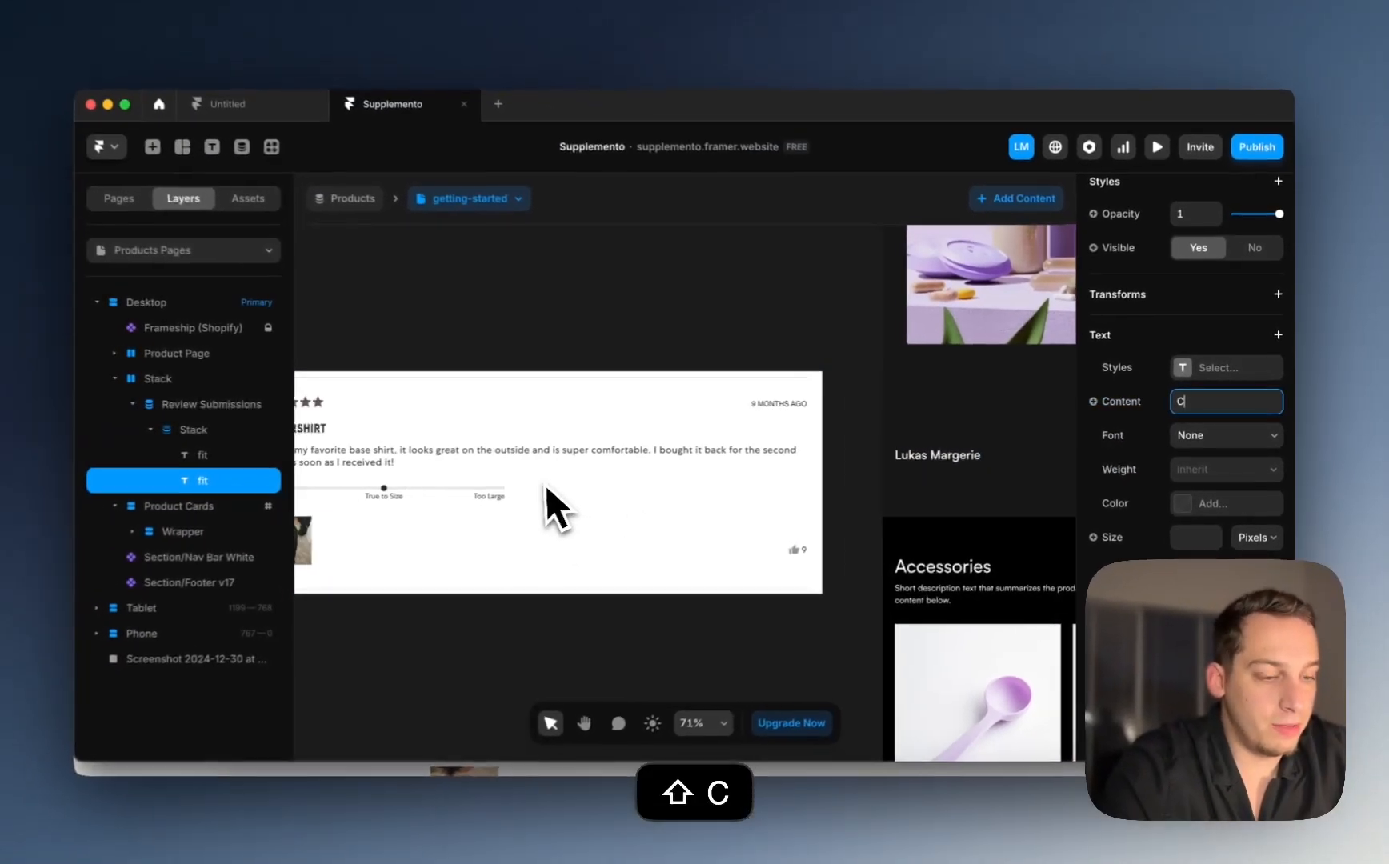
{"action": "key", "text": "BackSpace"}
{"action": "type", "text": "Ver"}
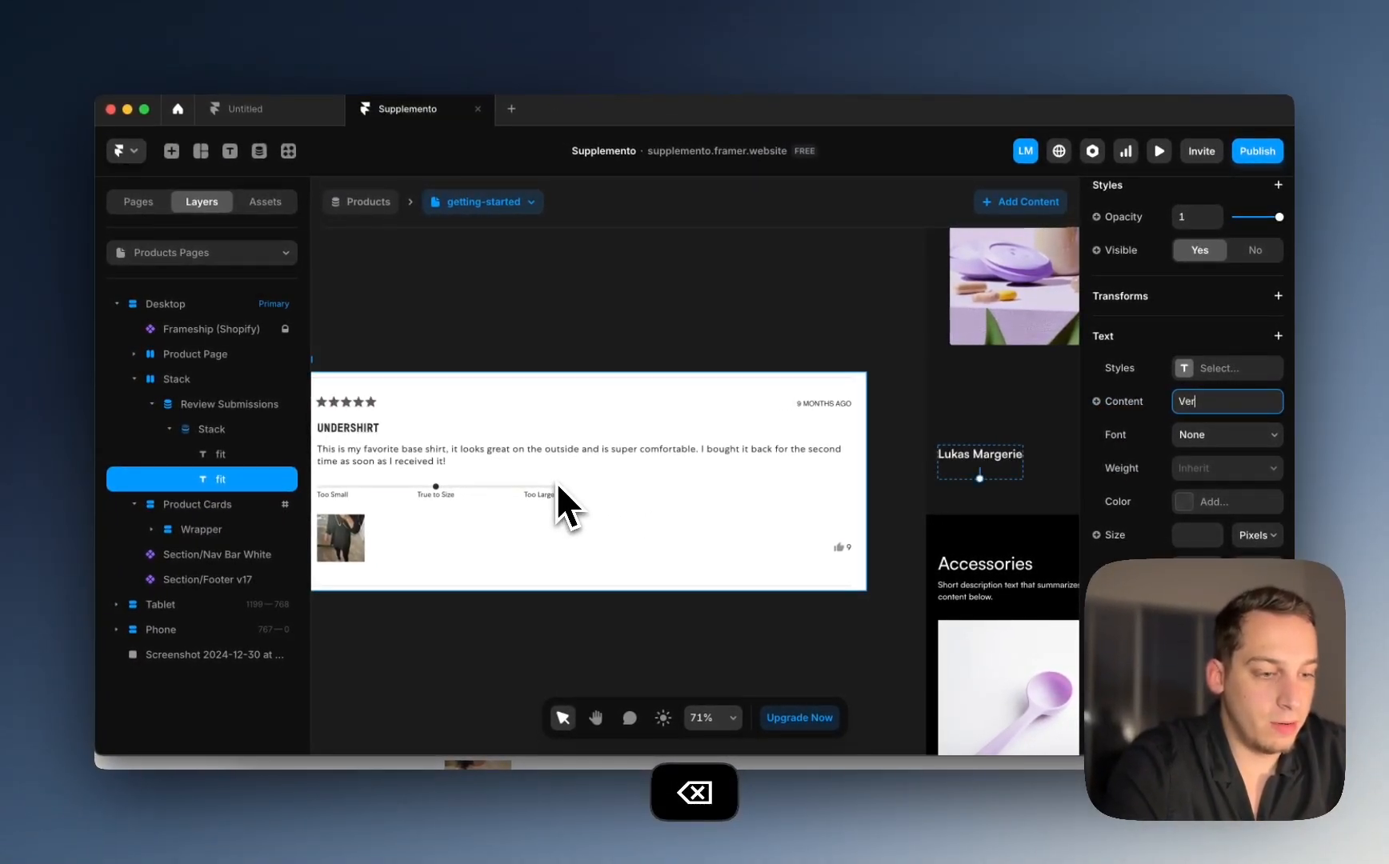
{"action": "type", "text": "ified Buyer"}
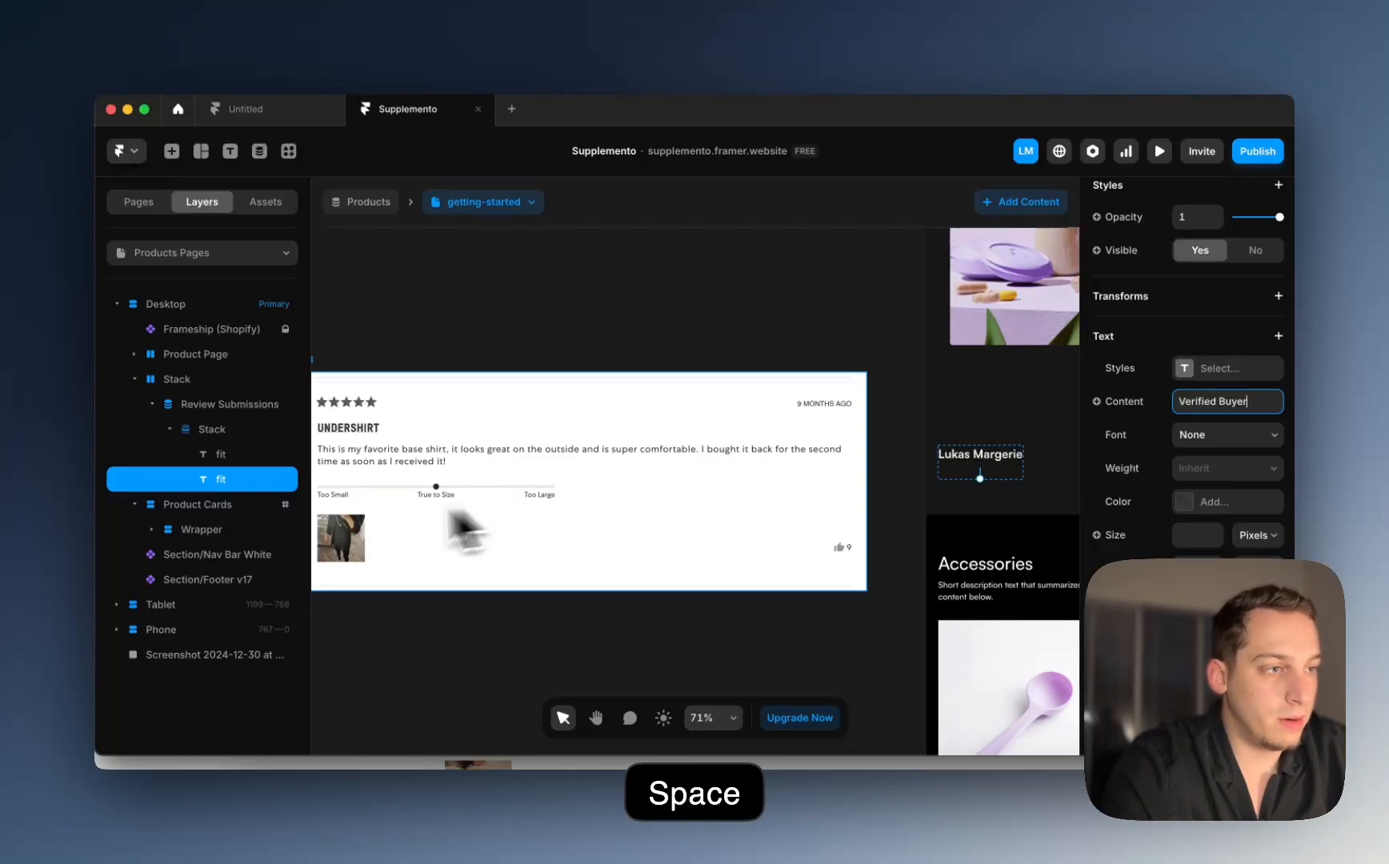
{"action": "left_click", "coordinate": [897, 362]}
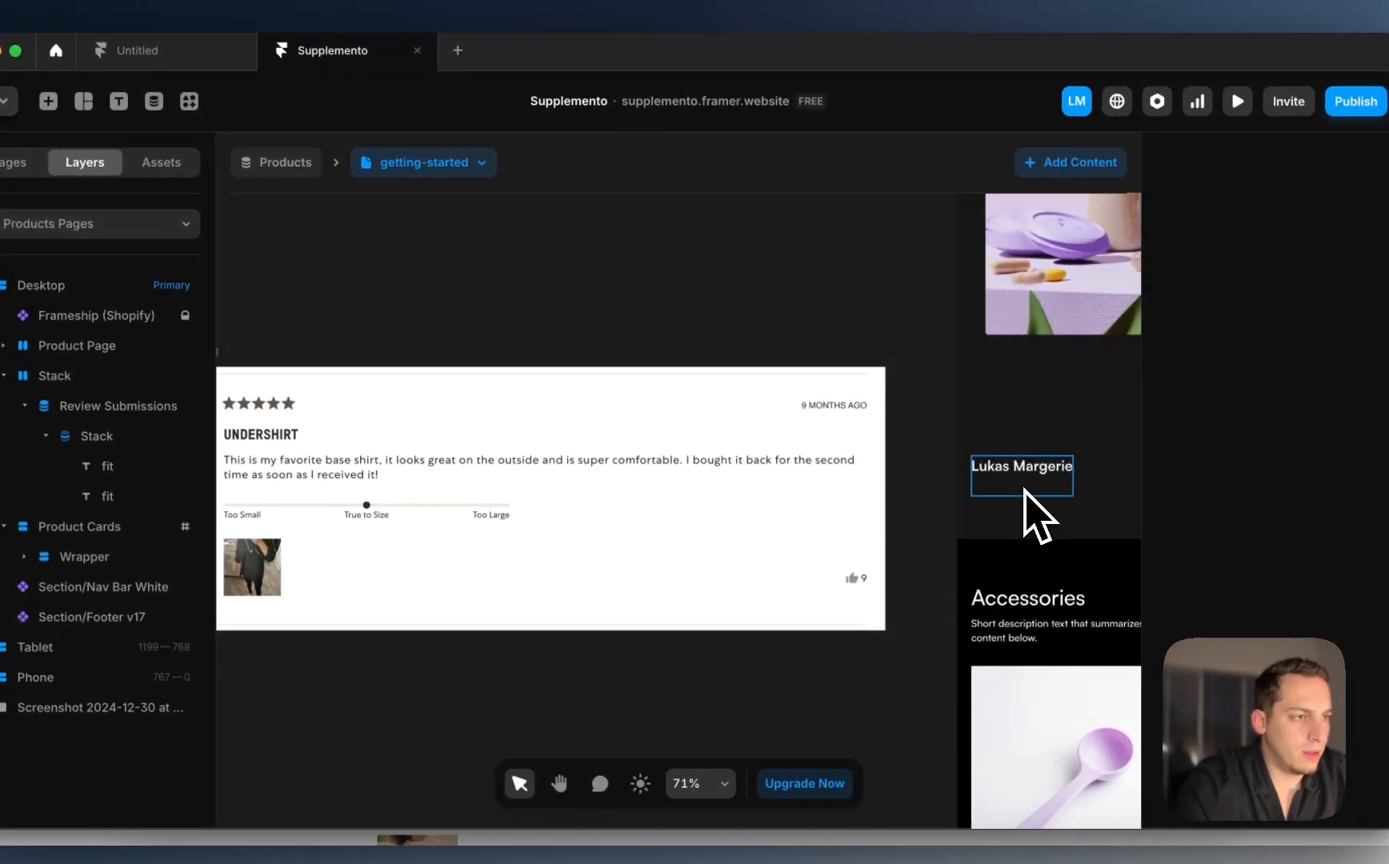
Step: Reselect the Verified Buyer text layer inside the name stack
{"action": "left_click", "coordinate": [1025, 493]}
{"action": "left_click", "coordinate": [150, 496]}
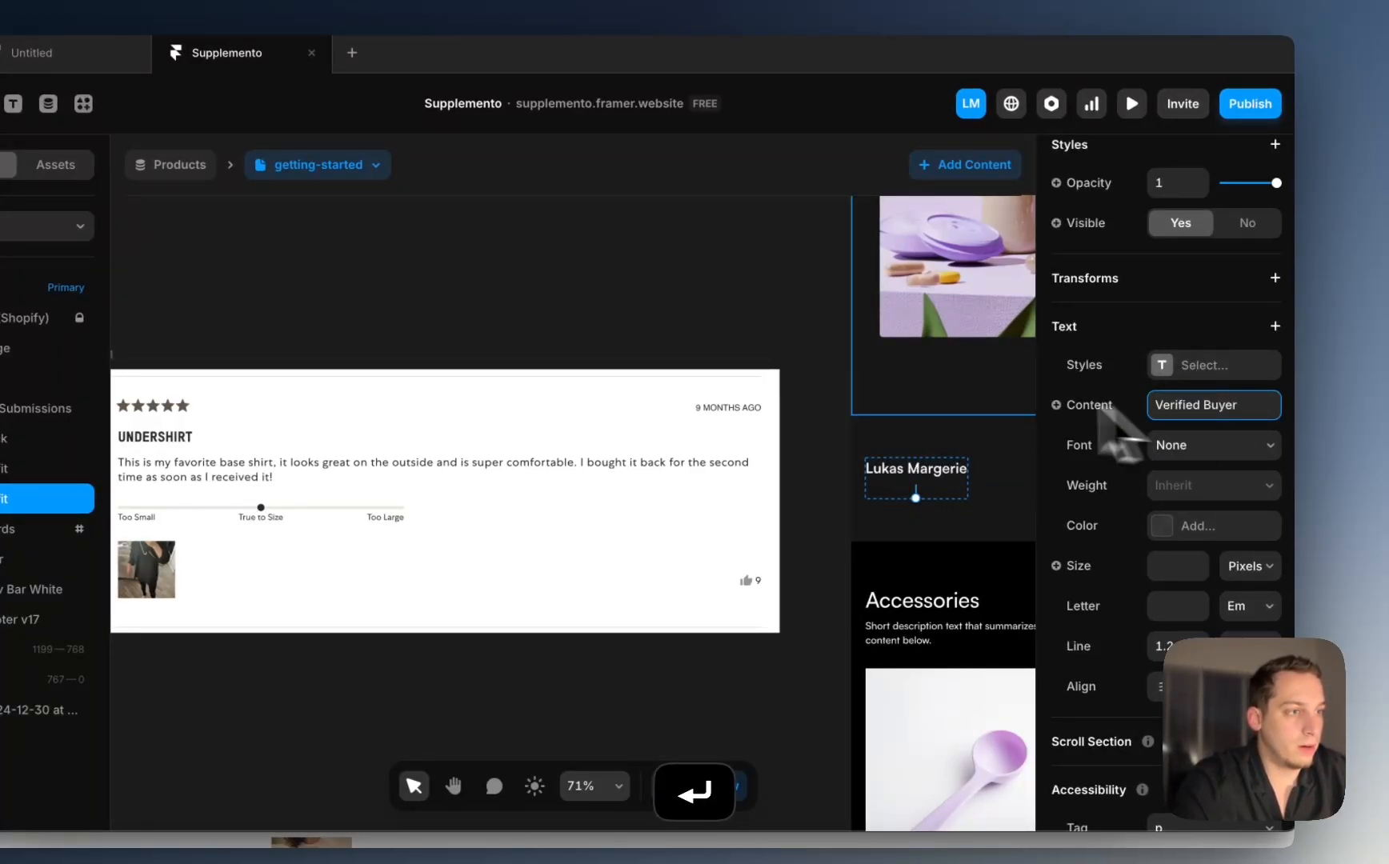
{"action": "left_click", "coordinate": [804, 316]}
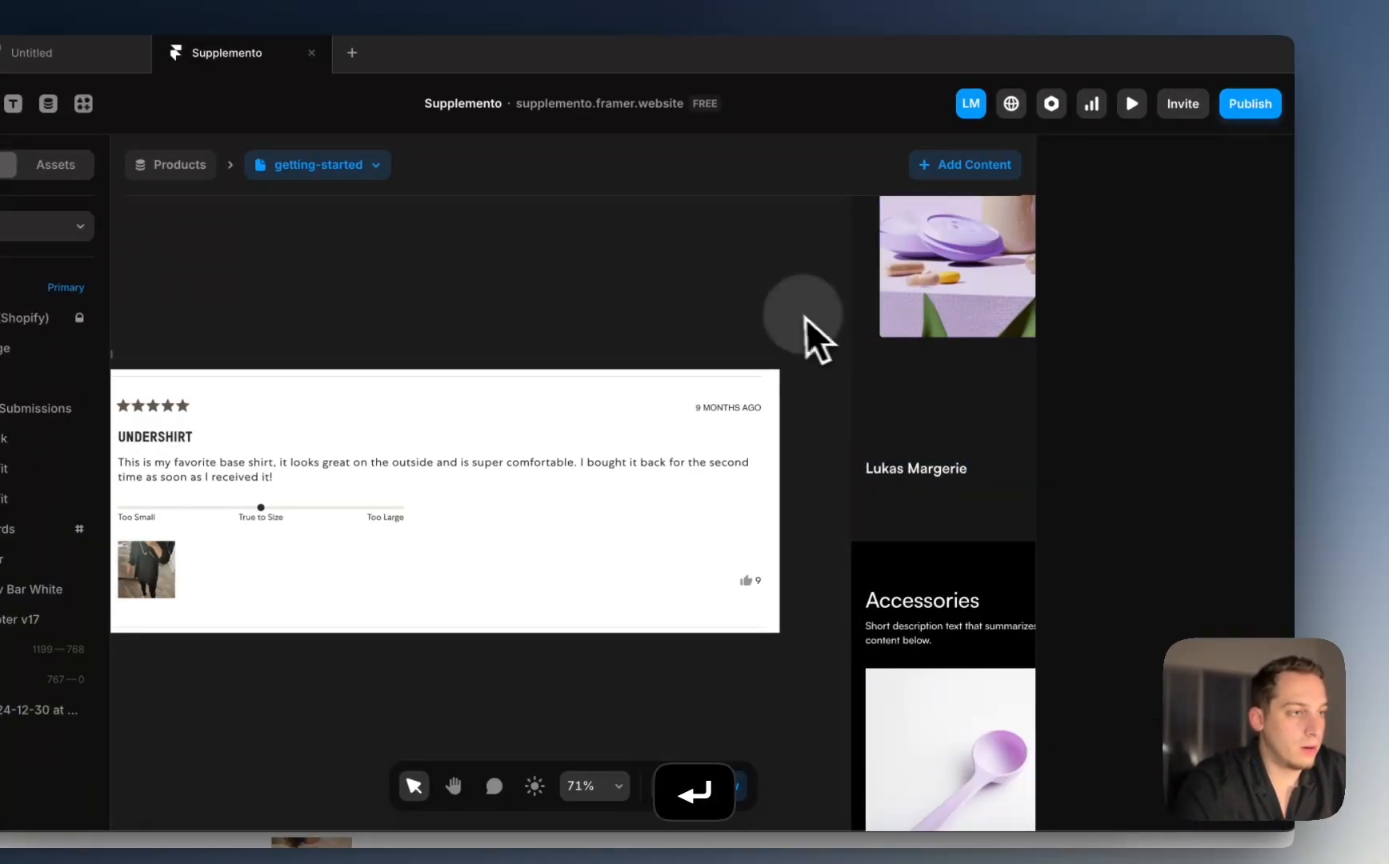
{"action": "left_click", "coordinate": [917, 496]}
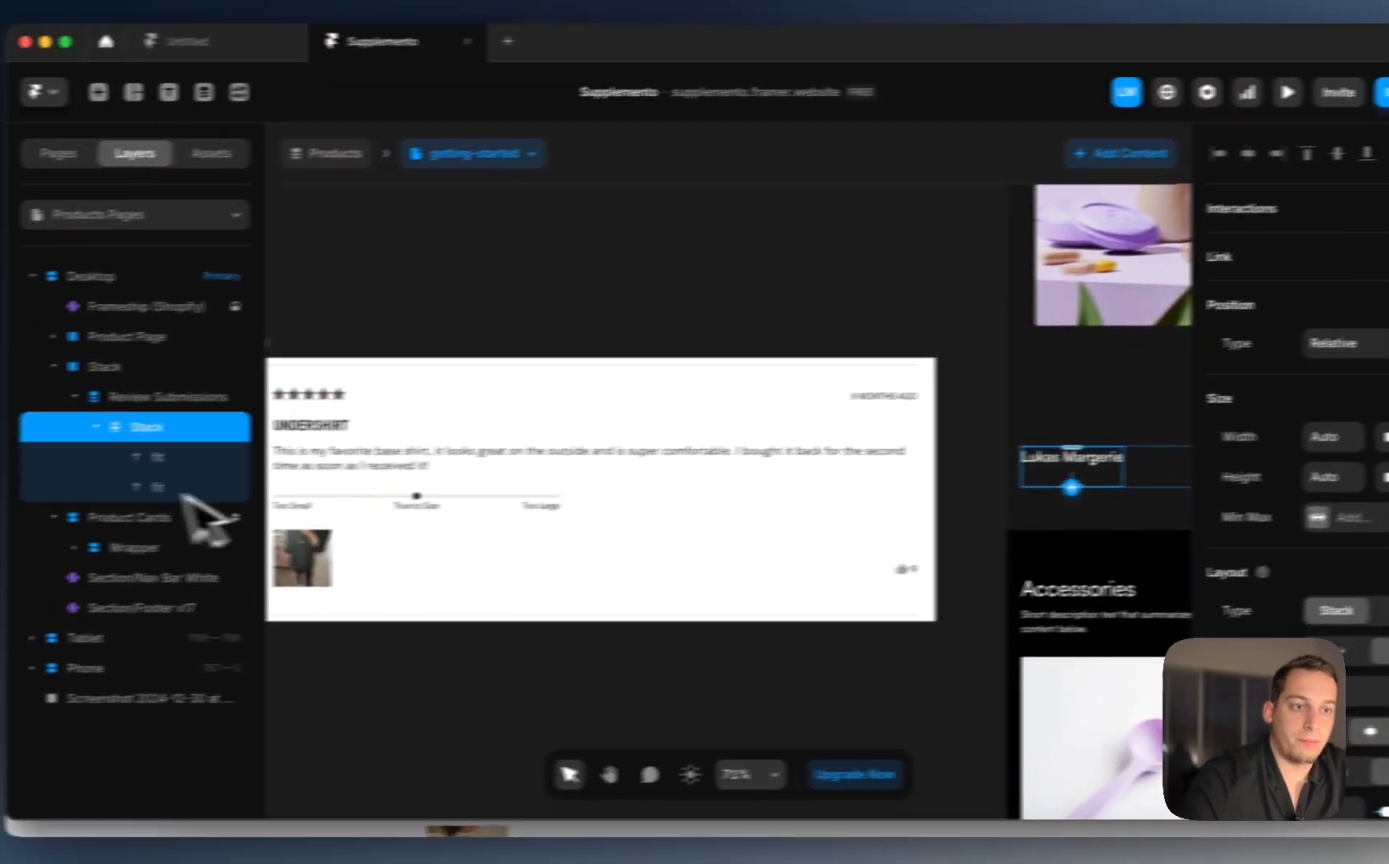
{"action": "left_click", "coordinate": [6, 499]}
Step: Set the Verified Buyer text colour to white #FFFFFF
{"action": "scroll", "coordinate": [1156, 420], "scroll_direction": "down", "scroll_amount": 2}
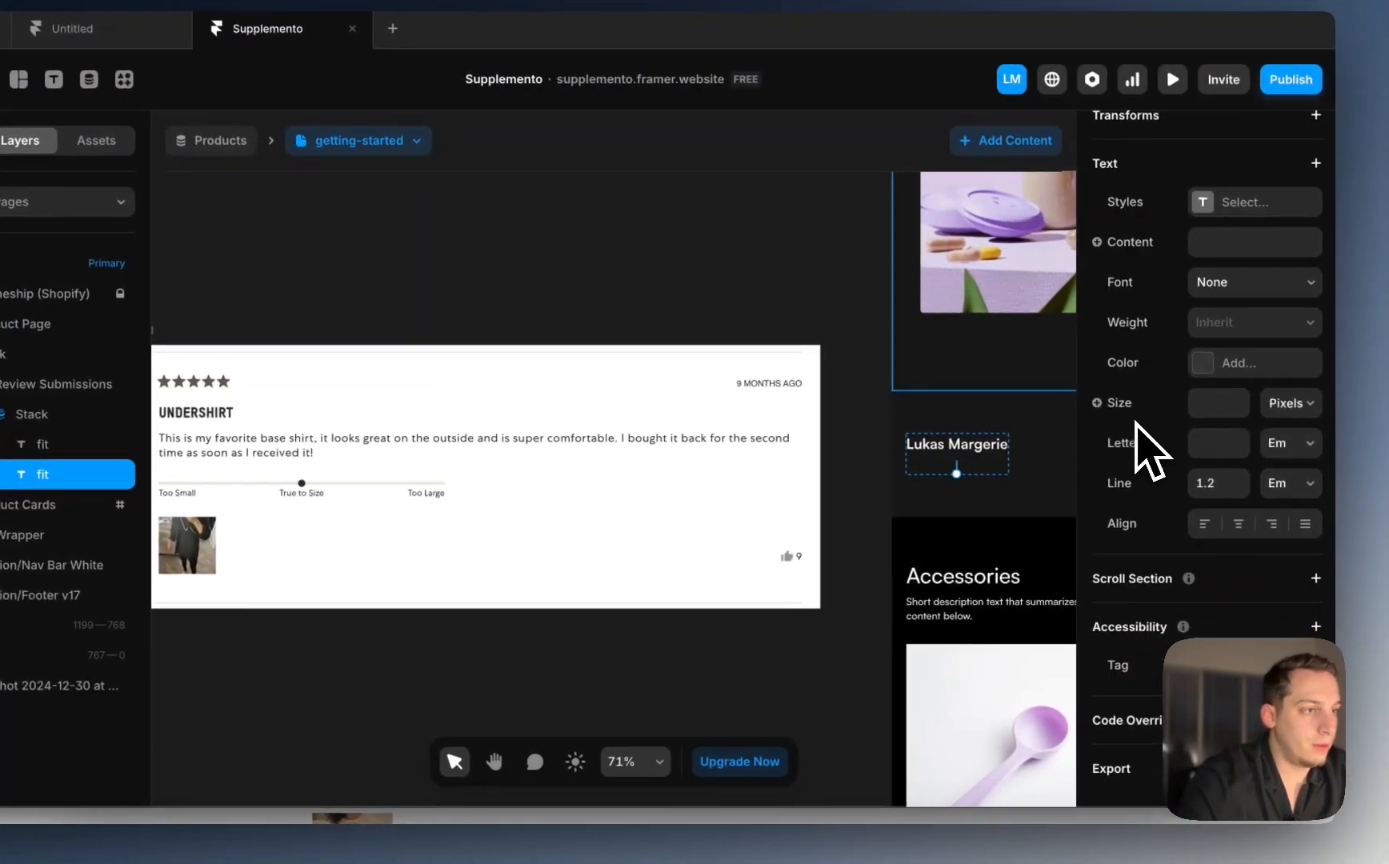
{"action": "scroll", "coordinate": [982, 452], "scroll_direction": "up", "scroll_amount": 5}
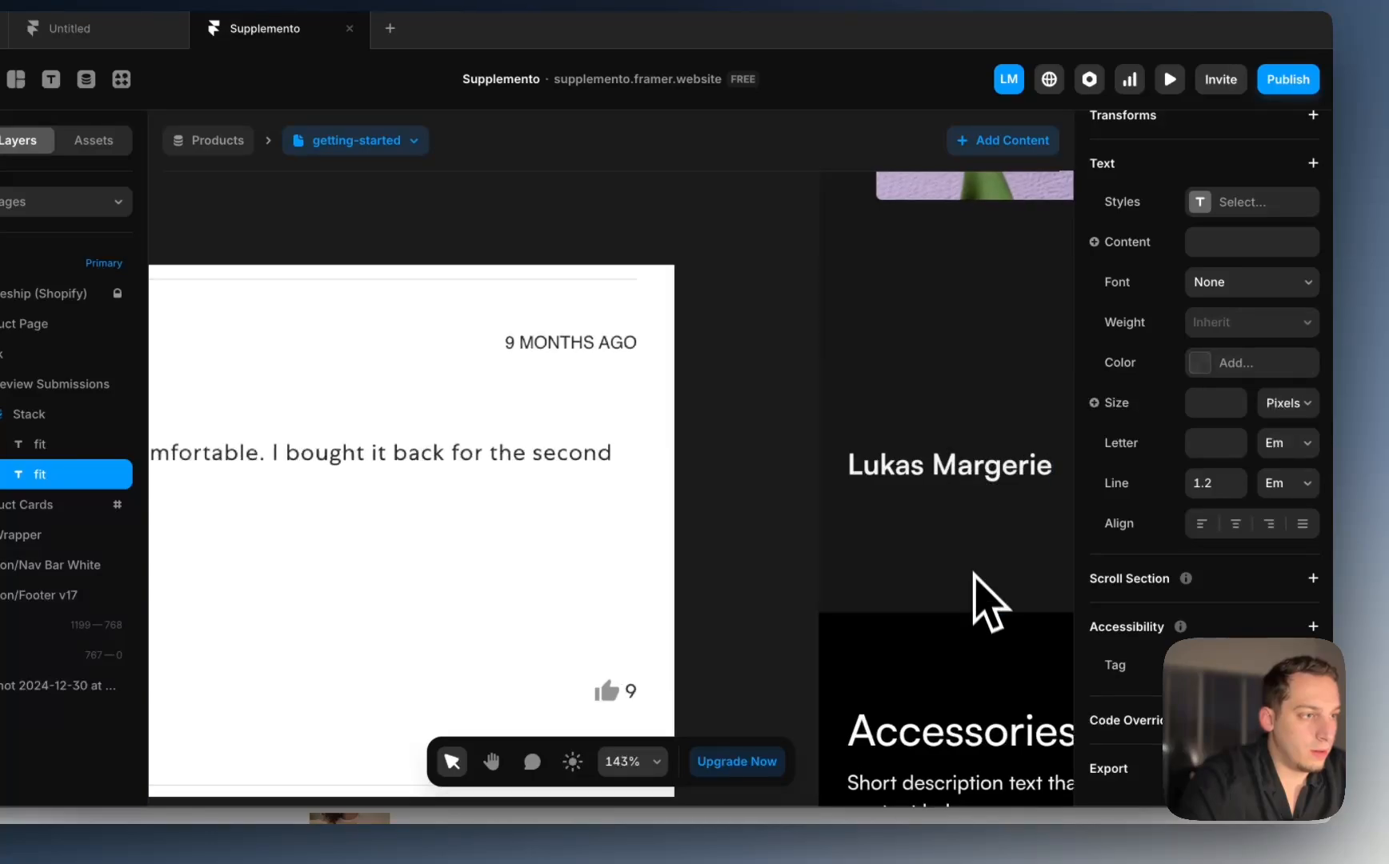
{"action": "scroll", "coordinate": [969, 568], "scroll_direction": "up", "scroll_amount": 5}
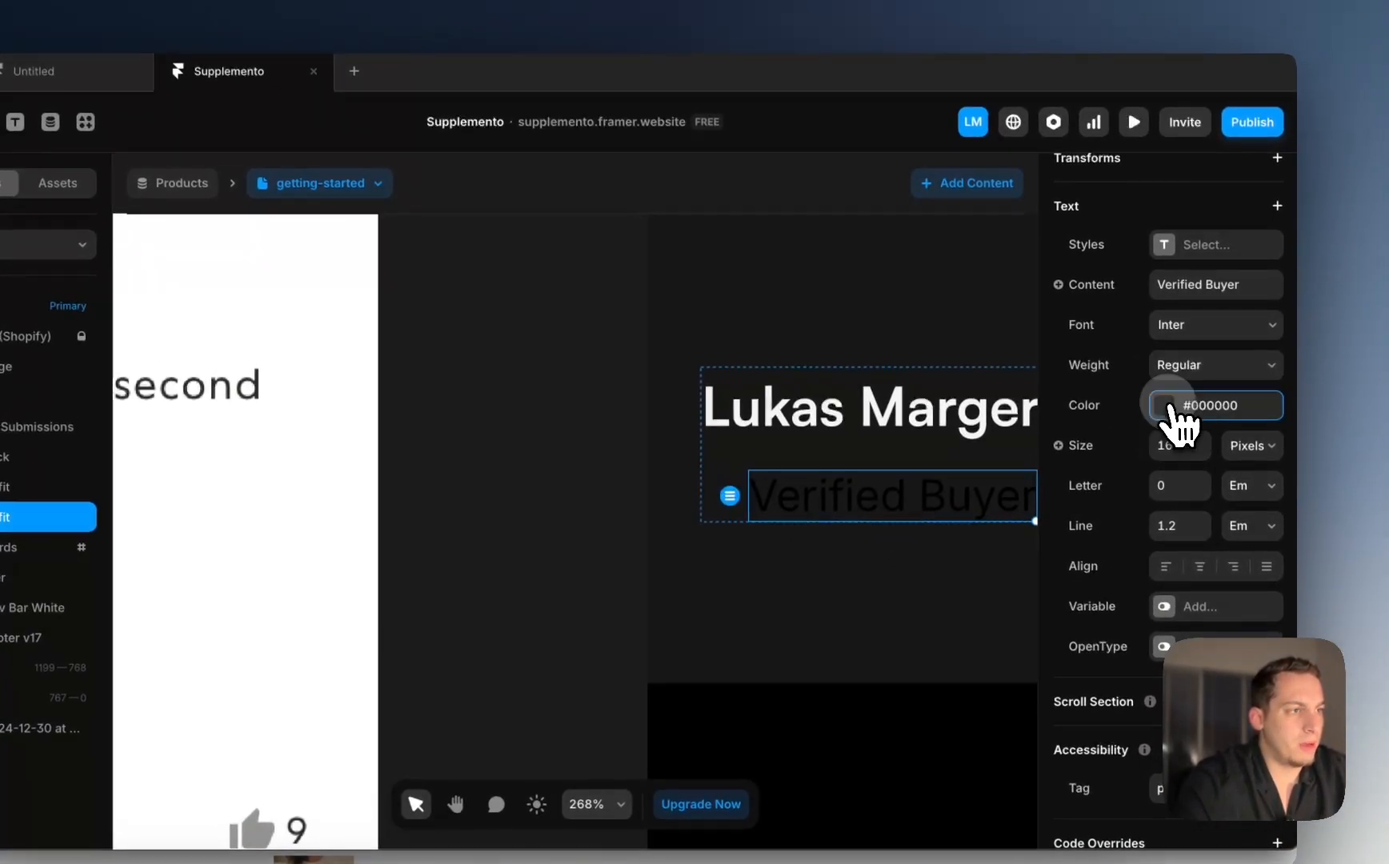
{"action": "left_click", "coordinate": [1225, 364]}
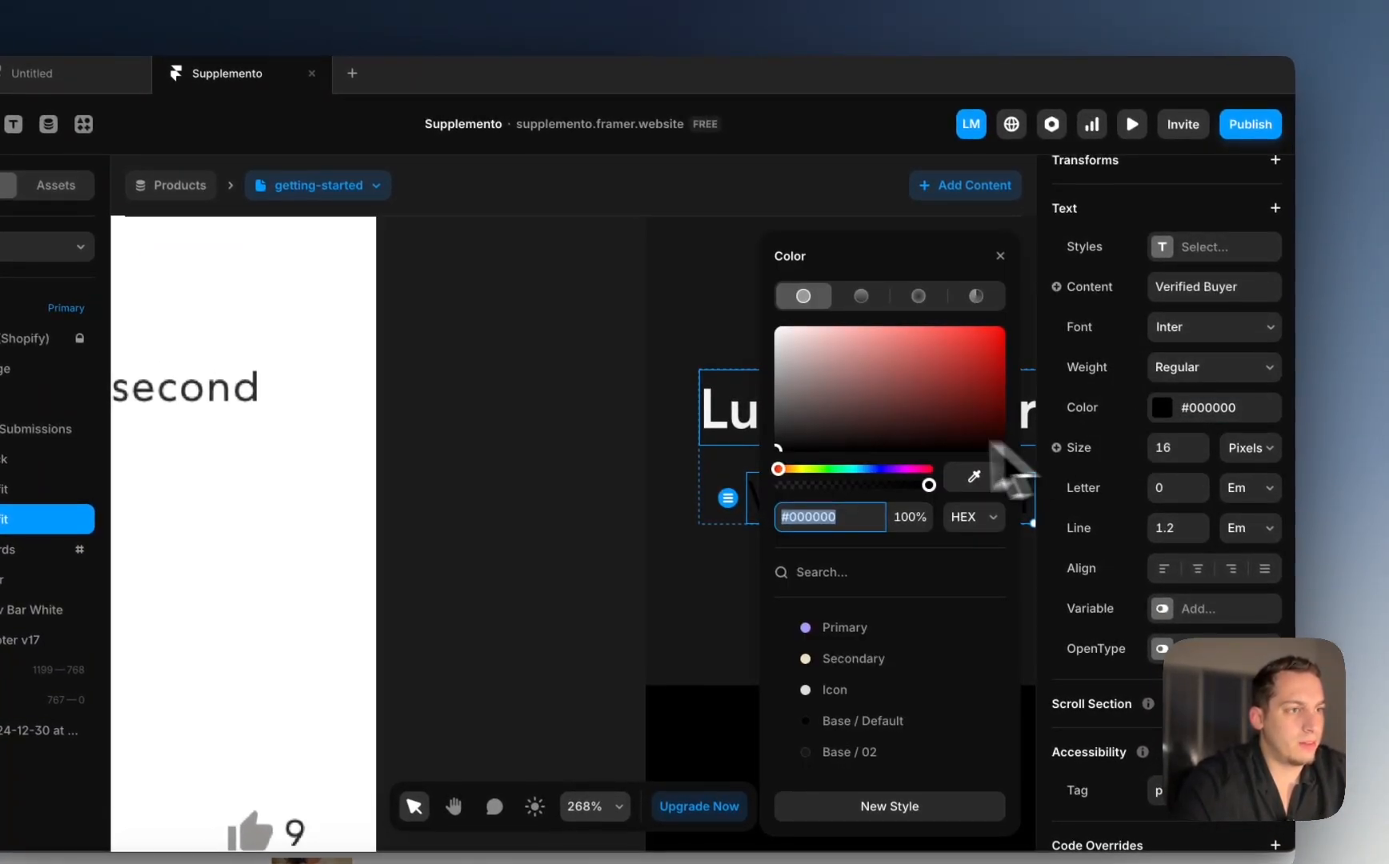
{"action": "left_click", "coordinate": [526, 511]}
Step: Left-align the stack holding the reviewer name and Verified Buyer texts
{"action": "scroll", "coordinate": [477, 585], "scroll_direction": "down", "scroll_amount": 5}
{"action": "scroll", "coordinate": [479, 580], "scroll_direction": "left", "scroll_amount": 5}
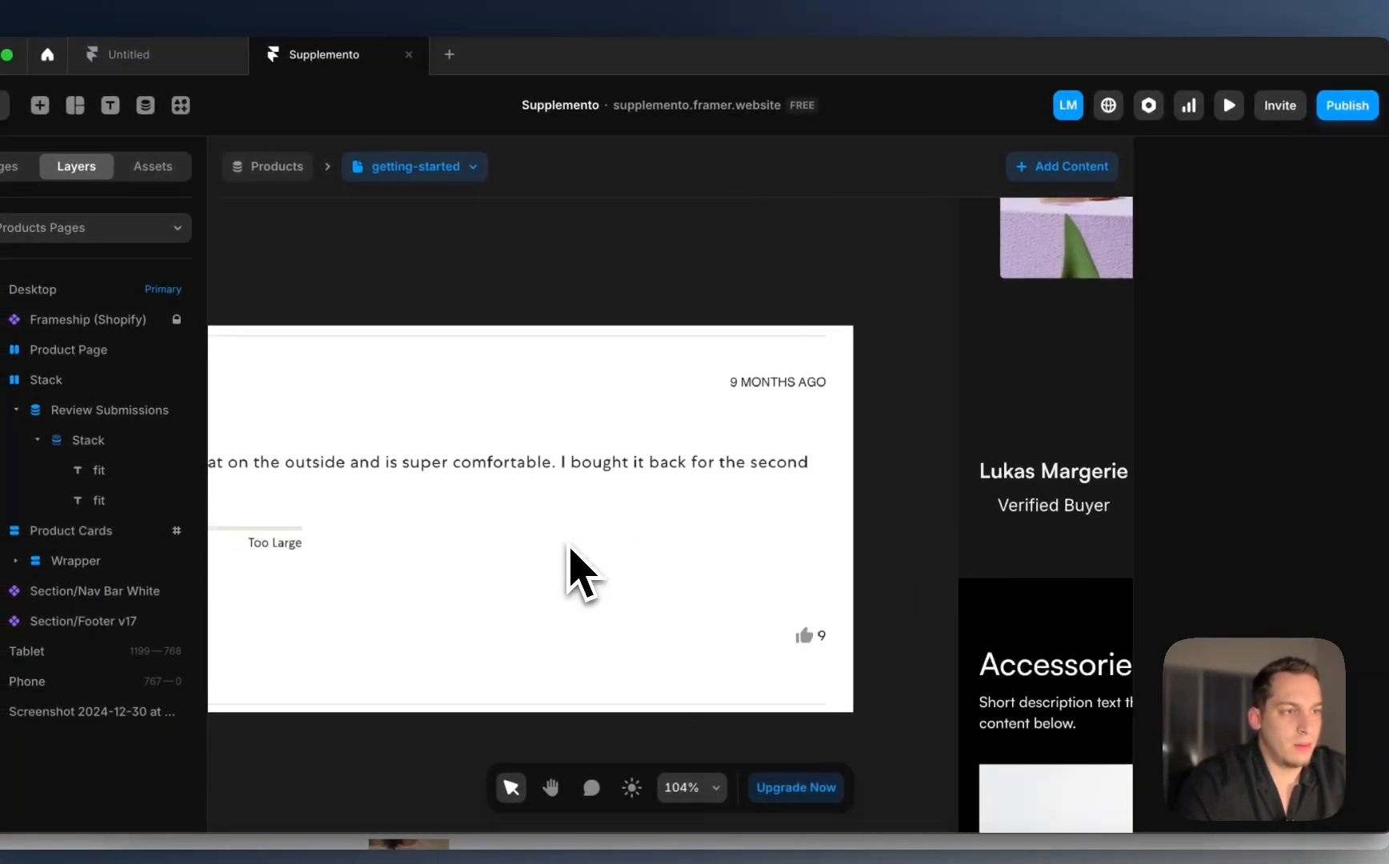
{"action": "scroll", "coordinate": [568, 569], "scroll_direction": "left", "scroll_amount": 1}
{"action": "scroll", "coordinate": [572, 562], "scroll_direction": "right", "scroll_amount": 10}
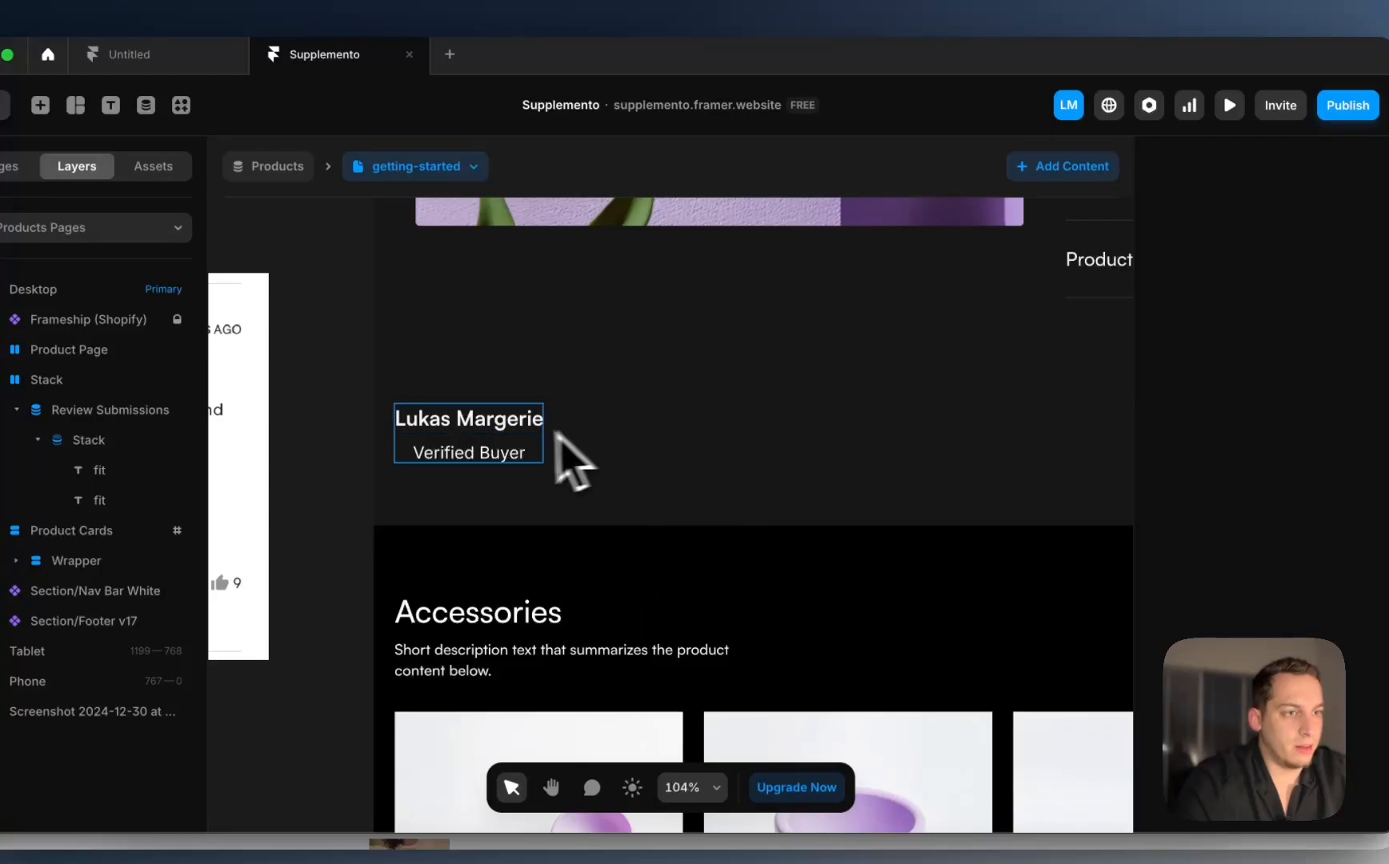
{"action": "left_click", "coordinate": [513, 454]}
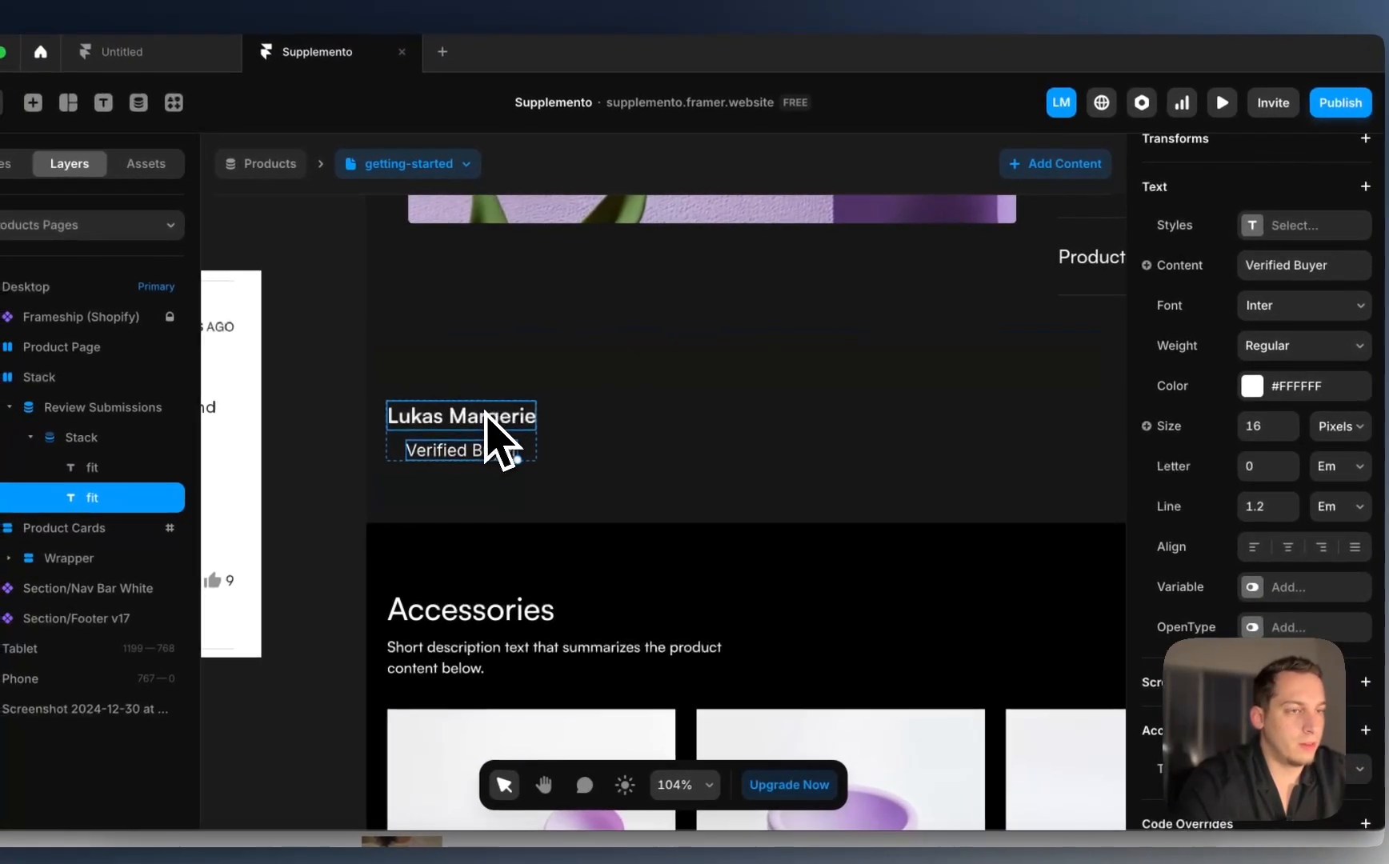
{"action": "scroll", "coordinate": [516, 456], "scroll_direction": "left", "scroll_amount": 8}
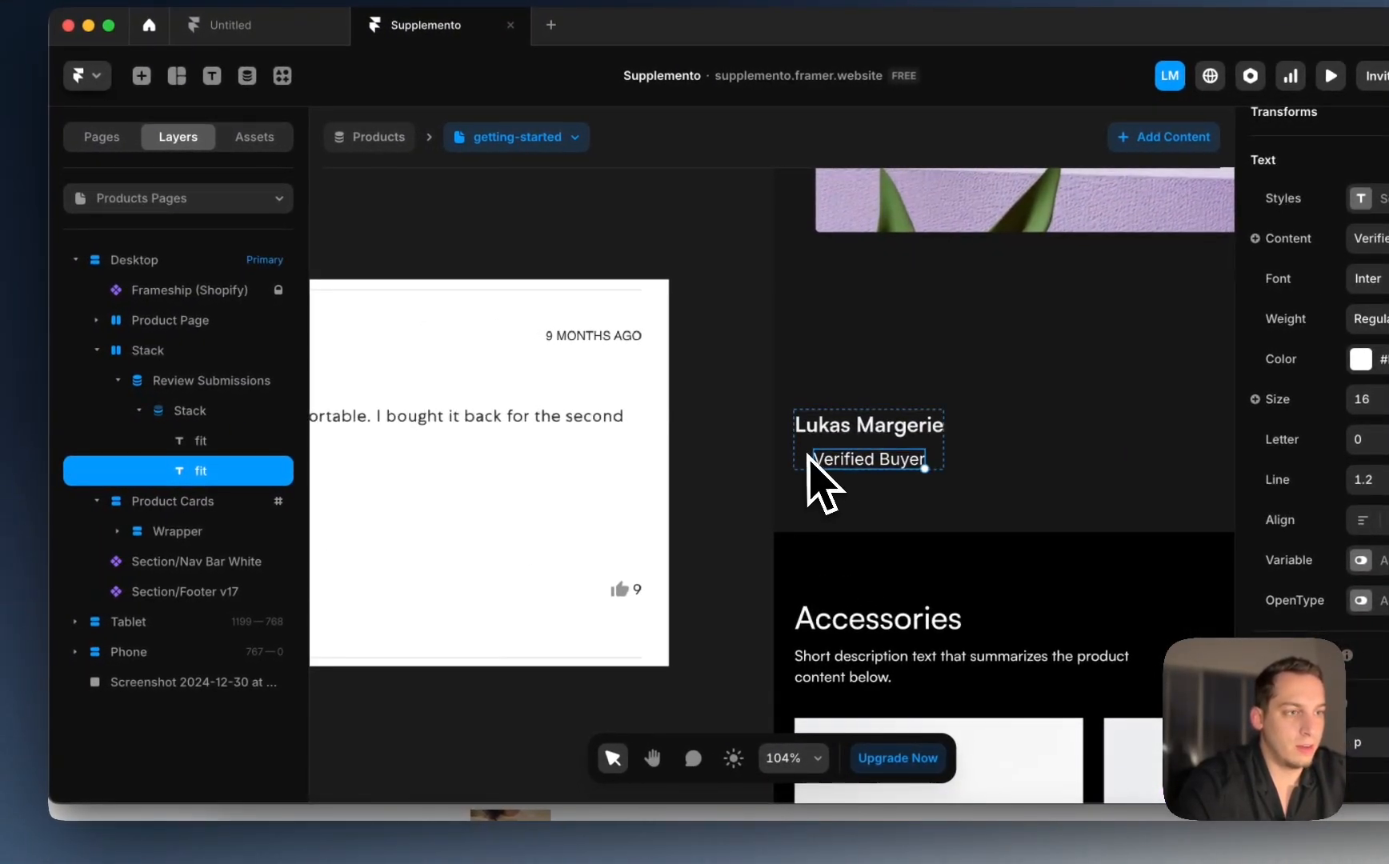
{"action": "left_click", "coordinate": [212, 382]}
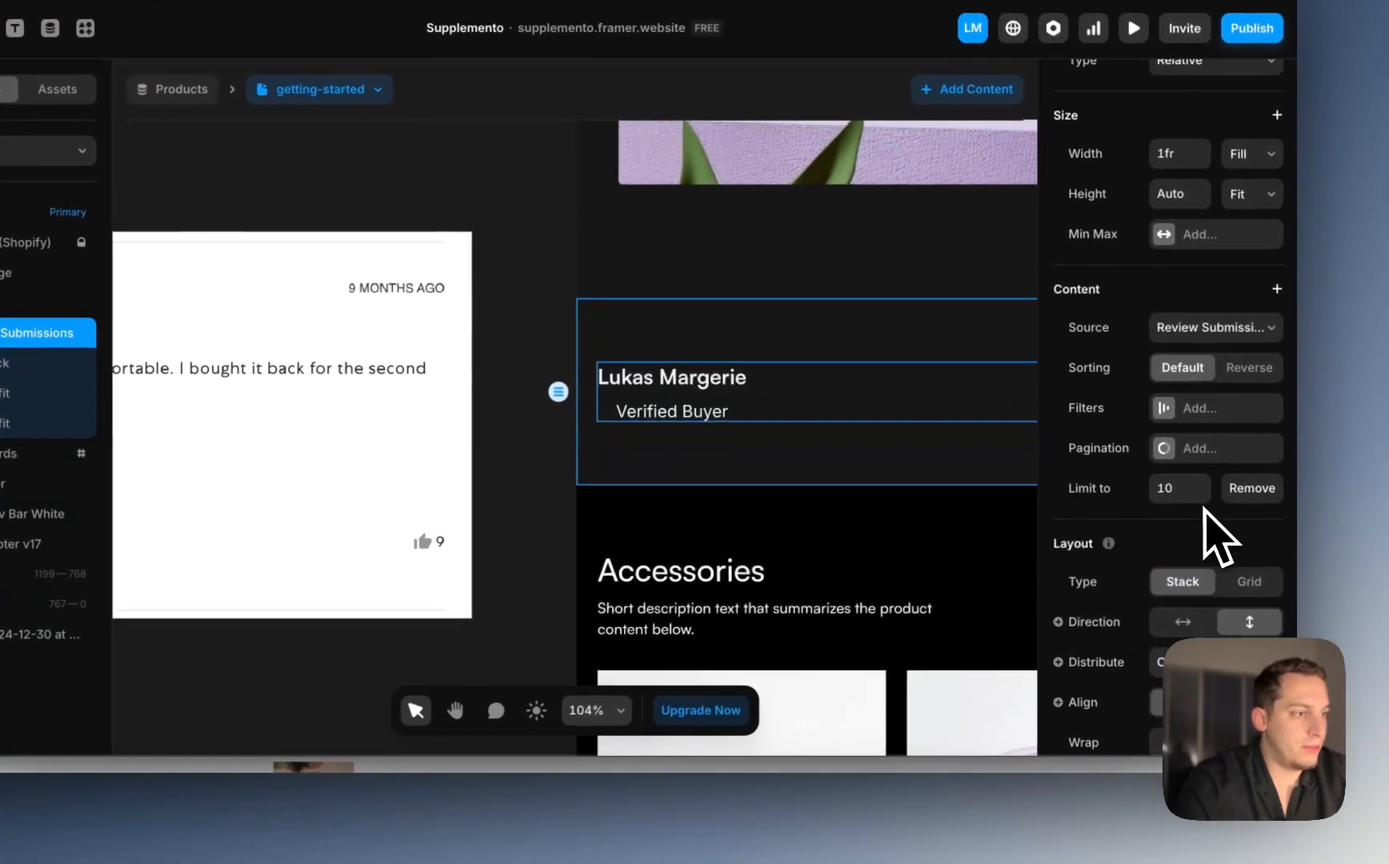
{"action": "scroll", "coordinate": [1221, 560], "scroll_direction": "down", "scroll_amount": 1}
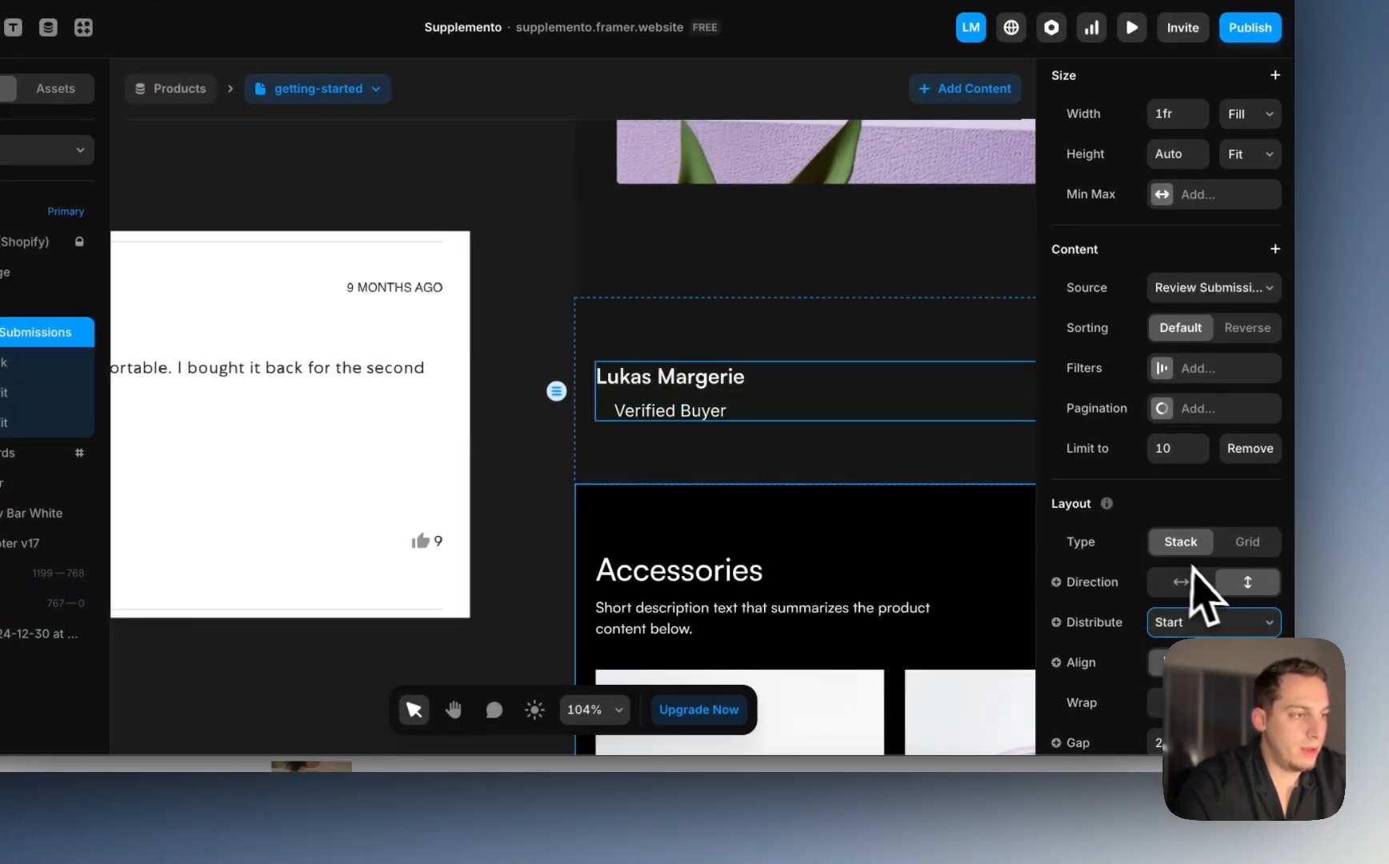
{"action": "scroll", "coordinate": [1193, 565], "scroll_direction": "down", "scroll_amount": 1}
{"action": "left_click", "coordinate": [64, 361]}
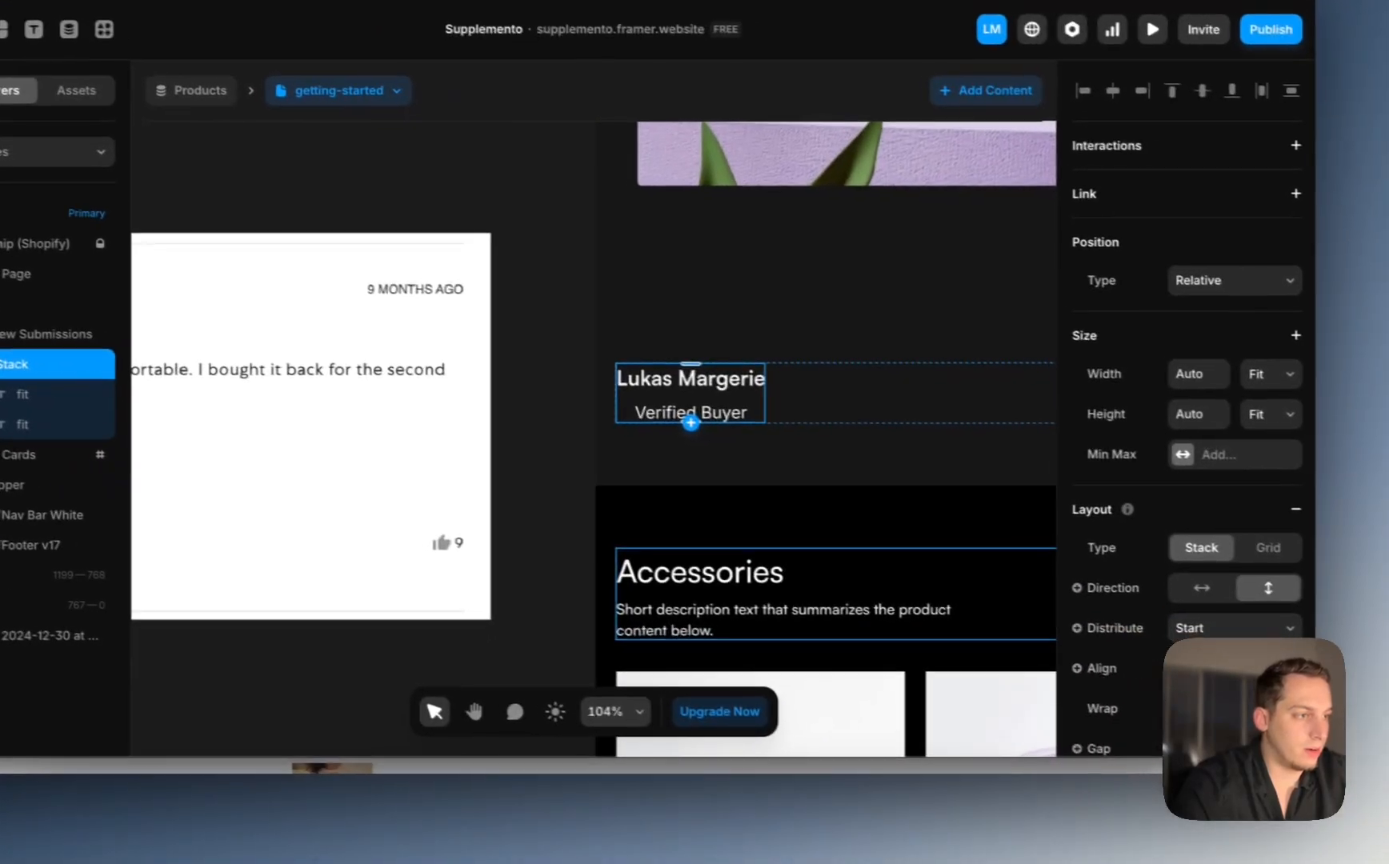
{"action": "left_click", "coordinate": [1191, 669]}
{"action": "left_click", "coordinate": [553, 421]}
{"action": "scroll", "coordinate": [595, 410], "scroll_direction": "down", "scroll_amount": 4}
{"action": "scroll", "coordinate": [598, 416], "scroll_direction": "left", "scroll_amount": 5}
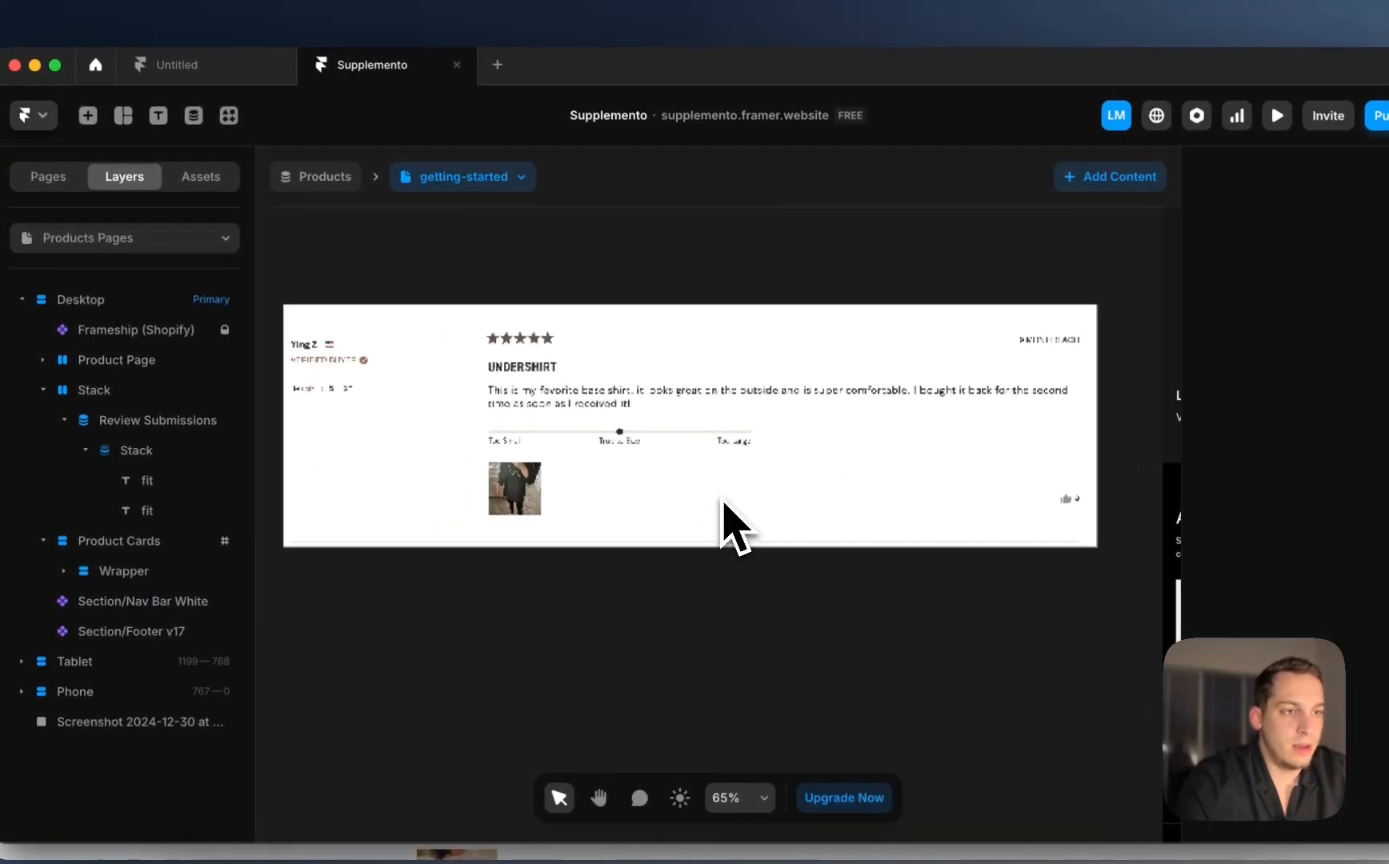
{"action": "scroll", "coordinate": [735, 524], "scroll_direction": "up", "scroll_amount": 2}
{"action": "scroll", "coordinate": [735, 524], "scroll_direction": "right", "scroll_amount": 5}
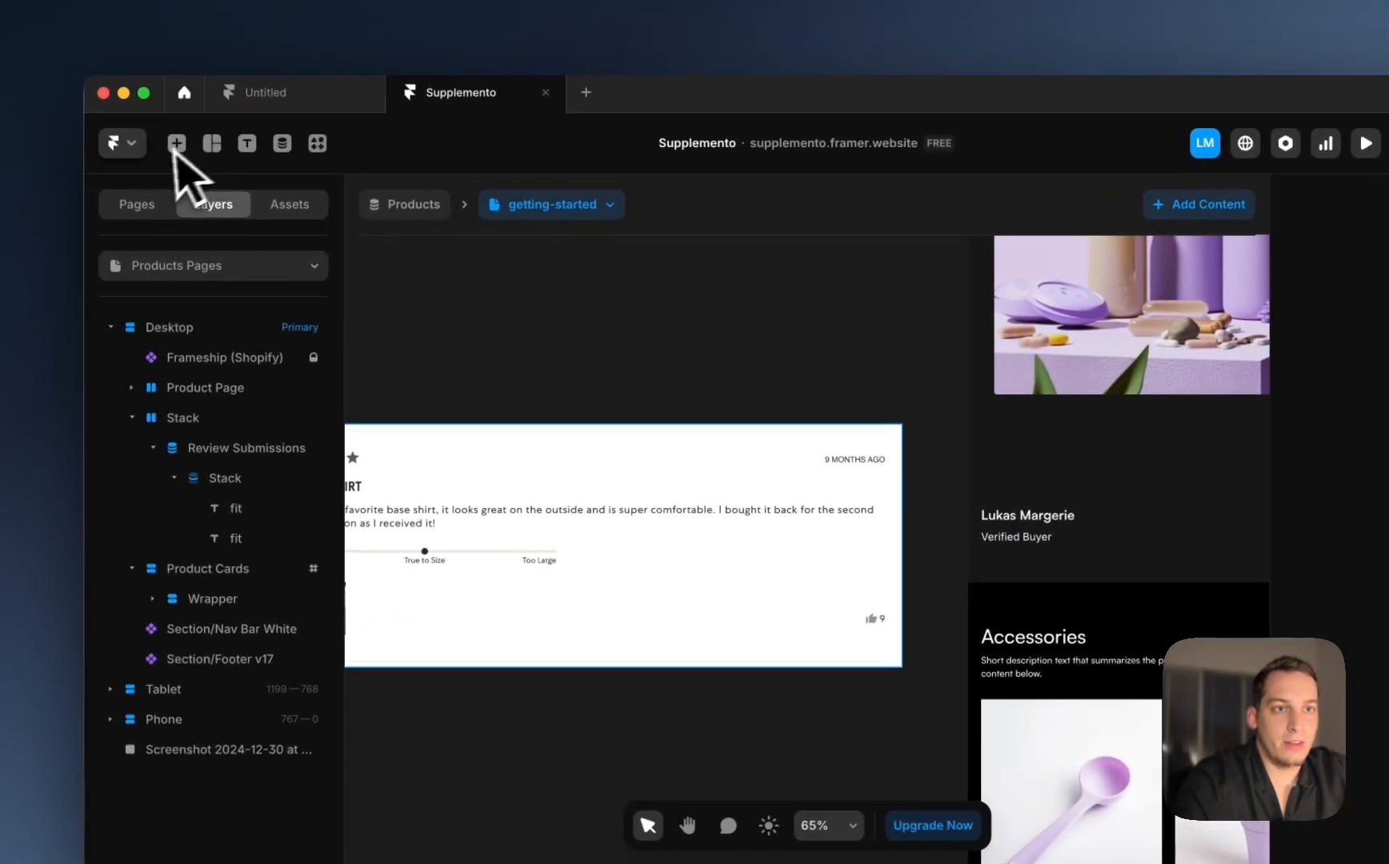
Step: Insert a Material icon onto the canvas from the Insert panel
{"action": "left_click", "coordinate": [88, 115]}
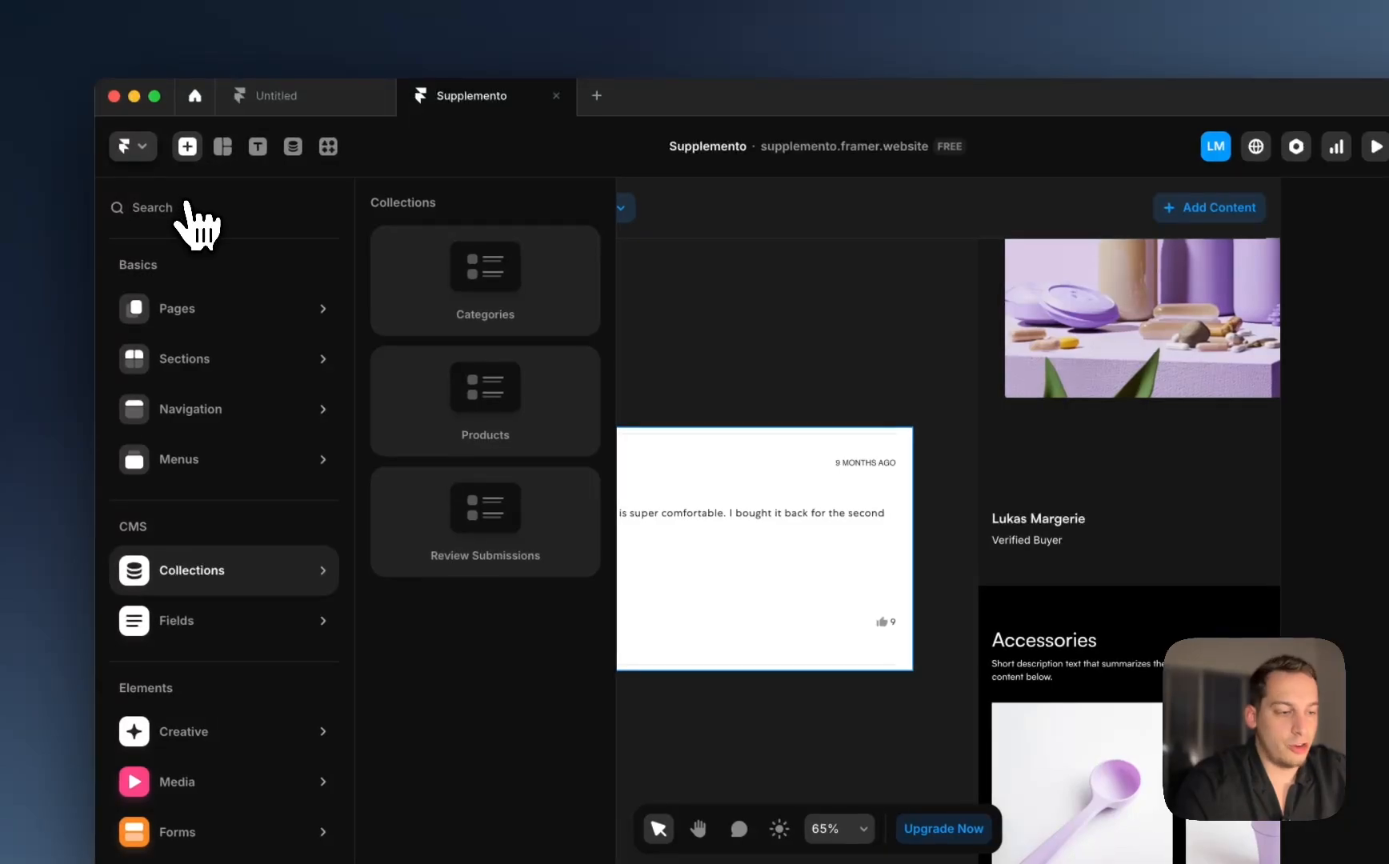
{"action": "type", "text": "icon"}
{"action": "scroll", "coordinate": [197, 304], "scroll_direction": "down", "scroll_amount": 5}
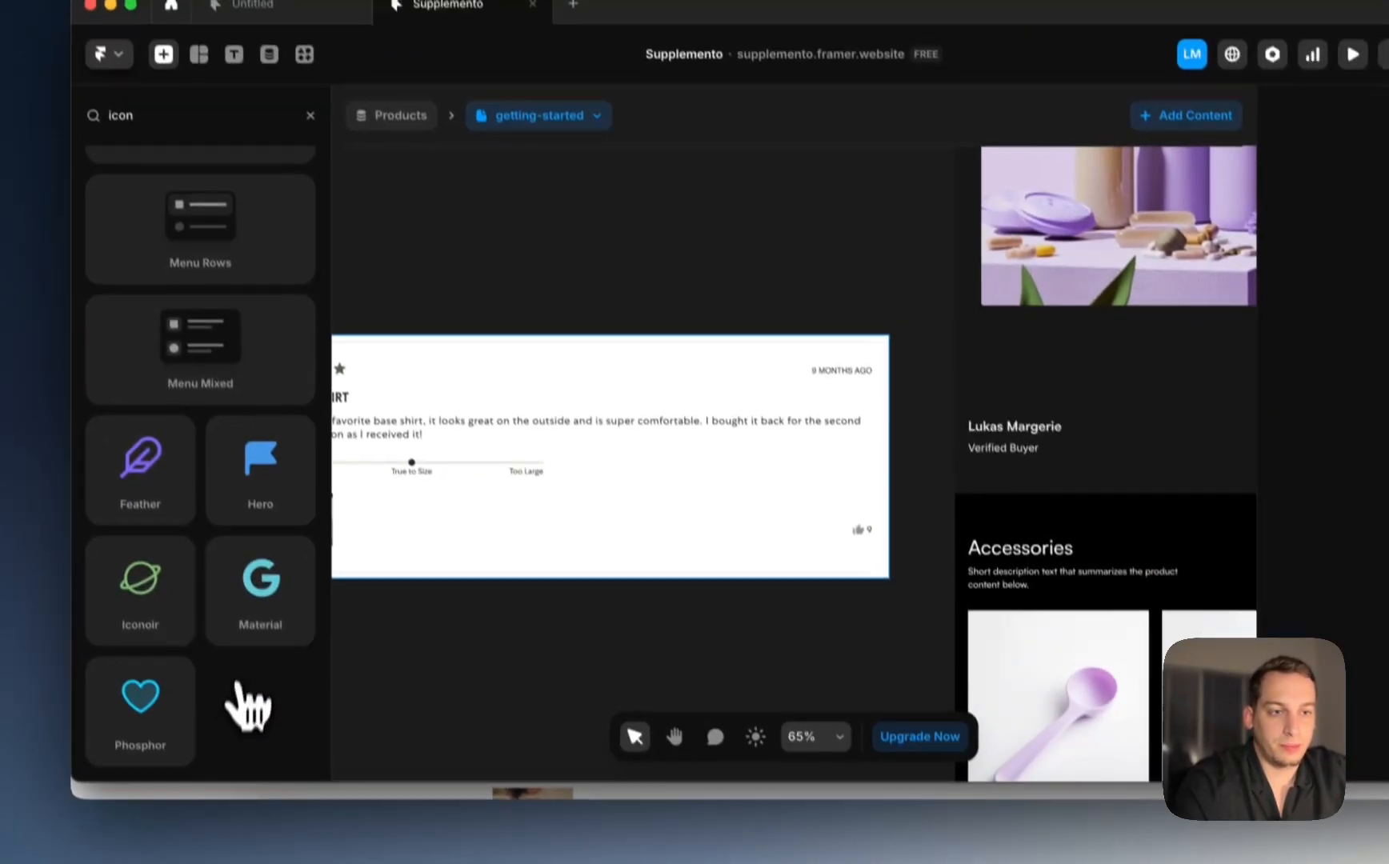
{"action": "left_click_drag", "start_coordinate": [284, 676], "coordinate": [835, 737]}
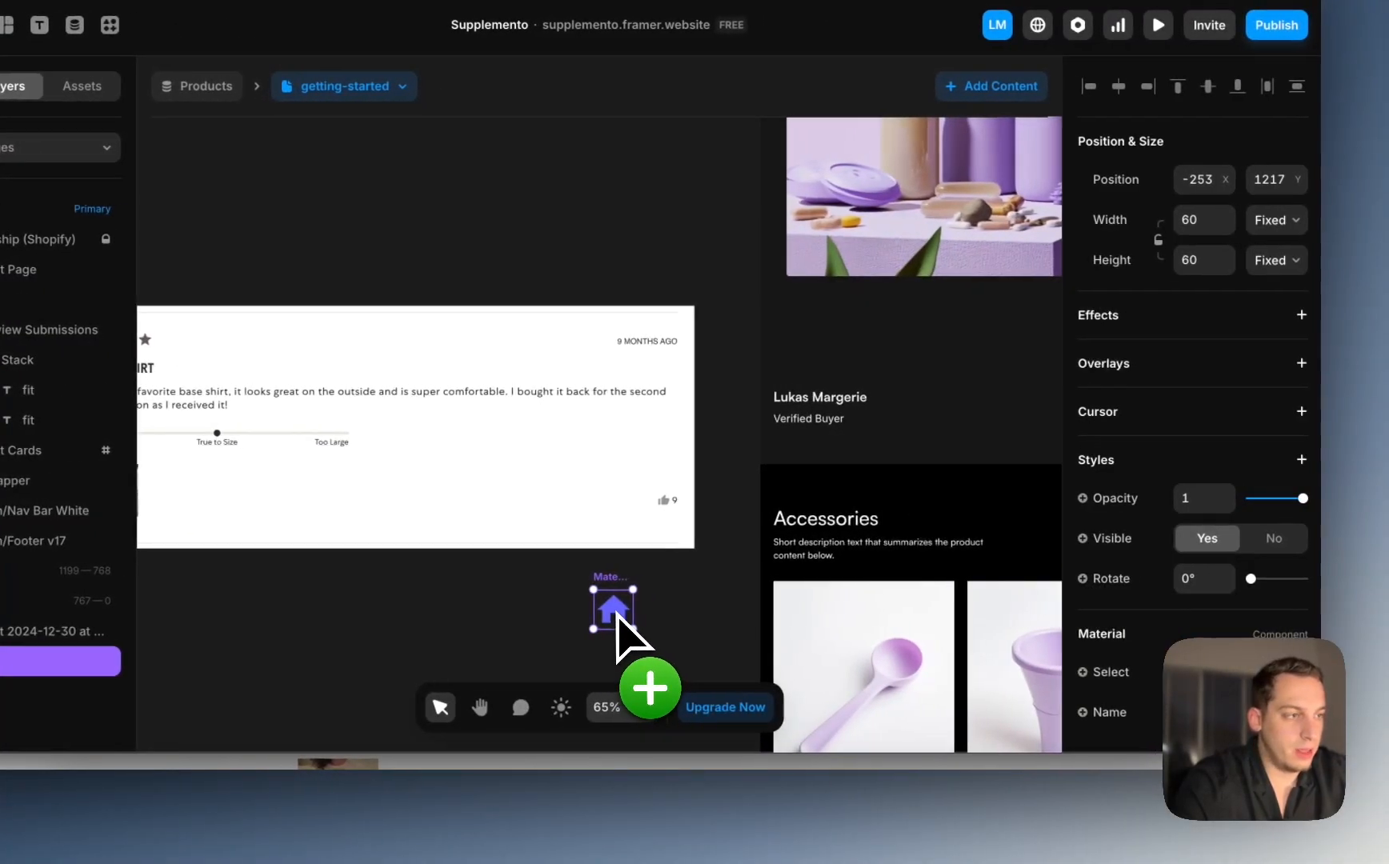
Step: Change the icon's Name to CheckCircle
{"action": "scroll", "coordinate": [616, 613], "scroll_direction": "up", "scroll_amount": 3}
{"action": "scroll", "coordinate": [1176, 594], "scroll_direction": "down", "scroll_amount": 2}
{"action": "left_click", "coordinate": [1232, 629]}
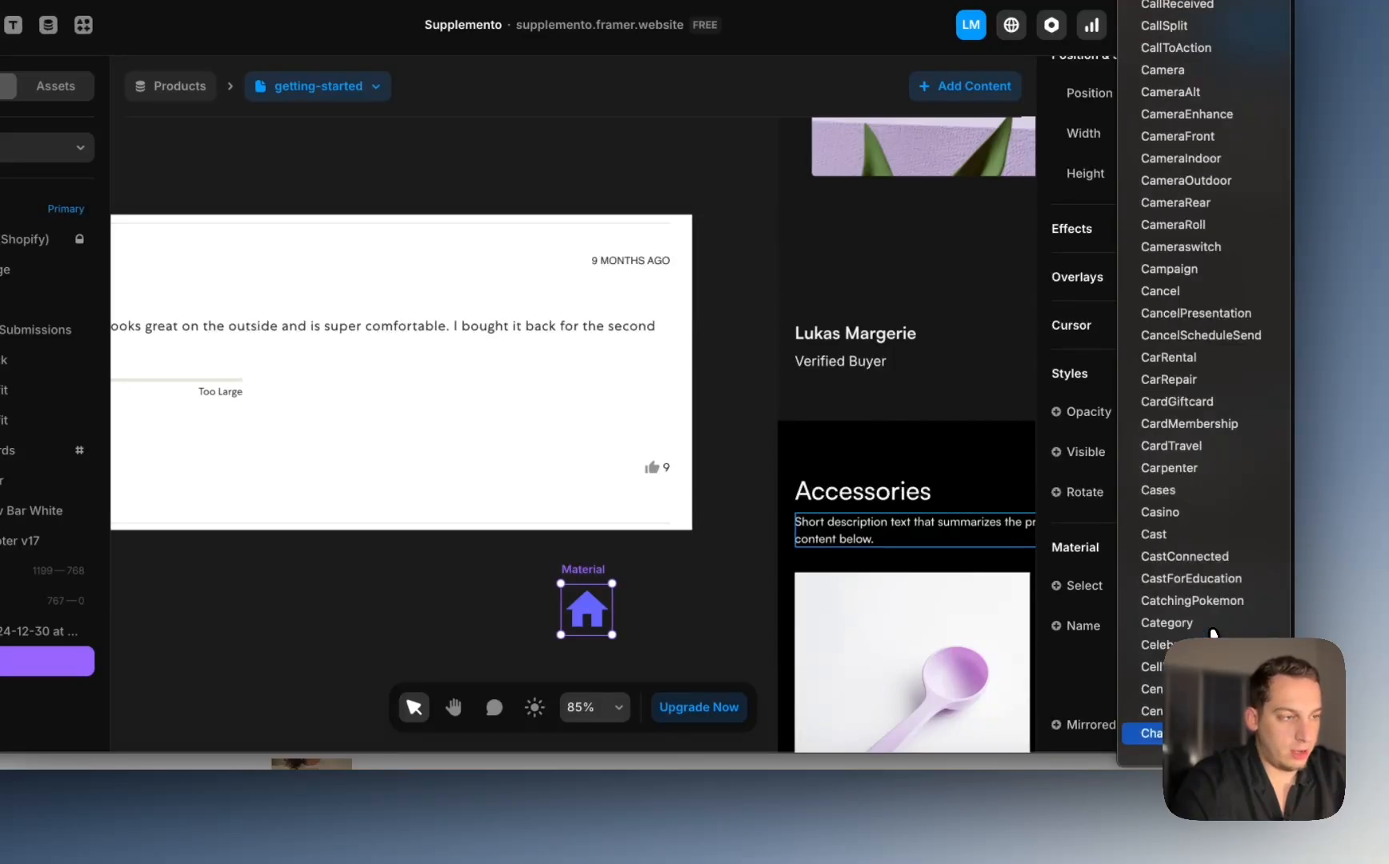
{"action": "key", "text": "Return"}
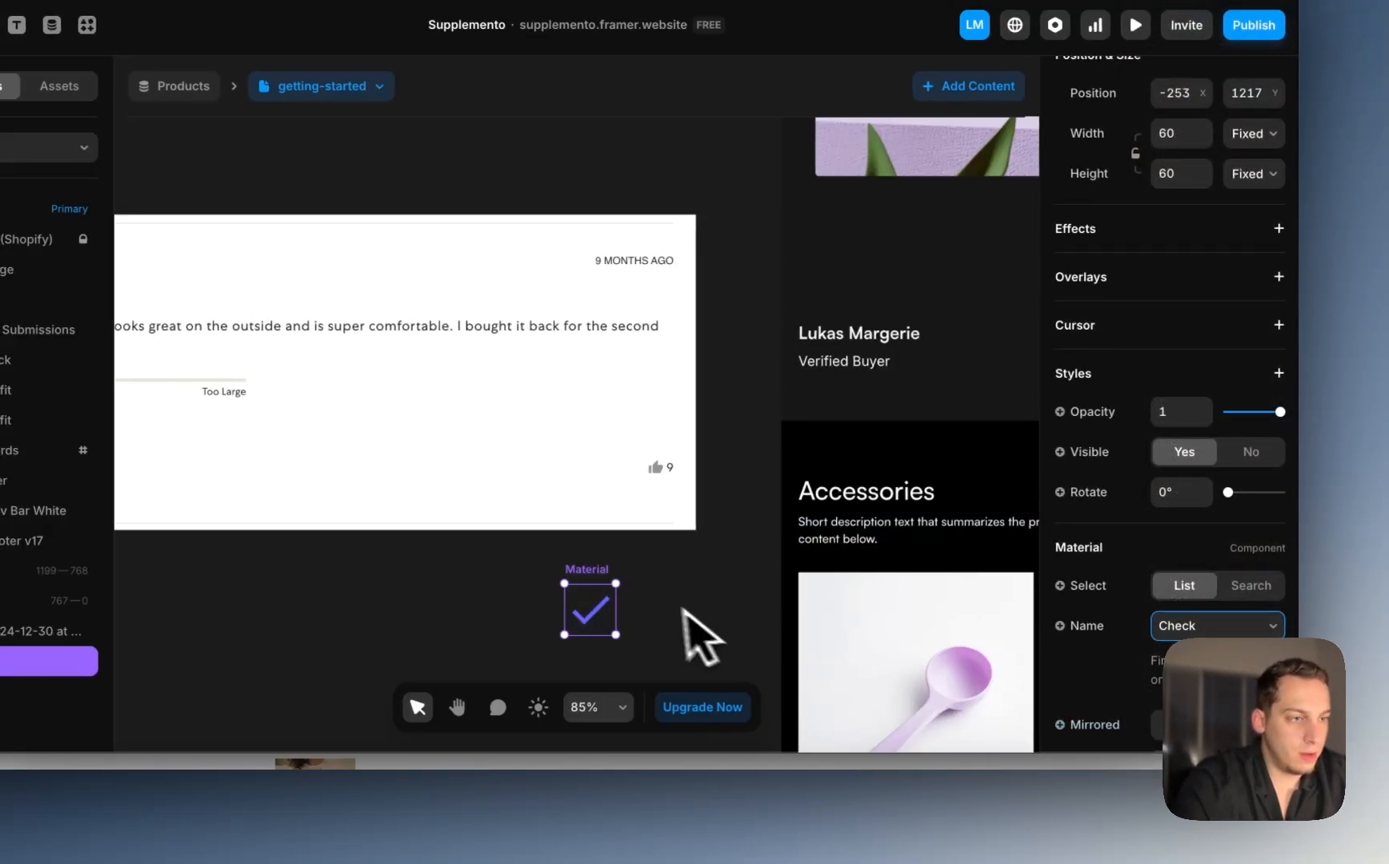
{"action": "left_click", "coordinate": [1215, 628]}
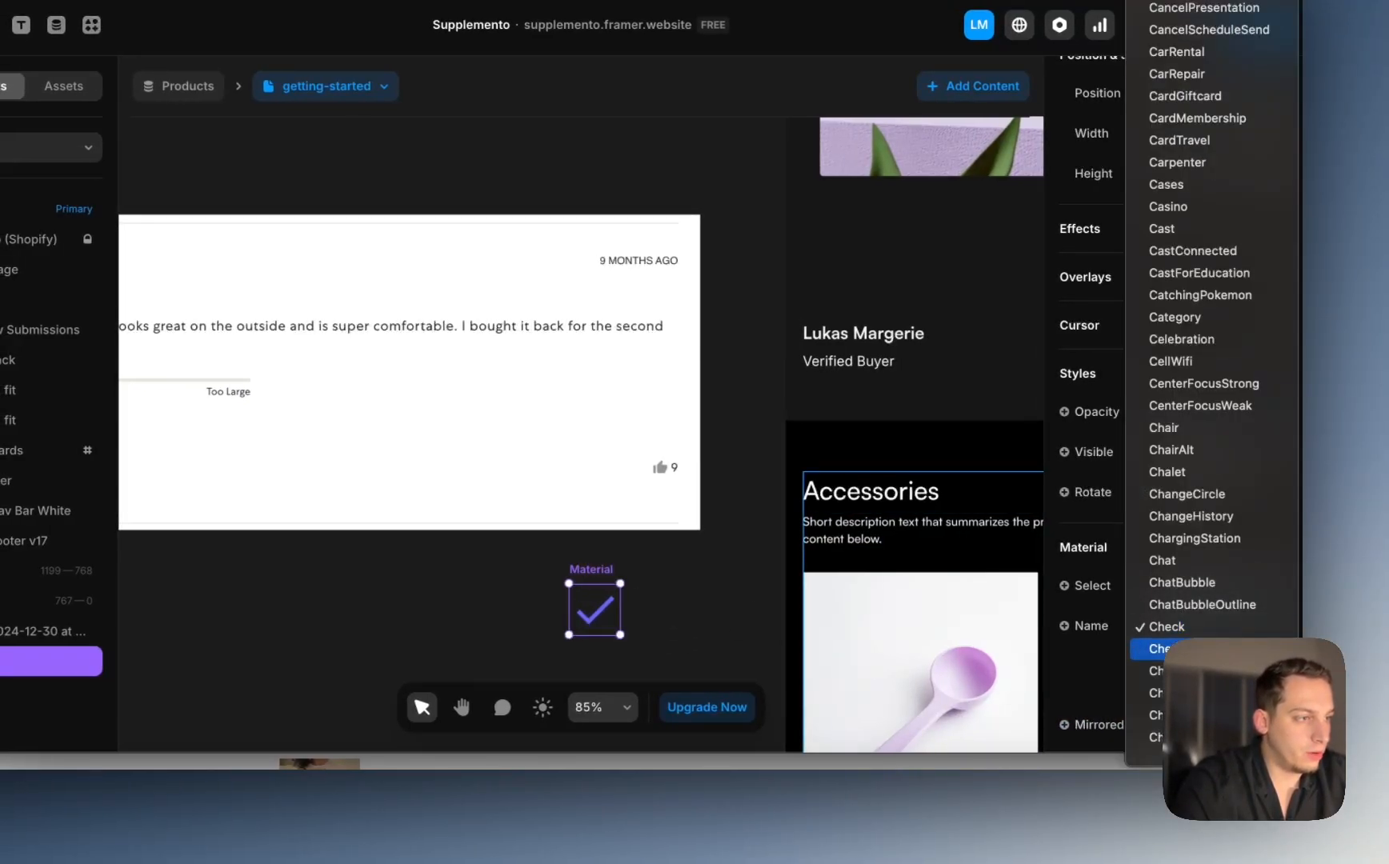
{"action": "key", "text": "Return"}
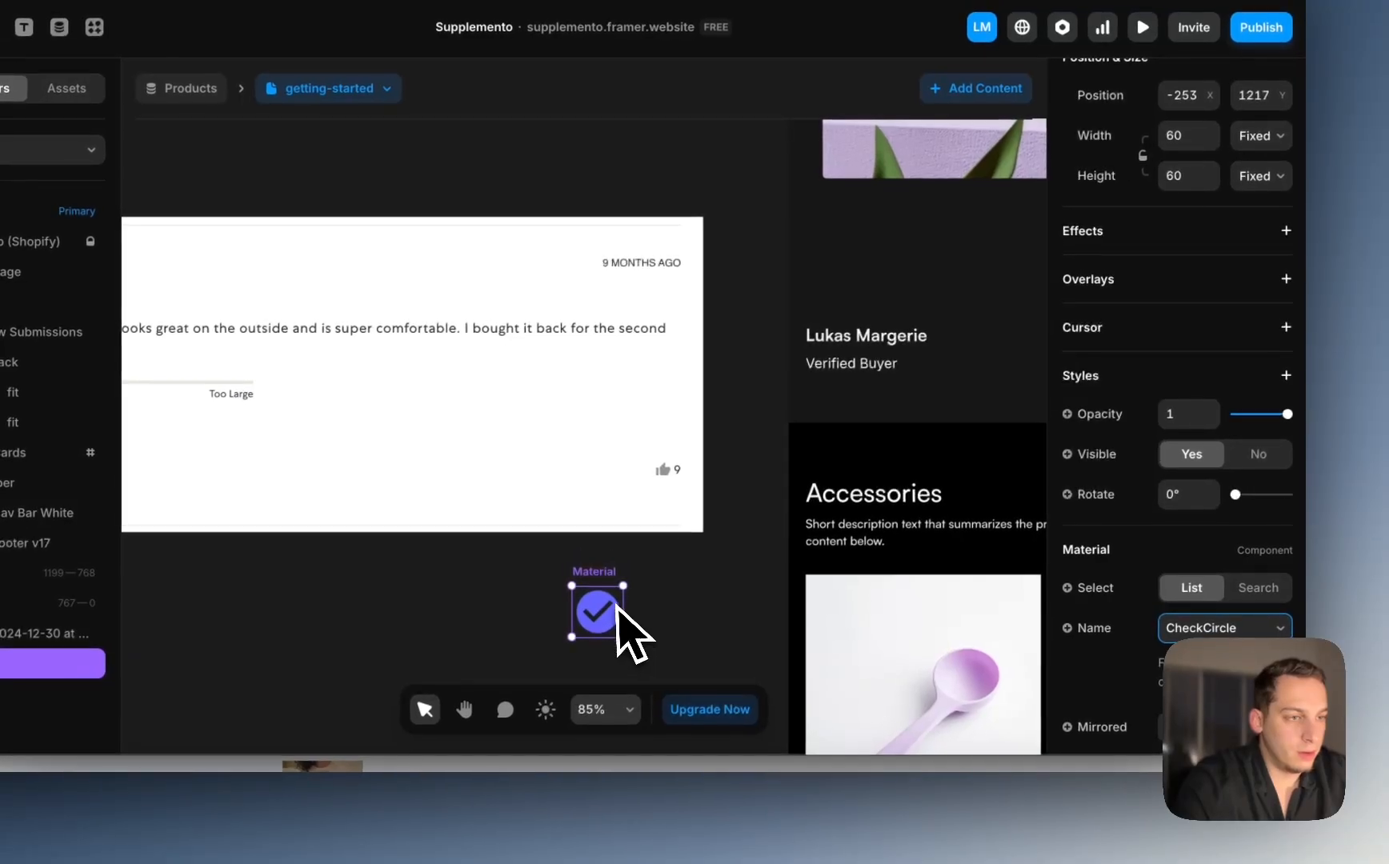
Step: Color the icon #FFFFFF and shrink it to 25 × 25
{"action": "scroll", "coordinate": [1185, 557], "scroll_direction": "down", "scroll_amount": 3}
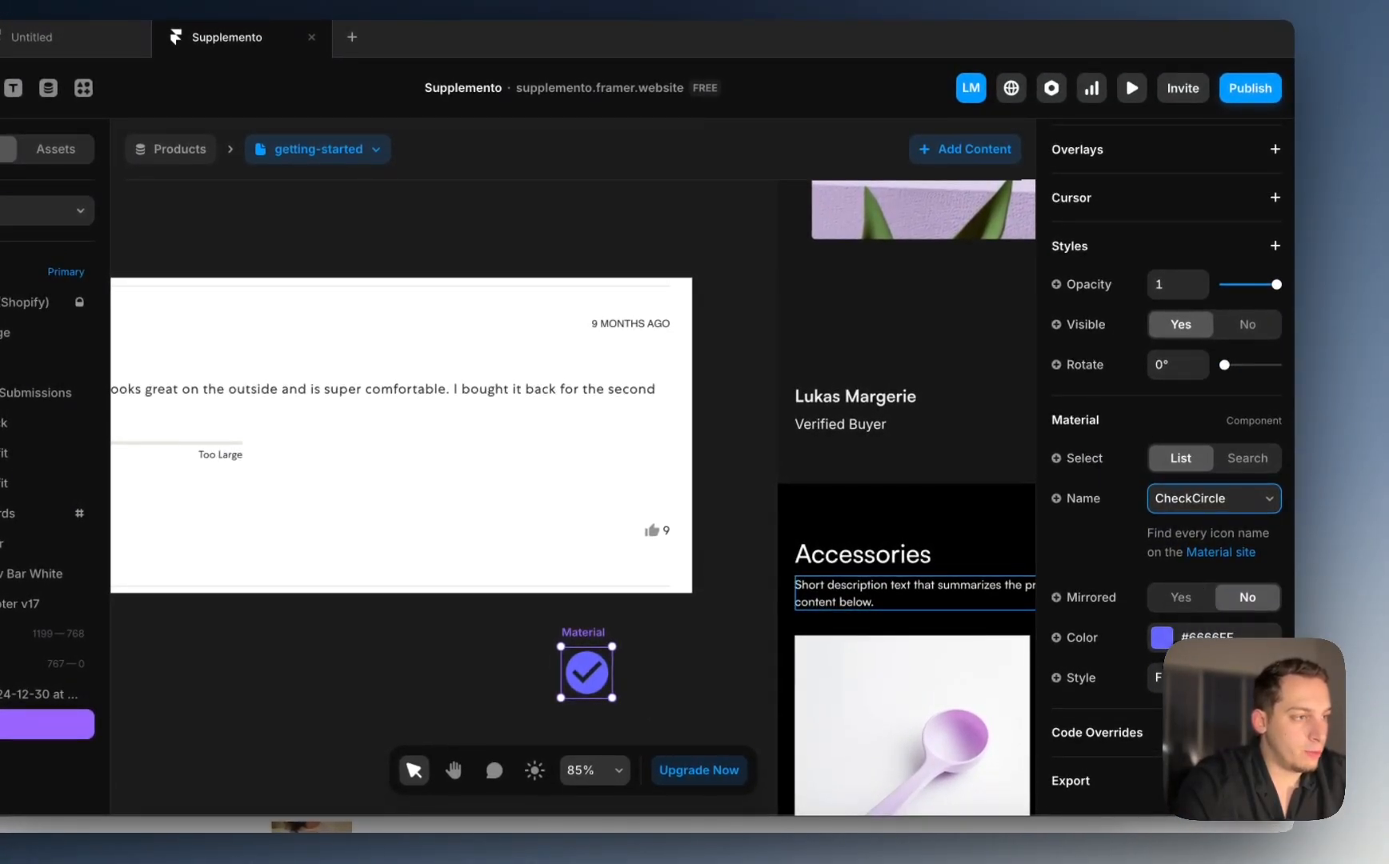
{"action": "left_click", "coordinate": [1164, 624]}
{"action": "type", "text": "FFFFFF"}
{"action": "key", "text": "Return"}
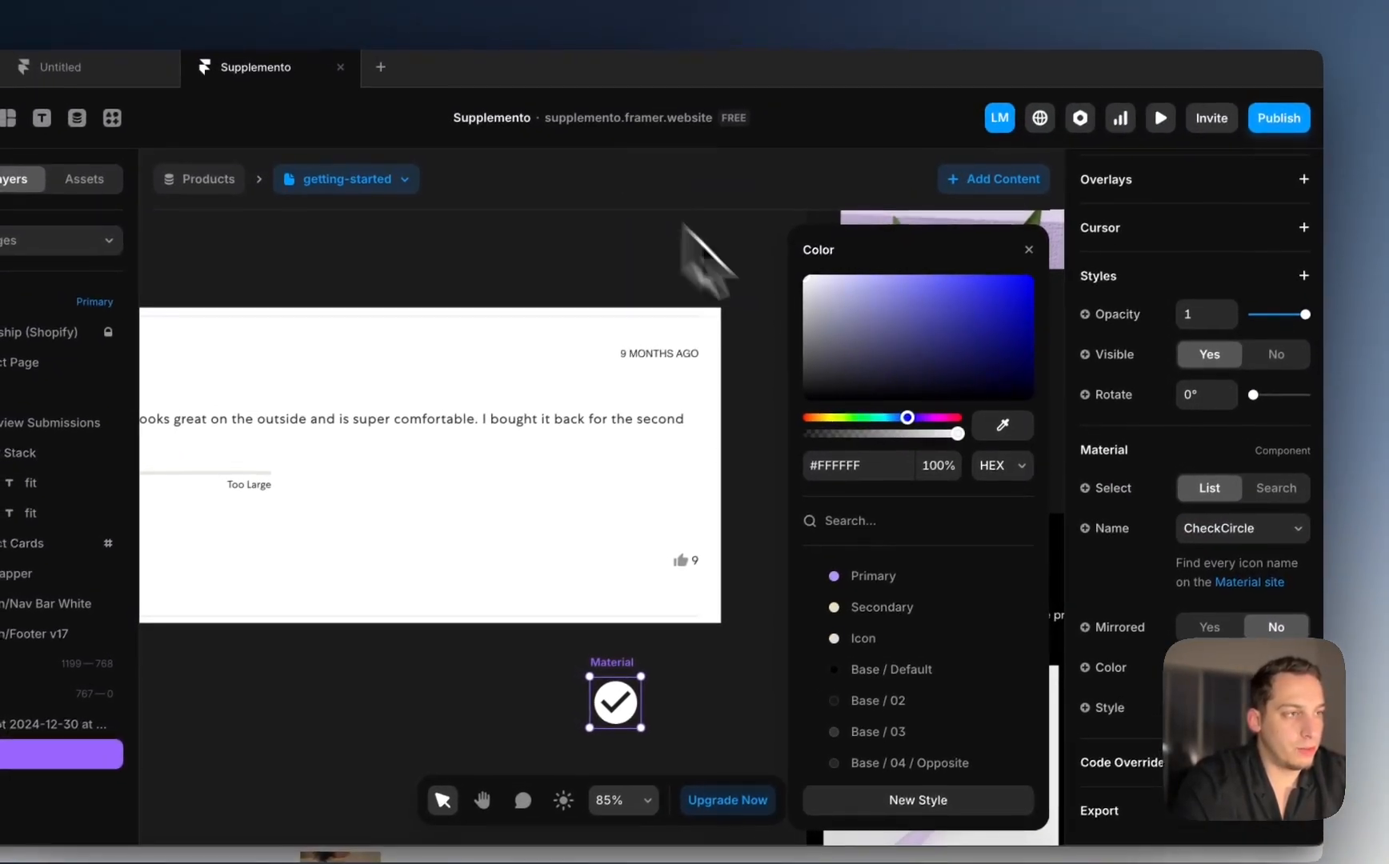
{"action": "left_click", "coordinate": [1000, 220]}
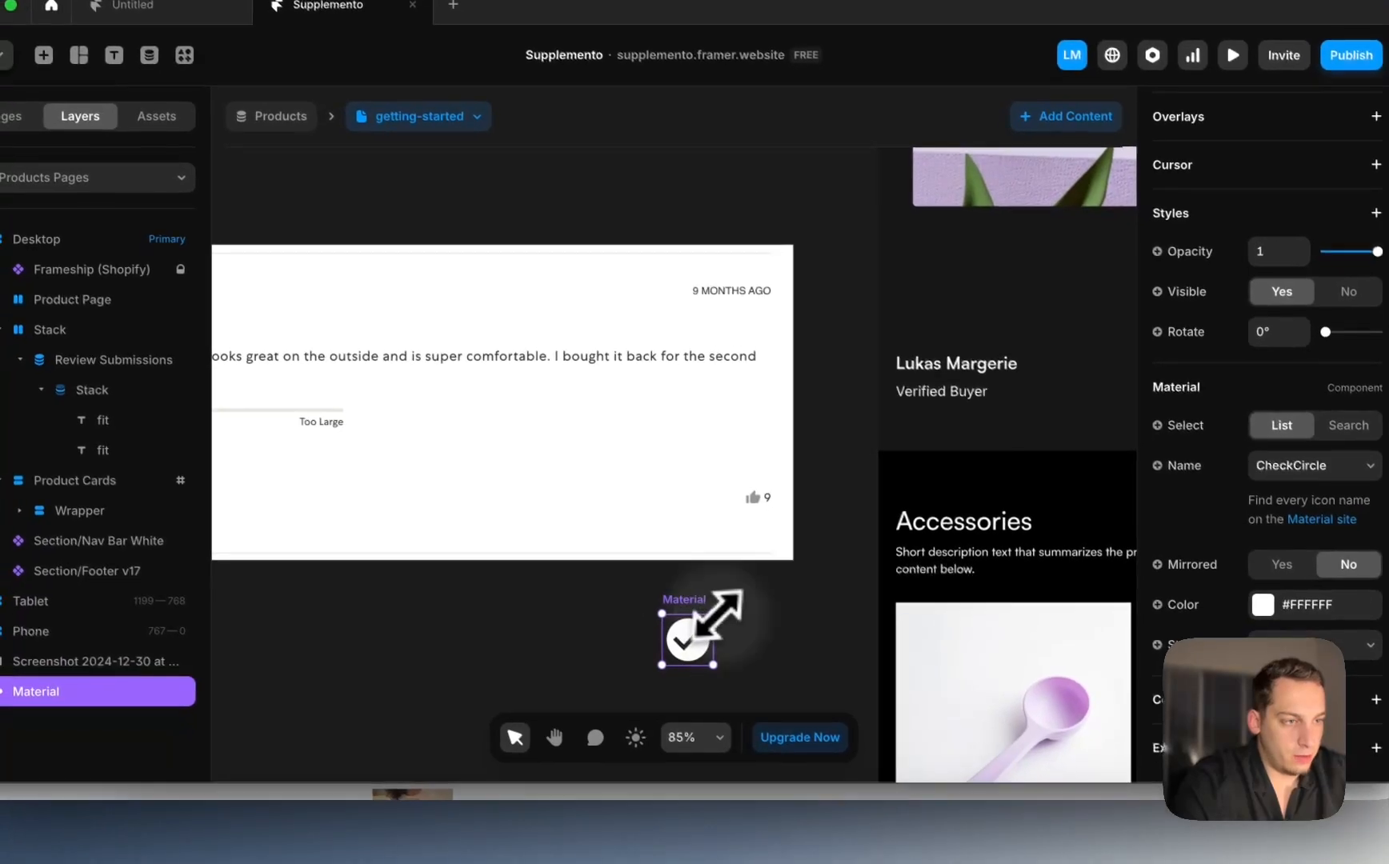
{"action": "left_click_drag", "start_coordinate": [644, 679], "coordinate": [616, 710]}
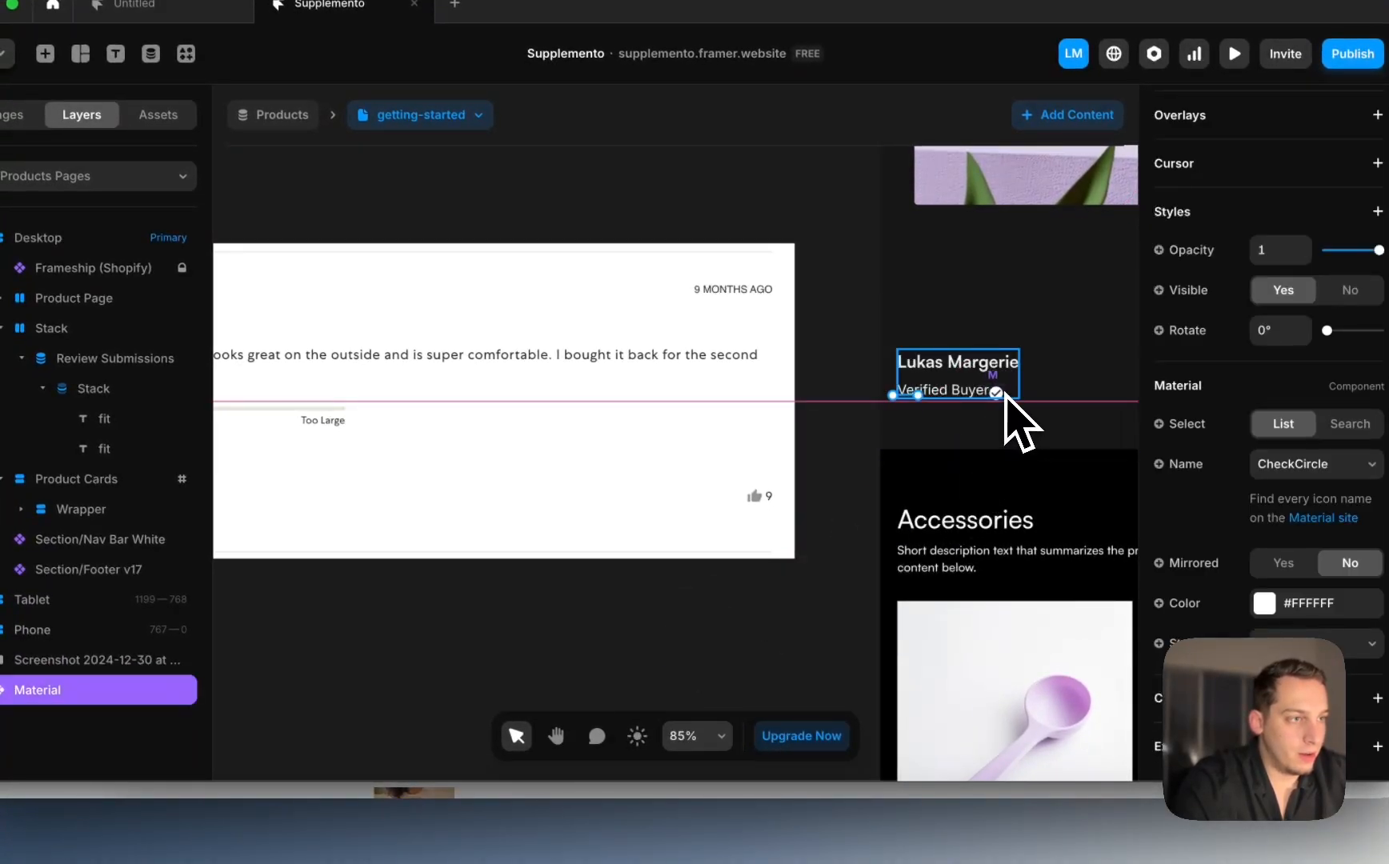
Step: Wrap the check icon and Verified Buyer label in a new horizontal stack
{"action": "left_click_drag", "start_coordinate": [1000, 392], "coordinate": [997, 392]}
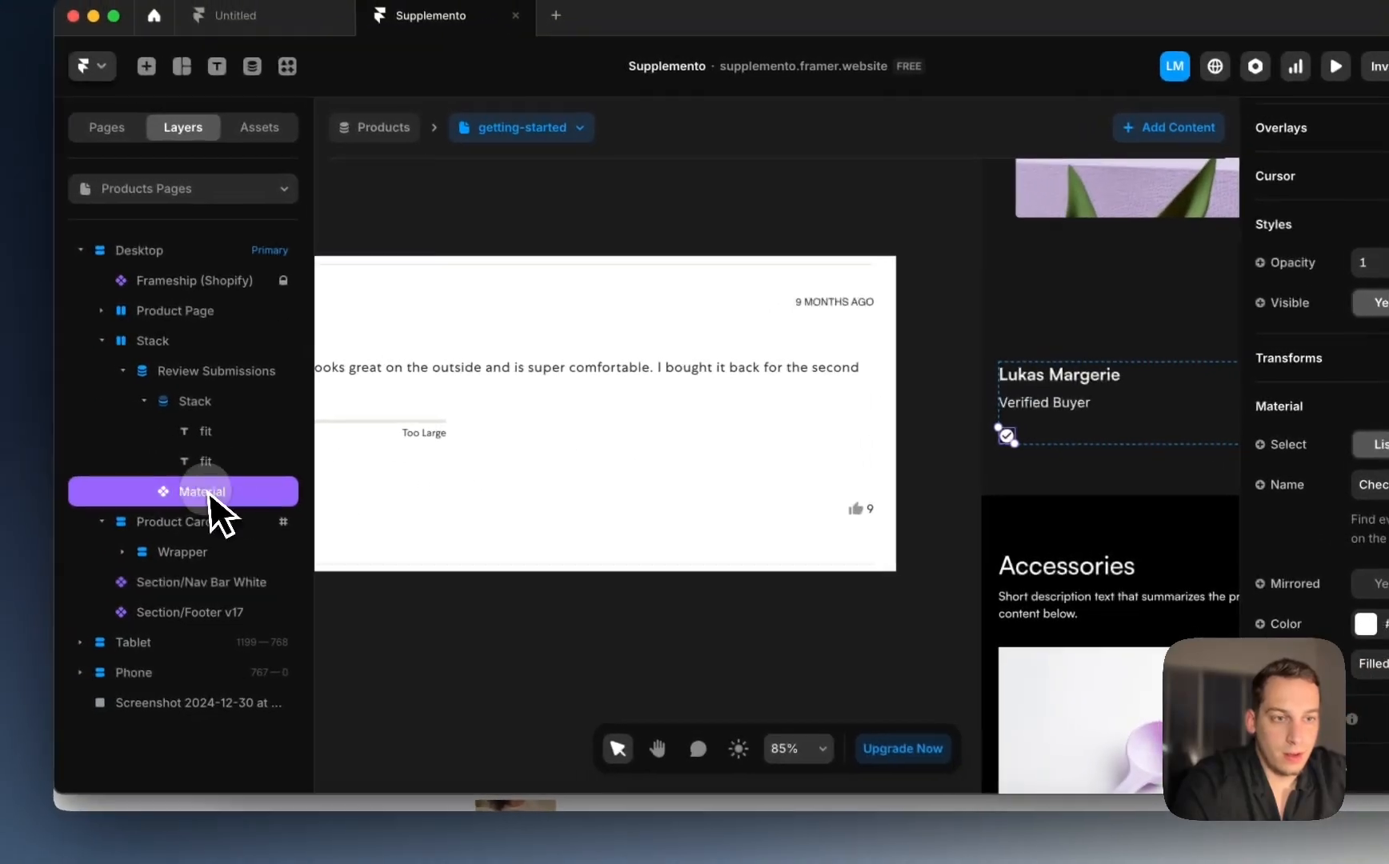
{"action": "left_click_drag", "start_coordinate": [108, 477], "coordinate": [102, 459]}
{"action": "right_click", "coordinate": [227, 468]}
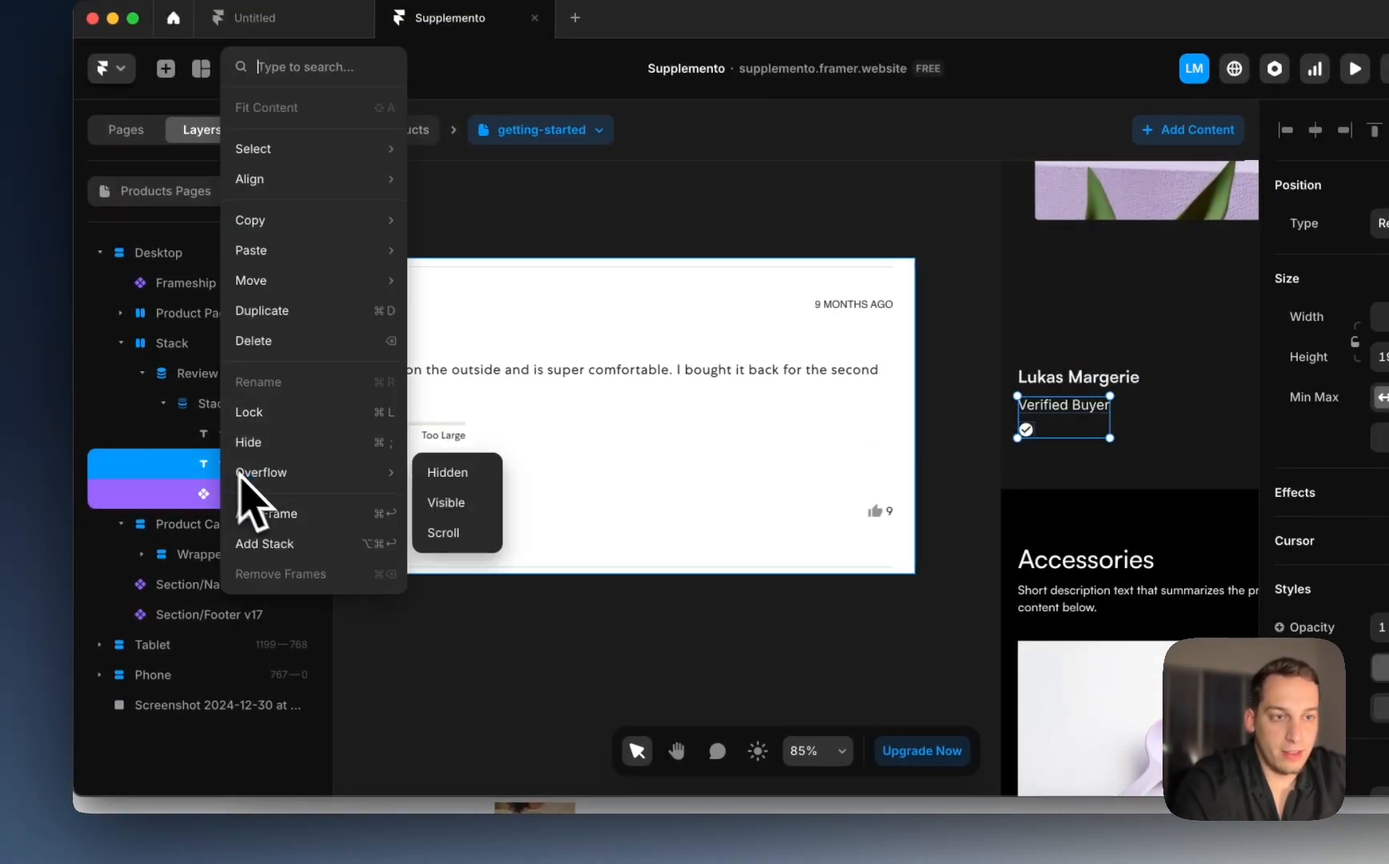
{"action": "left_click", "coordinate": [268, 540]}
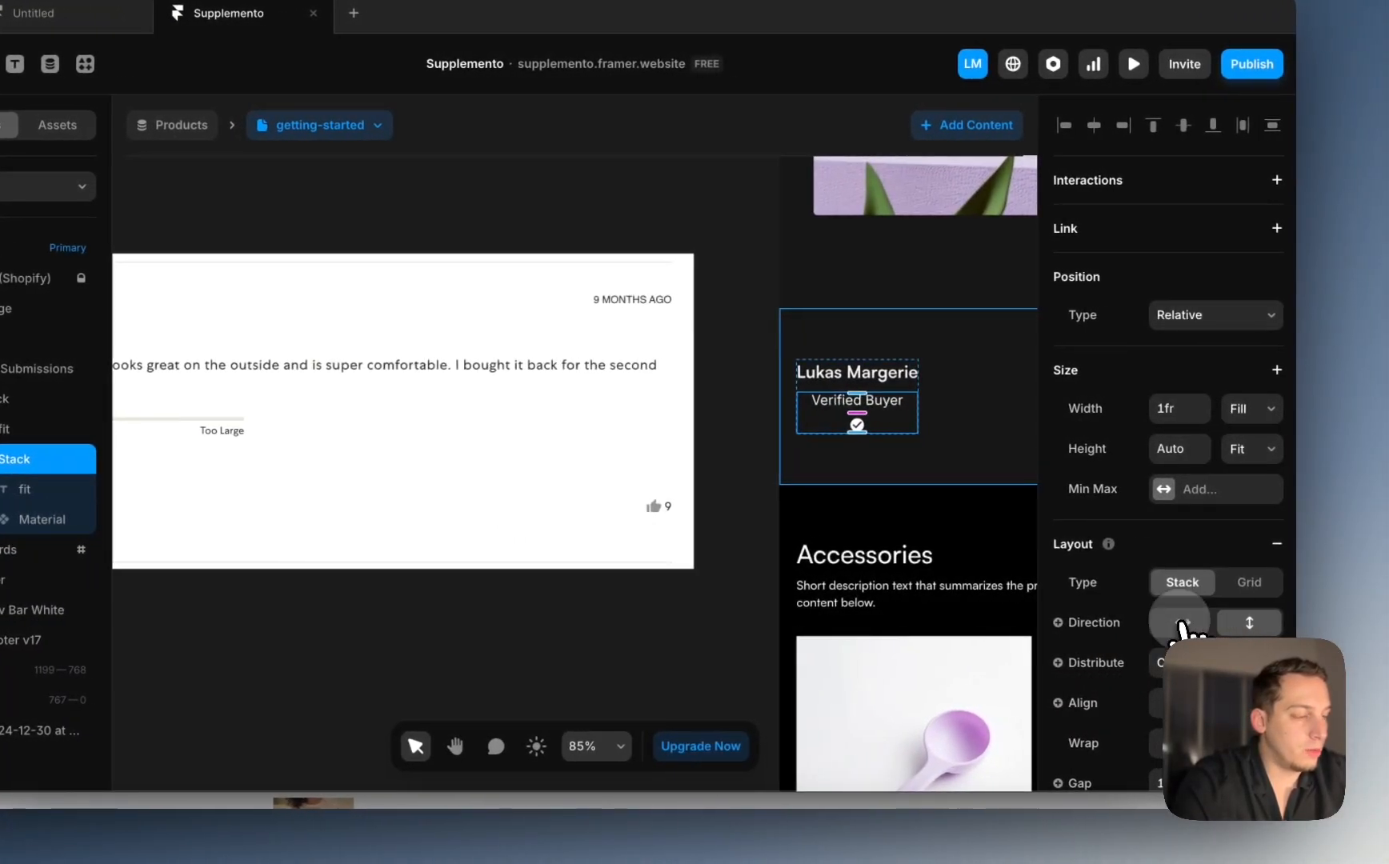
{"action": "left_click", "coordinate": [1196, 625]}
{"action": "left_click", "coordinate": [741, 393]}
Step: Adjust the gap between label and check, and distribute the row from Start
{"action": "scroll", "coordinate": [742, 394], "scroll_direction": "up", "scroll_amount": 5}
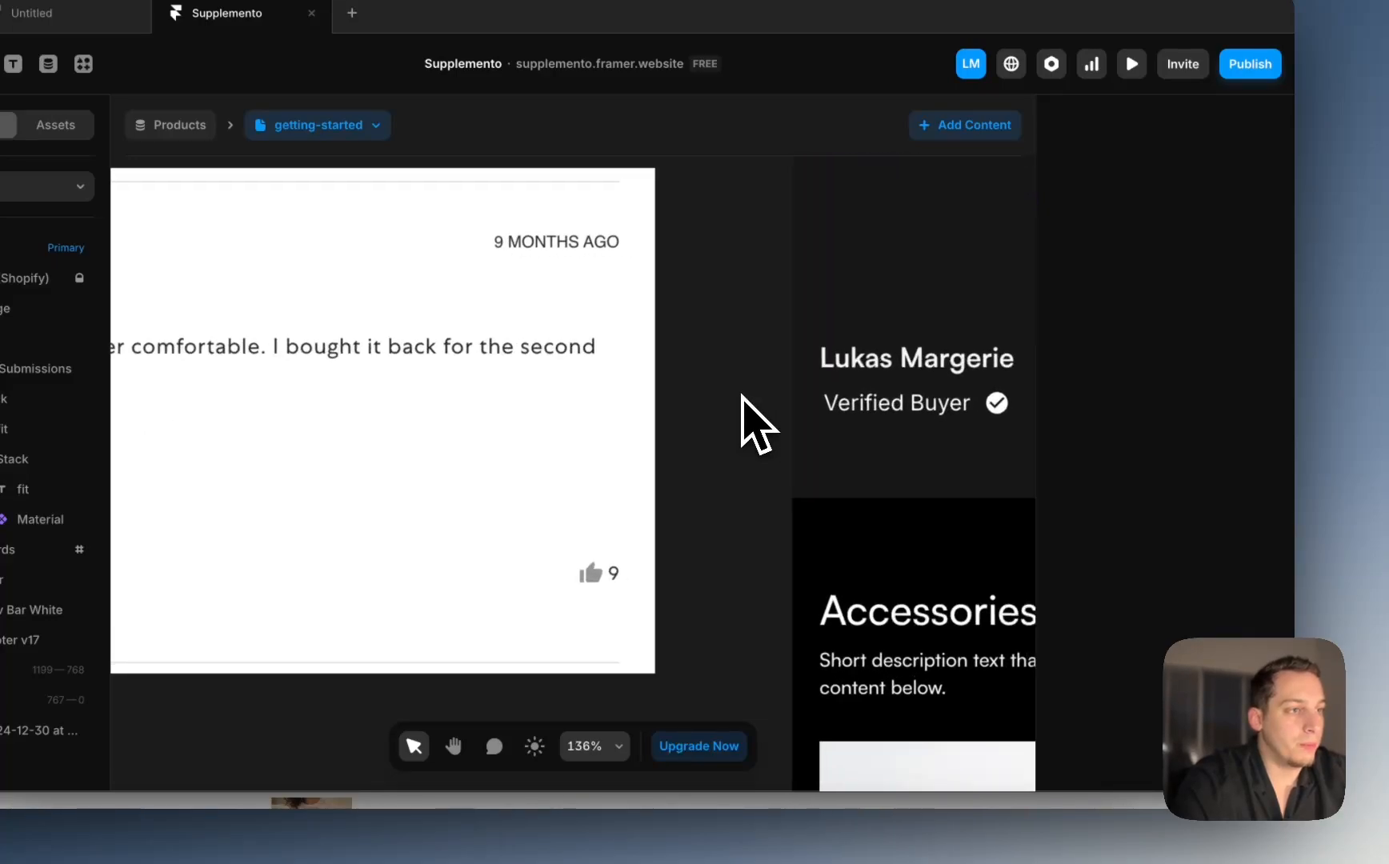
{"action": "scroll", "coordinate": [748, 396], "scroll_direction": "right", "scroll_amount": 4}
{"action": "left_click", "coordinate": [684, 376]}
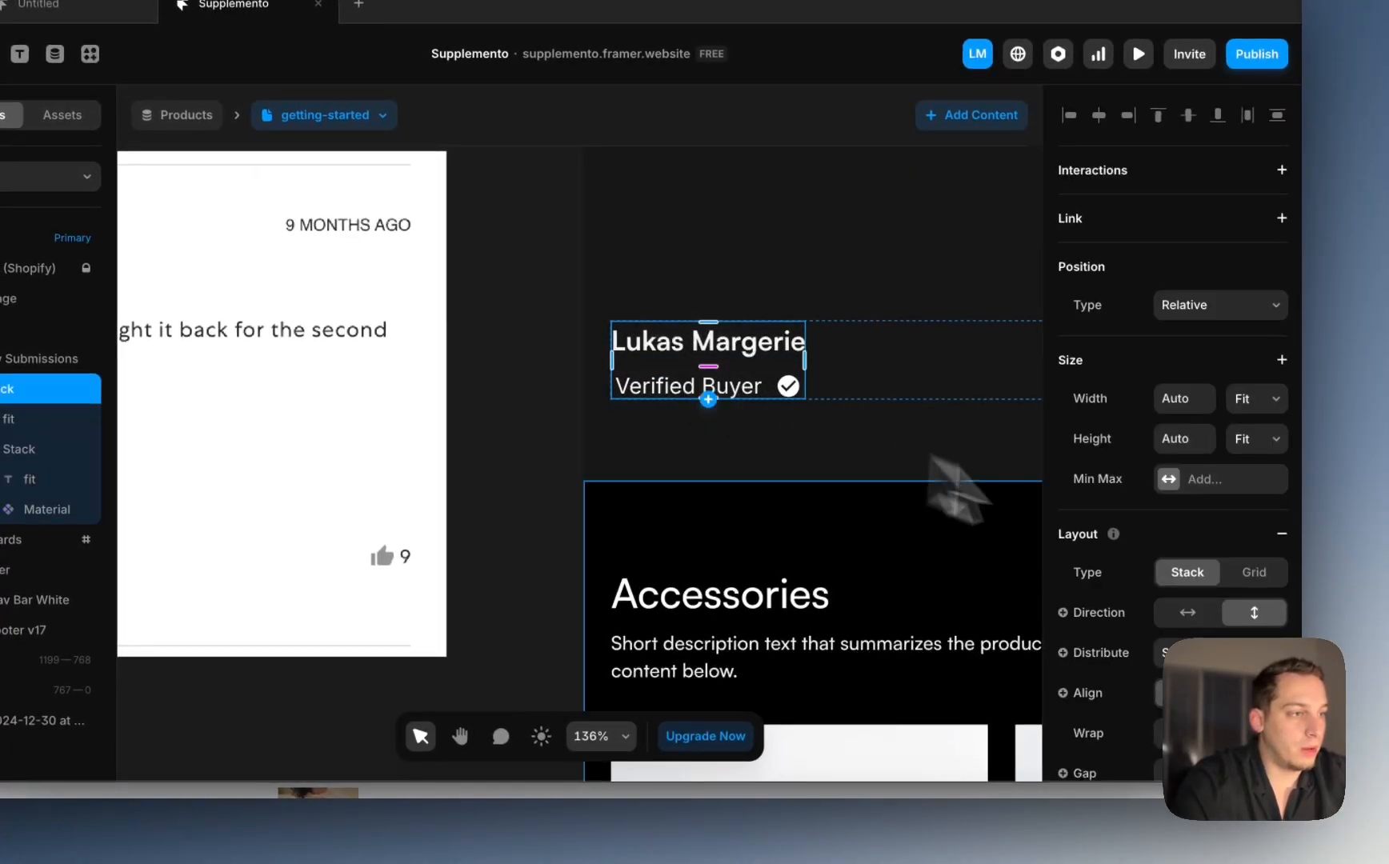
{"action": "left_click", "coordinate": [783, 397]}
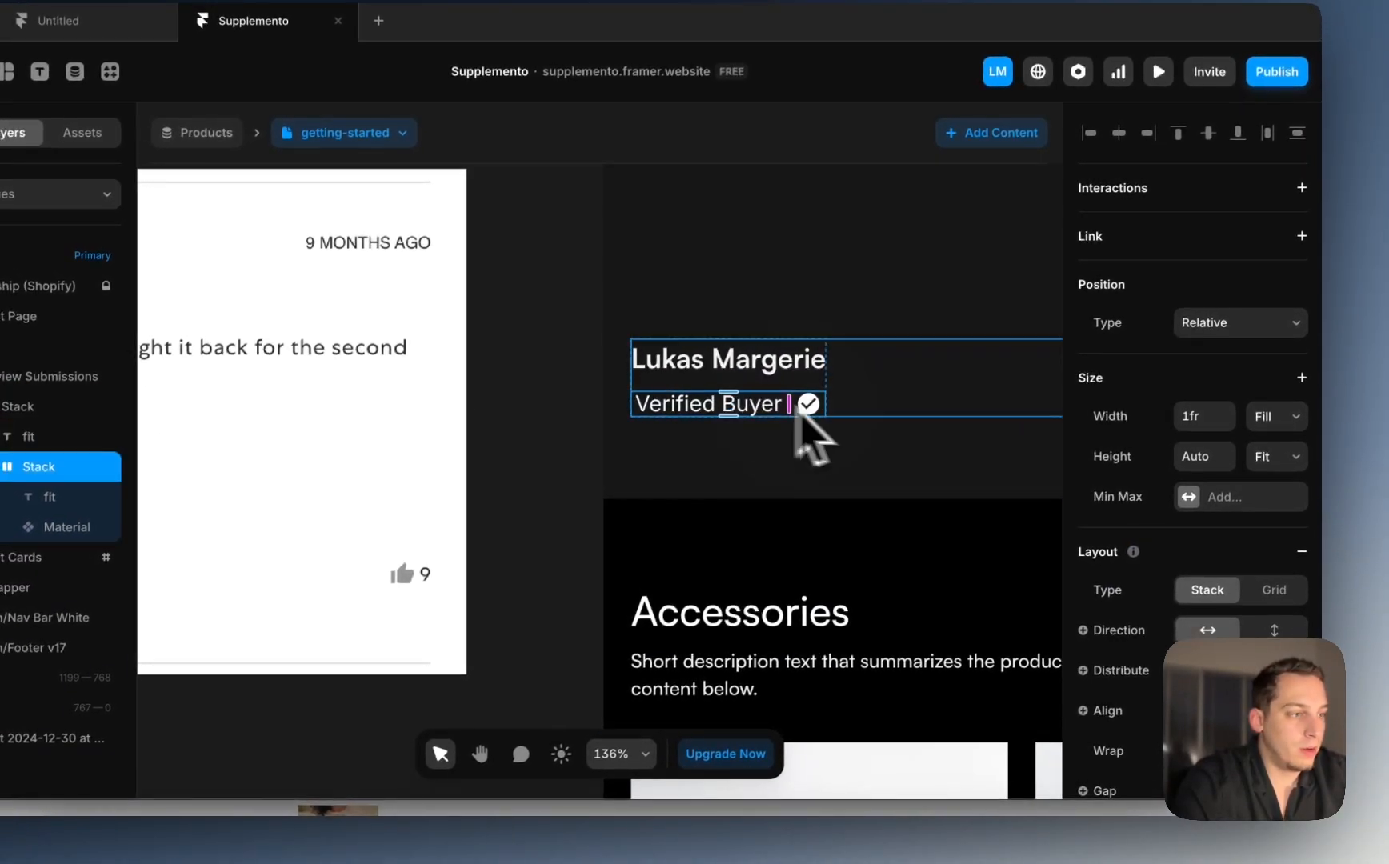
{"action": "left_click", "coordinate": [1164, 689]}
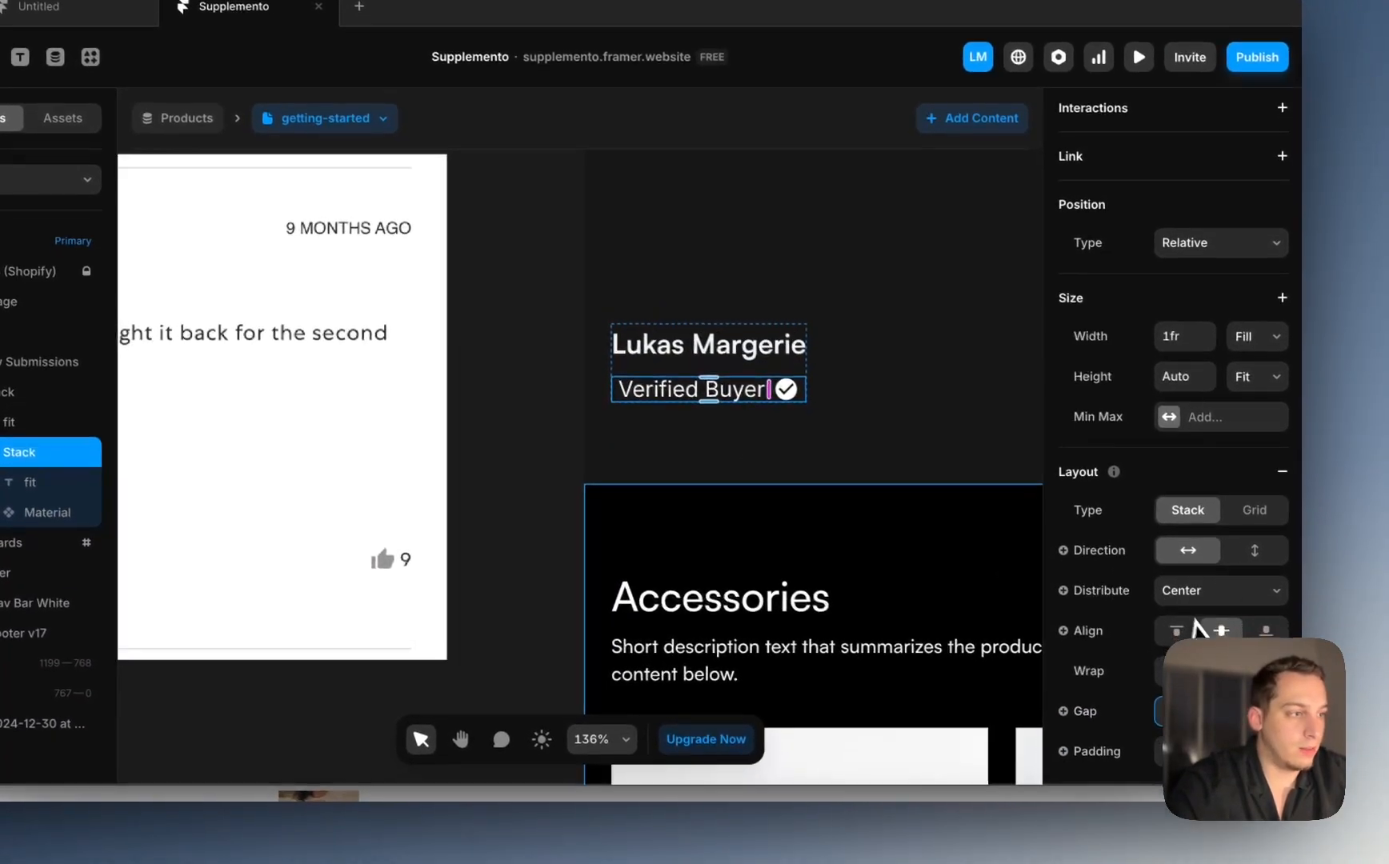
{"action": "left_click", "coordinate": [1186, 559]}
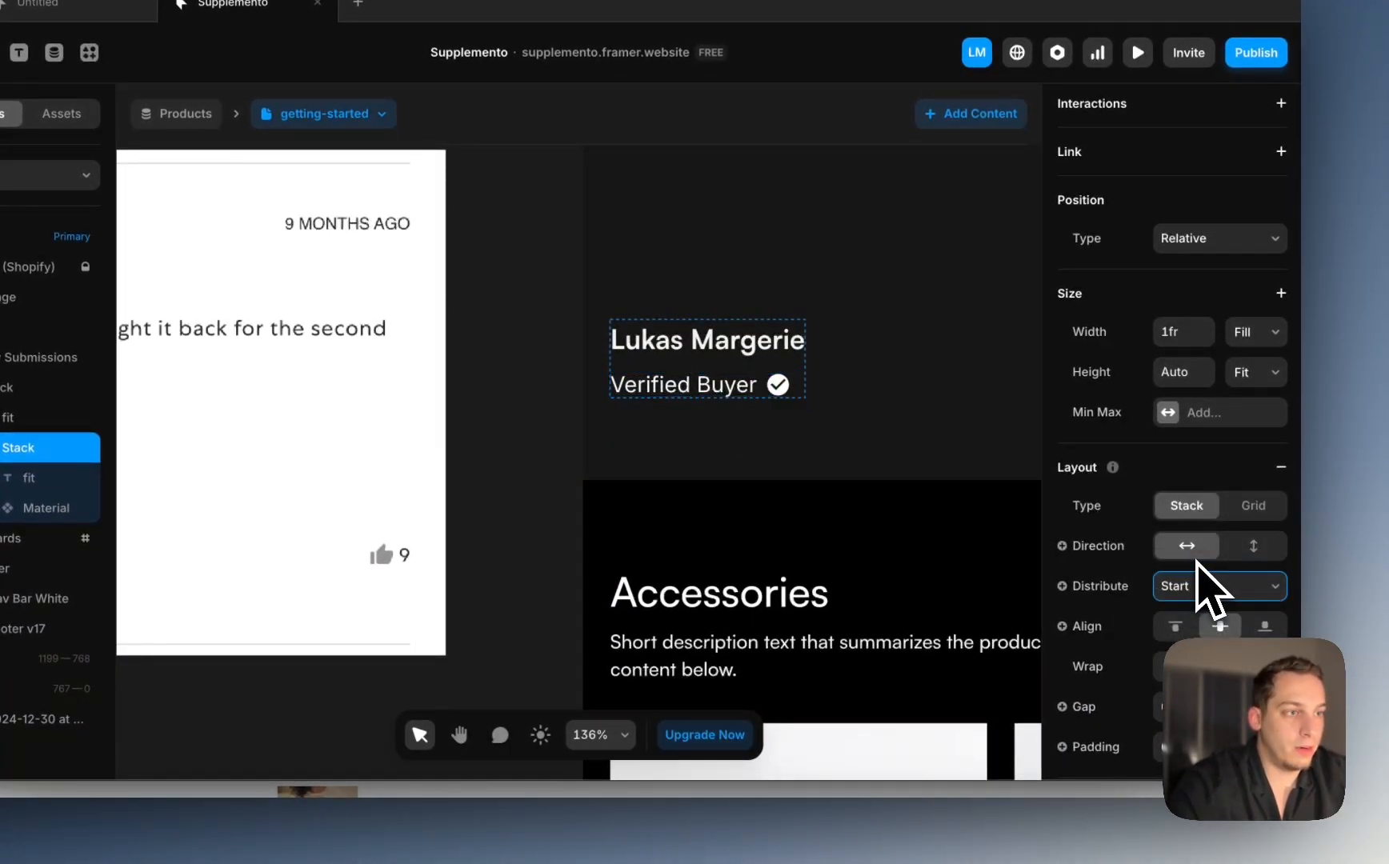
{"action": "left_click", "coordinate": [528, 410]}
{"action": "scroll", "coordinate": [500, 419], "scroll_direction": "down", "scroll_amount": 5}
{"action": "scroll", "coordinate": [489, 422], "scroll_direction": "left", "scroll_amount": 9}
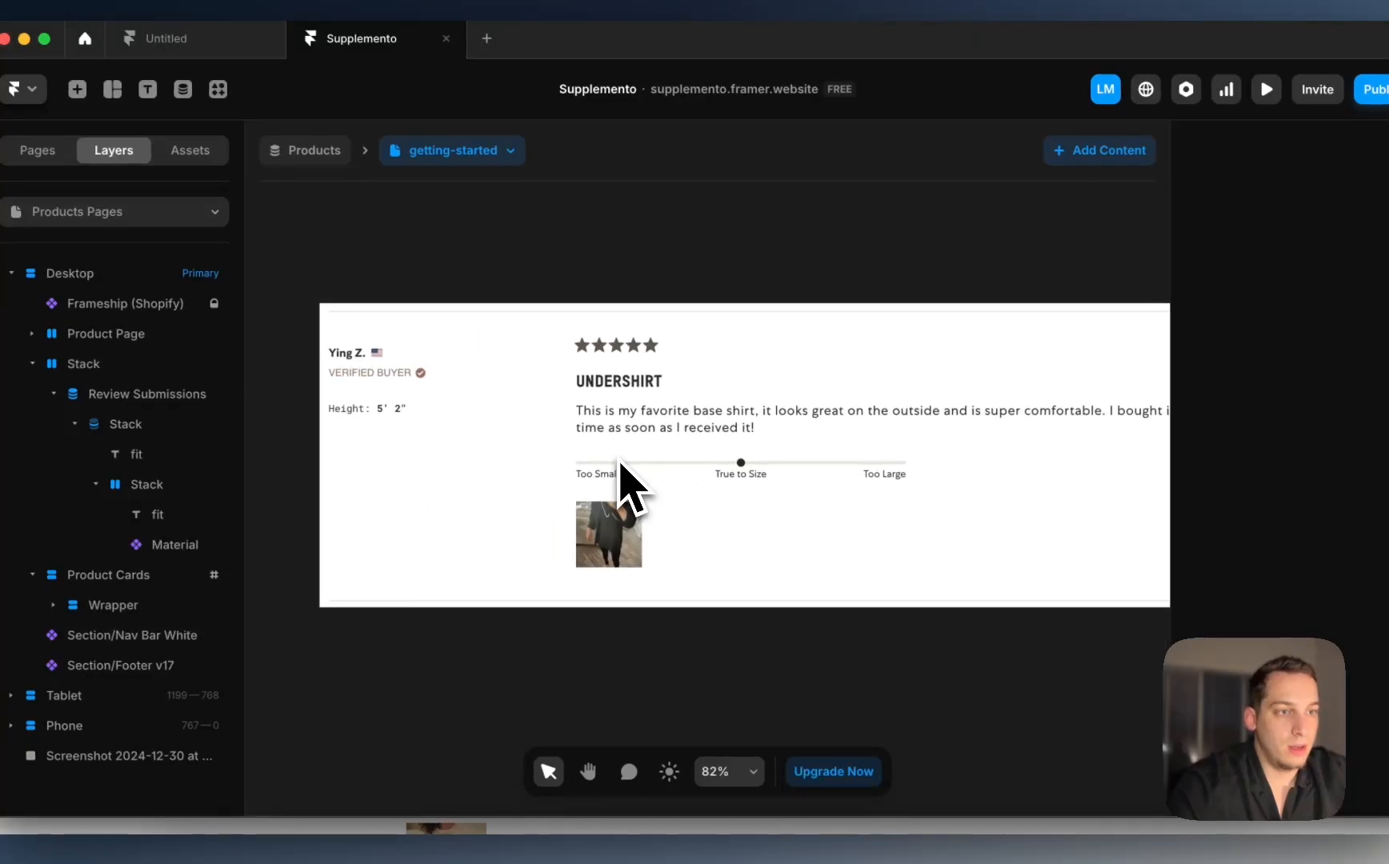
{"action": "scroll", "coordinate": [621, 466], "scroll_direction": "left", "scroll_amount": 3}
{"action": "scroll", "coordinate": [621, 466], "scroll_direction": "up", "scroll_amount": 2}
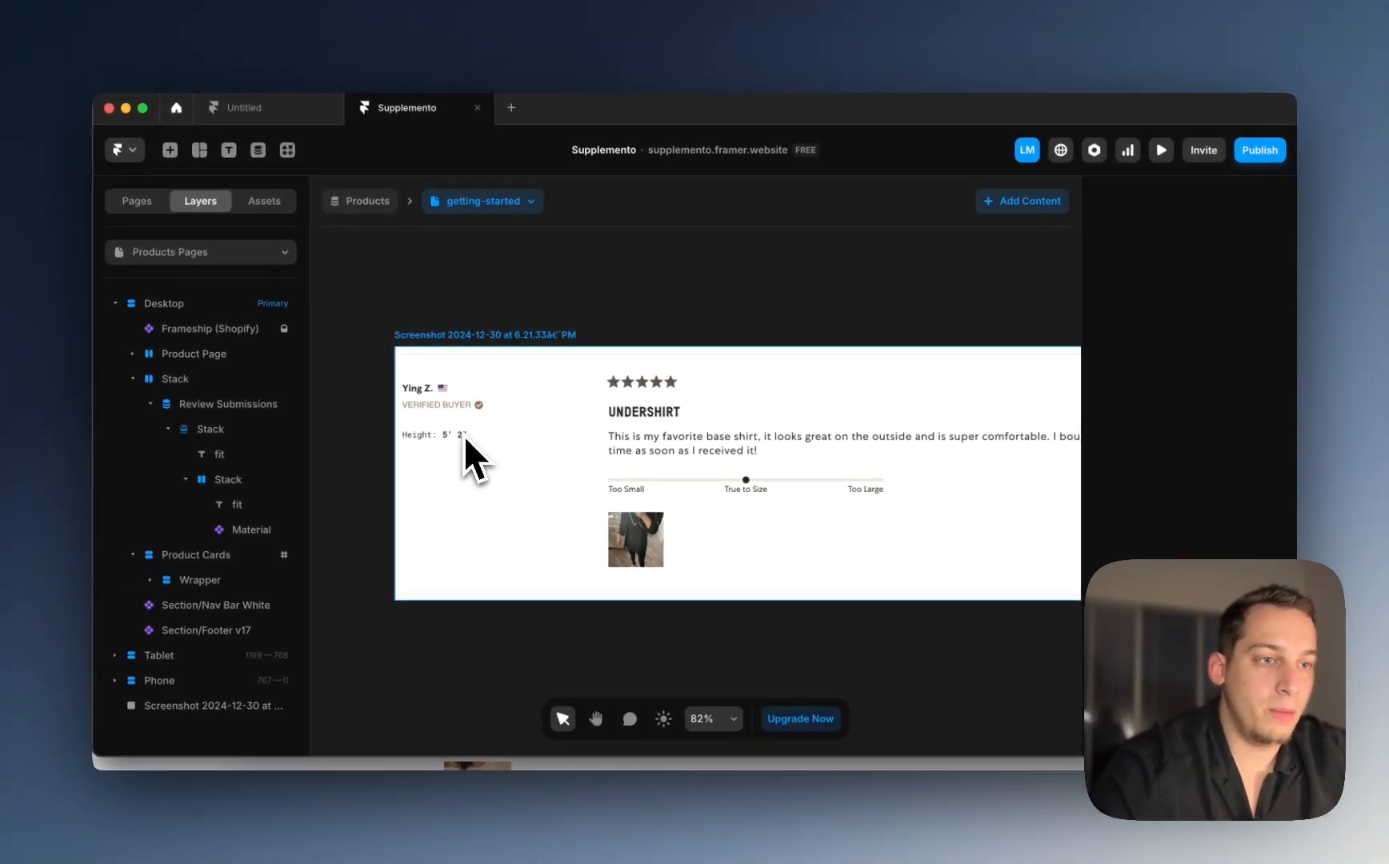
{"action": "scroll", "coordinate": [442, 422], "scroll_direction": "right", "scroll_amount": 7}
{"action": "scroll", "coordinate": [444, 421], "scroll_direction": "down", "scroll_amount": 5}
{"action": "scroll", "coordinate": [478, 427], "scroll_direction": "left", "scroll_amount": 4}
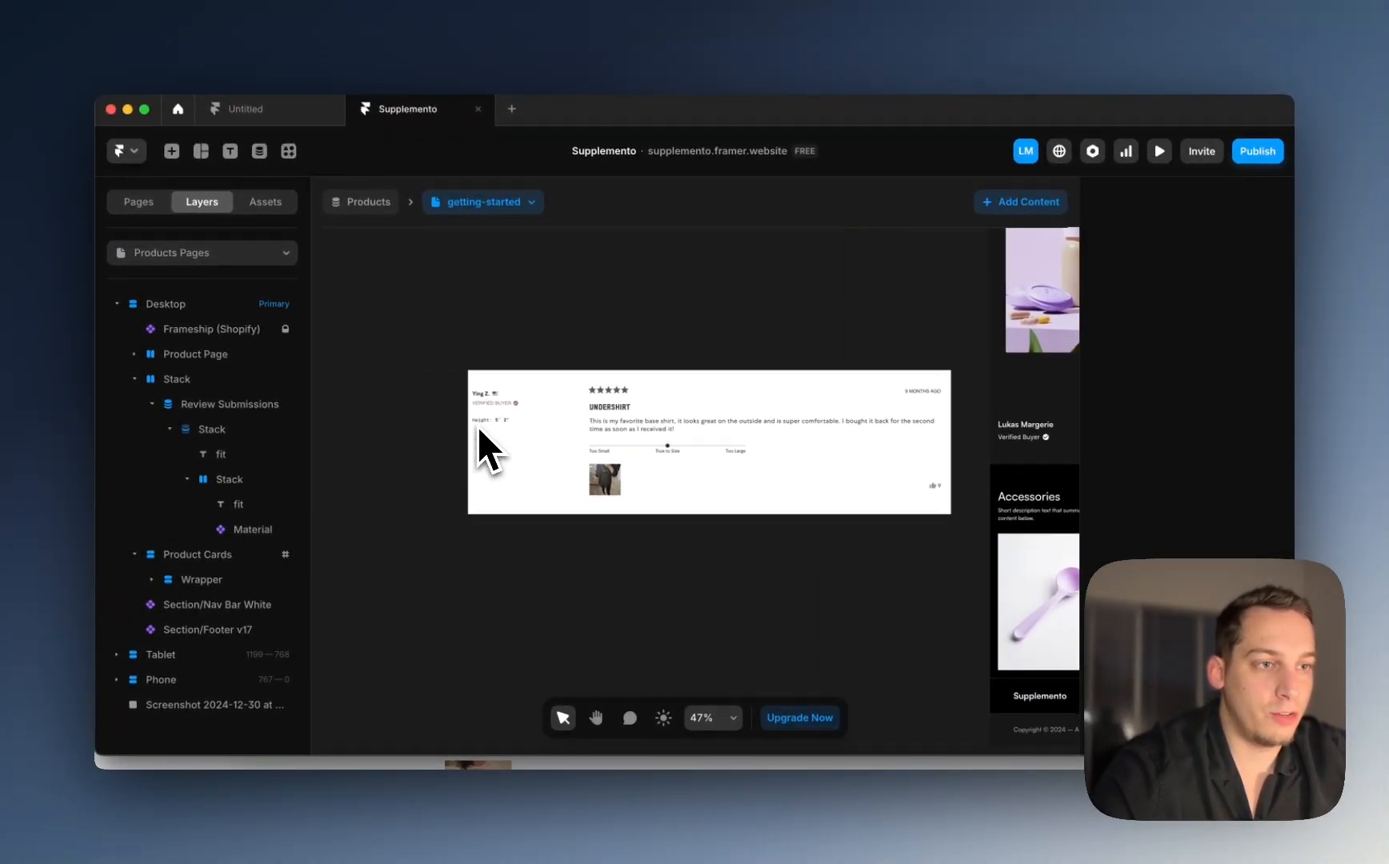
{"action": "scroll", "coordinate": [506, 458], "scroll_direction": "up", "scroll_amount": 1}
{"action": "scroll", "coordinate": [500, 460], "scroll_direction": "up", "scroll_amount": 3}
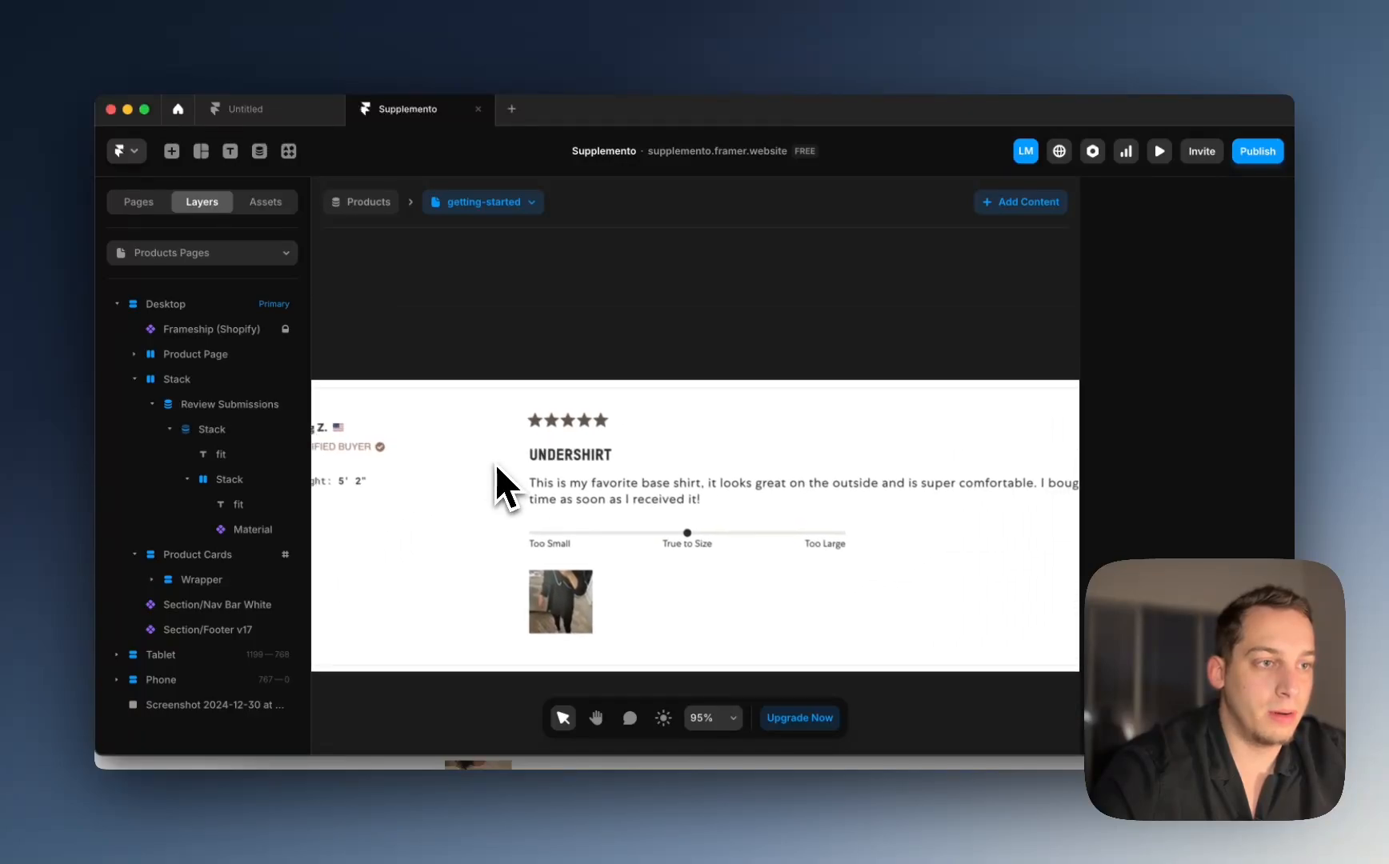
{"action": "scroll", "coordinate": [495, 463], "scroll_direction": "down", "scroll_amount": 3}
{"action": "scroll", "coordinate": [494, 463], "scroll_direction": "right", "scroll_amount": 5}
{"action": "scroll", "coordinate": [500, 460], "scroll_direction": "left", "scroll_amount": 4}
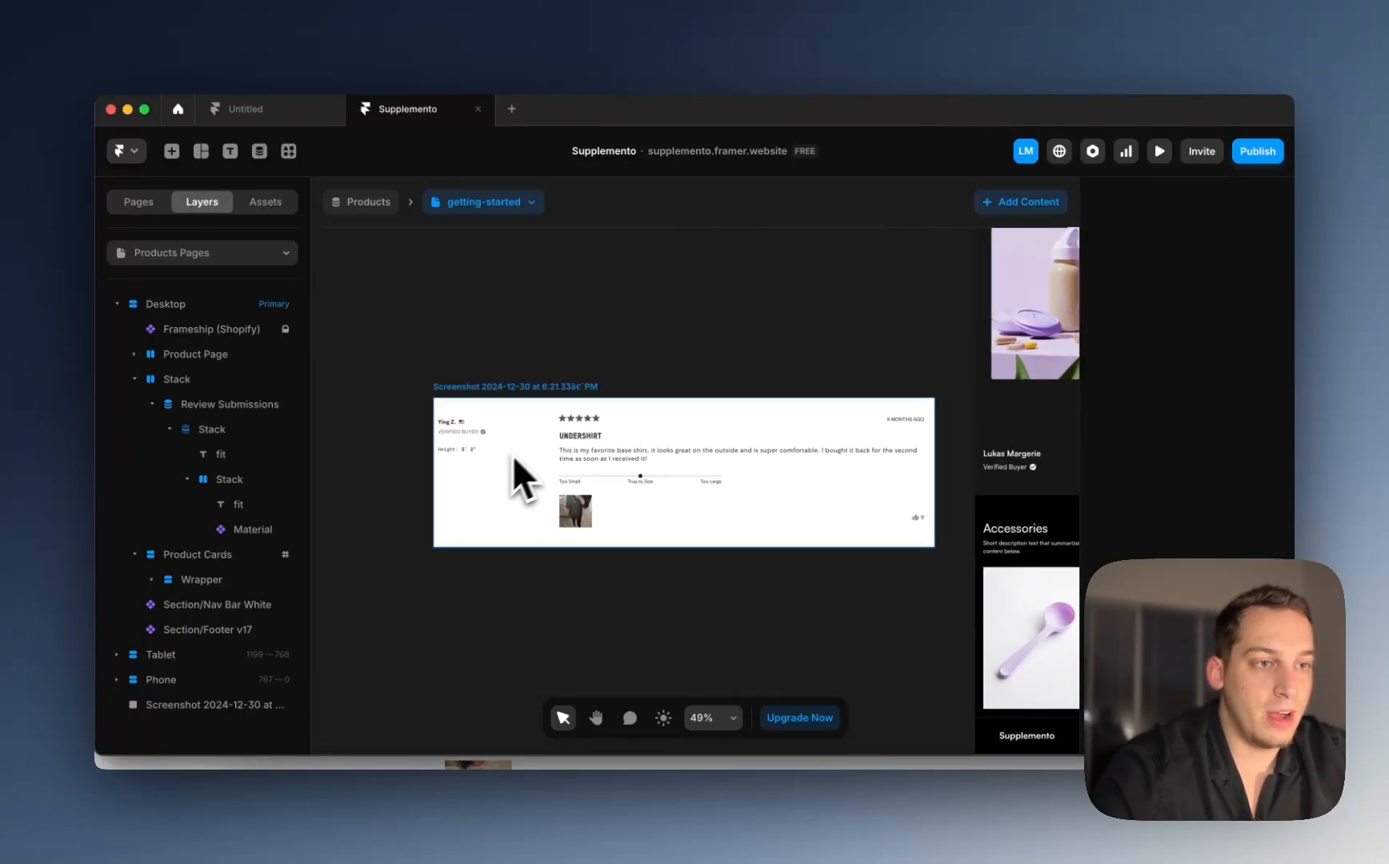
{"action": "scroll", "coordinate": [503, 433], "scroll_direction": "up", "scroll_amount": 5}
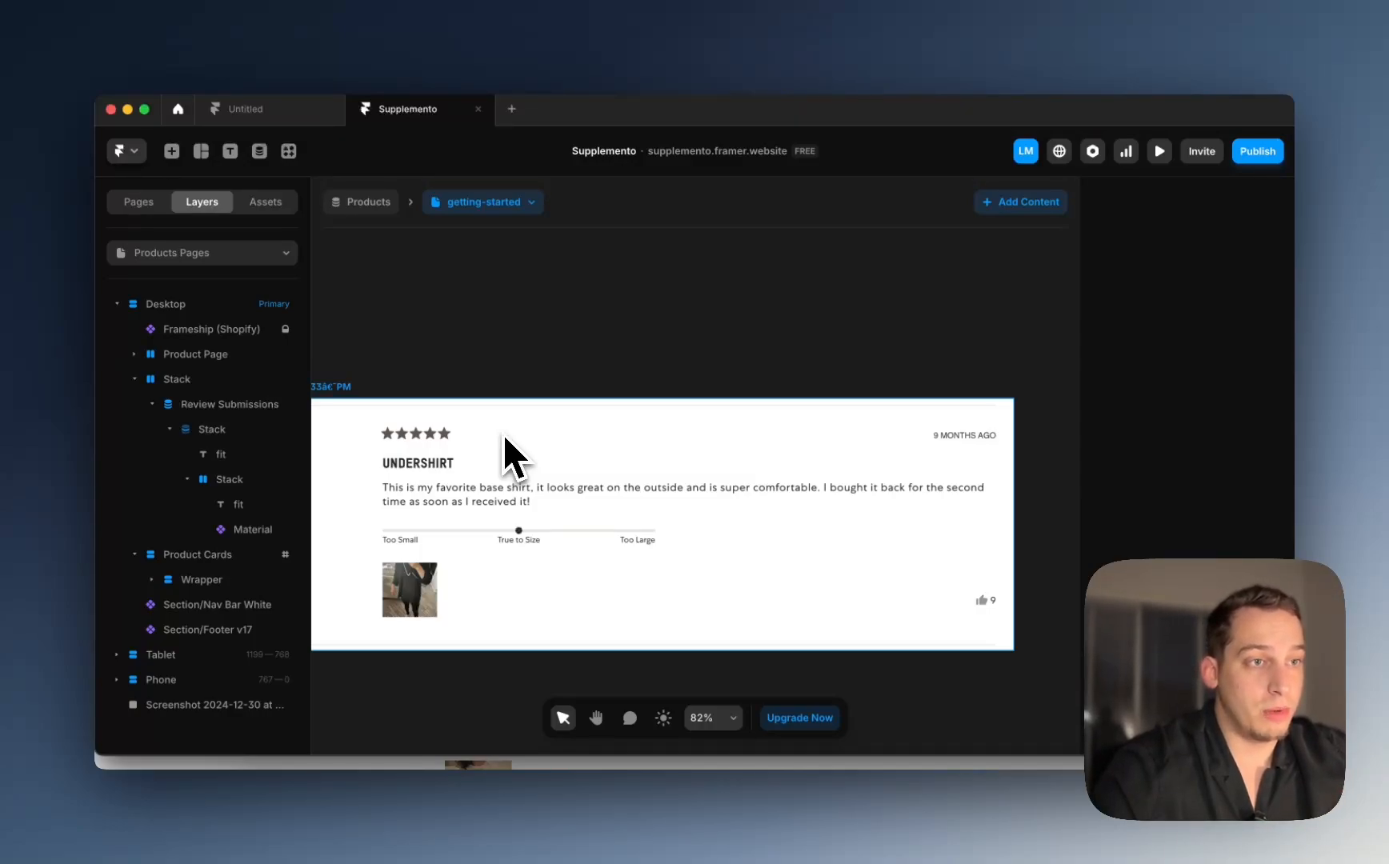
{"action": "scroll", "coordinate": [502, 434], "scroll_direction": "left", "scroll_amount": 4}
{"action": "scroll", "coordinate": [503, 433], "scroll_direction": "down", "scroll_amount": 1}
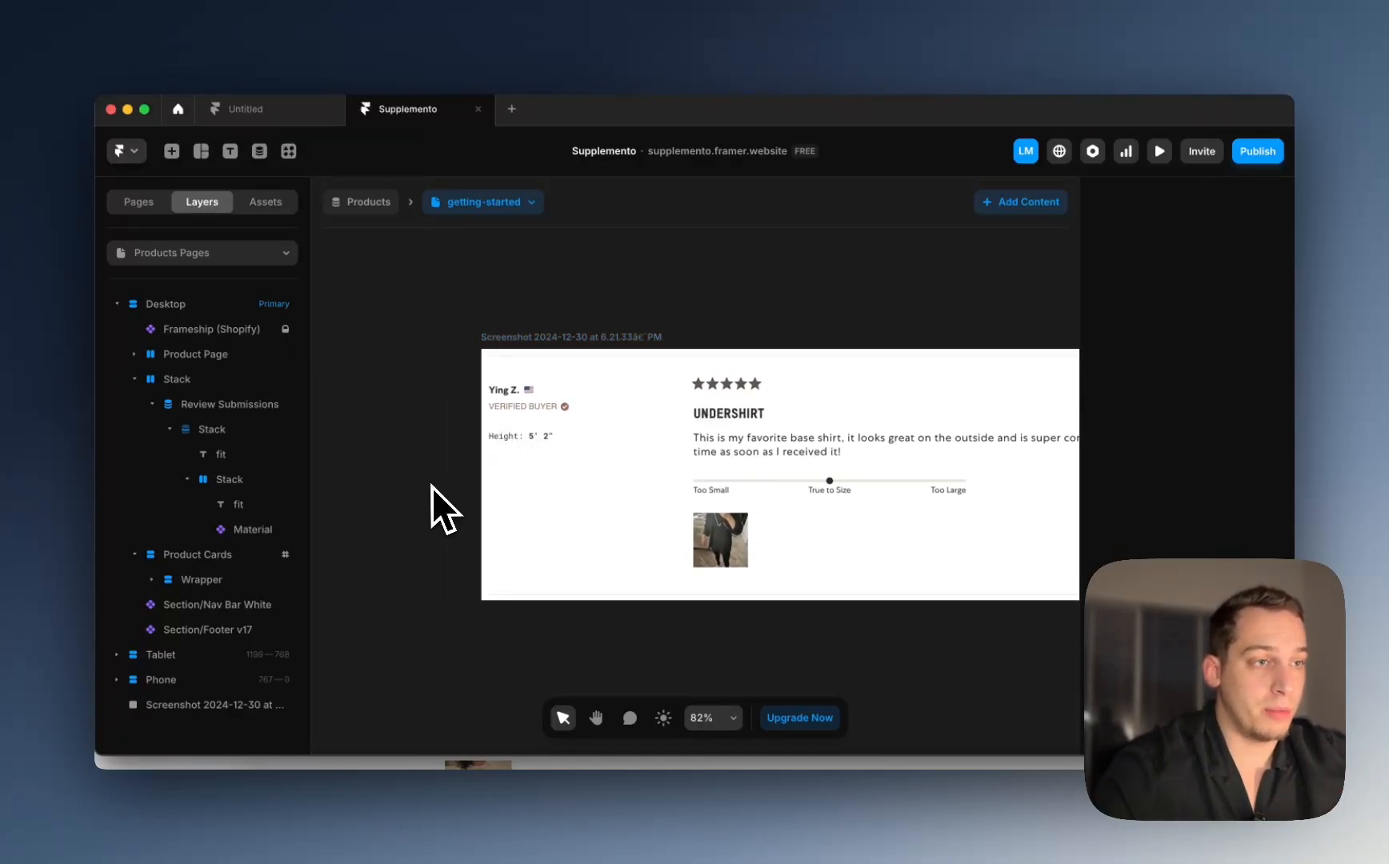
{"action": "scroll", "coordinate": [431, 487], "scroll_direction": "right", "scroll_amount": 5}
{"action": "scroll", "coordinate": [431, 486], "scroll_direction": "down", "scroll_amount": 5}
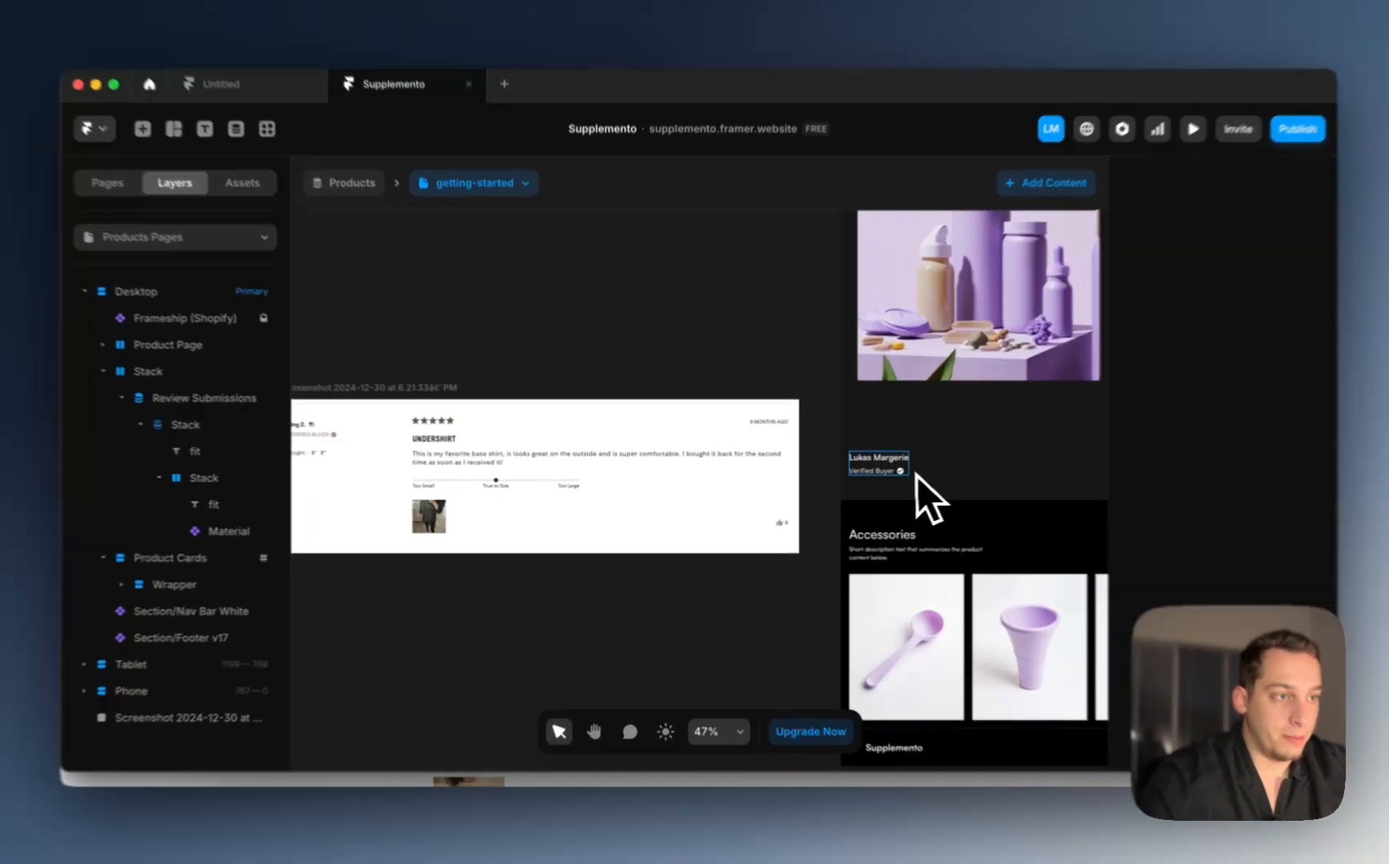
Step: Duplicate the Review Submissions collection with Cmd+D
{"action": "left_click", "coordinate": [890, 472]}
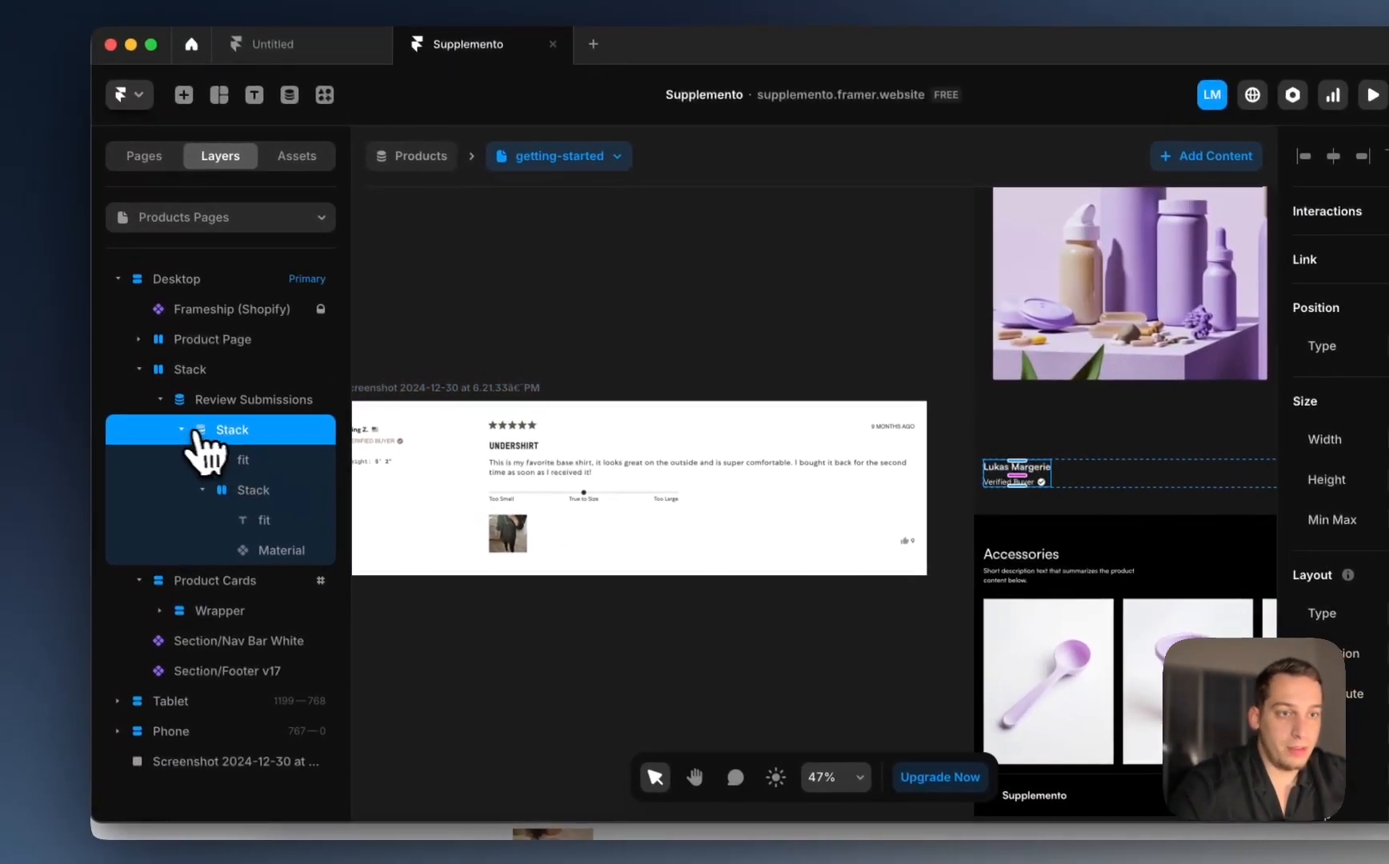
{"action": "left_click", "coordinate": [184, 430]}
{"action": "left_click", "coordinate": [238, 399]}
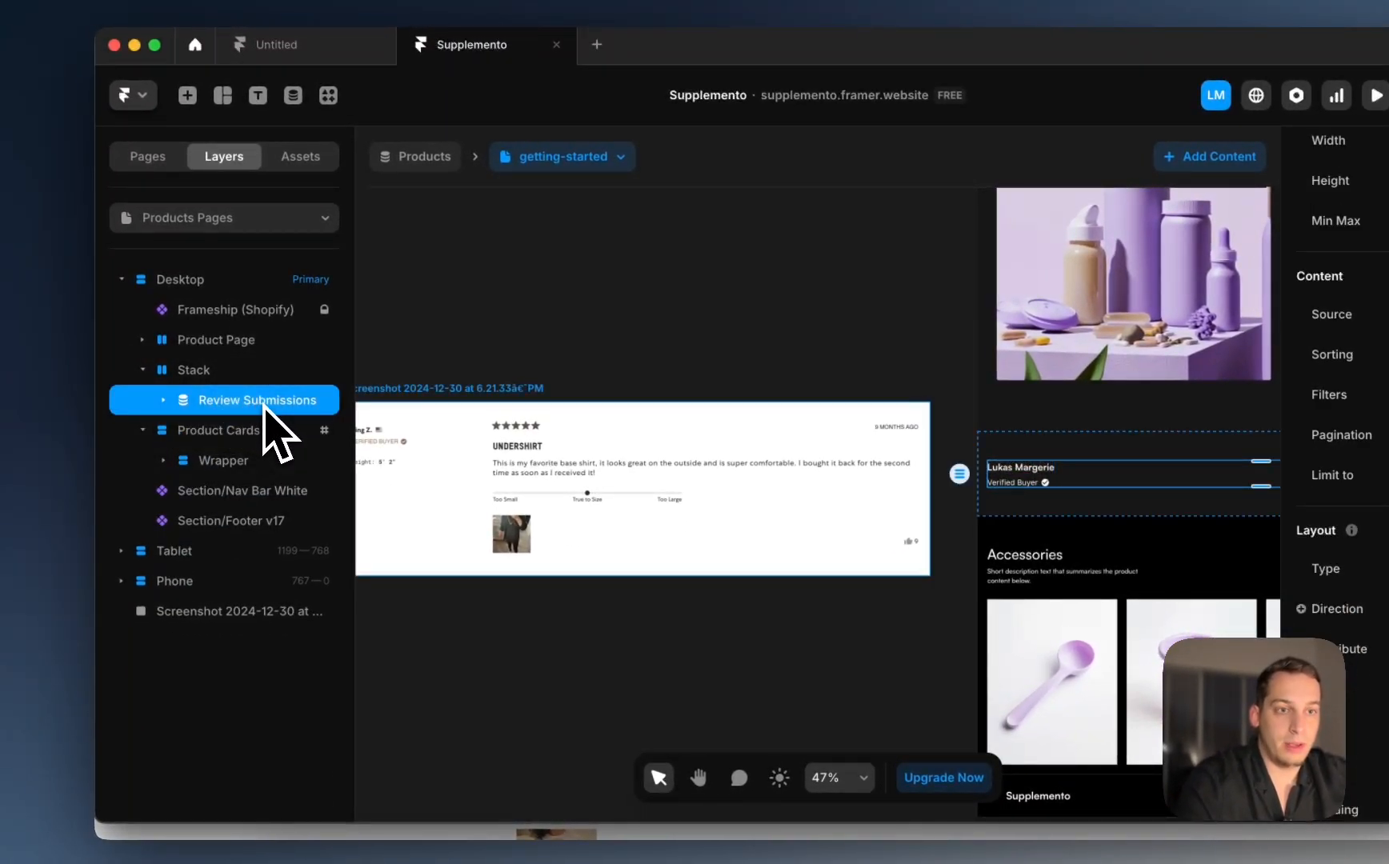
{"action": "key", "text": "super+d"}
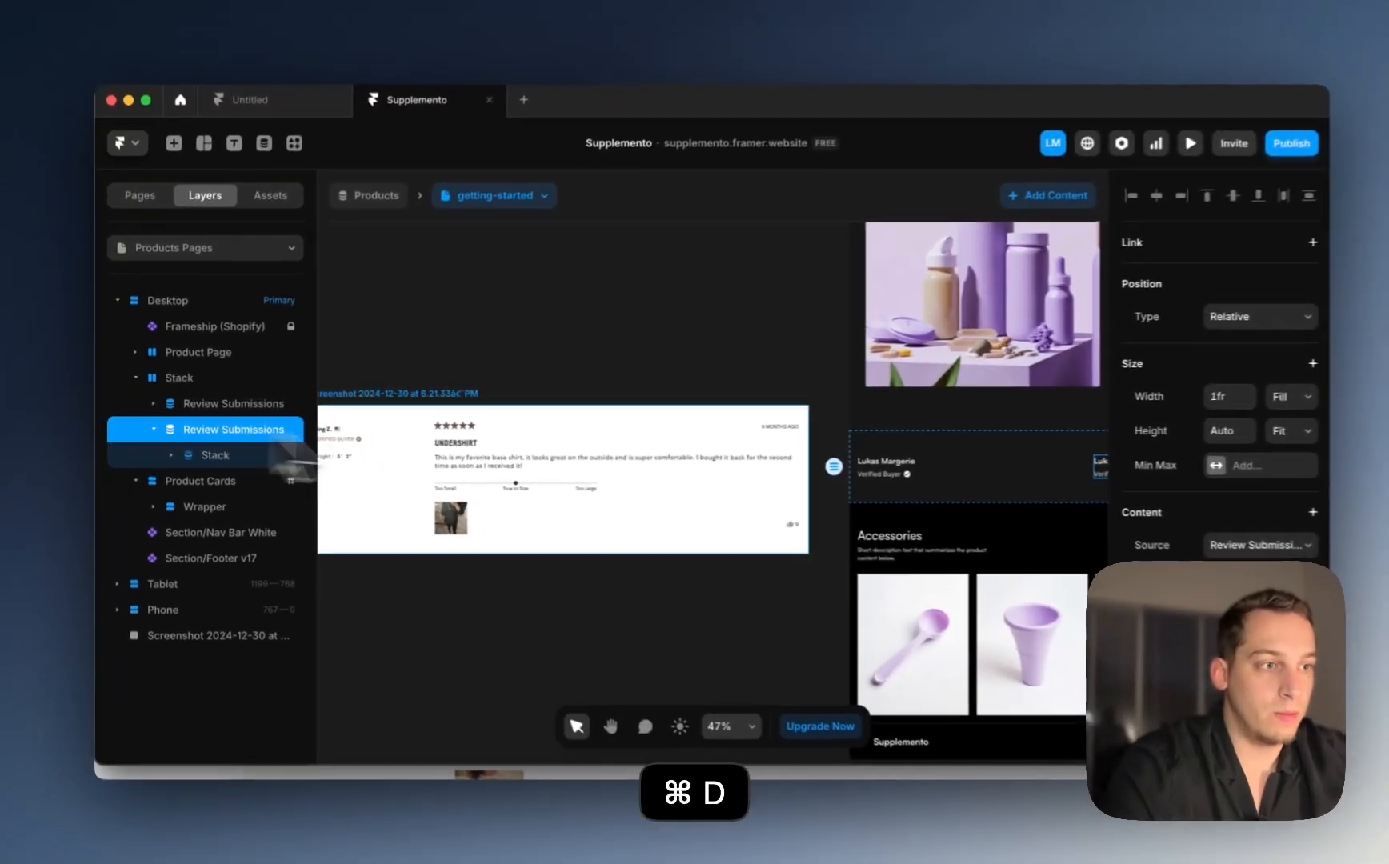
Step: Set the review collection list's Width to Fit Content
{"action": "scroll", "coordinate": [884, 473], "scroll_direction": "right", "scroll_amount": 3}
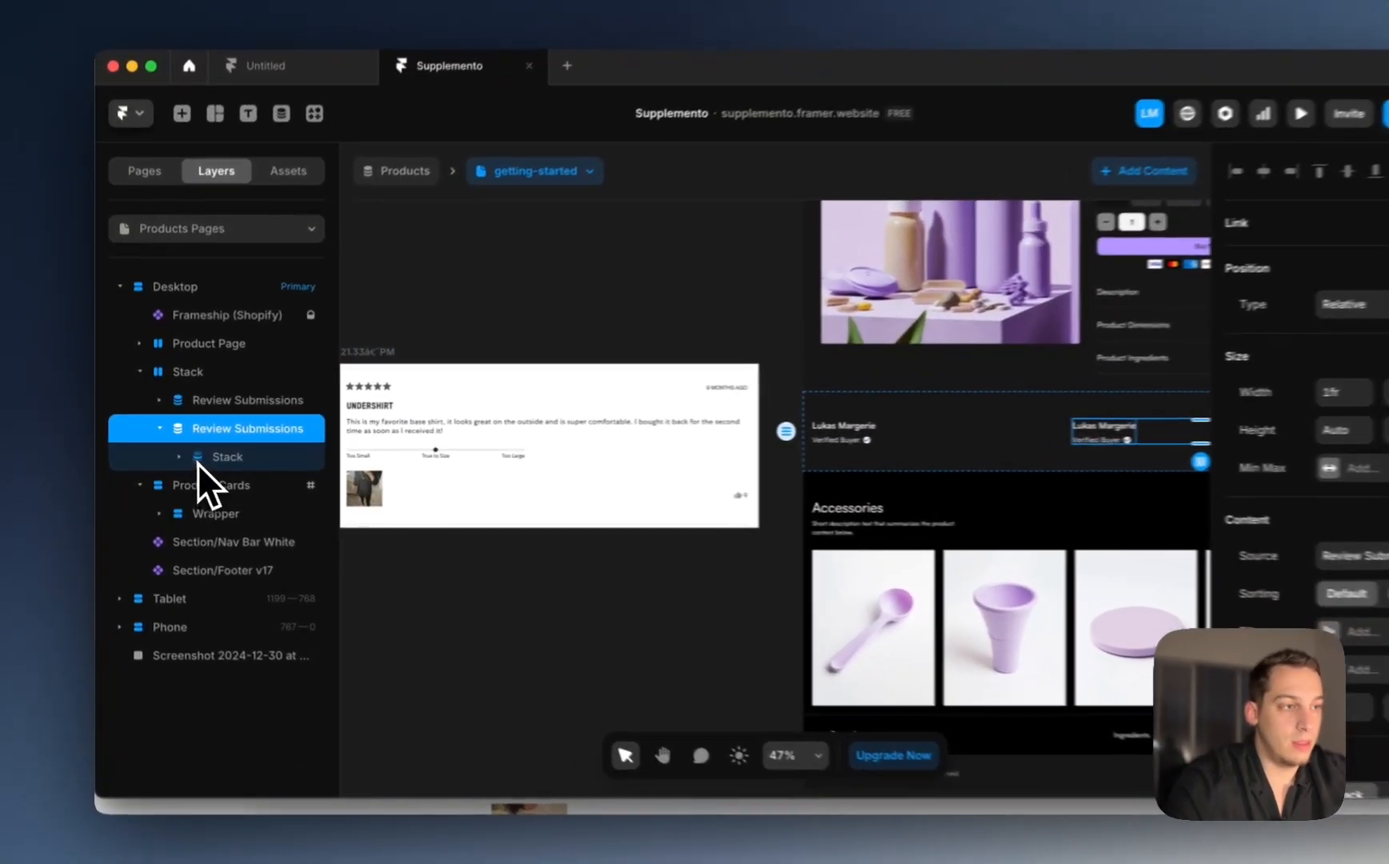
{"action": "left_click", "coordinate": [176, 454]}
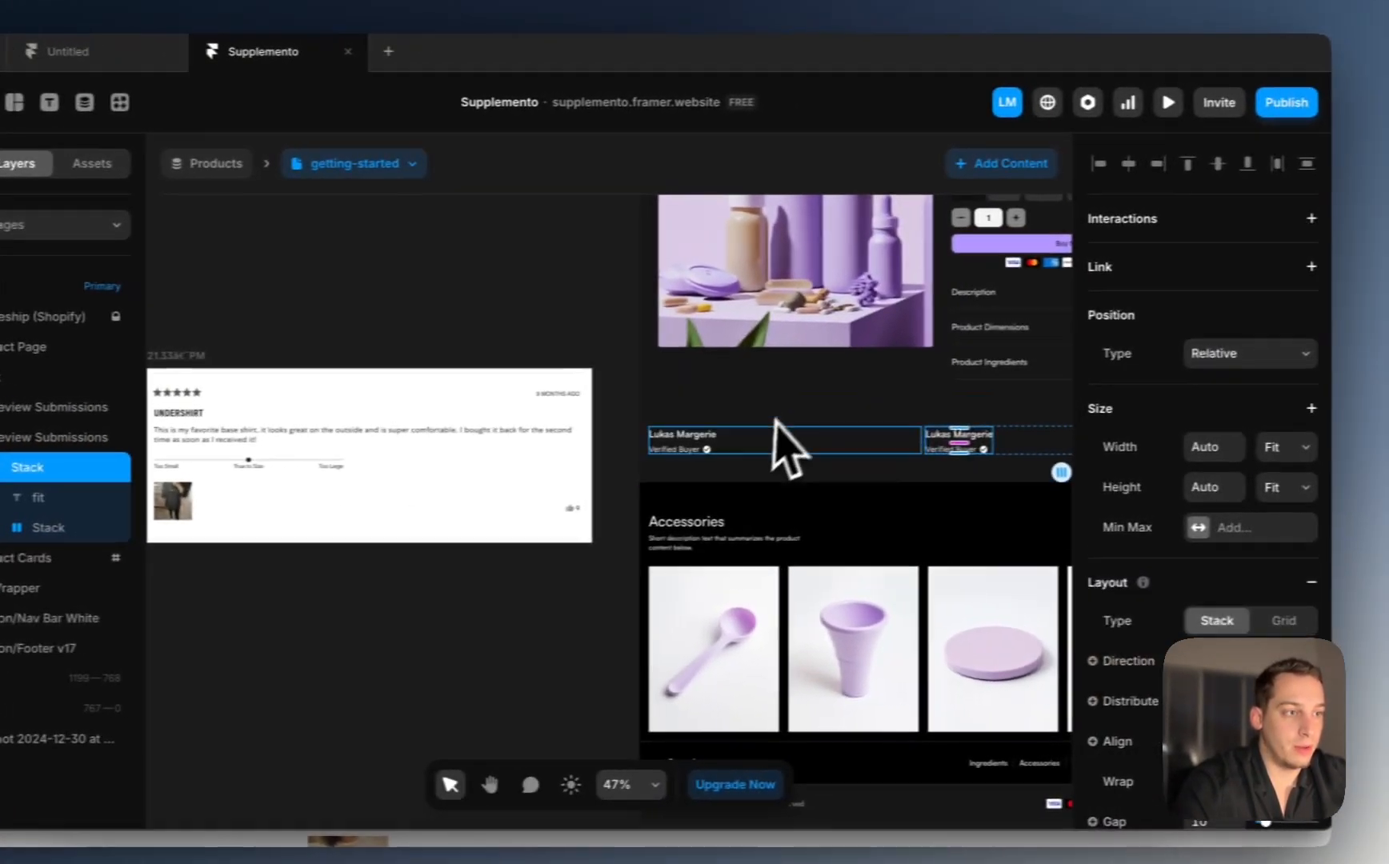
{"action": "left_click", "coordinate": [991, 455]}
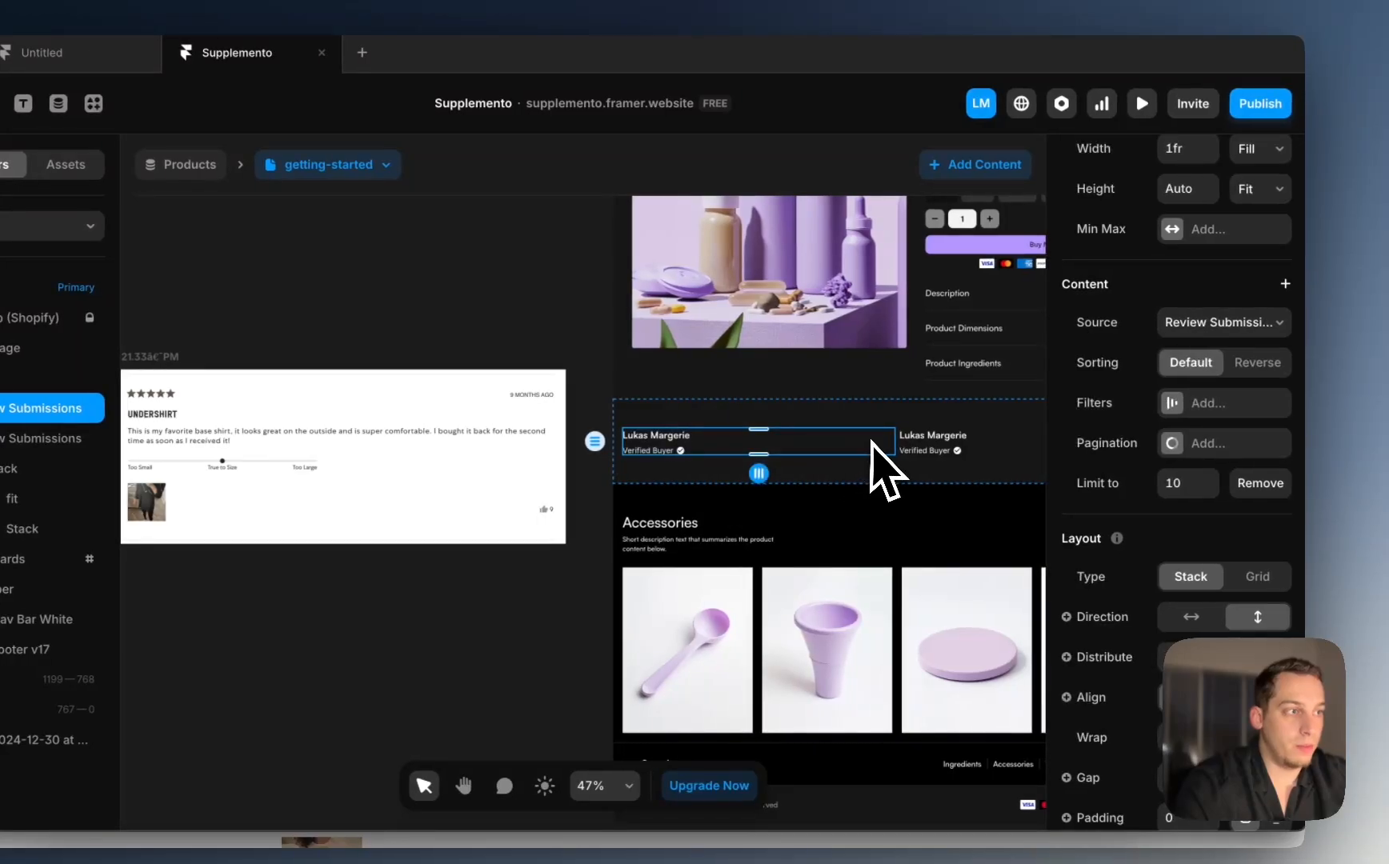
{"action": "scroll", "coordinate": [1107, 412], "scroll_direction": "up", "scroll_amount": 5}
{"action": "left_click", "coordinate": [1258, 400]}
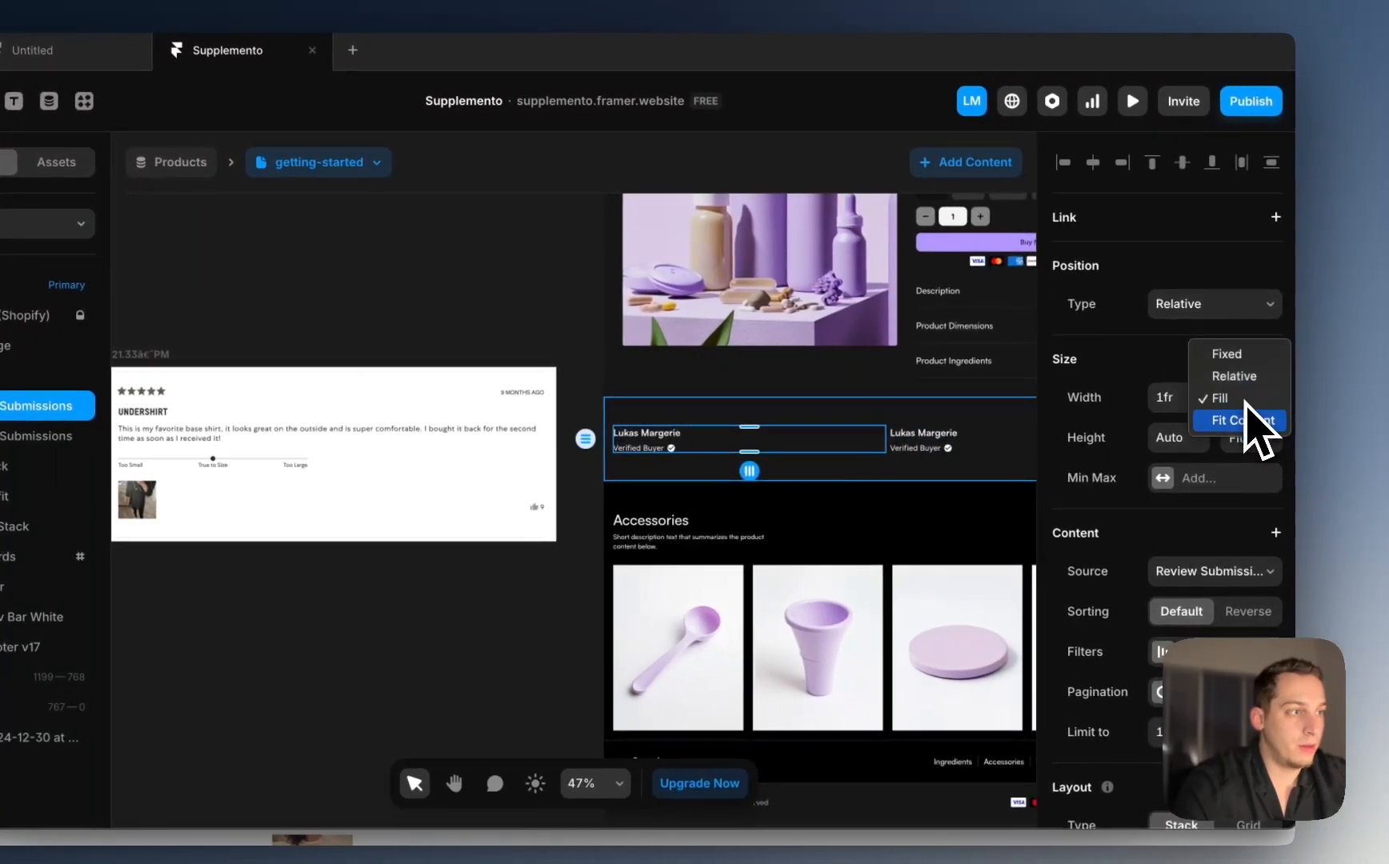
{"action": "left_click", "coordinate": [1247, 412]}
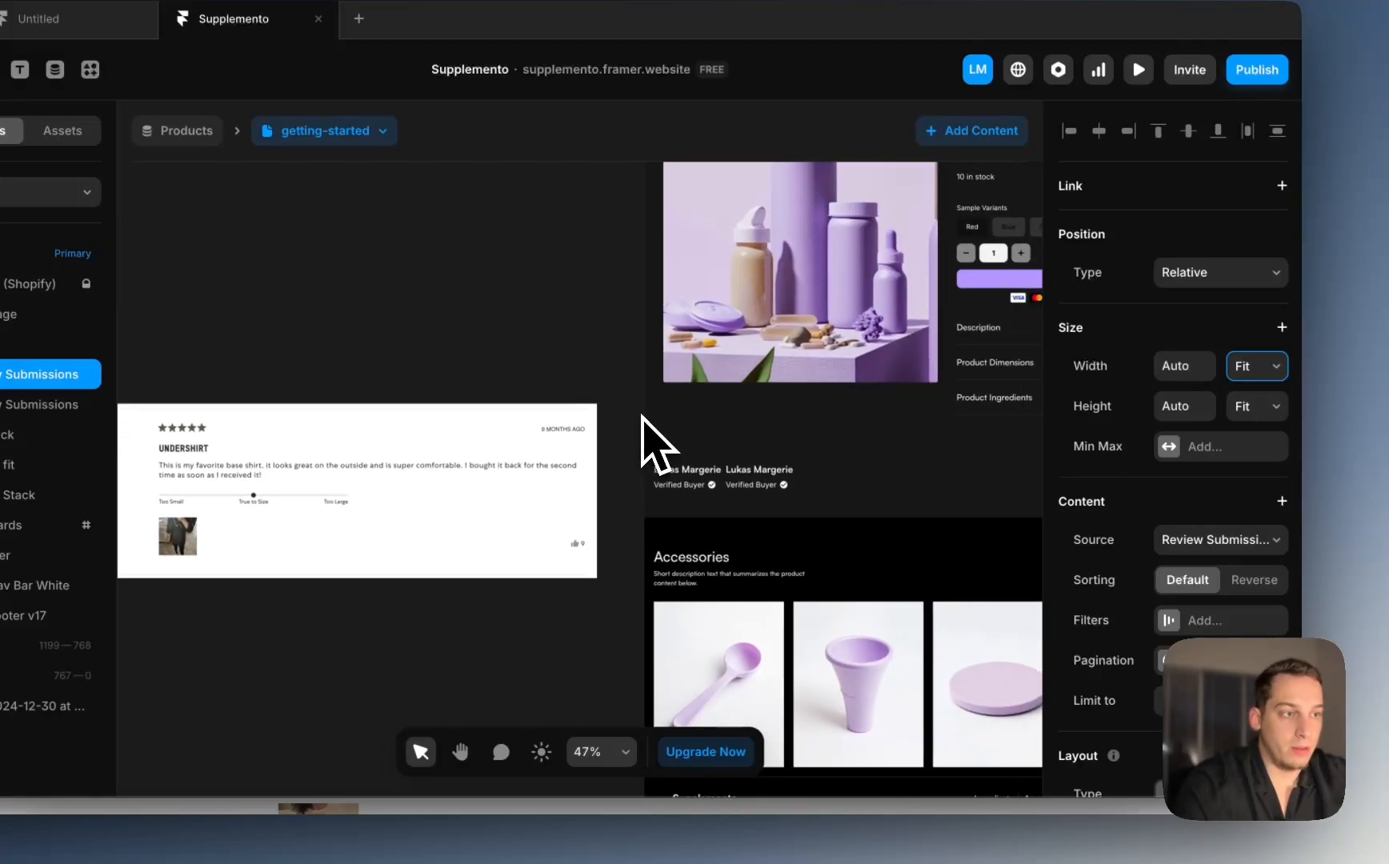
{"action": "left_click", "coordinate": [751, 476]}
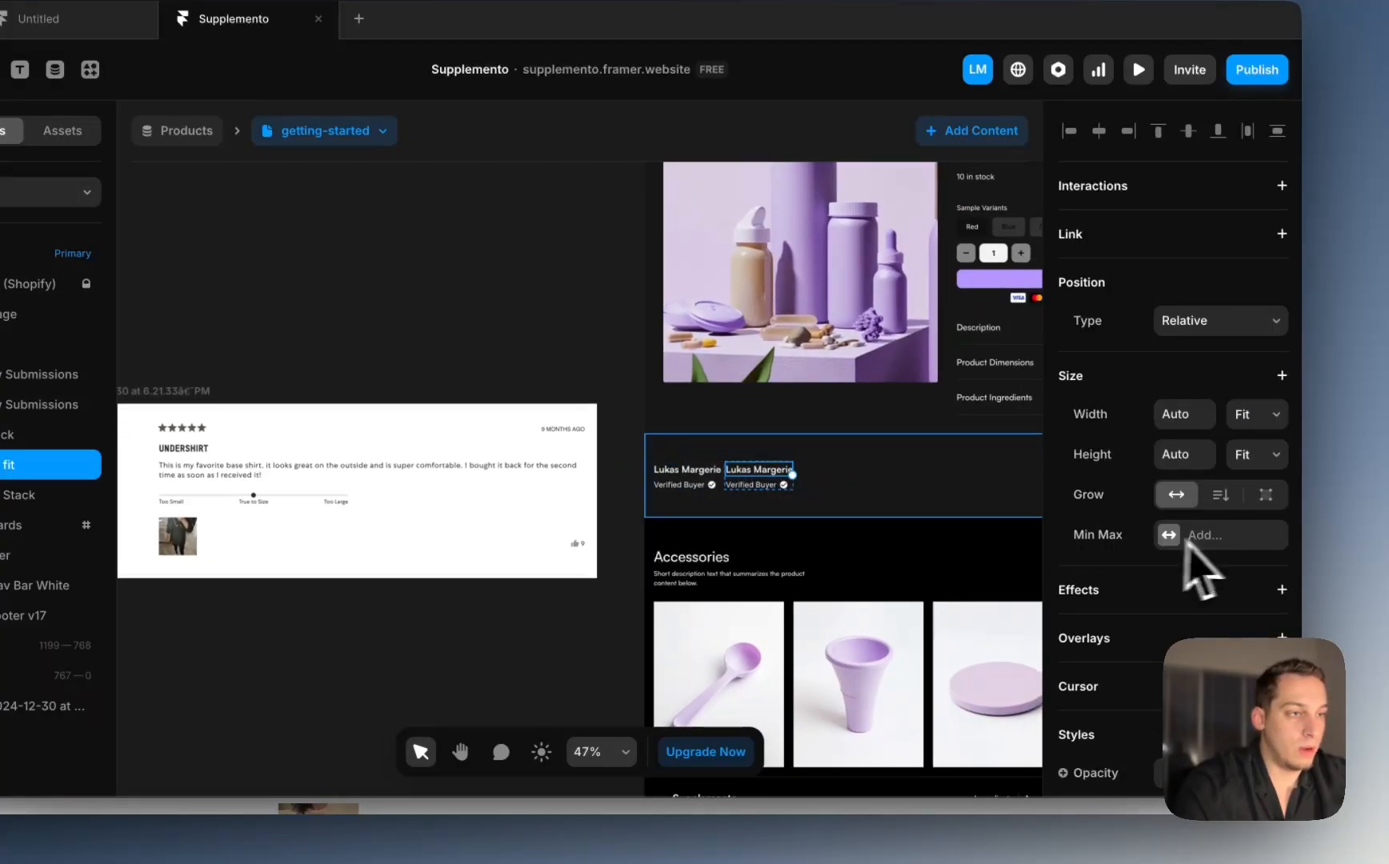
{"action": "scroll", "coordinate": [718, 488], "scroll_direction": "up", "scroll_amount": 10}
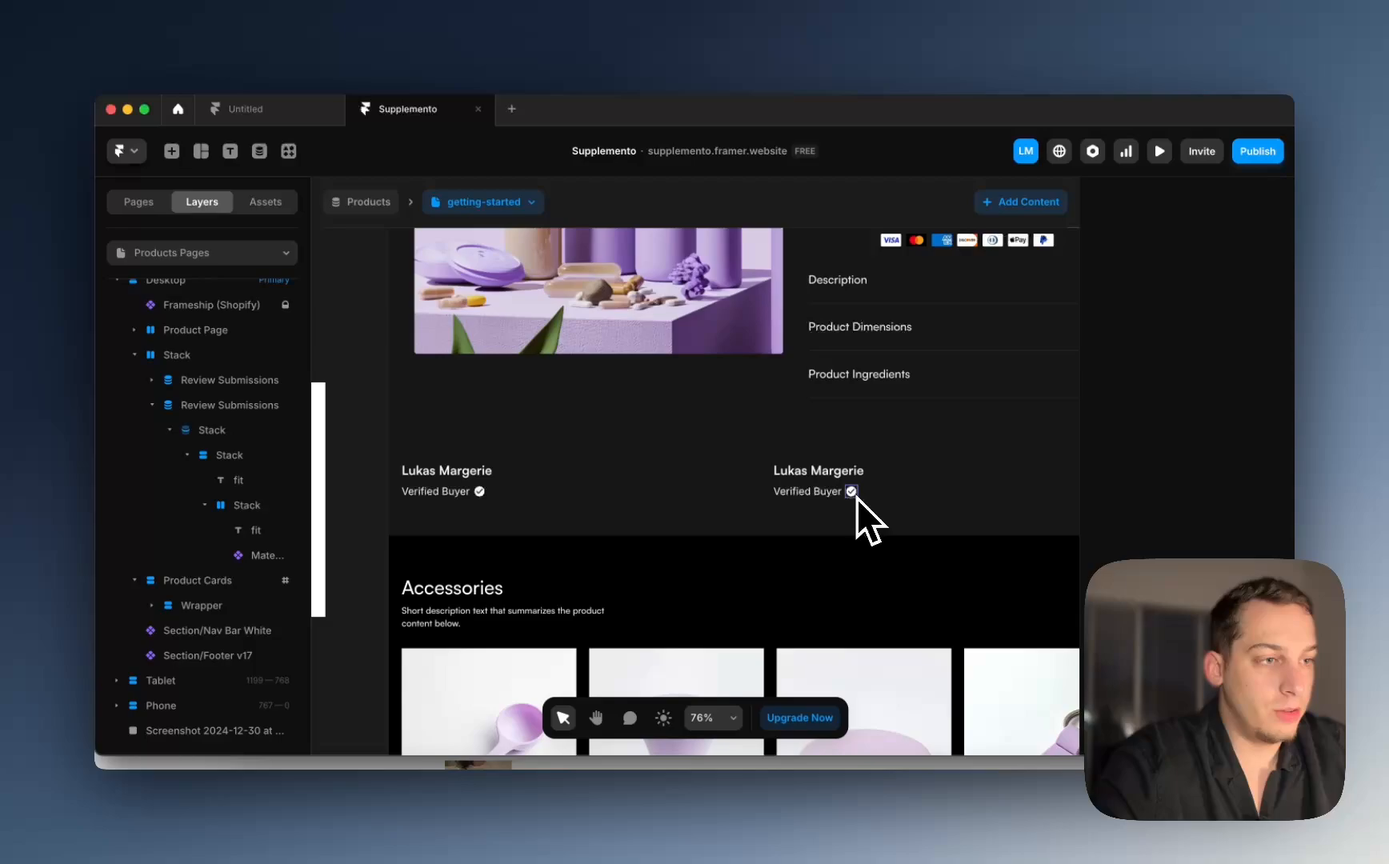
Step: Move the check icon into the right review stack and delete the reviewer name text
{"action": "left_click", "coordinate": [856, 497]}
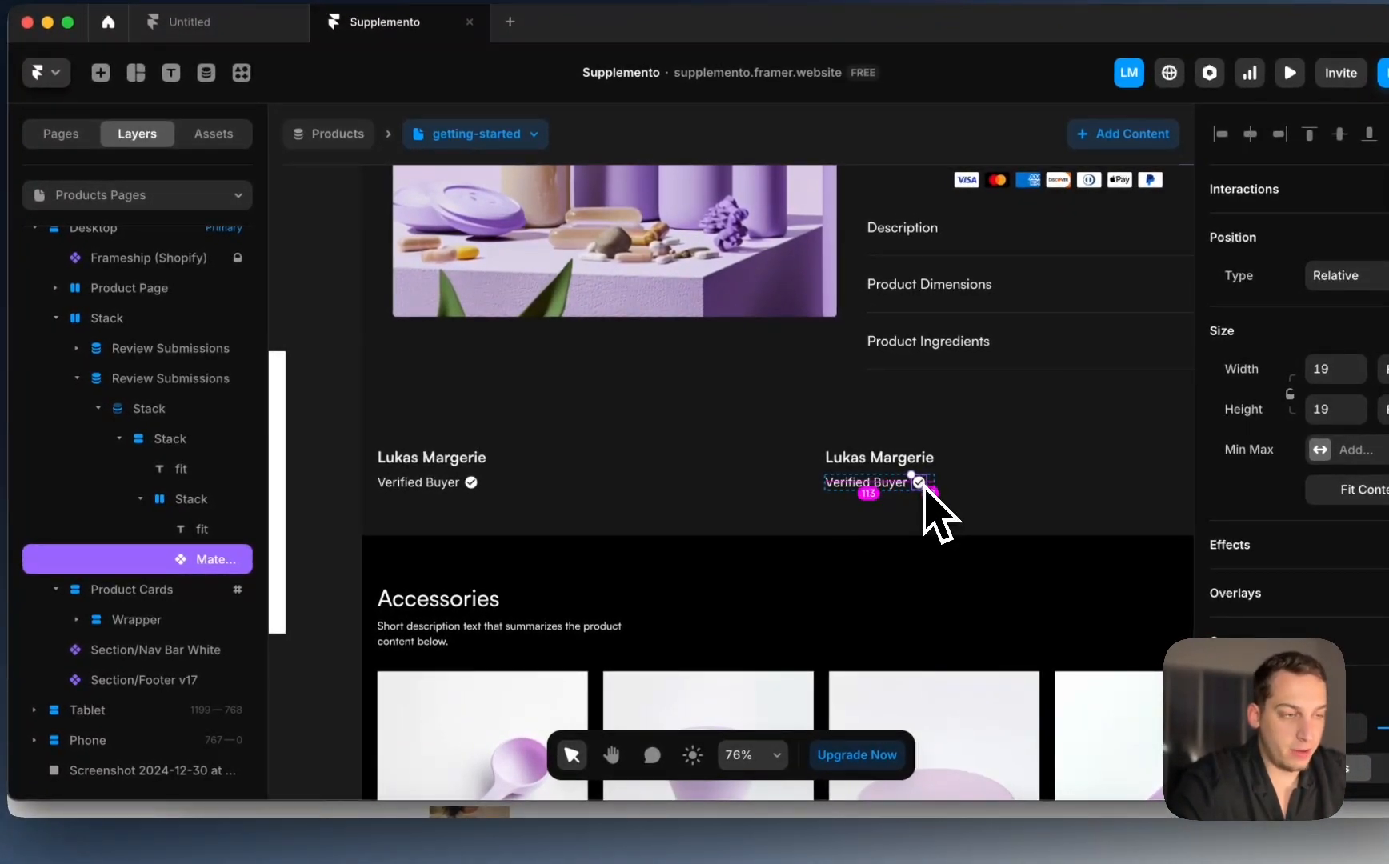
{"action": "left_click_drag", "start_coordinate": [925, 486], "coordinate": [658, 504]}
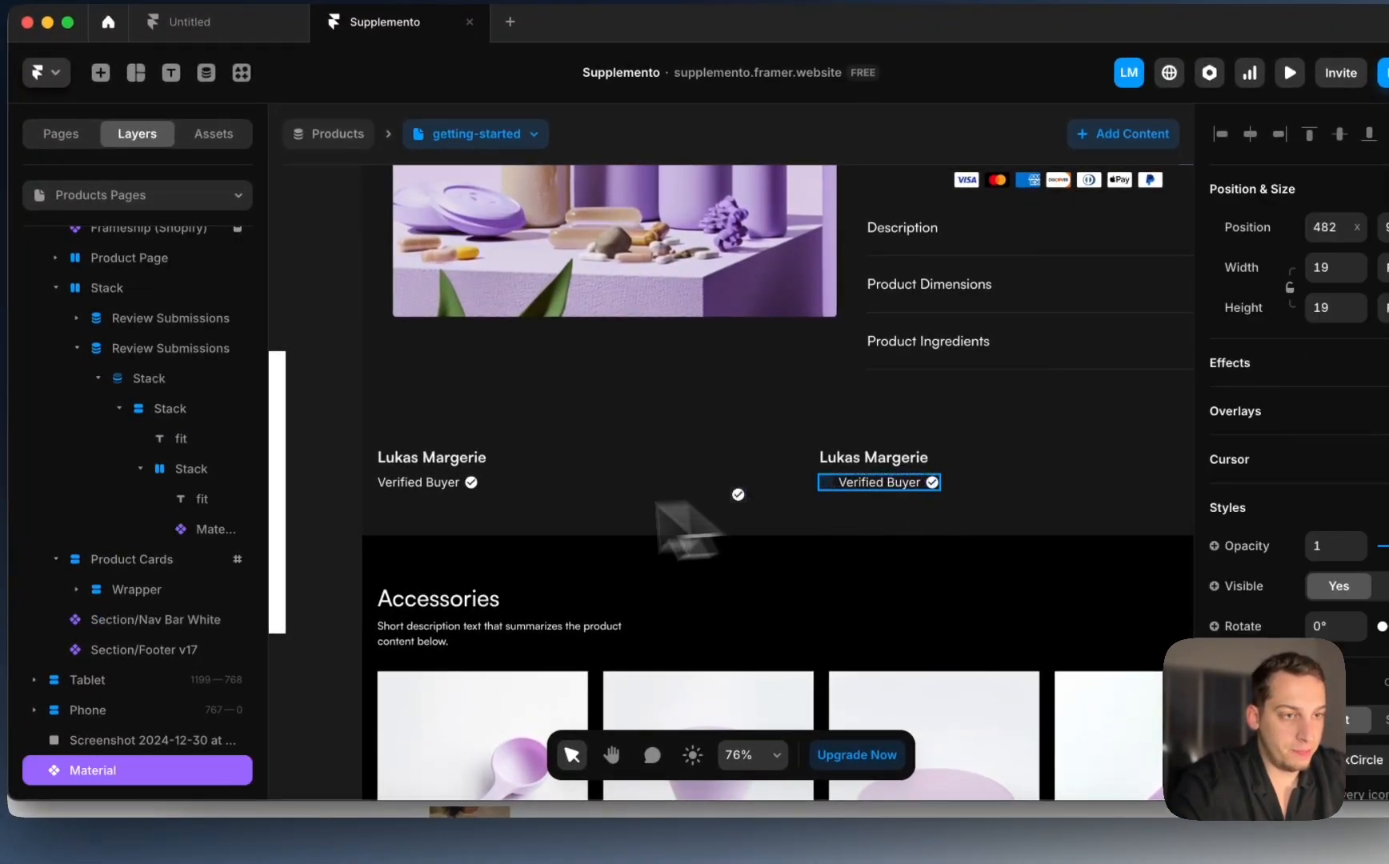
{"action": "left_click_drag", "start_coordinate": [377, 448], "coordinate": [844, 471]}
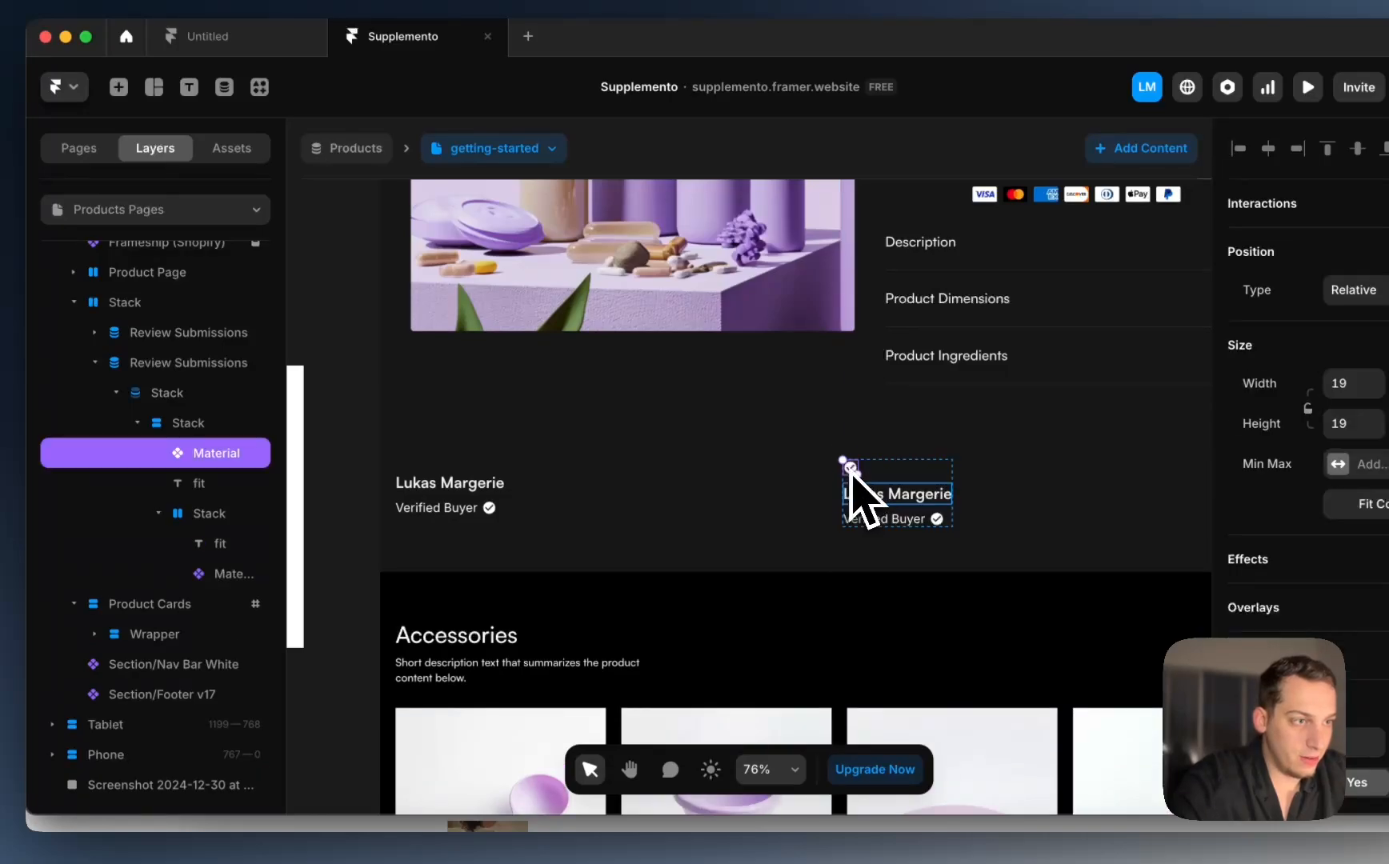
{"action": "scroll", "coordinate": [851, 472], "scroll_direction": "up", "scroll_amount": 3}
{"action": "scroll", "coordinate": [850, 472], "scroll_direction": "up", "scroll_amount": 2}
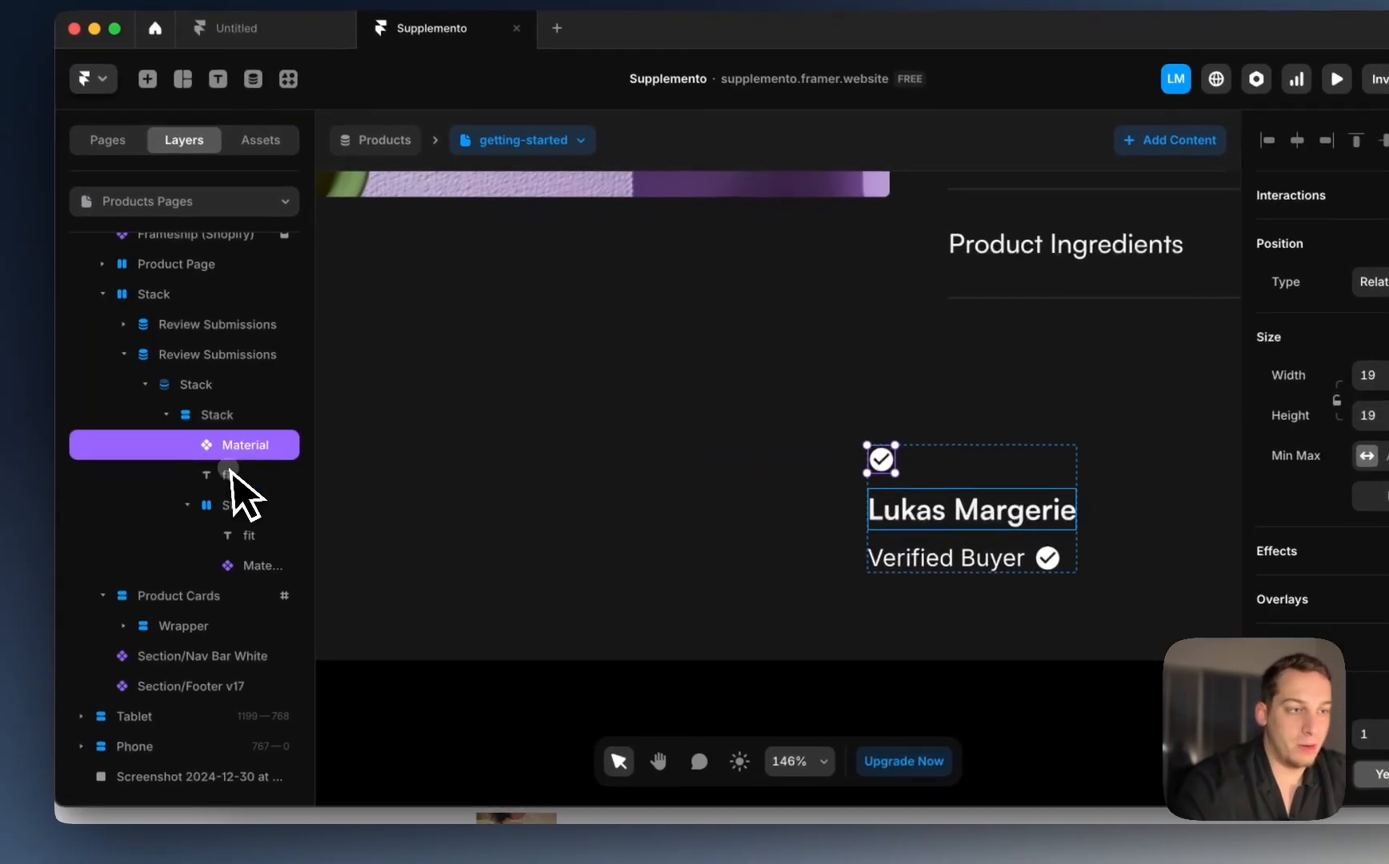
{"action": "left_click", "coordinate": [199, 484]}
{"action": "key", "text": "BackSpace"}
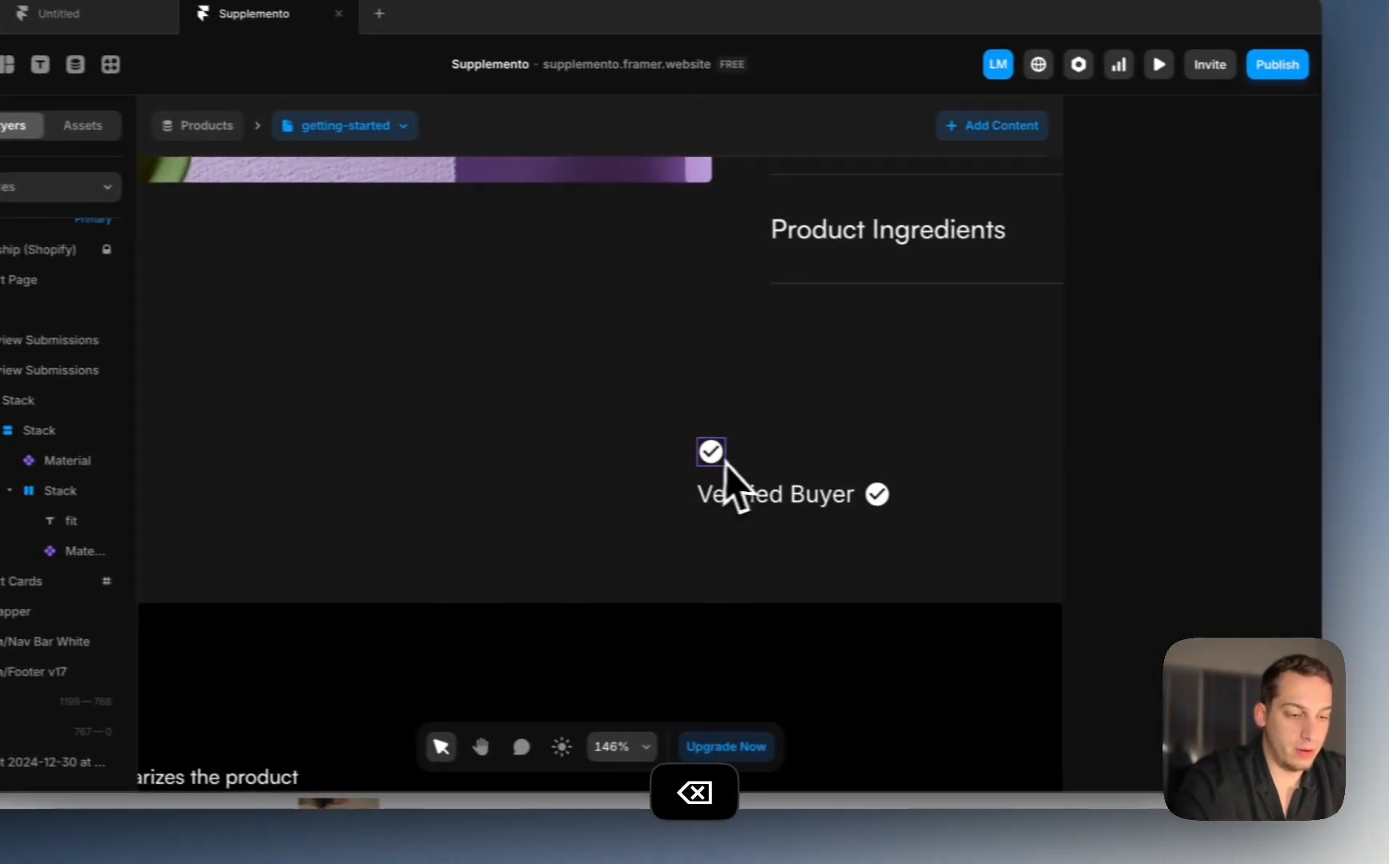
Step: Change the icon to Star and duplicate it into five stars
{"action": "left_click", "coordinate": [896, 468]}
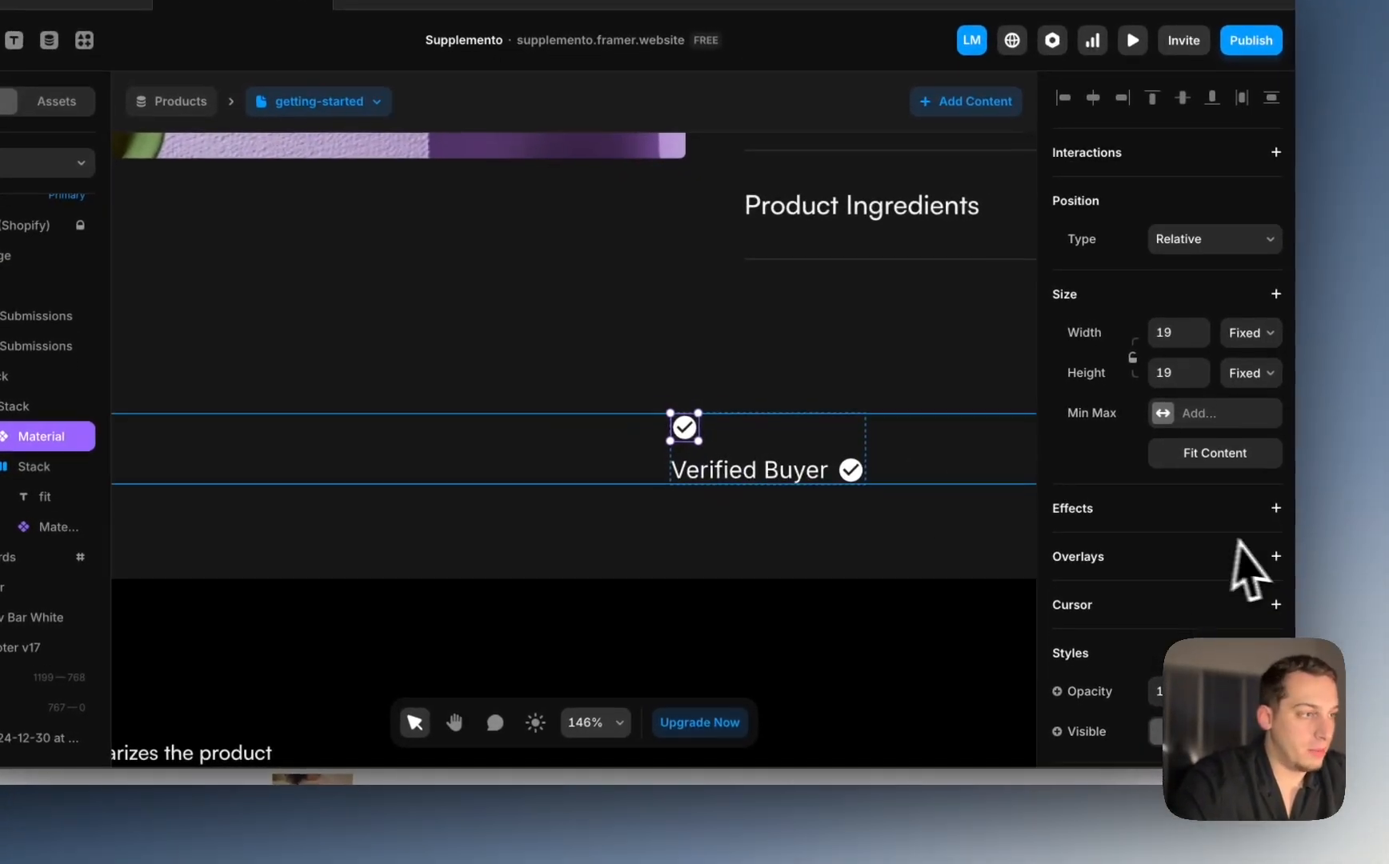
{"action": "scroll", "coordinate": [1248, 568], "scroll_direction": "down", "scroll_amount": 10}
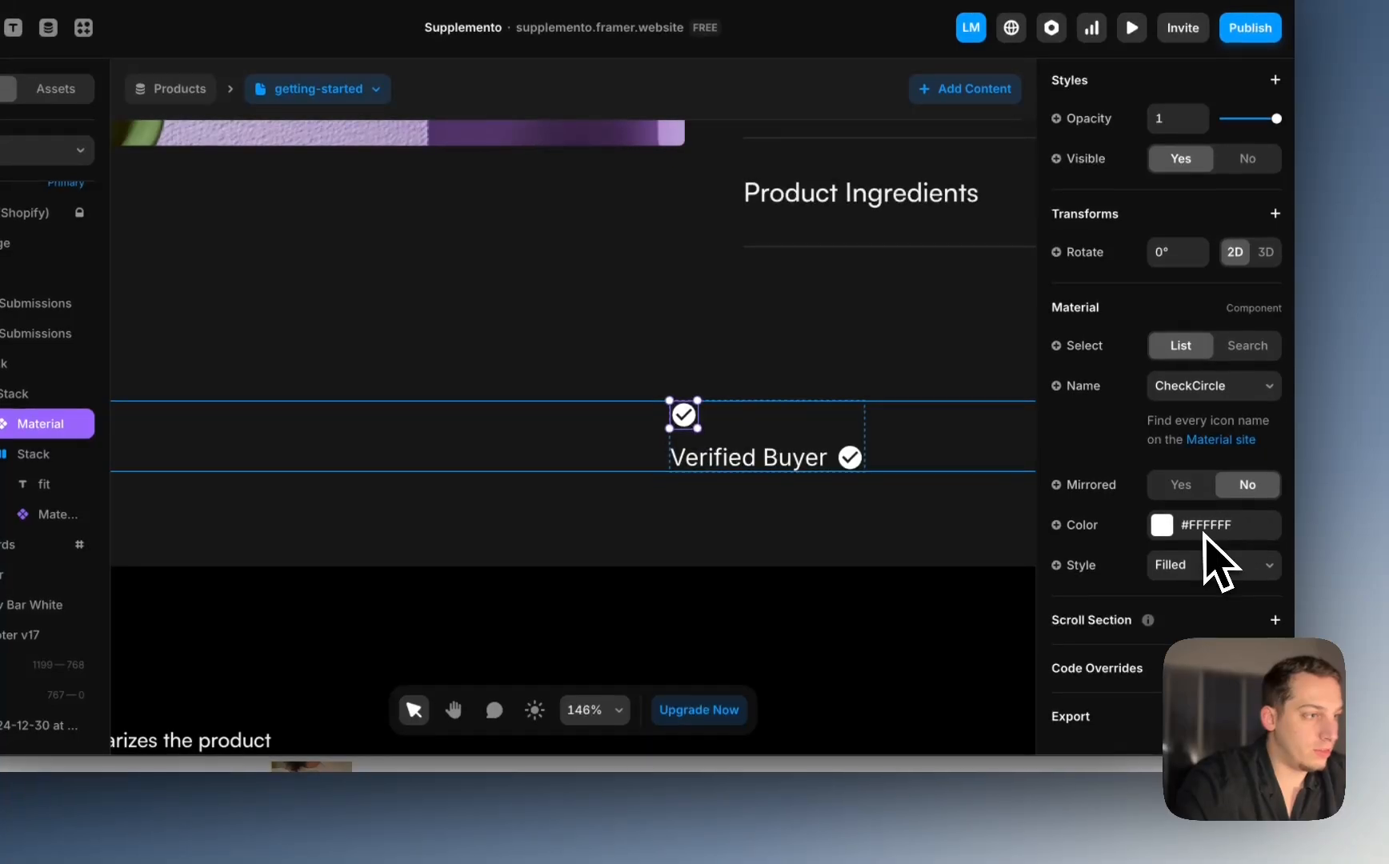
{"action": "left_click", "coordinate": [1232, 393]}
{"action": "key", "text": "x"}
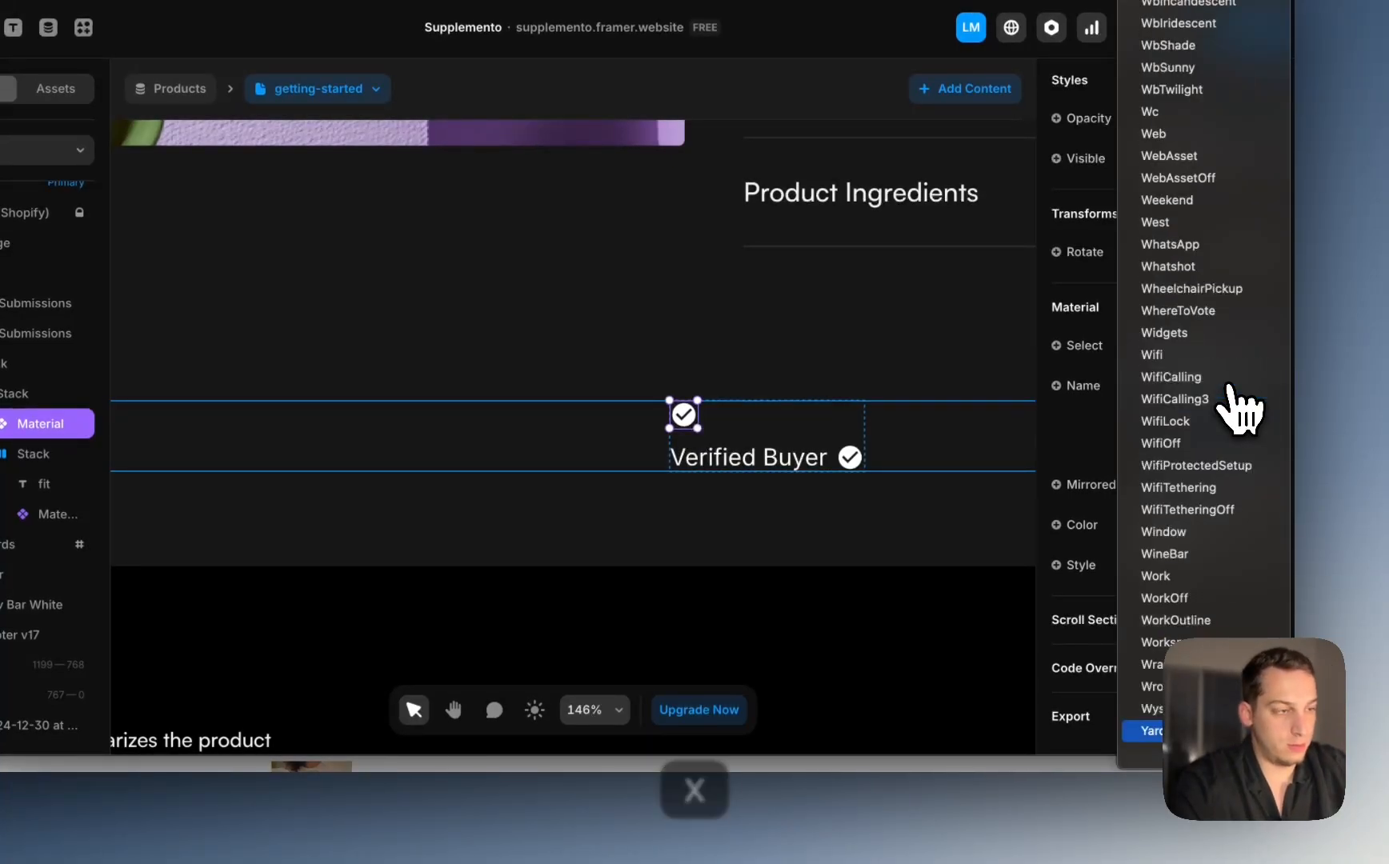
{"action": "type", "text": "star"}
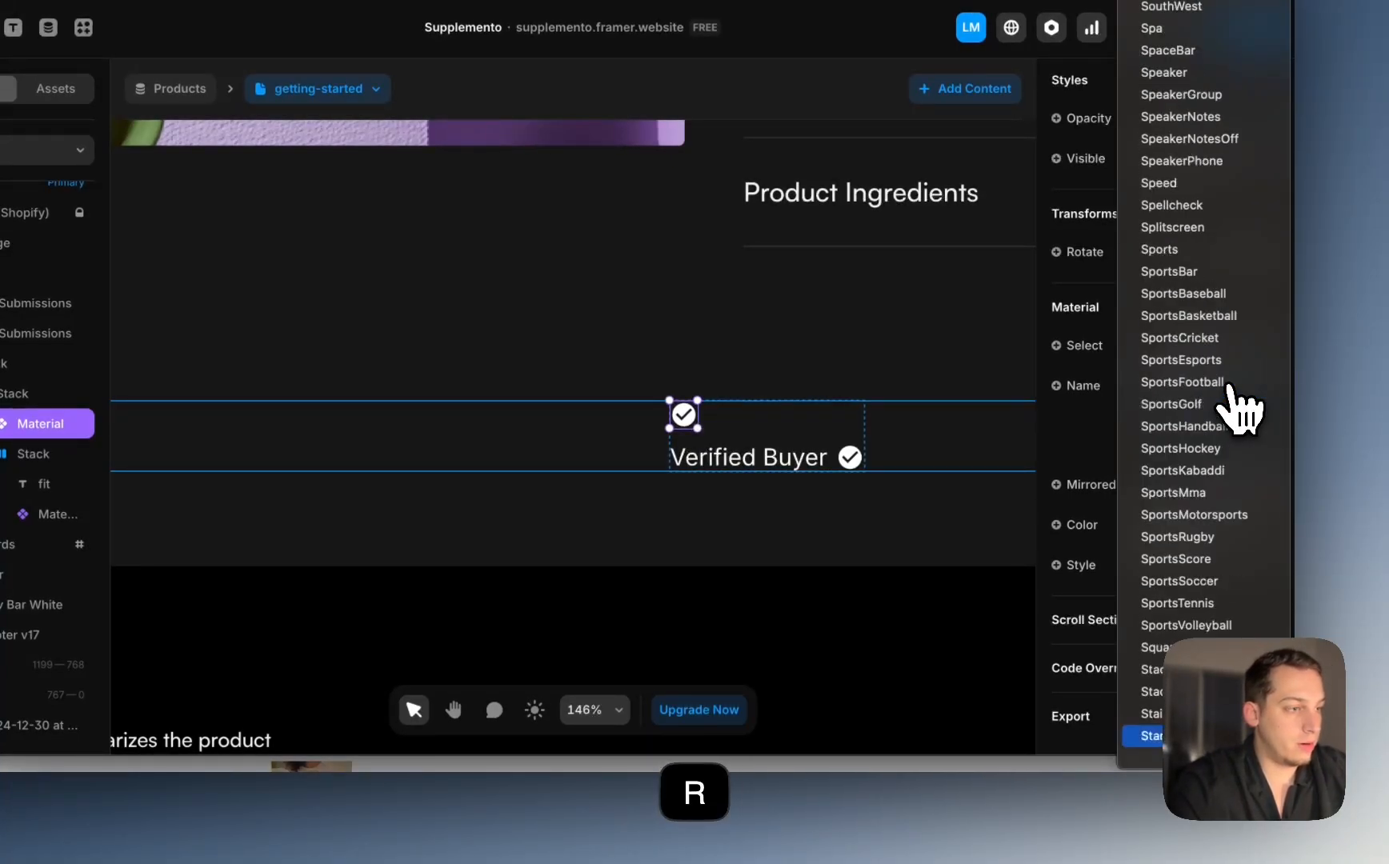
{"action": "key", "text": "Return"}
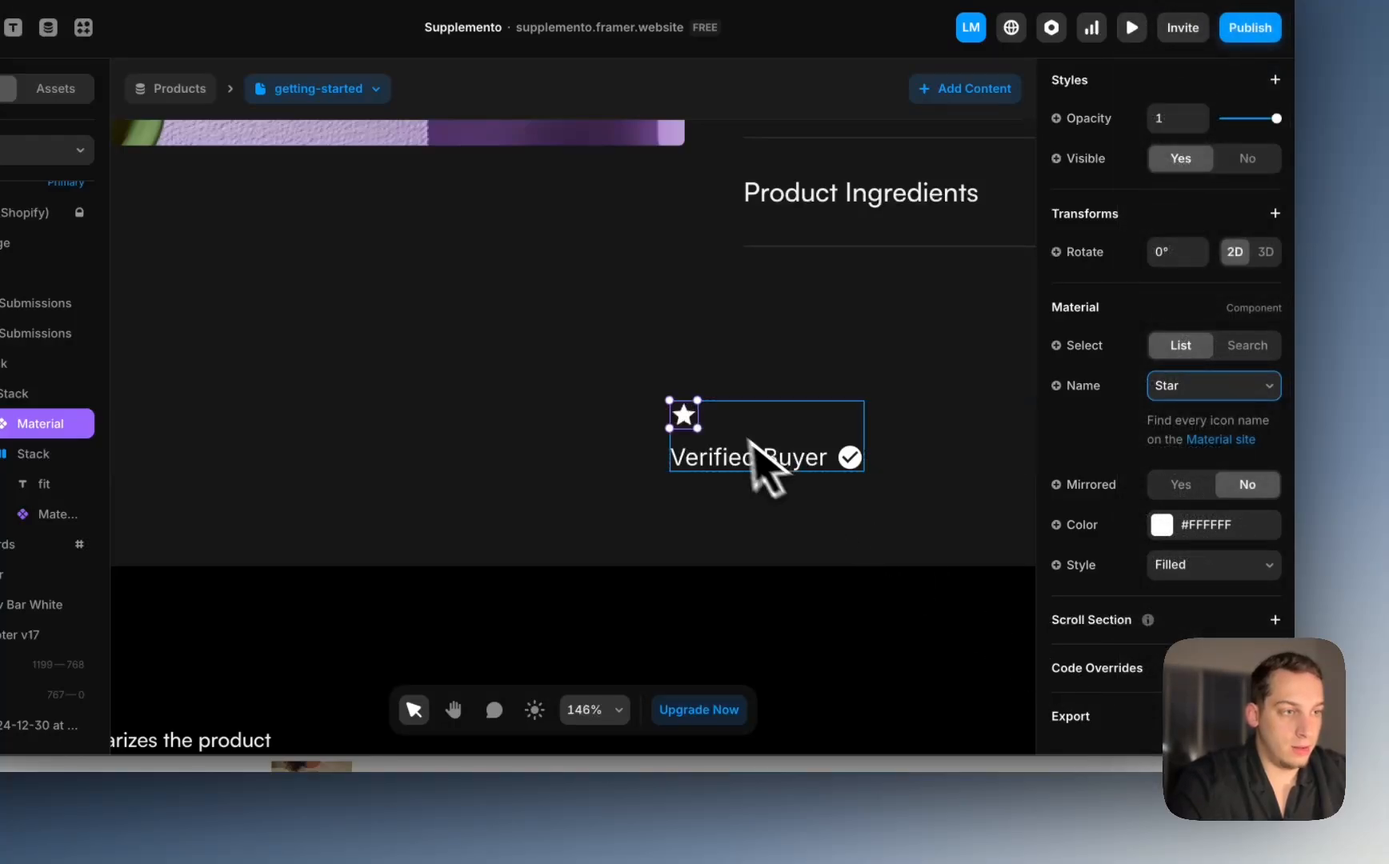
{"action": "key", "text": "super+d"}
{"action": "key", "text": "super+d"}
{"action": "key", "text": "super+d"}
{"action": "key", "text": "super+d"}
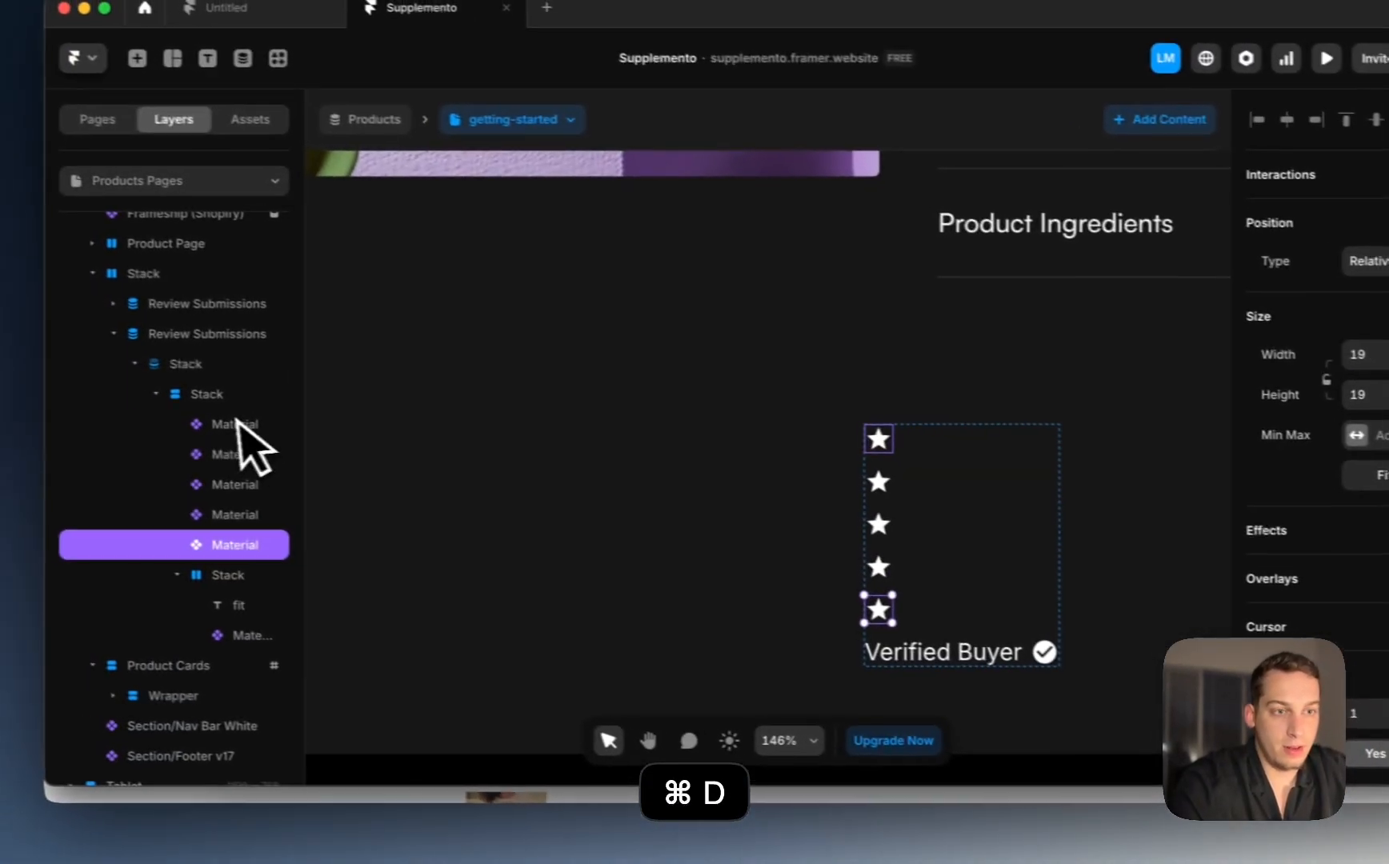
Step: Stack the five stars horizontally with a smaller gap, distributed from Start
{"action": "left_click", "coordinate": [237, 422], "text": "shift"}
{"action": "right_click", "coordinate": [235, 432]}
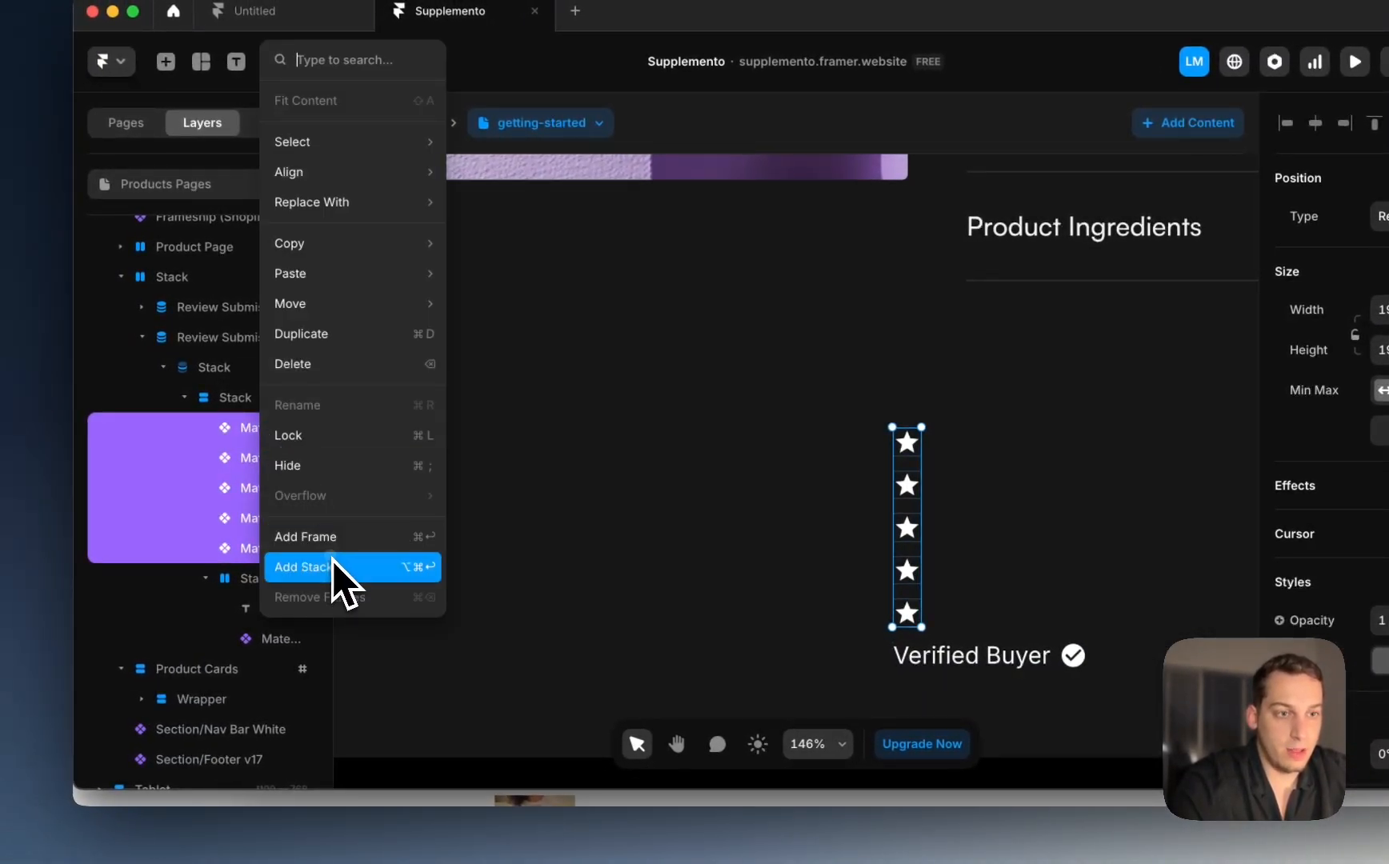
{"action": "left_click", "coordinate": [332, 566]}
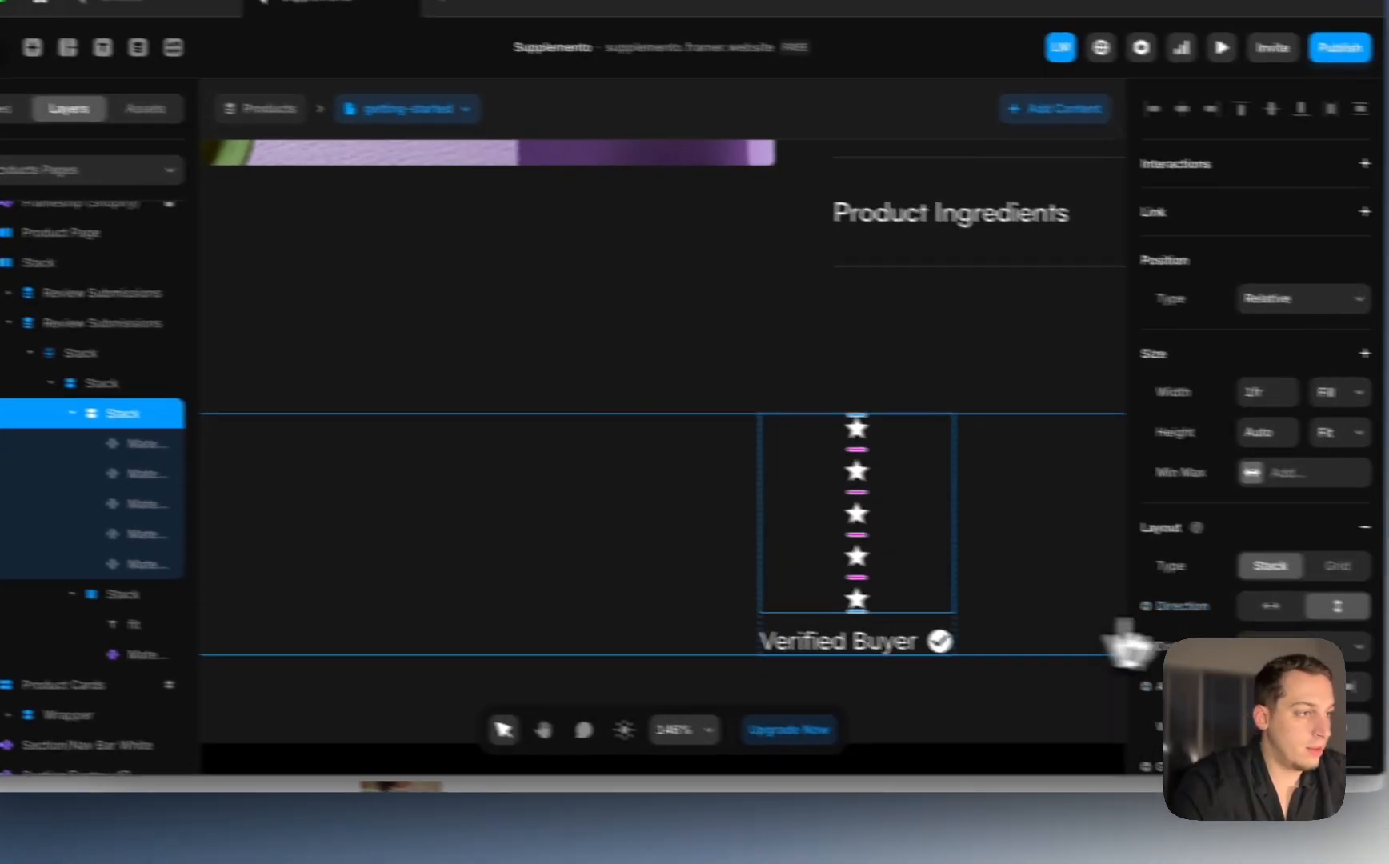
{"action": "left_click", "coordinate": [1193, 602]}
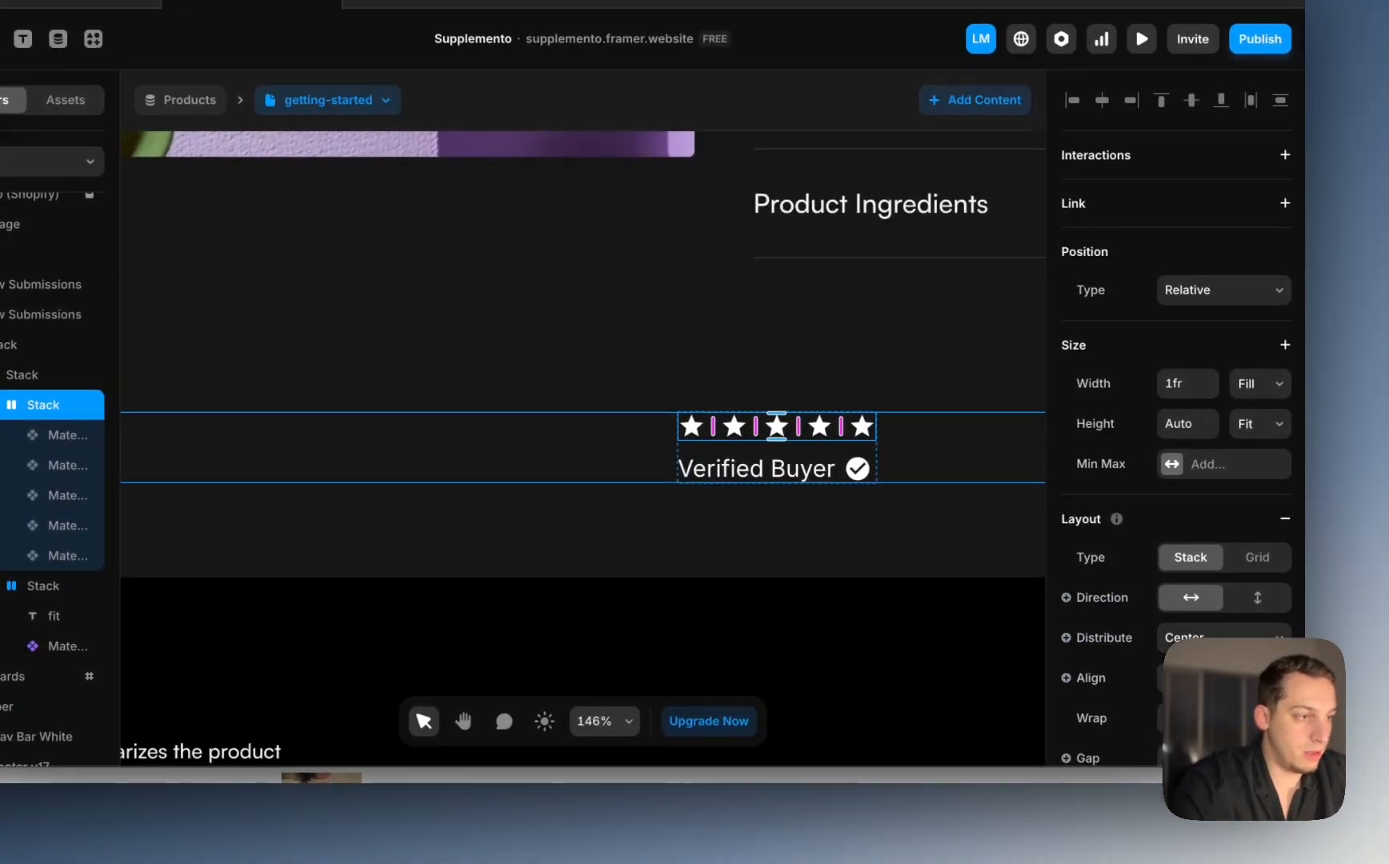
{"action": "key", "text": "Return"}
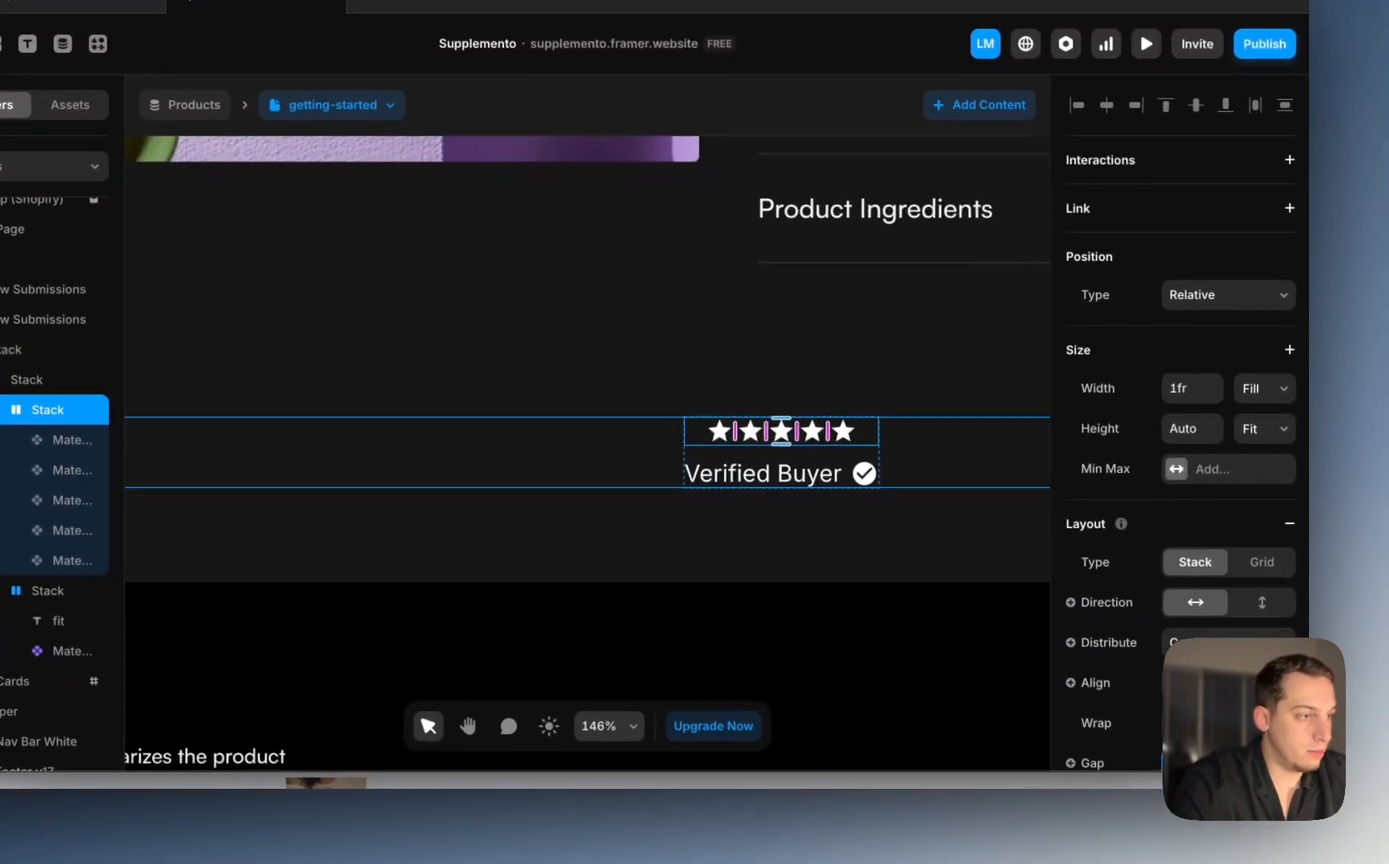
{"action": "left_click", "coordinate": [1198, 643]}
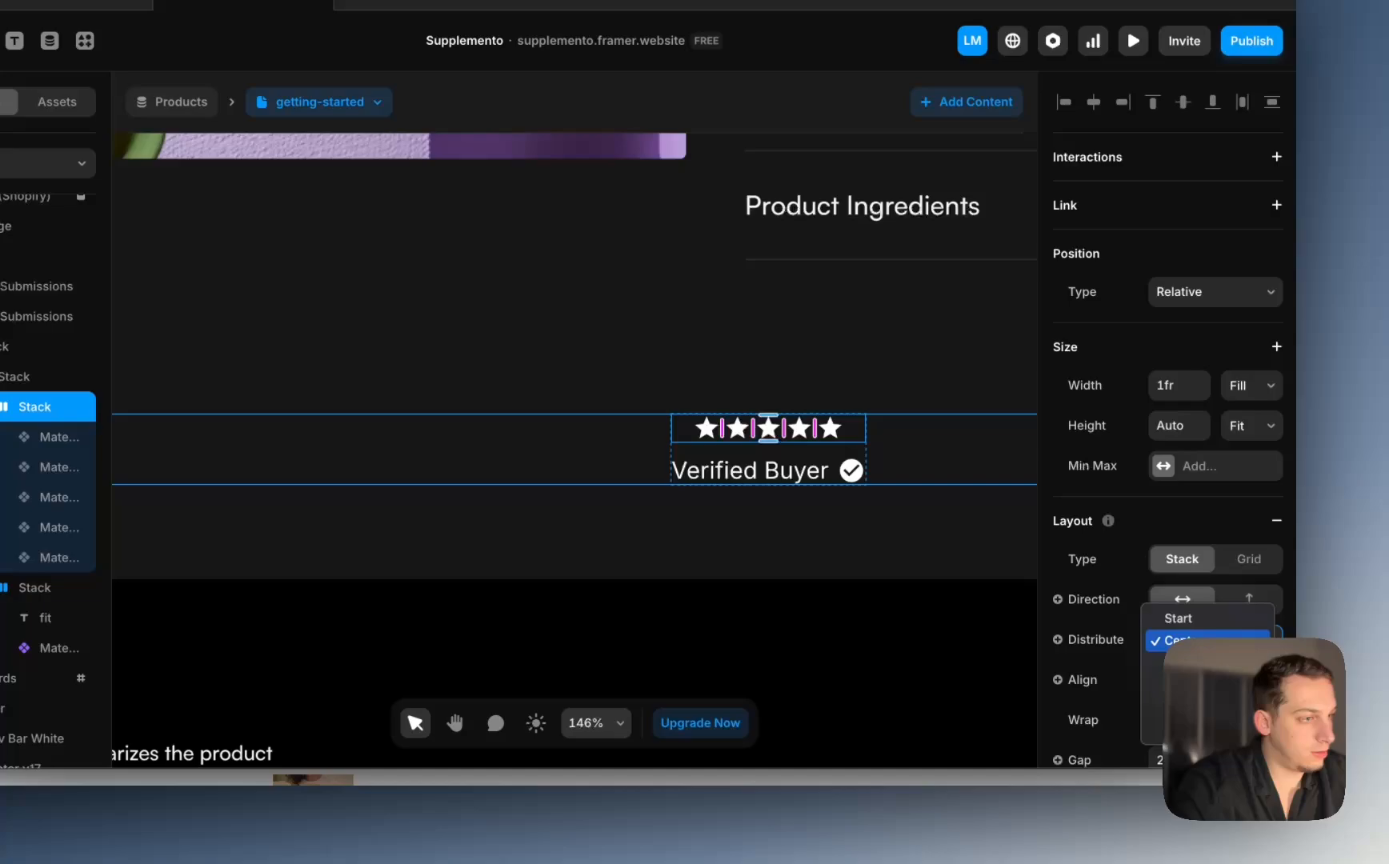
{"action": "left_click", "coordinate": [1187, 620]}
{"action": "scroll", "coordinate": [784, 408], "scroll_direction": "down", "scroll_amount": 8}
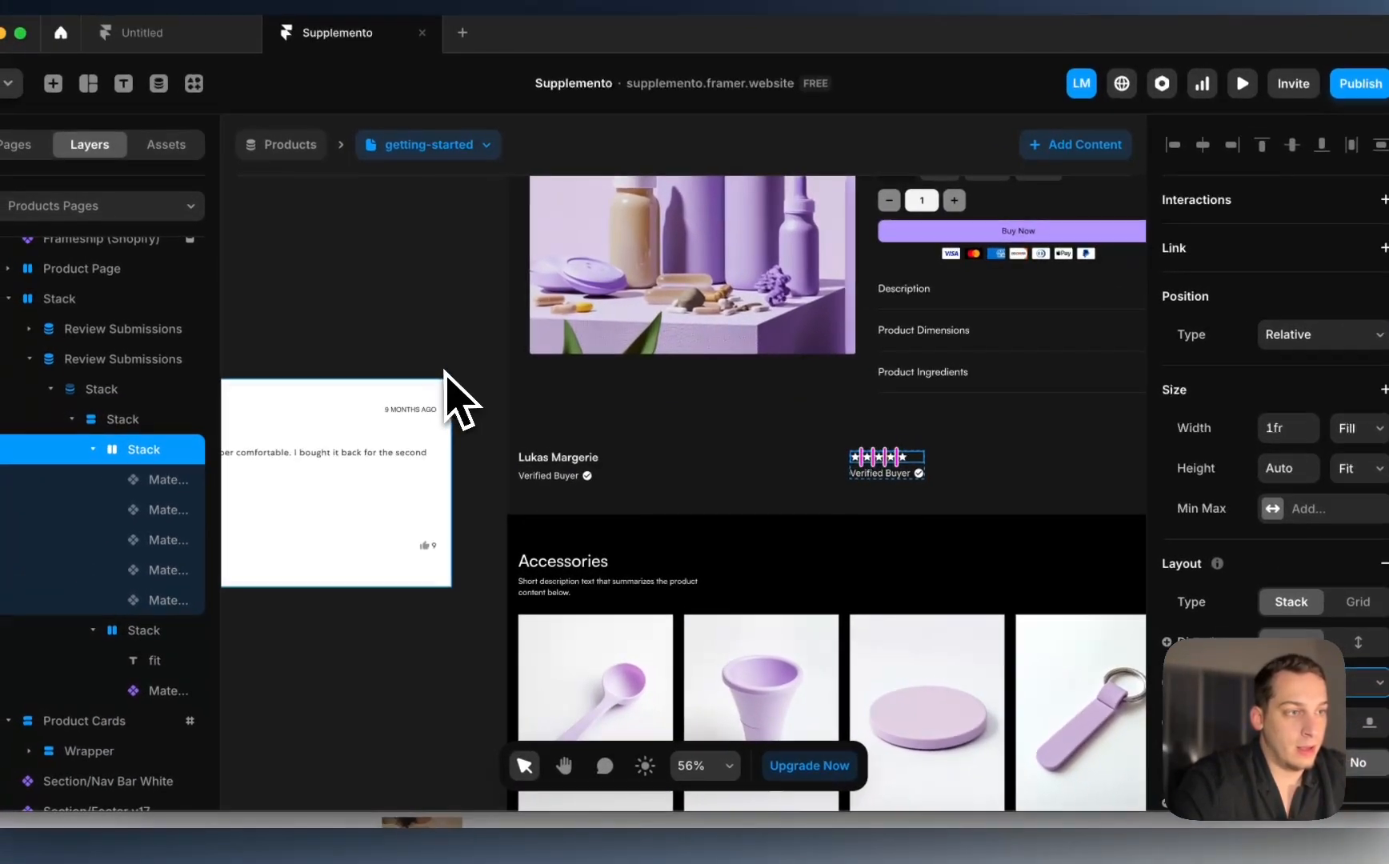
{"action": "left_click", "coordinate": [444, 385]}
{"action": "scroll", "coordinate": [897, 480], "scroll_direction": "up", "scroll_amount": 5}
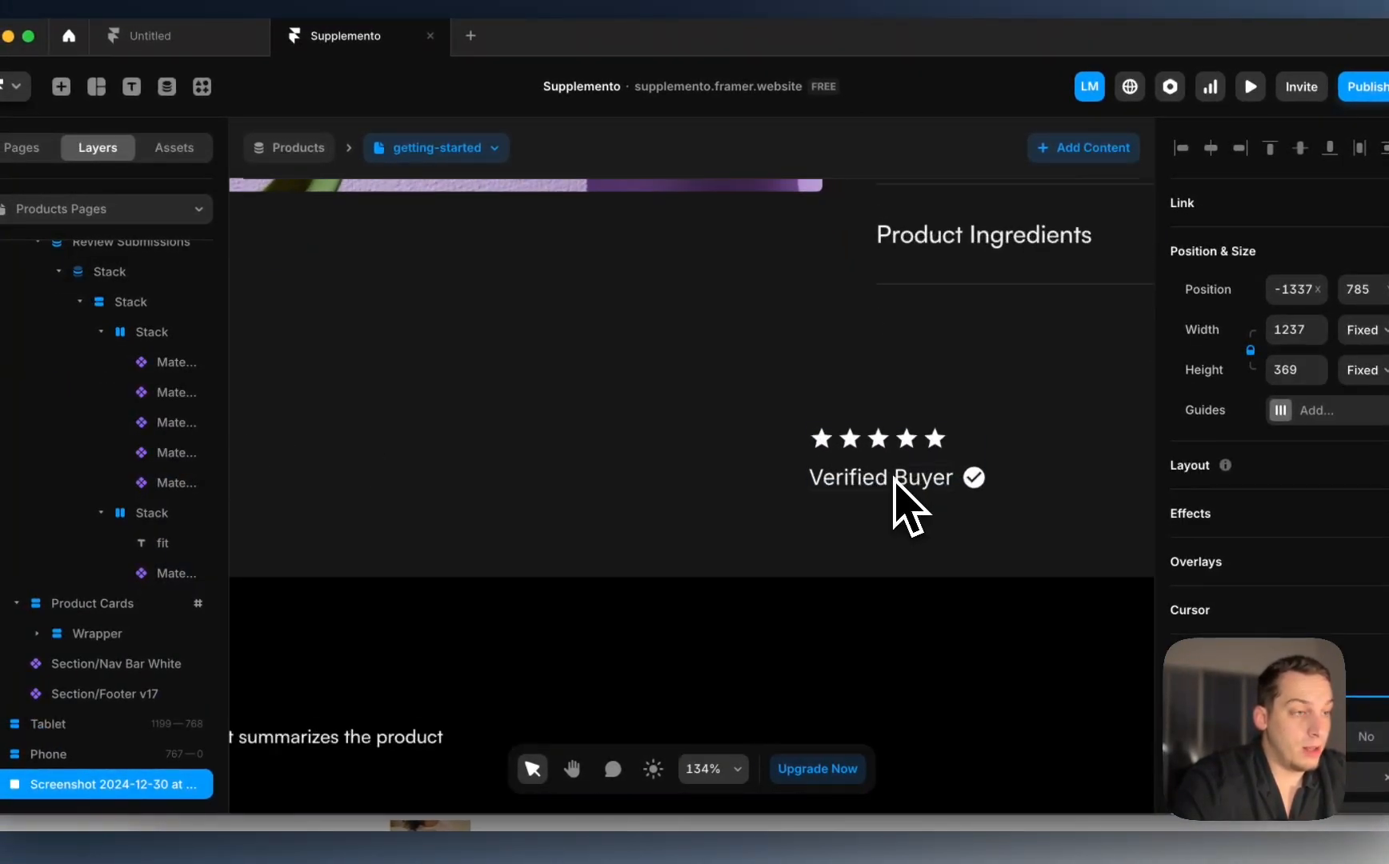
{"action": "left_click", "coordinate": [825, 445]}
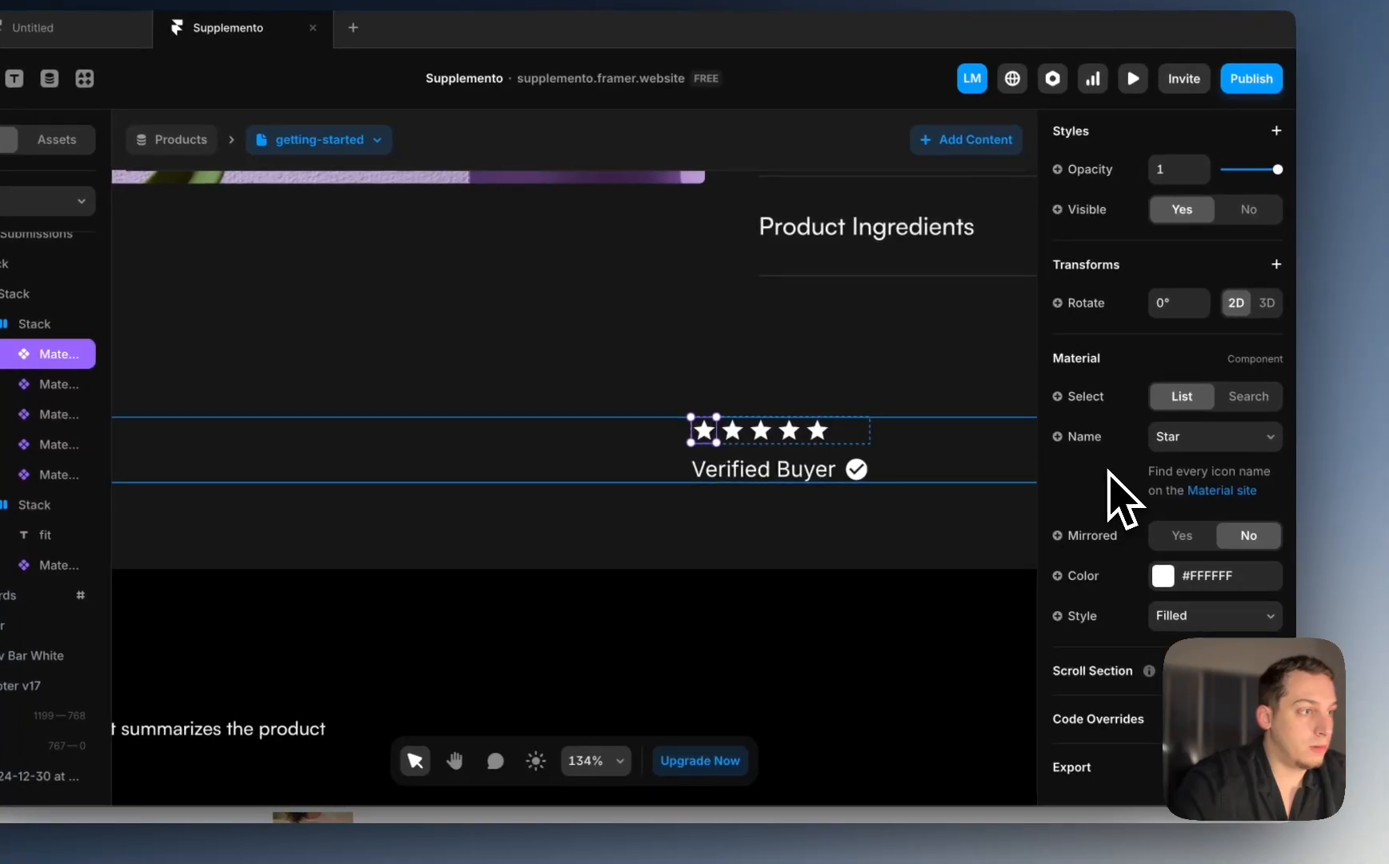
Step: Set the first star's Visible to rating Greater Than or Equal 1
{"action": "scroll", "coordinate": [1106, 469], "scroll_direction": "up", "scroll_amount": 1}
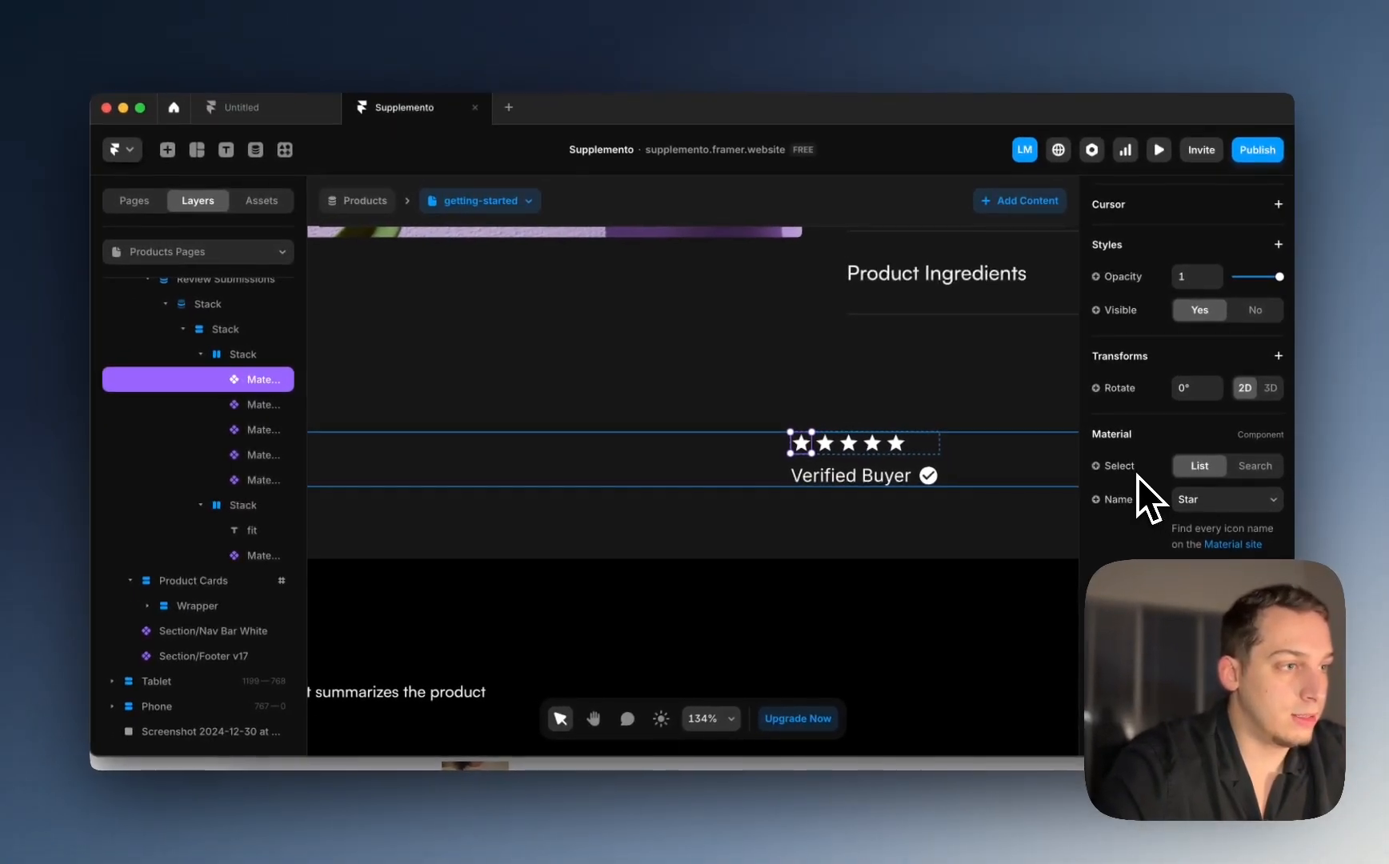
{"action": "scroll", "coordinate": [1138, 476], "scroll_direction": "up", "scroll_amount": 2}
{"action": "scroll", "coordinate": [1137, 476], "scroll_direction": "down", "scroll_amount": 3}
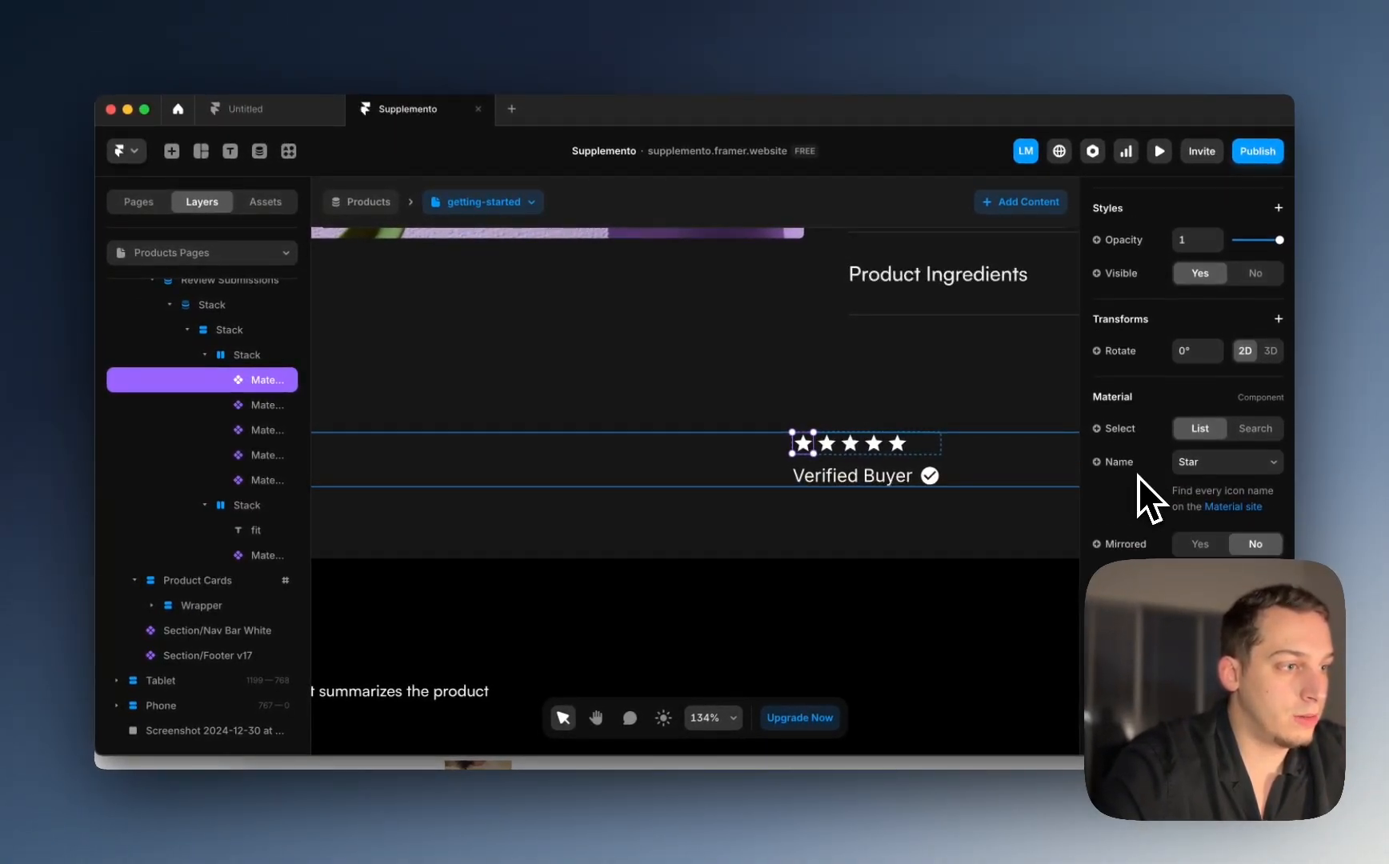
{"action": "scroll", "coordinate": [1137, 476], "scroll_direction": "up", "scroll_amount": 3}
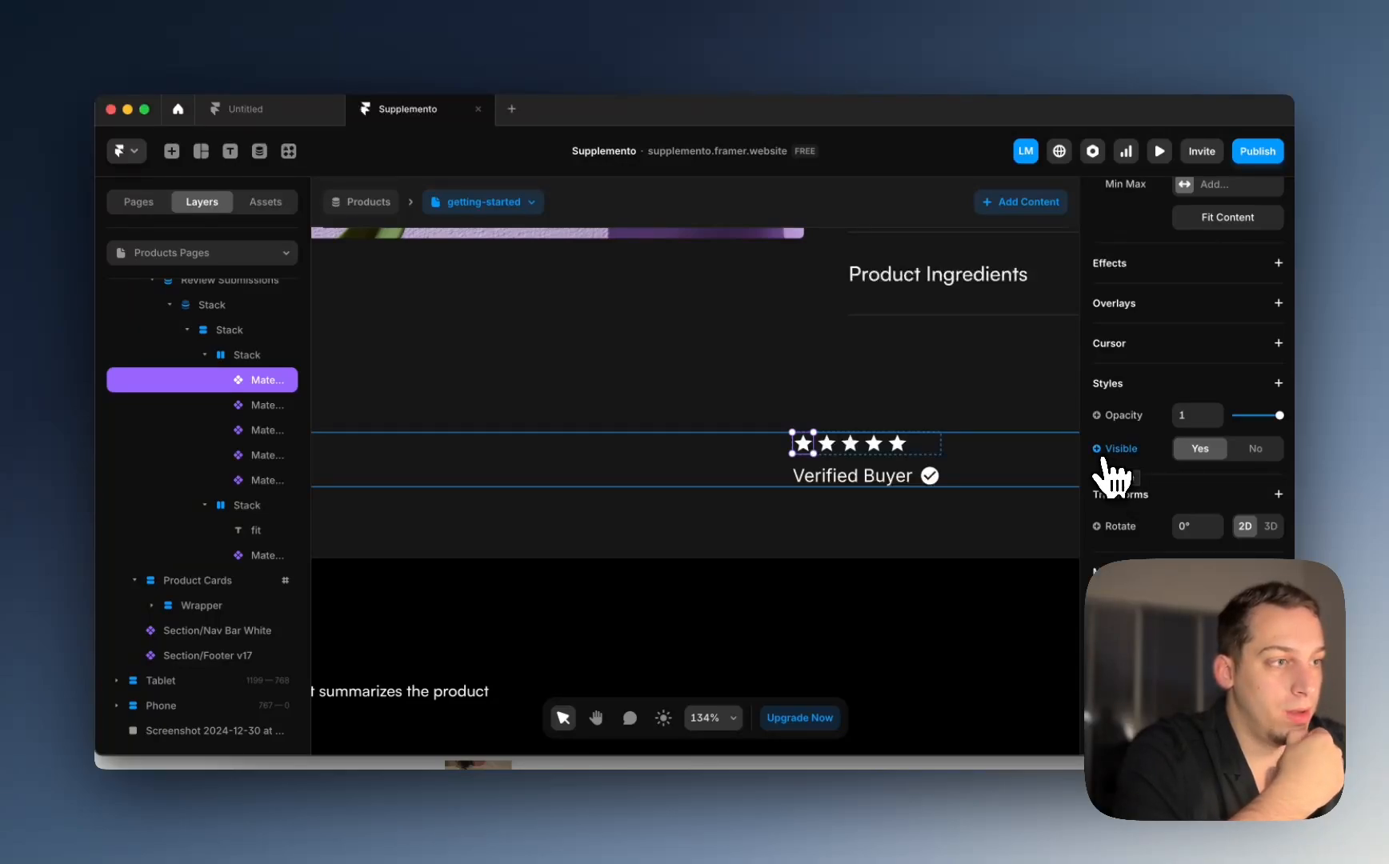
{"action": "left_click", "coordinate": [1105, 459]}
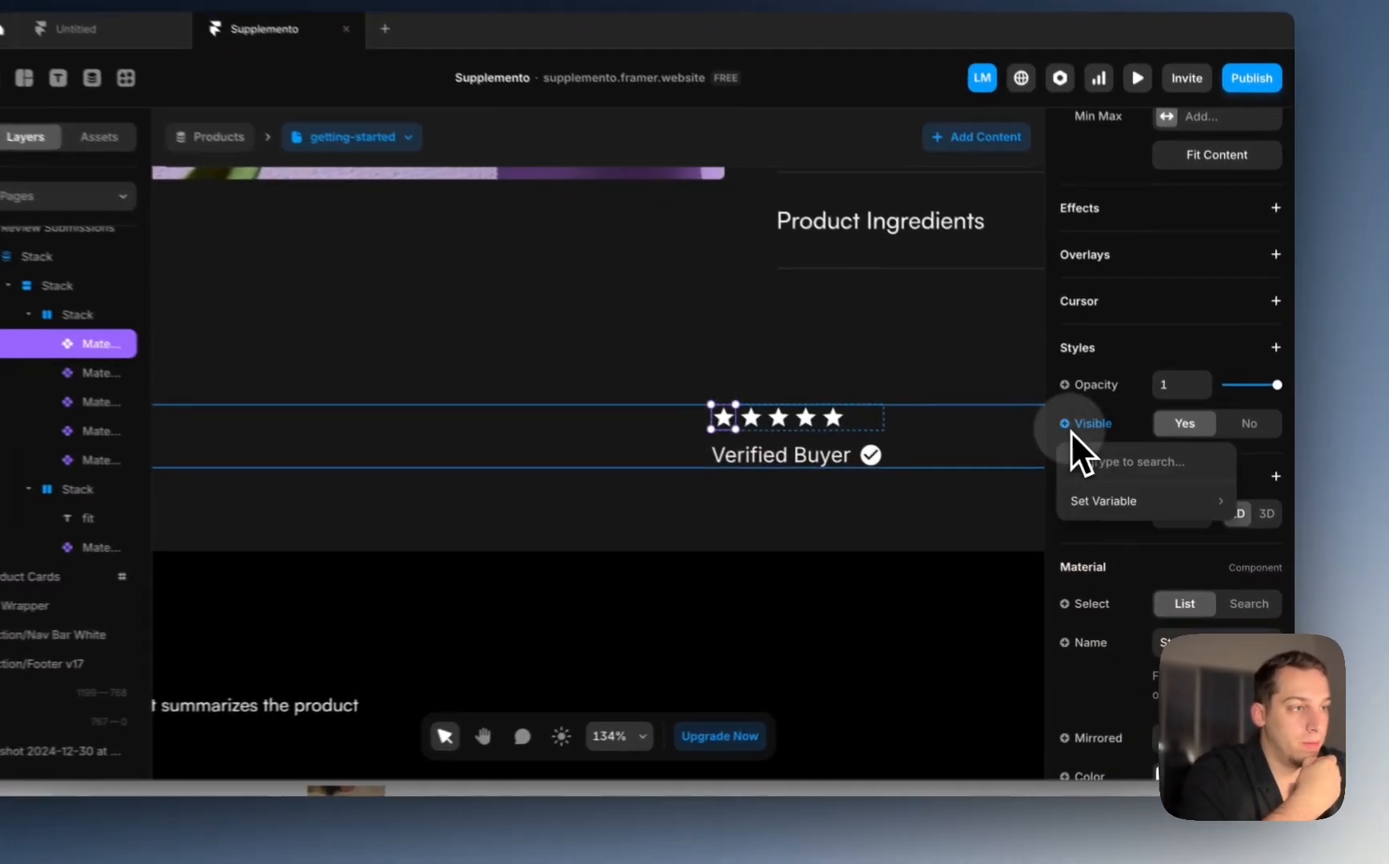
{"action": "mouse_move", "coordinate": [1109, 514]}
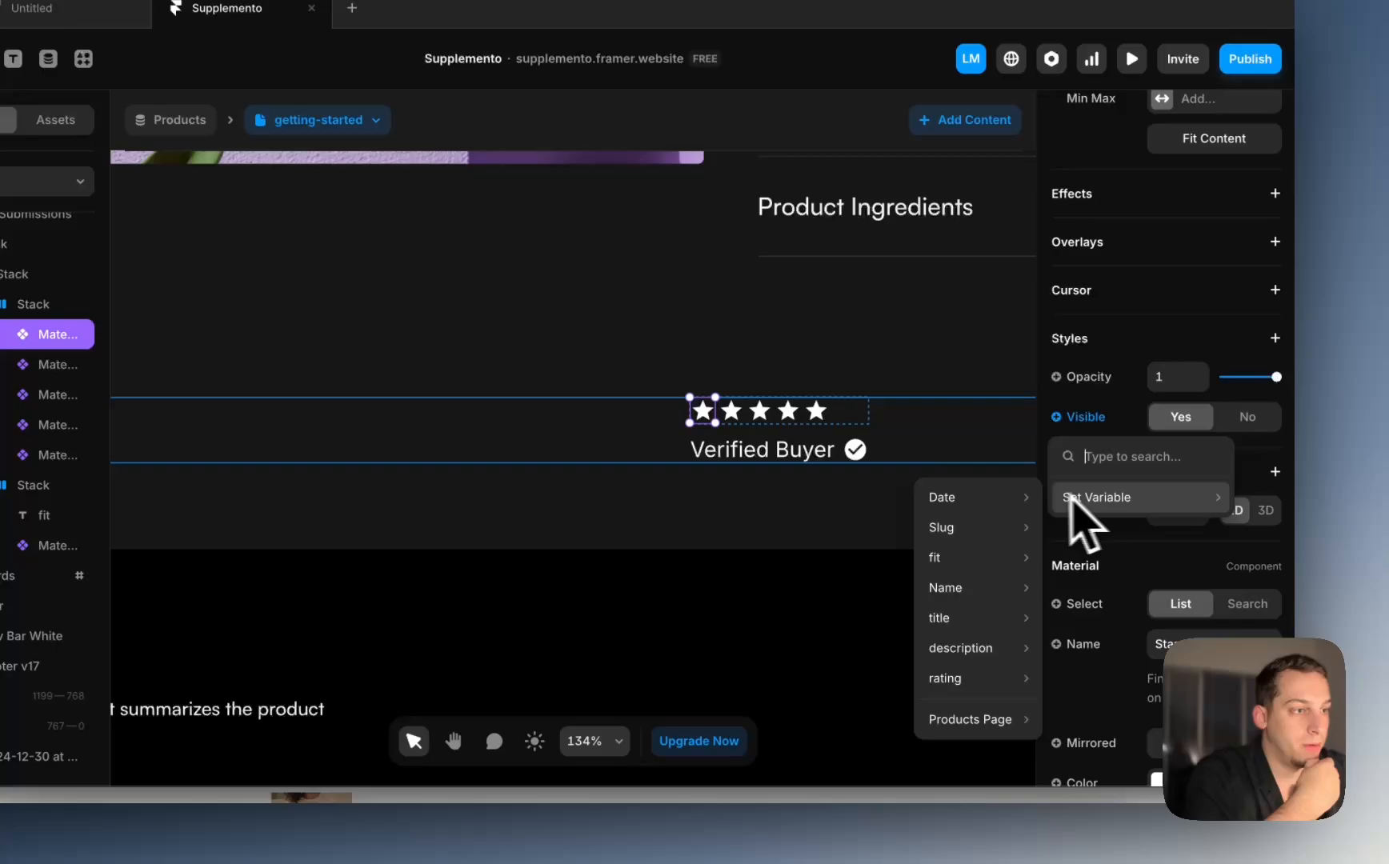
{"action": "mouse_move", "coordinate": [994, 497]}
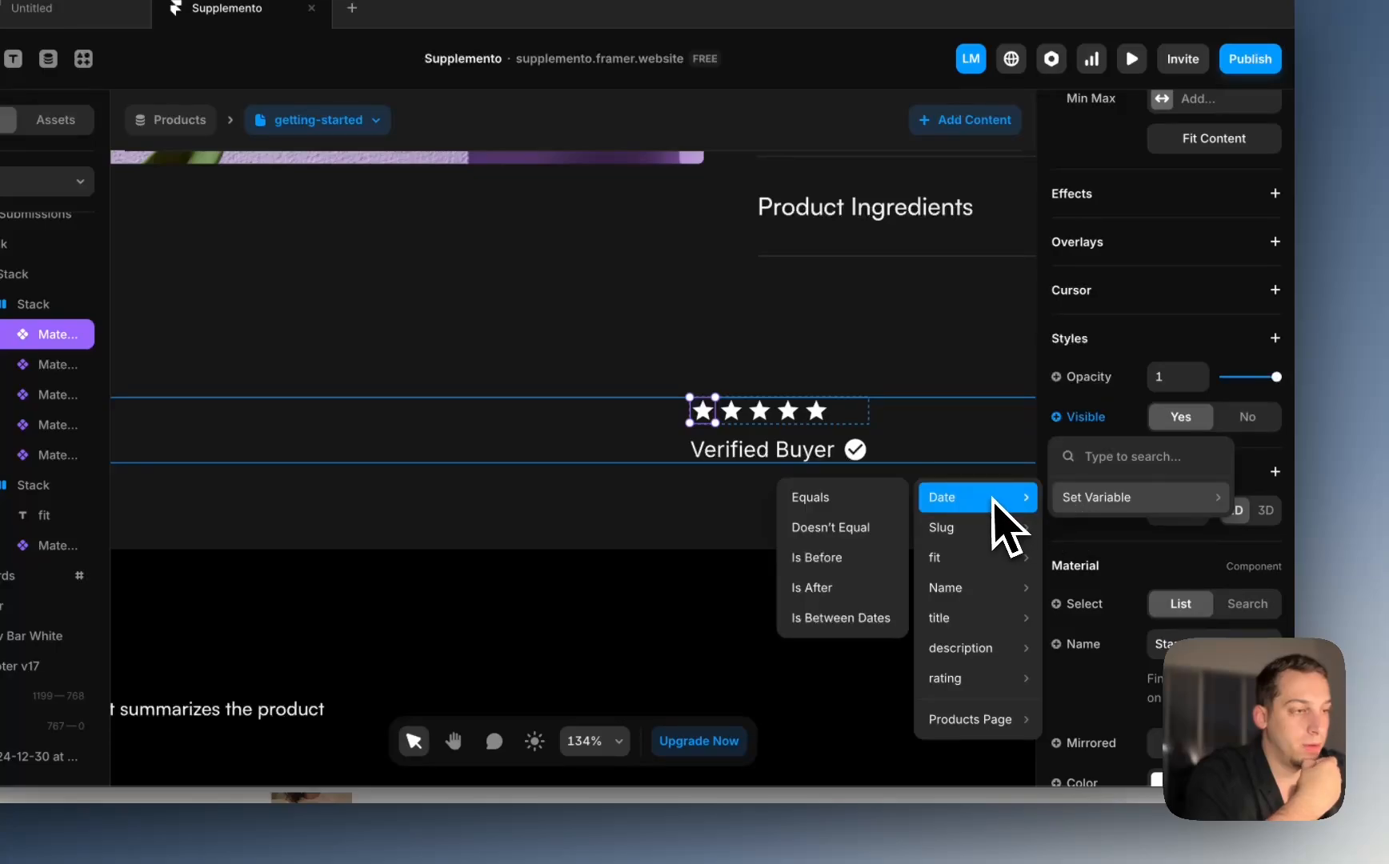
{"action": "mouse_move", "coordinate": [993, 618]}
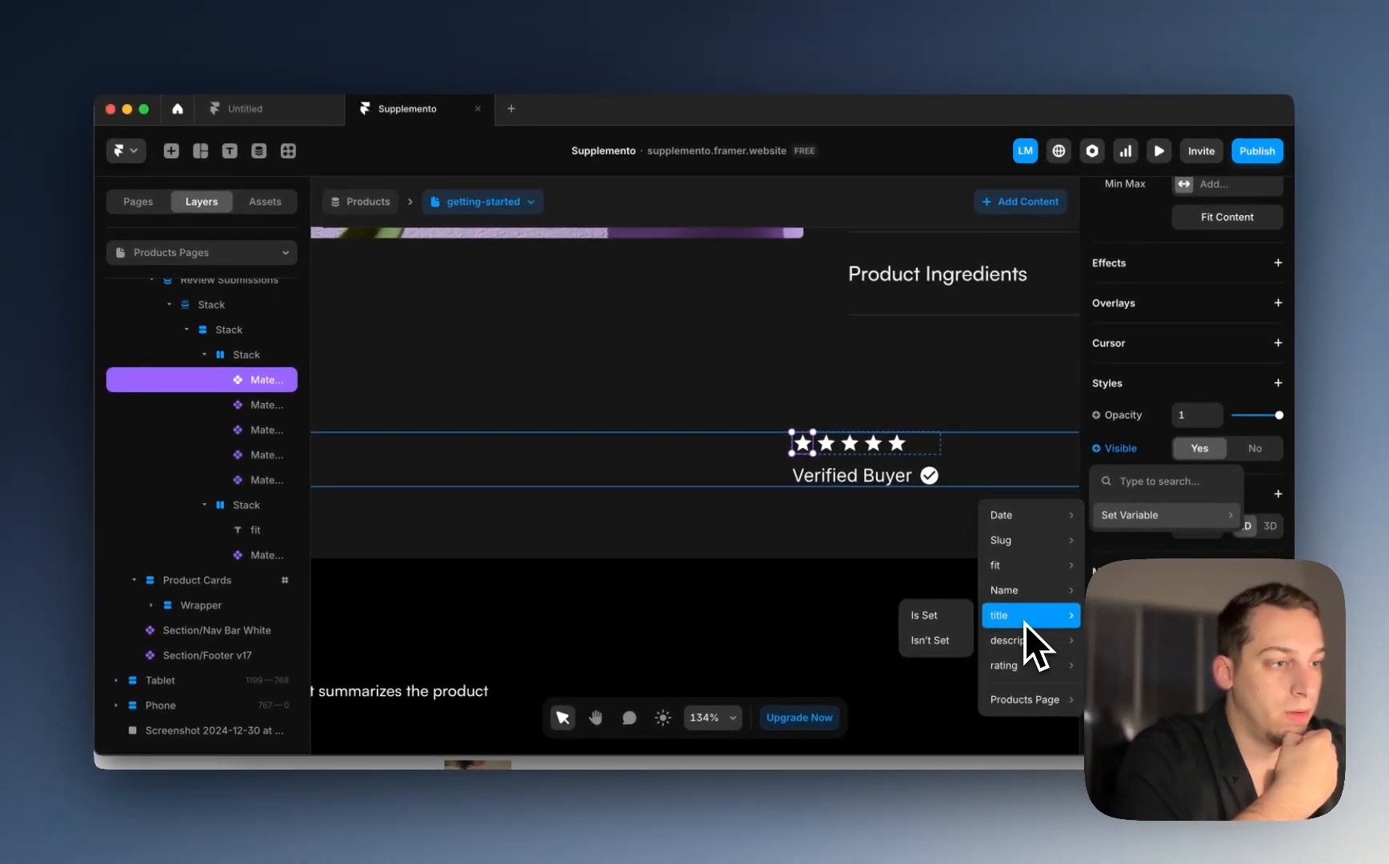
{"action": "mouse_move", "coordinate": [1025, 673]}
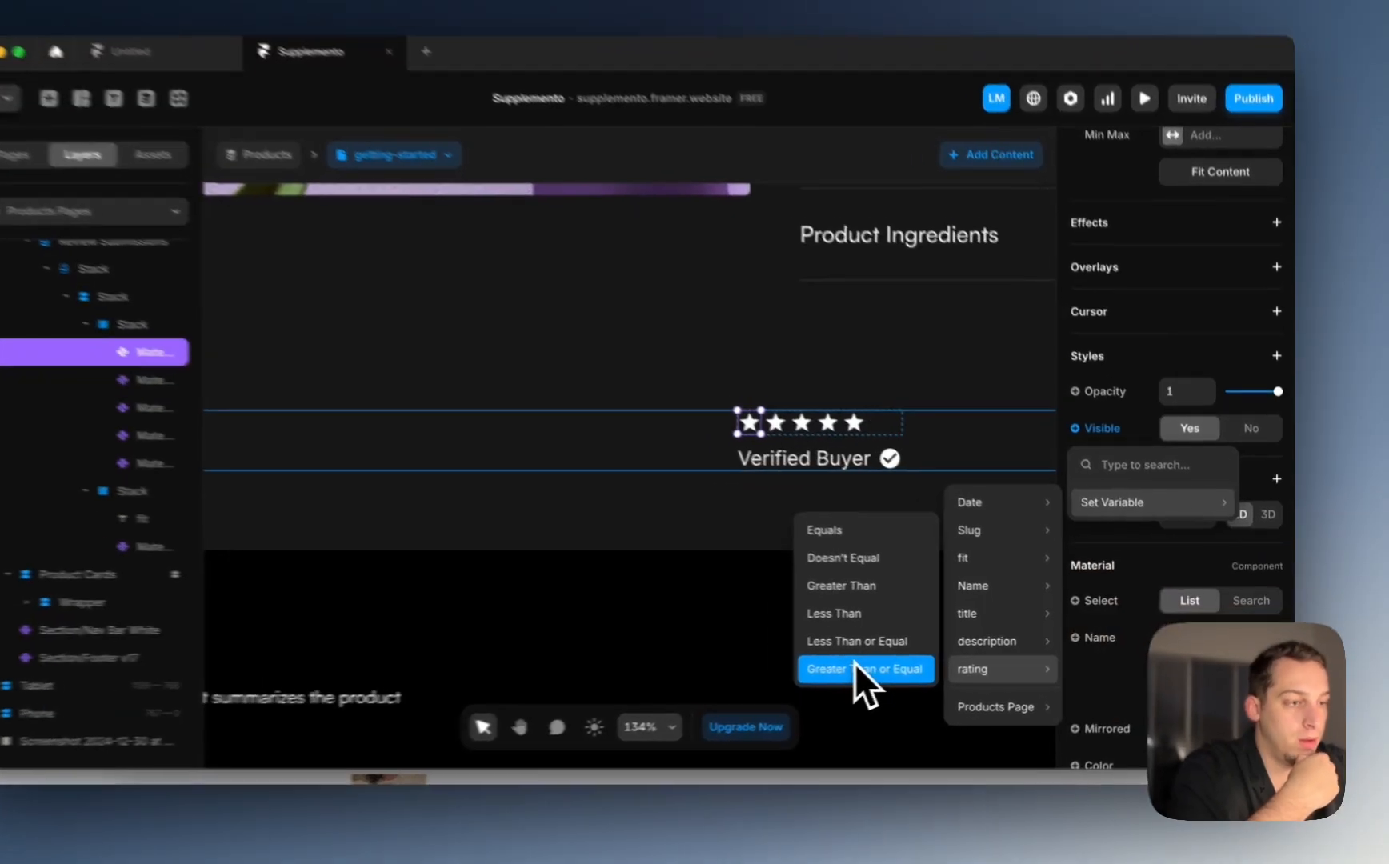
{"action": "left_click", "coordinate": [854, 667]}
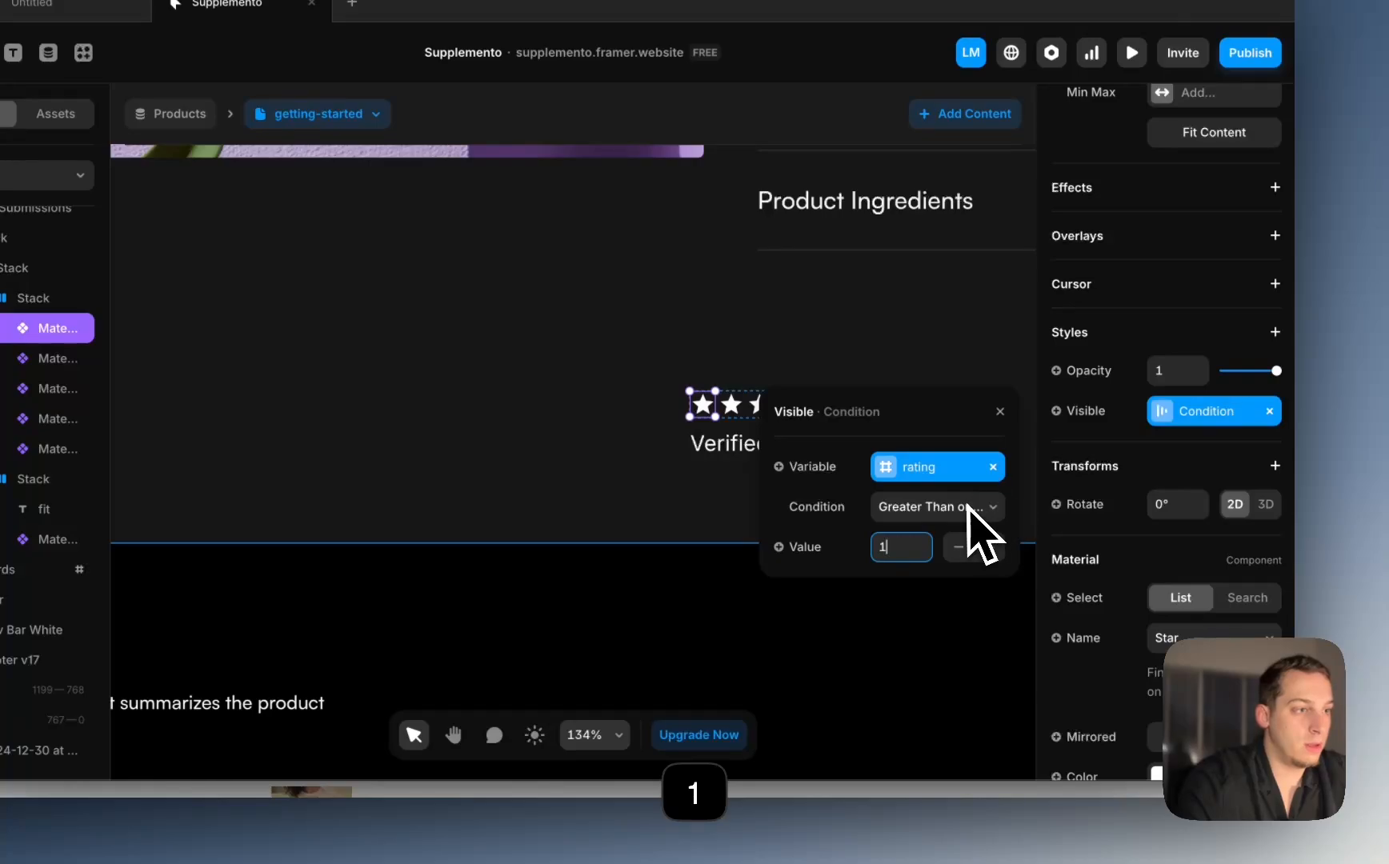
Step: Set the second star's Visible to rating Greater Than or Equal 2
{"action": "left_click", "coordinate": [935, 376]}
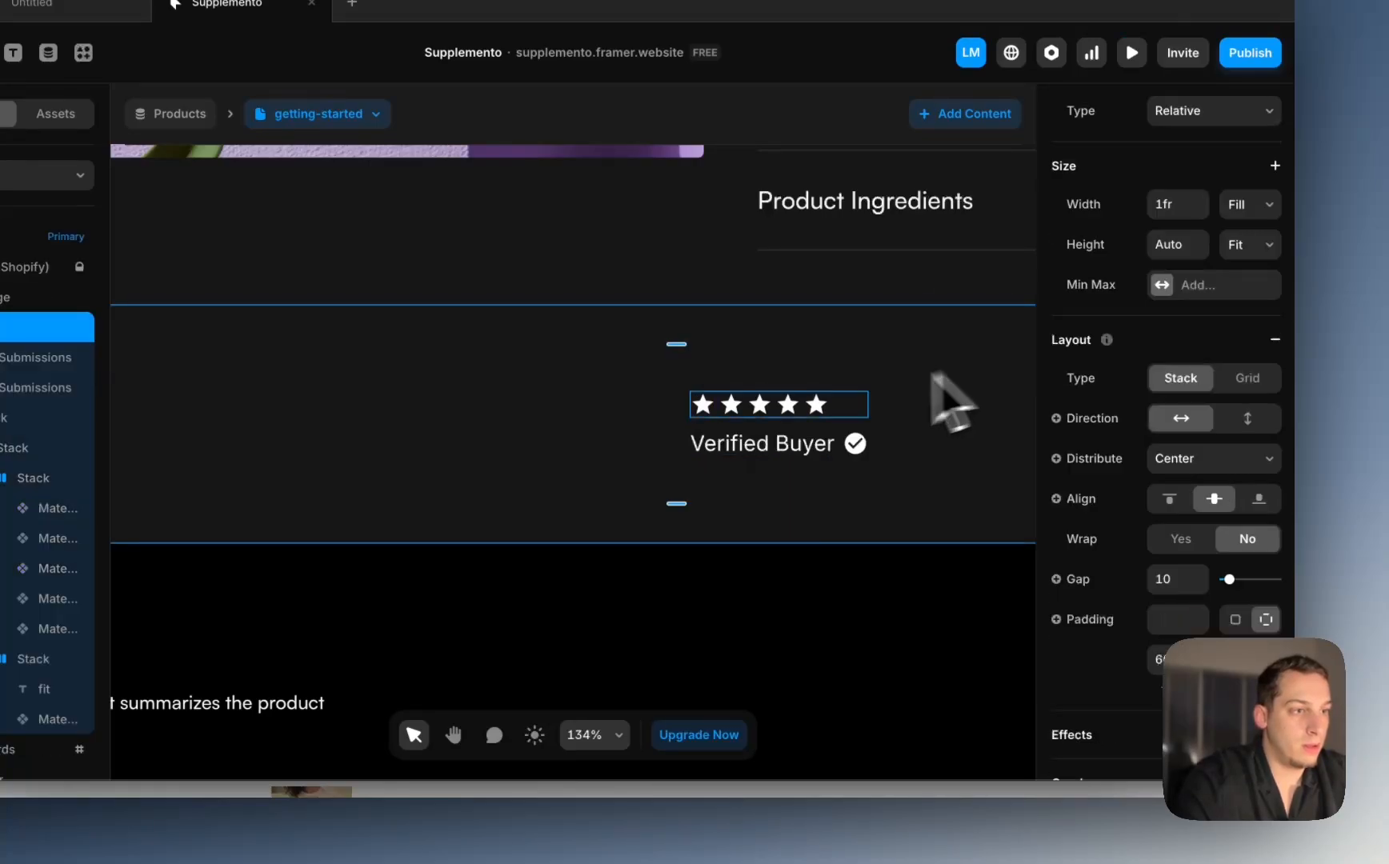
{"action": "left_click", "coordinate": [731, 410]}
{"action": "scroll", "coordinate": [1095, 471], "scroll_direction": "down", "scroll_amount": 4}
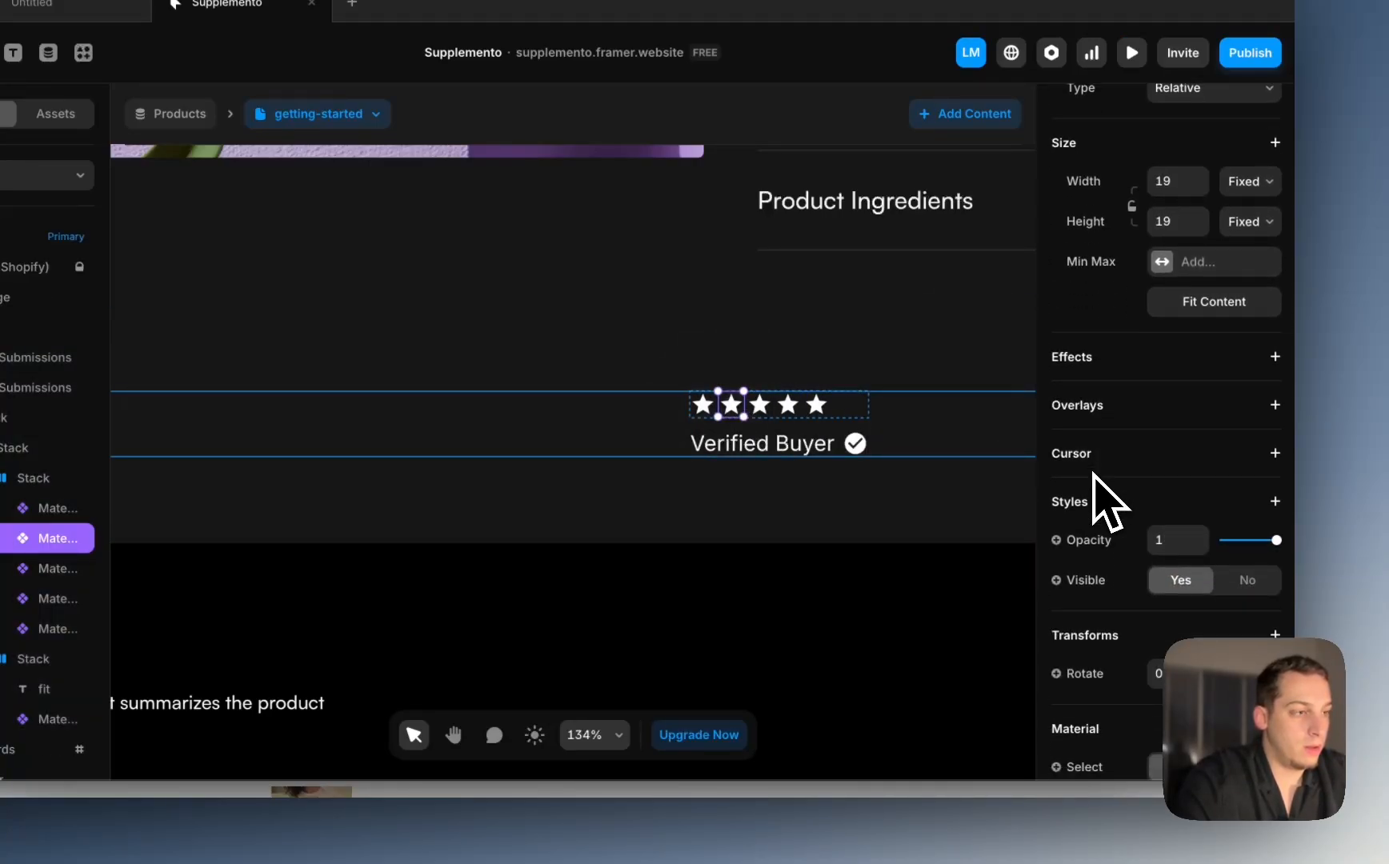
{"action": "scroll", "coordinate": [1161, 605], "scroll_direction": "up", "scroll_amount": 3}
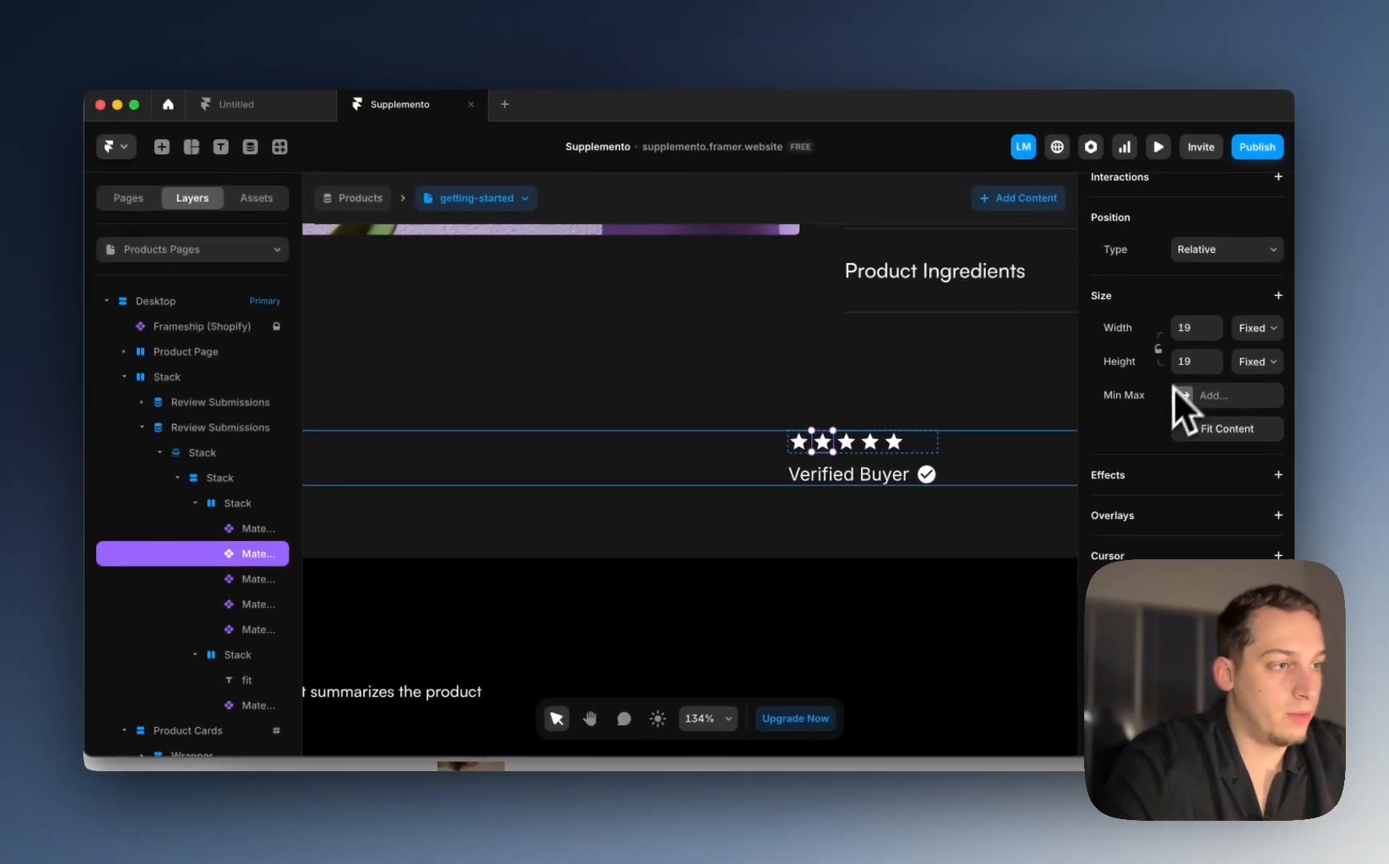
{"action": "scroll", "coordinate": [1171, 488], "scroll_direction": "down", "scroll_amount": 5}
{"action": "scroll", "coordinate": [1188, 458], "scroll_direction": "up", "scroll_amount": 5}
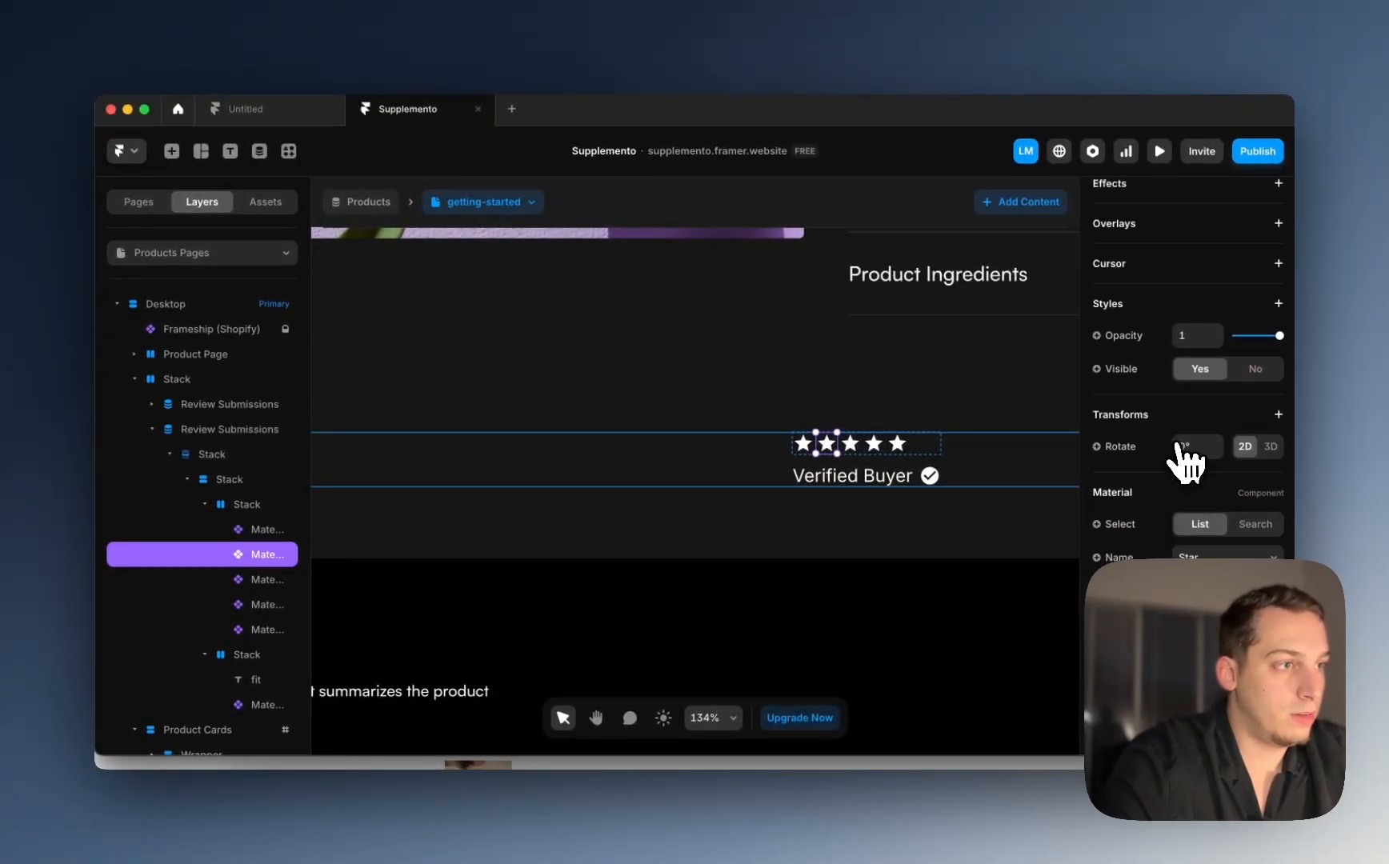
{"action": "left_click", "coordinate": [1117, 535]}
{"action": "mouse_move", "coordinate": [1116, 607]}
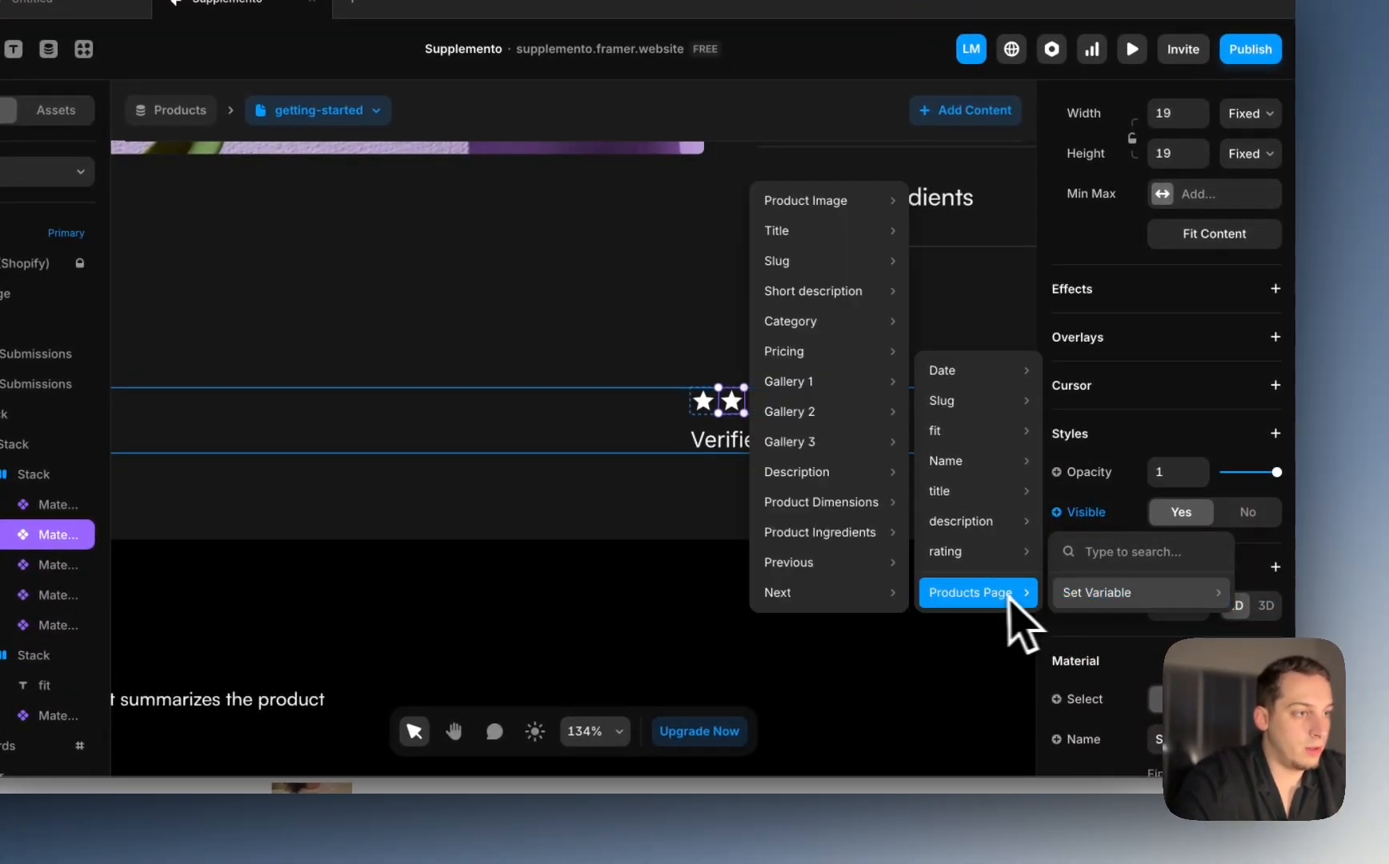
{"action": "mouse_move", "coordinate": [960, 480]}
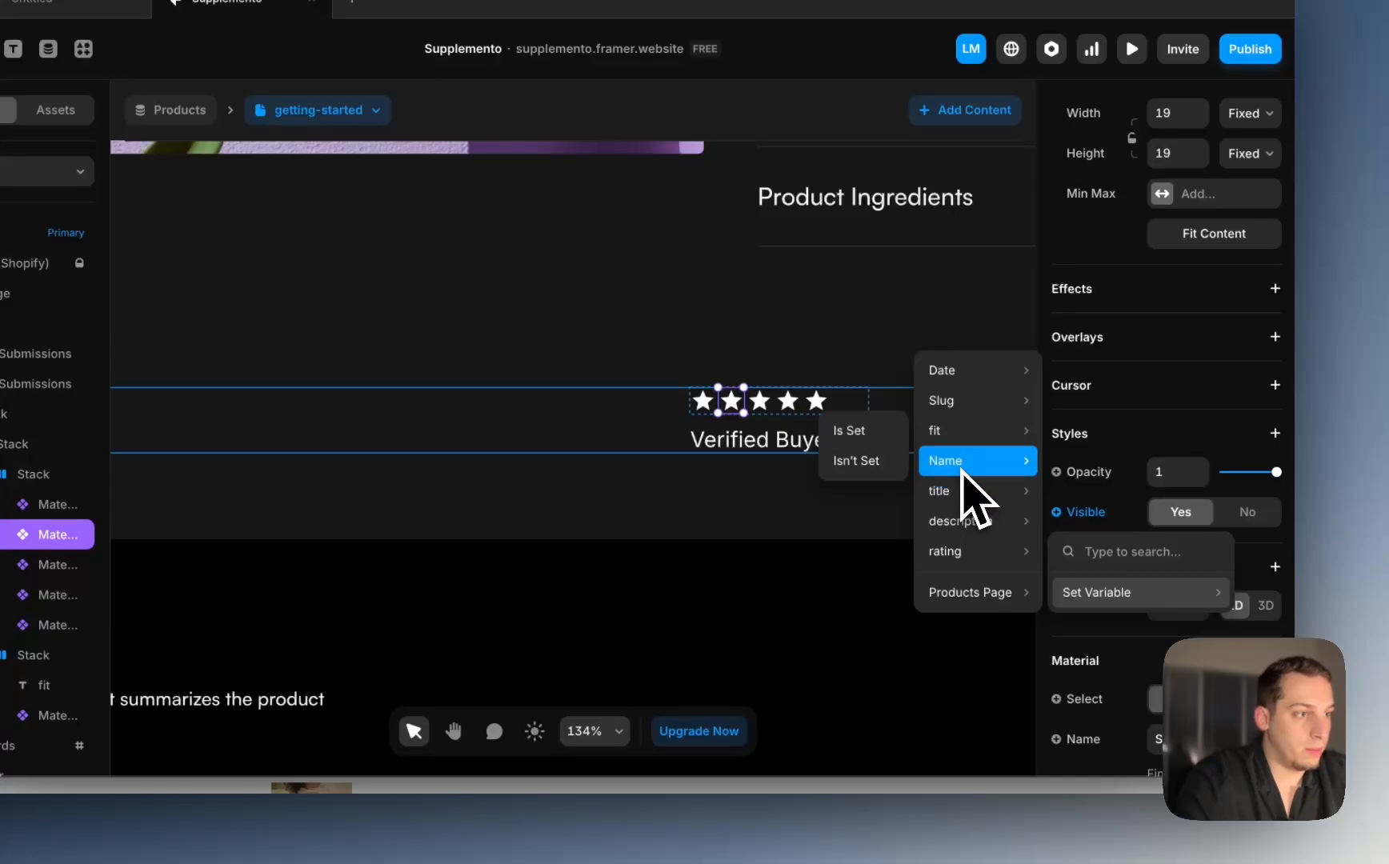
{"action": "mouse_move", "coordinate": [968, 556]}
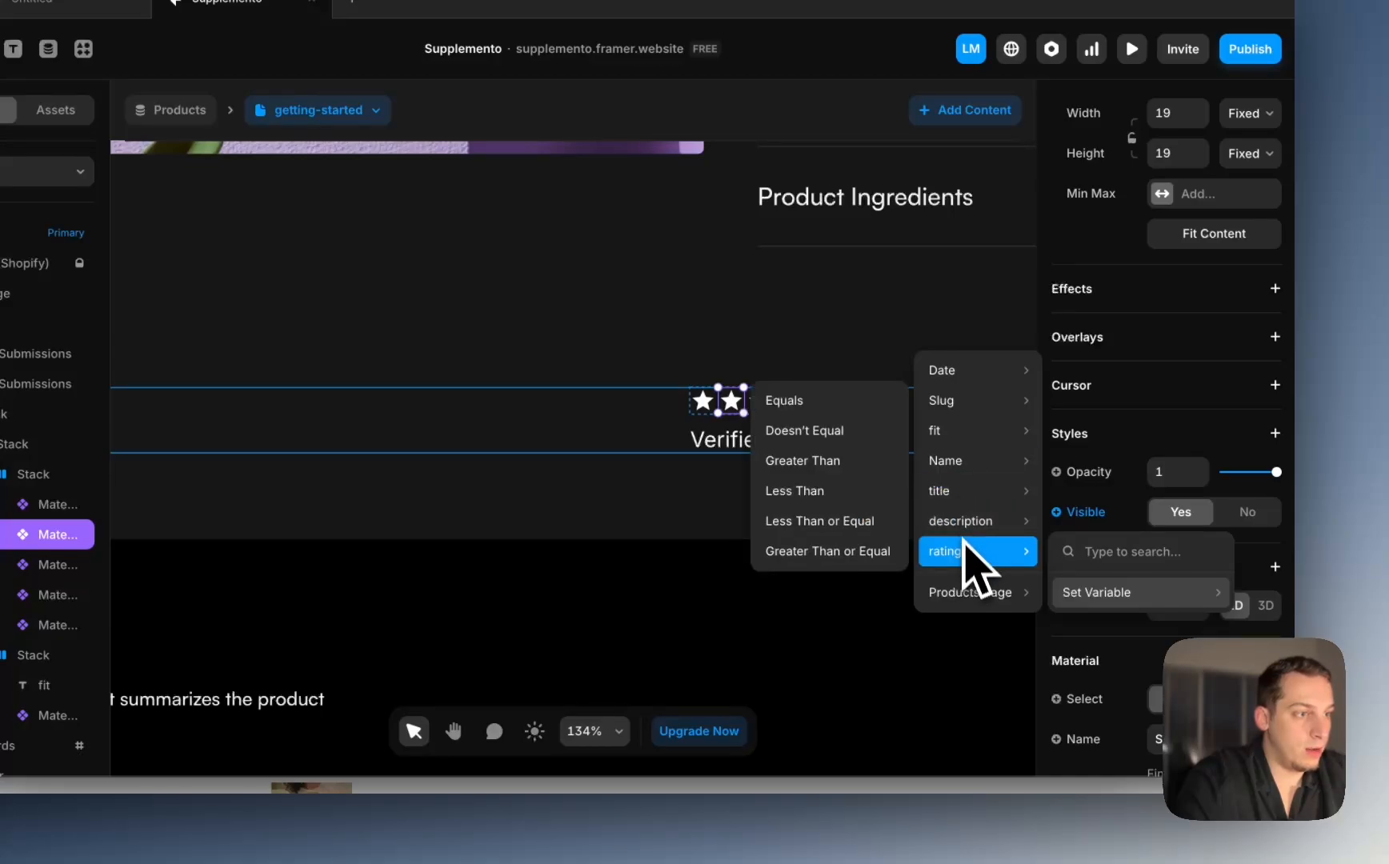
{"action": "left_click", "coordinate": [846, 554]}
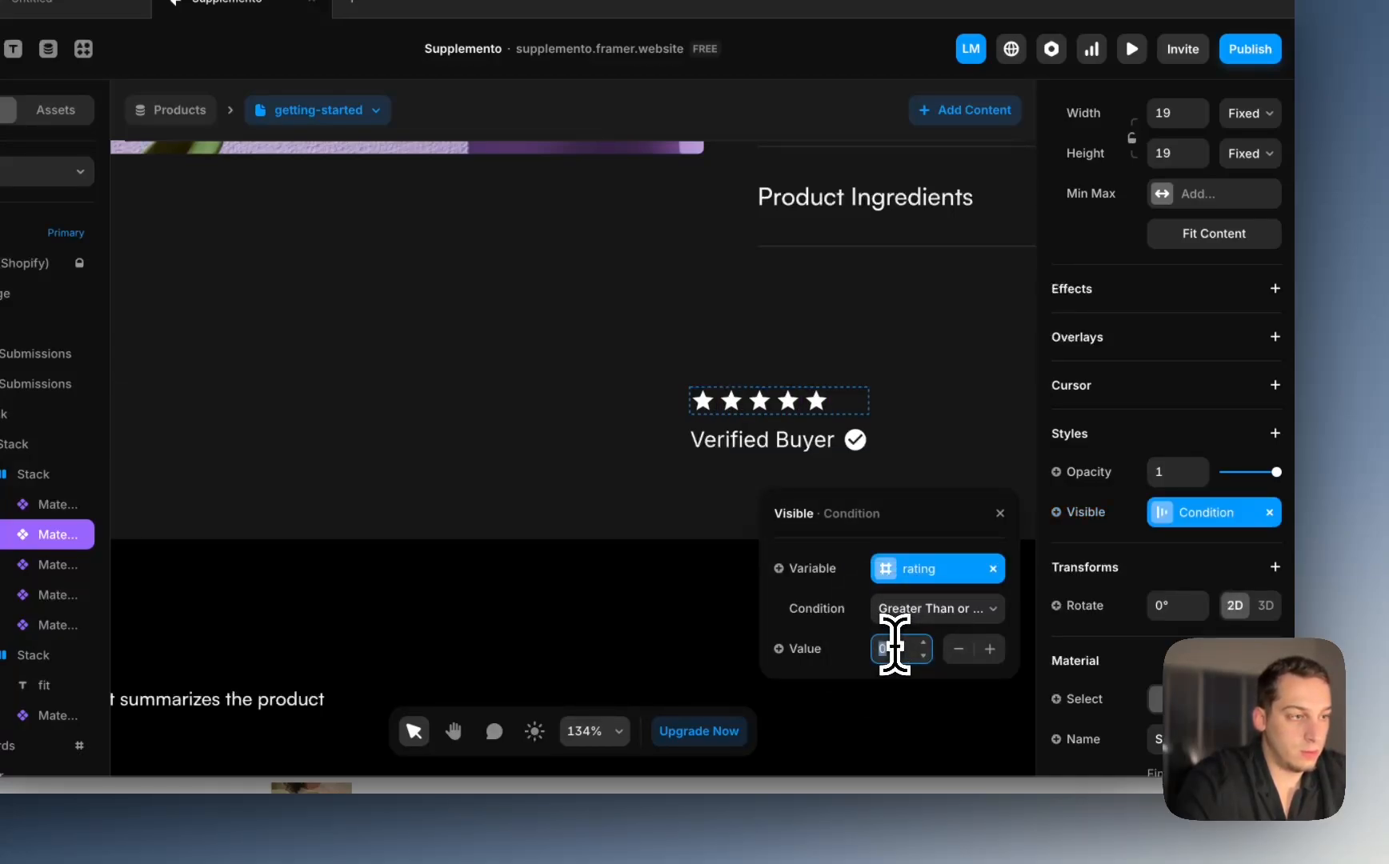
{"action": "type", "text": "2"}
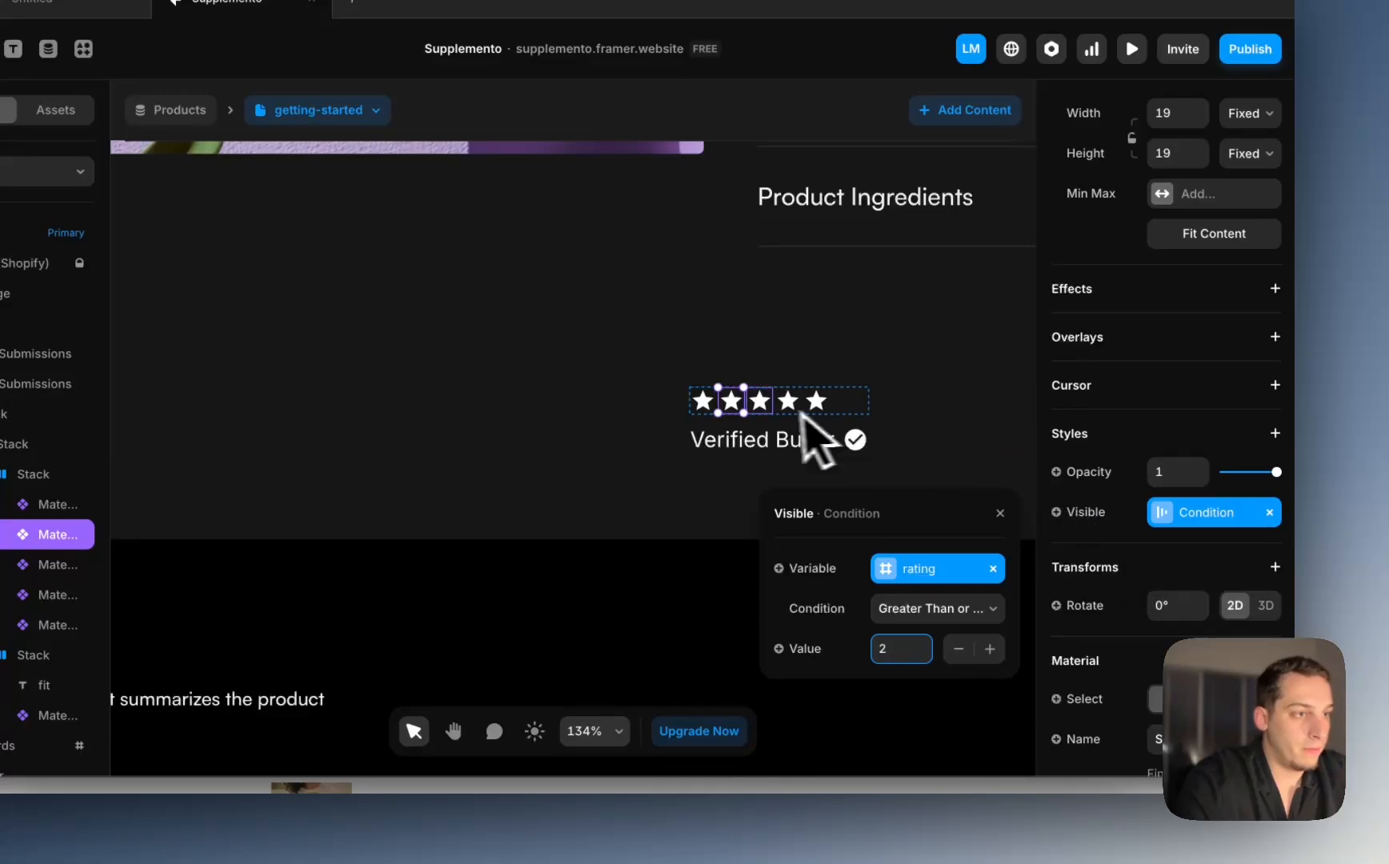
Step: Set the third star's Visible to rating Greater Than or Equal 3
{"action": "left_click", "coordinate": [762, 403]}
{"action": "scroll", "coordinate": [1203, 528], "scroll_direction": "down", "scroll_amount": 5}
{"action": "scroll", "coordinate": [1203, 552], "scroll_direction": "down", "scroll_amount": 3}
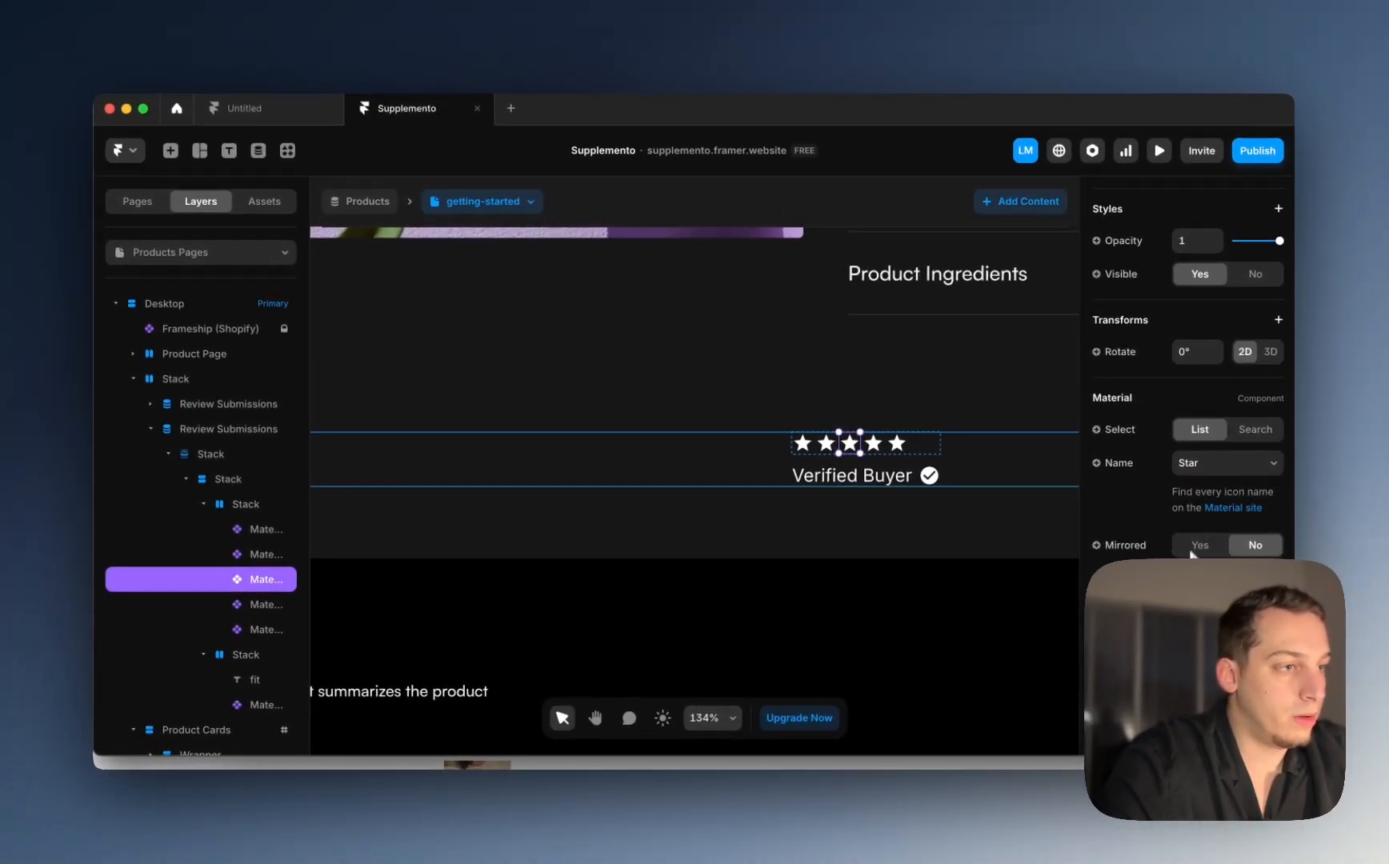
{"action": "scroll", "coordinate": [1172, 512], "scroll_direction": "up", "scroll_amount": 3}
{"action": "left_click", "coordinate": [1097, 454]}
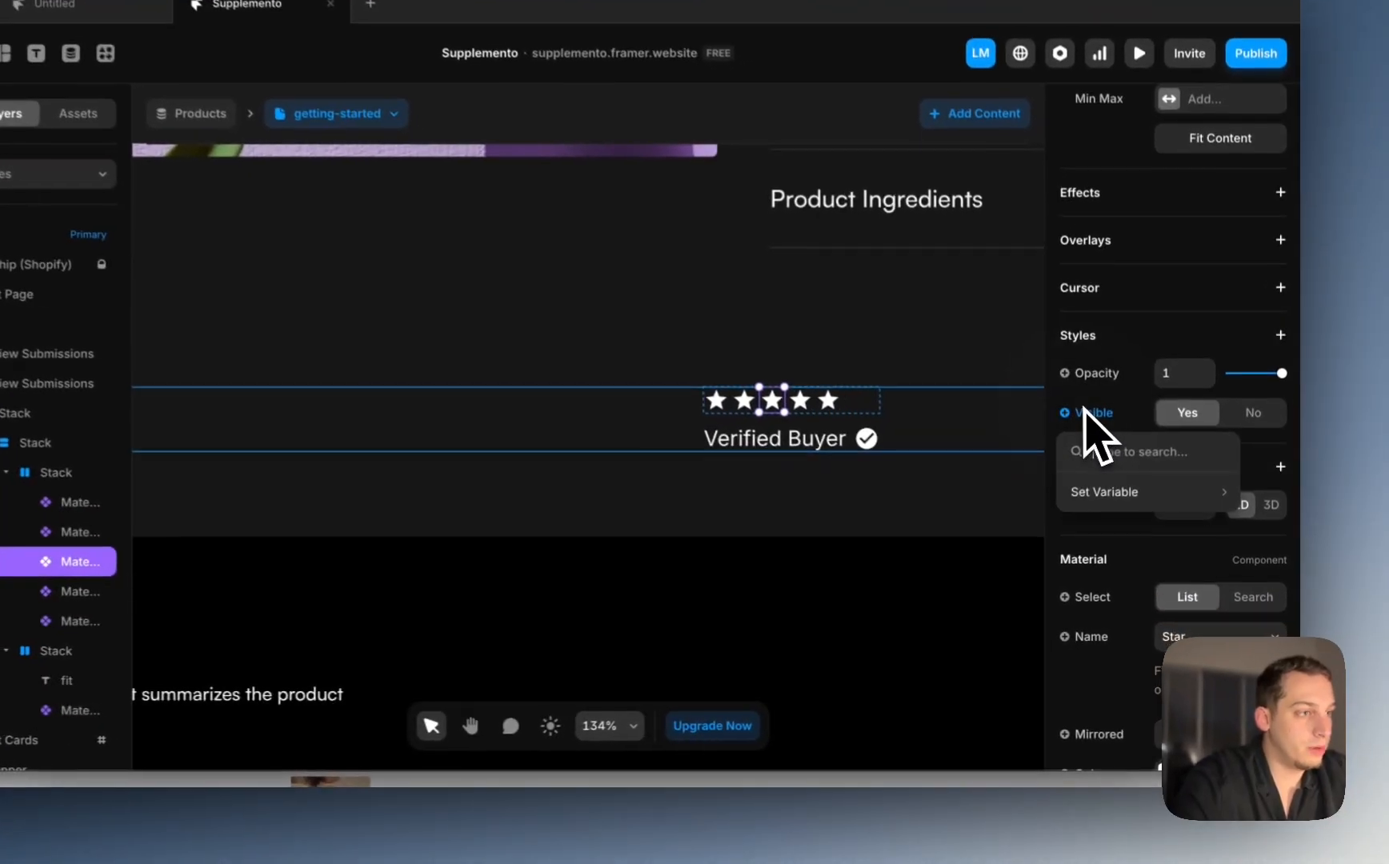
{"action": "mouse_move", "coordinate": [1123, 517]}
{"action": "mouse_move", "coordinate": [983, 673]}
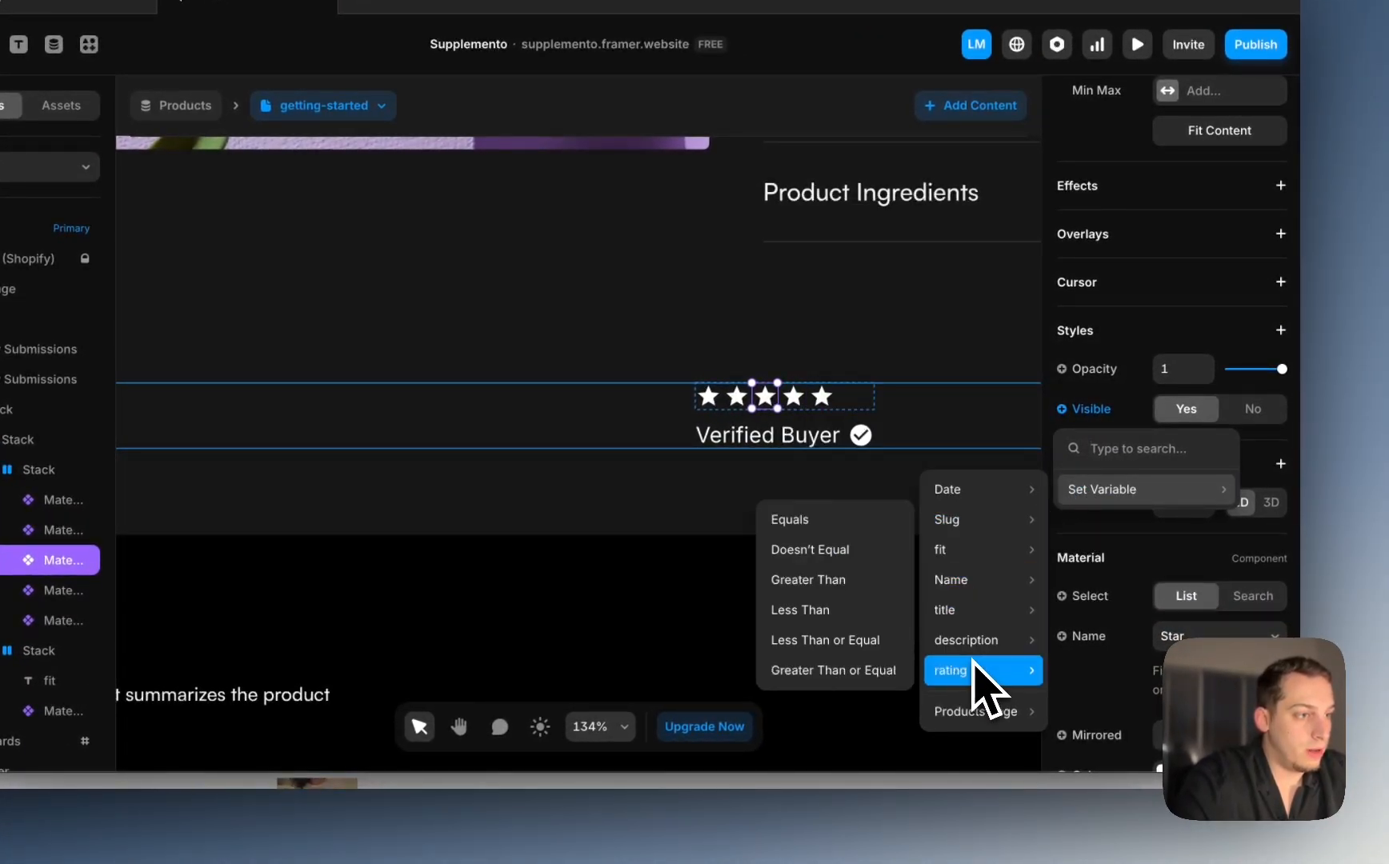
{"action": "left_click", "coordinate": [846, 678]}
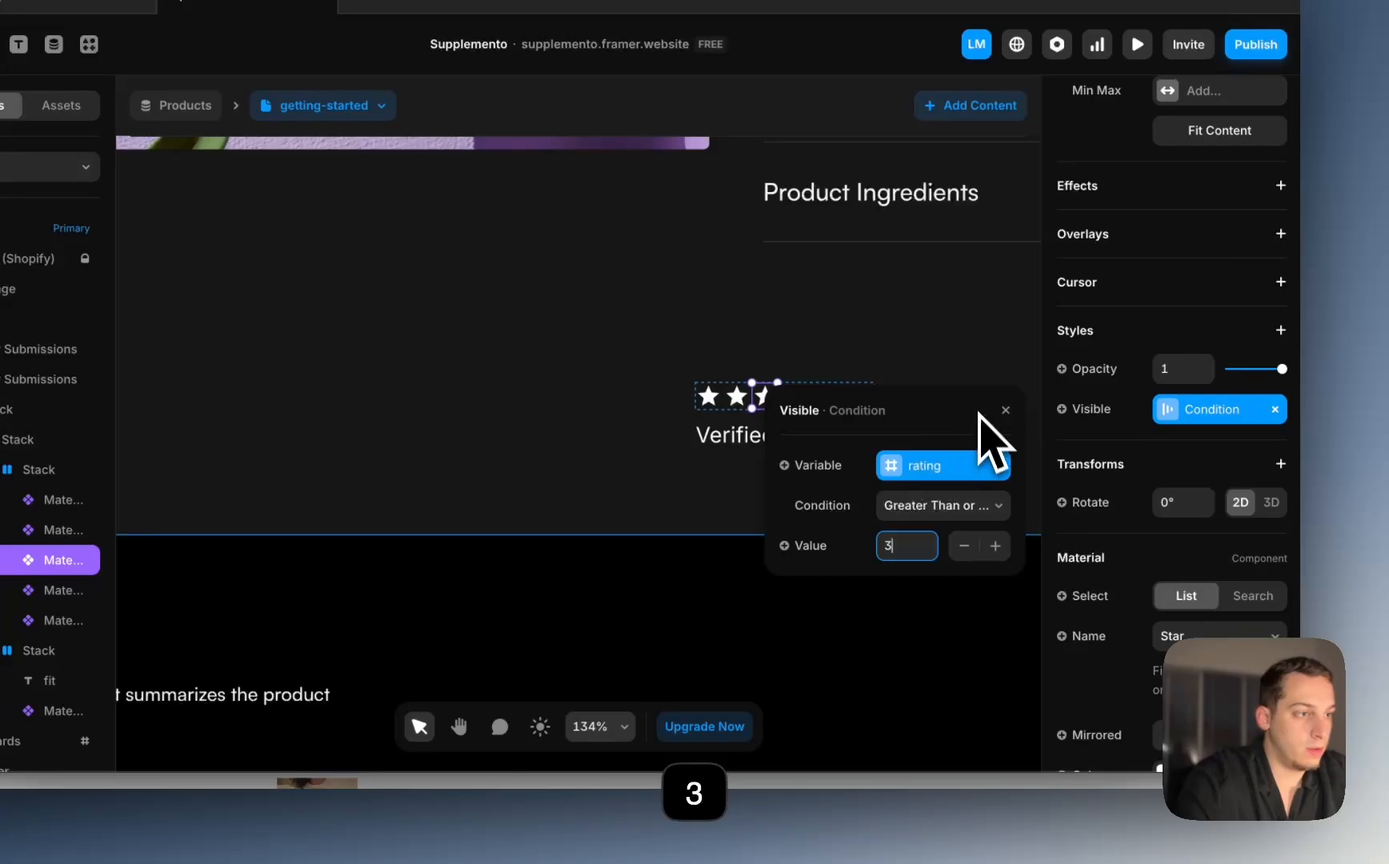
{"action": "left_click", "coordinate": [845, 380]}
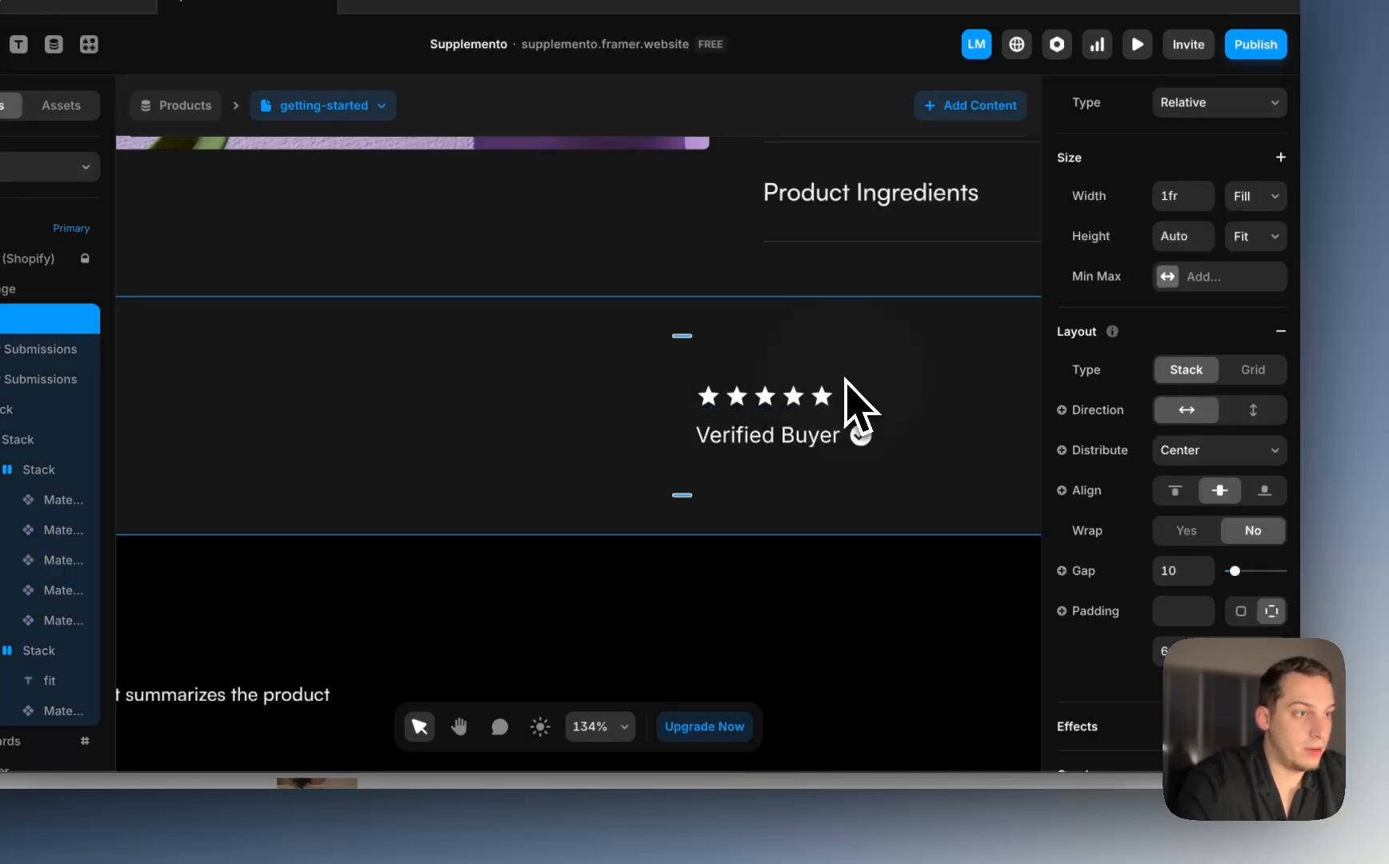
Step: Set the fourth star's Visible to rating Greater Than or Equal 4
{"action": "left_click", "coordinate": [791, 400]}
{"action": "left_click", "coordinate": [770, 401]}
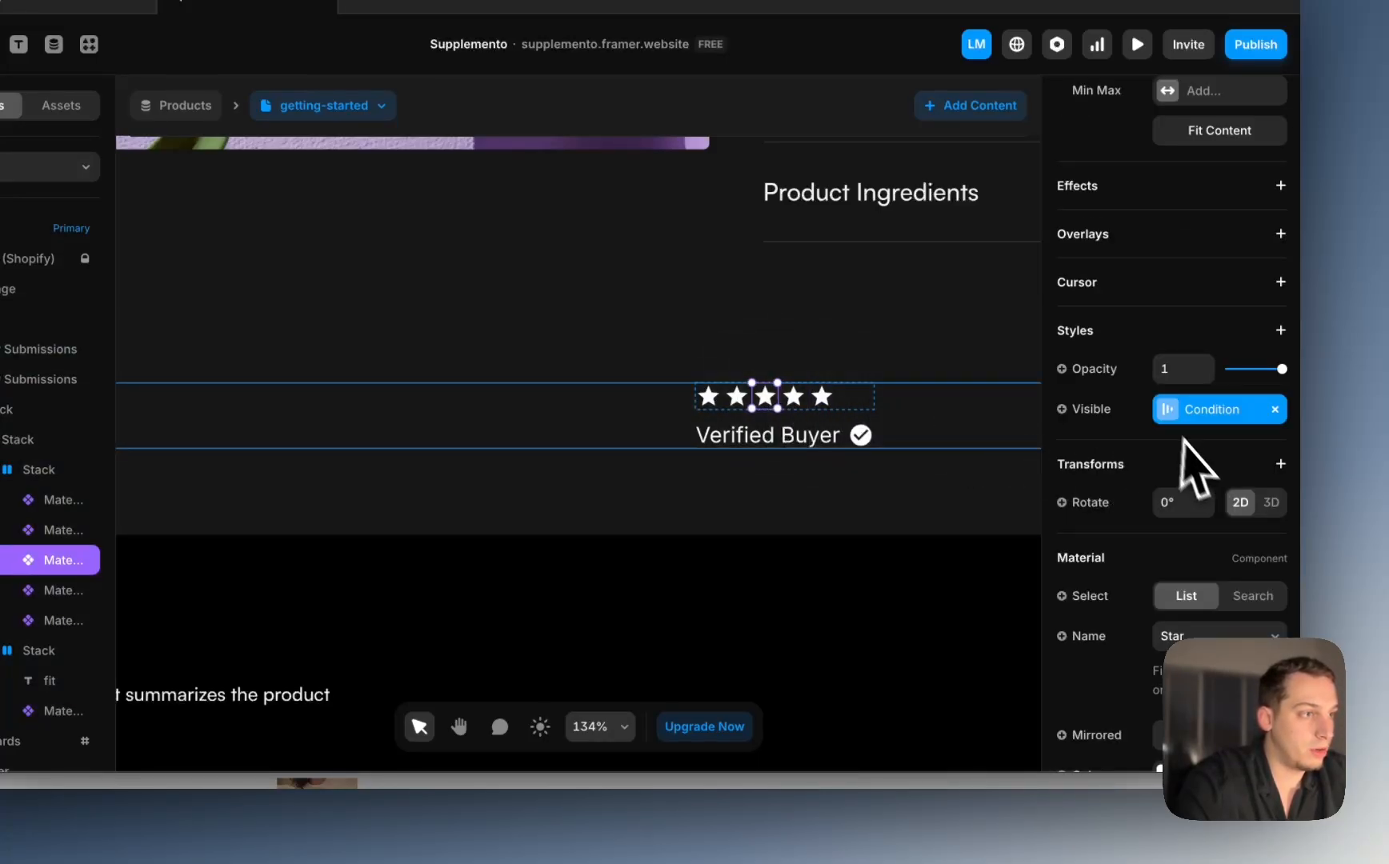
{"action": "left_click", "coordinate": [795, 396]}
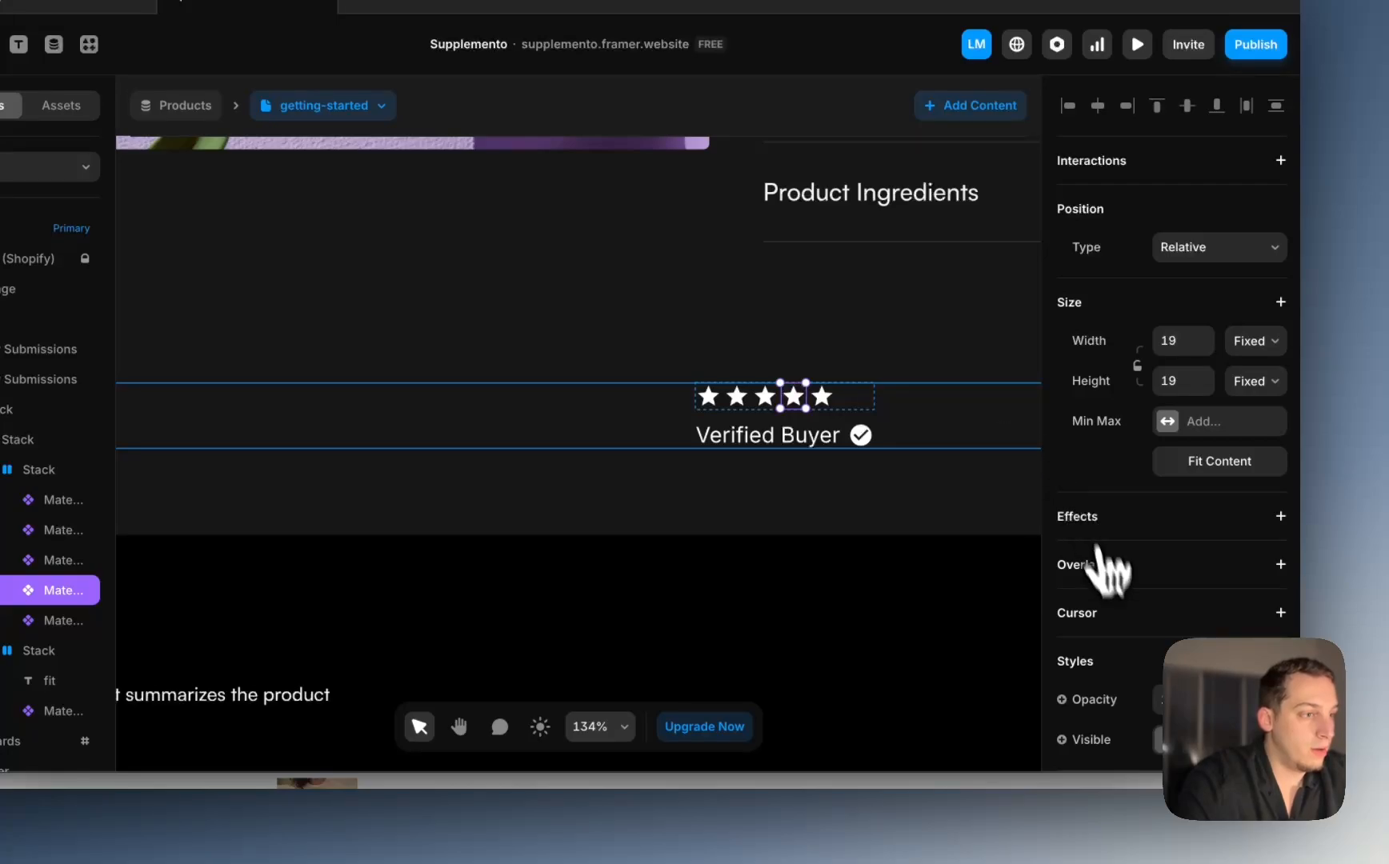
{"action": "scroll", "coordinate": [1108, 592], "scroll_direction": "down", "scroll_amount": 2}
{"action": "left_click", "coordinate": [1100, 668]}
{"action": "mouse_move", "coordinate": [1096, 664]}
{"action": "mouse_move", "coordinate": [1007, 653]}
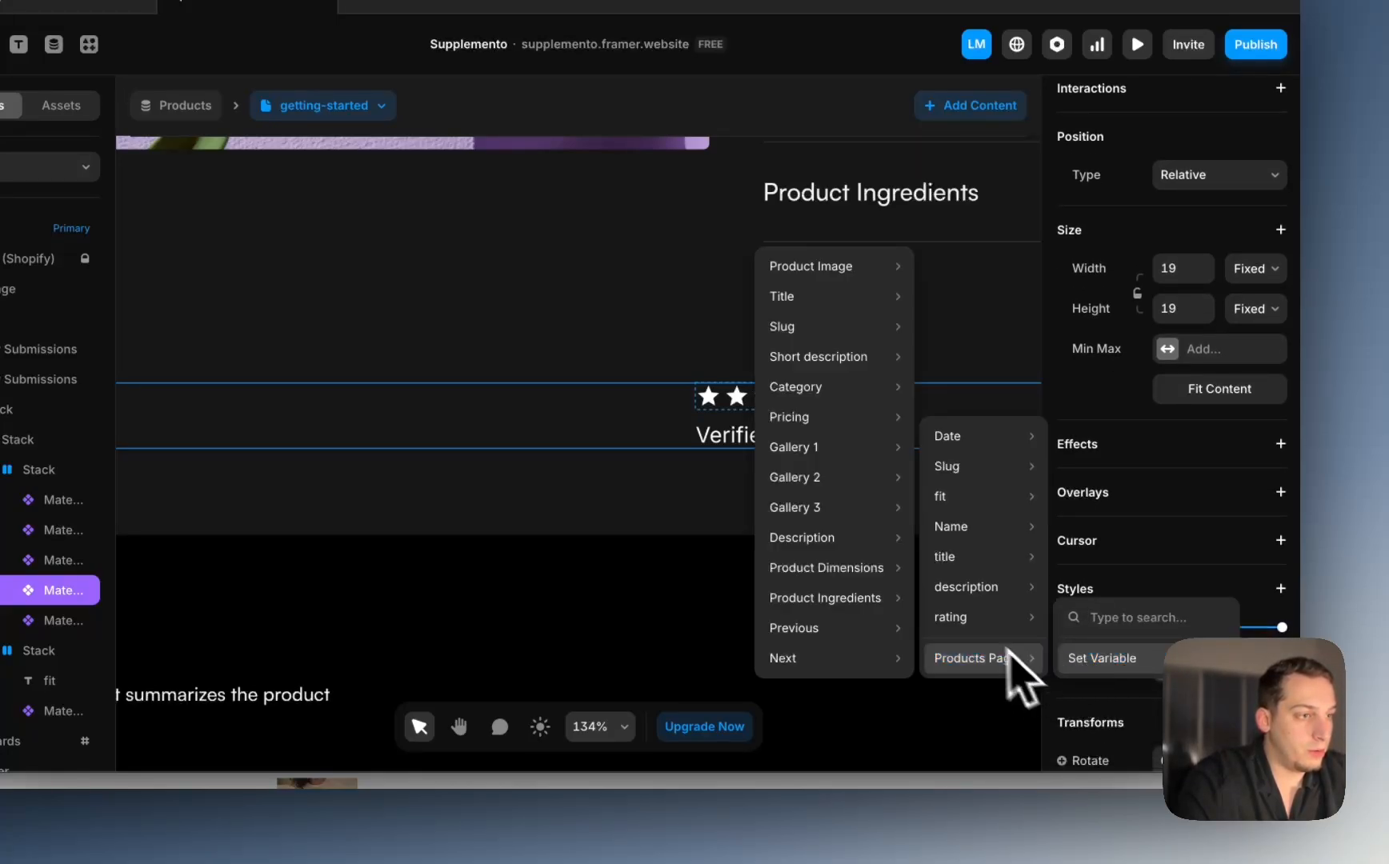
{"action": "mouse_move", "coordinate": [961, 527]}
{"action": "mouse_move", "coordinate": [978, 619]}
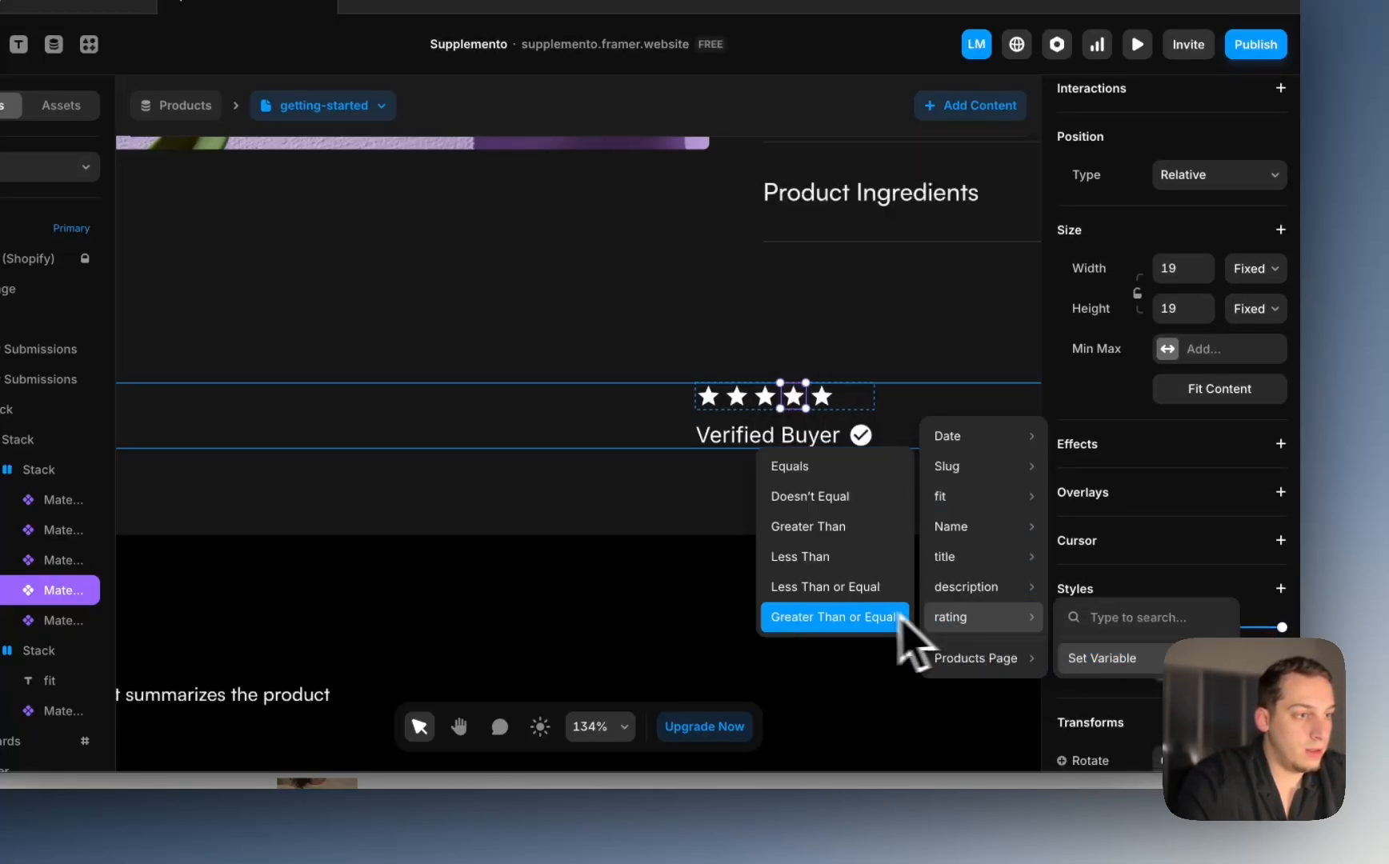
{"action": "left_click", "coordinate": [860, 618]}
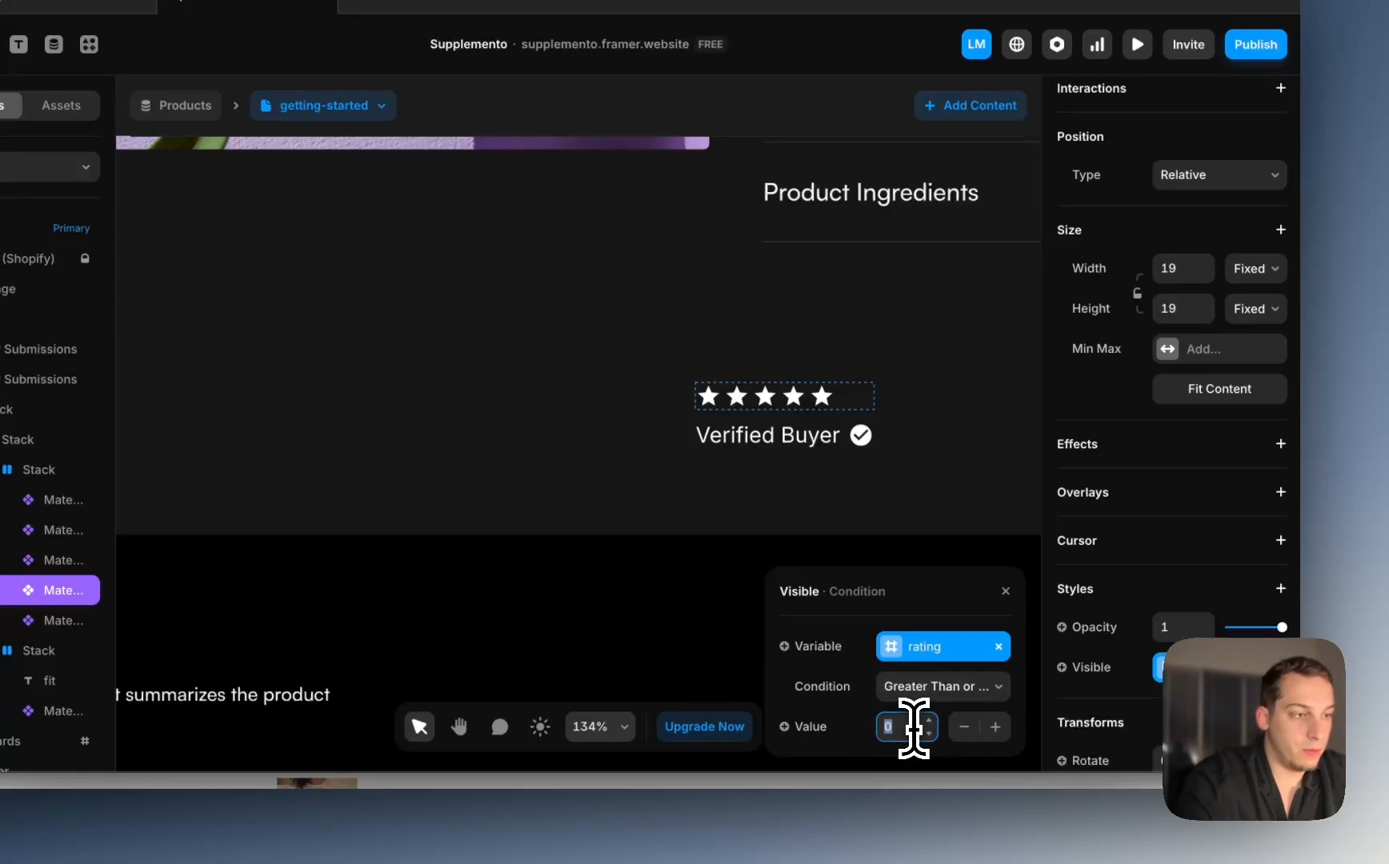
{"action": "type", "text": "4"}
Step: Give the fifth star a rating Greater Than or Equal visibility condition
{"action": "left_click", "coordinate": [829, 396]}
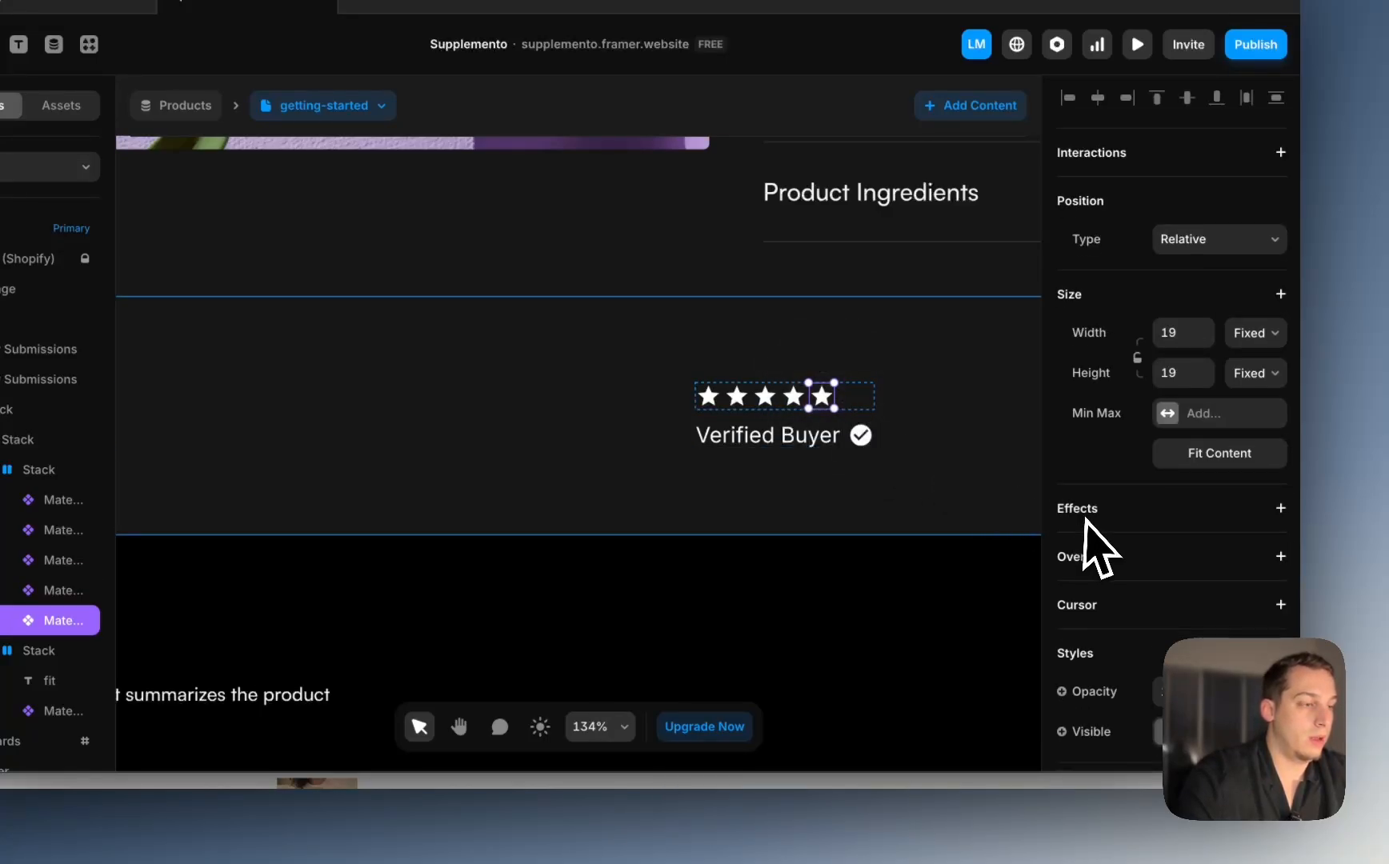
{"action": "scroll", "coordinate": [1086, 520], "scroll_direction": "down", "scroll_amount": 5}
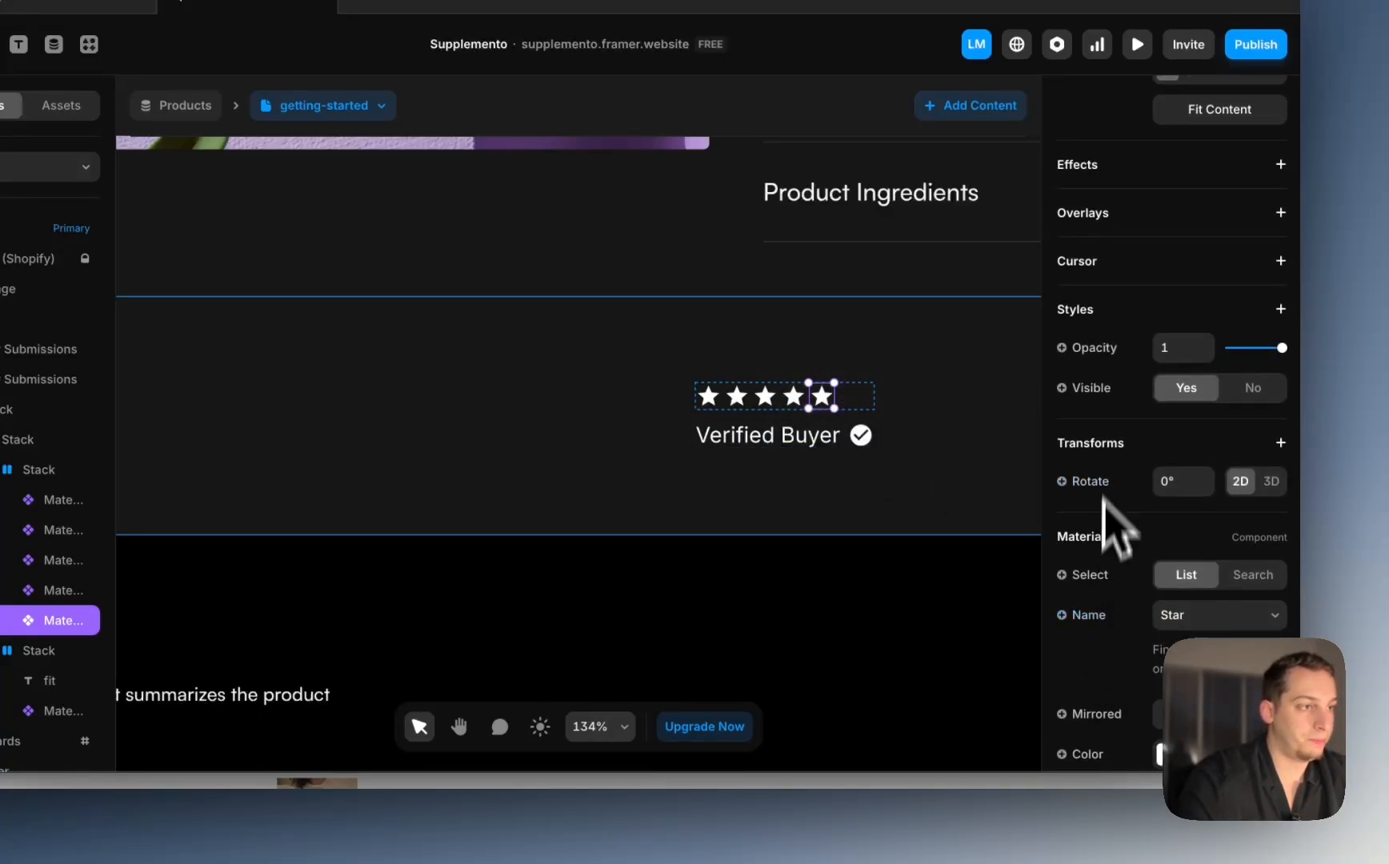
{"action": "left_click", "coordinate": [1090, 389]}
{"action": "mouse_move", "coordinate": [1098, 474]}
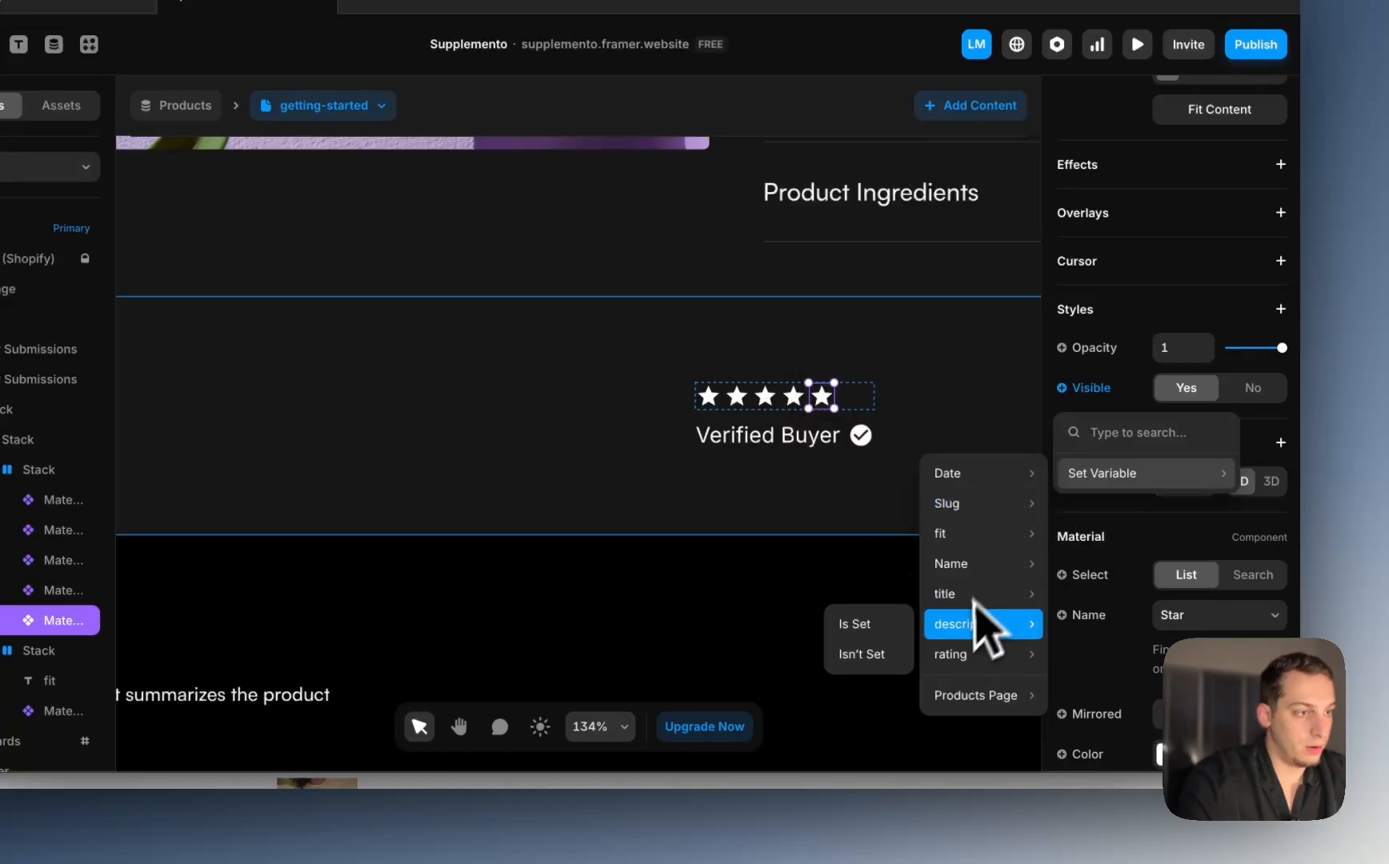
{"action": "mouse_move", "coordinate": [964, 656]}
{"action": "left_click", "coordinate": [833, 654]}
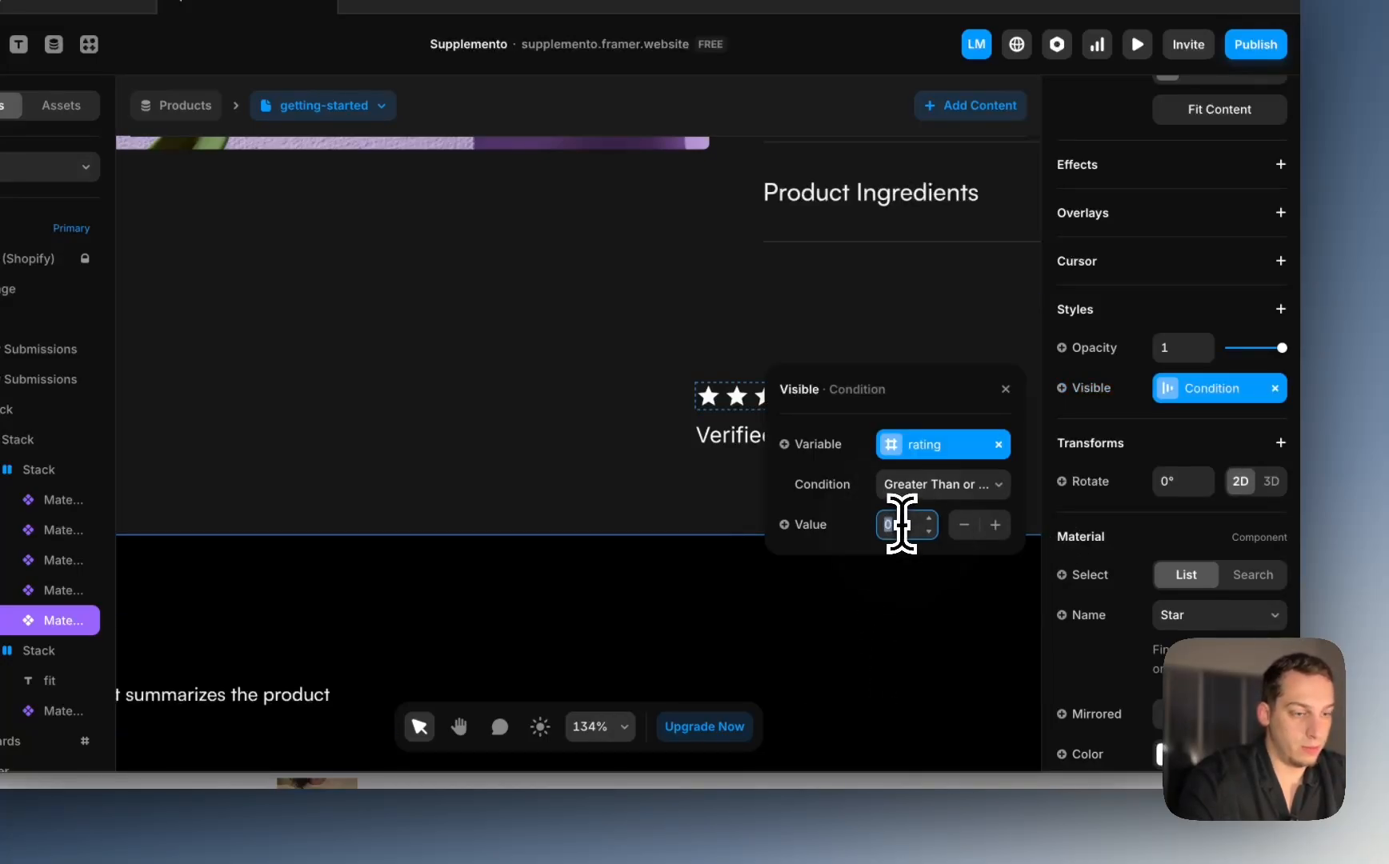
Step: Set the review row stack's Distribute to Start
{"action": "left_click", "coordinate": [876, 336]}
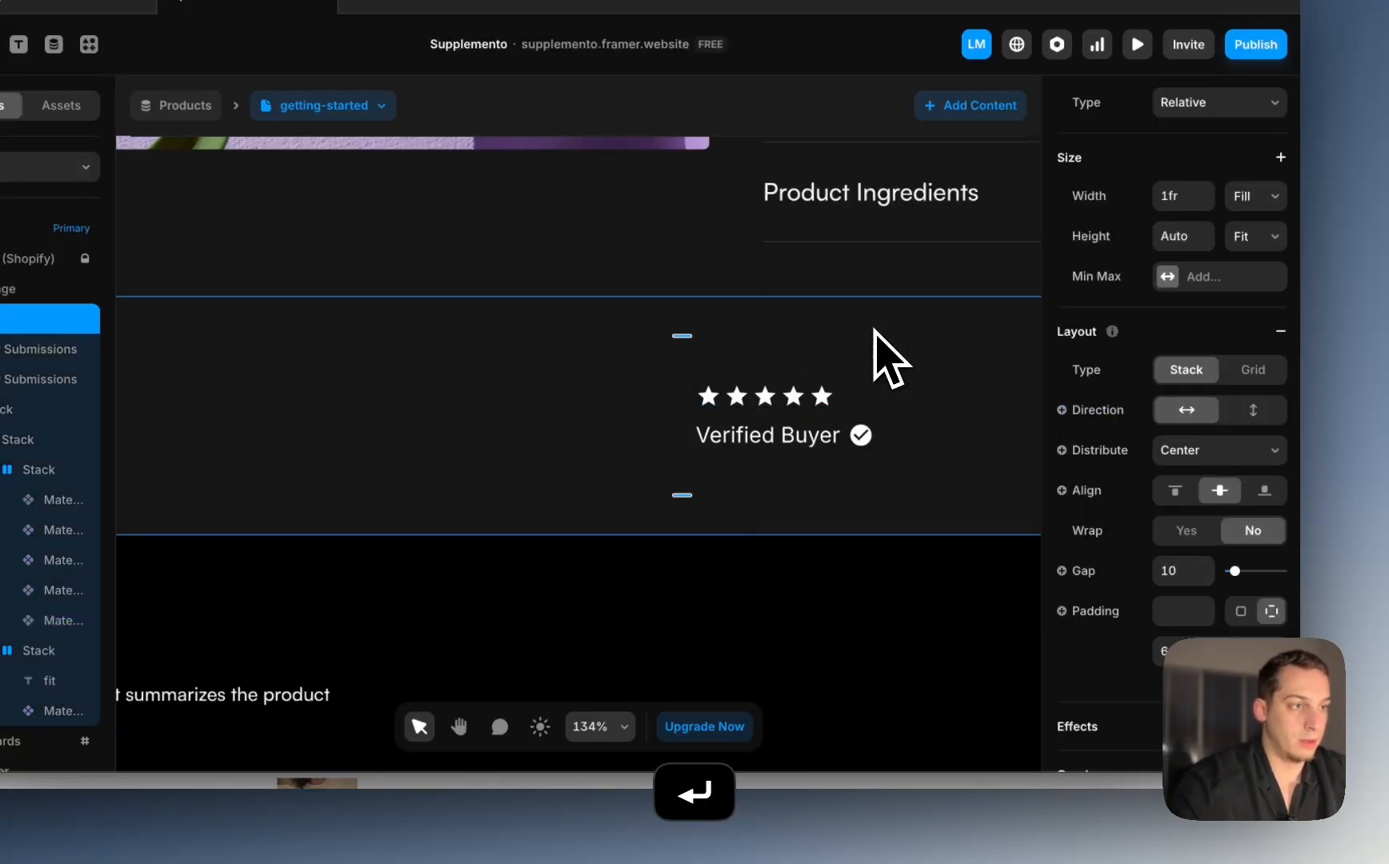
{"action": "scroll", "coordinate": [873, 328], "scroll_direction": "down", "scroll_amount": 4}
{"action": "left_click", "coordinate": [822, 377], "text": "super"}
{"action": "left_click", "coordinate": [676, 412]}
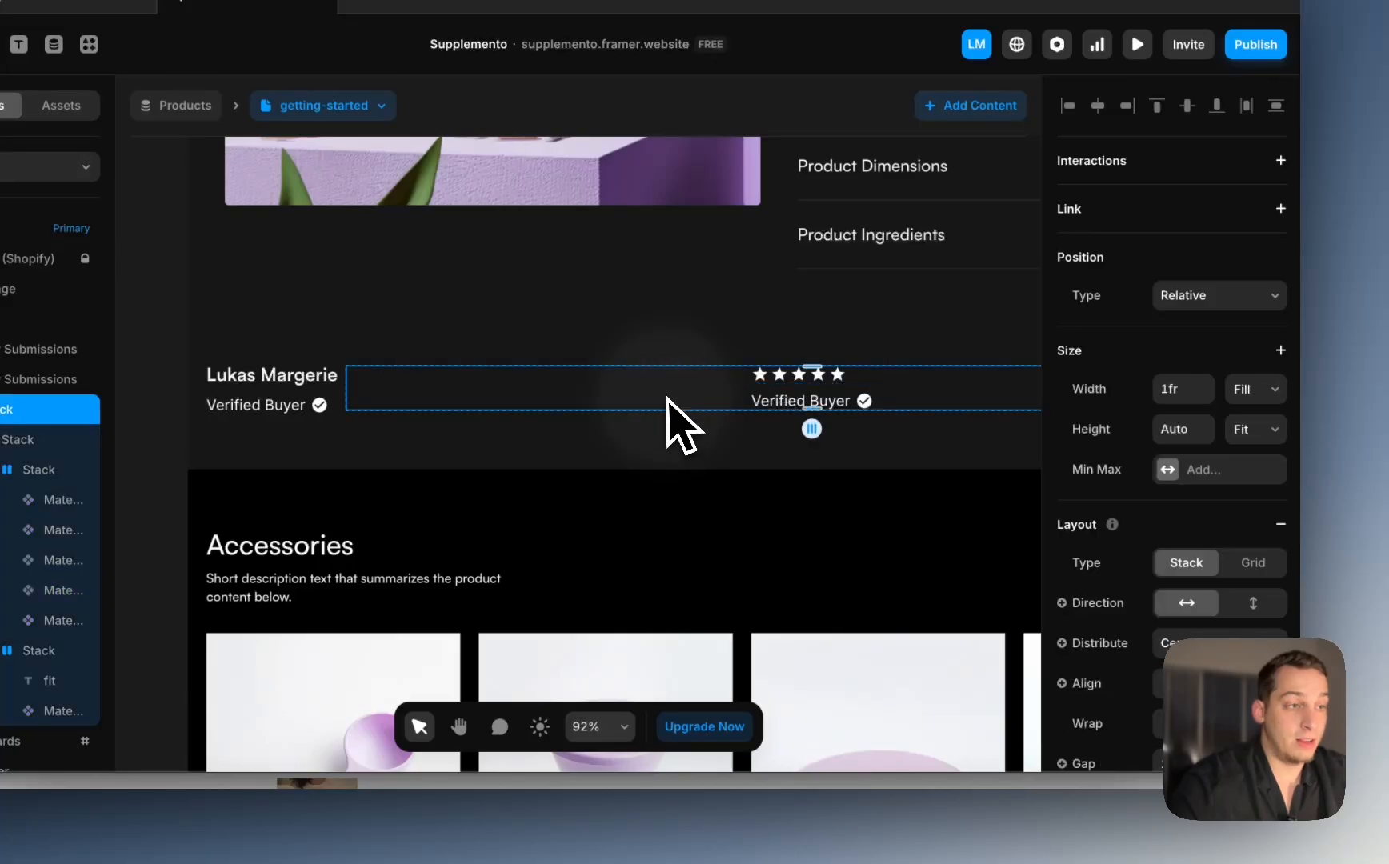
{"action": "scroll", "coordinate": [677, 417], "scroll_direction": "down", "scroll_amount": 3}
{"action": "left_click", "coordinate": [1217, 640]}
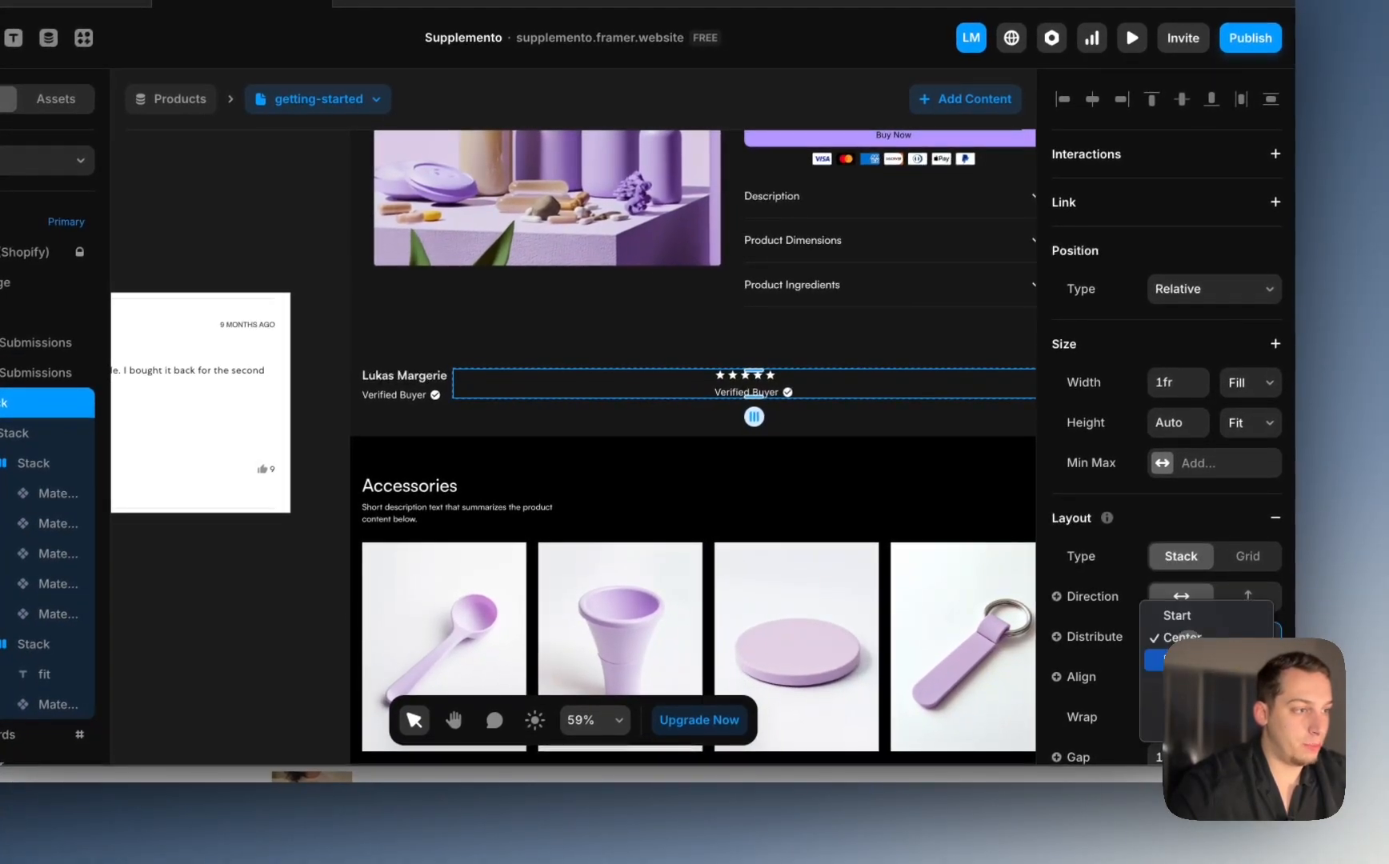
{"action": "left_click", "coordinate": [1187, 621]}
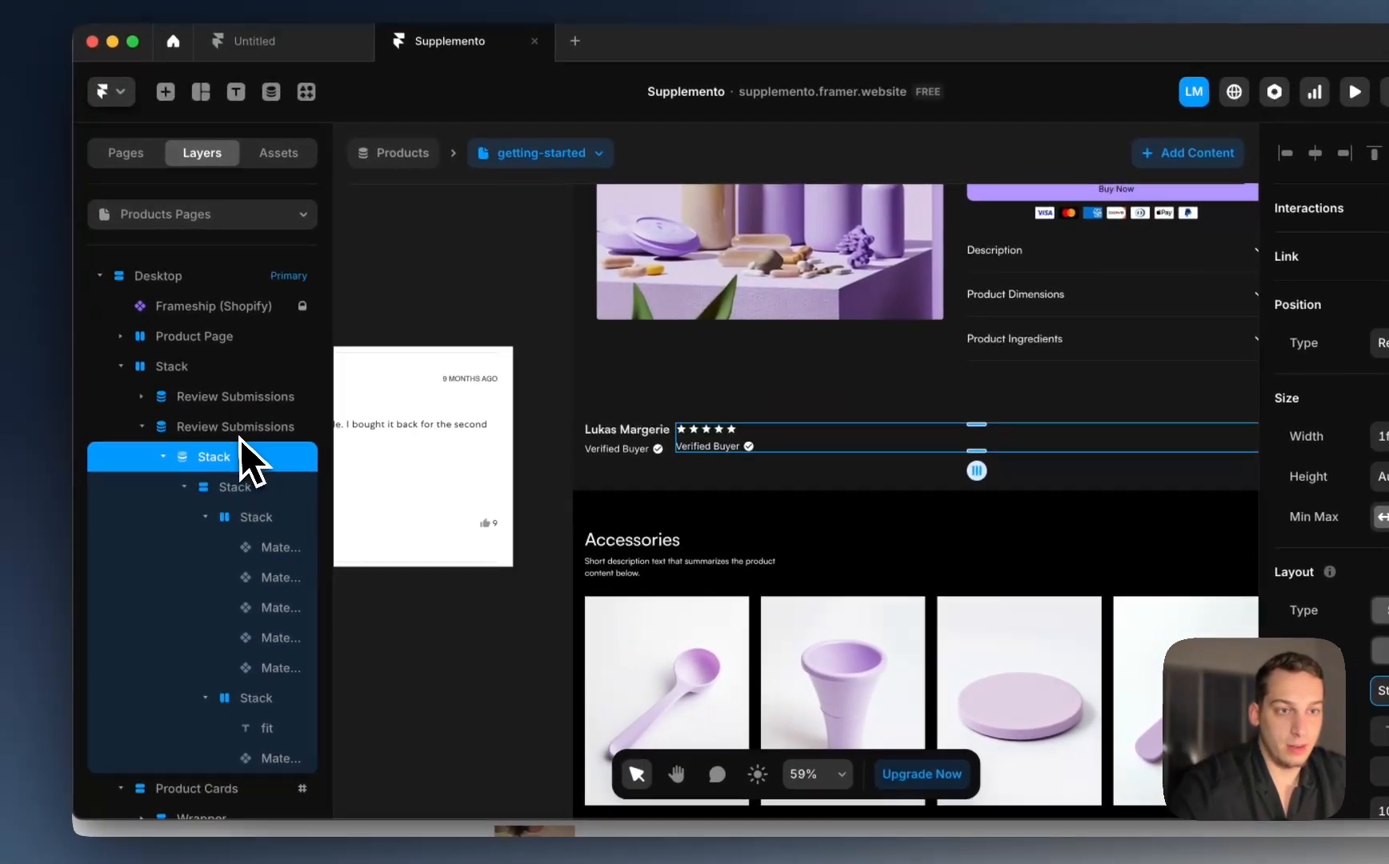
Step: Set the review row stack's gap beside the name to 40
{"action": "left_click", "coordinate": [8, 372]}
{"action": "left_click", "coordinate": [189, 374]}
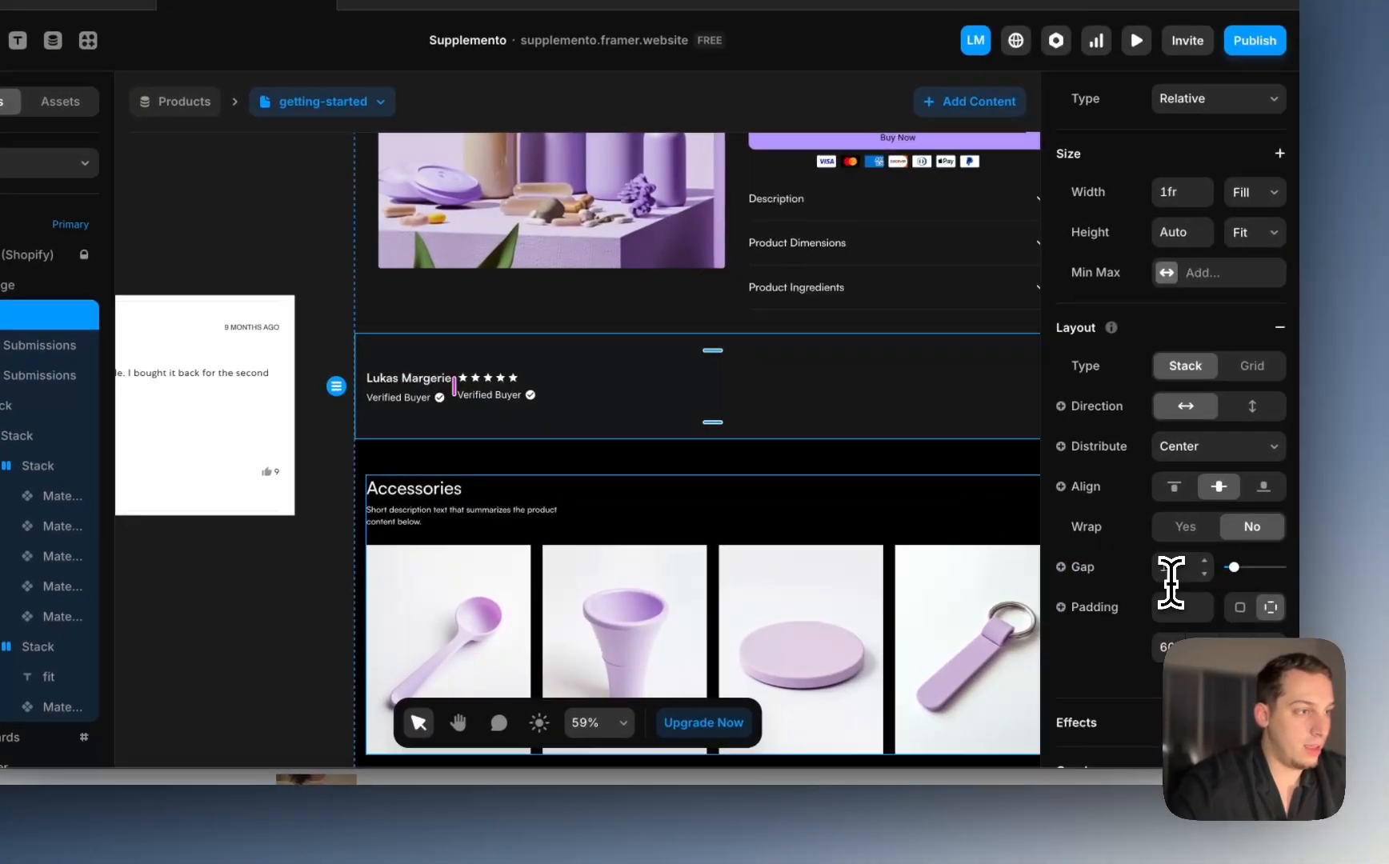
{"action": "left_click", "coordinate": [1167, 570]}
{"action": "key", "text": "shift+Up"}
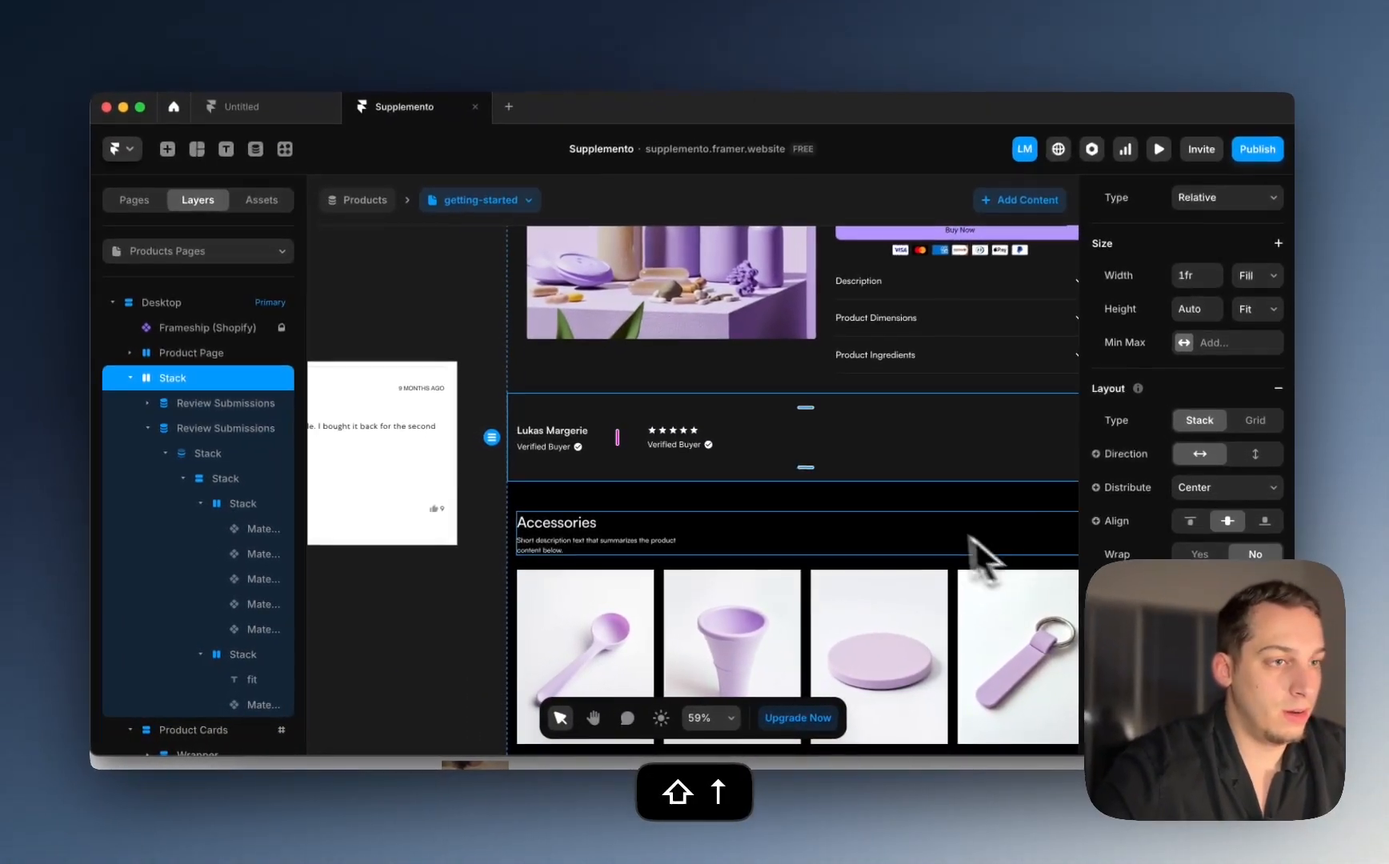
{"action": "scroll", "coordinate": [855, 484], "scroll_direction": "down", "scroll_amount": 5}
{"action": "scroll", "coordinate": [928, 522], "scroll_direction": "right", "scroll_amount": 3}
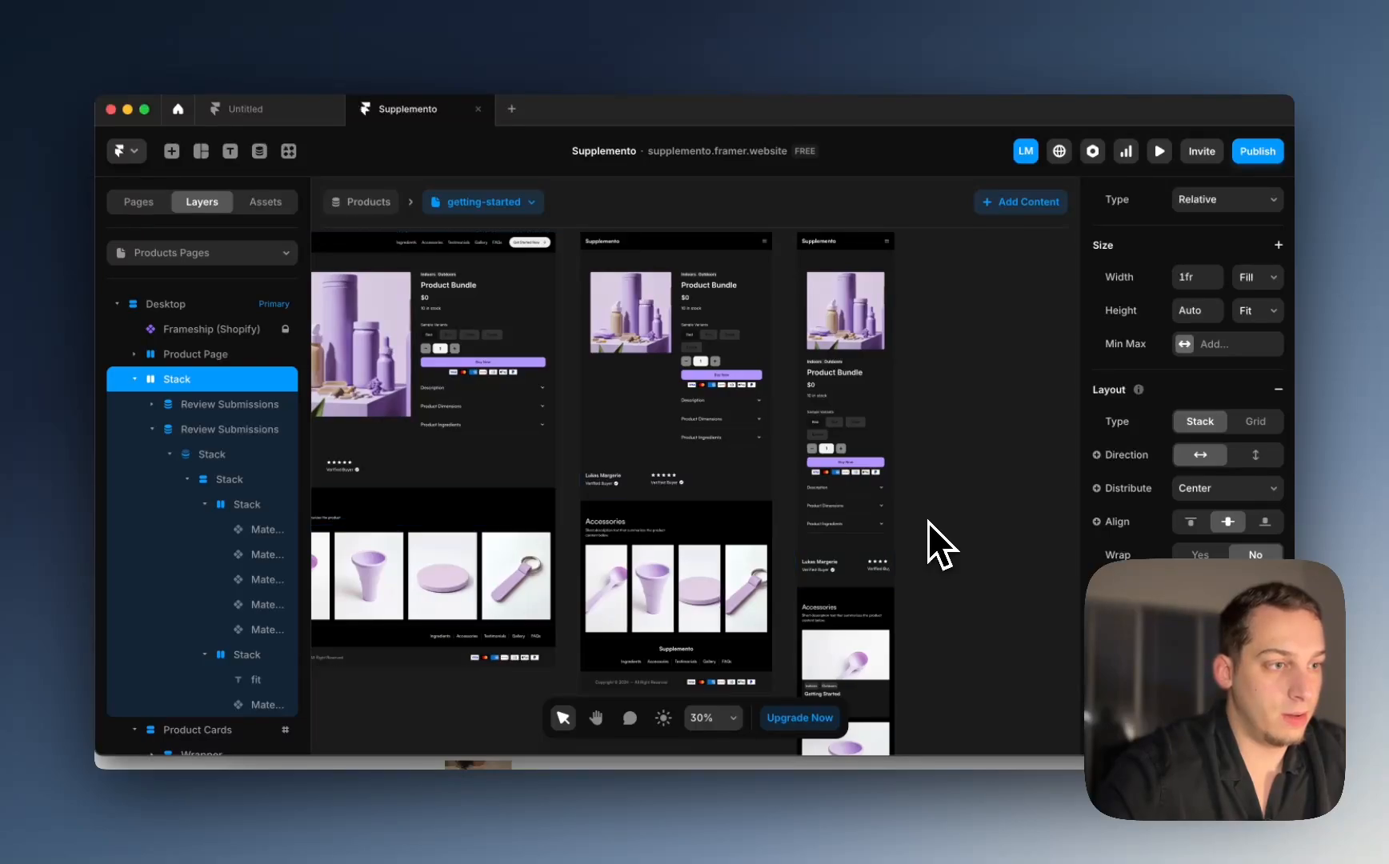
{"action": "scroll", "coordinate": [928, 522], "scroll_direction": "left", "scroll_amount": 3}
{"action": "key", "text": "shift+Down"}
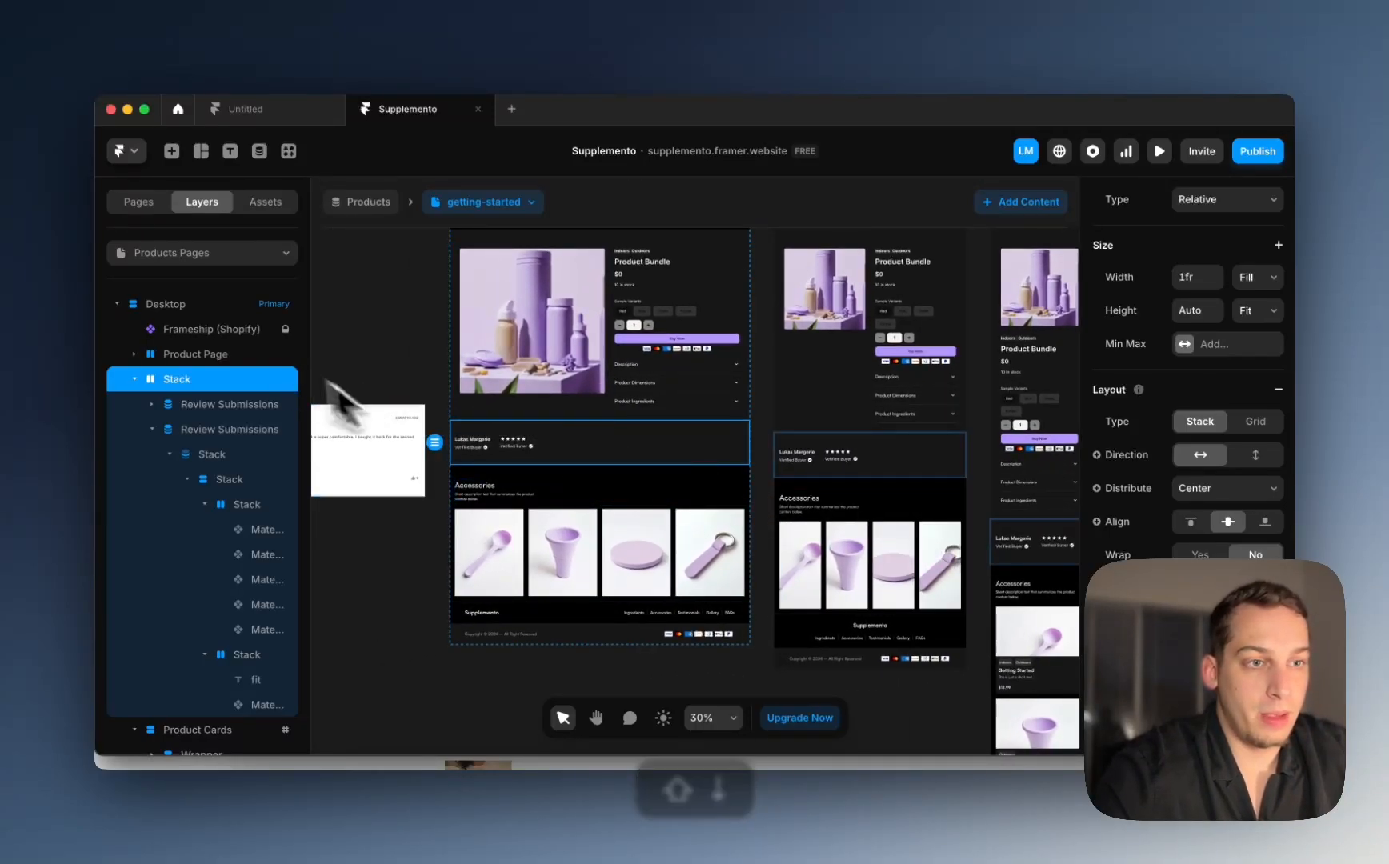
{"action": "scroll", "coordinate": [443, 412], "scroll_direction": "left", "scroll_amount": 5}
{"action": "scroll", "coordinate": [754, 437], "scroll_direction": "up", "scroll_amount": 3}
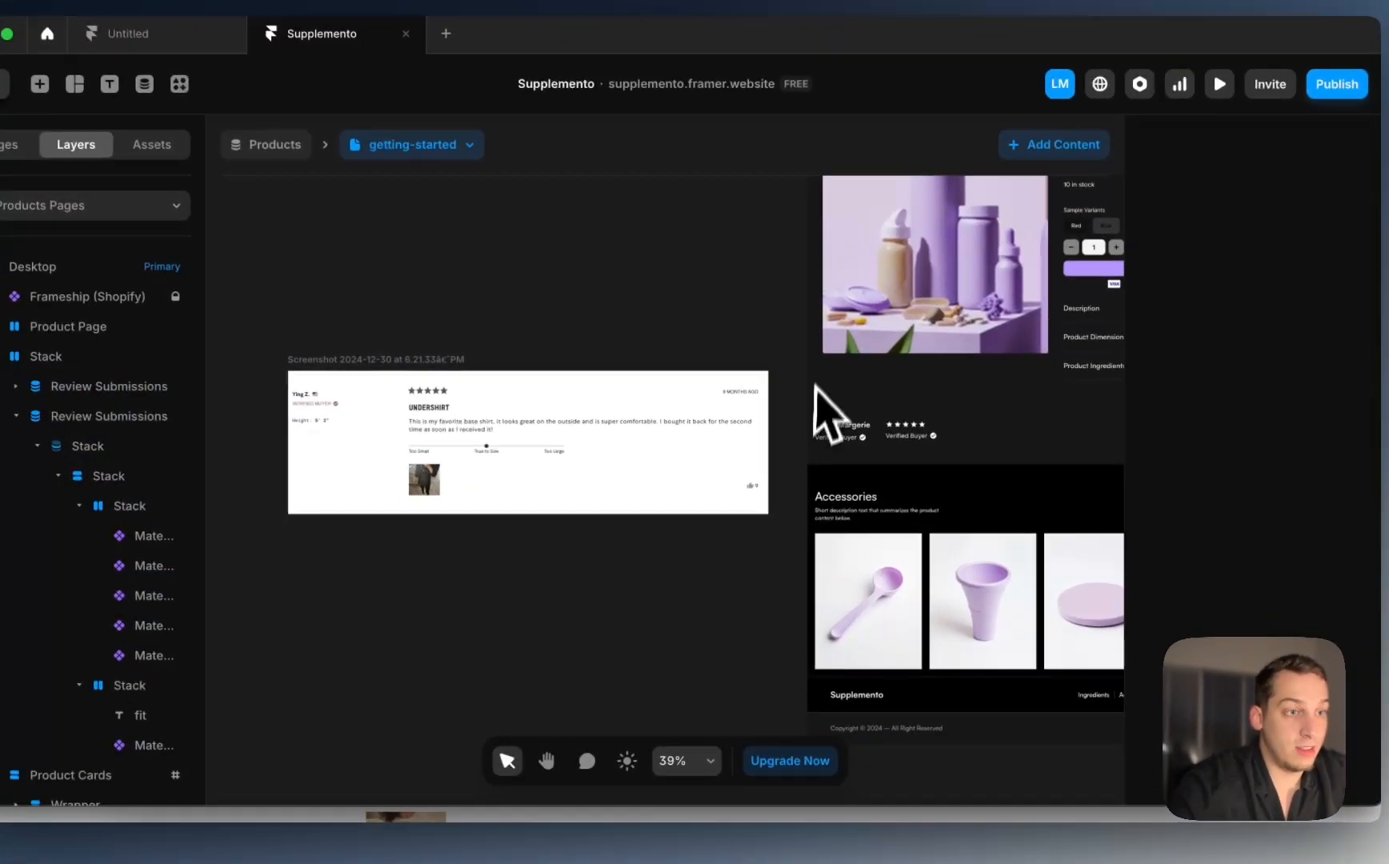
Step: Duplicate the Verified Buyer fit text stack and delete the icon from the copy
{"action": "left_click", "coordinate": [913, 435]}
{"action": "scroll", "coordinate": [912, 436], "scroll_direction": "up", "scroll_amount": 4}
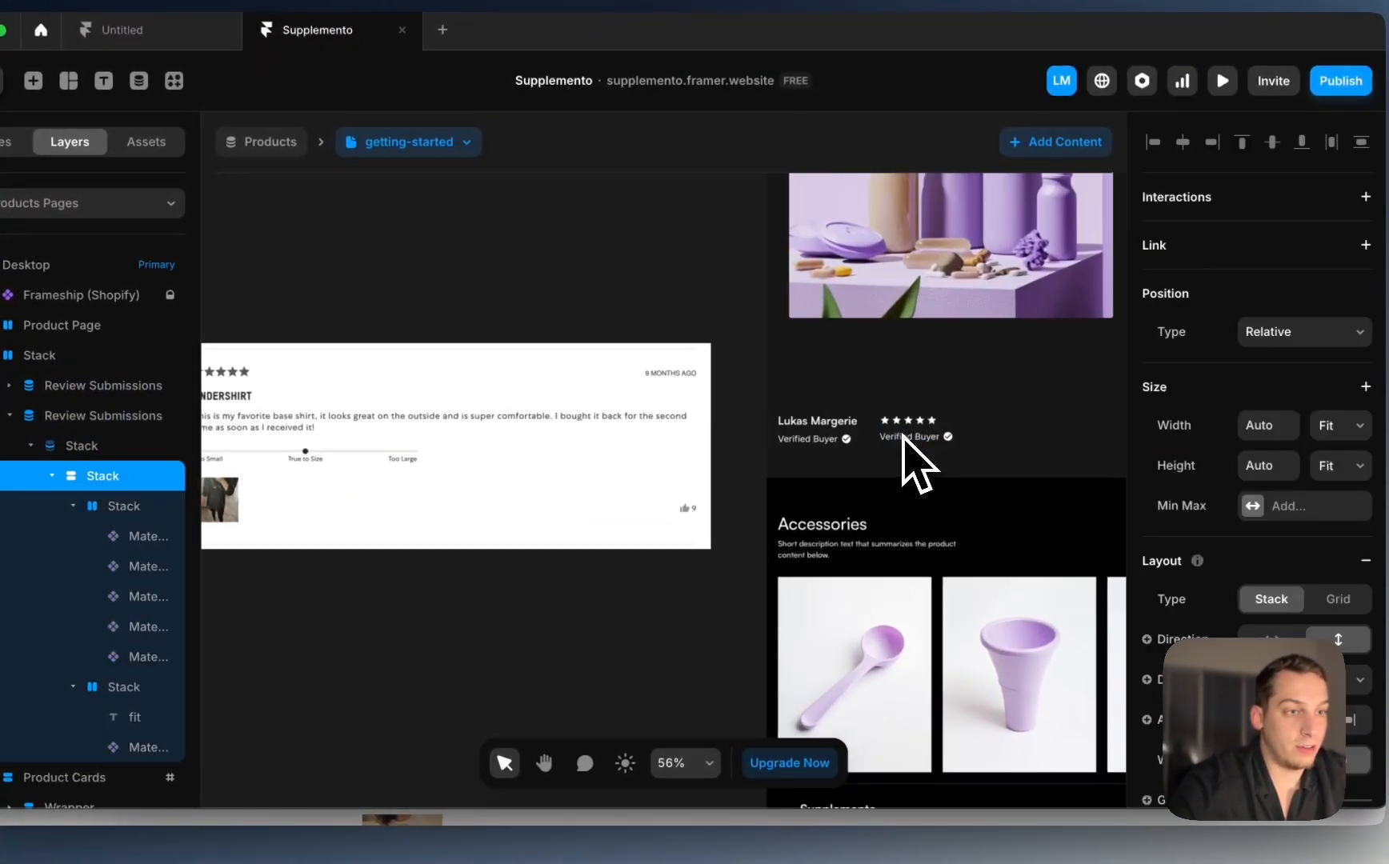
{"action": "left_click", "coordinate": [913, 439]}
{"action": "scroll", "coordinate": [930, 465], "scroll_direction": "left", "scroll_amount": 5}
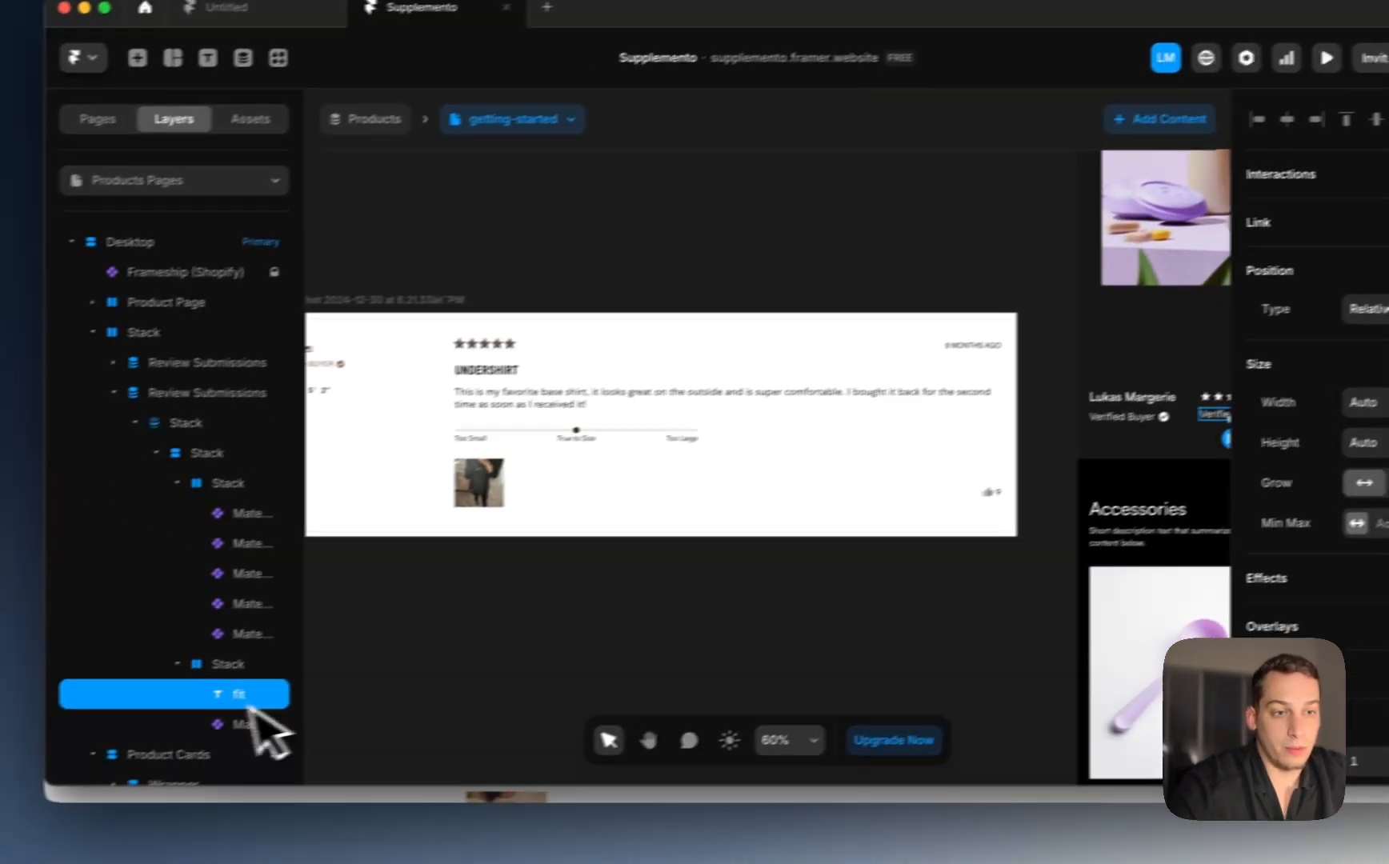
{"action": "left_click", "coordinate": [177, 664]}
{"action": "left_click", "coordinate": [226, 472]}
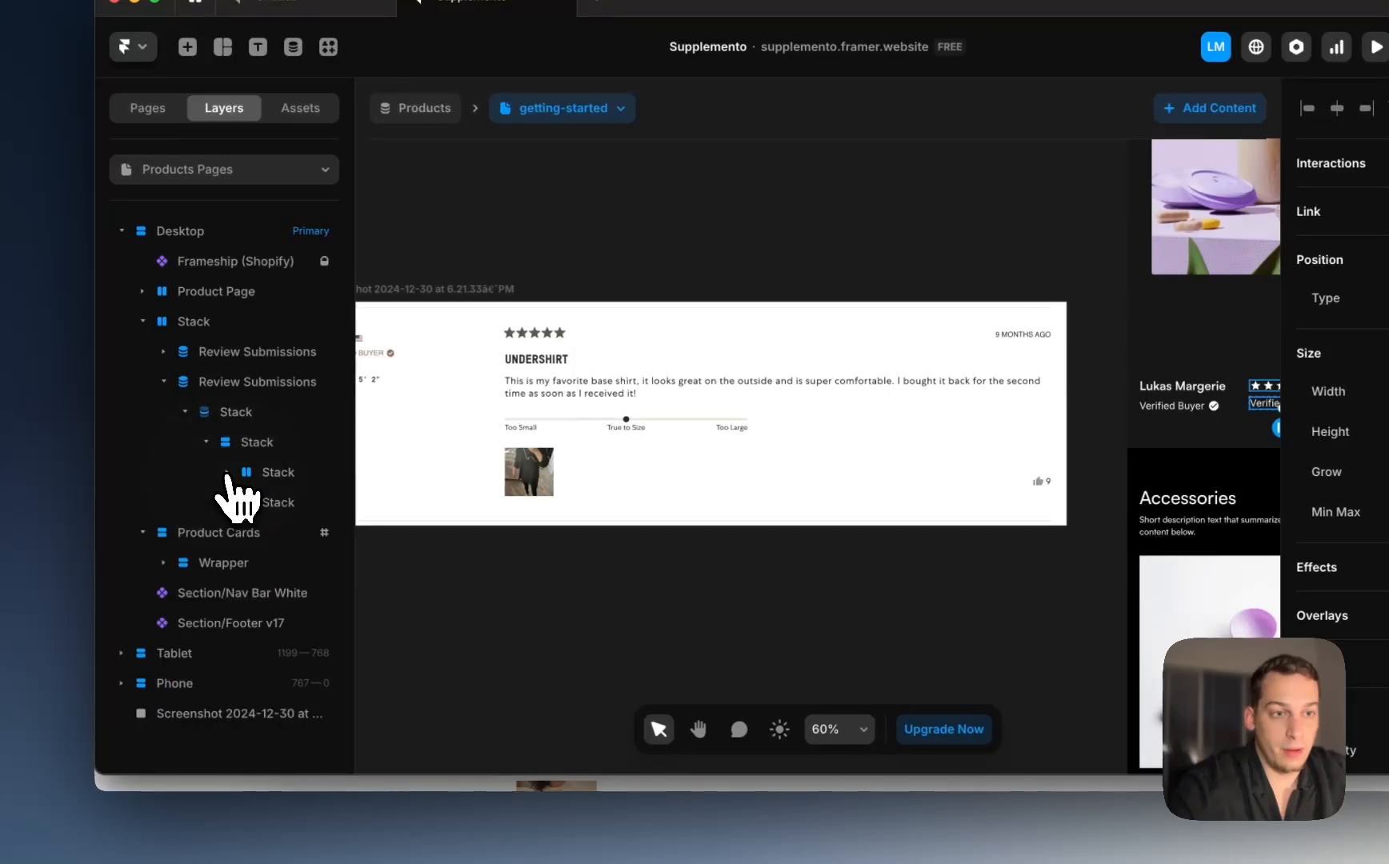
{"action": "left_click", "coordinate": [241, 502]}
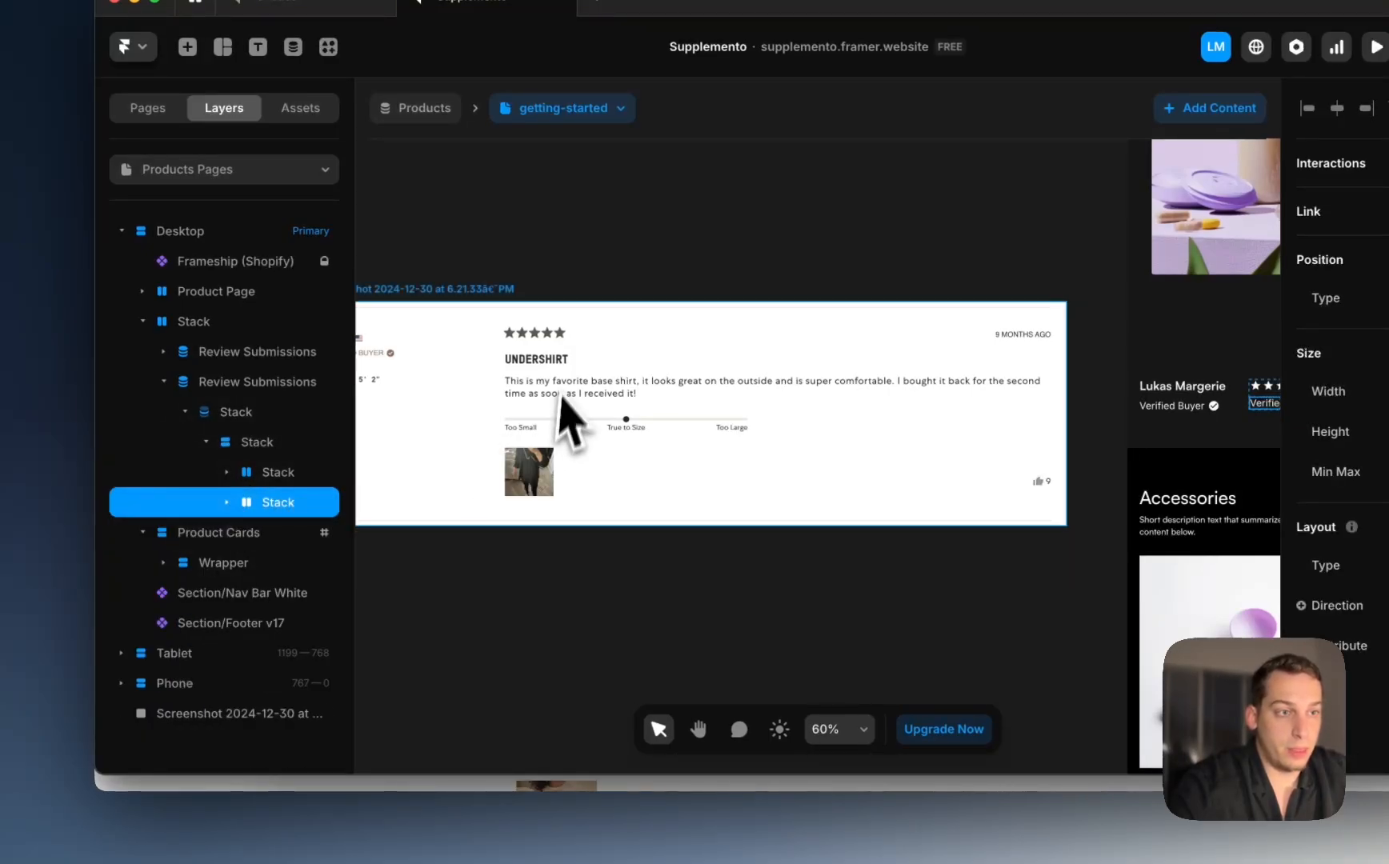
{"action": "key", "text": "super+d"}
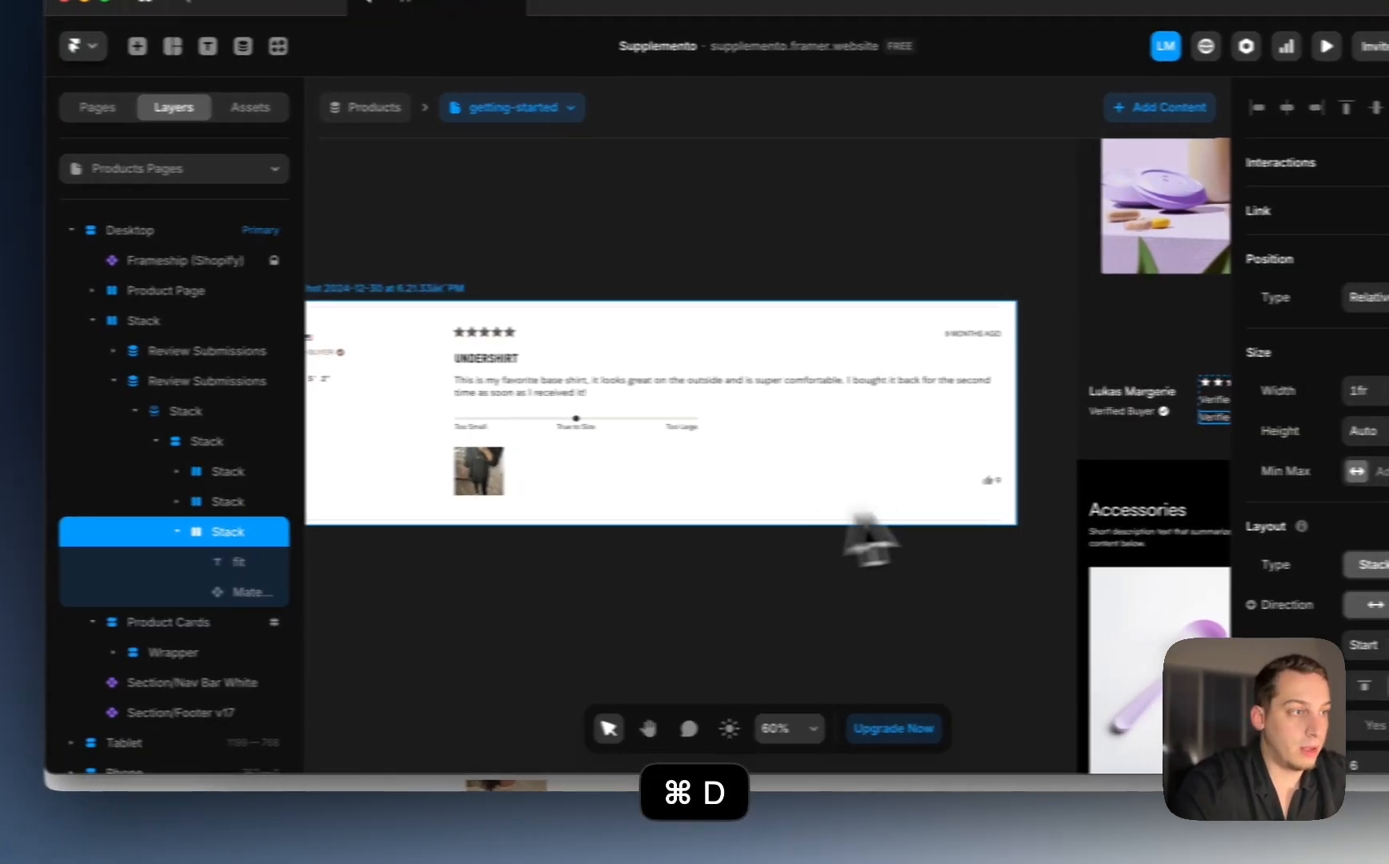
{"action": "left_click", "coordinate": [201, 591]}
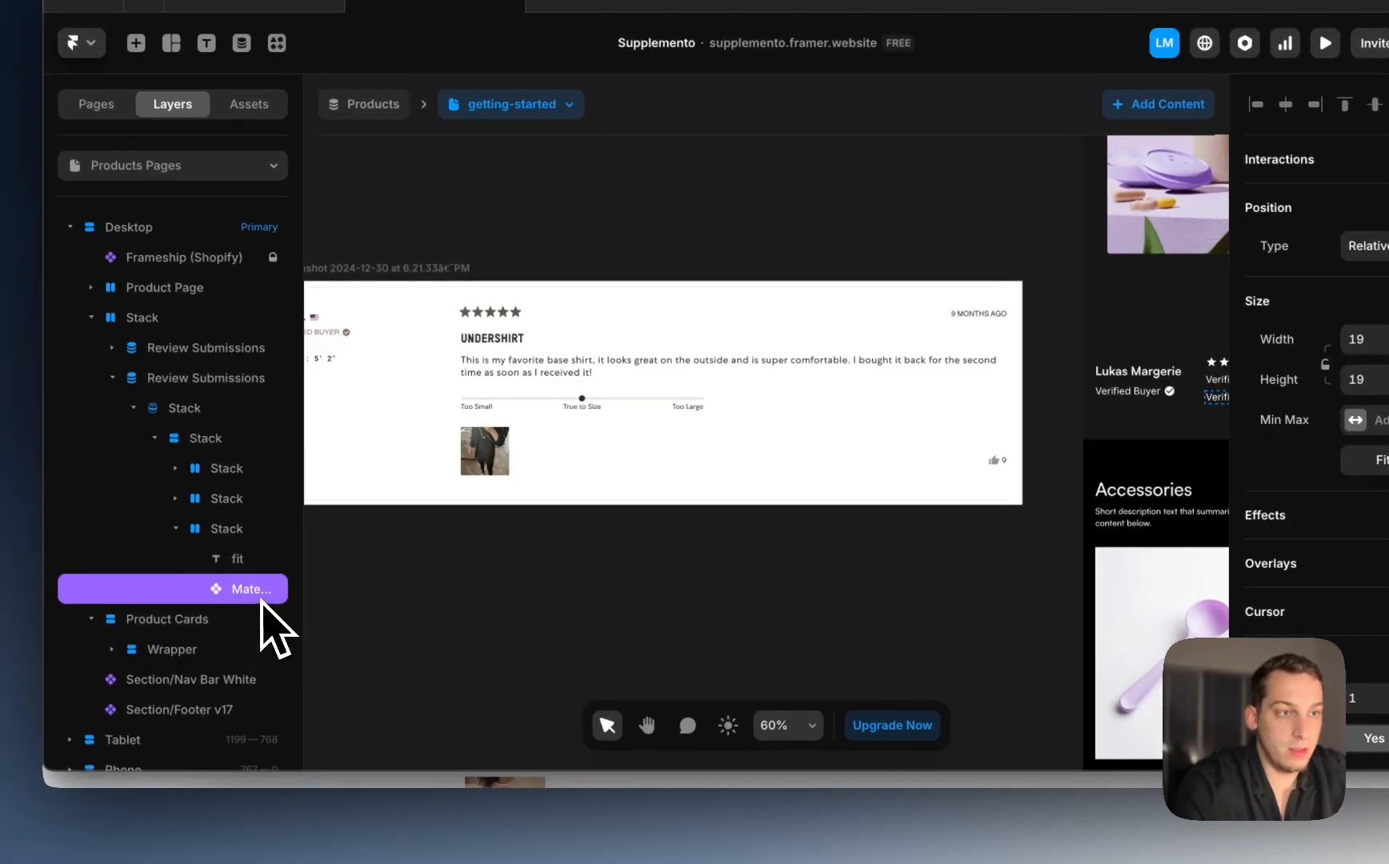
{"action": "key", "text": "BackSpace"}
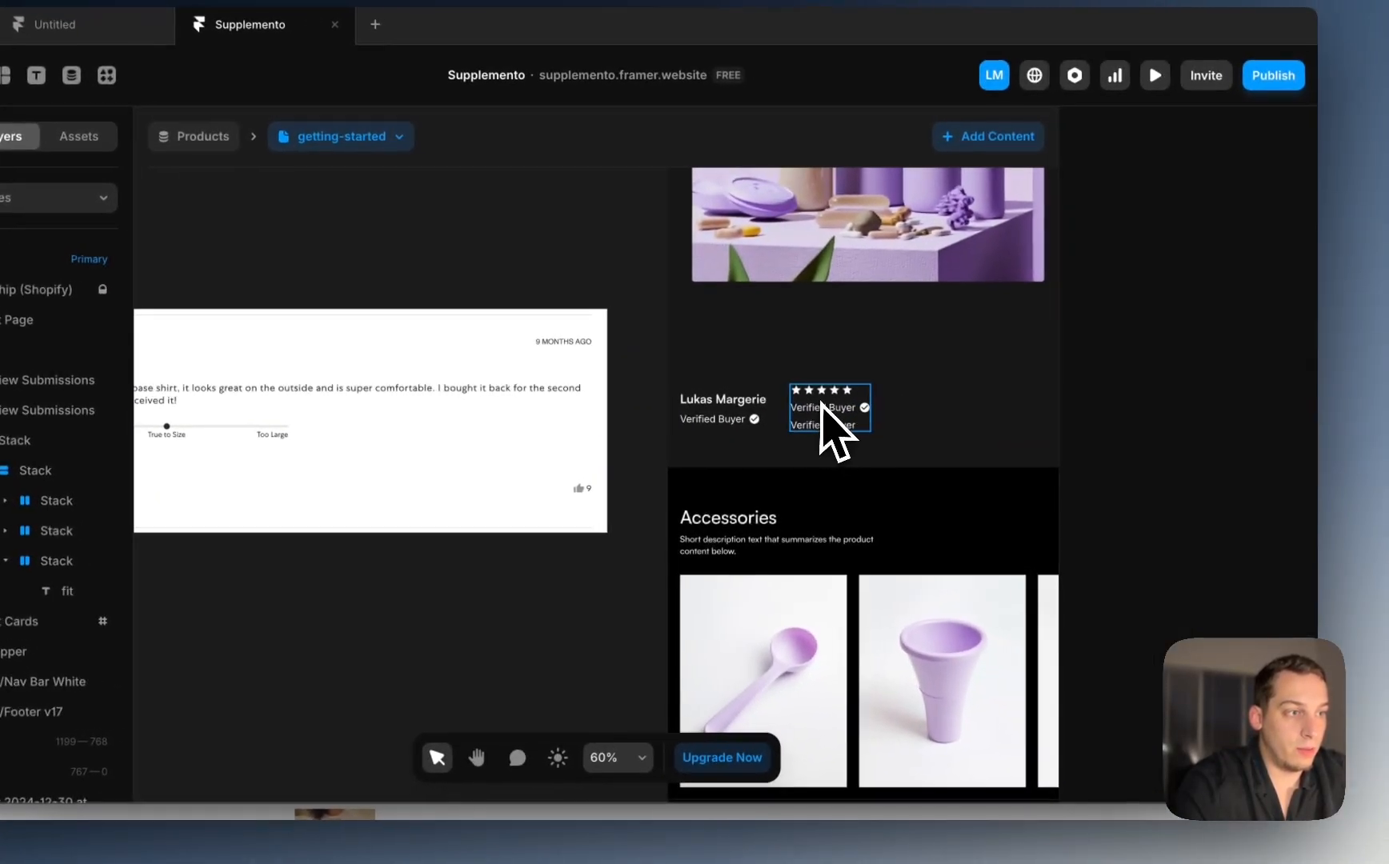
Step: Bind the copied Verified Buyer text to the review's title variable
{"action": "left_click", "coordinate": [818, 410]}
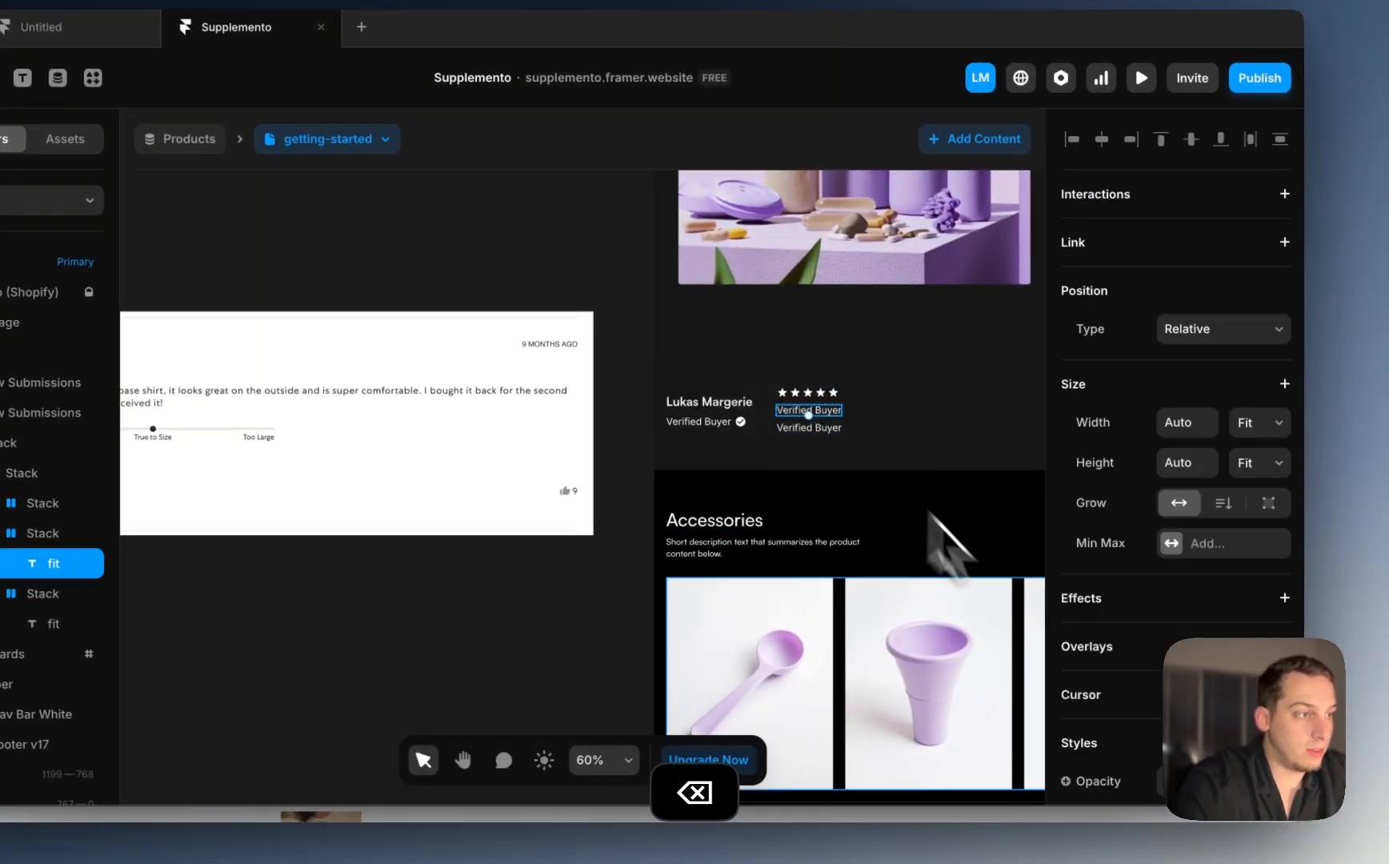
{"action": "scroll", "coordinate": [1088, 640], "scroll_direction": "down", "scroll_amount": 5}
{"action": "scroll", "coordinate": [1204, 353], "scroll_direction": "up", "scroll_amount": 3}
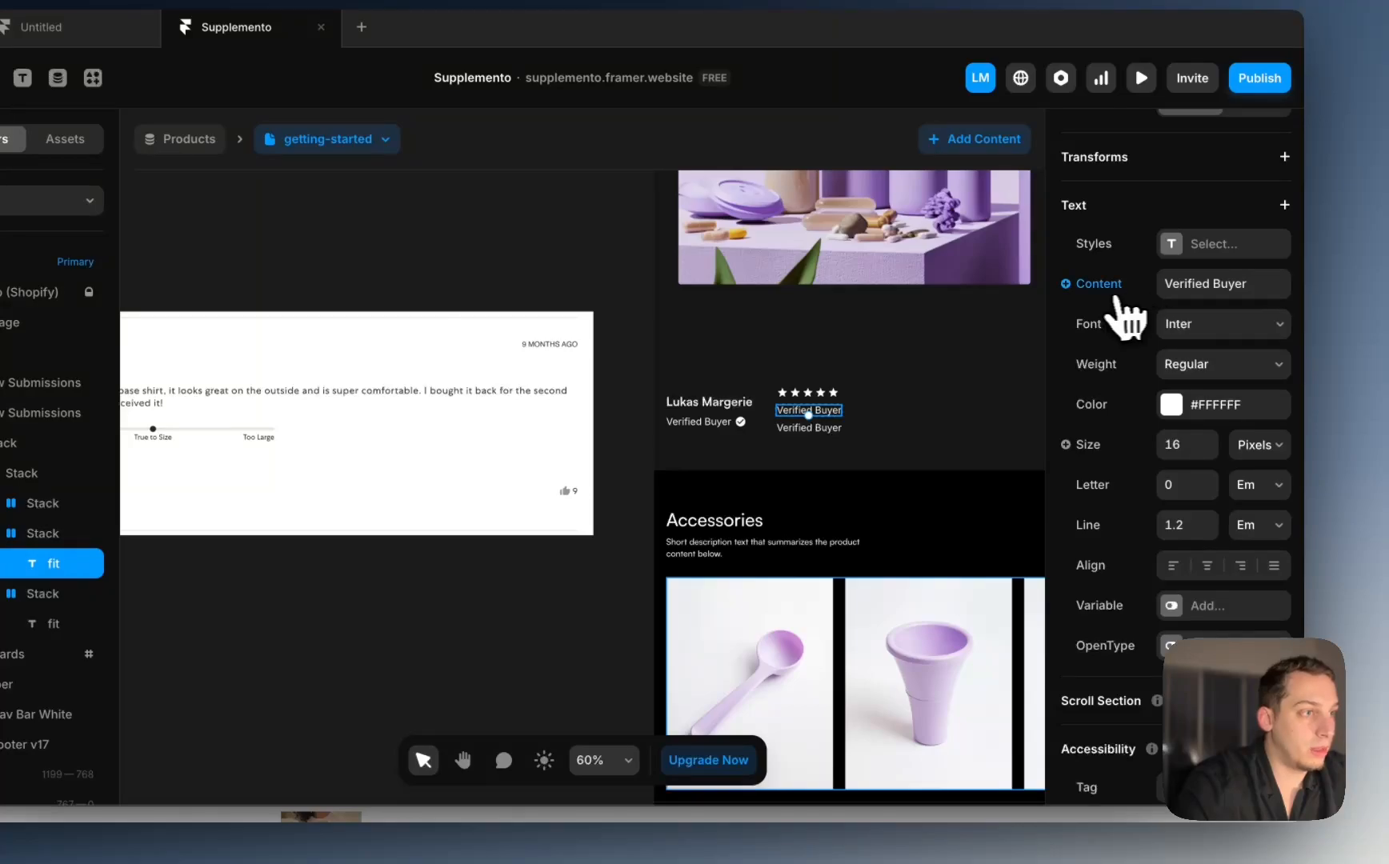
{"action": "mouse_move", "coordinate": [1100, 364]}
{"action": "left_click", "coordinate": [977, 483]}
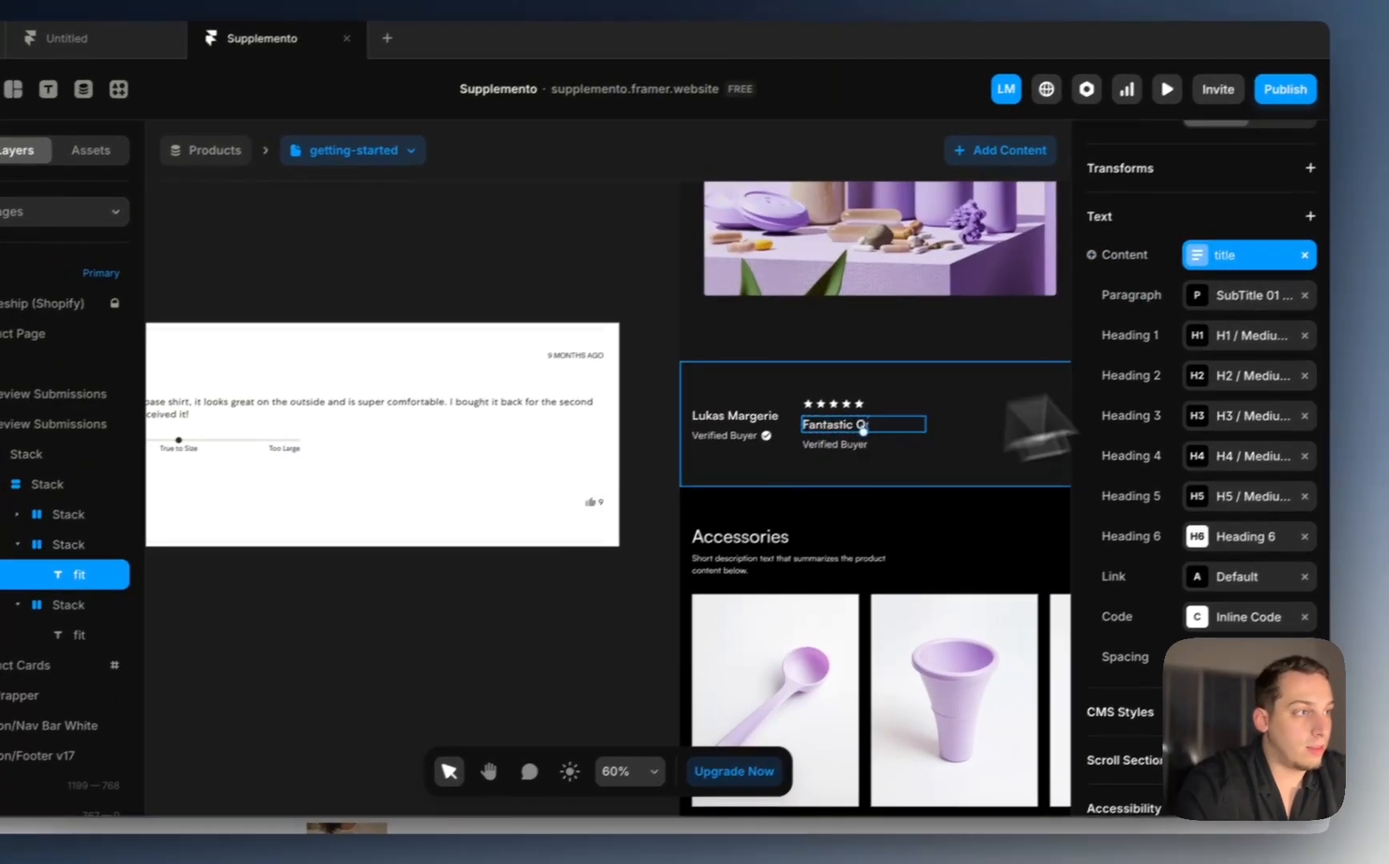
{"action": "scroll", "coordinate": [1280, 352], "scroll_direction": "up", "scroll_amount": 5}
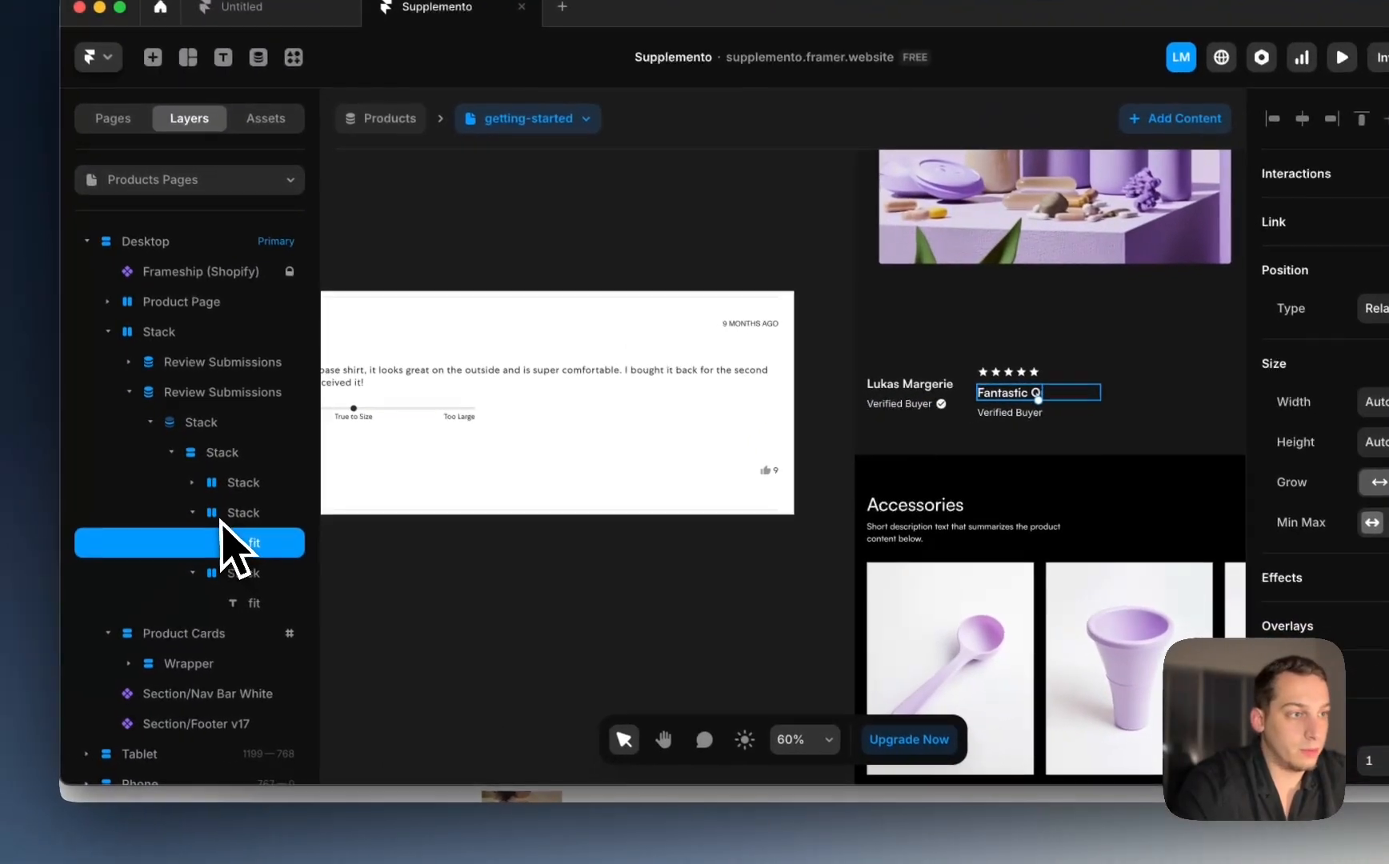
Step: Set the title text layer's Width to Fill so it wraps
{"action": "left_click", "coordinate": [24, 564]}
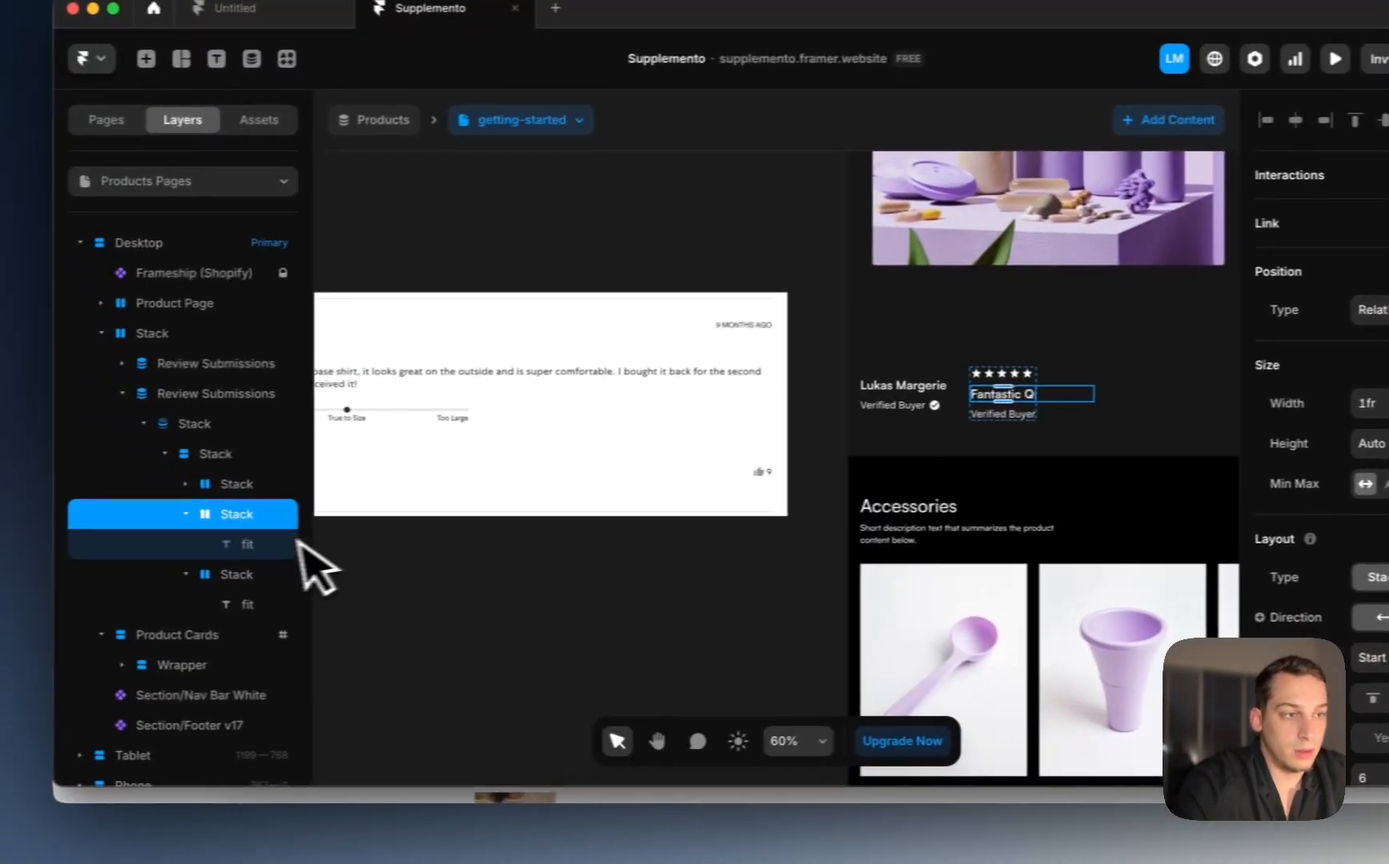
{"action": "left_click", "coordinate": [128, 553]}
{"action": "left_click", "coordinate": [1347, 414]}
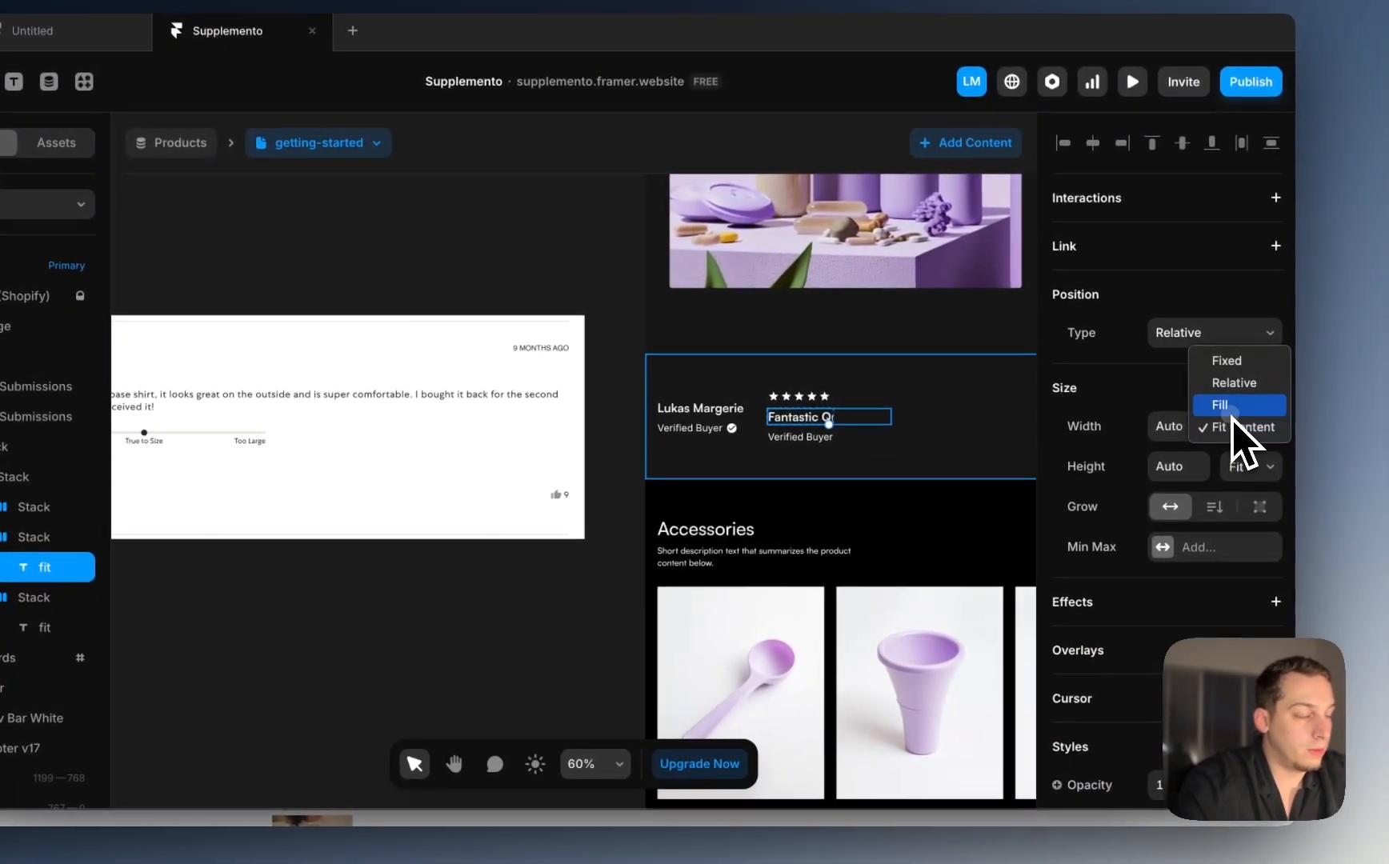
{"action": "left_click", "coordinate": [1227, 404]}
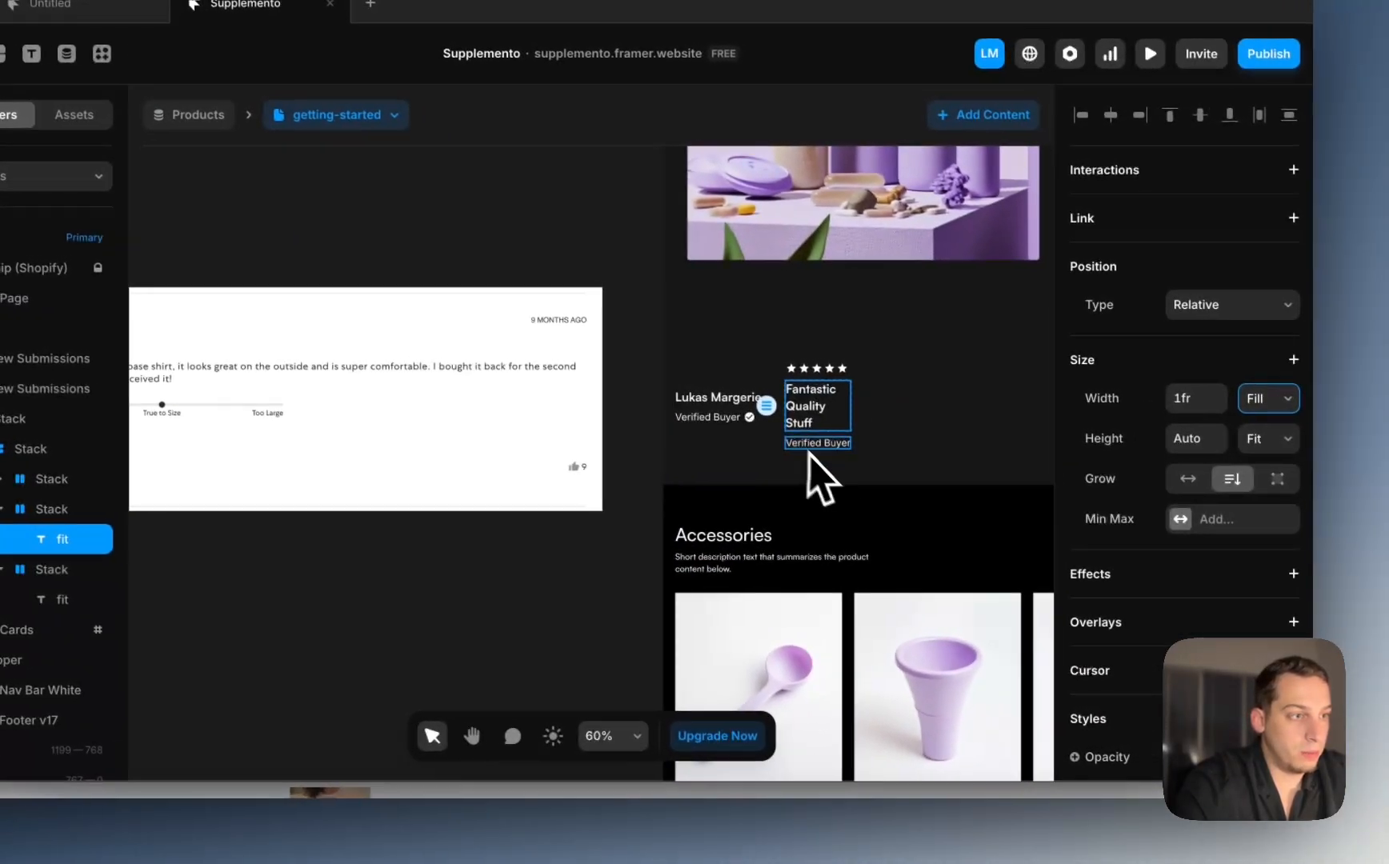
Step: Bind the text below the title to the review's description variable
{"action": "left_click", "coordinate": [968, 428]}
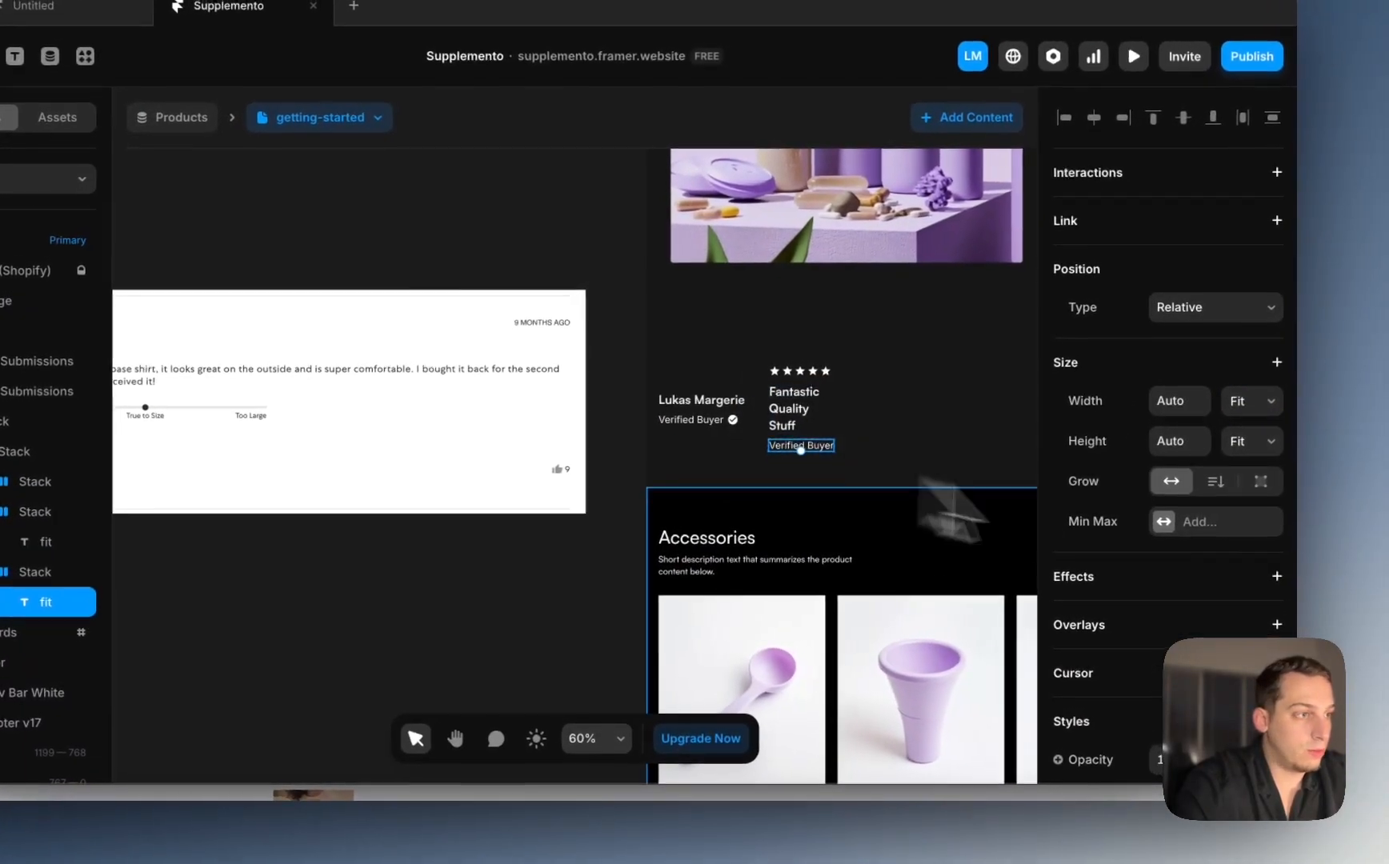
{"action": "scroll", "coordinate": [1369, 539], "scroll_direction": "down", "scroll_amount": 8}
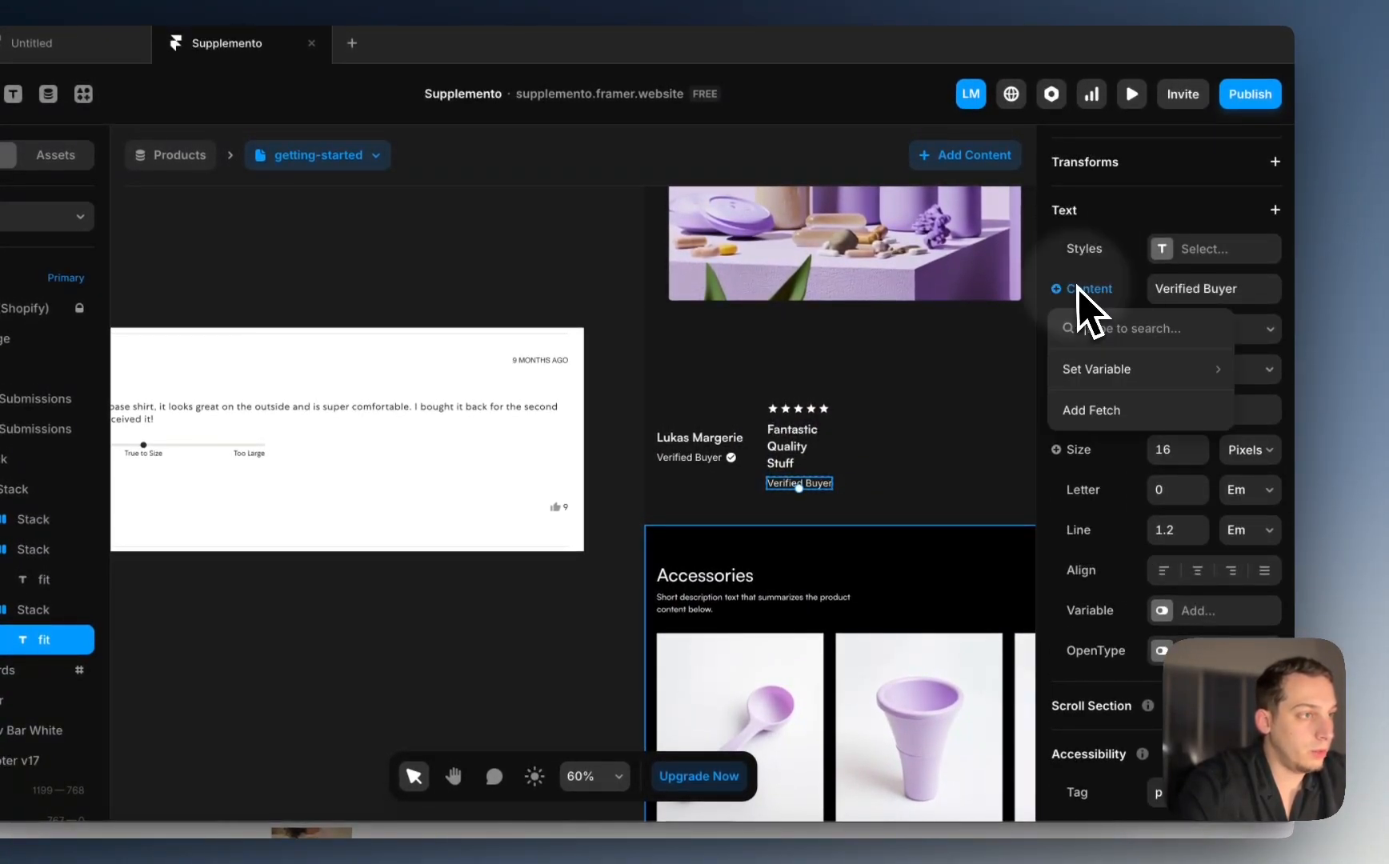
{"action": "mouse_move", "coordinate": [1082, 370]}
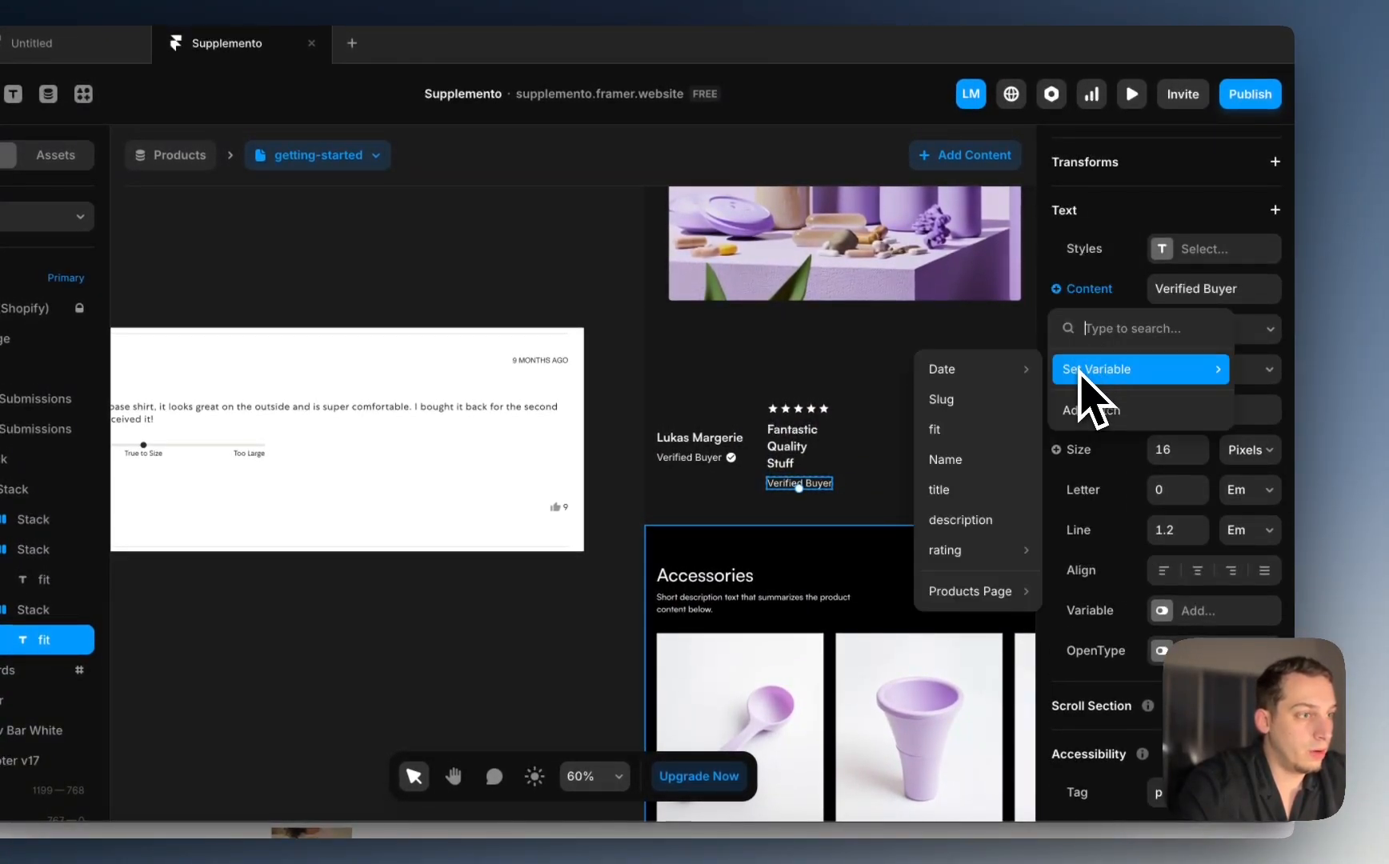
{"action": "left_click", "coordinate": [950, 519]}
{"action": "scroll", "coordinate": [1177, 392], "scroll_direction": "up", "scroll_amount": 8}
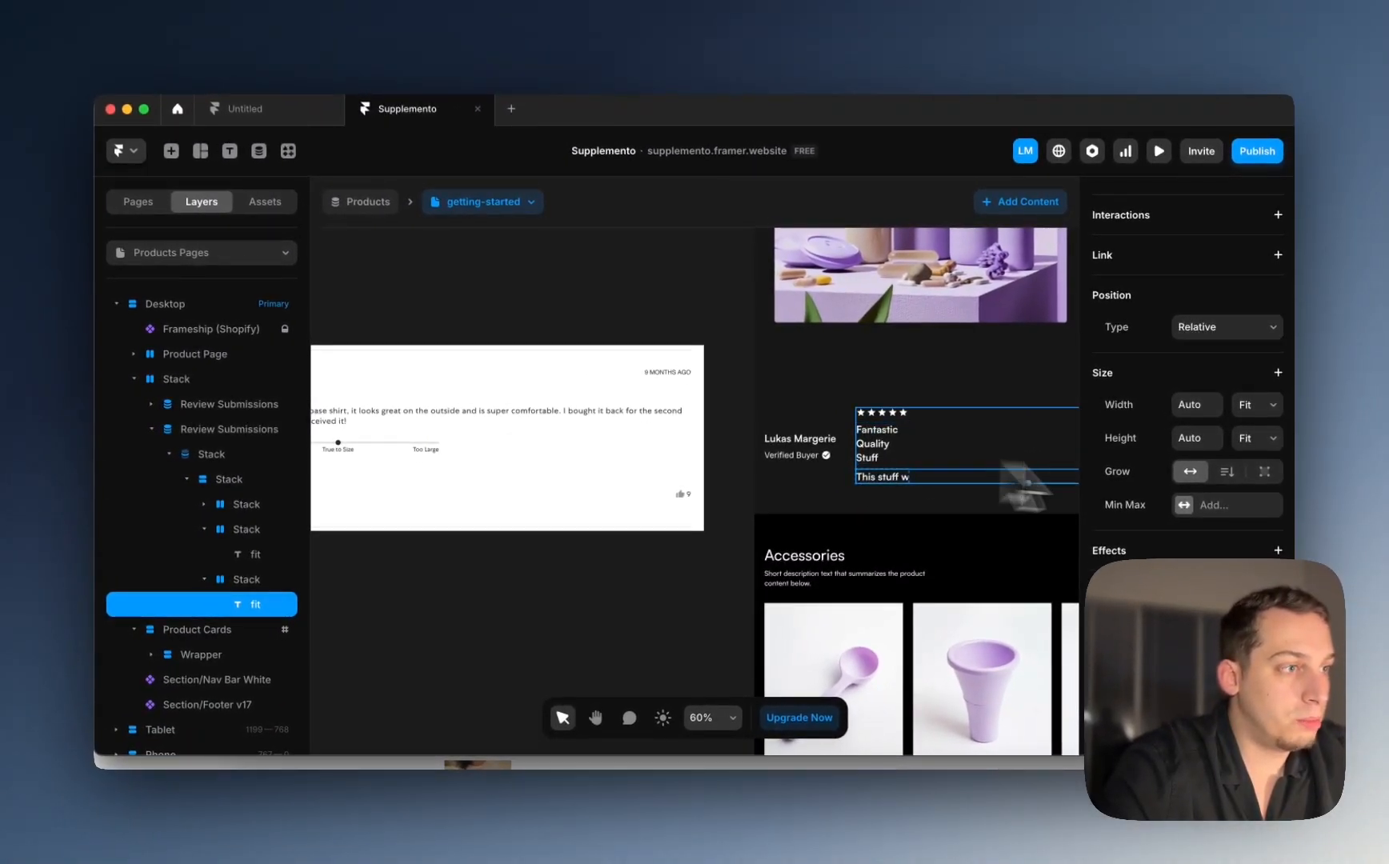
Step: Open the bound review entry to check its description, then close it
{"action": "scroll", "coordinate": [1167, 522], "scroll_direction": "down", "scroll_amount": 3}
{"action": "scroll", "coordinate": [1185, 510], "scroll_direction": "down", "scroll_amount": 5}
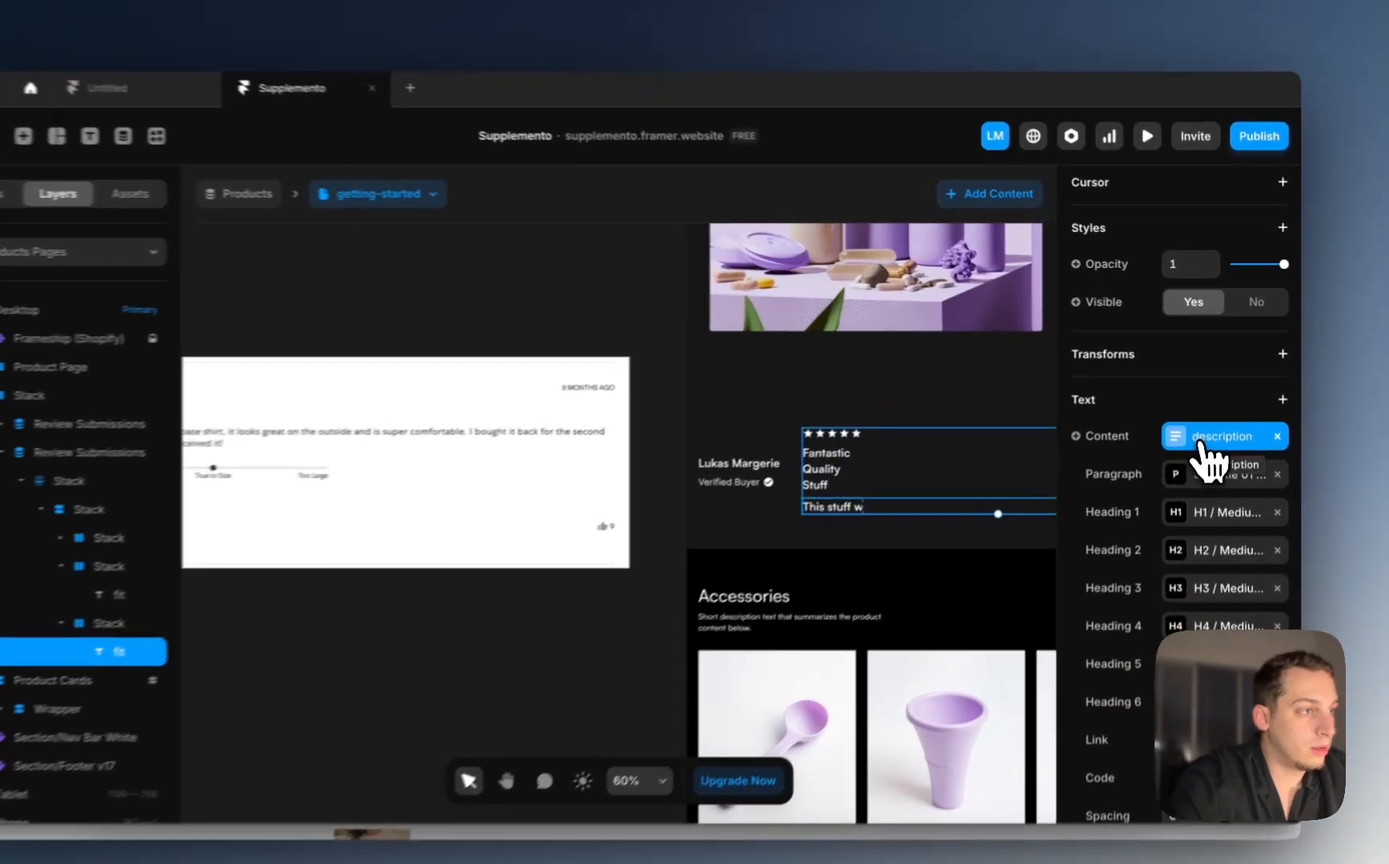
{"action": "left_click", "coordinate": [1212, 417]}
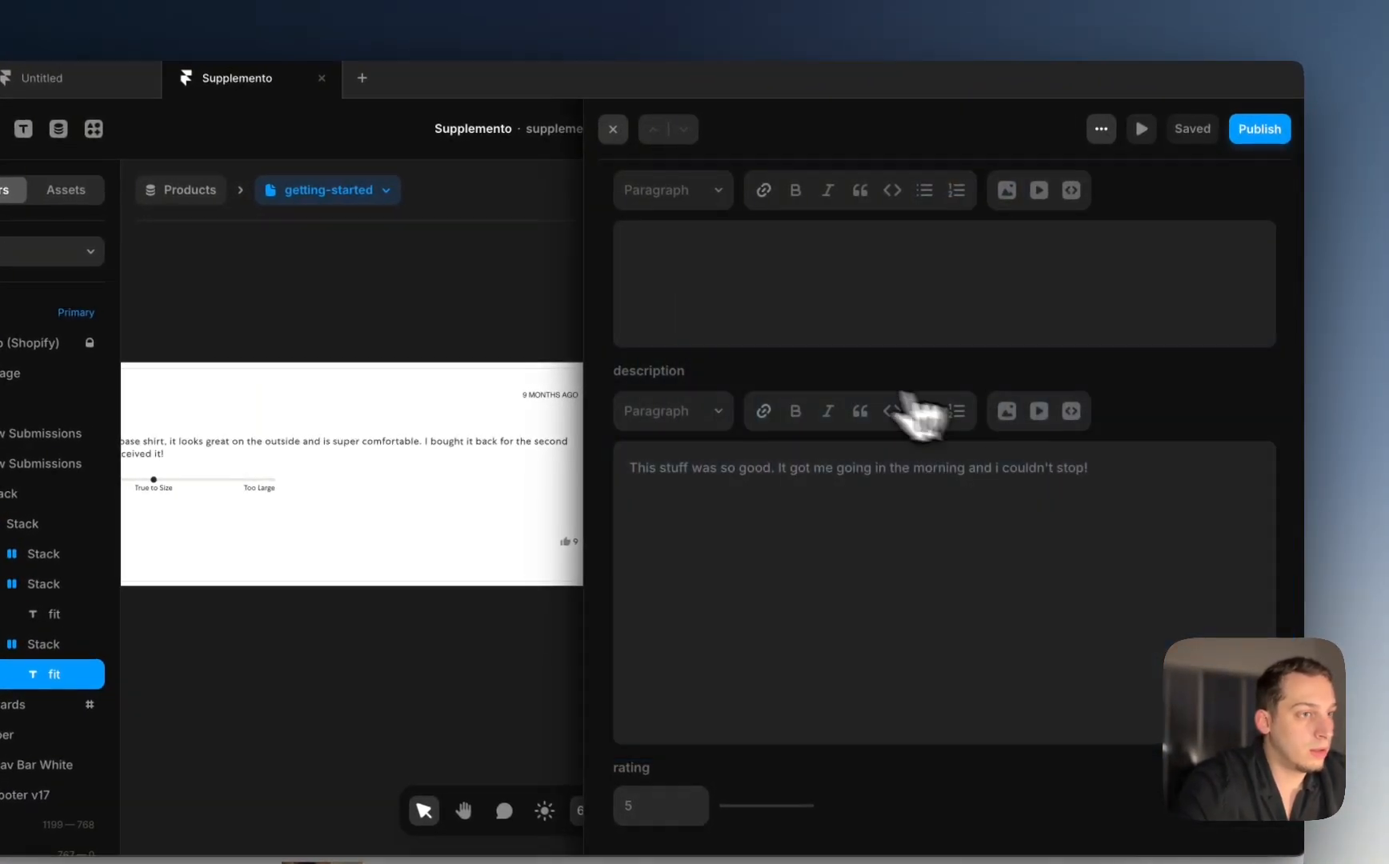
{"action": "key", "text": "Escape"}
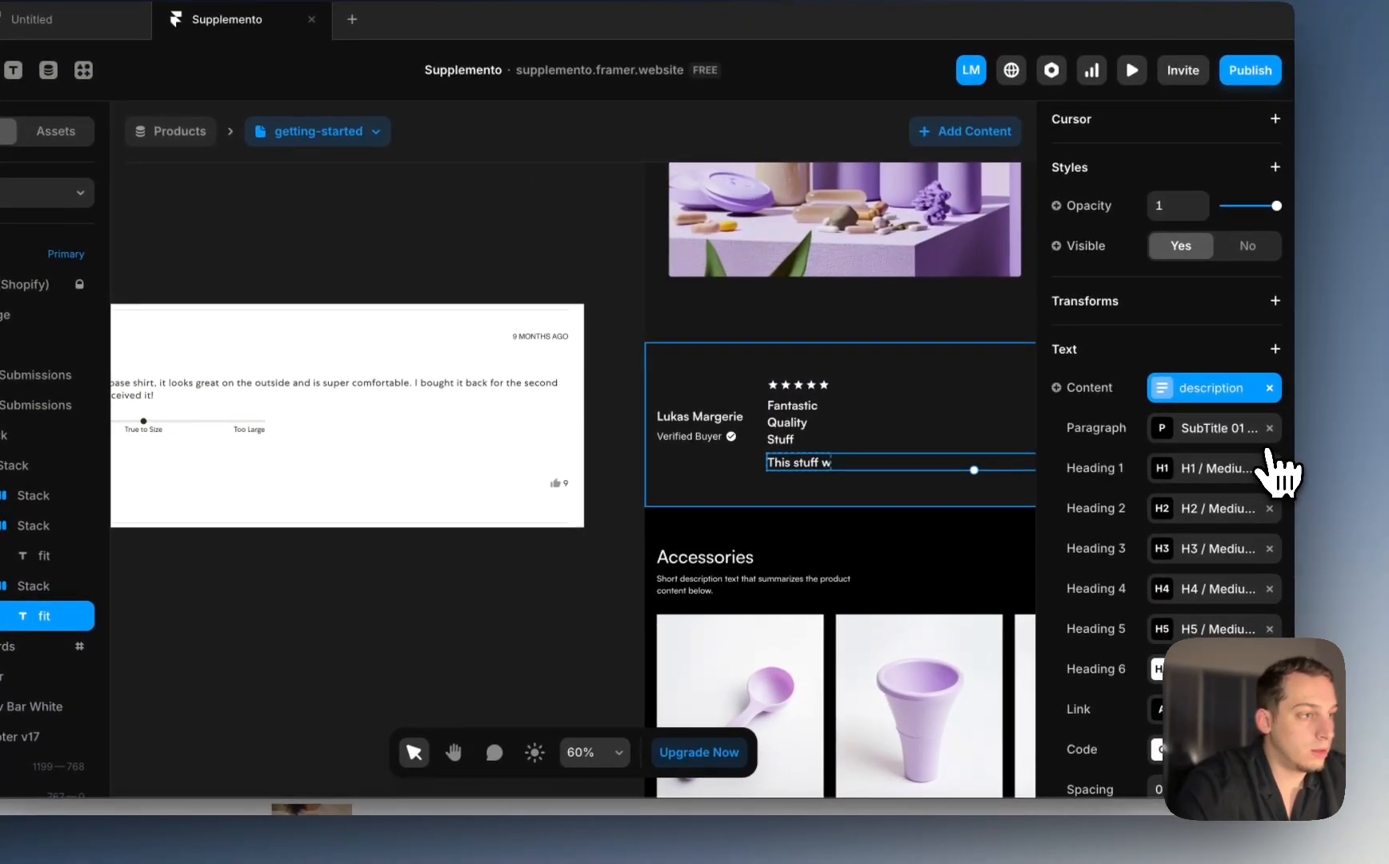
Step: Clear the description's text style overrides, then undo to restore its binding
{"action": "left_click", "coordinate": [1270, 429]}
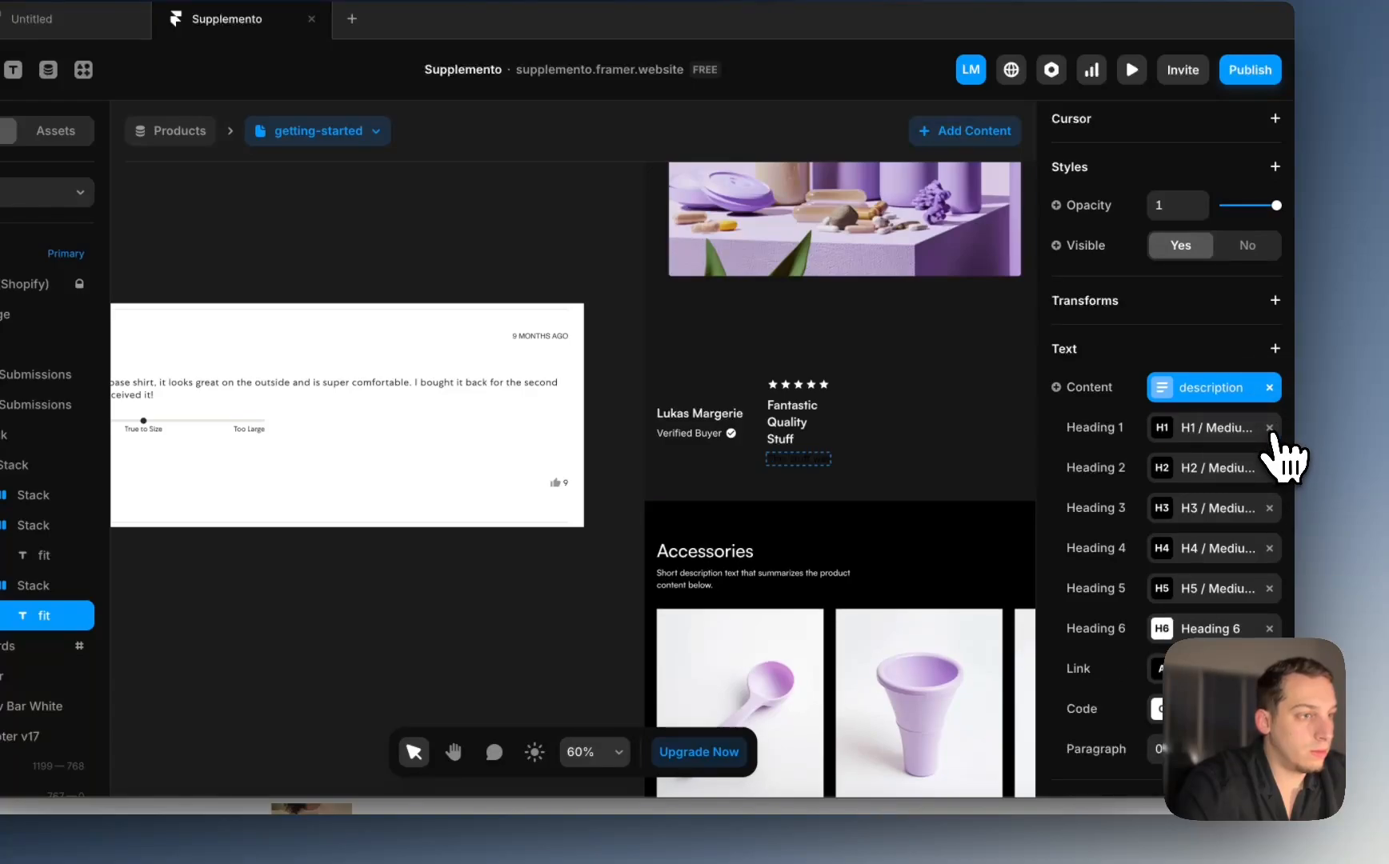
{"action": "scroll", "coordinate": [1182, 560], "scroll_direction": "down", "scroll_amount": 2}
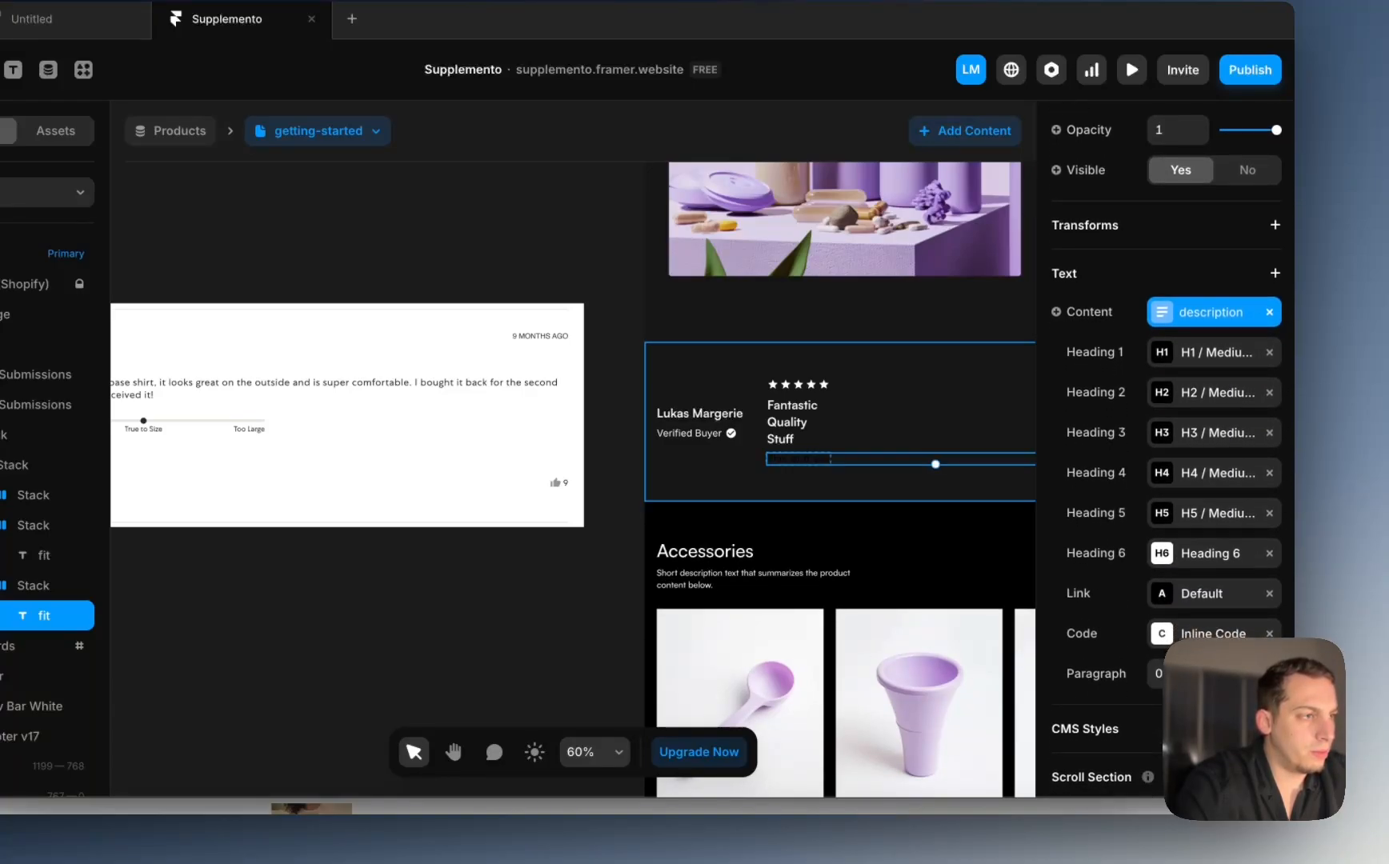
{"action": "left_click", "coordinate": [1270, 352]}
{"action": "left_click", "coordinate": [1270, 352]}
{"action": "left_click", "coordinate": [1270, 352]}
{"action": "left_click", "coordinate": [1270, 352]}
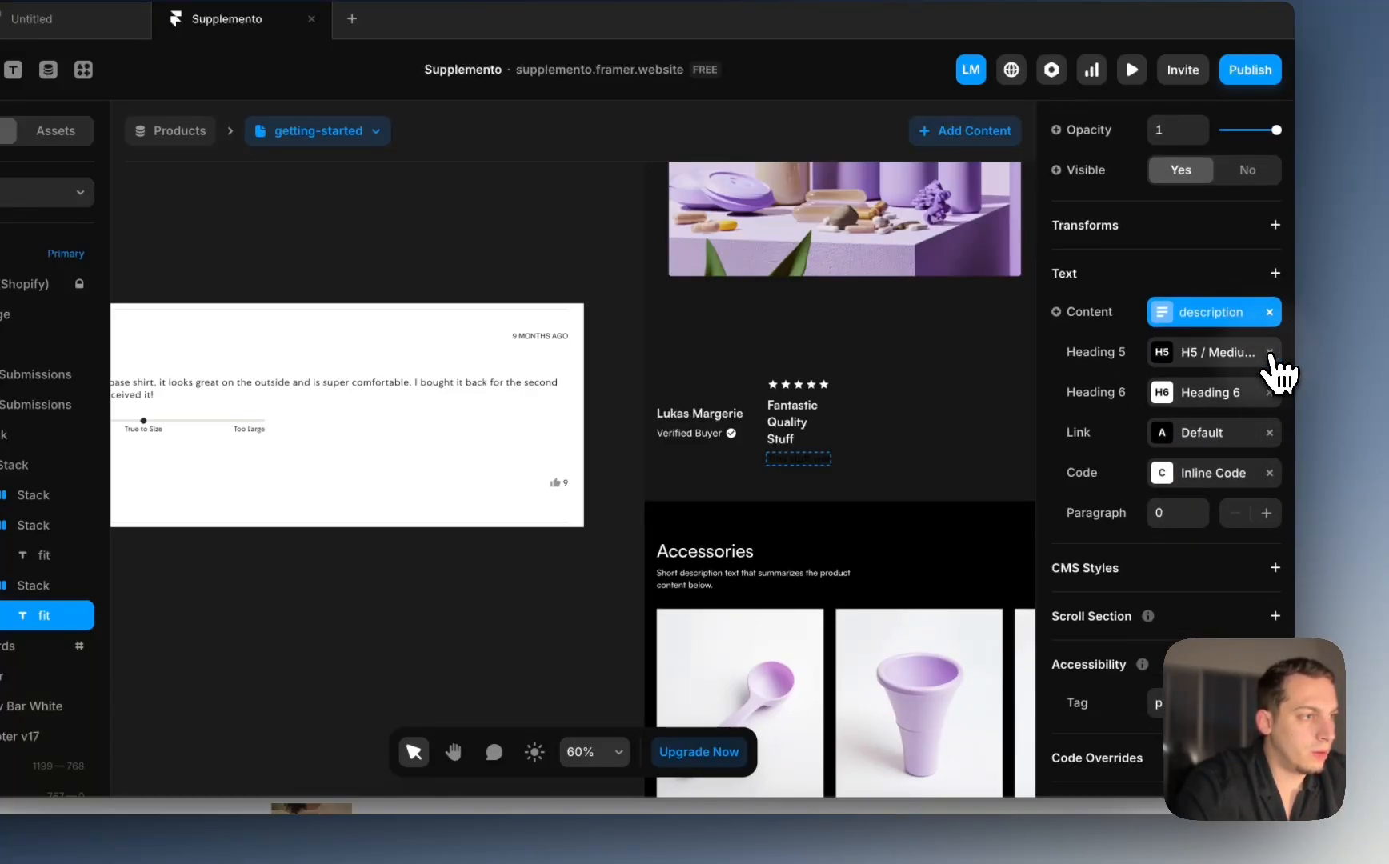
{"action": "left_click", "coordinate": [1271, 352]}
{"action": "left_click", "coordinate": [1271, 352]}
{"action": "left_click", "coordinate": [1269, 347]}
{"action": "key", "text": "super+z"}
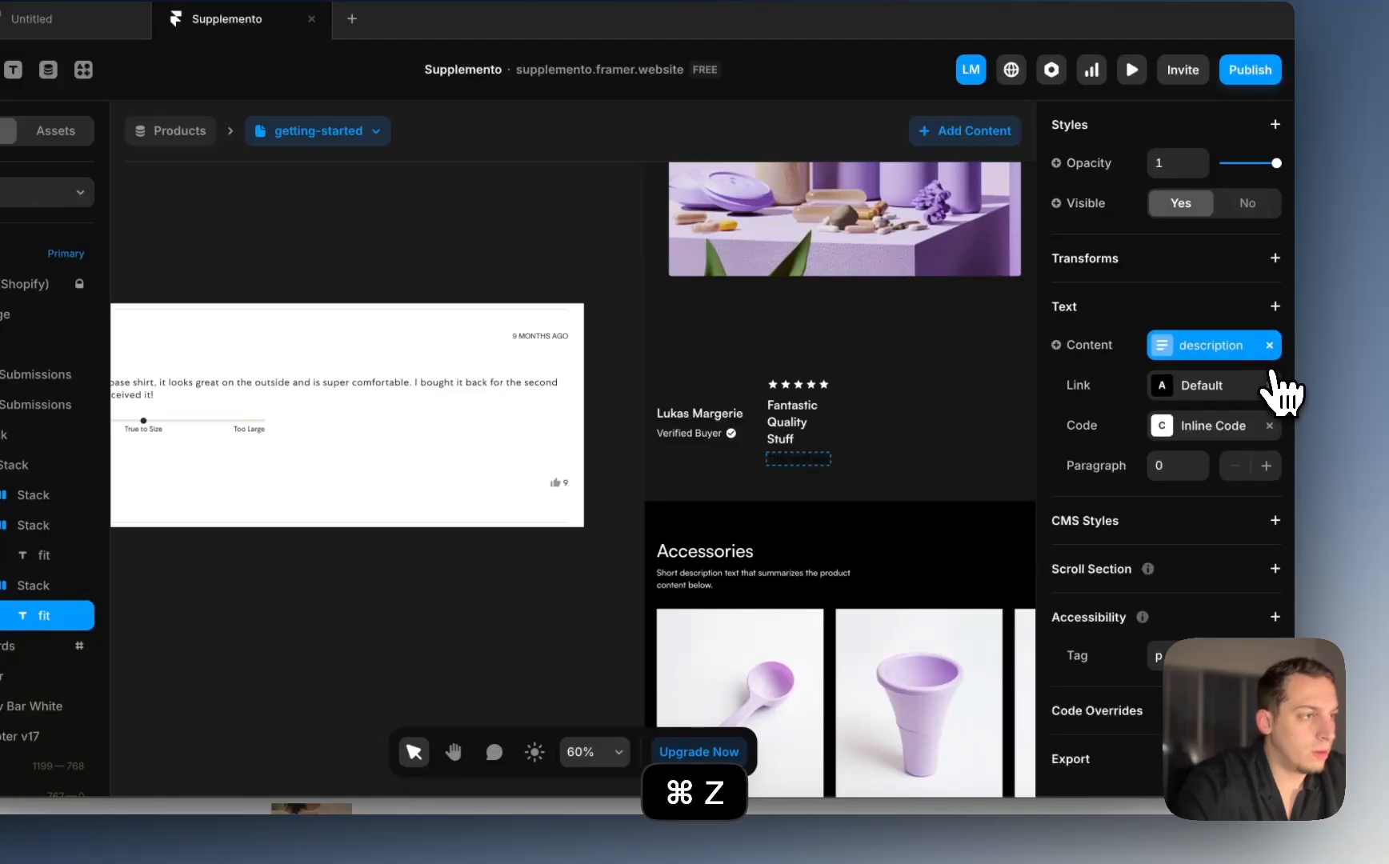
Step: Add a Paragraph style to the description and choose Text 14px / Regular
{"action": "left_click", "coordinate": [1276, 346]}
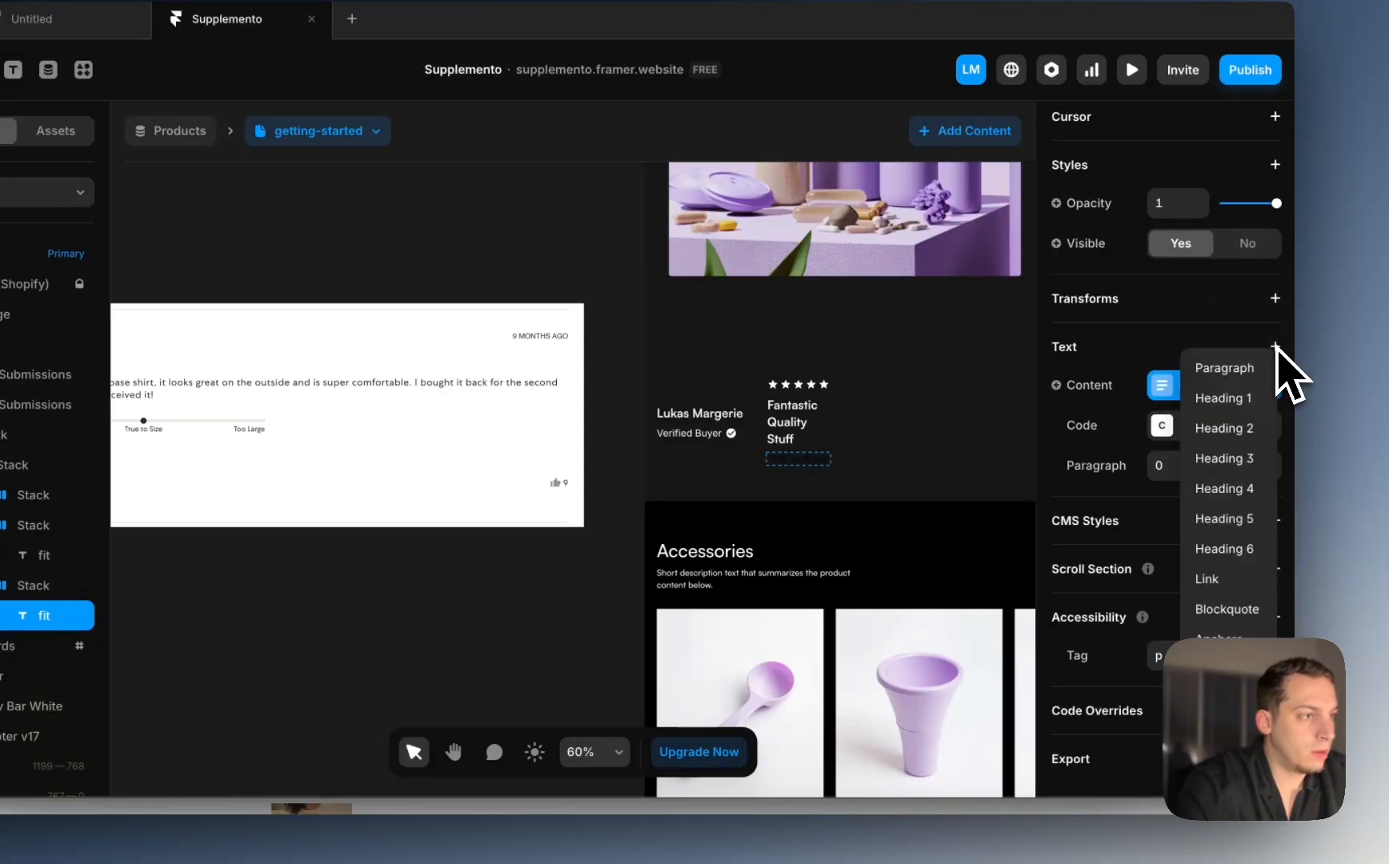
{"action": "left_click", "coordinate": [1215, 369]}
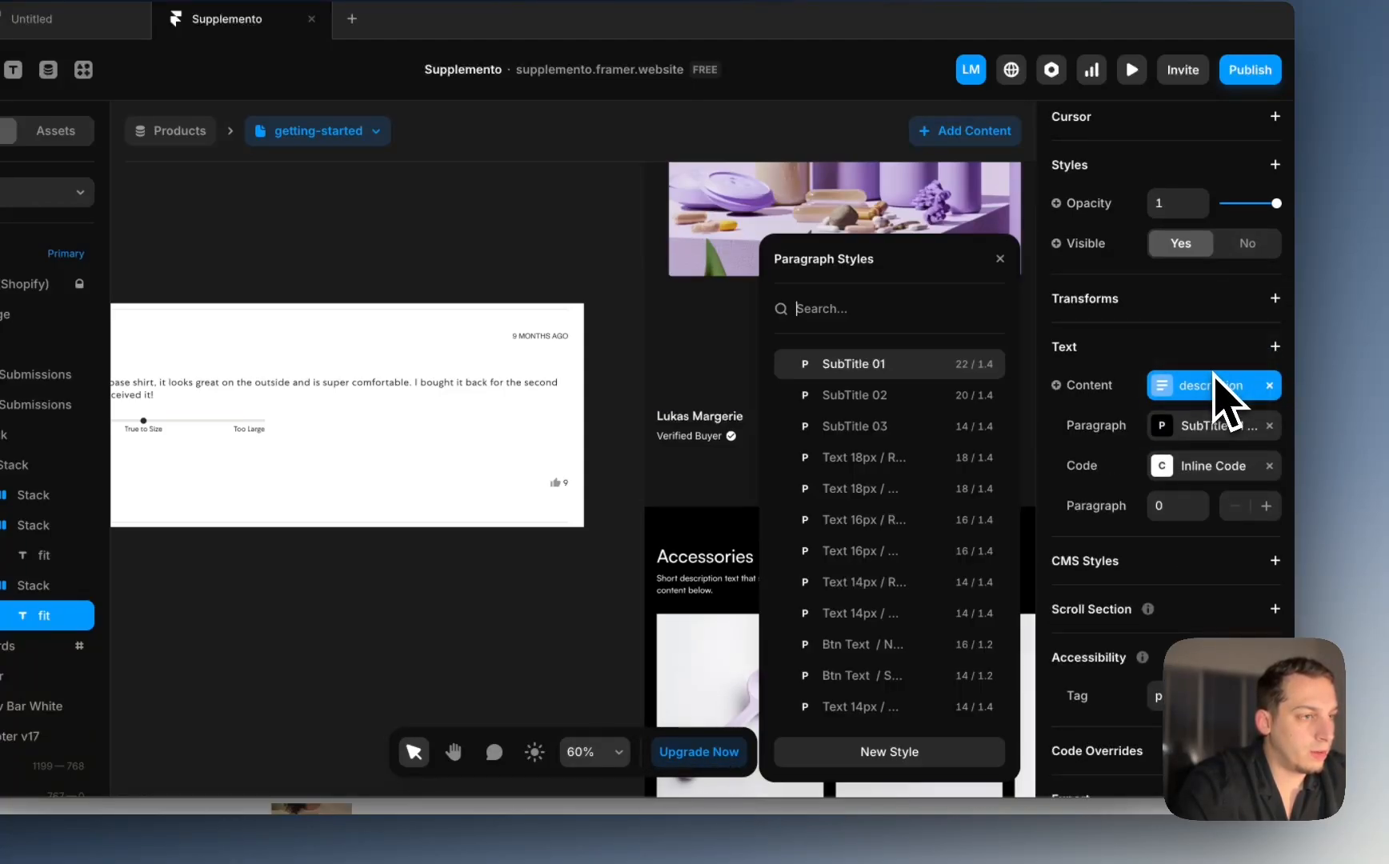
{"action": "left_click", "coordinate": [999, 258]}
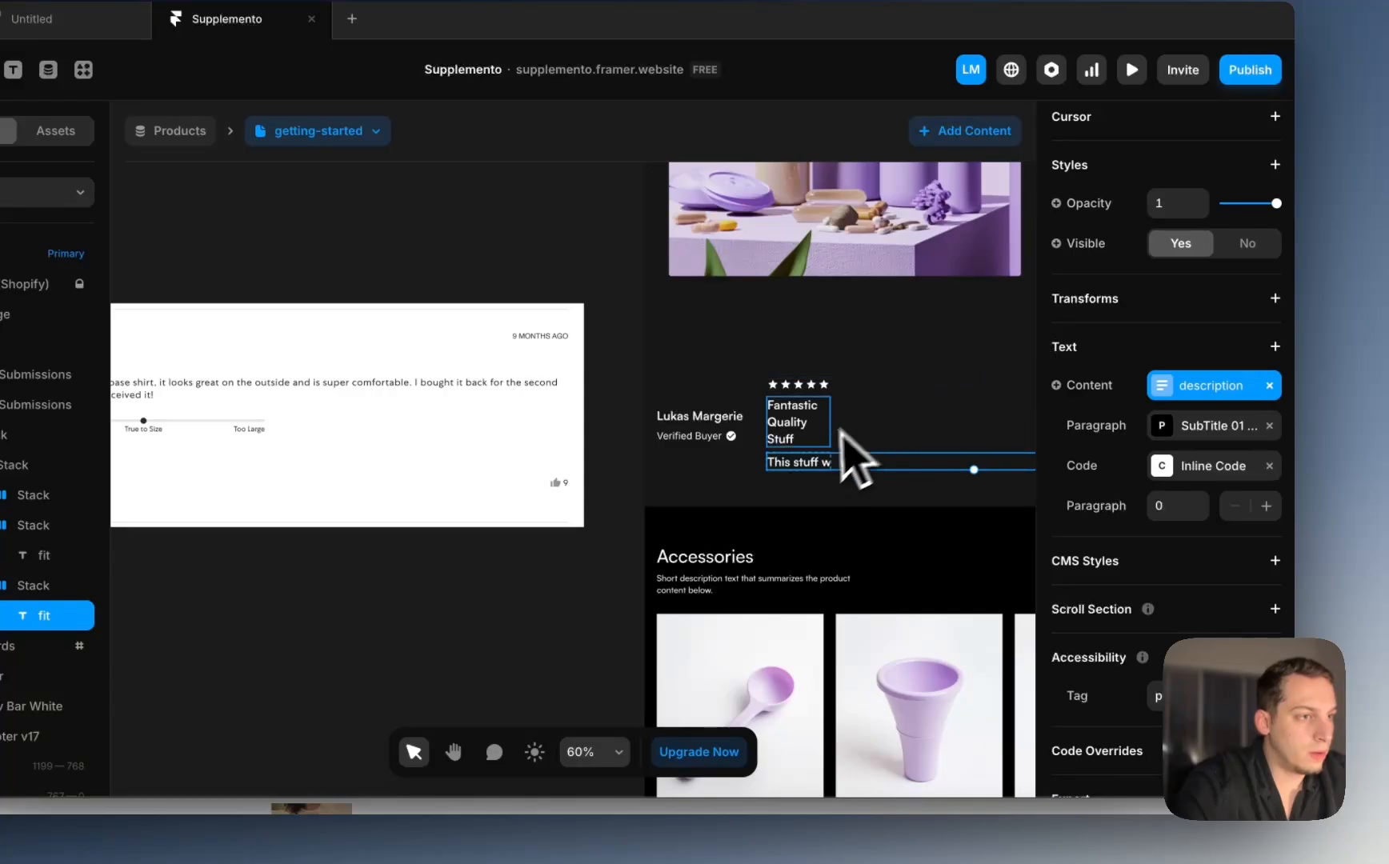
{"action": "scroll", "coordinate": [847, 460], "scroll_direction": "up", "scroll_amount": 4}
{"action": "left_click", "coordinate": [1183, 436]}
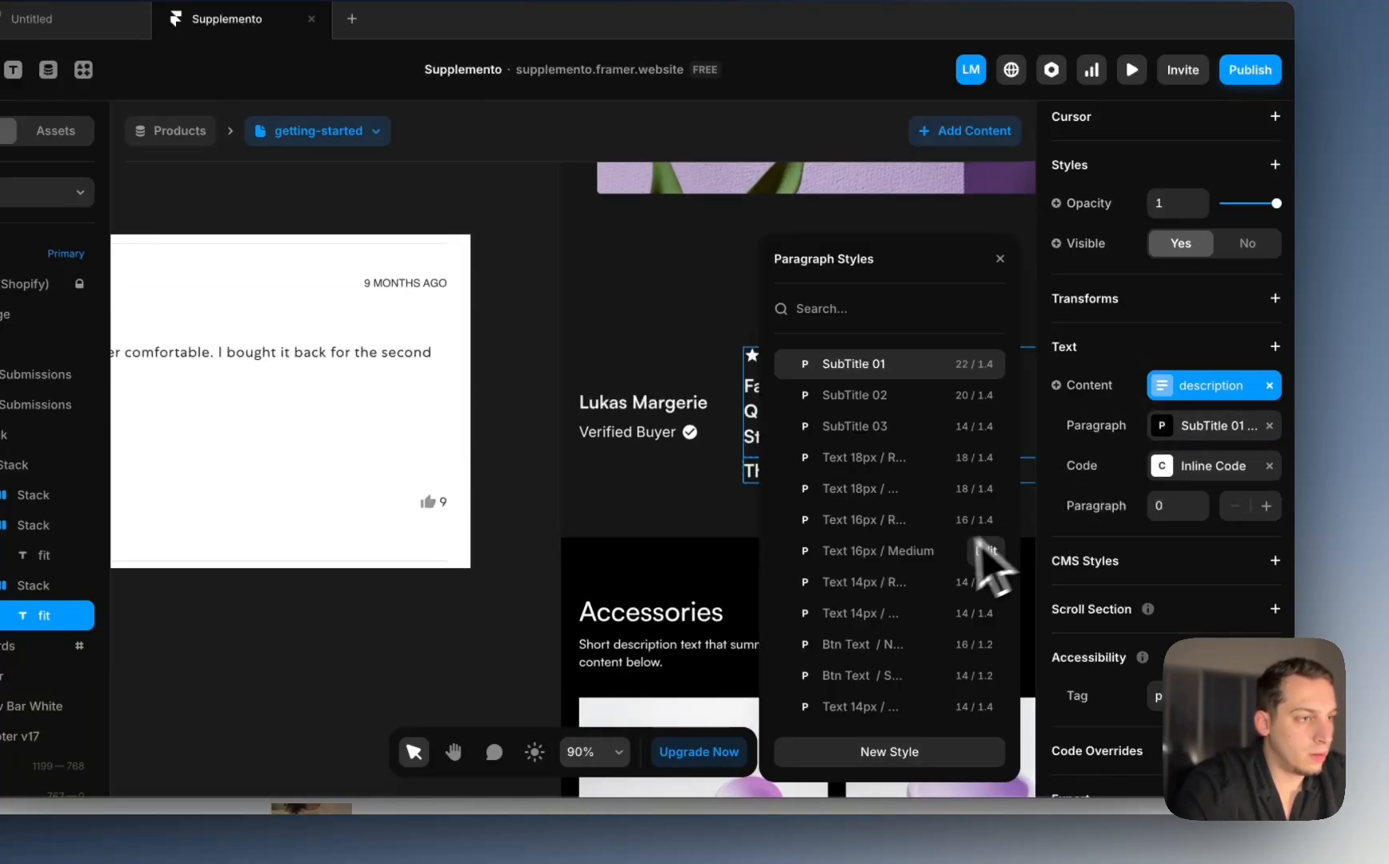
{"action": "left_click", "coordinate": [860, 552]}
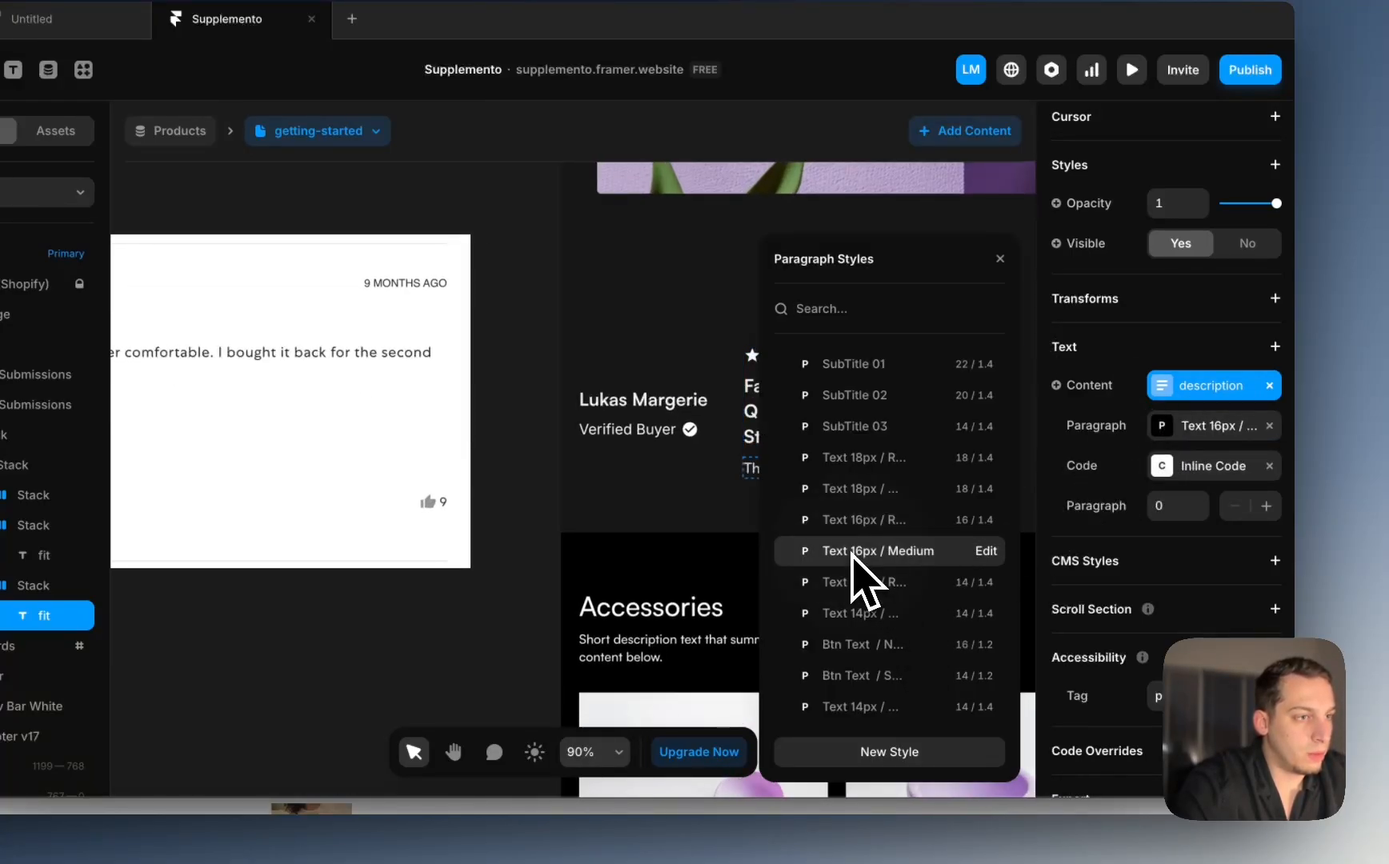
{"action": "left_click", "coordinate": [894, 598]}
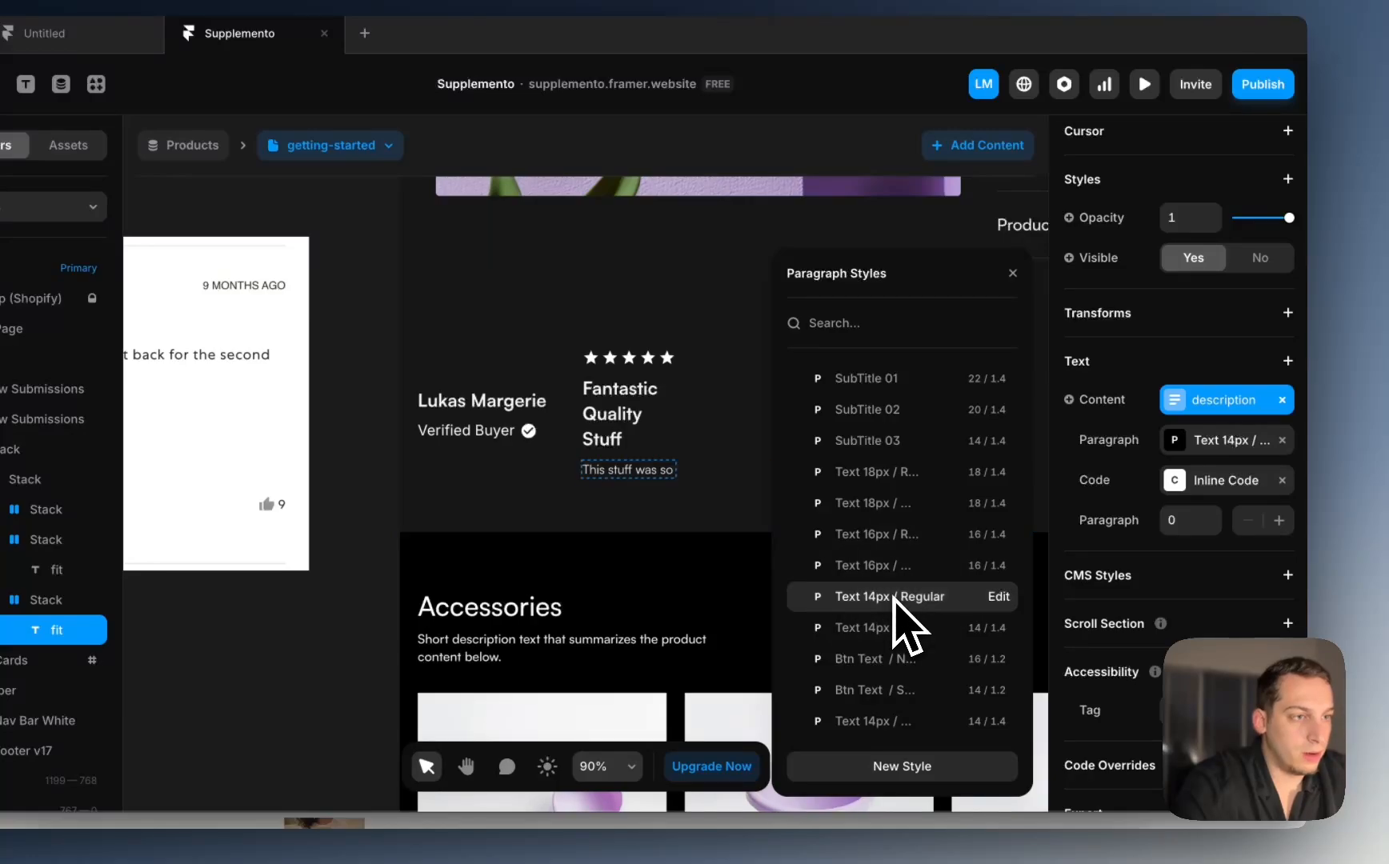
Step: Set Width to Fill on the description and on its stars-title-description stack
{"action": "left_click", "coordinate": [613, 417]}
{"action": "scroll", "coordinate": [613, 419], "scroll_direction": "down", "scroll_amount": 4}
{"action": "left_click", "coordinate": [621, 454]}
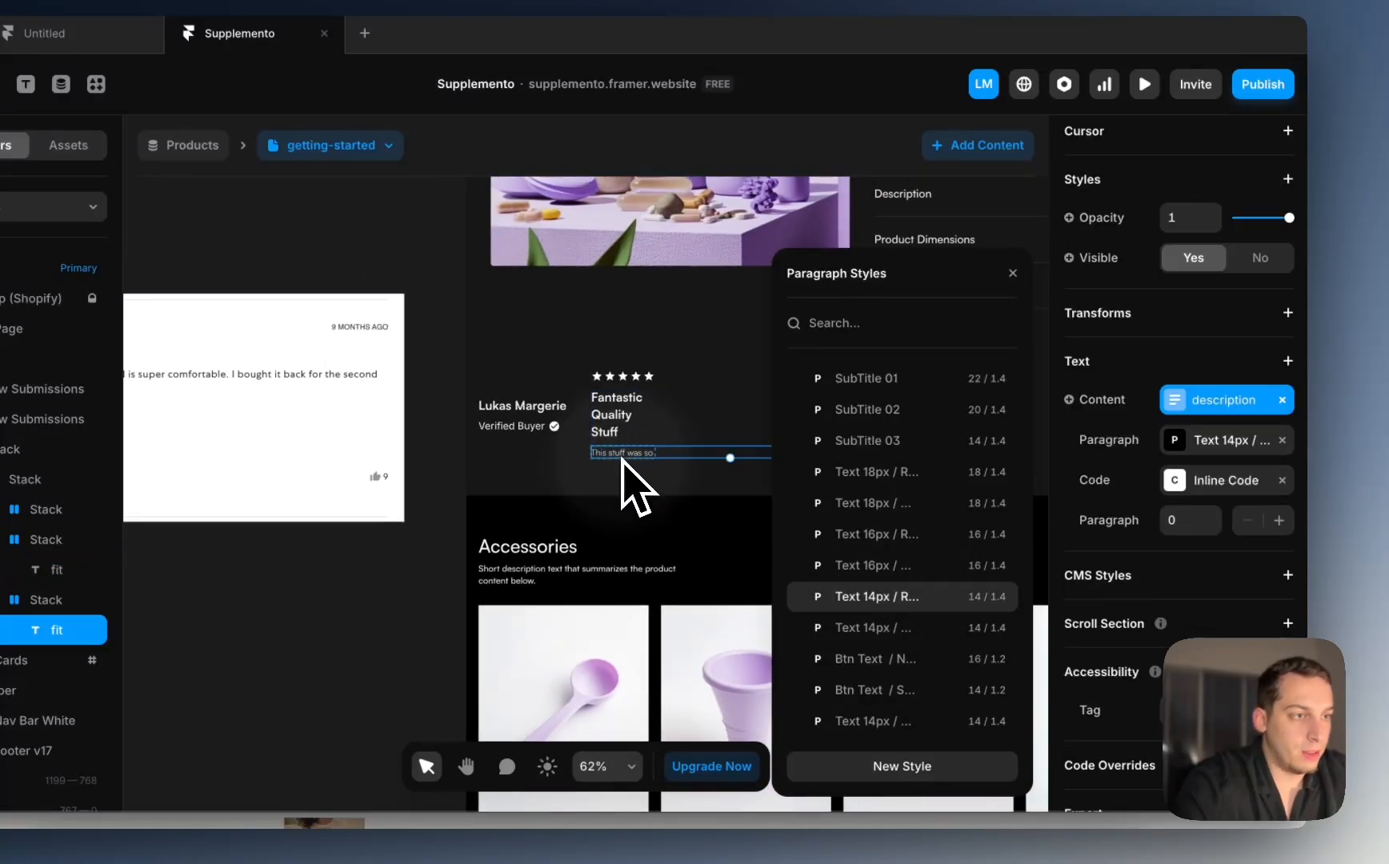
{"action": "scroll", "coordinate": [1150, 331], "scroll_direction": "up", "scroll_amount": 1}
{"action": "scroll", "coordinate": [1149, 340], "scroll_direction": "up", "scroll_amount": 5}
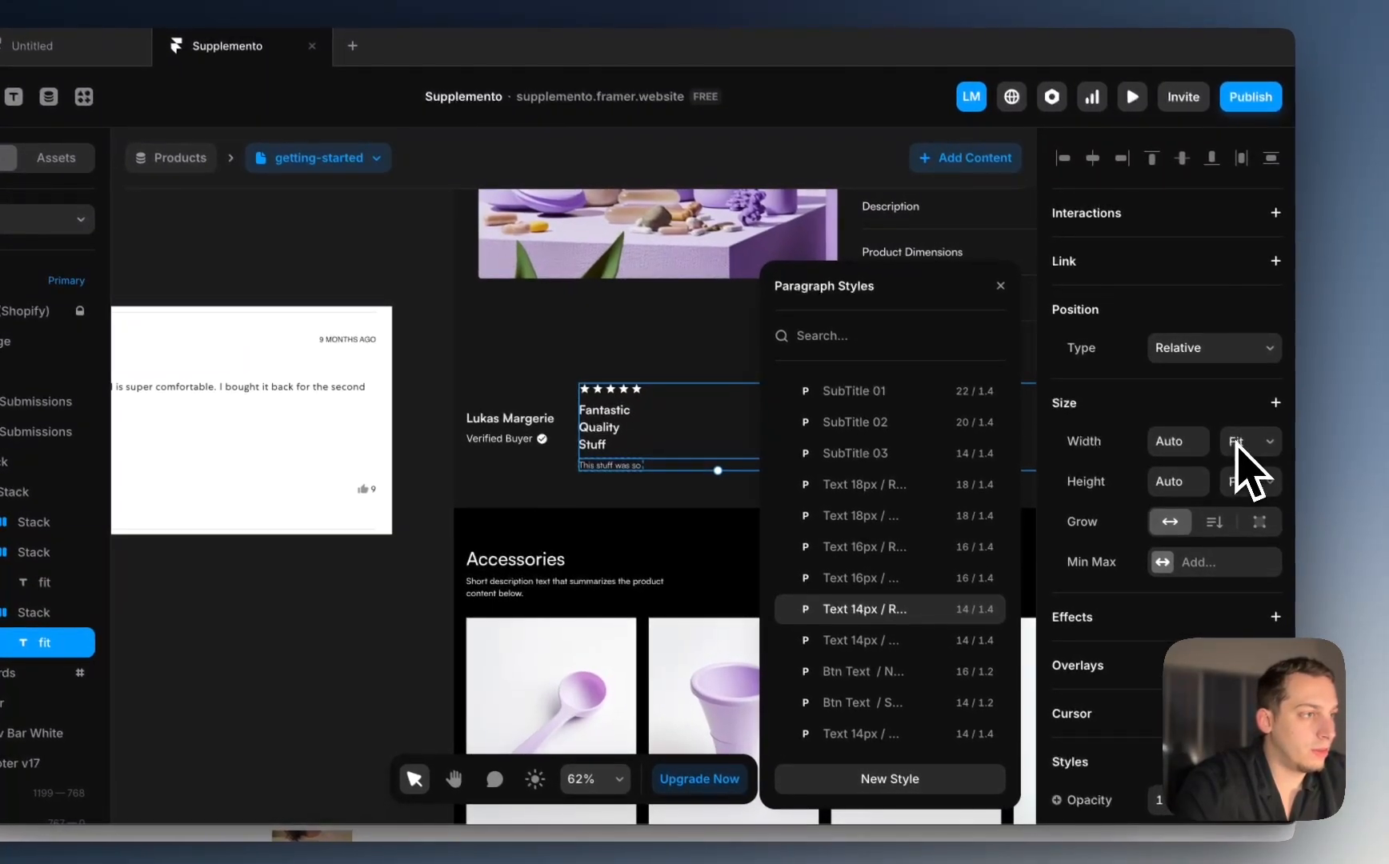
{"action": "left_click", "coordinate": [1248, 453]}
{"action": "left_click", "coordinate": [1220, 421]}
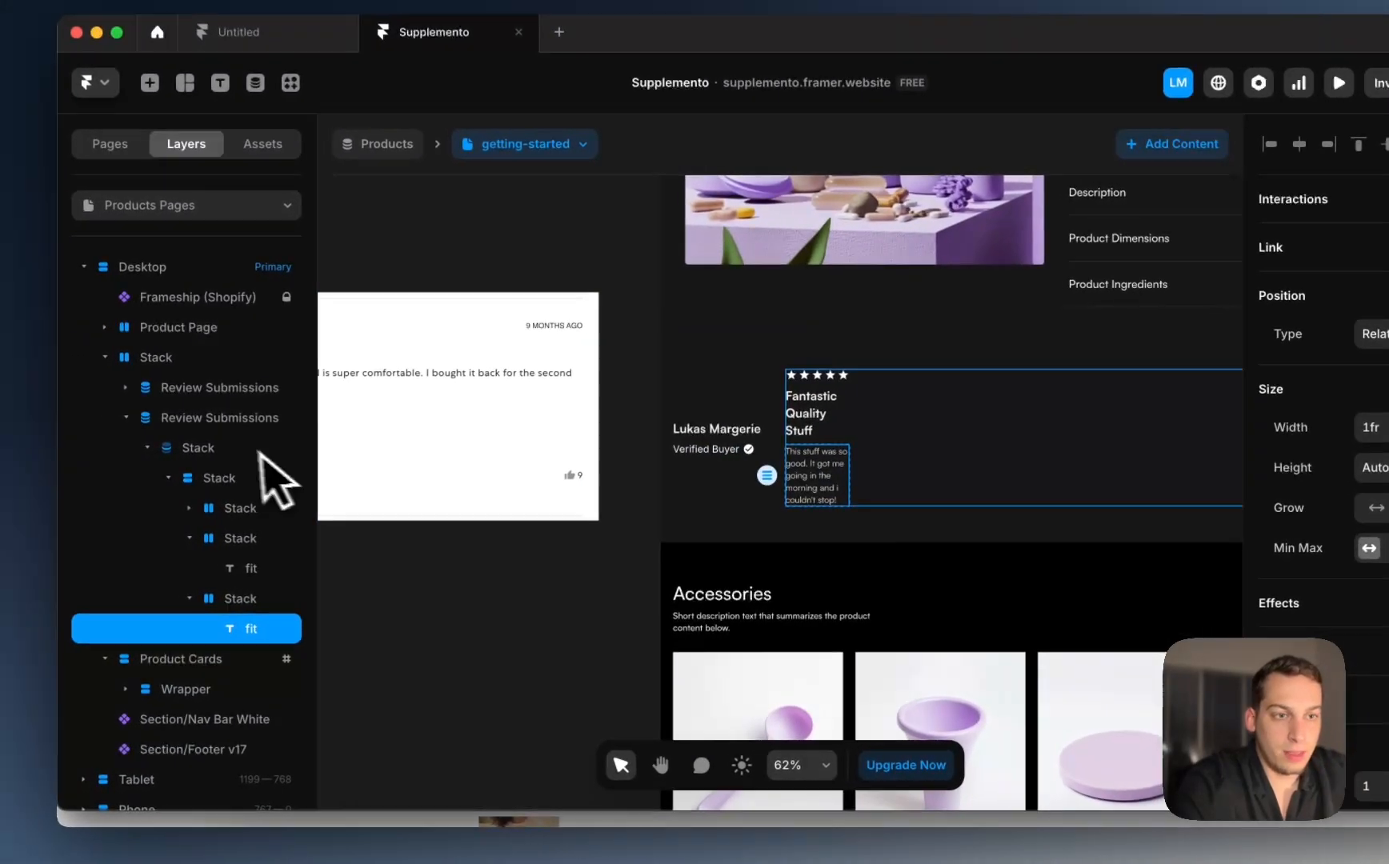
{"action": "left_click", "coordinate": [21, 492]}
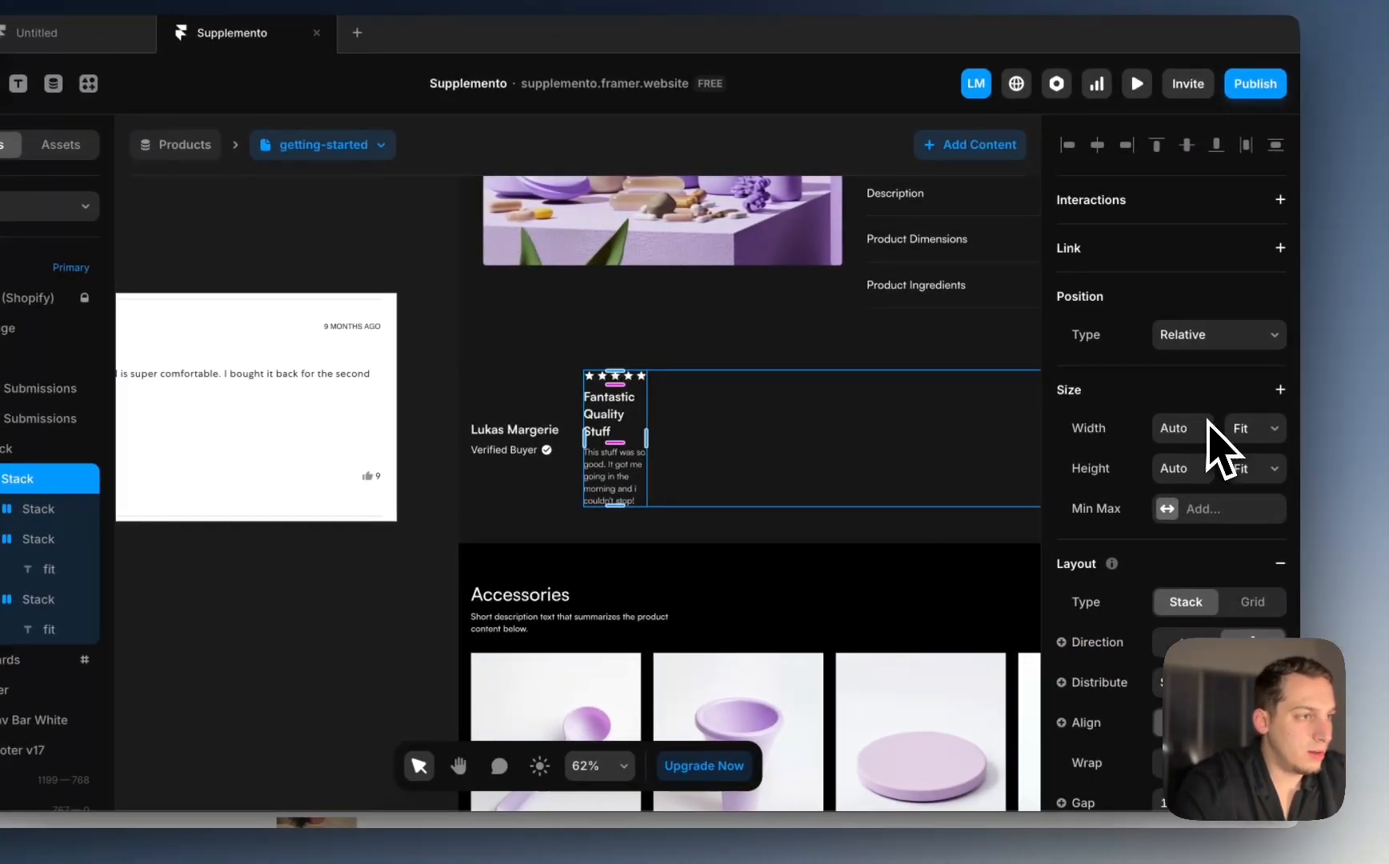
{"action": "left_click", "coordinate": [1246, 434]}
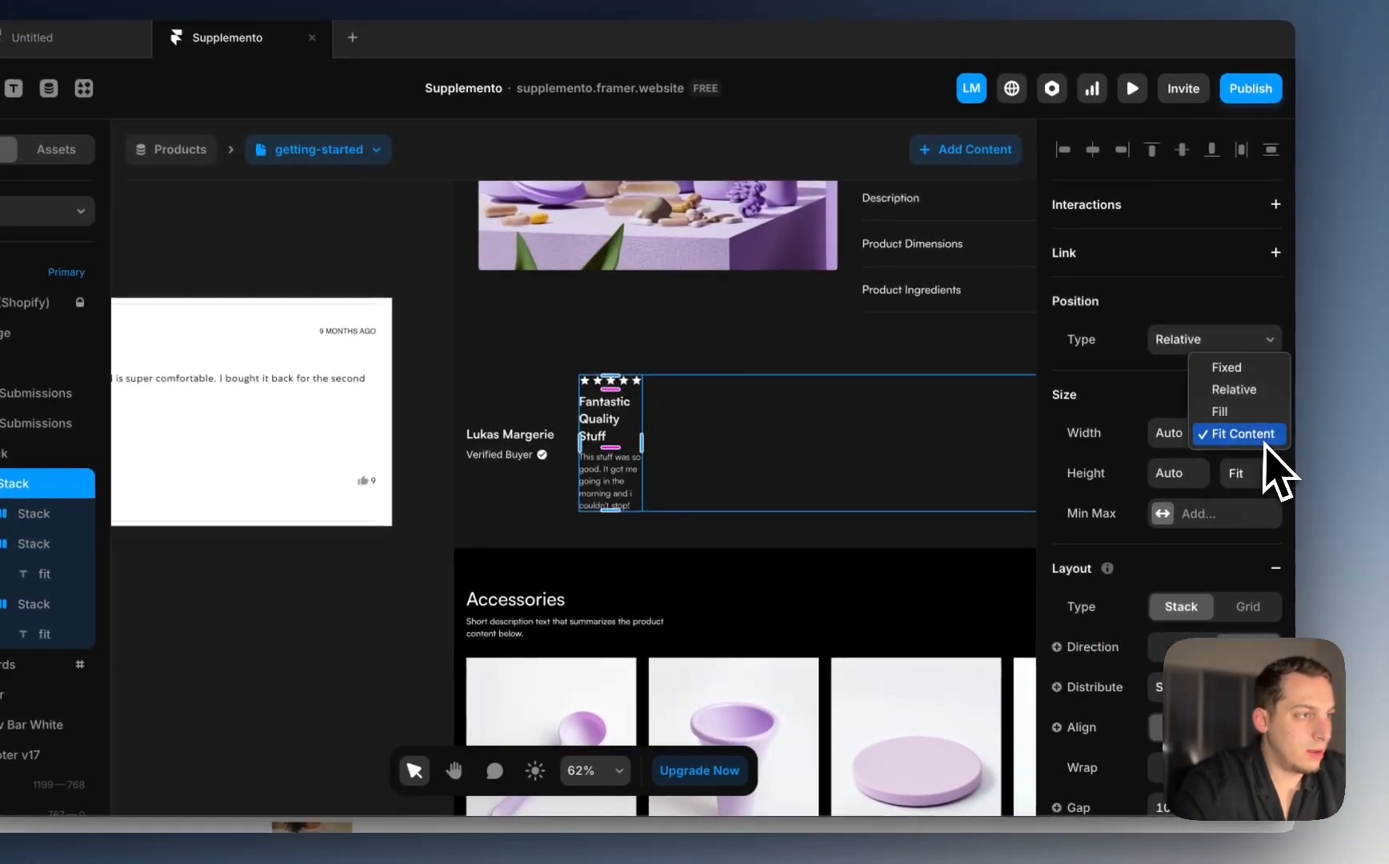
{"action": "left_click", "coordinate": [1250, 415]}
{"action": "scroll", "coordinate": [822, 456], "scroll_direction": "down", "scroll_amount": 5}
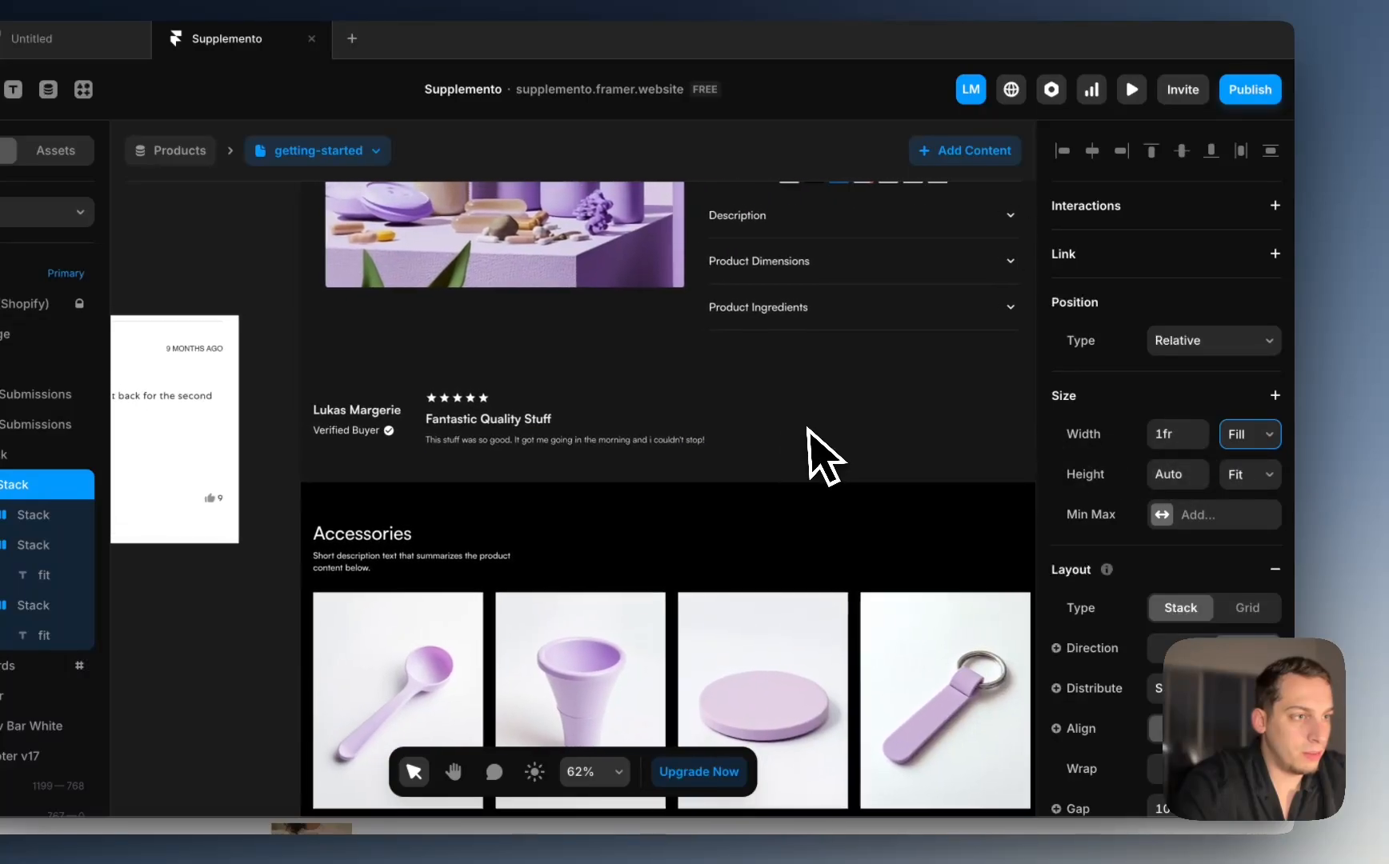
{"action": "scroll", "coordinate": [746, 453], "scroll_direction": "left", "scroll_amount": 3}
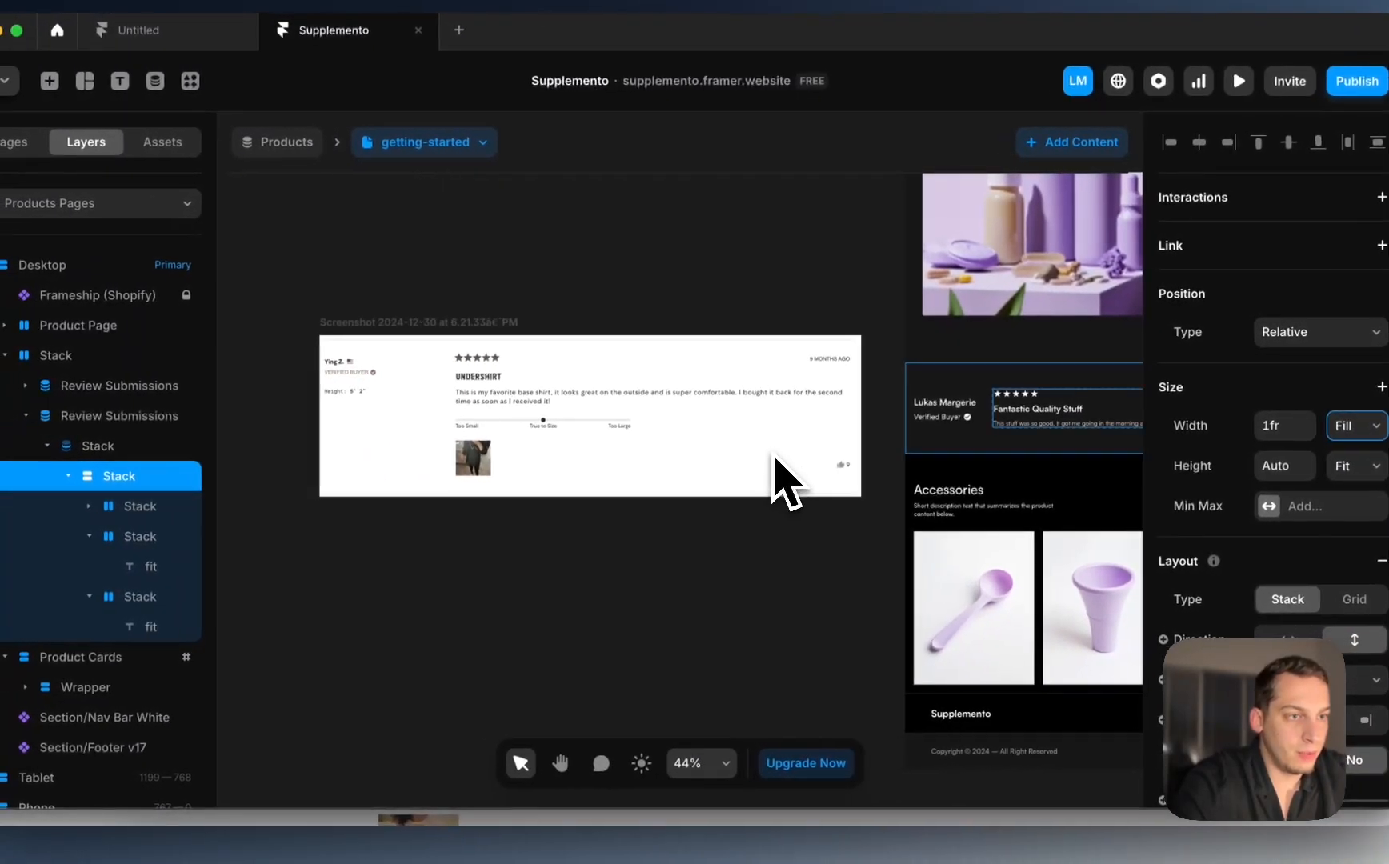
{"action": "scroll", "coordinate": [746, 453], "scroll_direction": "right", "scroll_amount": 1}
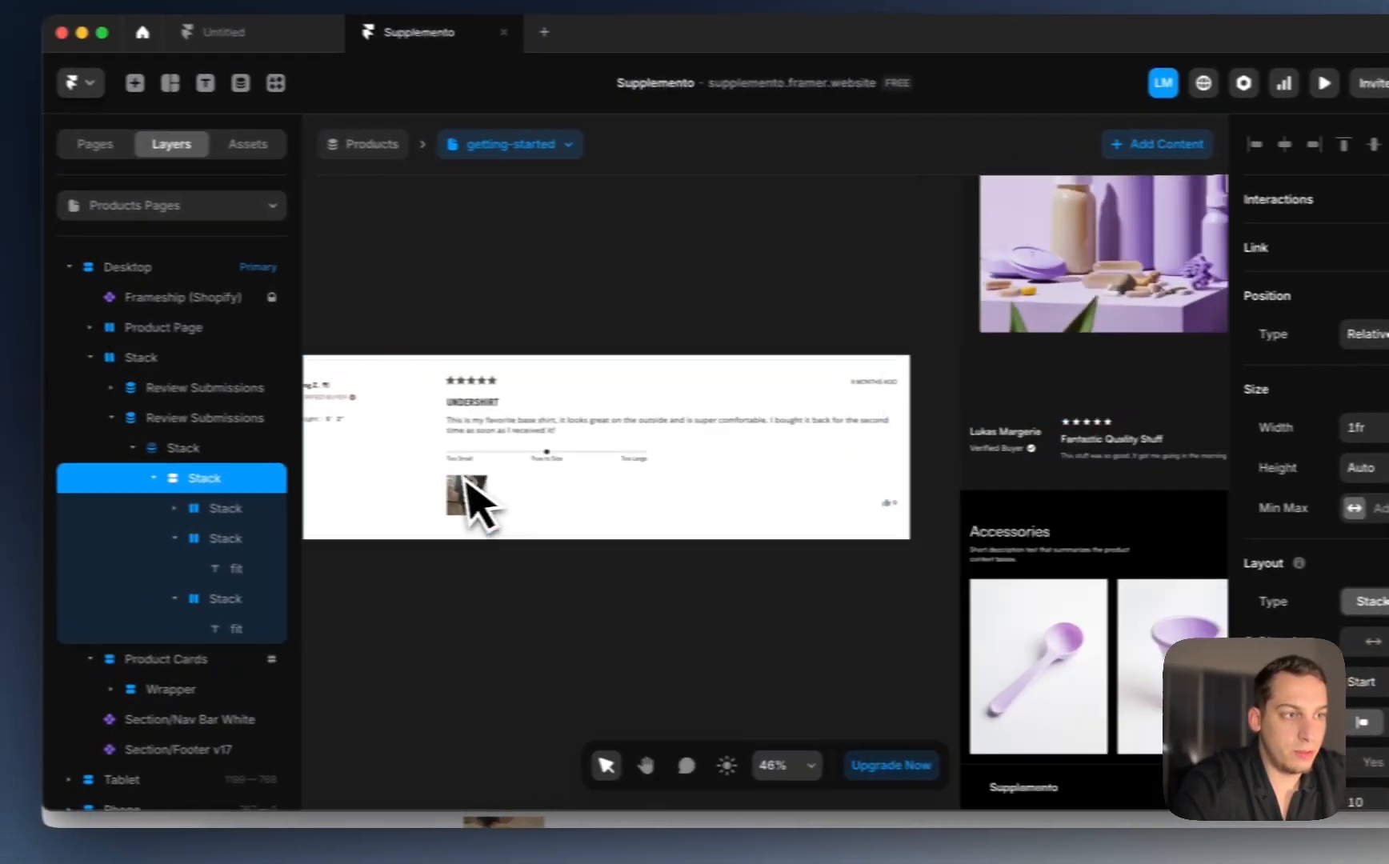
{"action": "scroll", "coordinate": [396, 492], "scroll_direction": "up", "scroll_amount": 5}
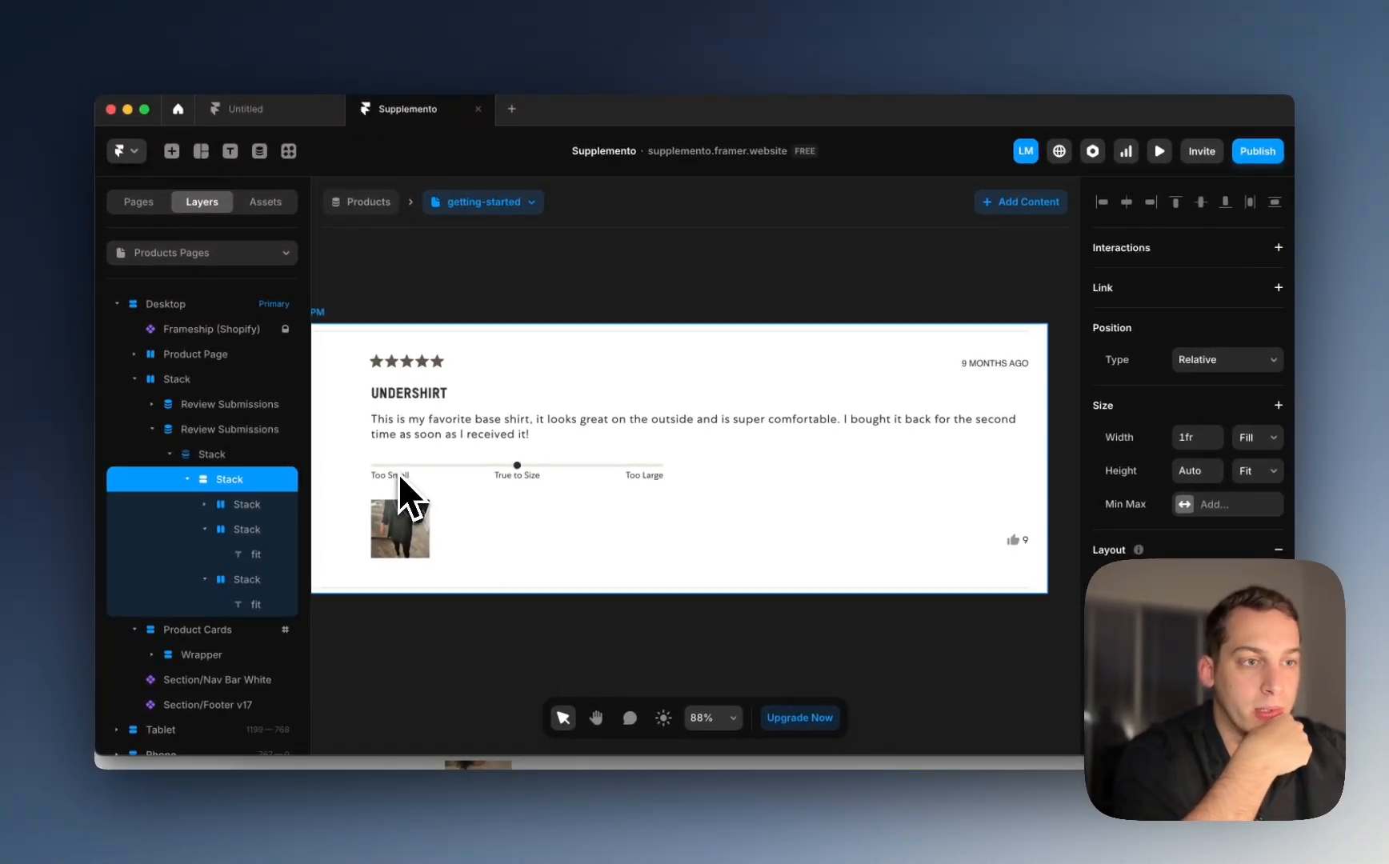
{"action": "scroll", "coordinate": [399, 473], "scroll_direction": "down", "scroll_amount": 5}
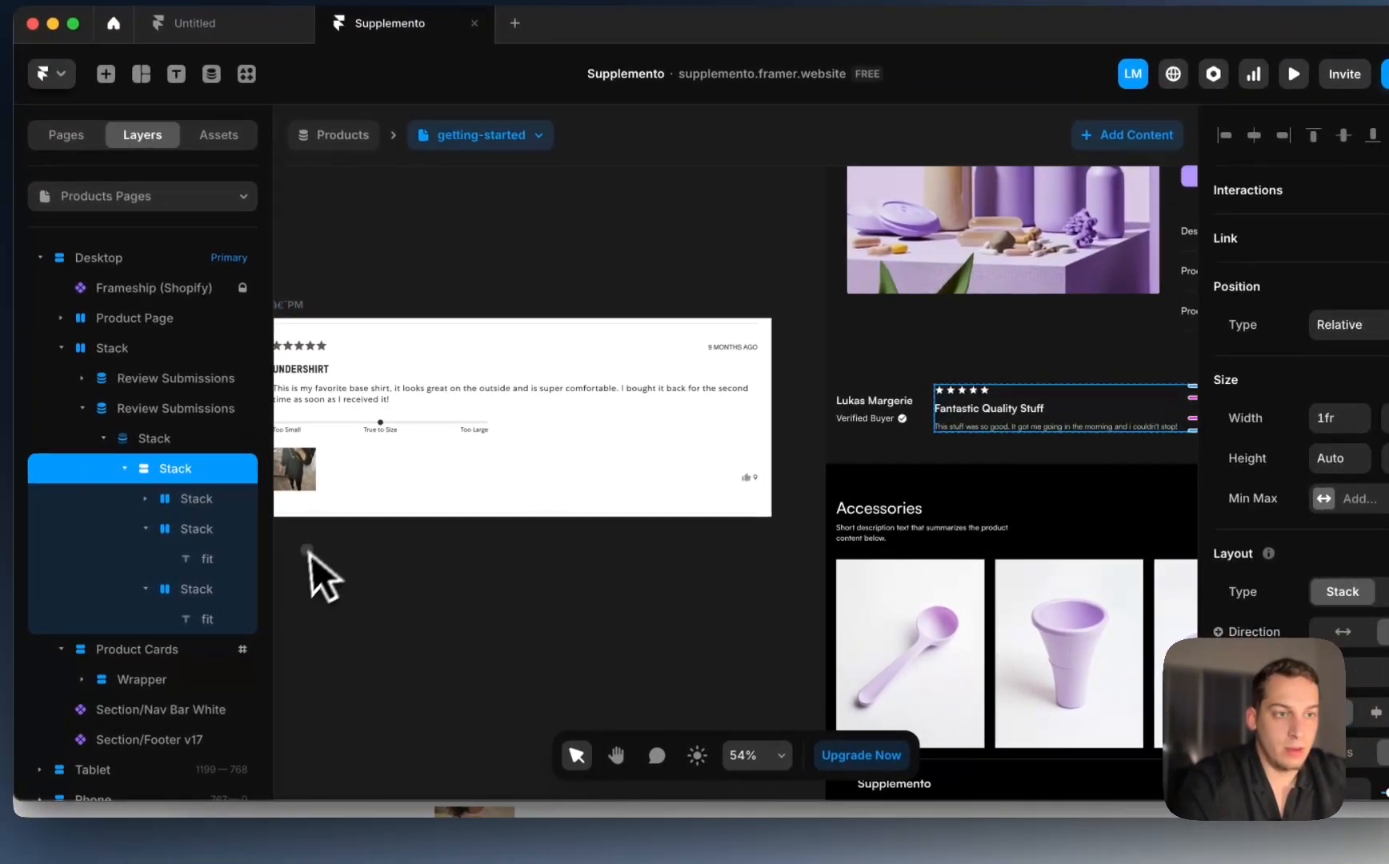
{"action": "left_click", "coordinate": [316, 553]}
{"action": "scroll", "coordinate": [315, 553], "scroll_direction": "left", "scroll_amount": 2}
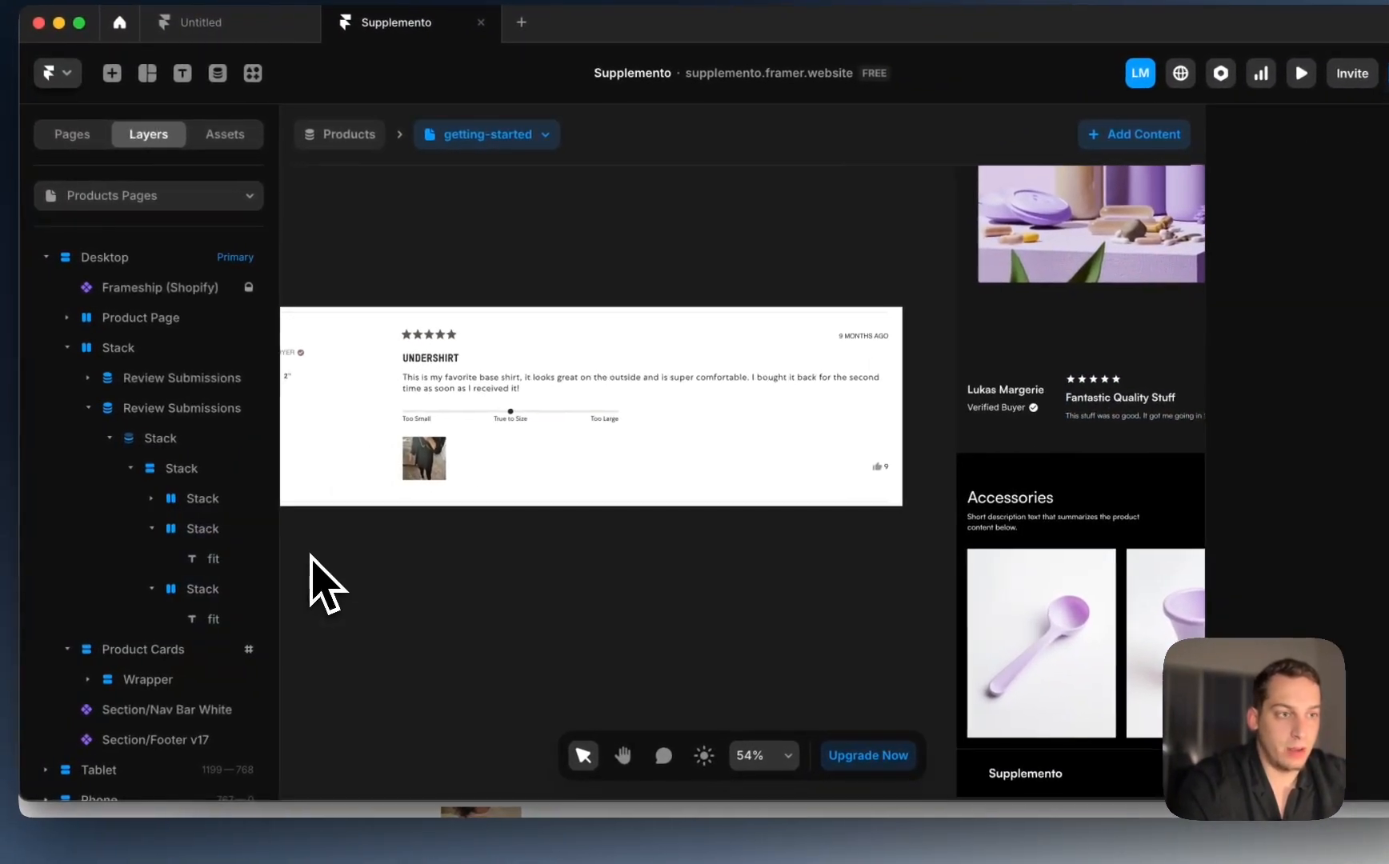
{"action": "scroll", "coordinate": [768, 472], "scroll_direction": "right", "scroll_amount": 5}
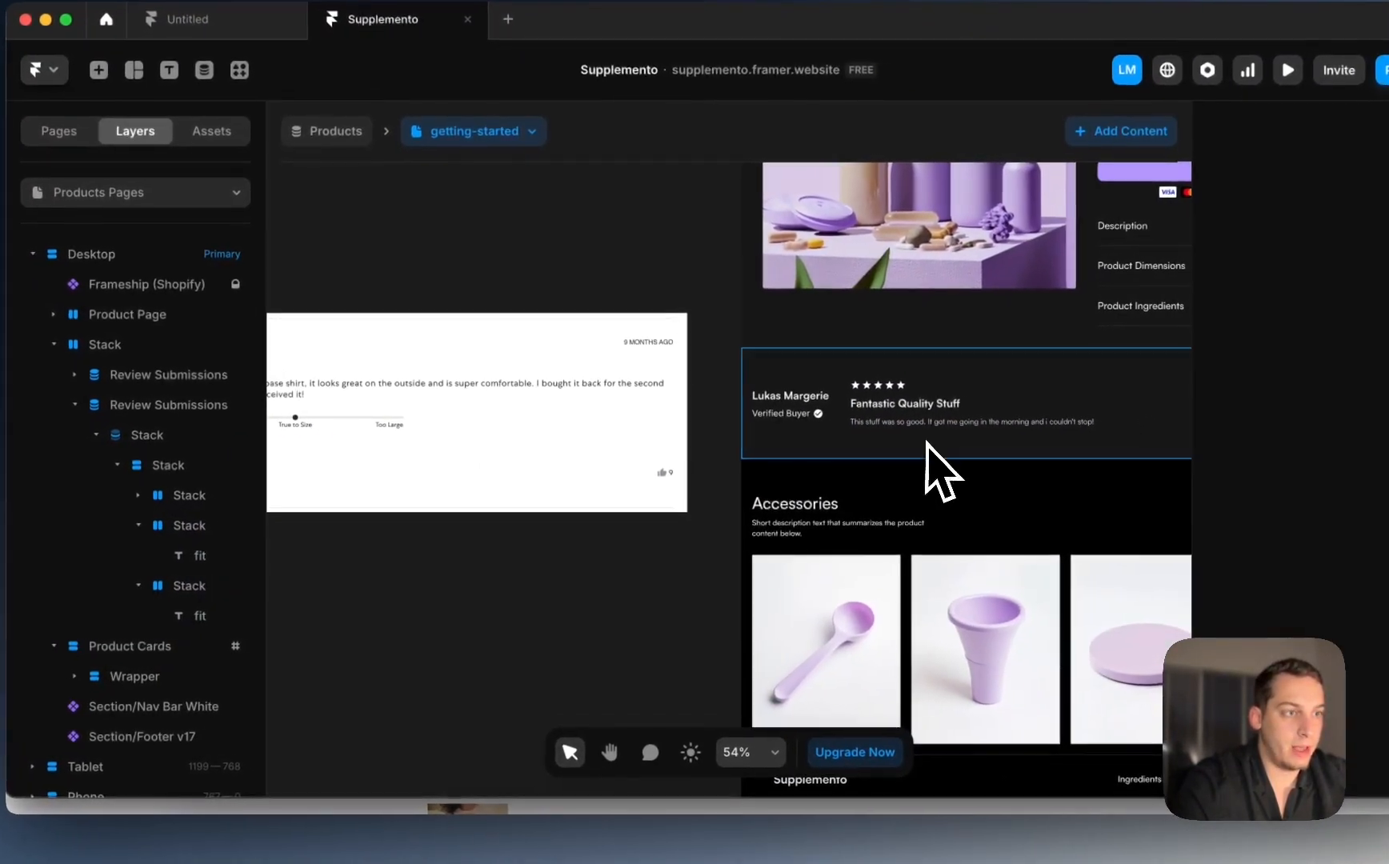
{"action": "left_click", "coordinate": [922, 426]}
{"action": "left_click", "coordinate": [164, 583]}
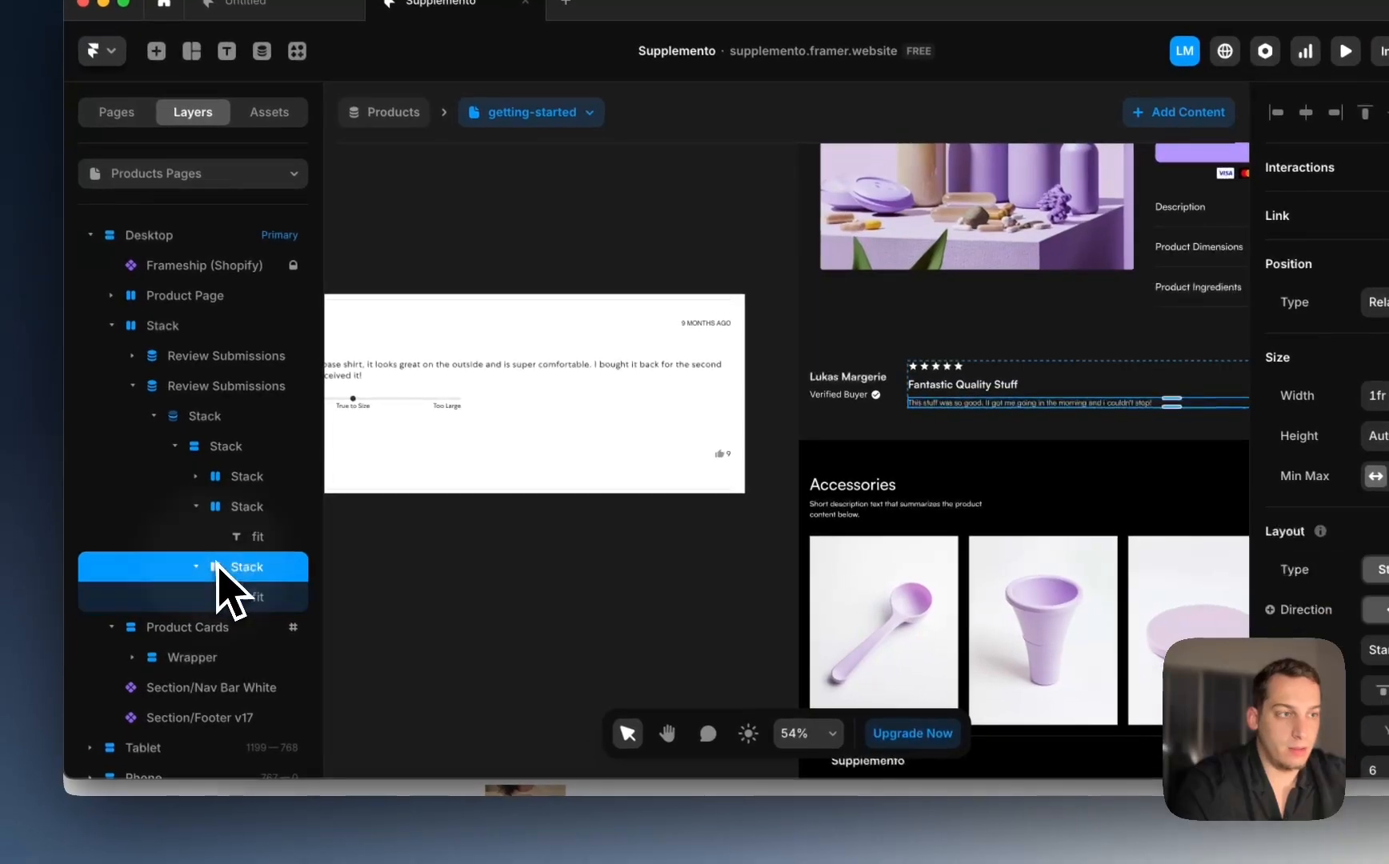
{"action": "key", "text": "super+d"}
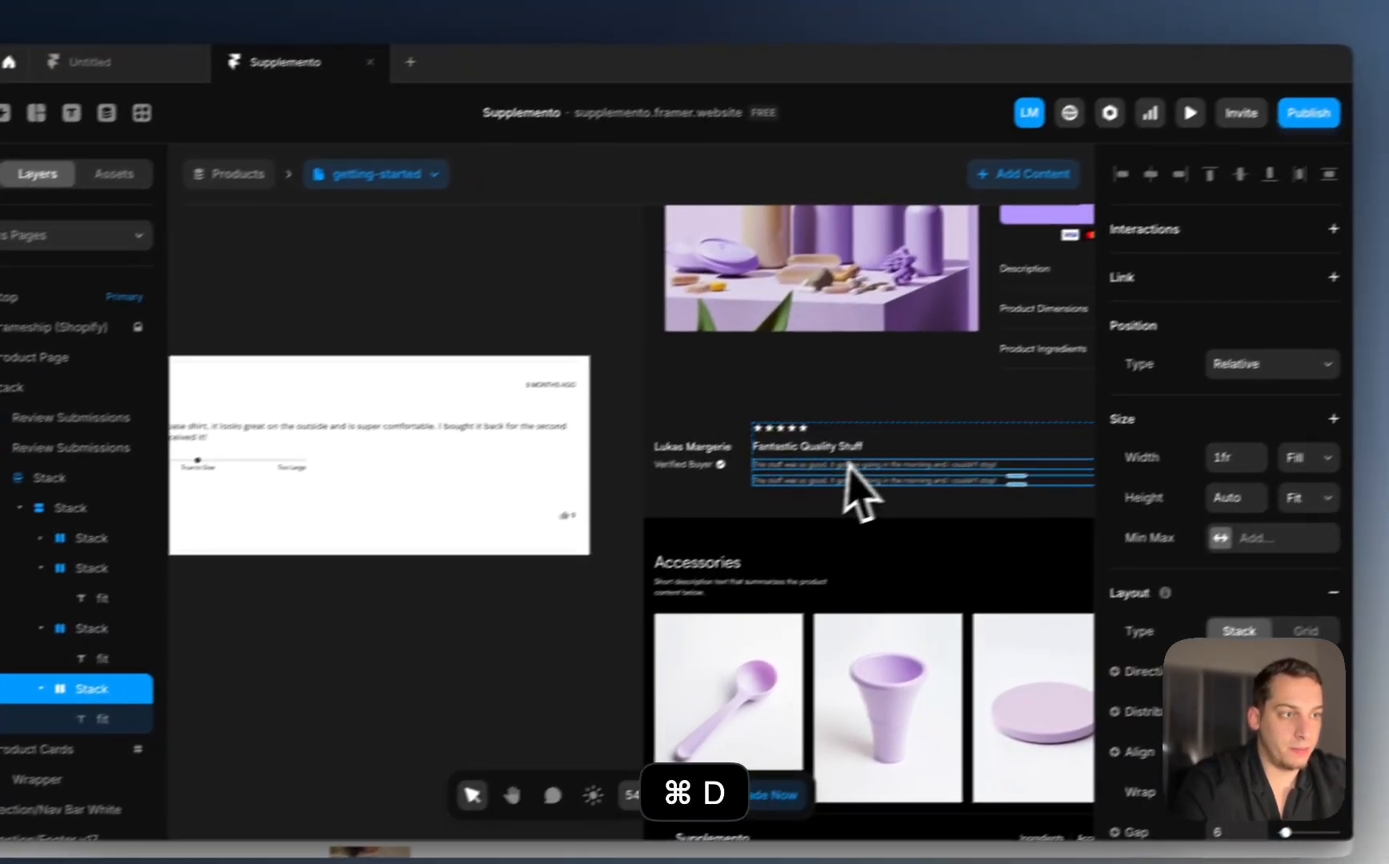
{"action": "key", "text": "super+d"}
{"action": "key", "text": "super+d"}
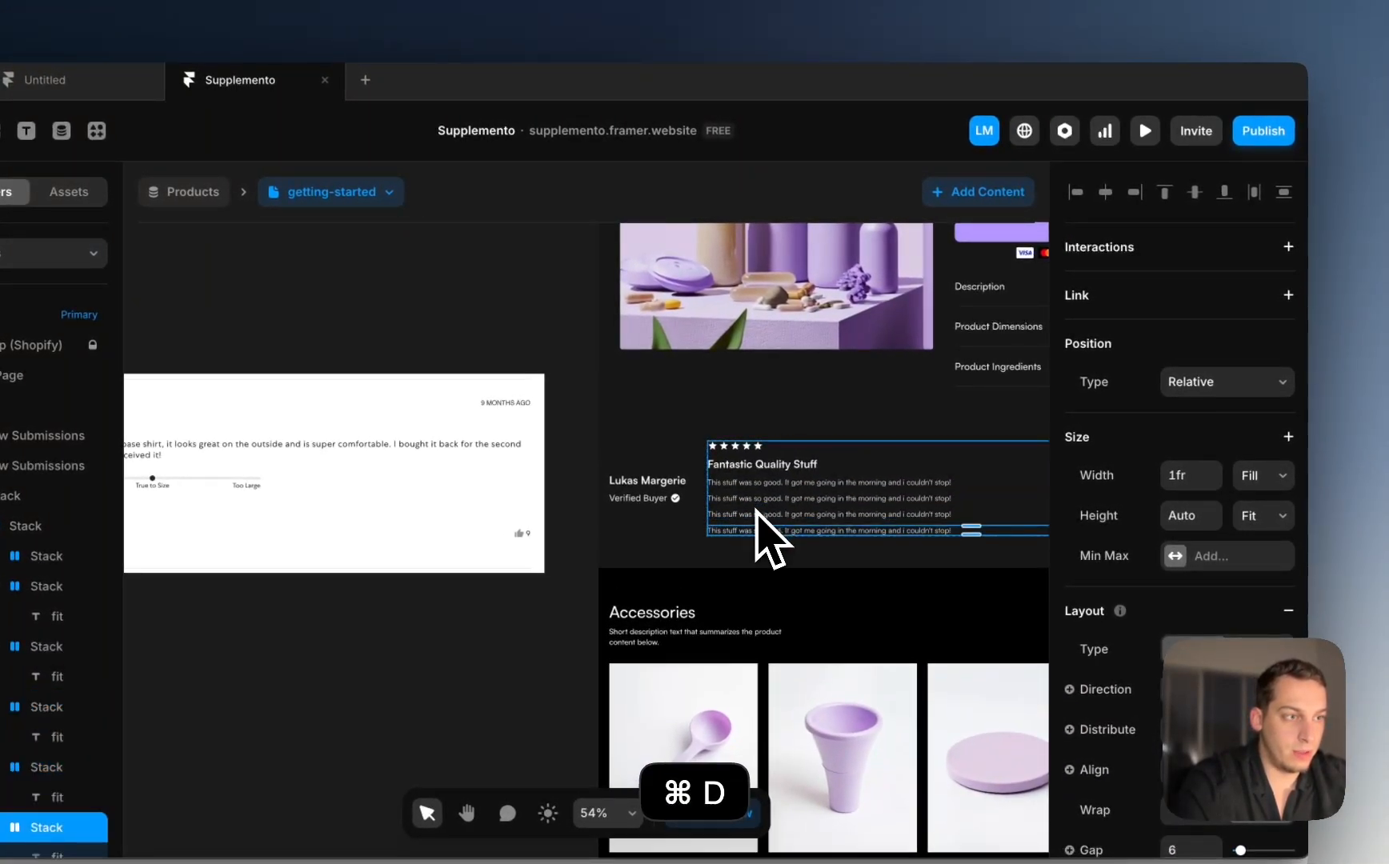
{"action": "double_click", "coordinate": [753, 505]}
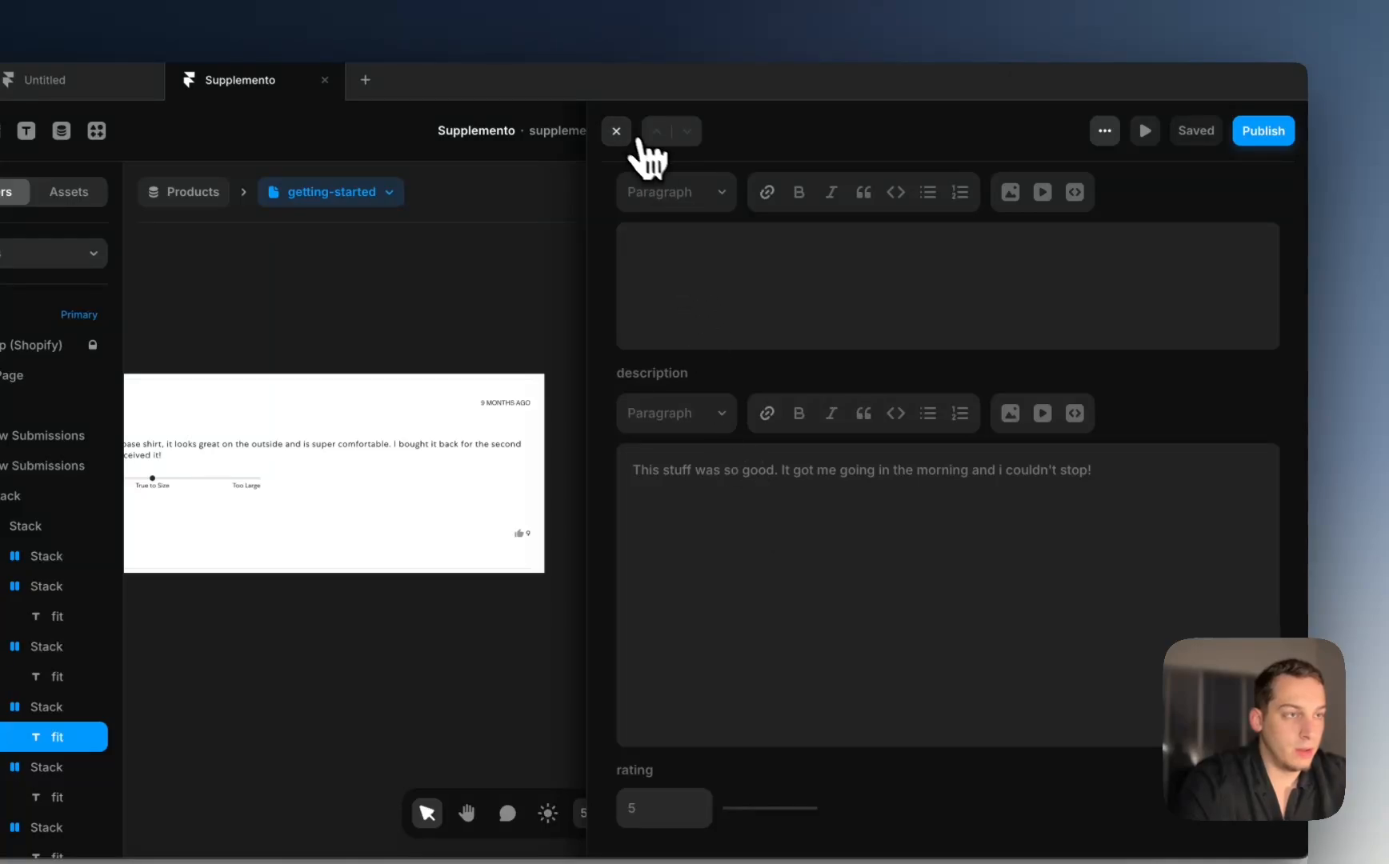
{"action": "left_click", "coordinate": [620, 133]}
{"action": "scroll", "coordinate": [1194, 604], "scroll_direction": "down", "scroll_amount": 5}
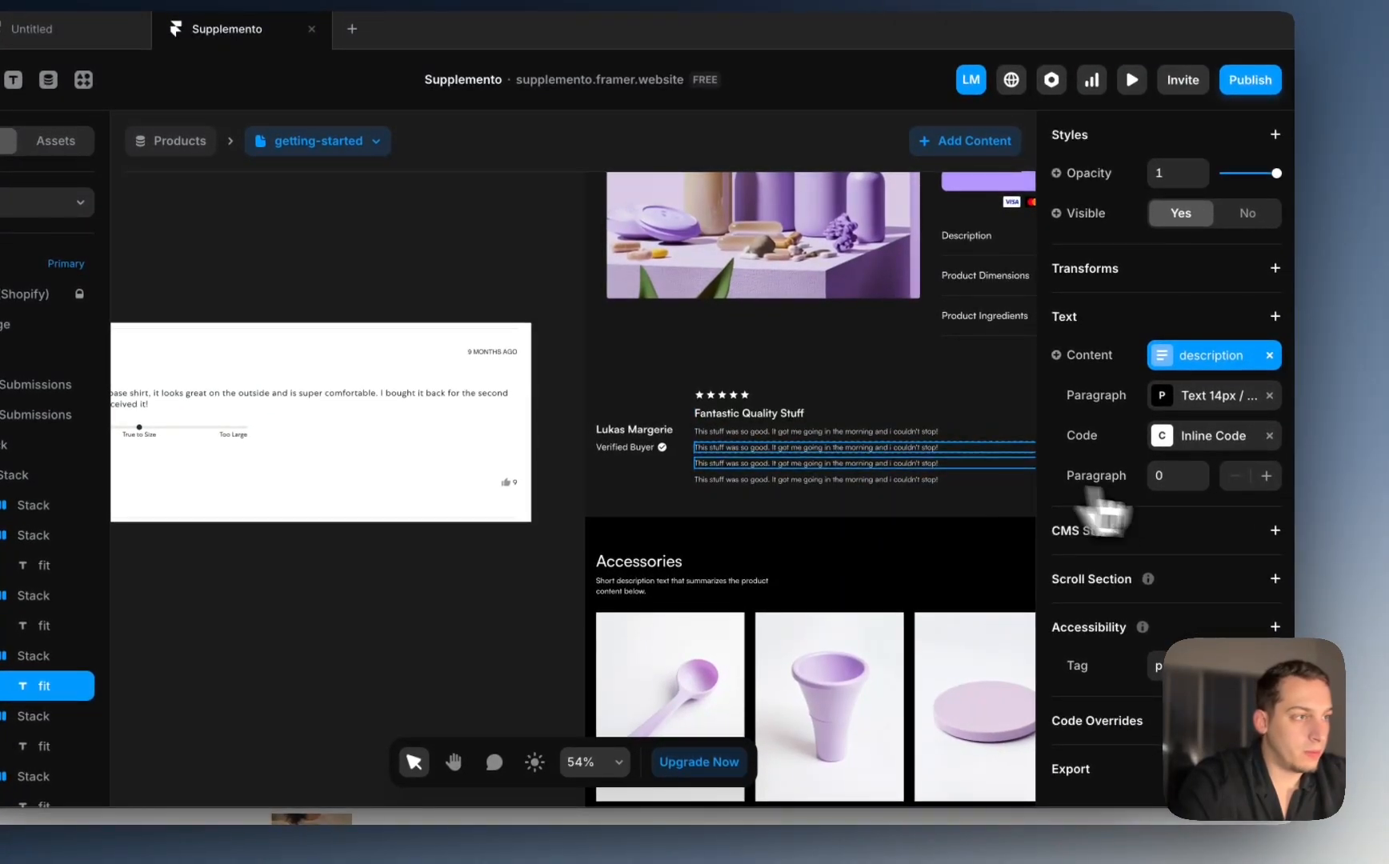
{"action": "left_click", "coordinate": [1271, 356]}
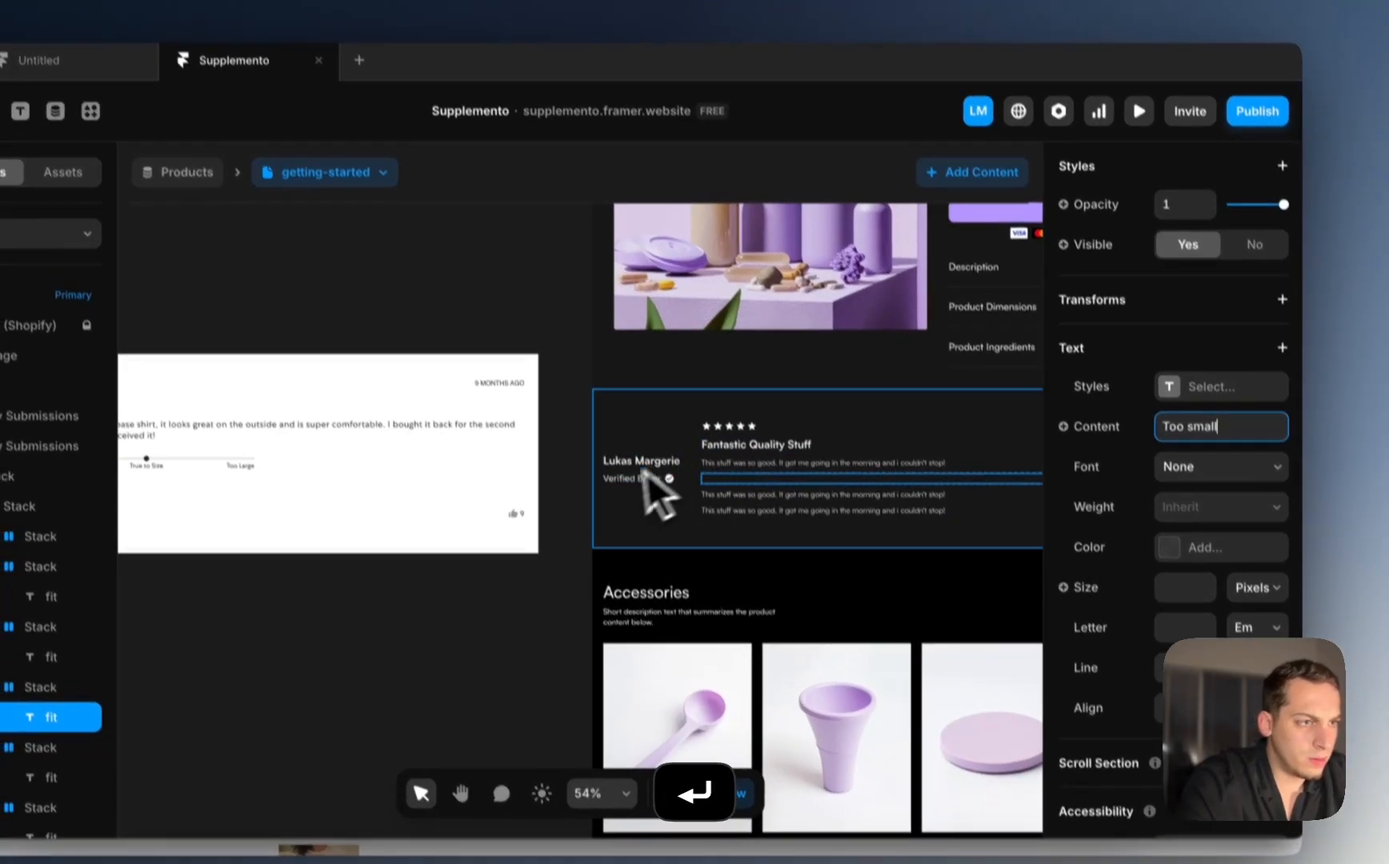
{"action": "left_click", "coordinate": [647, 449]}
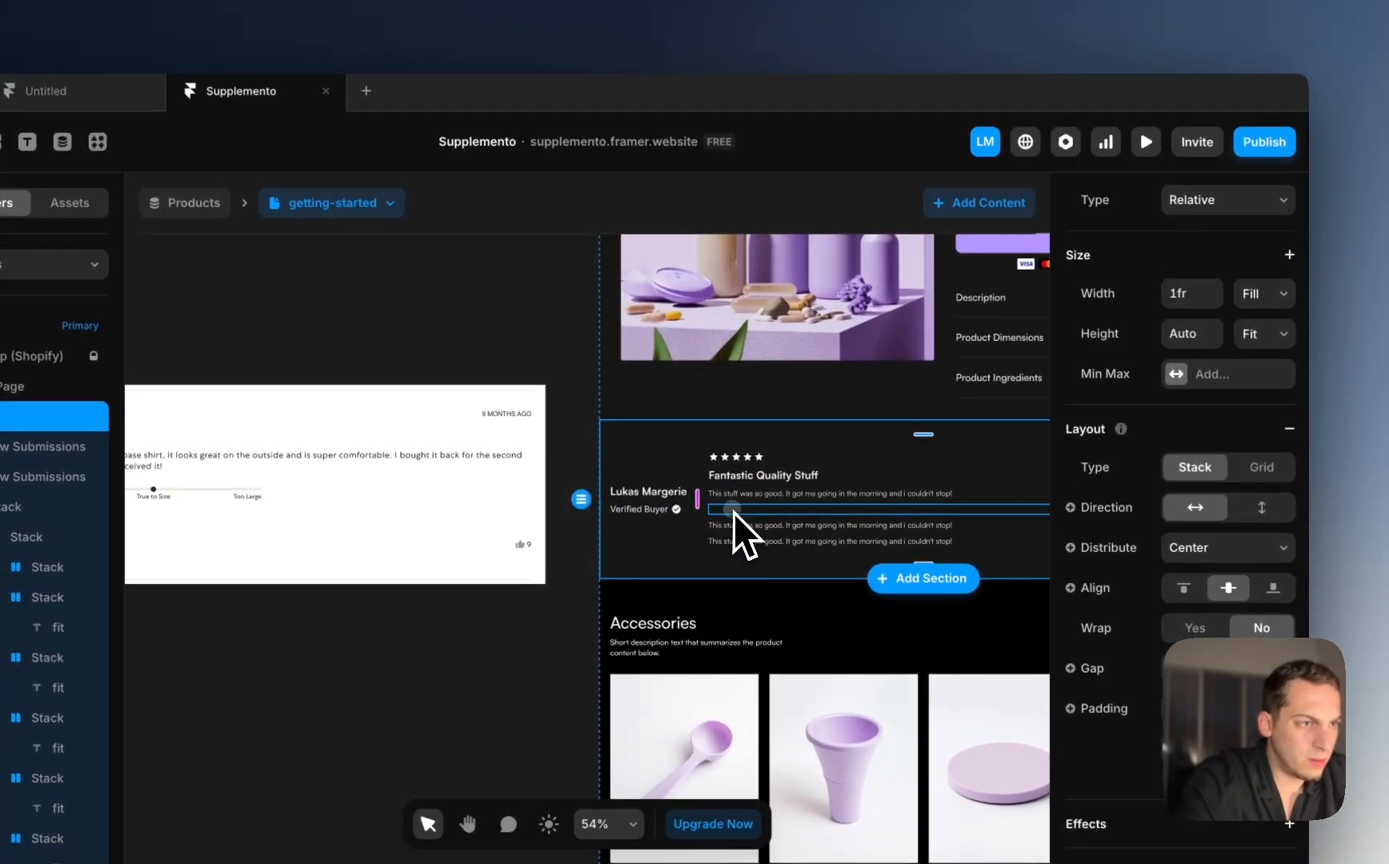
{"action": "left_click", "coordinate": [720, 449], "text": "super"}
{"action": "scroll", "coordinate": [719, 448], "scroll_direction": "up", "scroll_amount": 4}
{"action": "scroll", "coordinate": [723, 532], "scroll_direction": "up", "scroll_amount": 5}
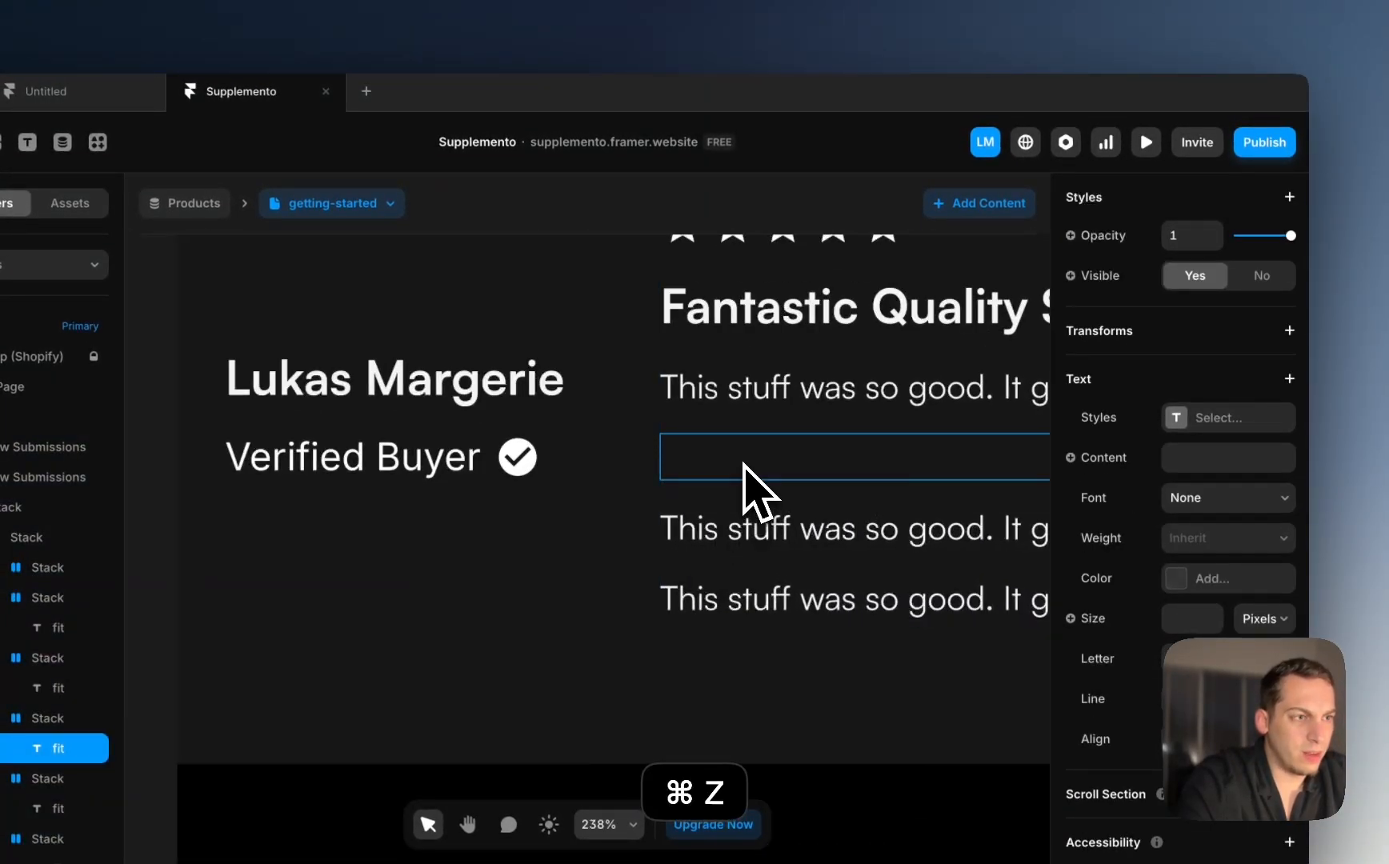
{"action": "key", "text": "super+z"}
{"action": "double_click", "coordinate": [725, 460]}
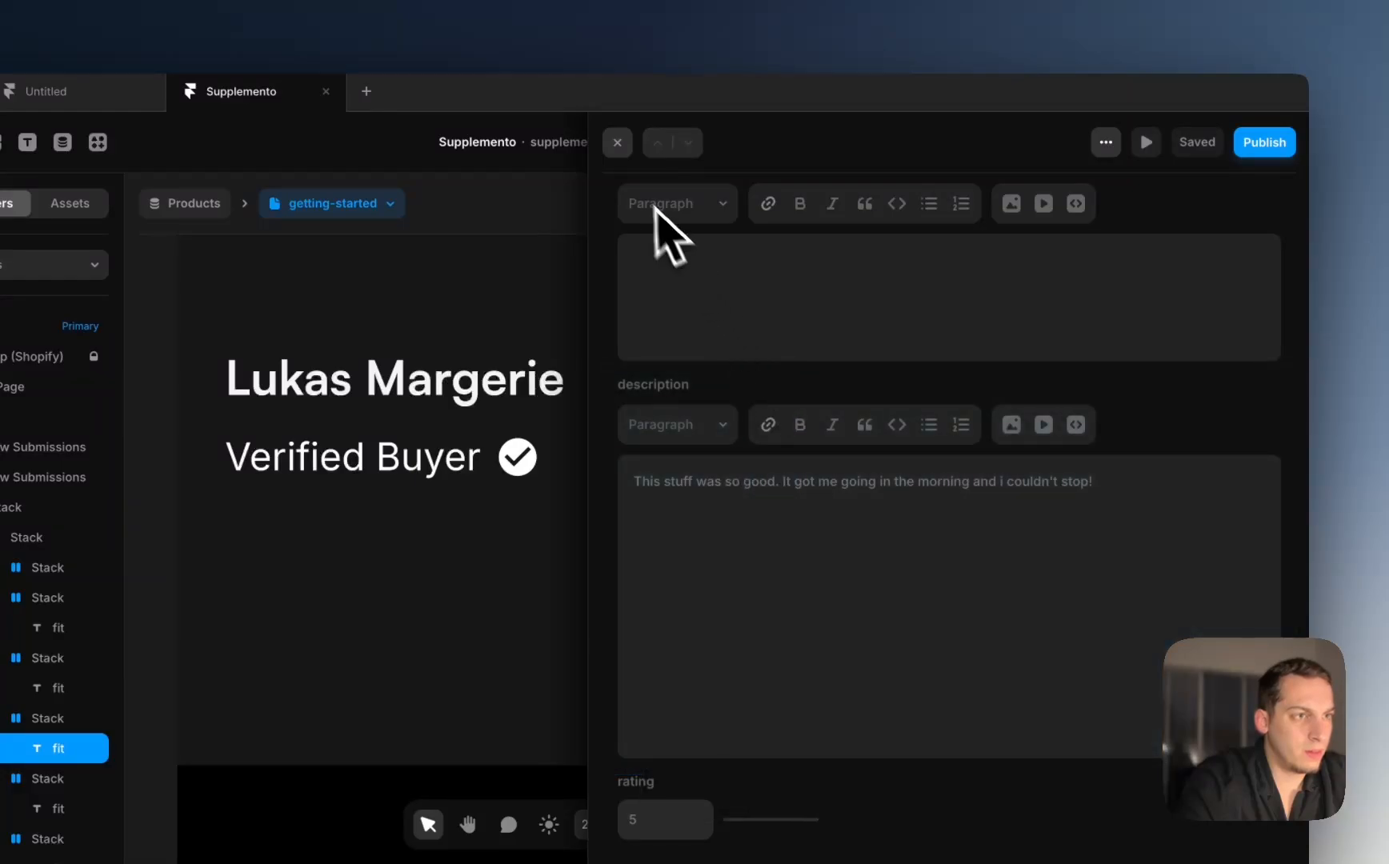
{"action": "left_click", "coordinate": [621, 151]}
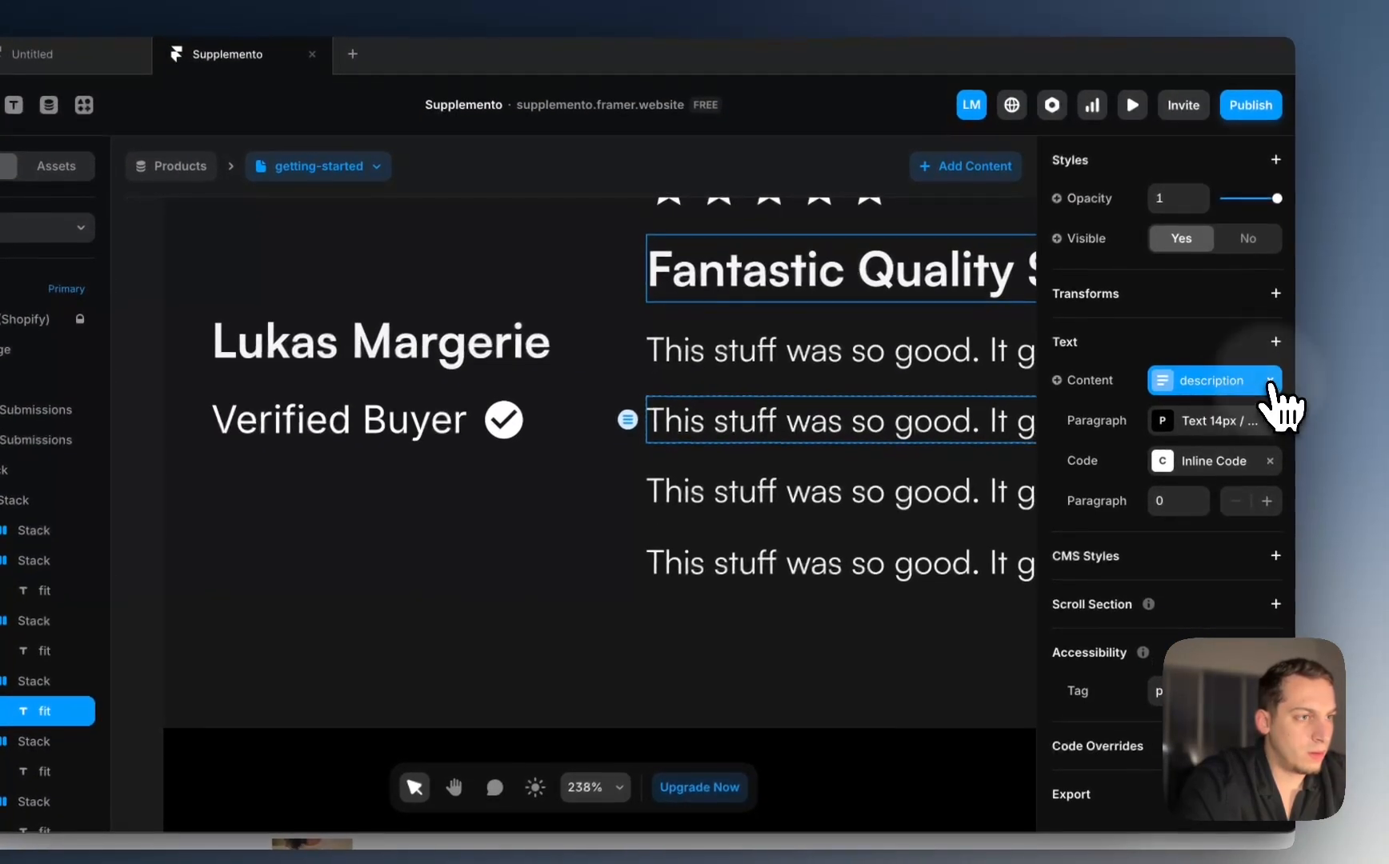
{"action": "left_click", "coordinate": [1290, 440]}
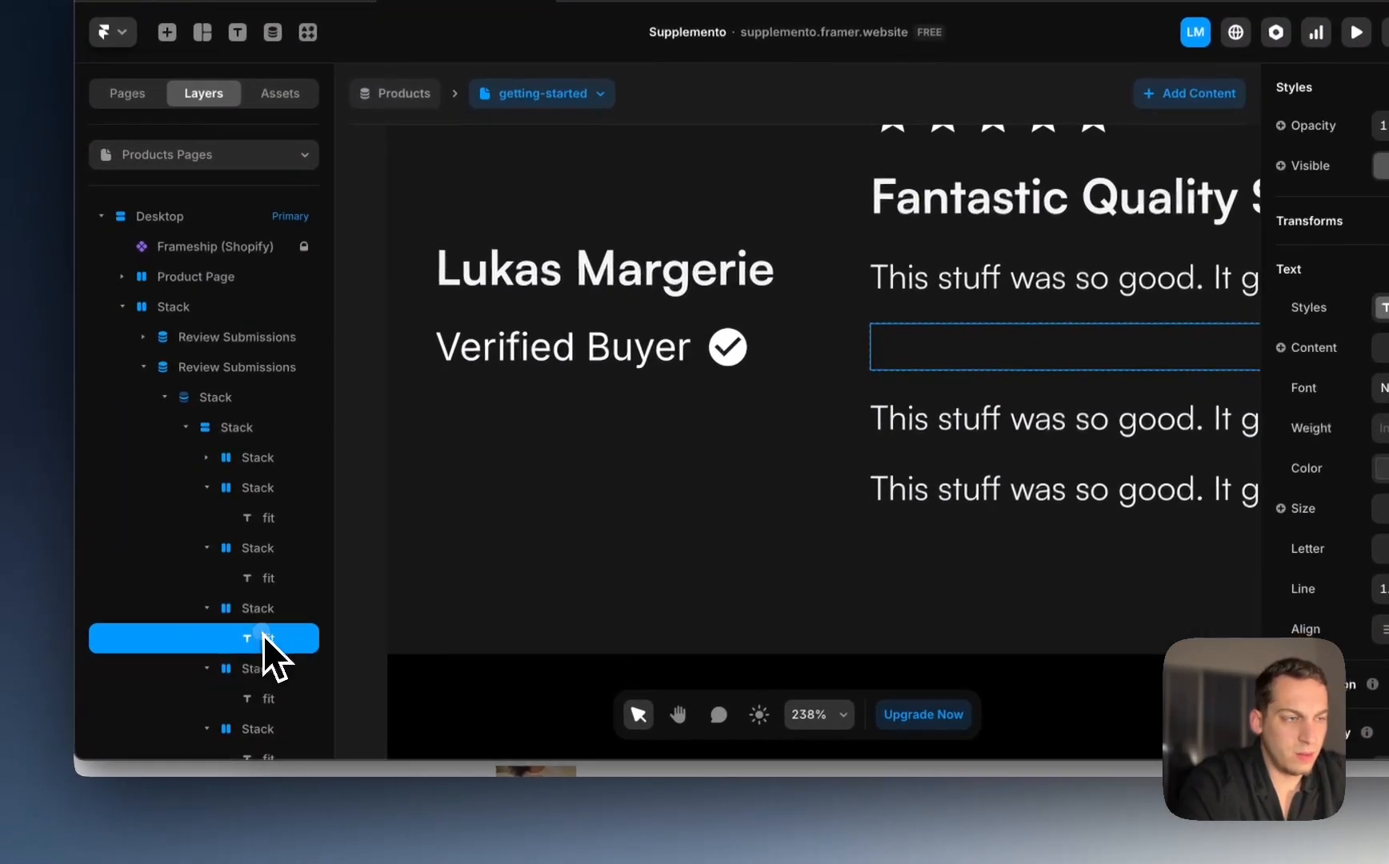
{"action": "double_click", "coordinate": [64, 710]}
{"action": "scroll", "coordinate": [920, 353], "scroll_direction": "right", "scroll_amount": 8}
{"action": "scroll", "coordinate": [950, 348], "scroll_direction": "down", "scroll_amount": 1}
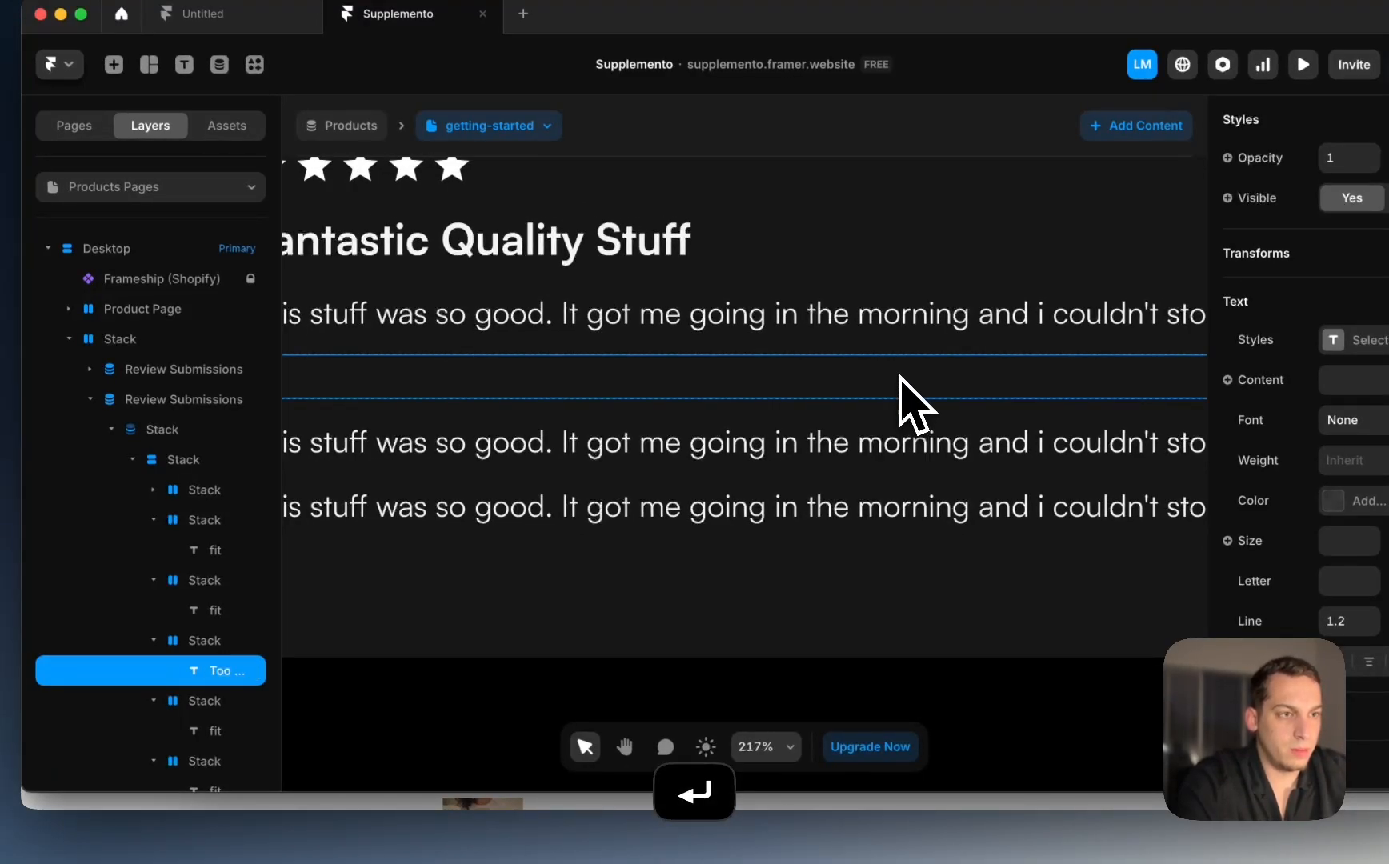
{"action": "scroll", "coordinate": [819, 379], "scroll_direction": "left", "scroll_amount": 6}
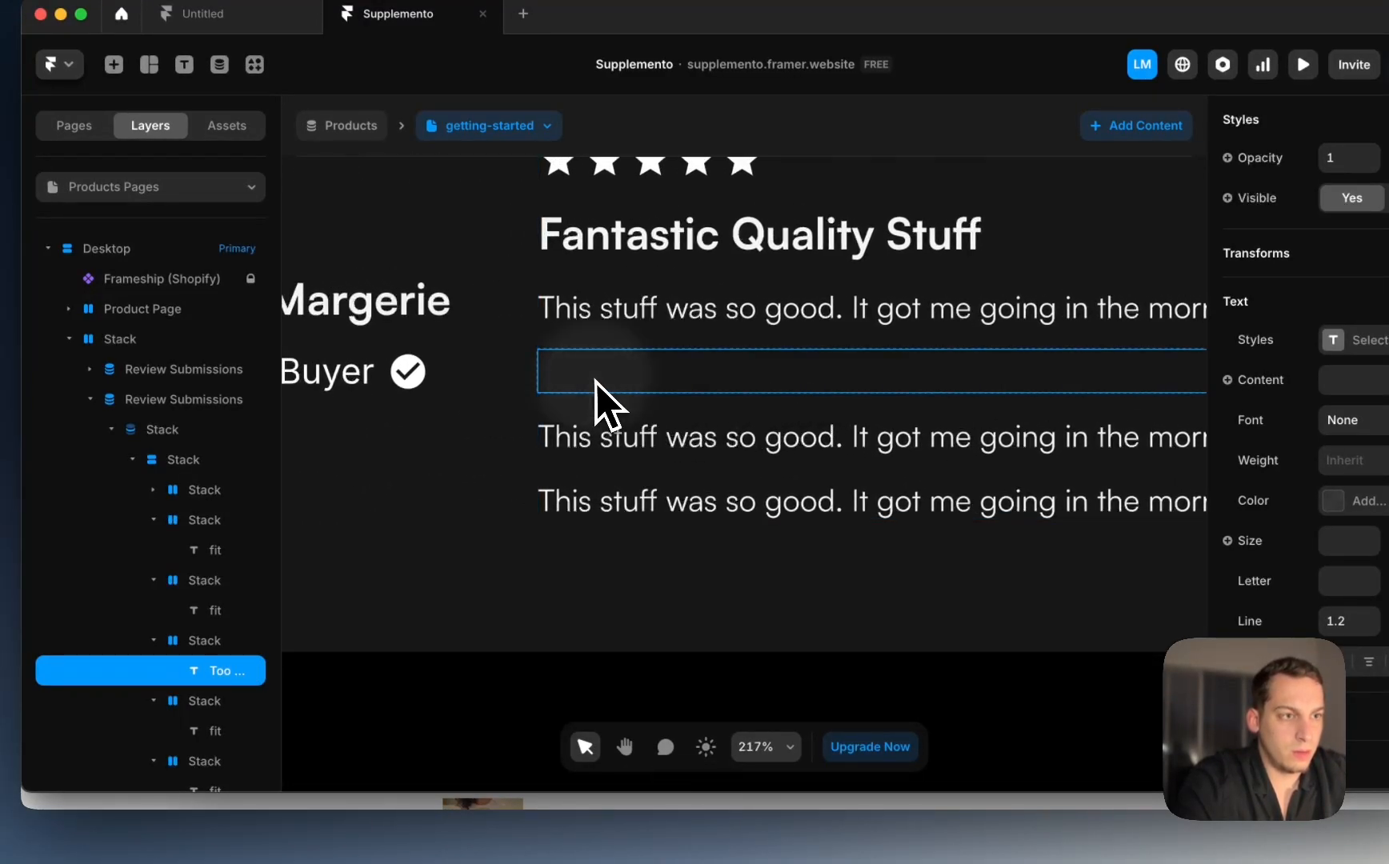
{"action": "key", "text": "super+z"}
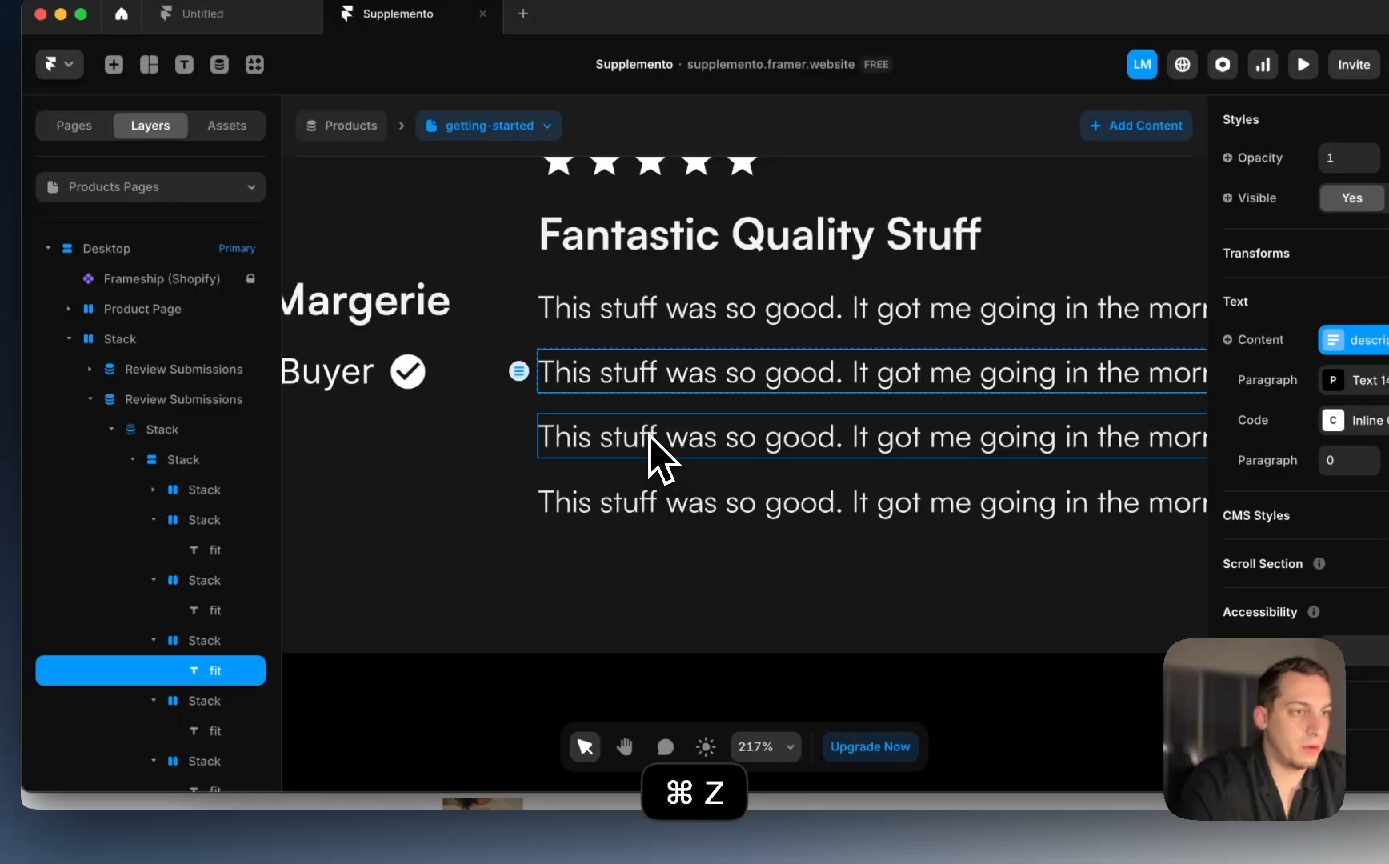
{"action": "left_click", "coordinate": [650, 436]}
{"action": "left_click", "coordinate": [601, 512], "text": "shift"}
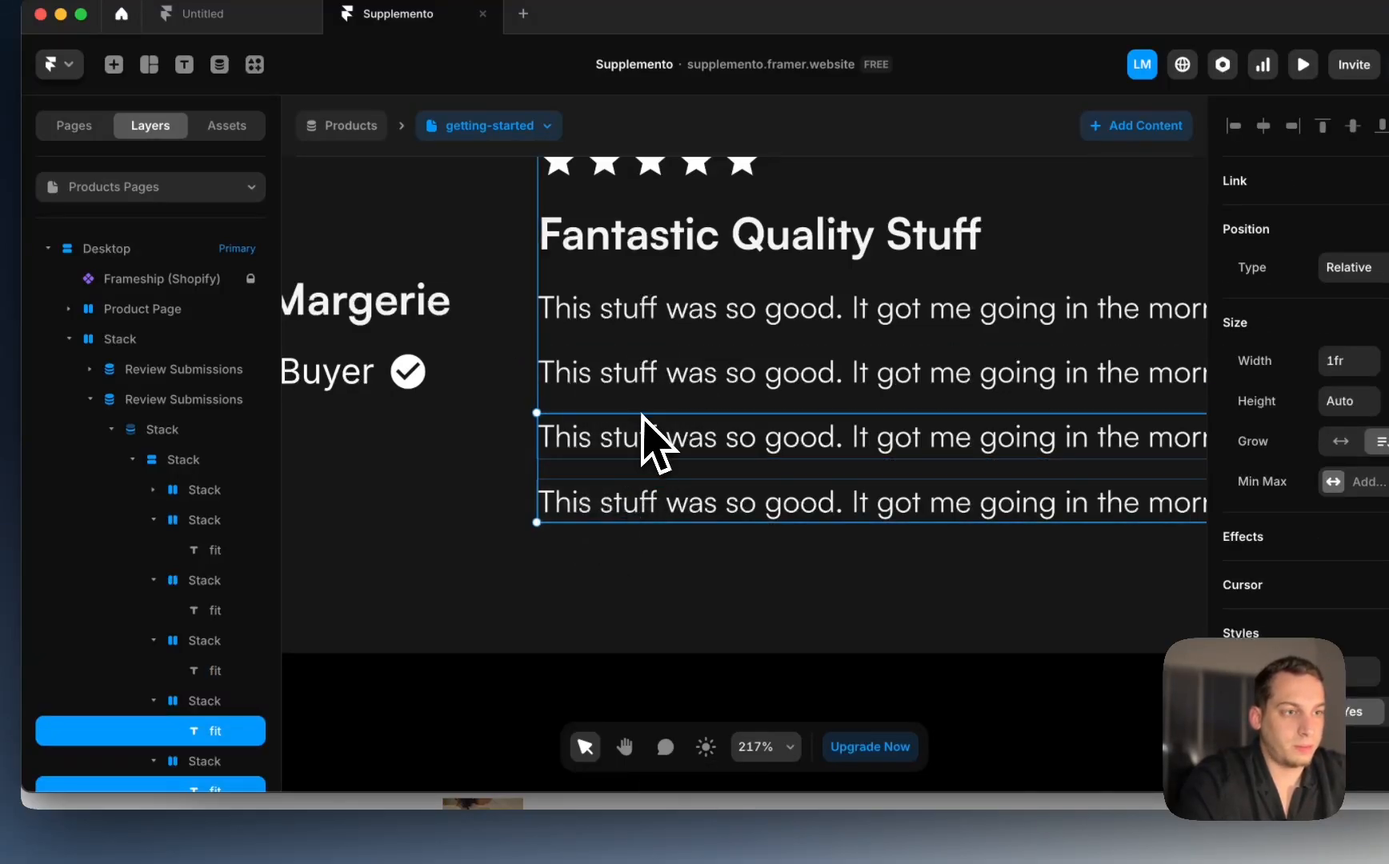
{"action": "key", "text": "BackSpace"}
{"action": "scroll", "coordinate": [651, 405], "scroll_direction": "down", "scroll_amount": 5}
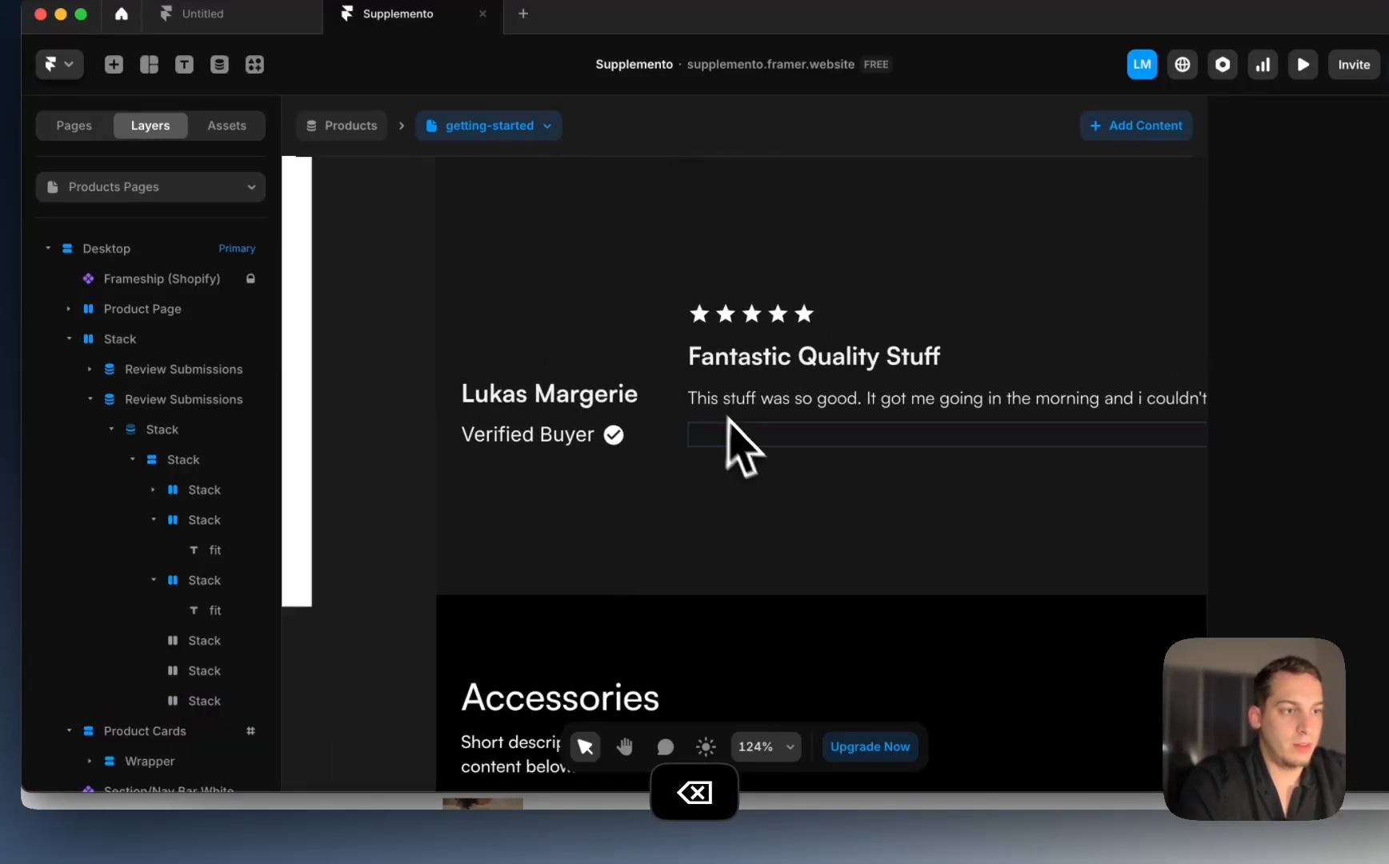
{"action": "left_click", "coordinate": [232, 703], "text": "shift"}
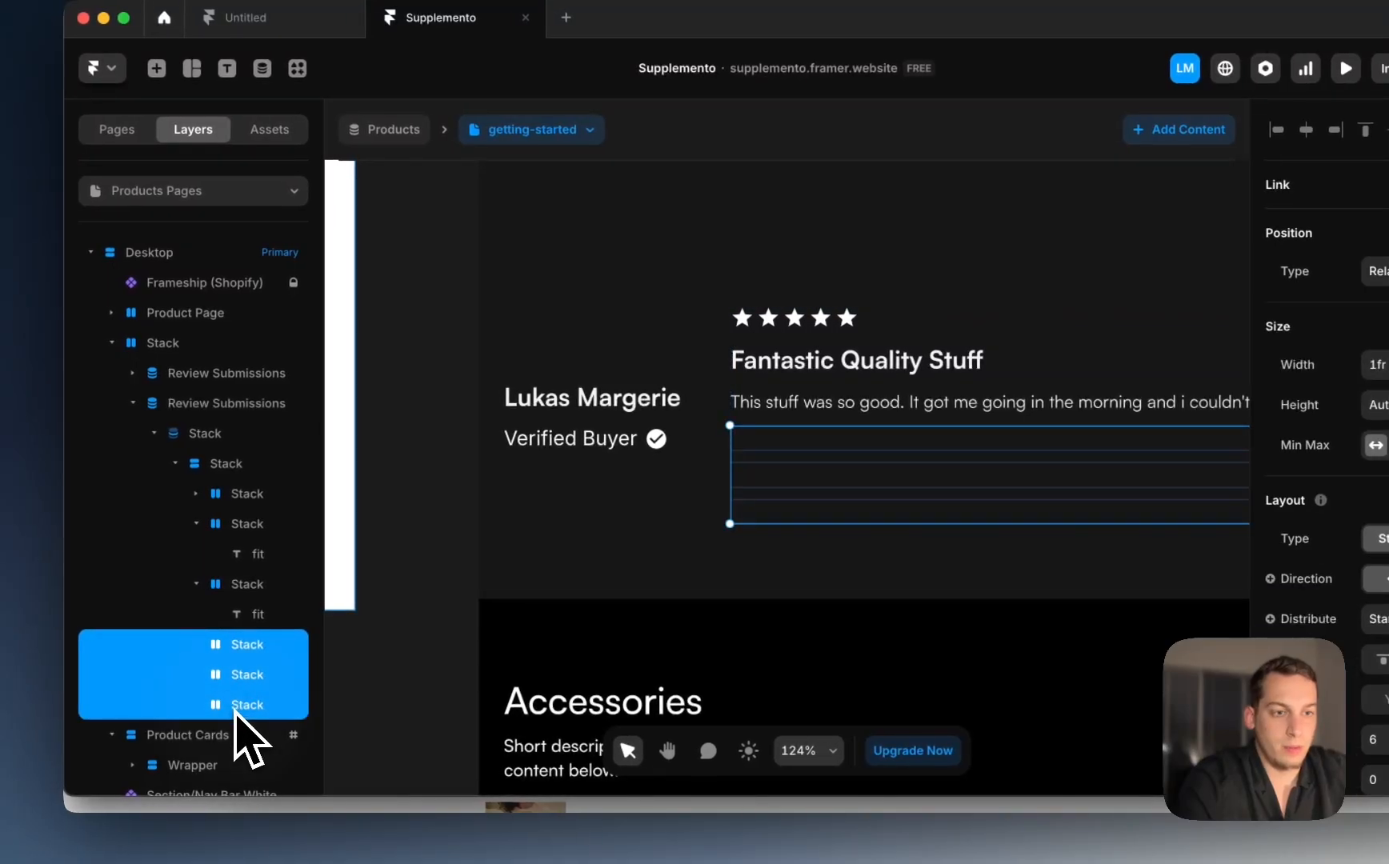
{"action": "key", "text": "BackSpace"}
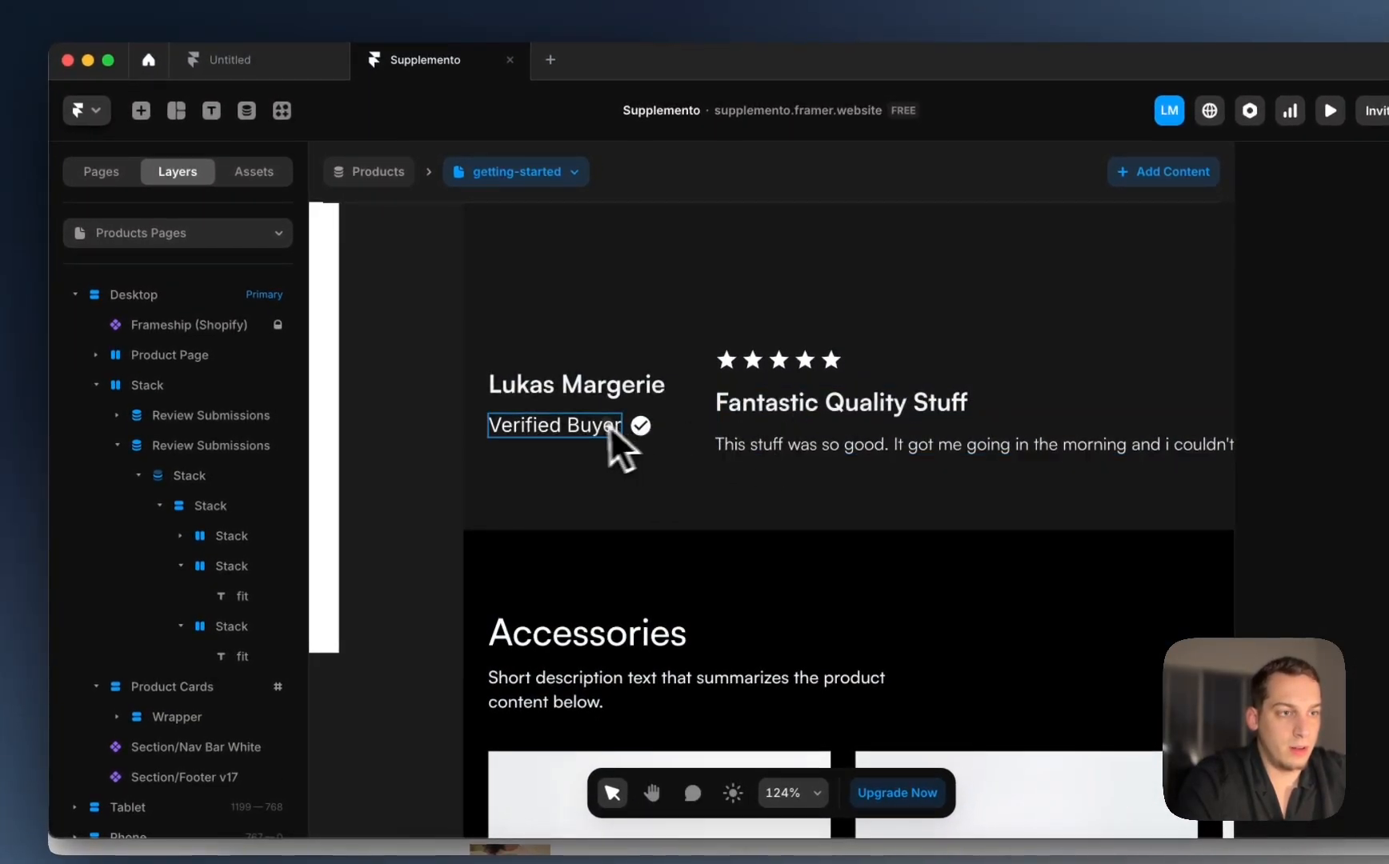
Step: Copy the Verified Buyer row under the description, drop its checkmark, and retype it Too Small
{"action": "left_click", "coordinate": [597, 390]}
{"action": "left_click", "coordinate": [259, 504]}
{"action": "key", "text": "super+d"}
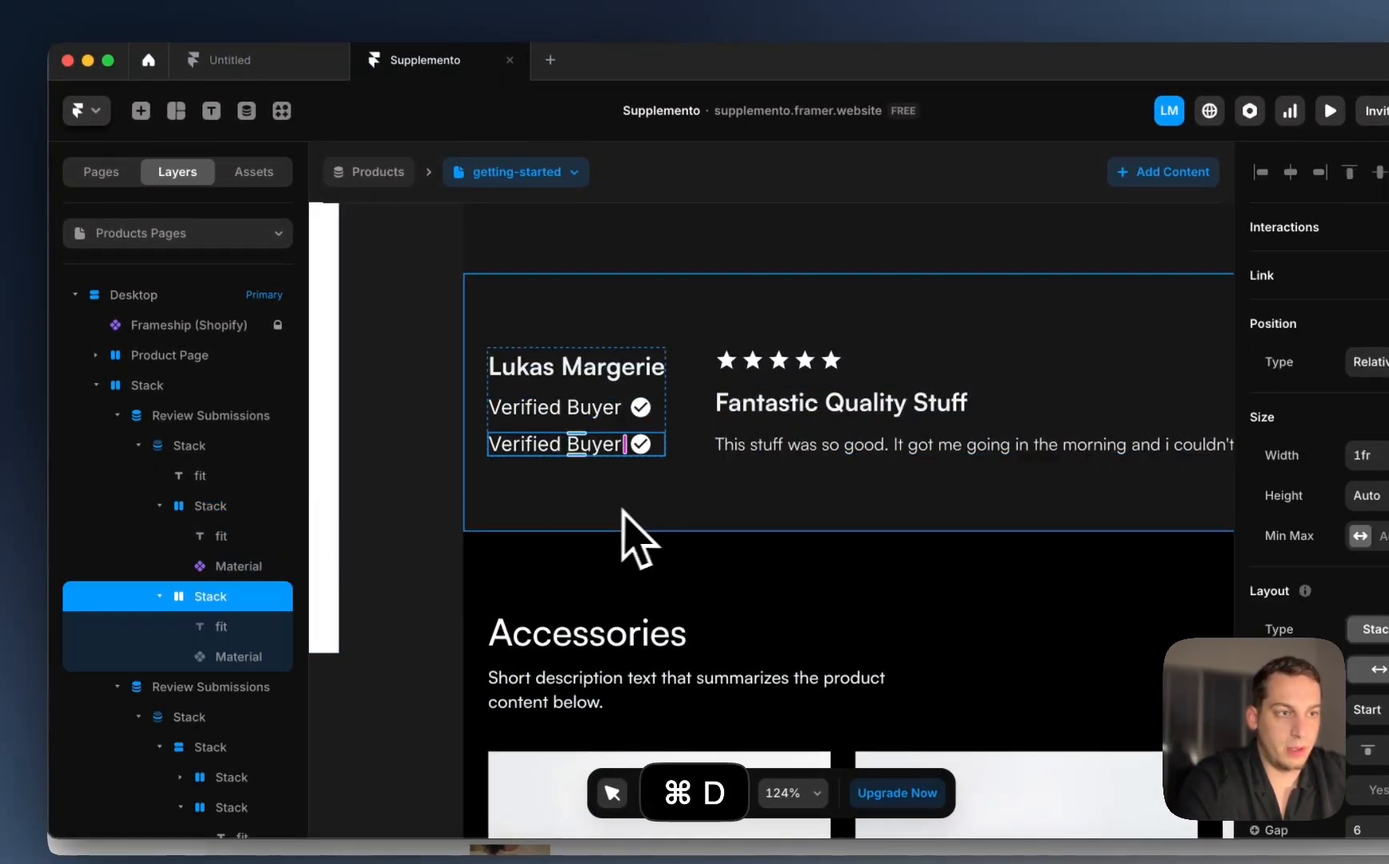
{"action": "left_click_drag", "start_coordinate": [594, 448], "coordinate": [815, 471]}
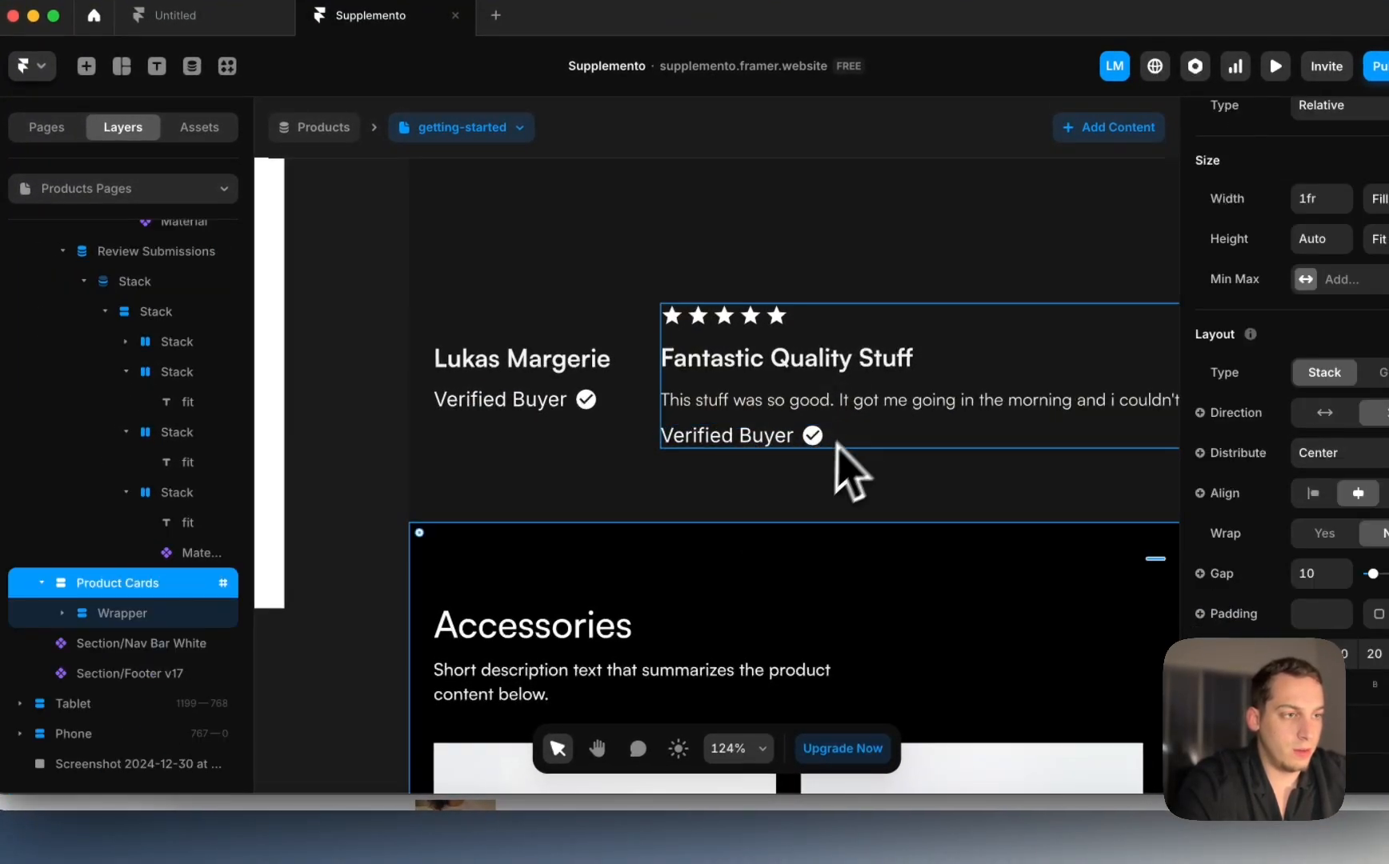
{"action": "left_click", "coordinate": [813, 436]}
{"action": "key", "text": "BackSpace"}
{"action": "left_click", "coordinate": [734, 436]}
{"action": "scroll", "coordinate": [733, 440], "scroll_direction": "down", "scroll_amount": 5}
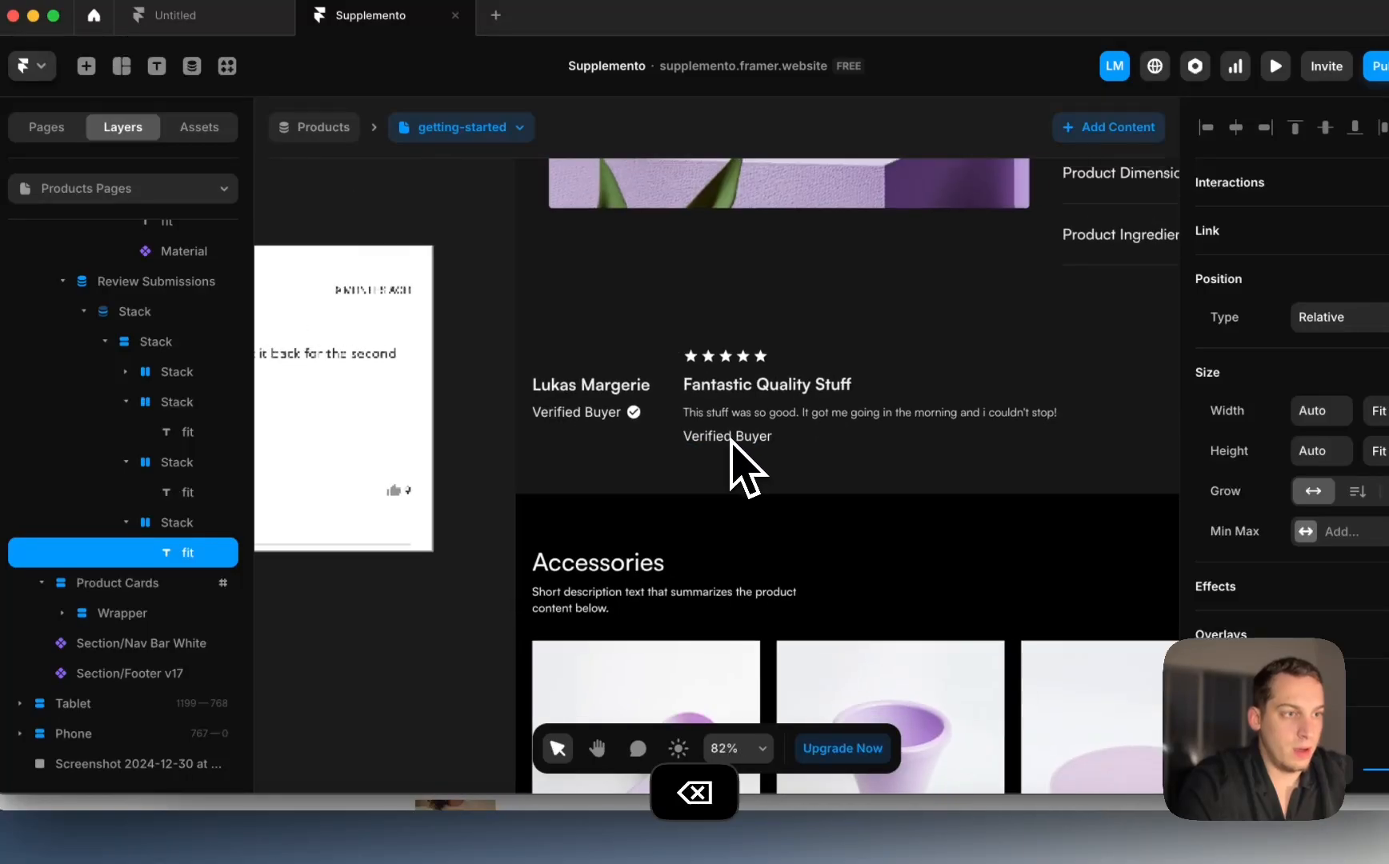
{"action": "scroll", "coordinate": [731, 456], "scroll_direction": "left", "scroll_amount": 10}
{"action": "scroll", "coordinate": [743, 472], "scroll_direction": "right", "scroll_amount": 10}
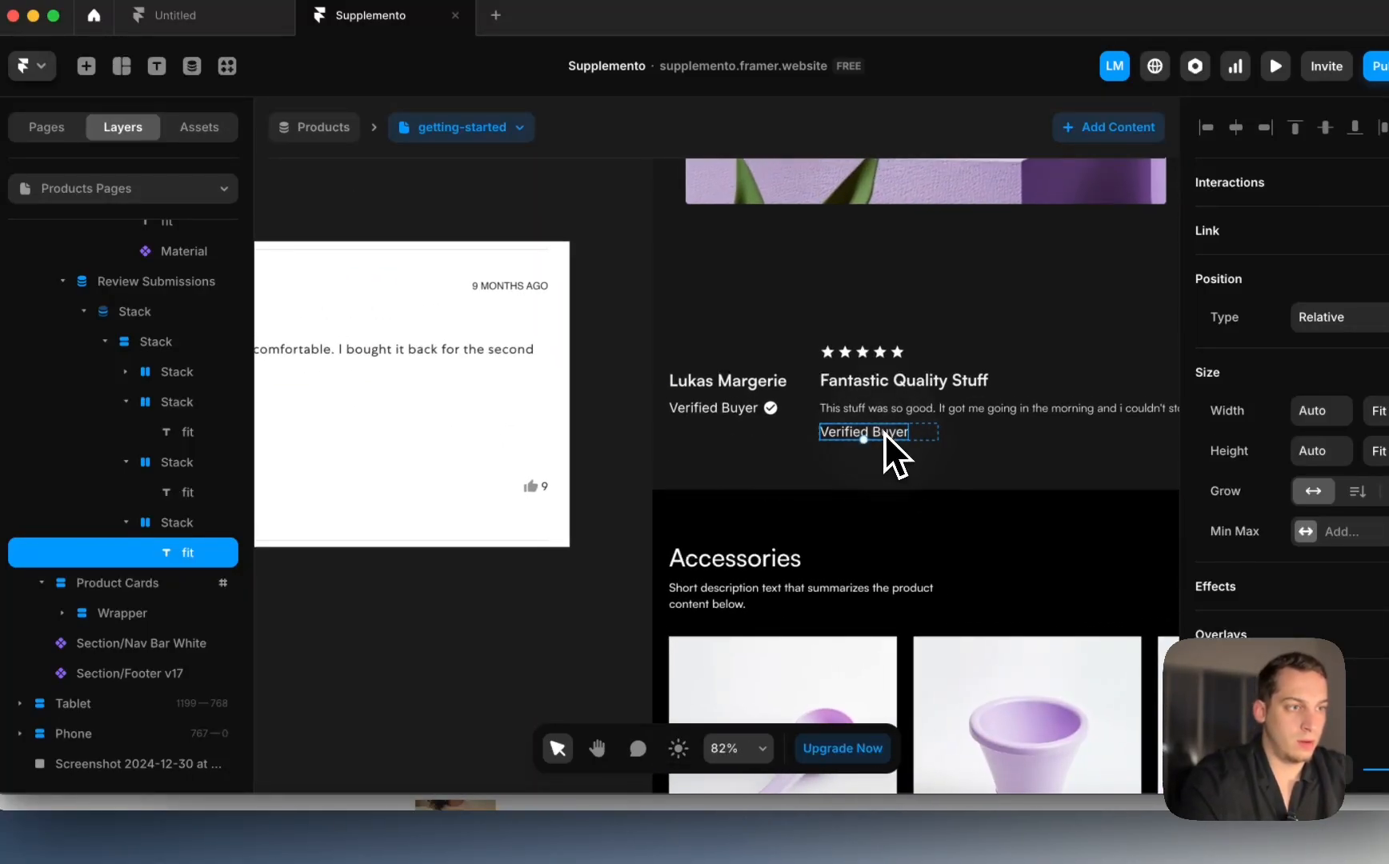
{"action": "double_click", "coordinate": [884, 433]}
{"action": "type", "text": "Too Small"}
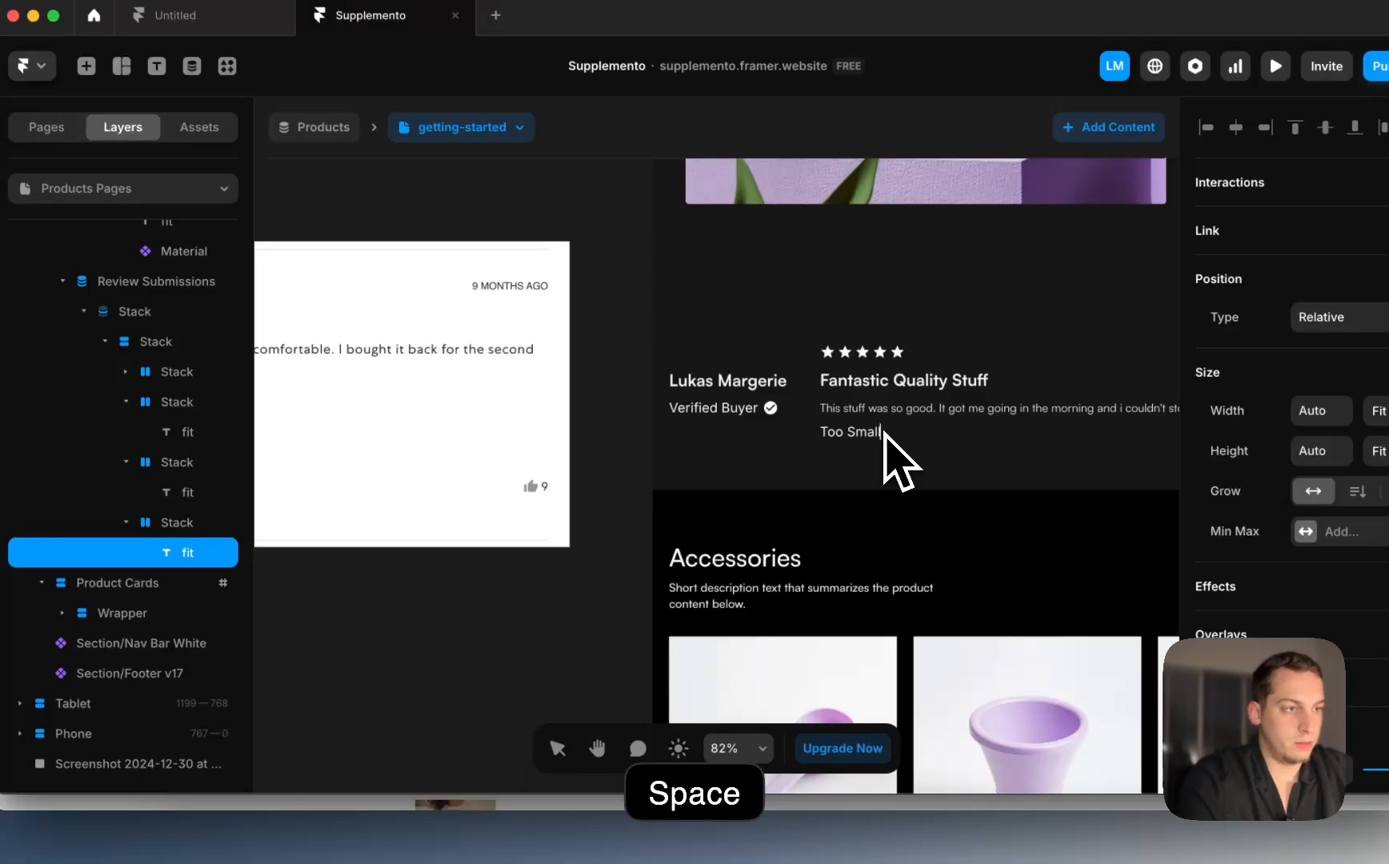
Step: Duplicate the label twice to create the Perfect and Too Large labels
{"action": "left_click", "coordinate": [192, 523]}
{"action": "key", "text": "super+d"}
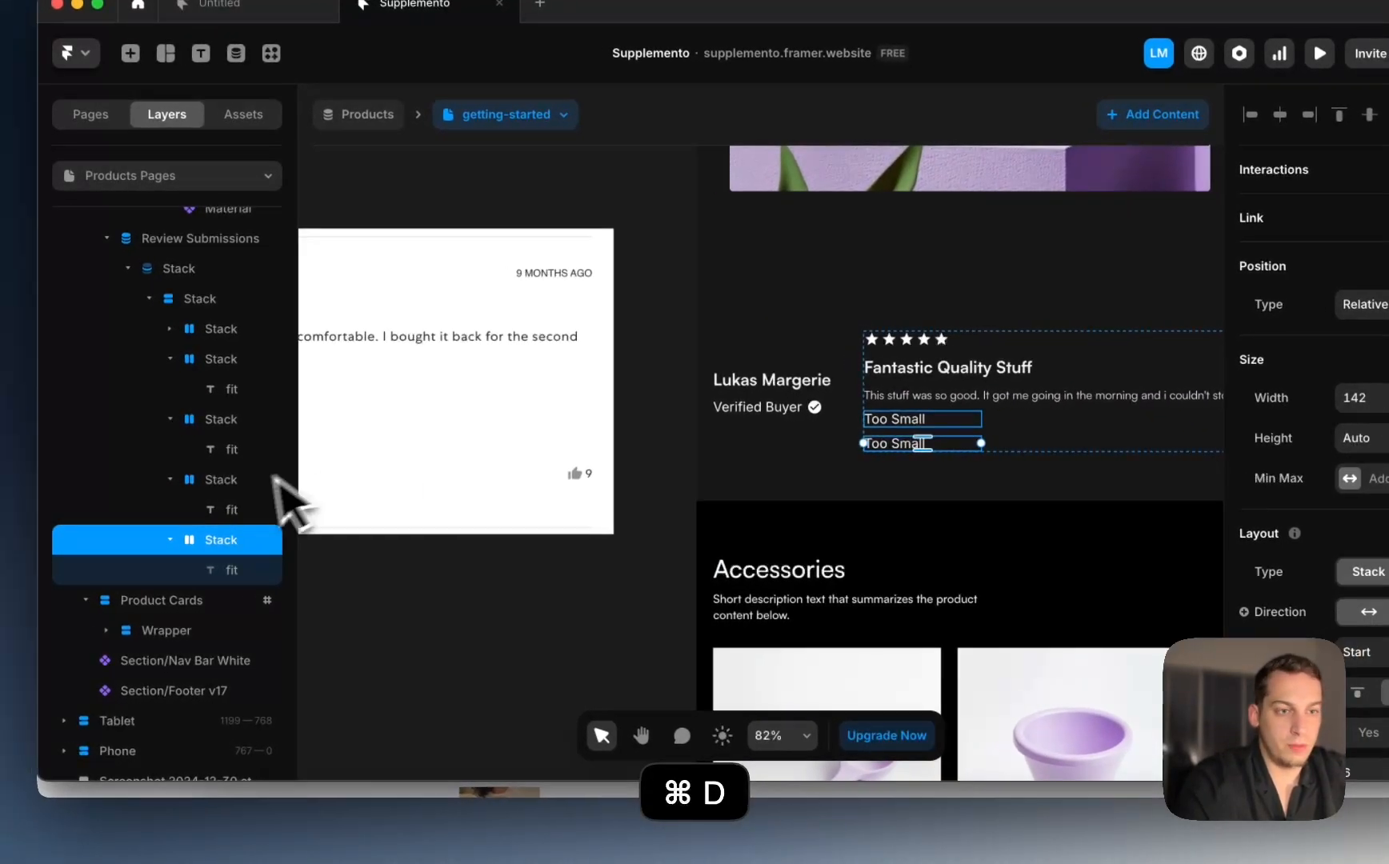
{"action": "left_click", "coordinate": [893, 446]}
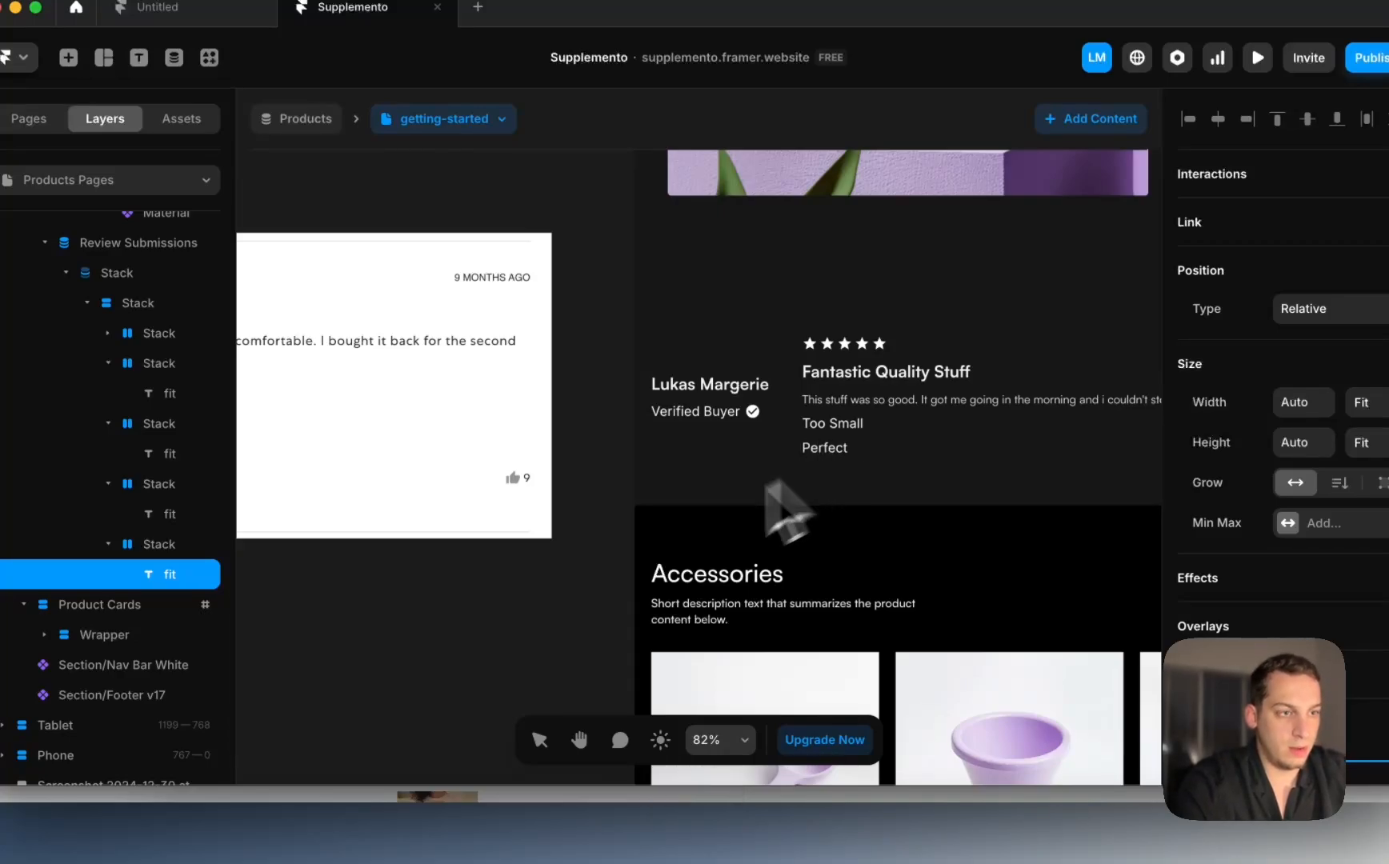
{"action": "left_click", "coordinate": [172, 544]}
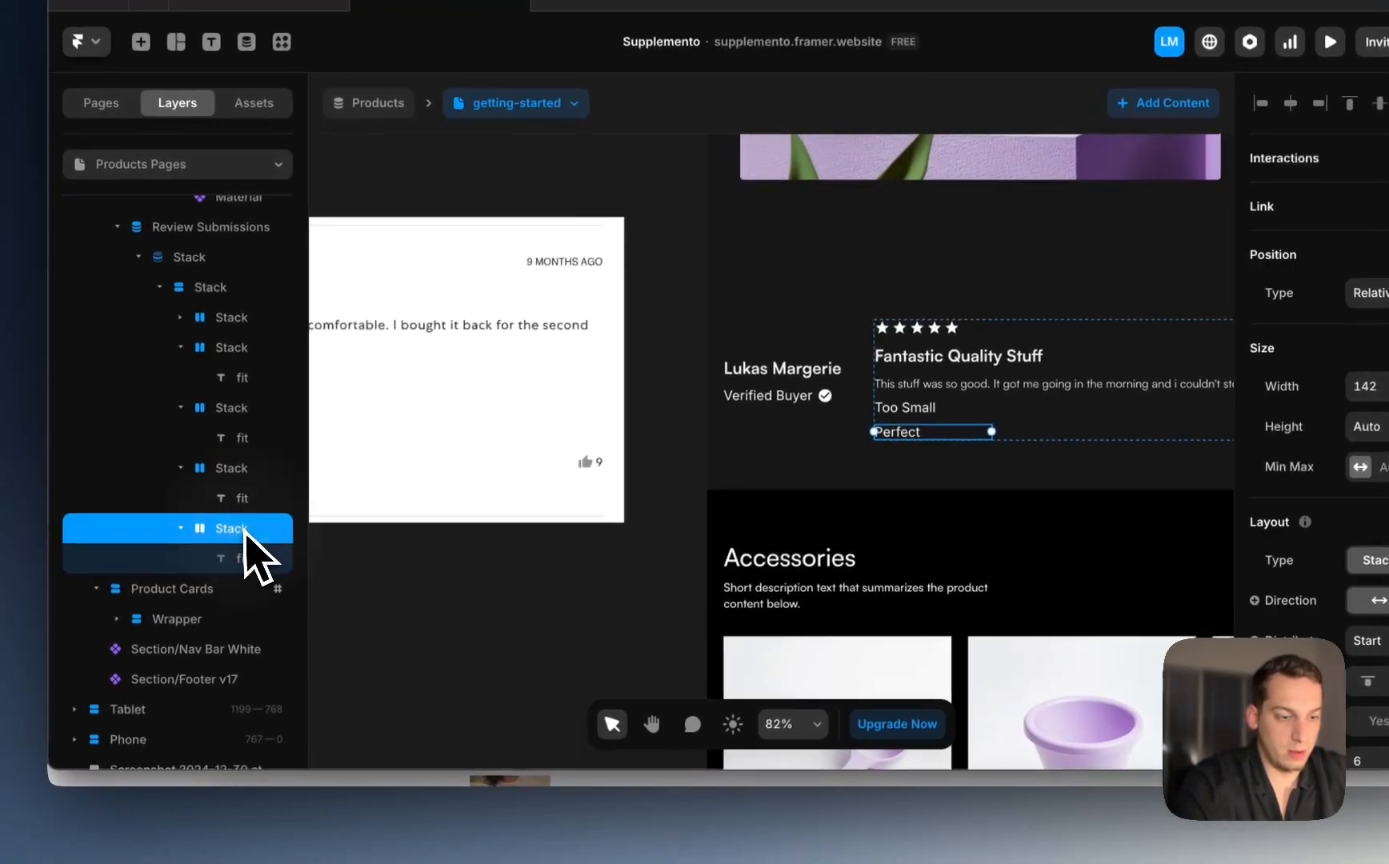
{"action": "key", "text": "super+d"}
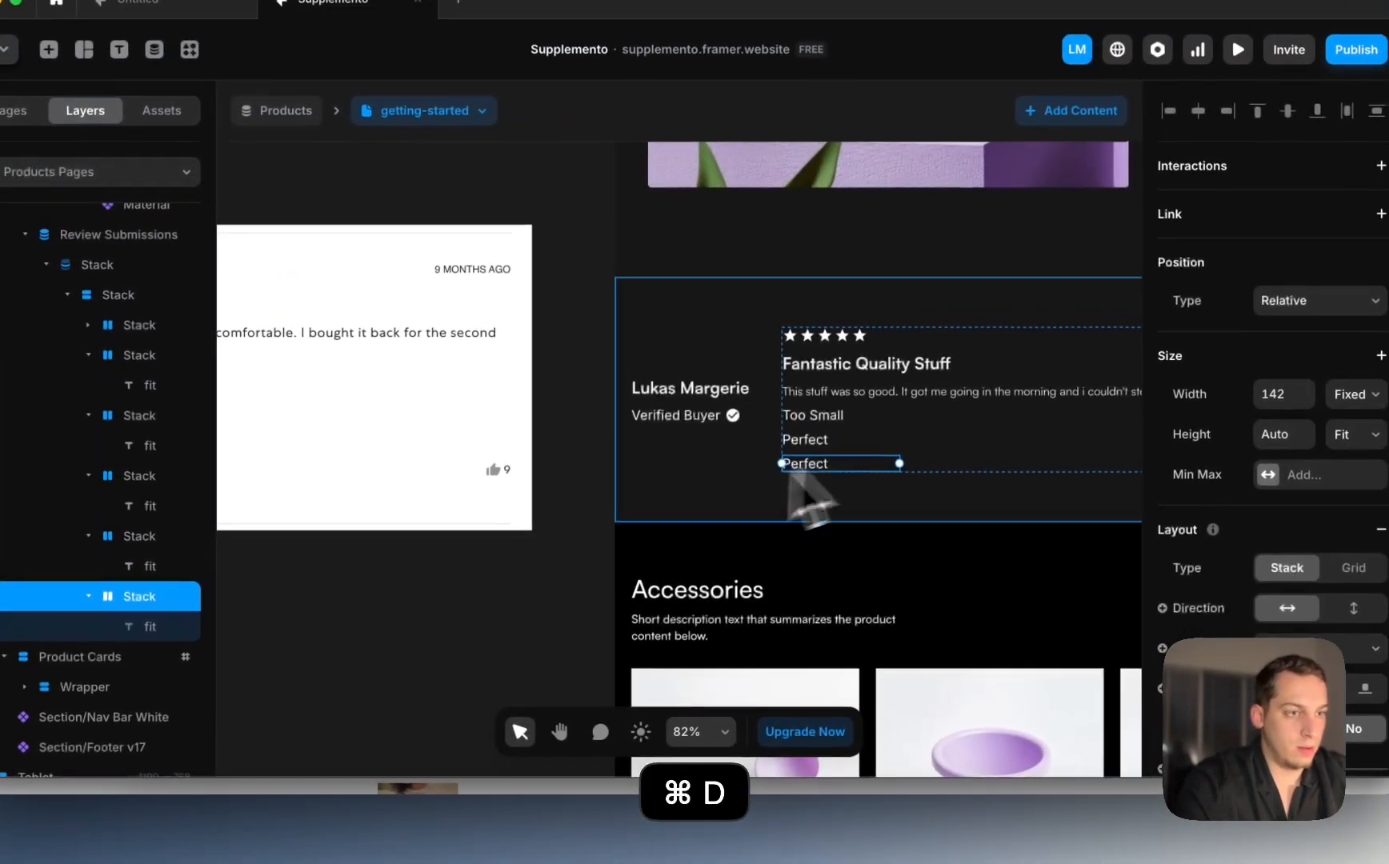
{"action": "left_click", "coordinate": [811, 464]}
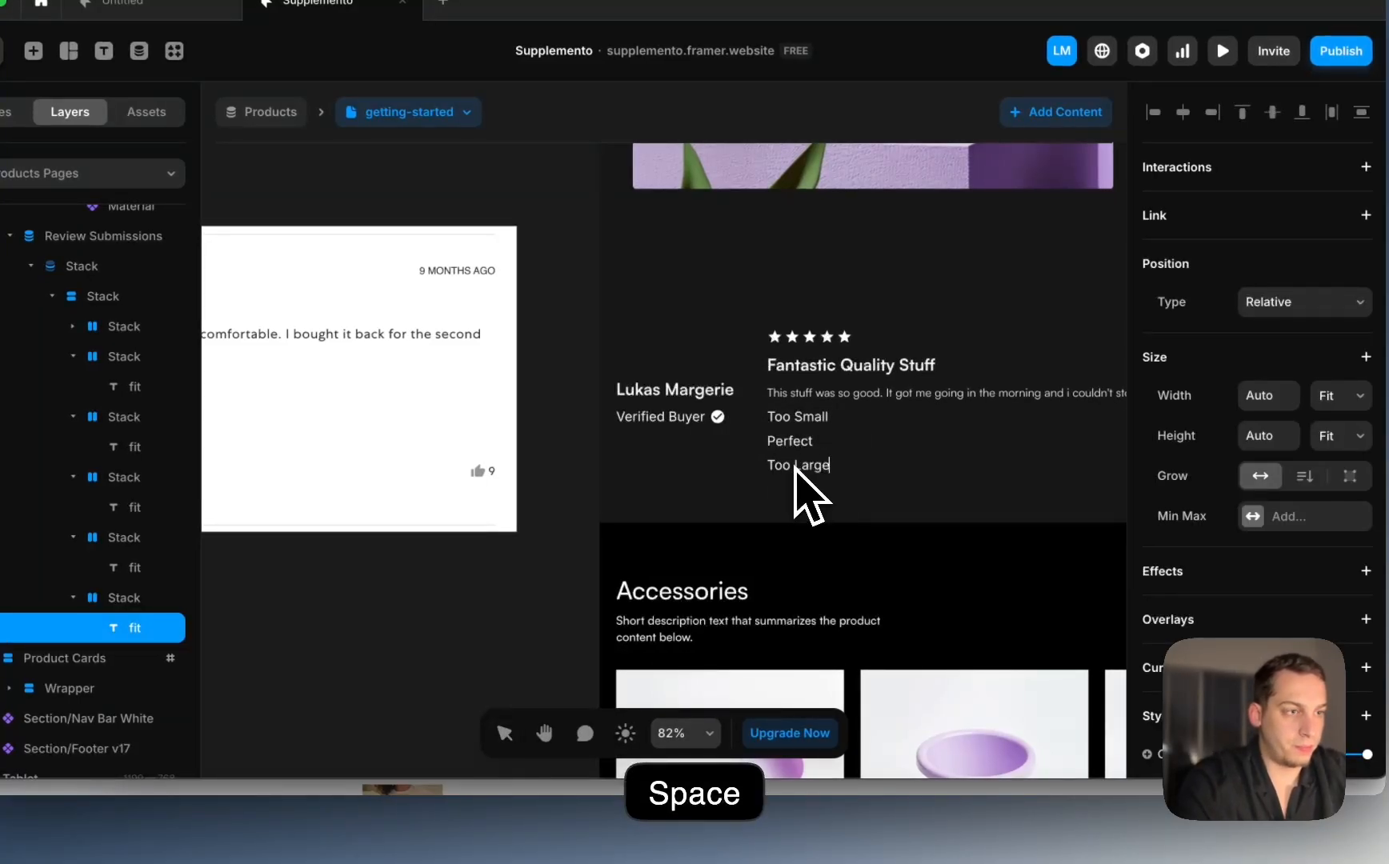
{"action": "left_click", "coordinate": [546, 608]}
{"action": "left_click", "coordinate": [810, 421]}
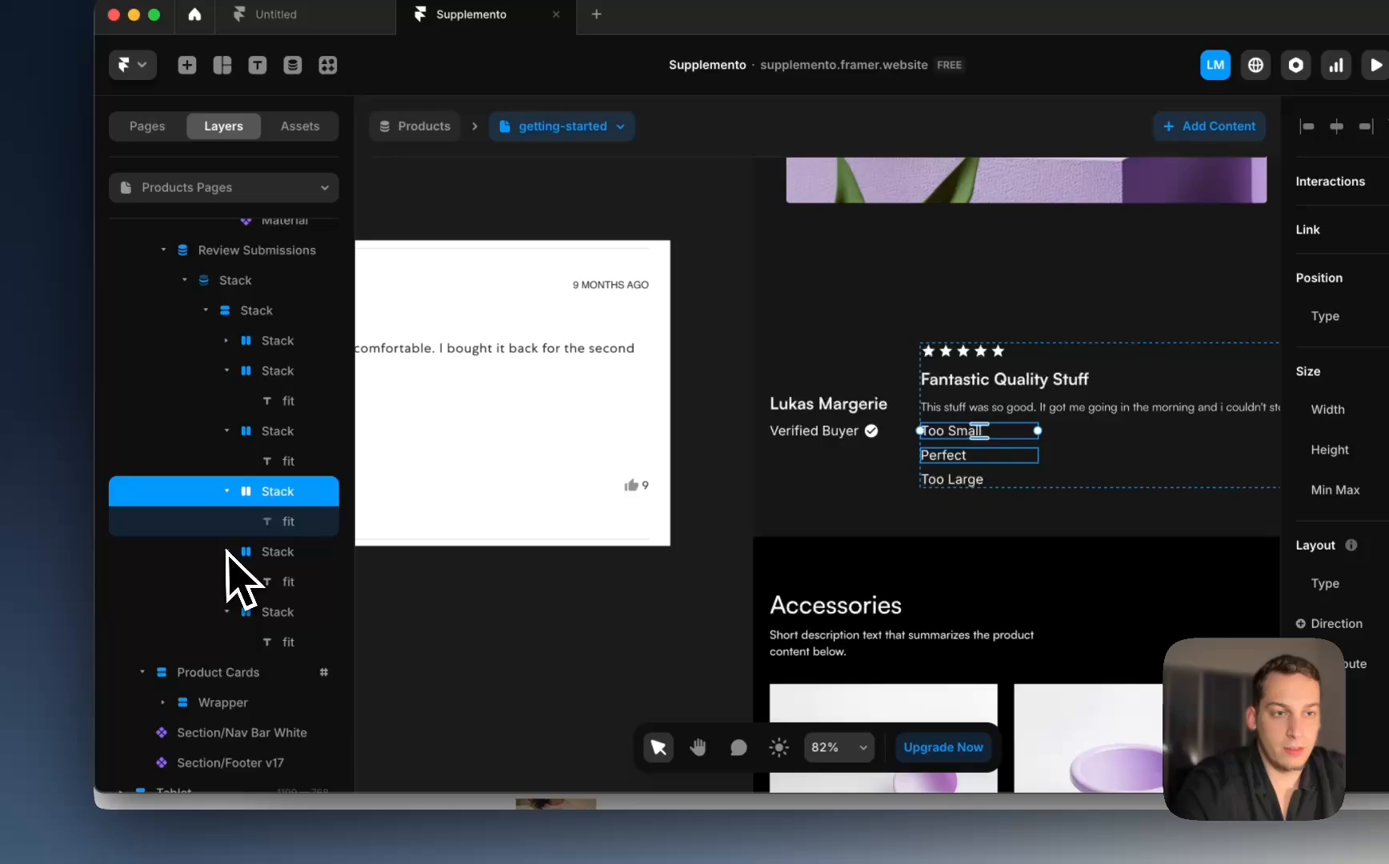
Step: Wrap the three size label stacks in a new horizontal stack distributed to Start
{"action": "left_click", "coordinate": [228, 493]}
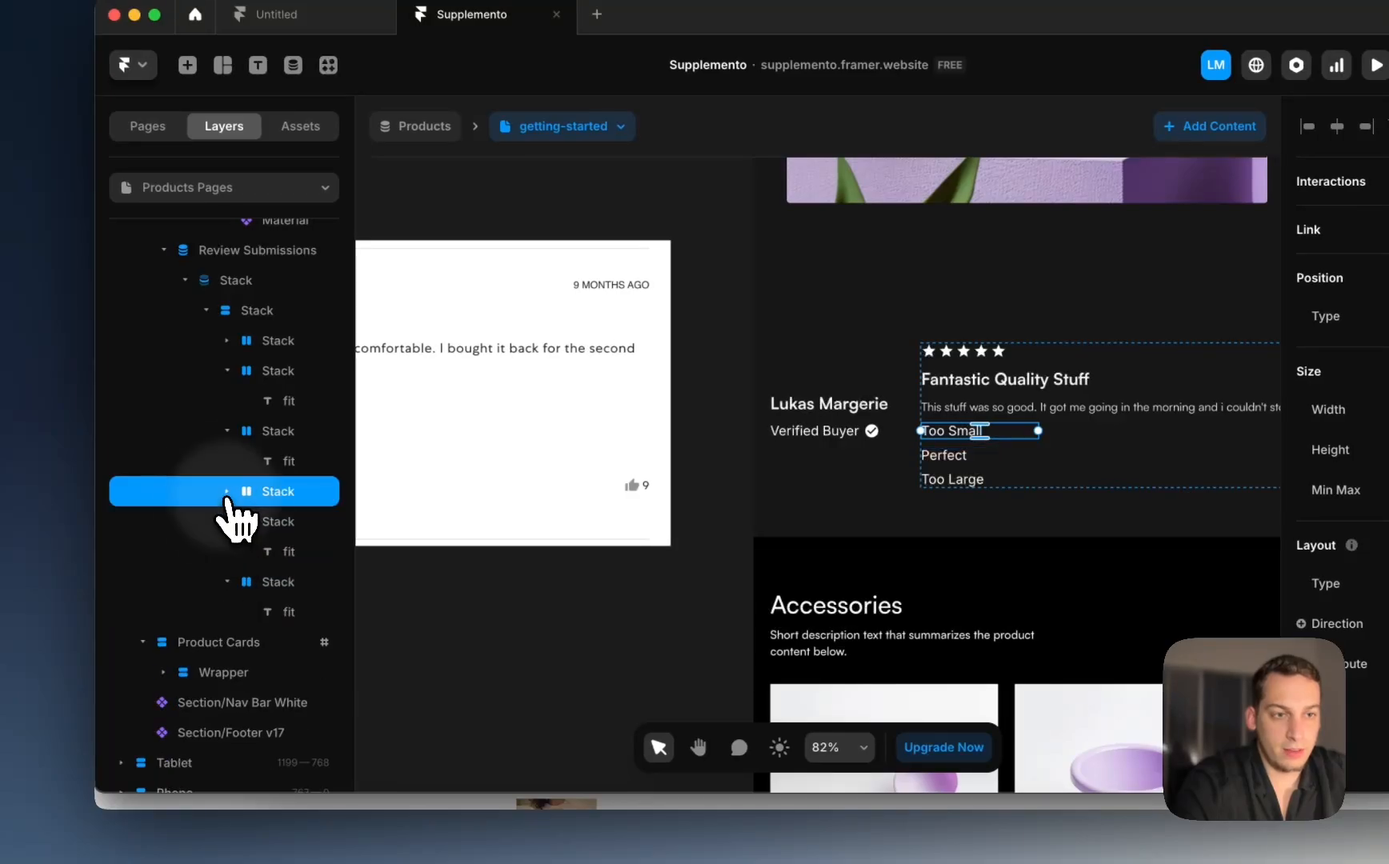
{"action": "left_click", "coordinate": [228, 551]}
{"action": "left_click", "coordinate": [255, 552], "text": "shift"}
{"action": "right_click", "coordinate": [257, 552]}
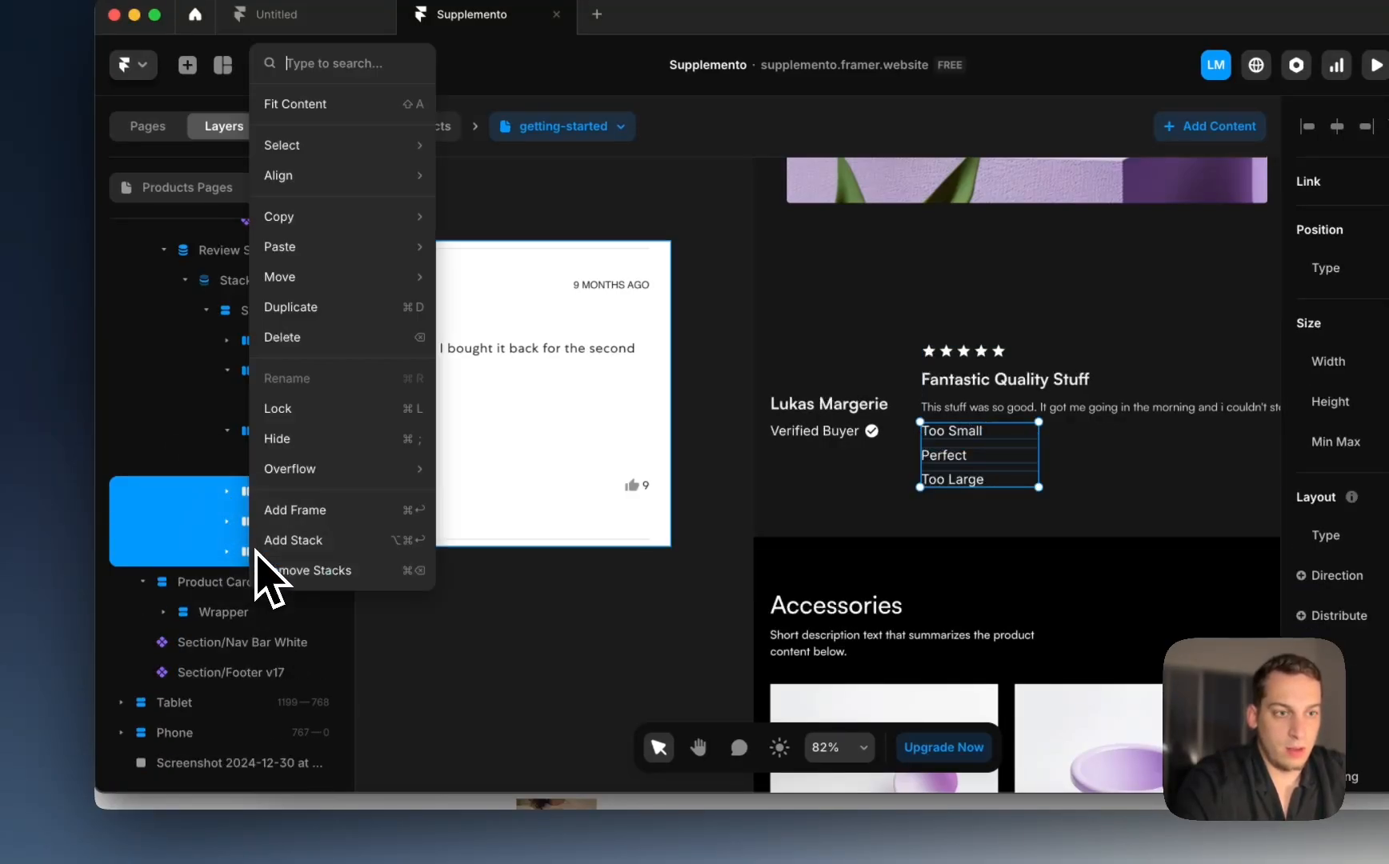
{"action": "left_click", "coordinate": [321, 535]}
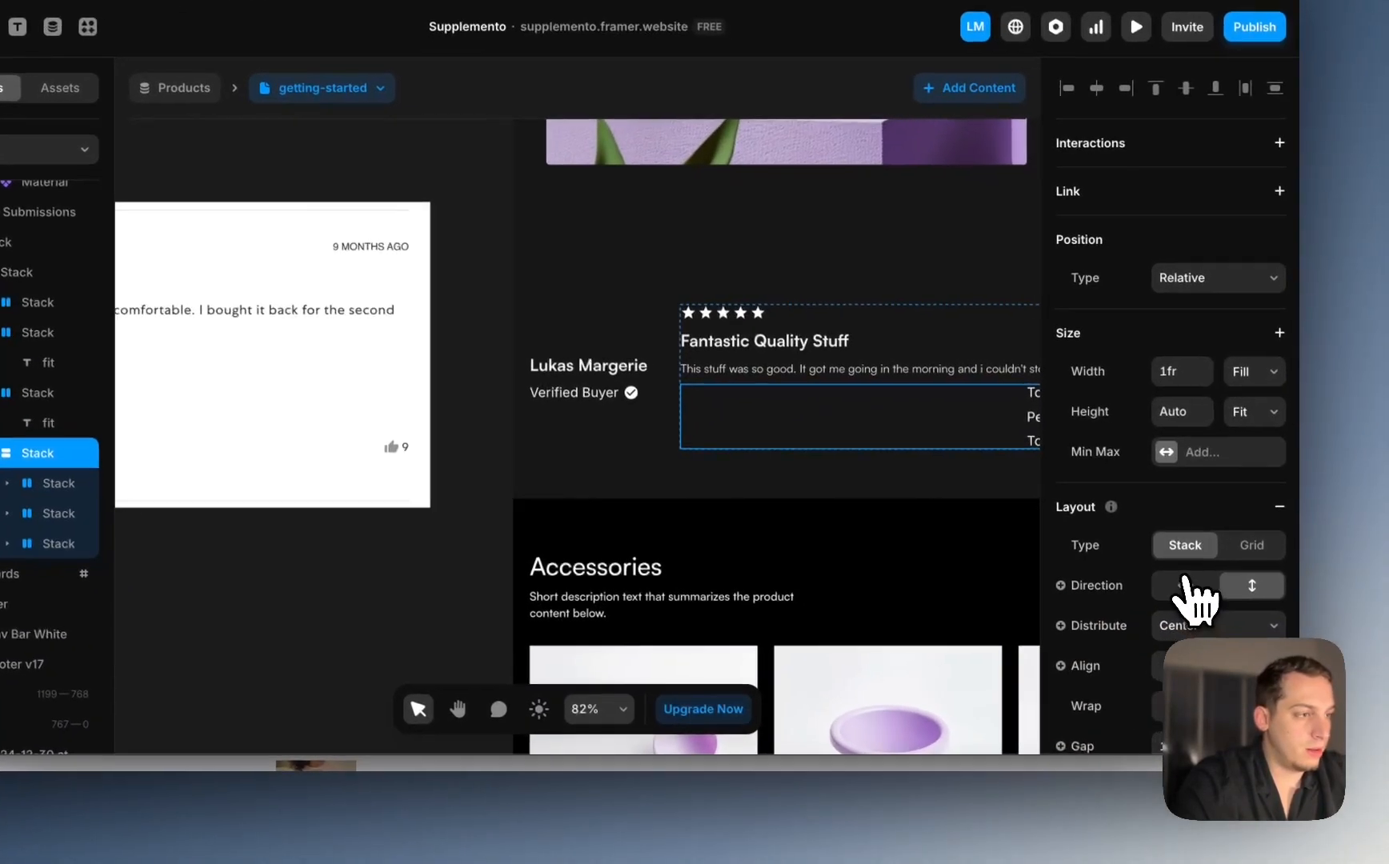
{"action": "left_click", "coordinate": [1182, 585]}
{"action": "scroll", "coordinate": [760, 527], "scroll_direction": "right", "scroll_amount": 5}
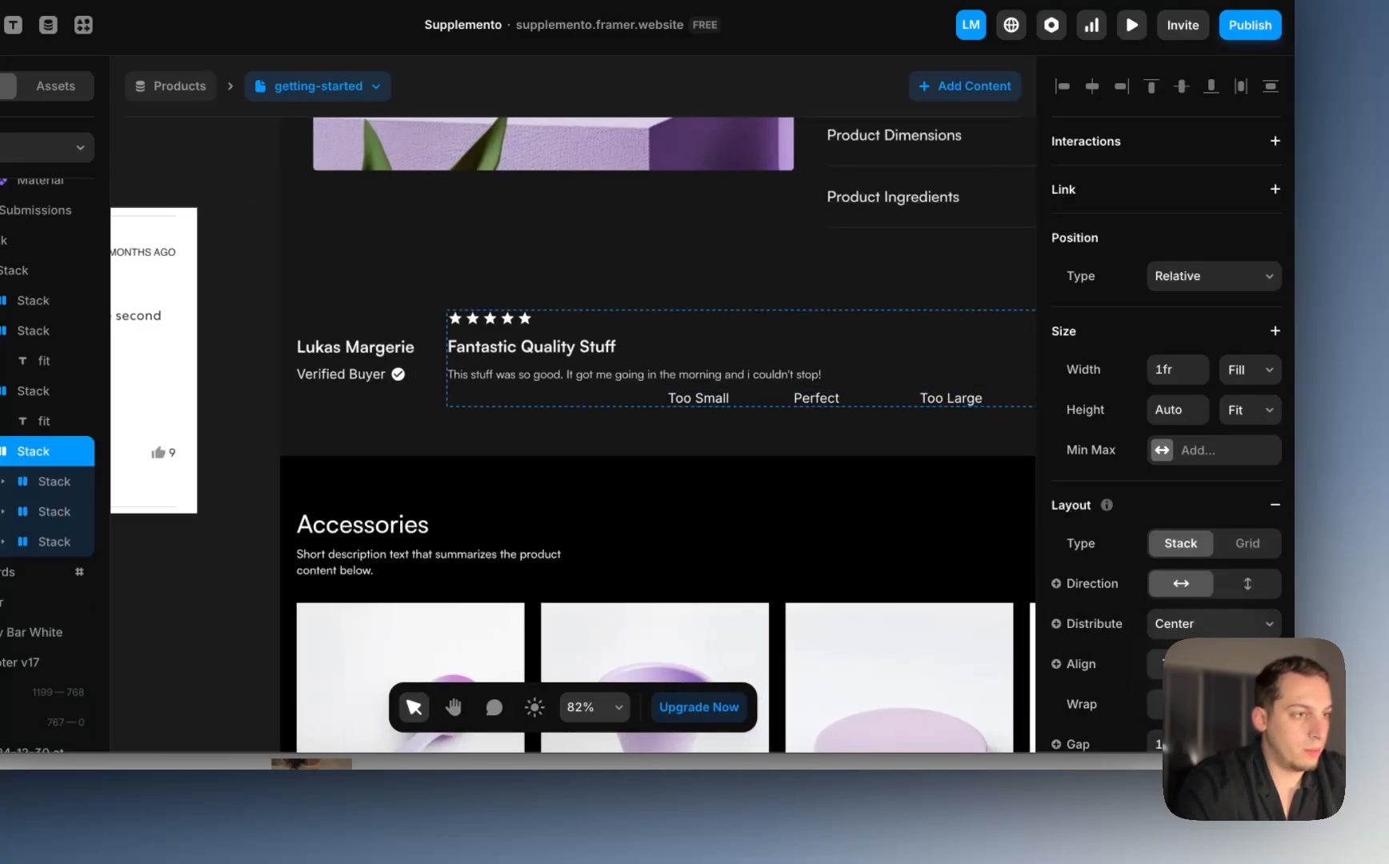
{"action": "left_click", "coordinate": [1173, 607]}
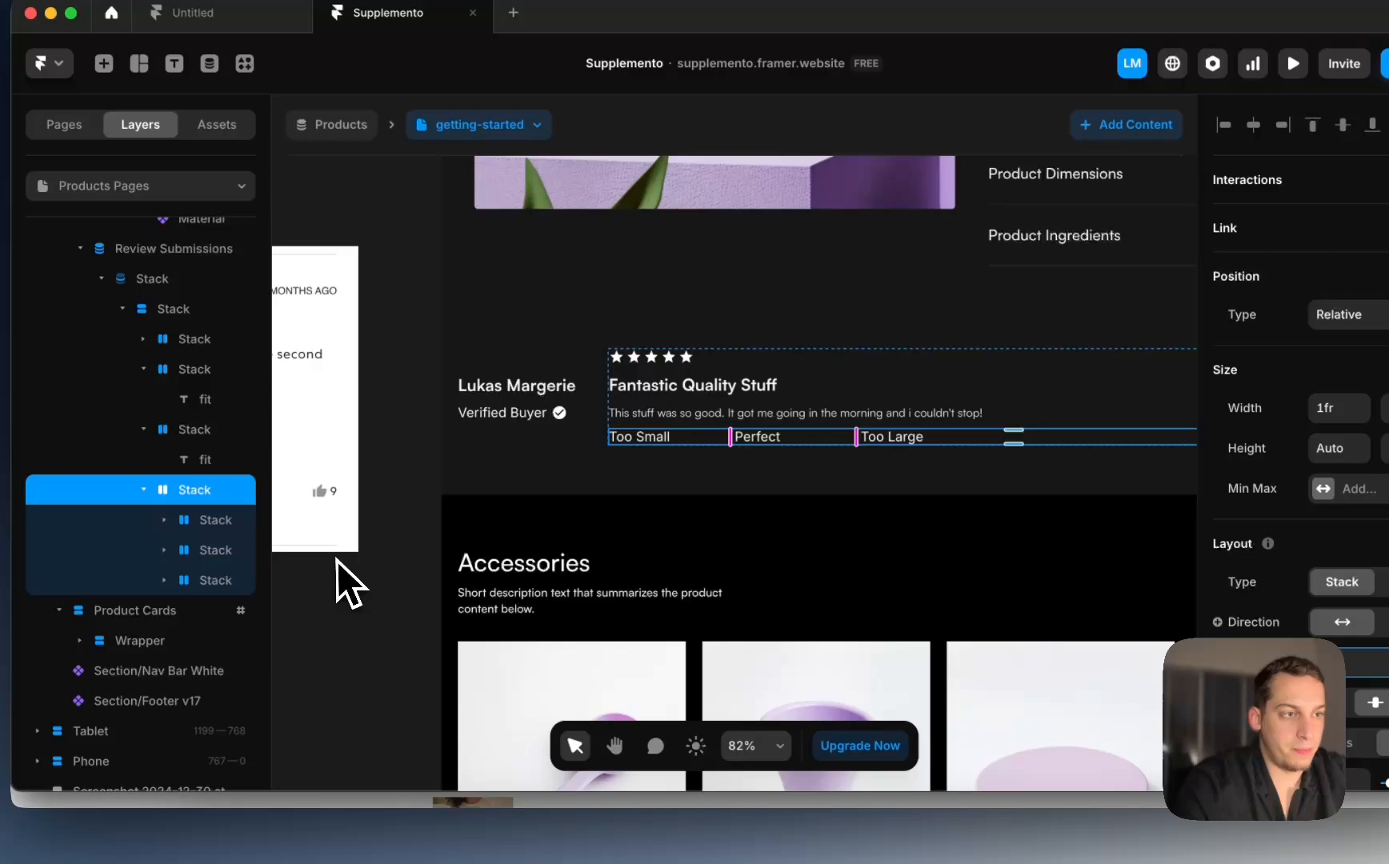
{"action": "left_click", "coordinate": [336, 561]}
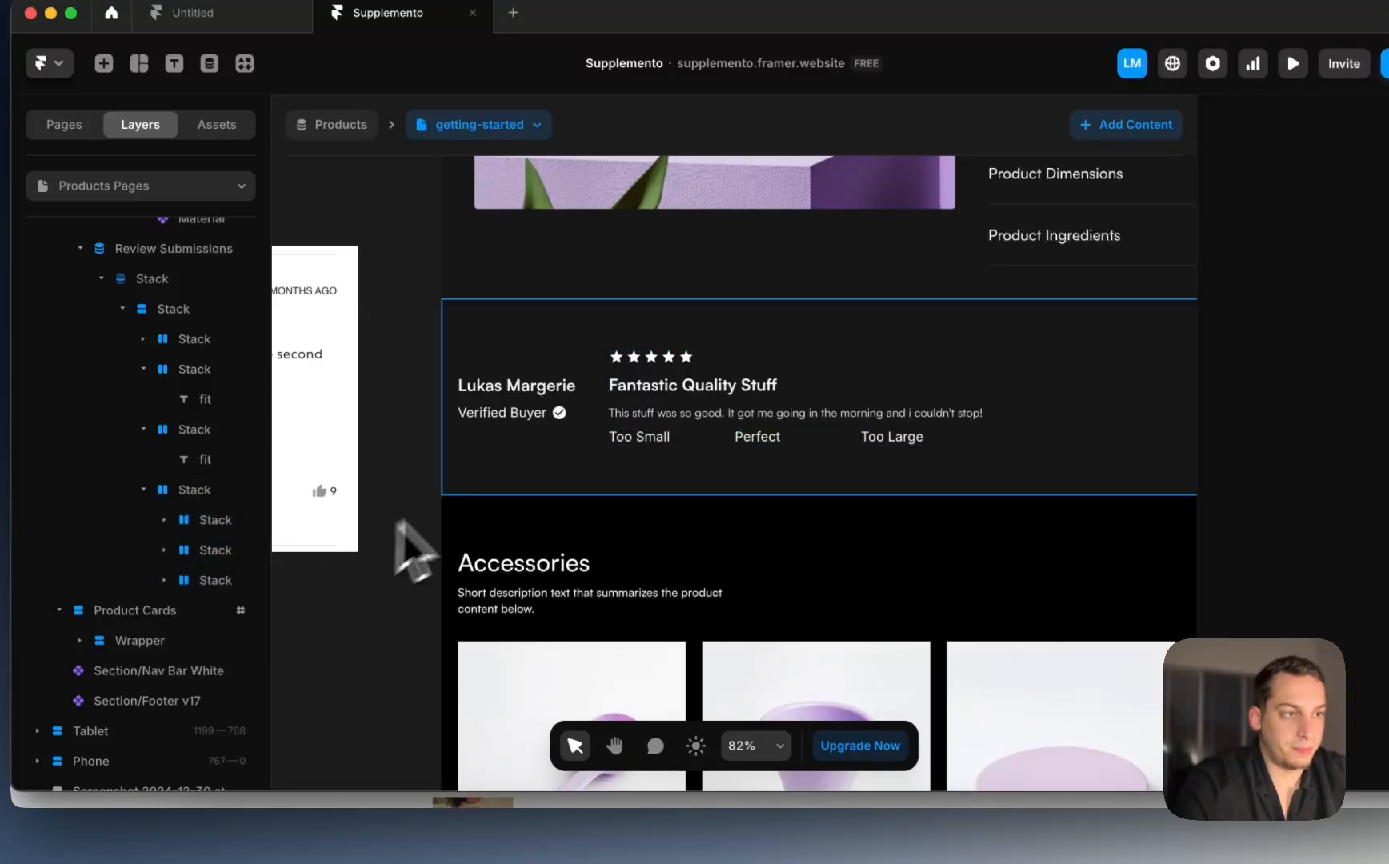
Step: Set the Too Small, Perfect and Too Large stacks' Width to Fit Content
{"action": "left_click", "coordinate": [679, 438]}
{"action": "left_click", "coordinate": [772, 441]}
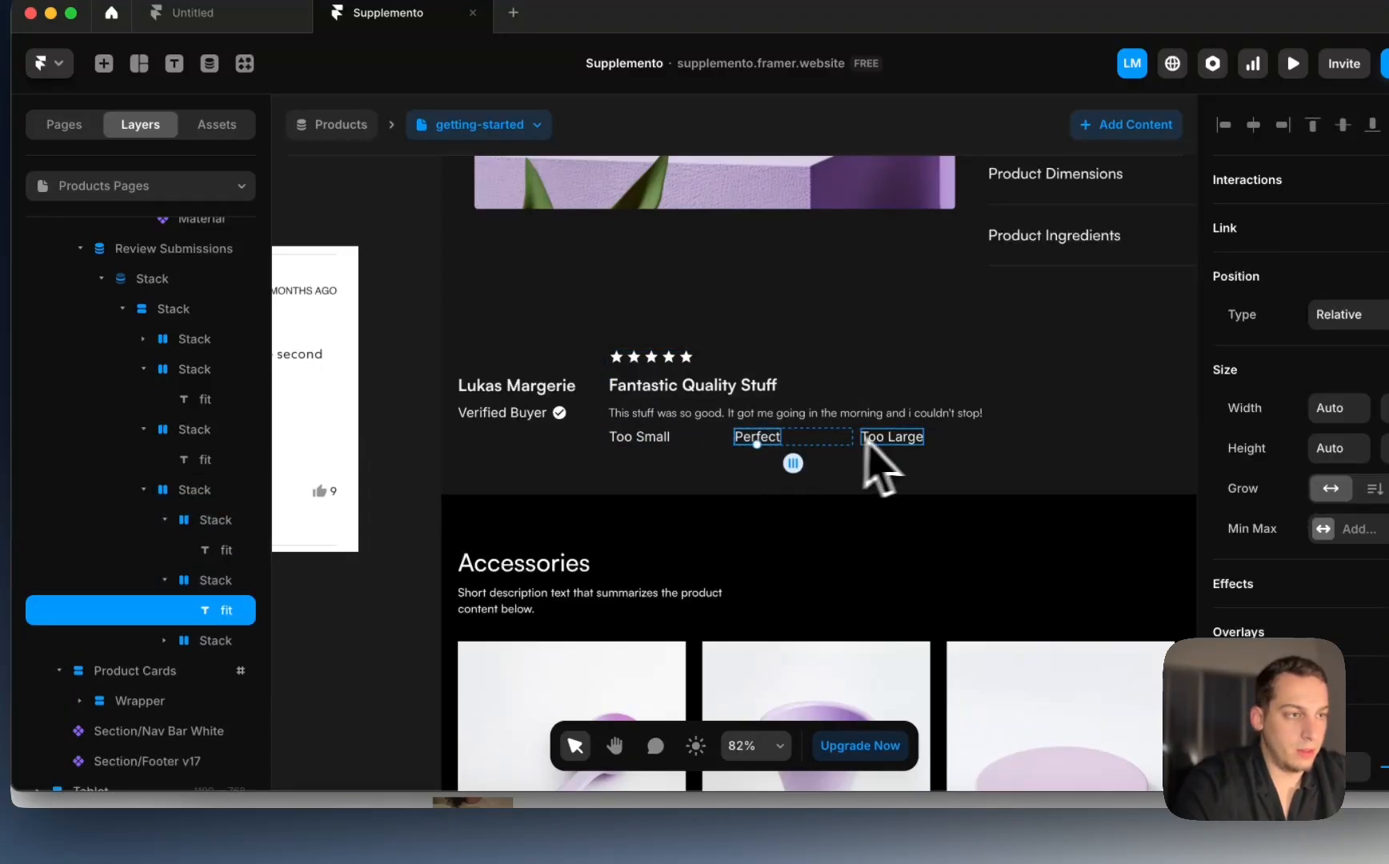
{"action": "left_click", "coordinate": [901, 440], "text": "shift"}
{"action": "left_click", "coordinate": [676, 447]}
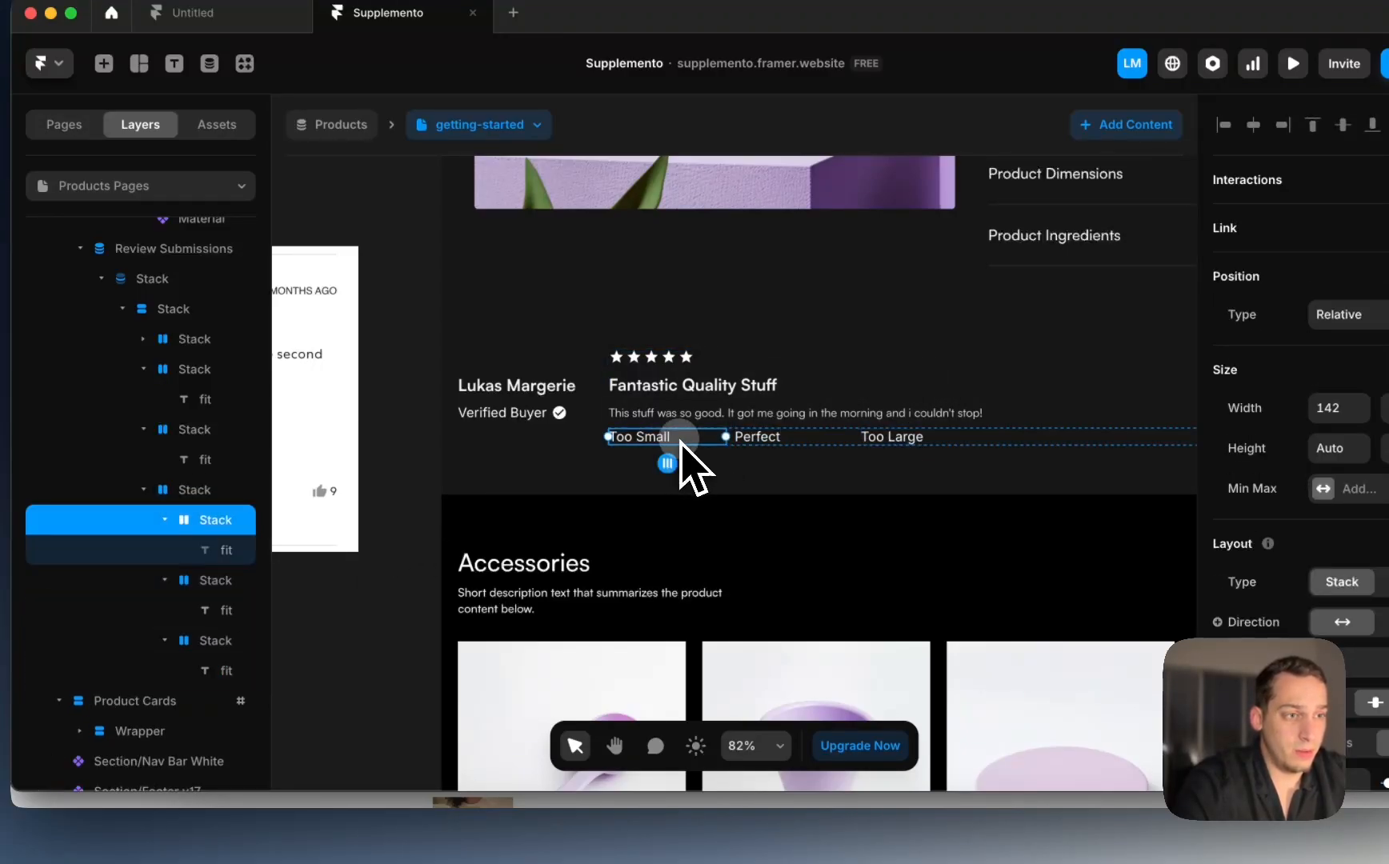
{"action": "left_click", "coordinate": [1245, 427]}
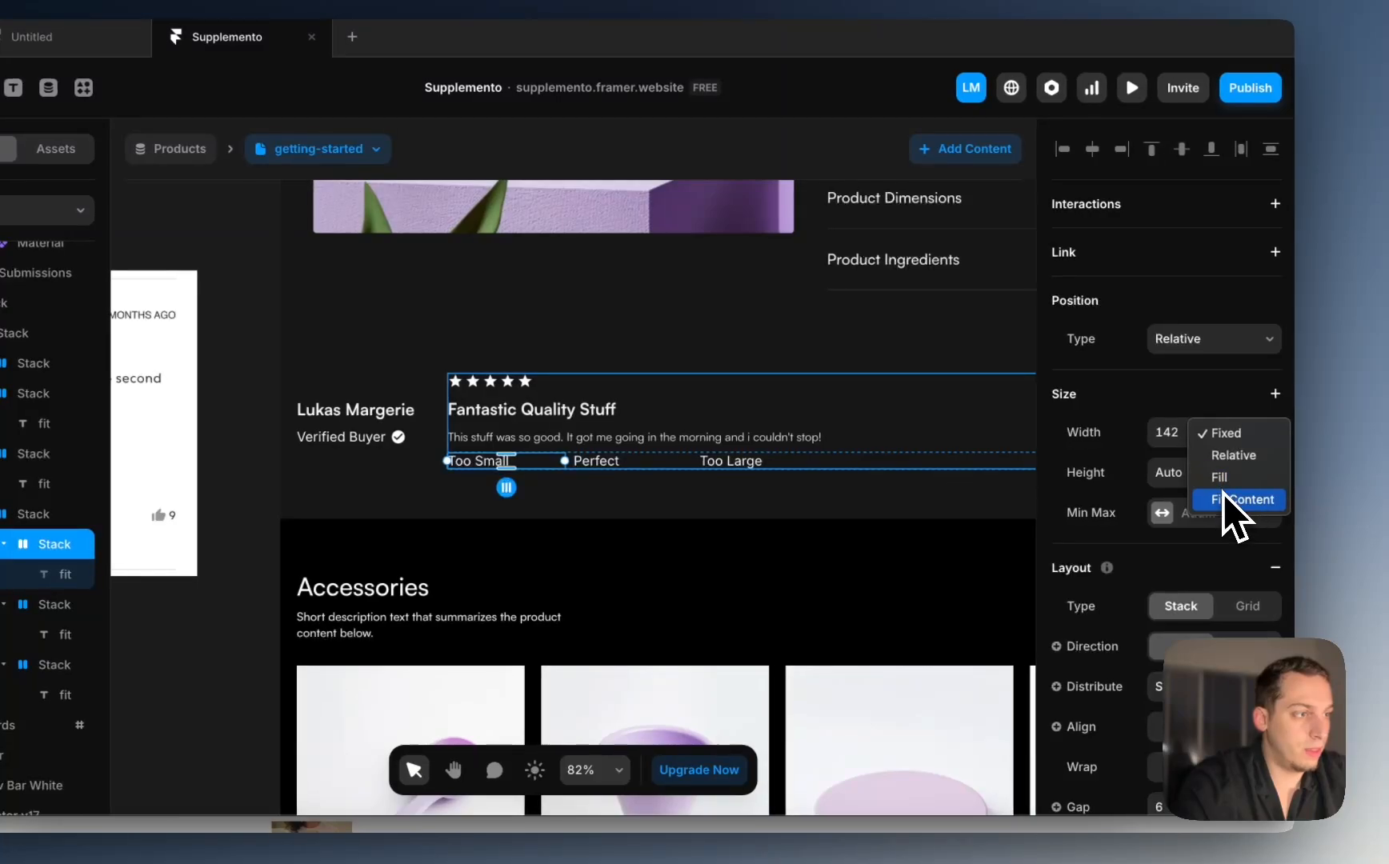
{"action": "left_click", "coordinate": [1238, 501]}
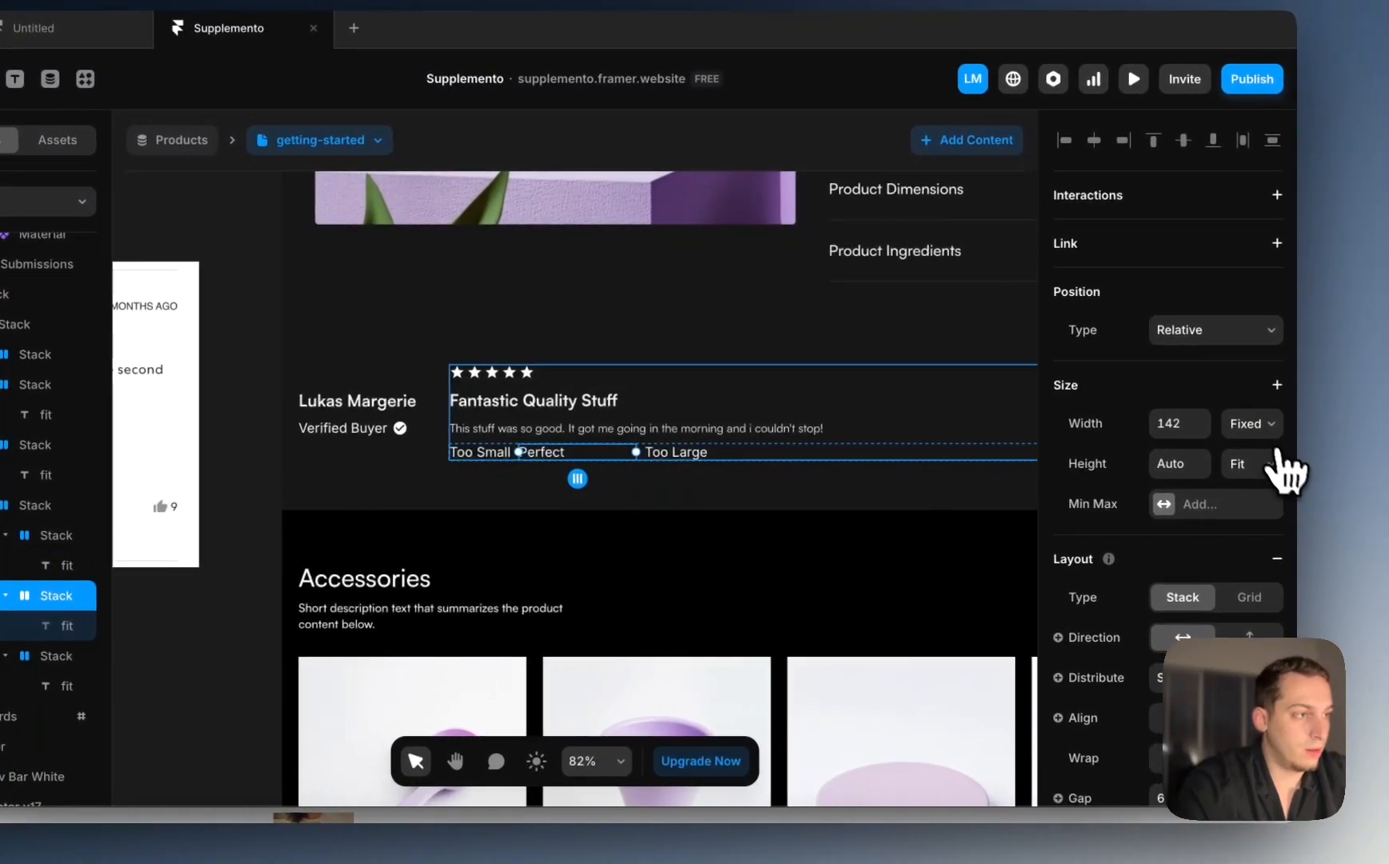
{"action": "left_click", "coordinate": [1263, 426]}
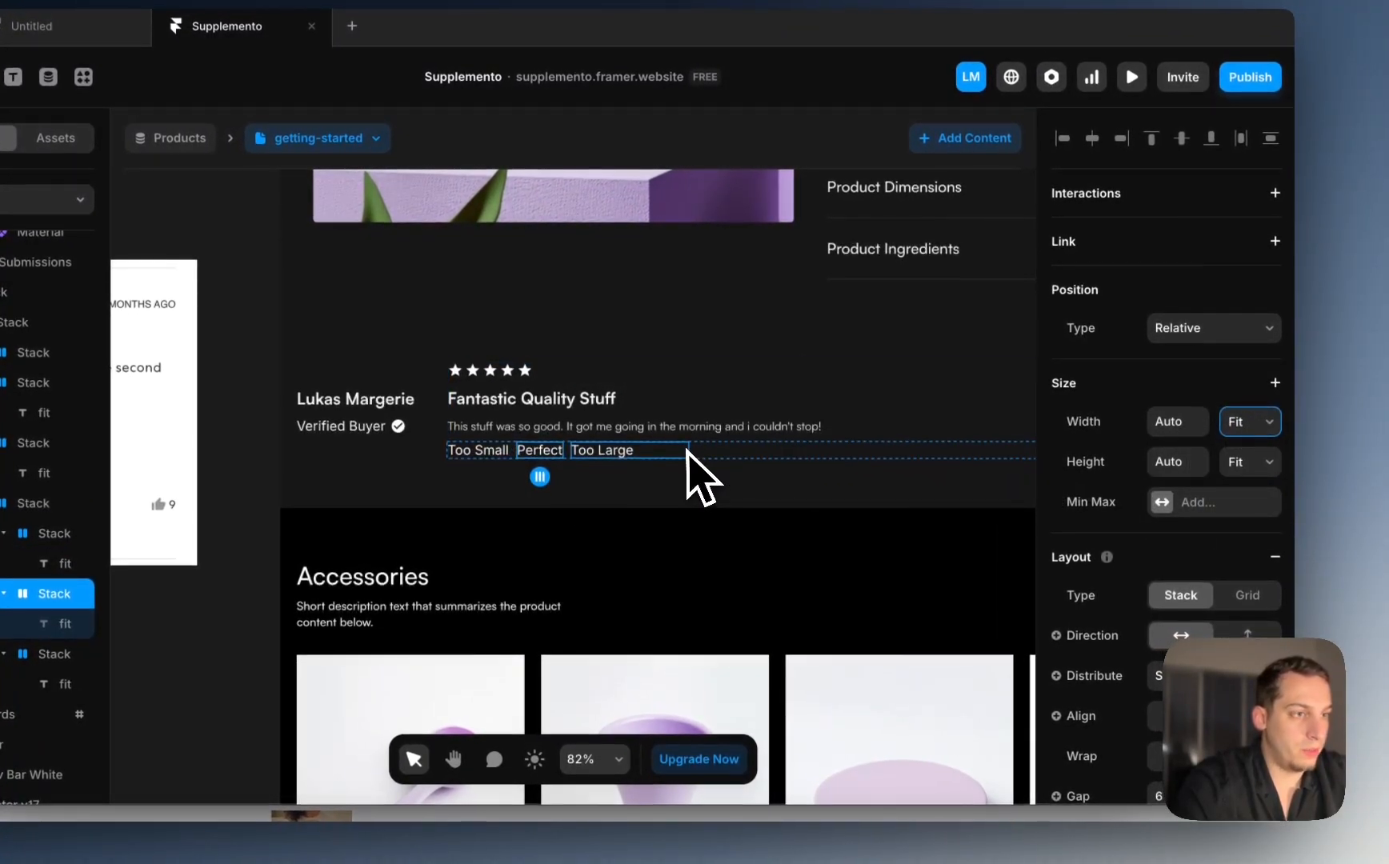
{"action": "left_click", "coordinate": [683, 454]}
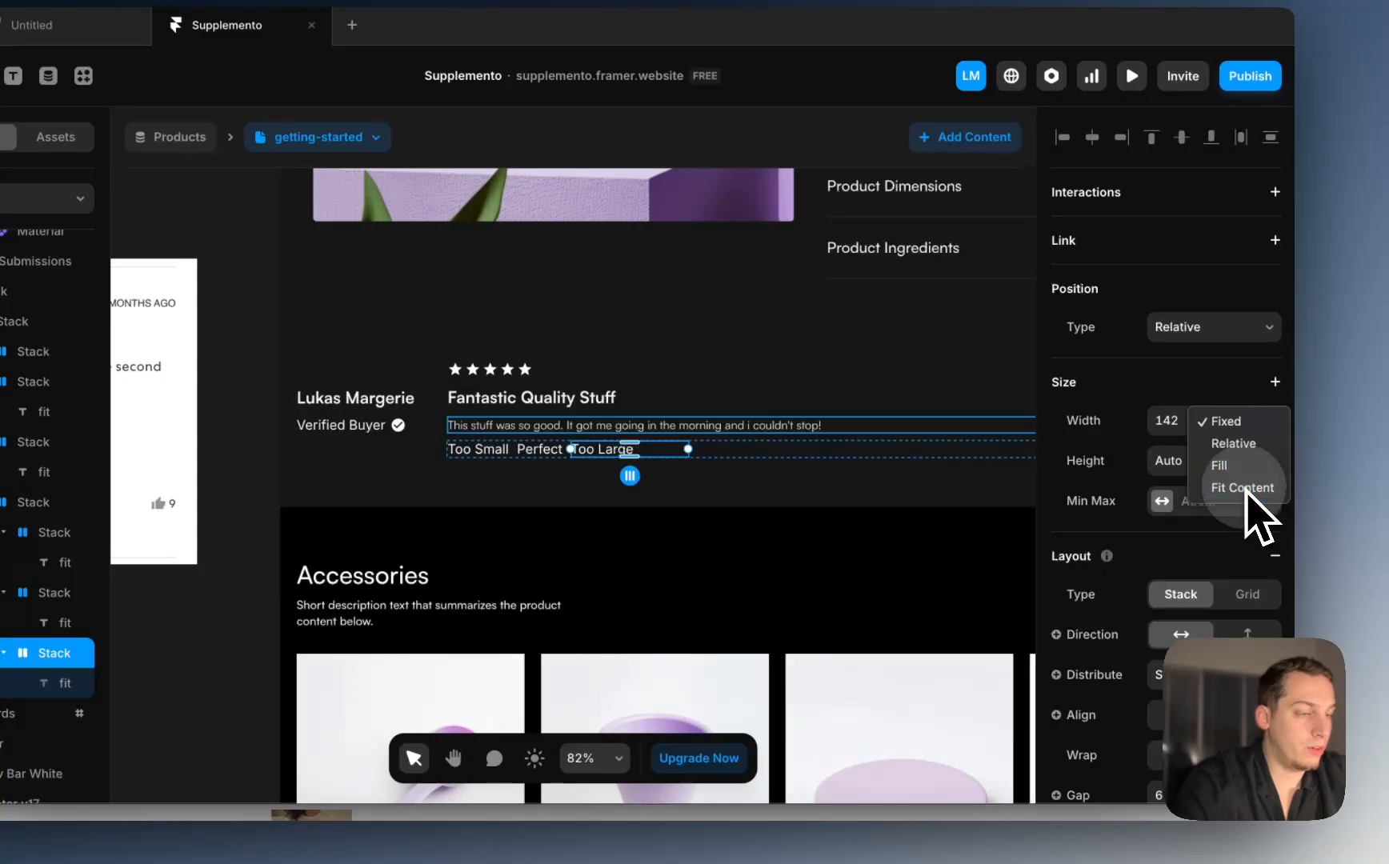
{"action": "left_click", "coordinate": [1243, 487]}
{"action": "left_click", "coordinate": [233, 529]}
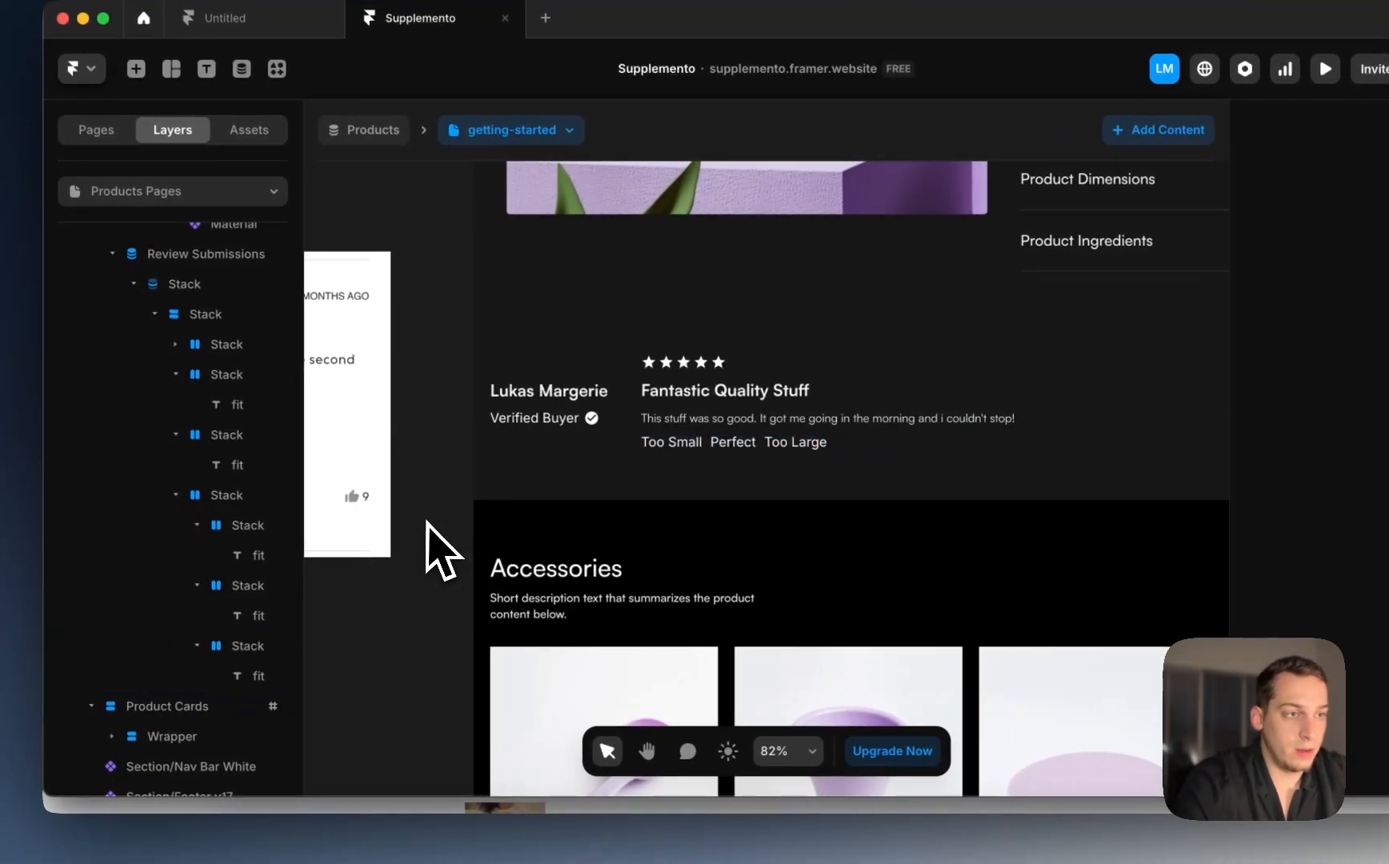
{"action": "scroll", "coordinate": [441, 552], "scroll_direction": "left", "scroll_amount": 3}
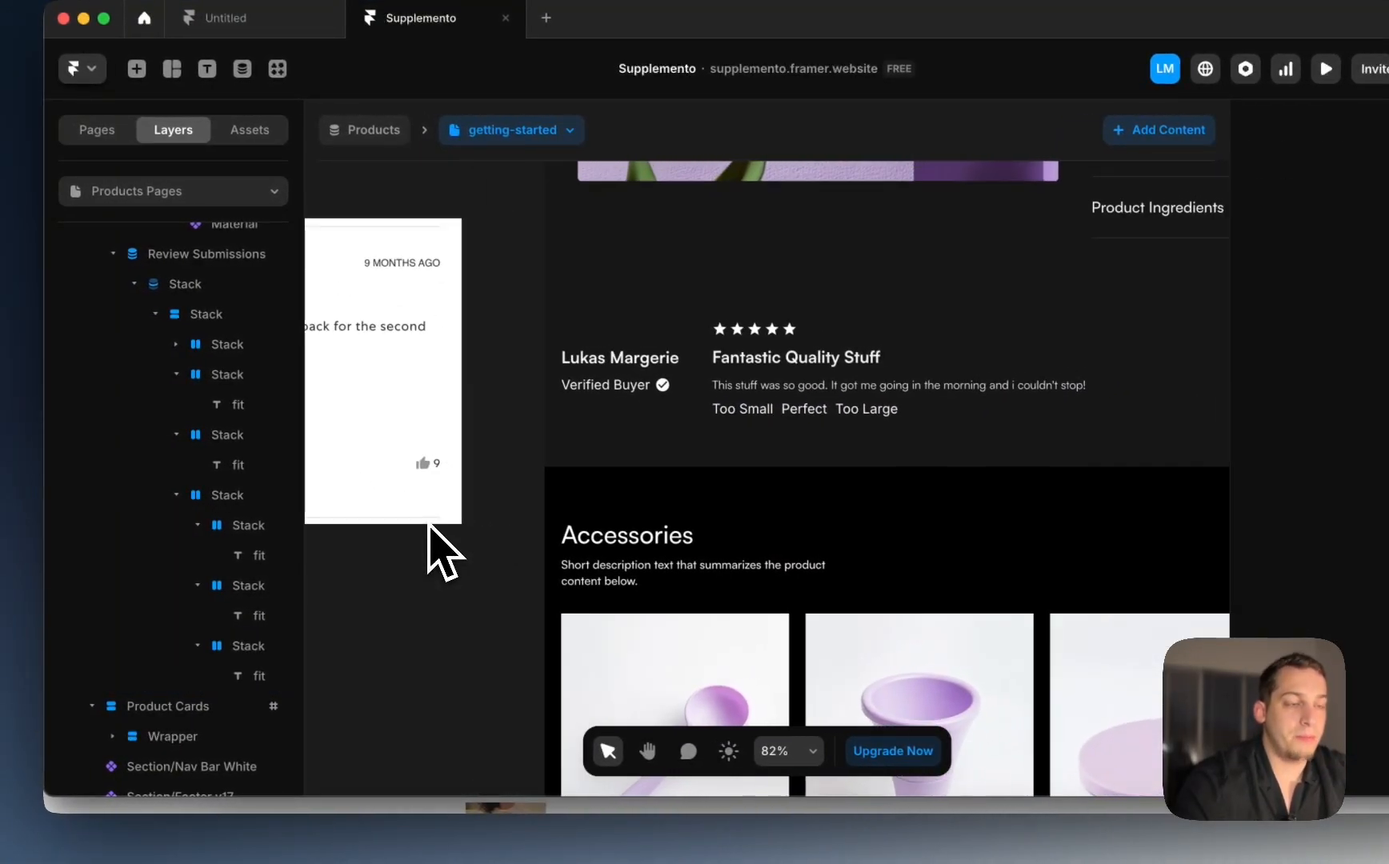
{"action": "left_click", "coordinate": [766, 412], "text": "super"}
{"action": "scroll", "coordinate": [766, 412], "scroll_direction": "up", "scroll_amount": 5}
{"action": "left_click", "coordinate": [197, 526]}
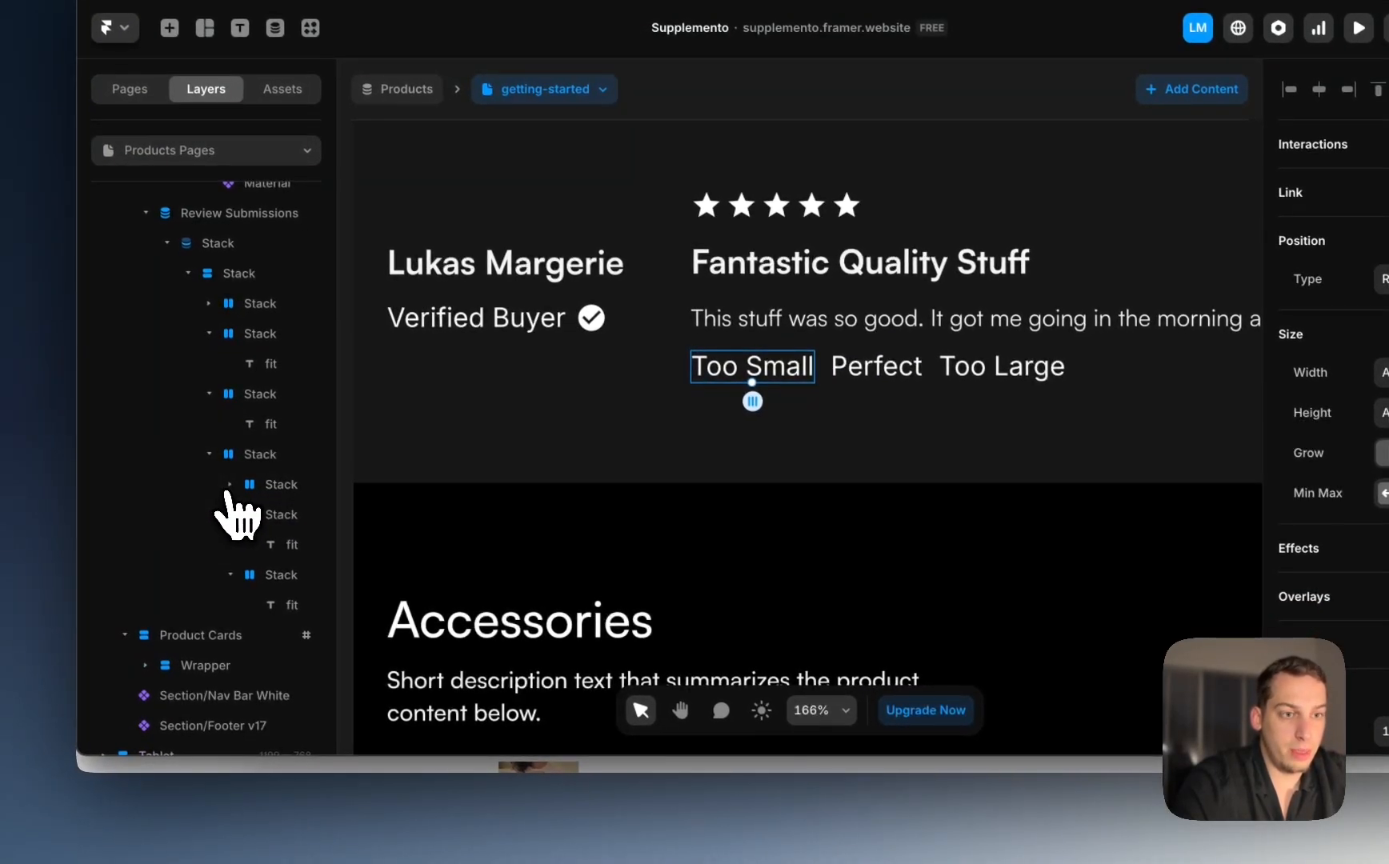
Step: Duplicate the size-label row and delete the Too Small, Perfect and Too Large texts from the copy
{"action": "left_click", "coordinate": [251, 462]}
{"action": "left_click", "coordinate": [210, 454]}
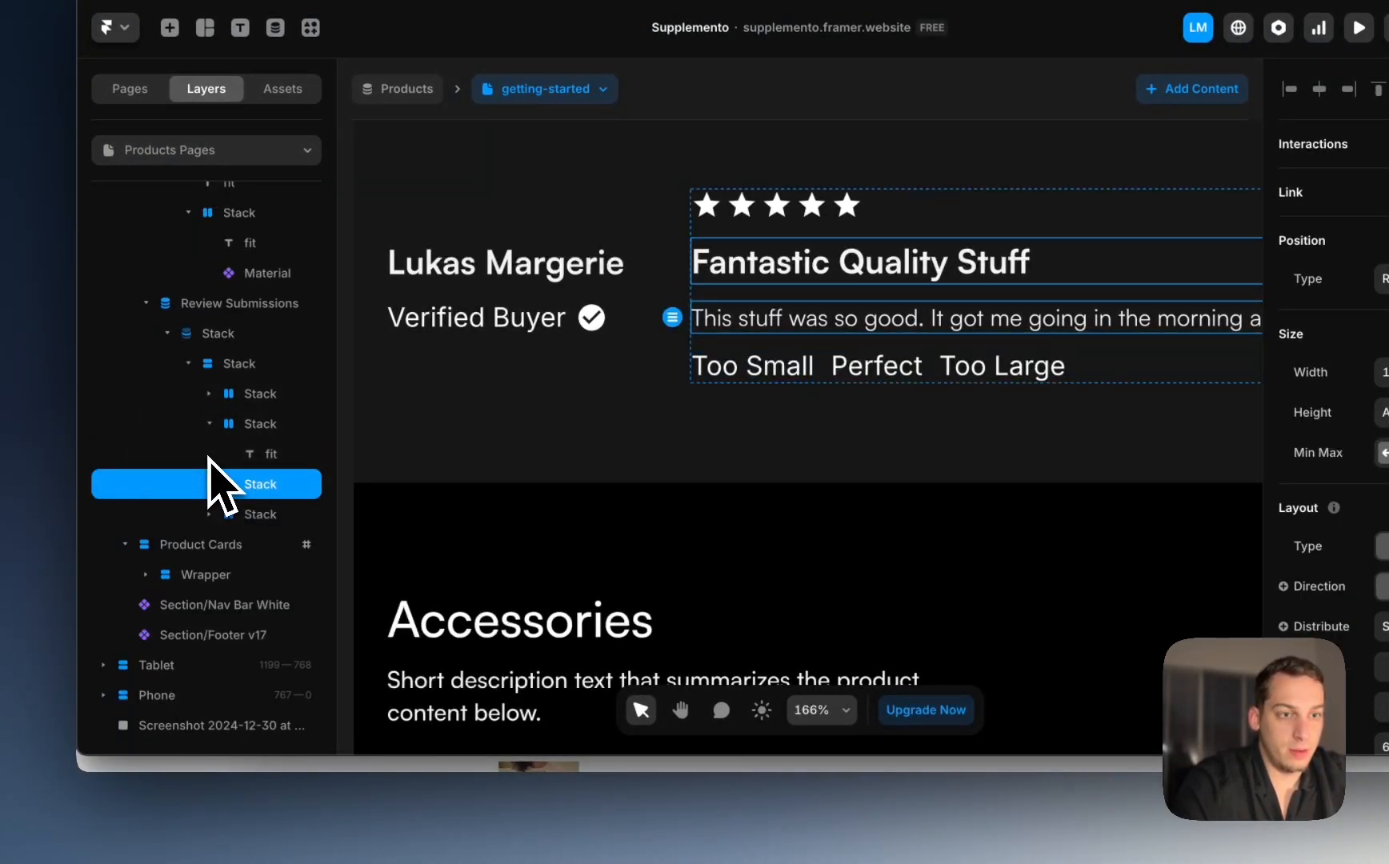
{"action": "key", "text": "super+d"}
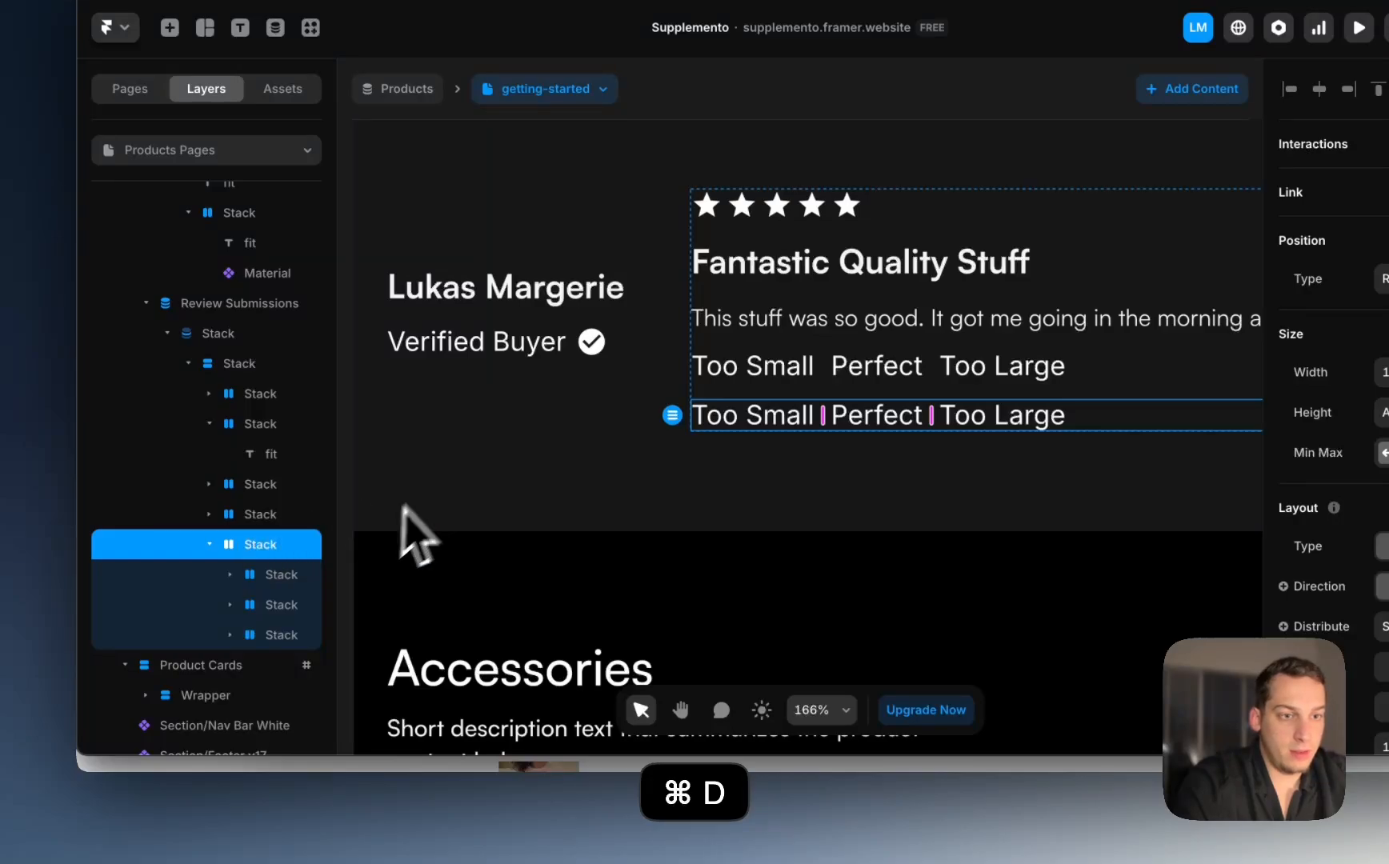
{"action": "left_click", "coordinate": [263, 580]}
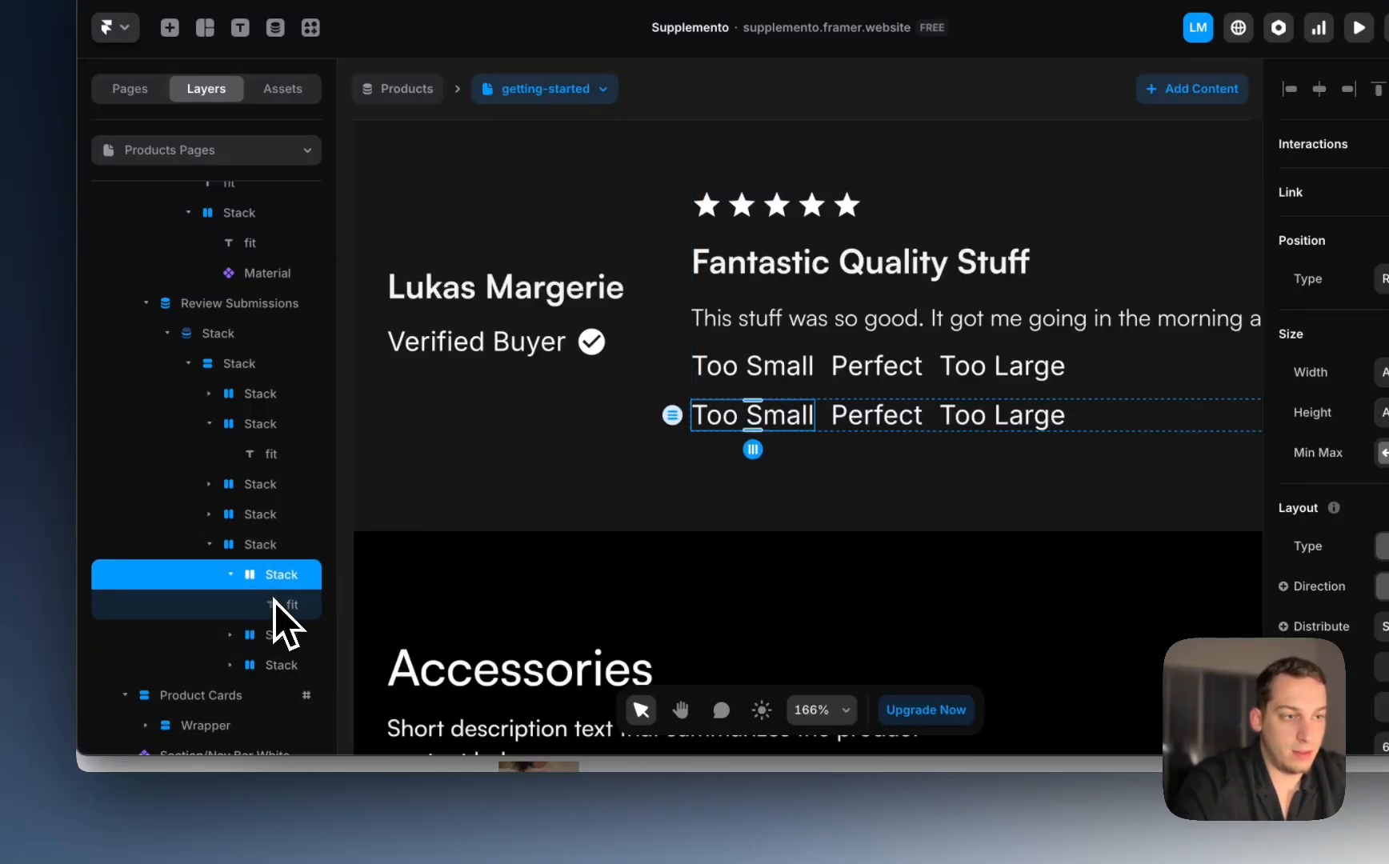
{"action": "left_click", "coordinate": [279, 605]}
{"action": "key", "text": "BackSpace"}
{"action": "left_click", "coordinate": [279, 634]}
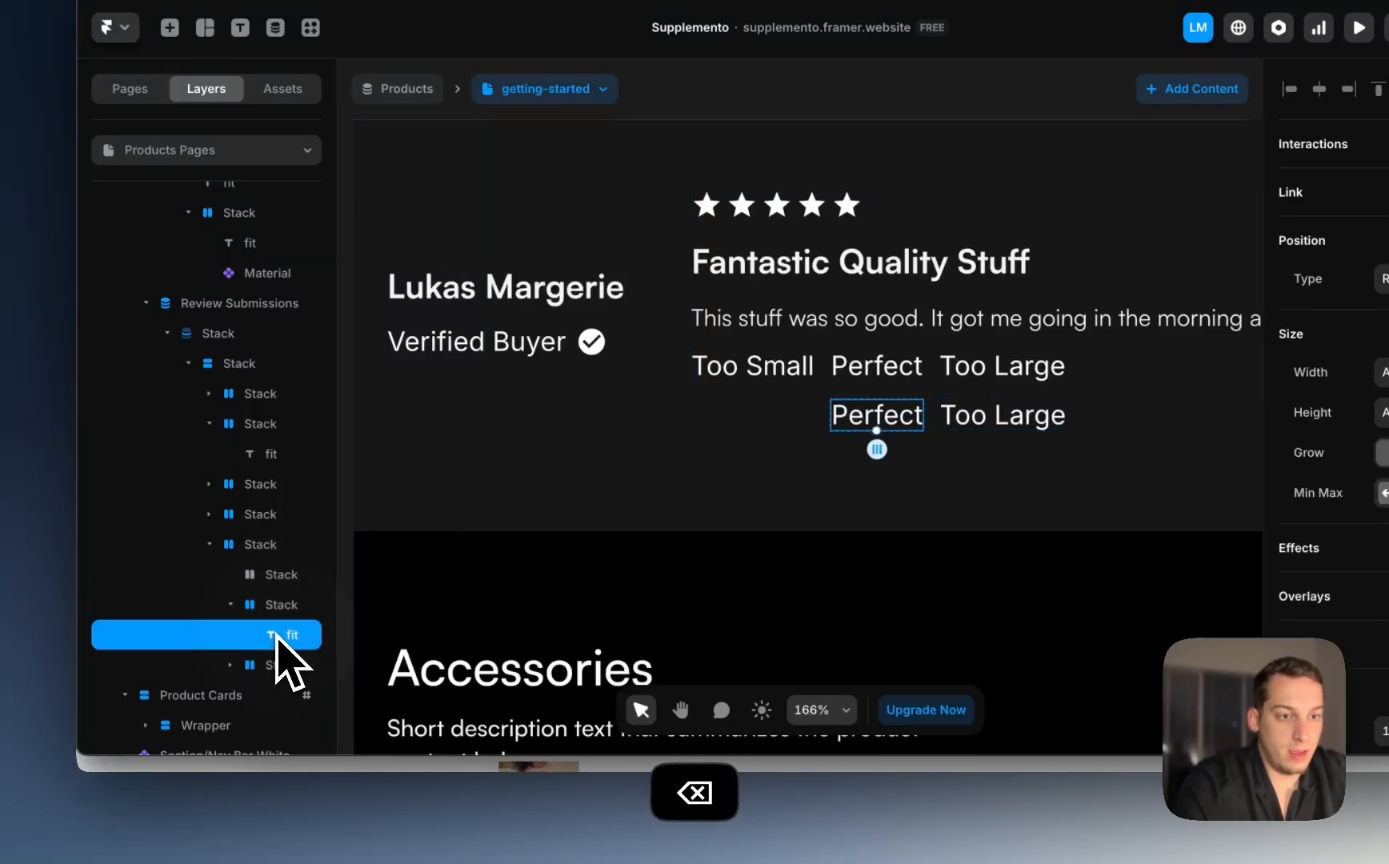
{"action": "key", "text": "BackSpace"}
{"action": "left_click", "coordinate": [276, 634]}
{"action": "left_click", "coordinate": [278, 665]}
{"action": "key", "text": "BackSpace"}
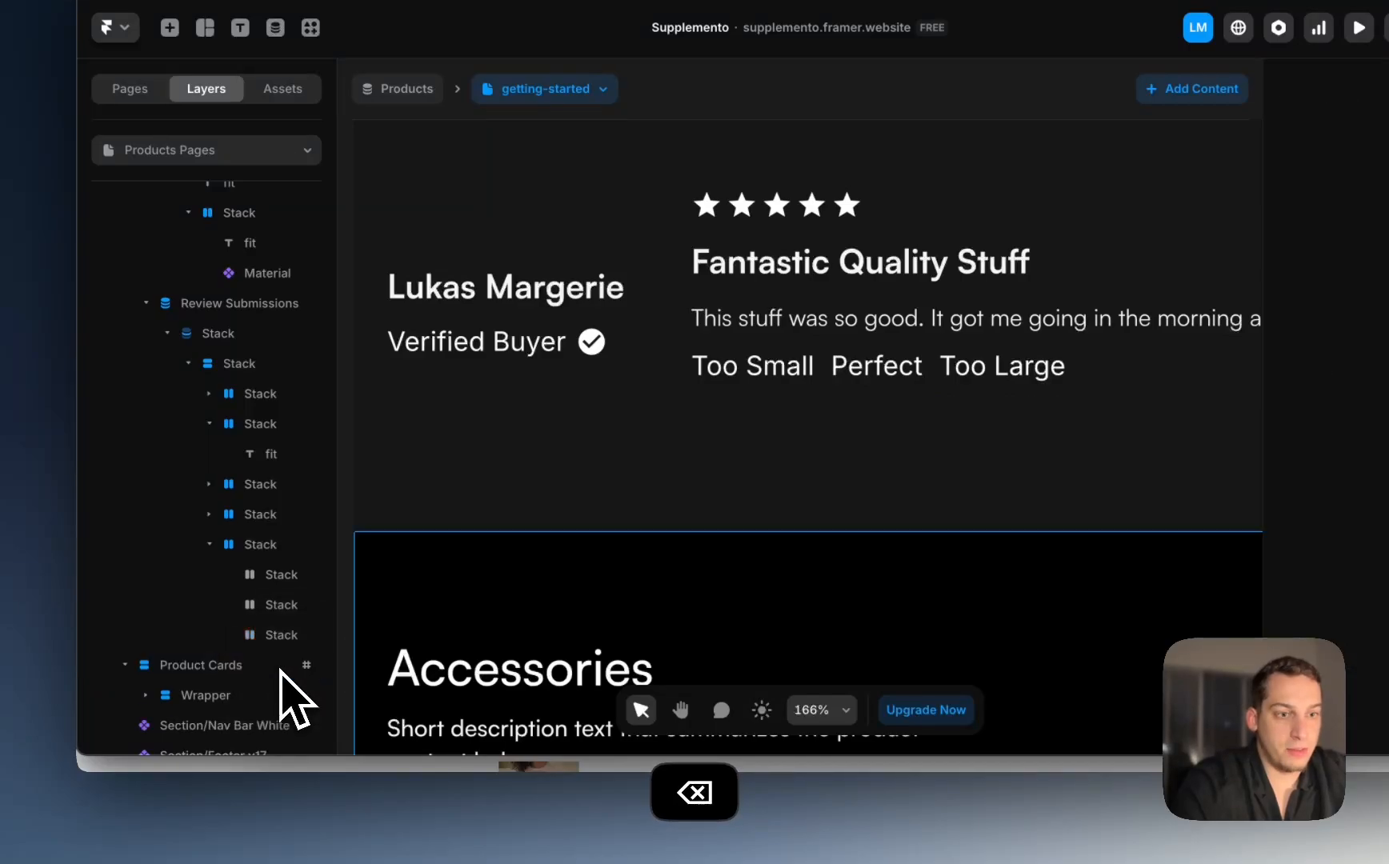
Step: Give the first empty stack a white fill and delete the two leftover empty stacks
{"action": "left_click", "coordinate": [272, 575]}
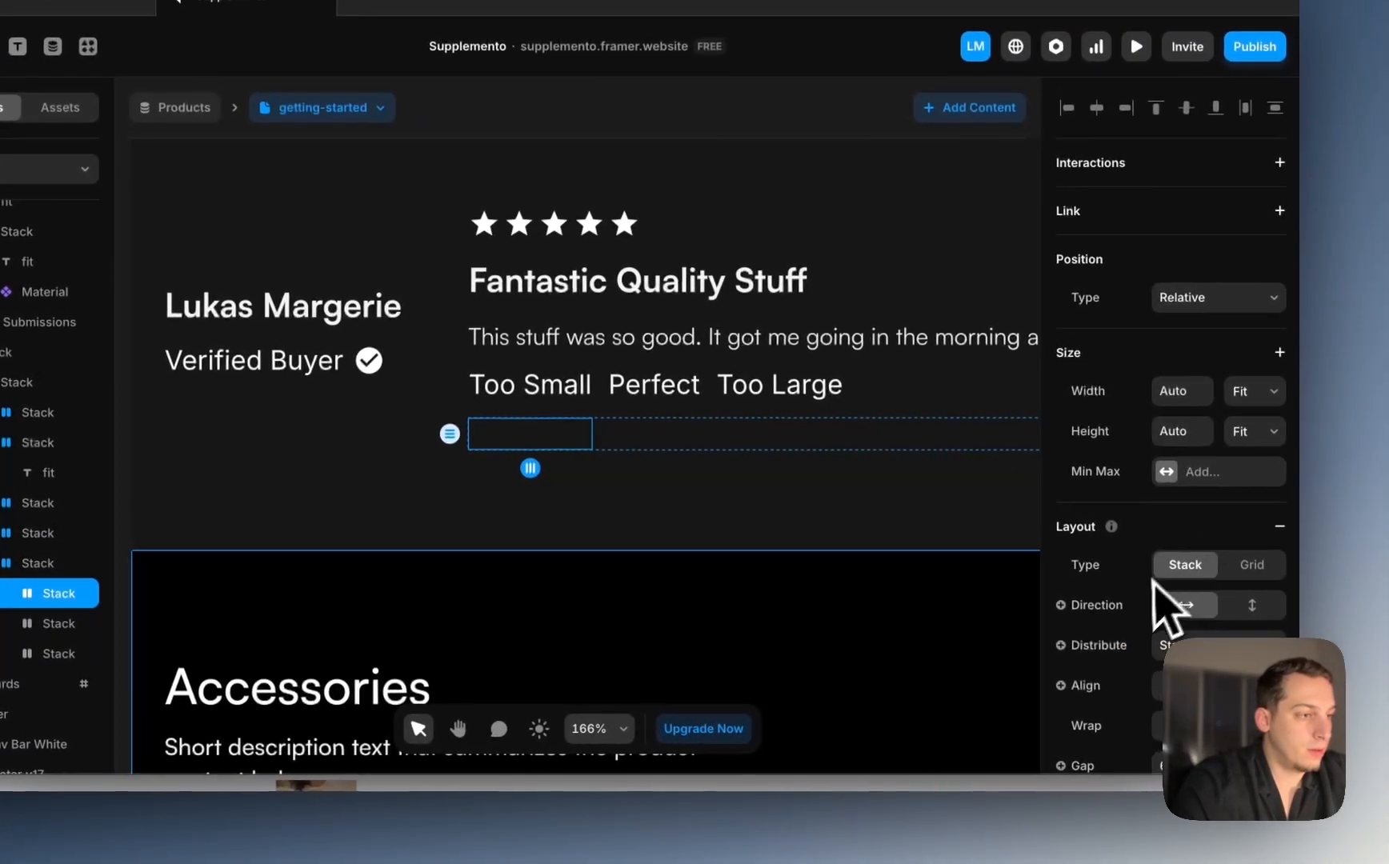
{"action": "scroll", "coordinate": [1173, 592], "scroll_direction": "down", "scroll_amount": 3}
{"action": "scroll", "coordinate": [1281, 596], "scroll_direction": "down", "scroll_amount": 2}
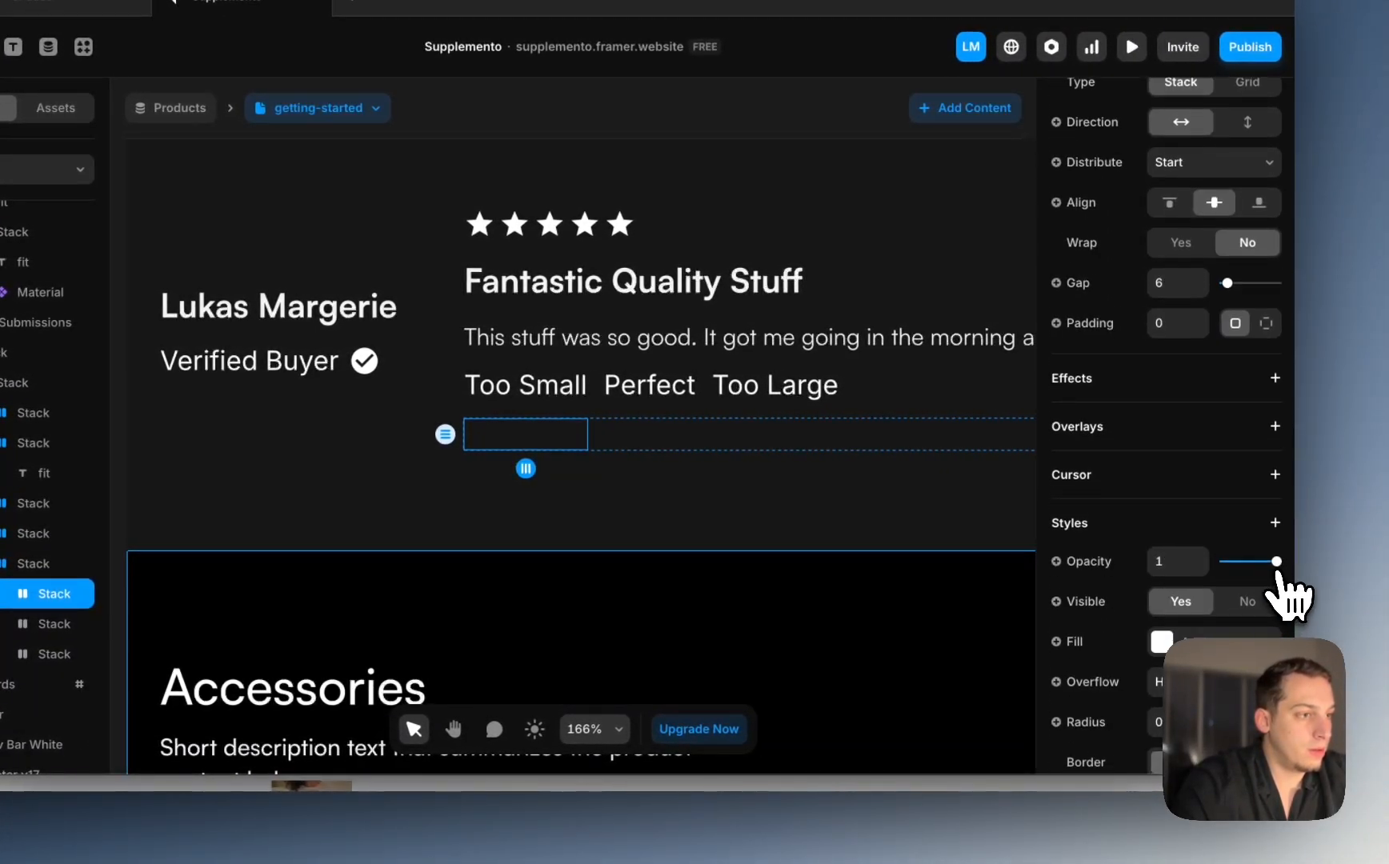
{"action": "left_click", "coordinate": [1074, 597]}
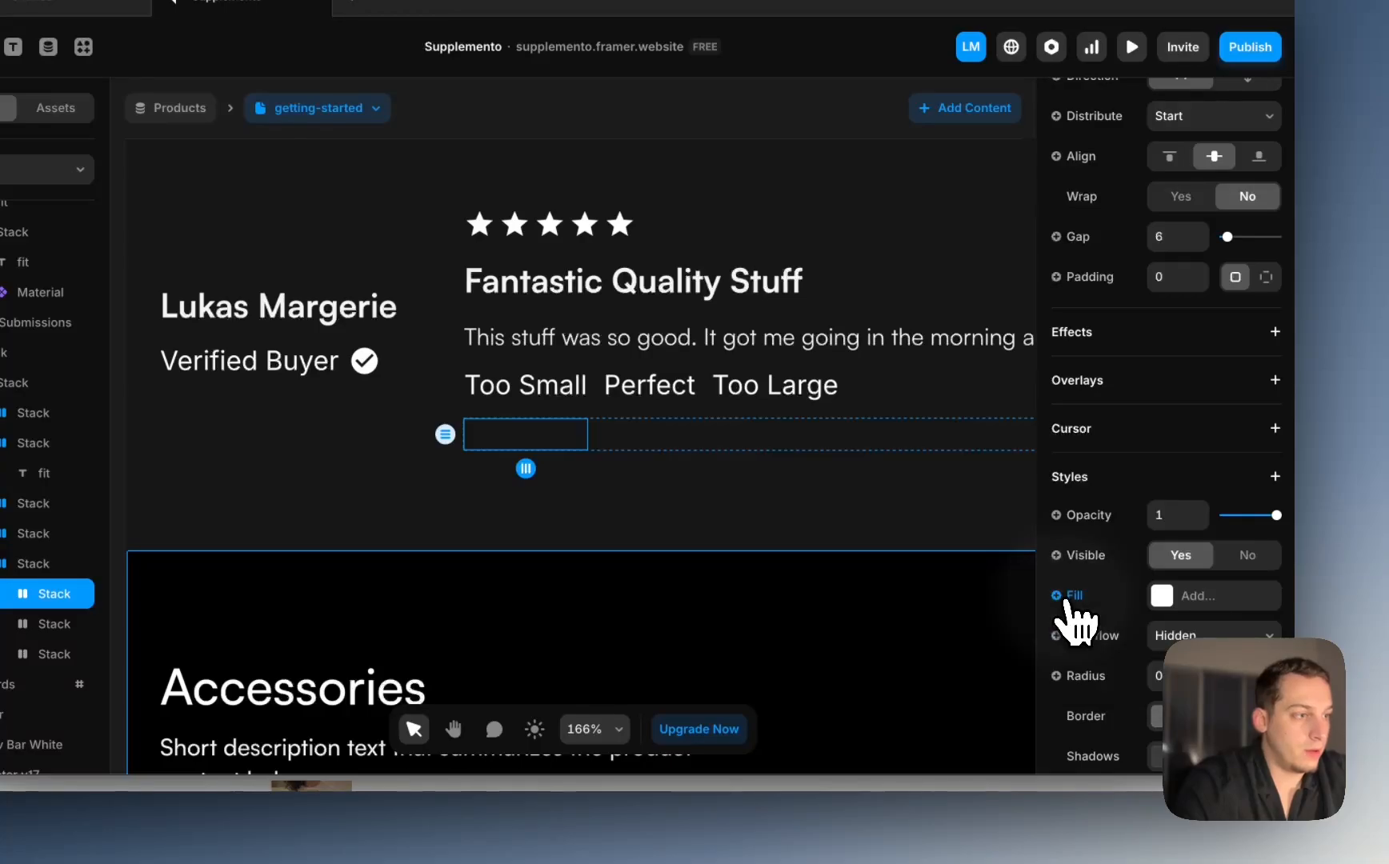
{"action": "left_click", "coordinate": [1162, 596]}
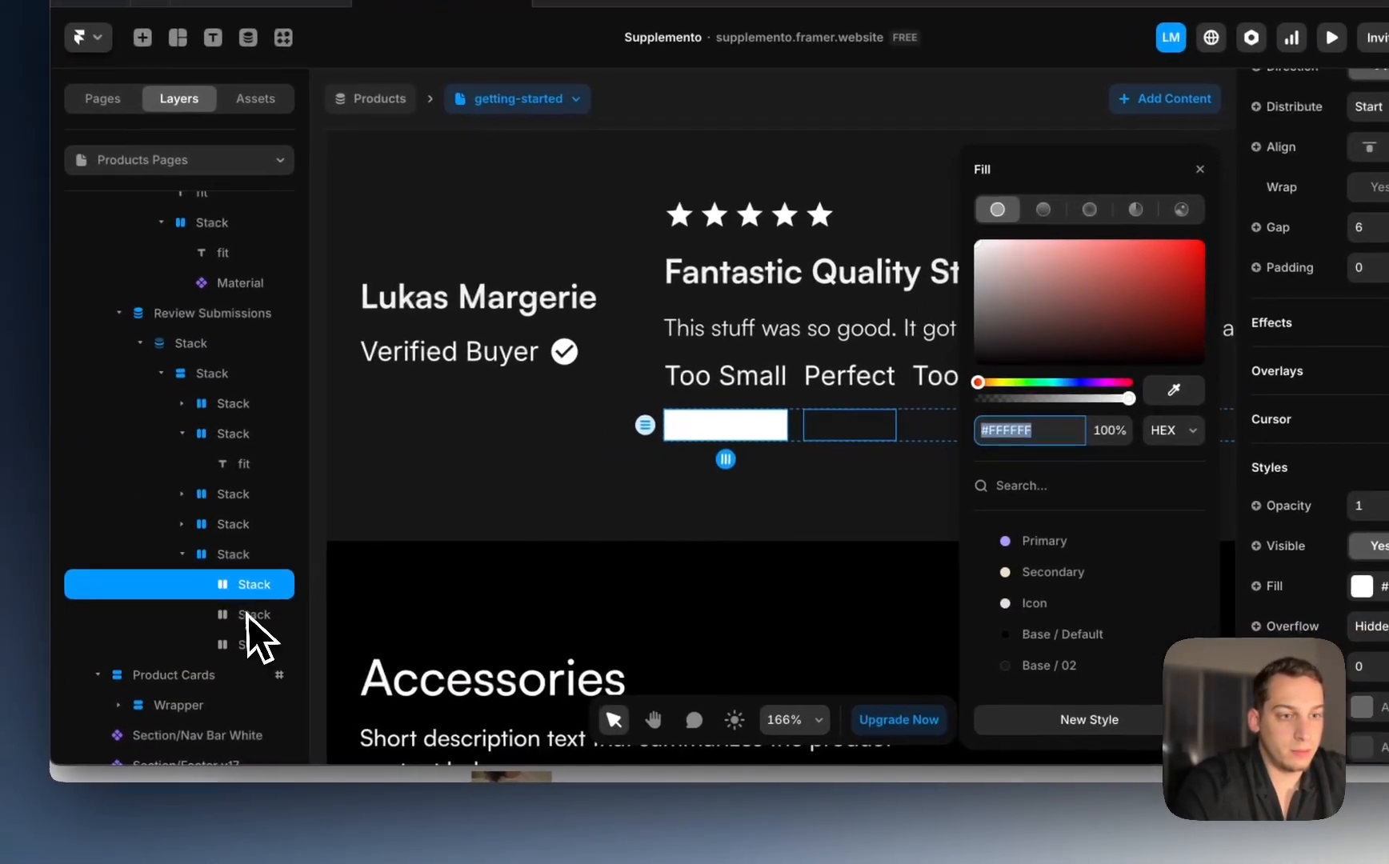
{"action": "left_click", "coordinate": [248, 615]}
{"action": "left_click", "coordinate": [240, 645], "text": "shift"}
{"action": "key", "text": "BackSpace"}
Step: Duplicate the white box into three and set their height to Fixed 4
{"action": "left_click", "coordinate": [233, 592]}
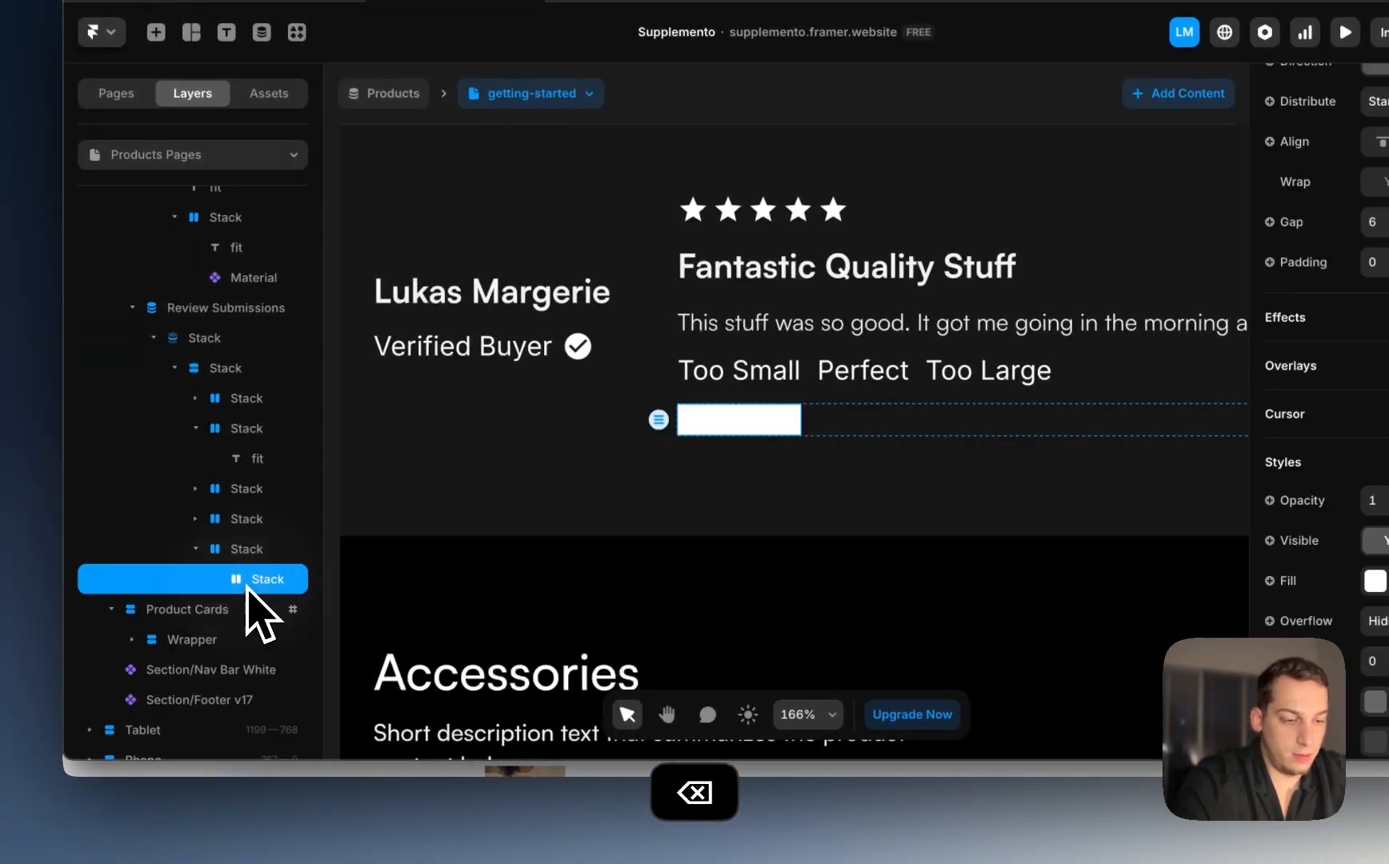
{"action": "key", "text": "super+d"}
{"action": "key", "text": "super+d"}
{"action": "left_click", "coordinate": [248, 581], "text": "shift"}
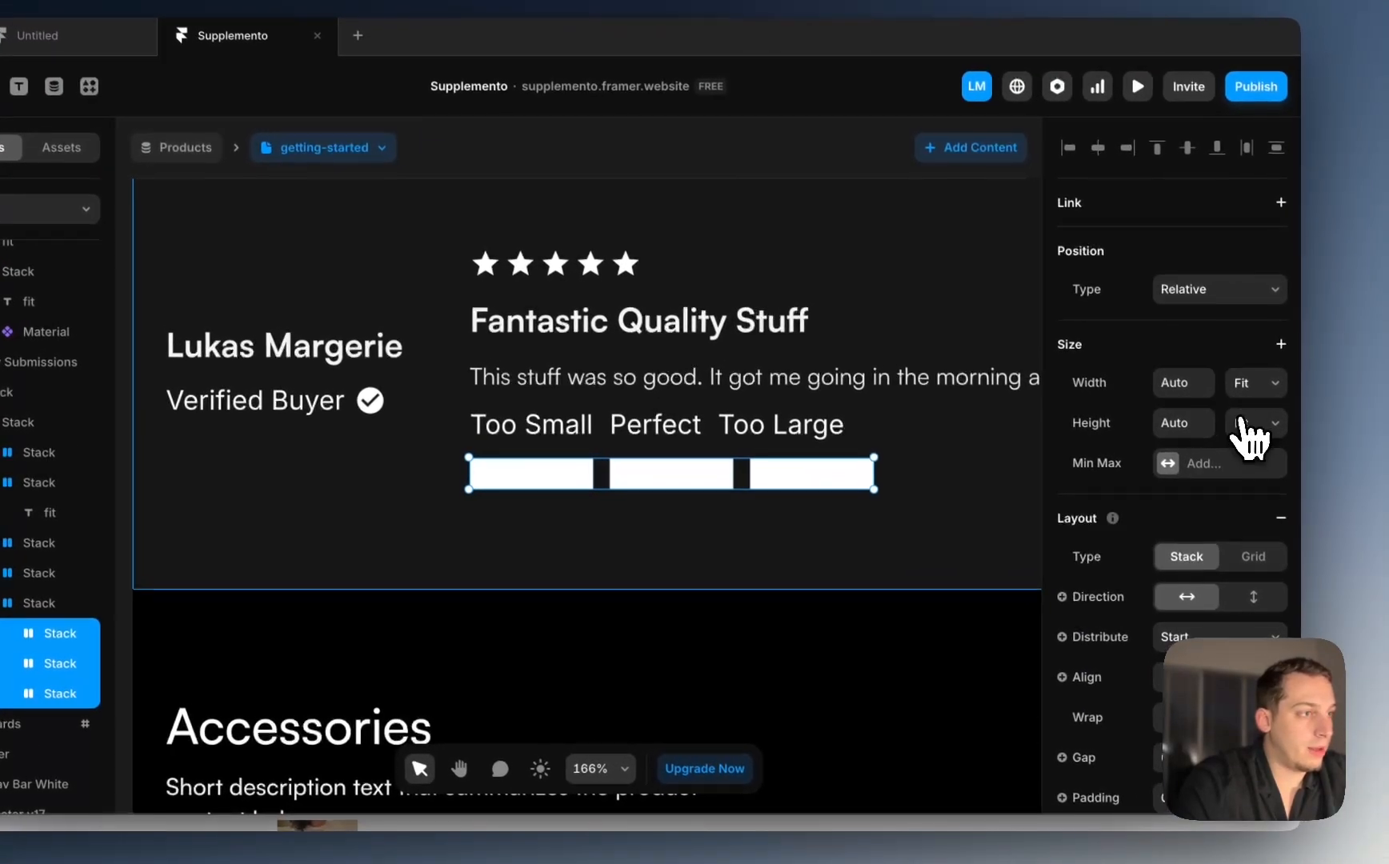
{"action": "left_click", "coordinate": [1300, 409]}
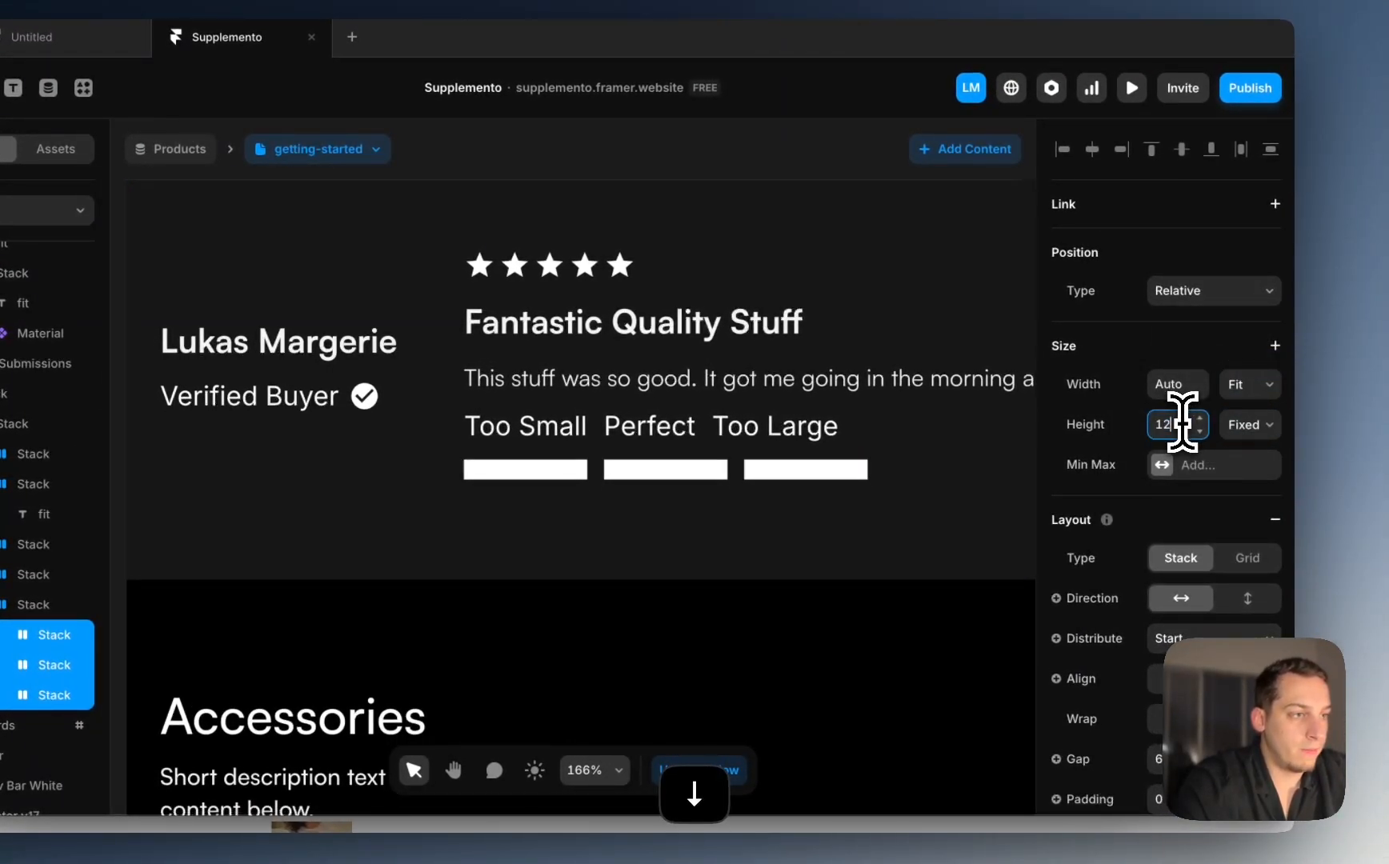
{"action": "key", "text": "BackSpace"}
{"action": "key", "text": "BackSpace"}
{"action": "type", "text": "4"}
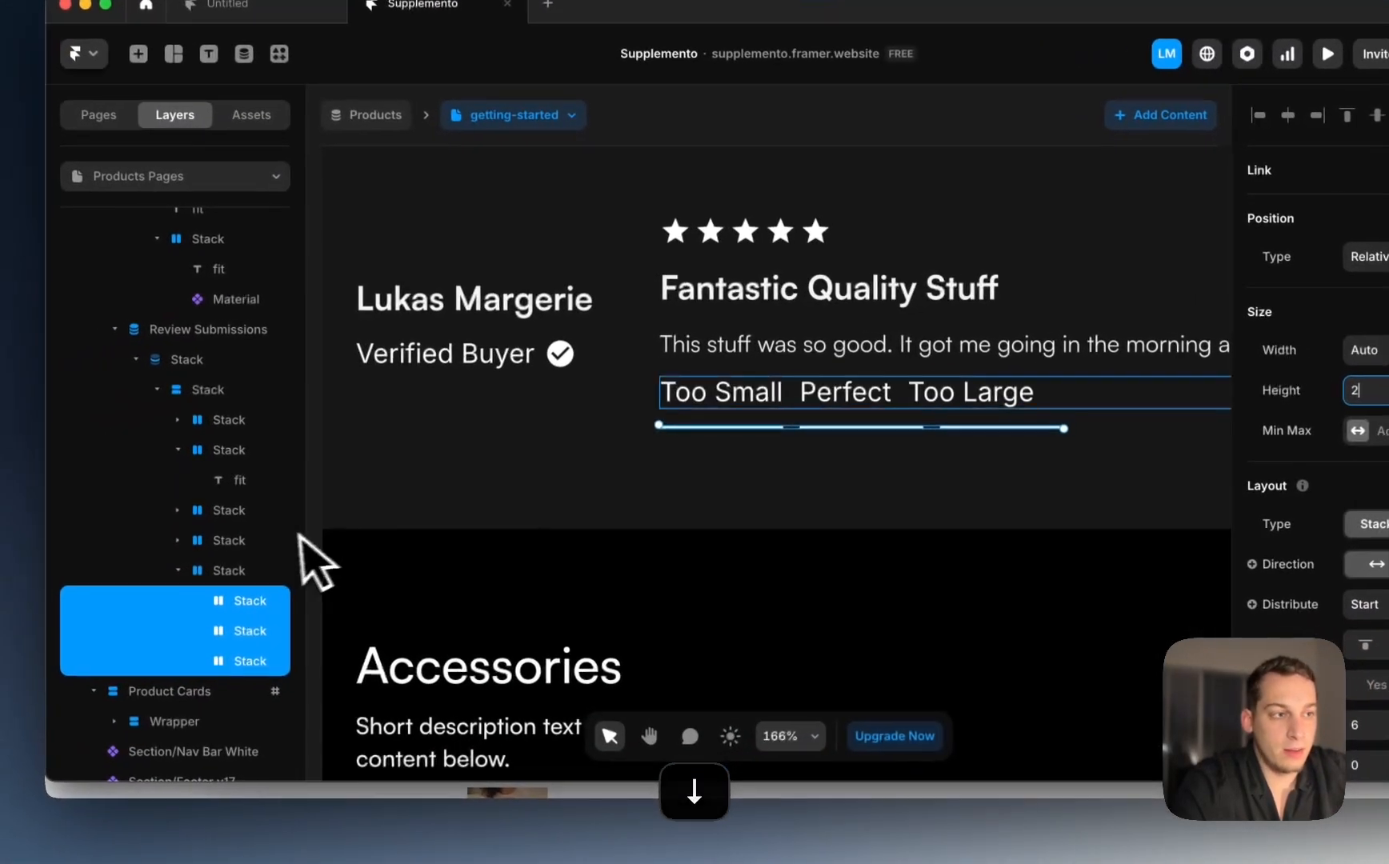
Step: Remove the wrapping stacks around labels and bars, then reduce the gap between them
{"action": "left_click", "coordinate": [20, 585]}
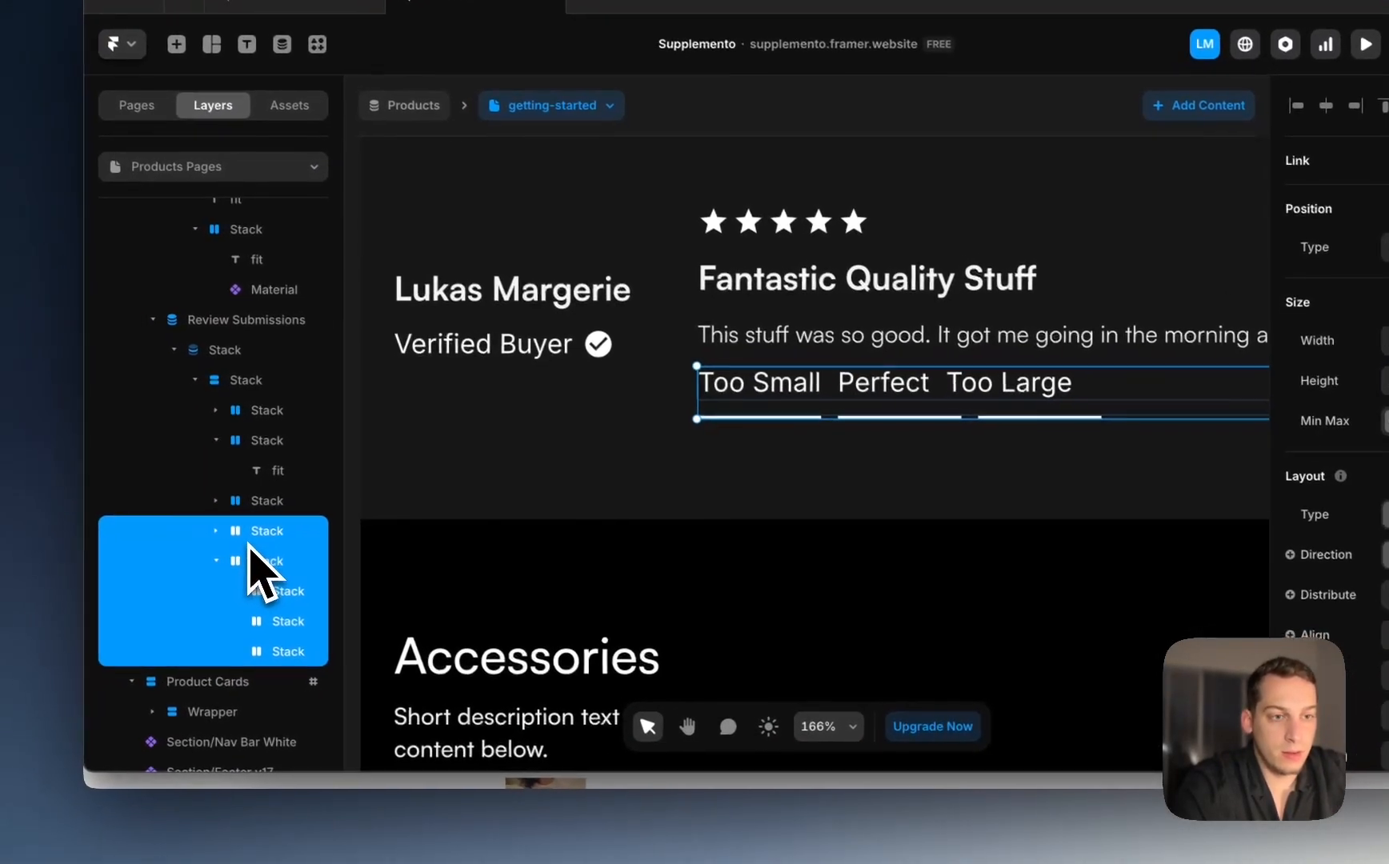
{"action": "right_click", "coordinate": [236, 565]}
{"action": "left_click", "coordinate": [352, 546]}
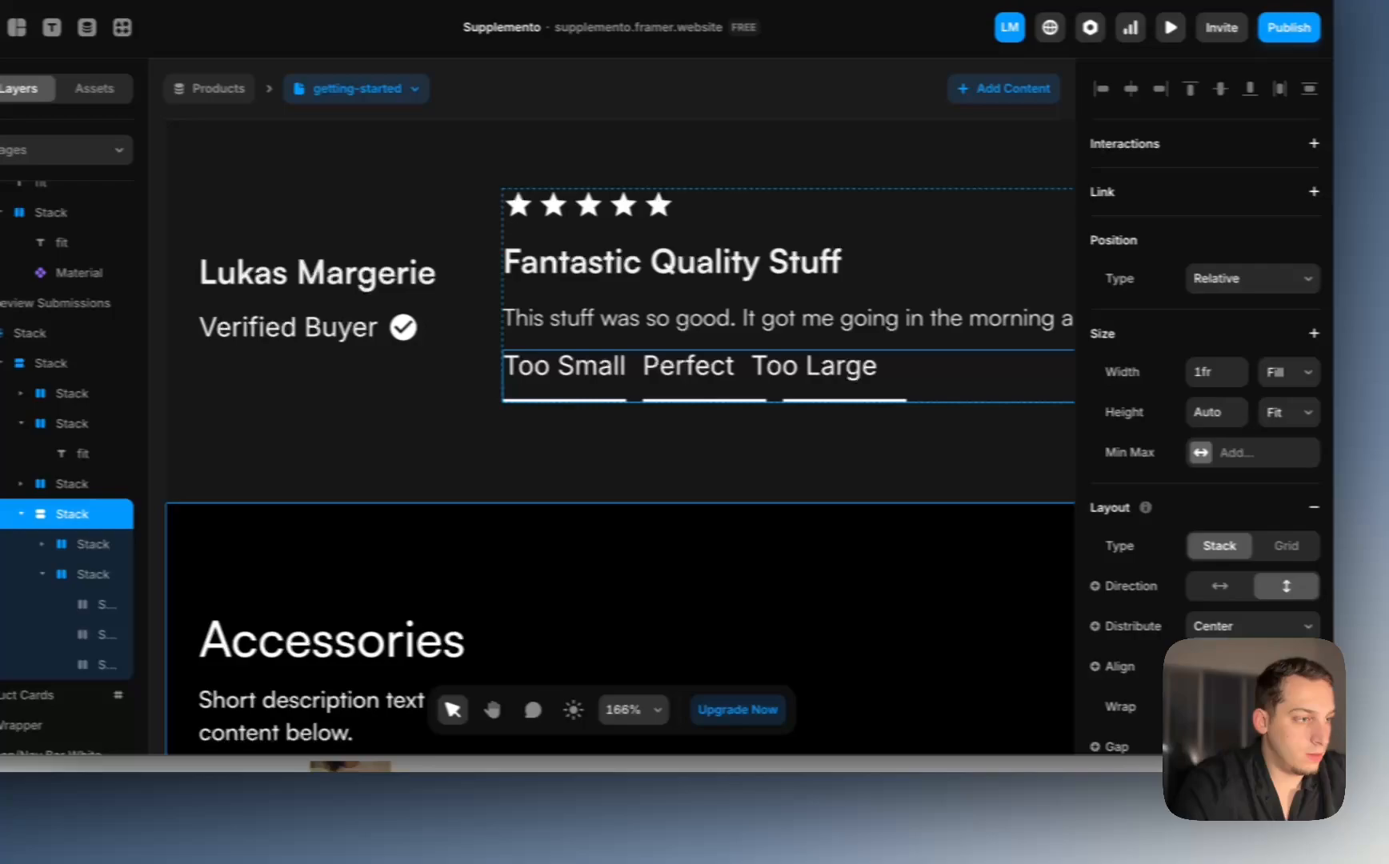
{"action": "left_click", "coordinate": [1167, 638]}
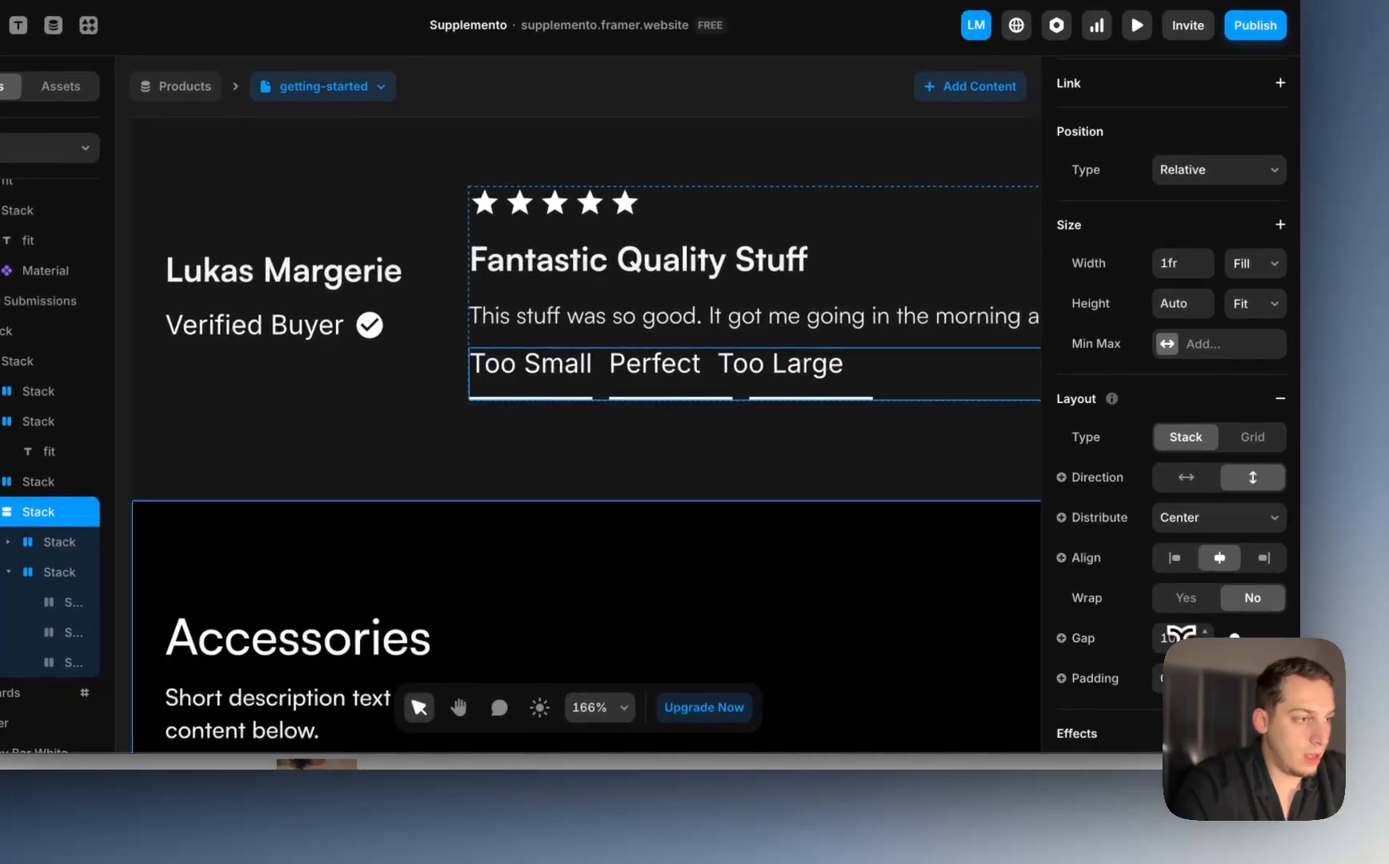
{"action": "key", "text": "shift+Down"}
{"action": "key", "text": "Up"}
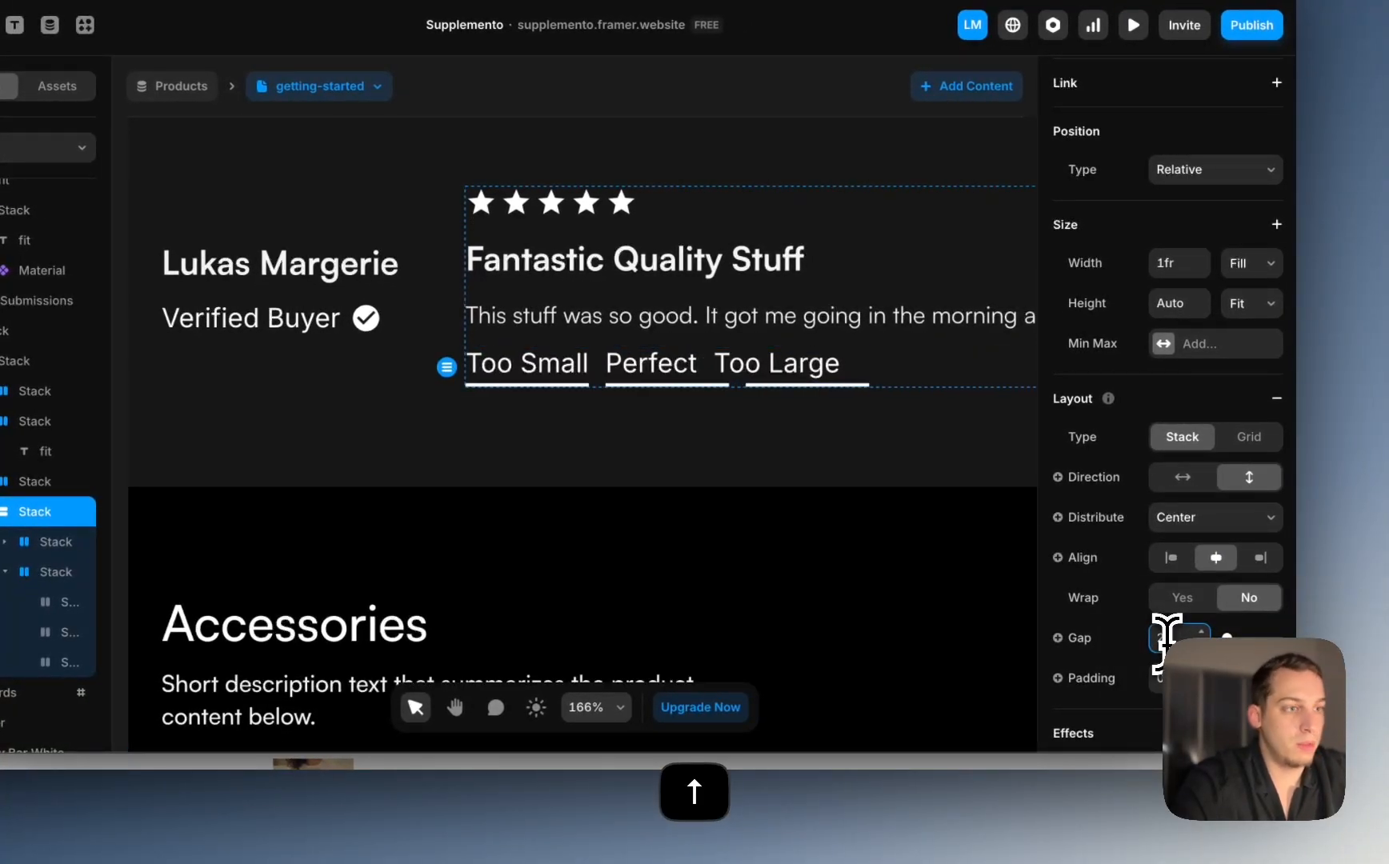
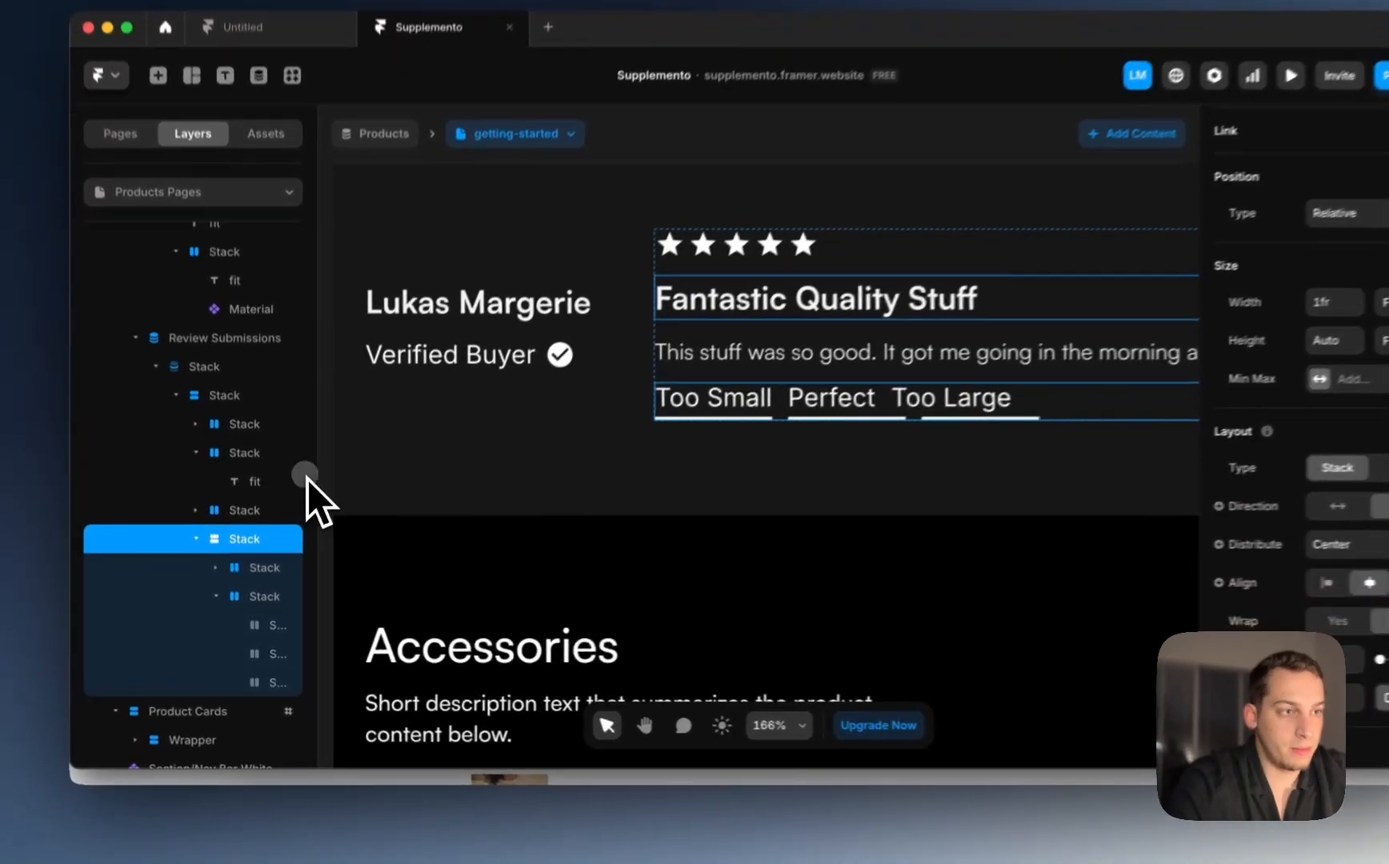
Step: Give the Too Small, Perfect and Too Large option stacks a fixed width of 90
{"action": "double_click", "coordinate": [709, 440]}
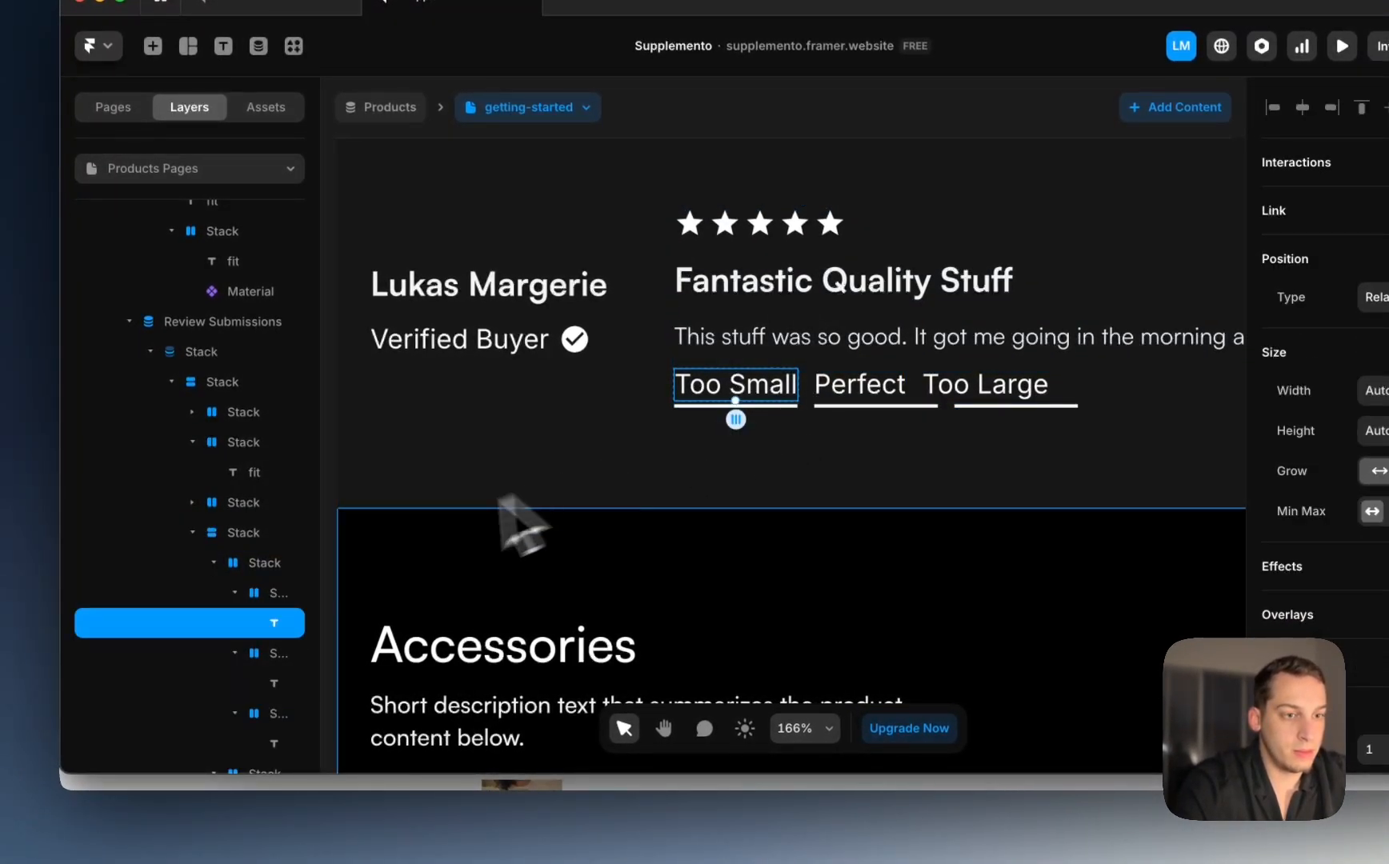
{"action": "left_click", "coordinate": [261, 597]}
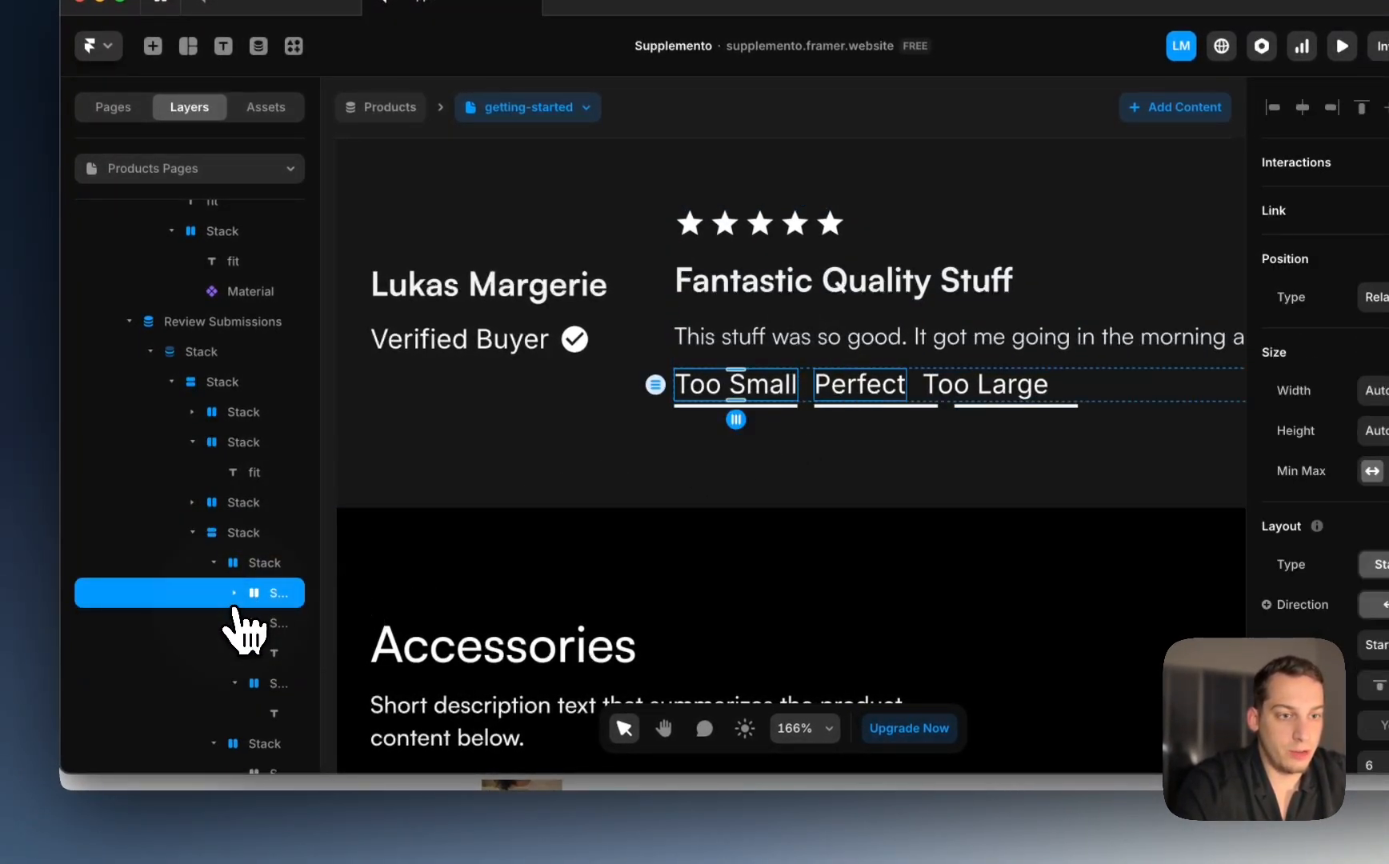
{"action": "left_click", "coordinate": [268, 655], "text": "shift"}
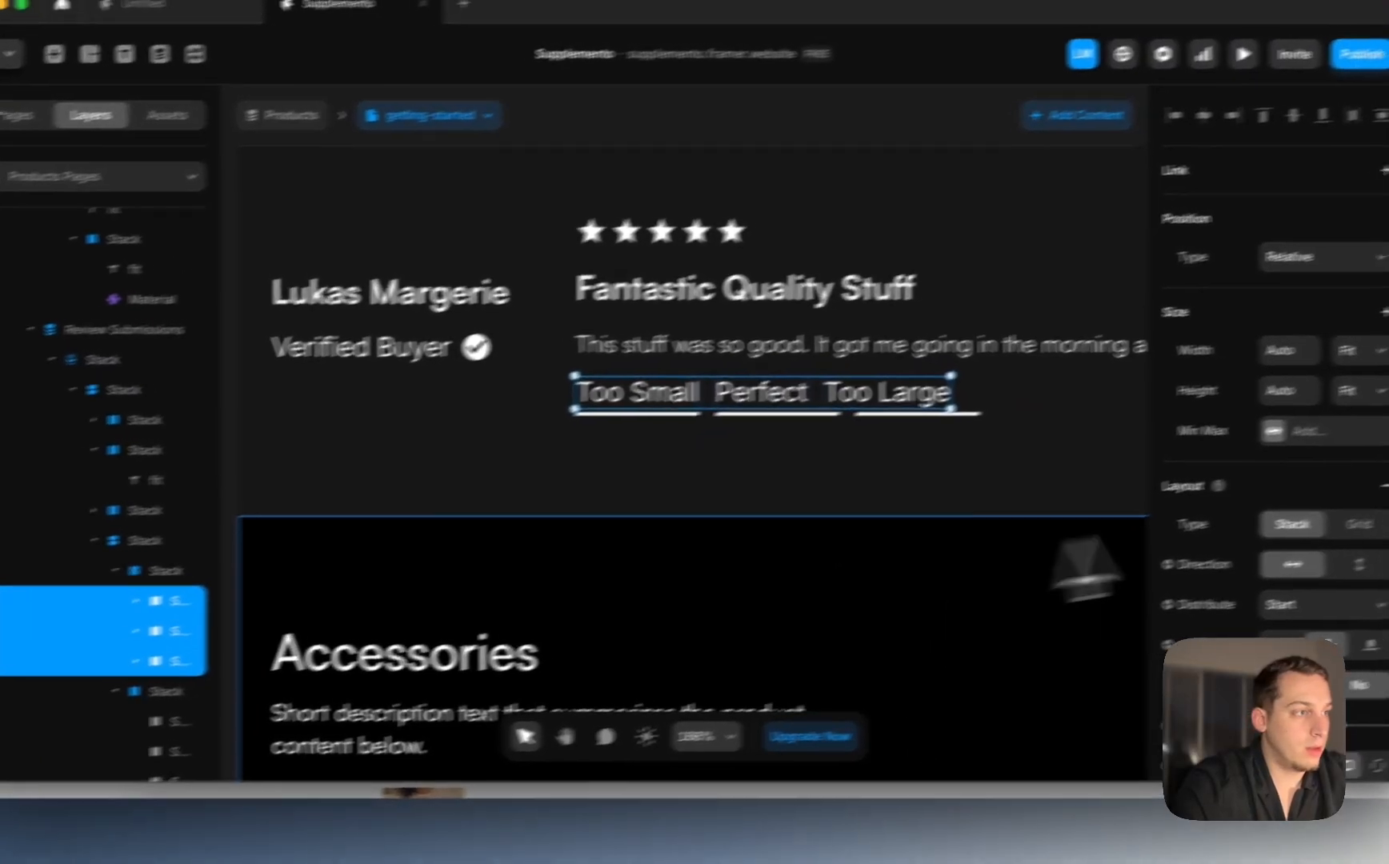
{"action": "left_click", "coordinate": [1257, 394]}
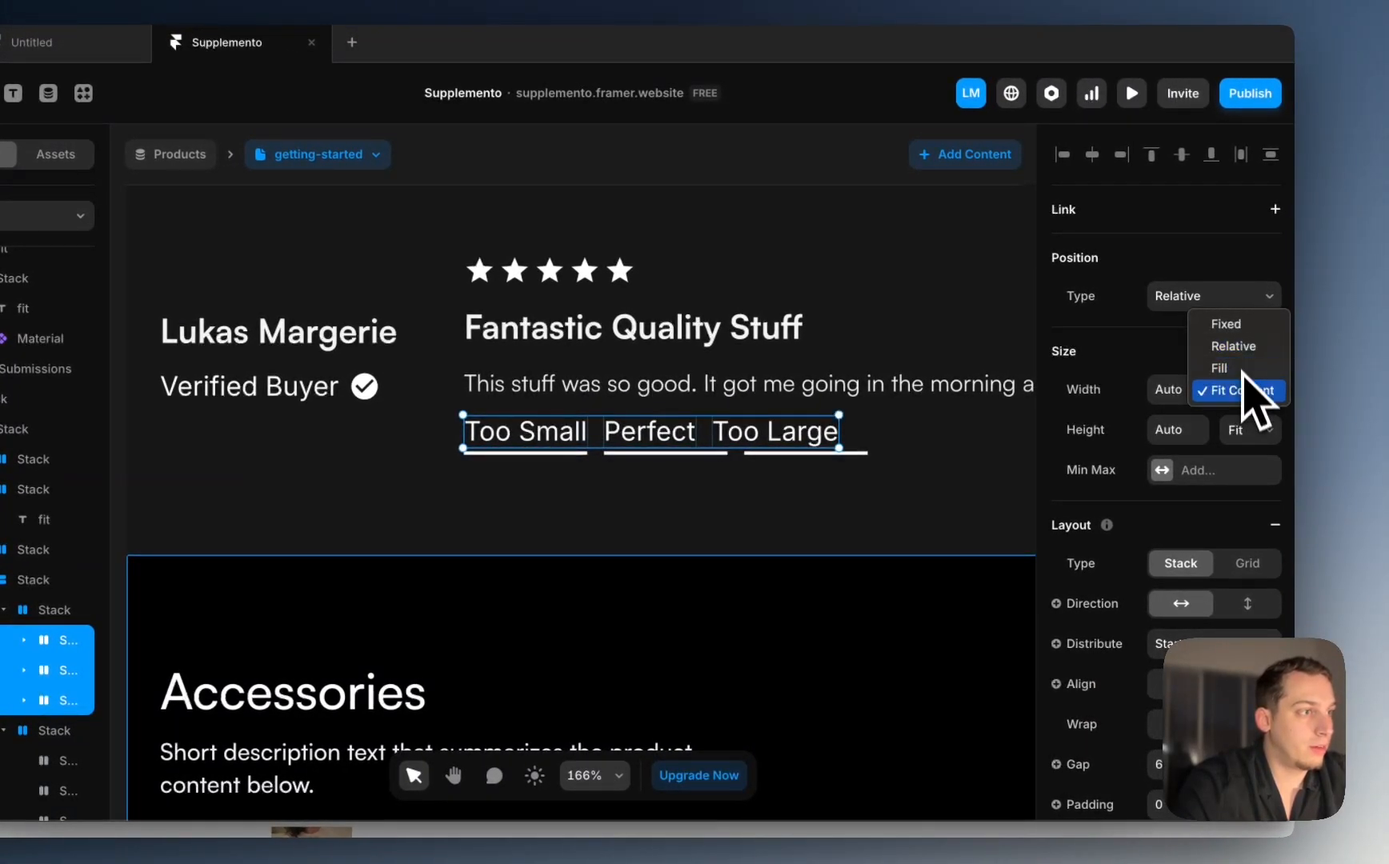
{"action": "left_click", "coordinate": [1168, 392]}
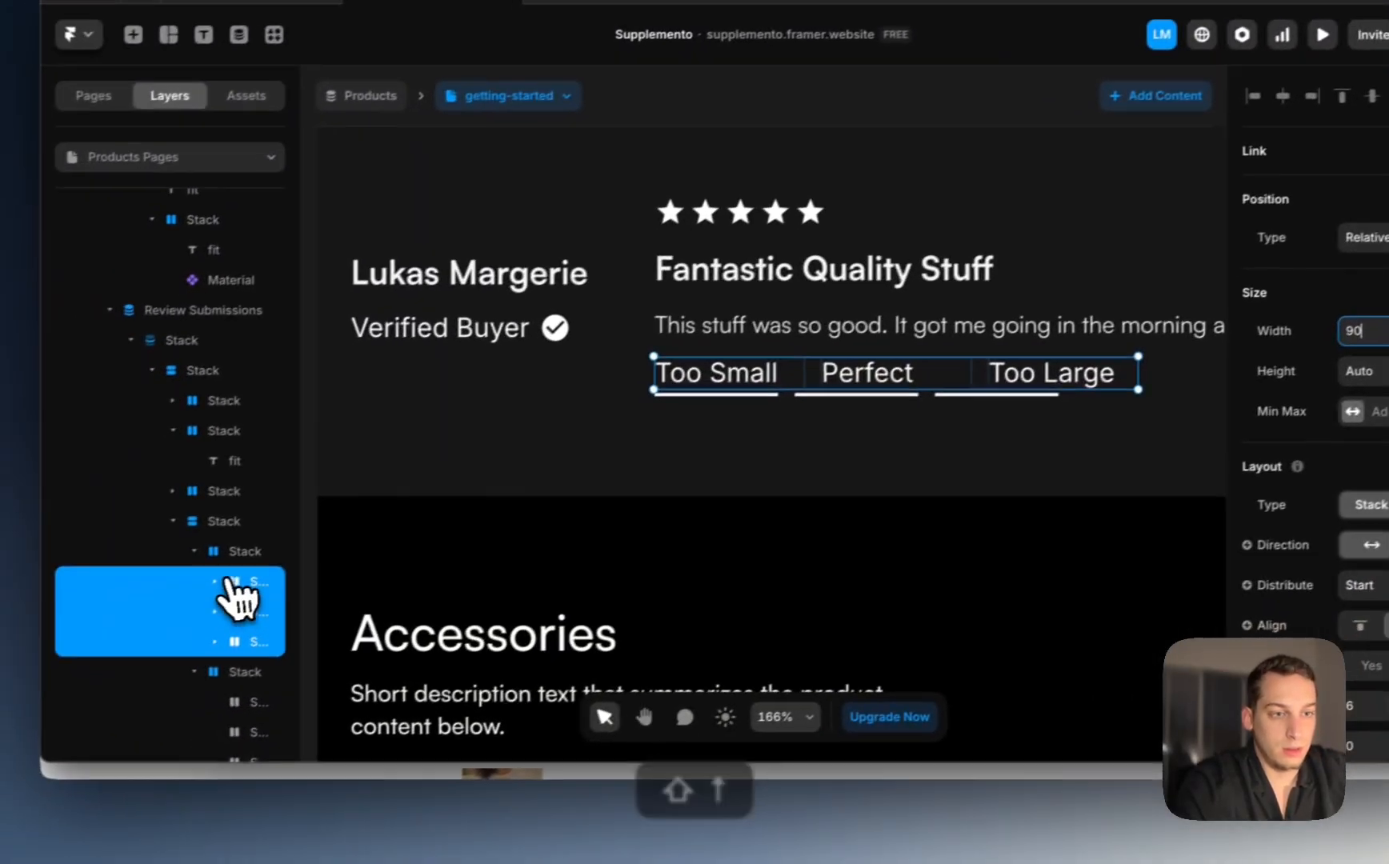
Step: Set the three fit option stacks to Distribute Center so labels centre over their bars
{"action": "left_click", "coordinate": [24, 641]}
{"action": "left_click", "coordinate": [24, 700]}
{"action": "left_click", "coordinate": [236, 695]}
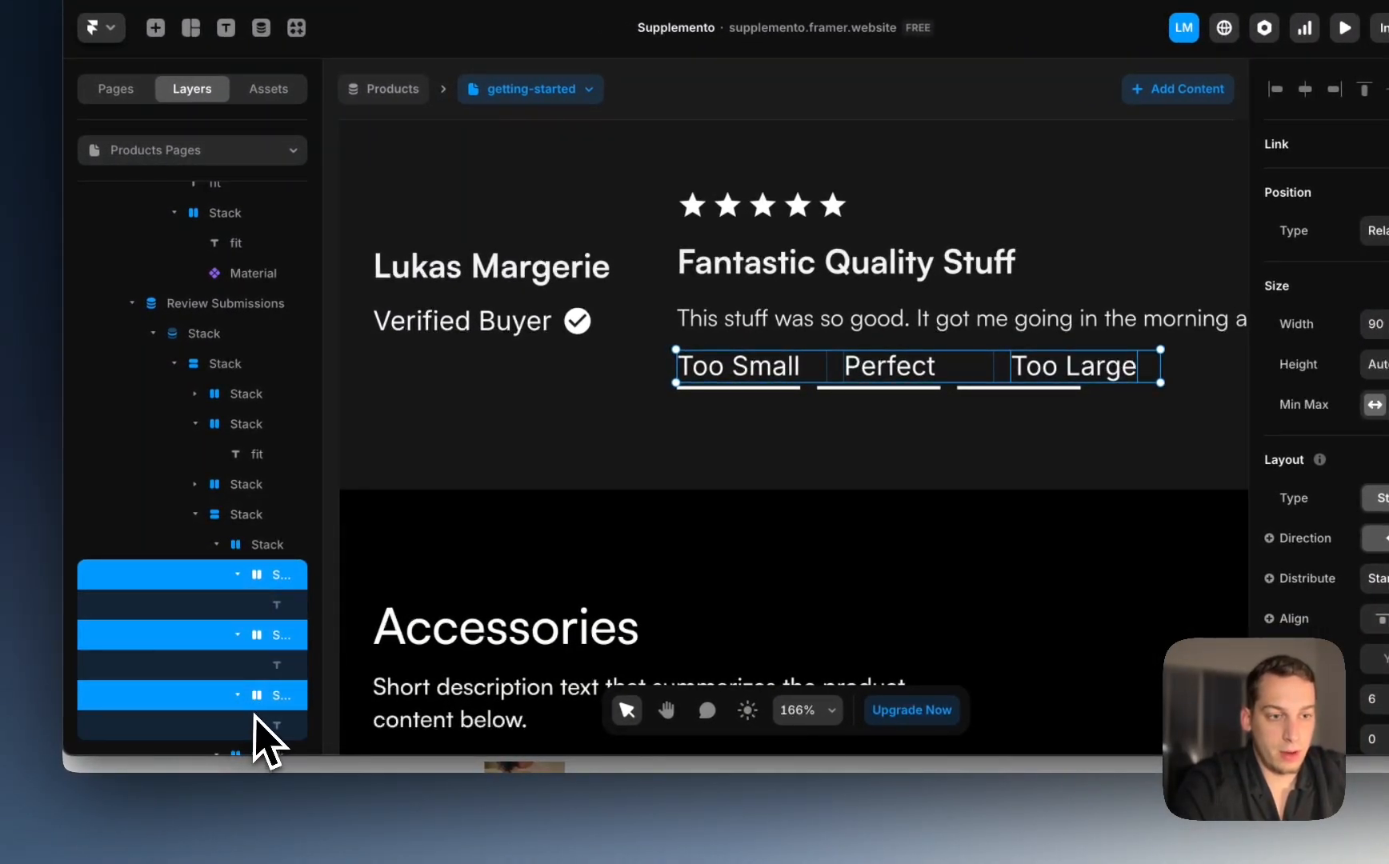
{"action": "left_click", "coordinate": [258, 720]}
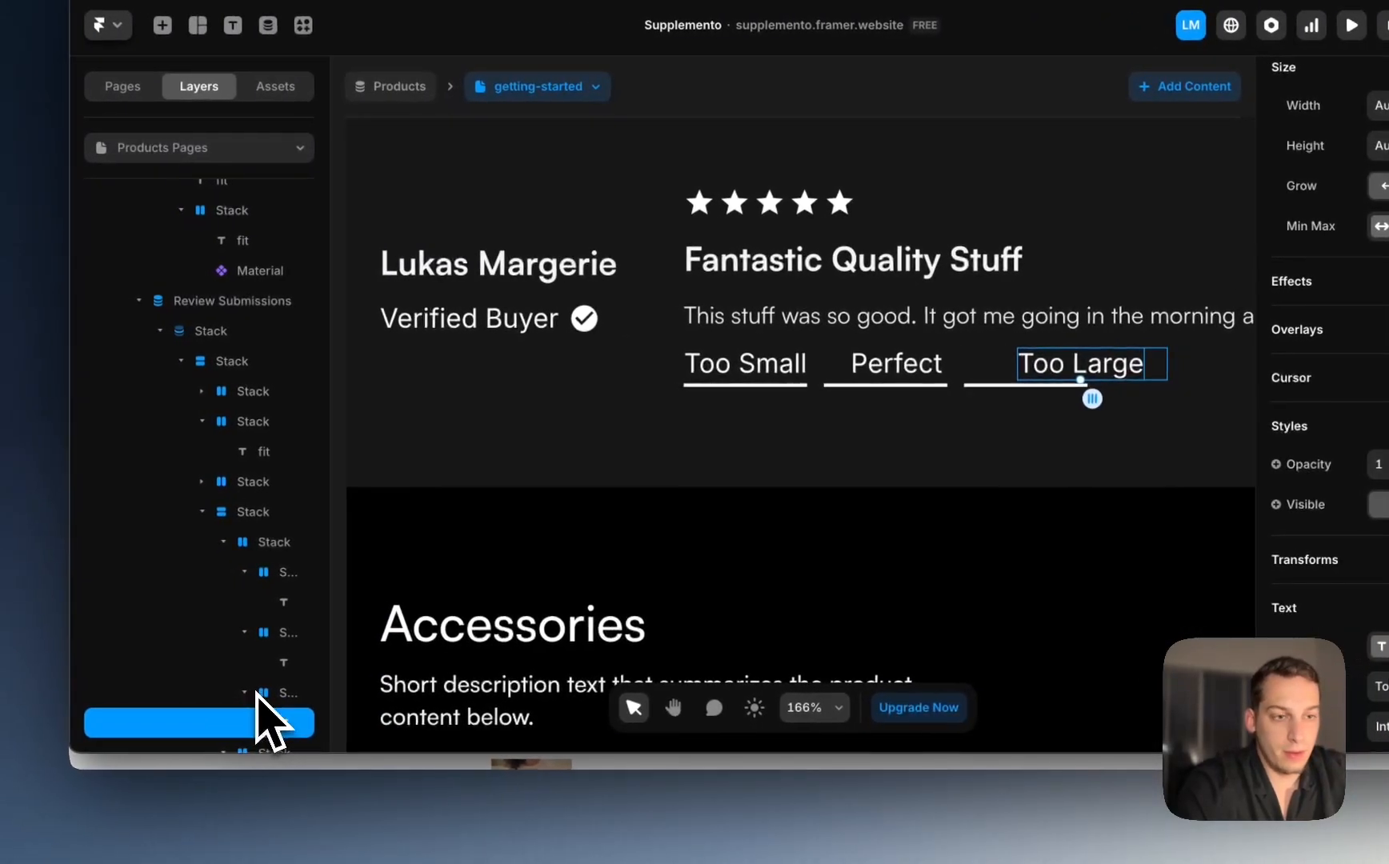
{"action": "left_click", "coordinate": [63, 698]}
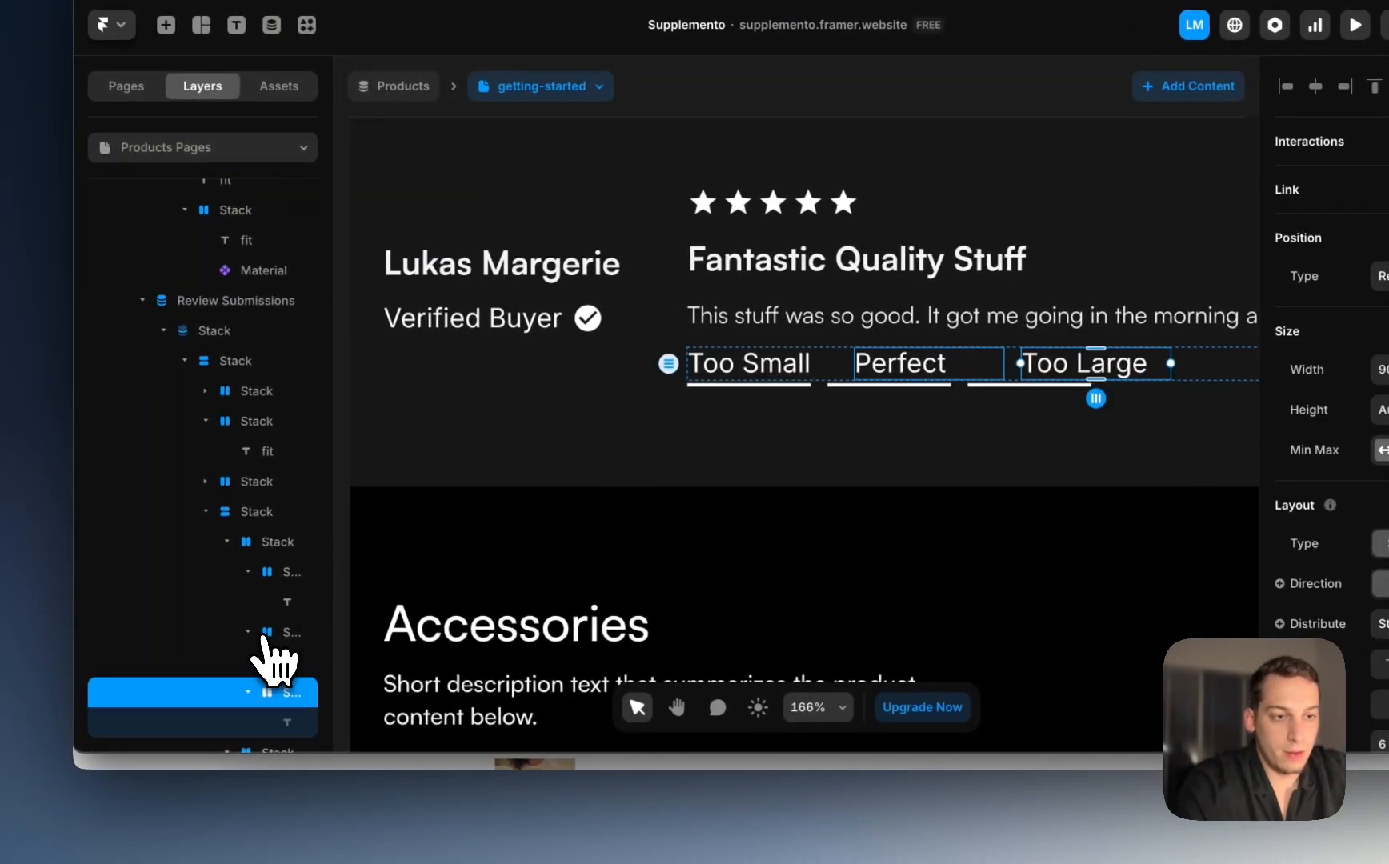
{"action": "left_click", "coordinate": [248, 633]}
{"action": "left_click", "coordinate": [248, 574]}
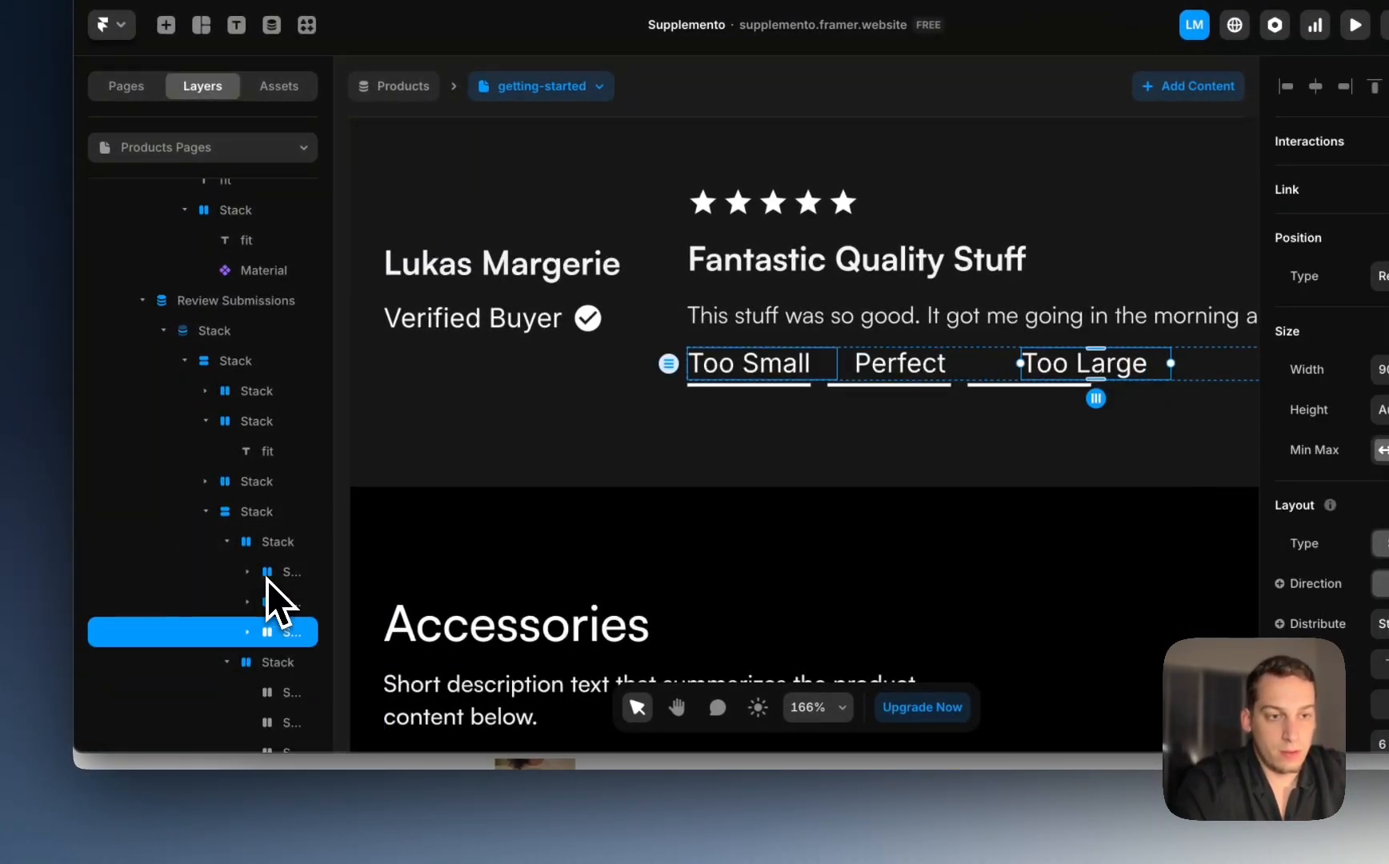
{"action": "left_click", "coordinate": [271, 578], "text": "shift"}
{"action": "left_click", "coordinate": [1221, 593]}
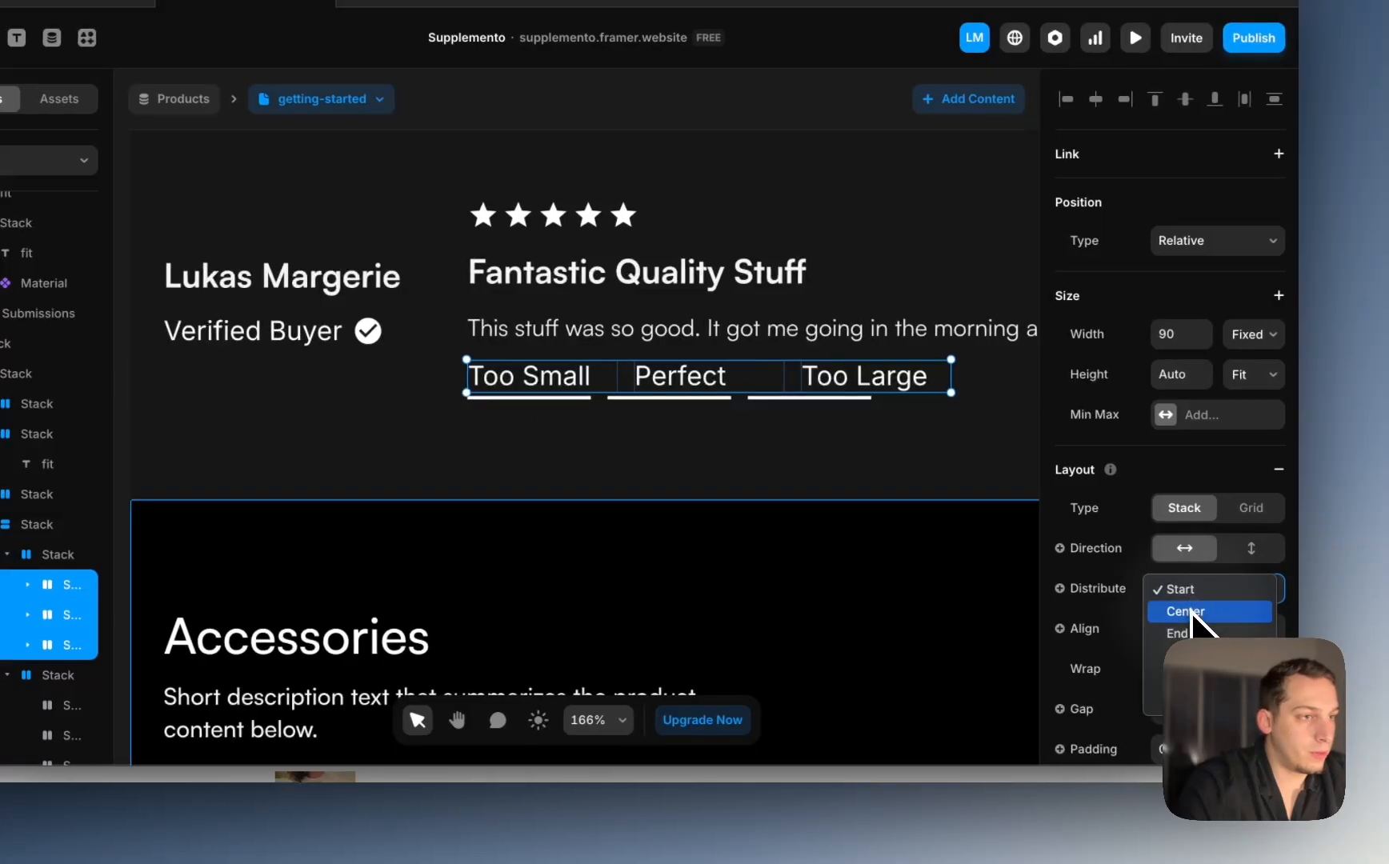
{"action": "left_click", "coordinate": [1188, 612]}
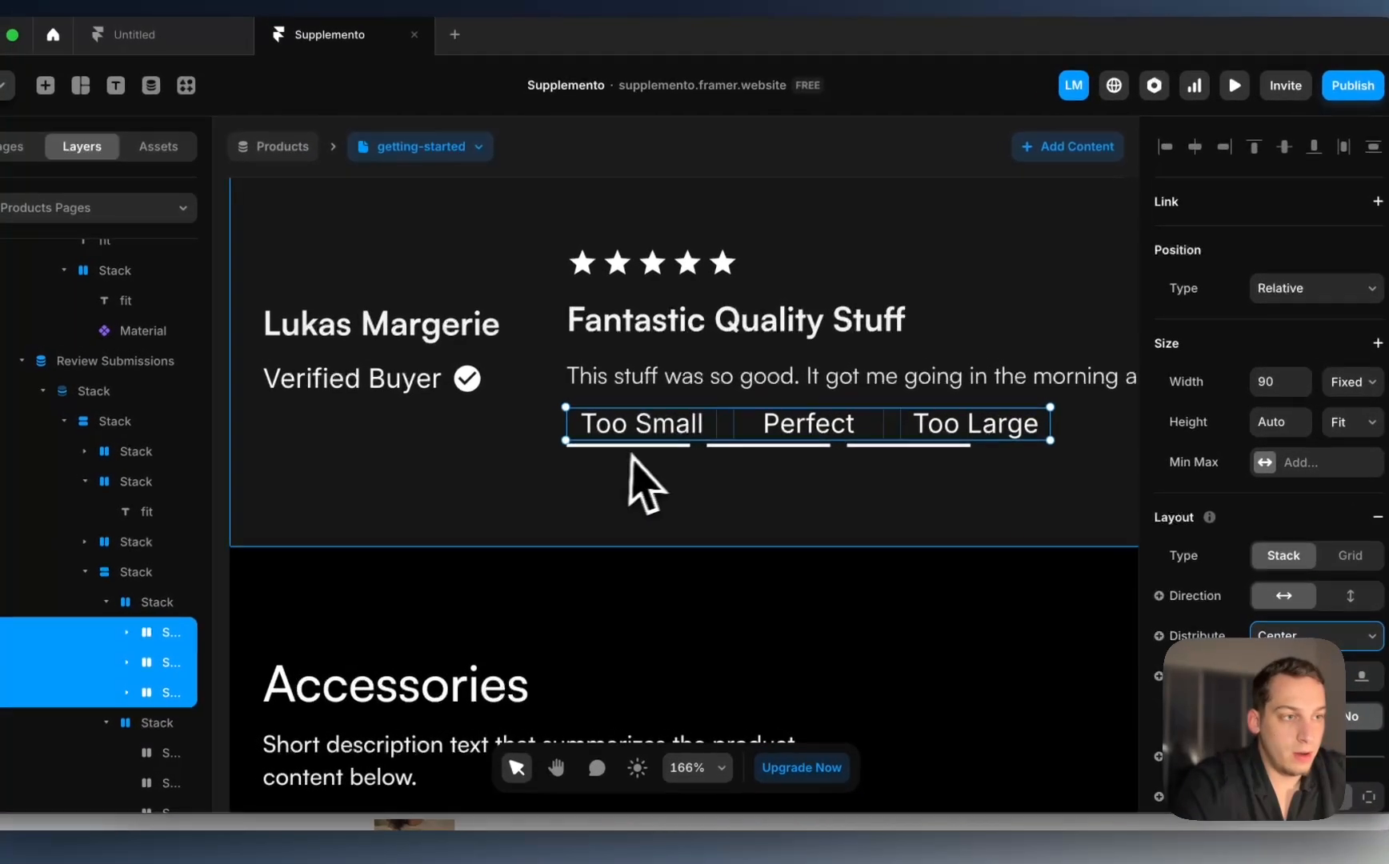
Step: Check the three underline layers' width, leaving it unchanged, and zoom out
{"action": "left_click", "coordinate": [643, 447]}
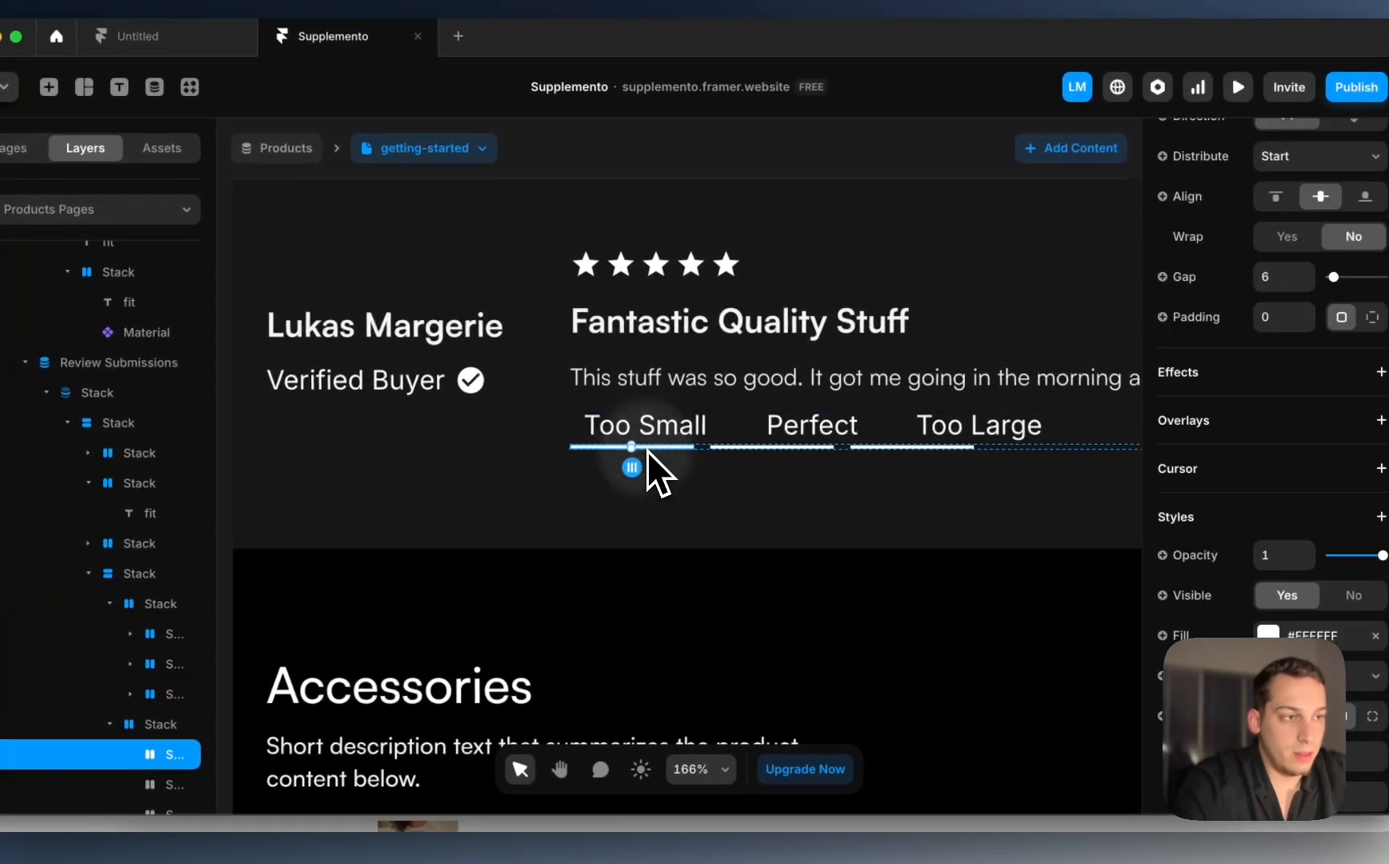
{"action": "left_click", "coordinate": [586, 424]}
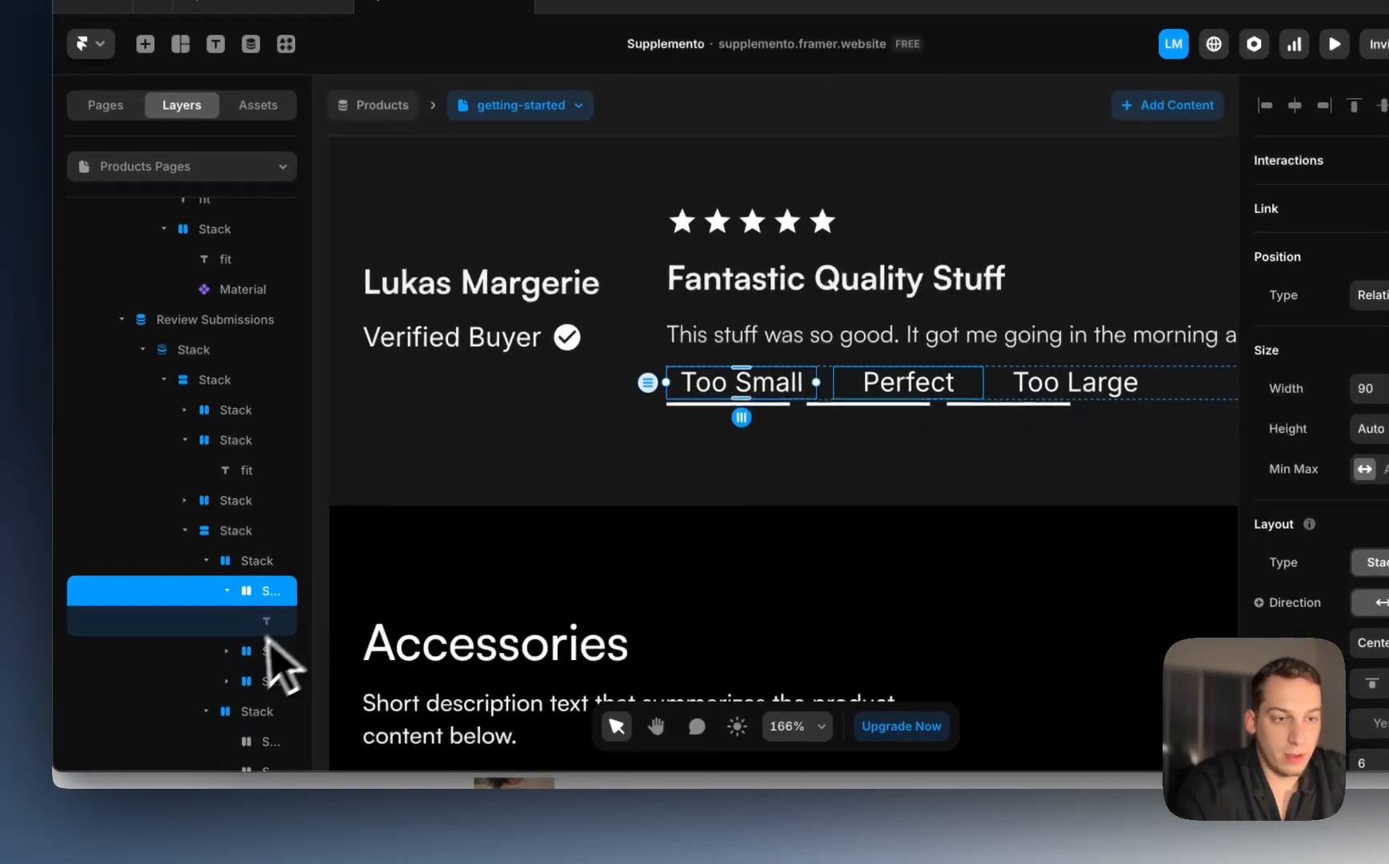
{"action": "scroll", "coordinate": [243, 654], "scroll_direction": "down", "scroll_amount": 2}
{"action": "left_click", "coordinate": [244, 640]}
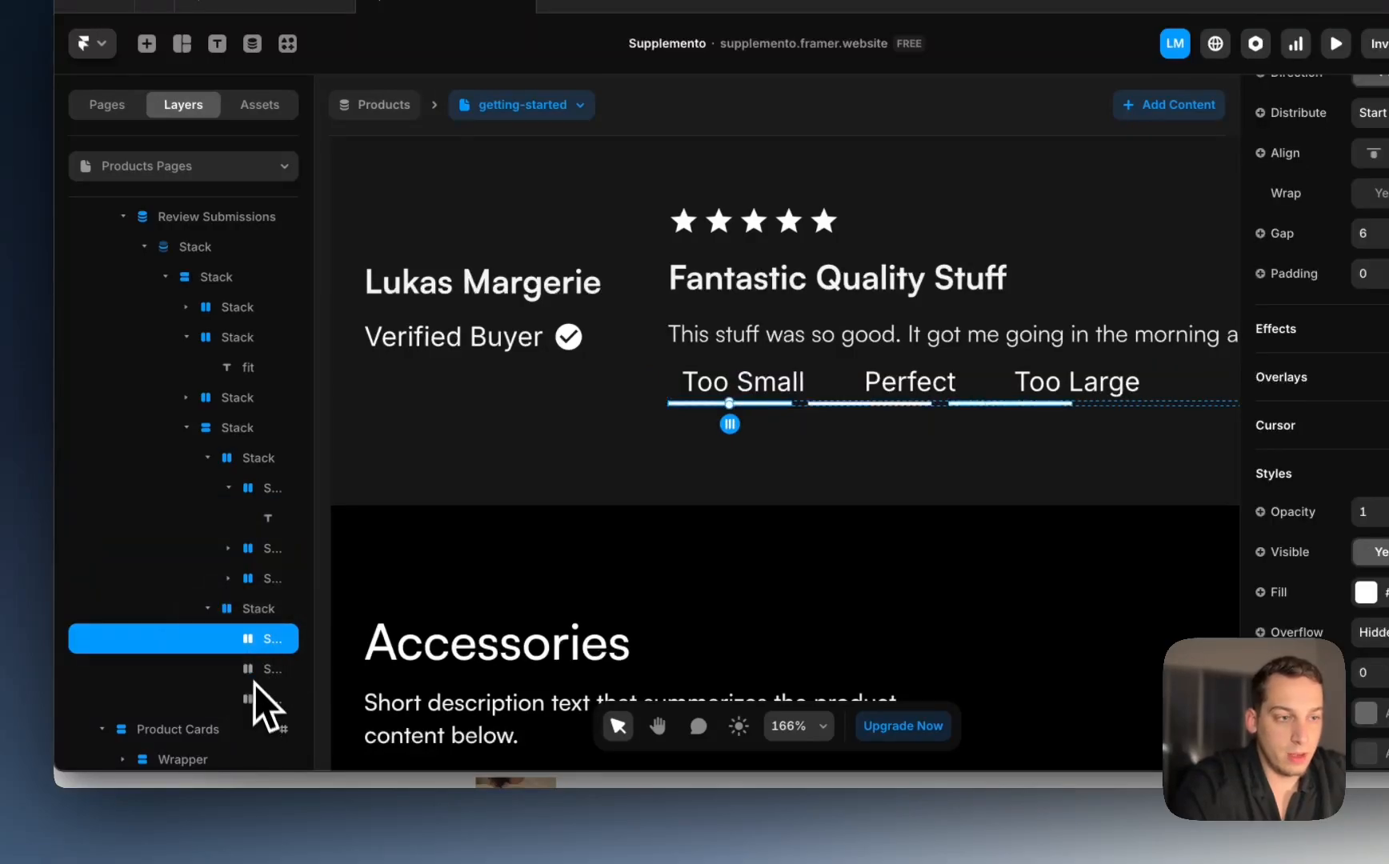
{"action": "left_click", "coordinate": [253, 698], "text": "shift"}
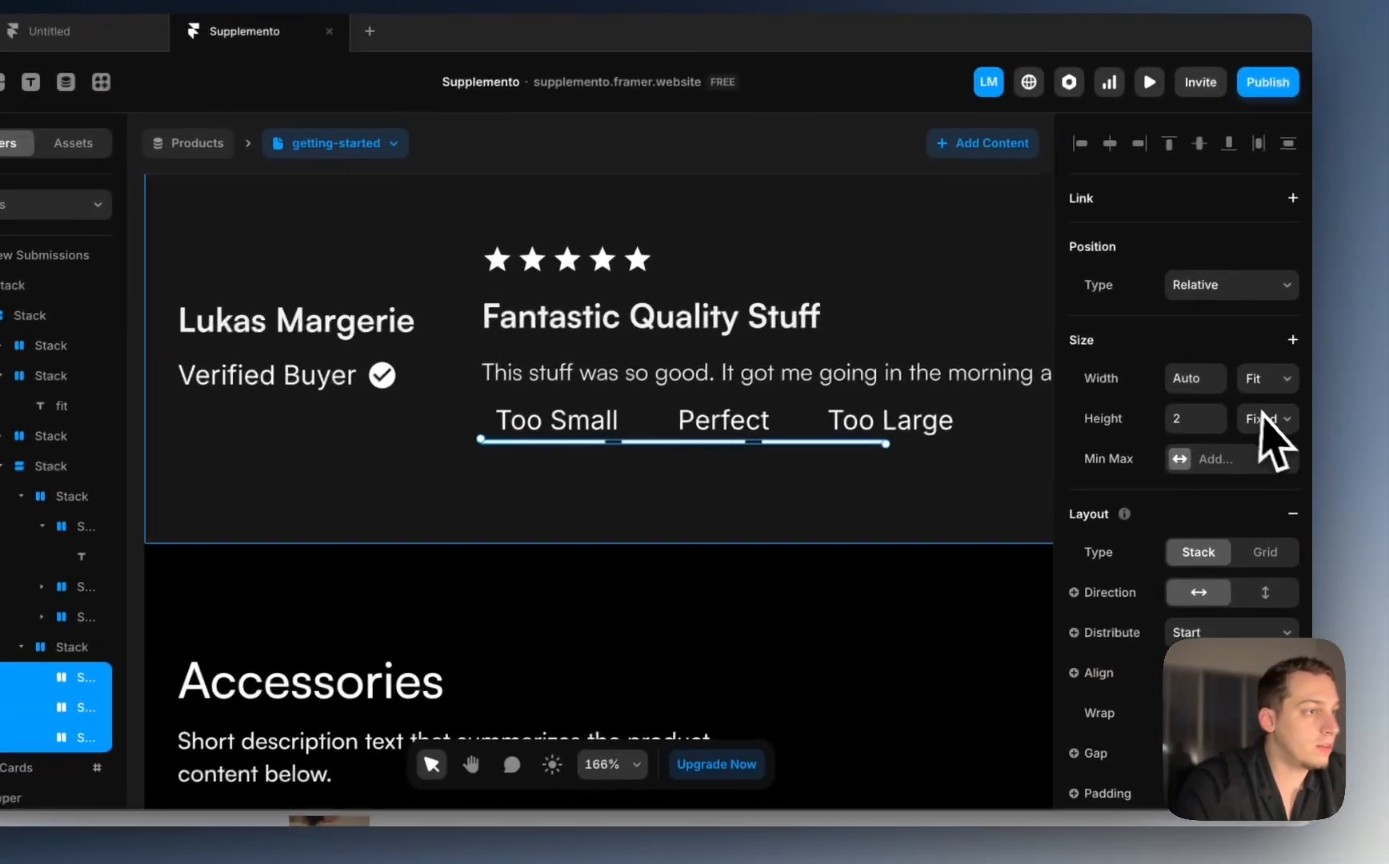
{"action": "left_click", "coordinate": [1249, 380]}
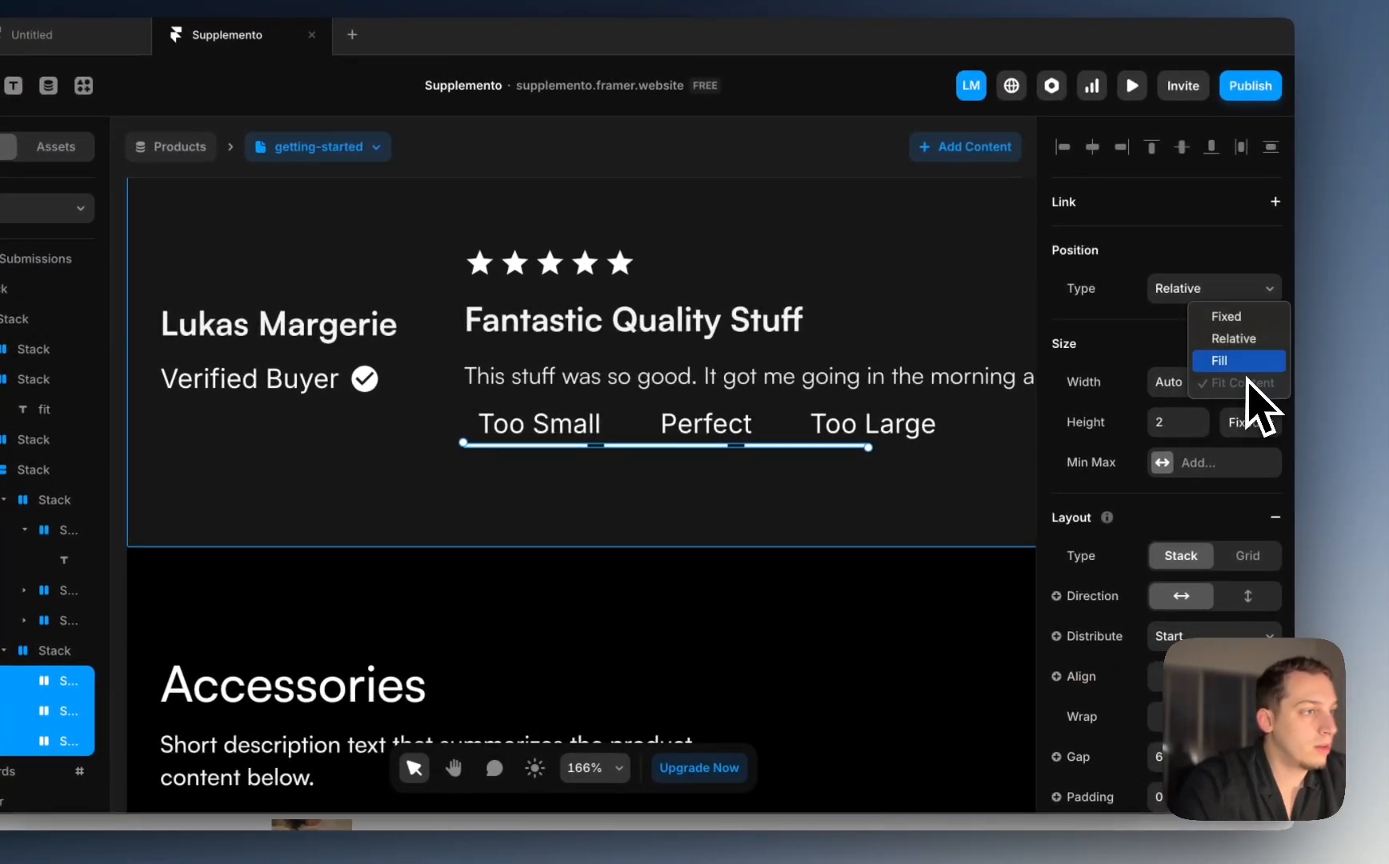
{"action": "left_click", "coordinate": [1191, 264]}
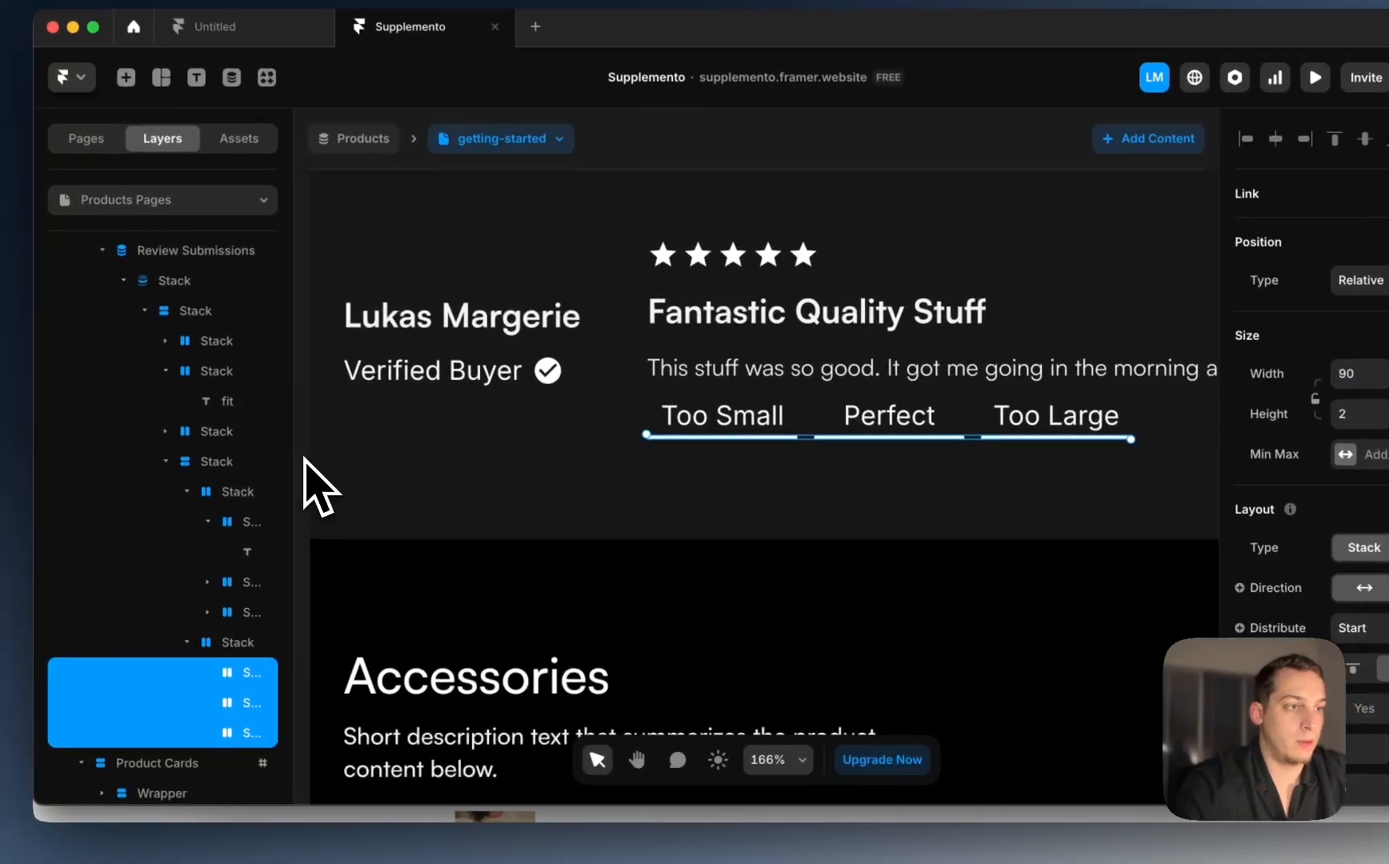
{"action": "left_click", "coordinate": [120, 468]}
{"action": "scroll", "coordinate": [305, 460], "scroll_direction": "down", "scroll_amount": 5}
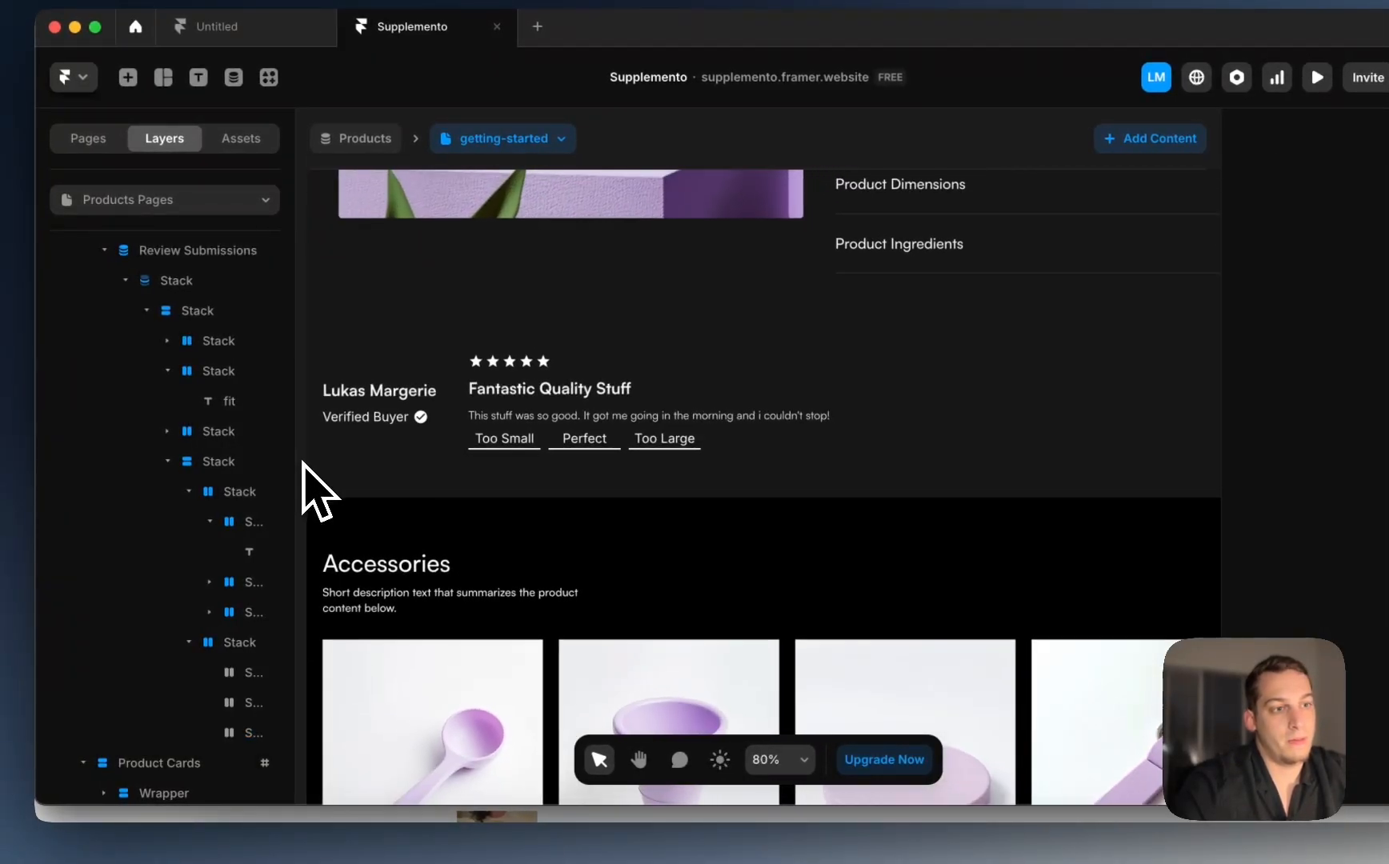
{"action": "left_click", "coordinate": [563, 477]}
{"action": "scroll", "coordinate": [567, 504], "scroll_direction": "up", "scroll_amount": 5}
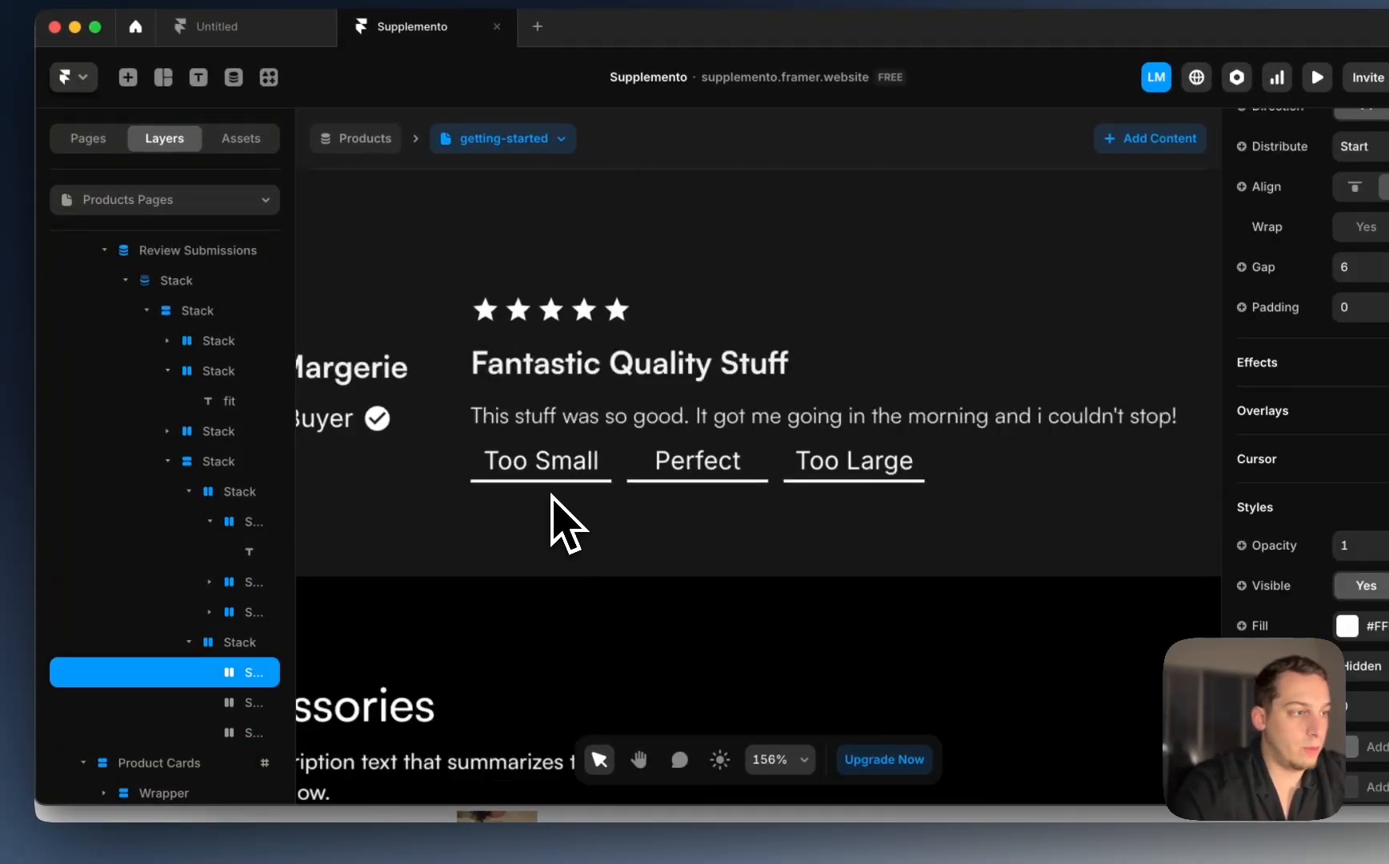
{"action": "left_click", "coordinate": [1080, 507]}
{"action": "mouse_move", "coordinate": [1098, 563]}
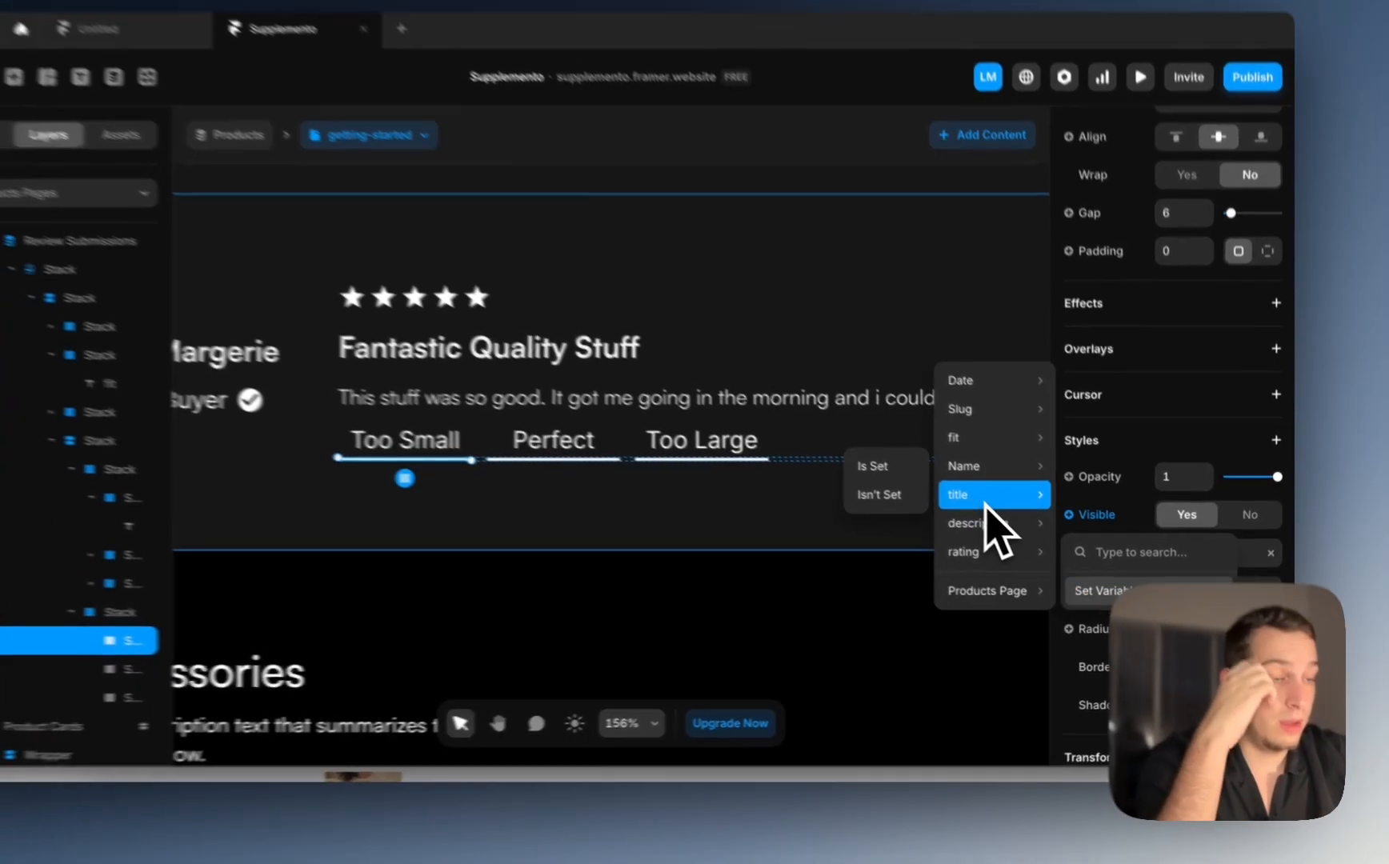
{"action": "mouse_move", "coordinate": [965, 432]}
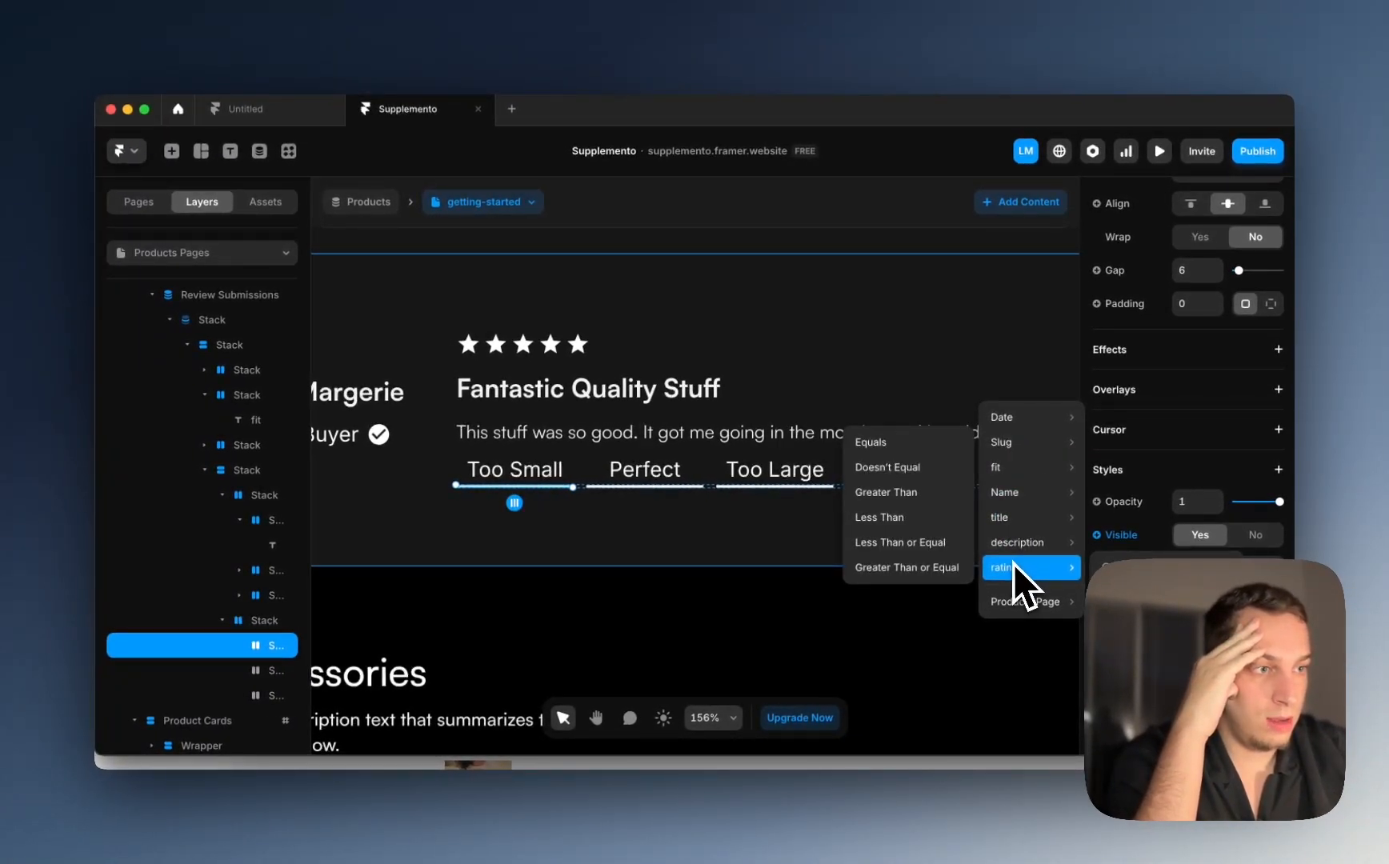
{"action": "mouse_move", "coordinate": [1012, 548]}
{"action": "mouse_move", "coordinate": [1006, 479]}
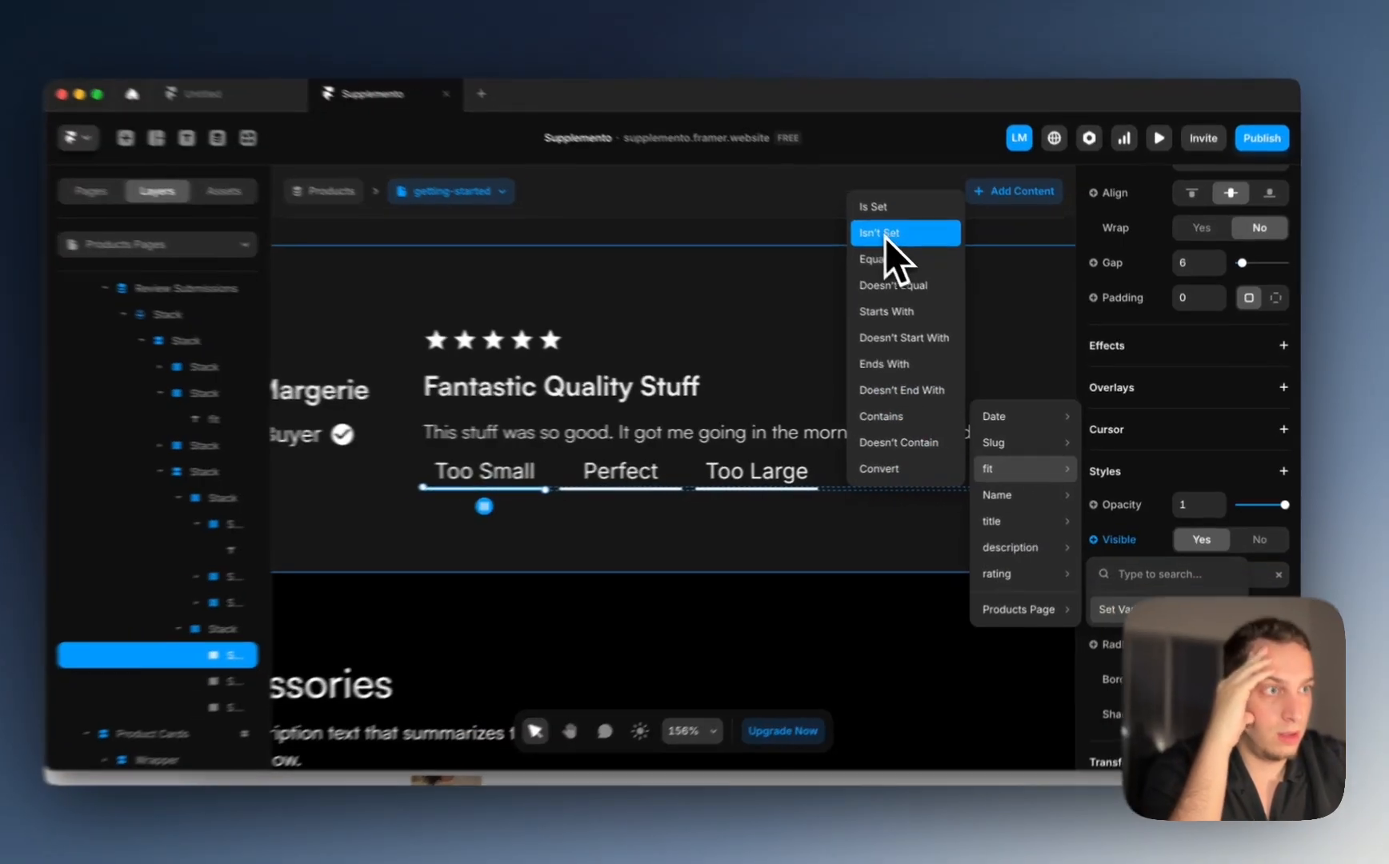
{"action": "left_click", "coordinate": [890, 267]}
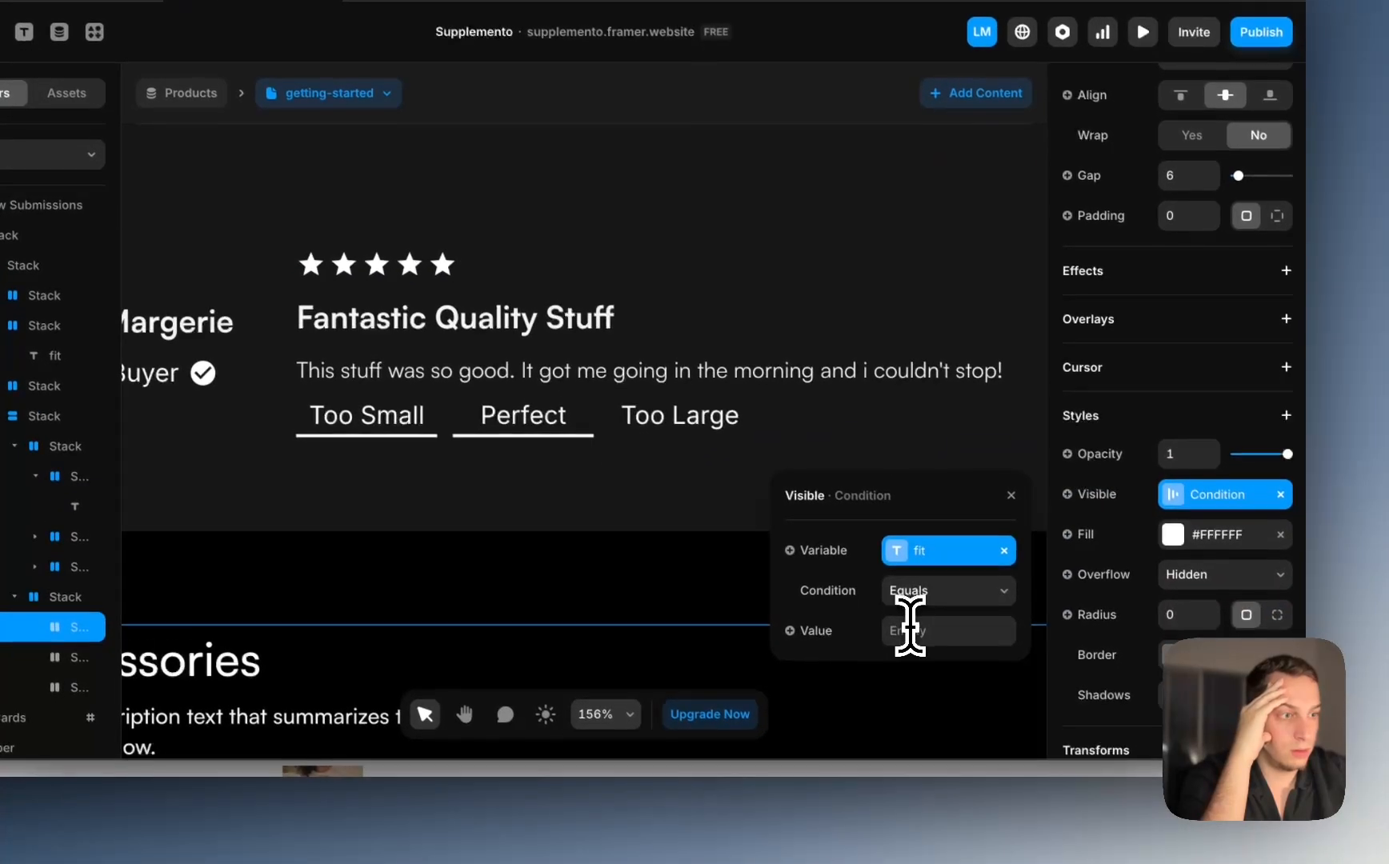
{"action": "left_click", "coordinate": [910, 629]}
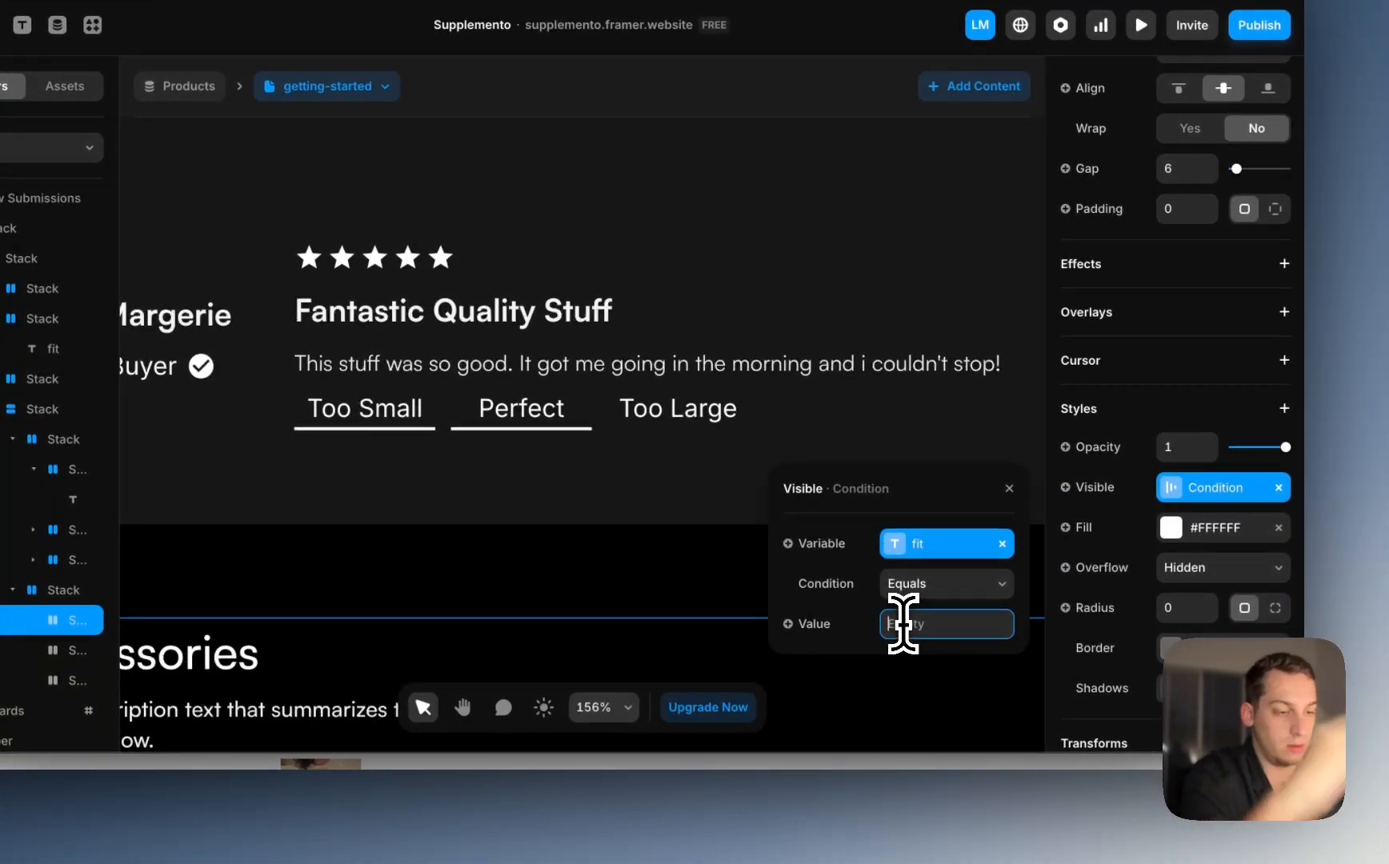
{"action": "type", "text": "too sma"}
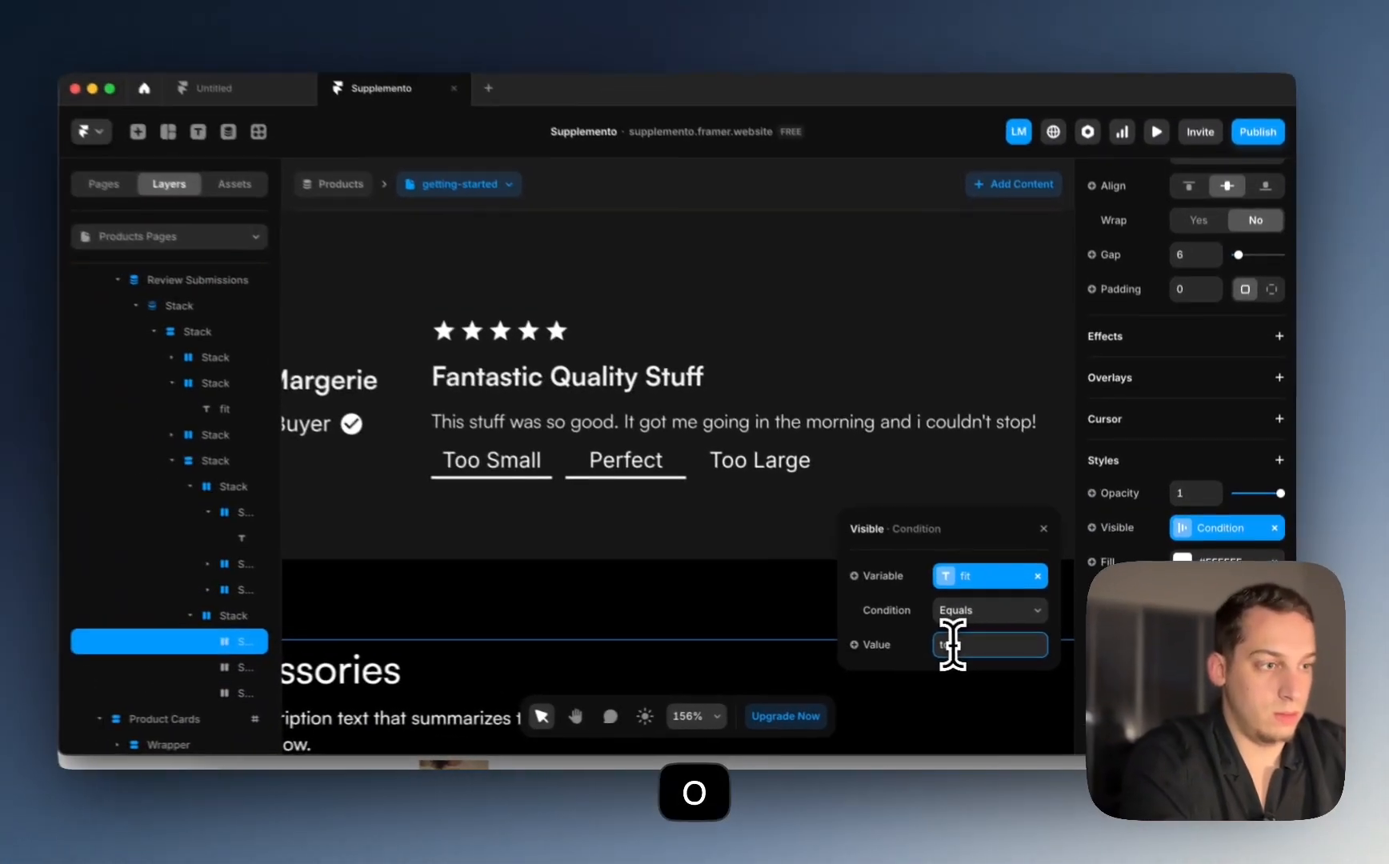
{"action": "type", "text": "ll"}
{"action": "key", "text": "Return"}
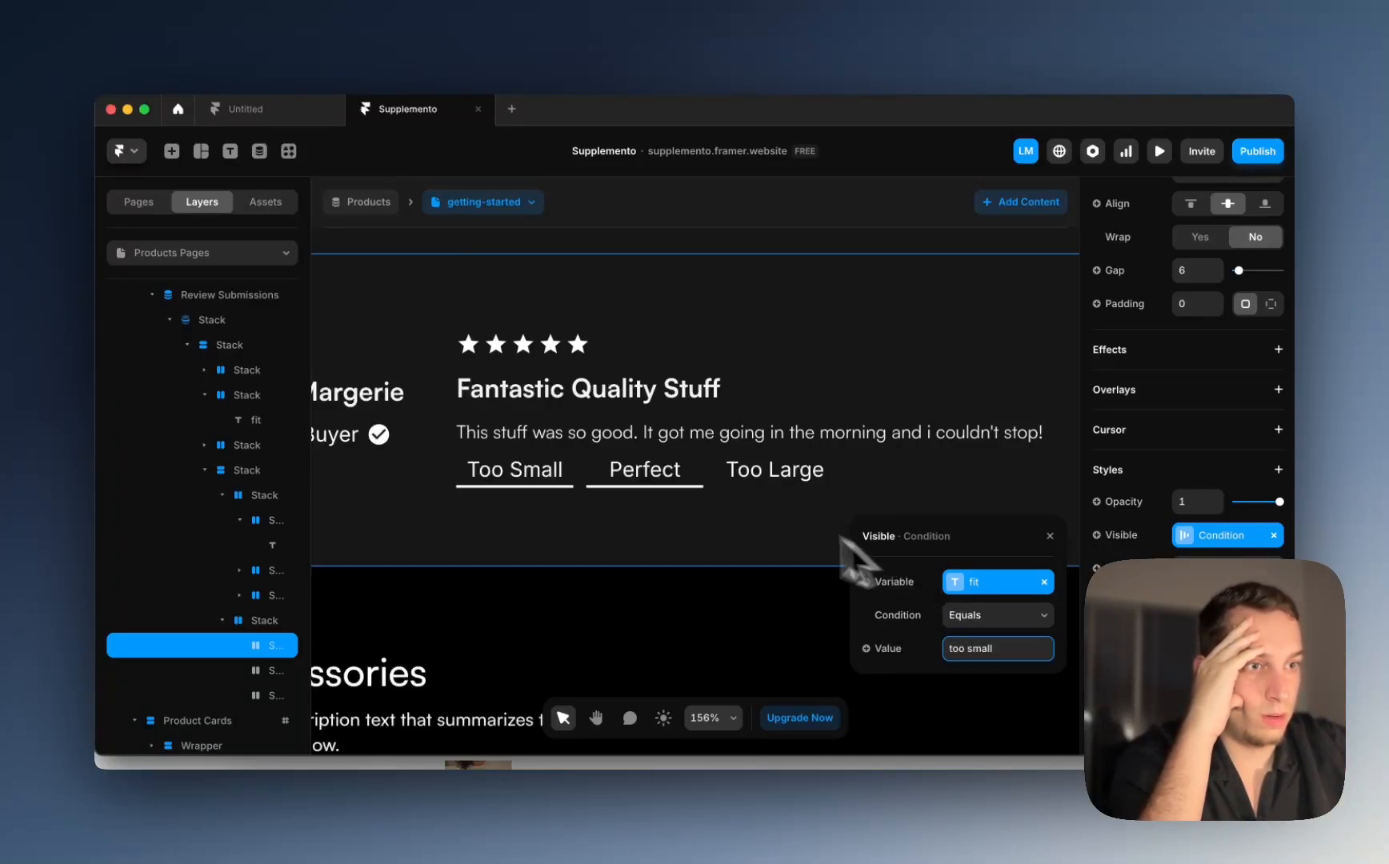
{"action": "key", "text": "super+z"}
{"action": "key", "text": "super+z"}
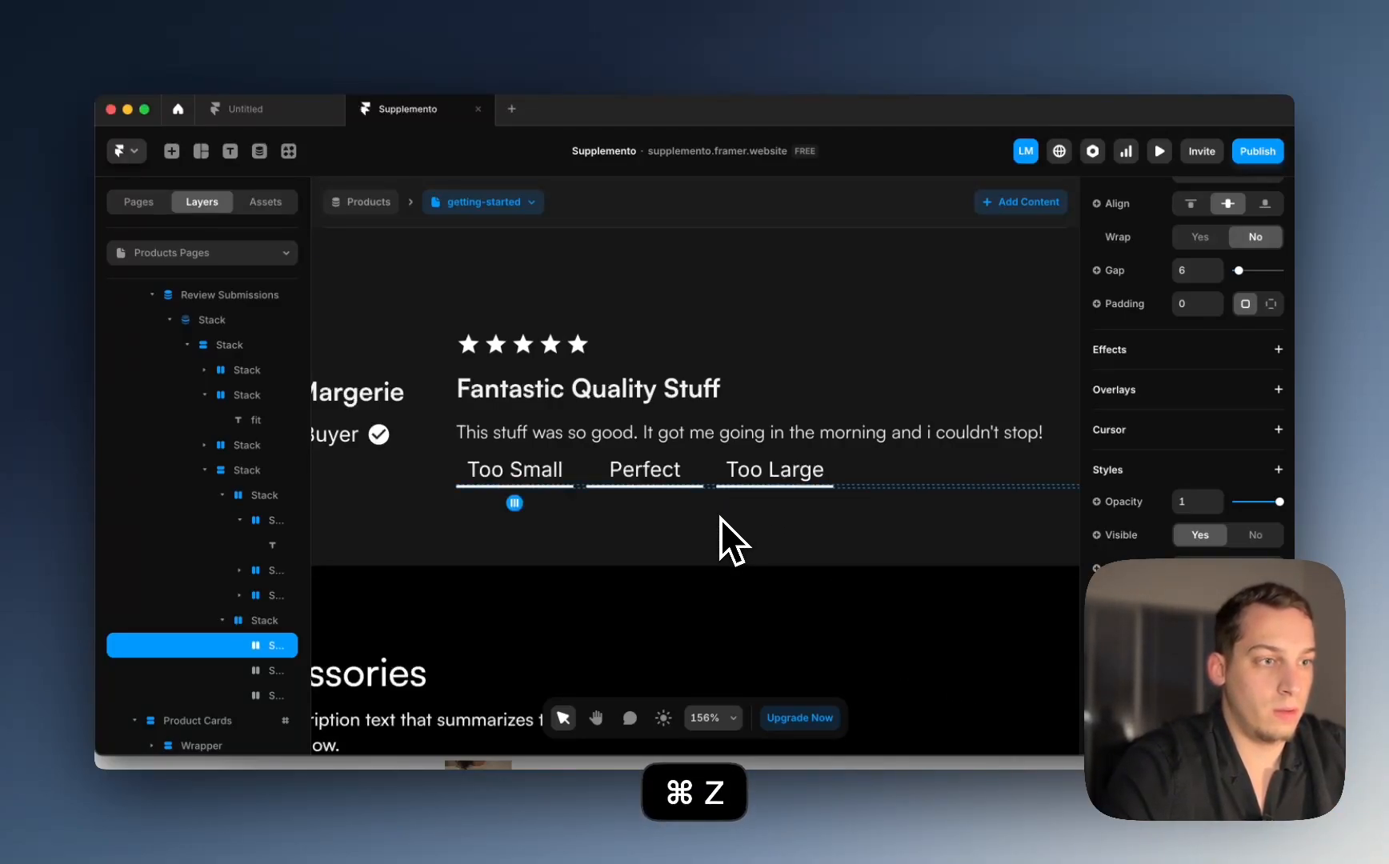
{"action": "scroll", "coordinate": [1188, 375], "scroll_direction": "up", "scroll_amount": 4}
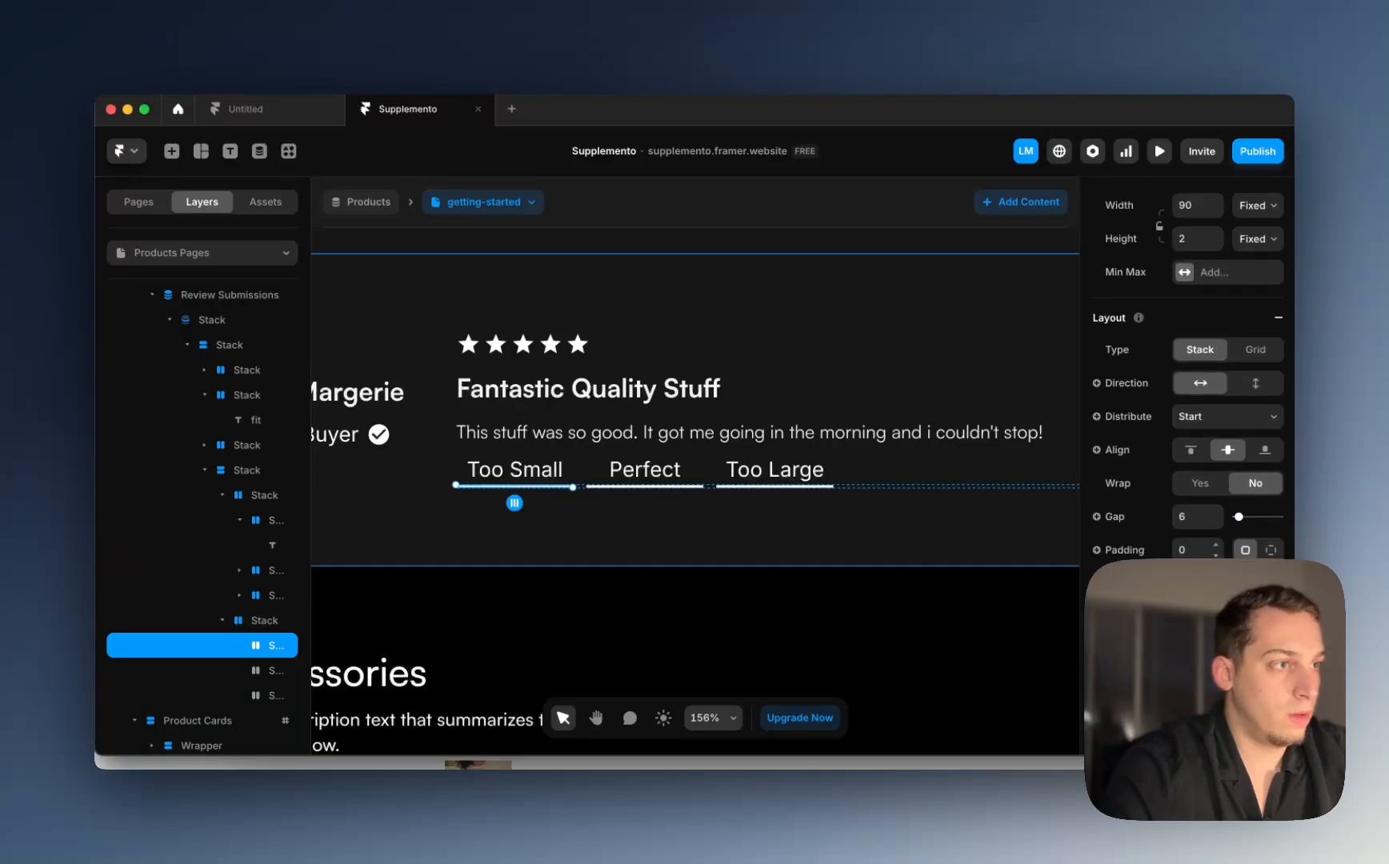
{"action": "scroll", "coordinate": [1188, 374], "scroll_direction": "down", "scroll_amount": 4}
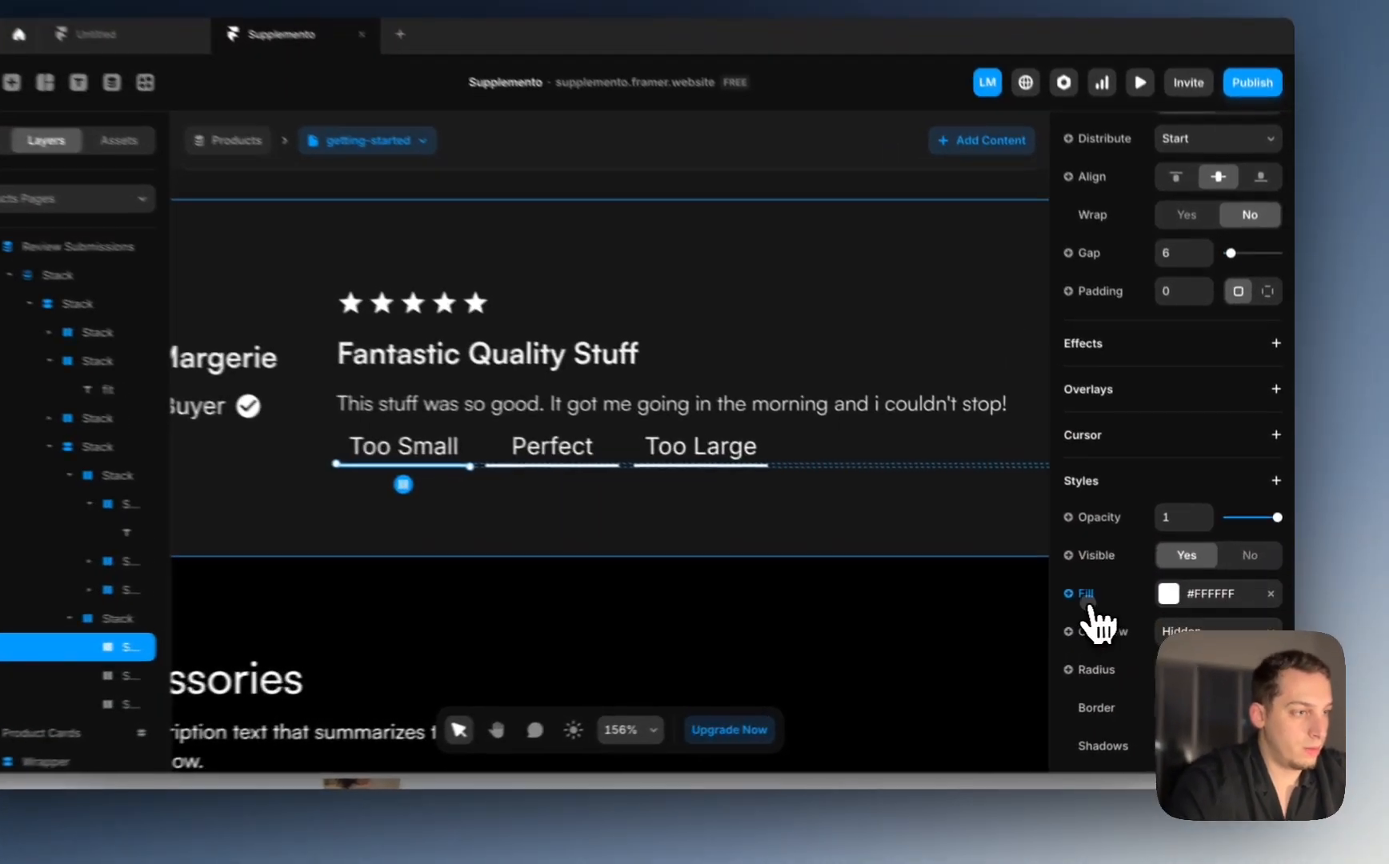
{"action": "left_click", "coordinate": [1111, 600]}
{"action": "left_click", "coordinate": [1112, 599]}
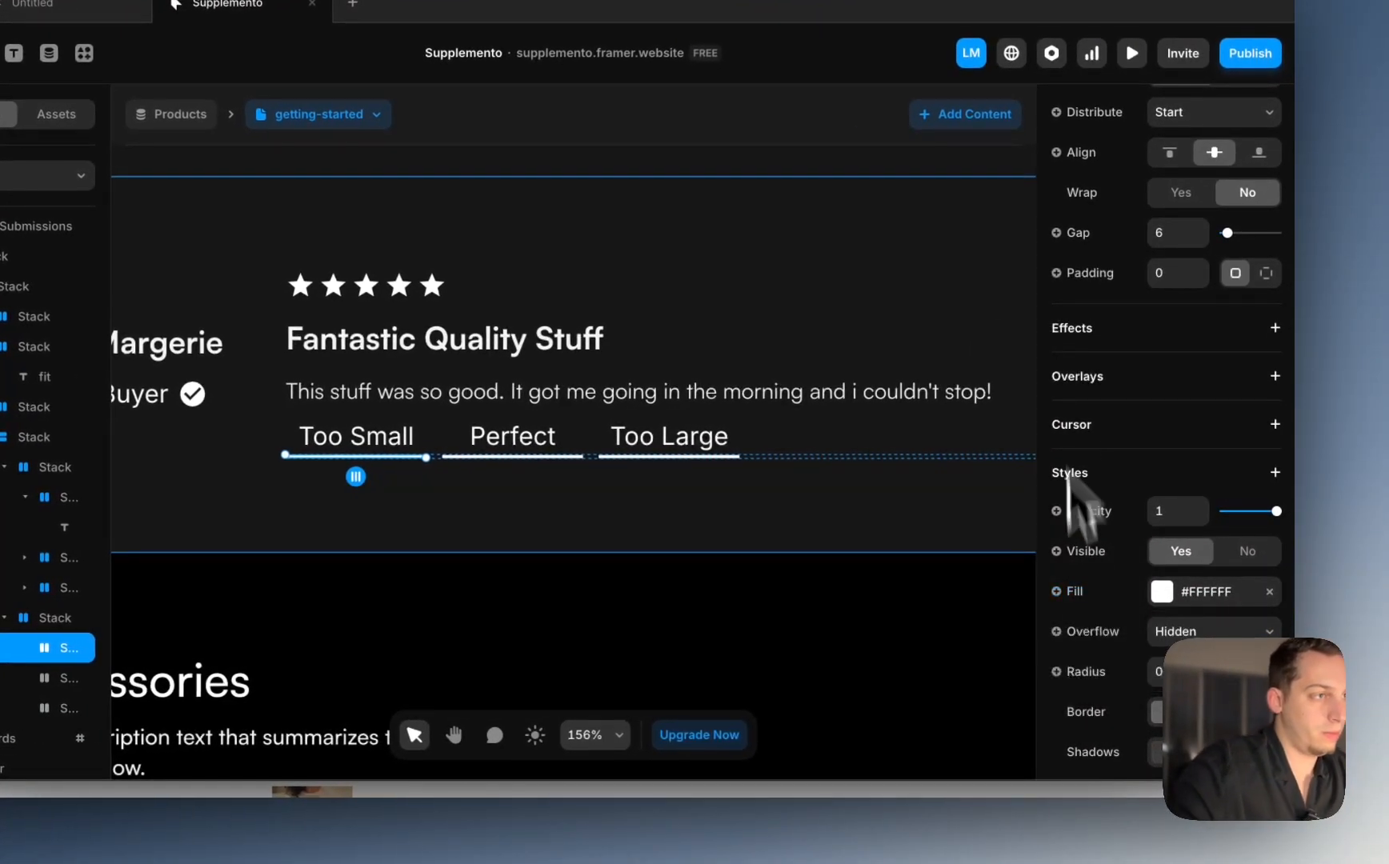
{"action": "scroll", "coordinate": [1060, 312], "scroll_direction": "up", "scroll_amount": 2}
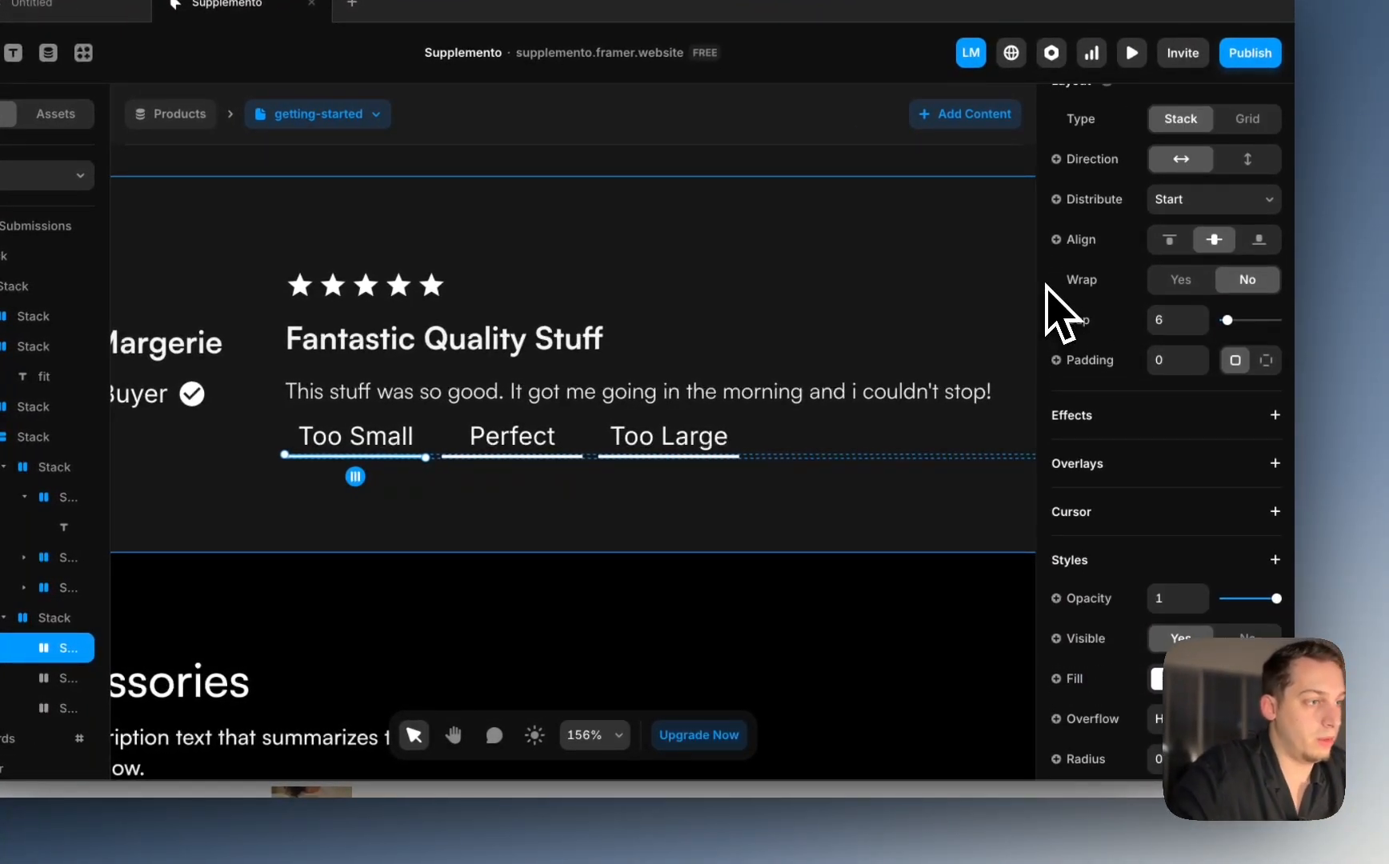
{"action": "left_click", "coordinate": [1085, 653]}
{"action": "mouse_move", "coordinate": [1097, 722]}
{"action": "mouse_move", "coordinate": [973, 681]}
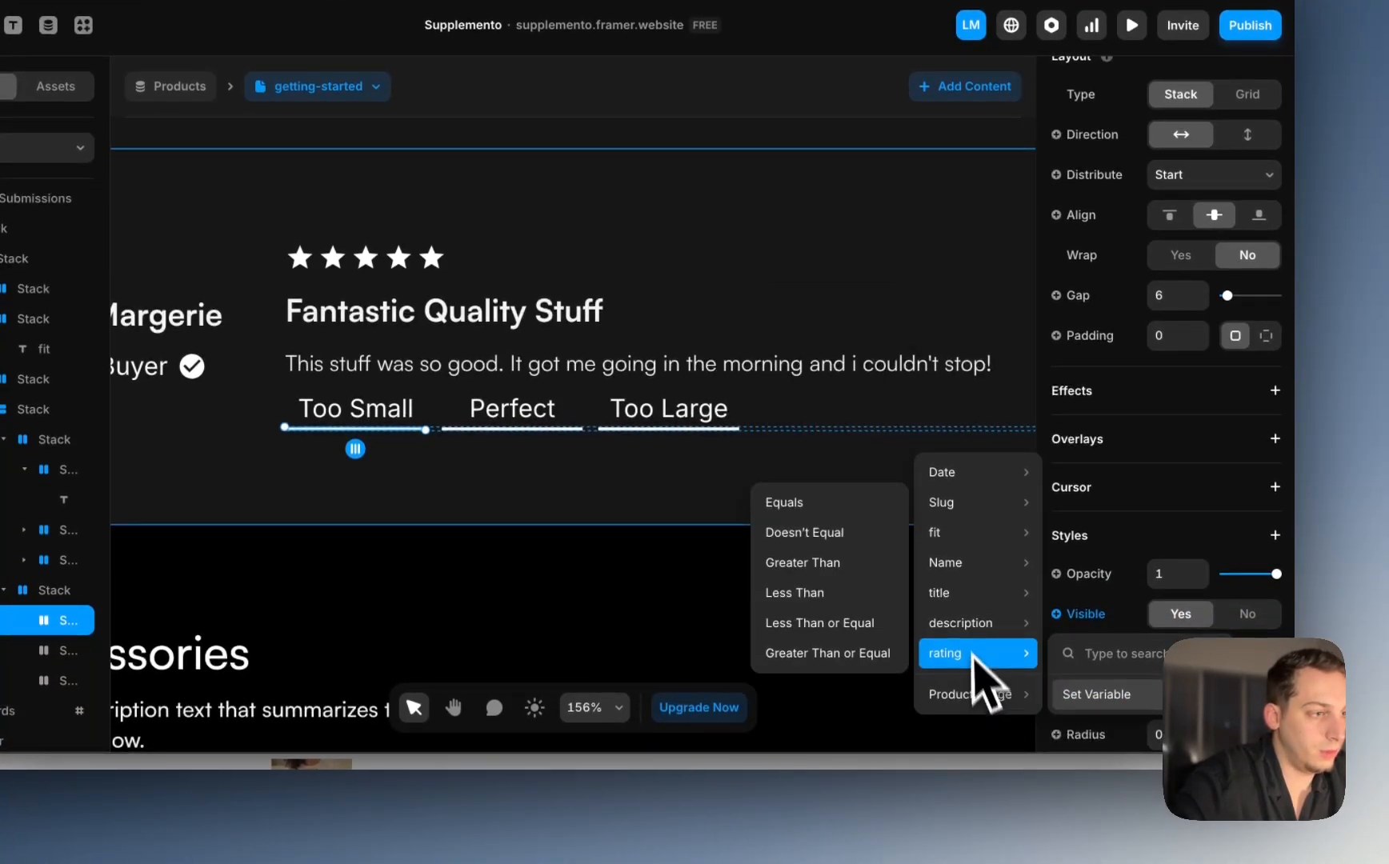
{"action": "mouse_move", "coordinate": [951, 505]}
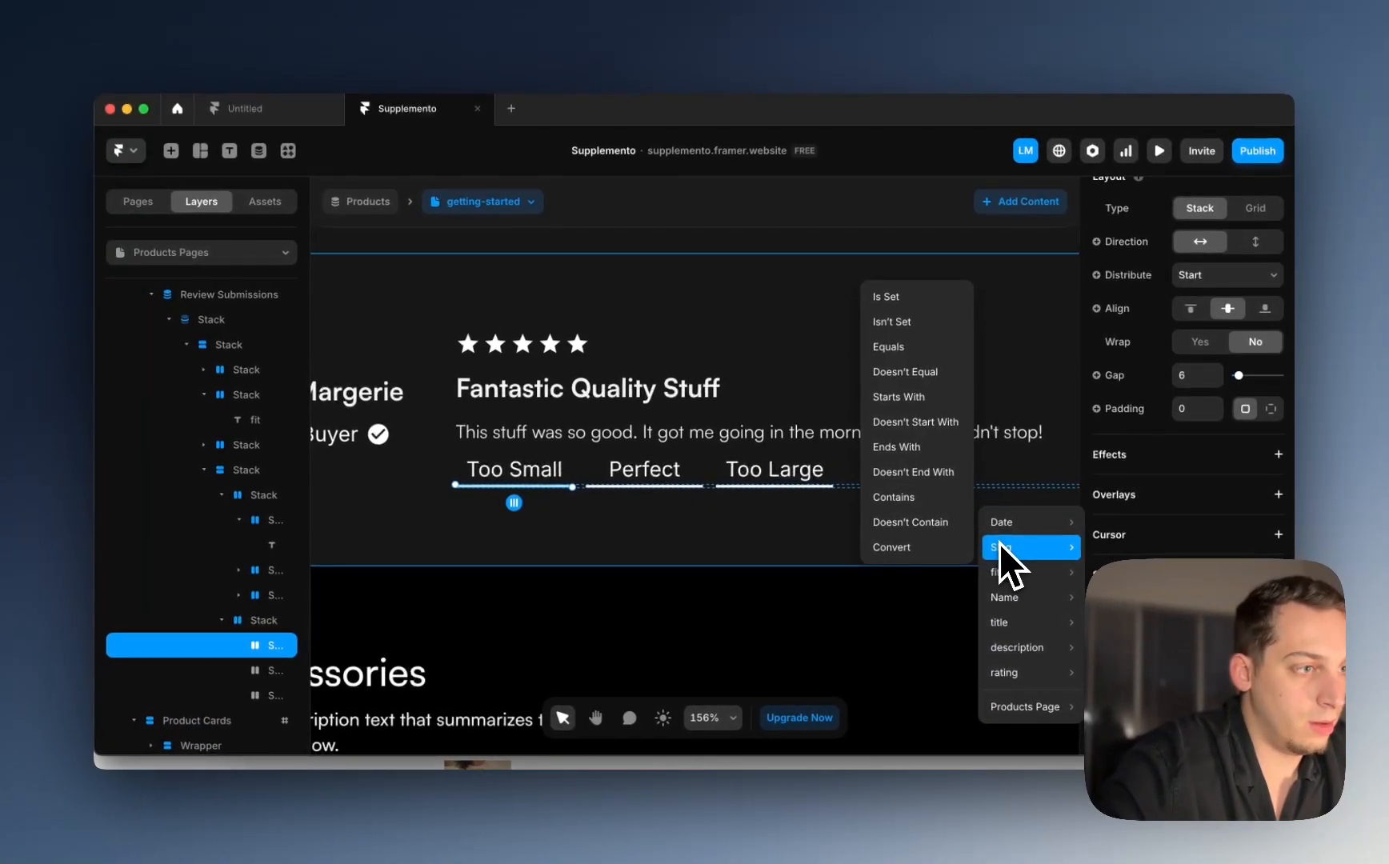
{"action": "mouse_move", "coordinate": [1000, 573]}
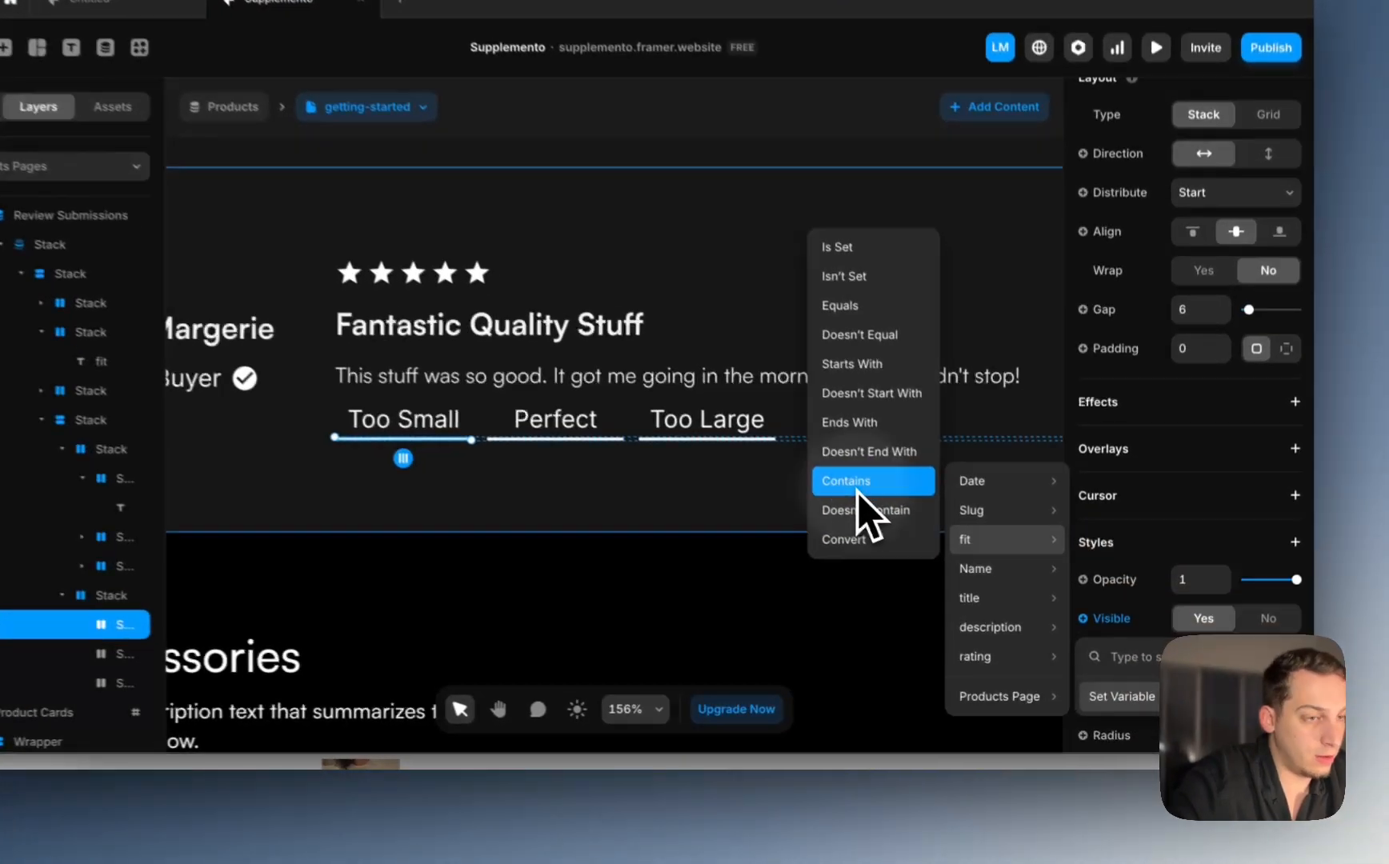
{"action": "left_click", "coordinate": [905, 533]}
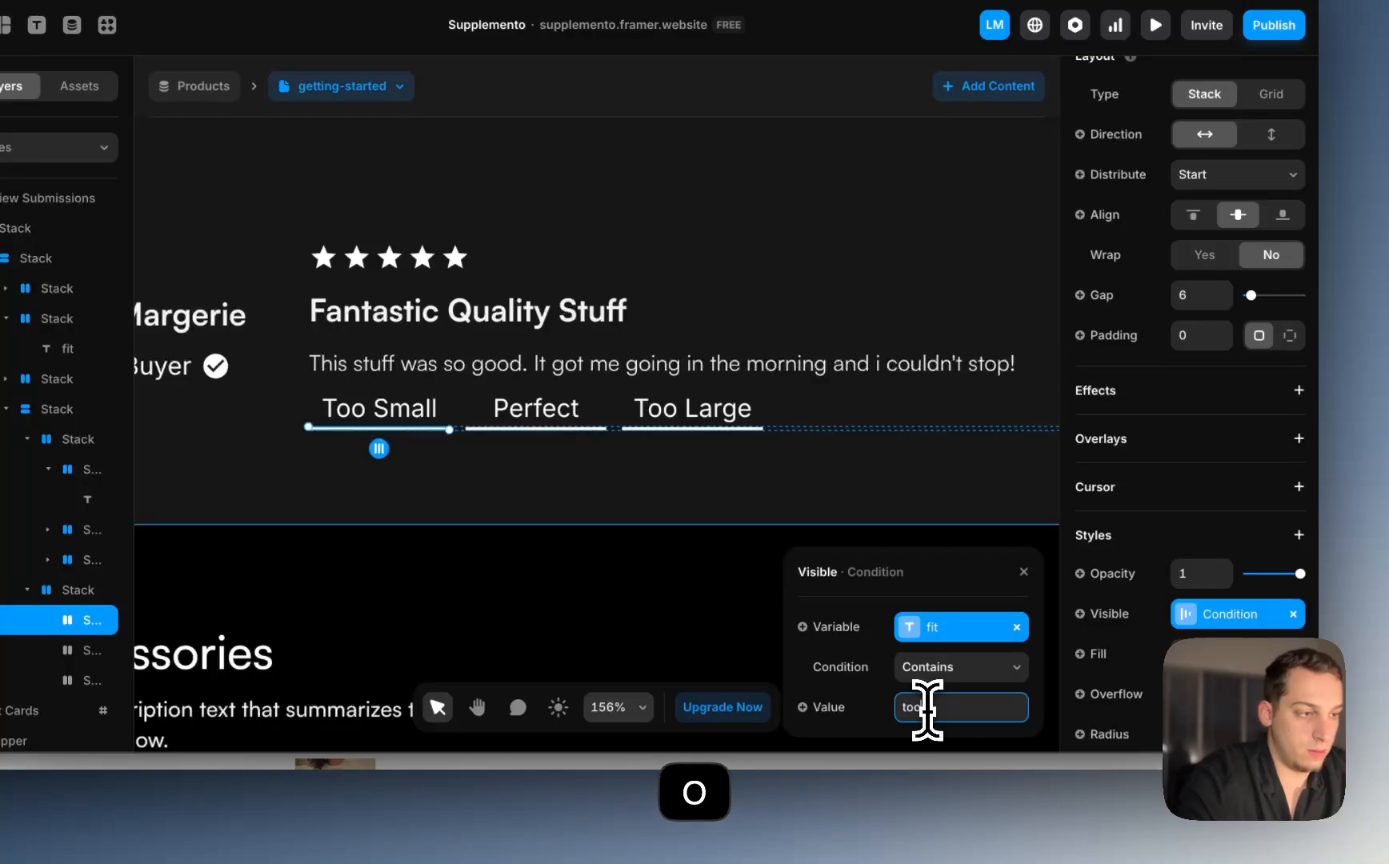
{"action": "type", "text": "too smm"}
{"action": "key", "text": "BackSpace"}
{"action": "type", "text": "all"}
{"action": "key", "text": "Return"}
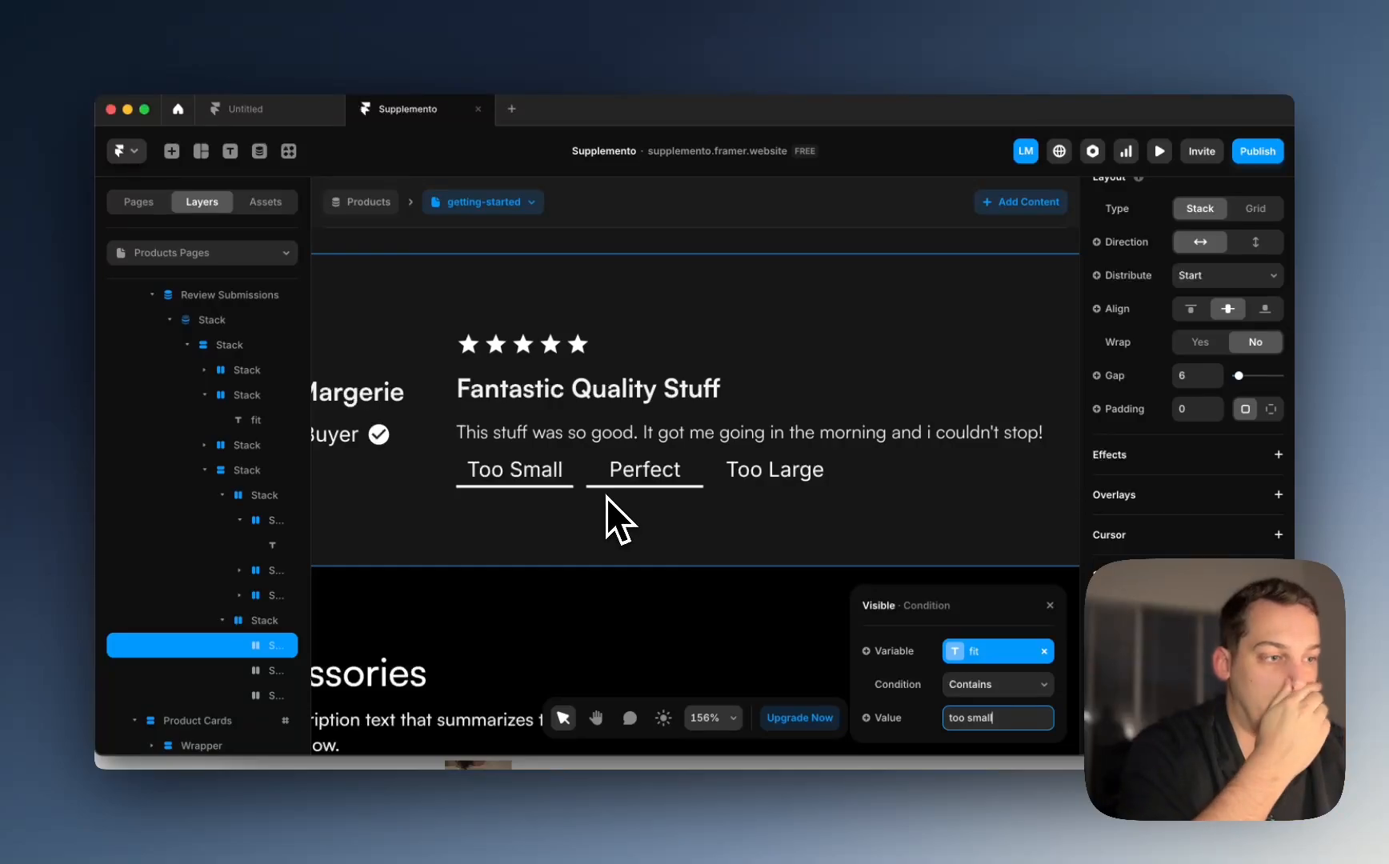
{"action": "key", "text": "super+z"}
{"action": "key", "text": "super+z"}
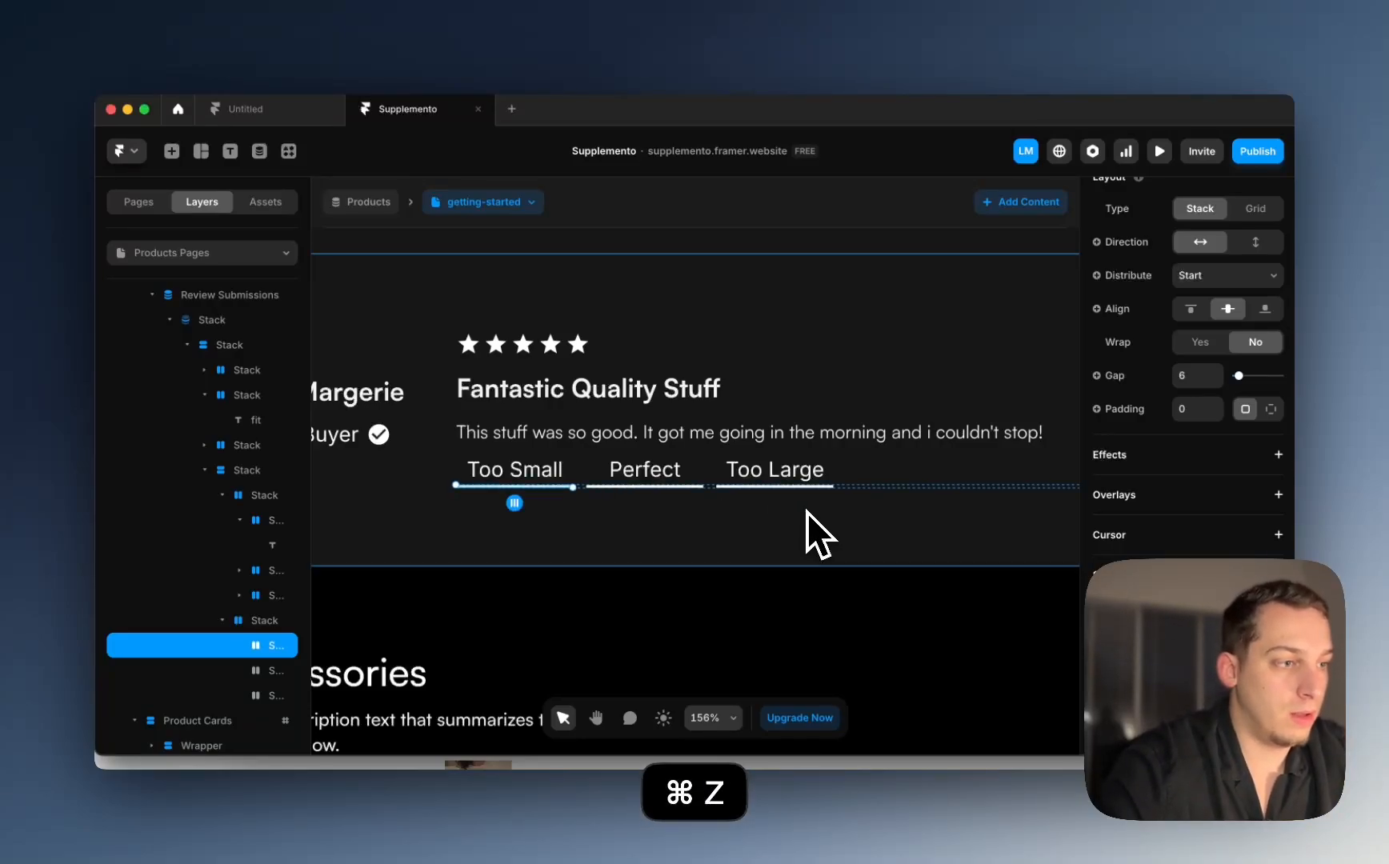
Step: Bind the Too Small underline's fill to a fit Contains 'too small' condition
{"action": "left_click", "coordinate": [1097, 640]}
{"action": "mouse_move", "coordinate": [1121, 668]}
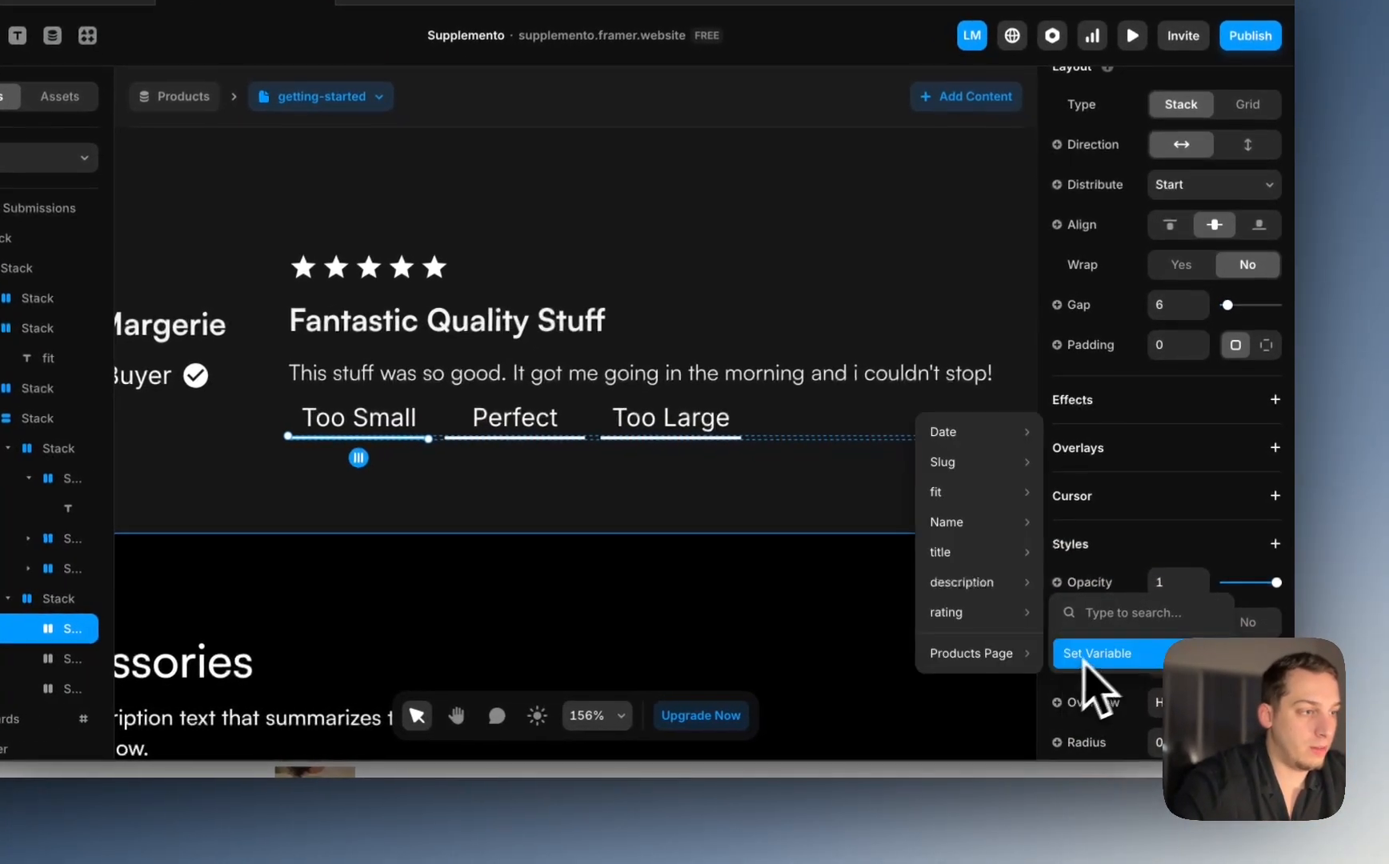
{"action": "mouse_move", "coordinate": [1019, 555]}
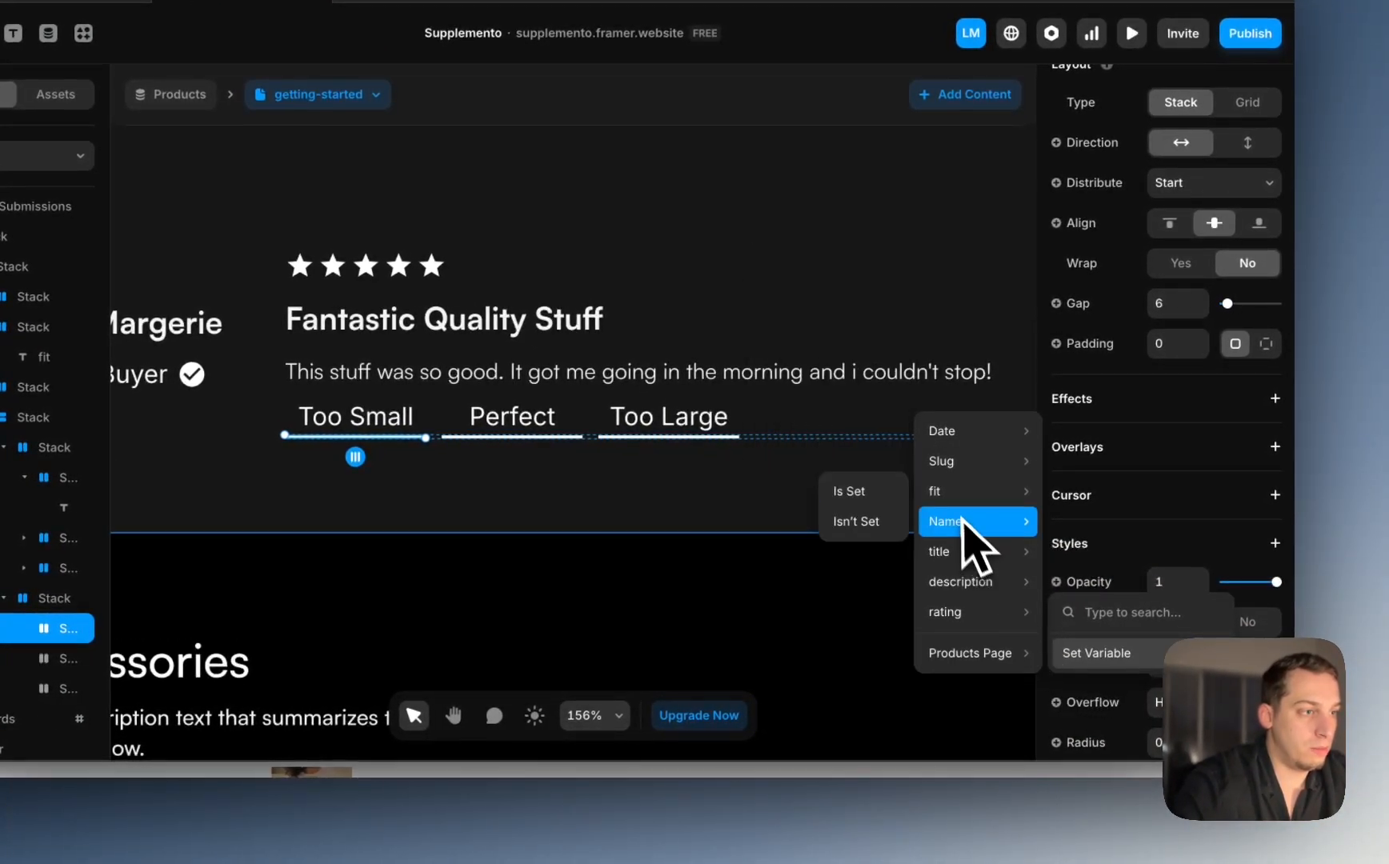
{"action": "mouse_move", "coordinate": [968, 436]}
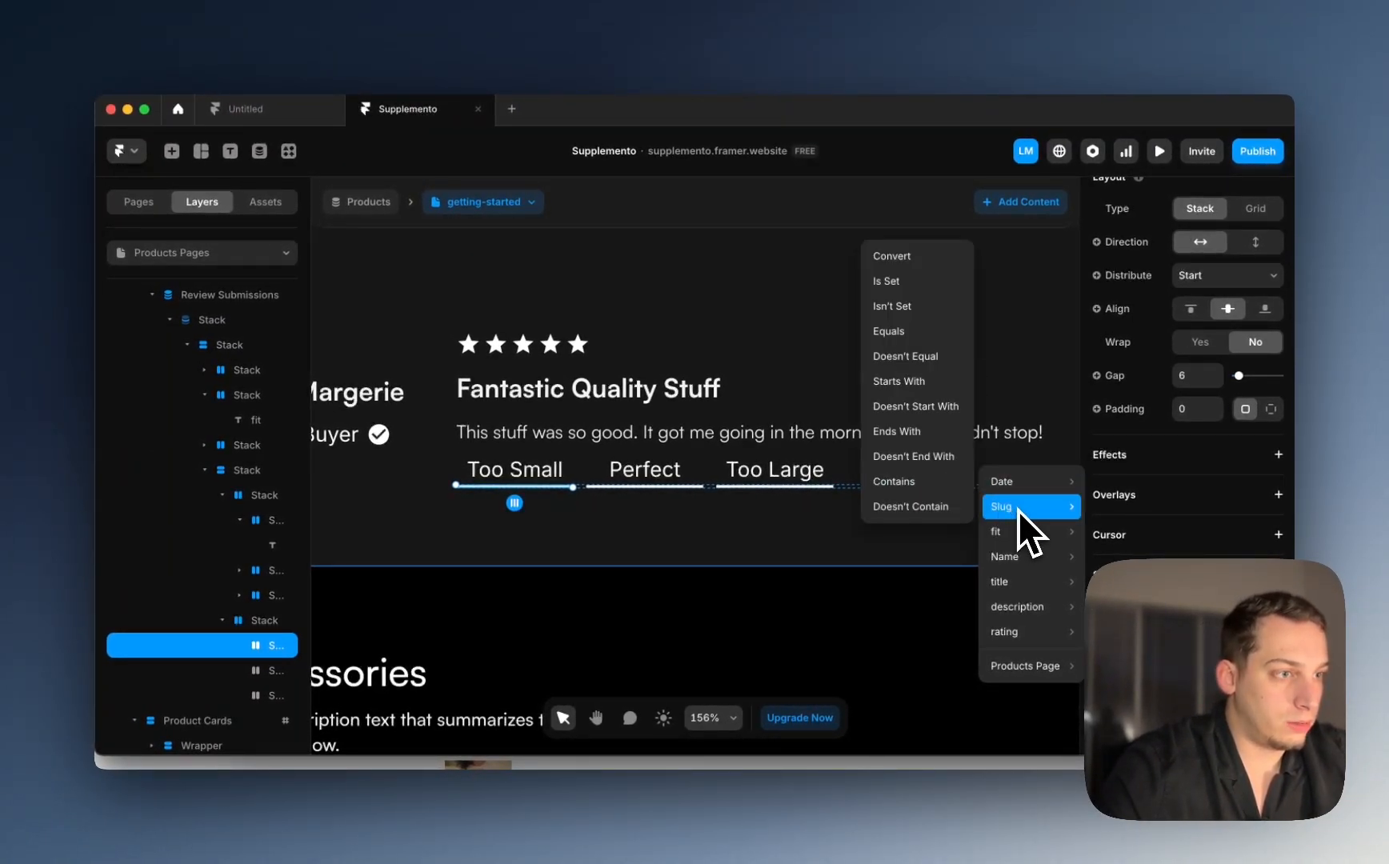
{"action": "mouse_move", "coordinate": [1016, 534]}
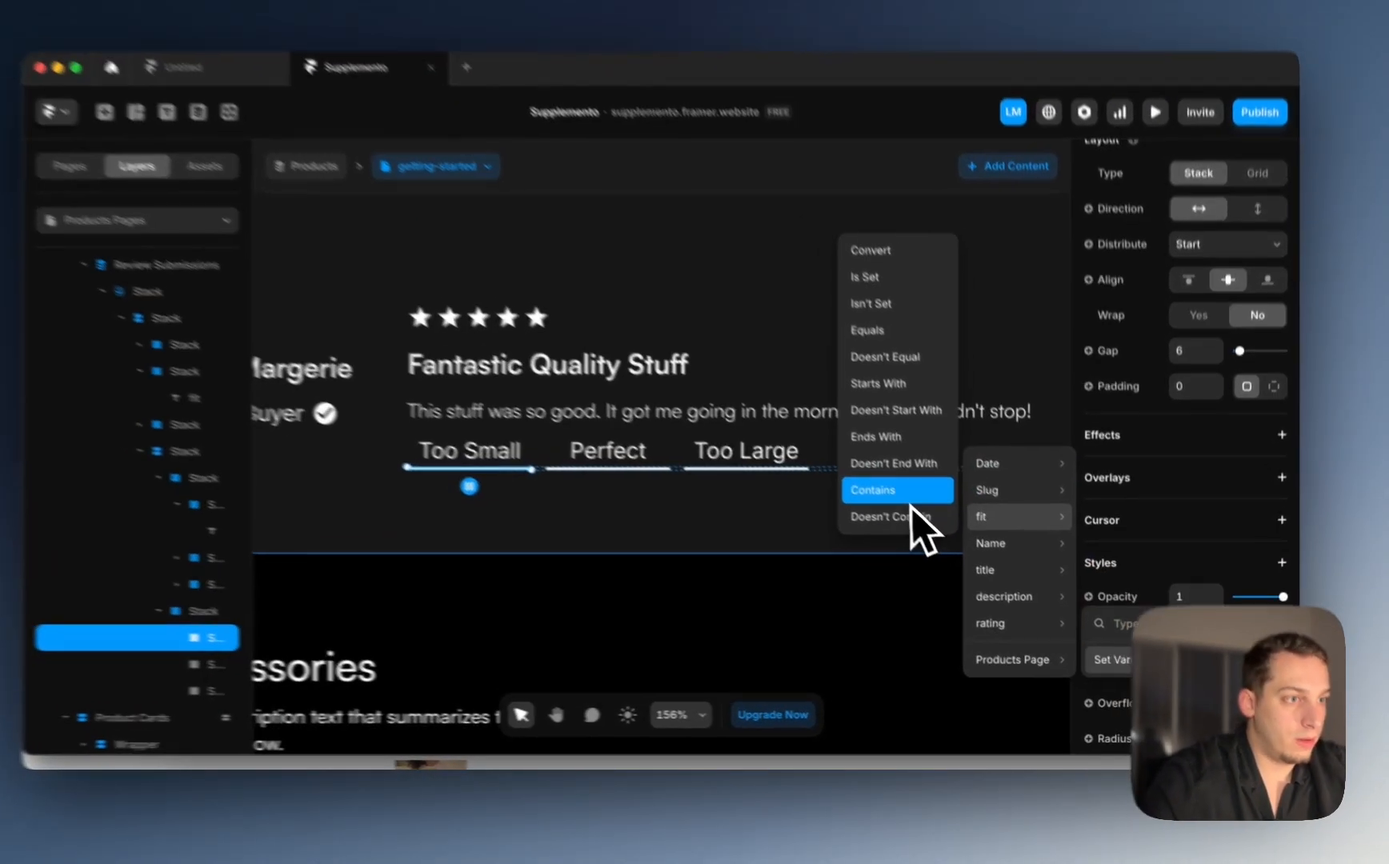
{"action": "left_click", "coordinate": [911, 503]}
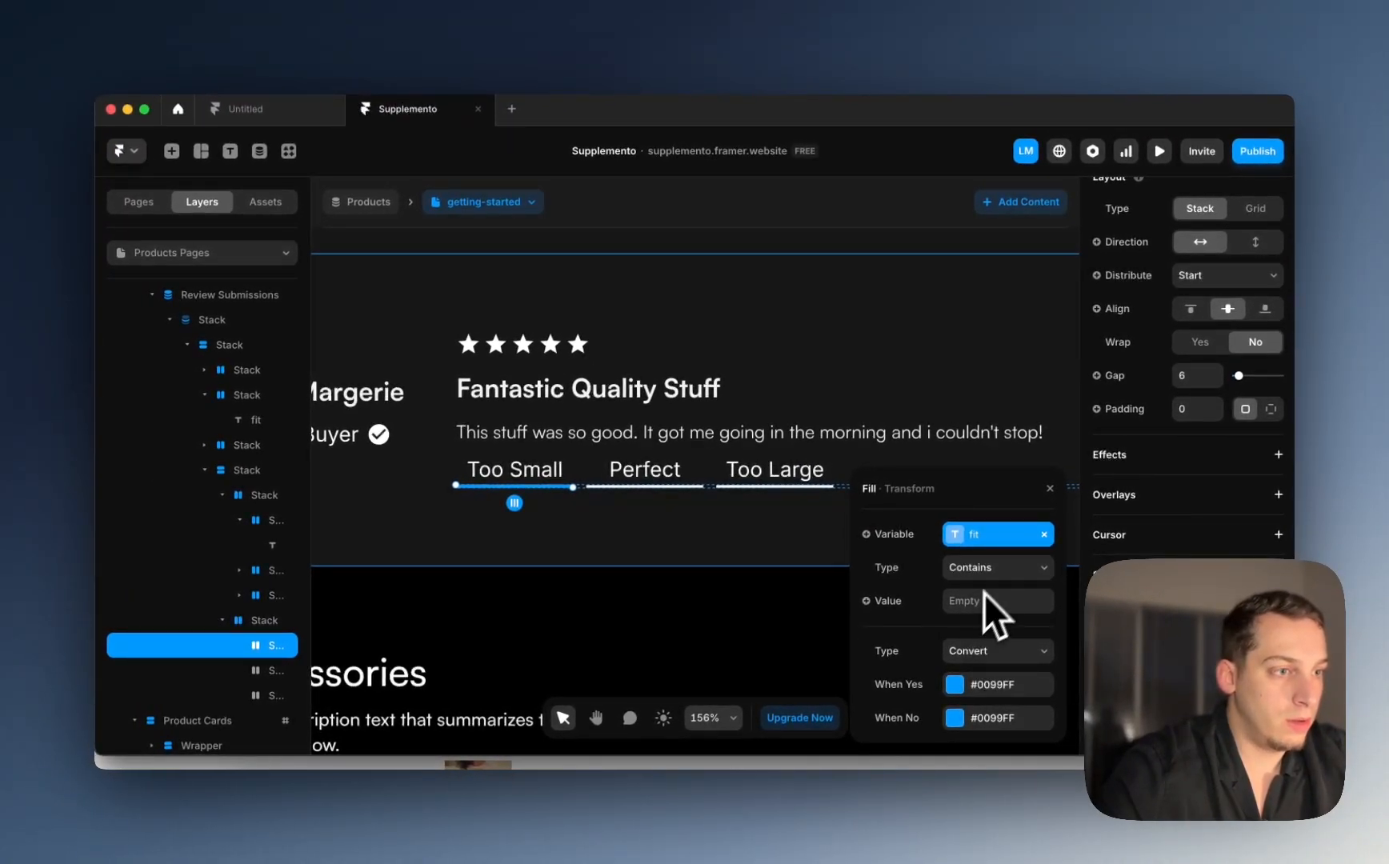
{"action": "left_click", "coordinate": [984, 602]}
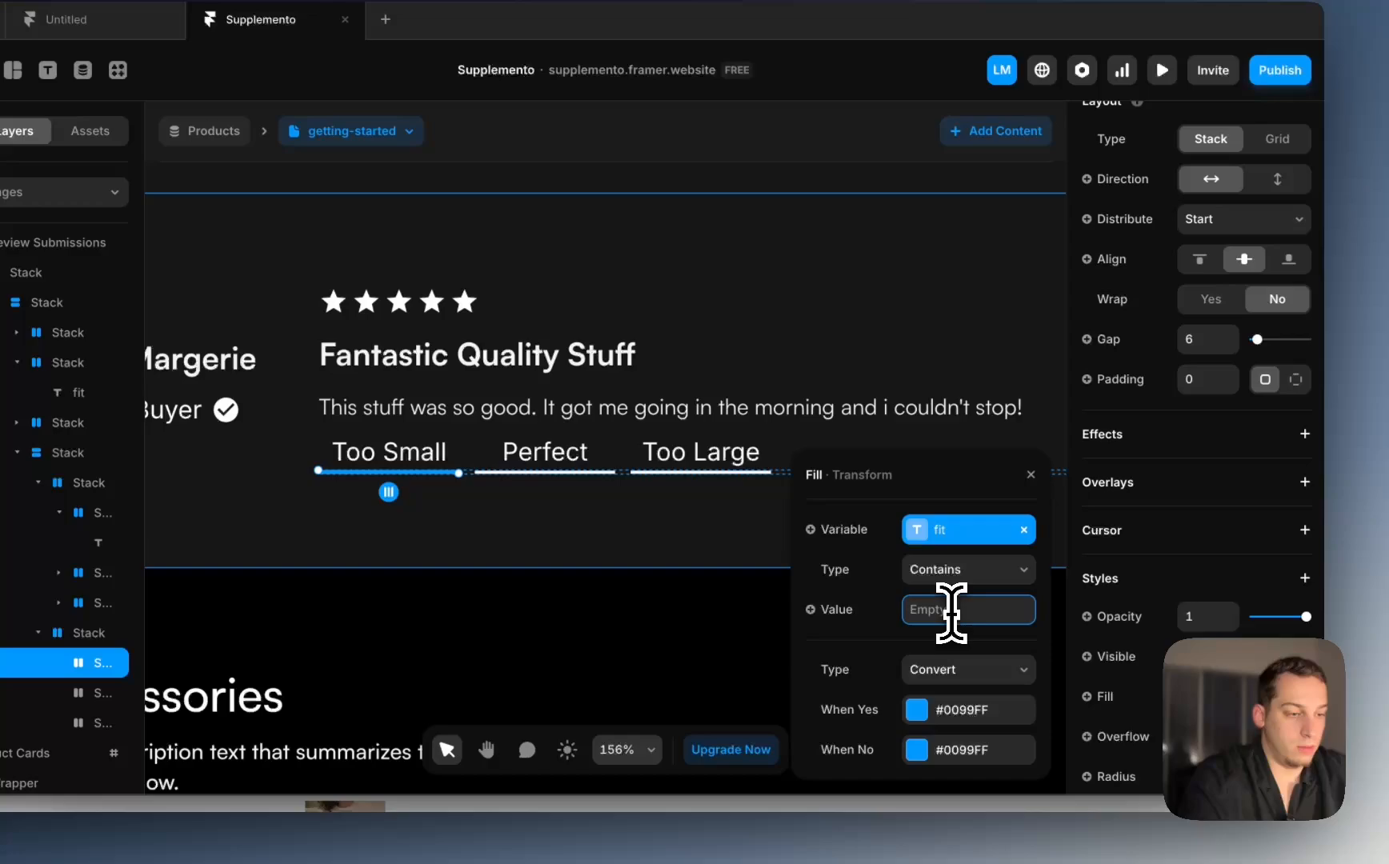
{"action": "type", "text": "too msall"}
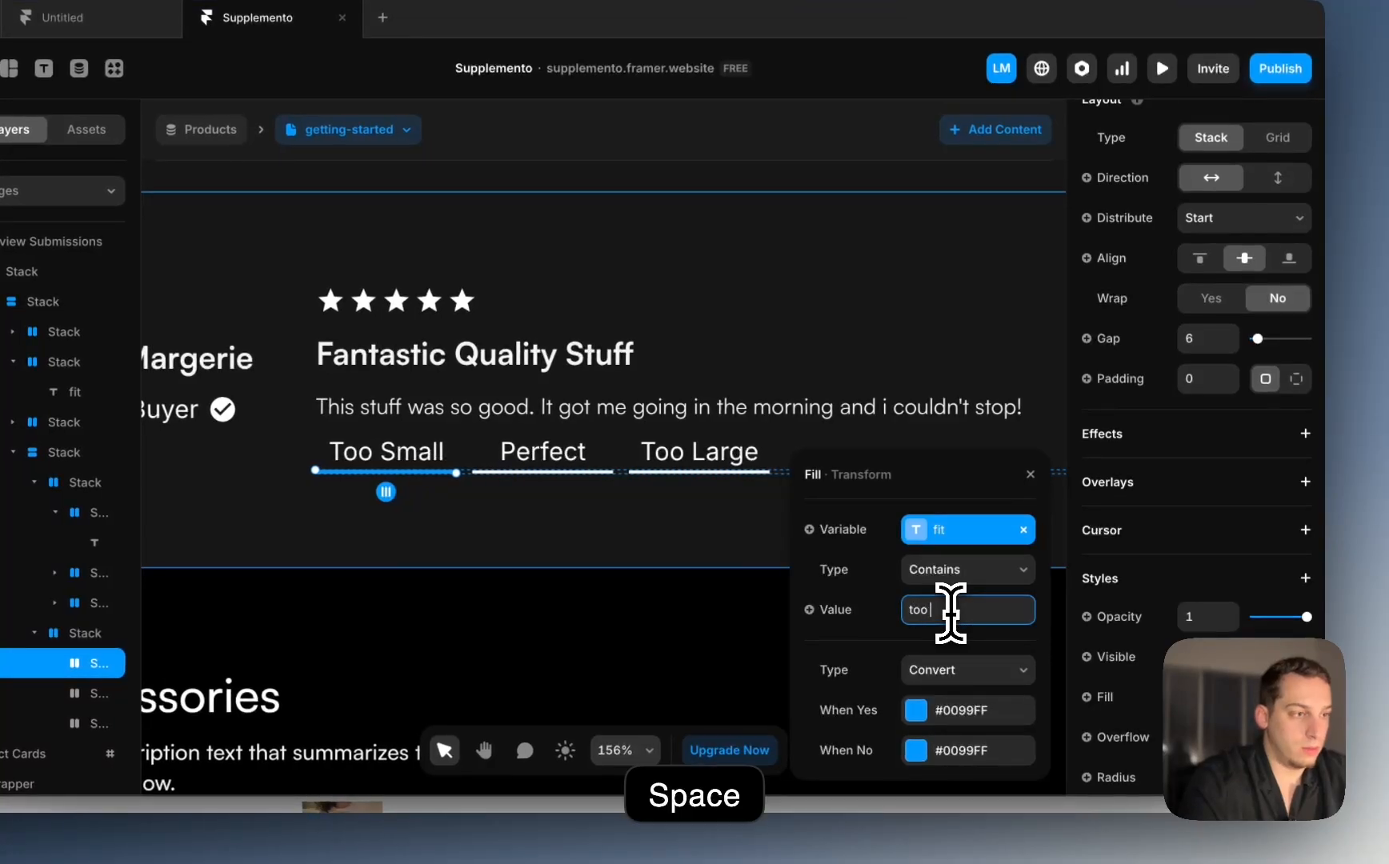
Step: Set the matching colour to #FFFFFF and the non-matching colour to white at 10% opacity
{"action": "left_click", "coordinate": [926, 709]}
{"action": "left_click_drag", "start_coordinate": [846, 324], "coordinate": [736, 181]}
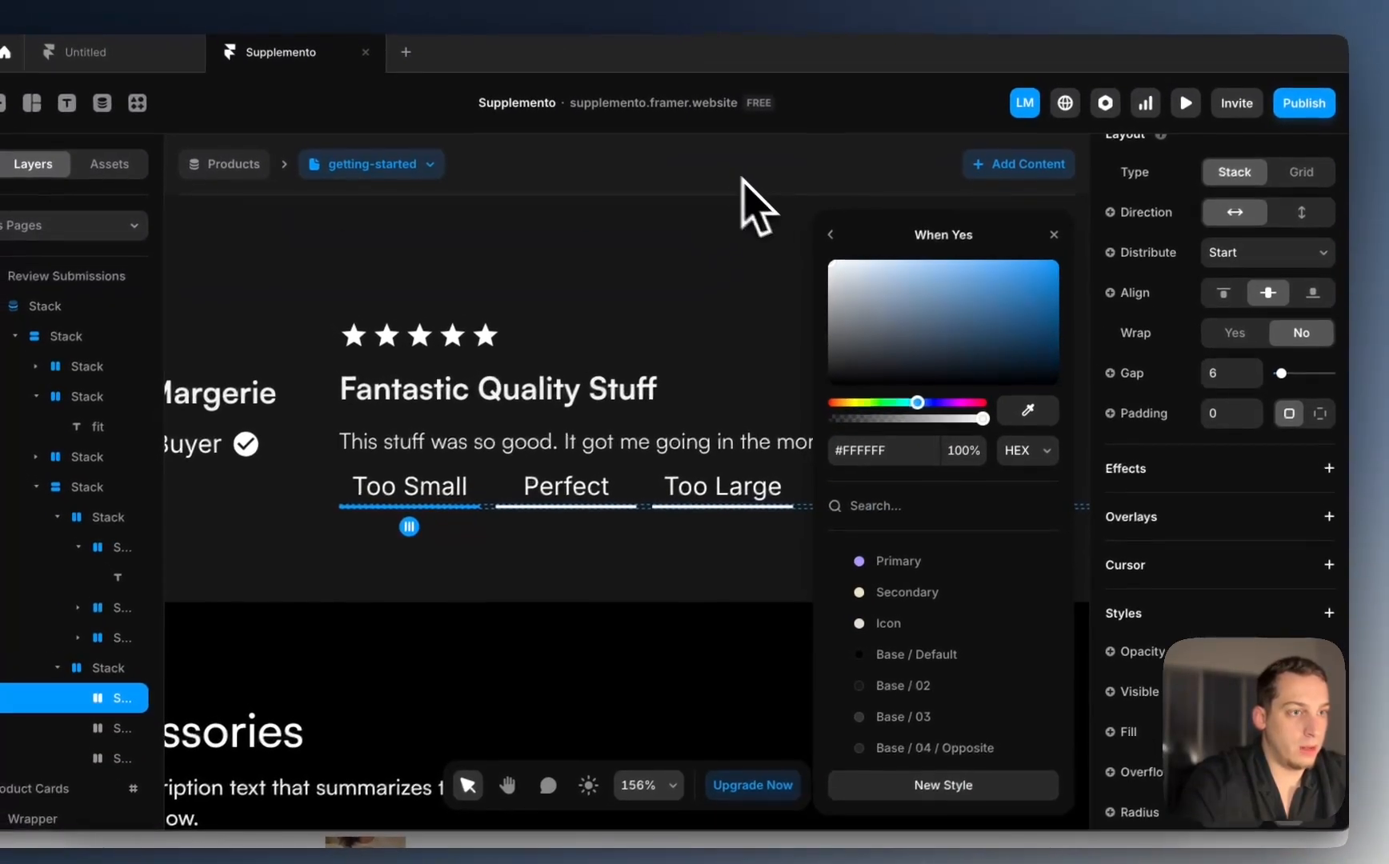
{"action": "left_click", "coordinate": [806, 200]}
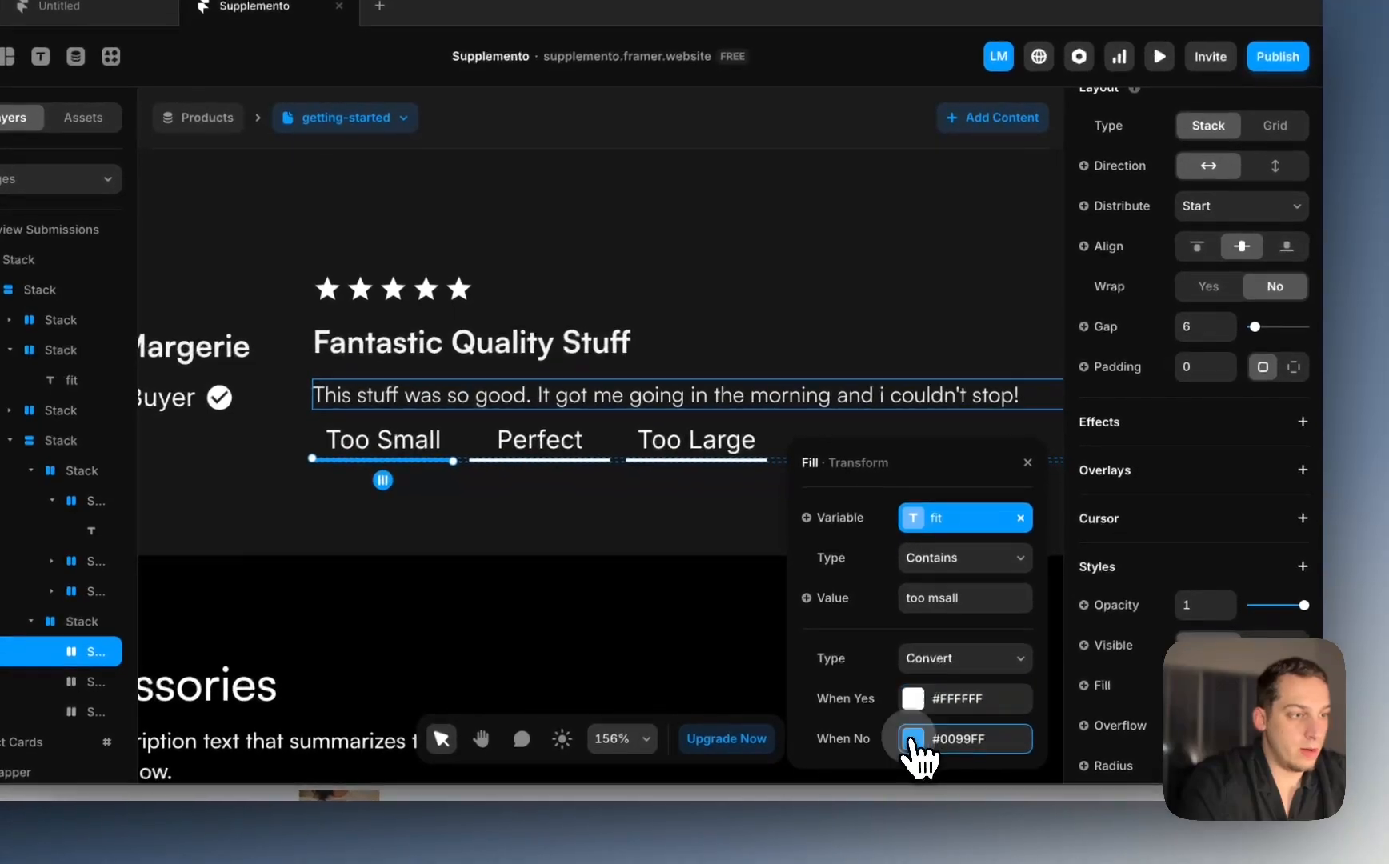
{"action": "left_click", "coordinate": [938, 787]}
{"action": "left_click_drag", "start_coordinate": [864, 337], "coordinate": [739, 134]}
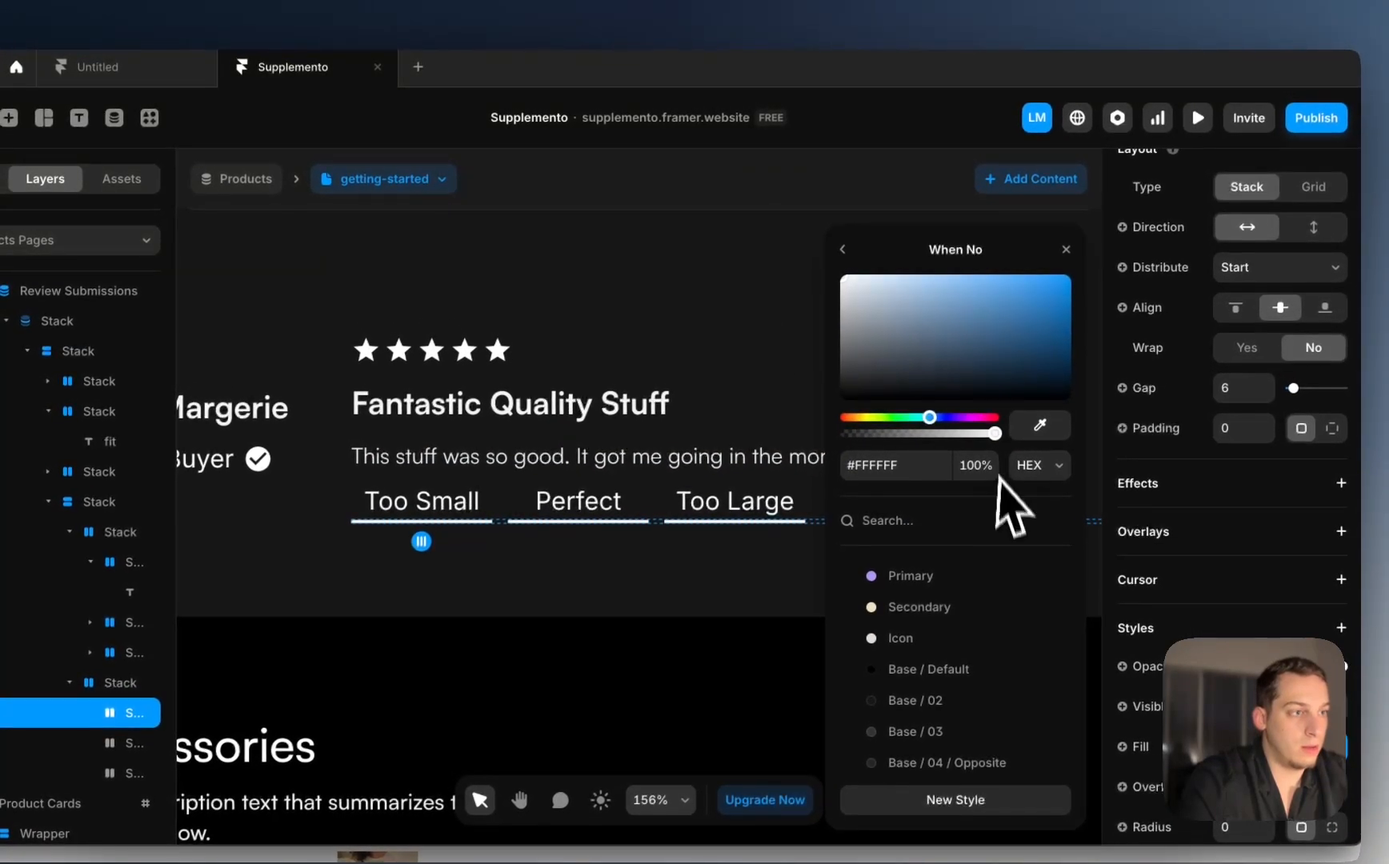
{"action": "left_click", "coordinate": [950, 432]}
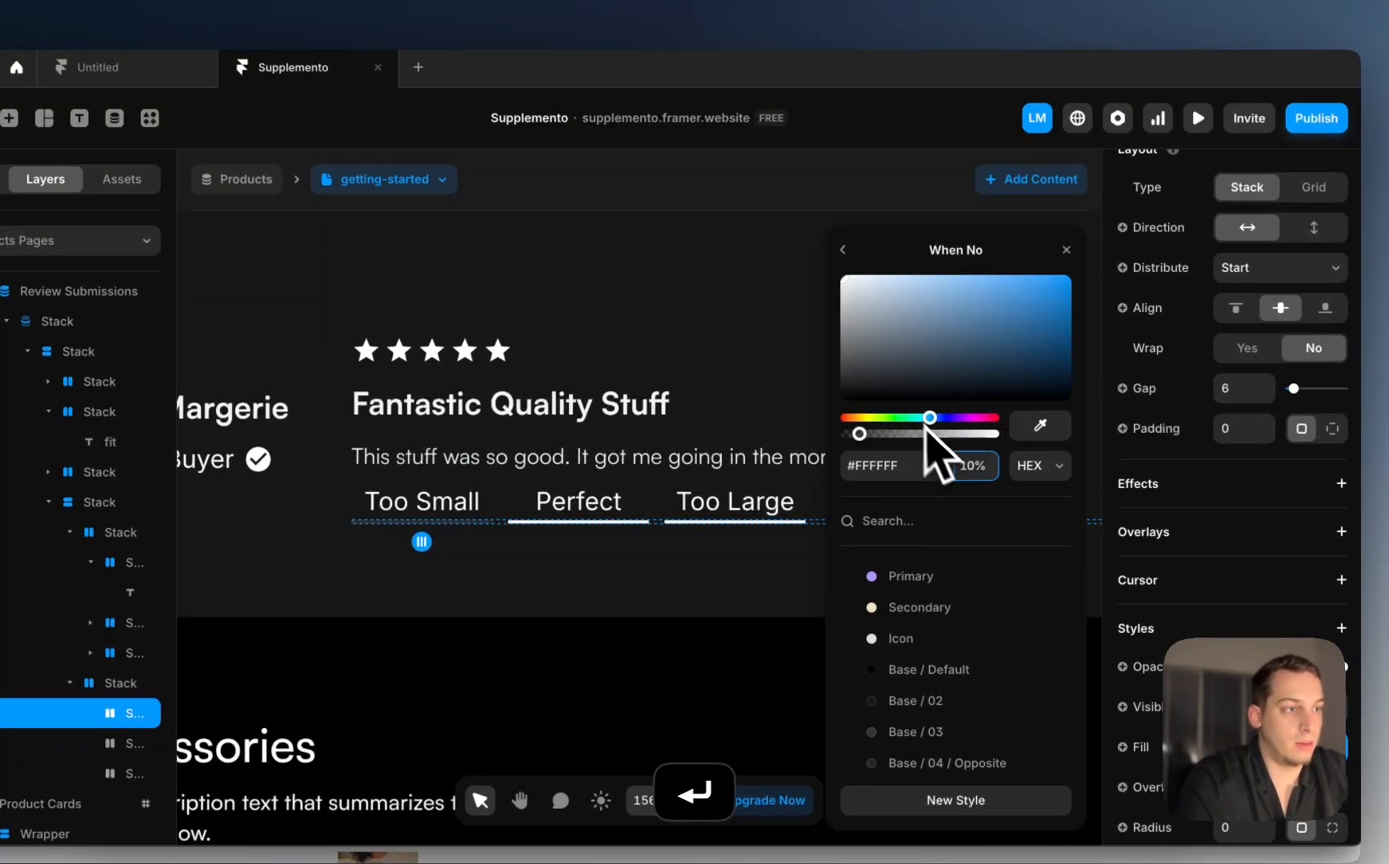
{"action": "left_click", "coordinate": [846, 252]}
Step: Bind the Perfect underline's fill to a fit Contains 'perfect' condition
{"action": "left_click", "coordinate": [589, 525]}
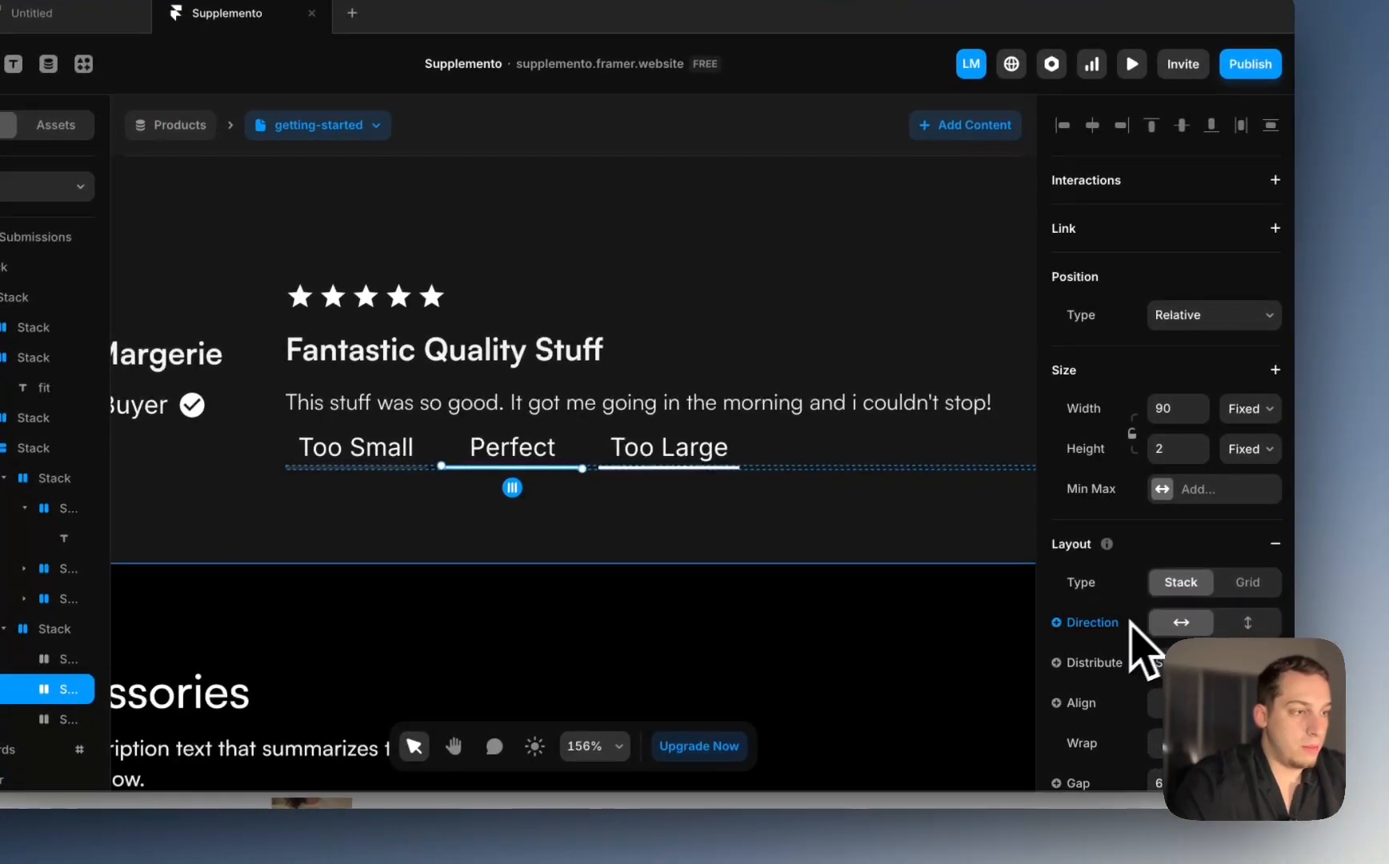
{"action": "scroll", "coordinate": [1140, 649], "scroll_direction": "down", "scroll_amount": 8}
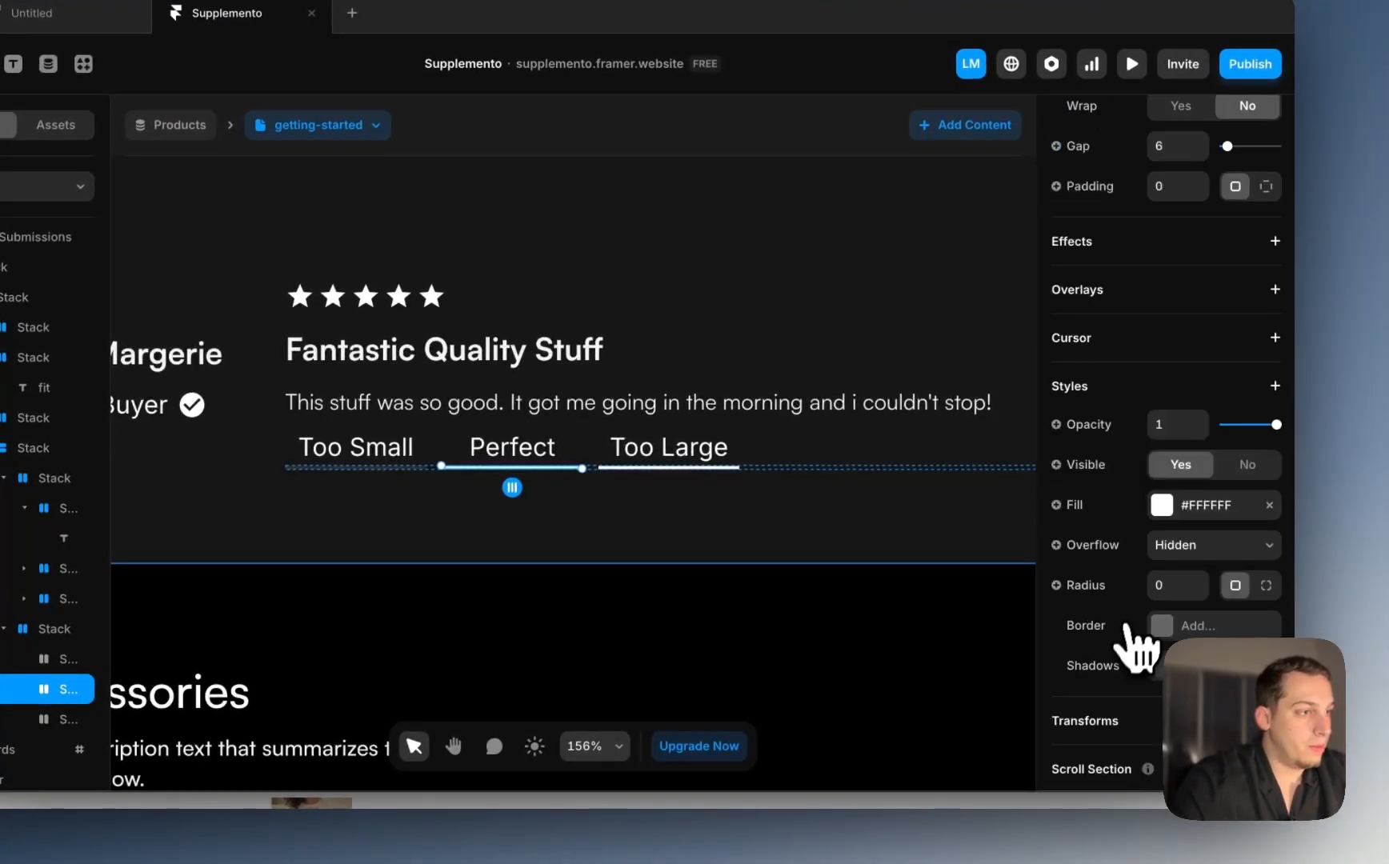
{"action": "left_click", "coordinate": [1116, 500]}
{"action": "mouse_move", "coordinate": [1100, 596]}
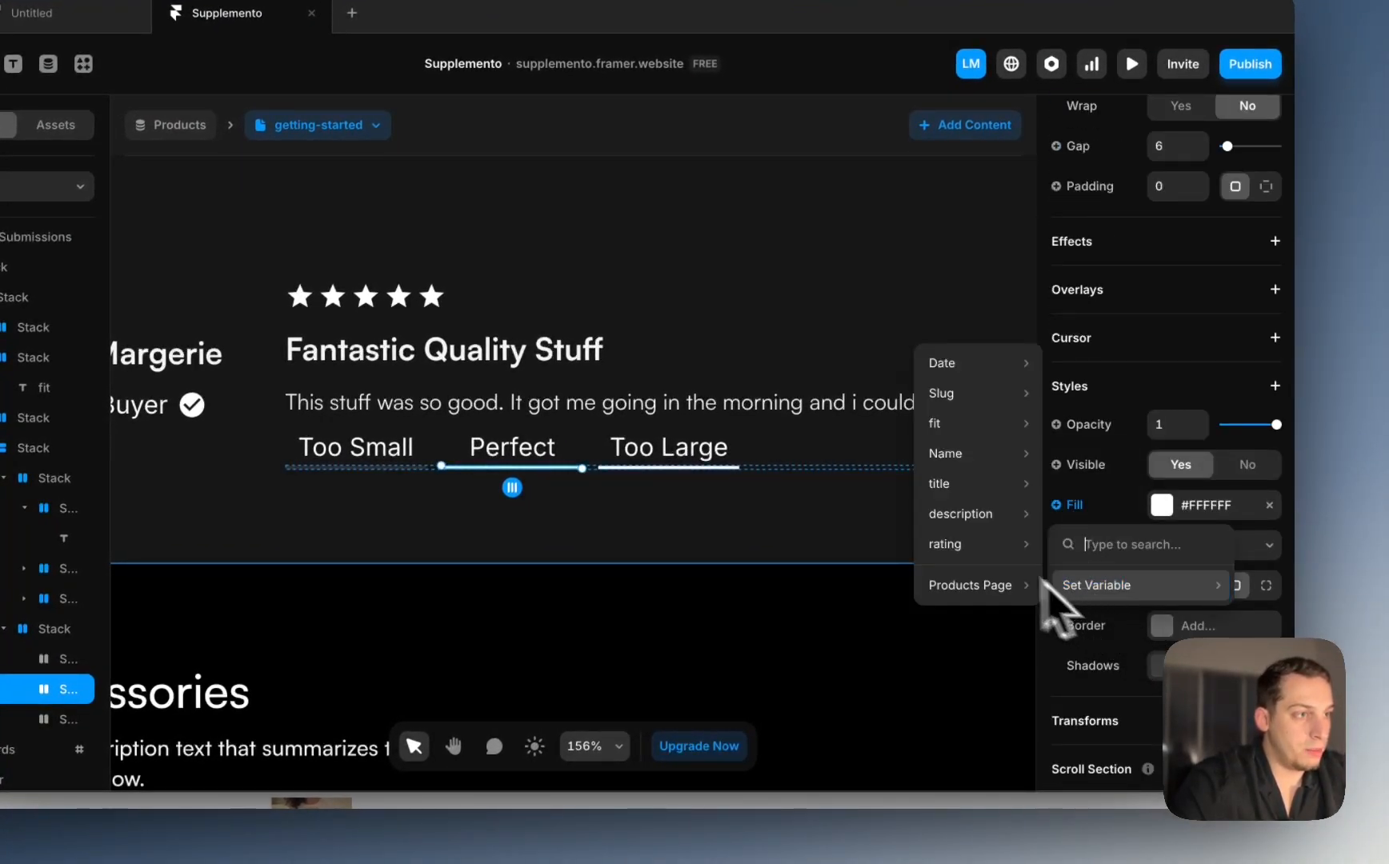
{"action": "mouse_move", "coordinate": [956, 391]}
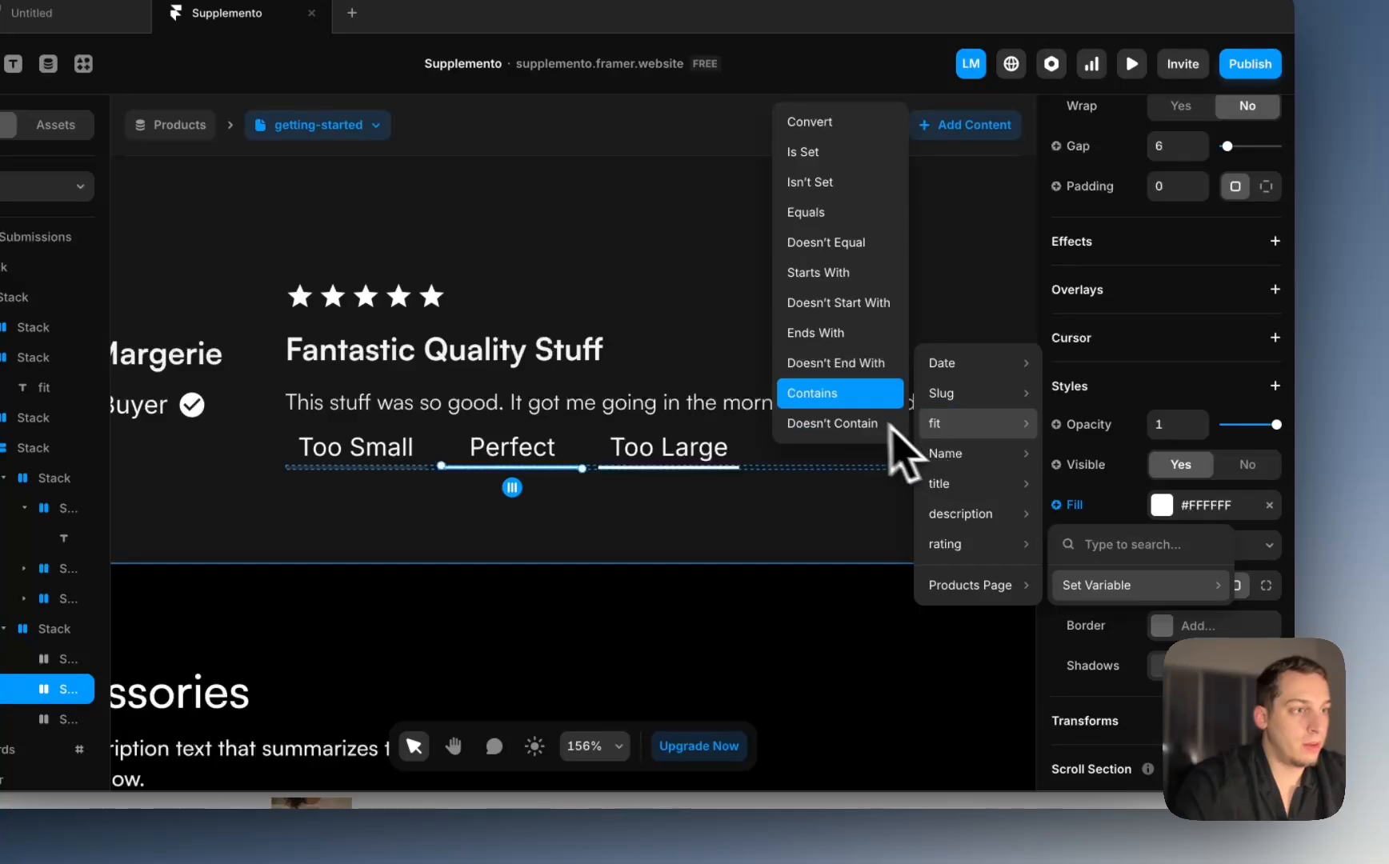
{"action": "left_click", "coordinate": [853, 397]}
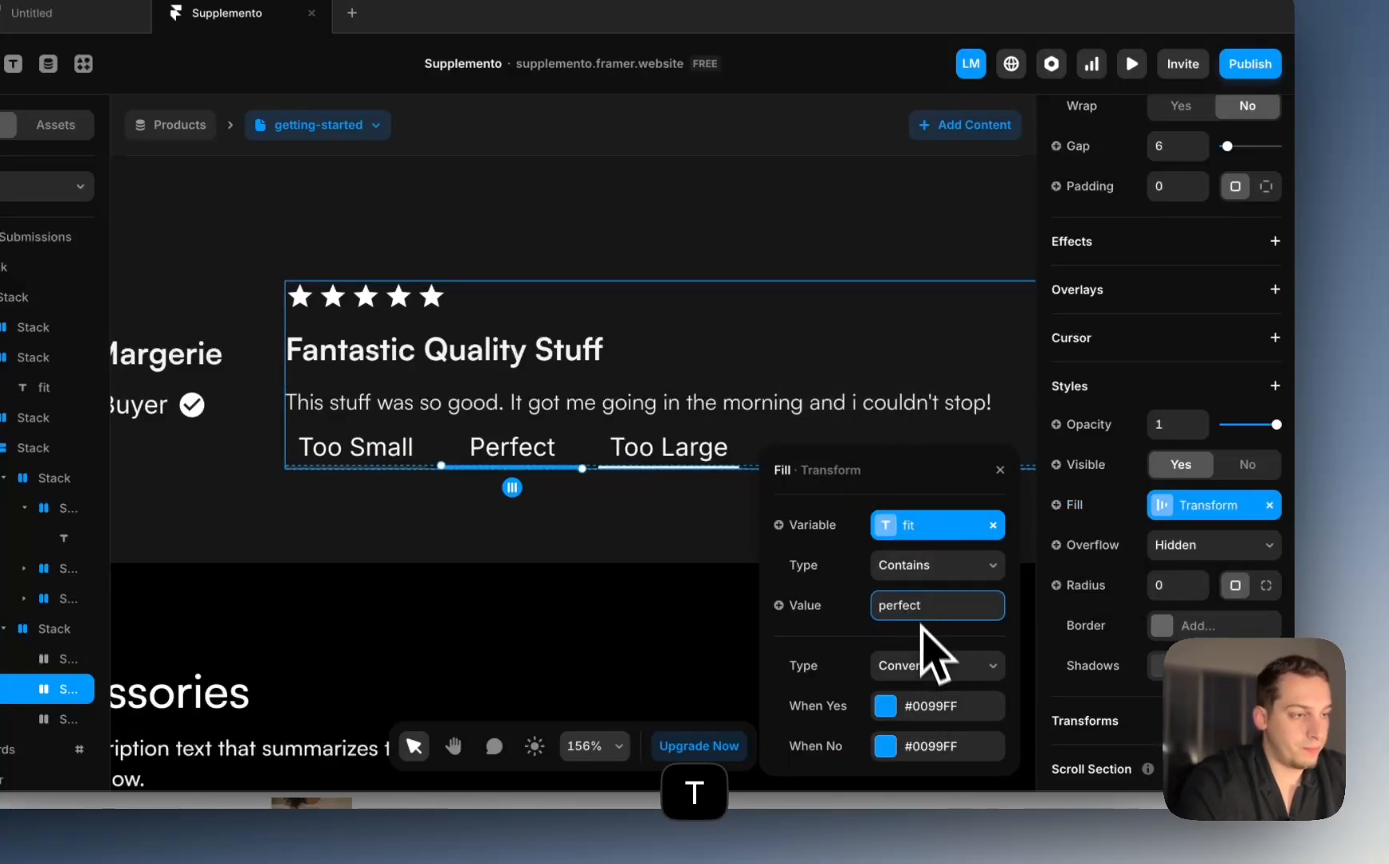
Step: Make the Perfect underline #FFFFFF when matching and 10% white otherwise
{"action": "left_click", "coordinate": [887, 705]}
{"action": "left_click_drag", "start_coordinate": [800, 304], "coordinate": [743, 158]}
{"action": "left_click", "coordinate": [832, 255]}
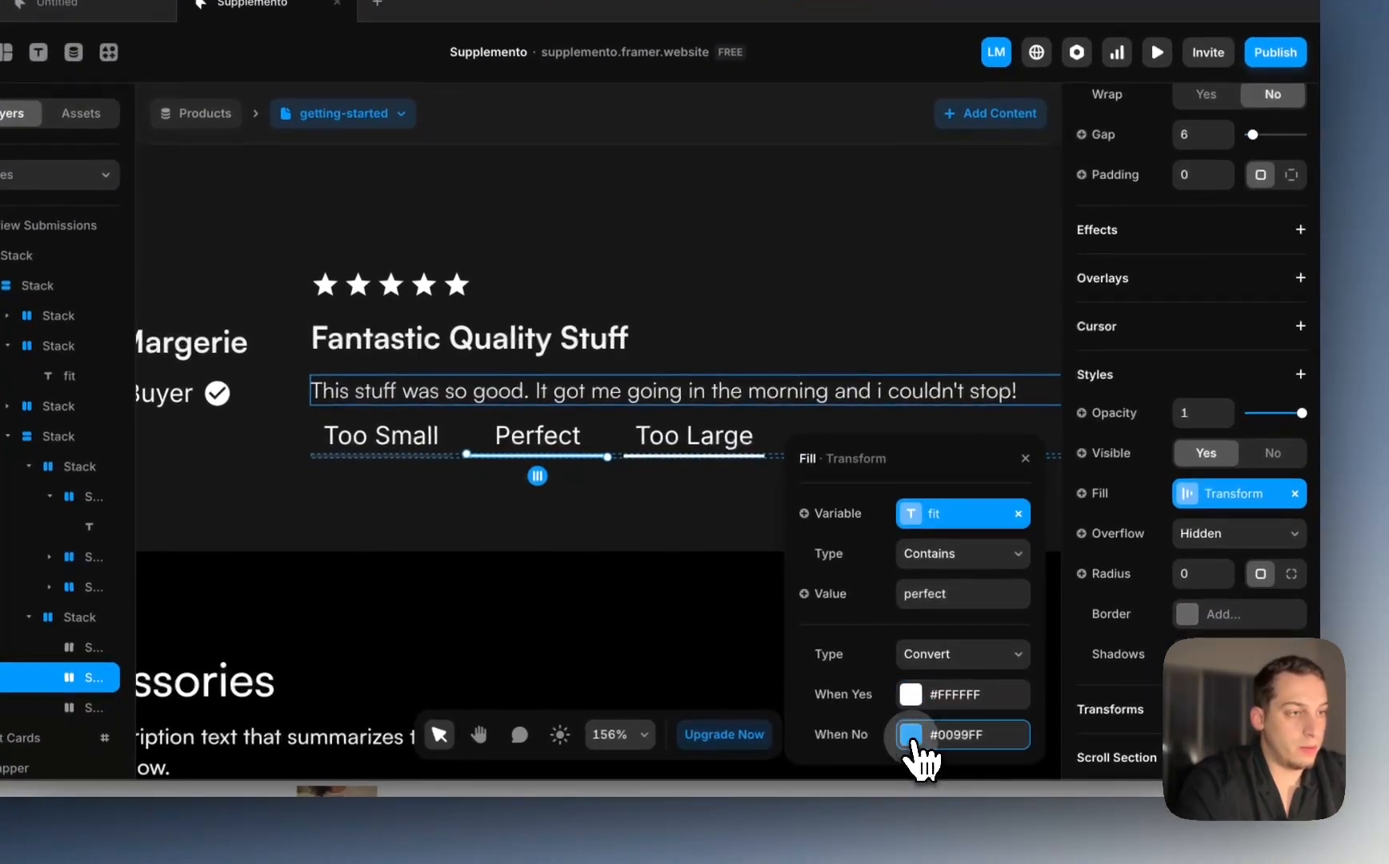
{"action": "left_click", "coordinate": [924, 781]}
{"action": "left_click_drag", "start_coordinate": [865, 280], "coordinate": [695, 102]}
{"action": "left_click", "coordinate": [927, 400]}
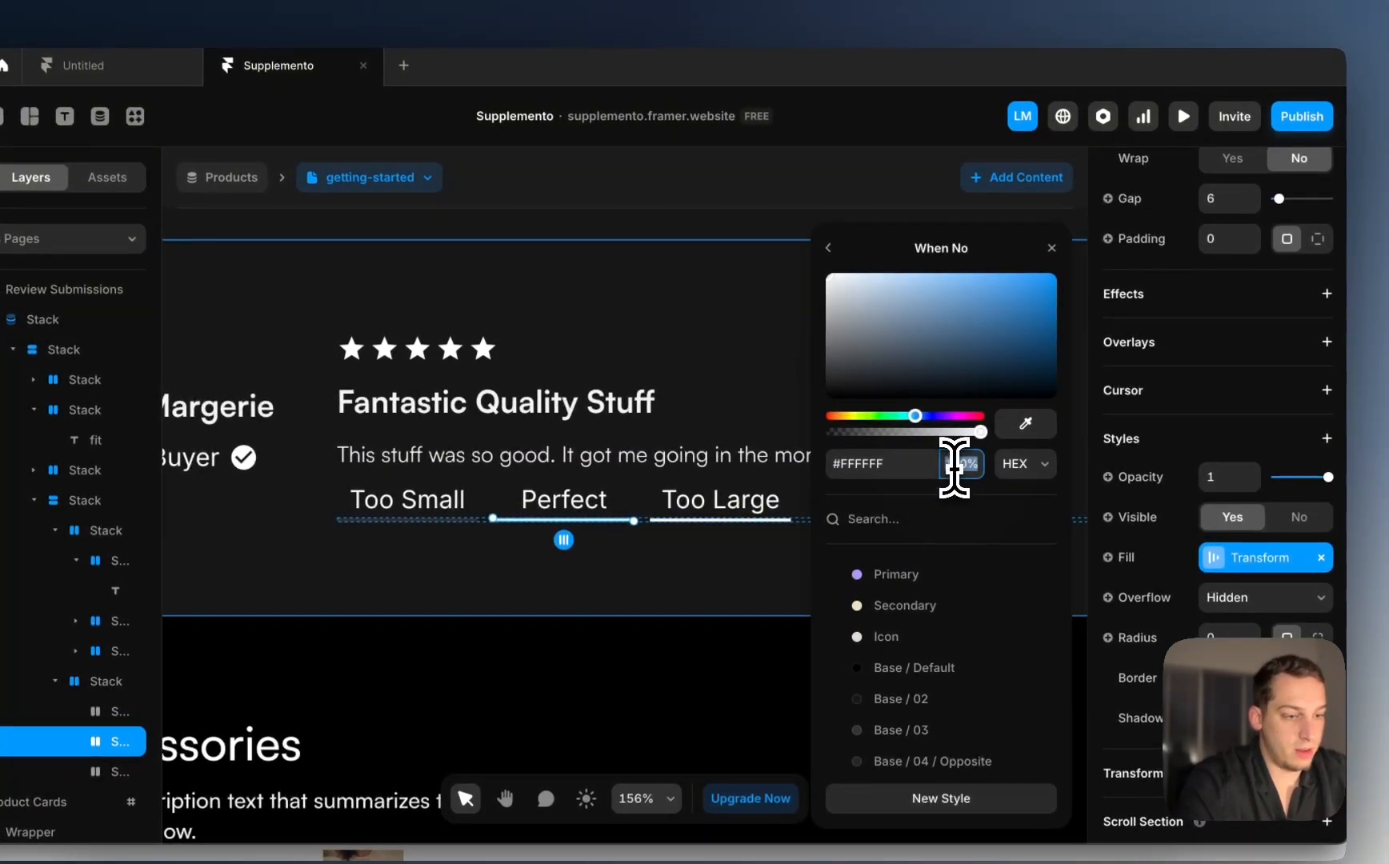
{"action": "left_click", "coordinate": [832, 250]}
{"action": "left_click", "coordinate": [710, 523]}
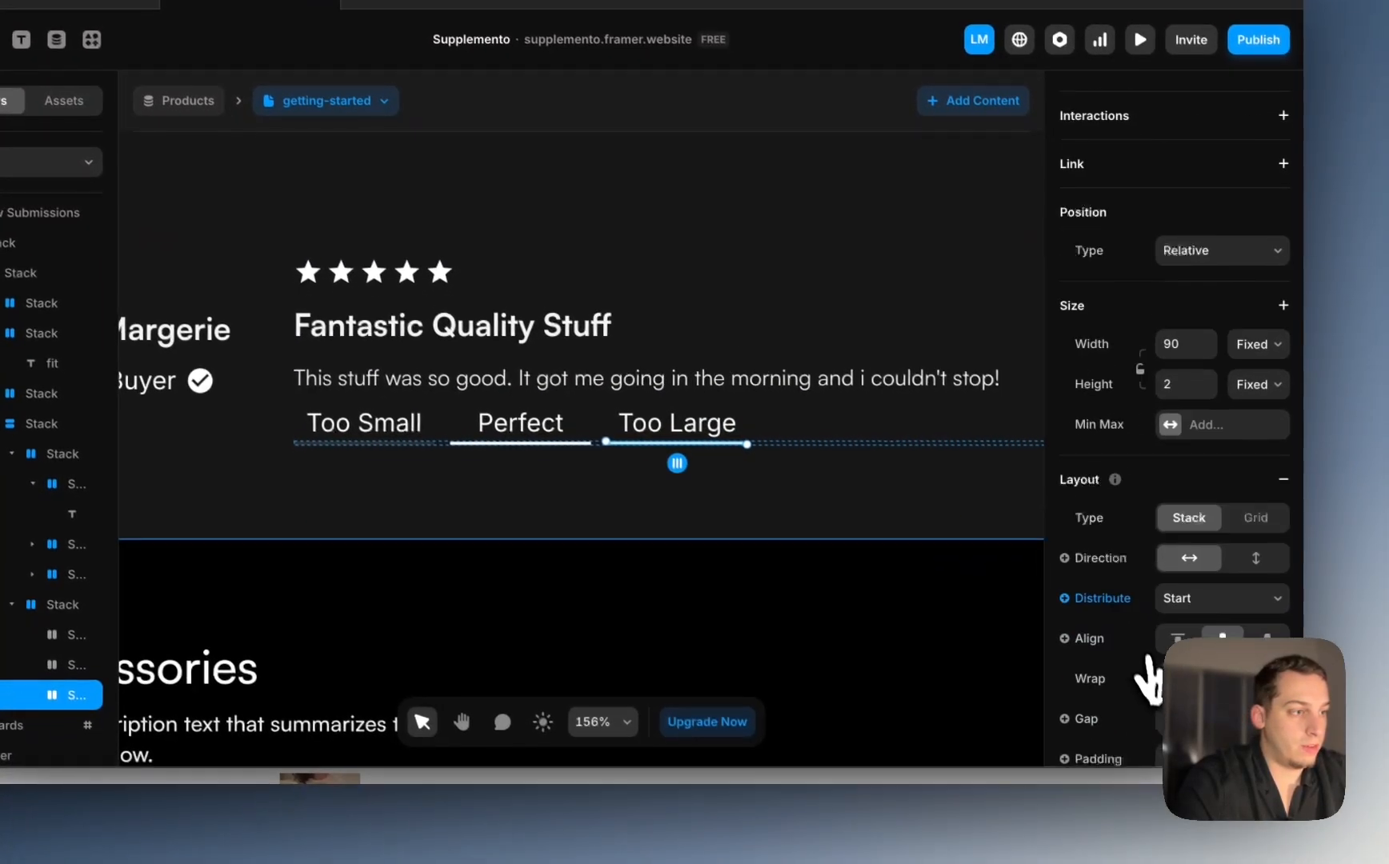
Step: Bind the Too Large underline's fill to a fit Contains 'too large' condition
{"action": "scroll", "coordinate": [1148, 680], "scroll_direction": "down", "scroll_amount": 6}
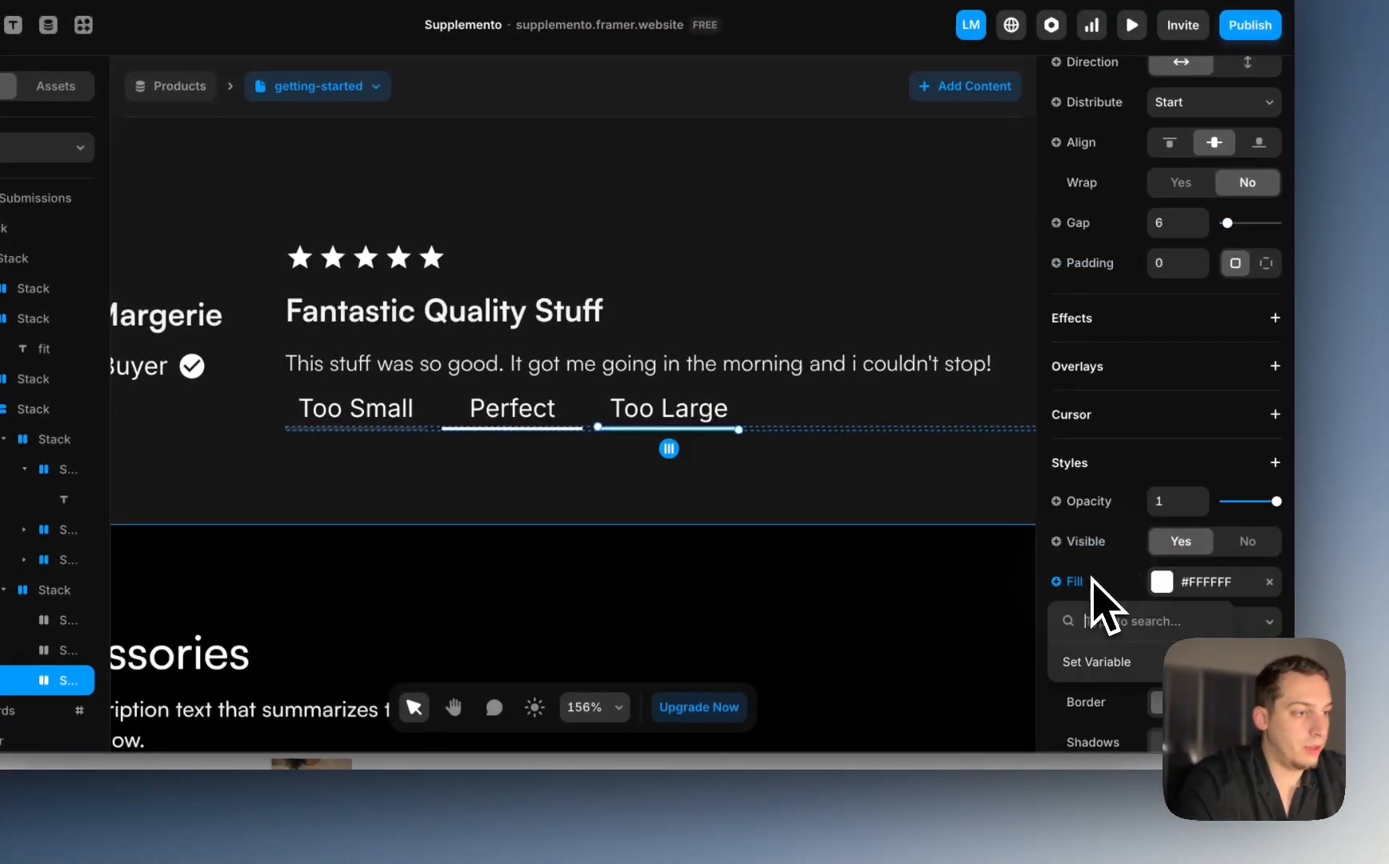
{"action": "mouse_move", "coordinate": [1090, 664]}
{"action": "mouse_move", "coordinate": [975, 480]}
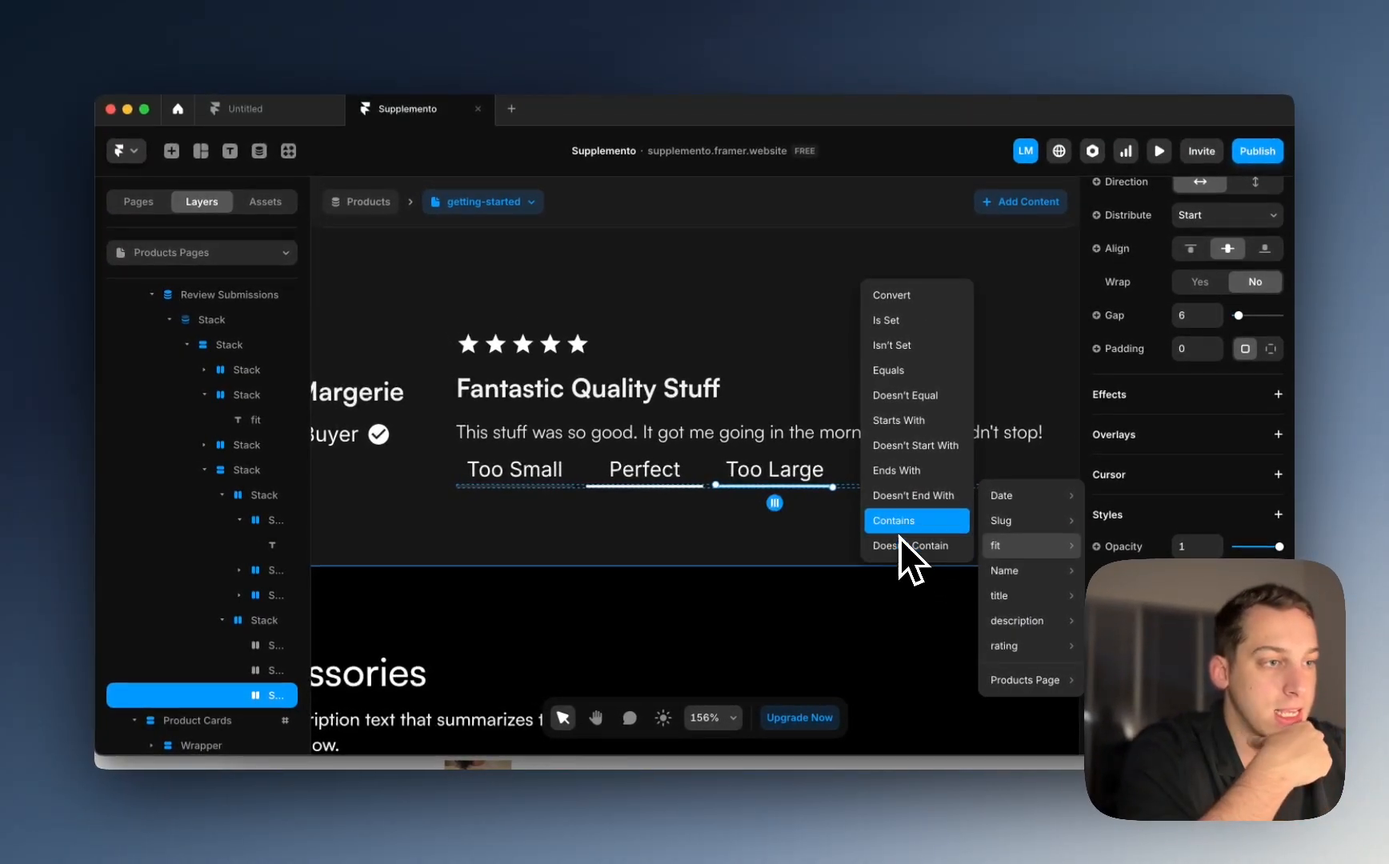
{"action": "left_click", "coordinate": [900, 527]}
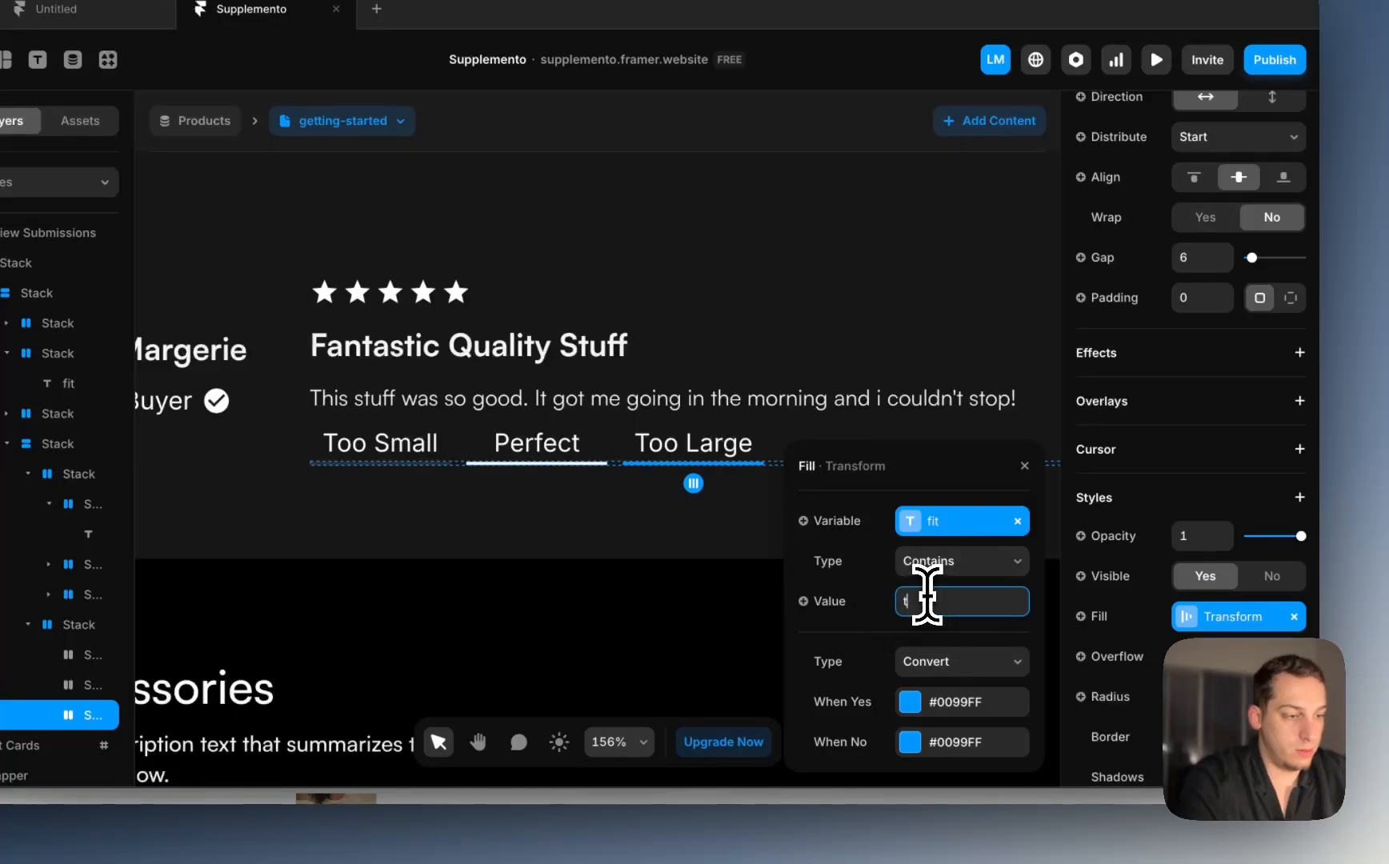
Step: Set the matching colour to #FFF and the non-matching colour to white at 10% opacity
{"action": "left_click", "coordinate": [950, 715]}
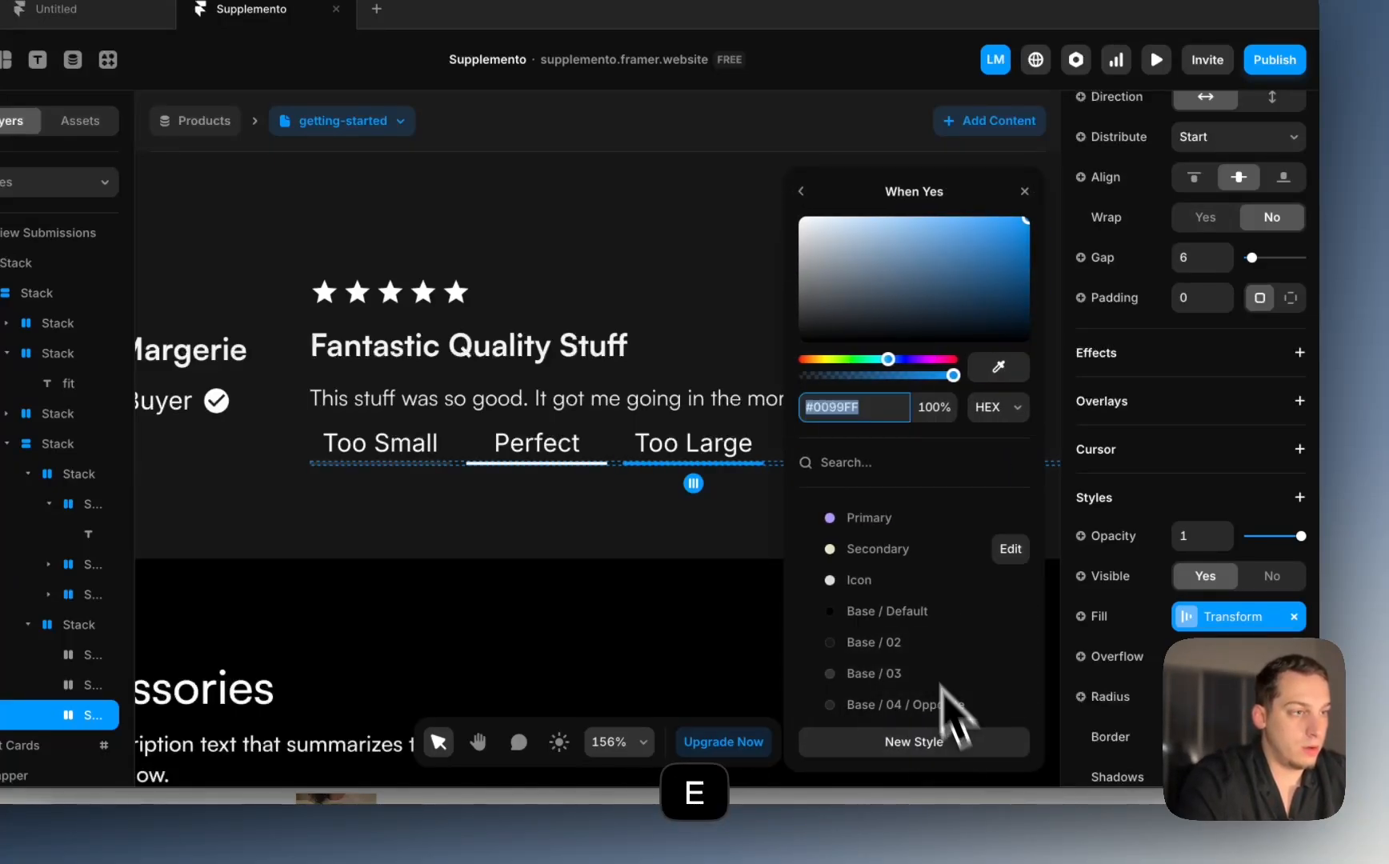
{"action": "type", "text": "fff"}
{"action": "key", "text": "Return"}
{"action": "left_click", "coordinate": [801, 191]}
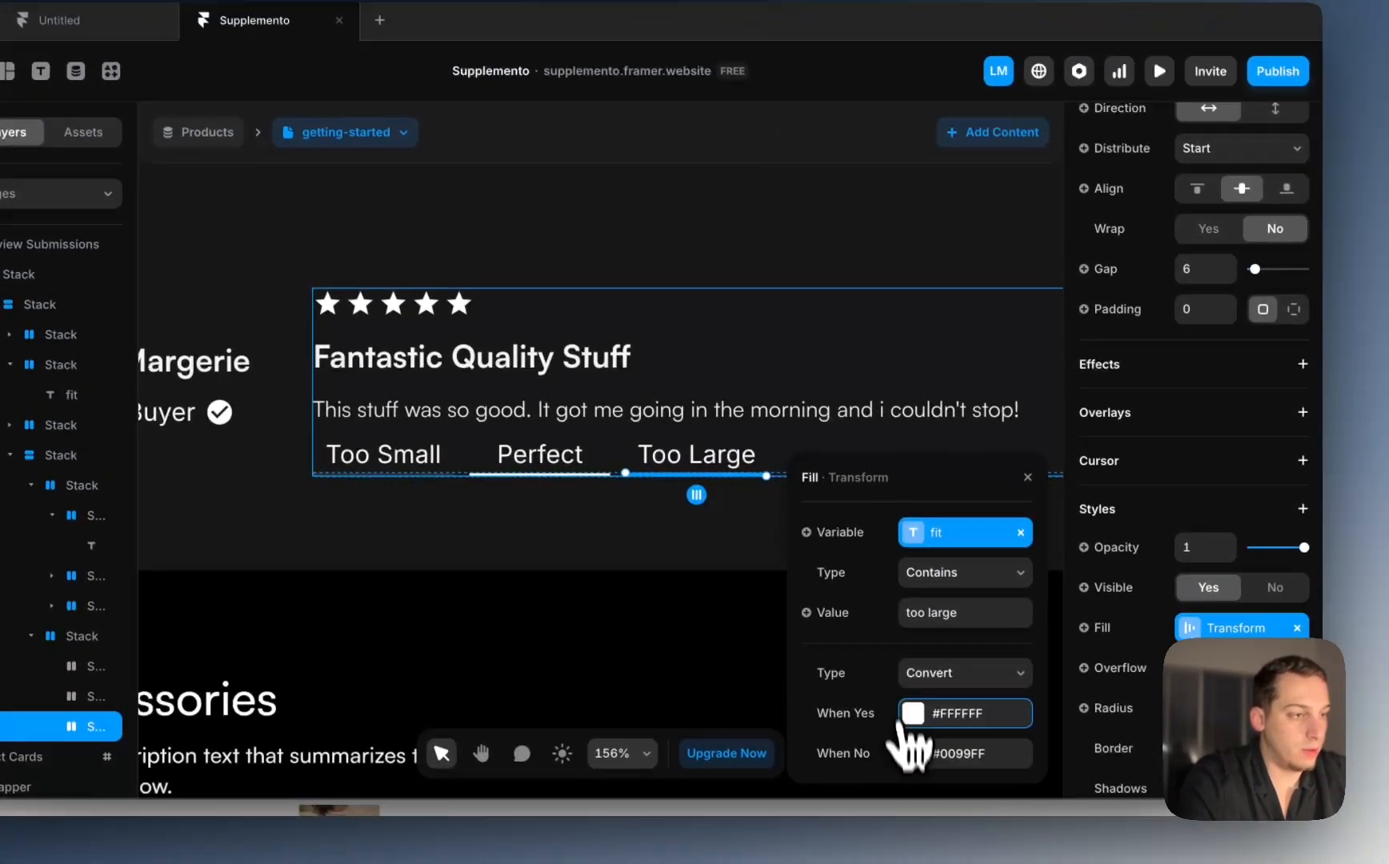
{"action": "left_click", "coordinate": [913, 753]}
{"action": "left_click_drag", "start_coordinate": [907, 291], "coordinate": [710, 65]}
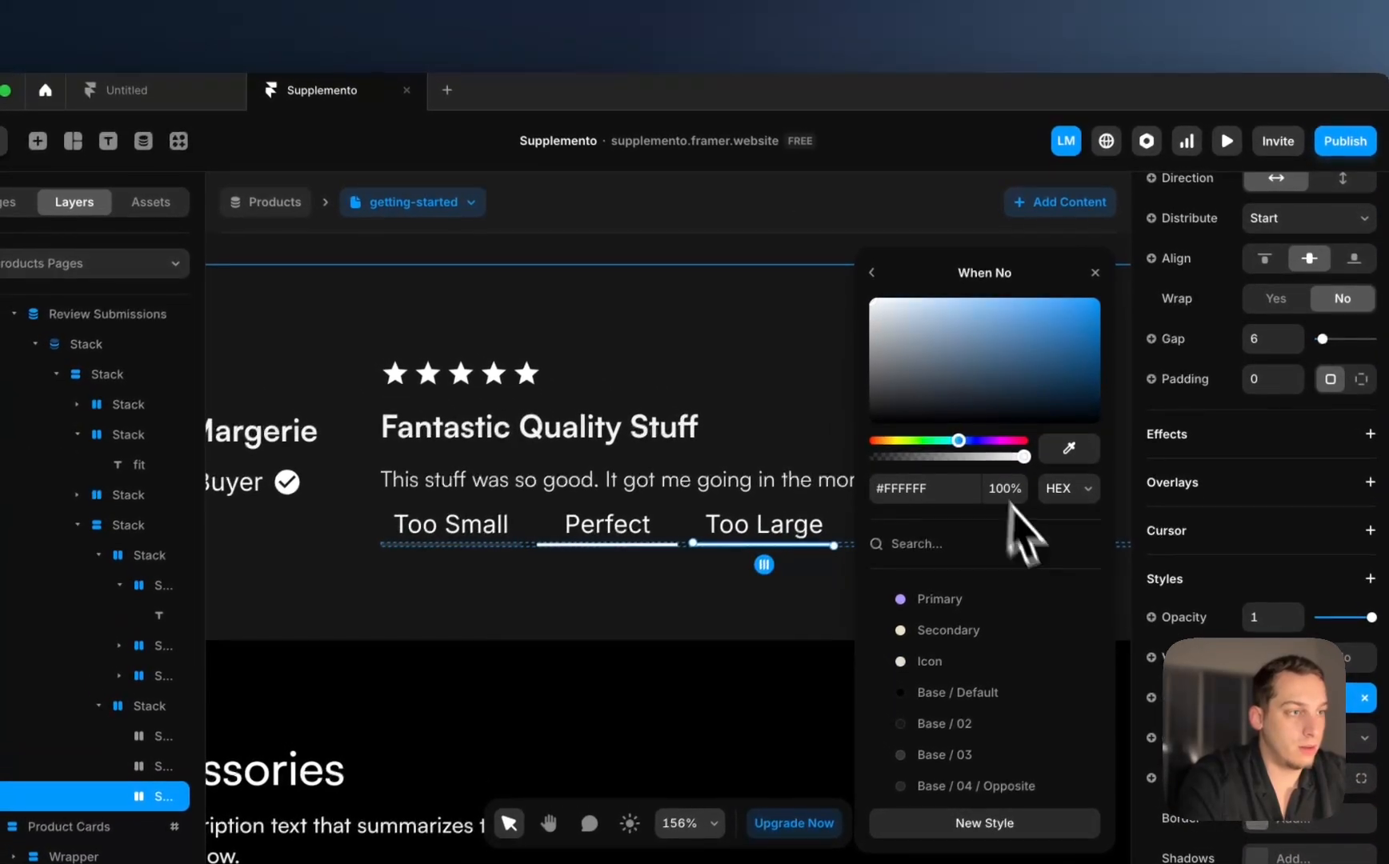
{"action": "left_click", "coordinate": [1007, 490]}
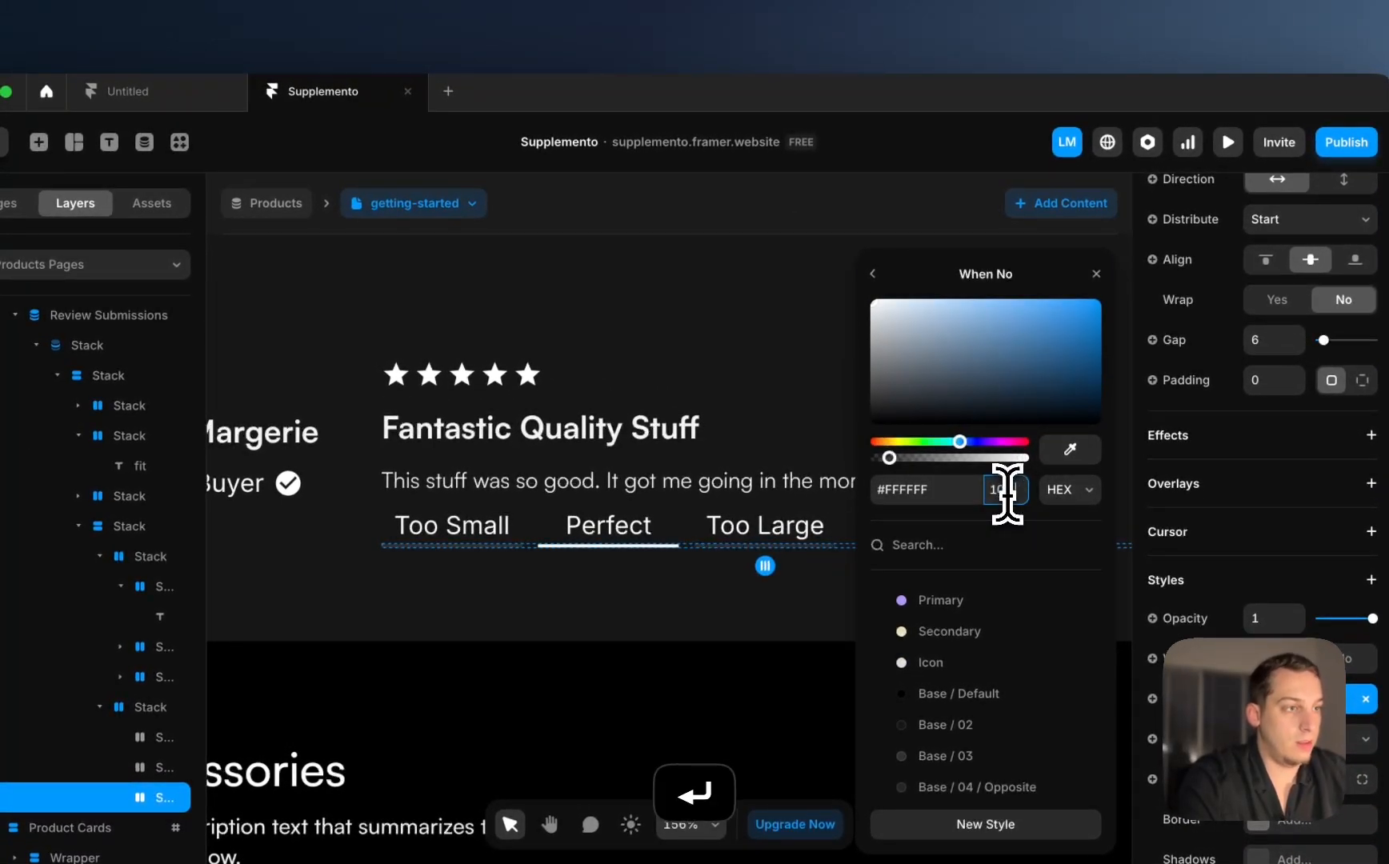
Step: Select the review's vertical stack and nudge its spacing up slightly
{"action": "left_click", "coordinate": [822, 341]}
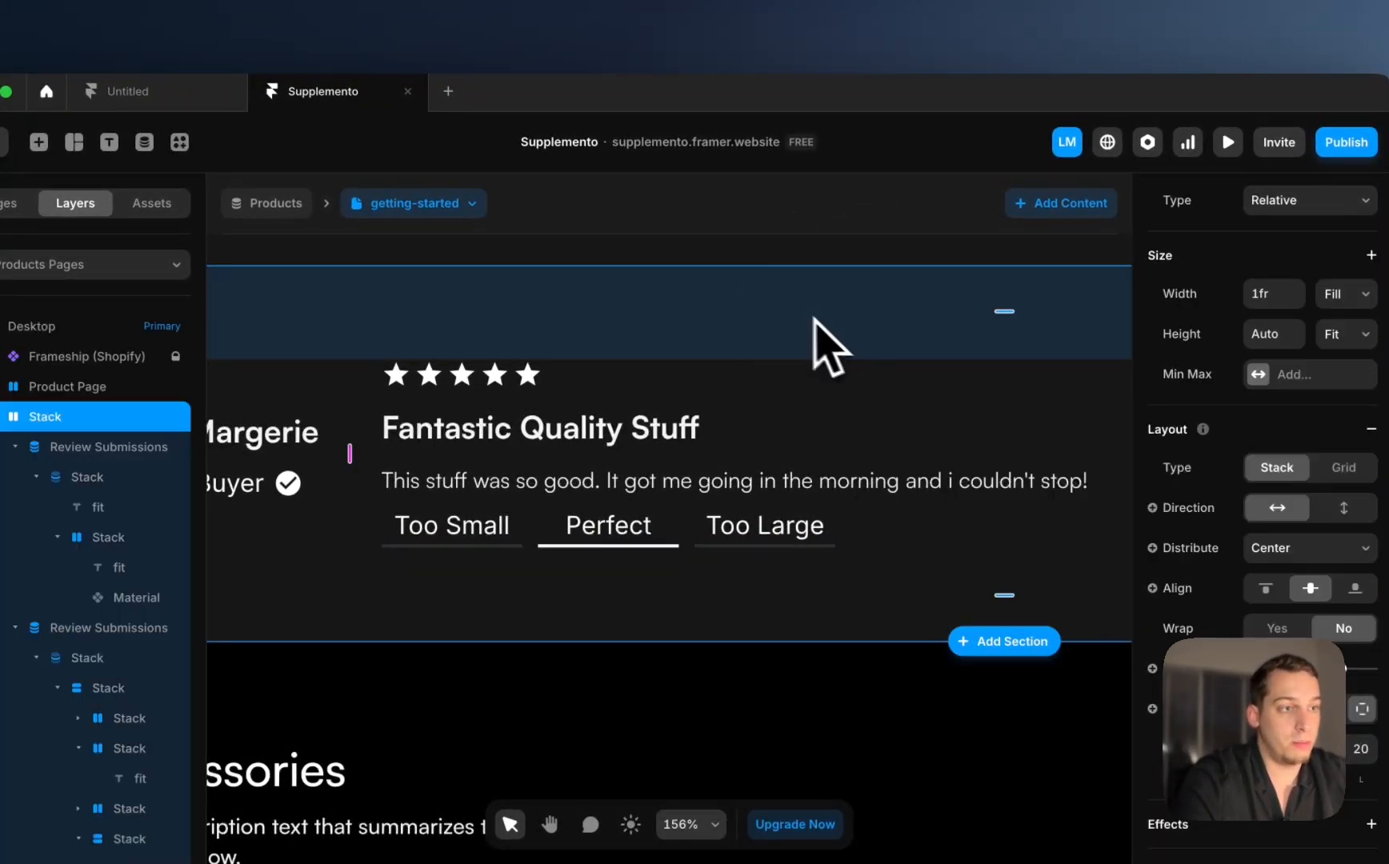
{"action": "left_click", "coordinate": [535, 534]}
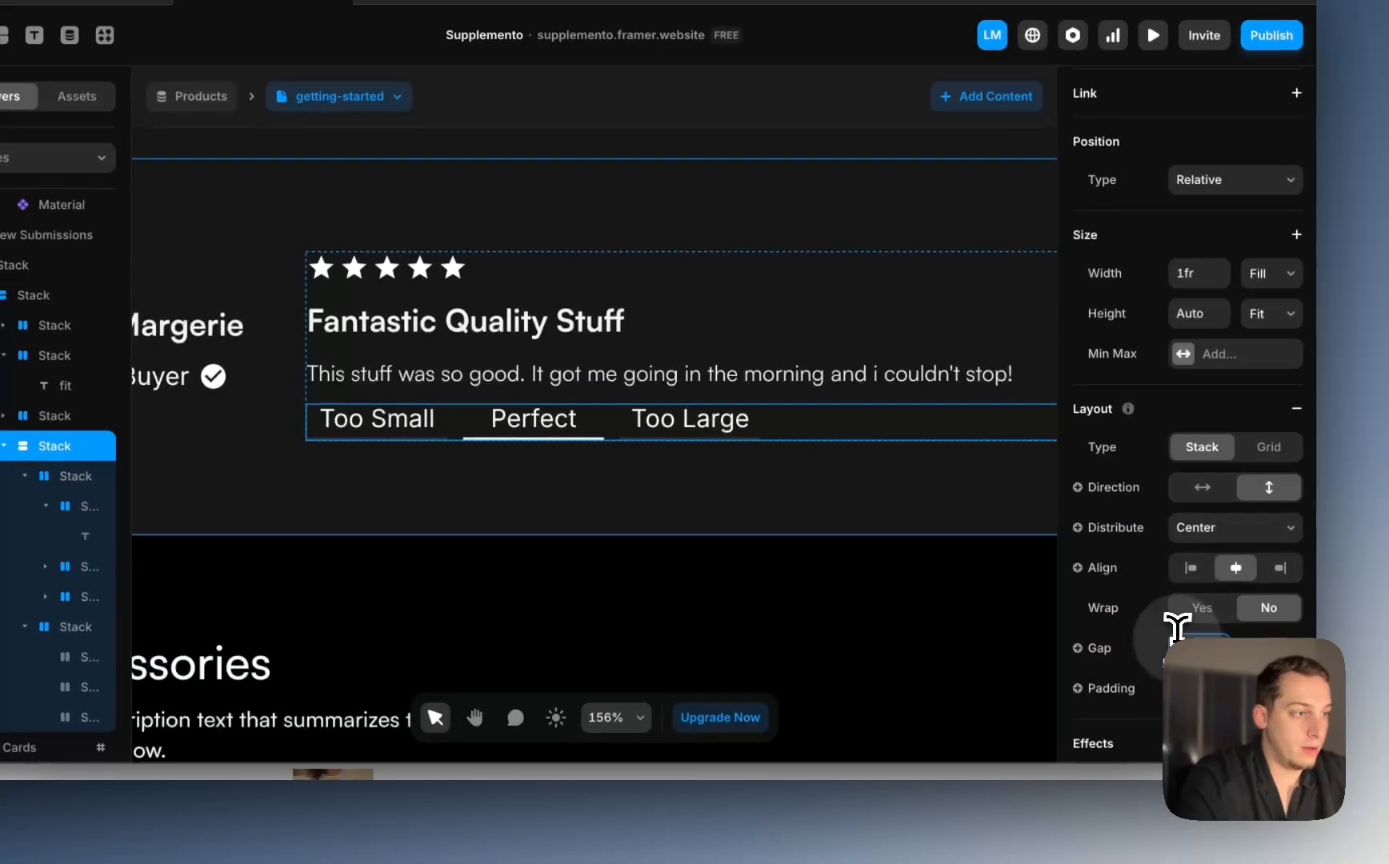
{"action": "key", "text": "Up"}
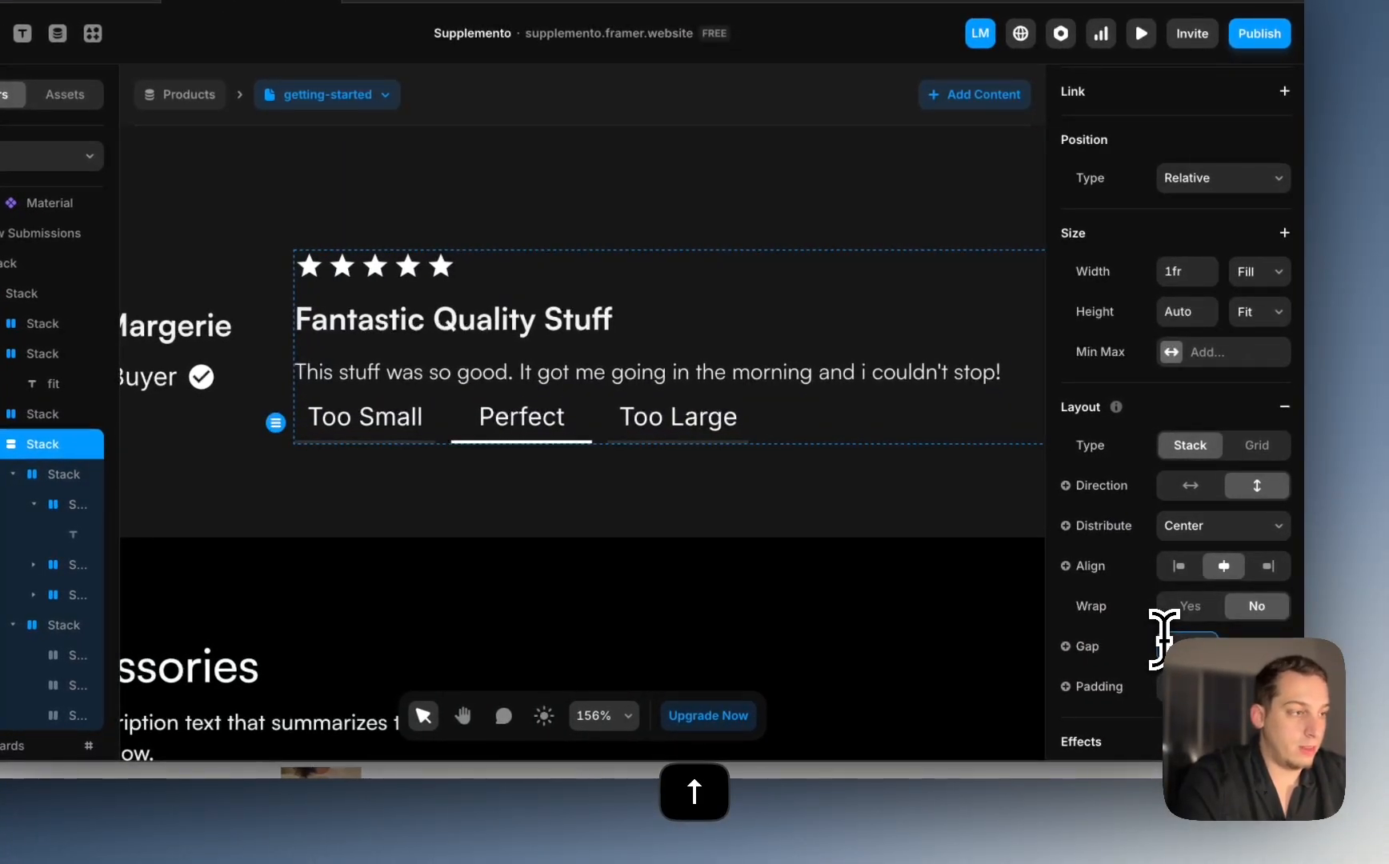
{"action": "key", "text": "Down"}
Step: Set the gap between stars, title, body text and fit options to 30
{"action": "left_click", "coordinate": [893, 589]}
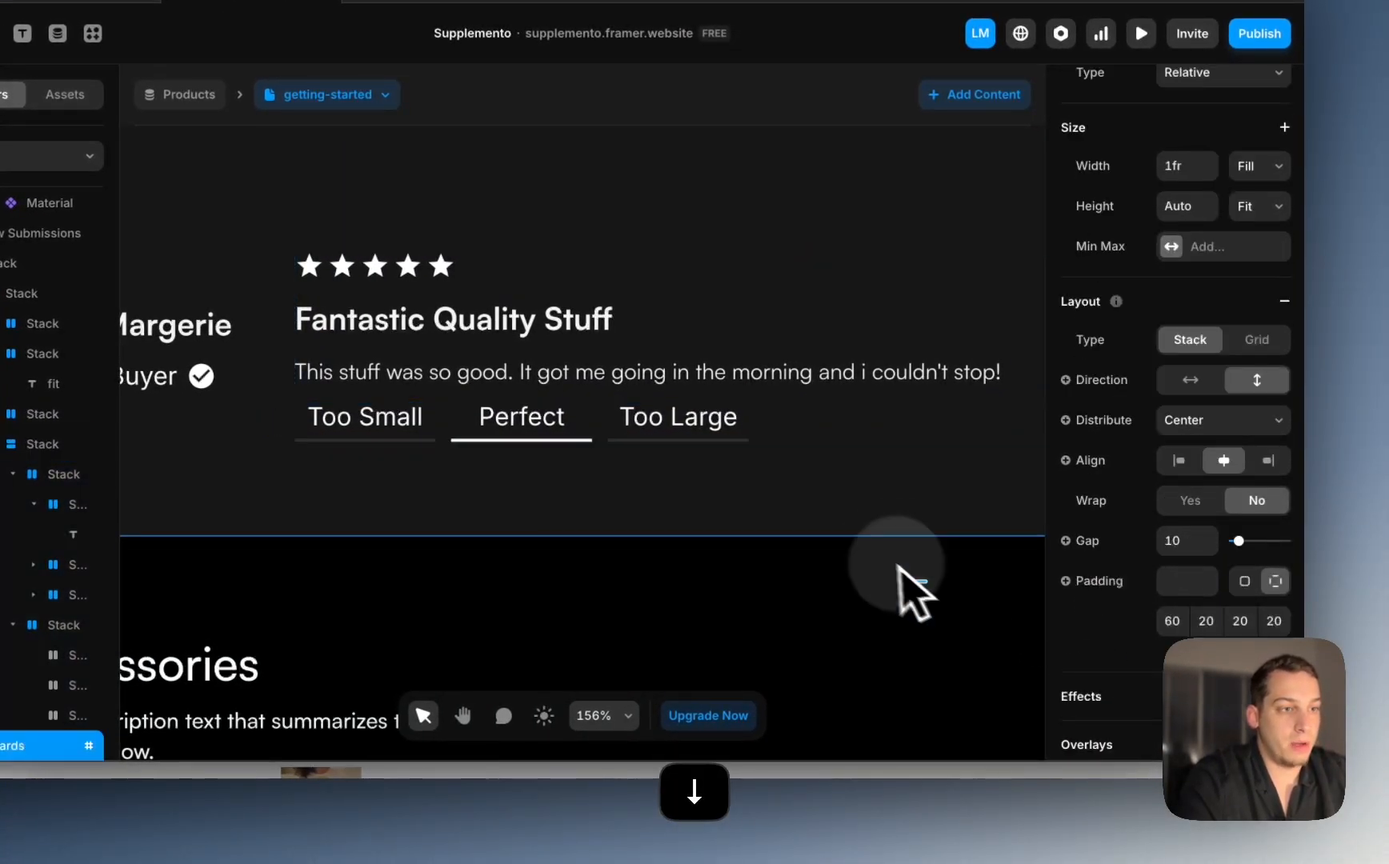
{"action": "scroll", "coordinate": [886, 584], "scroll_direction": "down", "scroll_amount": 5}
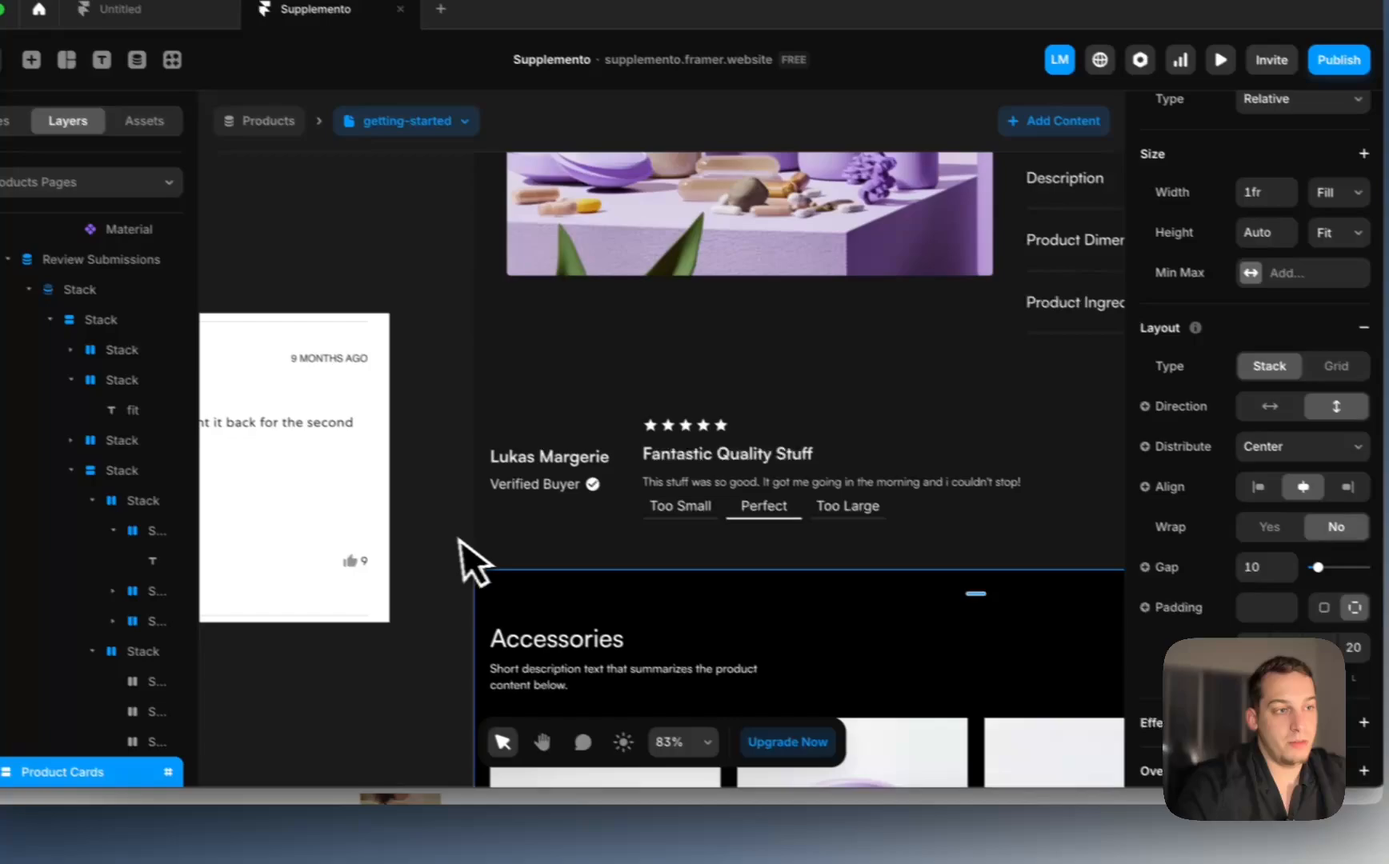
{"action": "left_click", "coordinate": [361, 536]}
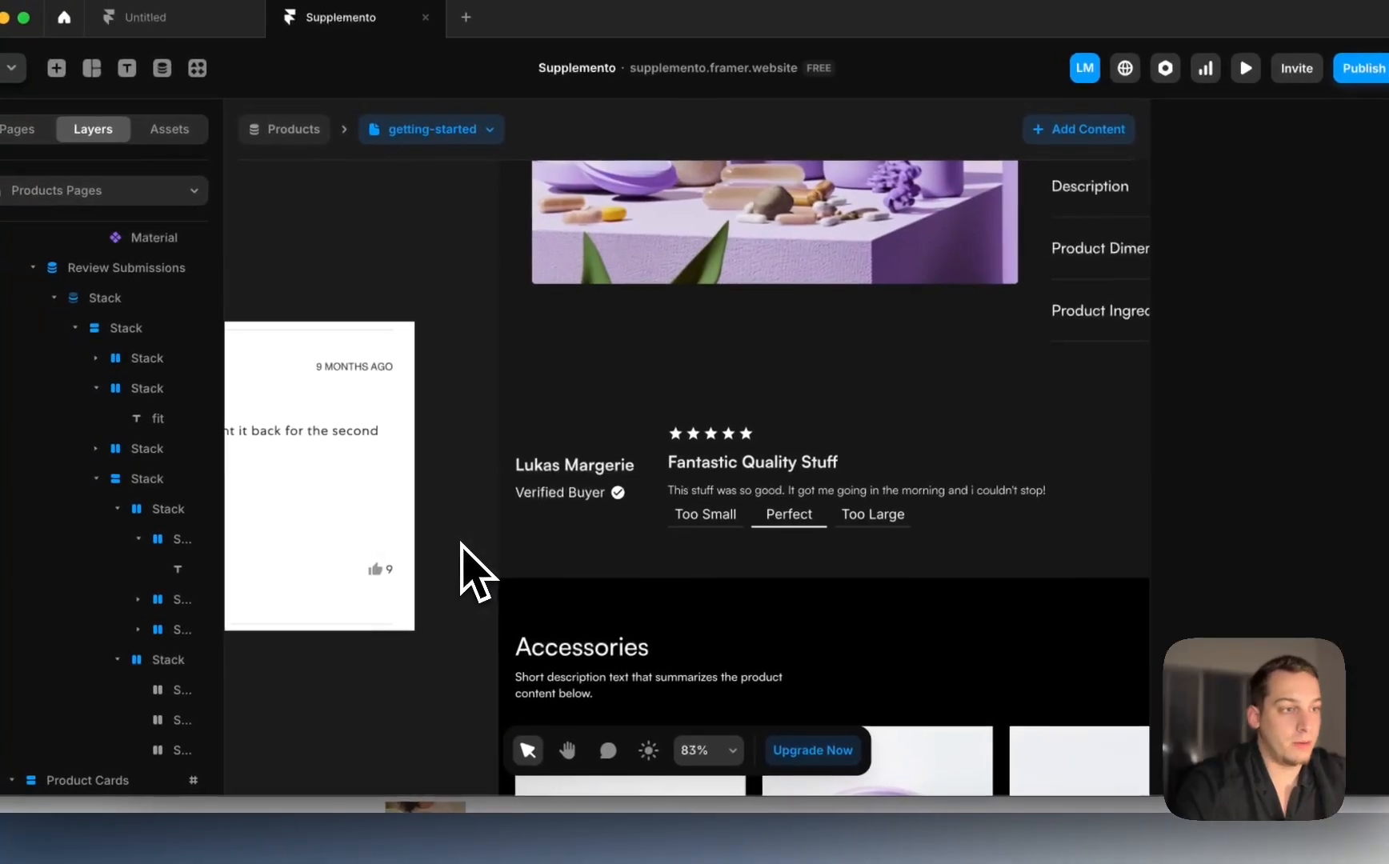
{"action": "scroll", "coordinate": [373, 539], "scroll_direction": "left", "scroll_amount": 6}
{"action": "scroll", "coordinate": [465, 558], "scroll_direction": "left", "scroll_amount": 3}
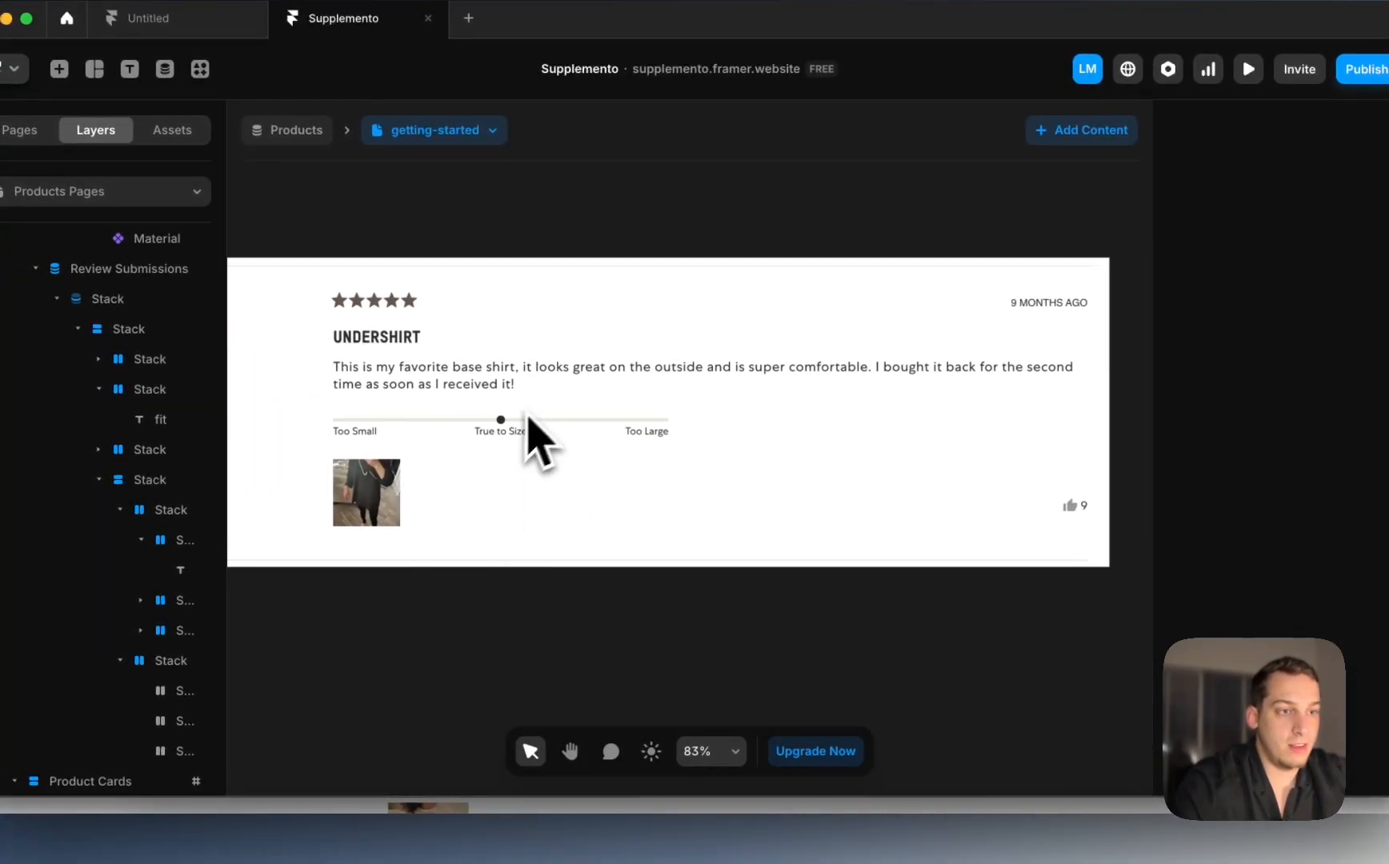
{"action": "scroll", "coordinate": [529, 432], "scroll_direction": "right", "scroll_amount": 10}
{"action": "scroll", "coordinate": [524, 448], "scroll_direction": "down", "scroll_amount": 3}
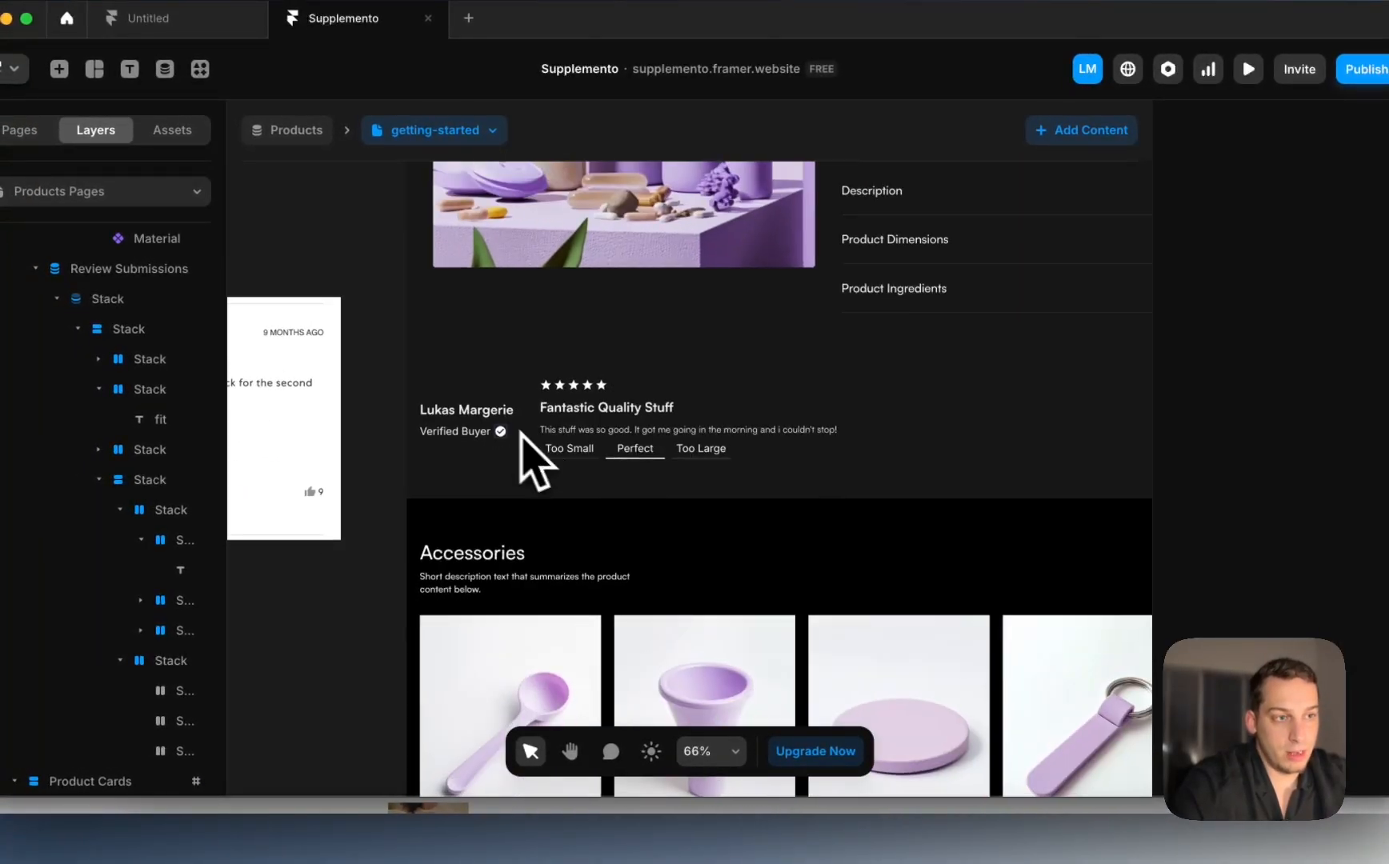
{"action": "left_click", "coordinate": [766, 432]}
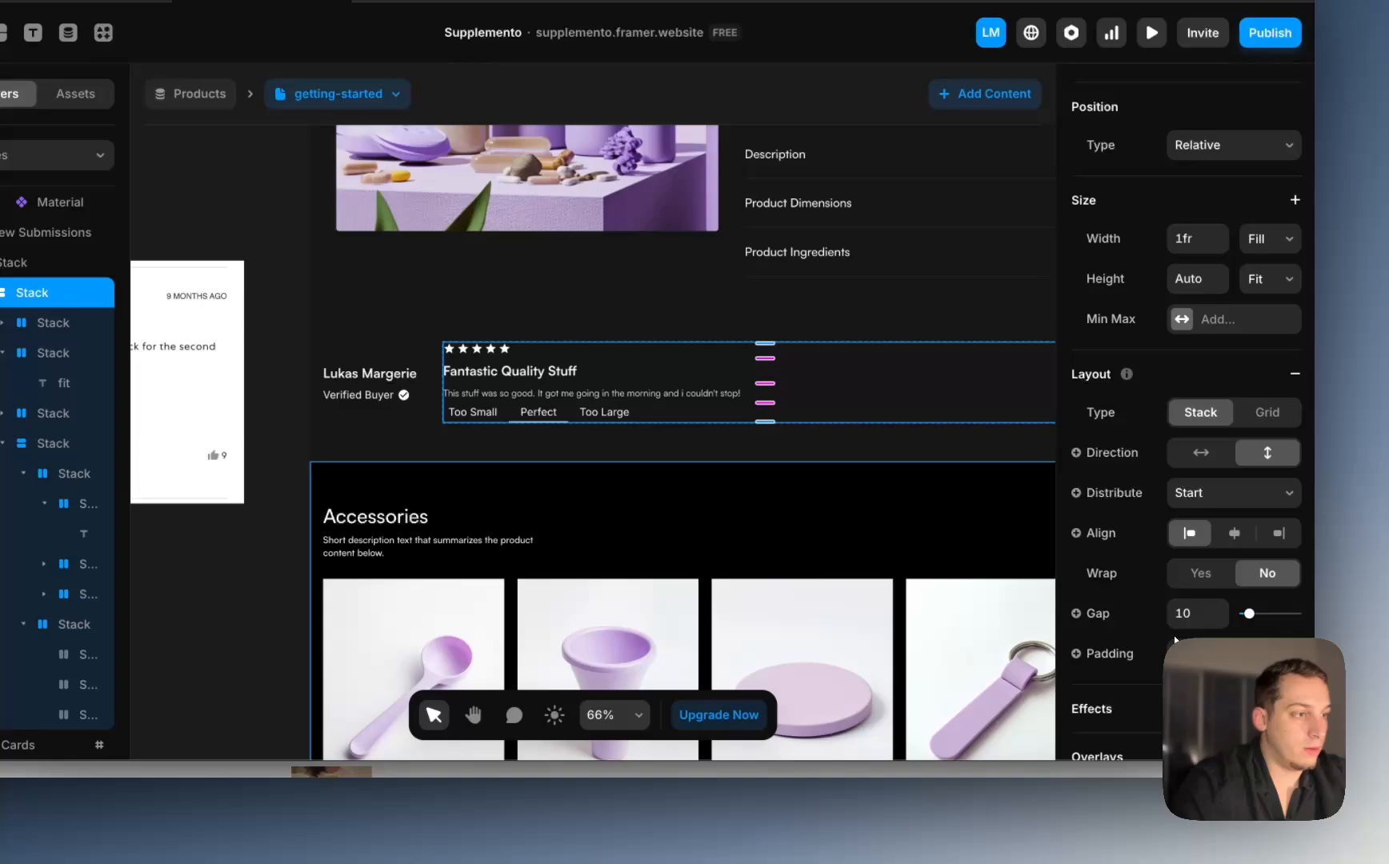
{"action": "left_click", "coordinate": [1295, 650]}
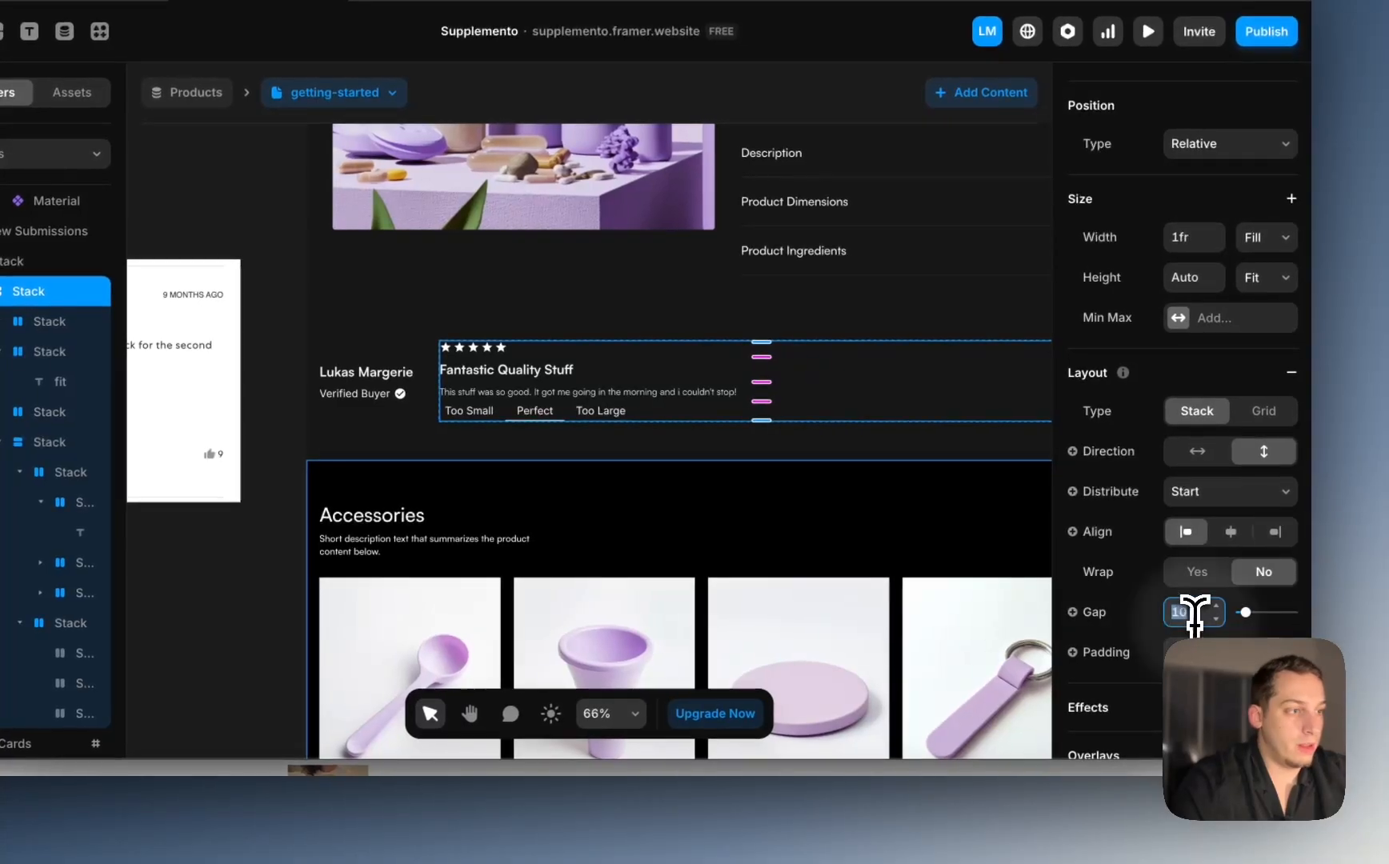
{"action": "key", "text": "shift+Up"}
{"action": "key", "text": "shift+Up"}
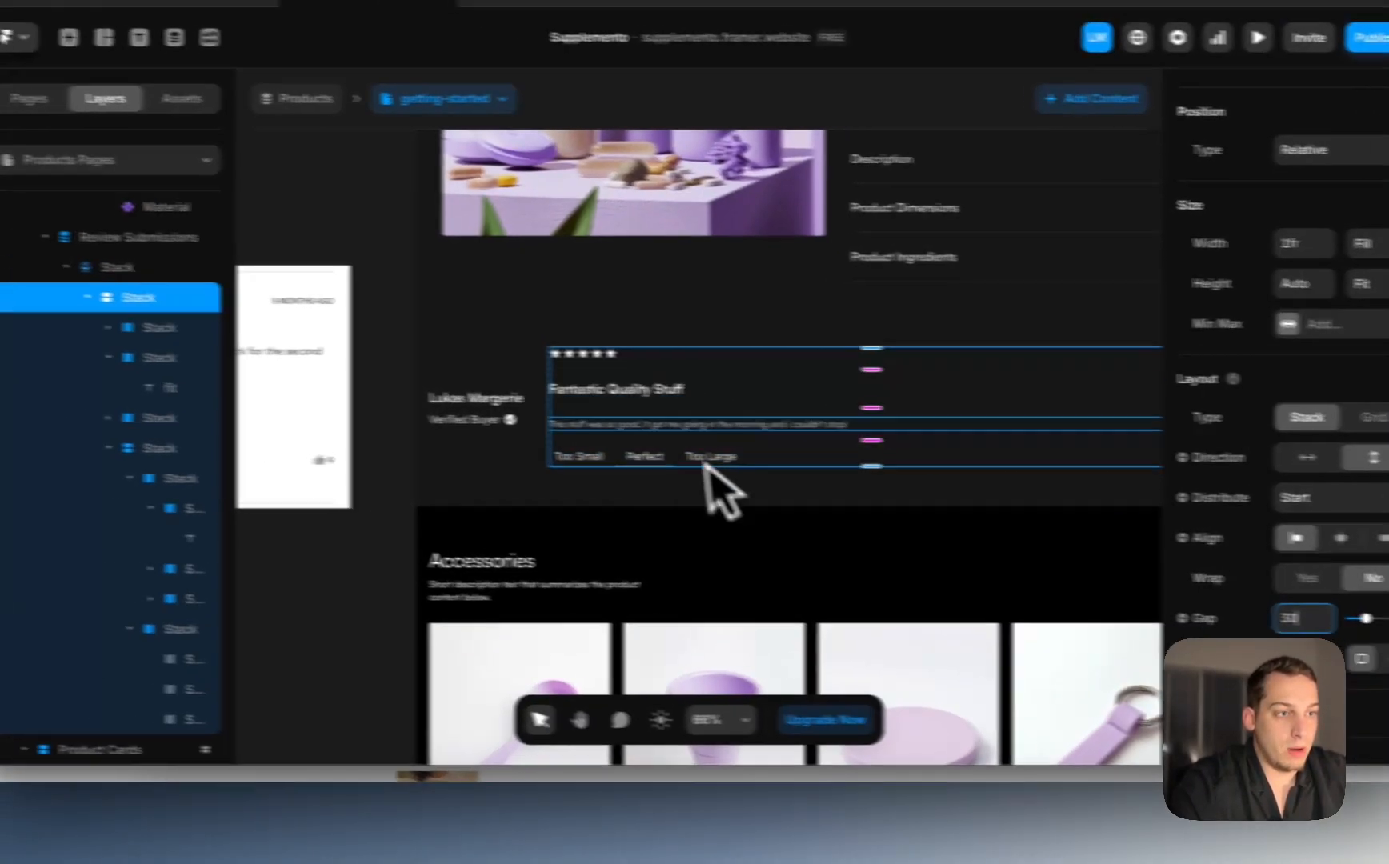
Step: Wrap the stars and the 'Fantastic Quality Stuff' title in a new stack
{"action": "left_click", "coordinate": [497, 383]}
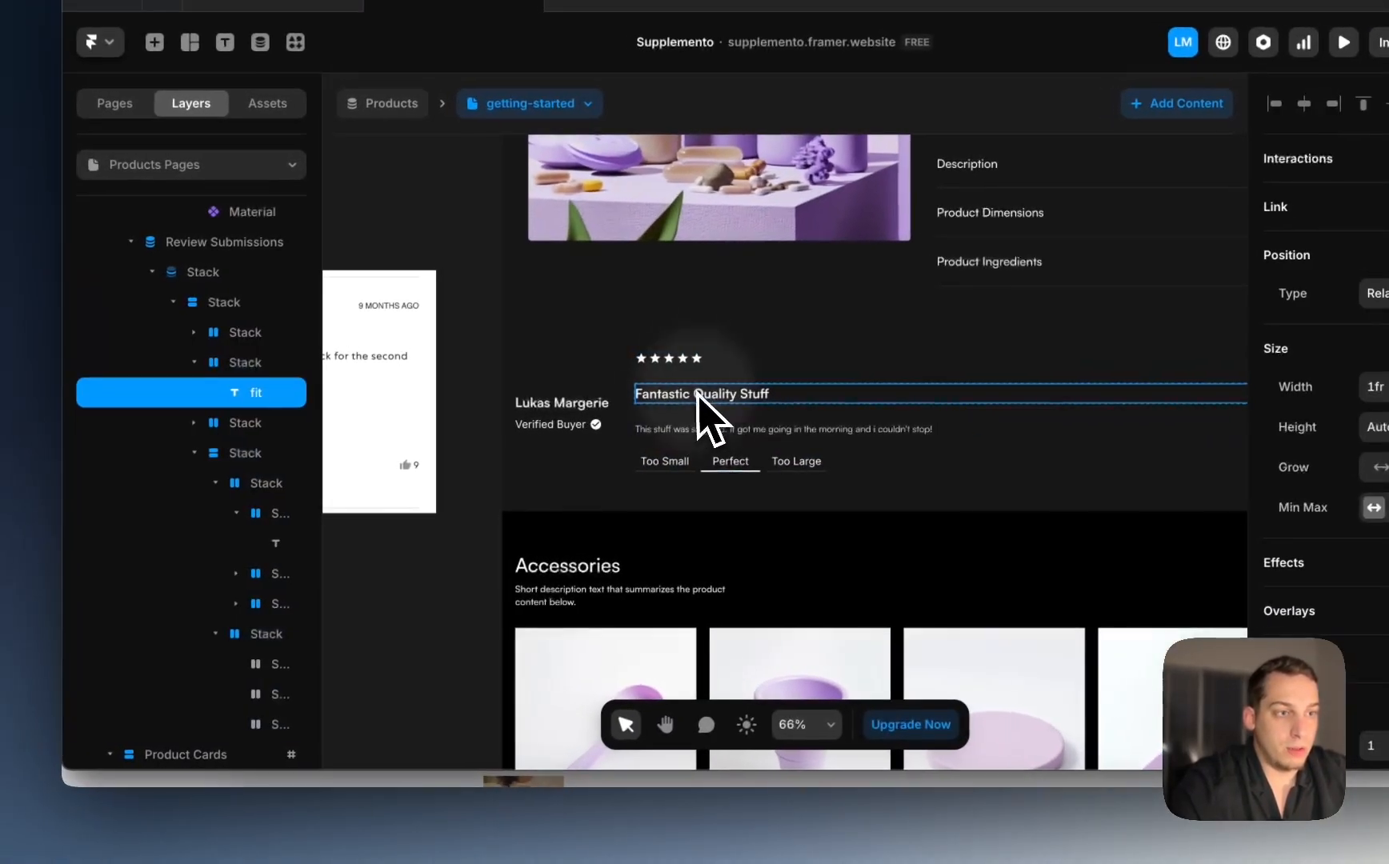
{"action": "left_click", "coordinate": [275, 345]}
{"action": "left_click", "coordinate": [264, 365], "text": "shift"}
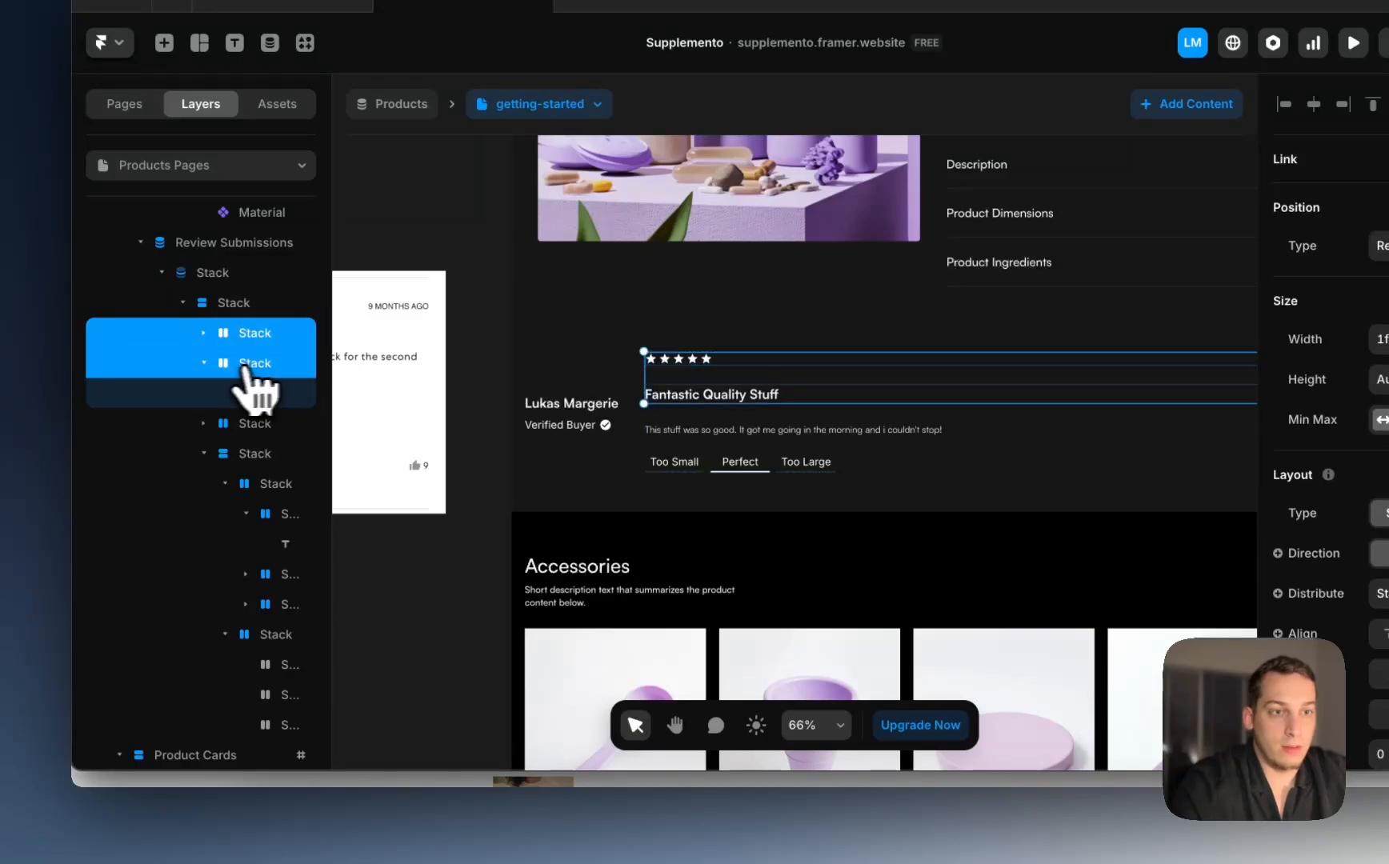
{"action": "right_click", "coordinate": [267, 368]}
{"action": "left_click", "coordinate": [344, 712]}
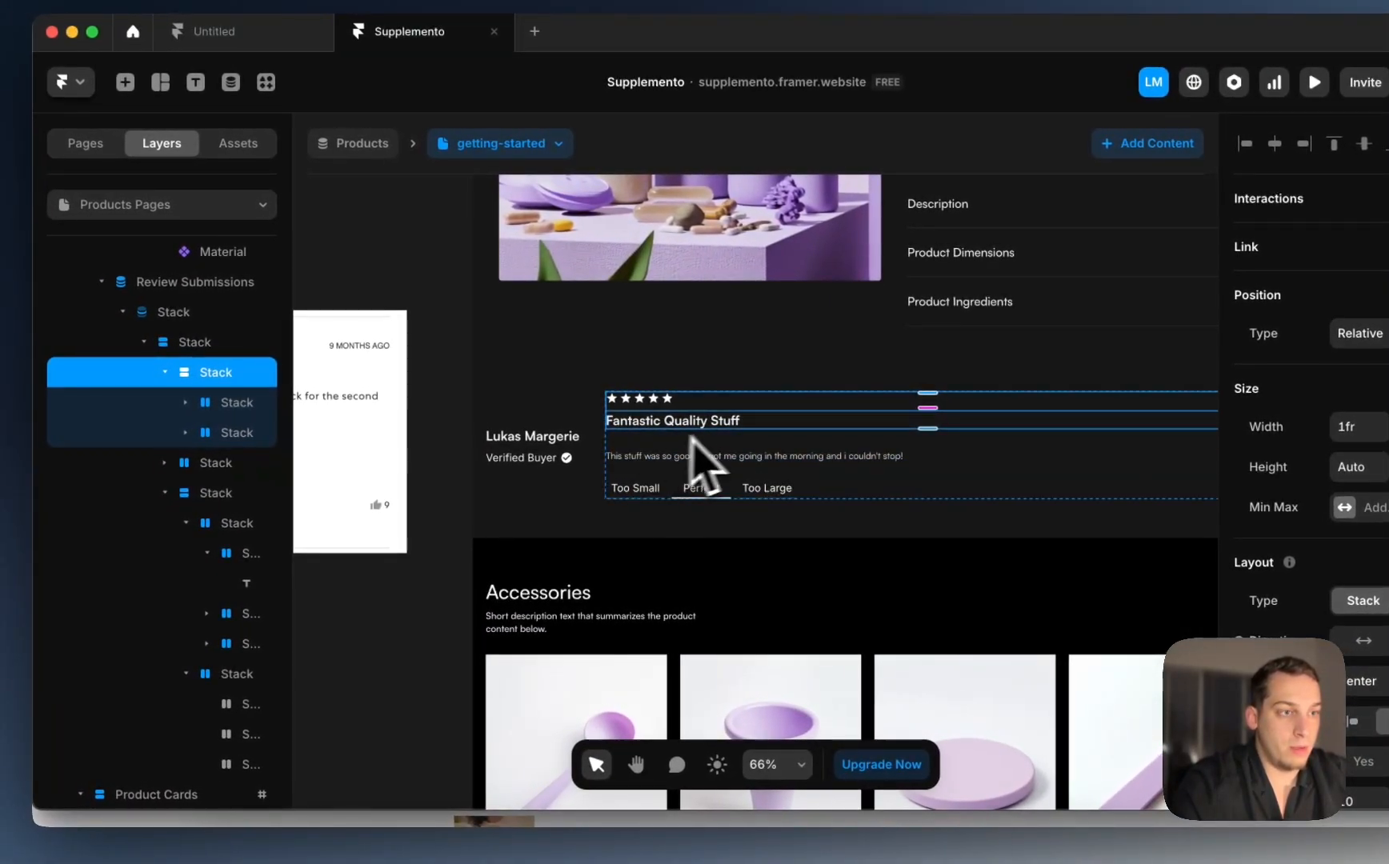
Step: Regroup the new stack with its neighbour and give the stars-and-title stack a gap of 5
{"action": "left_click", "coordinate": [165, 372]}
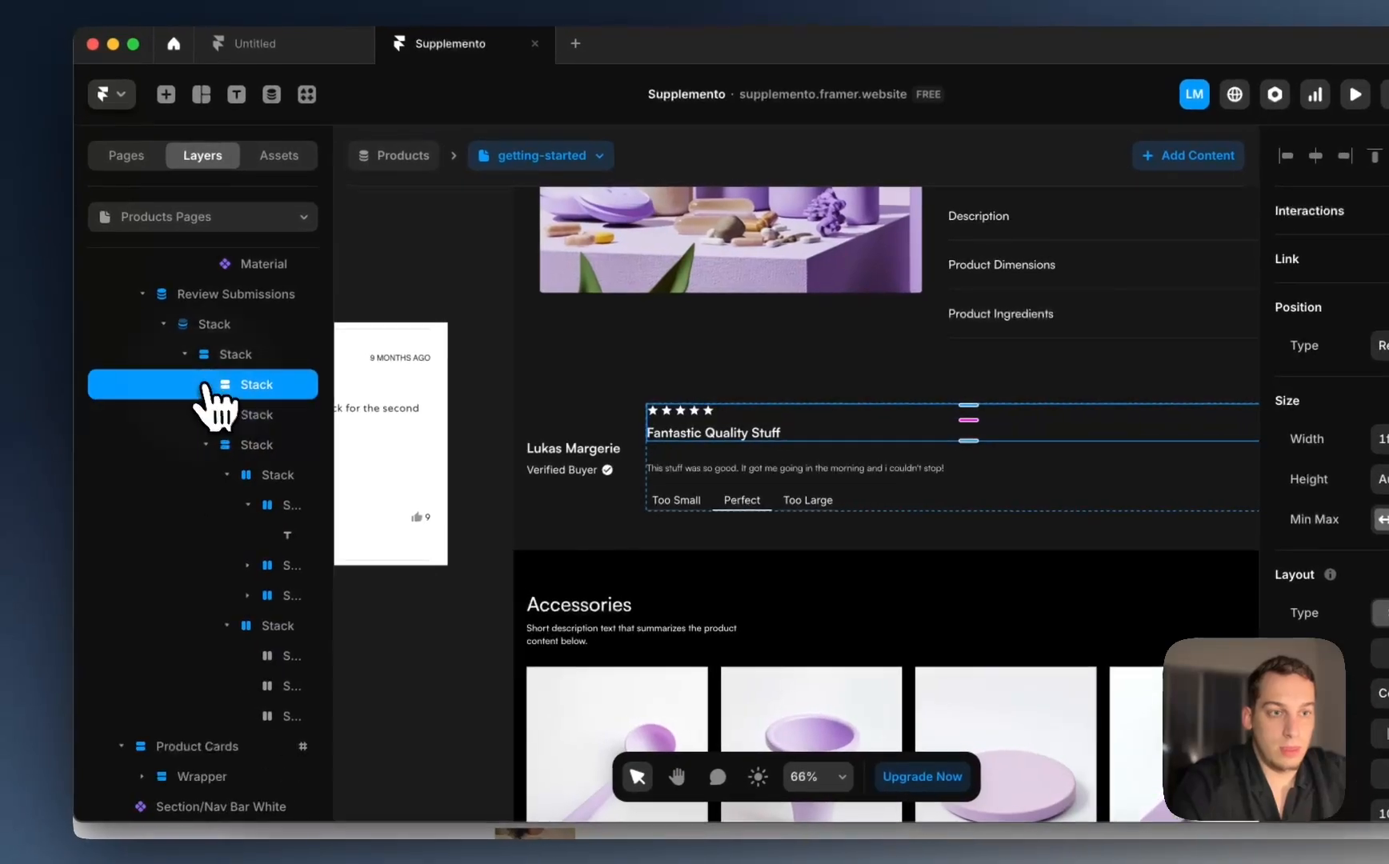
{"action": "left_click", "coordinate": [193, 409], "text": "shift"}
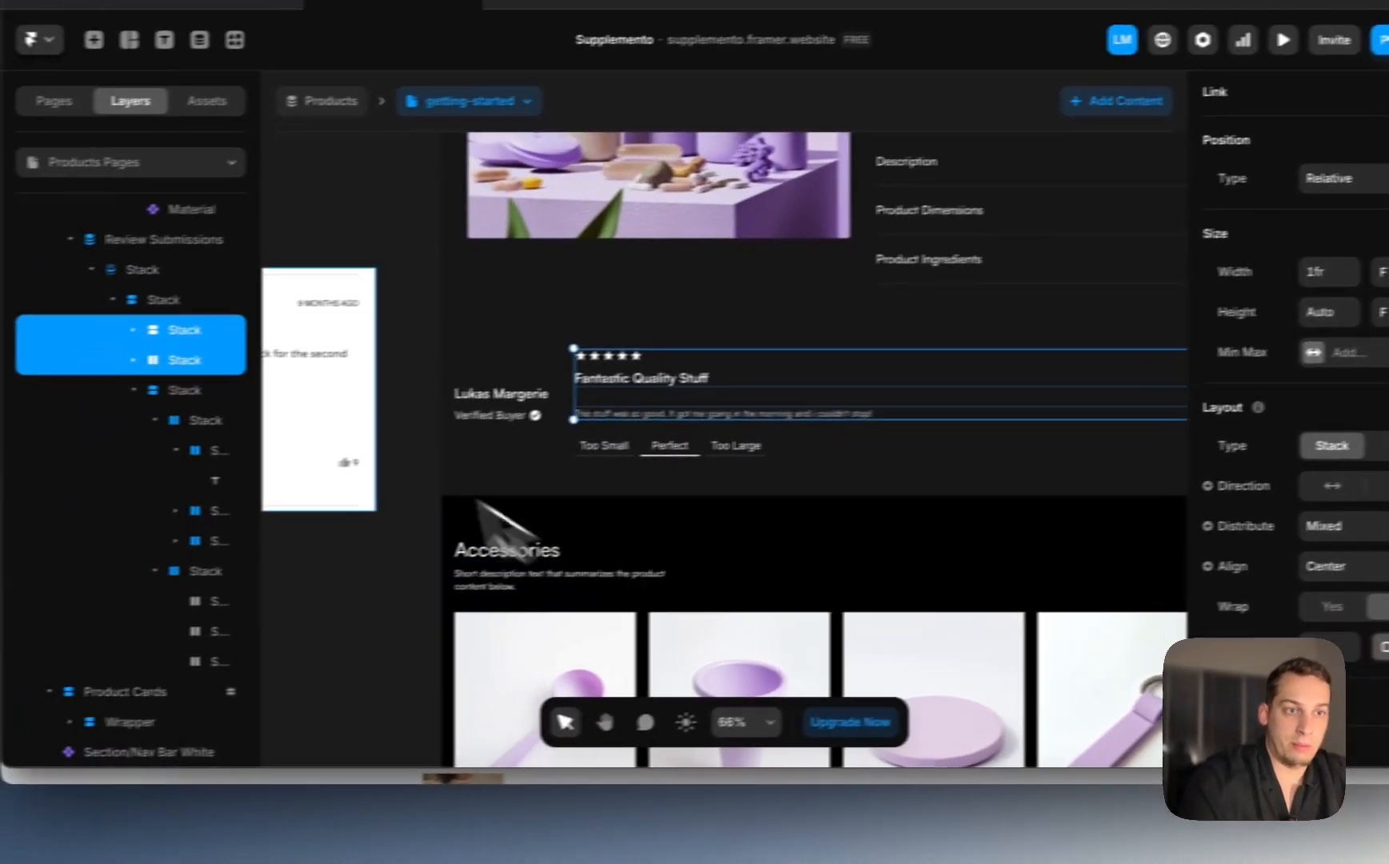
{"action": "right_click", "coordinate": [227, 357]}
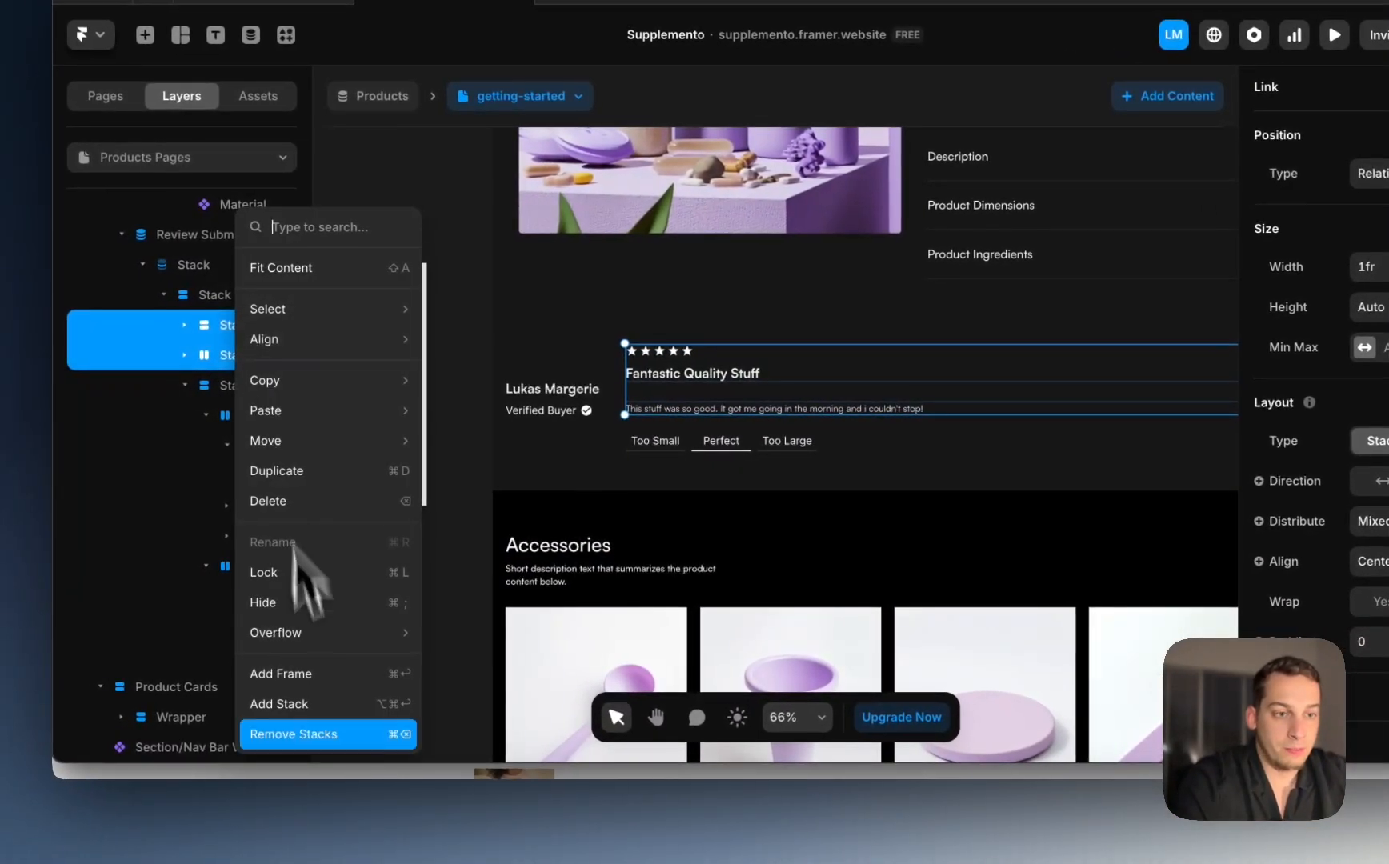
{"action": "left_click", "coordinate": [260, 712]}
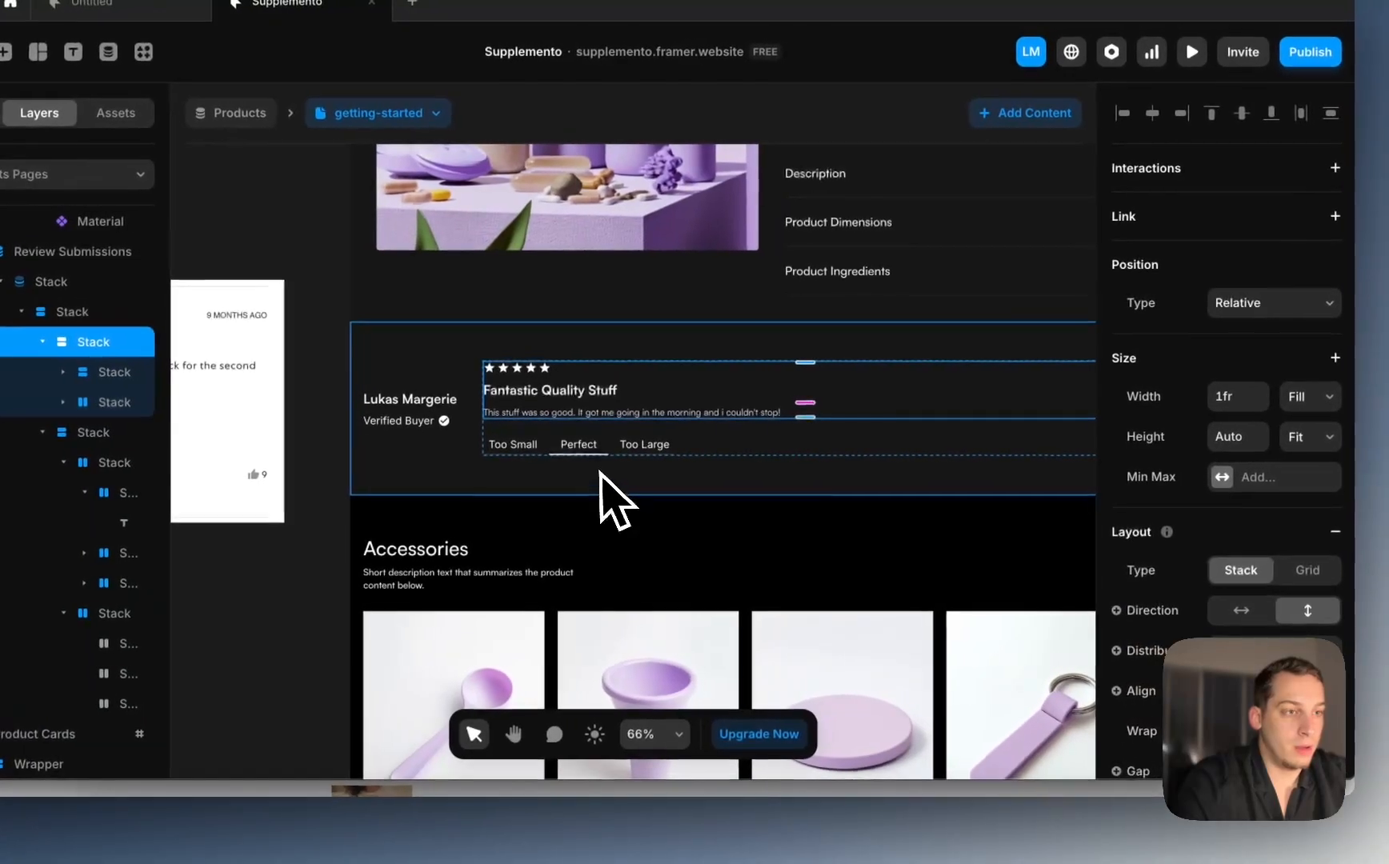
{"action": "left_click", "coordinate": [538, 396]}
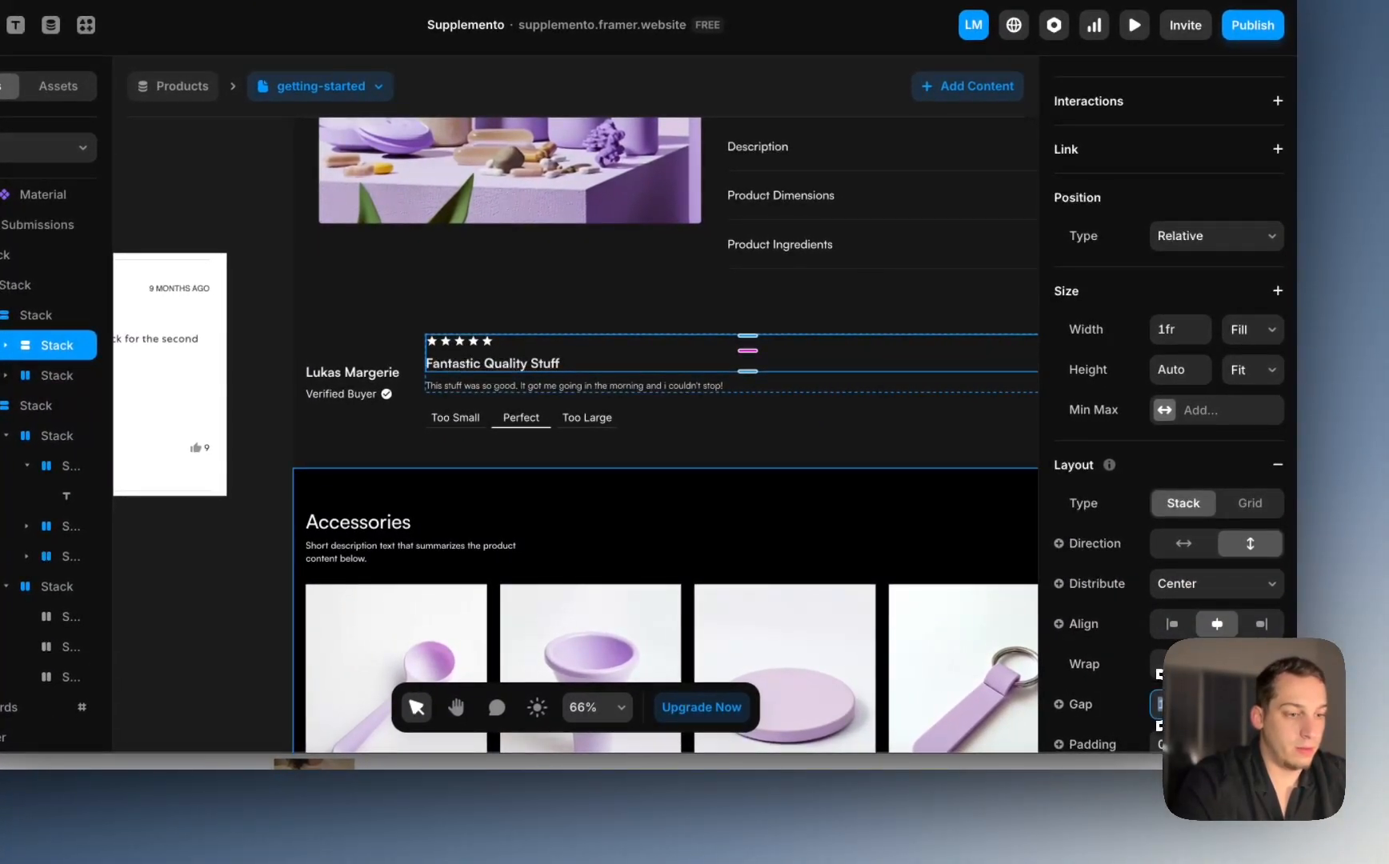
{"action": "type", "text": "5"}
{"action": "key", "text": "Return"}
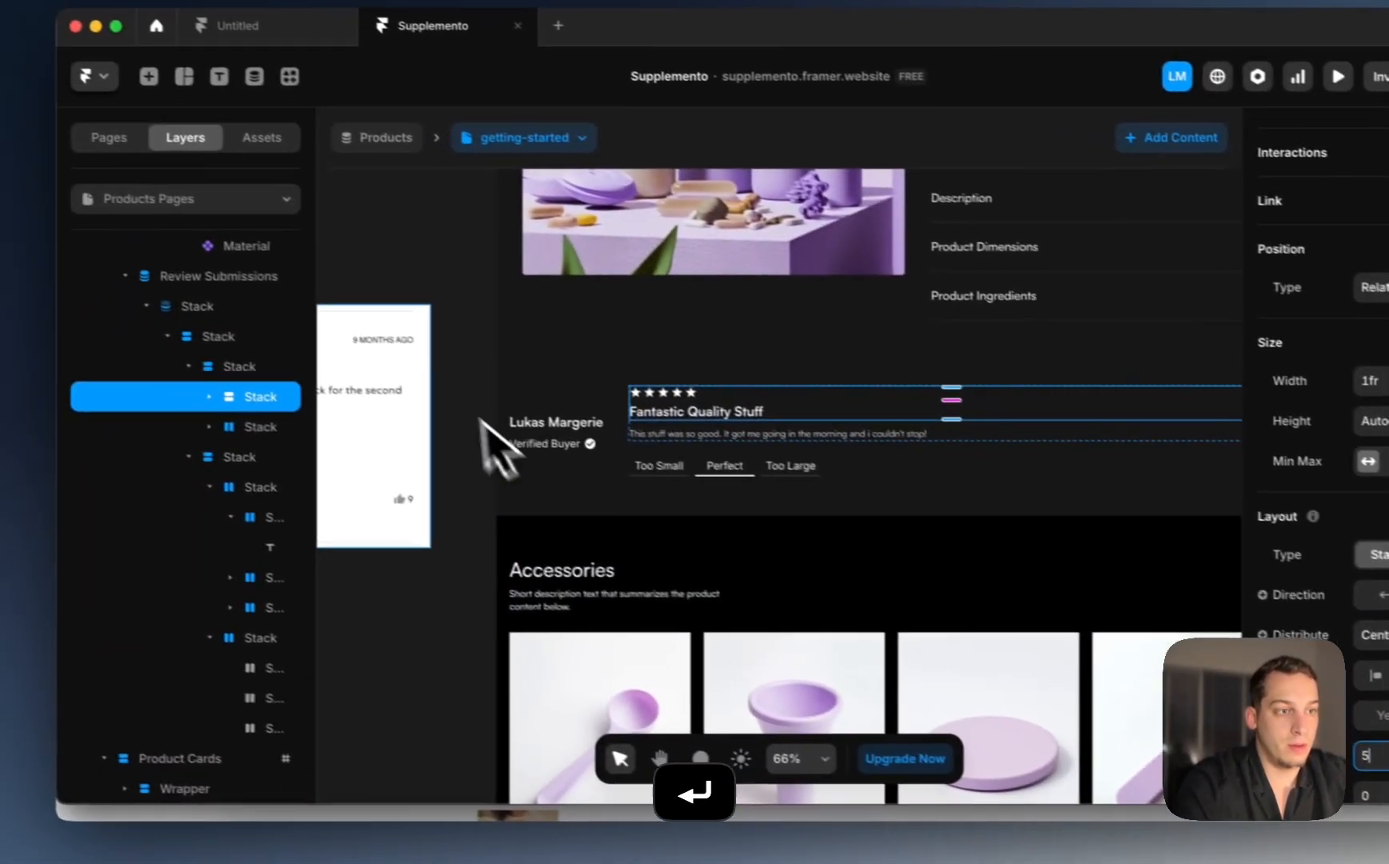
{"action": "left_click", "coordinate": [213, 299]}
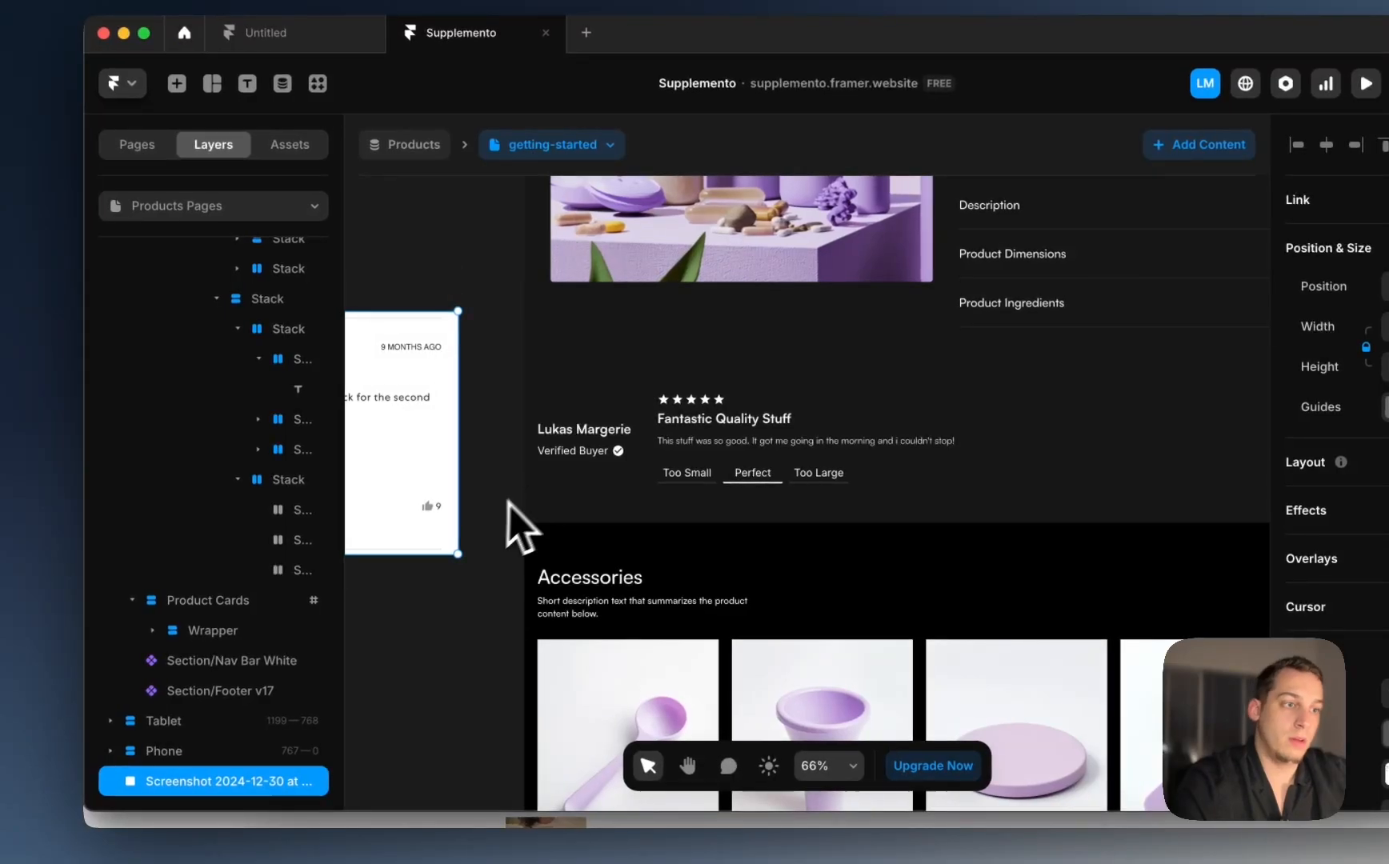
Step: Collapse the two Review Submissions lists and align the review columns to the top
{"action": "left_click", "coordinate": [485, 532]}
{"action": "scroll", "coordinate": [483, 520], "scroll_direction": "down", "scroll_amount": 5}
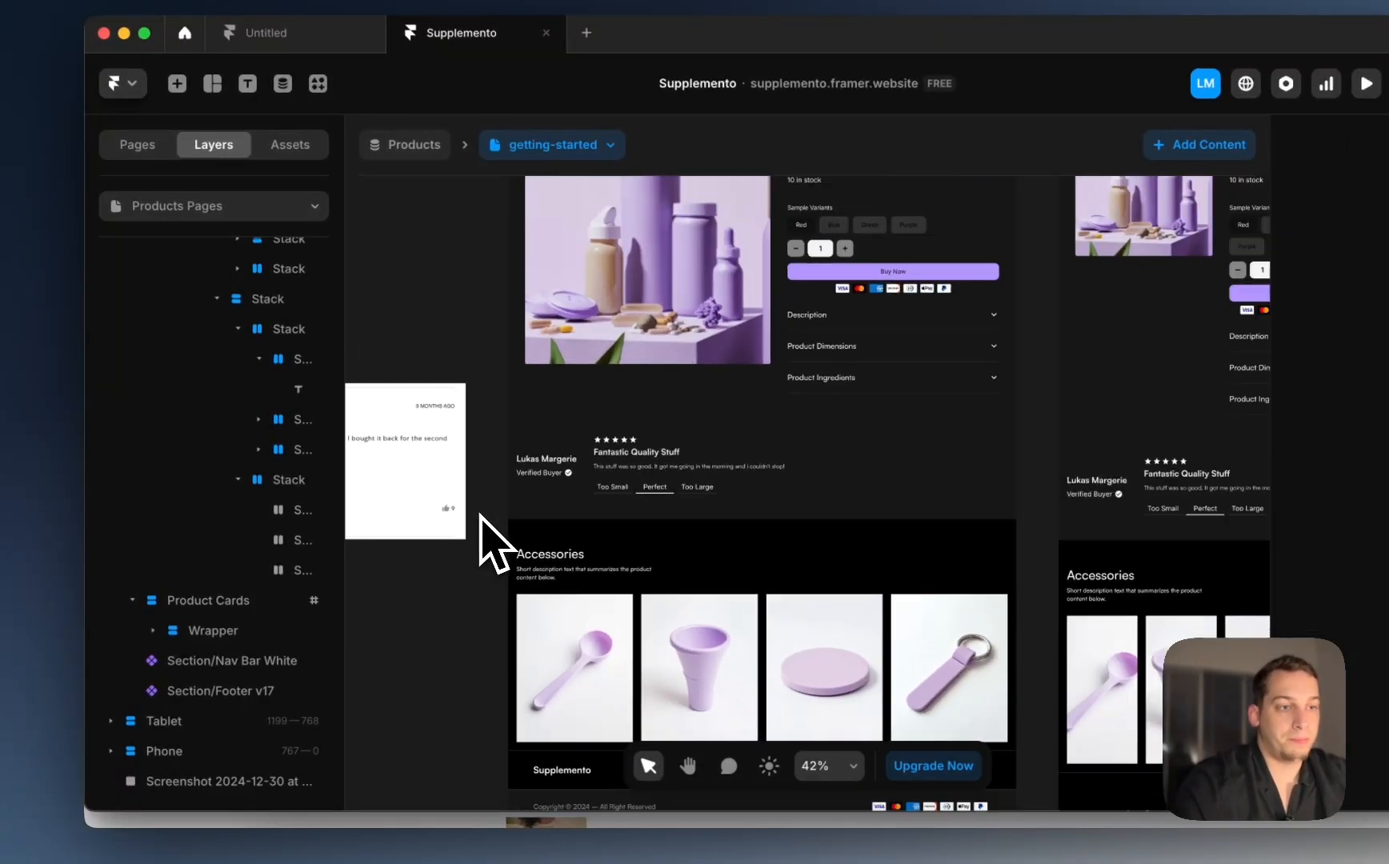
{"action": "left_click", "coordinate": [584, 445]}
{"action": "left_click", "coordinate": [195, 394]}
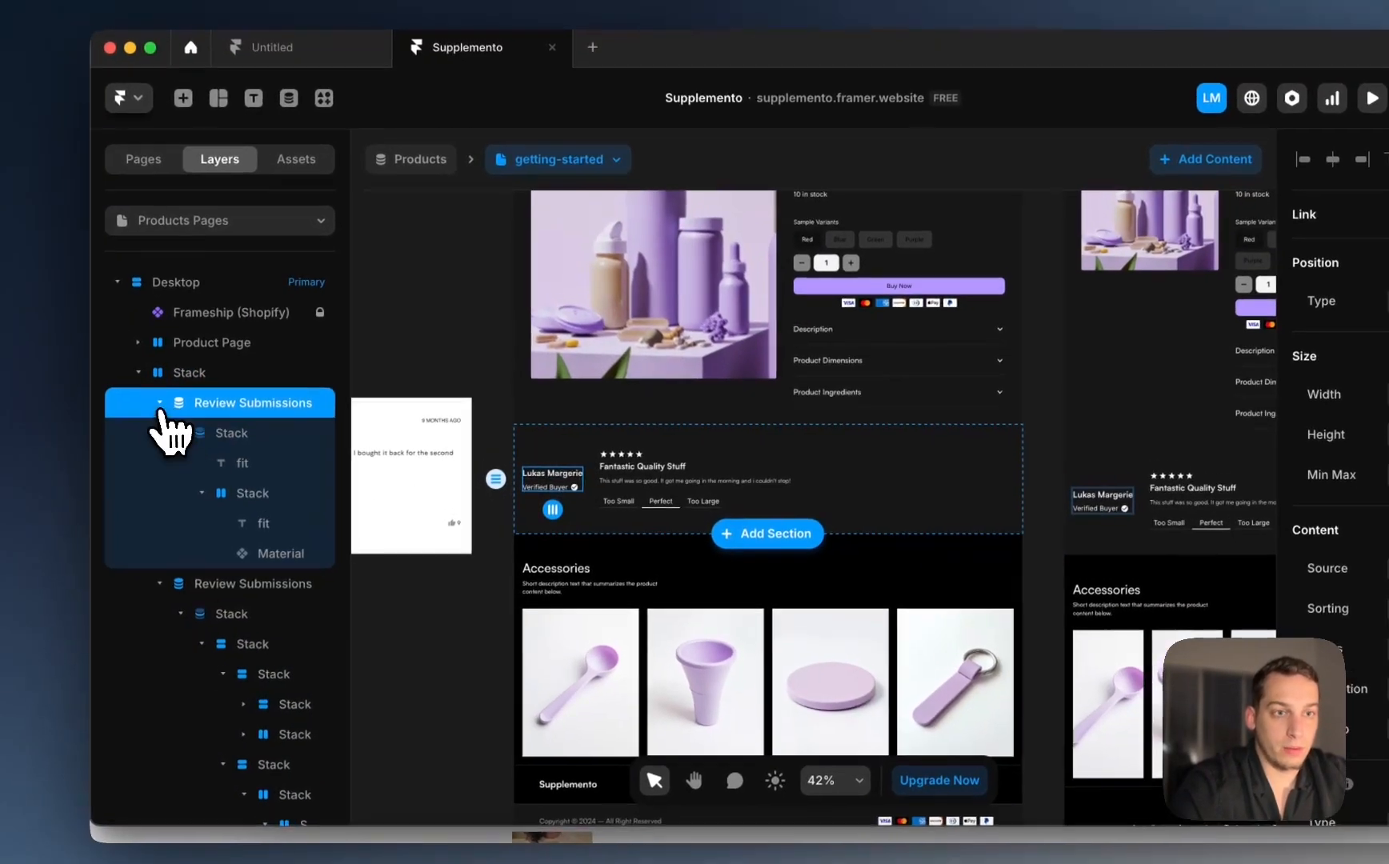
{"action": "left_click", "coordinate": [154, 389]}
{"action": "left_click", "coordinate": [154, 419]}
{"action": "left_click", "coordinate": [184, 383]}
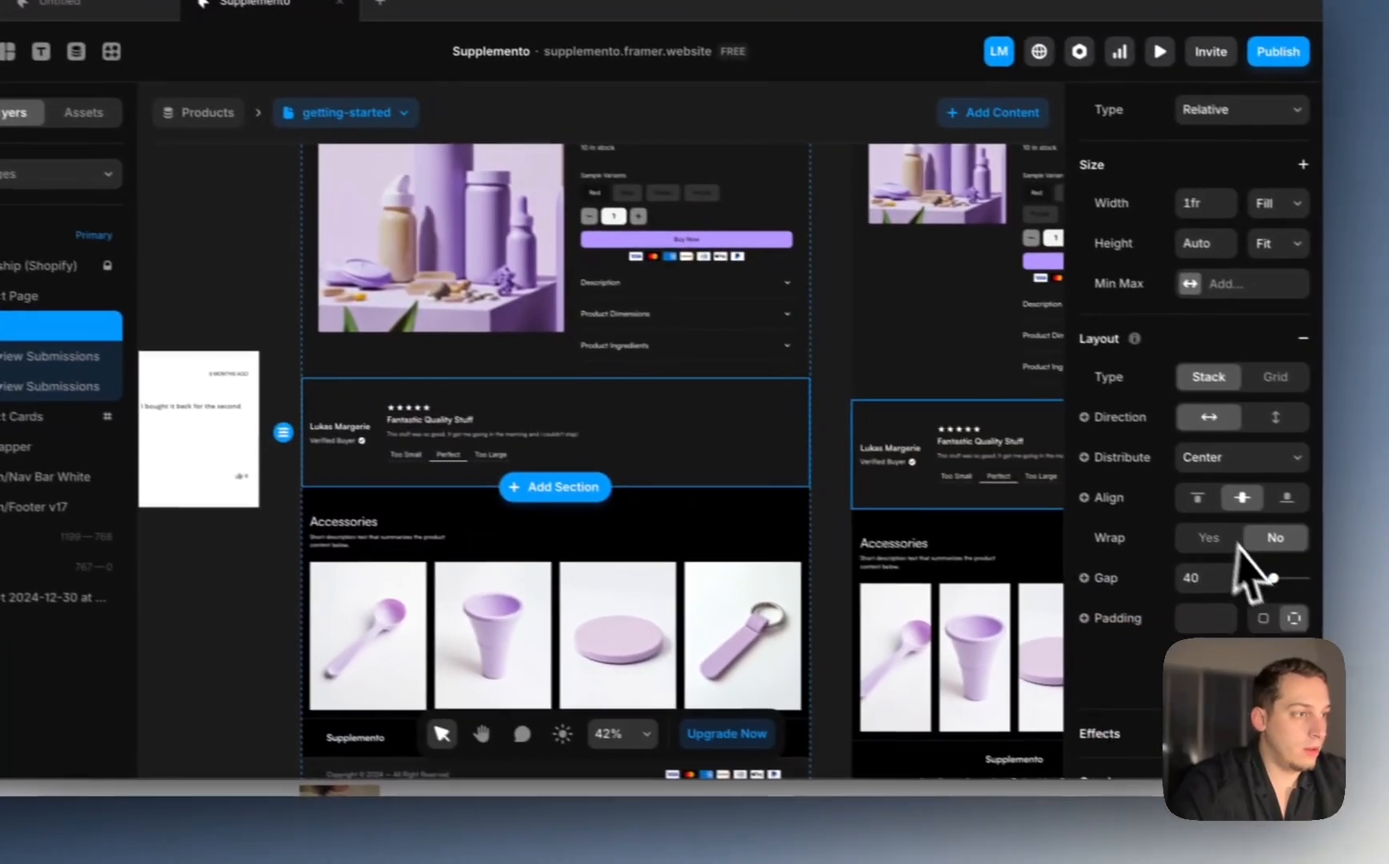
{"action": "left_click", "coordinate": [1170, 489]}
Step: Stack the phone layout's review section content vertically
{"action": "scroll", "coordinate": [701, 504], "scroll_direction": "right", "scroll_amount": 10}
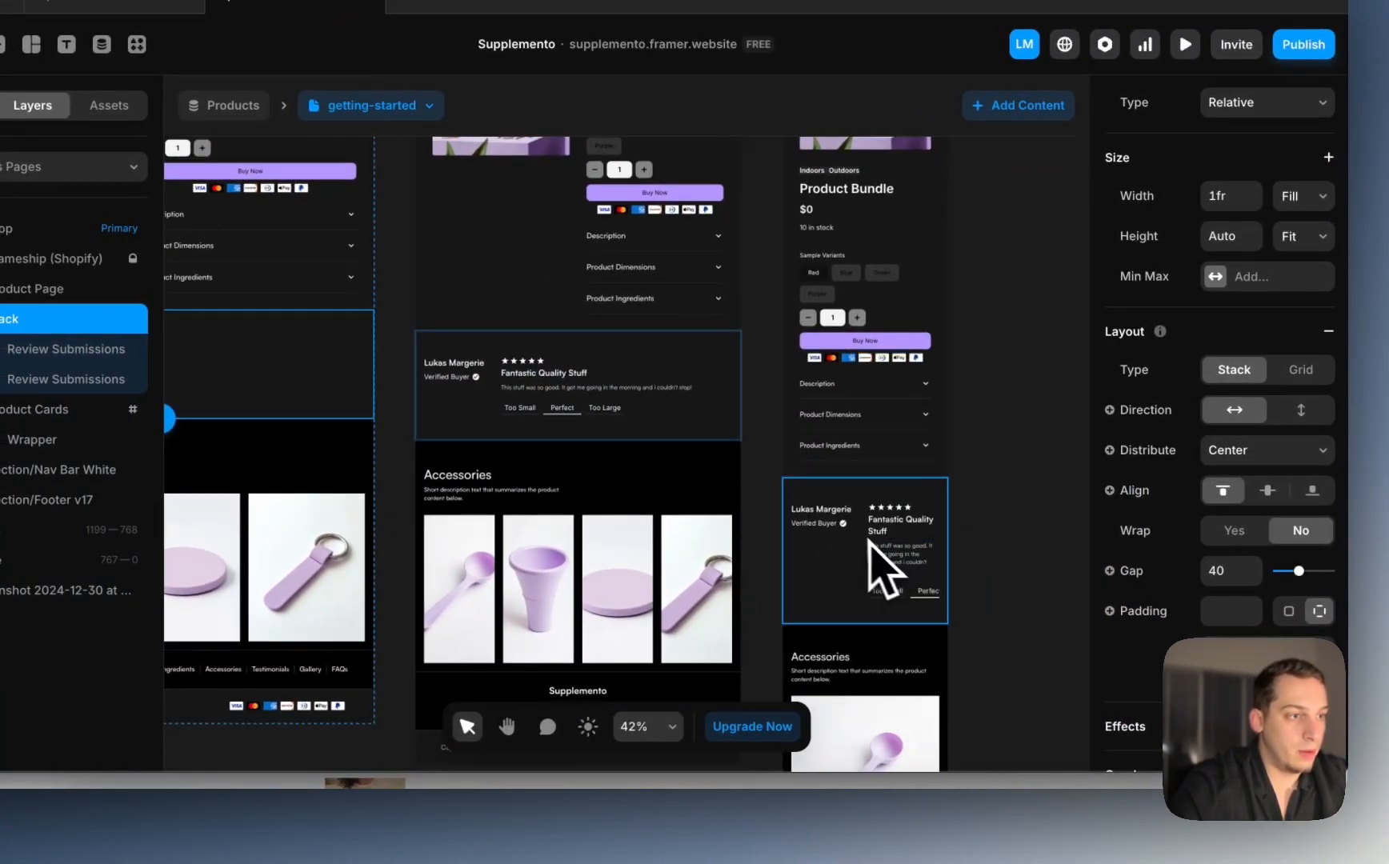
{"action": "left_click", "coordinate": [870, 549]}
{"action": "left_click", "coordinate": [1302, 554]}
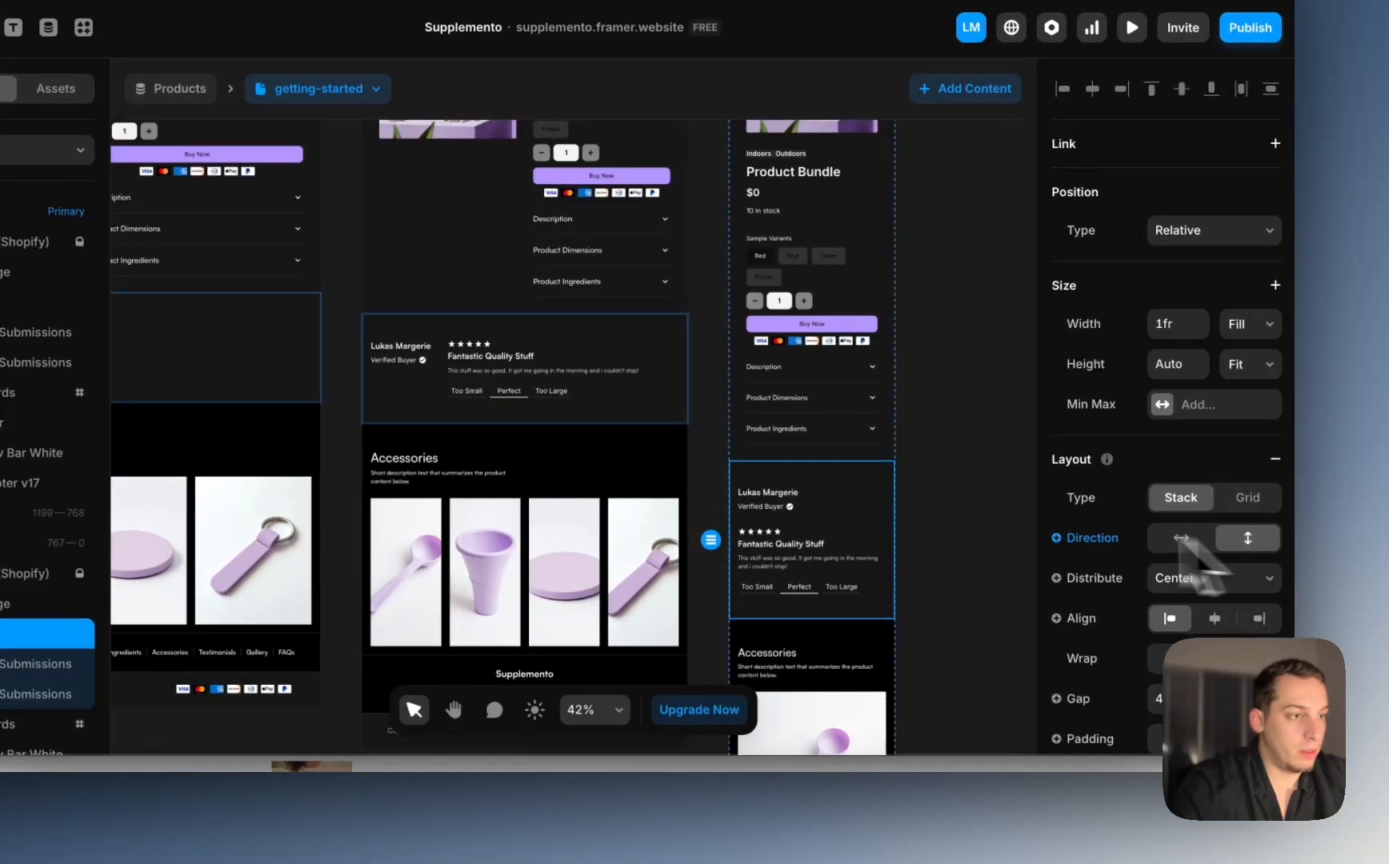
{"action": "scroll", "coordinate": [921, 515], "scroll_direction": "left", "scroll_amount": 3}
{"action": "scroll", "coordinate": [921, 514], "scroll_direction": "up", "scroll_amount": 3}
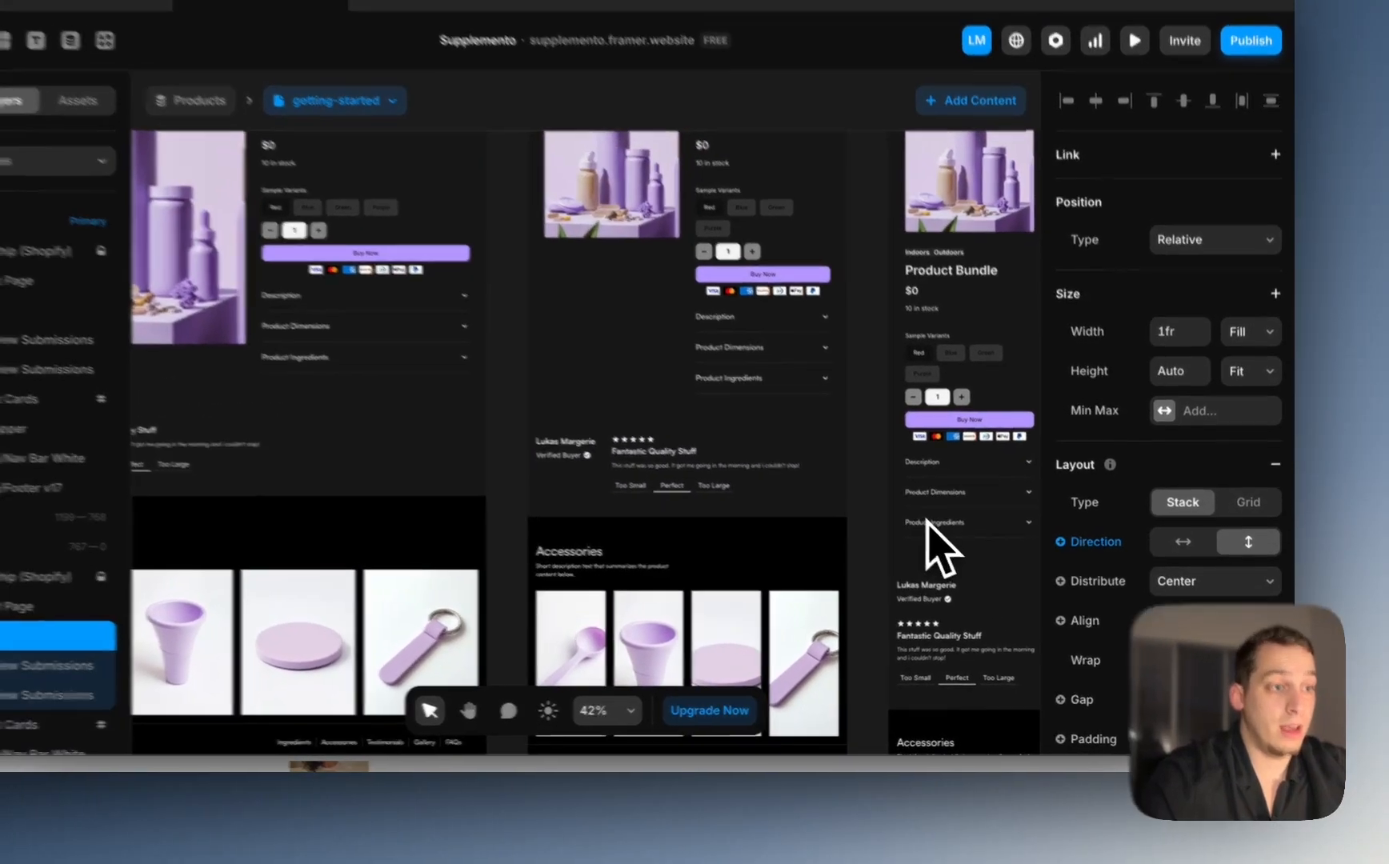
{"action": "scroll", "coordinate": [920, 516], "scroll_direction": "down", "scroll_amount": 4}
{"action": "scroll", "coordinate": [674, 563], "scroll_direction": "up", "scroll_amount": 5}
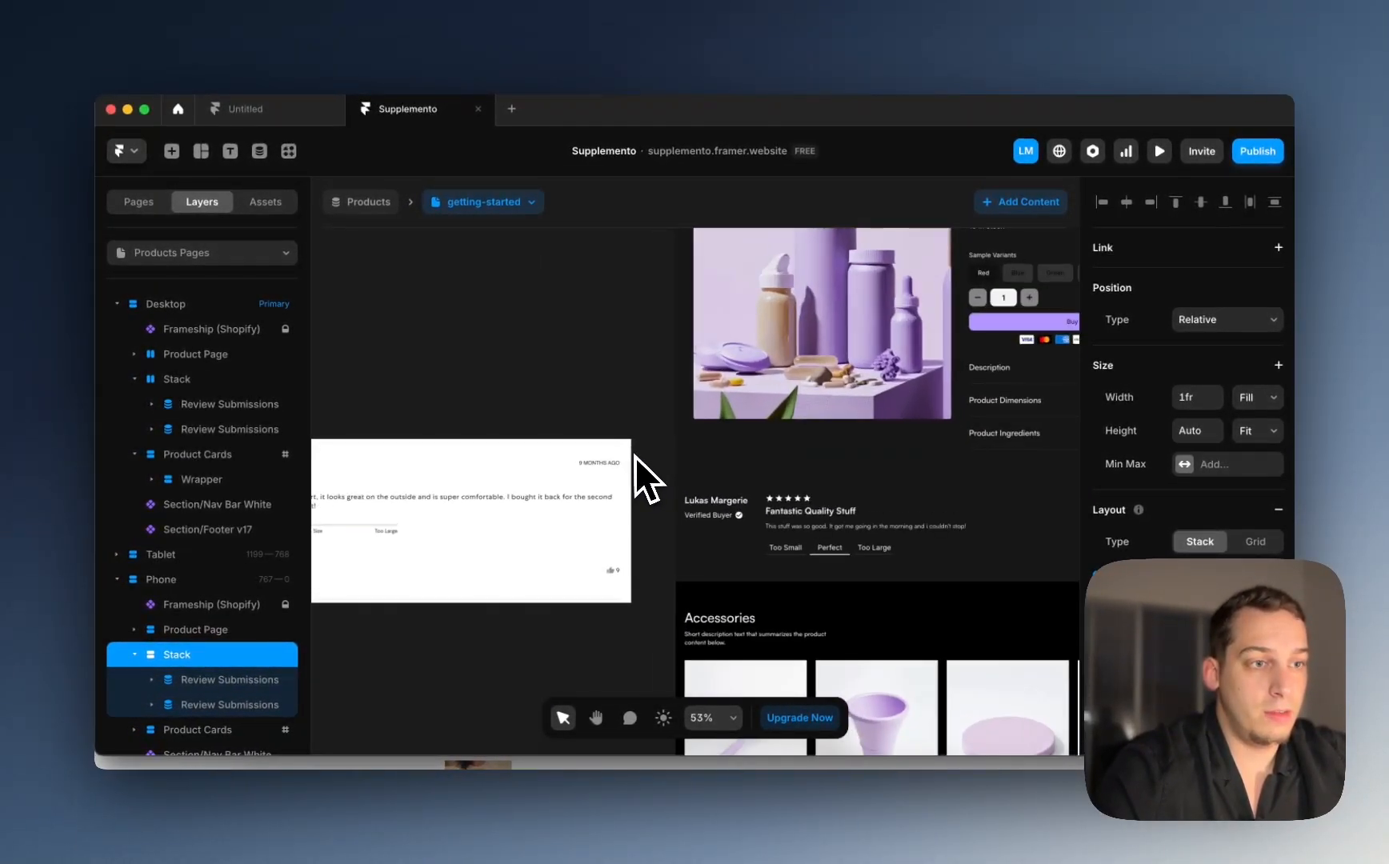
{"action": "scroll", "coordinate": [634, 457], "scroll_direction": "right", "scroll_amount": 5}
Step: Inspect the rating stars, review text stack and Verified Buyer label across layouts
{"action": "left_click", "coordinate": [590, 481]}
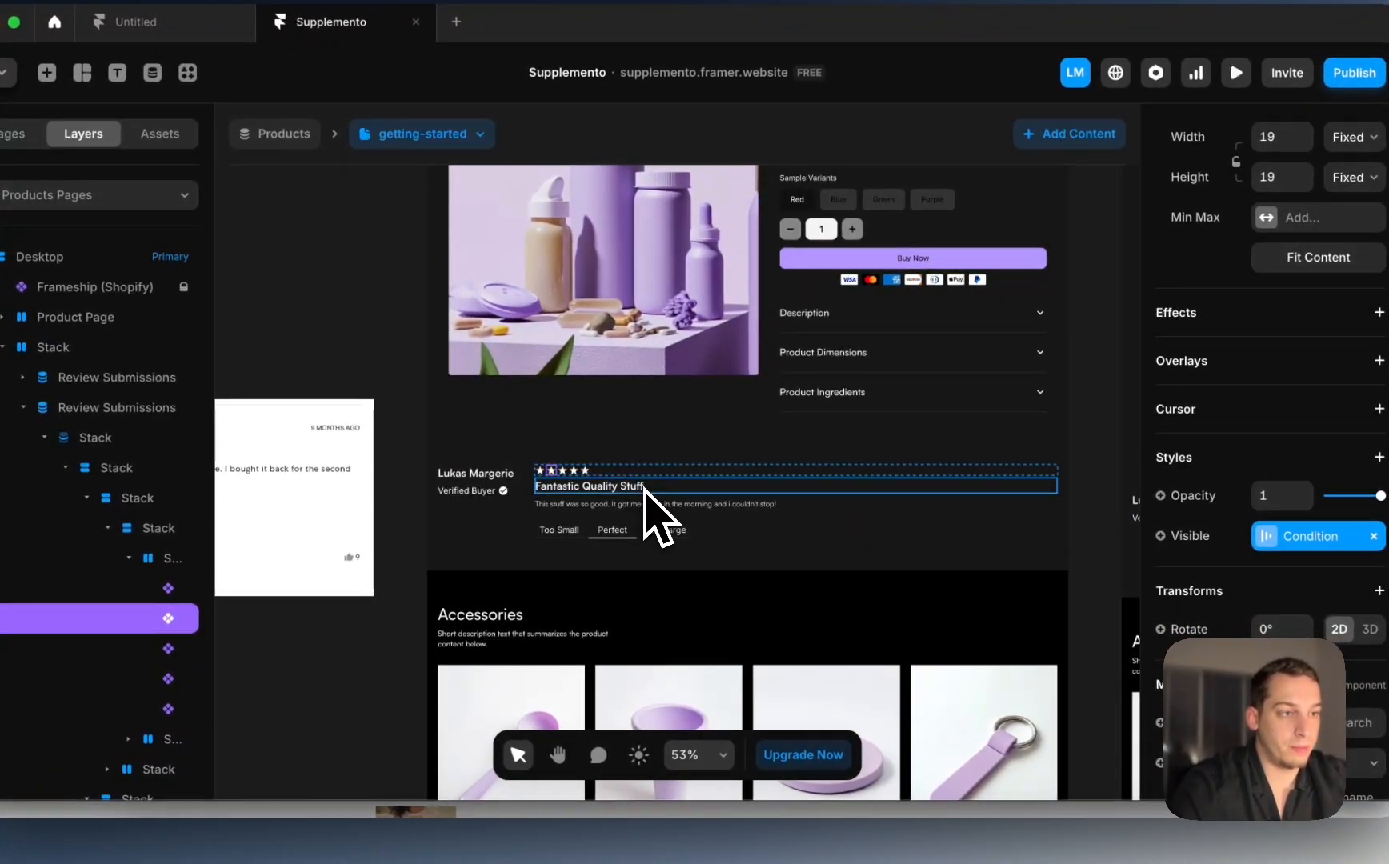
{"action": "left_click", "coordinate": [647, 490]}
{"action": "left_click", "coordinate": [474, 491]}
{"action": "scroll", "coordinate": [486, 521], "scroll_direction": "left", "scroll_amount": 5}
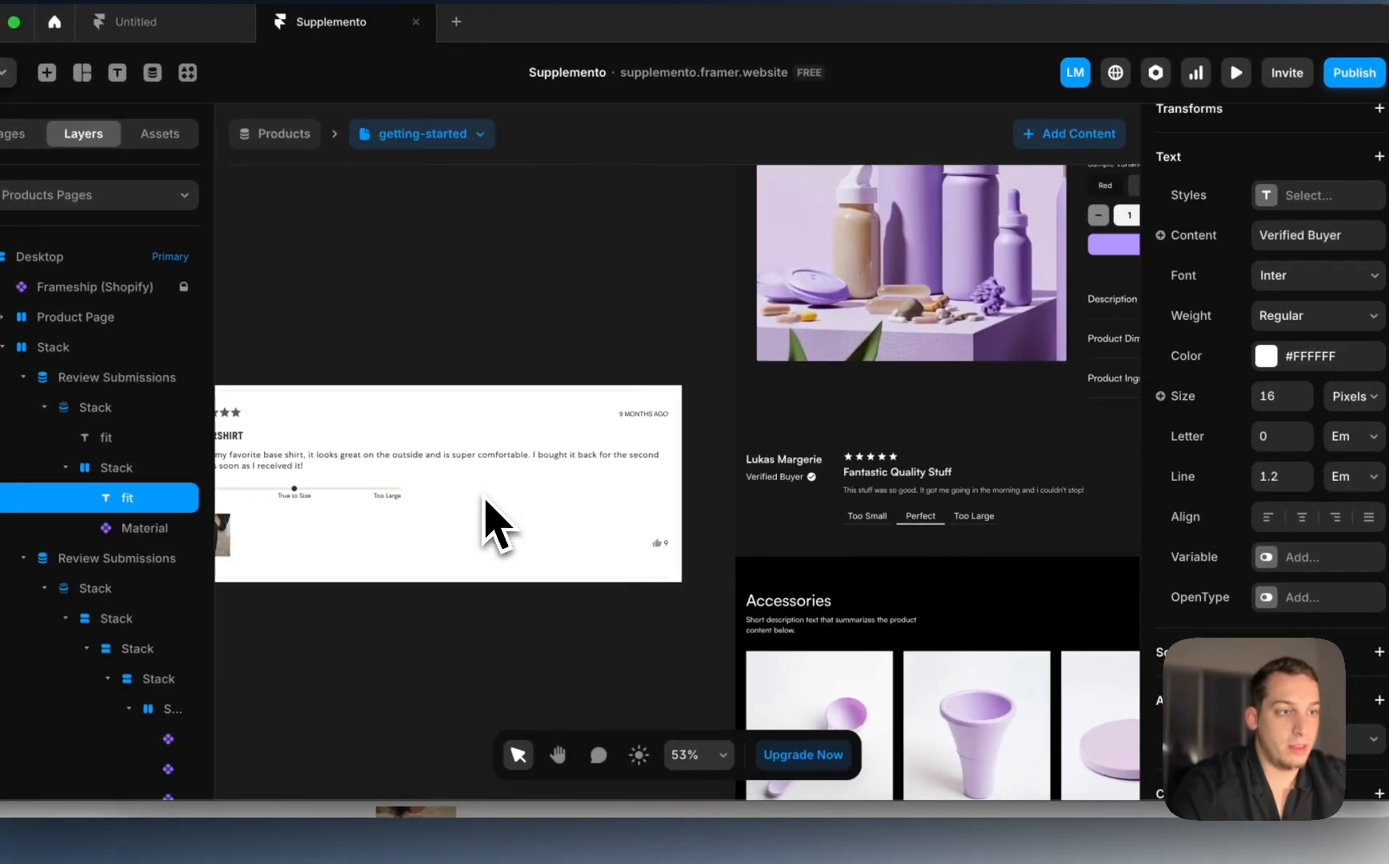
{"action": "scroll", "coordinate": [485, 498], "scroll_direction": "left", "scroll_amount": 1}
{"action": "scroll", "coordinate": [369, 469], "scroll_direction": "left", "scroll_amount": 5}
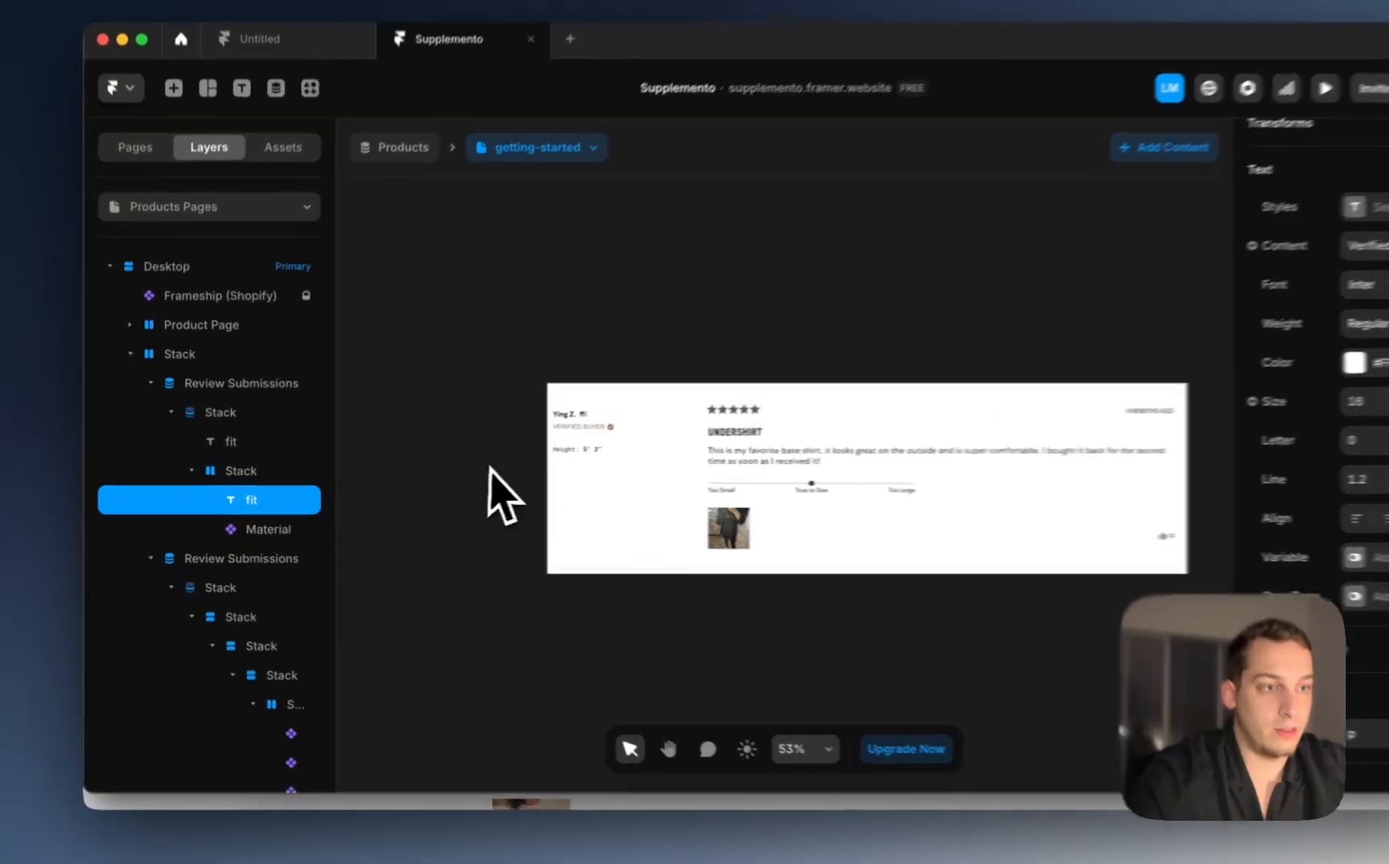
{"action": "scroll", "coordinate": [616, 493], "scroll_direction": "right", "scroll_amount": 7}
{"action": "scroll", "coordinate": [595, 484], "scroll_direction": "up", "scroll_amount": 4}
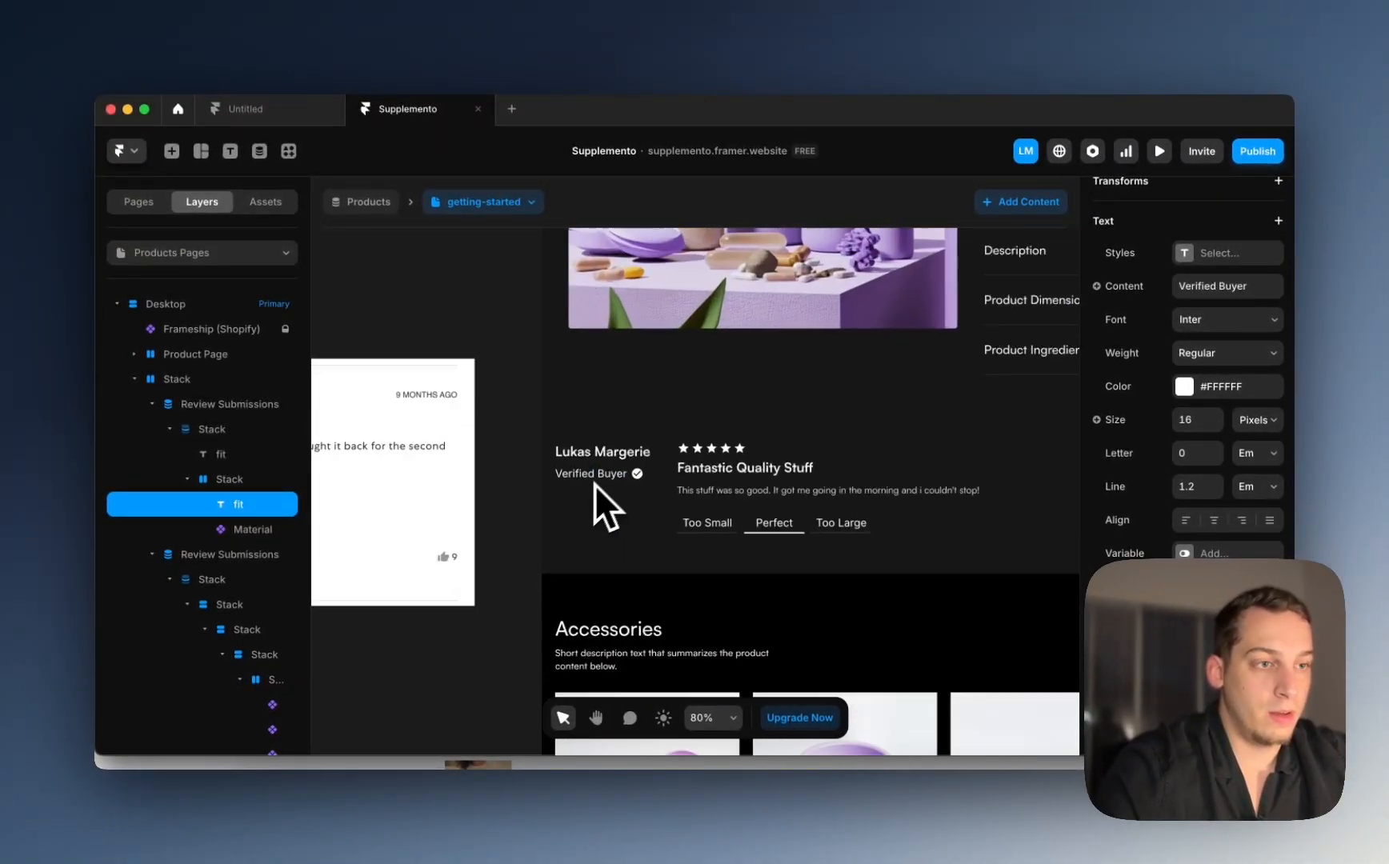
{"action": "scroll", "coordinate": [594, 484], "scroll_direction": "up", "scroll_amount": 5}
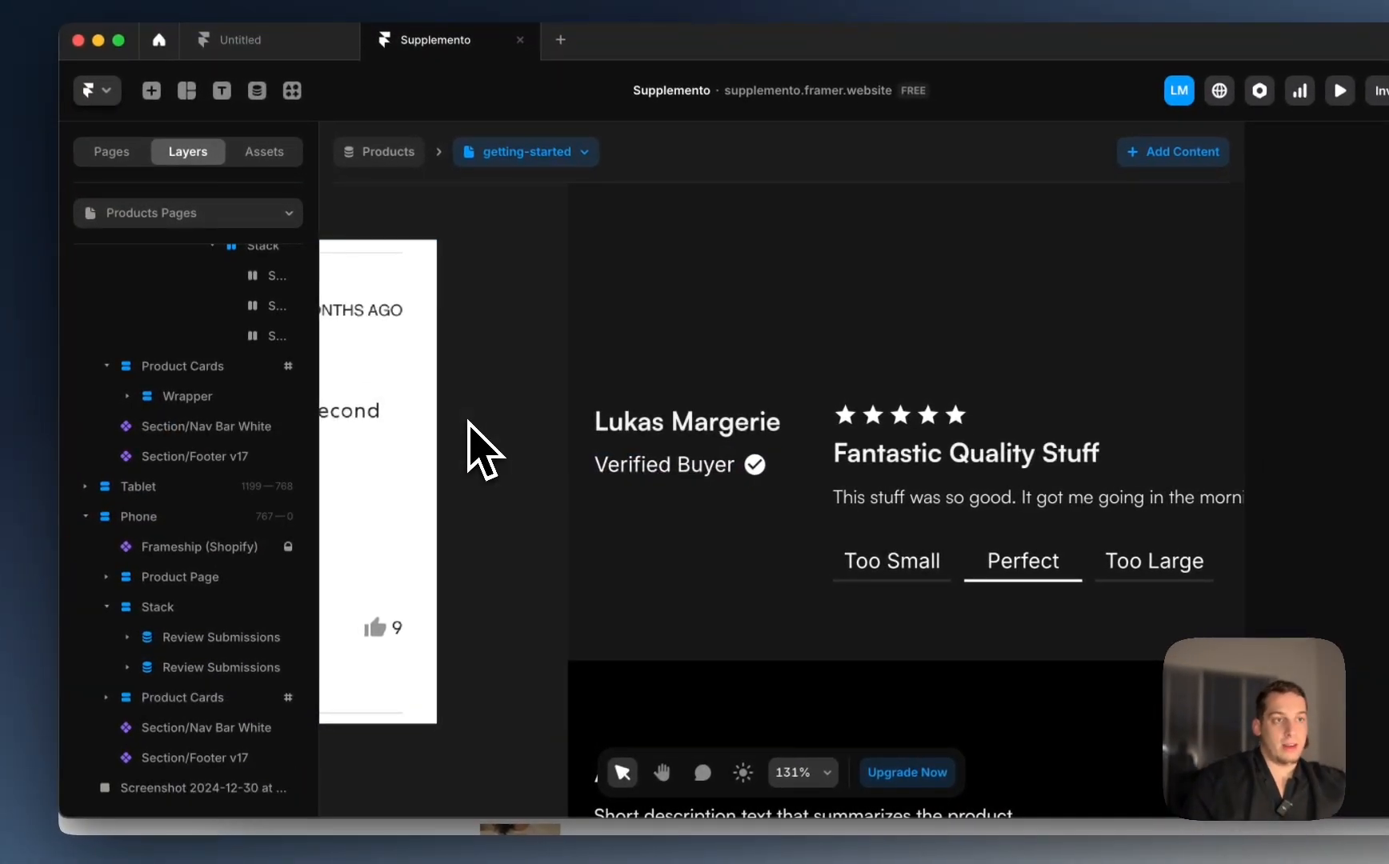
{"action": "scroll", "coordinate": [475, 414], "scroll_direction": "down", "scroll_amount": 2}
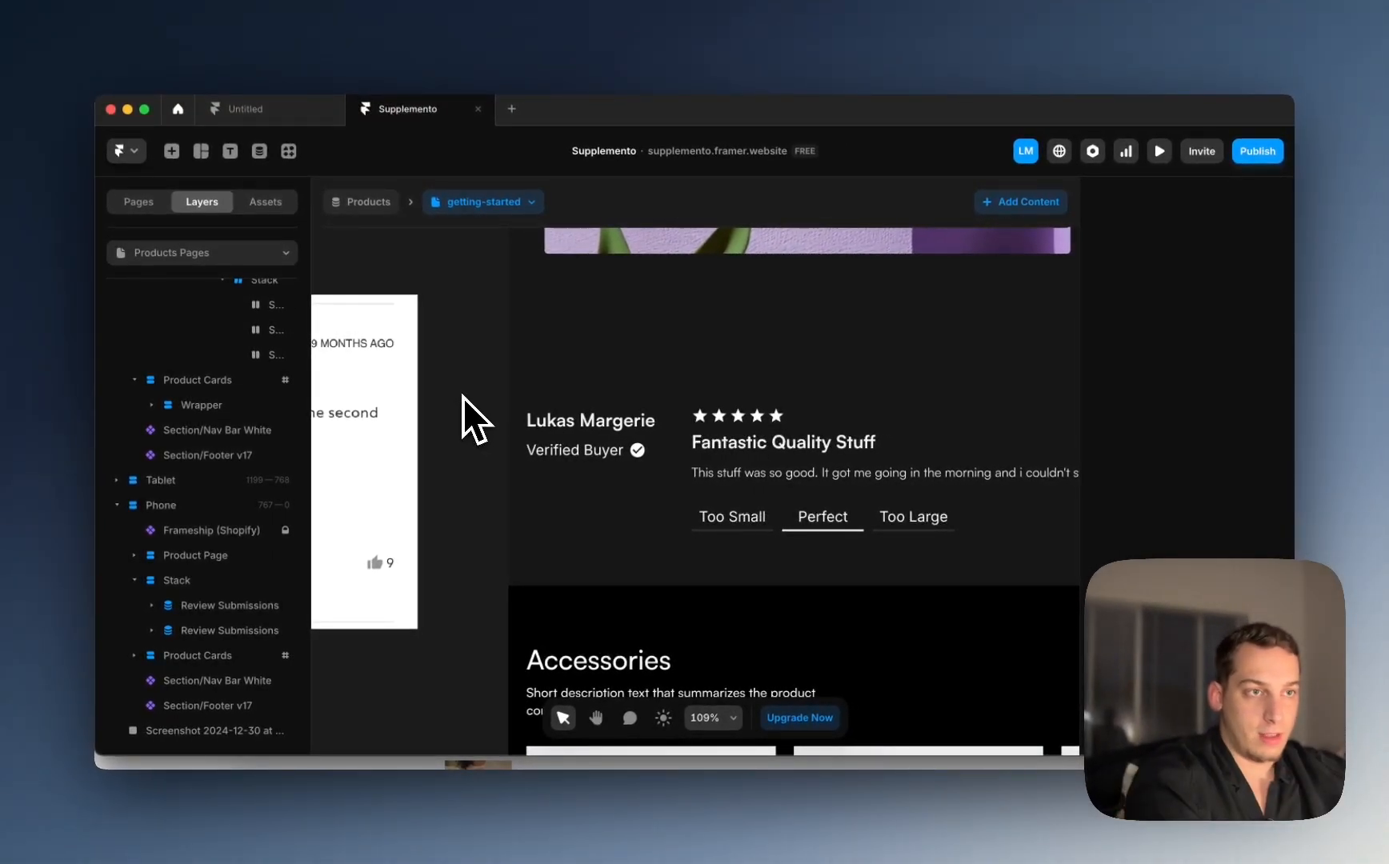
{"action": "scroll", "coordinate": [467, 395], "scroll_direction": "down", "scroll_amount": 4}
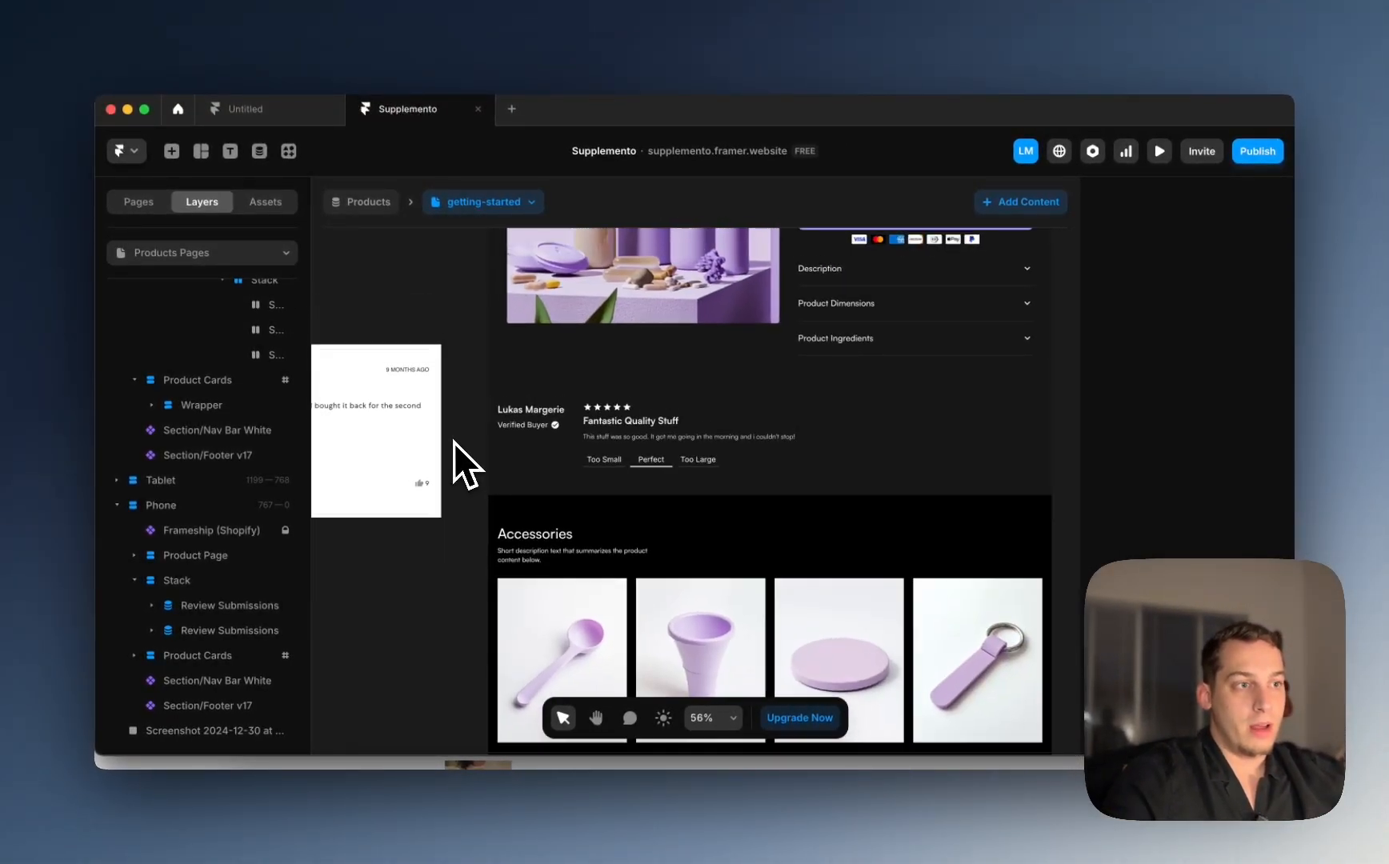
Step: Check the review section's Stack layer, then show the list of site pages
{"action": "left_click", "coordinate": [491, 531]}
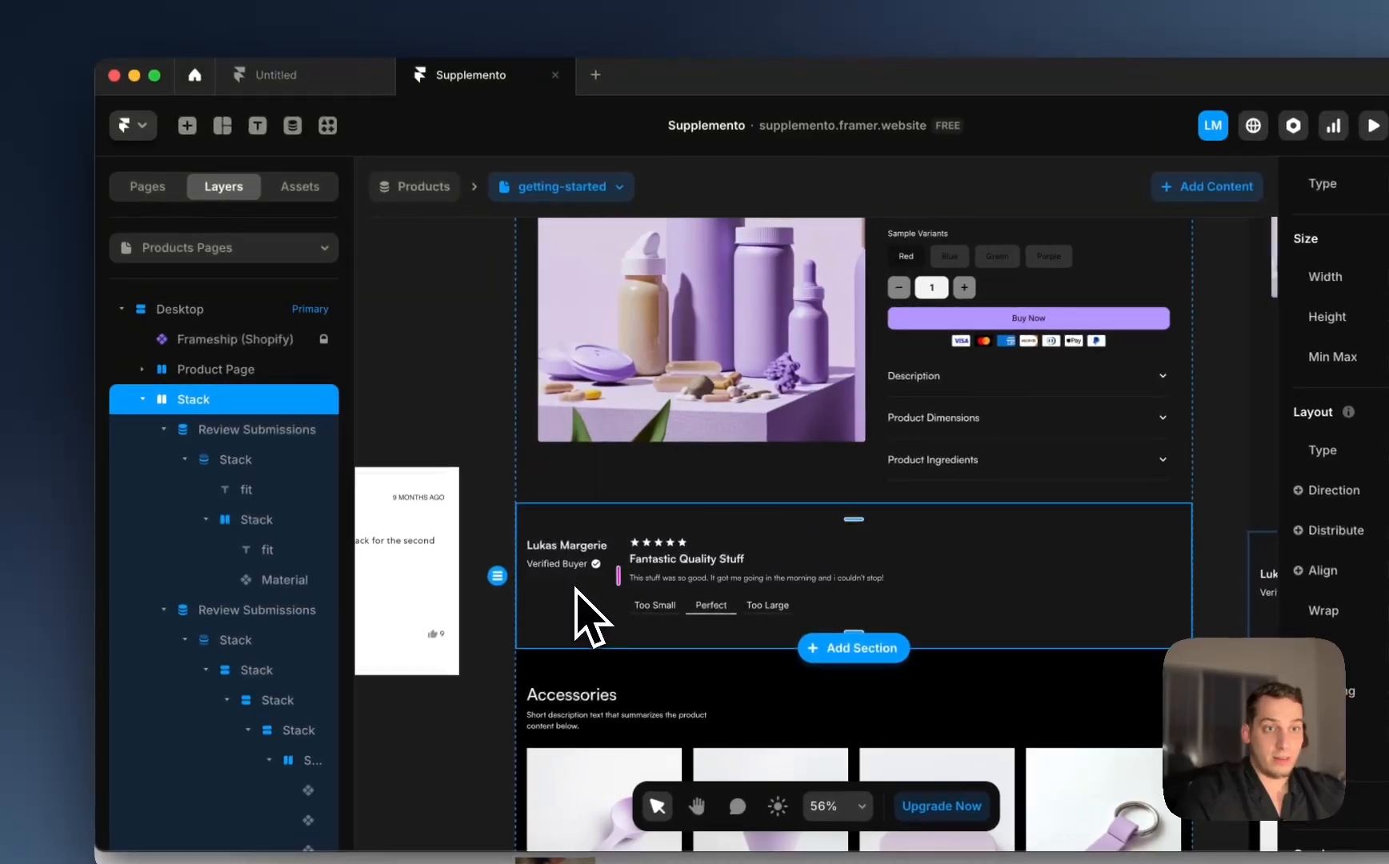
{"action": "left_click", "coordinate": [143, 400]}
{"action": "left_click", "coordinate": [142, 400]}
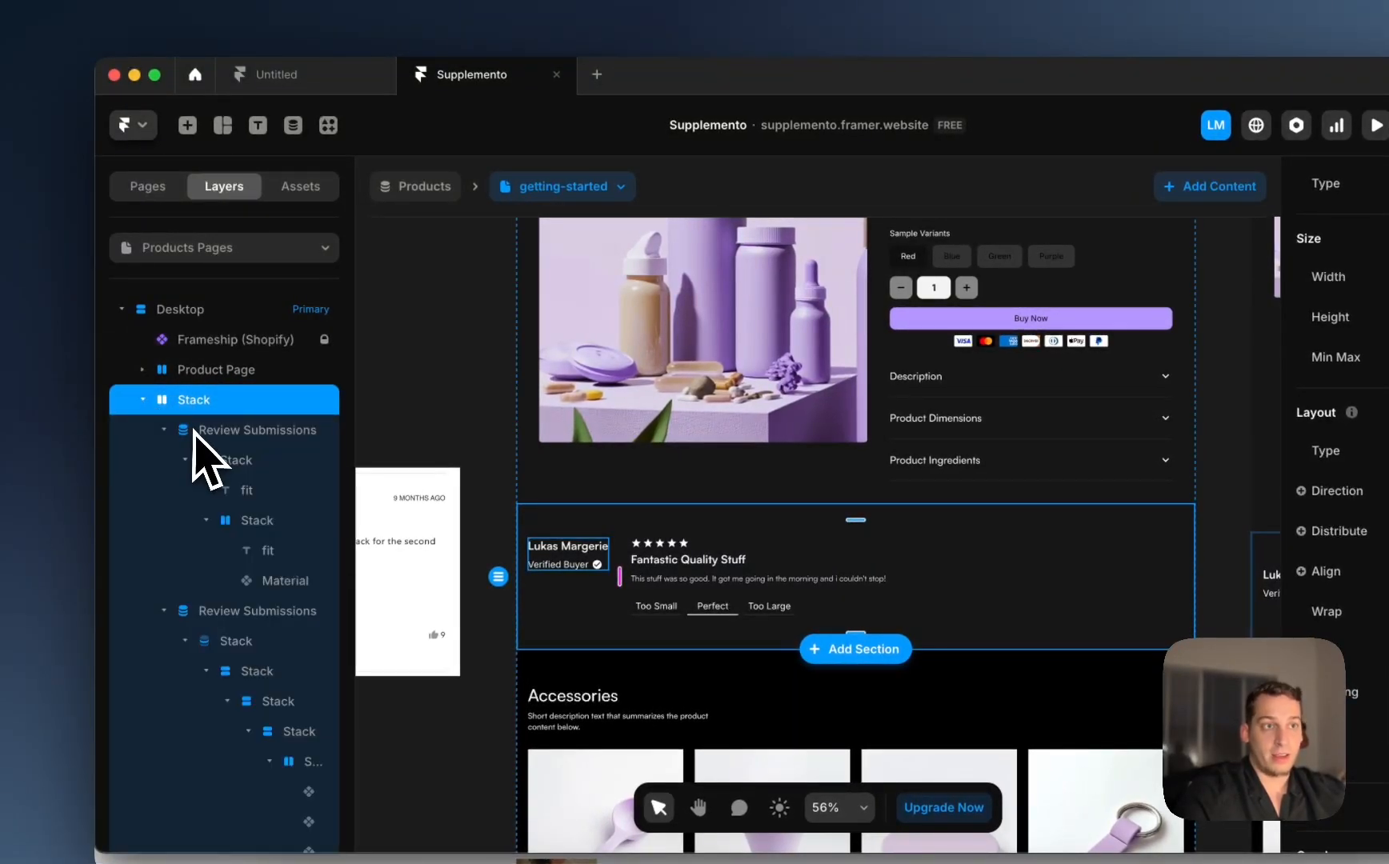
{"action": "left_click", "coordinate": [153, 189]}
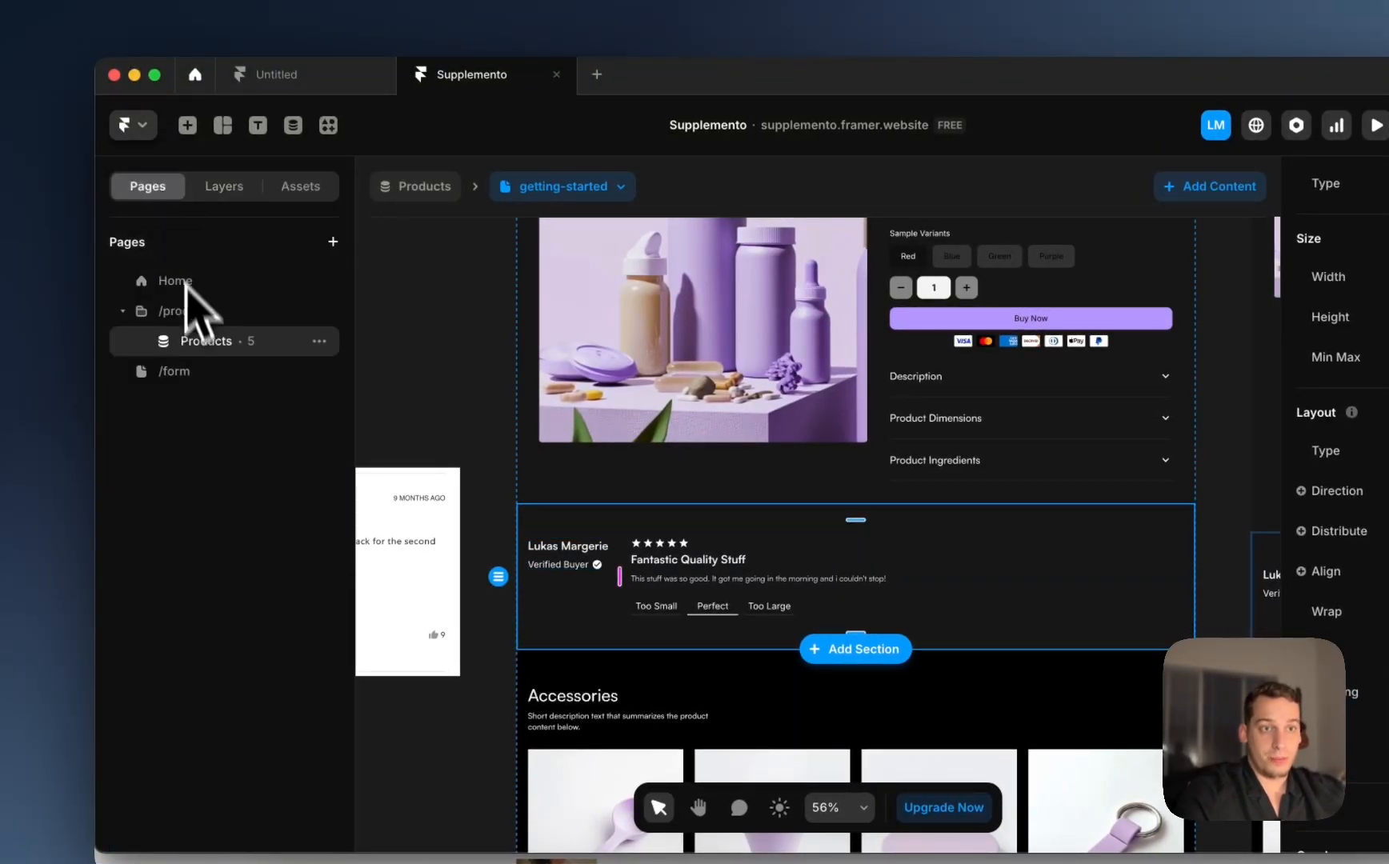
Step: Preview the /form page and fill in the name, title 'It was OK' and a short description
{"action": "left_click", "coordinate": [189, 373]}
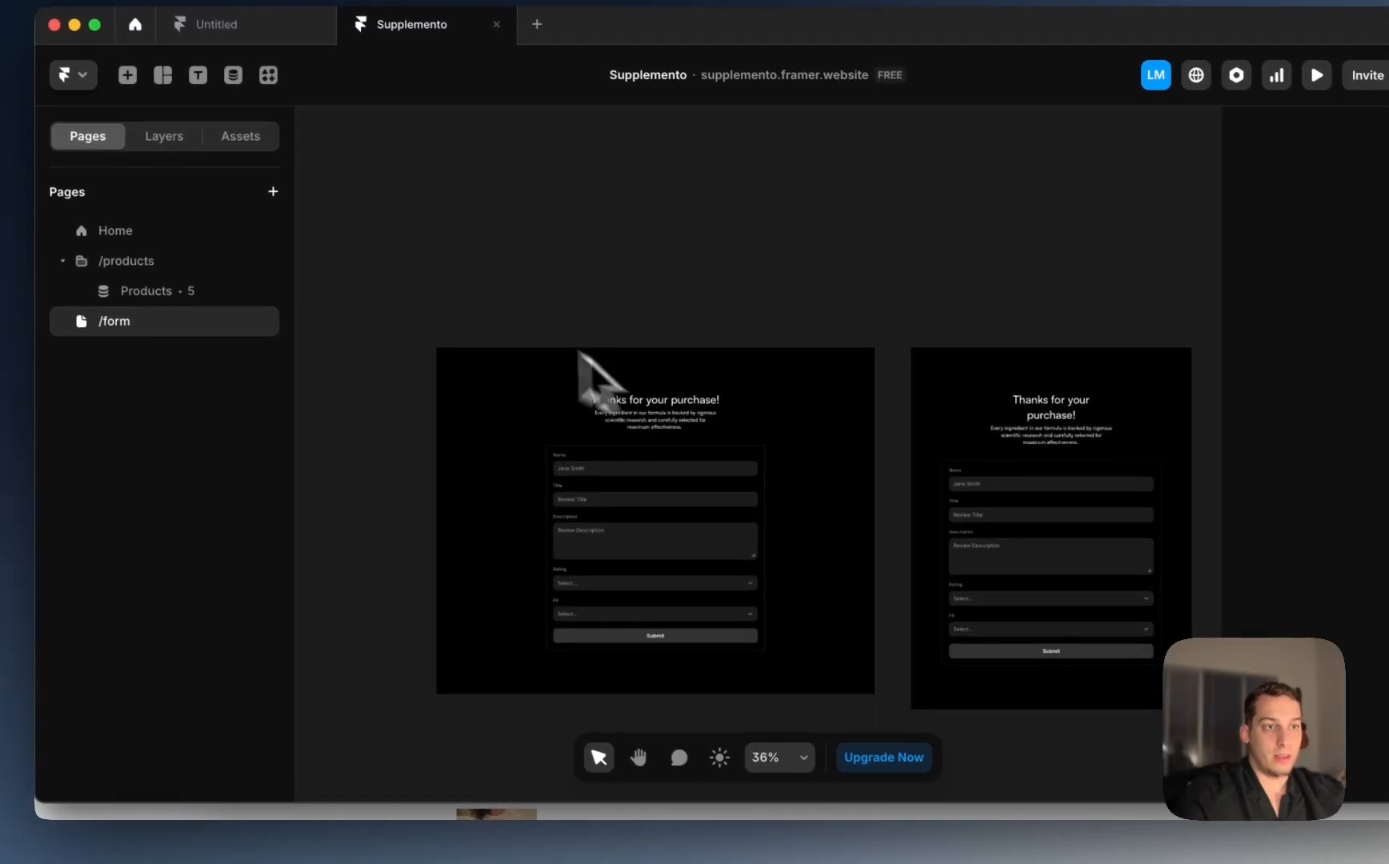
{"action": "left_click", "coordinate": [465, 335]}
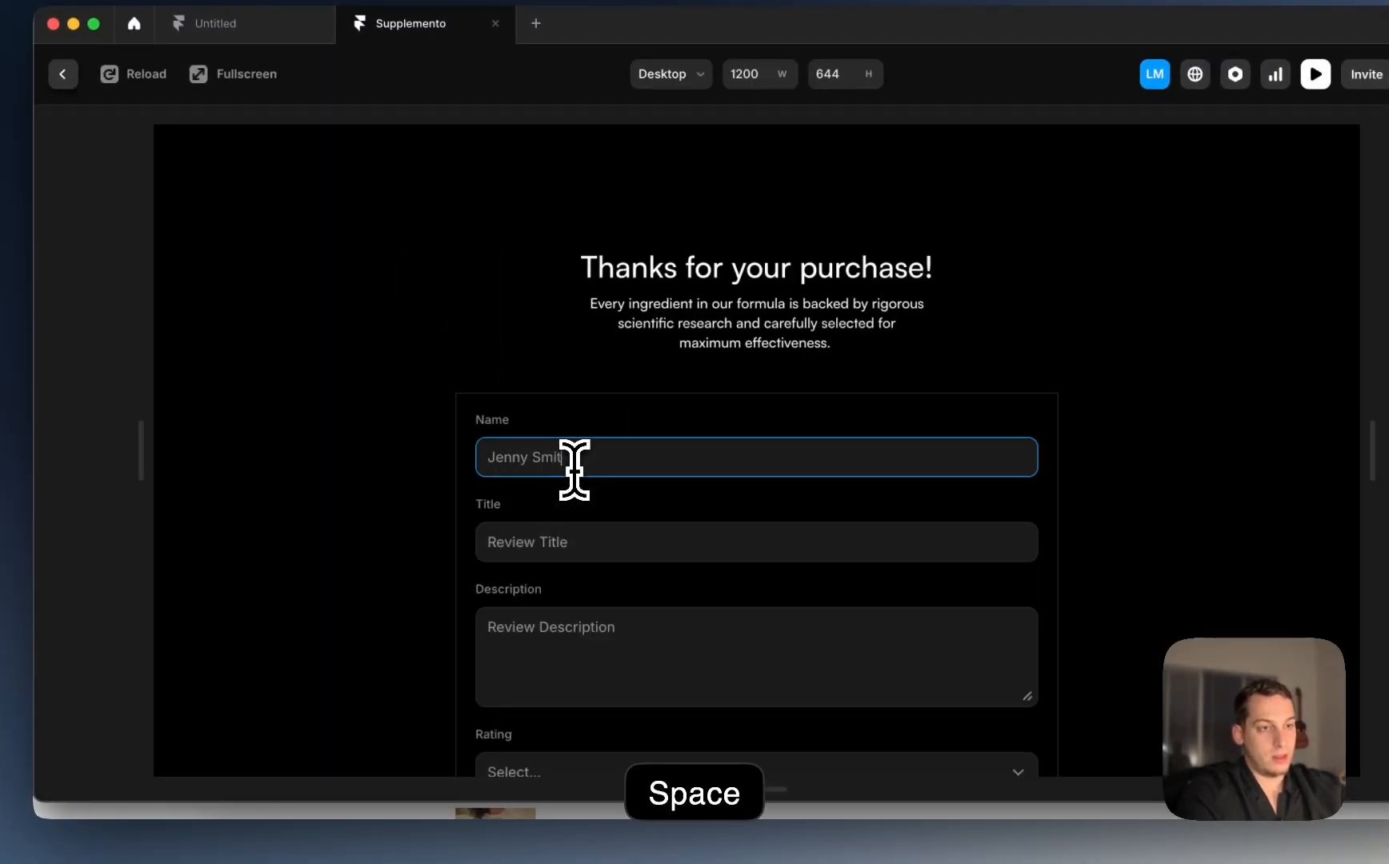
{"action": "left_click", "coordinate": [573, 545]}
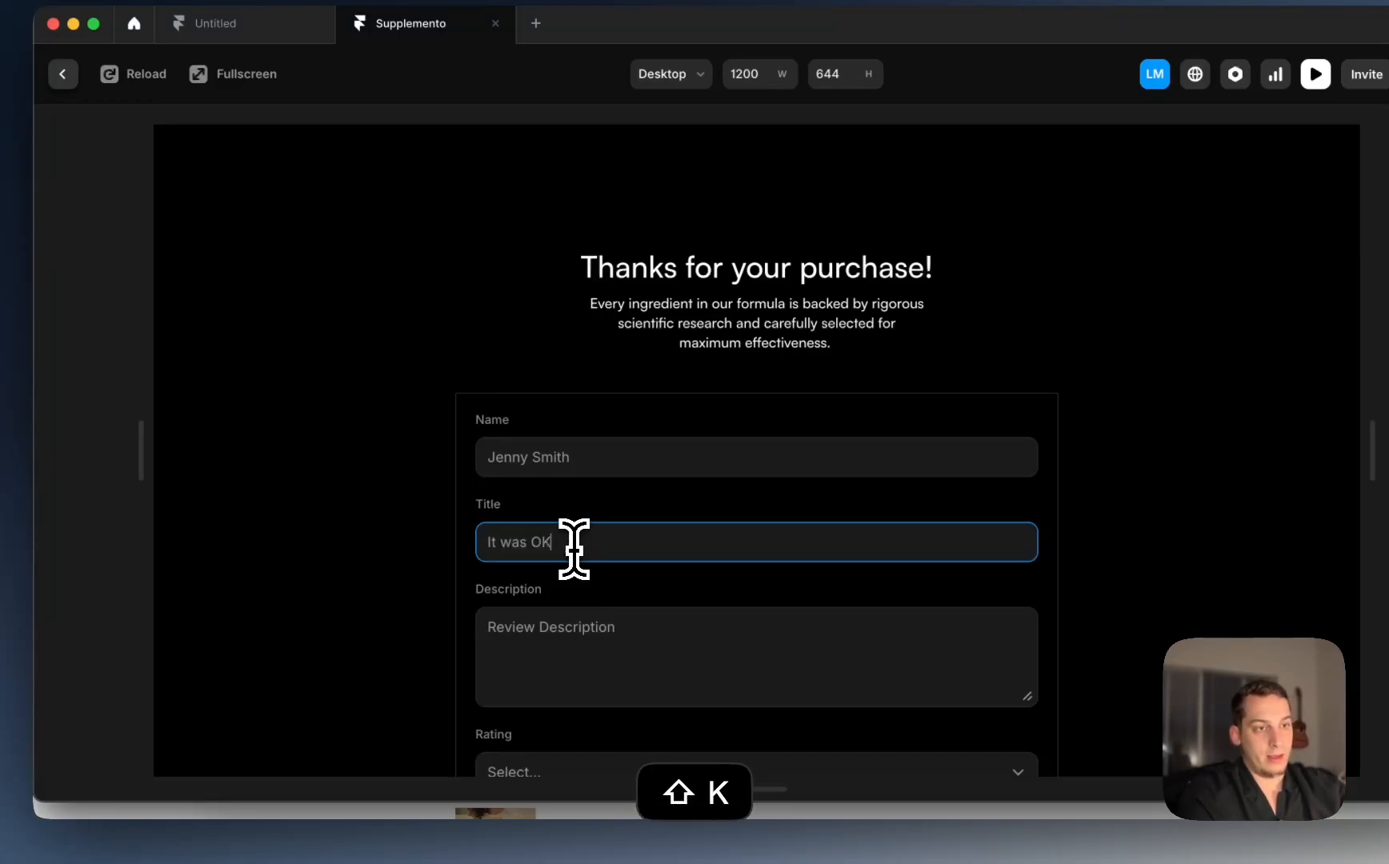
{"action": "left_click", "coordinate": [572, 643]}
{"action": "type", "text": "I me"}
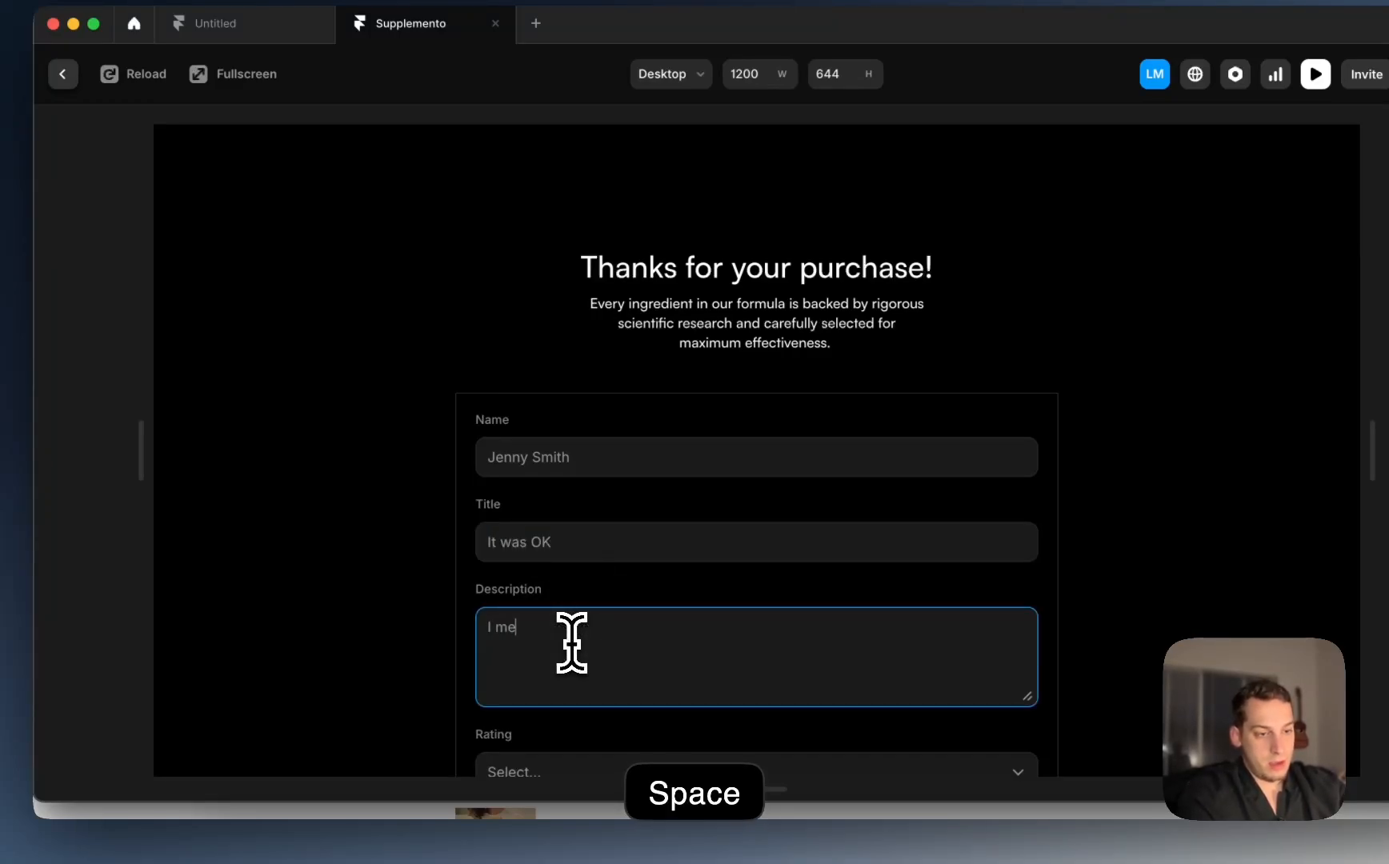
{"action": "type", "text": "an, it "}
{"action": "type", "text": "helped alot "}
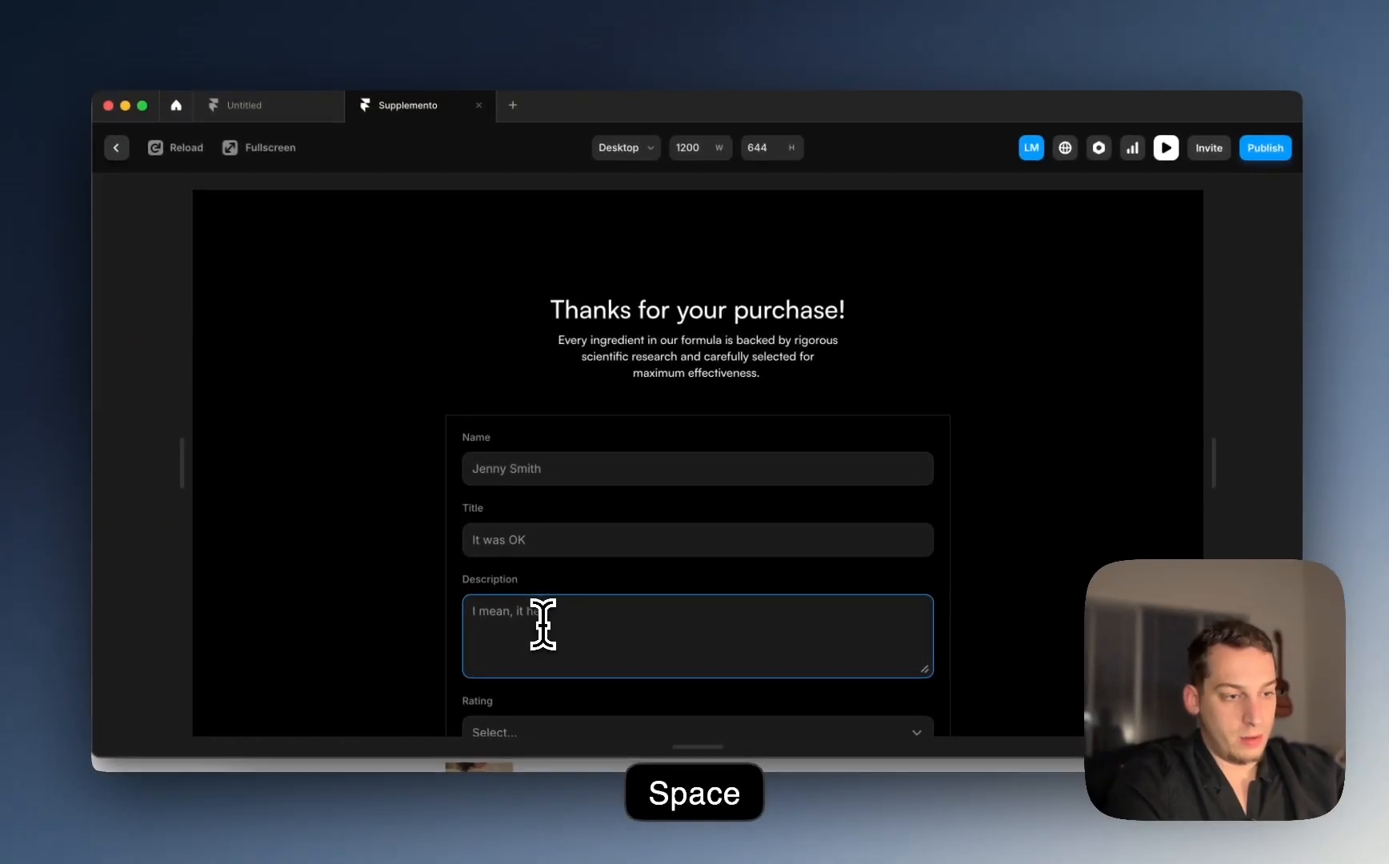
{"action": "type", "text": "but it"}
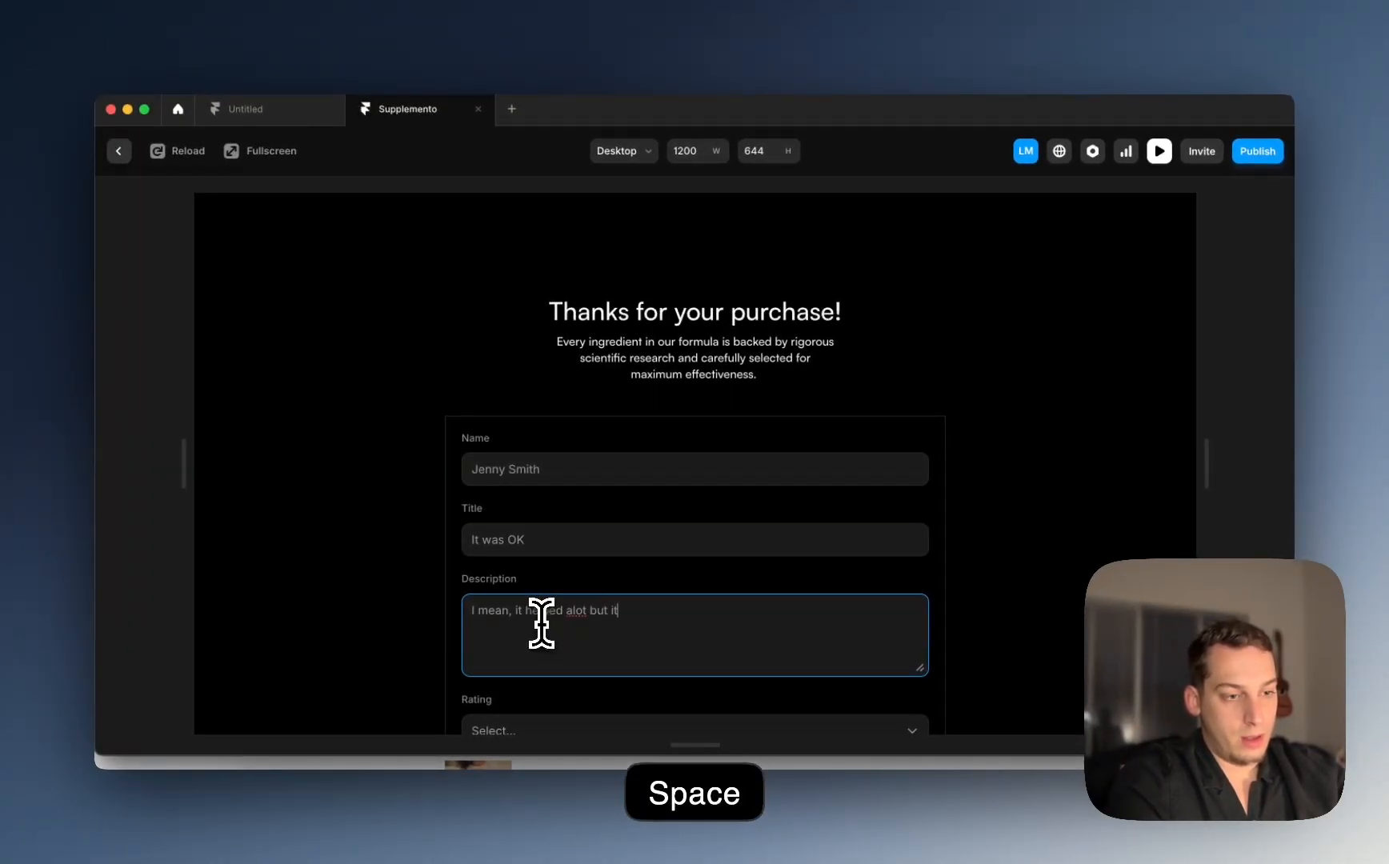
{"action": "type", "text": " wasnt tota"}
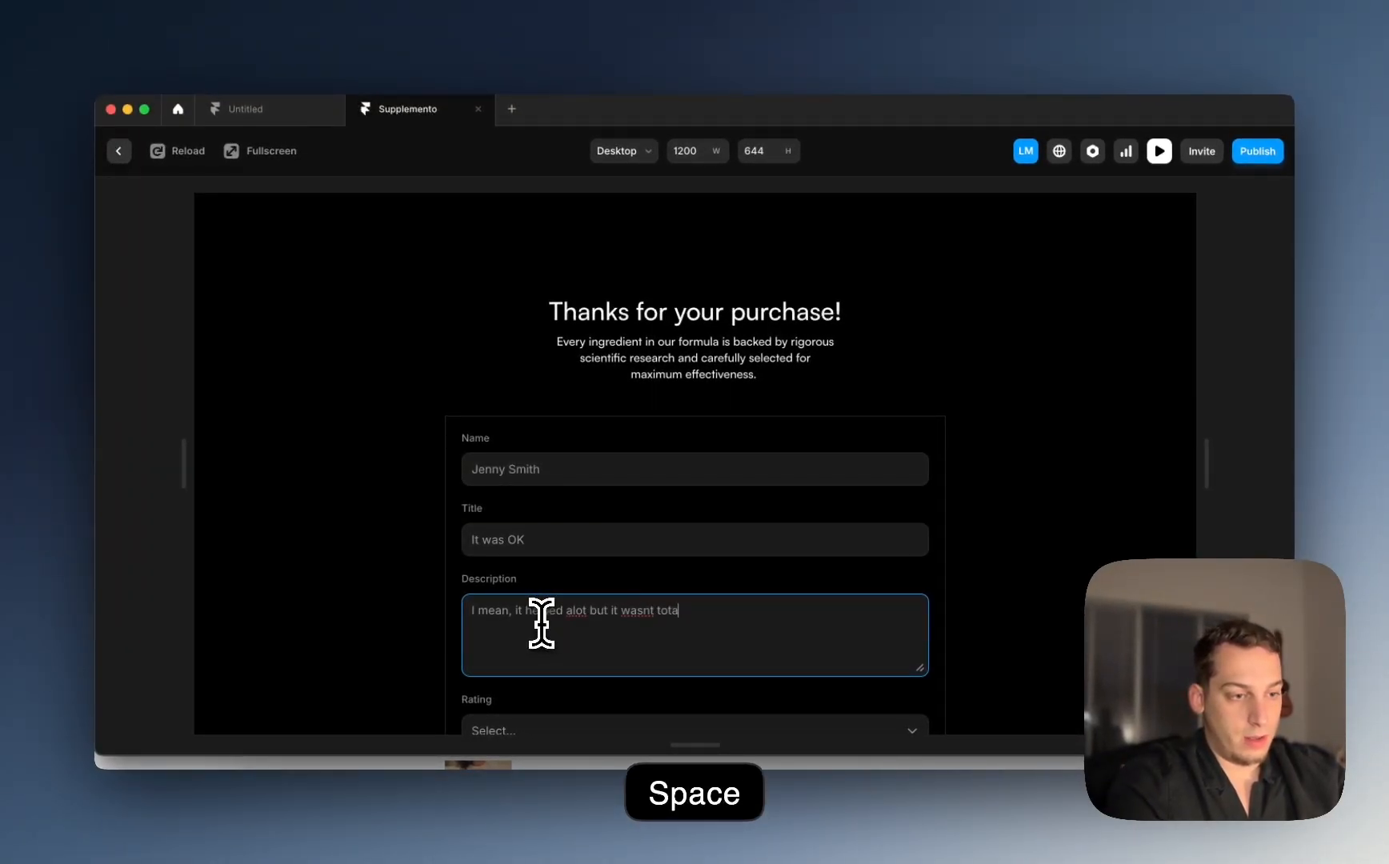
{"action": "type", "text": "lly what i paid for"}
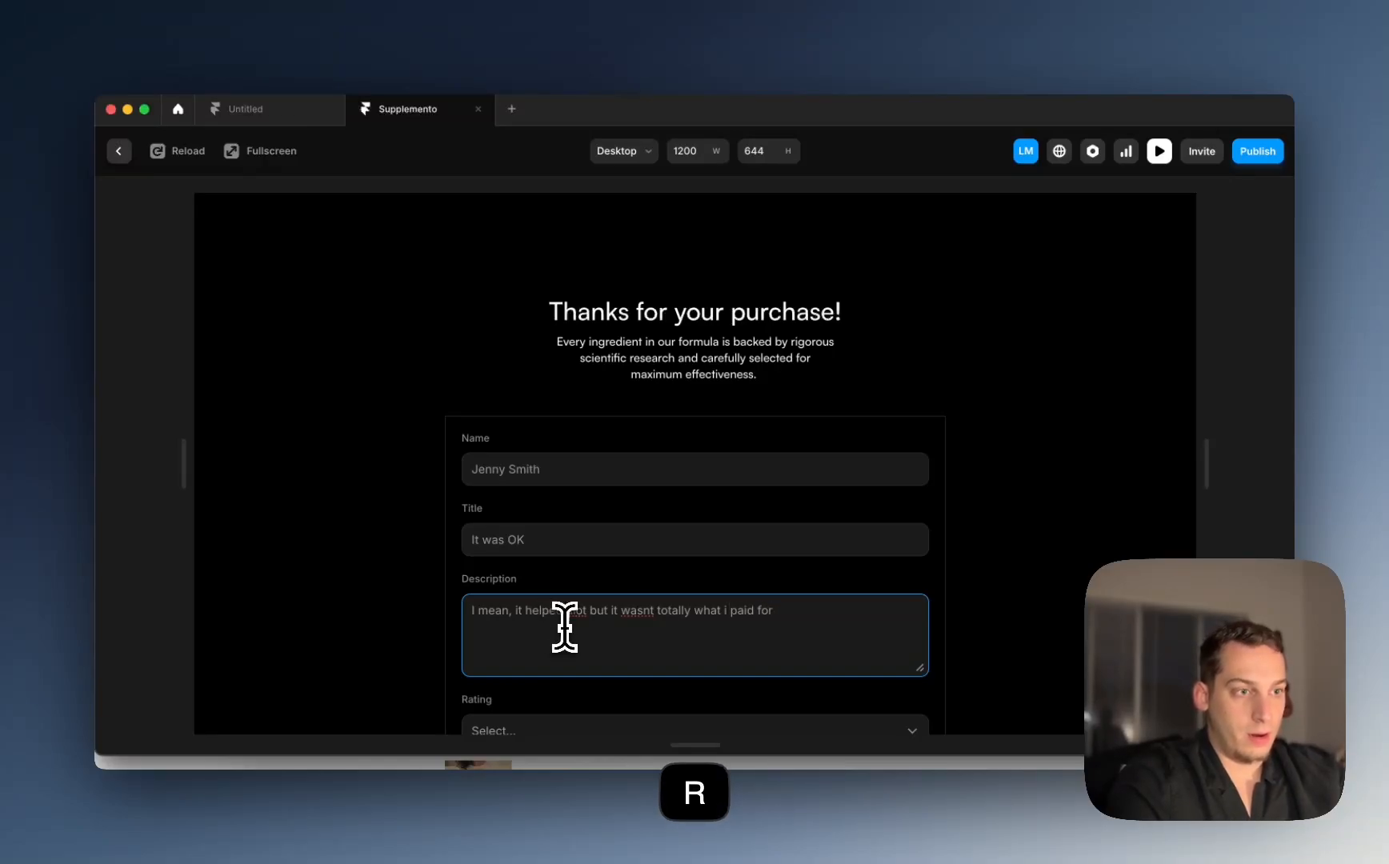
{"action": "scroll", "coordinate": [568, 624], "scroll_direction": "down", "scroll_amount": 4}
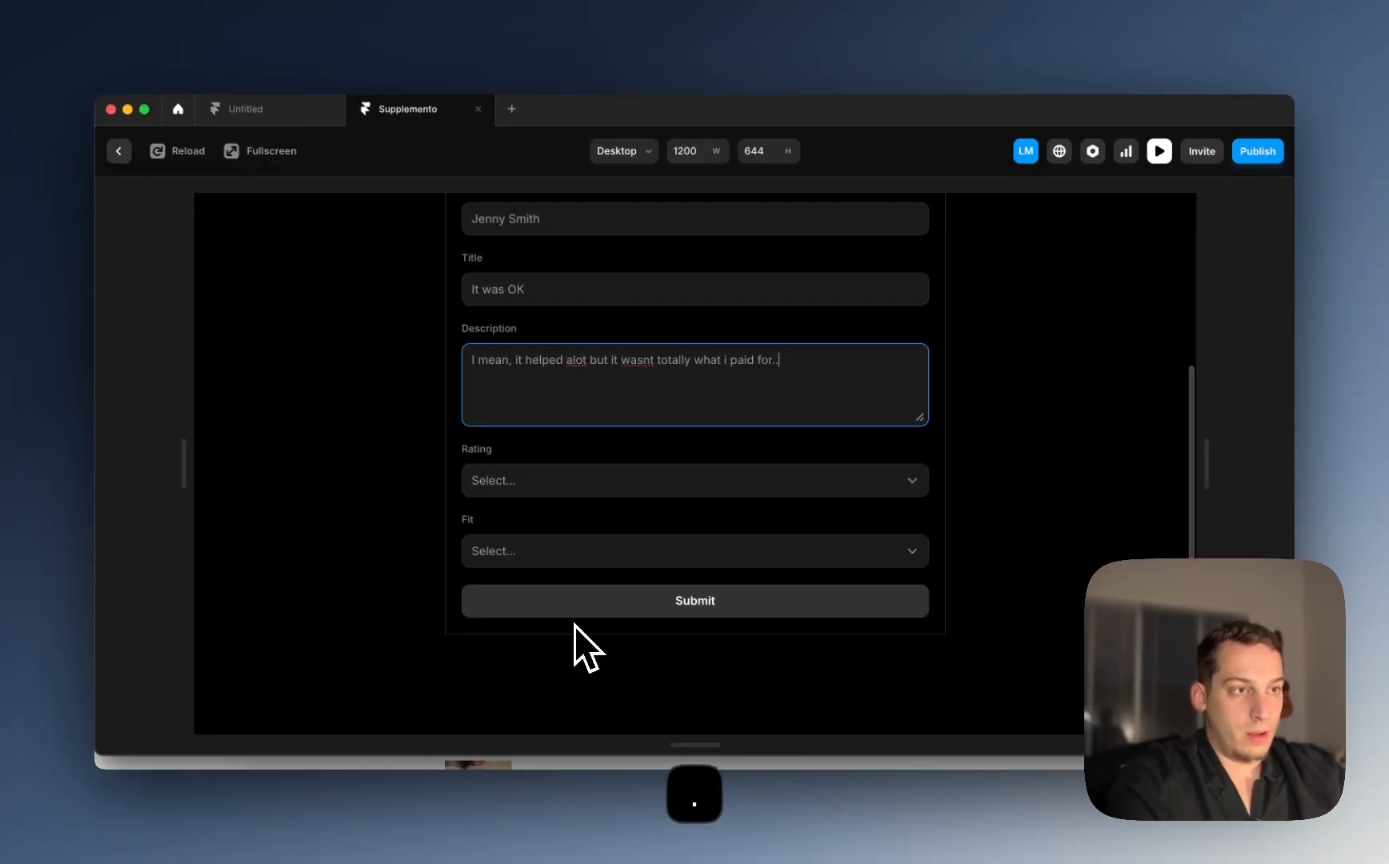
{"action": "type", "text": ".."}
Step: Choose rating 3 and fit Too Large, then submit the test review
{"action": "left_click", "coordinate": [628, 480]}
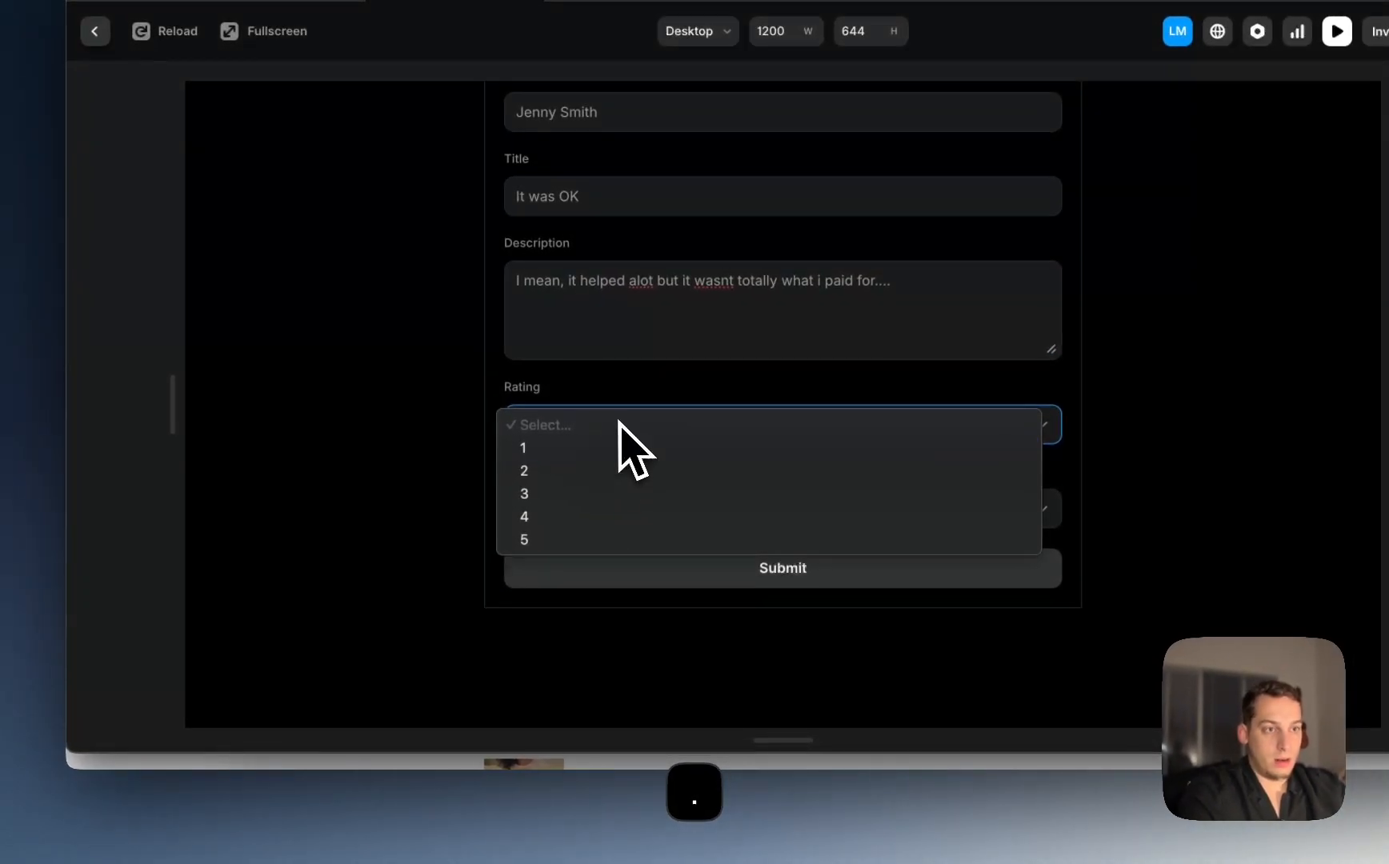
{"action": "left_click", "coordinate": [586, 491]}
{"action": "left_click", "coordinate": [626, 512]}
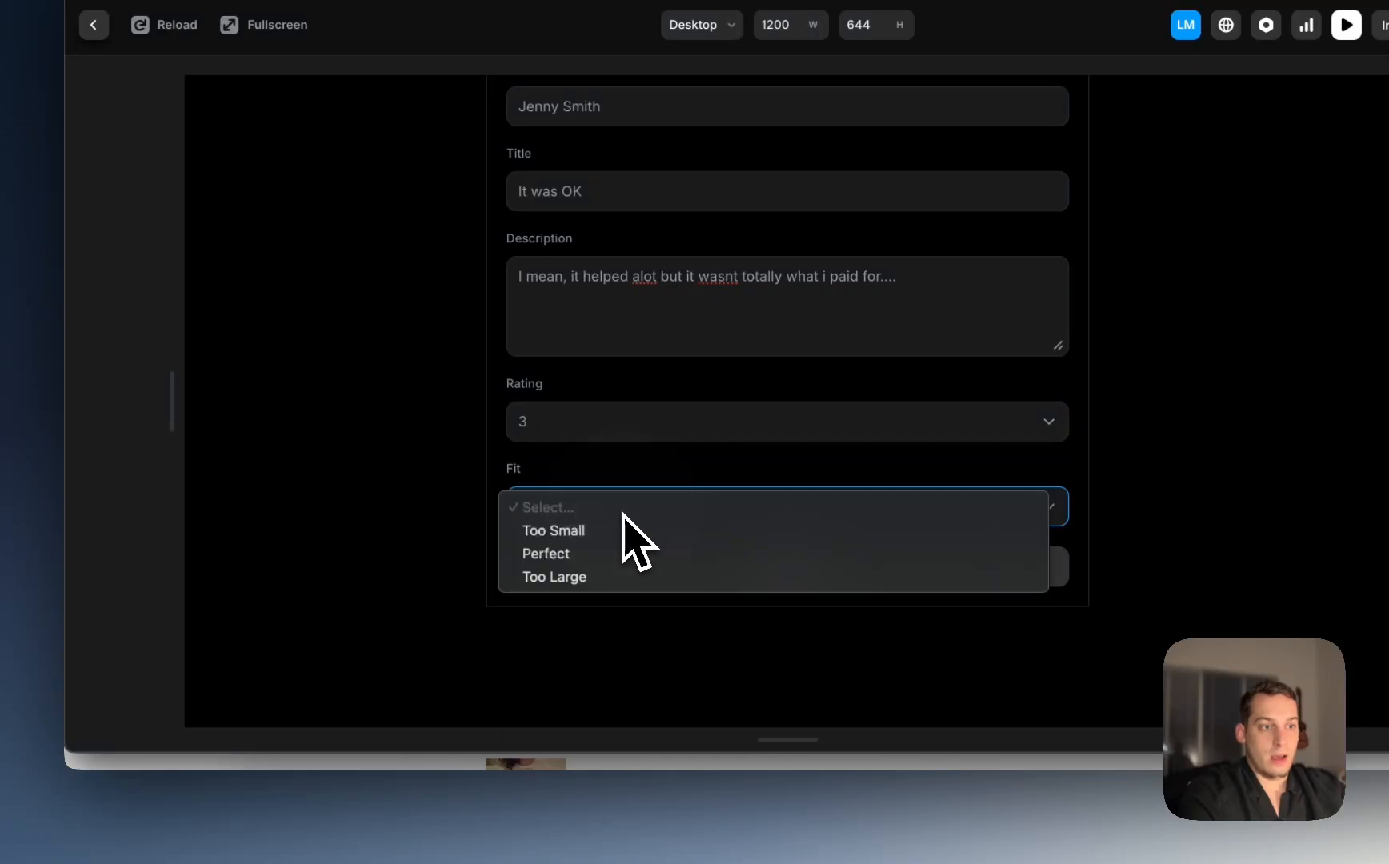
{"action": "left_click", "coordinate": [589, 575]}
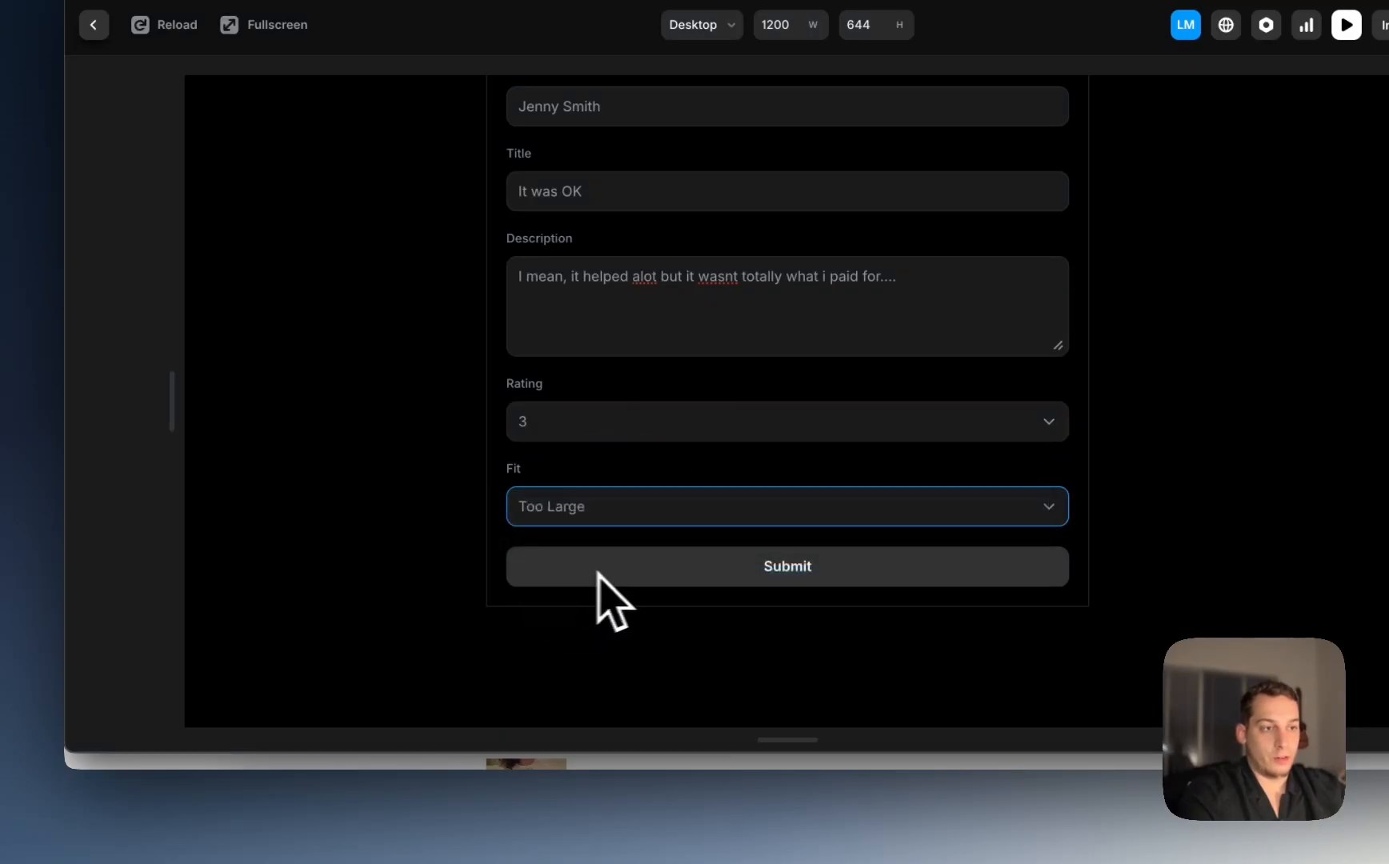
{"action": "left_click", "coordinate": [671, 578]}
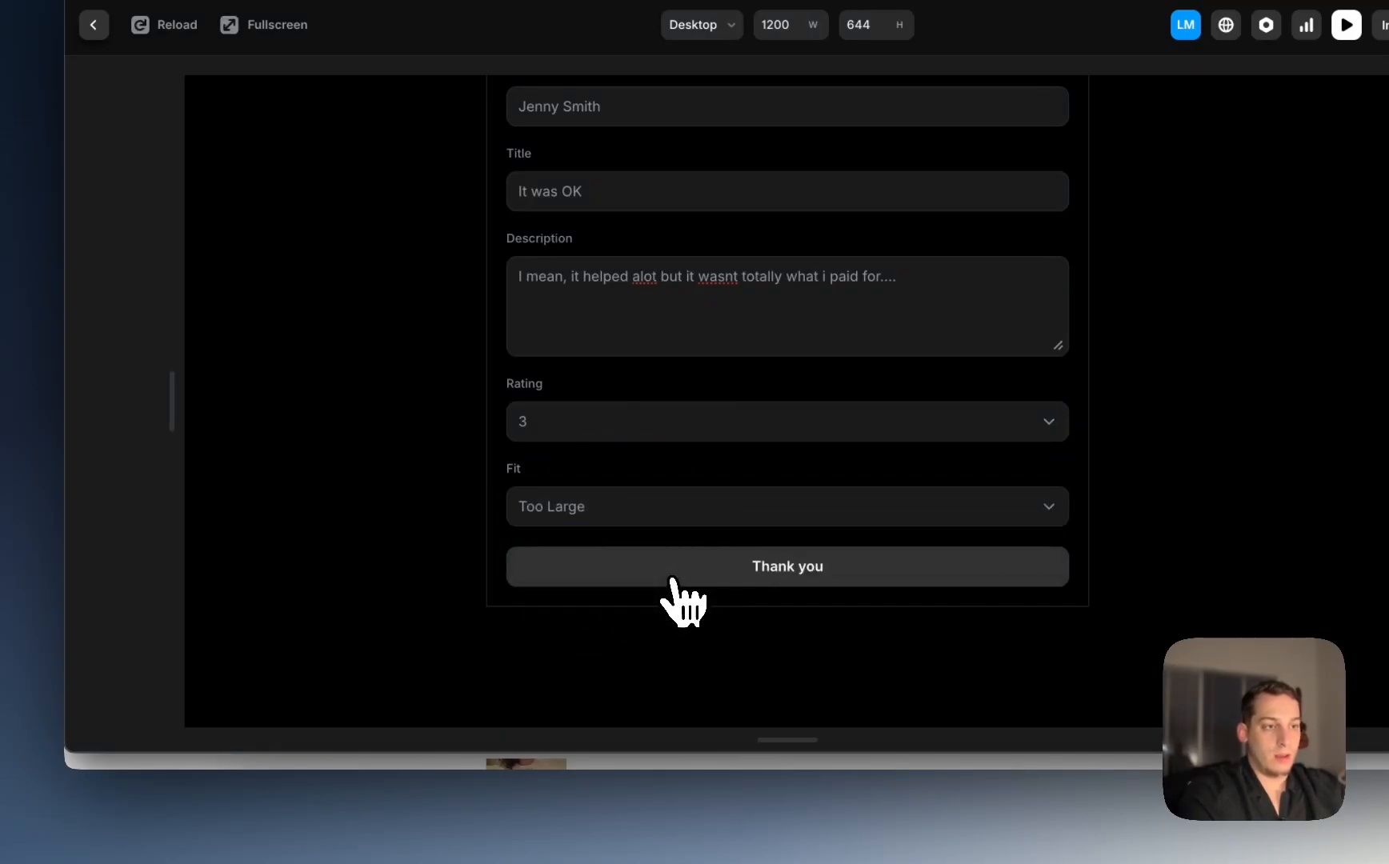
Step: Confirm the review arrived in the Review Submissions sheet, then return to Framer
{"action": "left_click", "coordinate": [364, 836]}
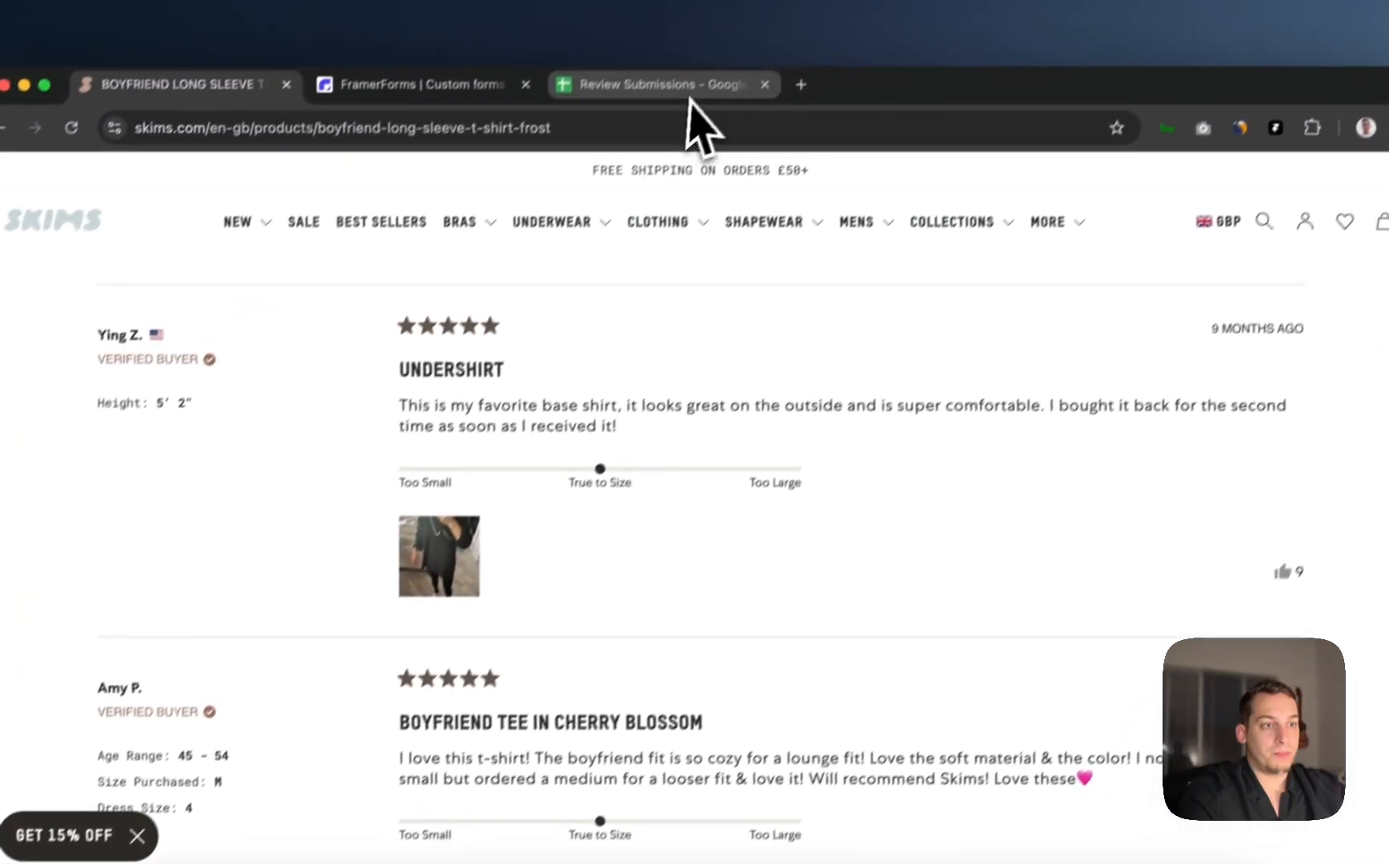
{"action": "left_click", "coordinate": [672, 120]}
{"action": "left_click", "coordinate": [997, 373]}
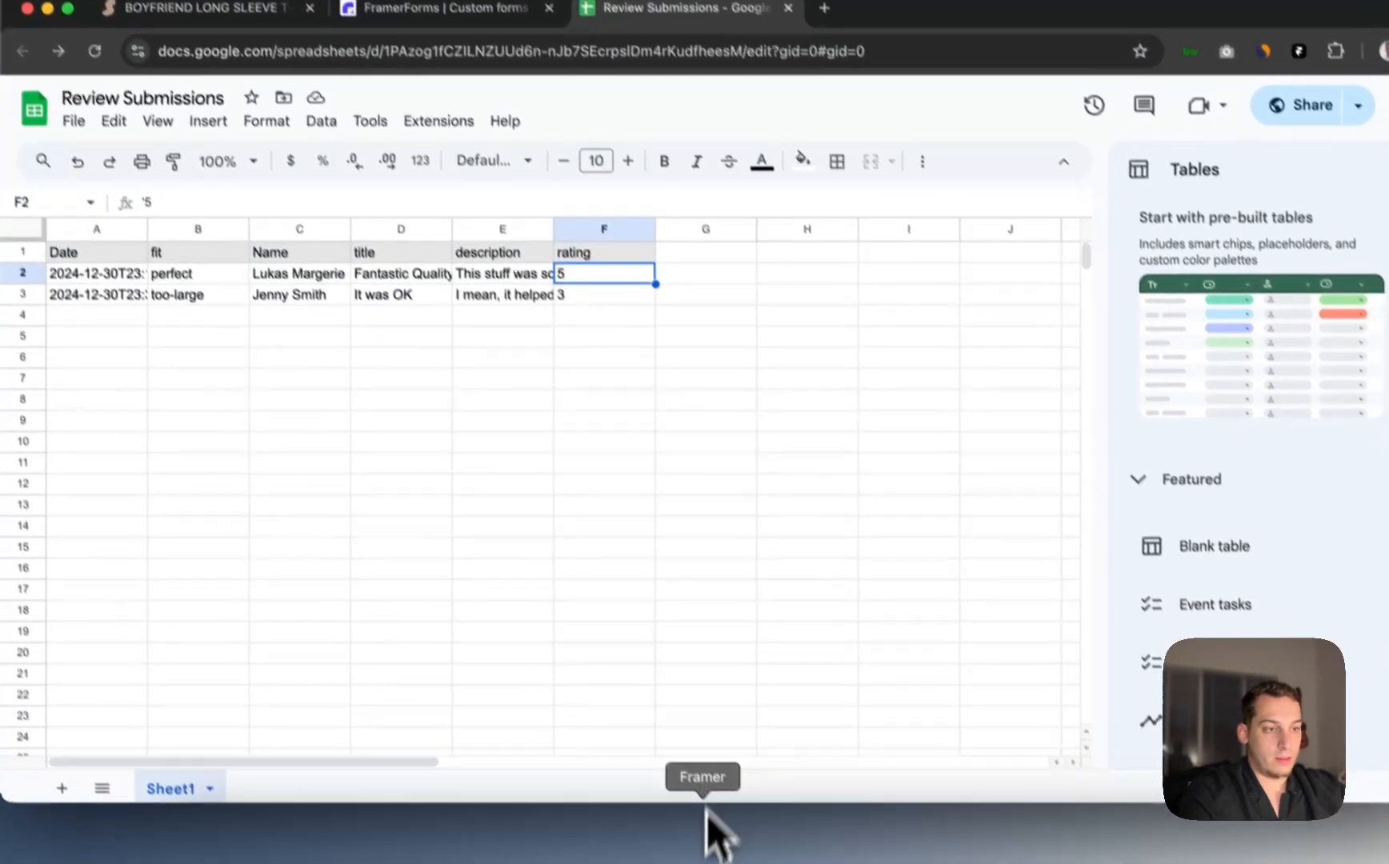
{"action": "left_click", "coordinate": [704, 828]}
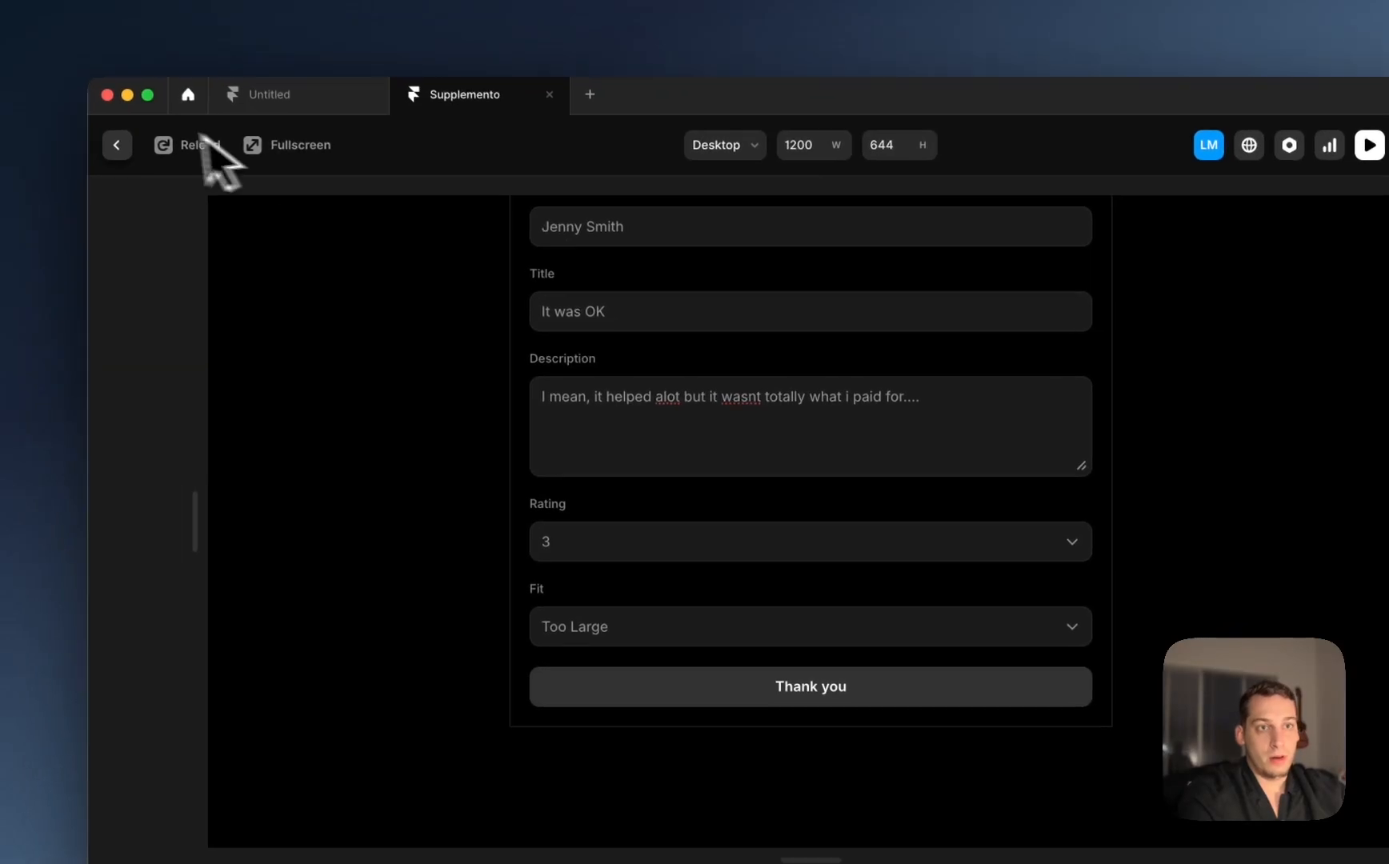
Step: Sync the Google Sheets Reviews collection to two items so the 3-star 'It was OK' review shows
{"action": "left_click", "coordinate": [11, 30]}
{"action": "left_click", "coordinate": [290, 198]}
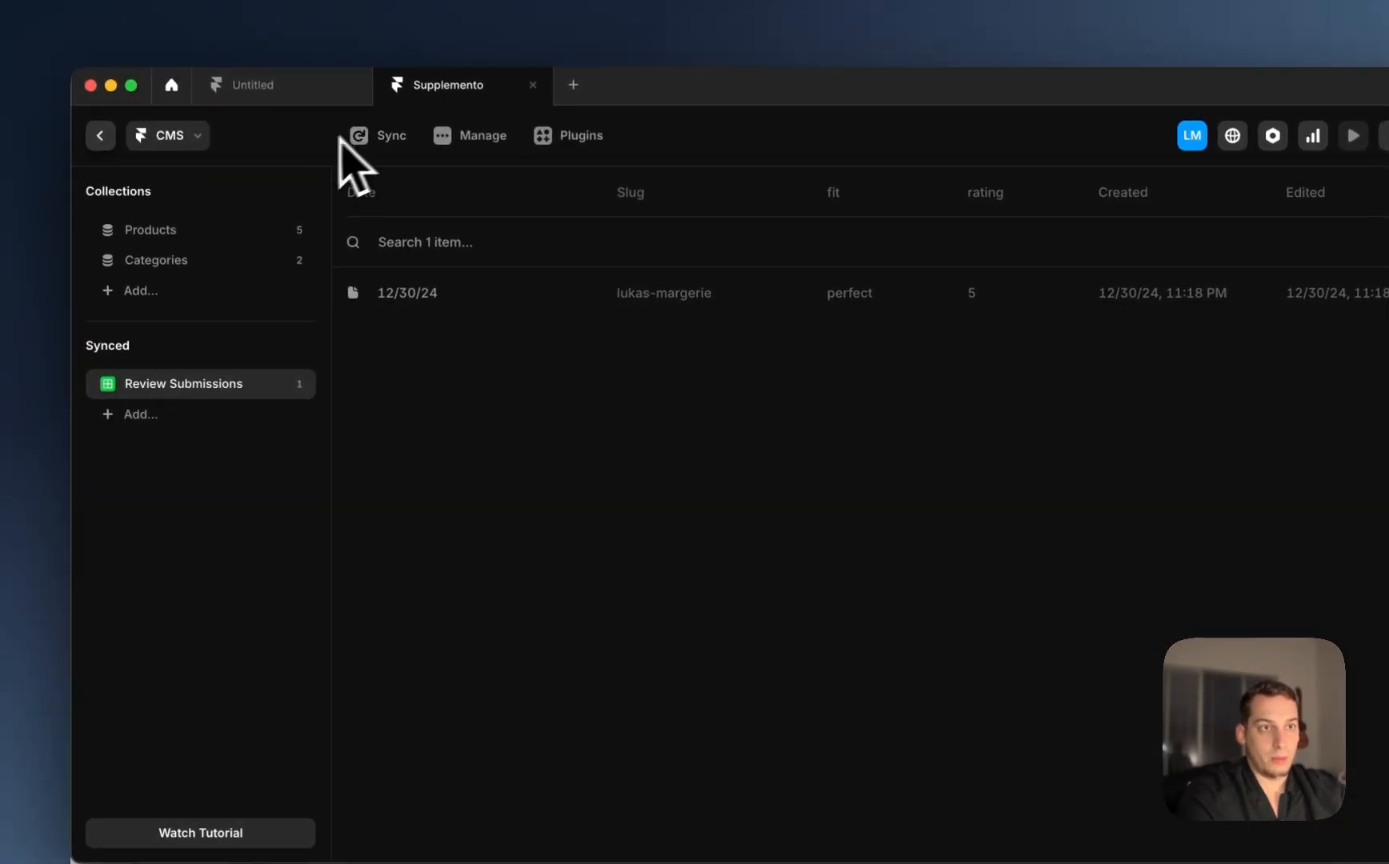
{"action": "left_click", "coordinate": [421, 157]}
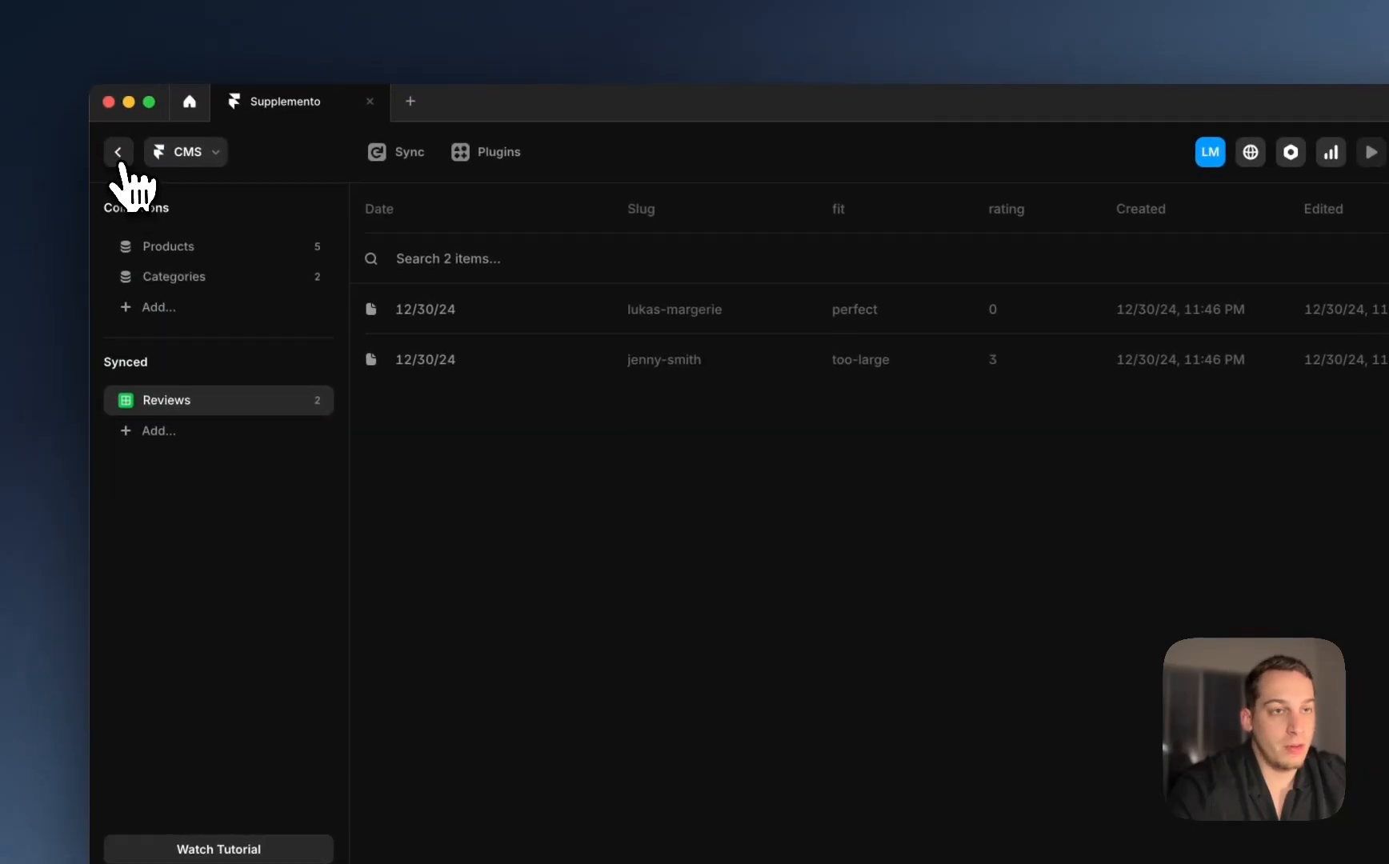
{"action": "left_click", "coordinate": [124, 157]}
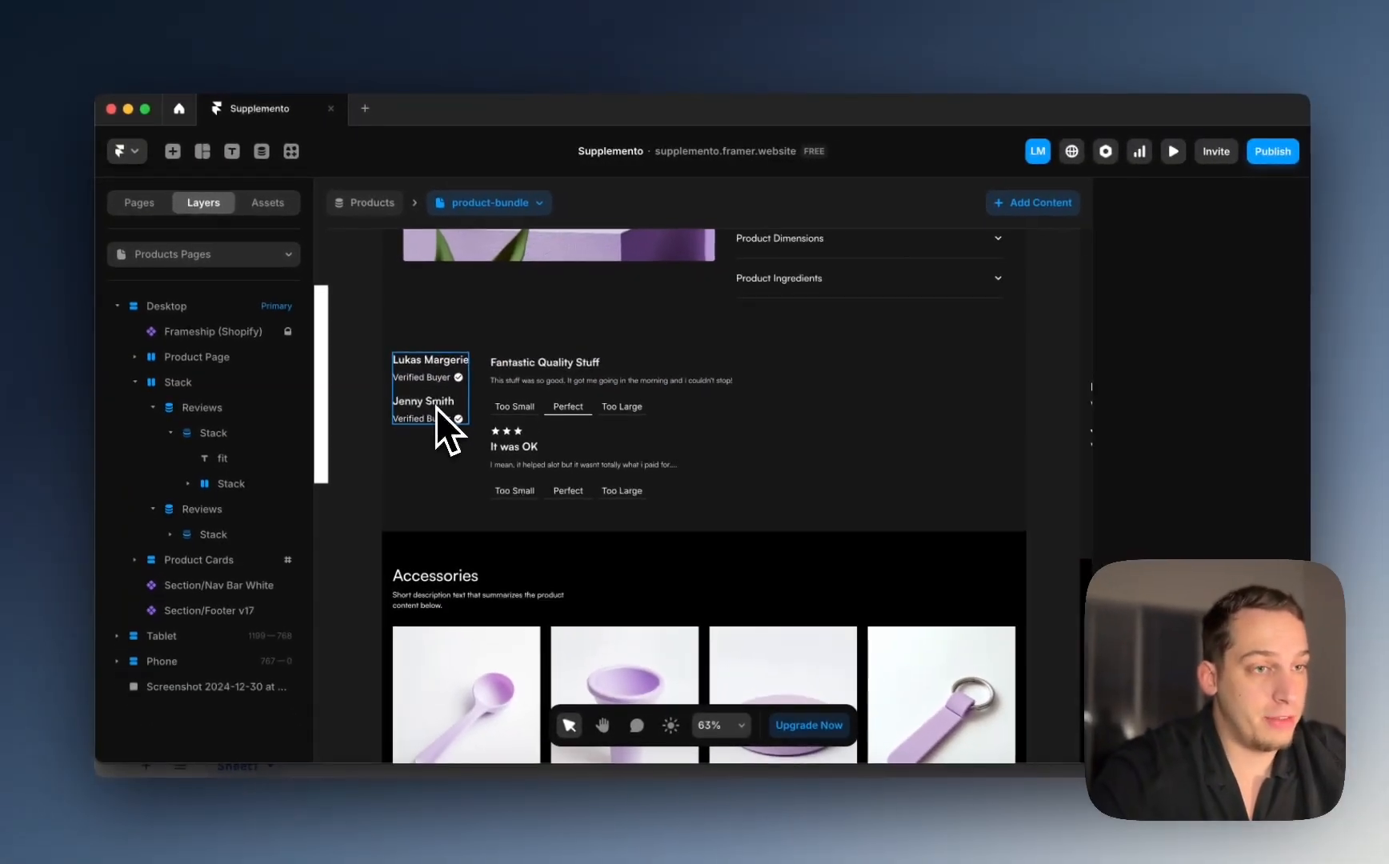
{"action": "left_click", "coordinate": [392, 392]}
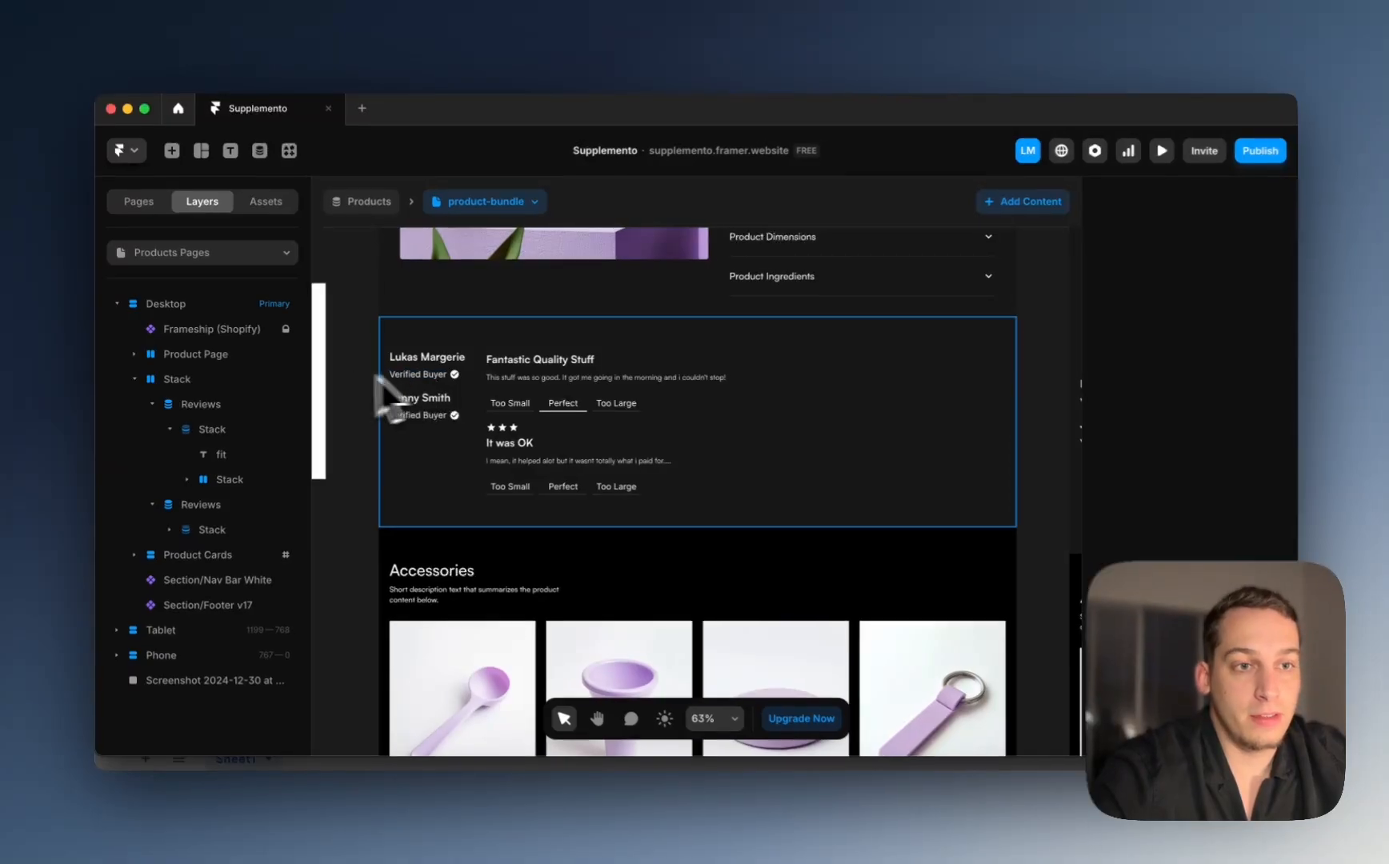
{"action": "left_click", "coordinate": [162, 408]}
{"action": "left_click", "coordinate": [164, 438]}
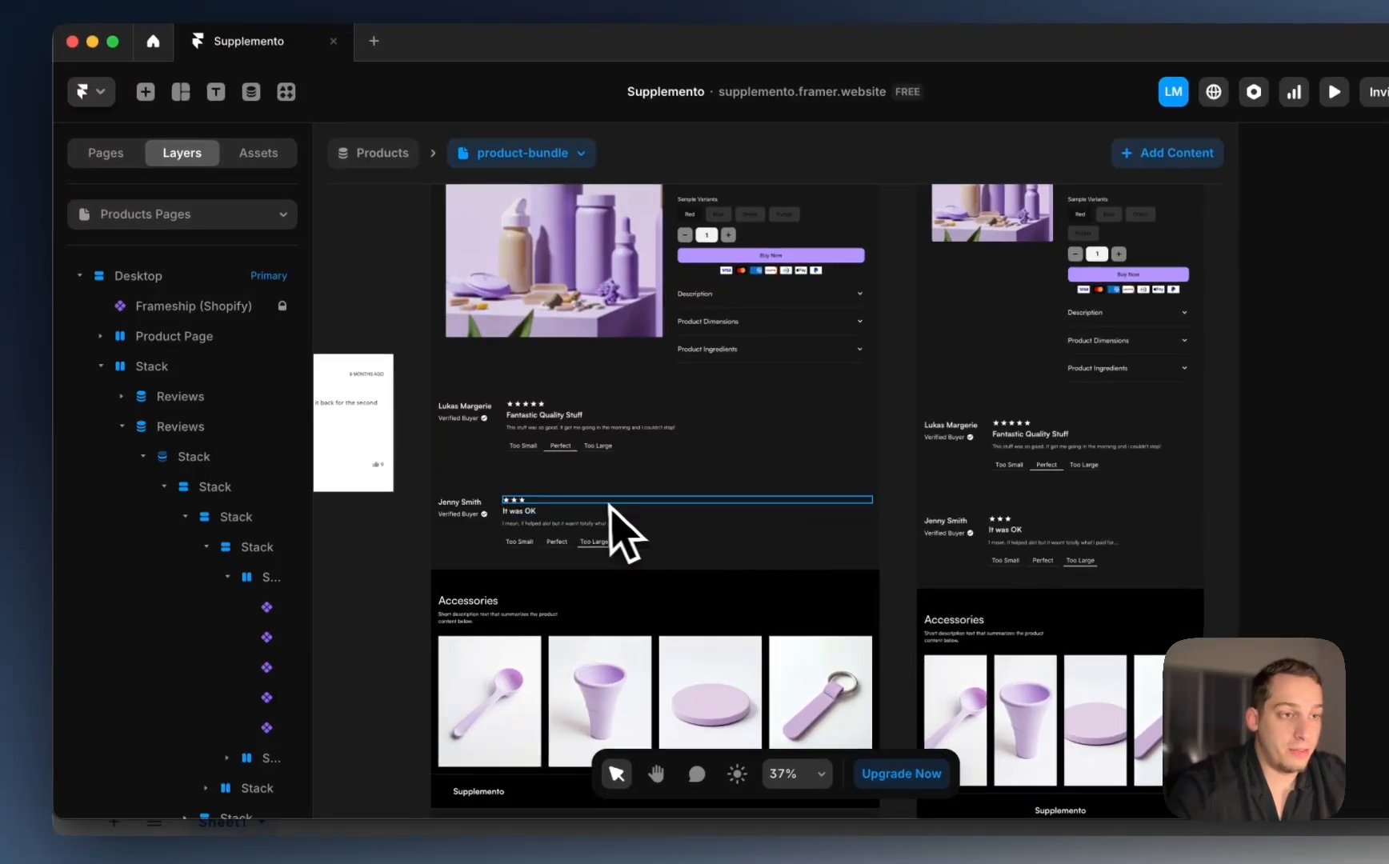
{"action": "left_click", "coordinate": [570, 485]}
{"action": "left_click", "coordinate": [480, 453]}
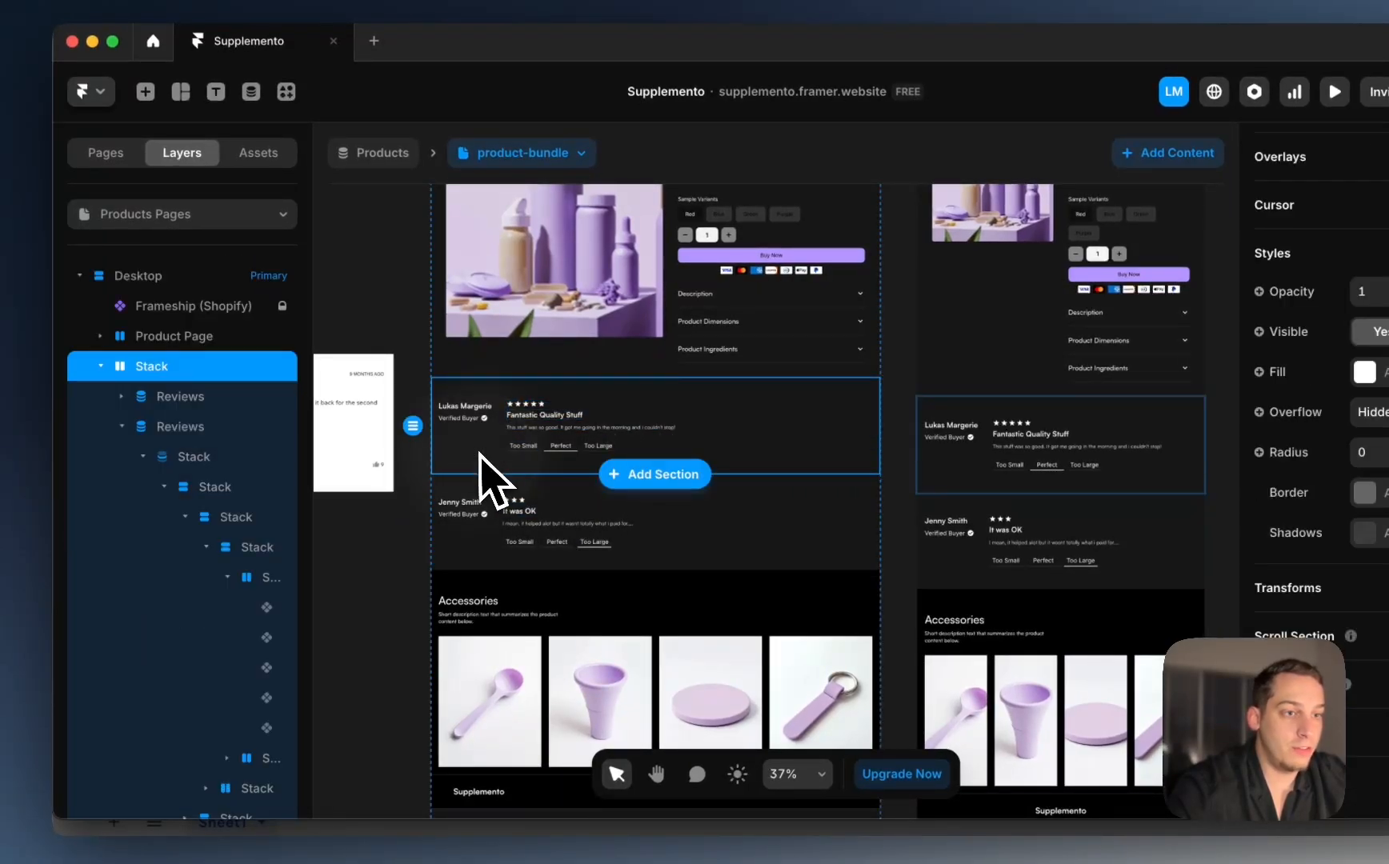
{"action": "scroll", "coordinate": [390, 364], "scroll_direction": "right", "scroll_amount": 8}
{"action": "scroll", "coordinate": [389, 363], "scroll_direction": "down", "scroll_amount": 2}
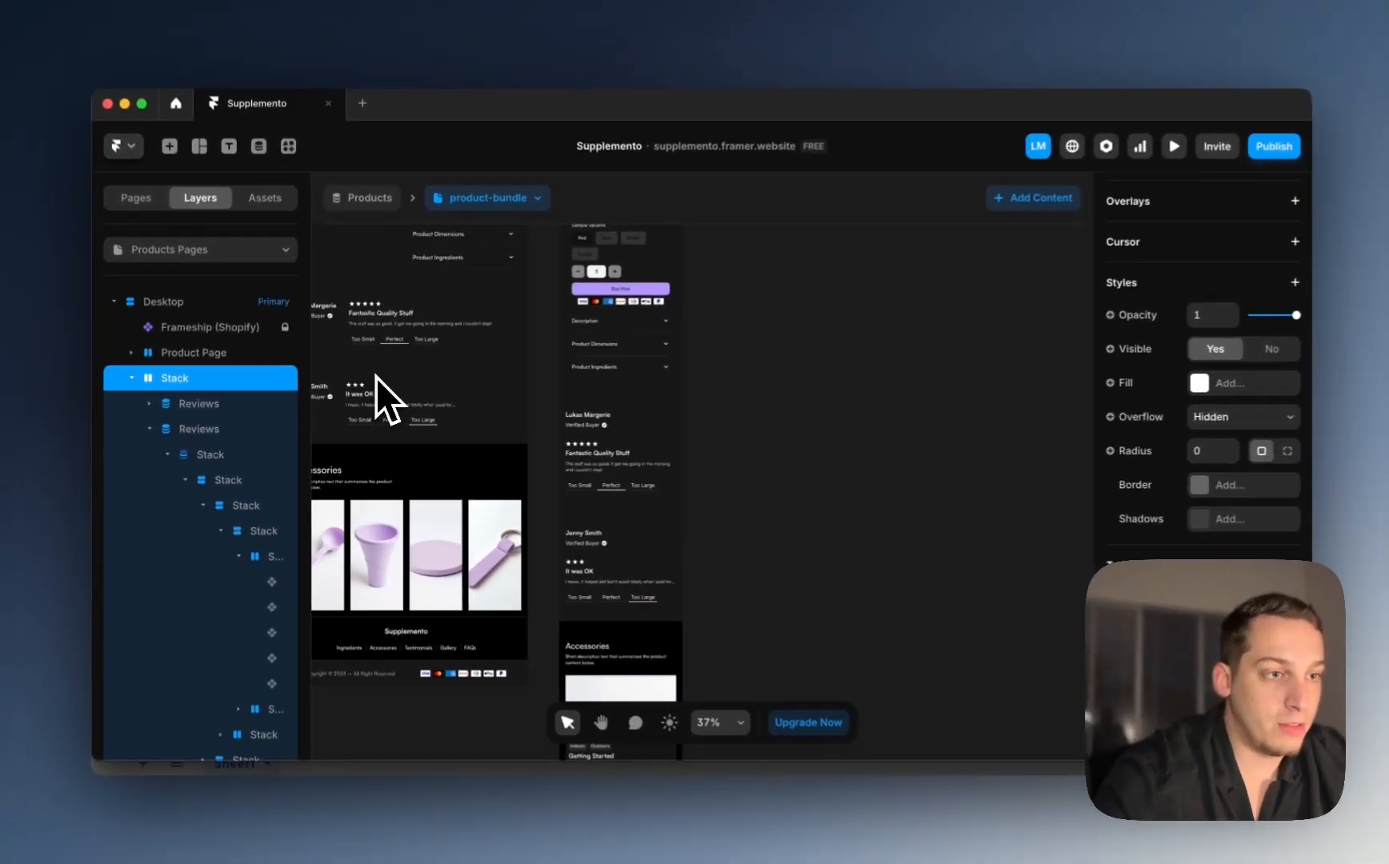
{"action": "scroll", "coordinate": [385, 368], "scroll_direction": "left", "scroll_amount": 10}
{"action": "scroll", "coordinate": [385, 368], "scroll_direction": "up", "scroll_amount": 2}
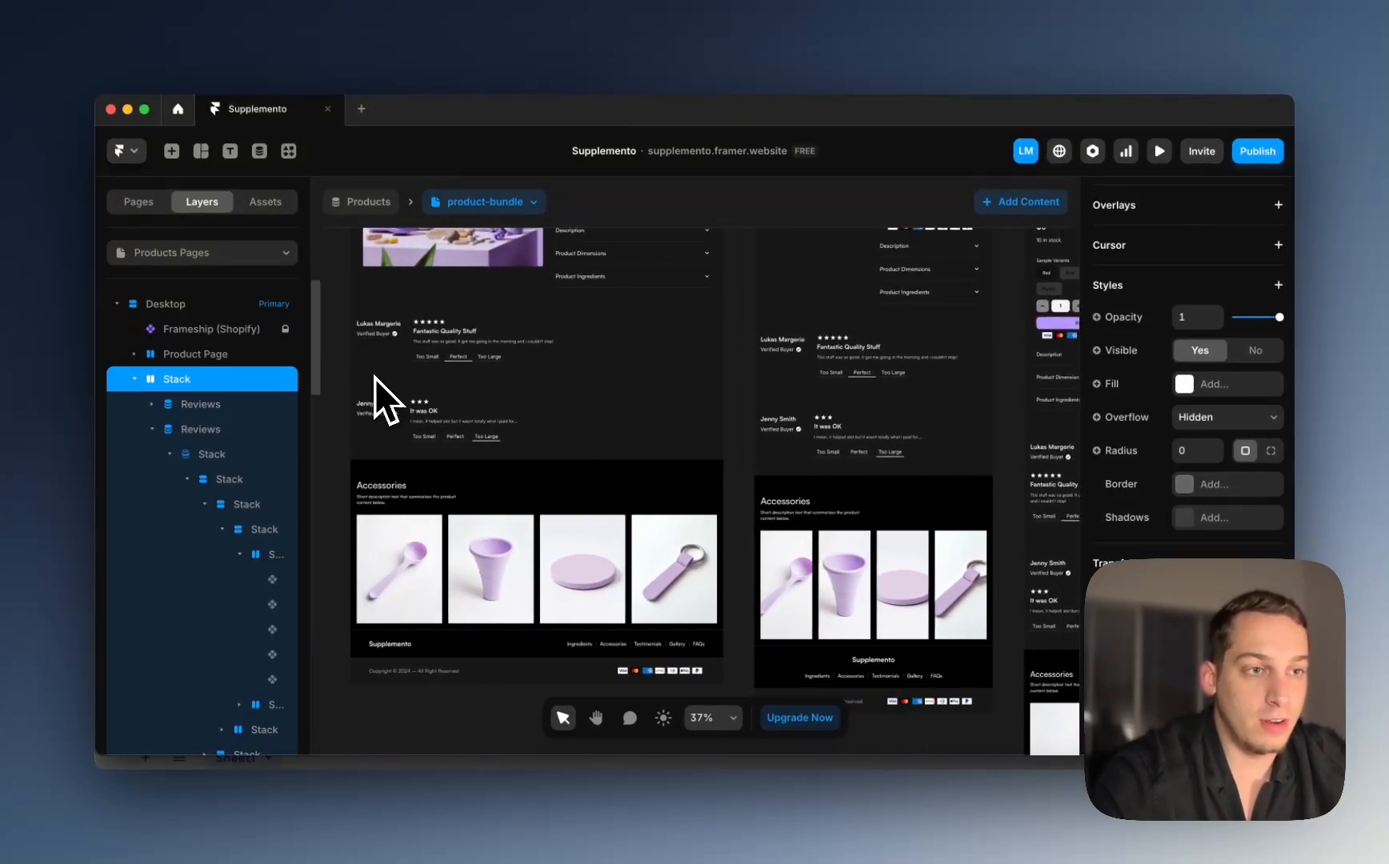
{"action": "scroll", "coordinate": [374, 377], "scroll_direction": "up", "scroll_amount": 2}
{"action": "scroll", "coordinate": [374, 377], "scroll_direction": "left", "scroll_amount": 1}
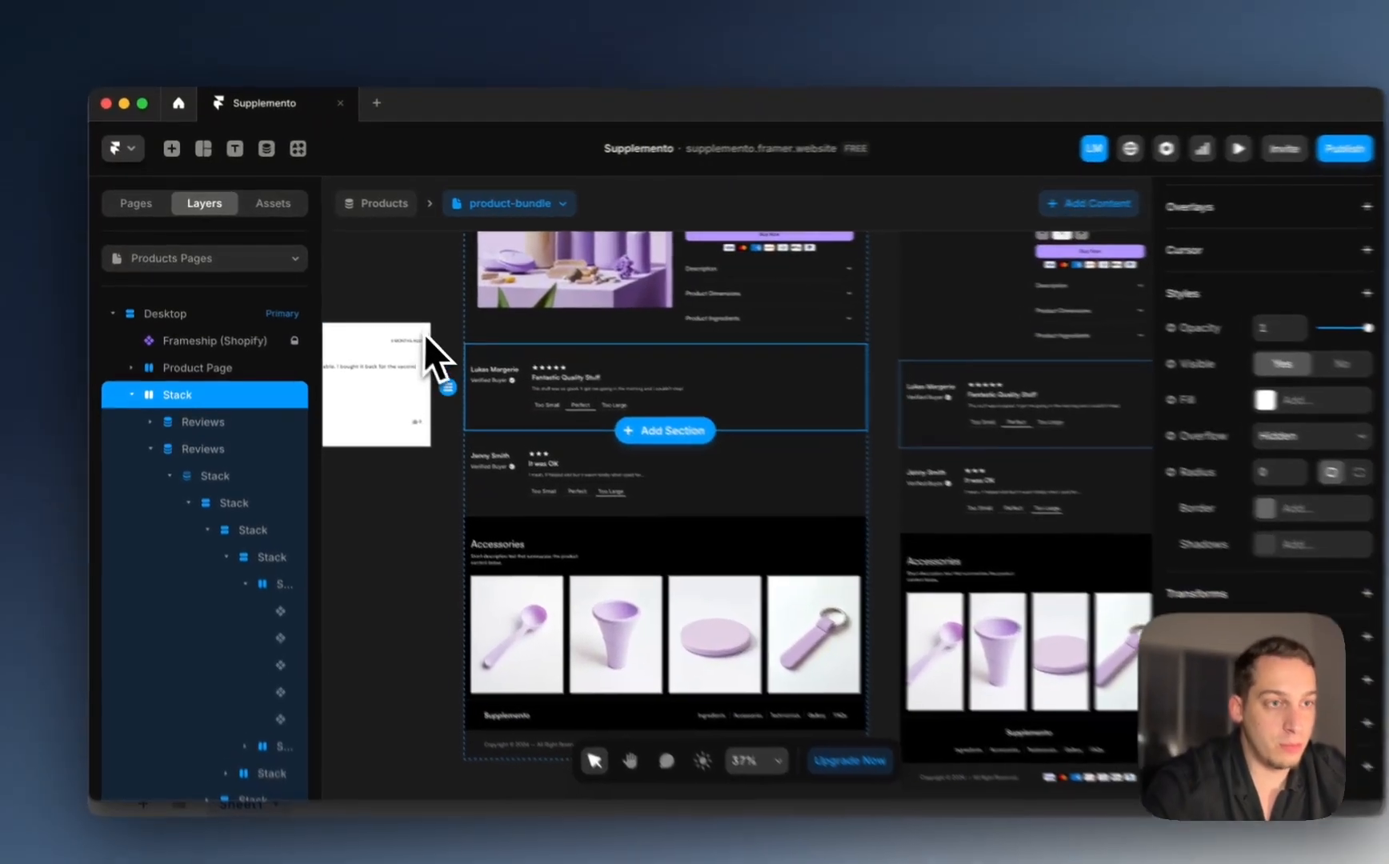
{"action": "scroll", "coordinate": [424, 333], "scroll_direction": "up", "scroll_amount": 3}
{"action": "scroll", "coordinate": [513, 369], "scroll_direction": "right", "scroll_amount": 5}
{"action": "scroll", "coordinate": [512, 368], "scroll_direction": "down", "scroll_amount": 1}
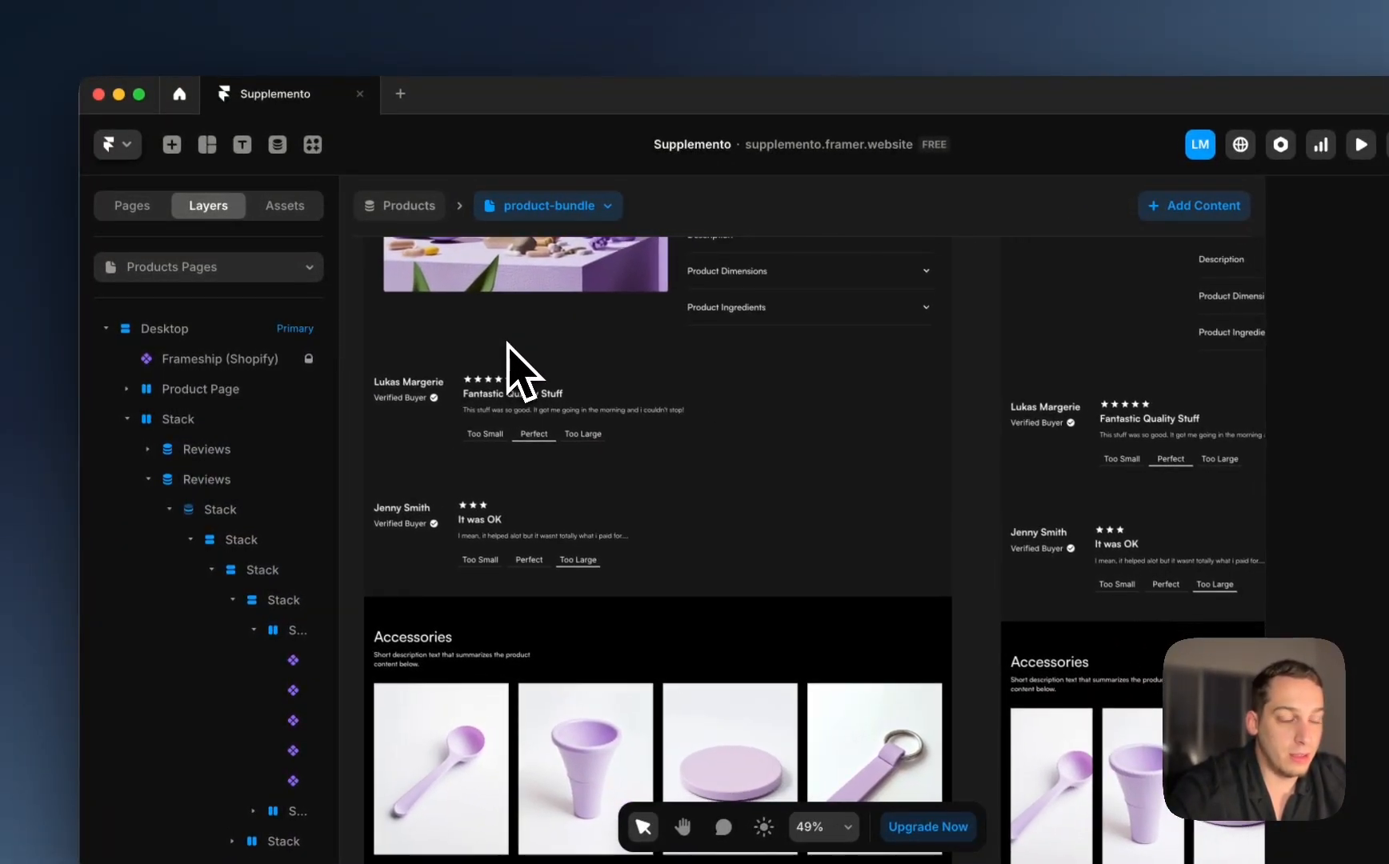